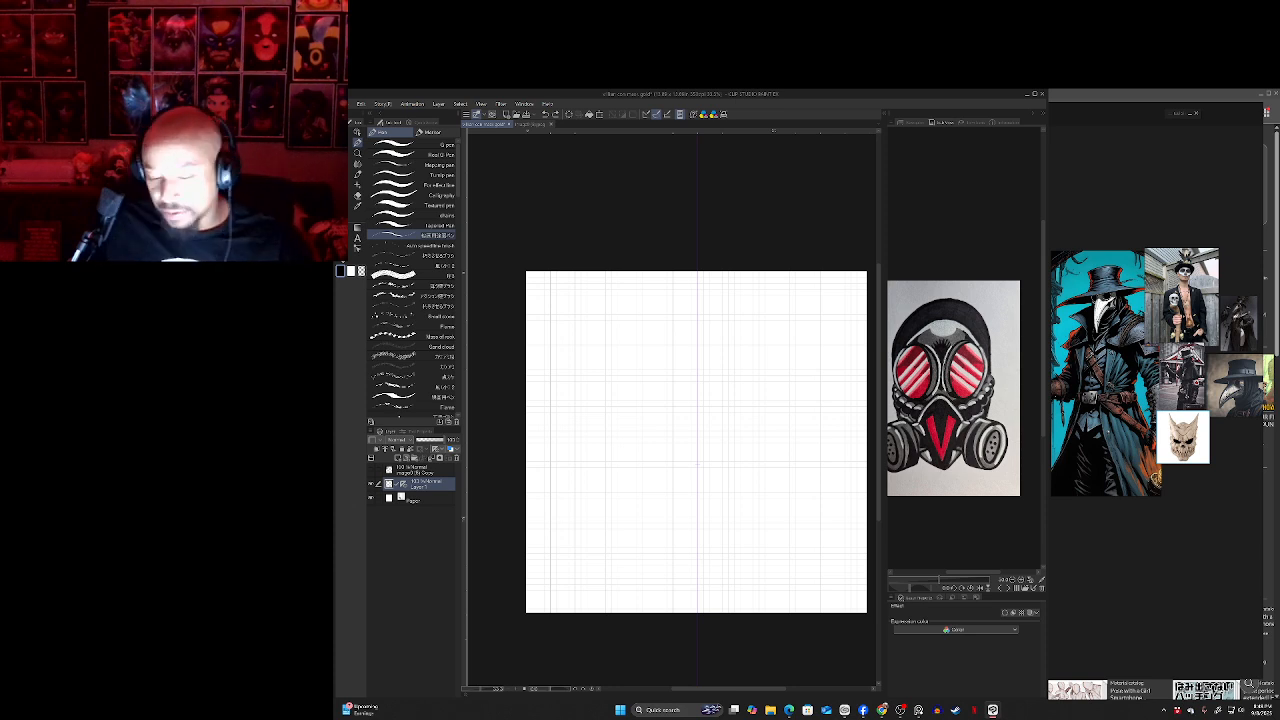
left_click_drag(690, 400, 731, 401)
key("p")
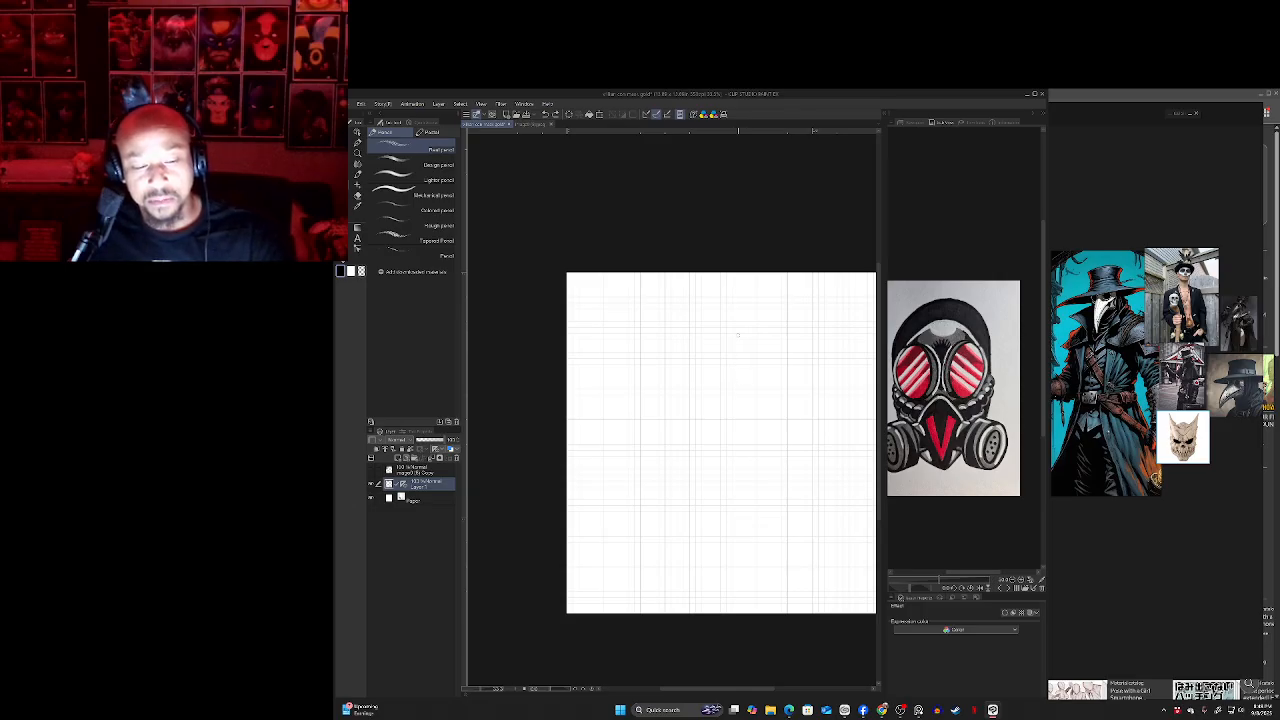
mouse_move(738, 334)
left_mouse_down()
mouse_move(801, 360)
mouse_move(811, 434)
mouse_move(737, 500)
left_mouse_up()
key("ctrl+z")
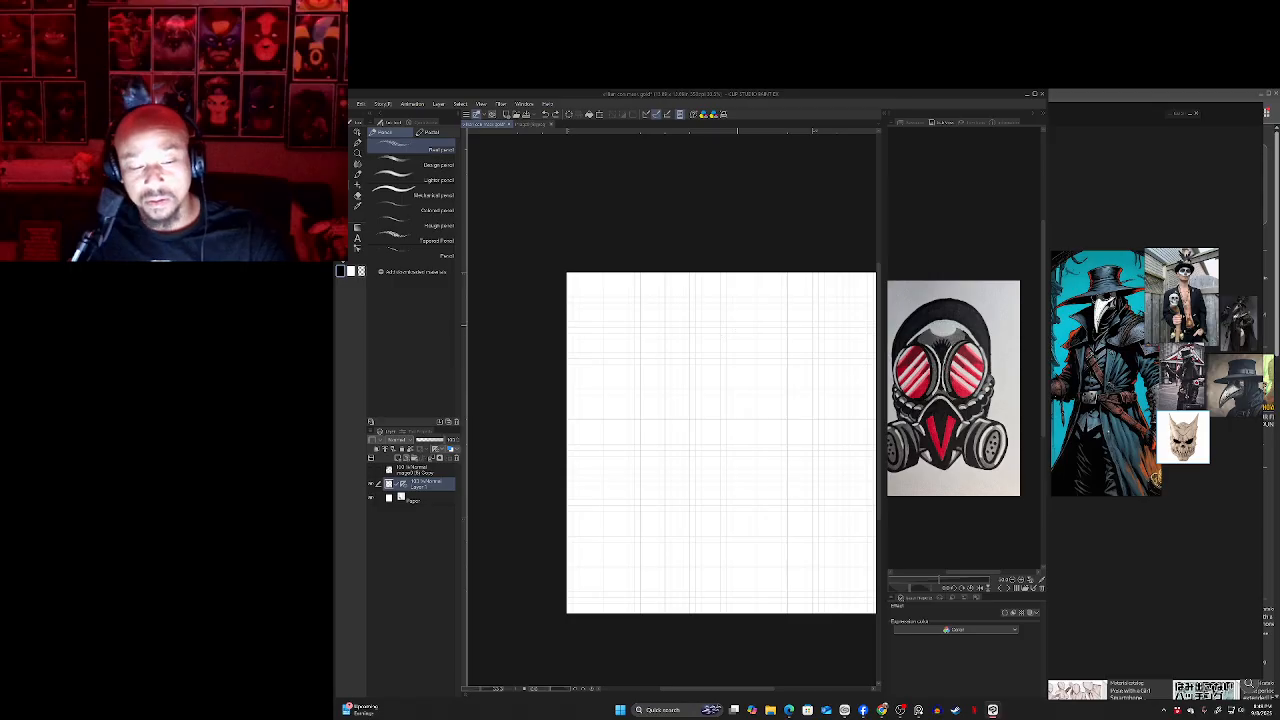
mouse_move(738, 322)
left_mouse_down()
mouse_move(666, 358)
mouse_move(738, 526)
left_mouse_up()
key("ctrl+z")
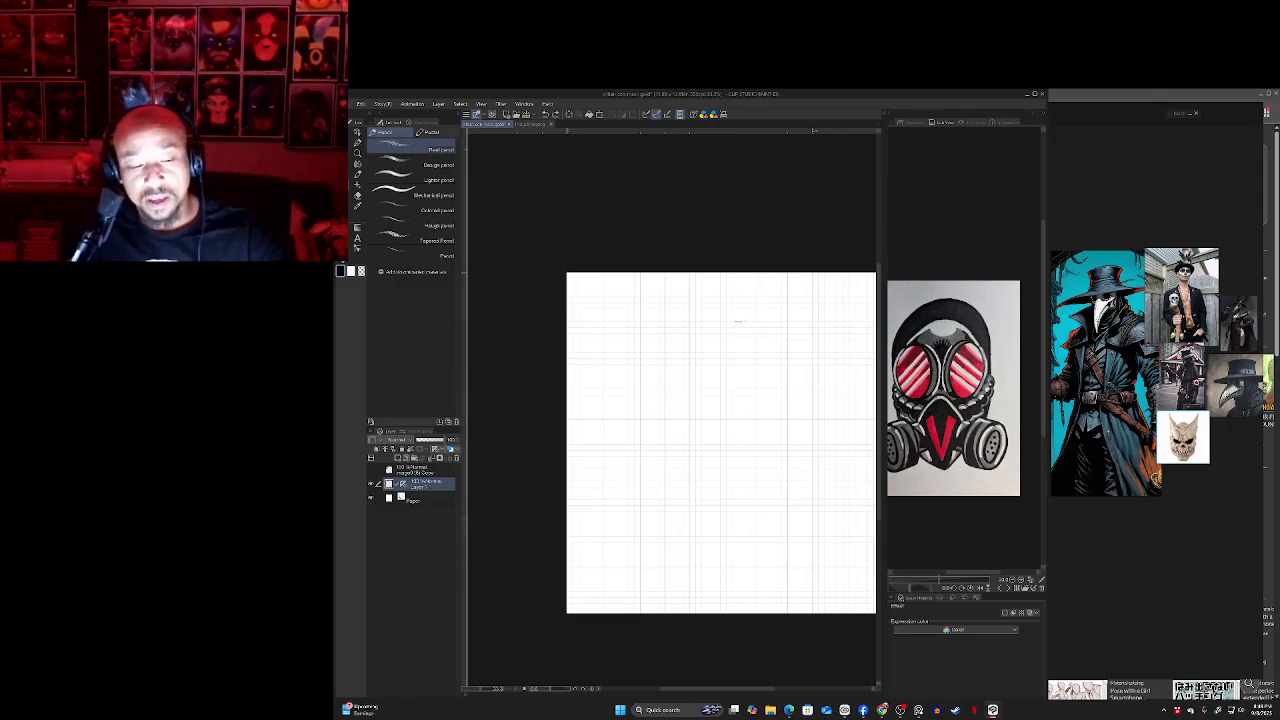
mouse_move(737, 322)
left_mouse_down()
mouse_move(668, 373)
mouse_move(675, 515)
mouse_move(737, 552)
left_mouse_up()
key("ctrl+z")
mouse_move(737, 320)
left_mouse_down()
mouse_move(622, 388)
mouse_move(680, 541)
mouse_move(737, 548)
left_mouse_up()
key("ctrl+z")
- Sketch a pair of mirrored curling outlines in pencil across the vertical symmetry axis, and clear the layer
mouse_move(737, 322)
left_mouse_down()
mouse_move(626, 342)
mouse_move(607, 471)
mouse_move(713, 524)
mouse_move(645, 565)
left_mouse_up()
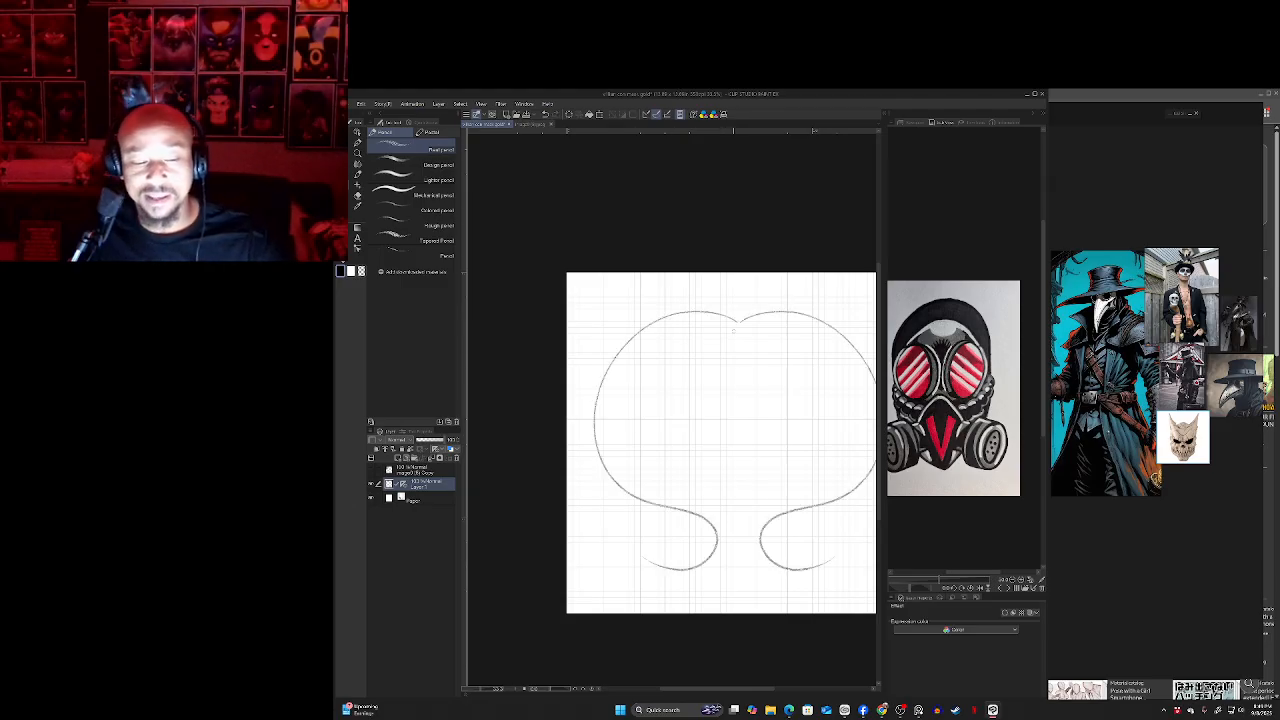
mouse_move(738, 320)
left_mouse_down()
mouse_move(716, 344)
mouse_move(680, 342)
mouse_move(613, 414)
mouse_move(640, 467)
mouse_move(705, 500)
mouse_move(672, 578)
mouse_move(638, 553)
left_mouse_up()
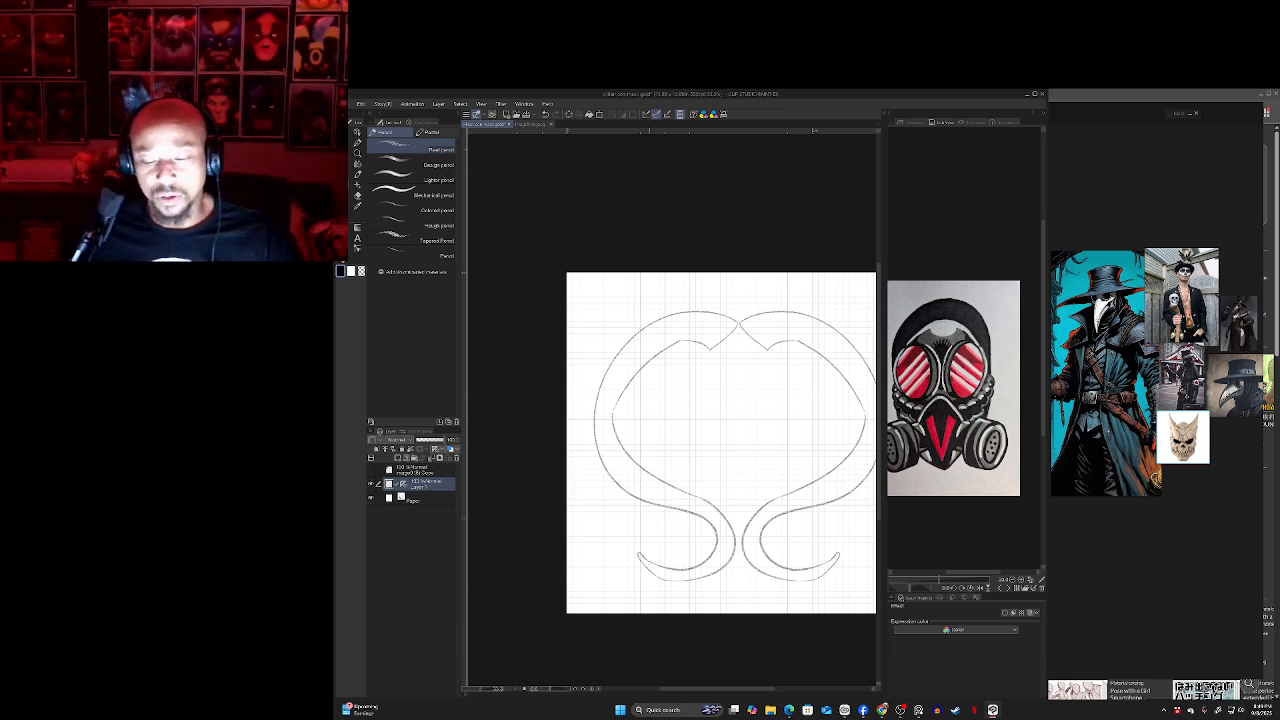
left_click_drag(658, 432, 651, 429)
key("e")
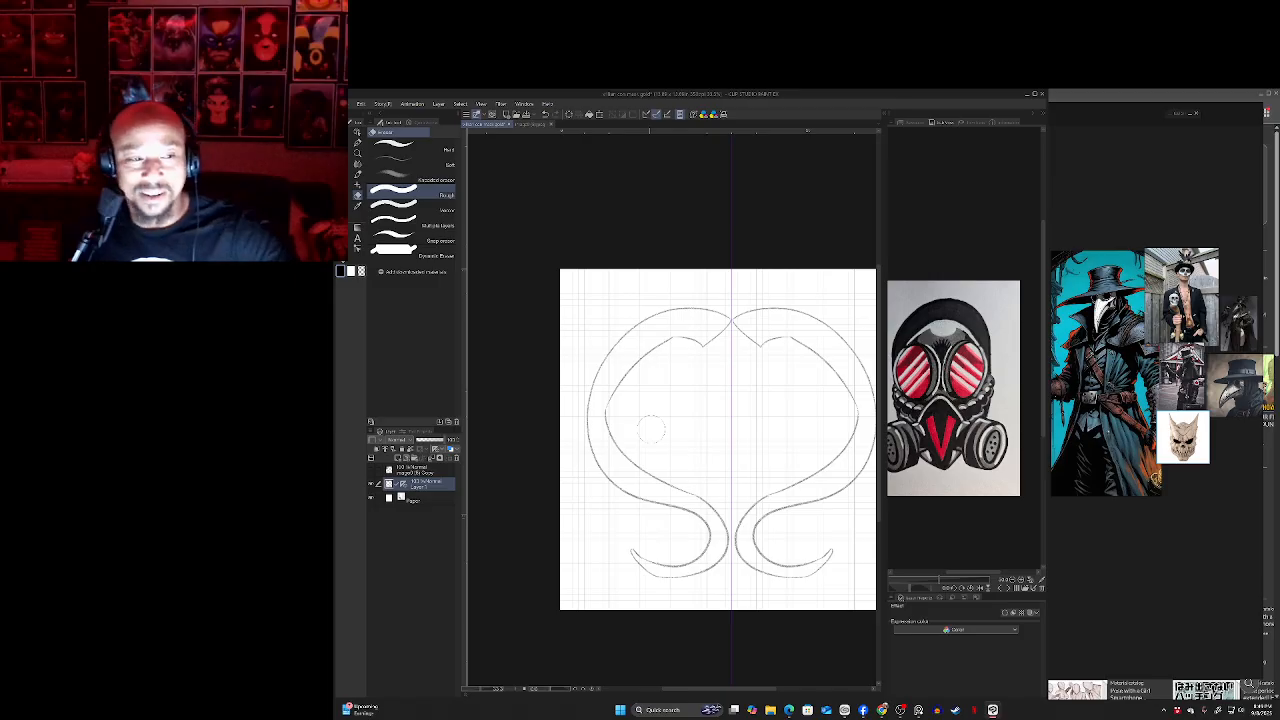
key("Delete")
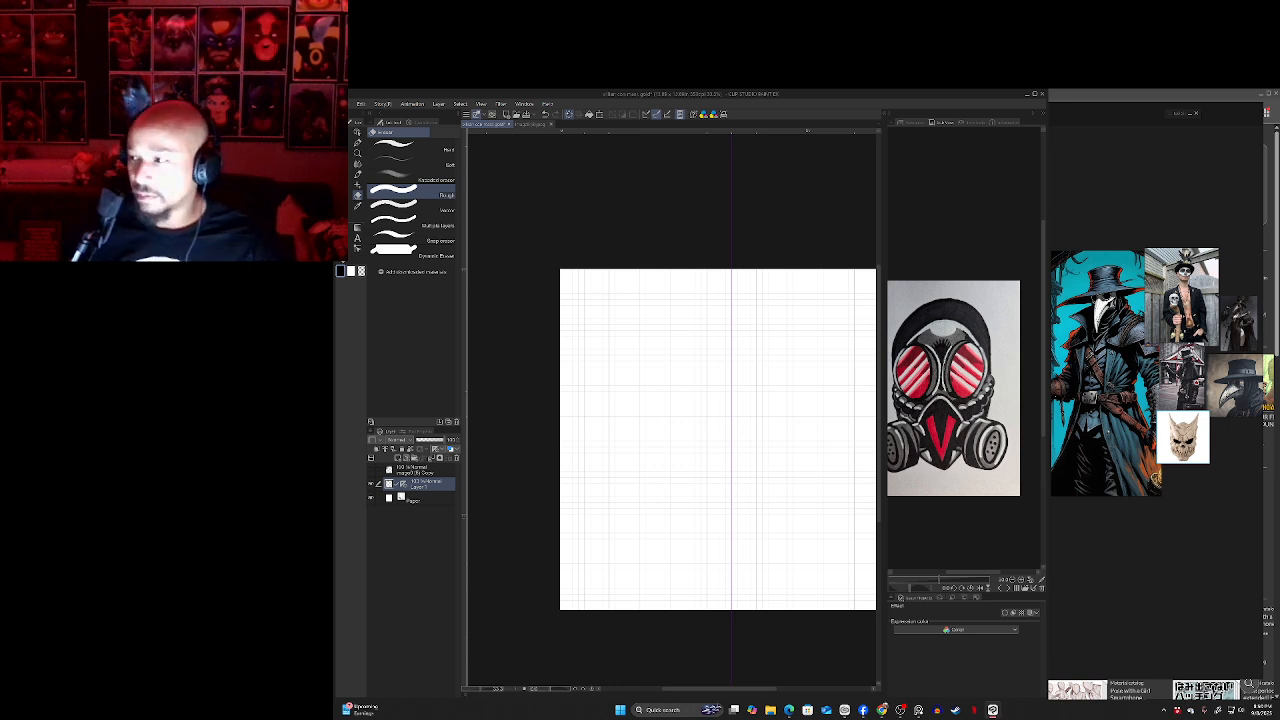
- Add a raster layer and a vector layer above it, and draw a large circle on the vector layer with the Ellipse tool
left_click_drag(718, 440, 726, 444)
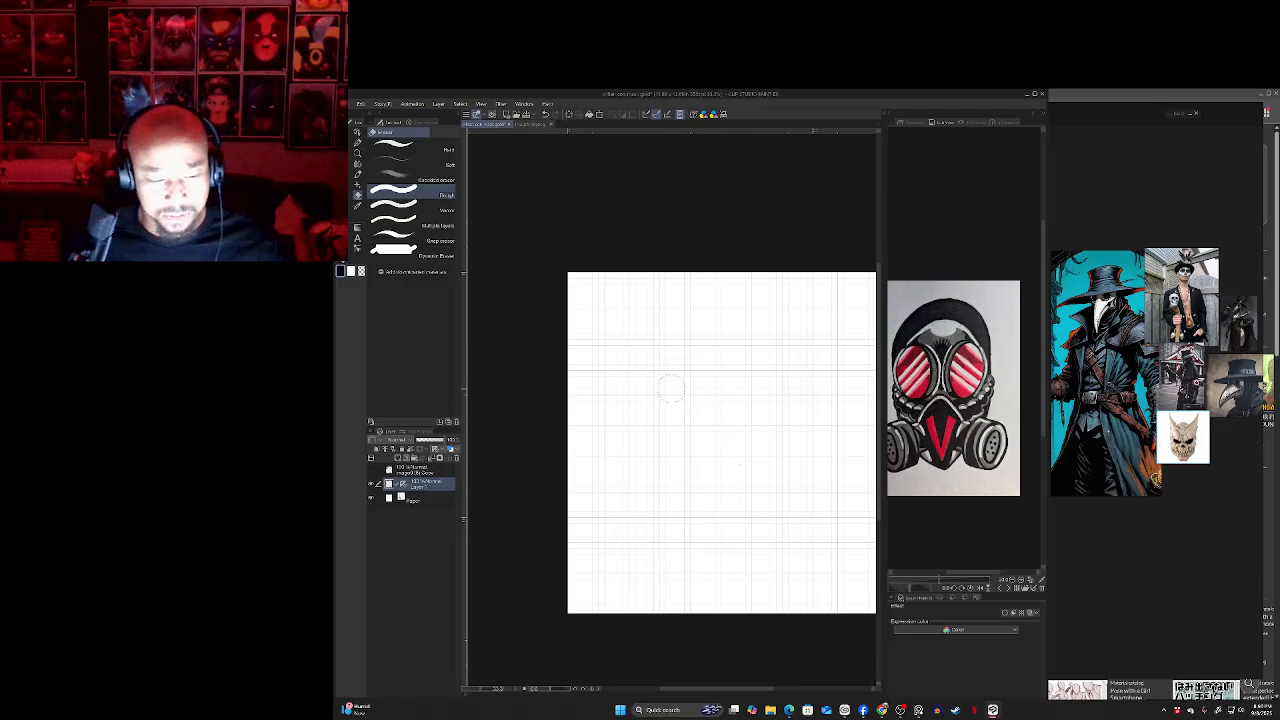
left_click(358, 143)
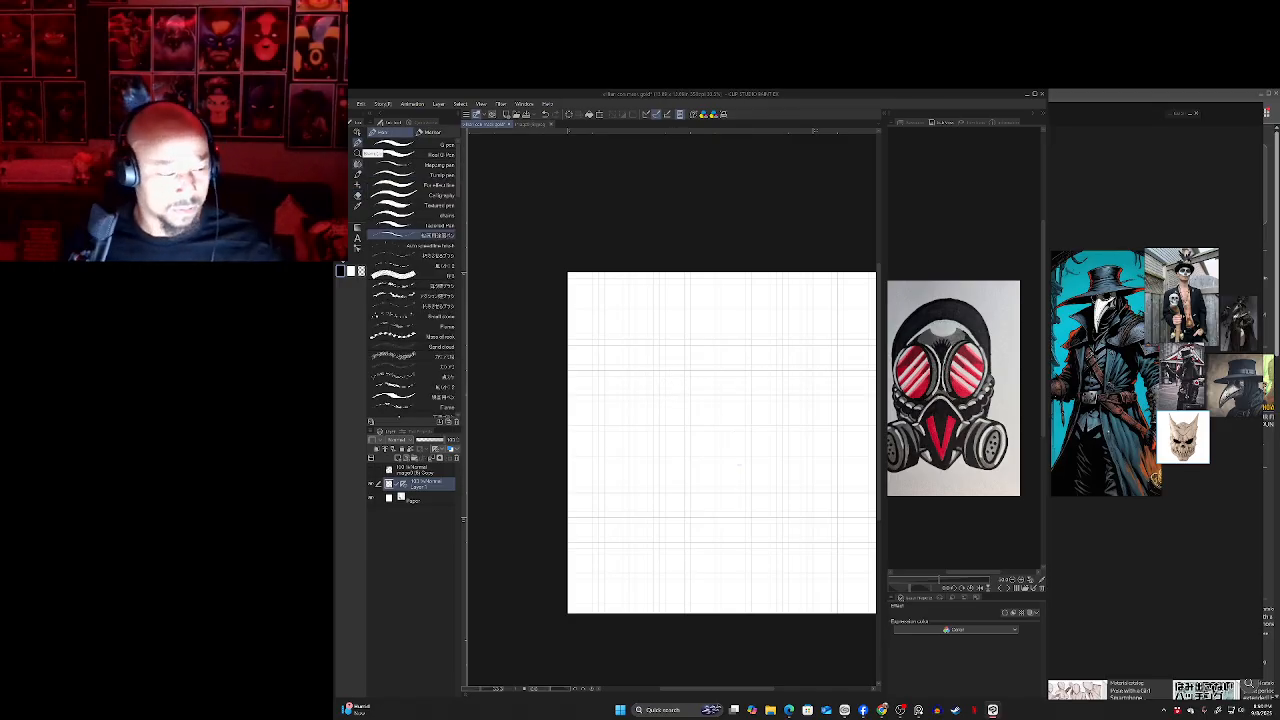
key("ctrl+shift+n")
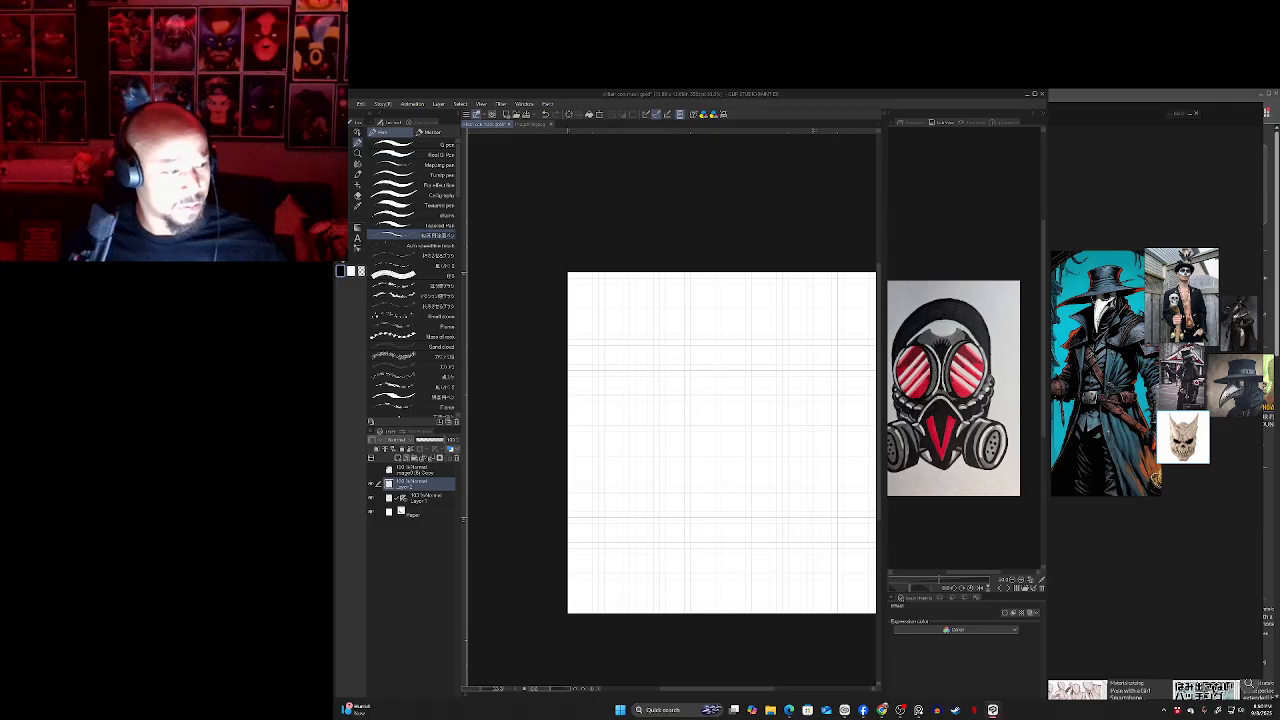
left_click(358, 227)
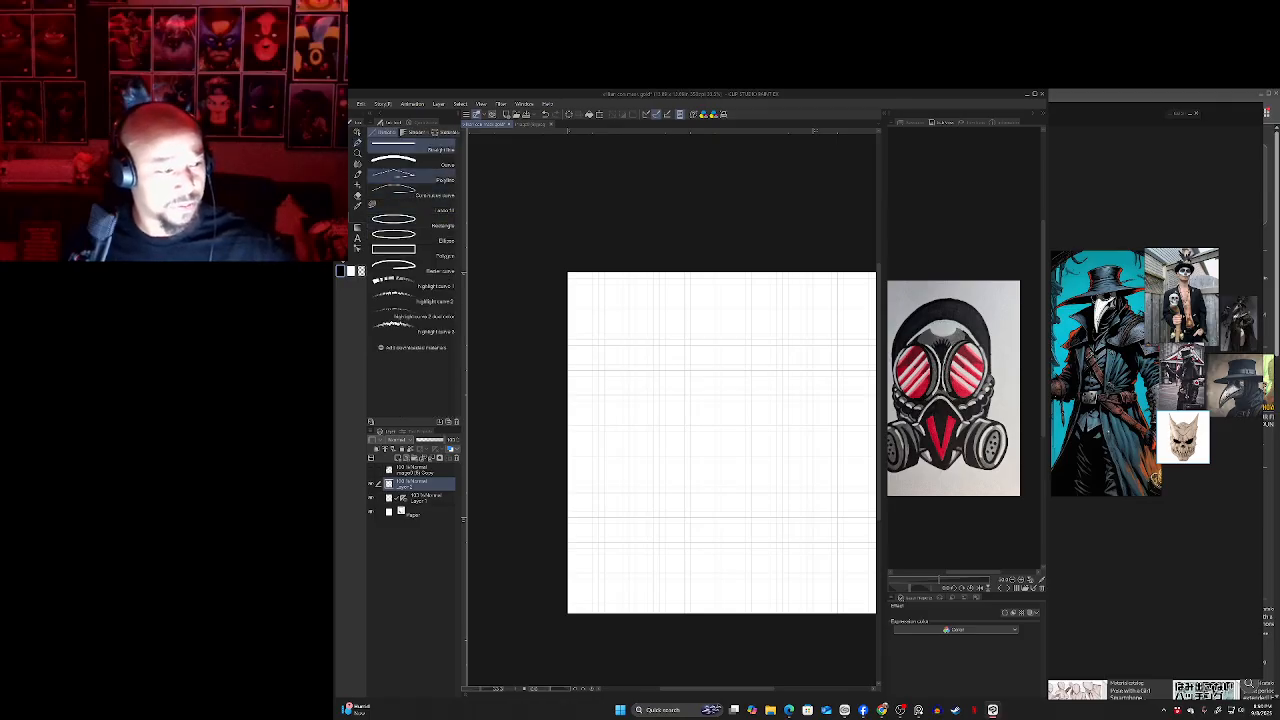
left_click(413, 222)
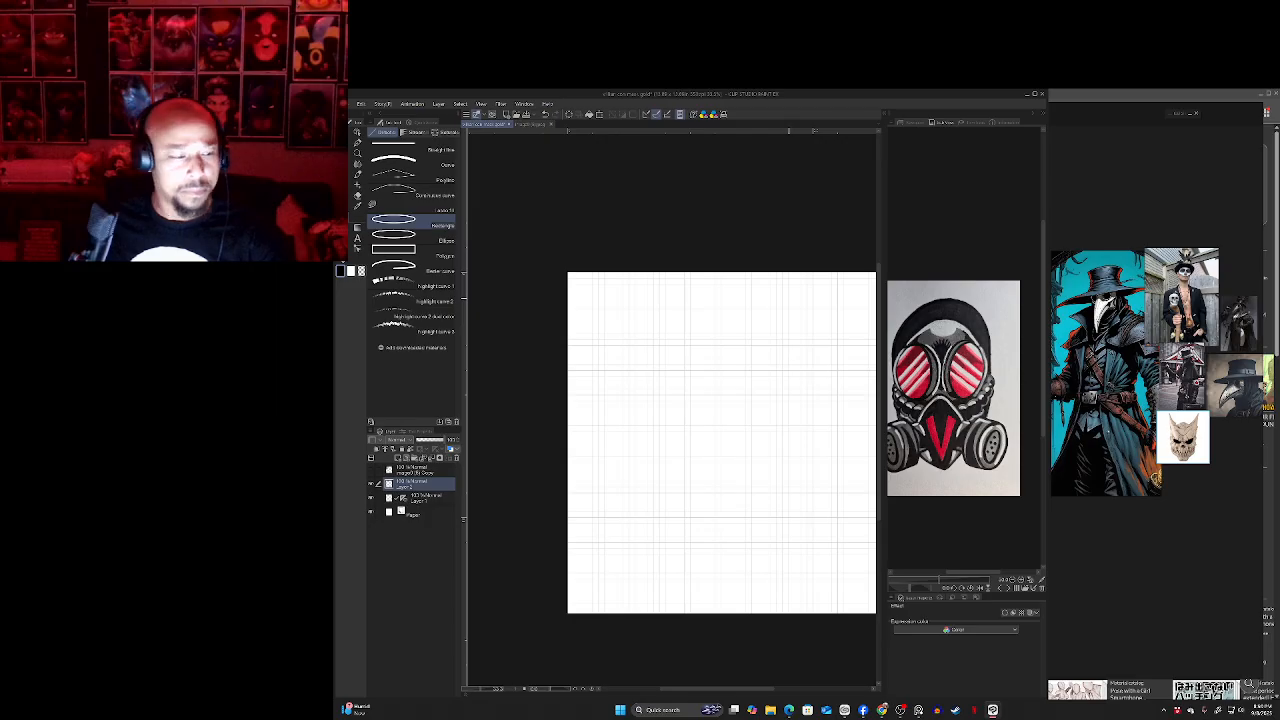
left_click(406, 458)
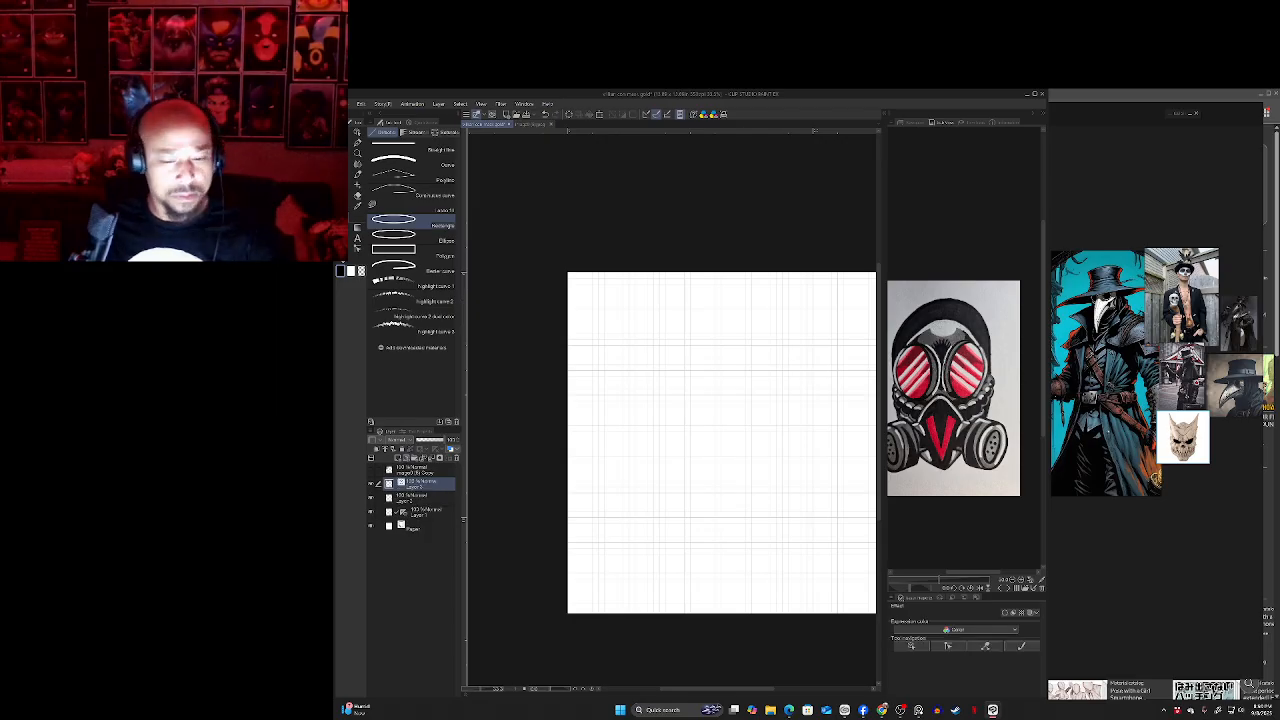
left_click_drag(796, 308, 617, 486)
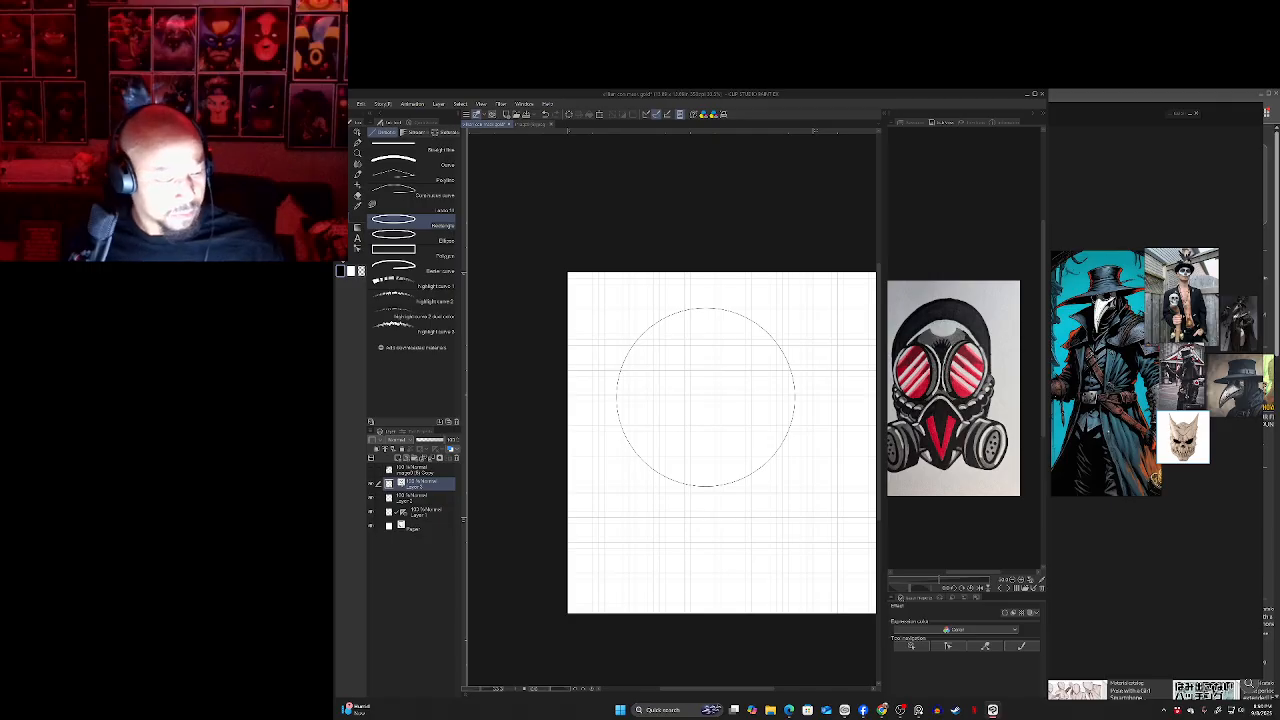
- Move the symmetry ruler onto the circle's layer and try to transform the circle
left_click(407, 498)
left_click_drag(404, 512, 405, 485)
left_click(425, 484)
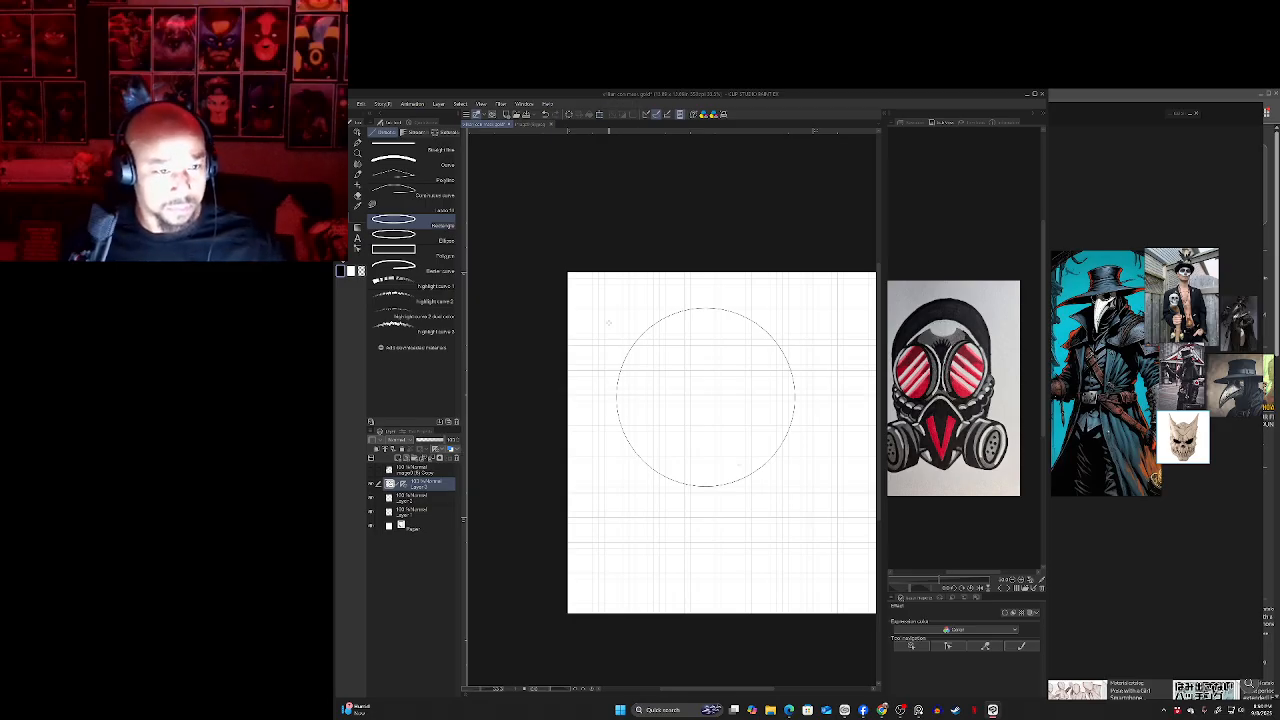
left_click(599, 114)
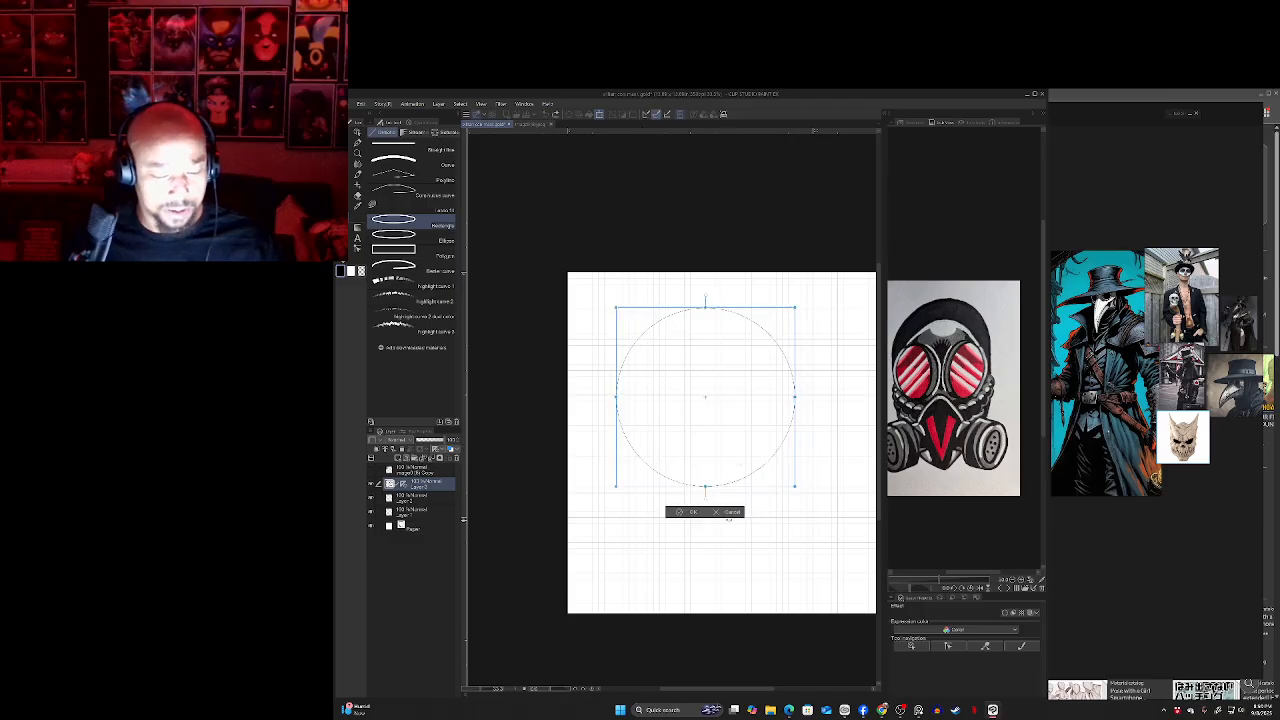
left_click(732, 512)
- Move the symmetry ruler to Layer 2 and draw a straight vertical guide line along its axis
left_click_drag(403, 484, 402, 499)
left_click(426, 498)
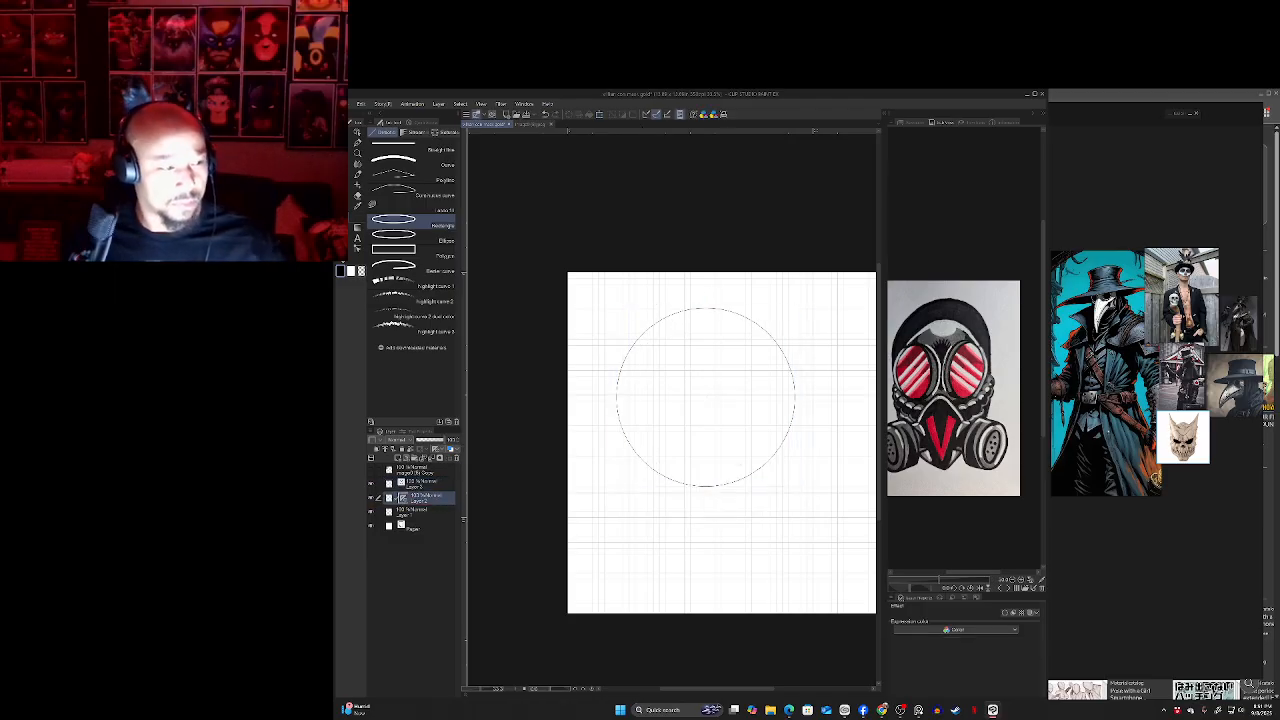
left_click(394, 146)
left_click_drag(740, 273, 740, 532)
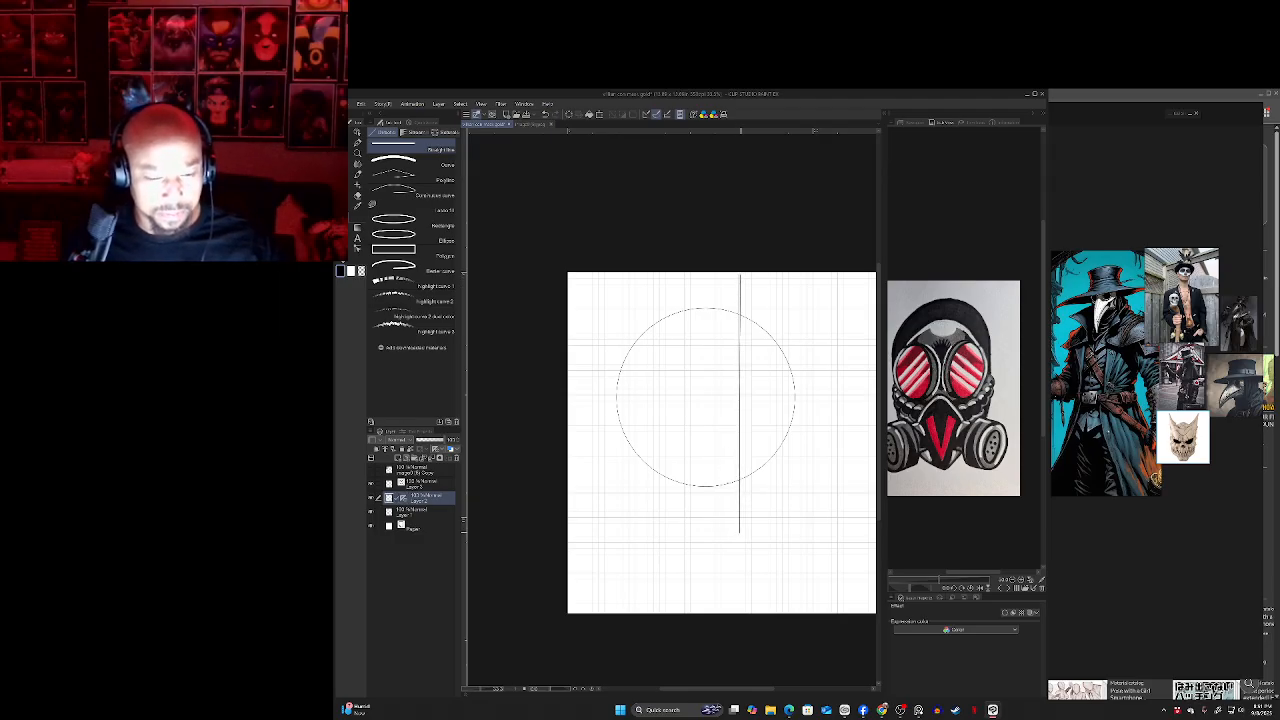
- Reposition the circle on its vector layer so that it is centred on the vertical guide line
left_click(427, 484)
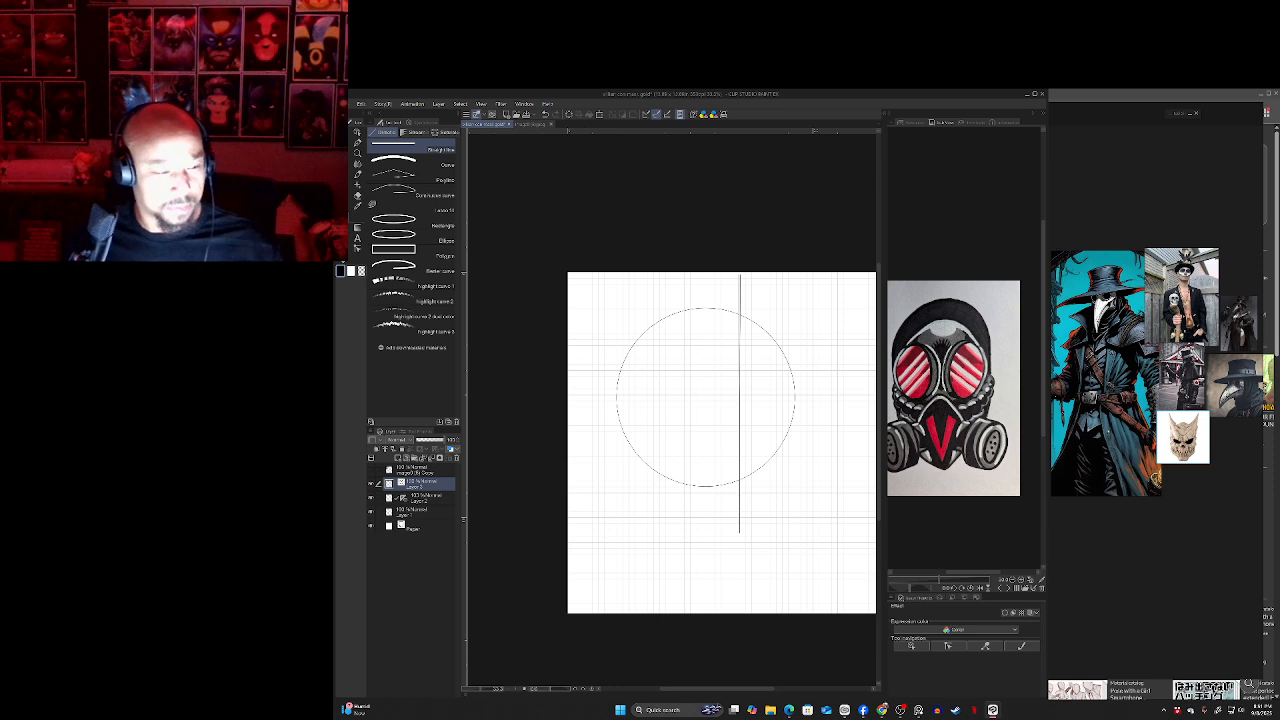
key("ctrl+t")
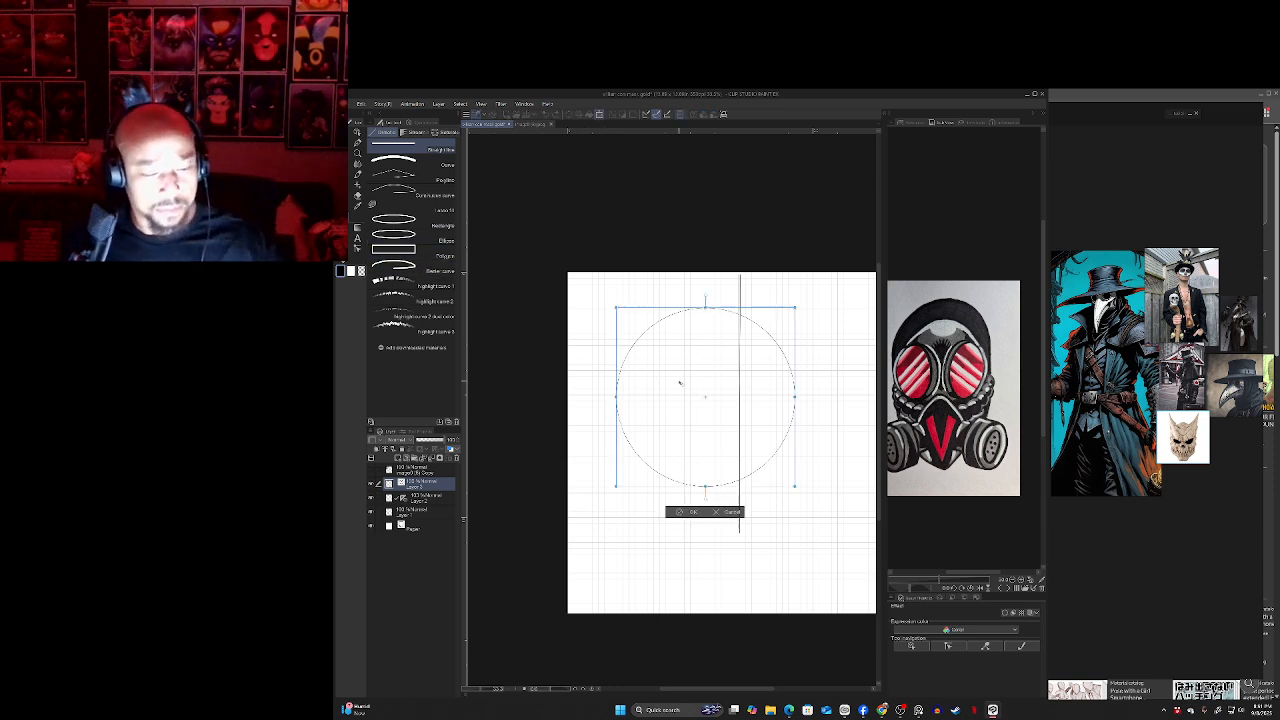
left_click_drag(680, 451, 714, 470)
key("Return")
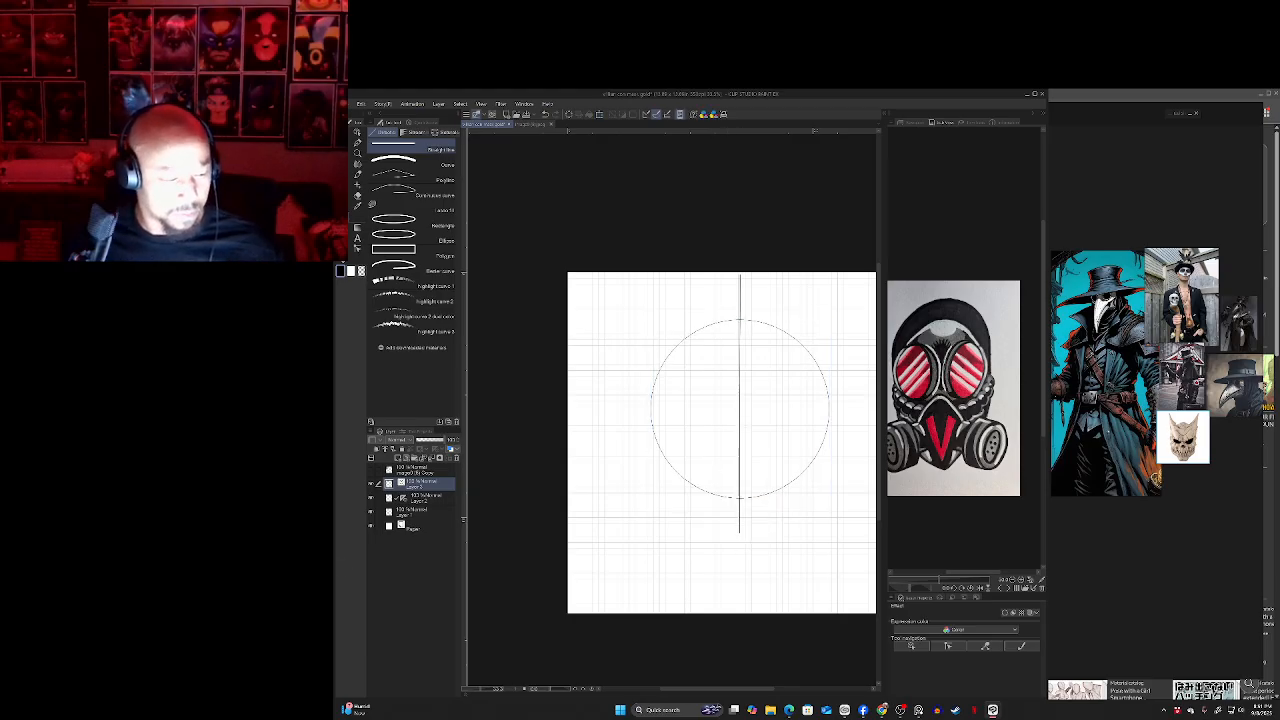
- Transfer the symmetry ruler to the circle's layer and delete the layer holding the guide line
left_click(409, 498)
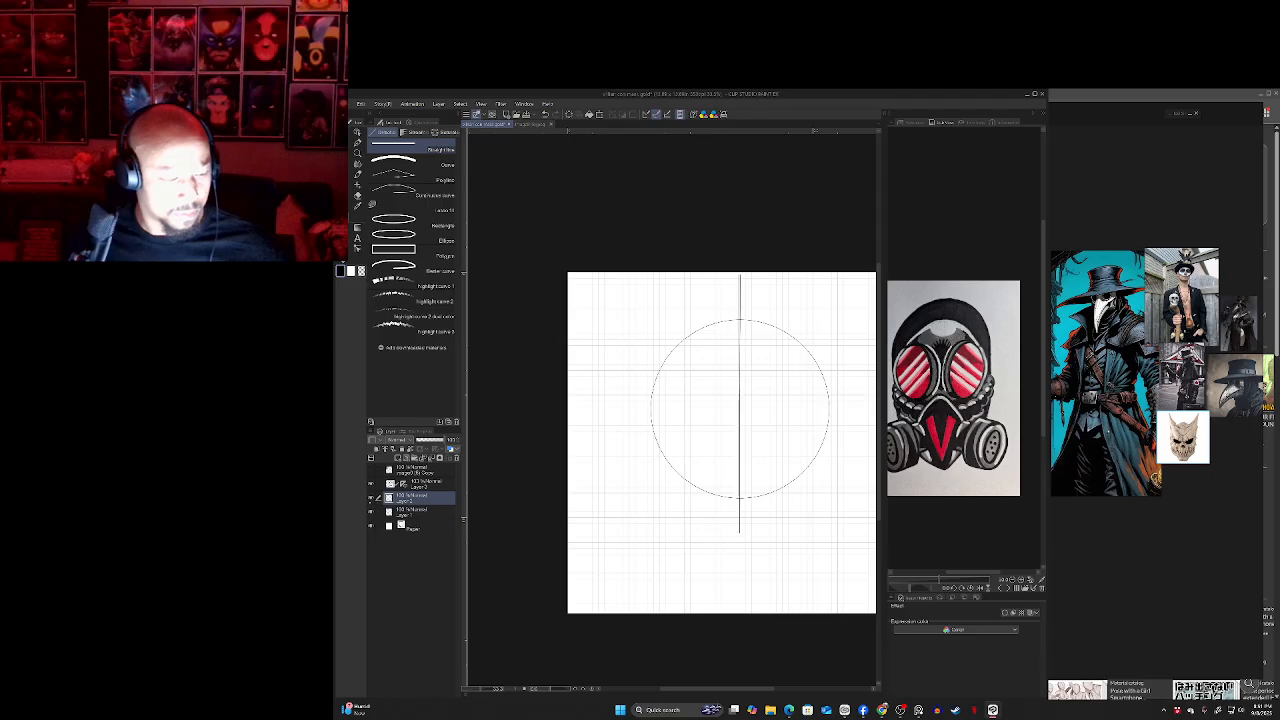
left_click(371, 498)
mouse_move(414, 499)
left_mouse_down()
mouse_move(417, 529)
mouse_move(416, 518)
left_mouse_up()
left_click(457, 458)
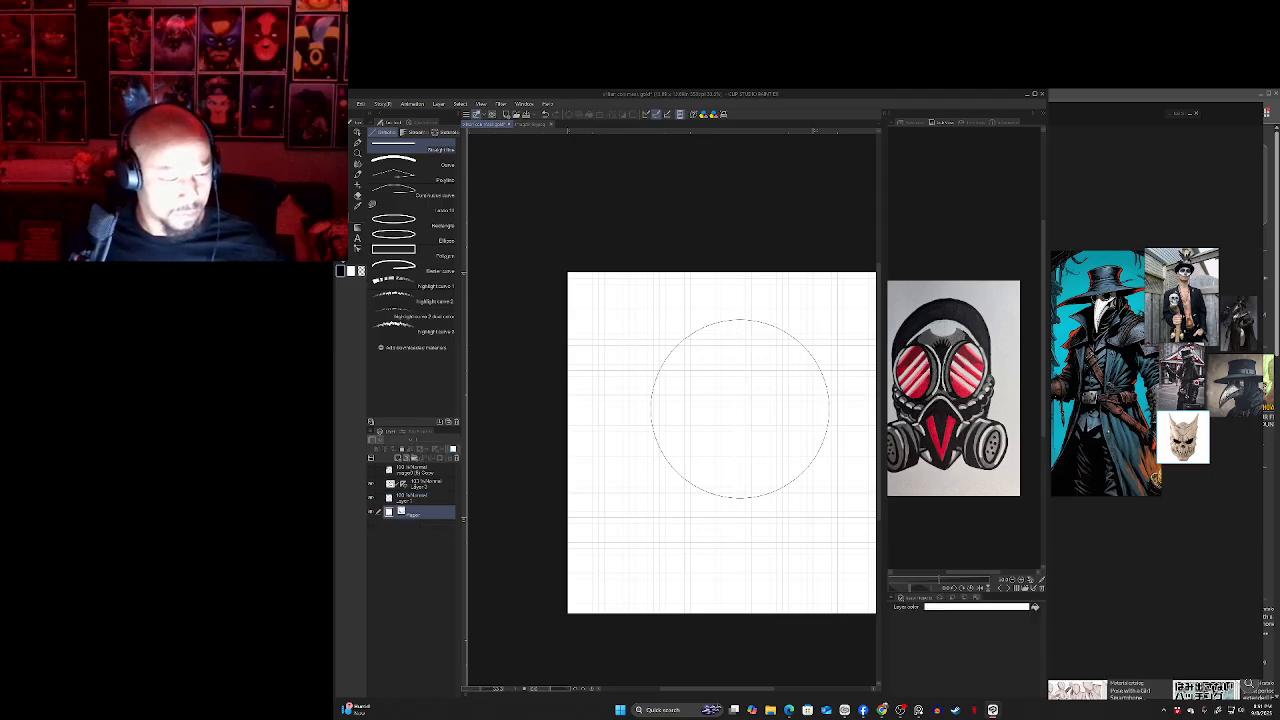
- Add a new vector layer above the circle for pen sketching and move the symmetry ruler onto it
left_click(426, 484)
left_click_drag(739, 464, 690, 480)
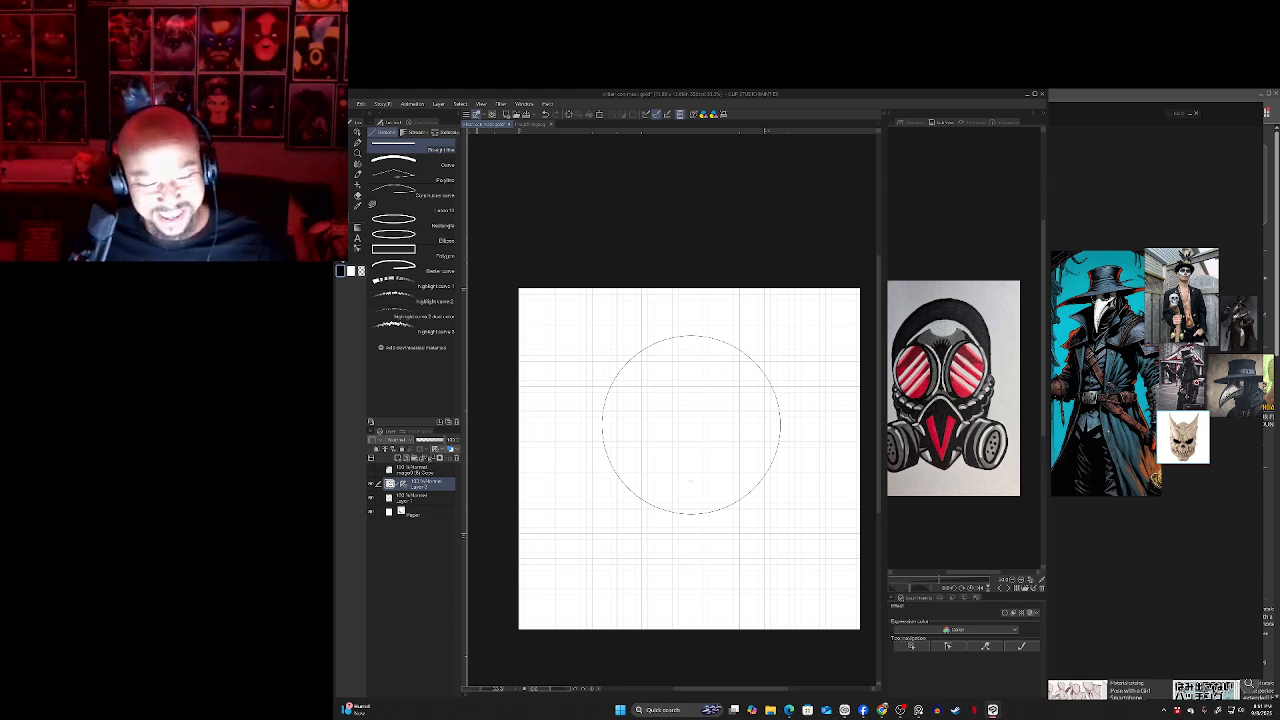
left_click_drag(690, 481, 703, 480)
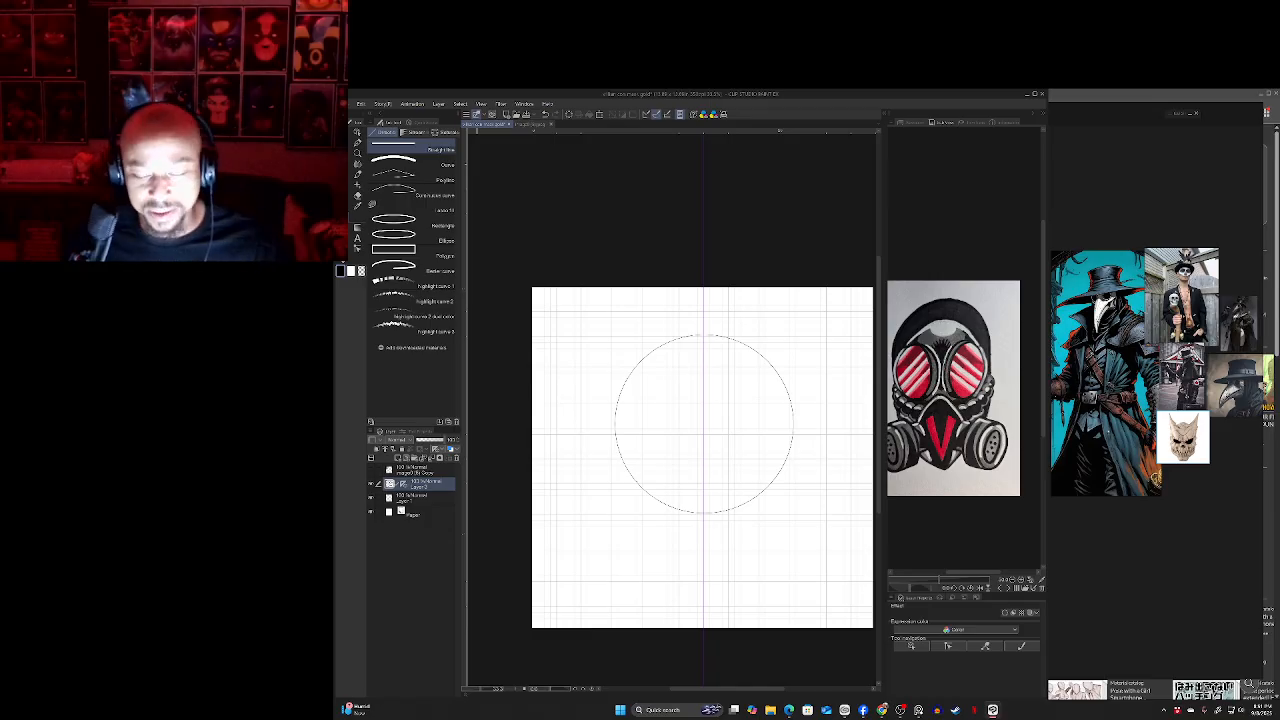
left_click_drag(703, 480, 713, 476)
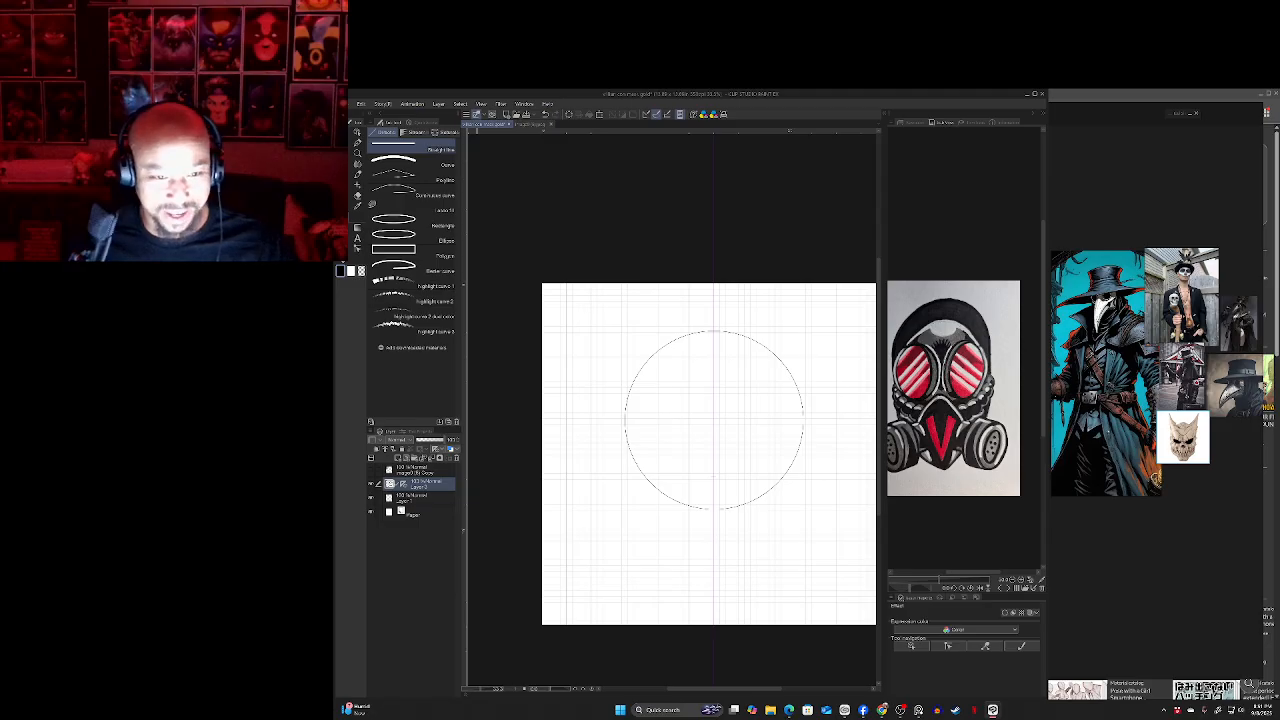
key("p")
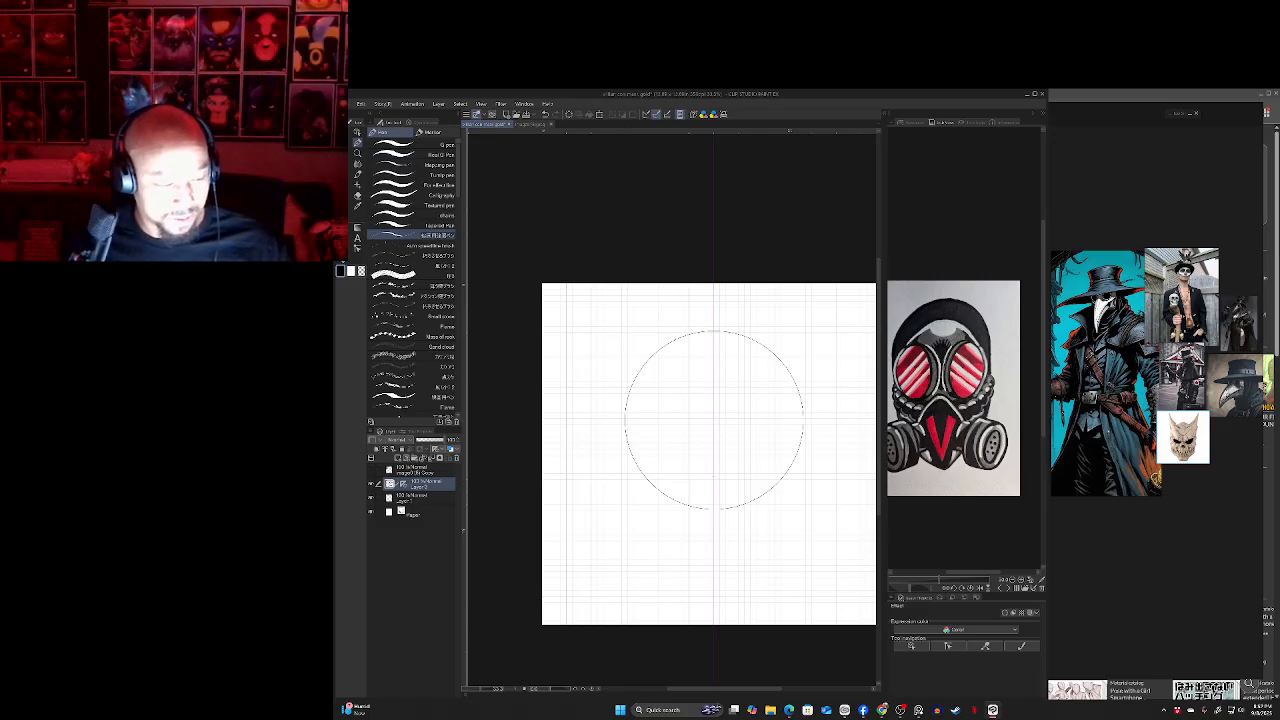
key("ctrl+shift+n")
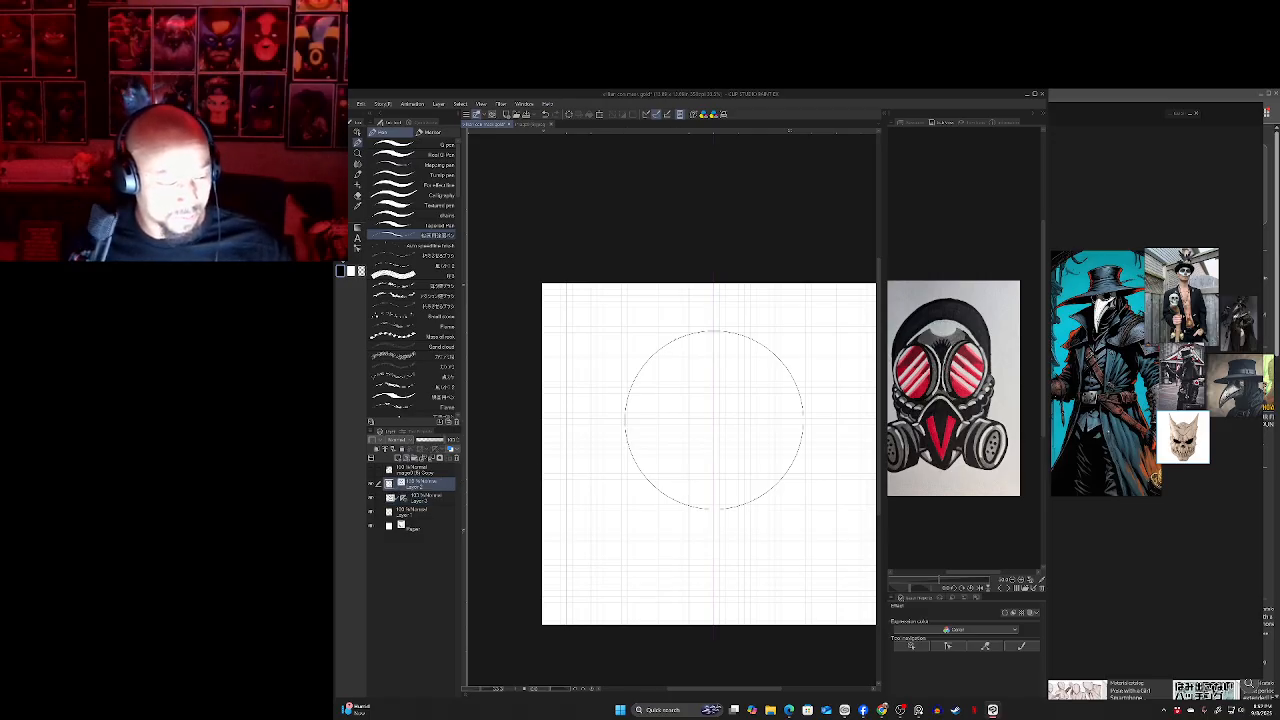
left_click(426, 498)
left_click(428, 484)
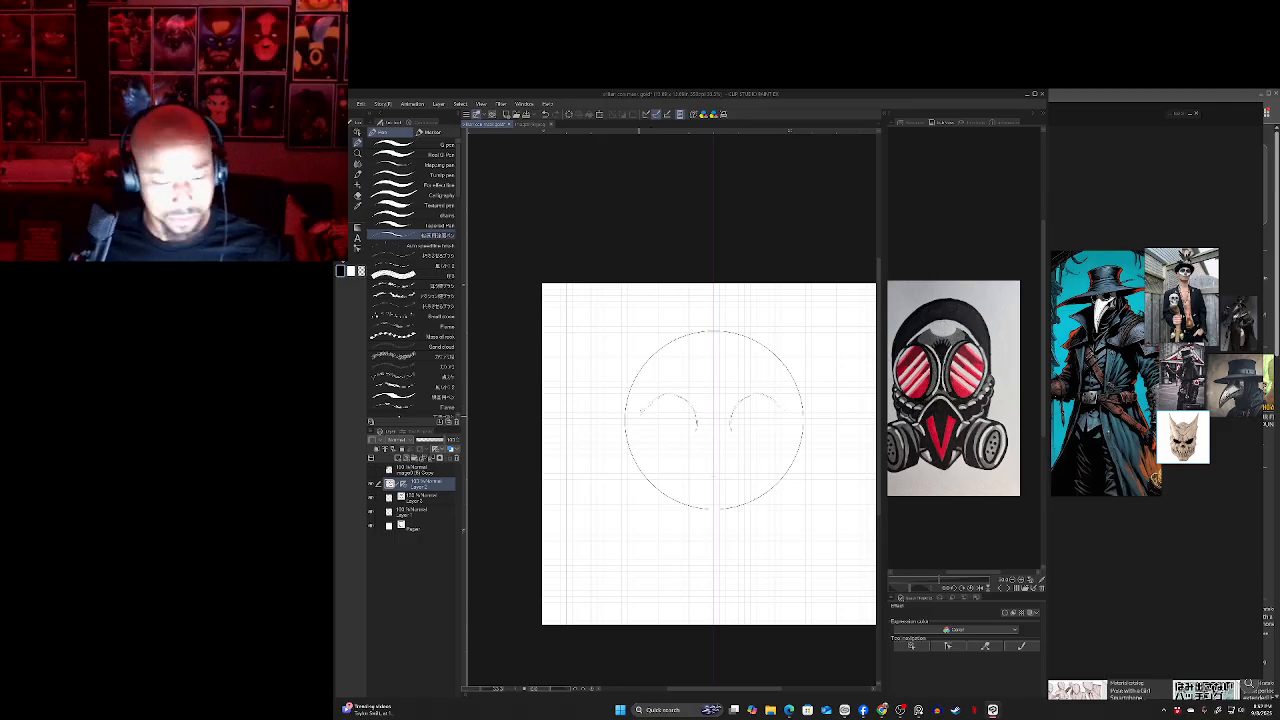
- Sketch two mirrored round eye lenses with double rims inside the circle, joined by a curved nose bridge
left_click_drag(645, 429, 657, 445)
left_click_drag(782, 428, 771, 444)
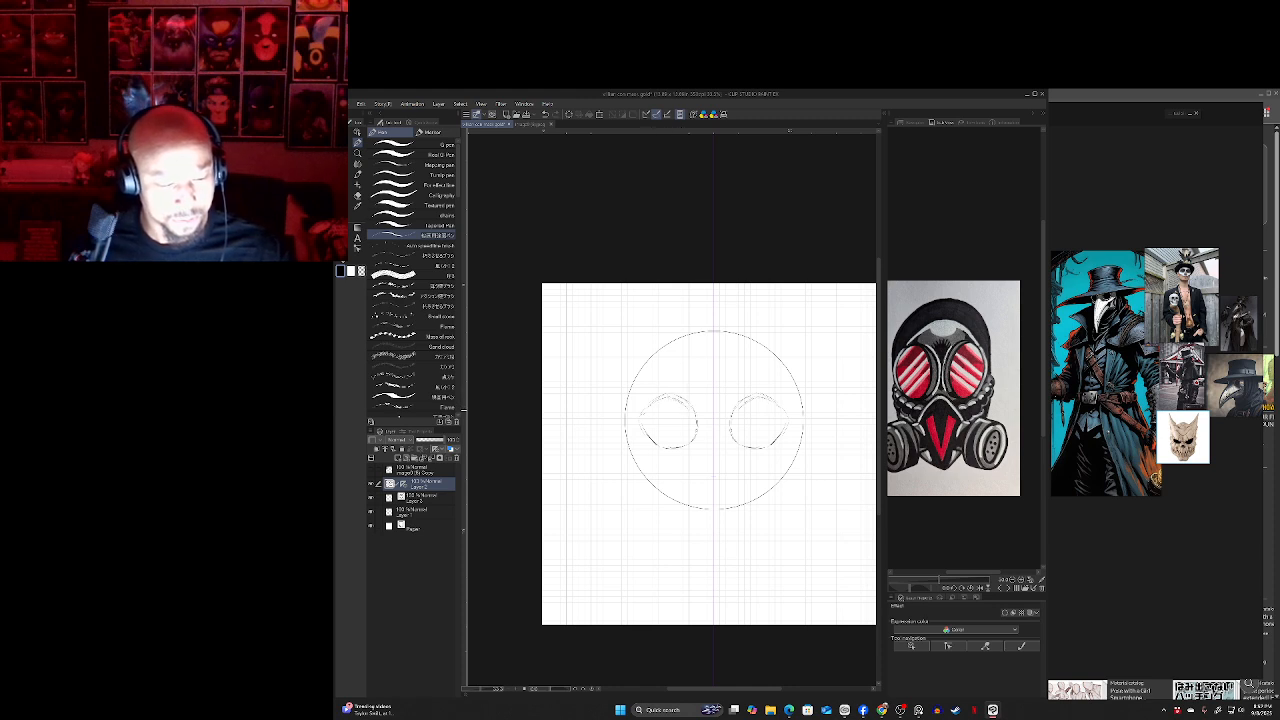
left_click_drag(666, 396, 646, 413)
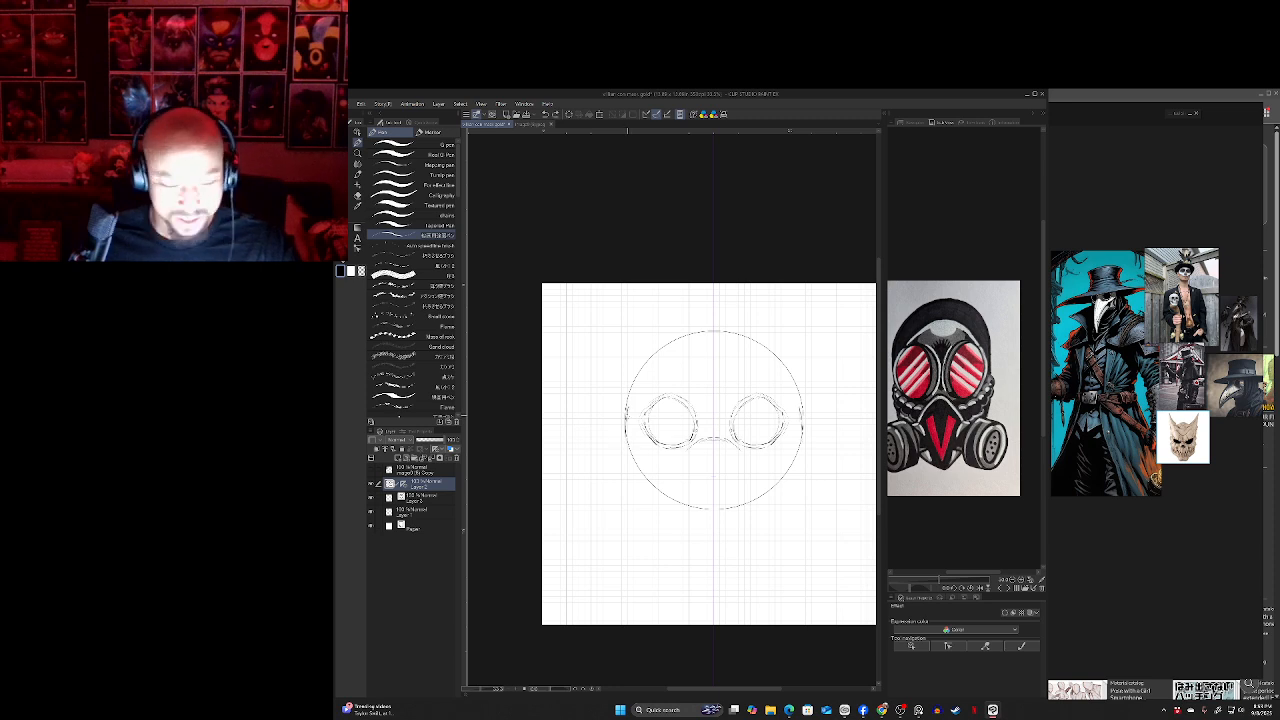
- Sketch mirrored cheek and jaw contours along the lower sides of the circle, ending in angled lines at the chin
mouse_move(629, 403)
left_mouse_down()
mouse_move(626, 430)
mouse_move(660, 495)
left_mouse_up()
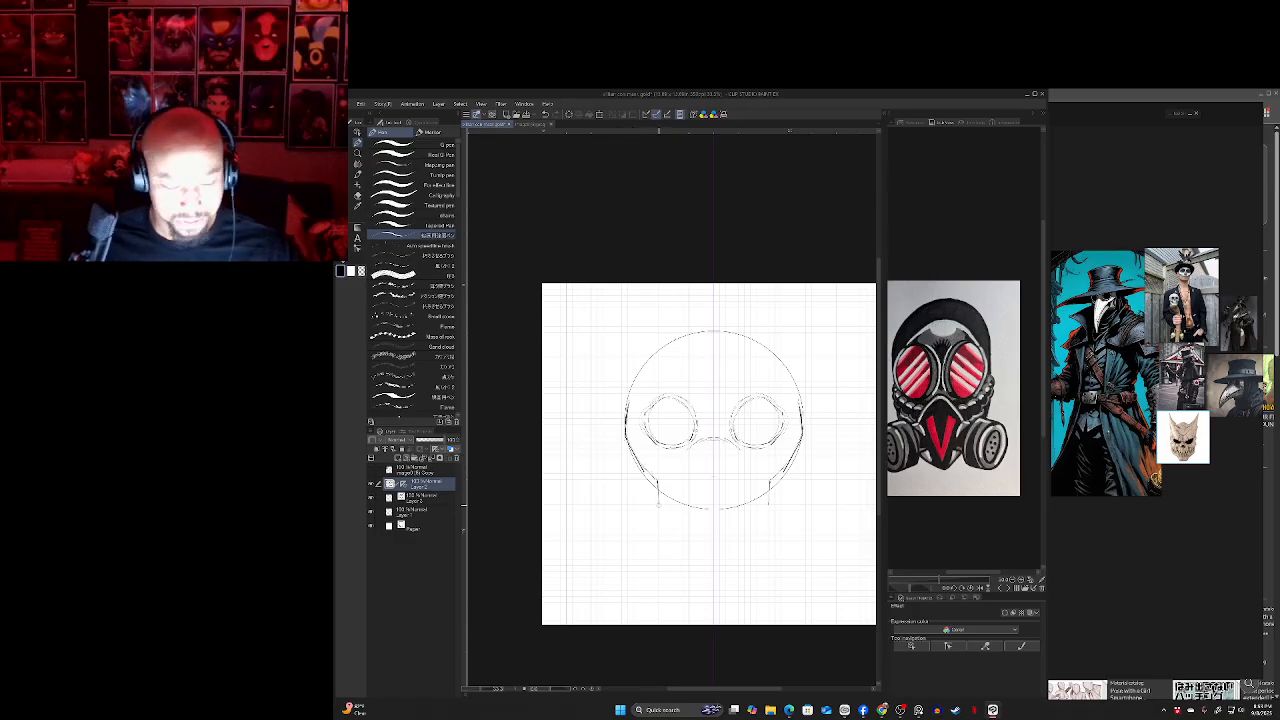
left_click_drag(664, 510, 688, 518)
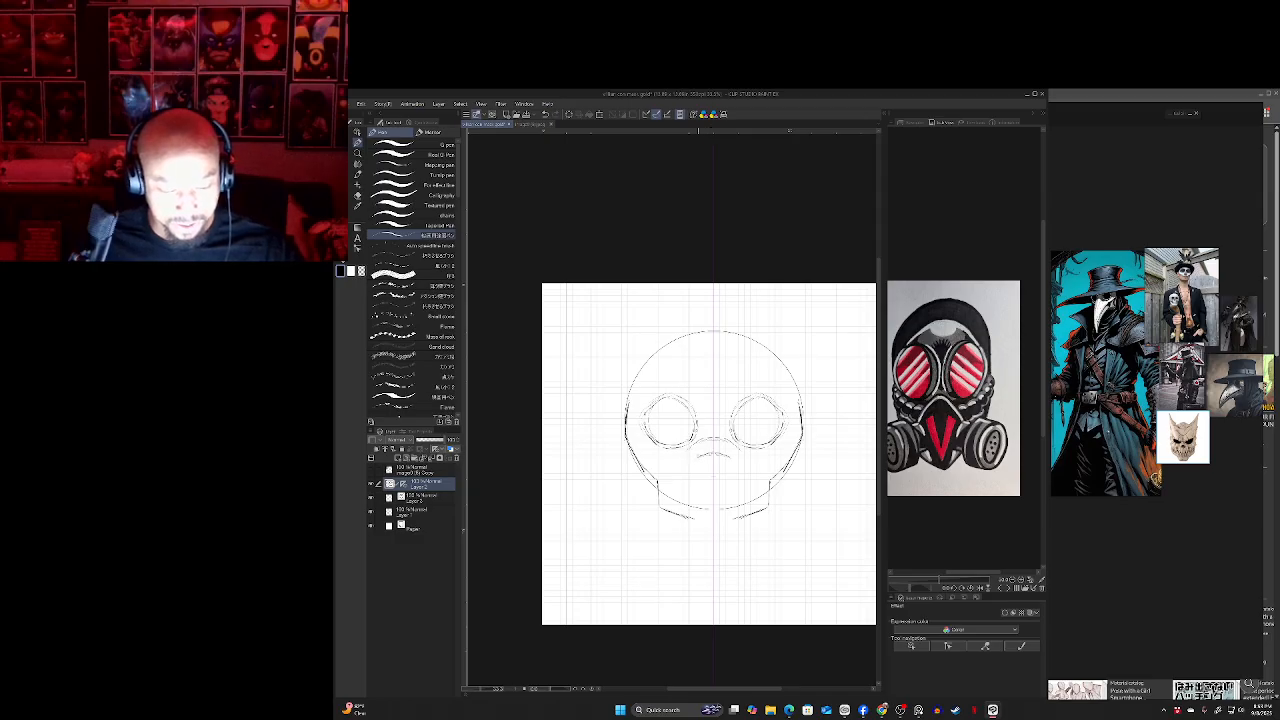
- Sketch a pointed beak with a hatched central wedge below the nose bridge, and a curved forehead line above the lenses
left_click_drag(698, 459, 683, 476)
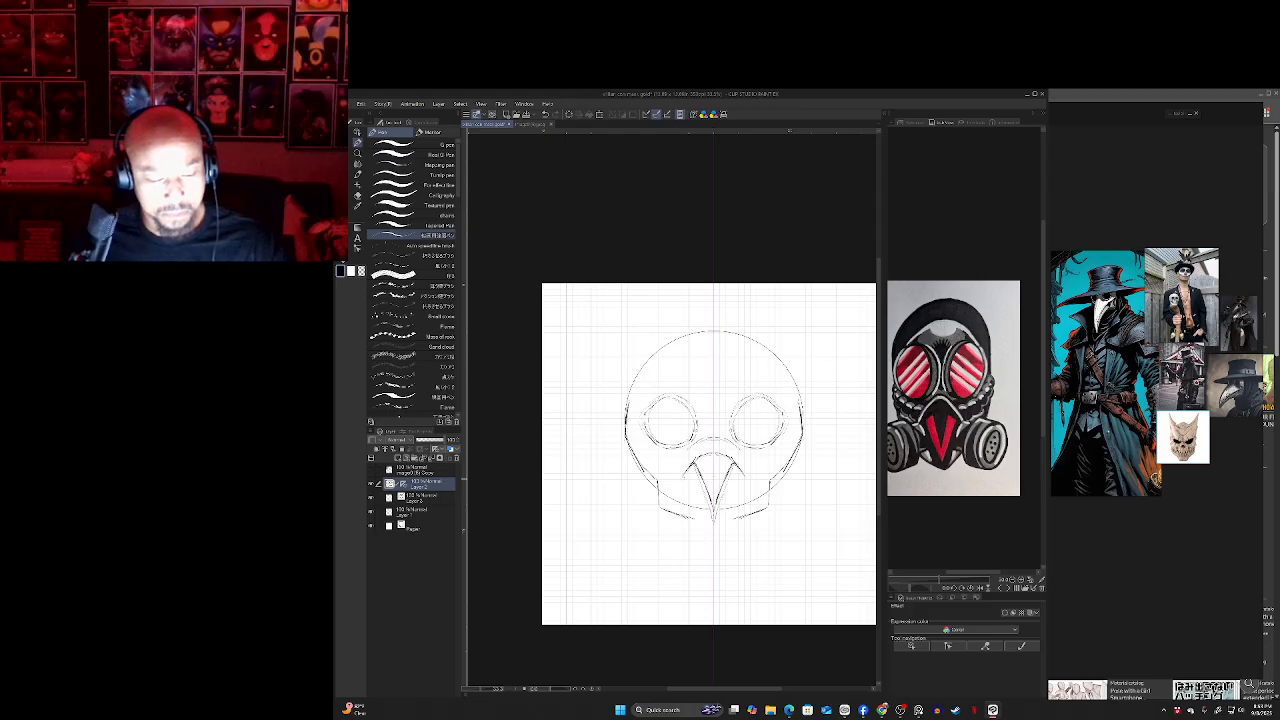
left_click_drag(695, 478, 683, 503)
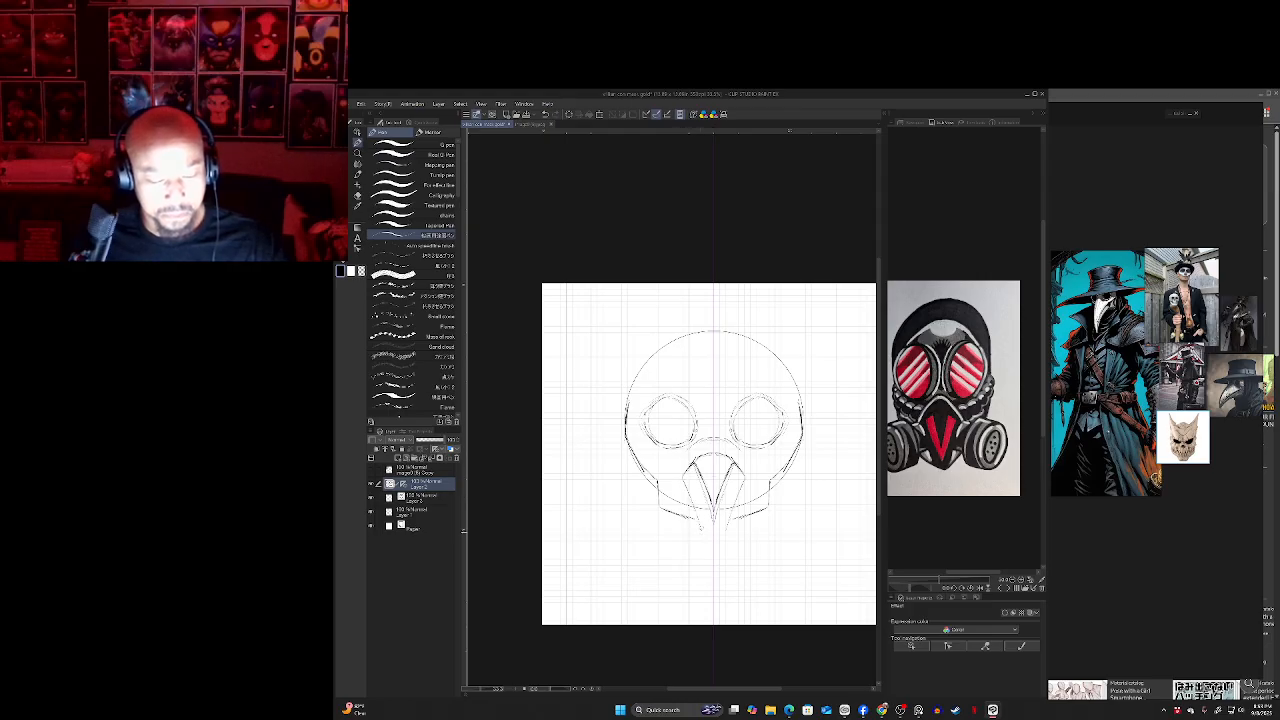
left_click_drag(706, 538, 713, 548)
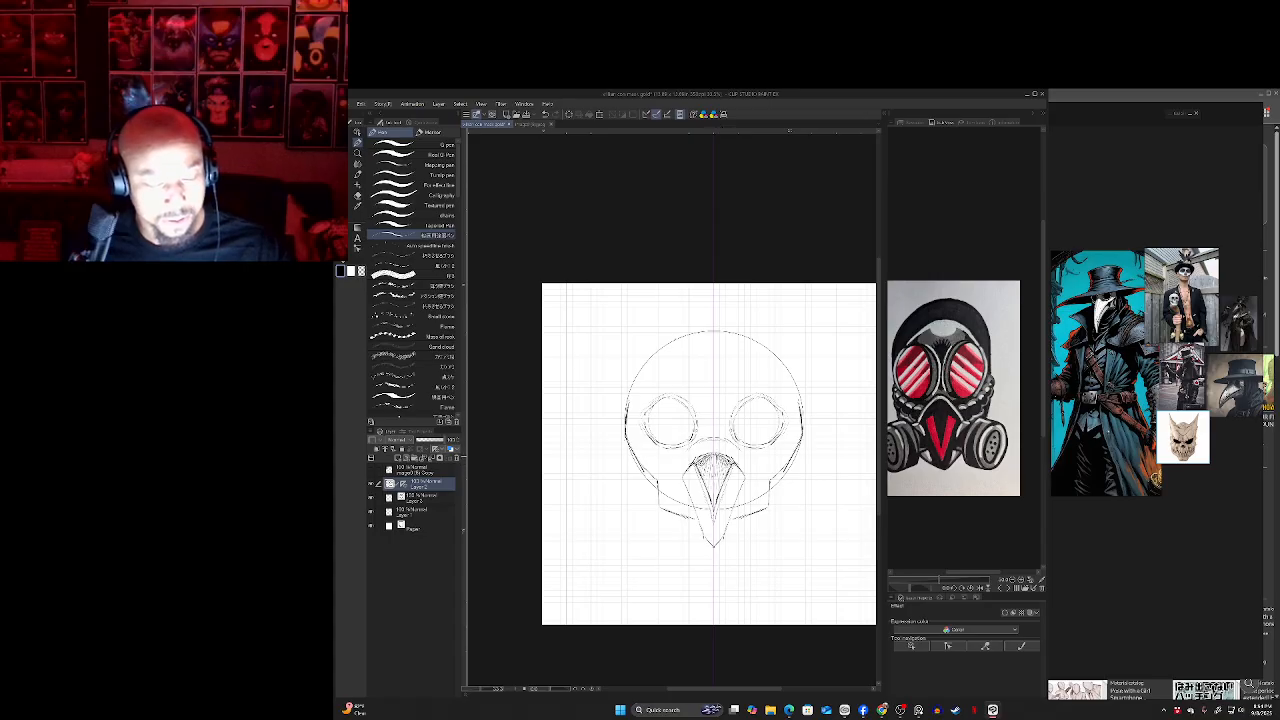
left_click_drag(709, 457, 713, 491)
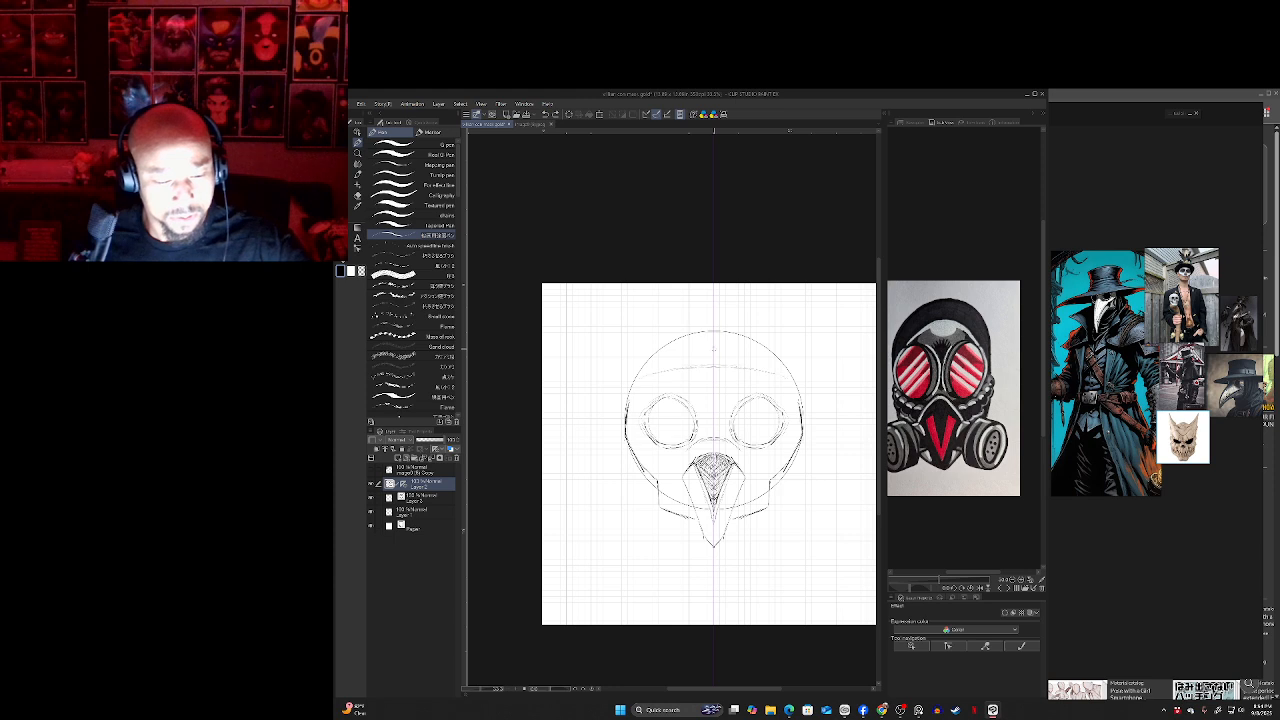
mouse_move(696, 346)
left_mouse_down()
mouse_move(661, 359)
mouse_move(729, 348)
mouse_move(669, 367)
left_mouse_up()
key("ctrl+z")
key("ctrl+z")
key("ctrl+z")
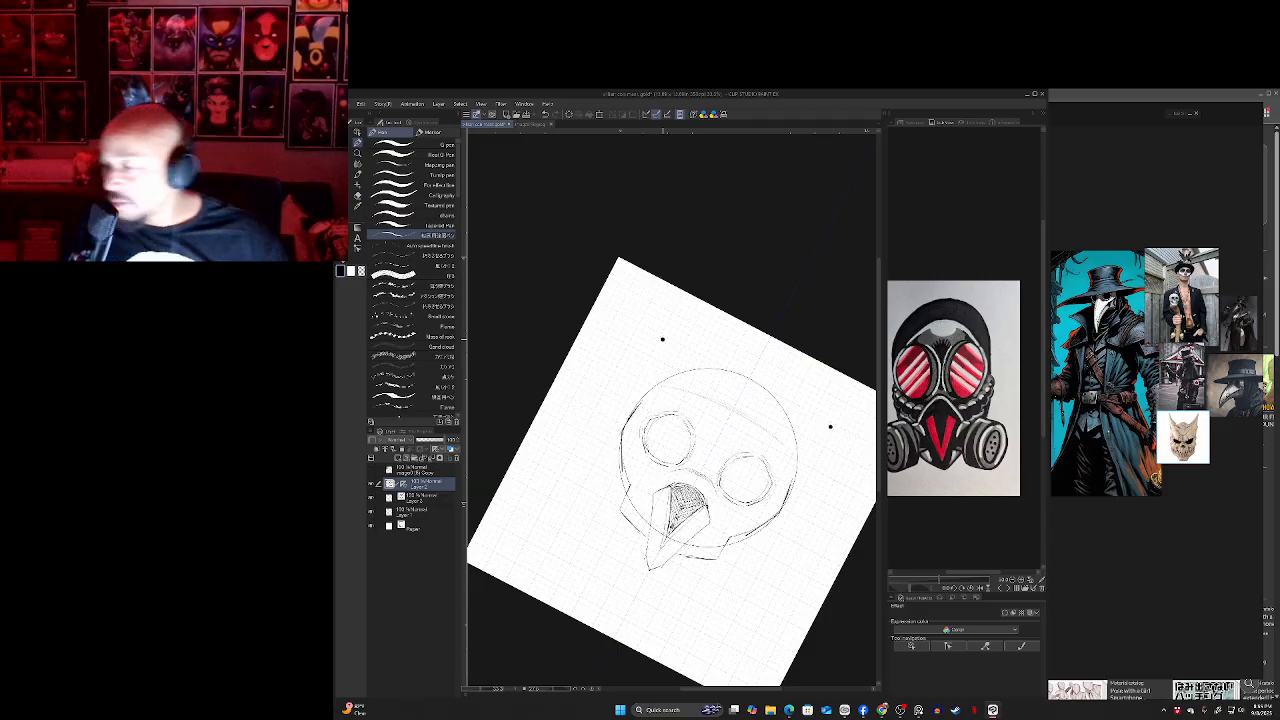
- Straighten the rotated canvas and erase the stray pen dots beside the top of the head
left_click_drag(830, 427, 796, 381)
mouse_move(660, 576)
left_mouse_down()
mouse_move(686, 574)
mouse_move(731, 602)
left_mouse_up()
key("e")
left_click(637, 385)
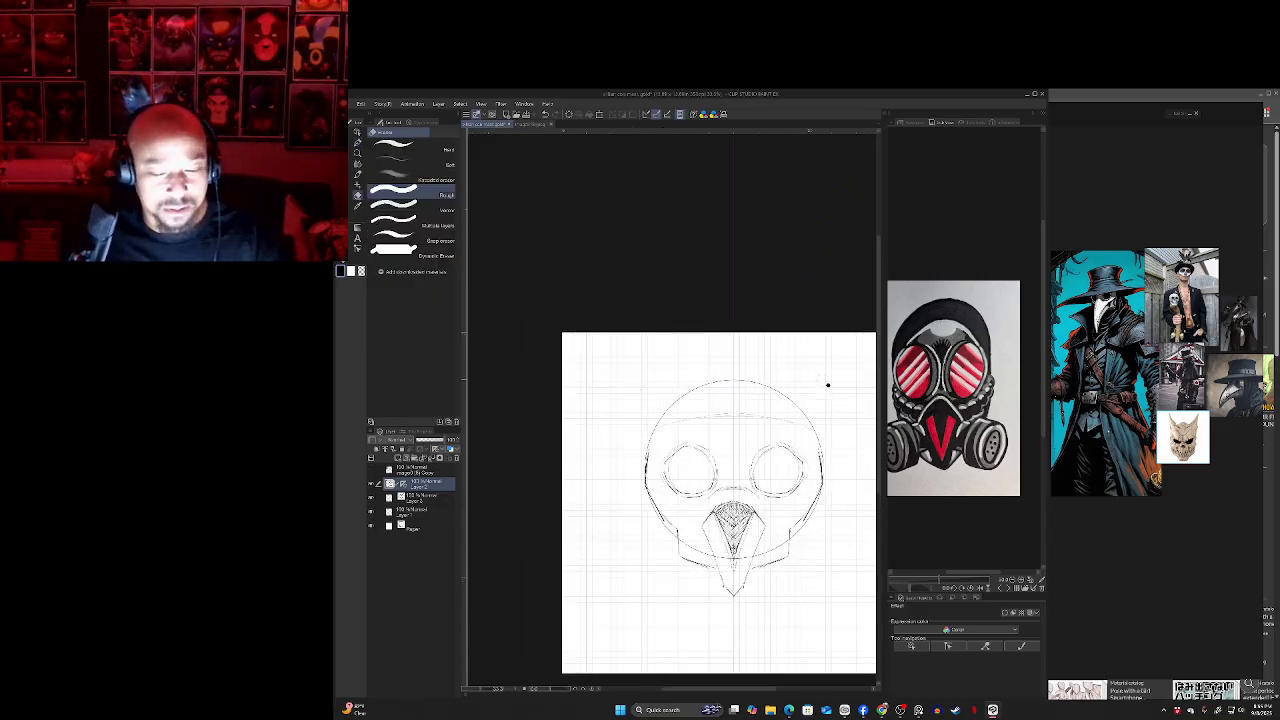
left_click(828, 385)
left_click_drag(824, 385, 832, 369)
- Sketch mirrored oval filter canisters at the sides of the jaw with the pen and clean up their outer edges
key("p")
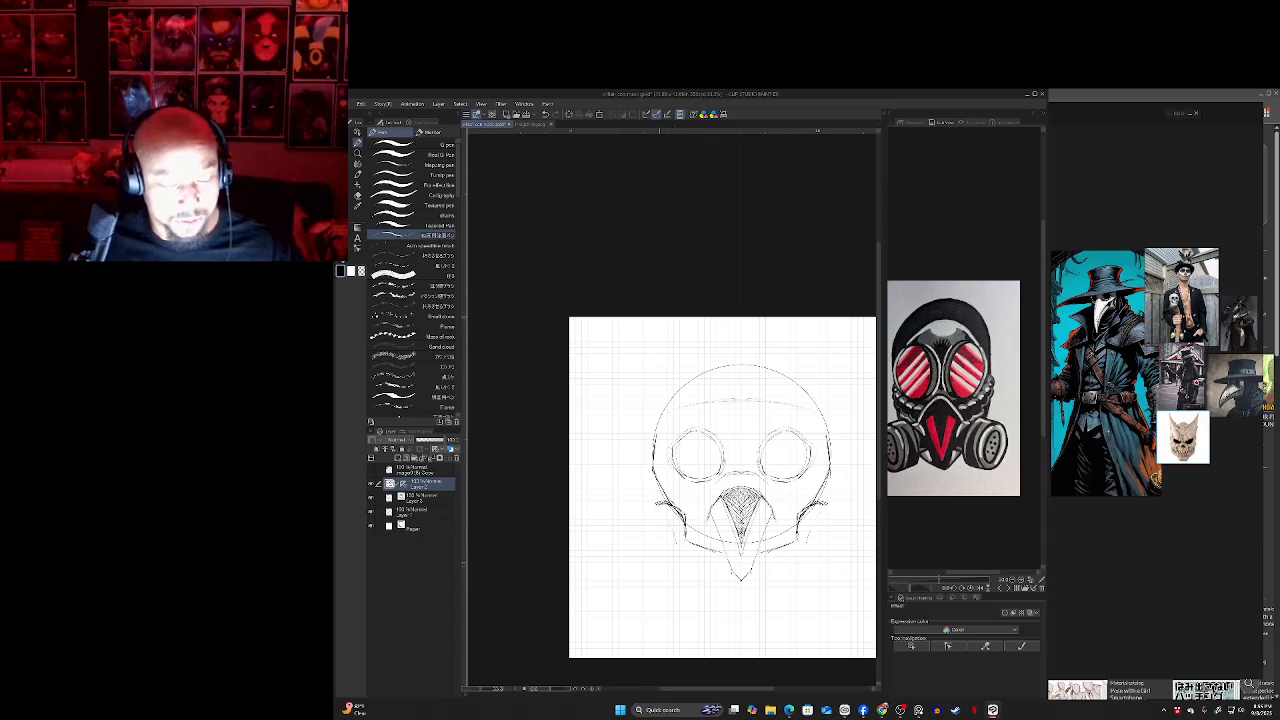
mouse_move(651, 496)
left_mouse_down()
mouse_move(681, 557)
mouse_move(661, 508)
mouse_move(635, 499)
mouse_move(640, 560)
mouse_move(662, 564)
mouse_move(637, 545)
left_mouse_up()
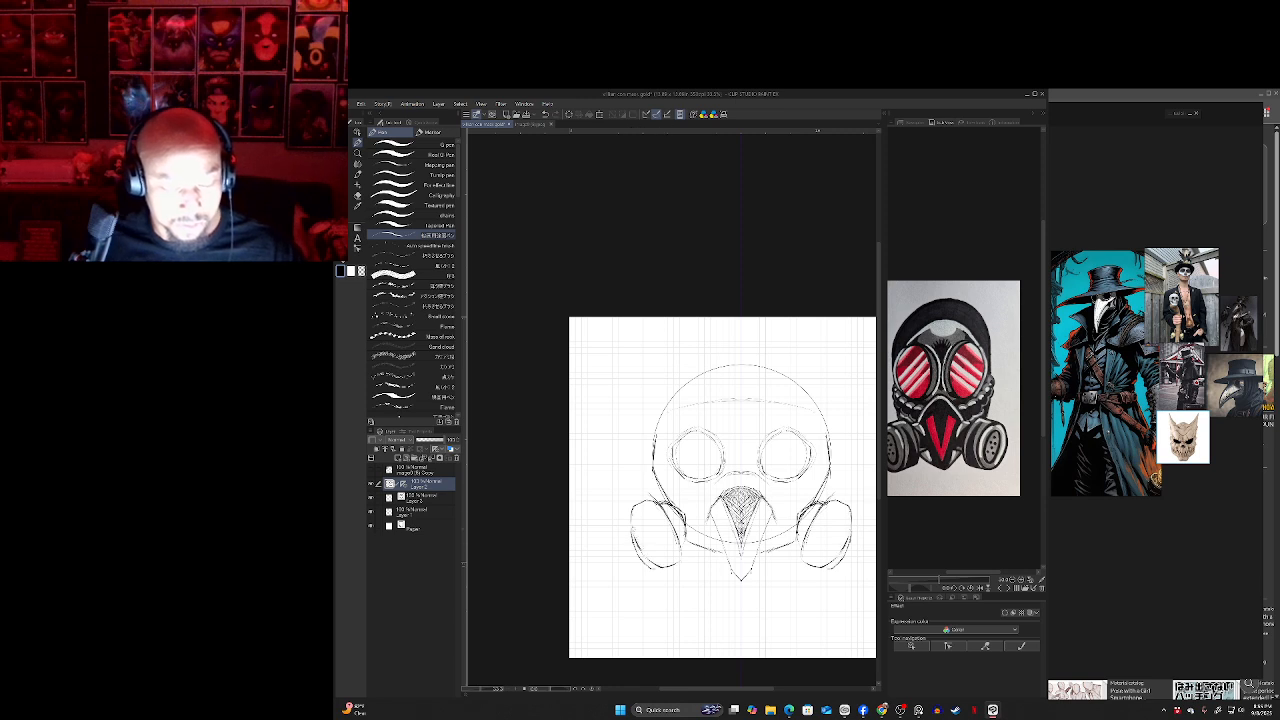
key("e")
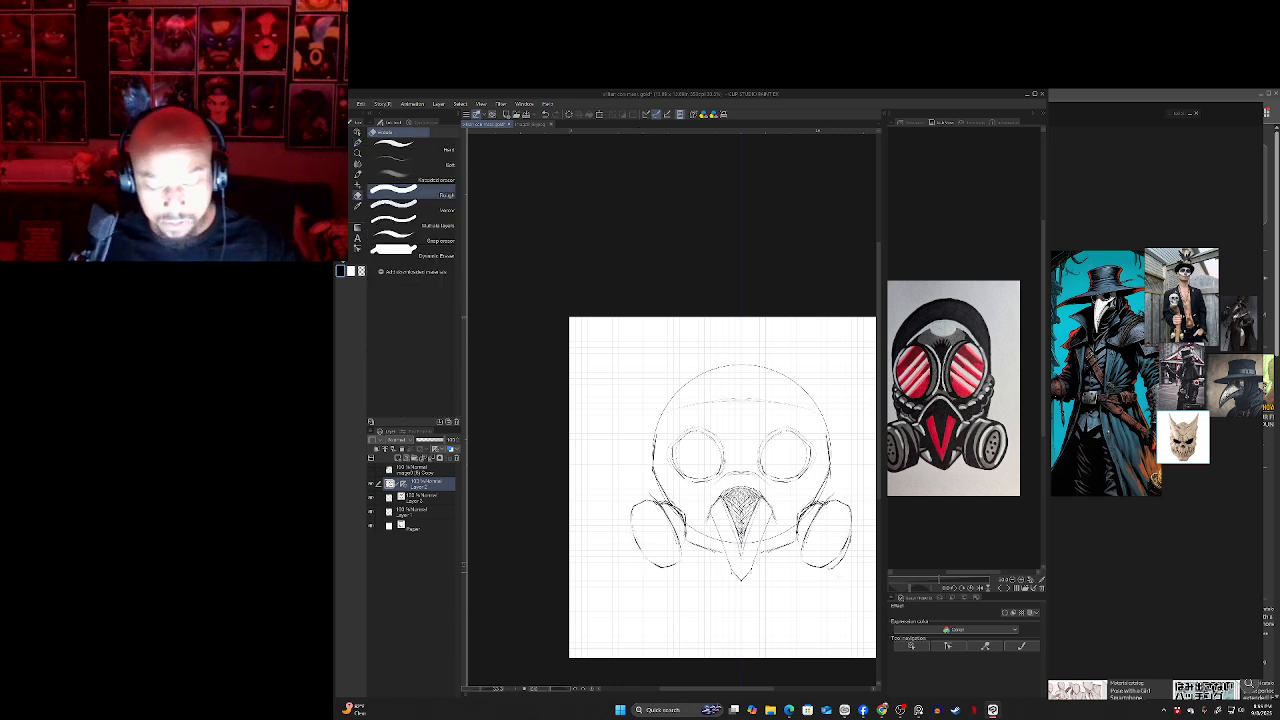
mouse_move(852, 538)
left_mouse_down()
mouse_move(818, 578)
mouse_move(853, 530)
left_mouse_up()
- Add inner oval rims to the mirrored filter canisters, undoing the first stroke and reinforcing their outlines
key("p")
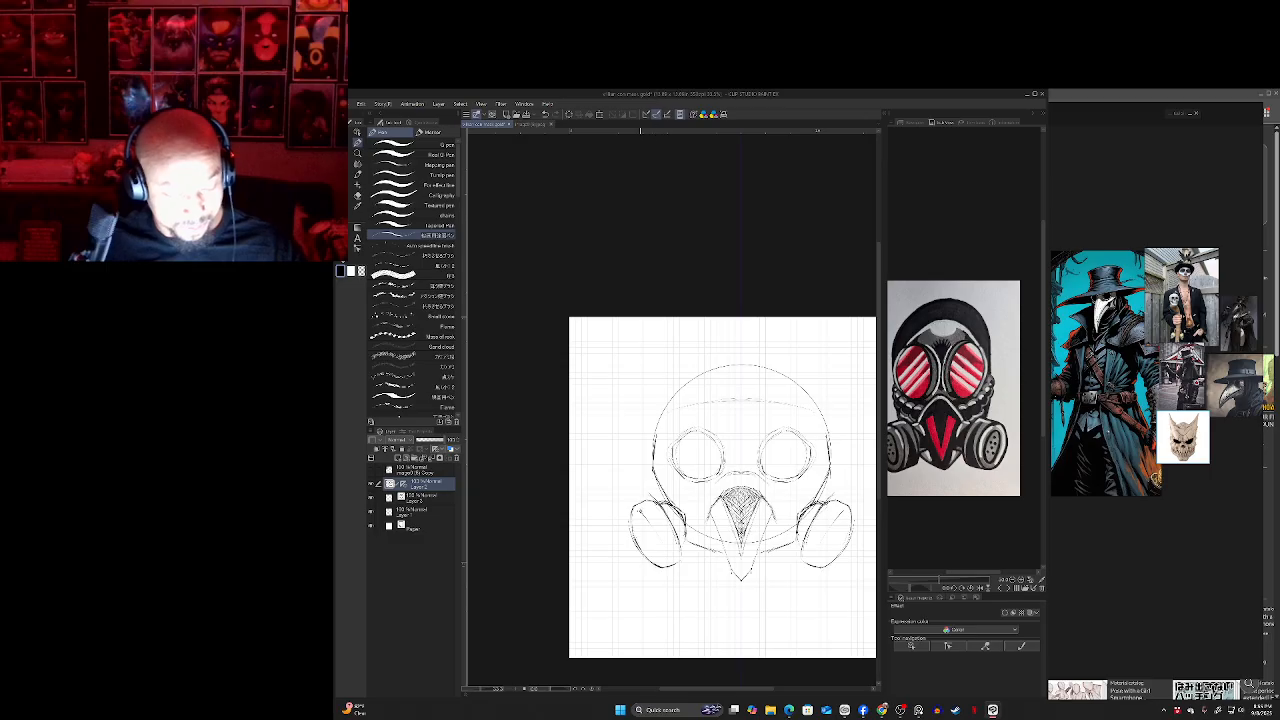
key("ctrl+z")
left_click_drag(641, 510, 663, 541)
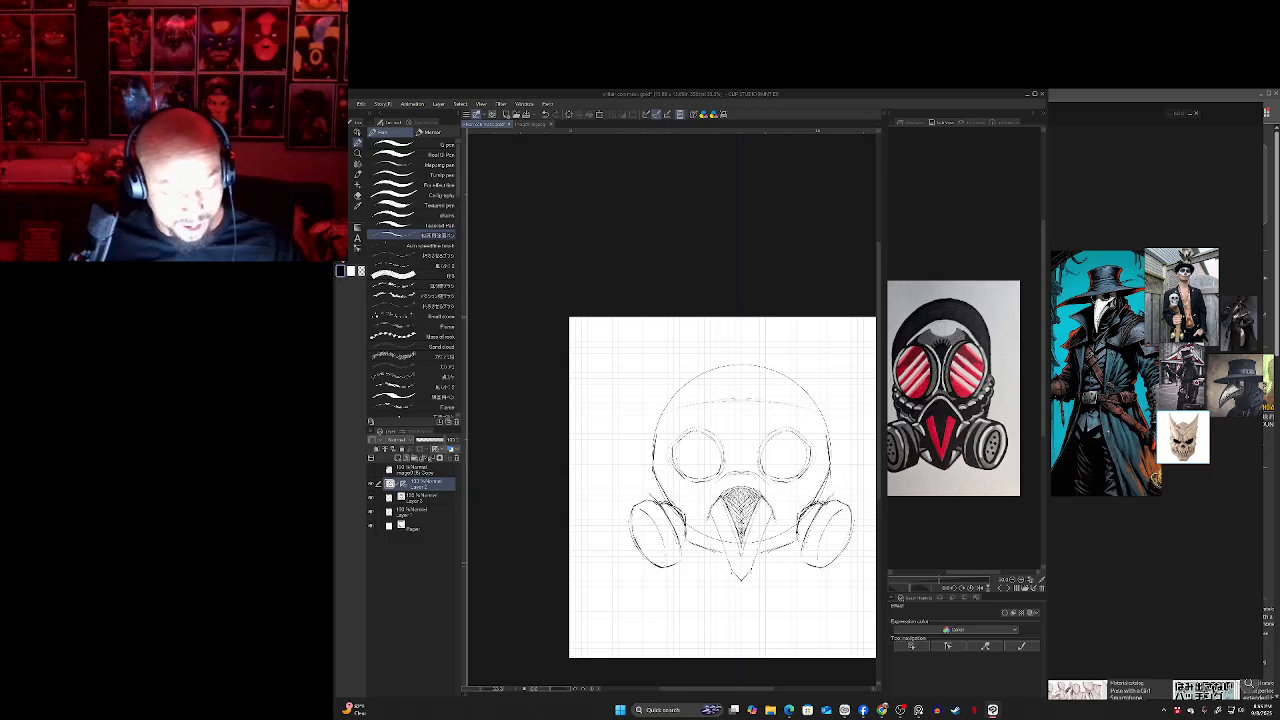
left_click_drag(636, 532, 656, 560)
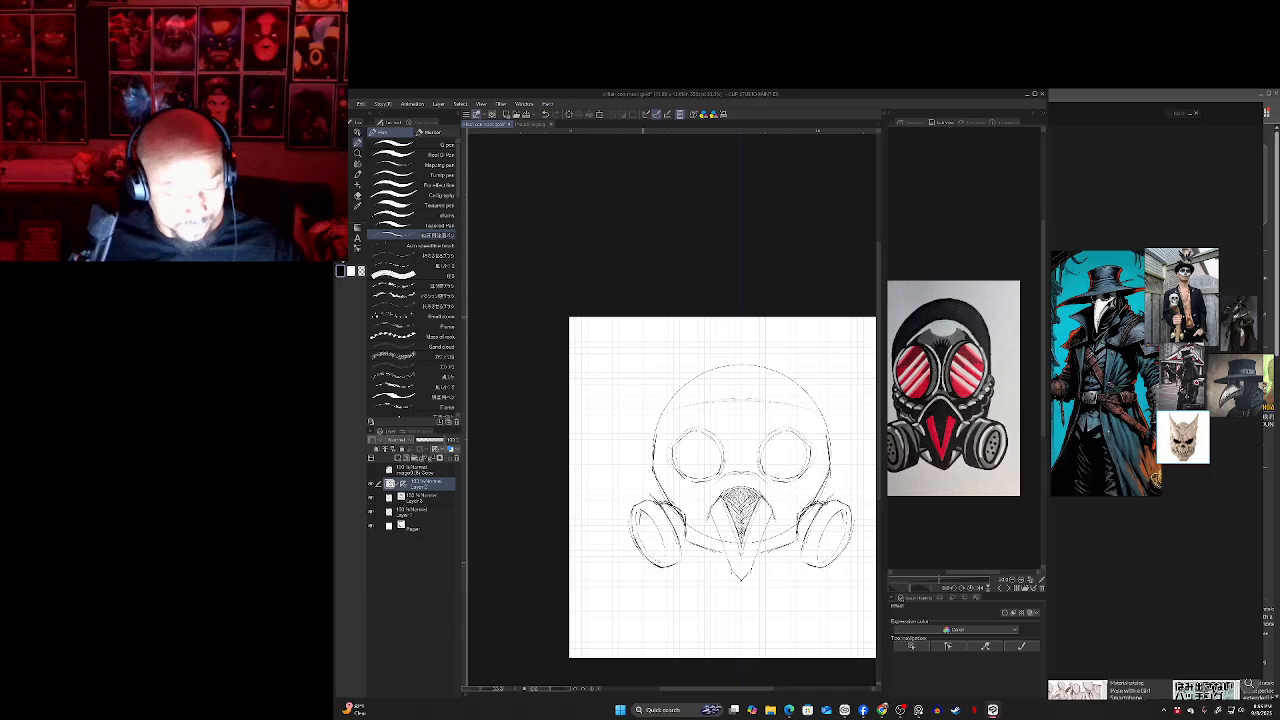
left_click_drag(640, 530, 660, 562)
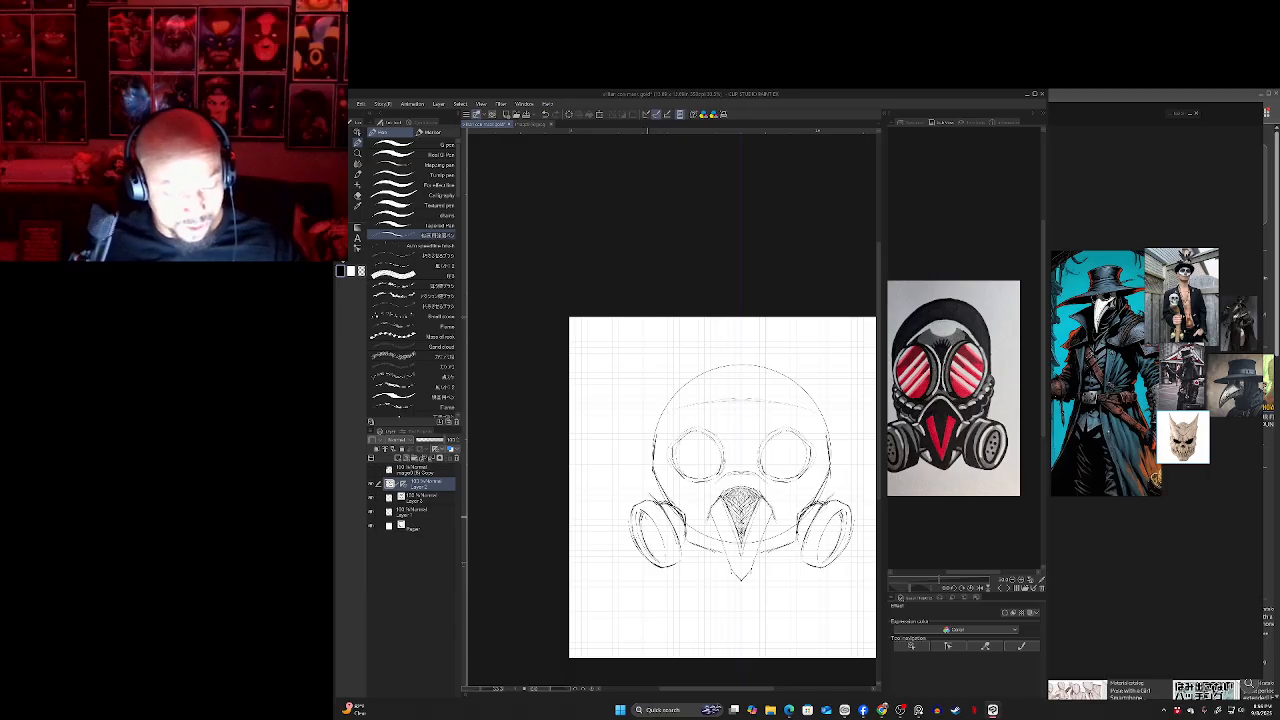
left_click_drag(649, 516, 659, 563)
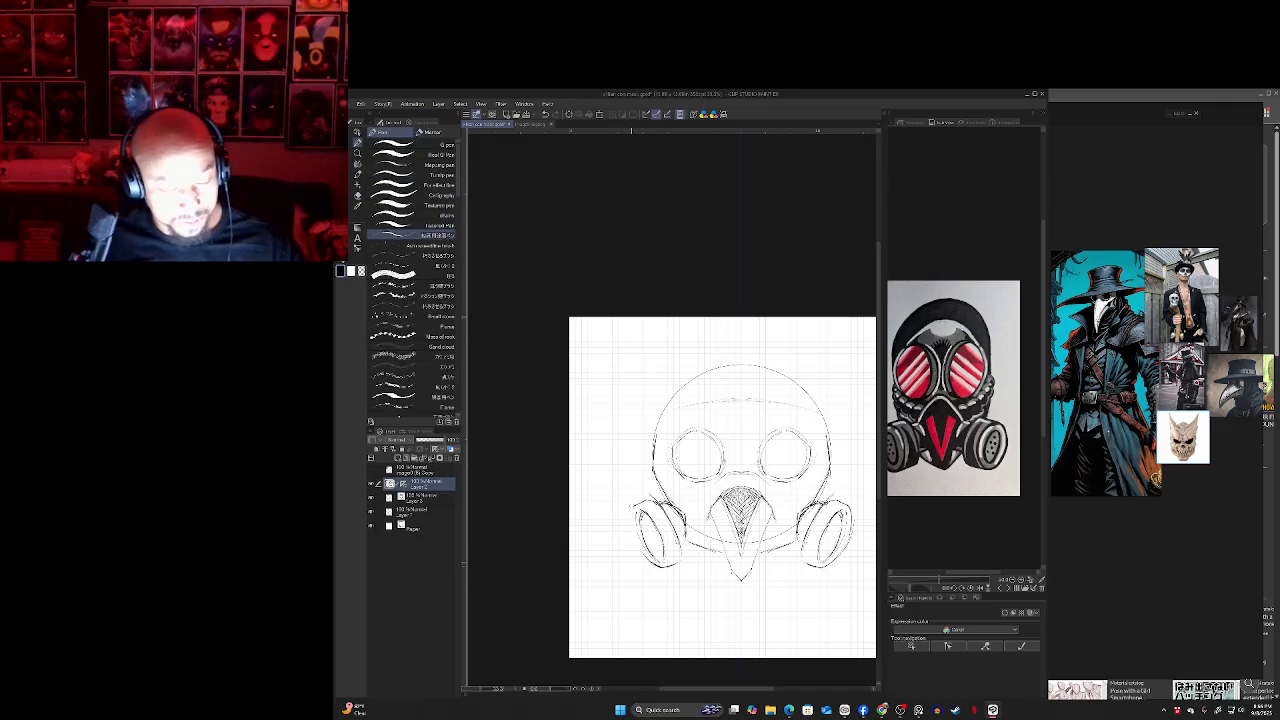
left_click_drag(636, 541, 650, 558)
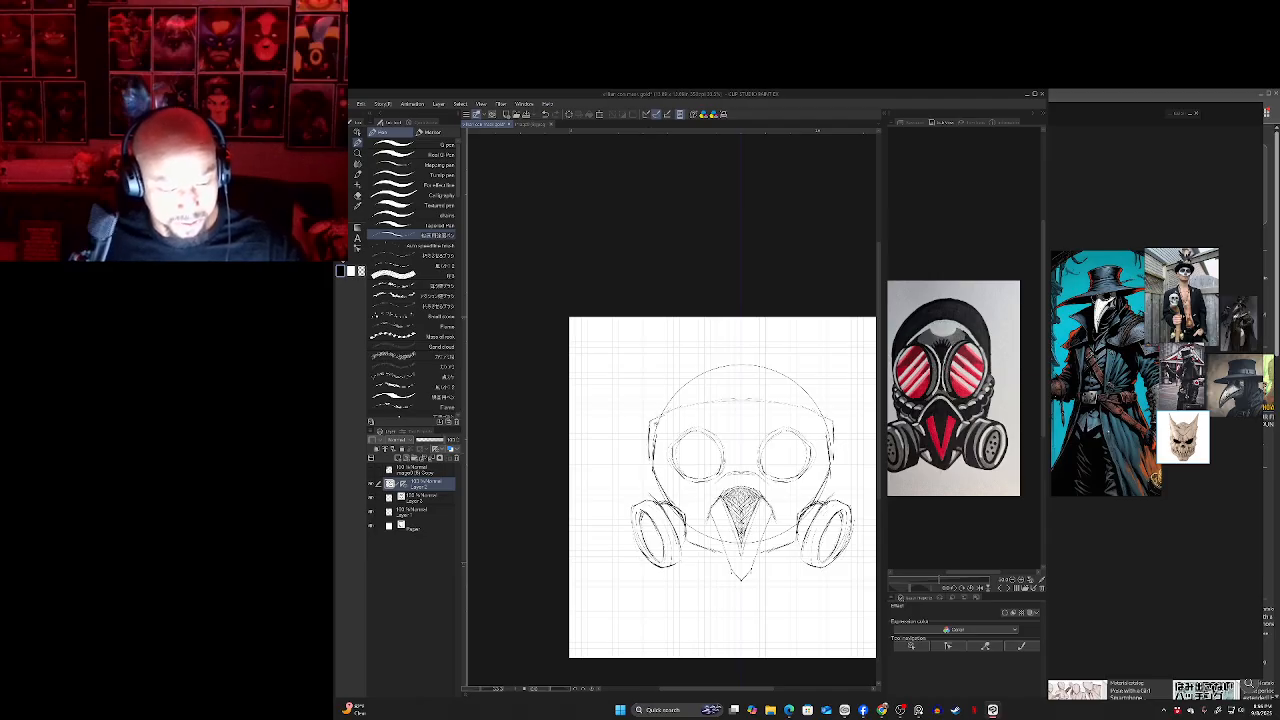
- Sketch mirrored side contours running from the ends of the forehead line down to the filter canisters
key("ctrl+z")
left_click_drag(661, 412, 648, 478)
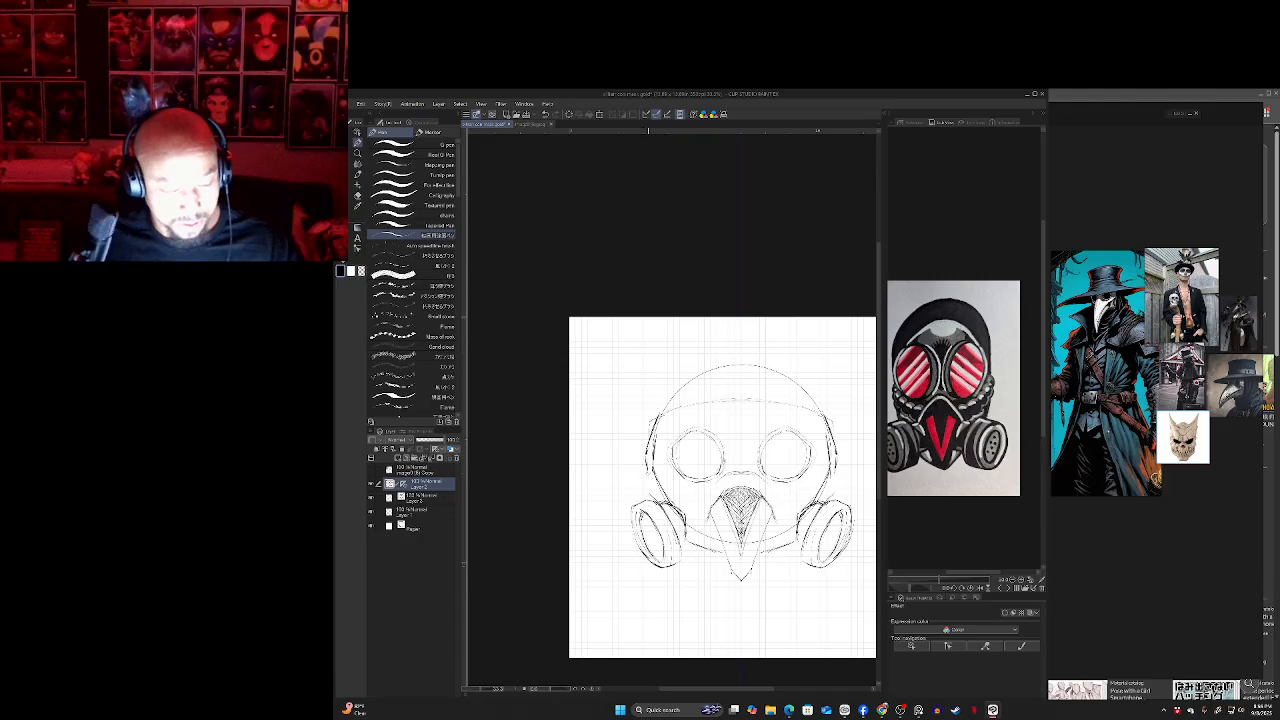
left_click_drag(646, 482, 641, 500)
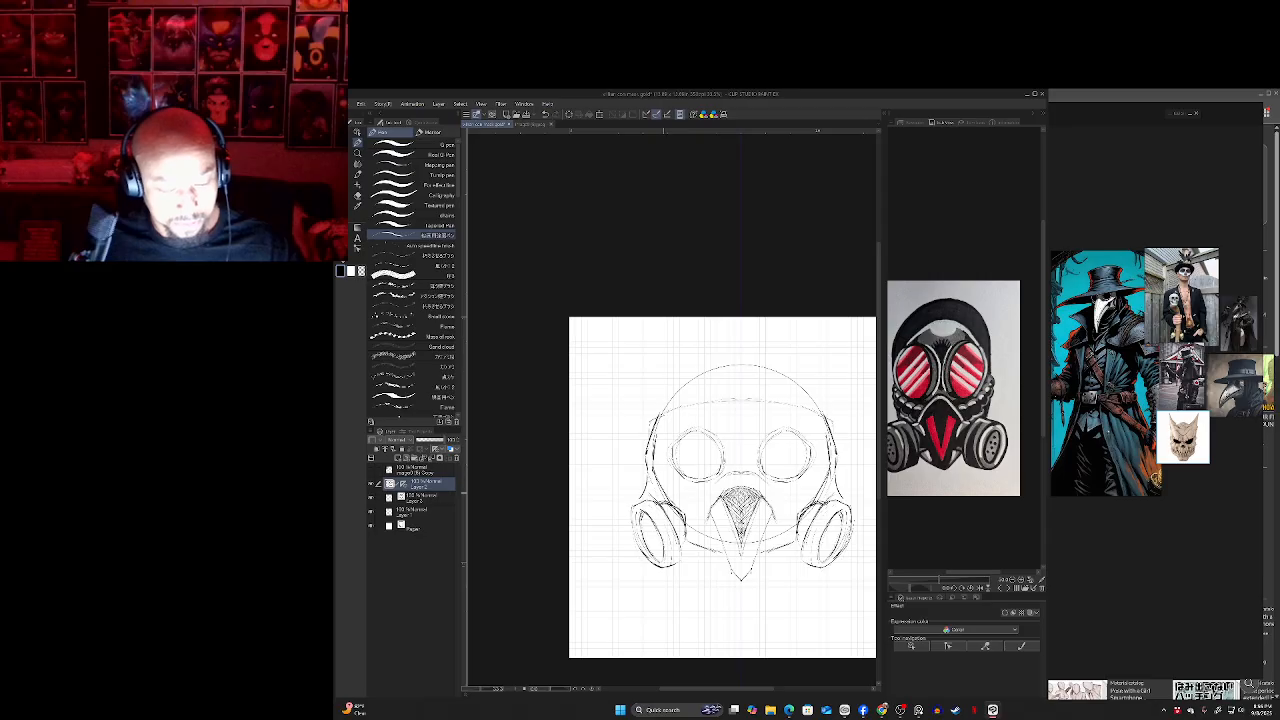
left_click_drag(647, 477, 640, 504)
- Lasso the beak, jaw and filters, then transform them to sit lower and slightly narrower beneath the lenses
key("m")
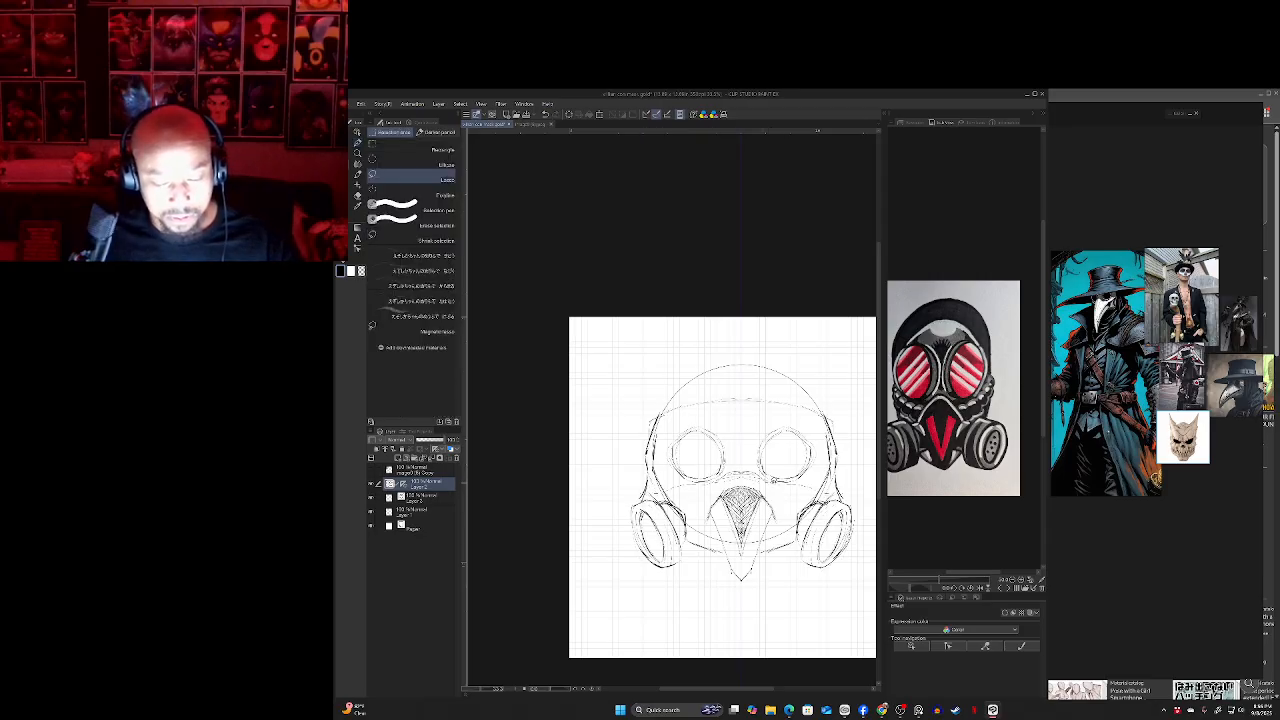
mouse_move(742, 611)
left_mouse_down()
mouse_move(629, 573)
mouse_move(677, 542)
left_mouse_up()
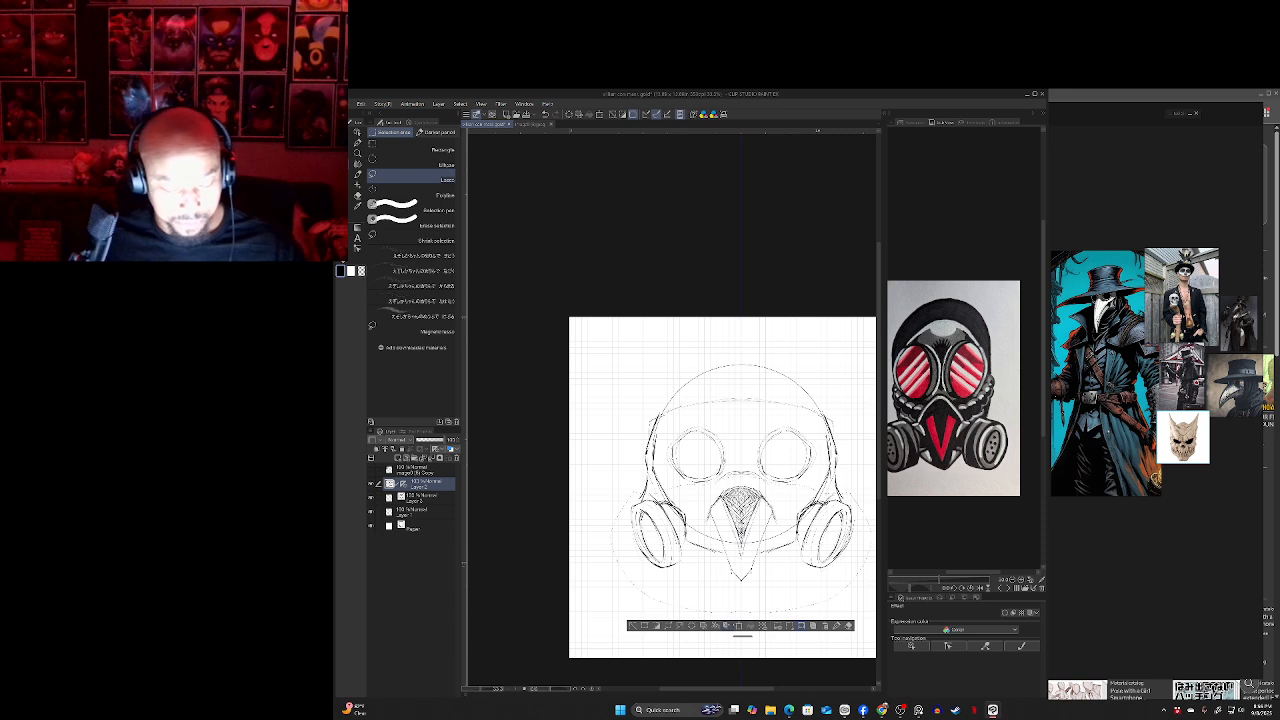
left_click(739, 626)
left_click_drag(740, 570, 739, 597)
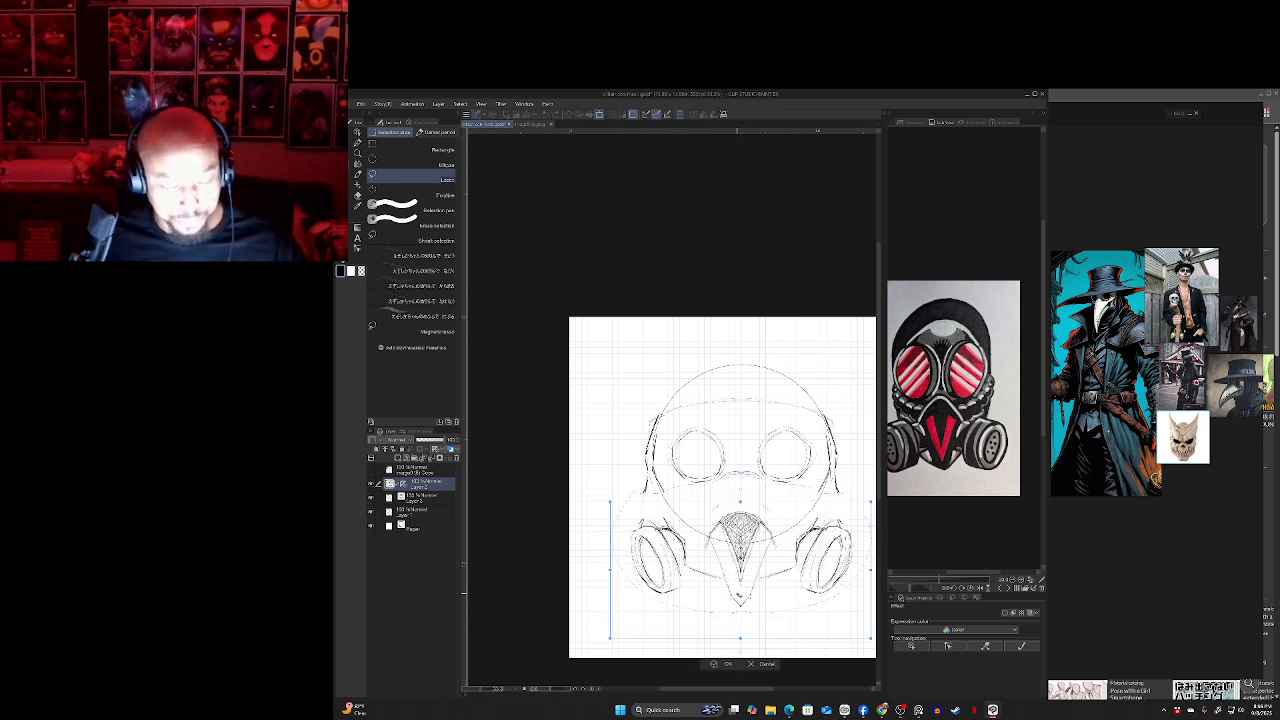
left_click_drag(610, 568, 692, 586)
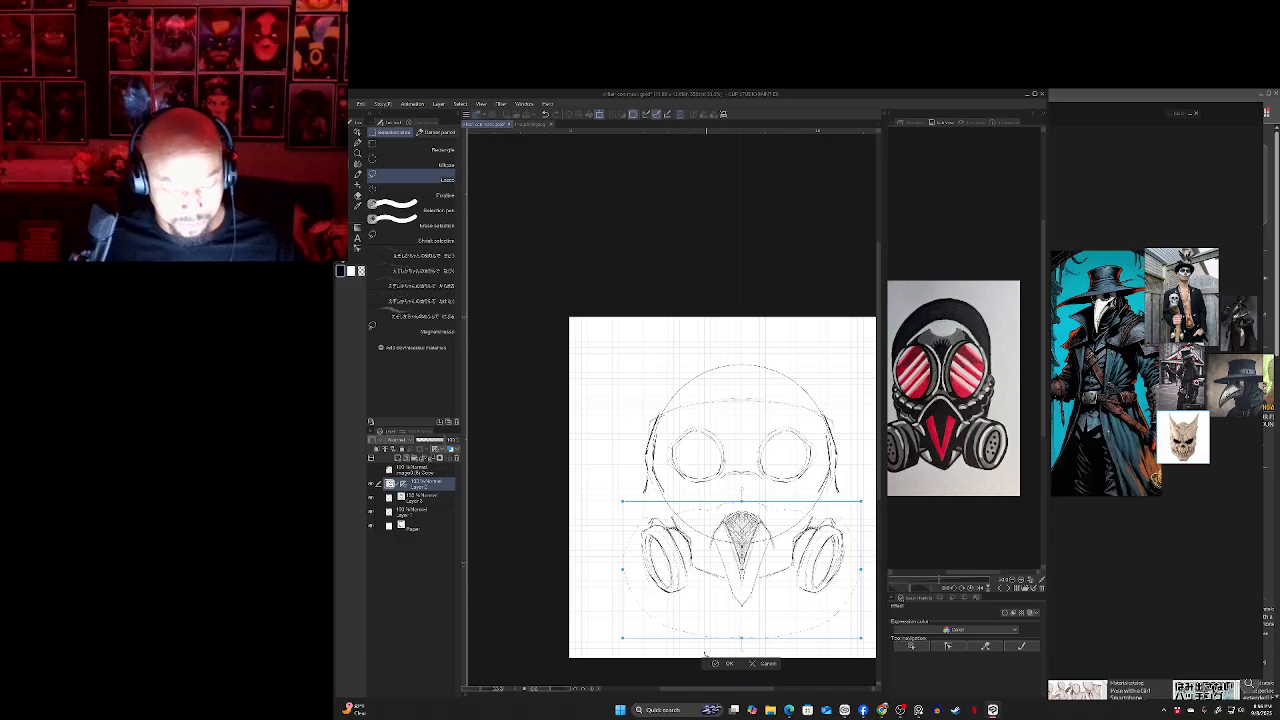
key("Return")
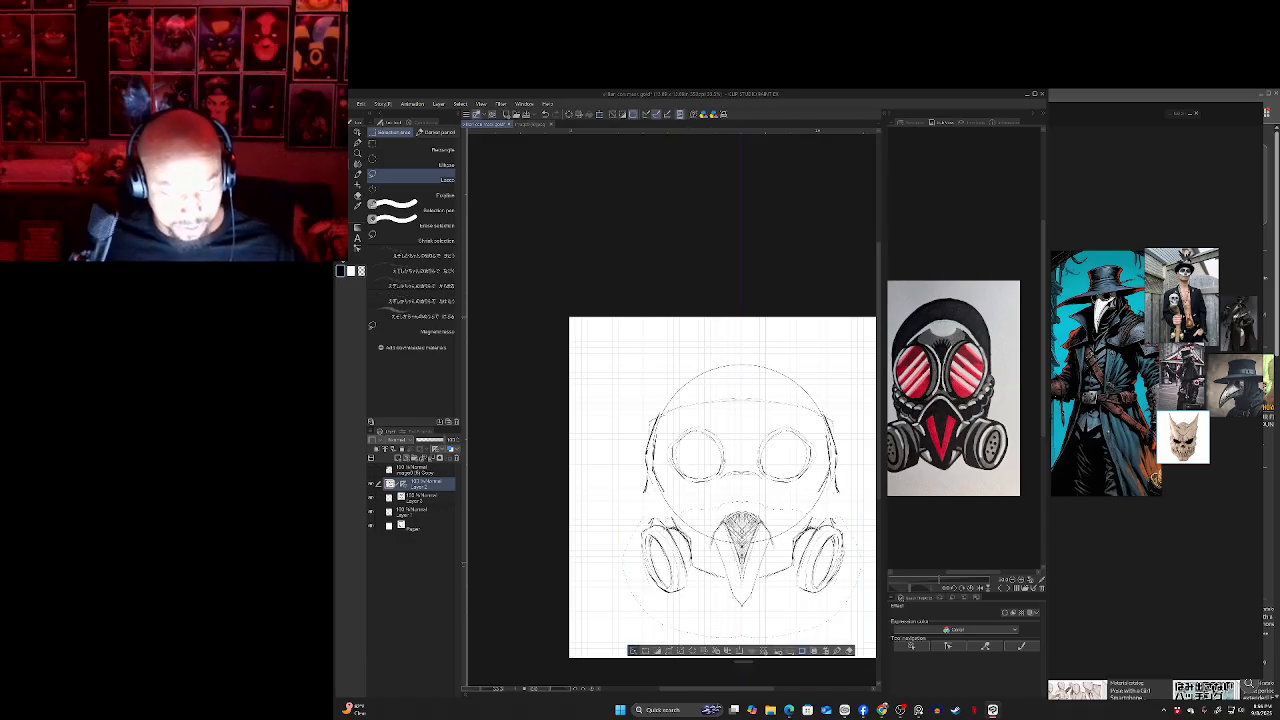
- Extend the mirrored side contours down to the lowered filters and sketch neck and shoulder lines flaring out below them
key("p")
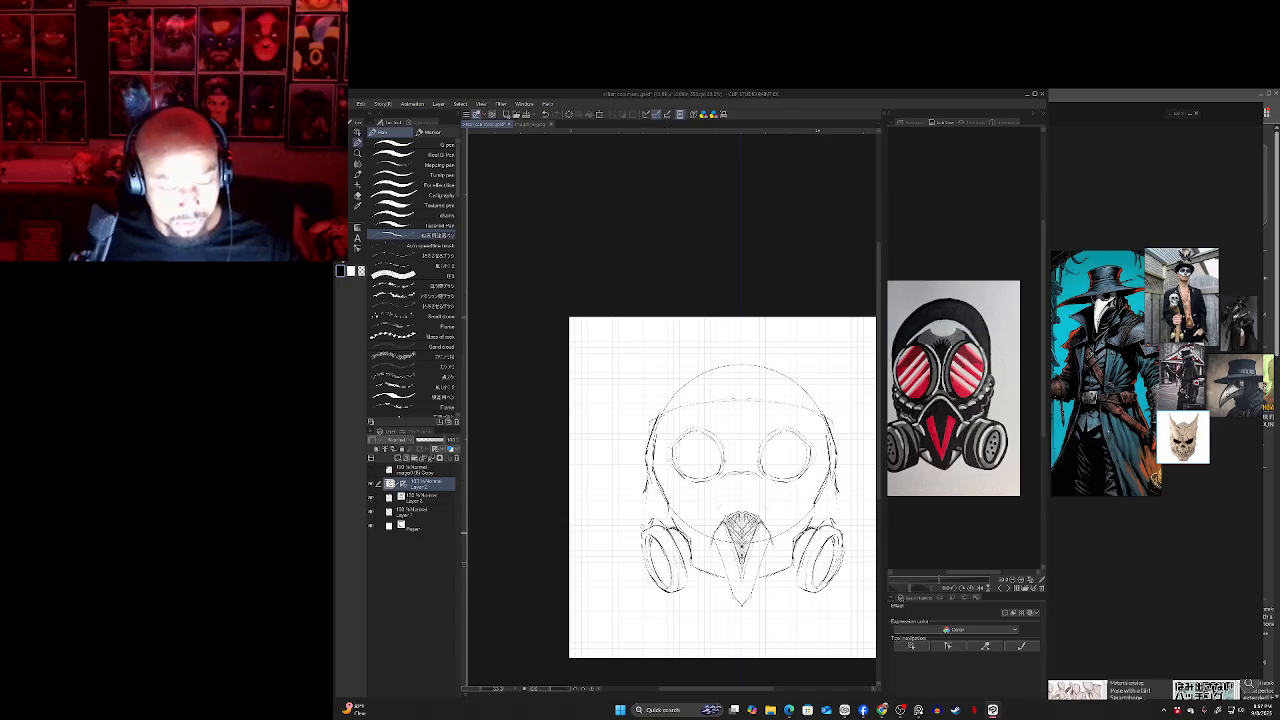
left_click_drag(648, 492, 643, 522)
left_click_drag(632, 583, 636, 618)
mouse_move(637, 553)
left_mouse_down()
mouse_move(592, 613)
mouse_move(624, 577)
left_mouse_up()
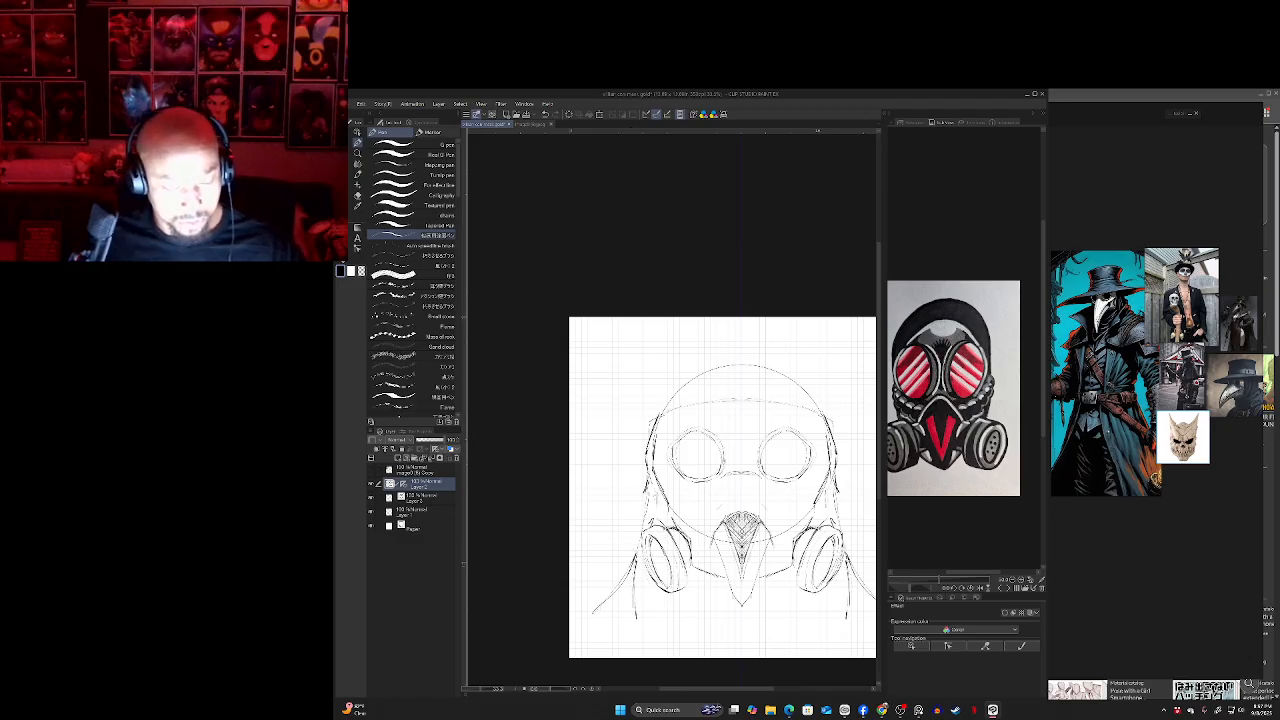
- Sketch a chin contour joining the filters beneath the beak, and add mirrored detail strokes along the filters' inner edges
mouse_move(677, 561)
left_mouse_down()
mouse_move(689, 588)
mouse_move(738, 606)
left_mouse_up()
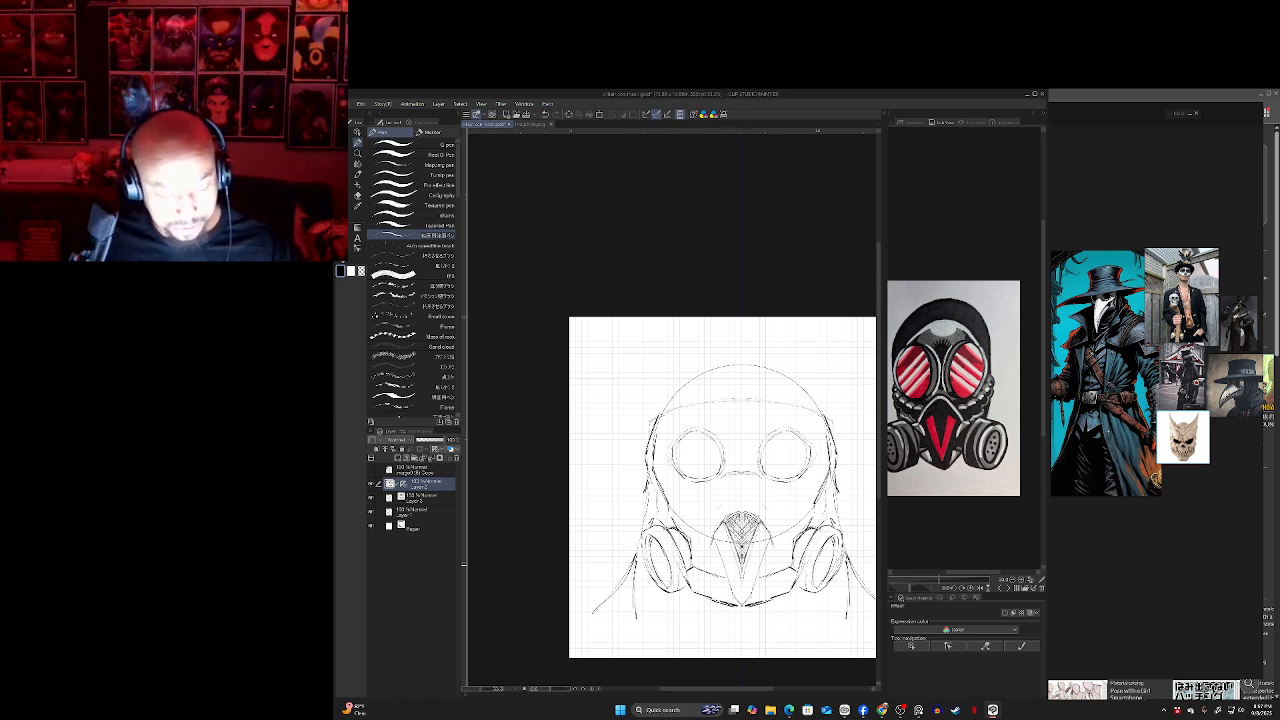
left_click_drag(690, 543, 693, 557)
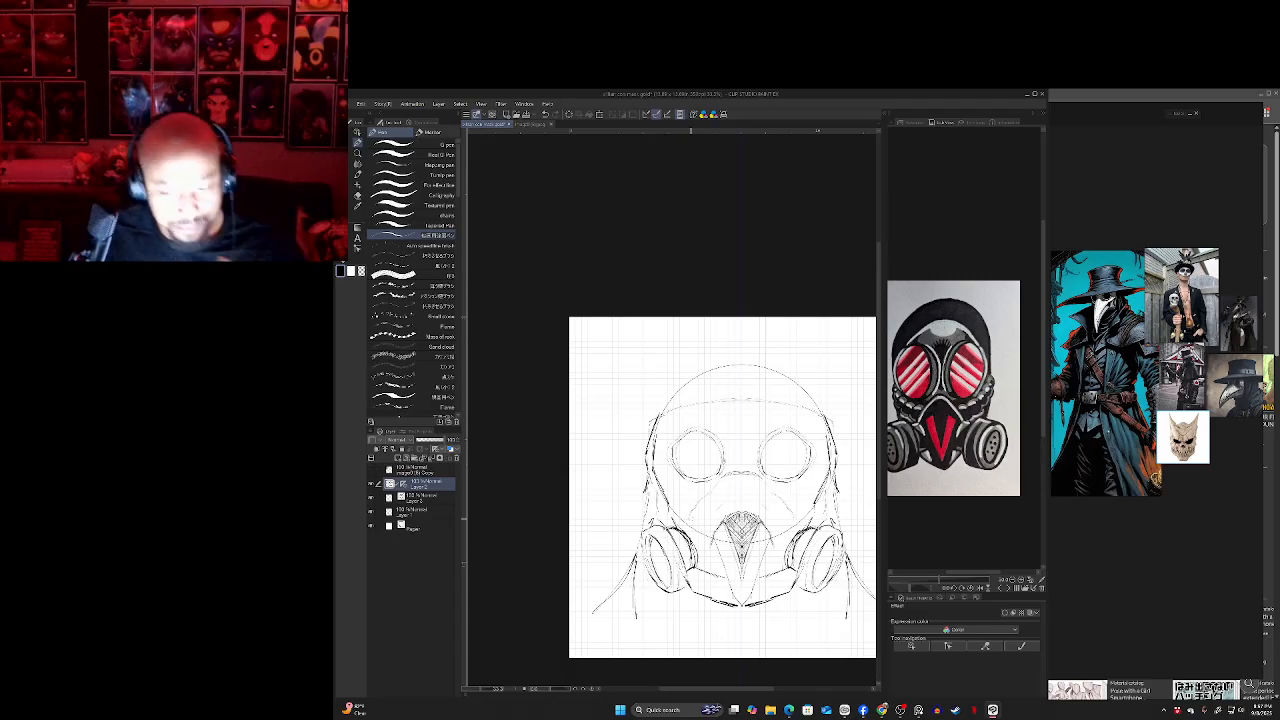
- Rotate the canvas and sketch a wide, thin elliptical hat brim across the forehead line, extending past both sides of the head
scroll(659, 446, "down", 3)
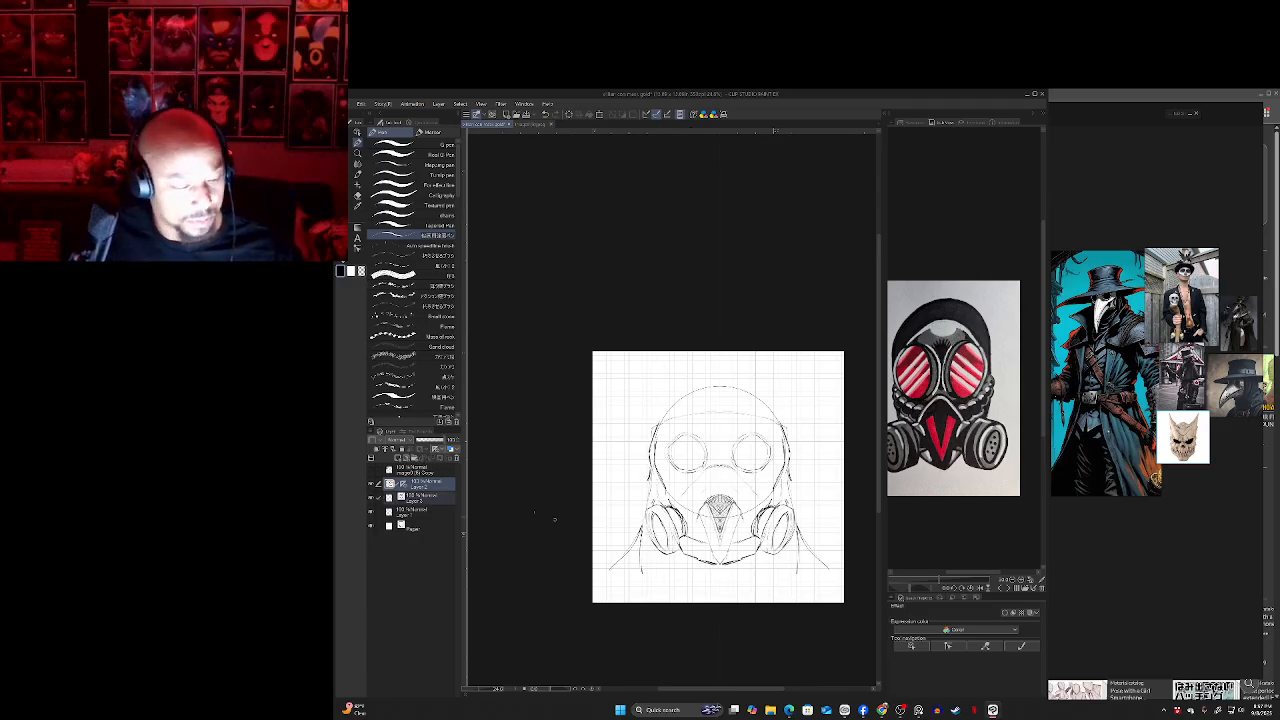
key("m")
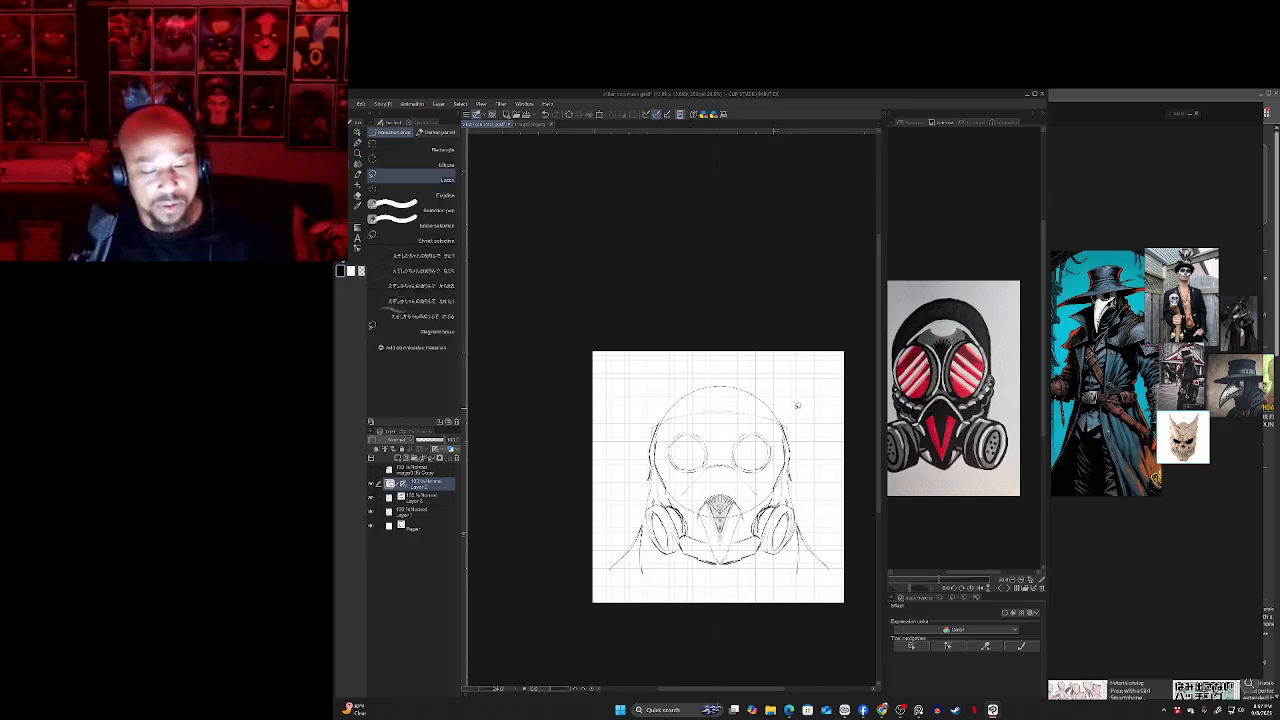
key("p")
left_click_drag(527, 297, 745, 253)
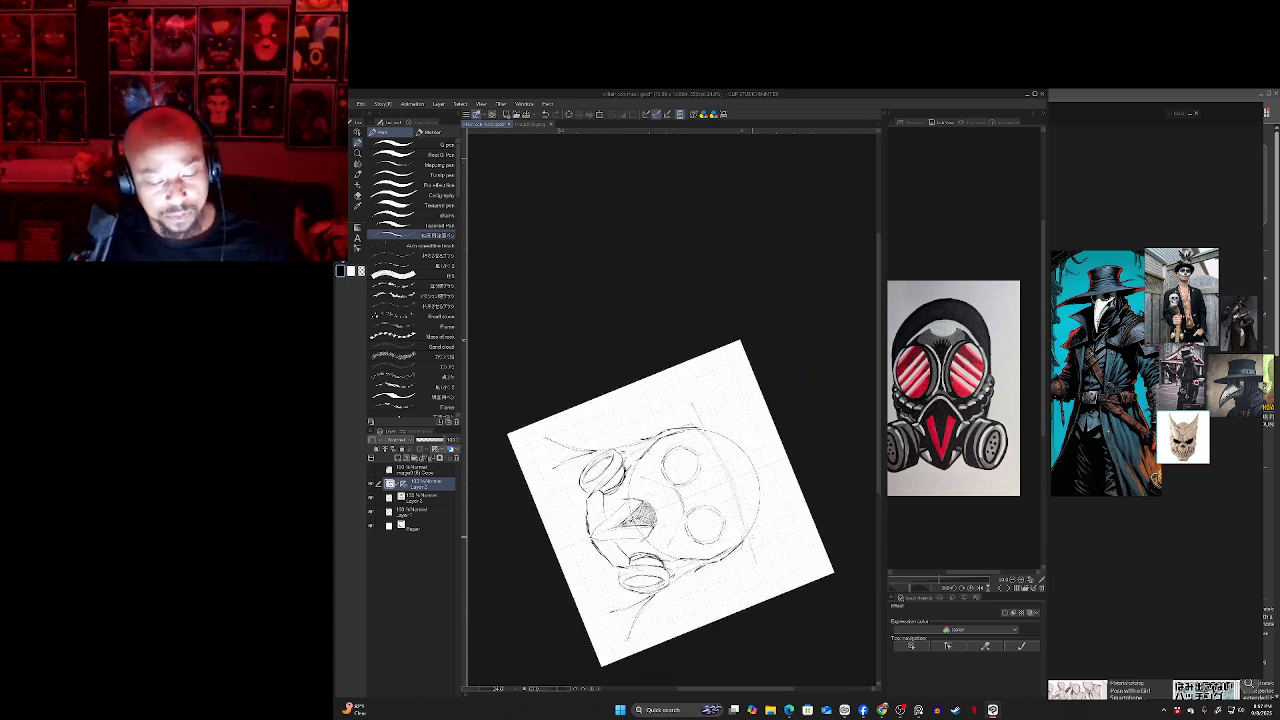
left_click_drag(688, 400, 759, 576)
left_click_drag(674, 369, 766, 597)
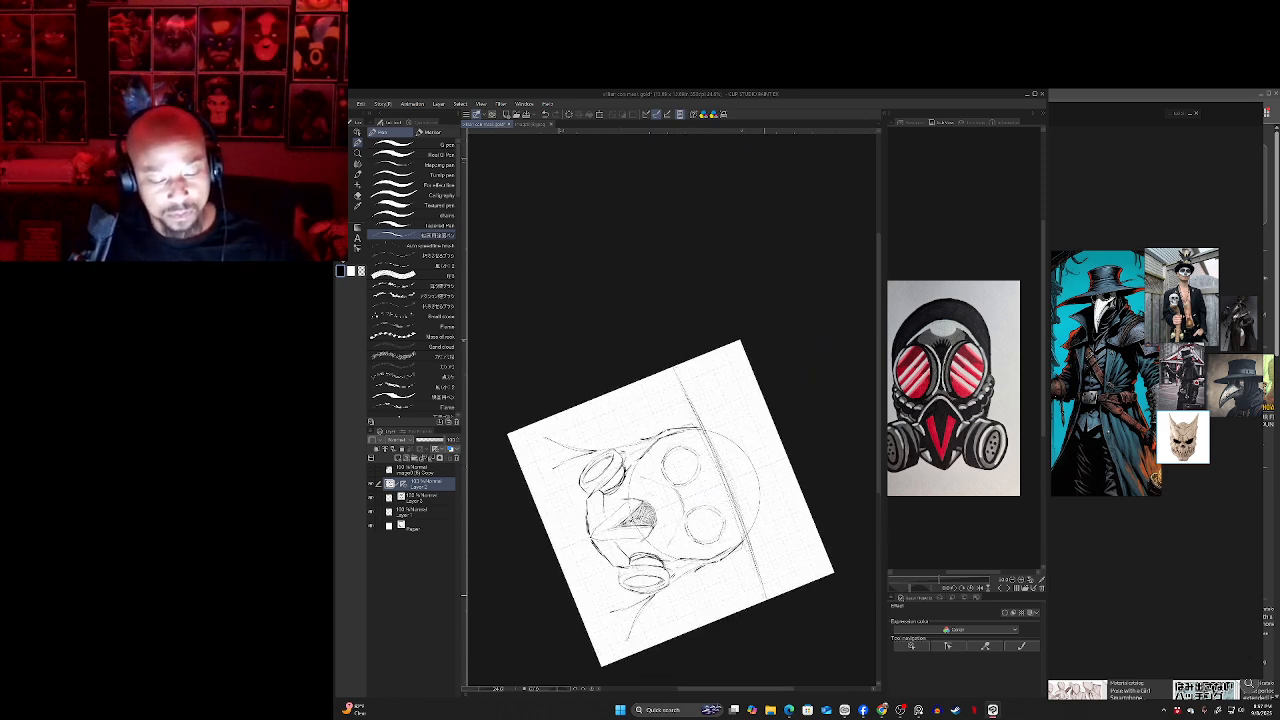
left_click_drag(675, 372, 763, 593)
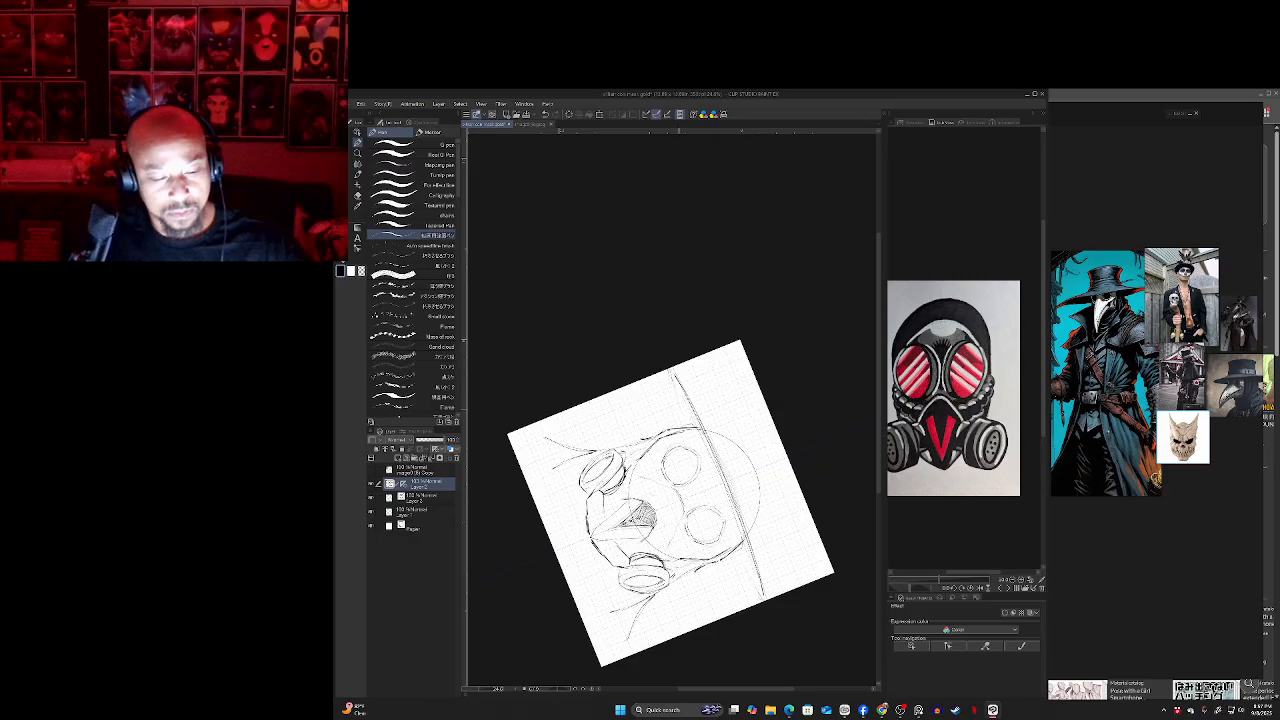
left_click_drag(676, 392, 762, 594)
mouse_move(702, 424)
left_mouse_down()
mouse_move(752, 554)
mouse_move(721, 455)
left_mouse_up()
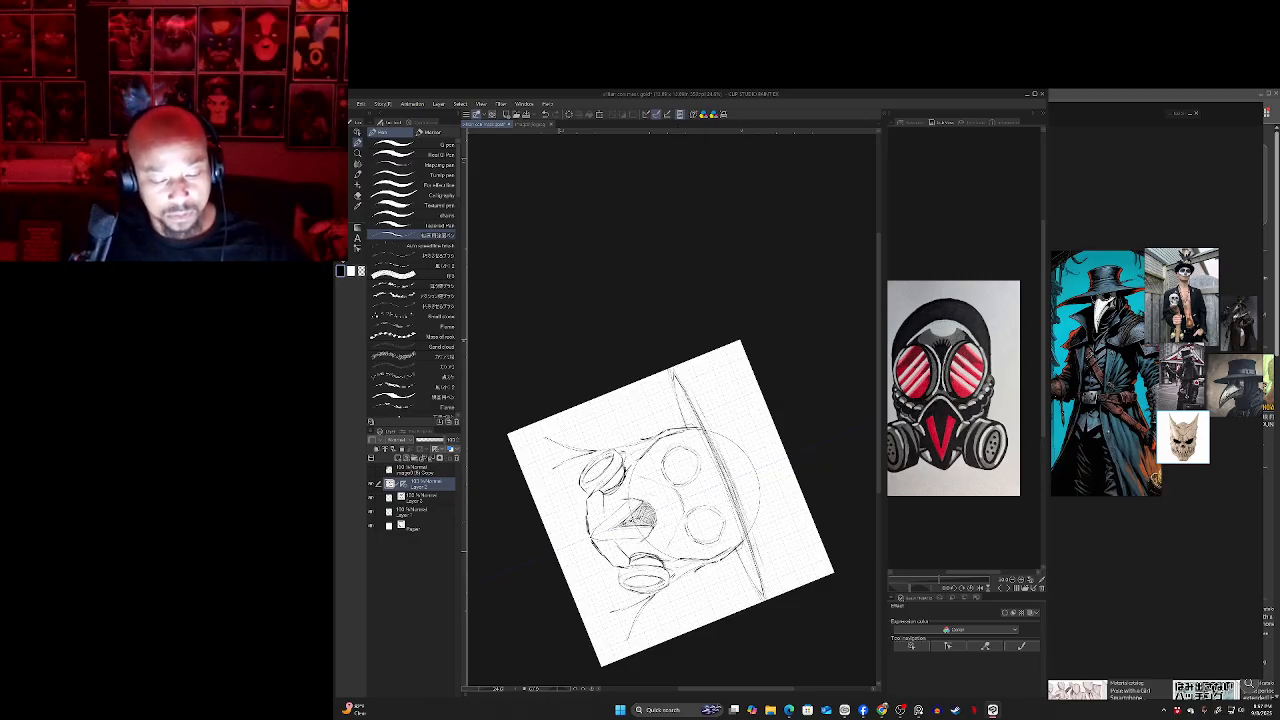
left_click_drag(702, 410, 770, 596)
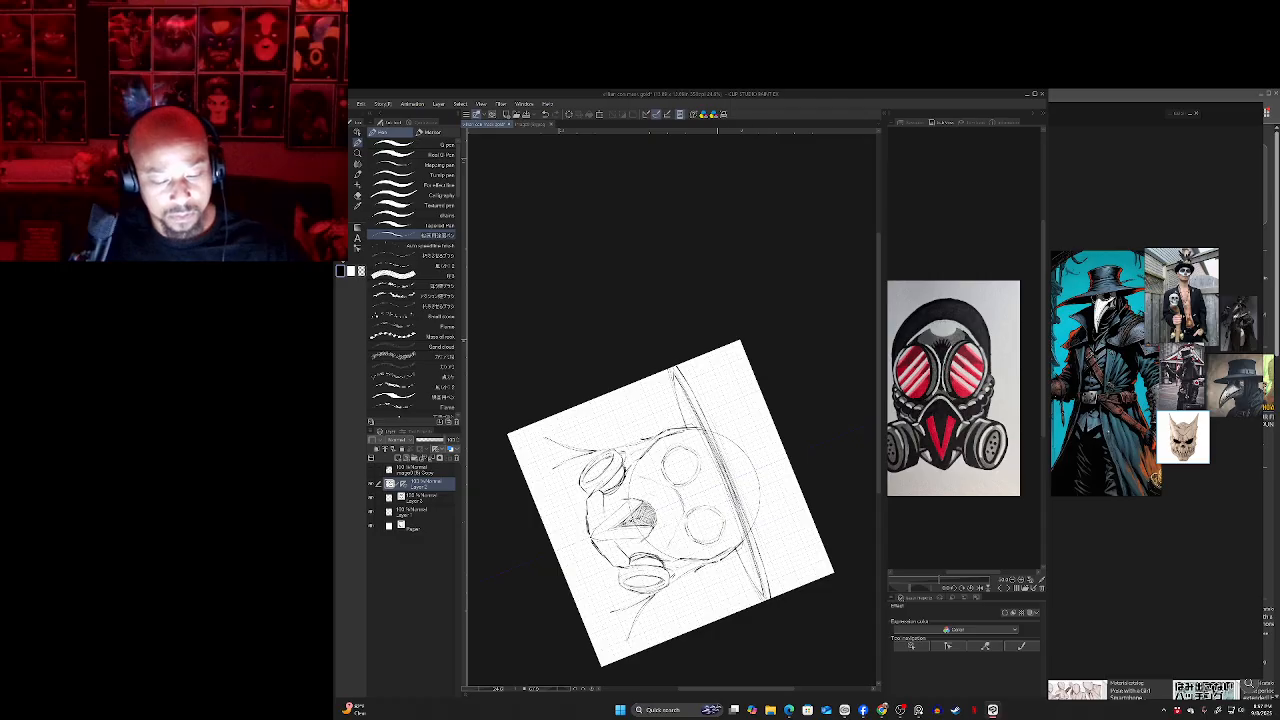
- Reinforce the hat brim's lines across the forehead and sketch mirrored crown sides rising from the brim
left_click_drag(721, 455, 746, 512)
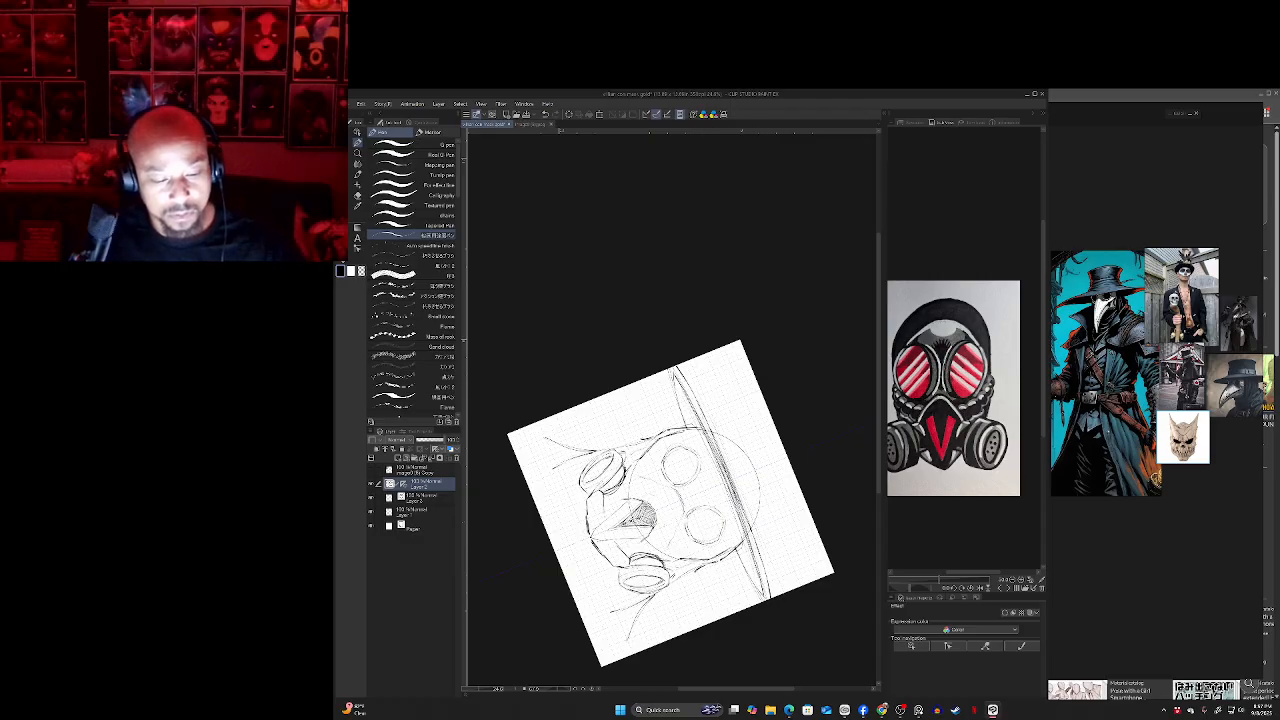
mouse_move(712, 560)
left_mouse_down()
mouse_move(752, 480)
mouse_move(746, 425)
mouse_move(754, 485)
left_mouse_up()
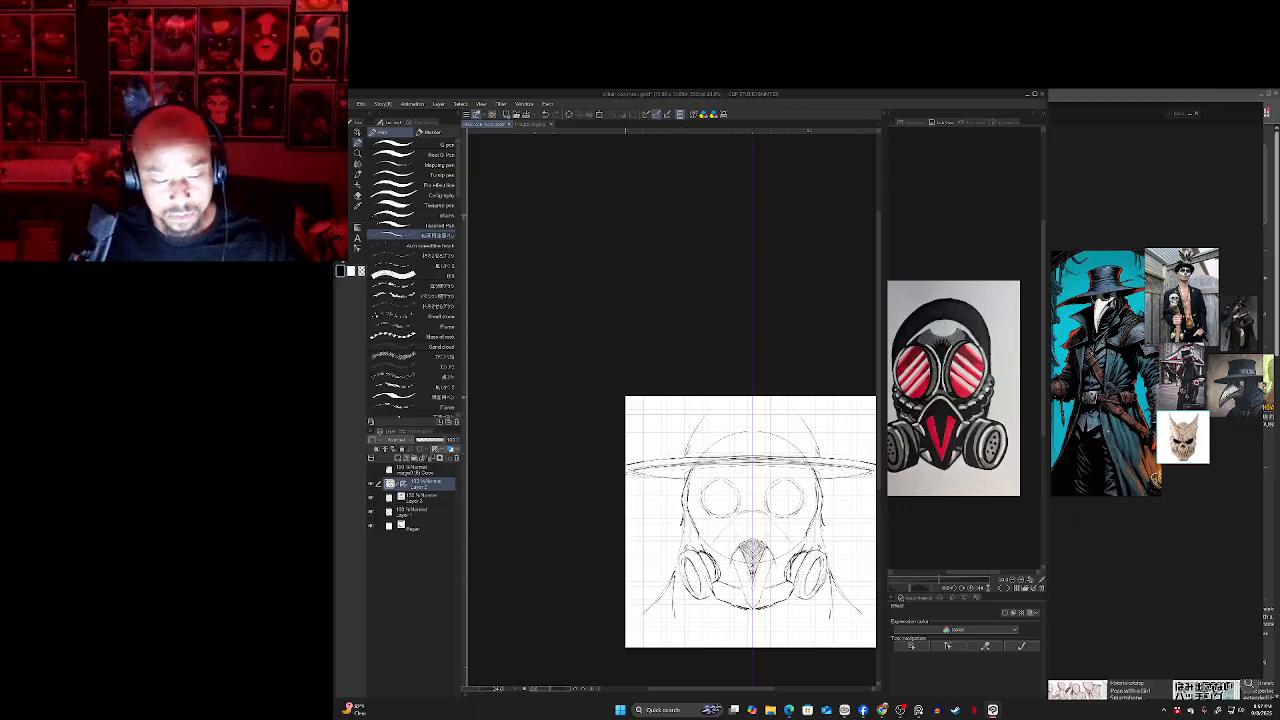
left_click_drag(689, 451, 684, 416)
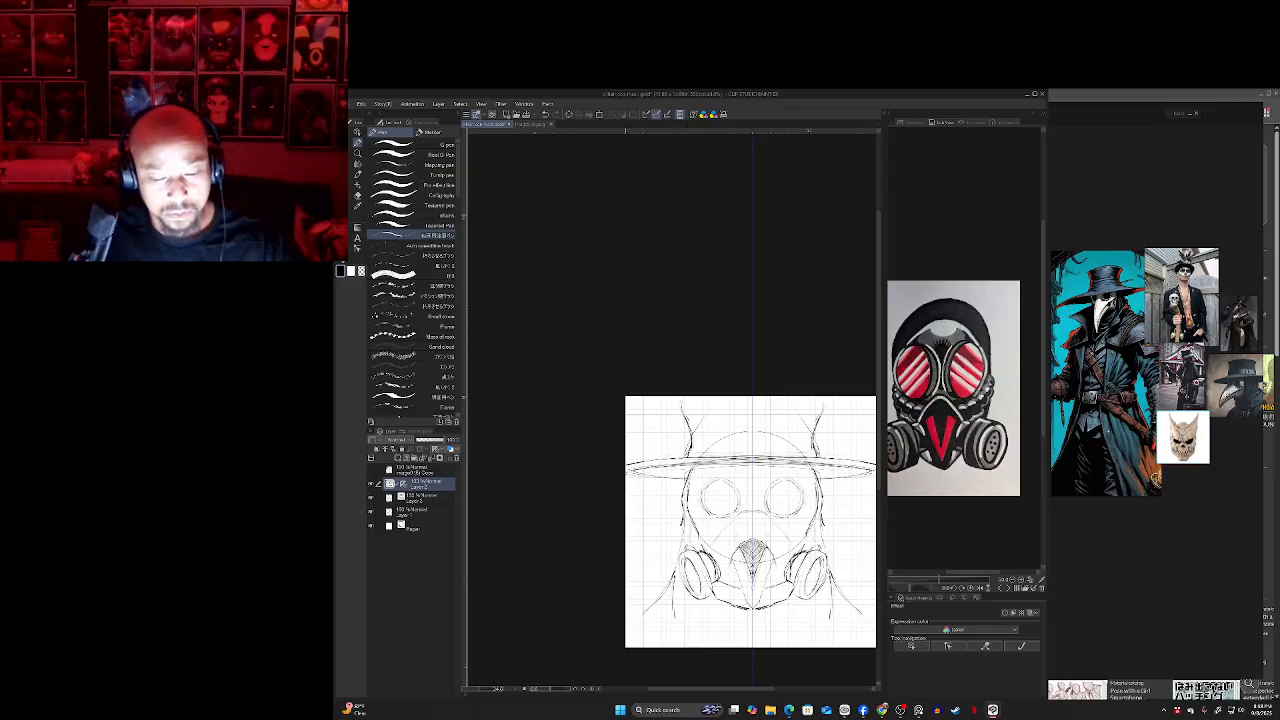
- Lasso the entire sketch and scale it down slightly, keeping it centred on the symmetry line with margin around the hat
key("m")
left_click_drag(752, 480, 735, 455)
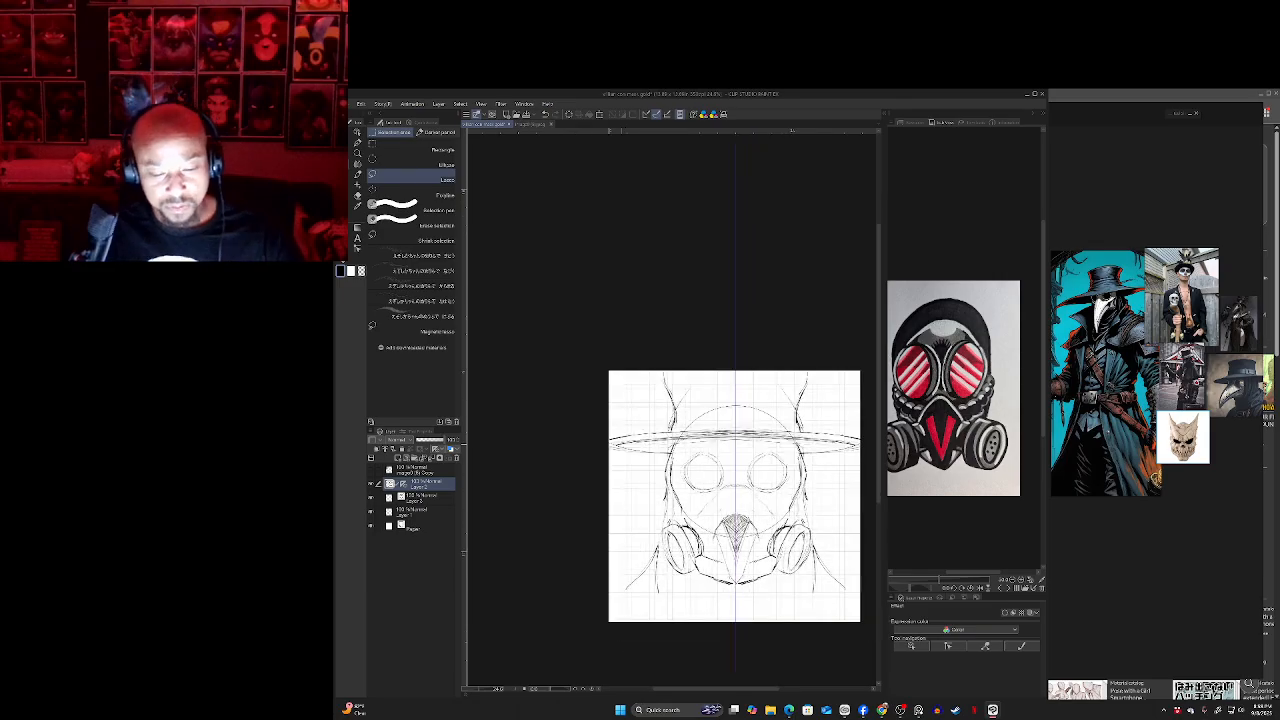
mouse_move(630, 370)
left_mouse_down()
mouse_move(731, 328)
mouse_move(650, 643)
mouse_move(735, 671)
left_mouse_up()
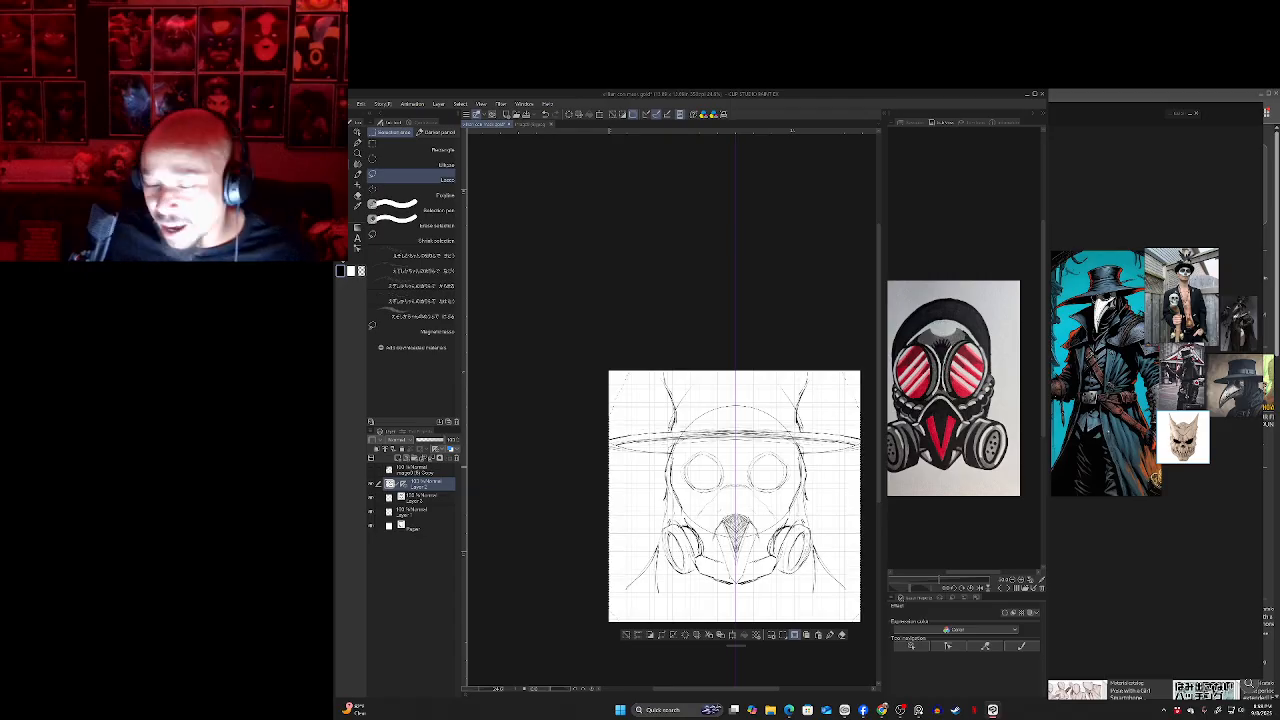
left_click_drag(735, 497, 734, 480)
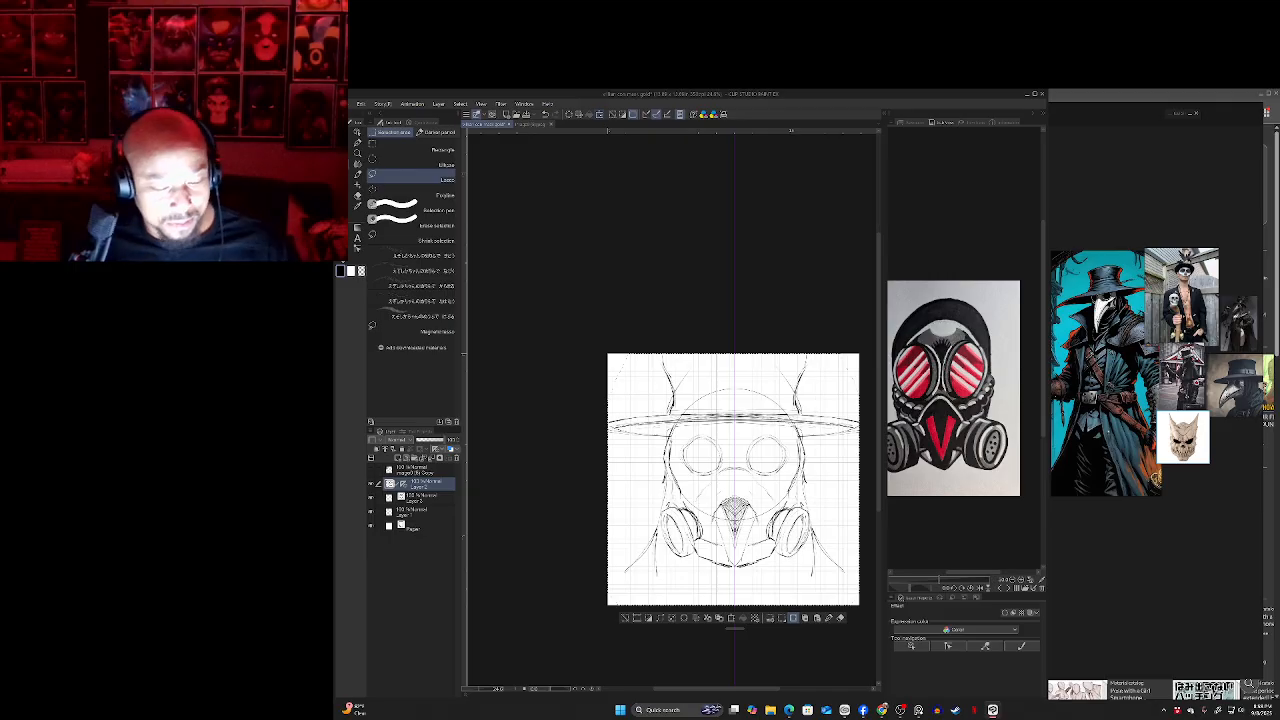
key("ctrl+t")
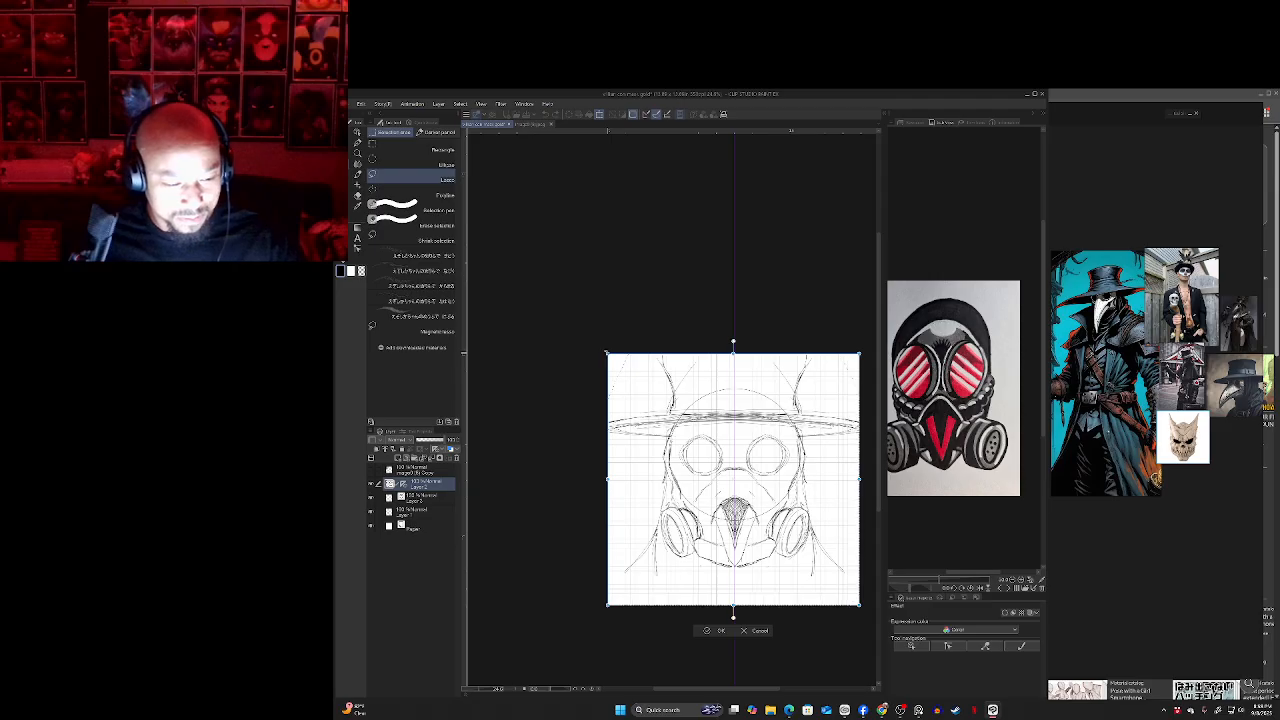
left_click_drag(606, 352, 637, 385)
left_click_drag(708, 491, 693, 478)
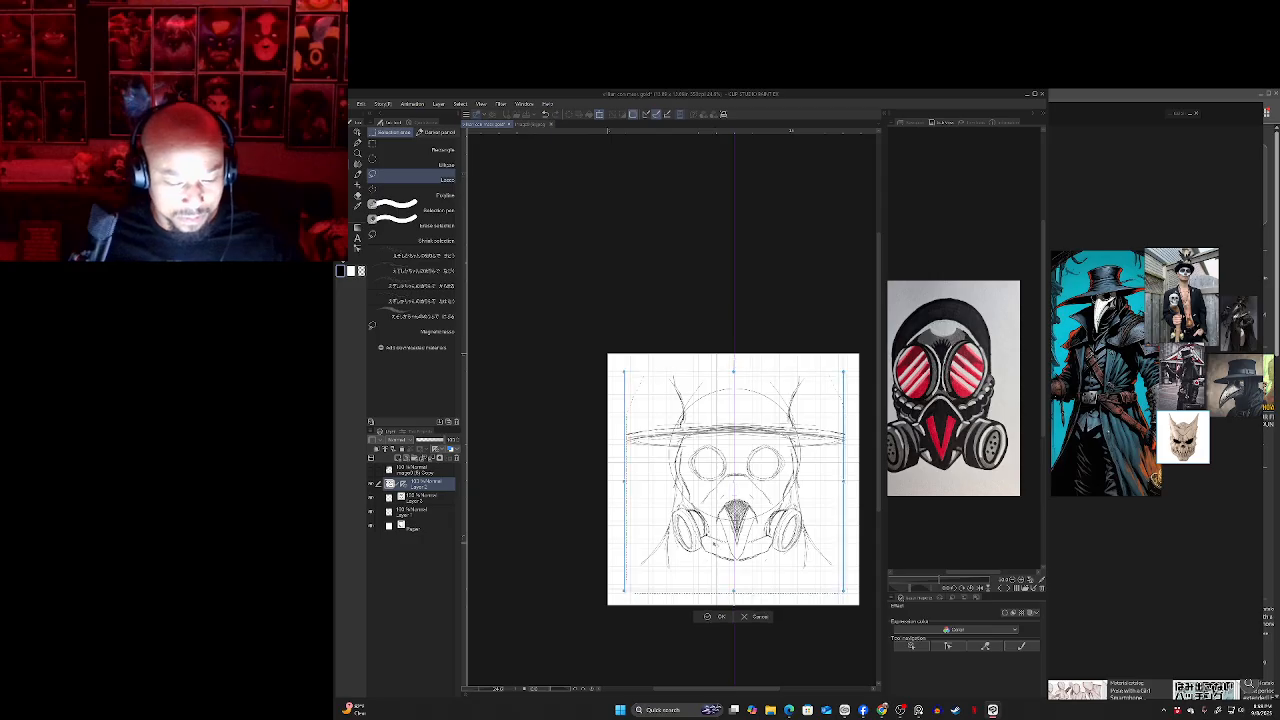
mouse_move(714, 544)
left_mouse_down()
mouse_move(713, 529)
mouse_move(720, 558)
left_mouse_up()
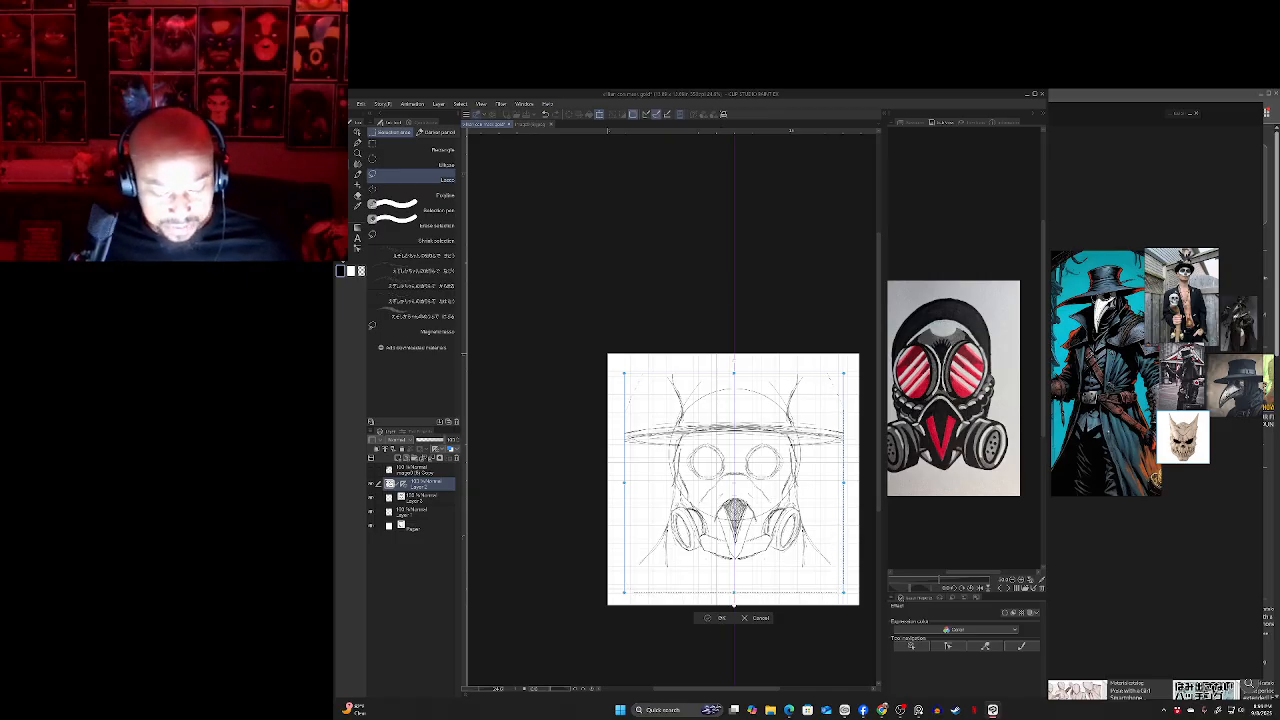
key("Return")
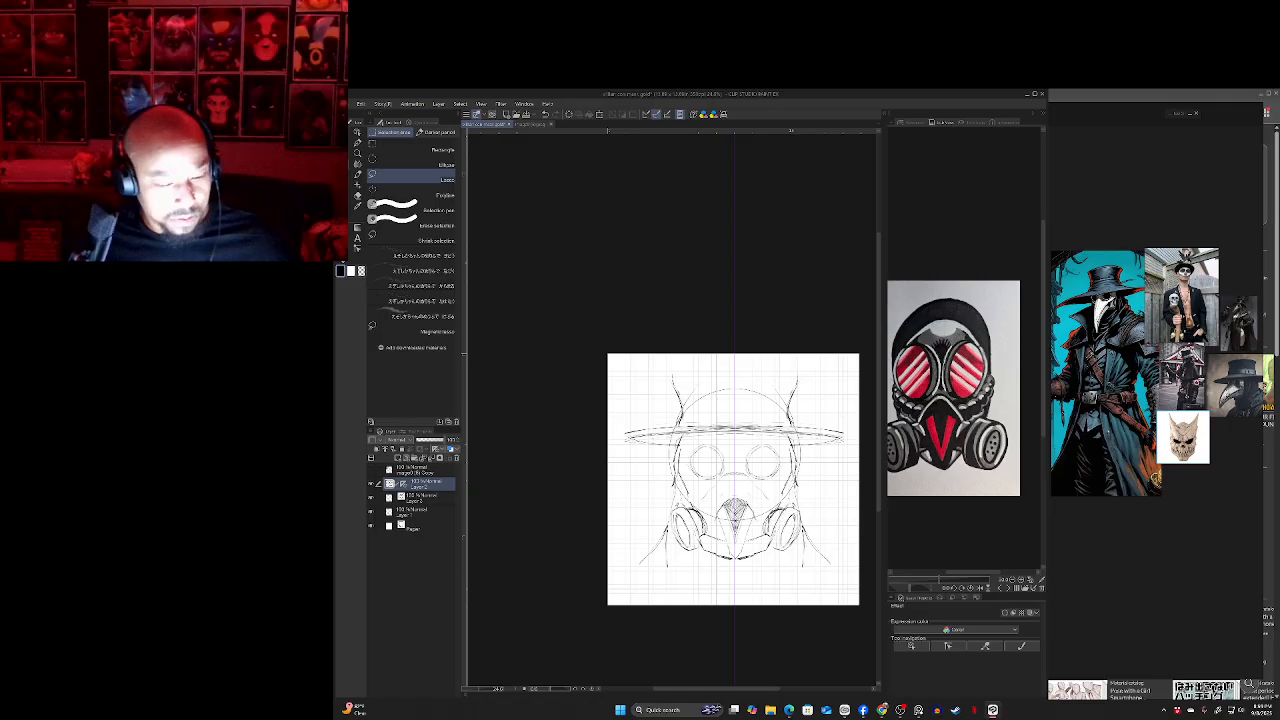
- Sketch the curved top of the hat's crown joining both sides, and hide the circle guide layer
left_click(371, 484)
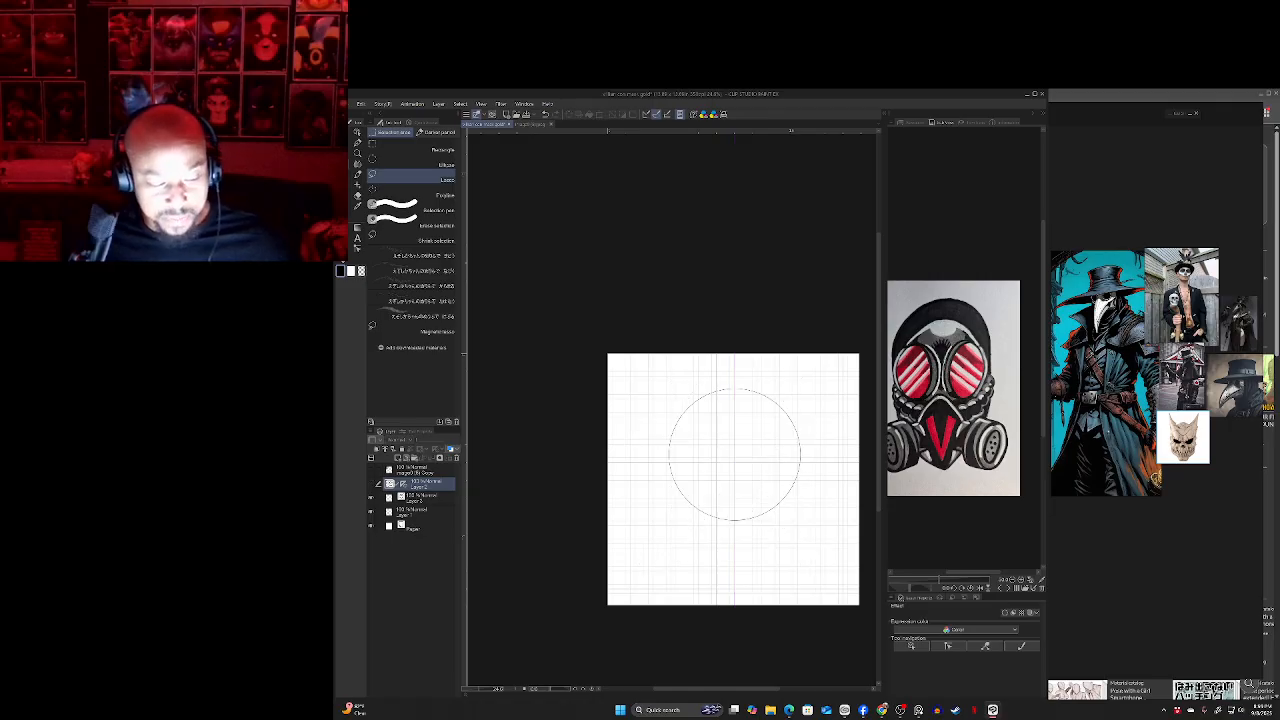
left_click(371, 484)
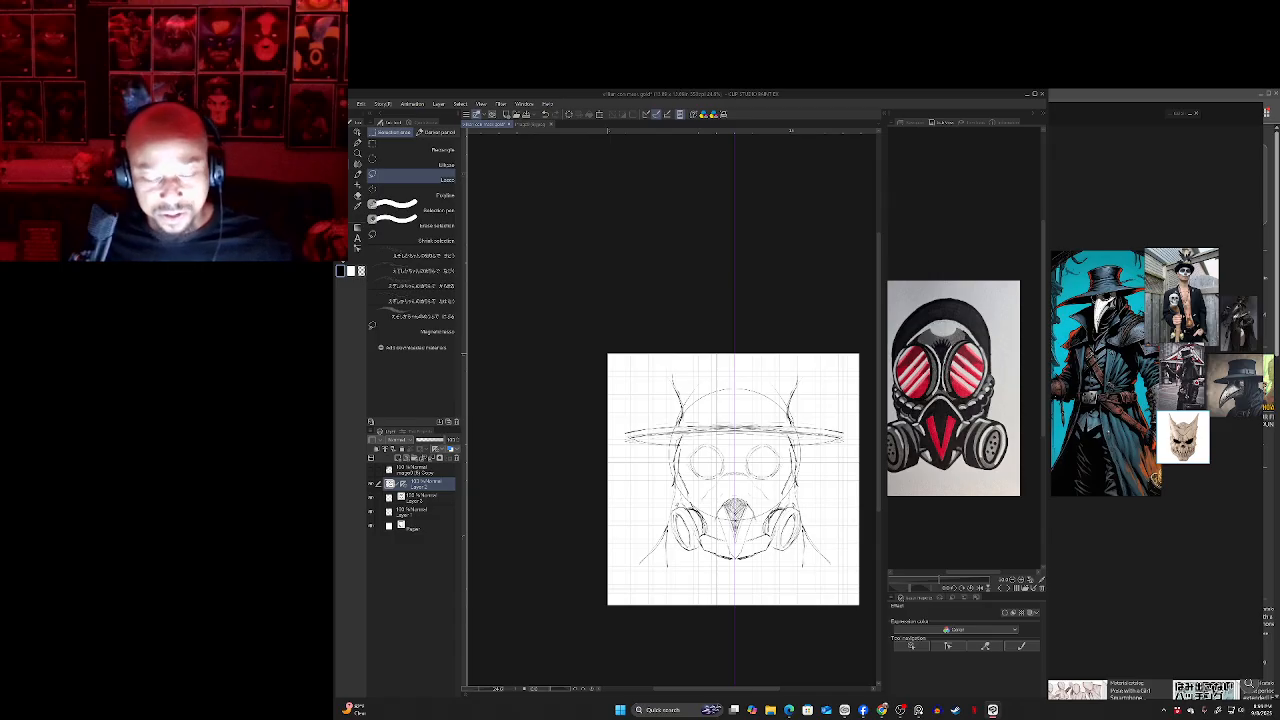
key("p")
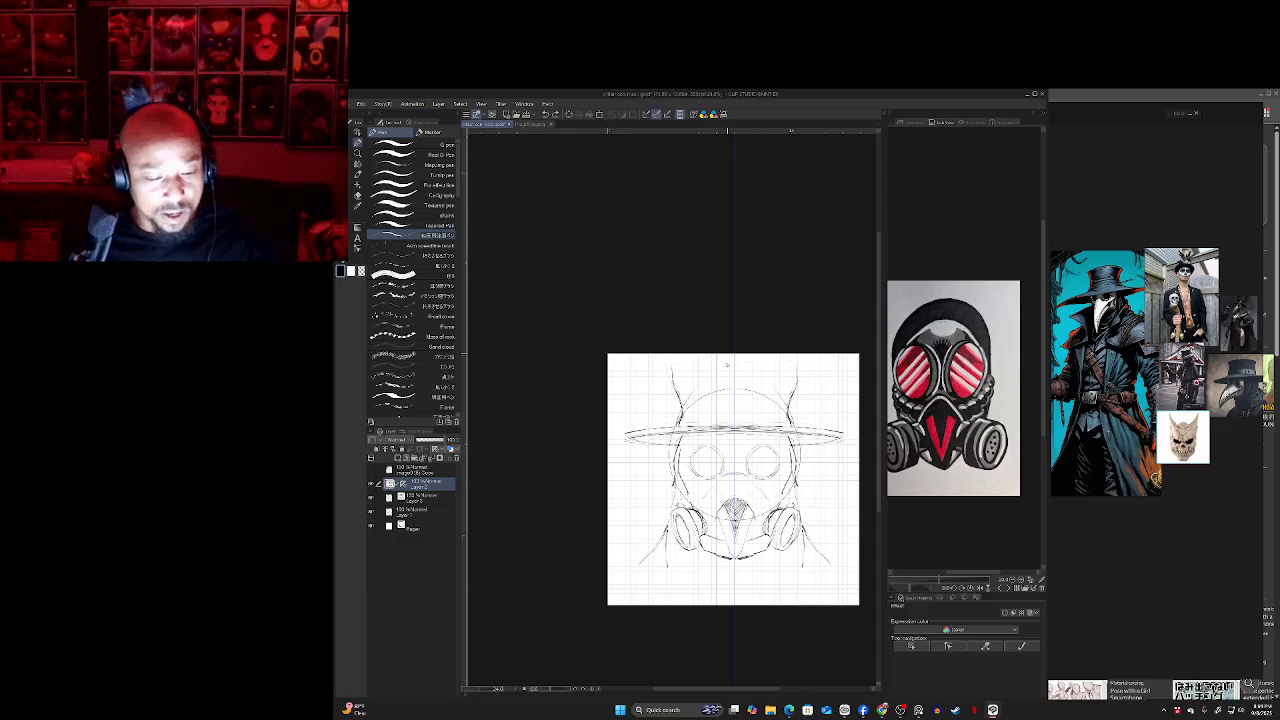
left_click_drag(722, 345, 790, 481)
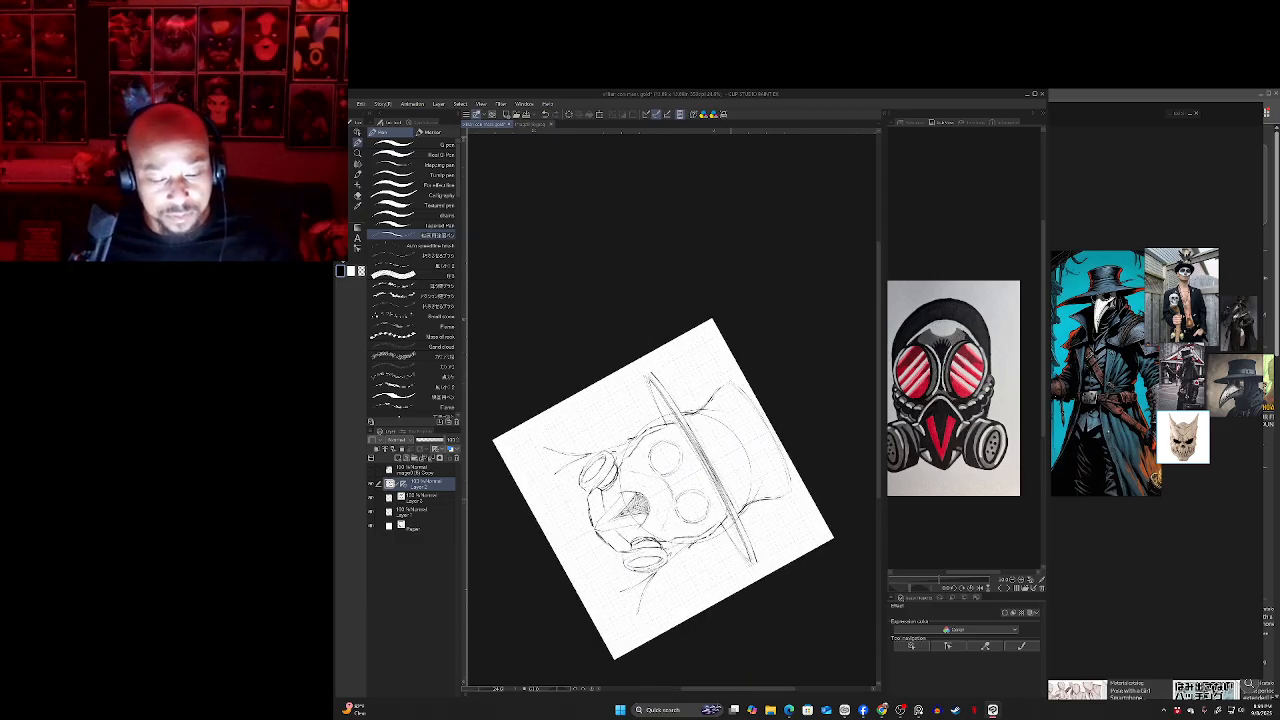
left_click_drag(752, 418, 718, 343)
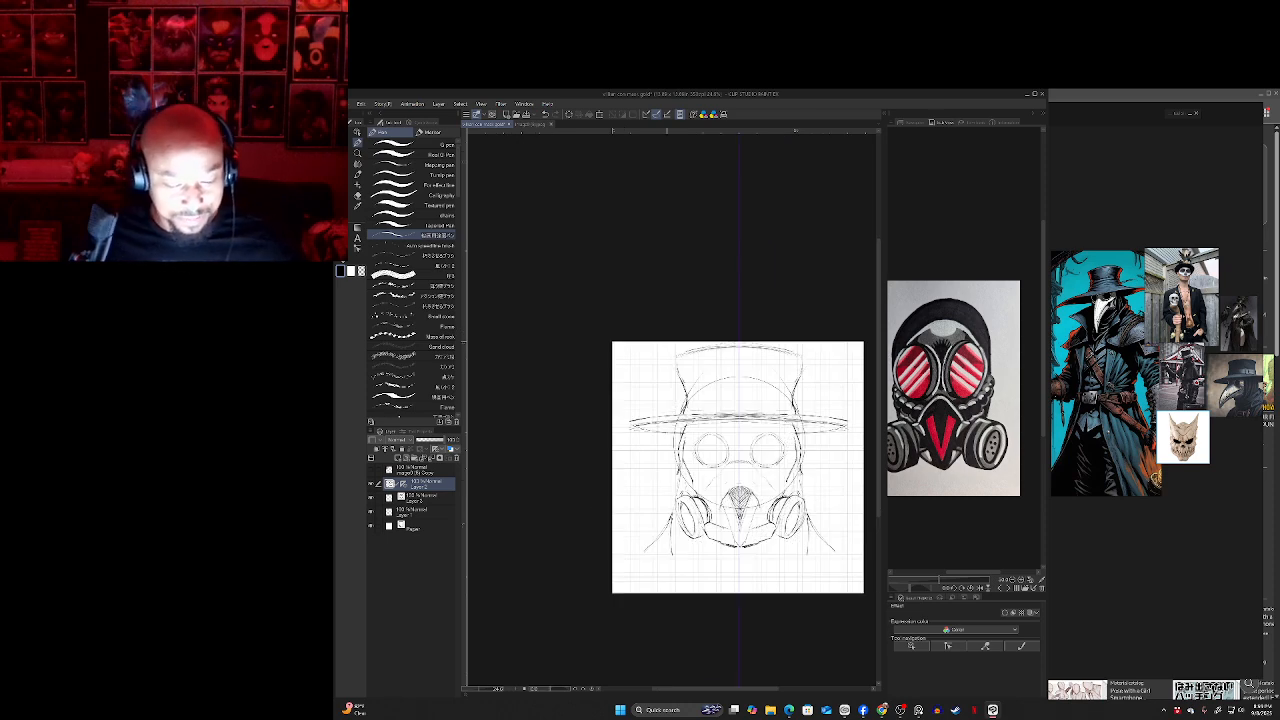
key("ctrl+z")
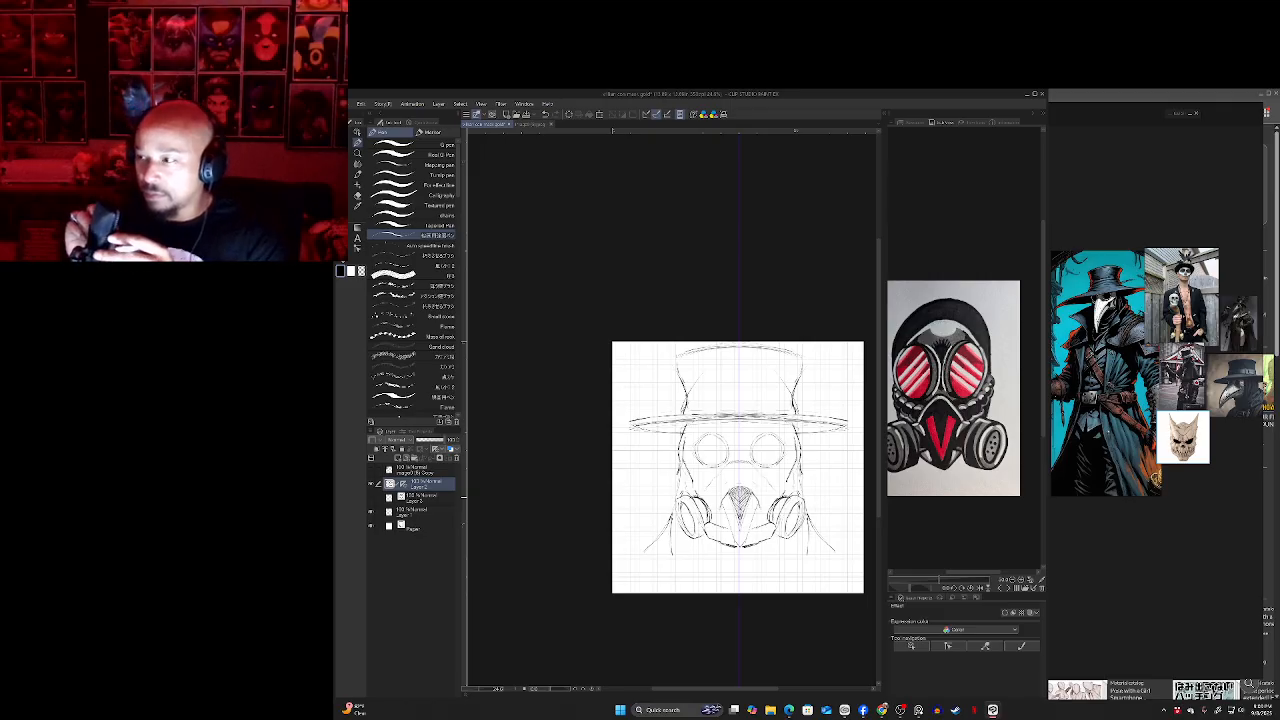
- Redraw the hat brim as a wider, bolder ellipse reaching almost to both side edges of the canvas
left_click_drag(740, 490, 738, 468)
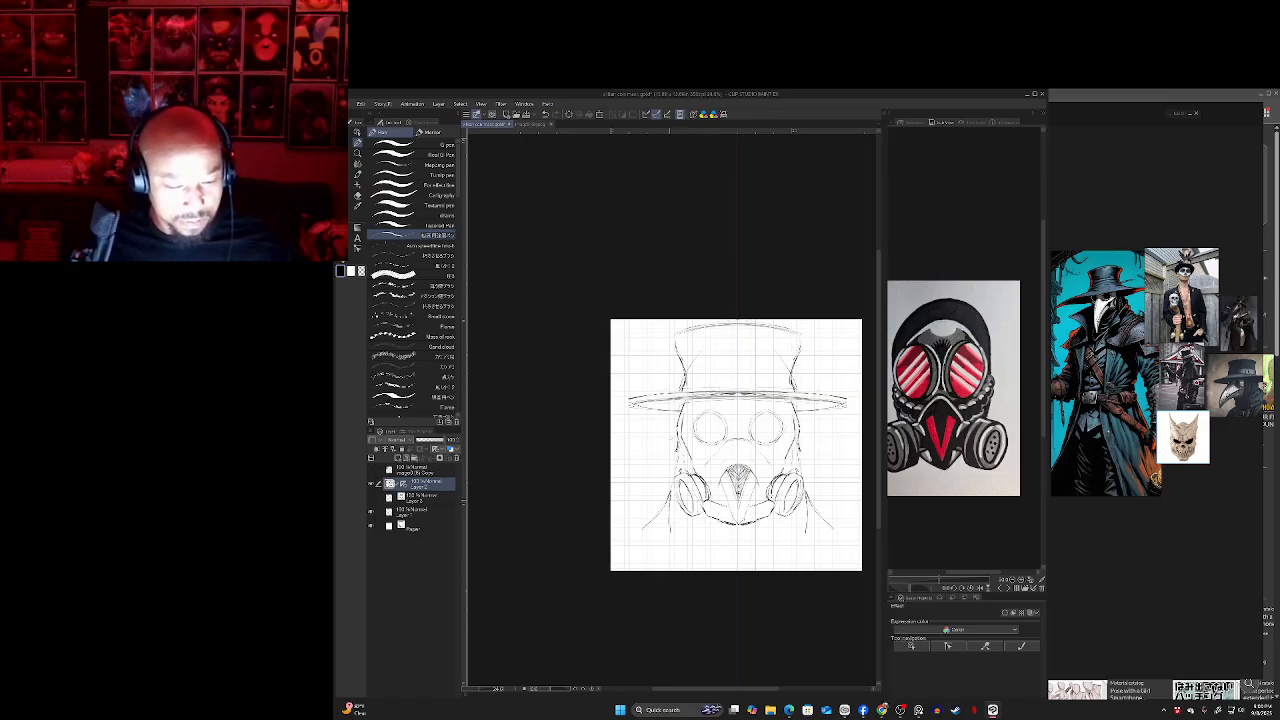
left_click_drag(669, 330, 725, 349)
key("p")
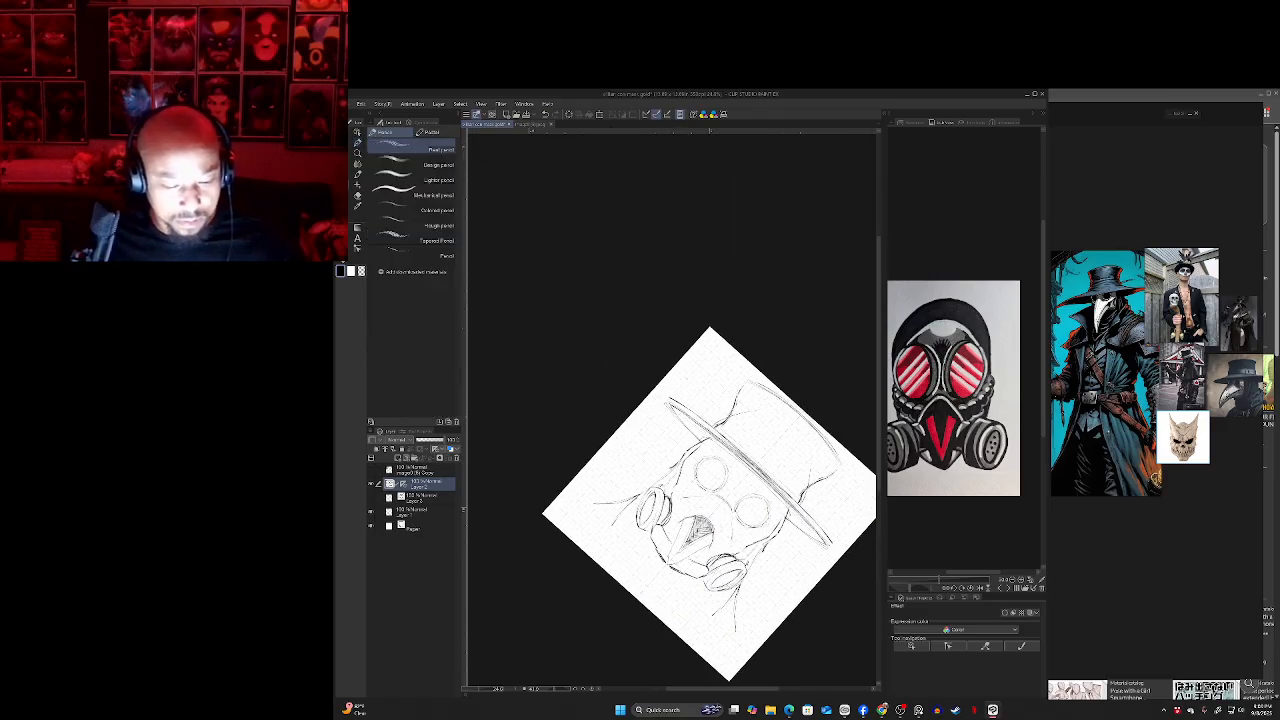
left_click_drag(830, 543, 663, 393)
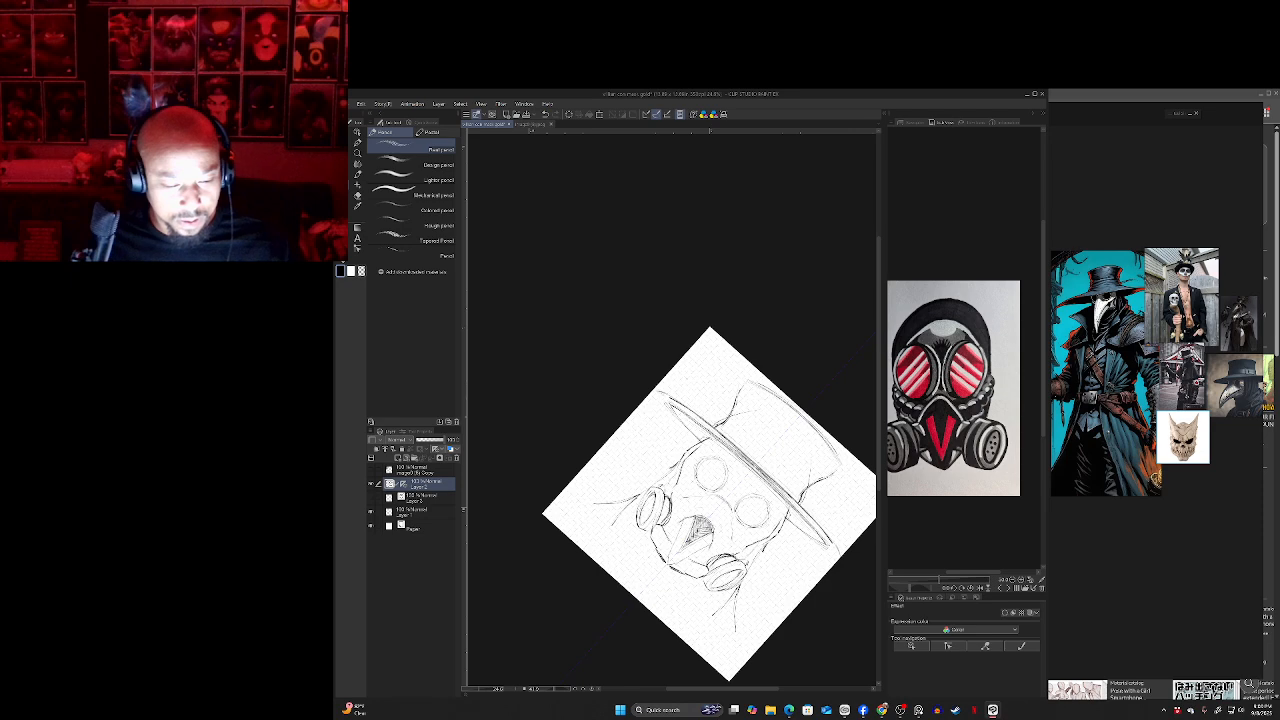
key("p")
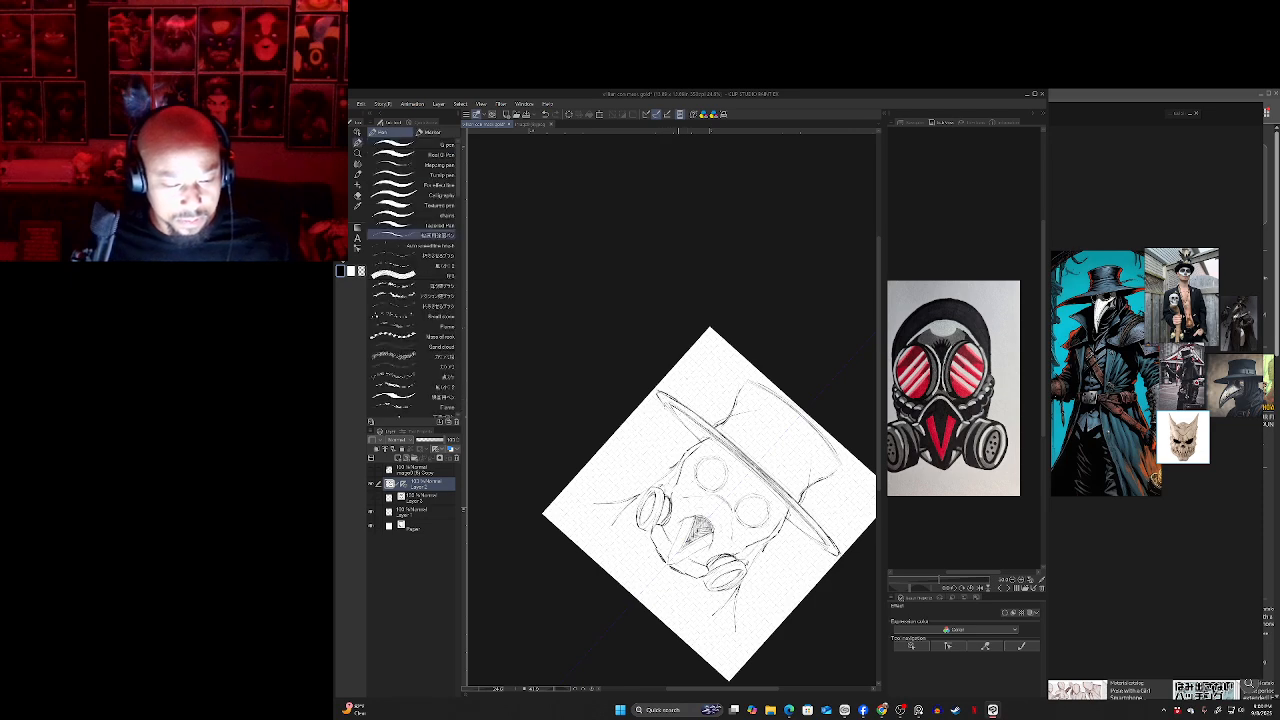
left_click_drag(678, 417, 812, 542)
left_click_drag(676, 412, 812, 537)
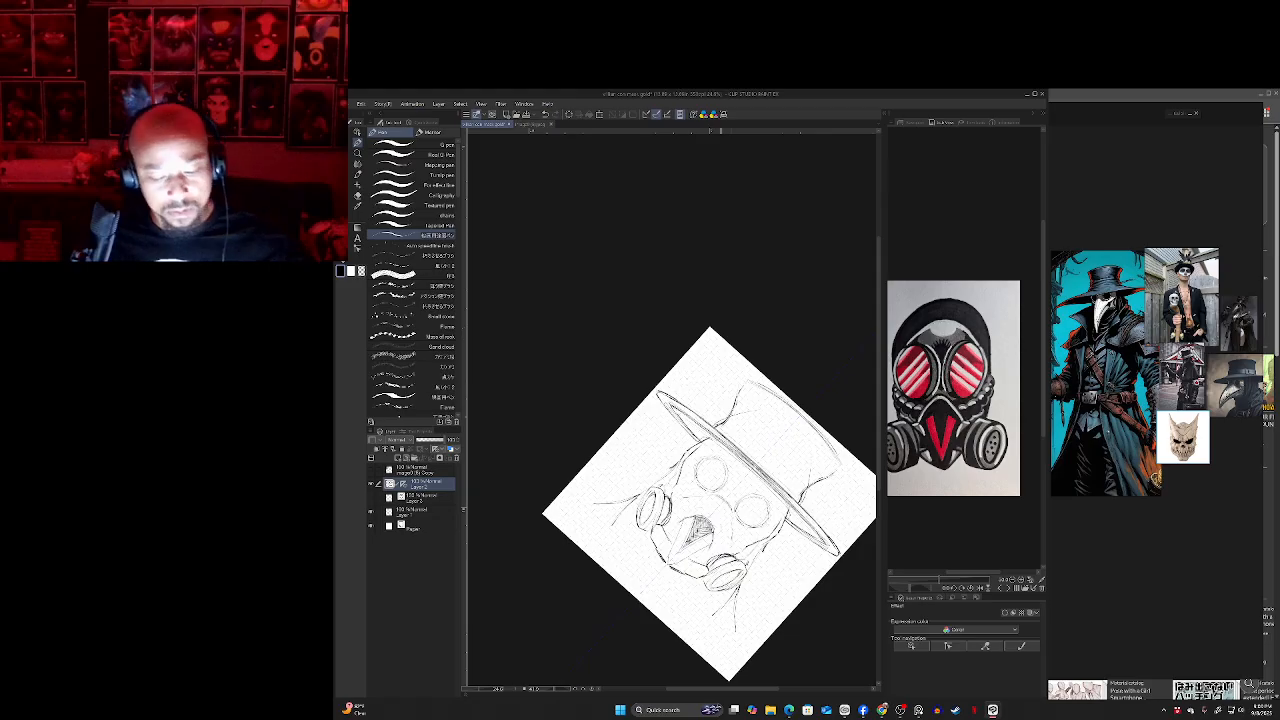
left_click_drag(711, 509, 721, 480)
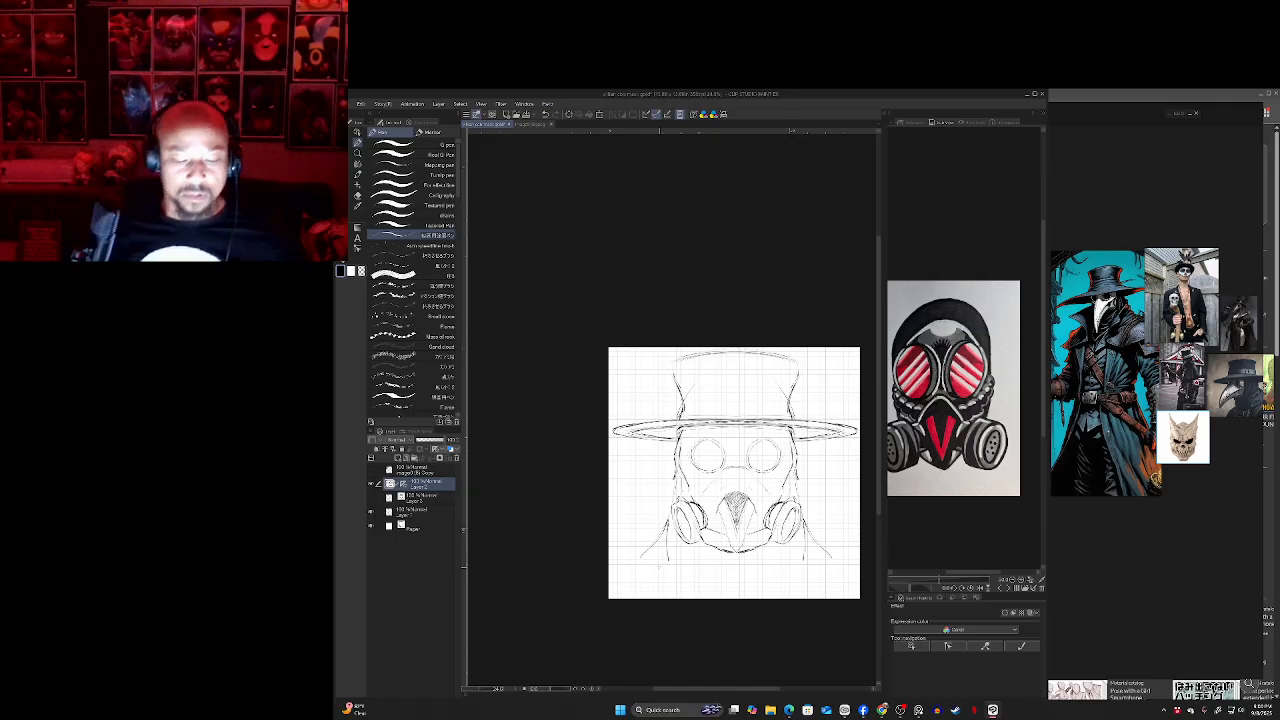
left_click_drag(659, 567, 659, 562)
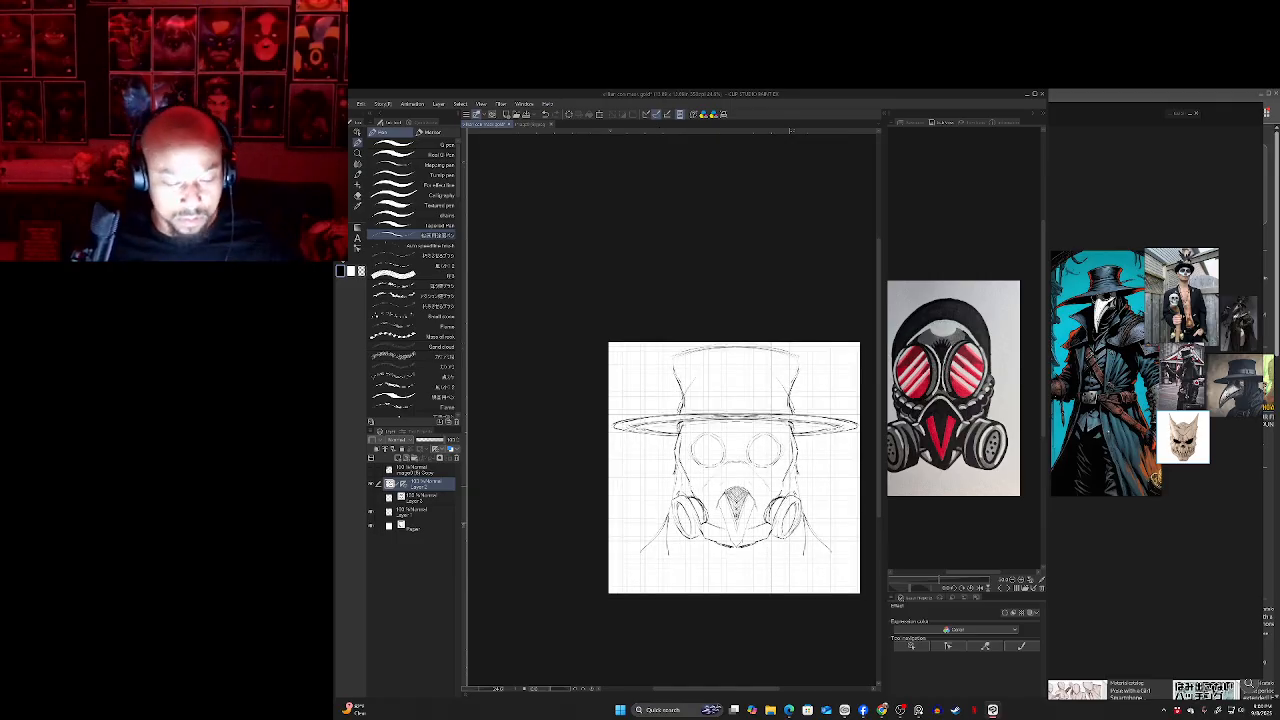
- Sketch mirrored cheek strokes beneath the lenses and erase the curved line between them
left_click_drag(680, 471, 699, 482)
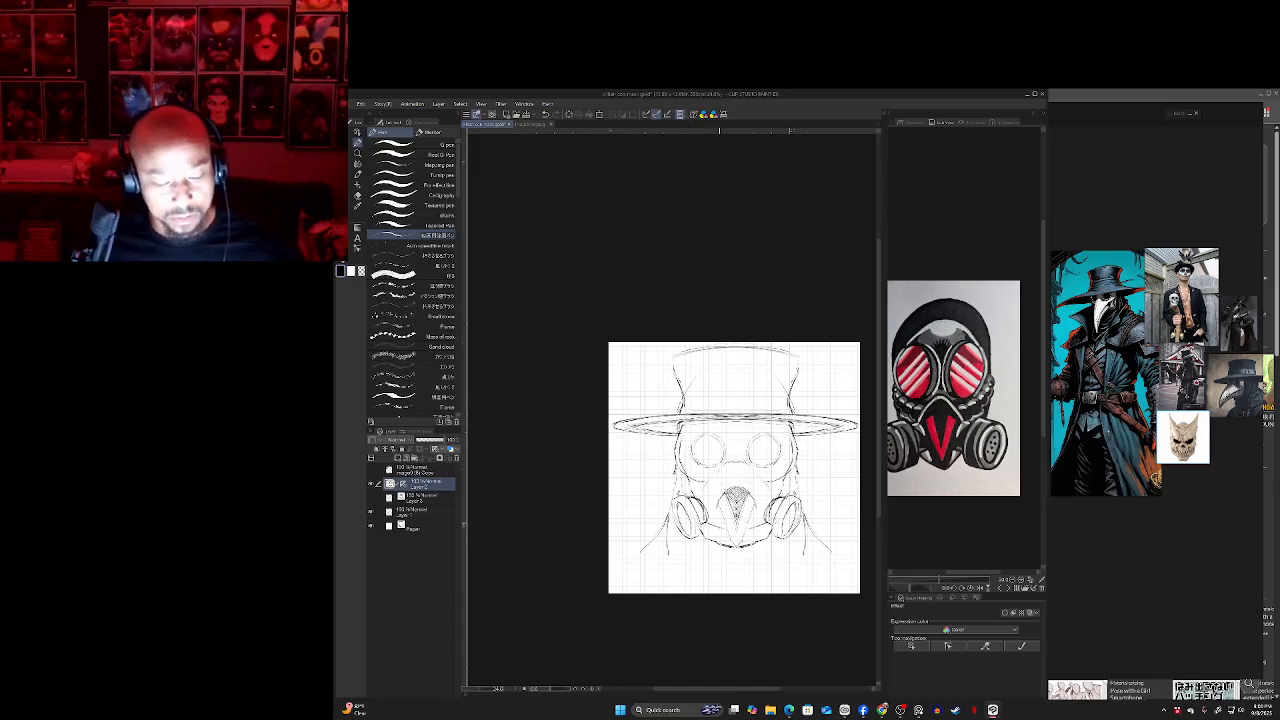
key("e")
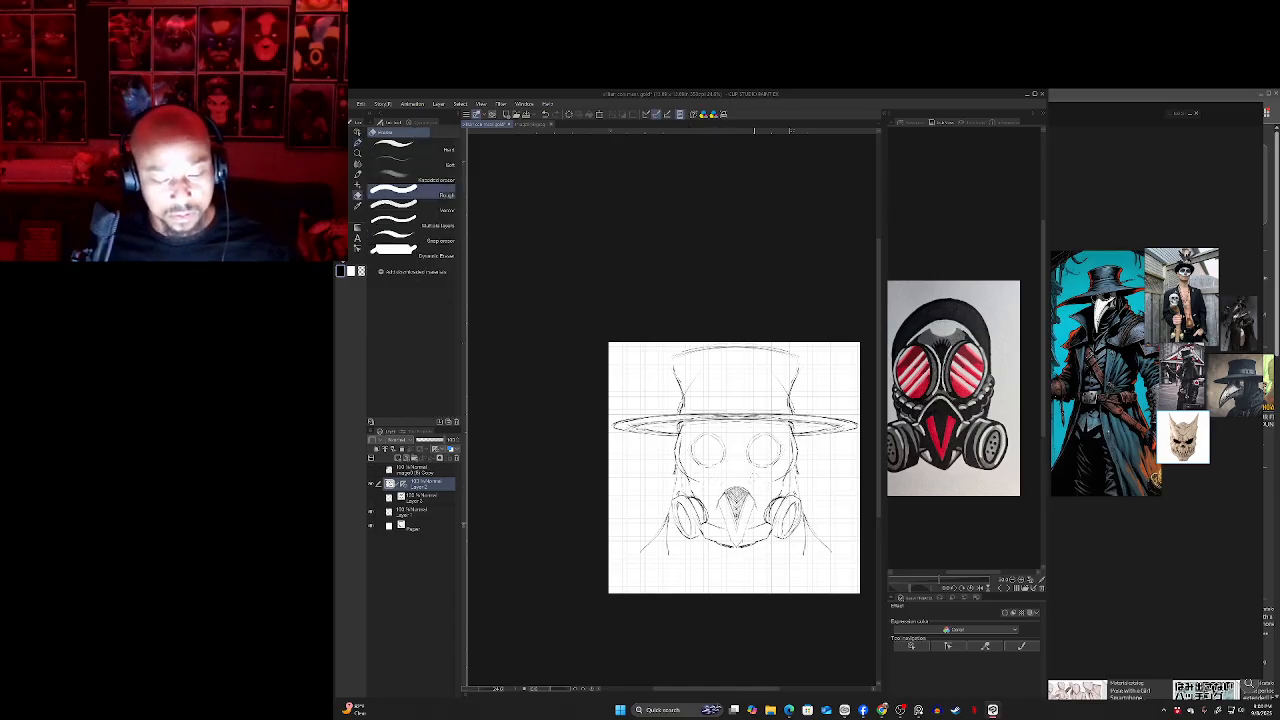
key("p")
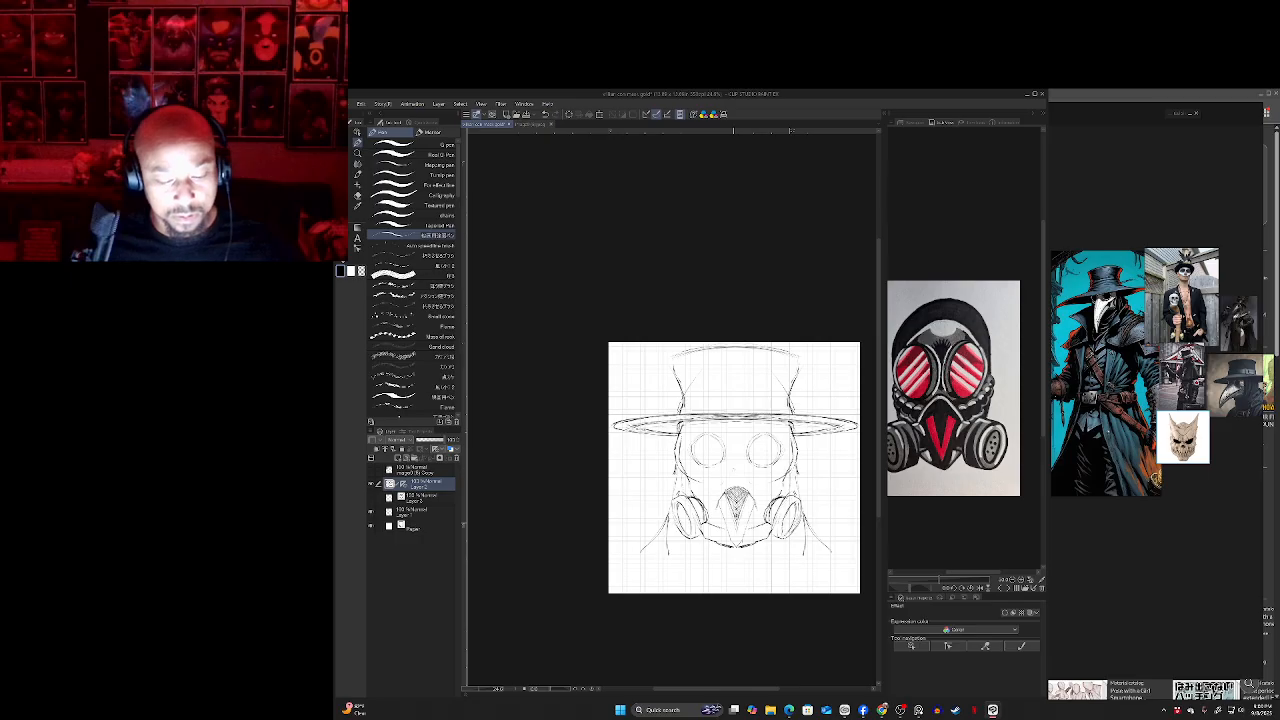
- Lasso both lenses and transform them to be slightly larger and farther apart, centred beneath the brim
key("m")
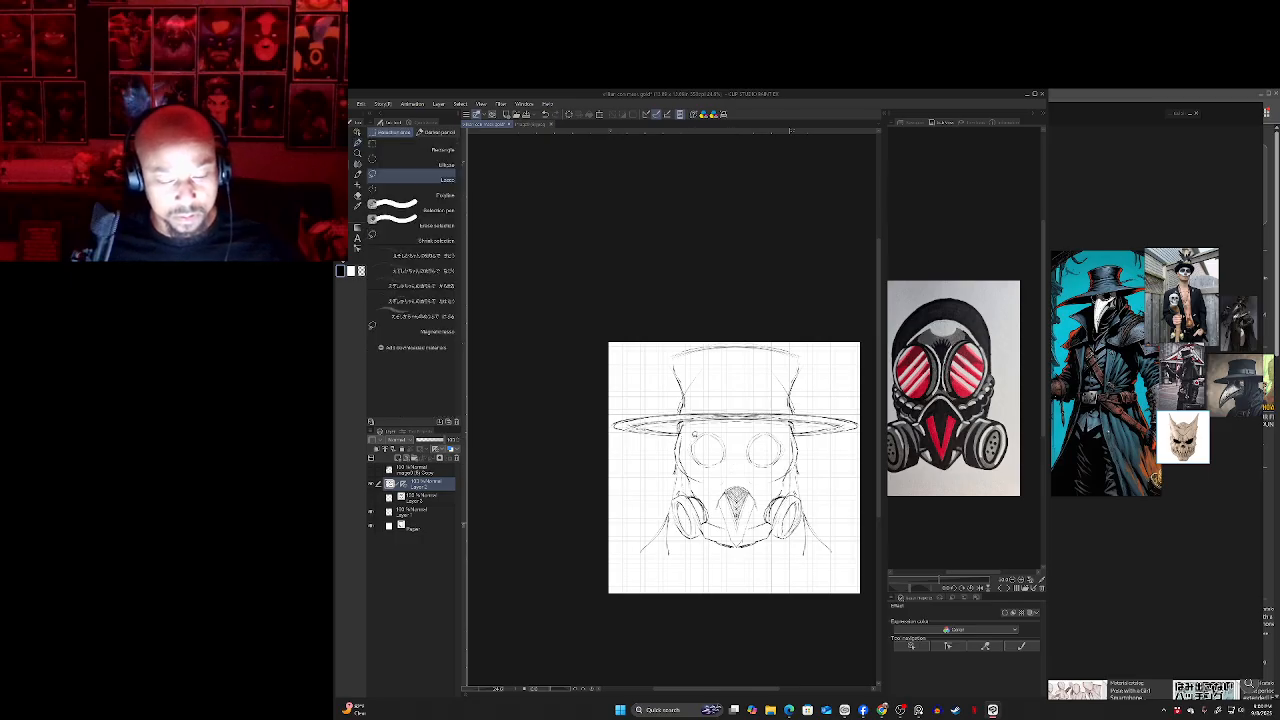
mouse_move(736, 444)
left_mouse_down()
mouse_move(722, 474)
mouse_move(736, 446)
left_mouse_up()
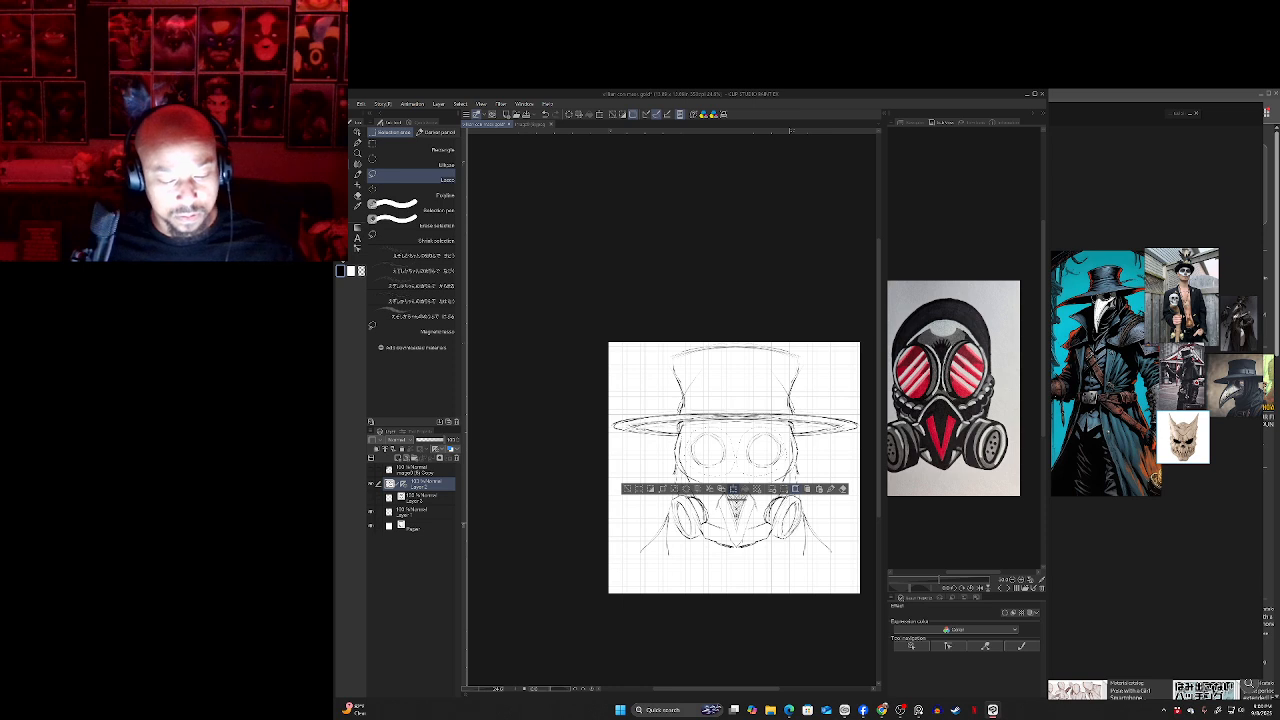
key("ctrl+t")
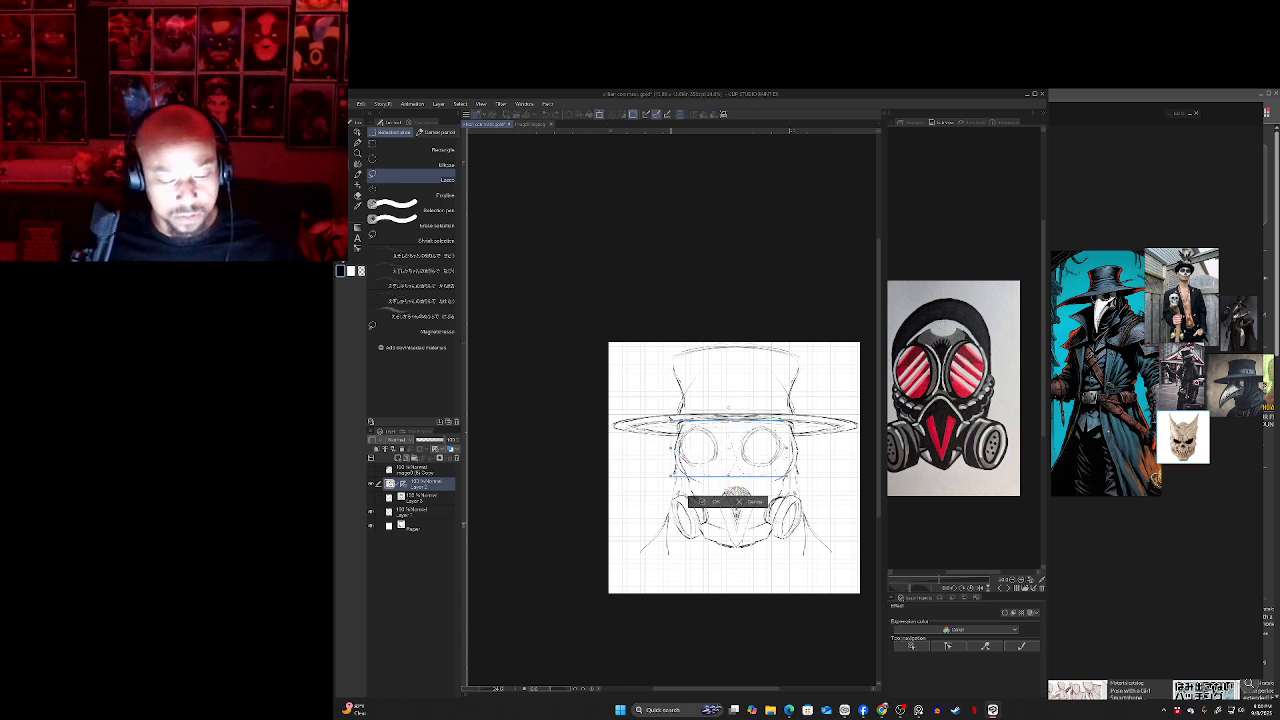
left_click_drag(698, 456, 706, 464)
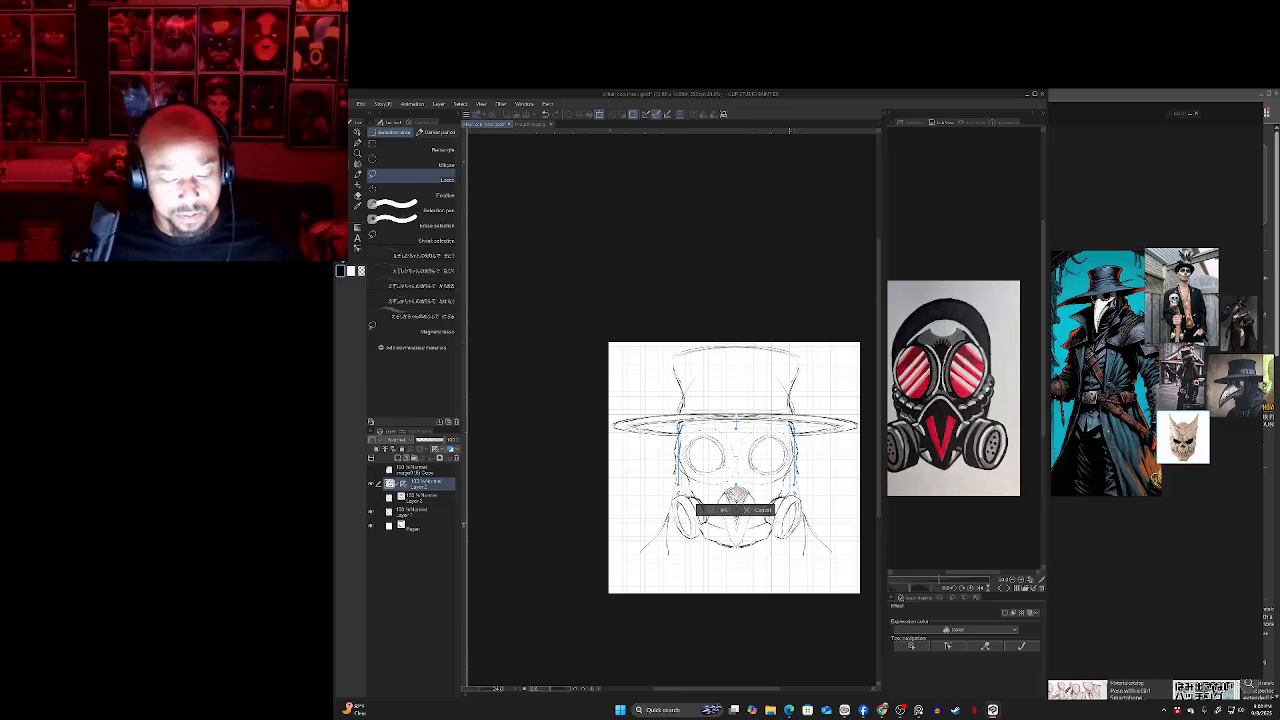
left_click(723, 510)
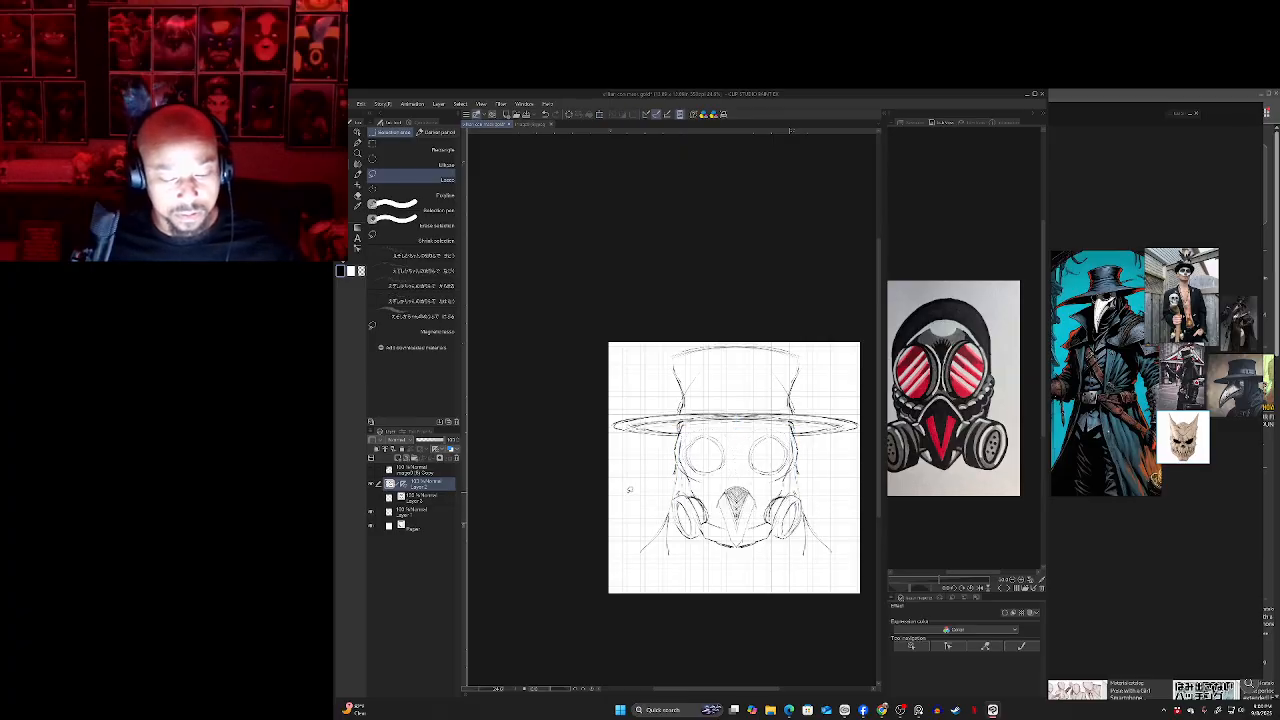
key("p")
key("m")
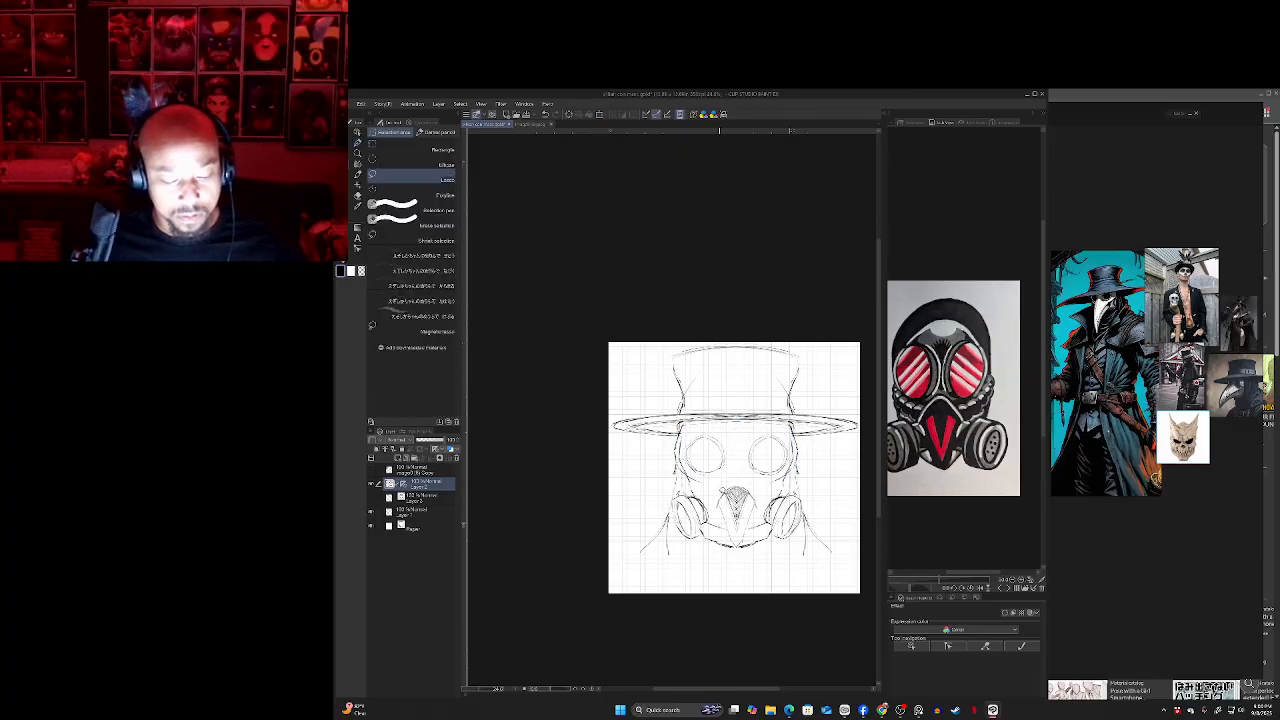
key("p")
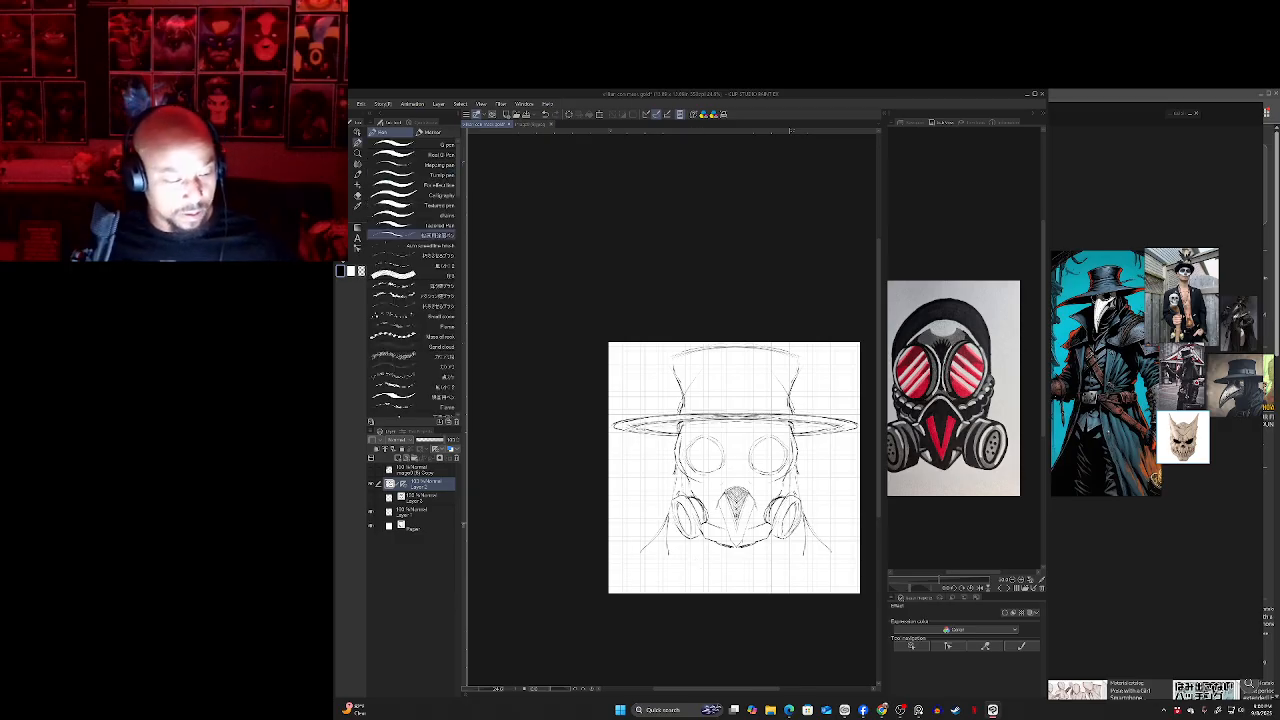
- Turn the sketch layer into a faint blue guide by applying layer color and lowering opacity, and add a new layer above it
left_click(449, 449)
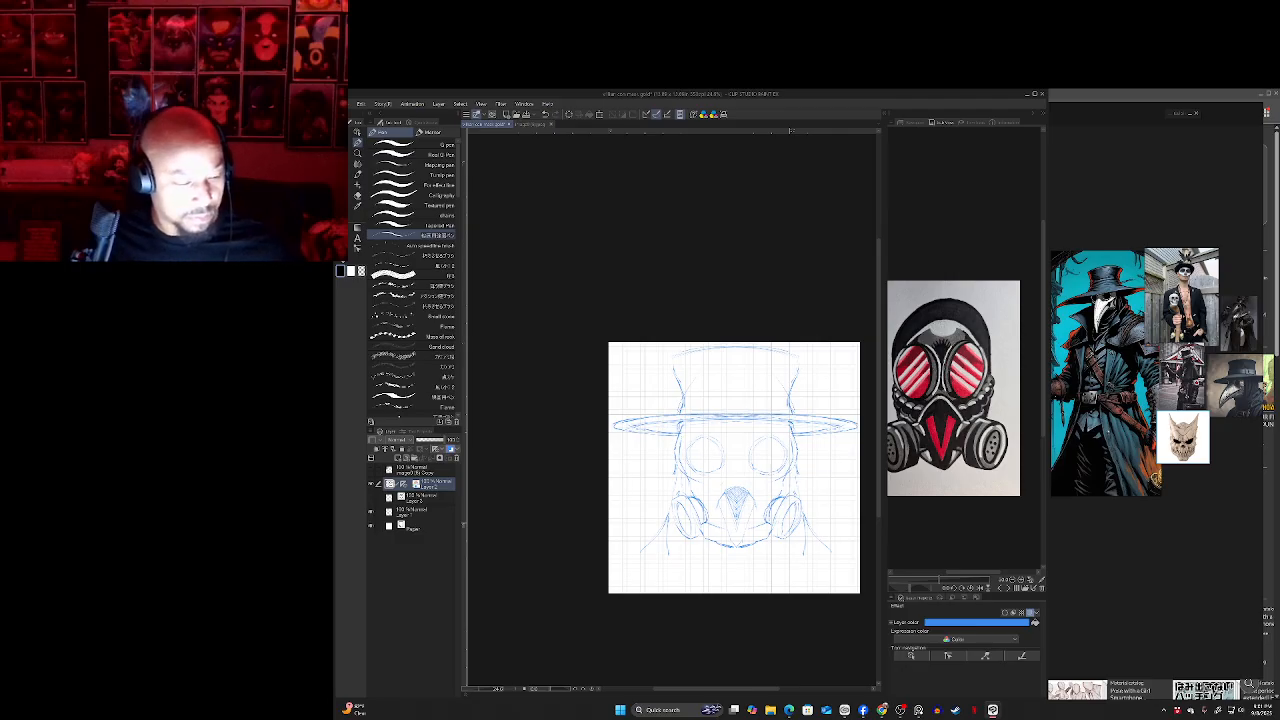
left_click_drag(440, 440, 422, 440)
left_click(397, 457)
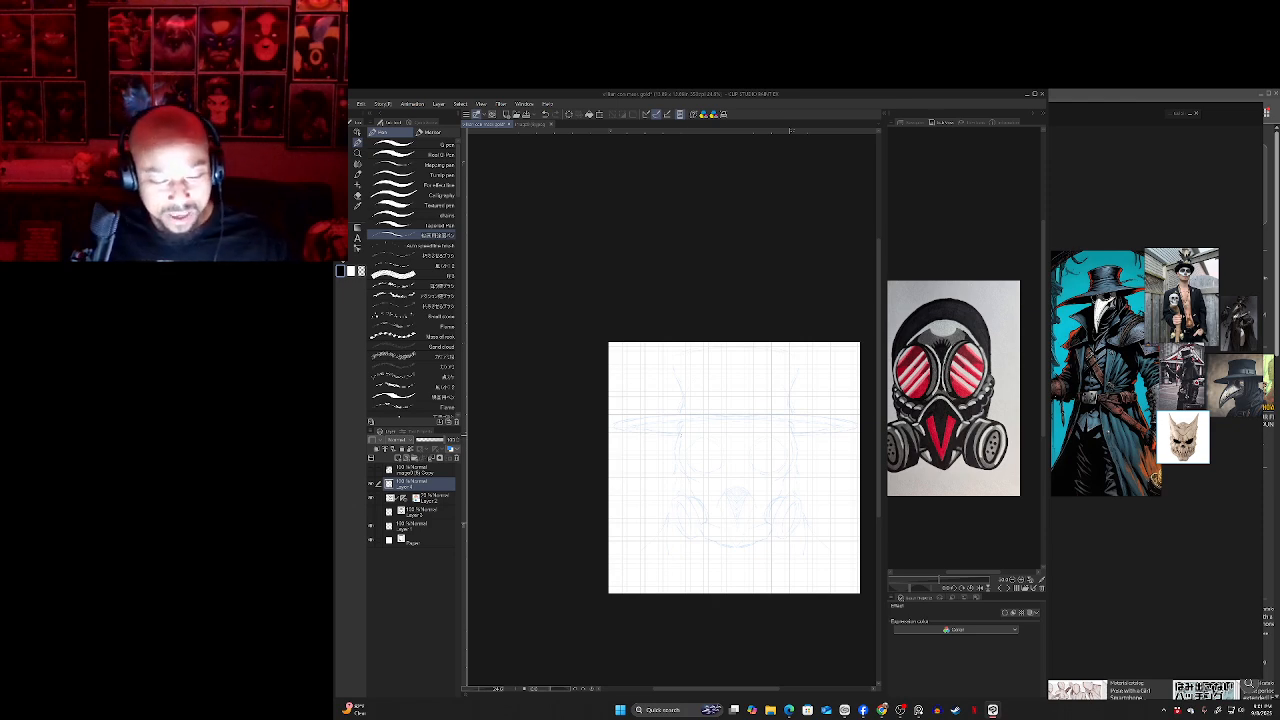
- Move the symmetry ruler from the blue sketch layer to the new layer above it, and save the drawing in a project folder
left_click_drag(403, 498, 403, 485)
left_click(425, 484)
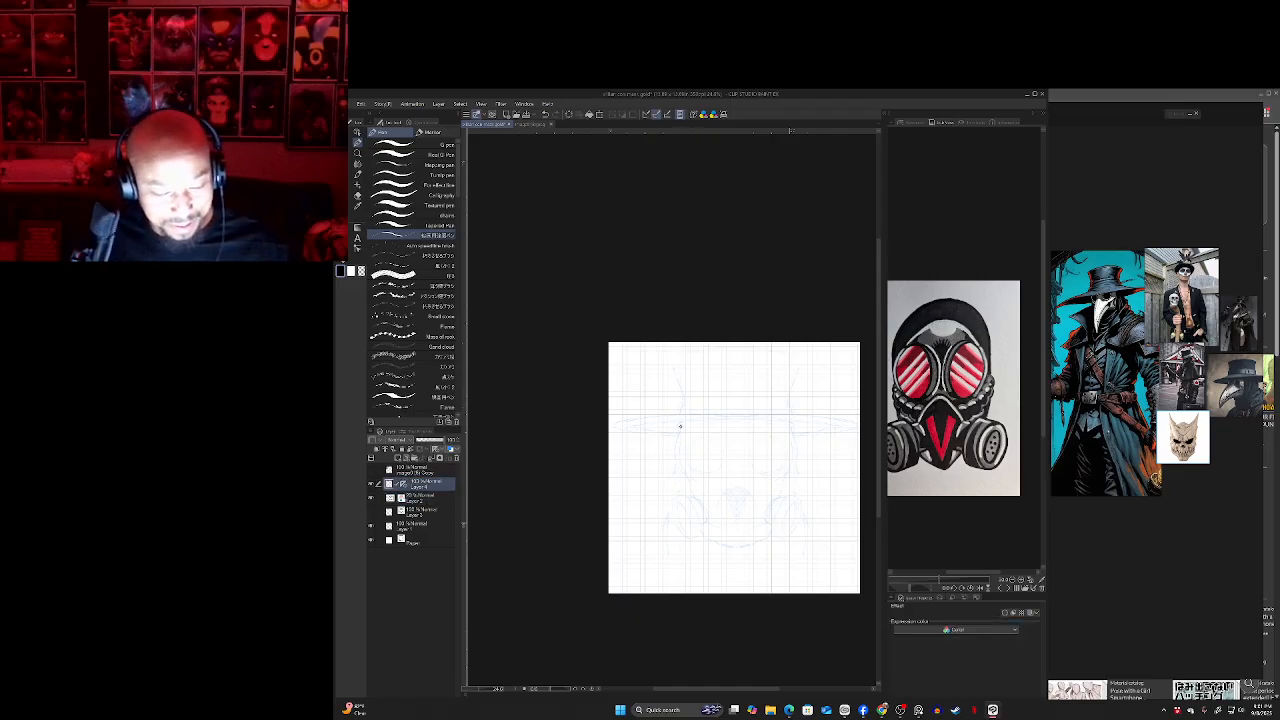
key("ctrl+shift+s")
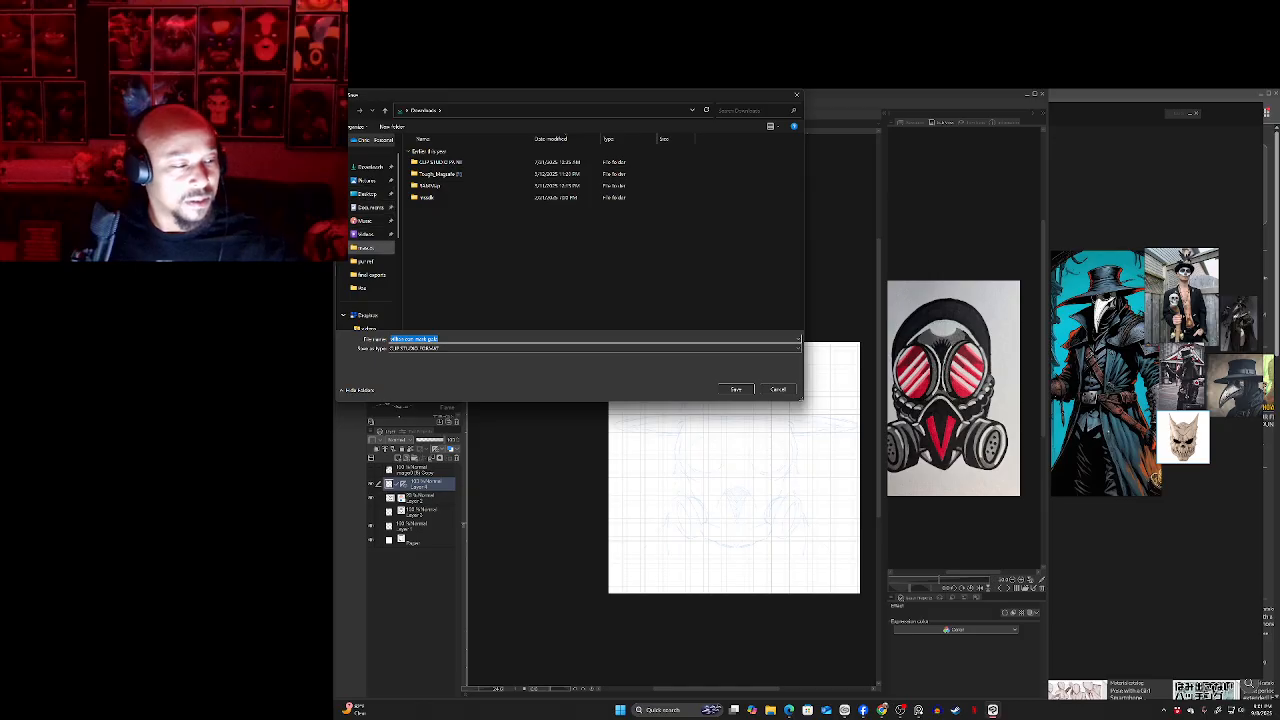
left_click(366, 247)
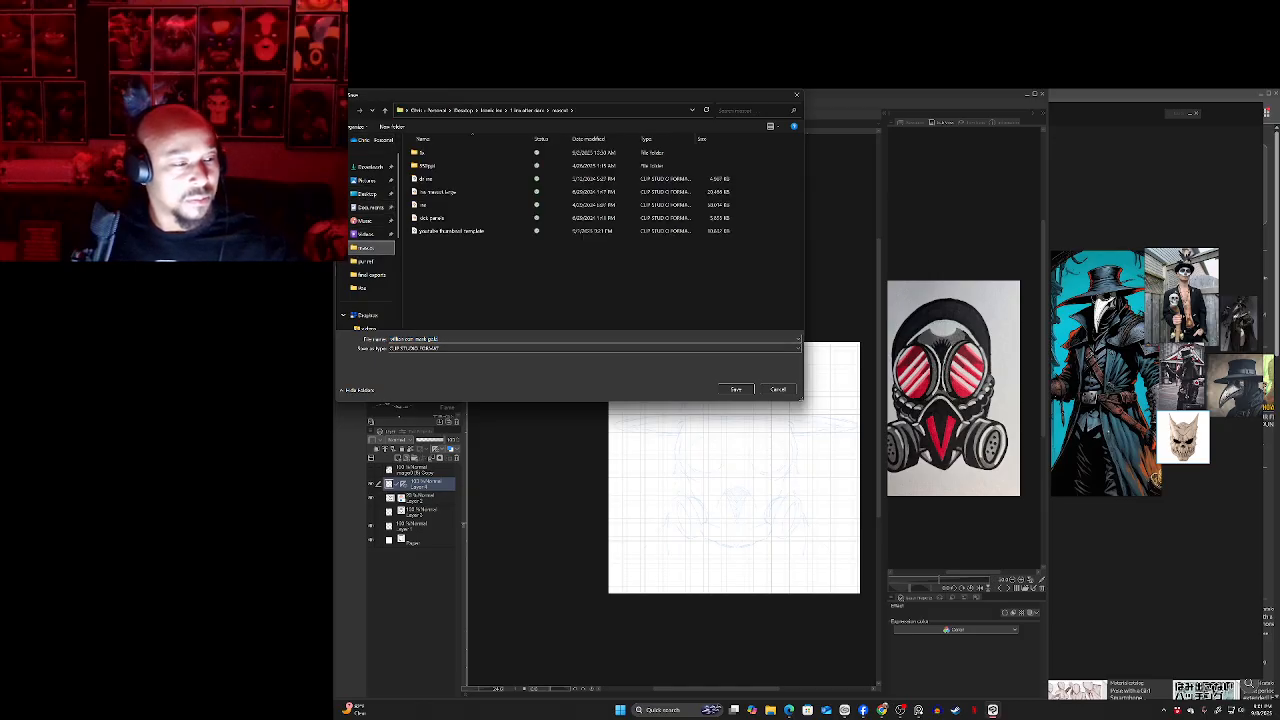
left_click(736, 389)
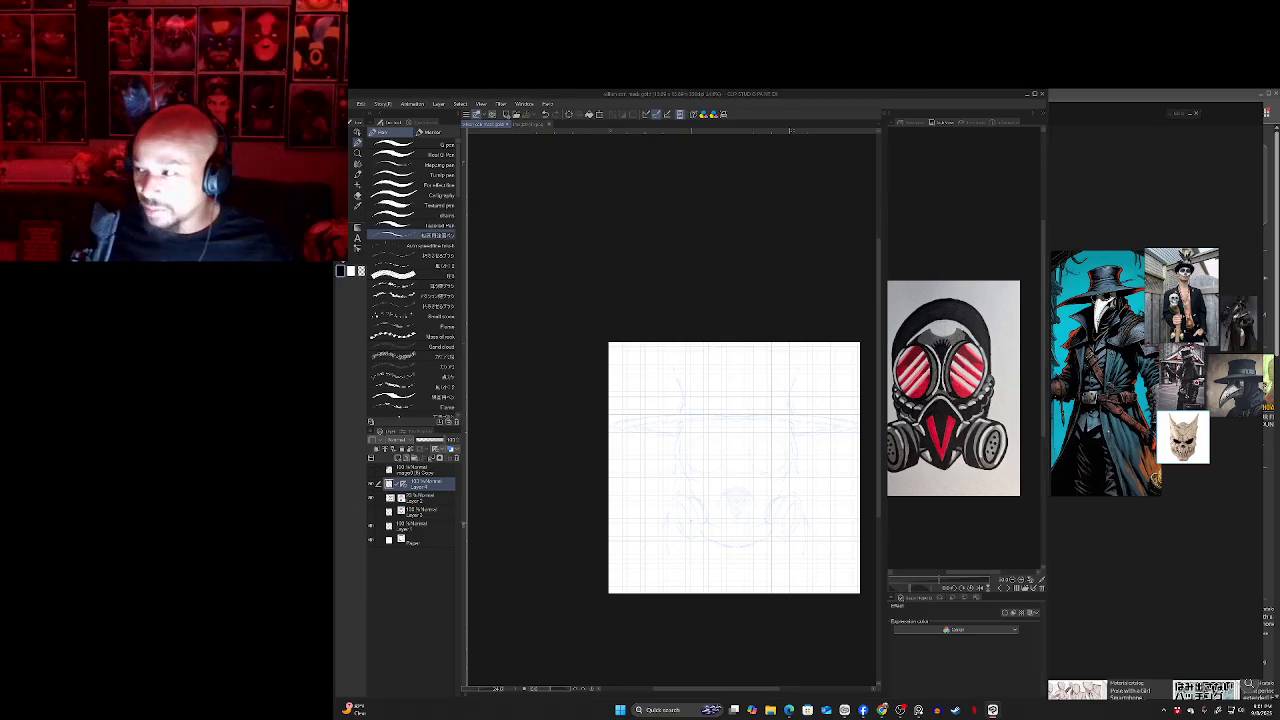
key("p")
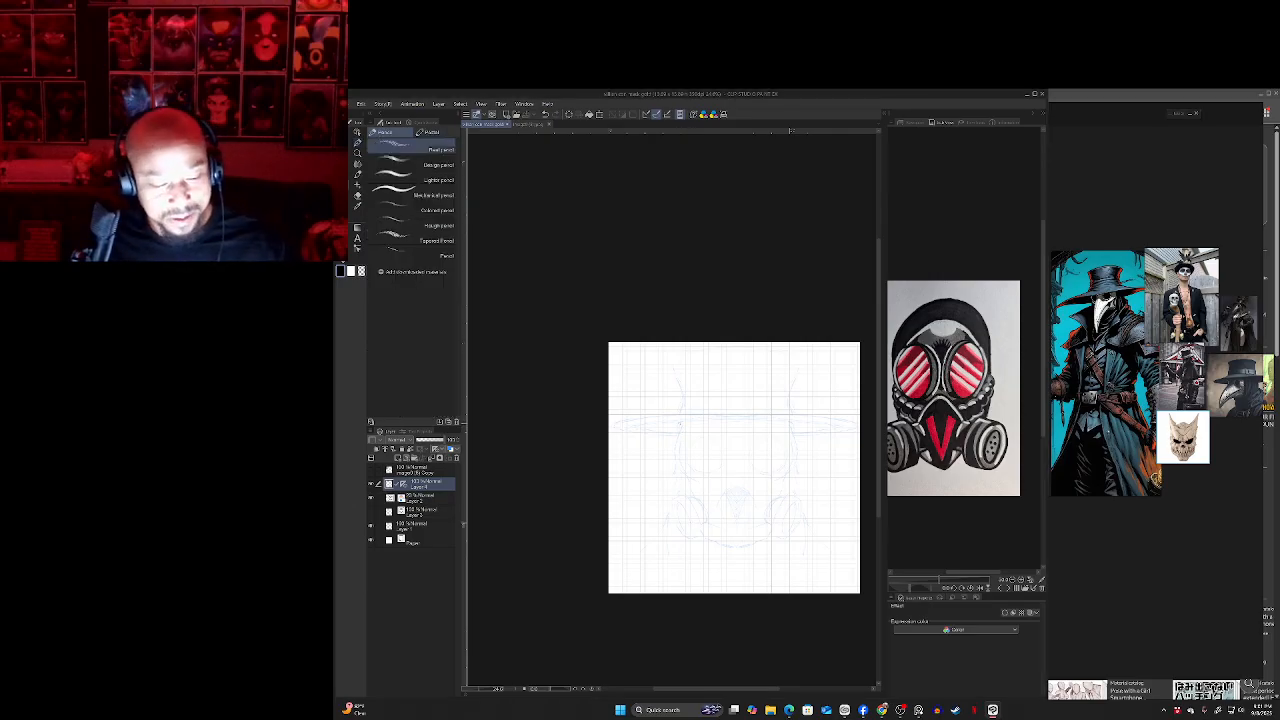
left_click_drag(680, 425, 678, 454)
key("ctrl+z")
key("ctrl+z")
left_click_drag(679, 430, 677, 461)
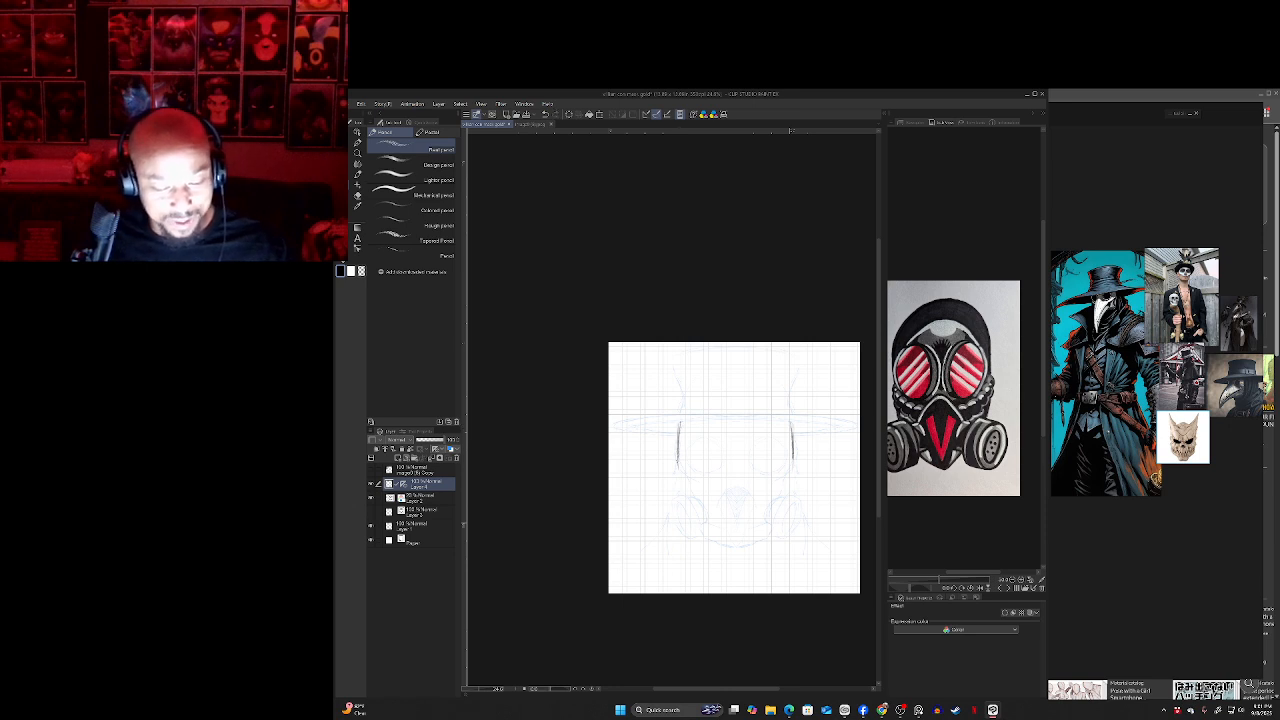
left_click_drag(680, 468, 686, 482)
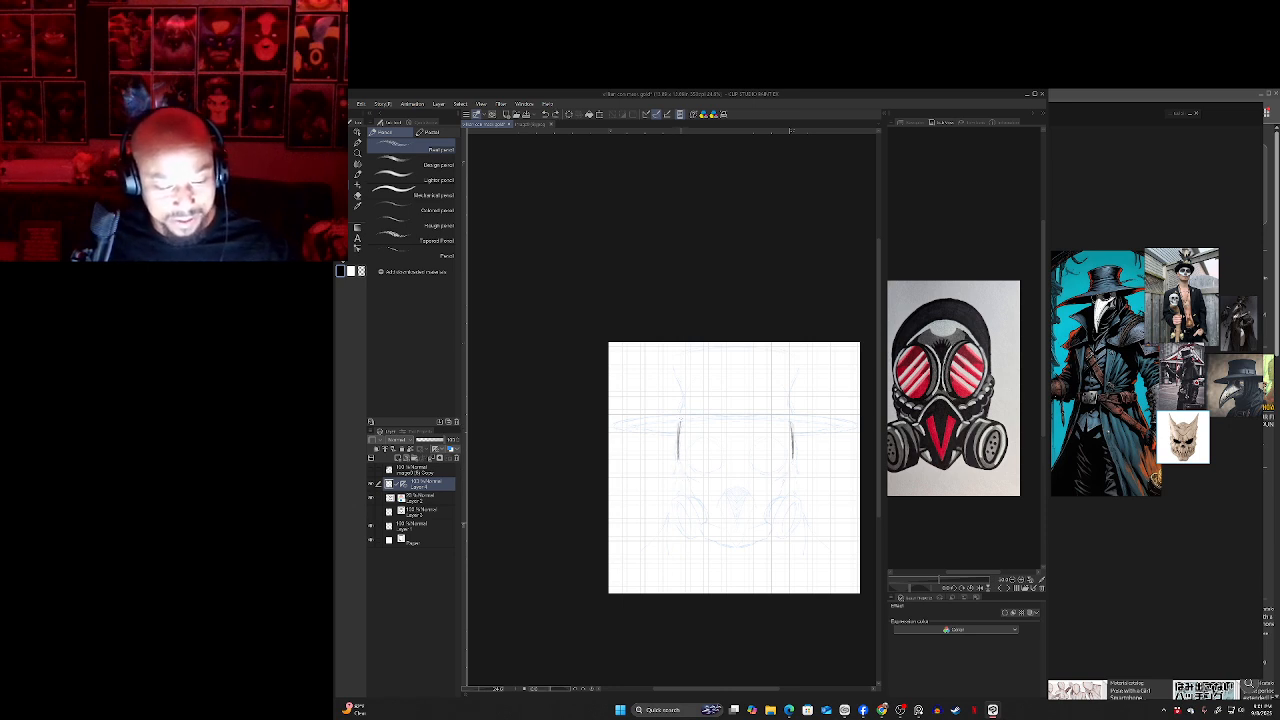
key("ctrl+z")
key("ctrl+z")
key("ctrl+z")
key("ctrl+z")
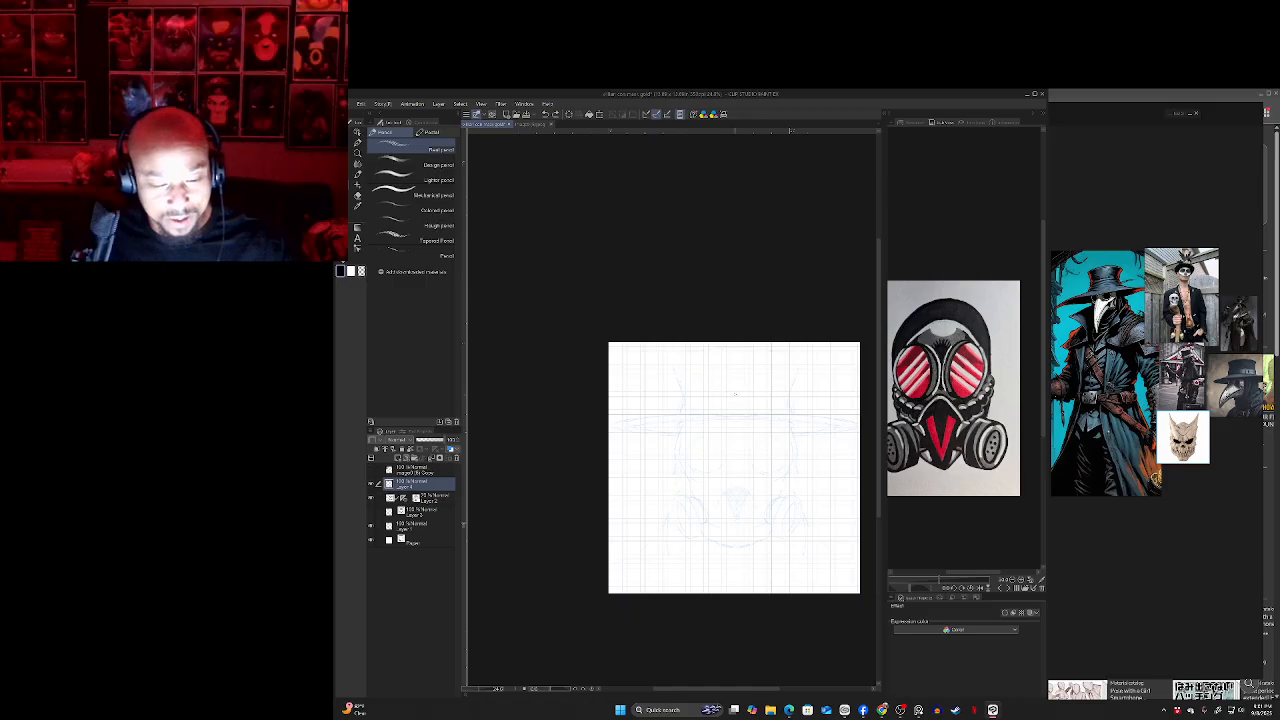
key("ctrl+z")
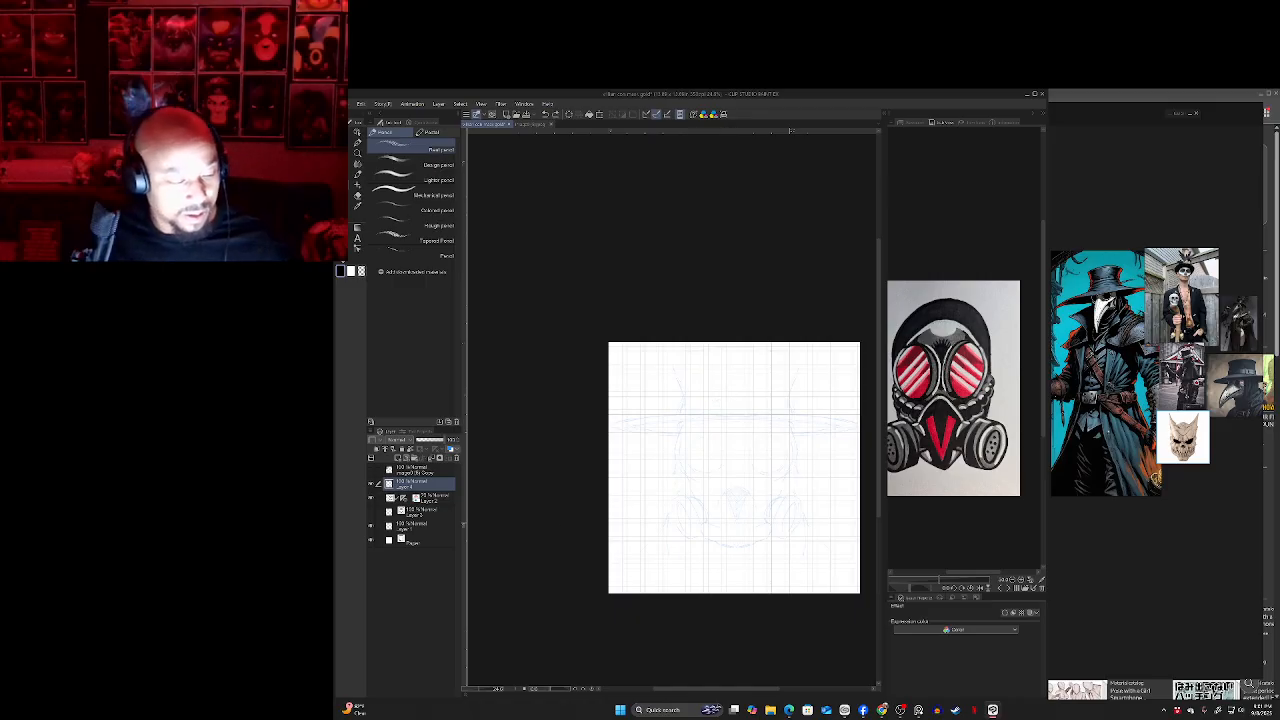
- Move the symmetry ruler to the top layer and pencil a mirrored domed skull outline running down both sides of the face
left_click(440, 498)
left_click(425, 484)
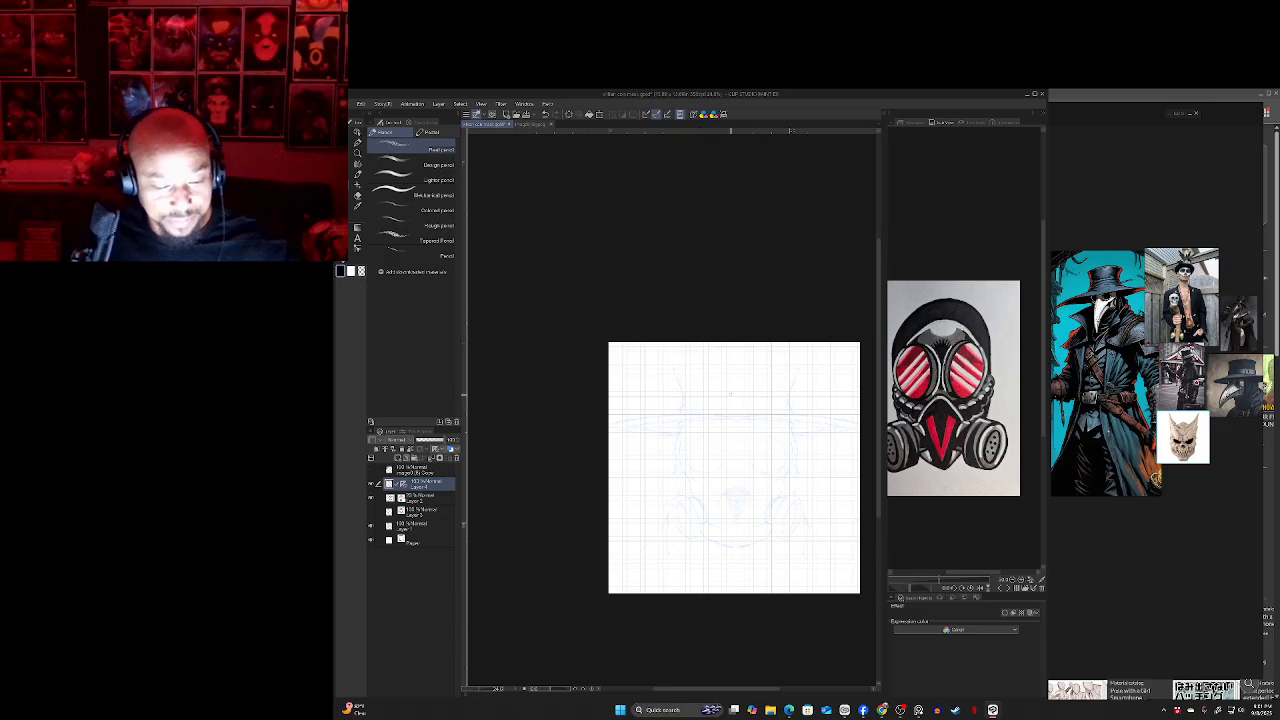
mouse_move(730, 396)
left_mouse_down()
mouse_move(763, 399)
mouse_move(687, 416)
mouse_move(785, 421)
mouse_move(791, 446)
mouse_move(679, 446)
mouse_move(676, 476)
left_mouse_up()
left_click_drag(680, 426, 688, 516)
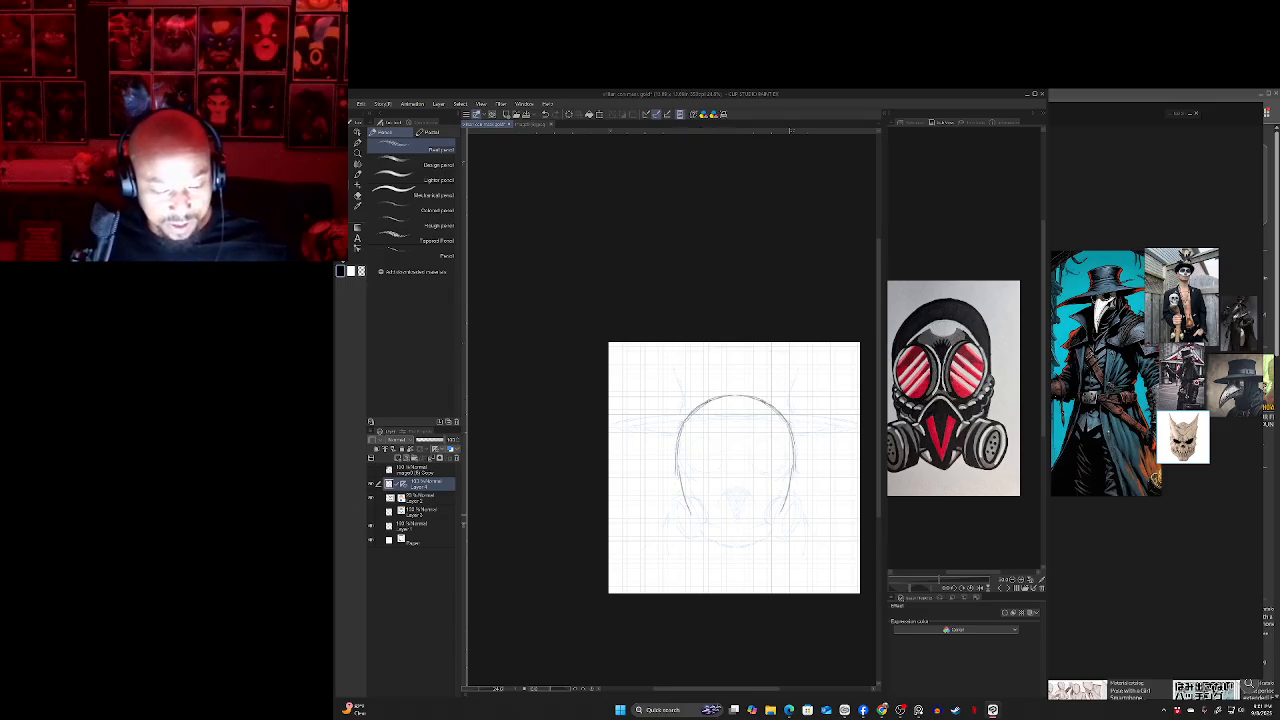
left_click_drag(682, 460, 684, 490)
key("ctrl+z")
key("ctrl+z")
- Pencil the mirrored lower head outline, tapering from the cheeks into a narrow rounded chin near the canvas bottom
mouse_move(683, 426)
left_mouse_down()
mouse_move(675, 506)
mouse_move(703, 562)
left_mouse_up()
left_click_drag(682, 518, 698, 554)
key("ctrl+z")
key("ctrl+z")
key("ctrl+z")
left_click_drag(675, 481, 691, 560)
left_click_drag(679, 527, 721, 580)
mouse_move(701, 565)
left_mouse_down()
mouse_move(771, 556)
mouse_move(766, 576)
mouse_move(736, 583)
left_mouse_up()
key("ctrl+z")
key("ctrl+z")
key("ctrl+z")
key("ctrl+z")
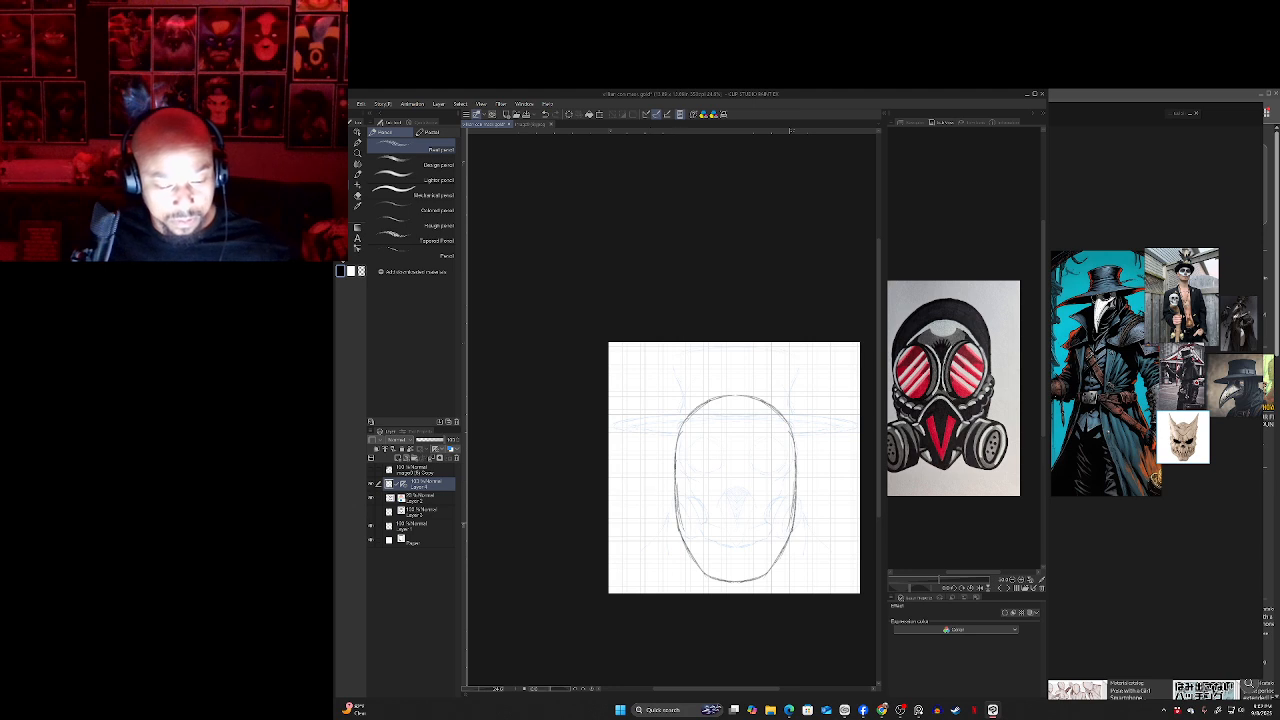
- Sketch mirrored brow, cheekbone and nose lines, erase the nose down to a short base curve, and save the drawing
mouse_move(733, 480)
left_mouse_down()
mouse_move(692, 477)
mouse_move(688, 518)
mouse_move(711, 532)
left_mouse_up()
key("ctrl+z")
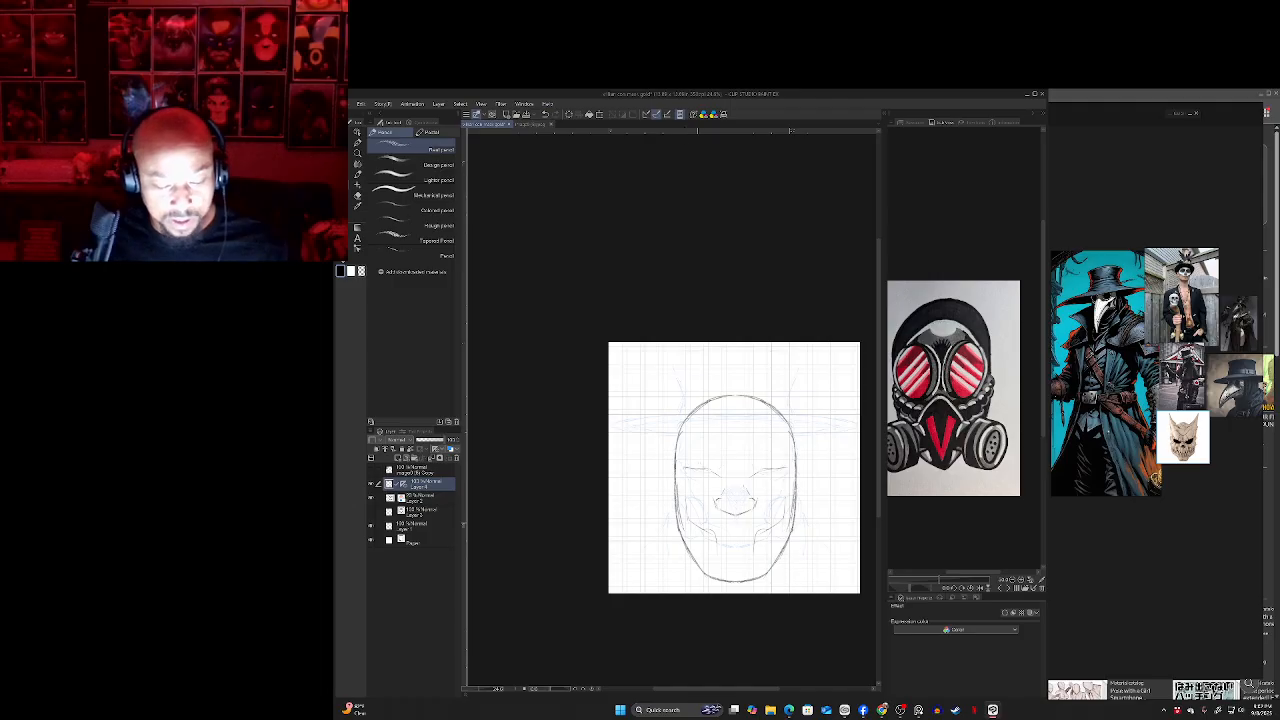
key("e")
key("p")
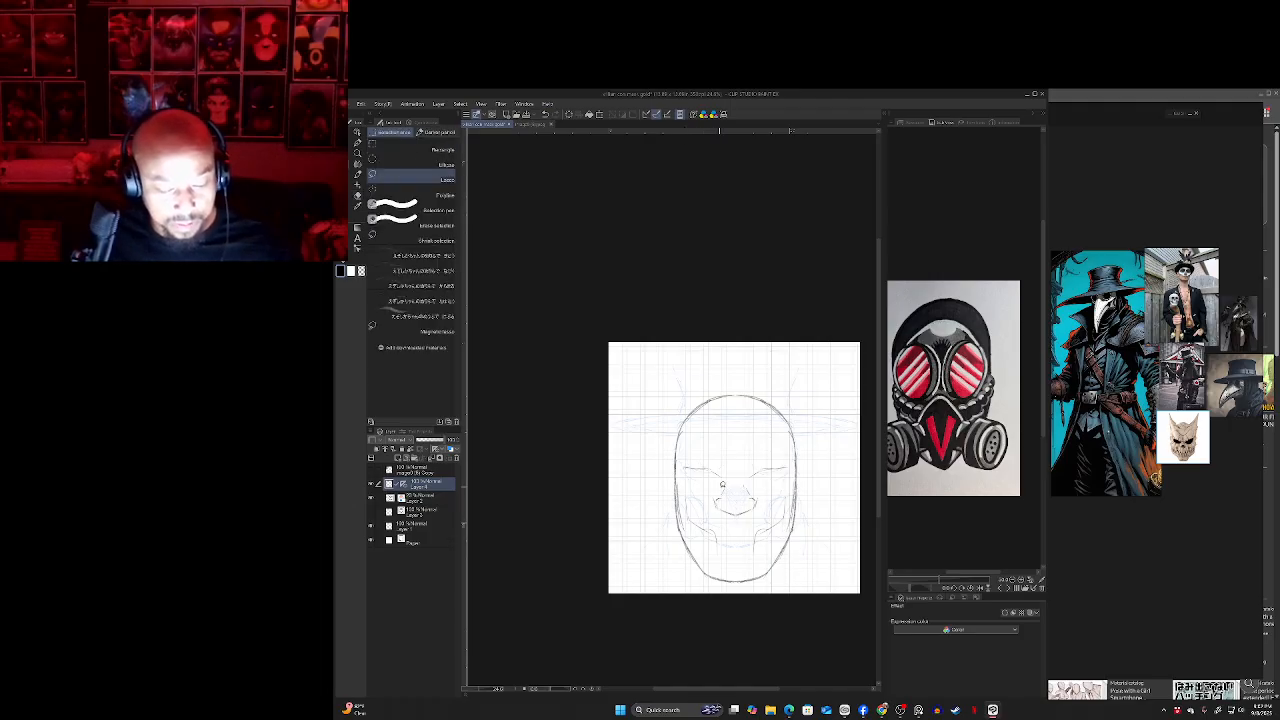
key("e")
mouse_move(717, 493)
left_mouse_down()
mouse_move(751, 510)
mouse_move(747, 523)
left_mouse_up()
key("p")
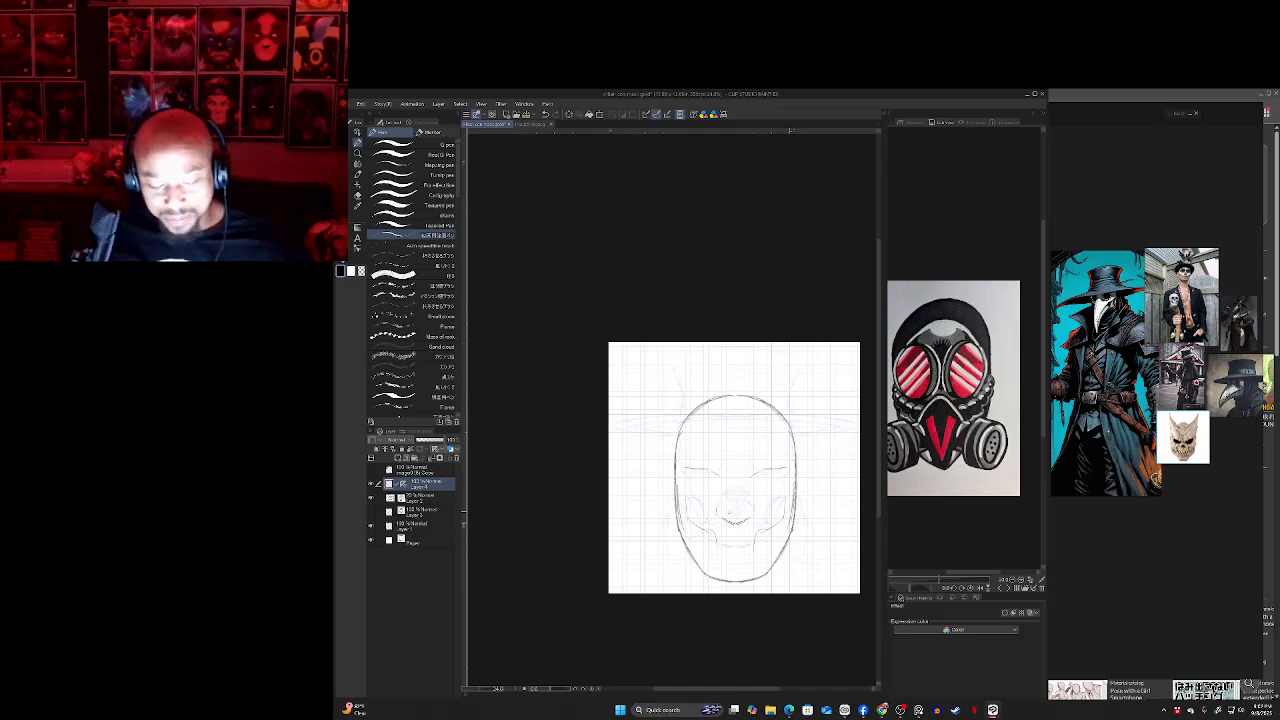
key("e")
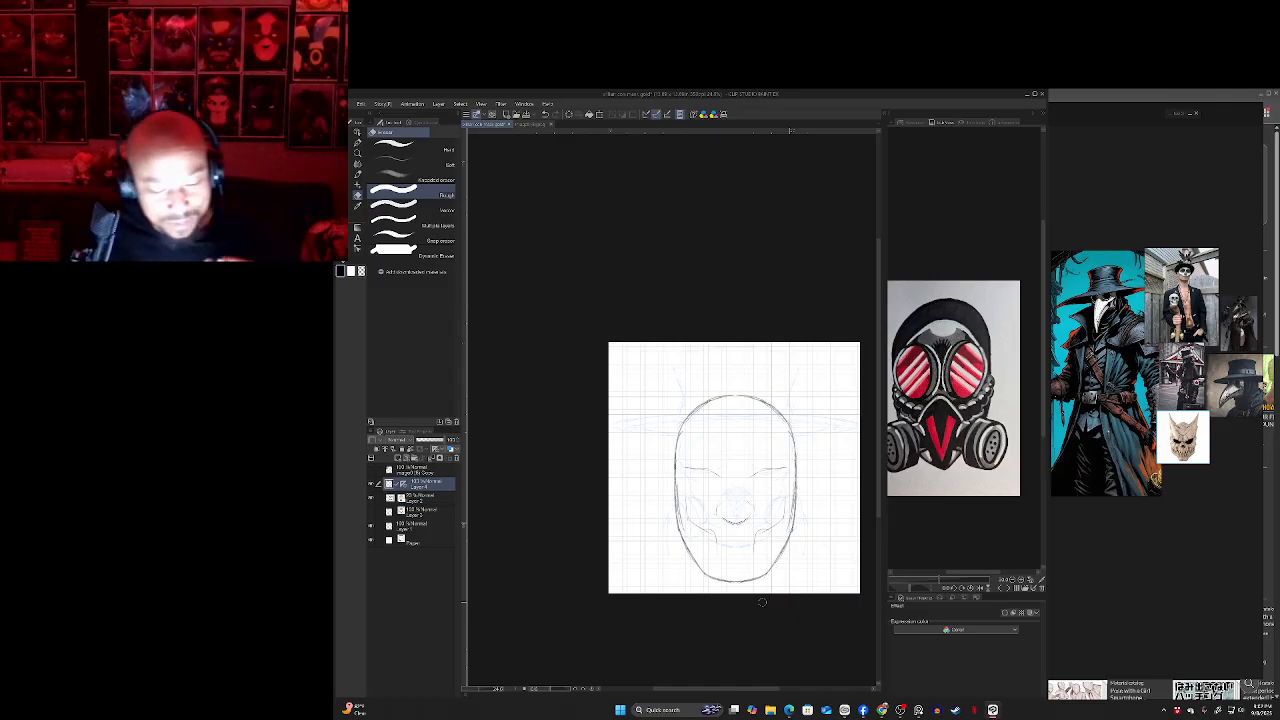
key("ctrl+s")
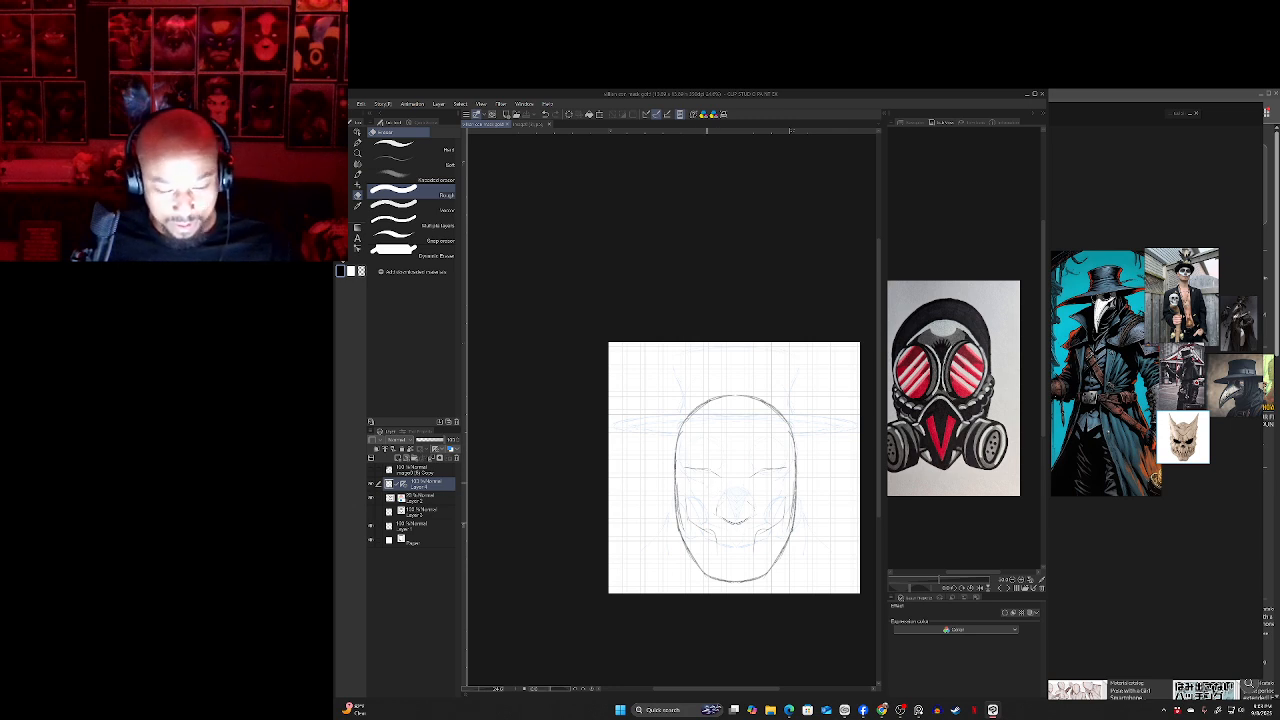
- Draw darker, angular mirrored pen contours along the temples, cheekbones and jaw down to the chin
key("p")
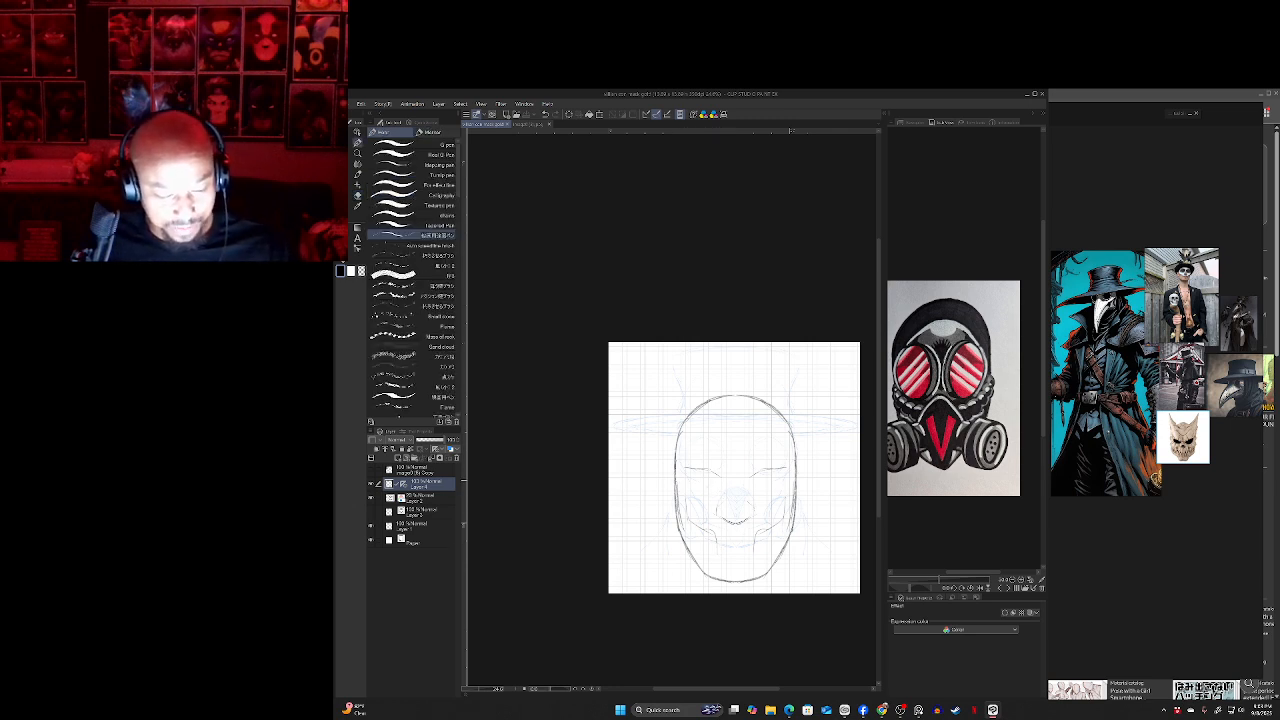
mouse_move(675, 478)
left_mouse_down()
mouse_move(675, 496)
mouse_move(675, 480)
left_mouse_up()
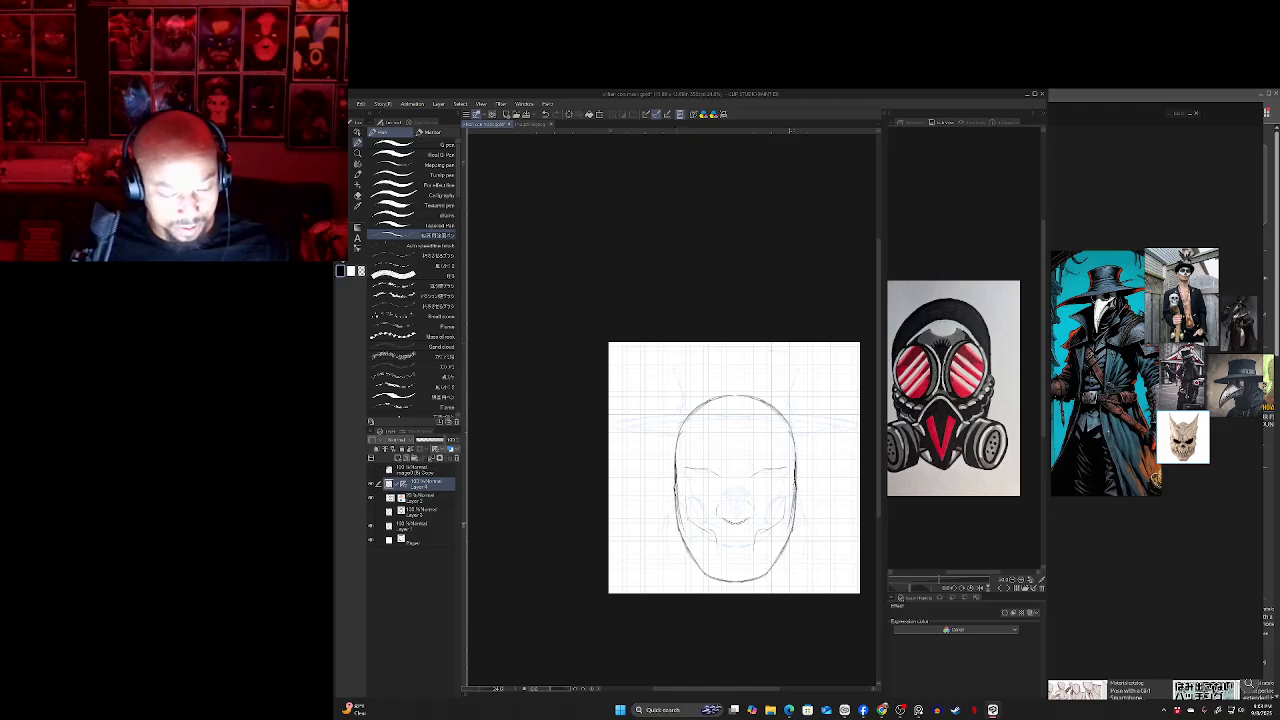
mouse_move(675, 498)
left_mouse_down()
mouse_move(697, 549)
mouse_move(680, 527)
left_mouse_up()
key("ctrl+z")
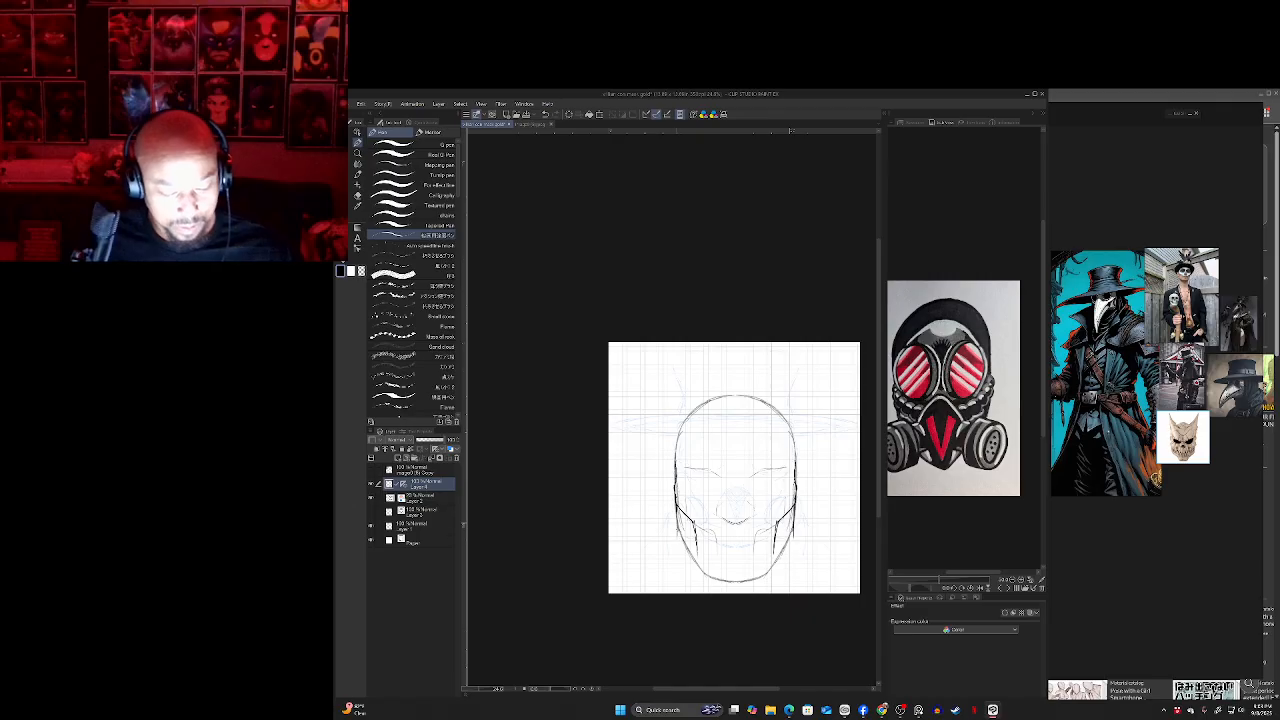
mouse_move(677, 510)
left_mouse_down()
mouse_move(709, 577)
mouse_move(735, 580)
left_mouse_up()
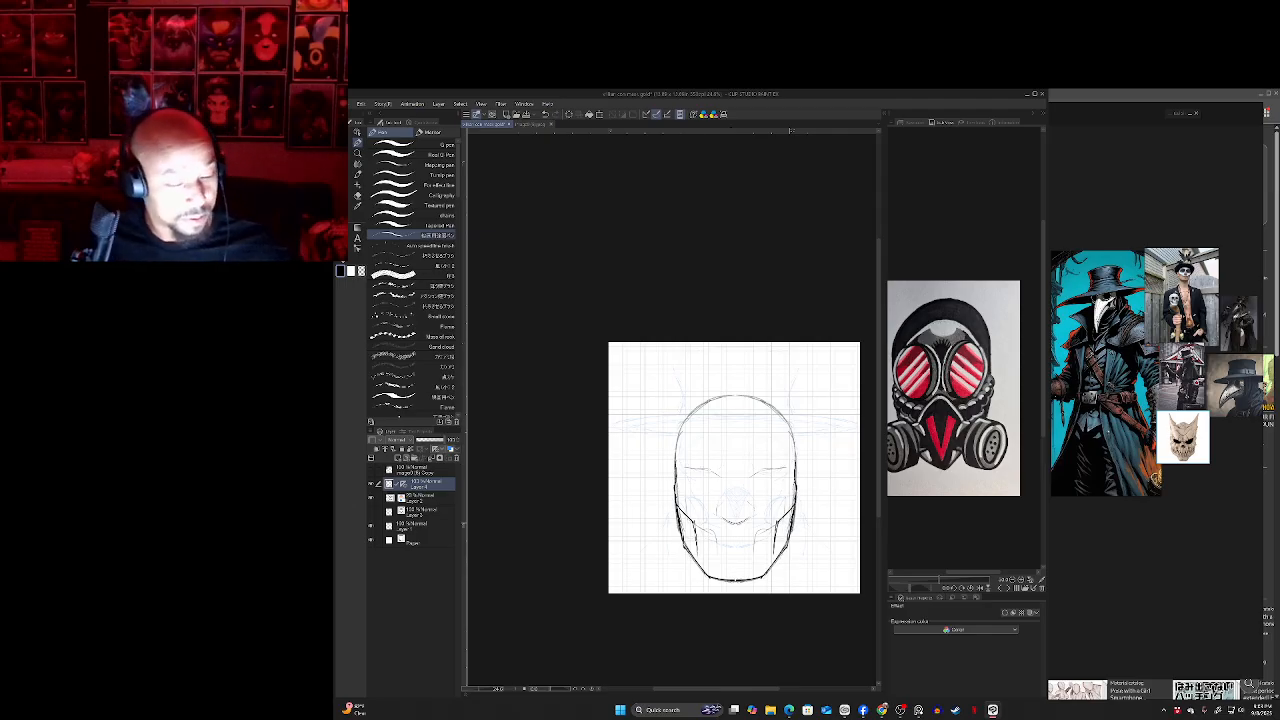
- Apply blue layer color to the head sketch, then add a new layer above it and move the symmetry ruler there
key("ctrl+b")
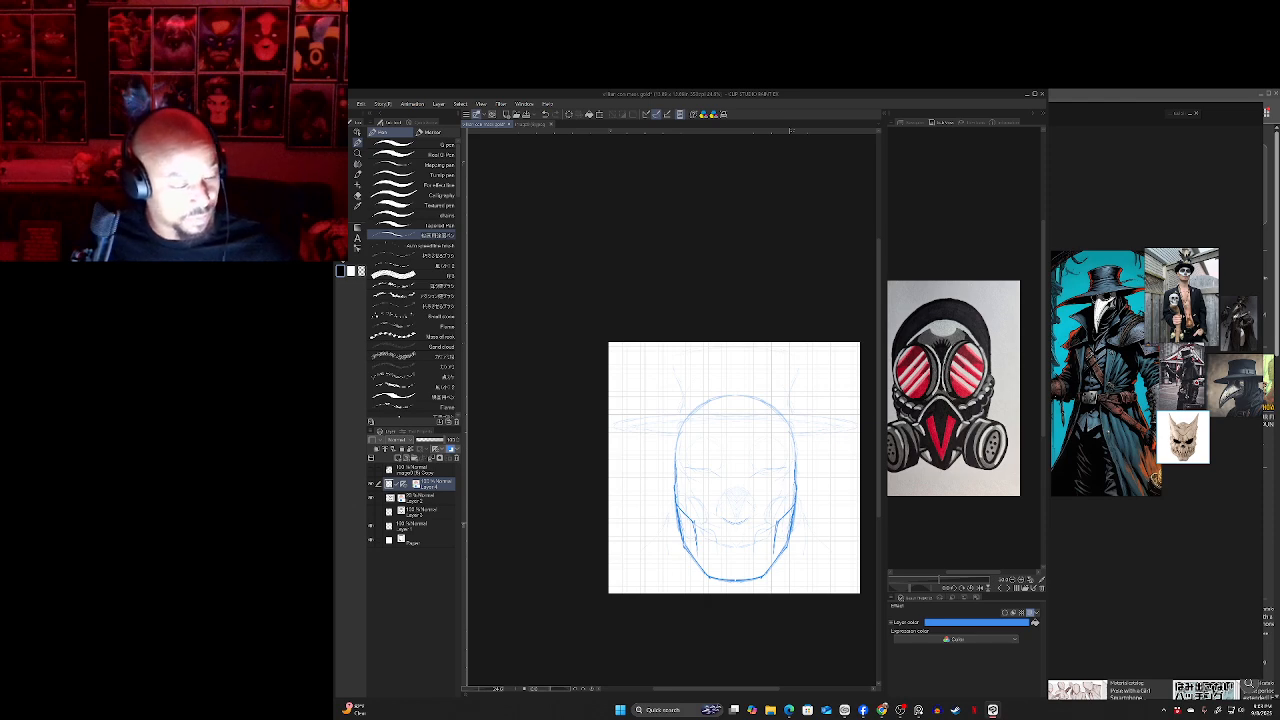
key("ctrl+shift+n")
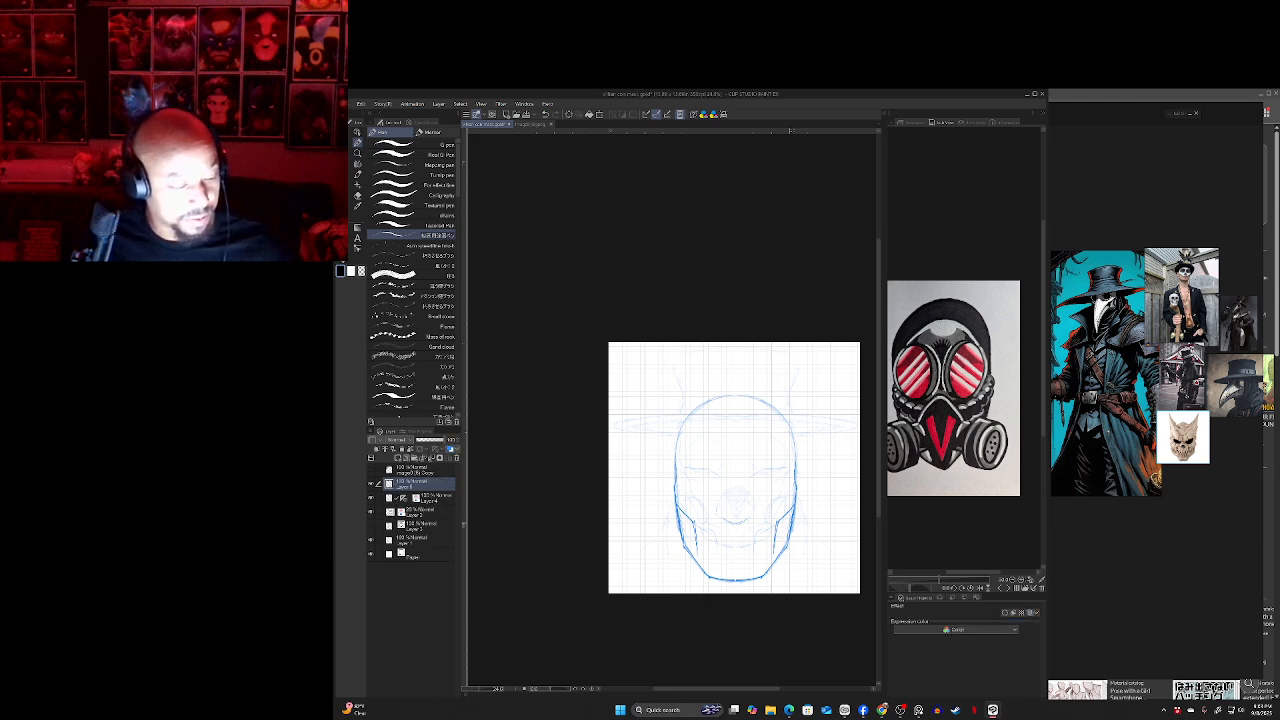
left_click_drag(404, 498, 404, 484)
left_click(426, 484)
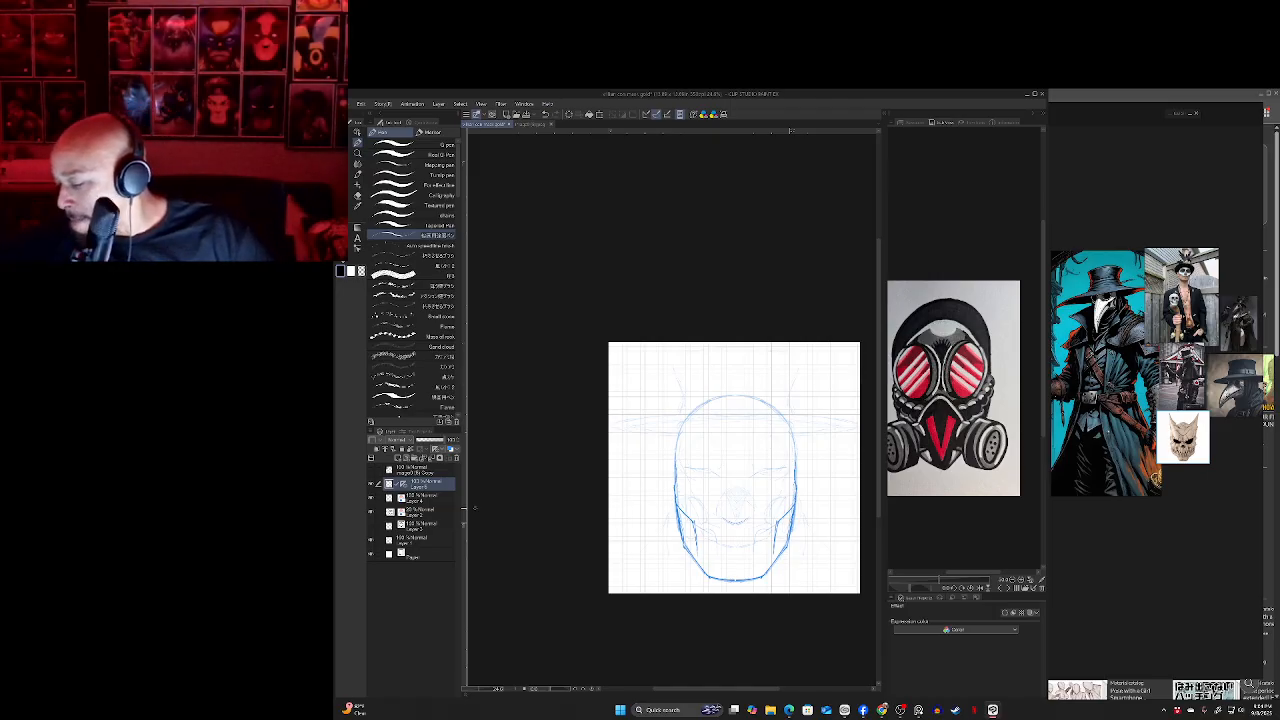
- Draw mirrored round lenses over the eye area, erase and redraw the first circles, and give each lens a double rim
left_click_drag(734, 468, 719, 464)
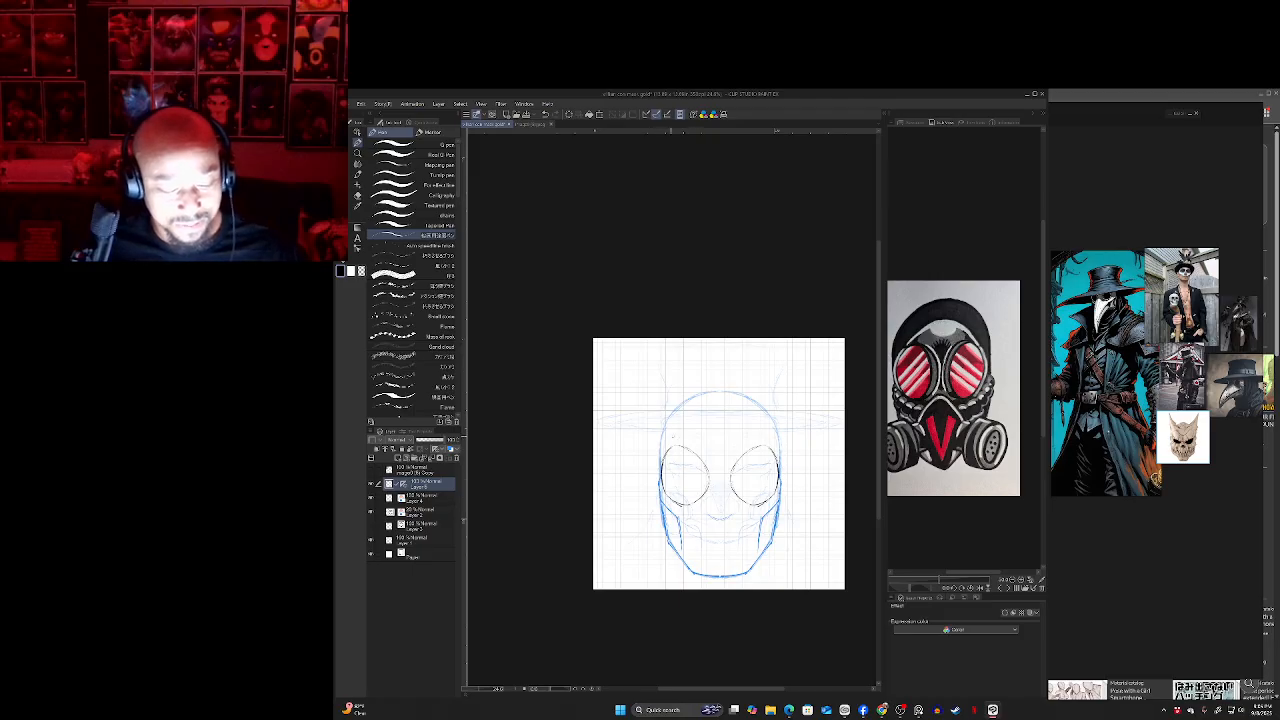
key("e")
mouse_move(674, 444)
left_mouse_down()
mouse_move(664, 490)
mouse_move(682, 505)
mouse_move(677, 447)
mouse_move(766, 456)
left_mouse_up()
key("p")
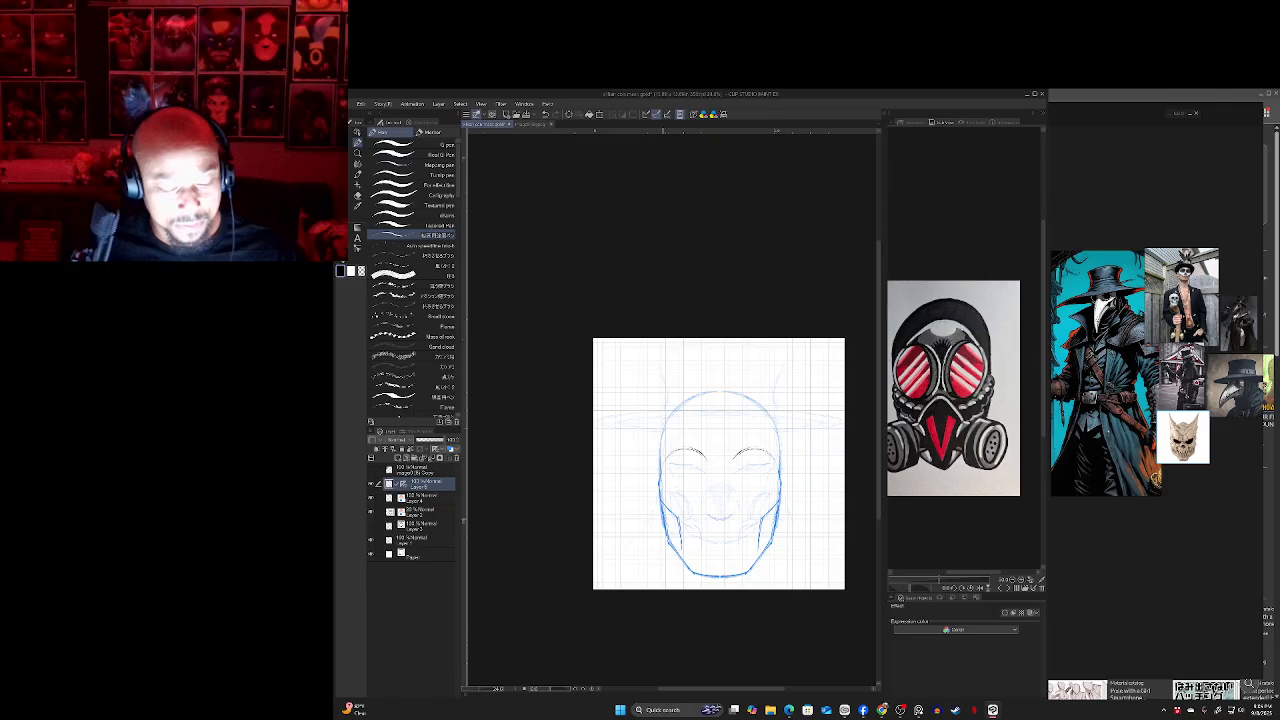
left_click_drag(664, 489, 688, 501)
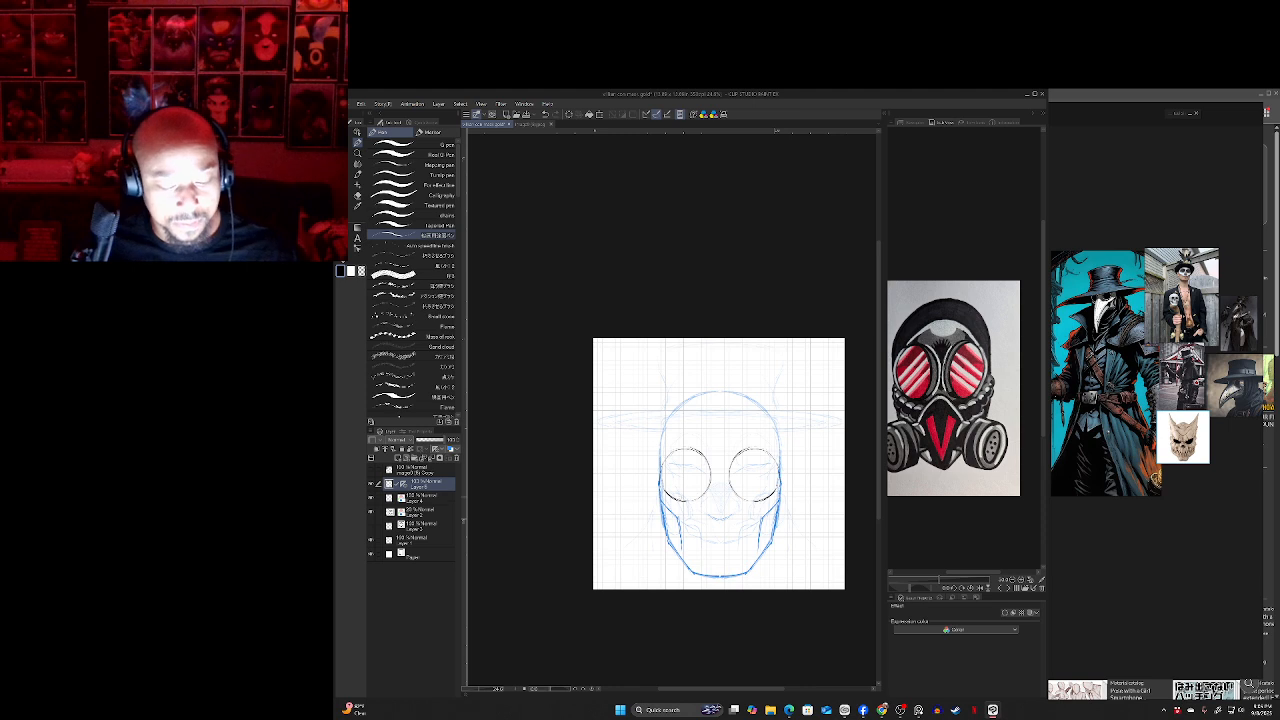
left_click_drag(725, 525, 714, 513)
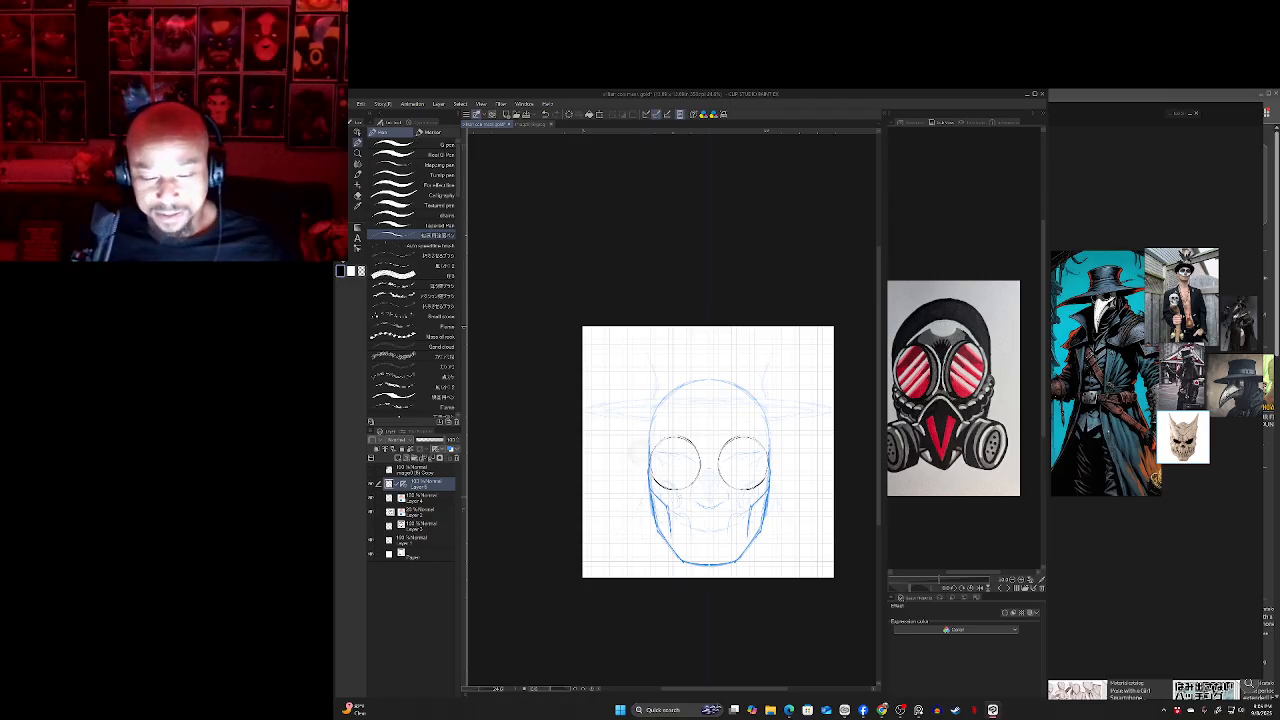
left_click_drag(709, 468, 719, 459)
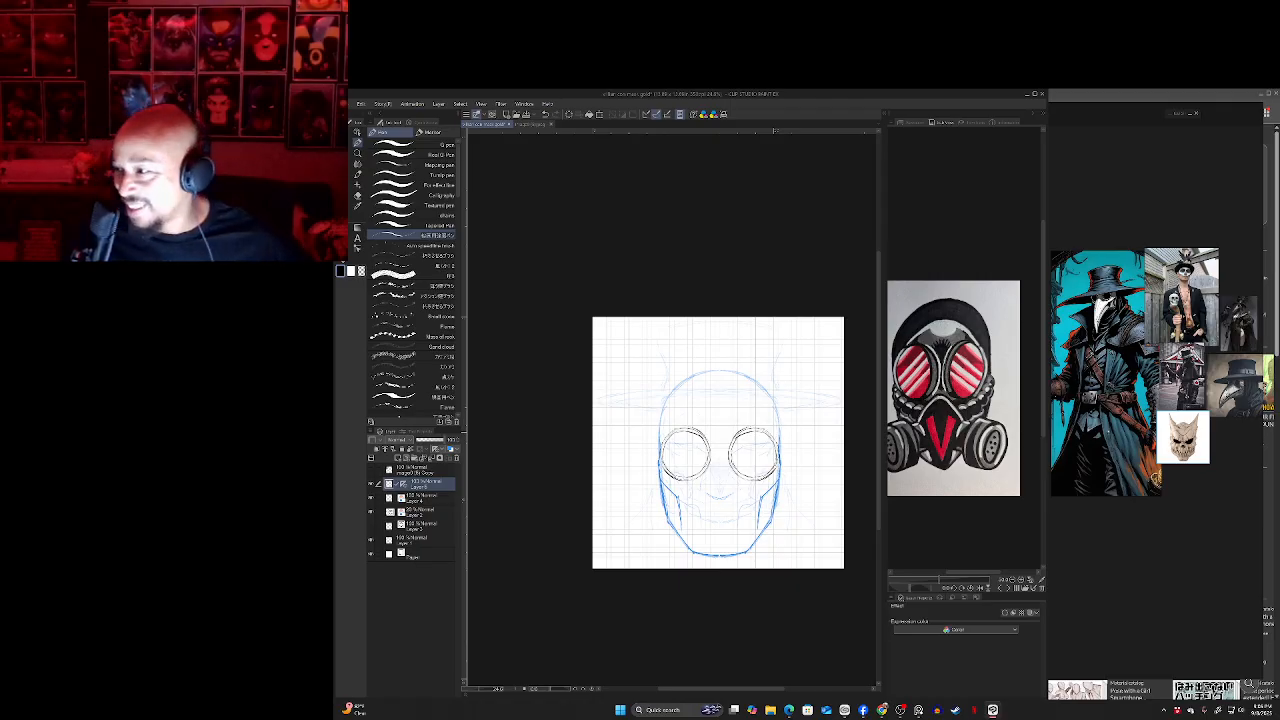
- Draw mirrored narrow ellipses beside the lower jaw as side filters, redrawing the inner ellipse for a second, offset rim
left_click_drag(718, 443, 732, 424)
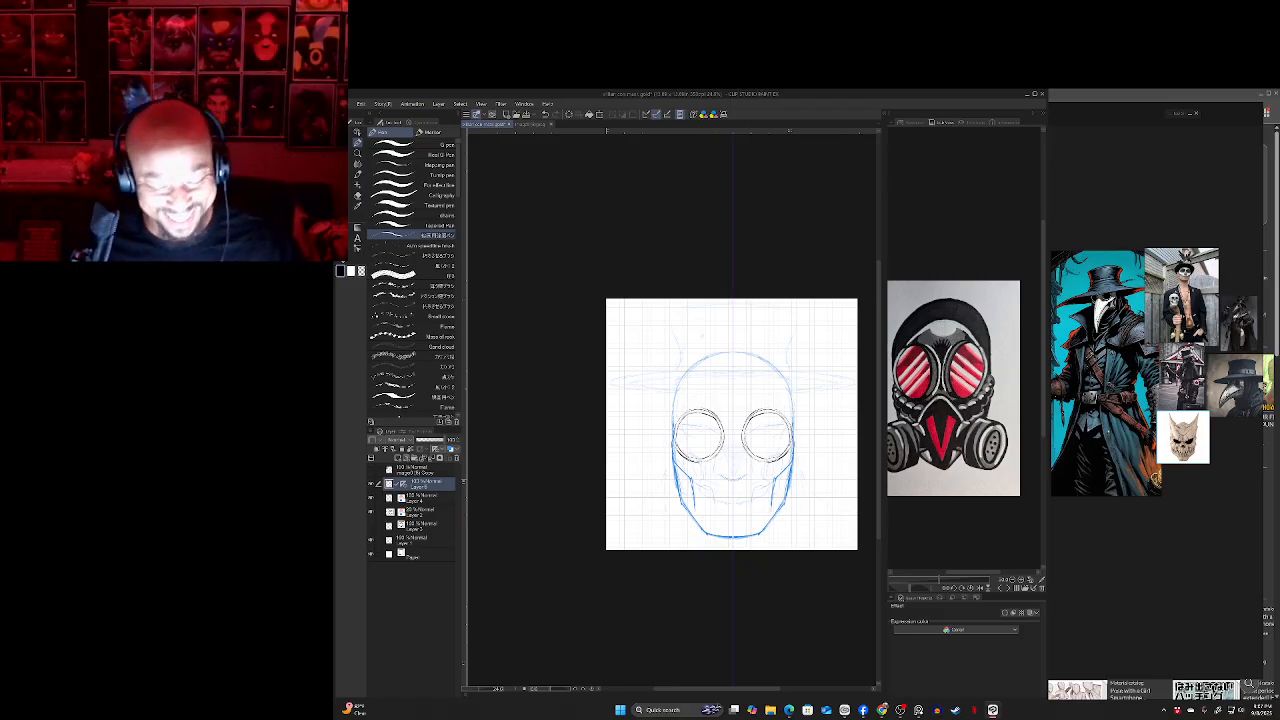
left_click_drag(973, 572, 967, 572)
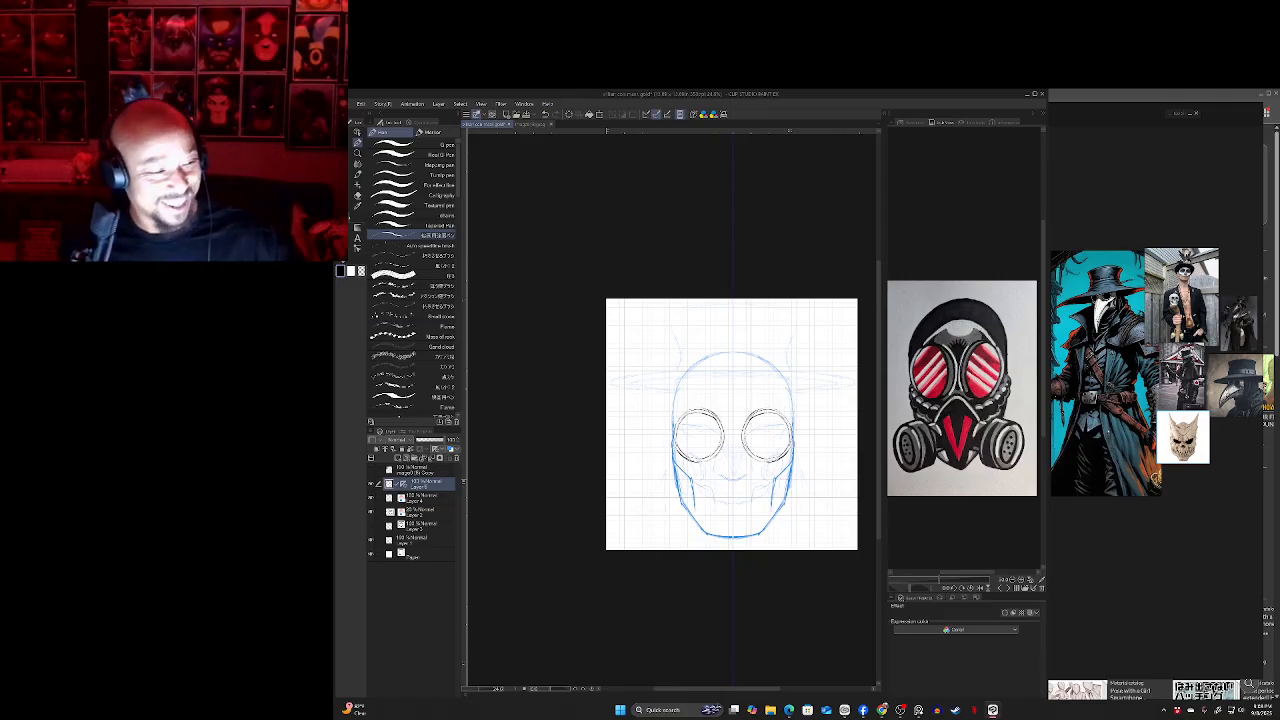
left_click(357, 217)
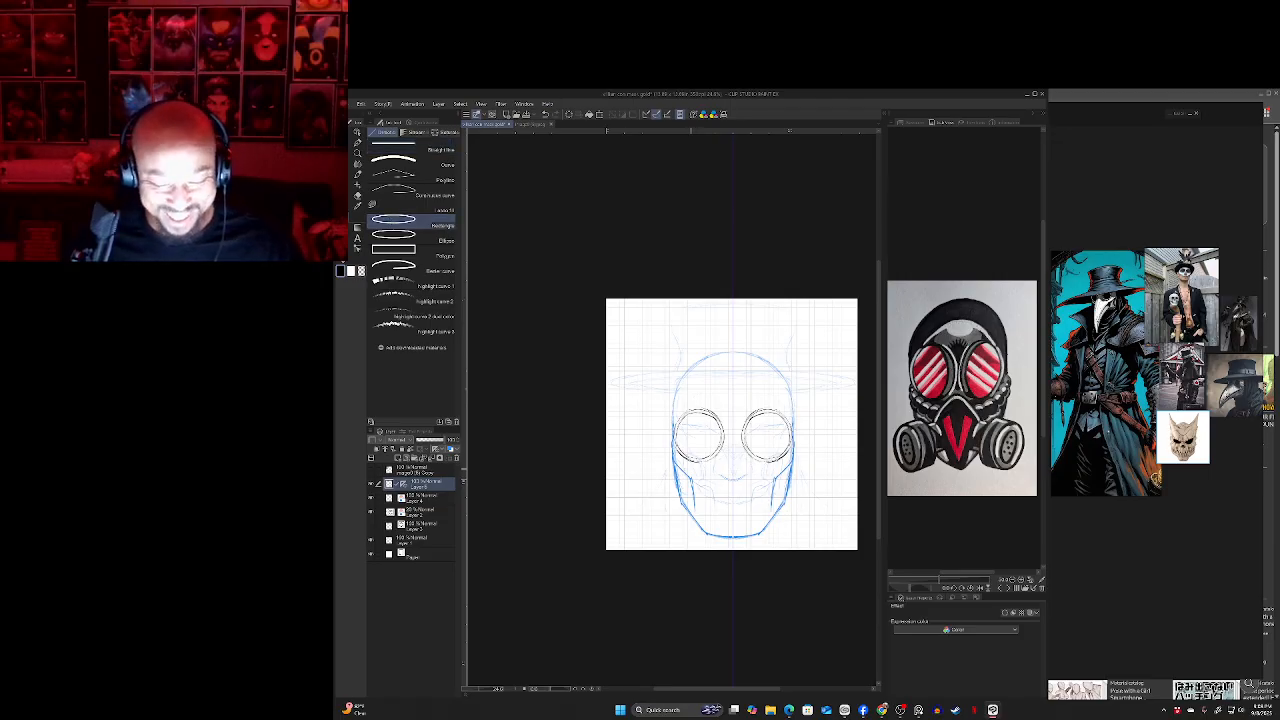
left_click_drag(691, 469, 667, 530)
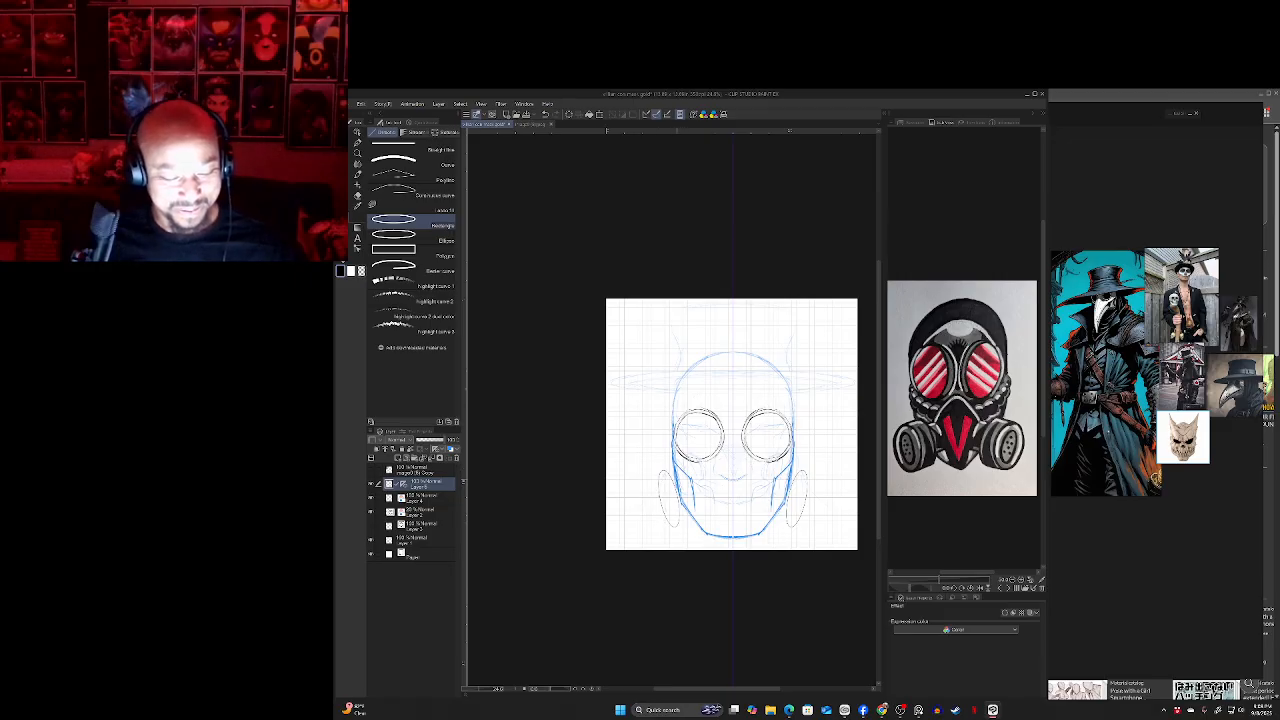
left_click_drag(683, 465, 669, 527)
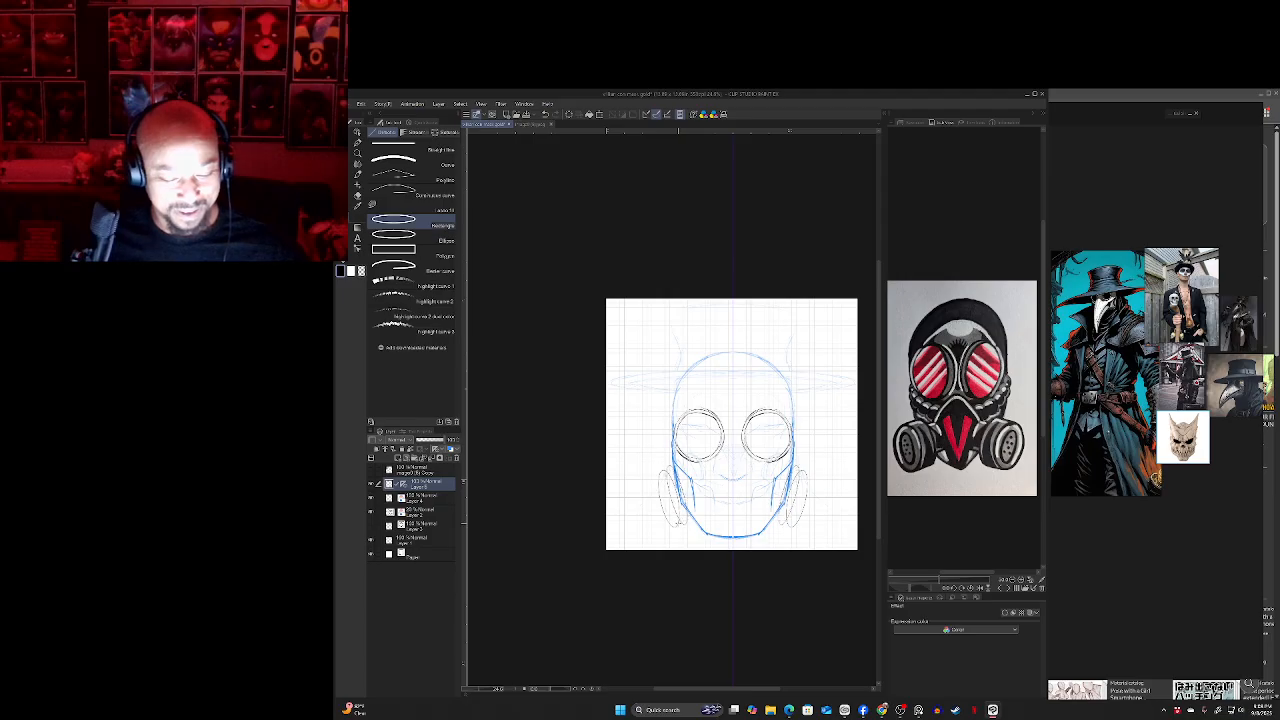
key("ctrl+z")
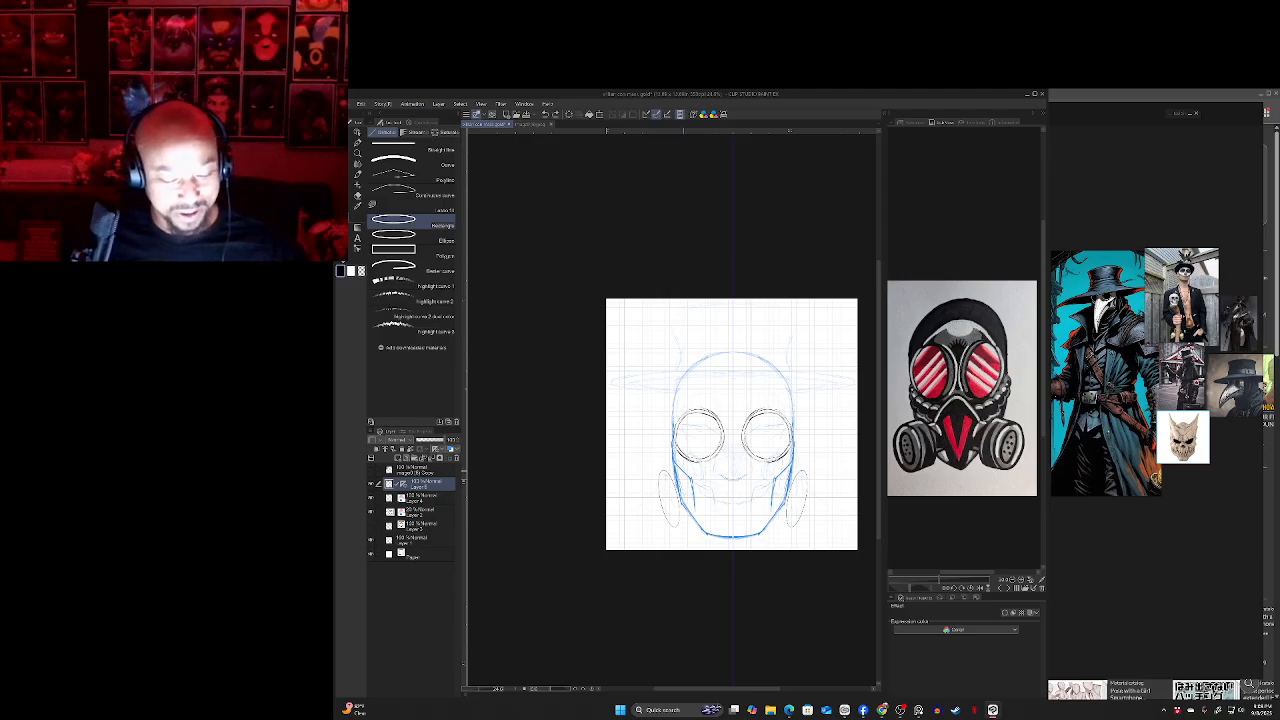
left_click_drag(683, 471, 668, 523)
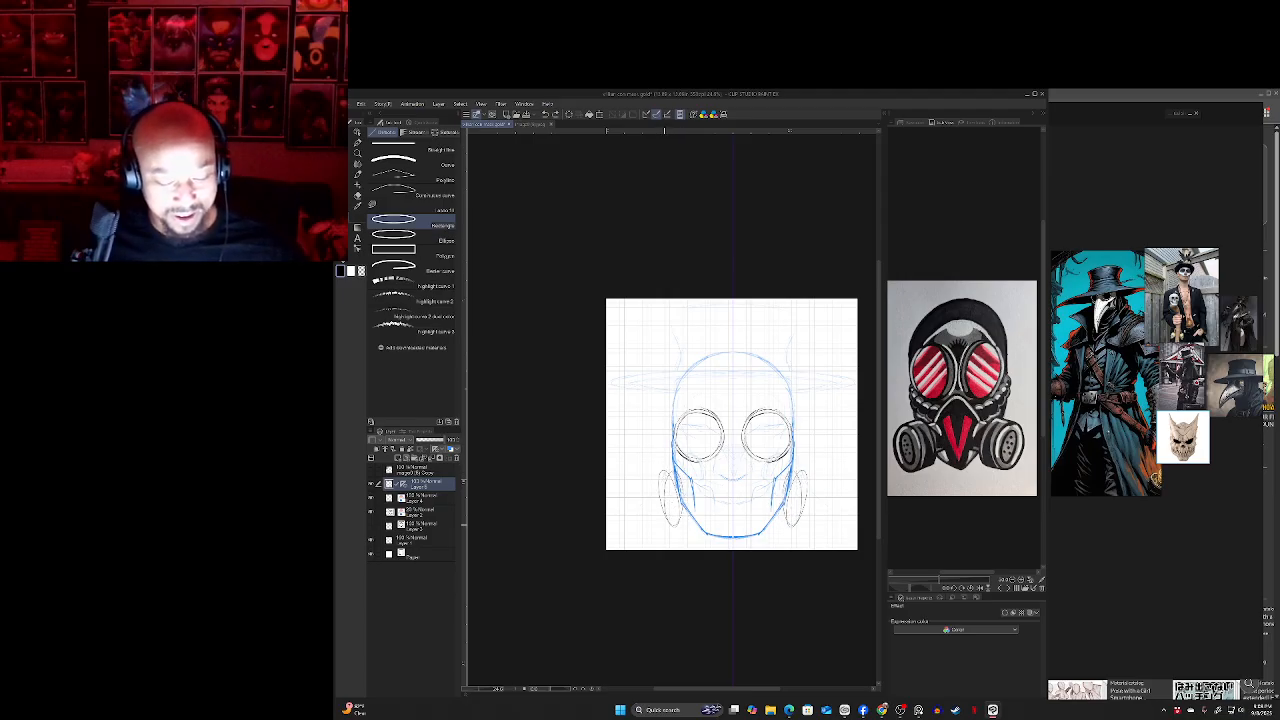
left_click(664, 525)
key("ctrl+z")
left_click_drag(687, 467, 669, 527)
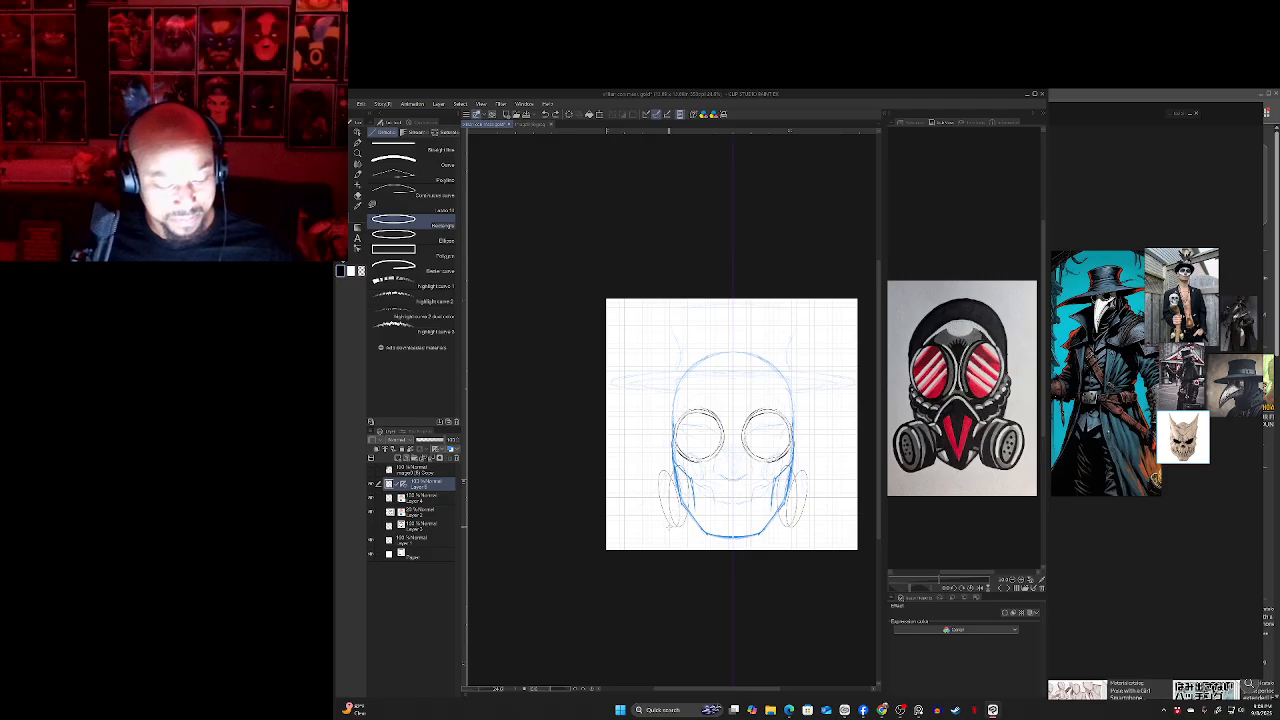
left_click(676, 522)
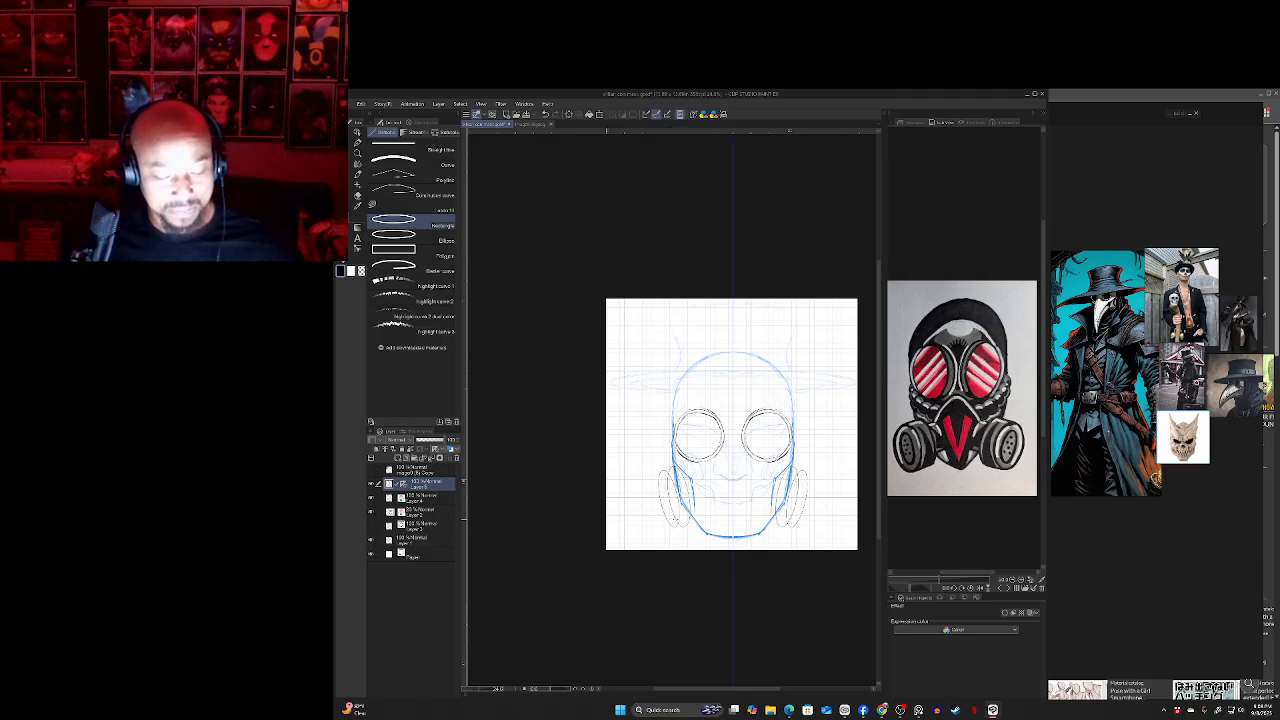
- Join the paired filter ellipses with short mirrored pen strokes along their upper and lower ends
key("p")
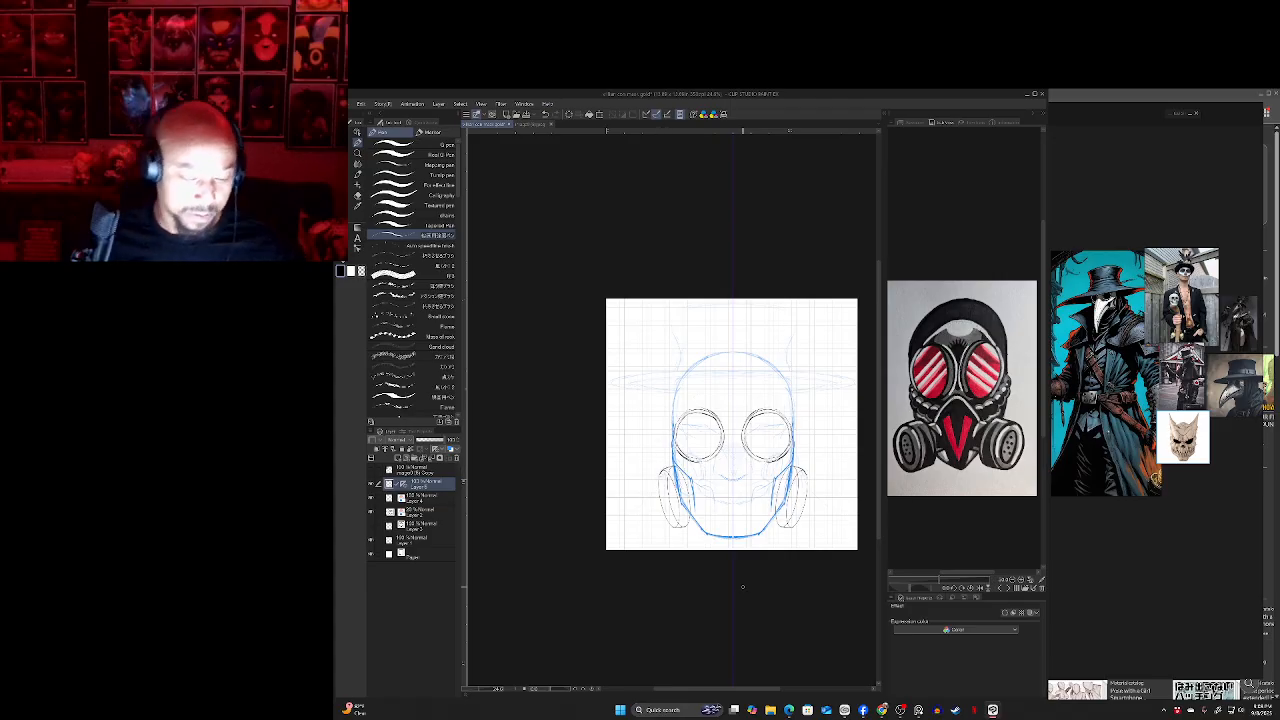
key("e")
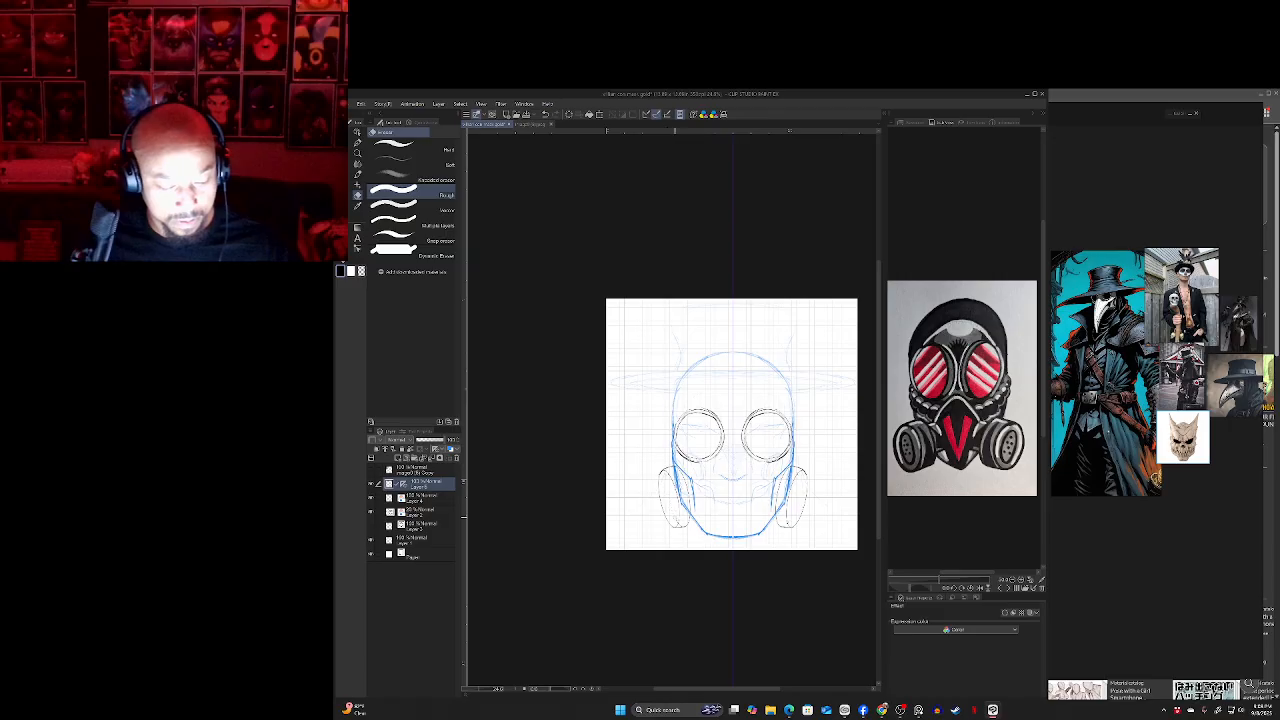
key("p")
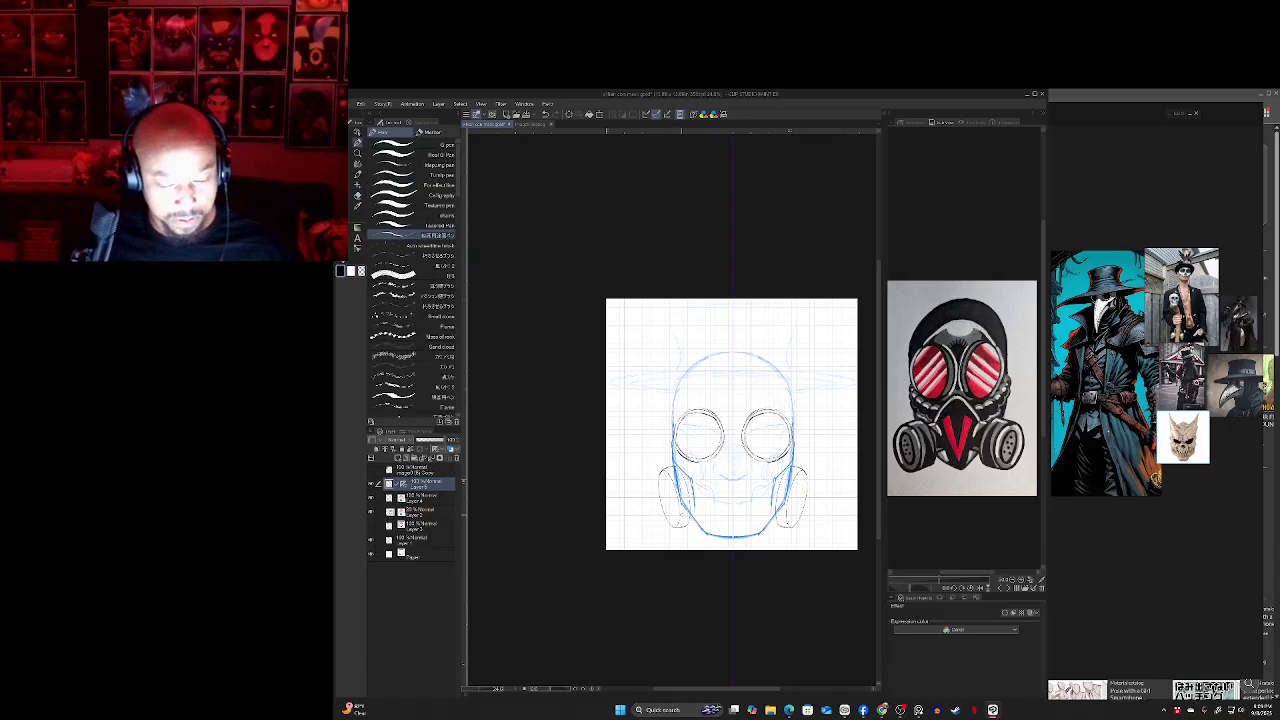
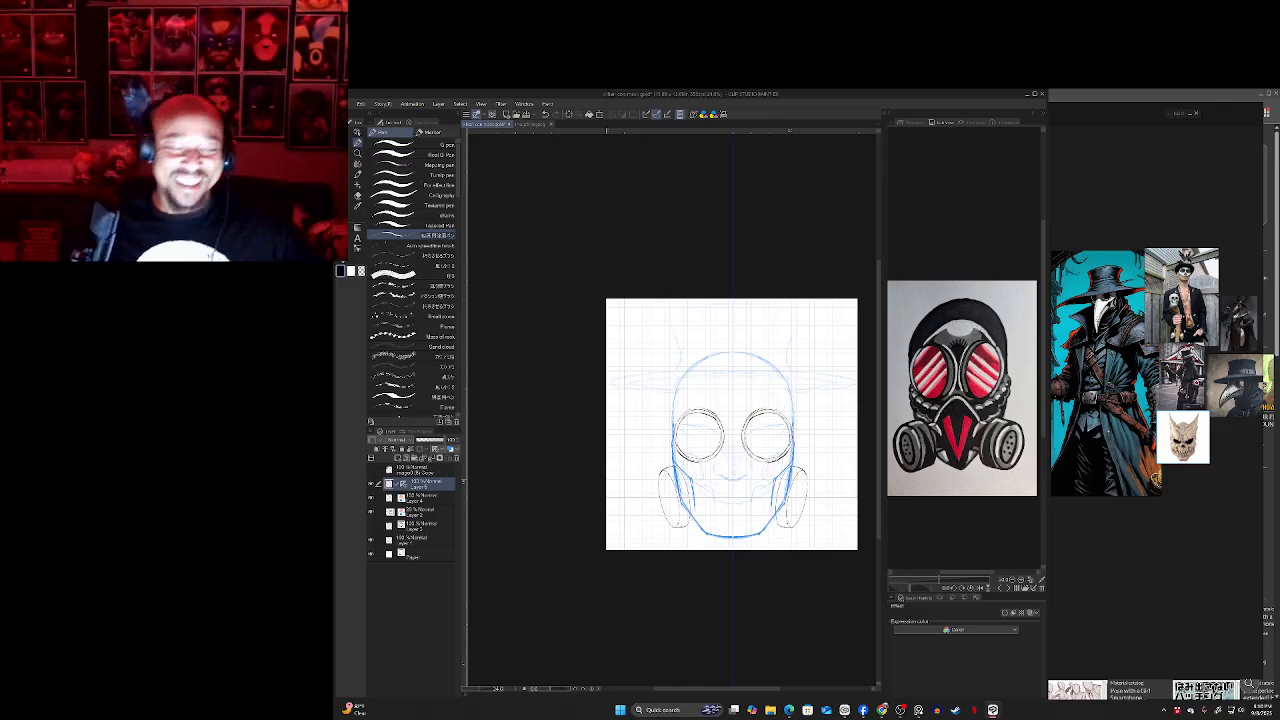
- Erase the elliptical side filters on both sides of the jaw
key("e")
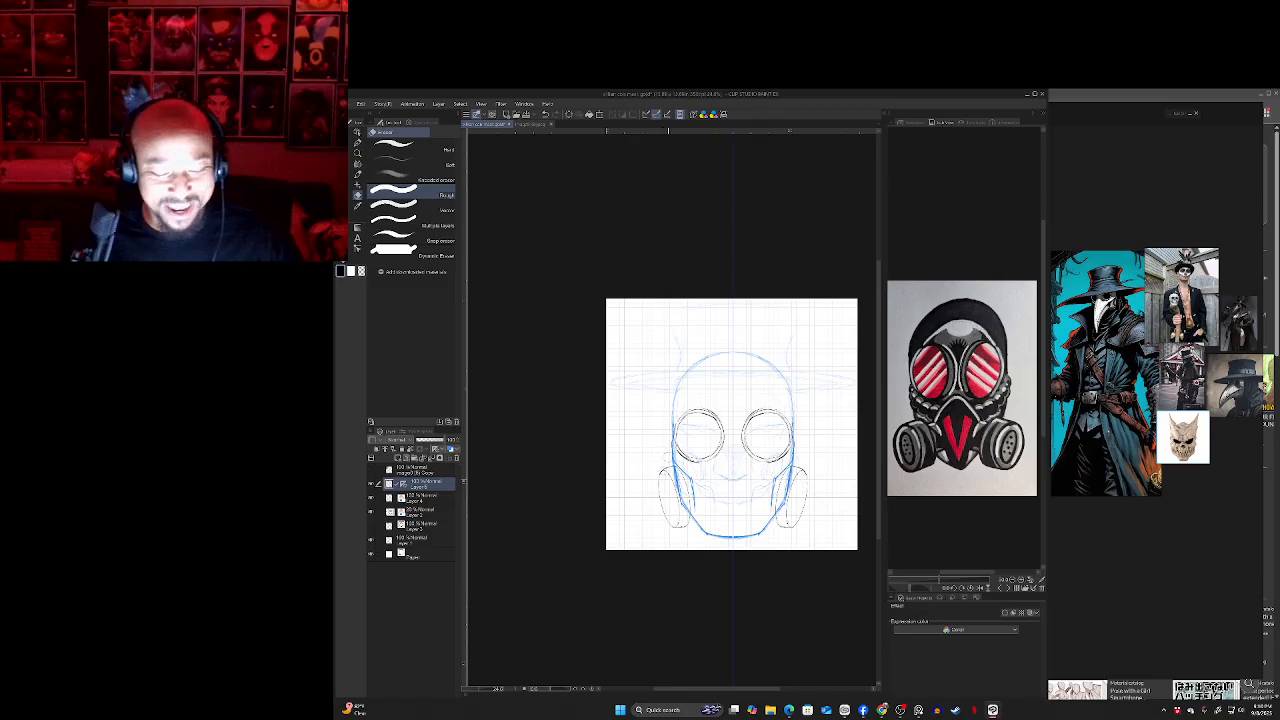
left_click_drag(664, 470, 678, 524)
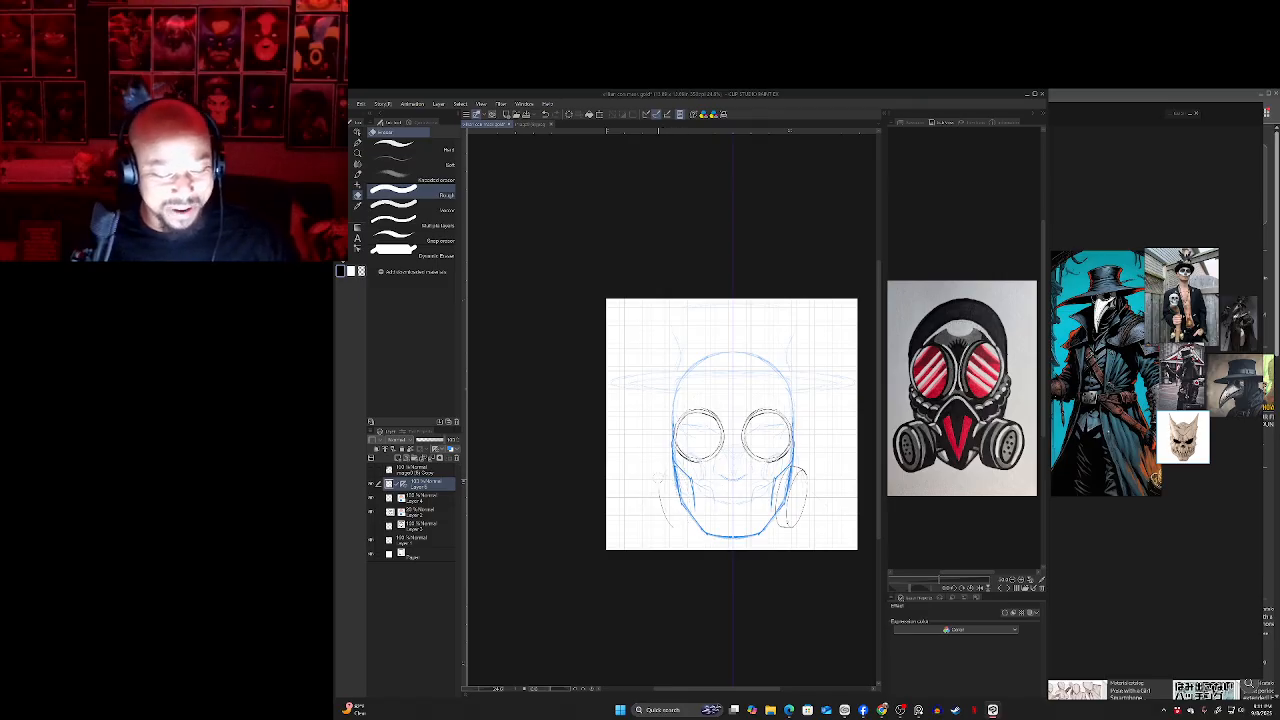
left_click_drag(659, 478, 672, 527)
mouse_move(795, 467)
left_mouse_down()
mouse_move(778, 518)
mouse_move(805, 505)
left_mouse_up()
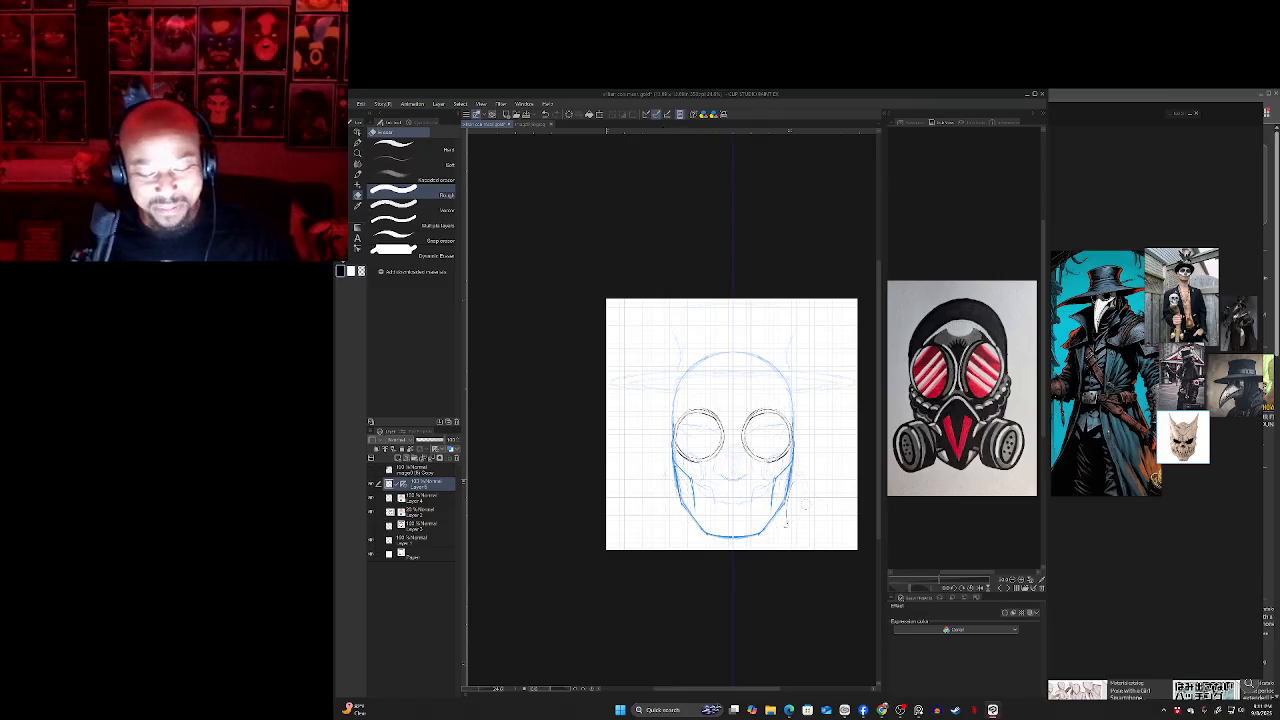
key("p")
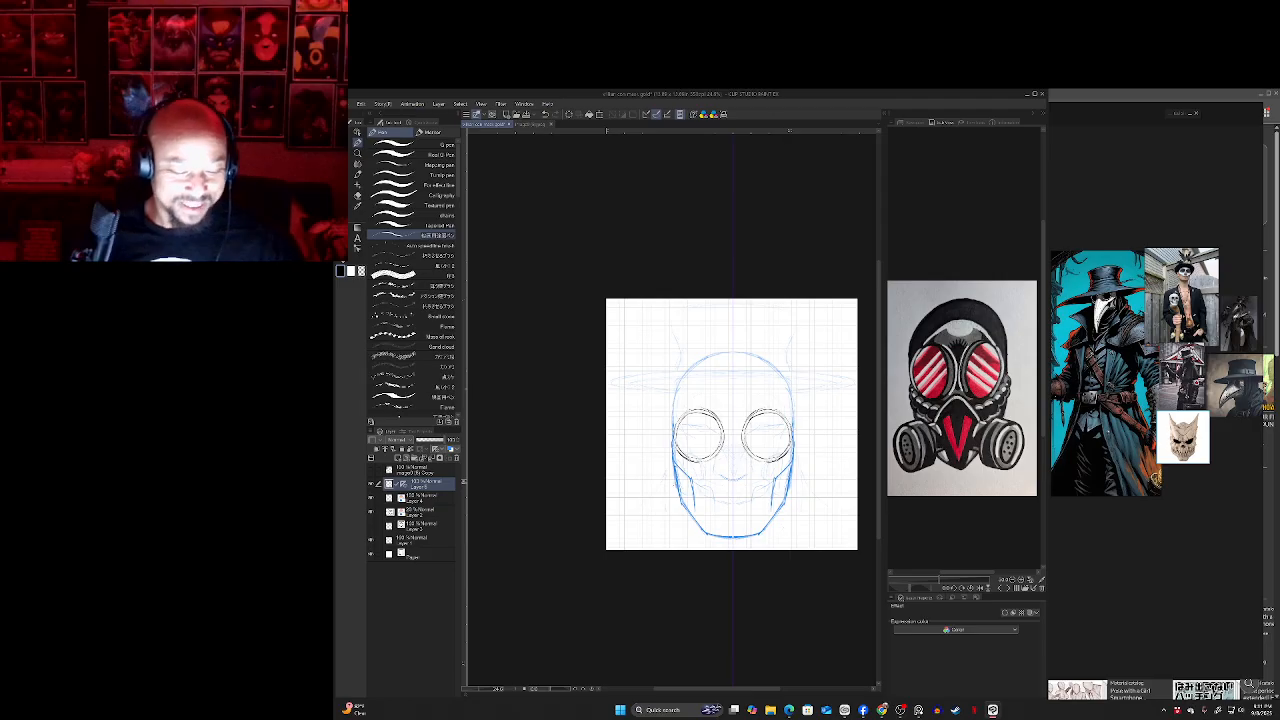
key("e")
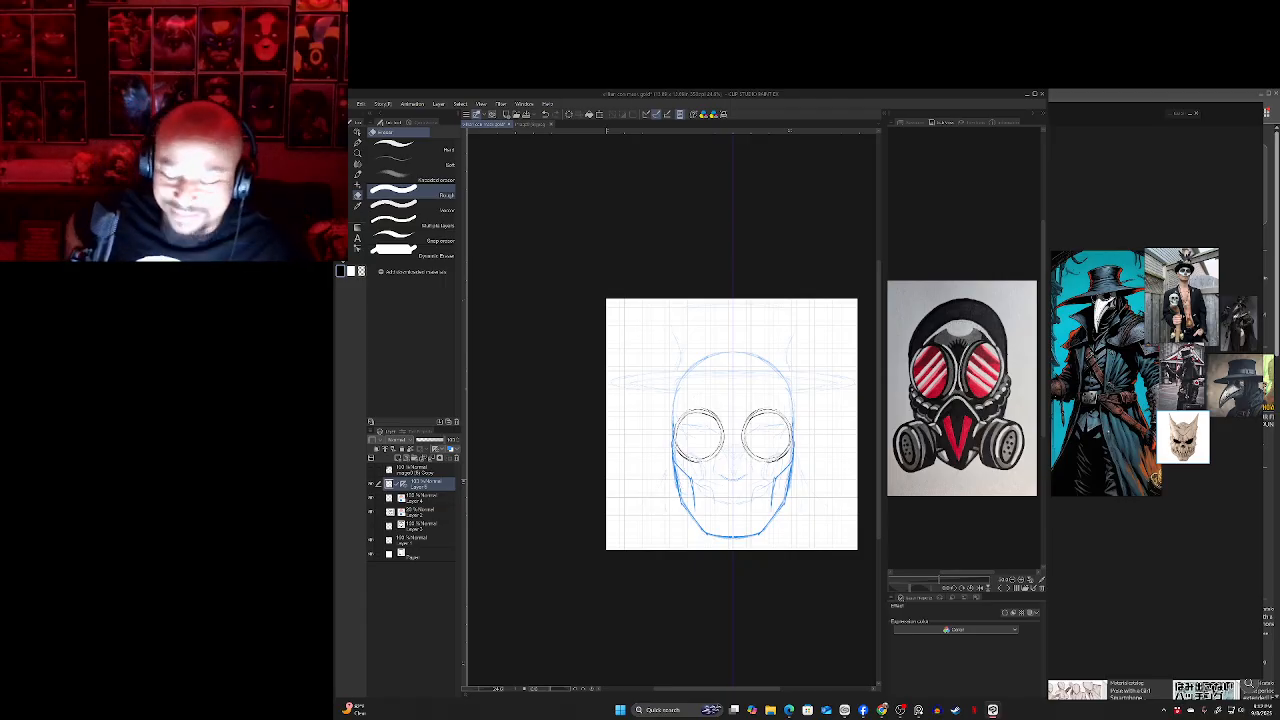
- Draw larger mirrored filter housings freehand with the pen, curving outward from the cheeks and back in to the lower jaw
left_click_drag(732, 424, 734, 416)
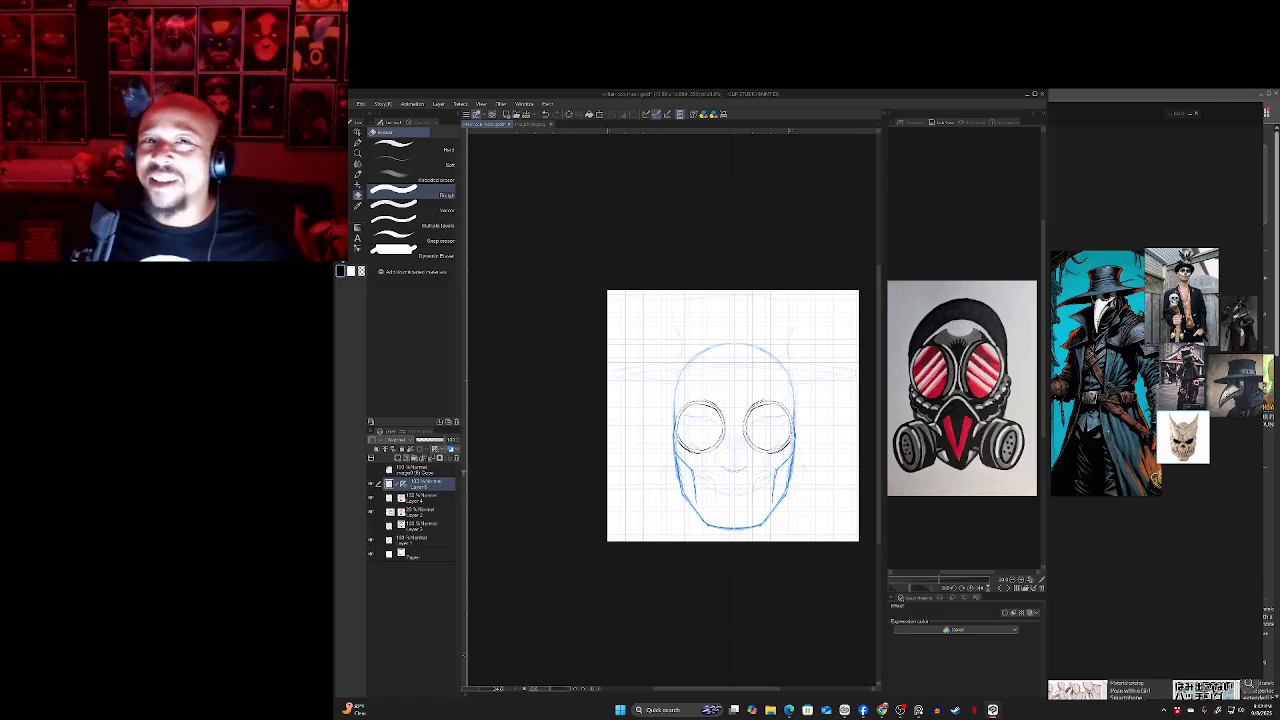
left_click_drag(805, 470, 798, 471)
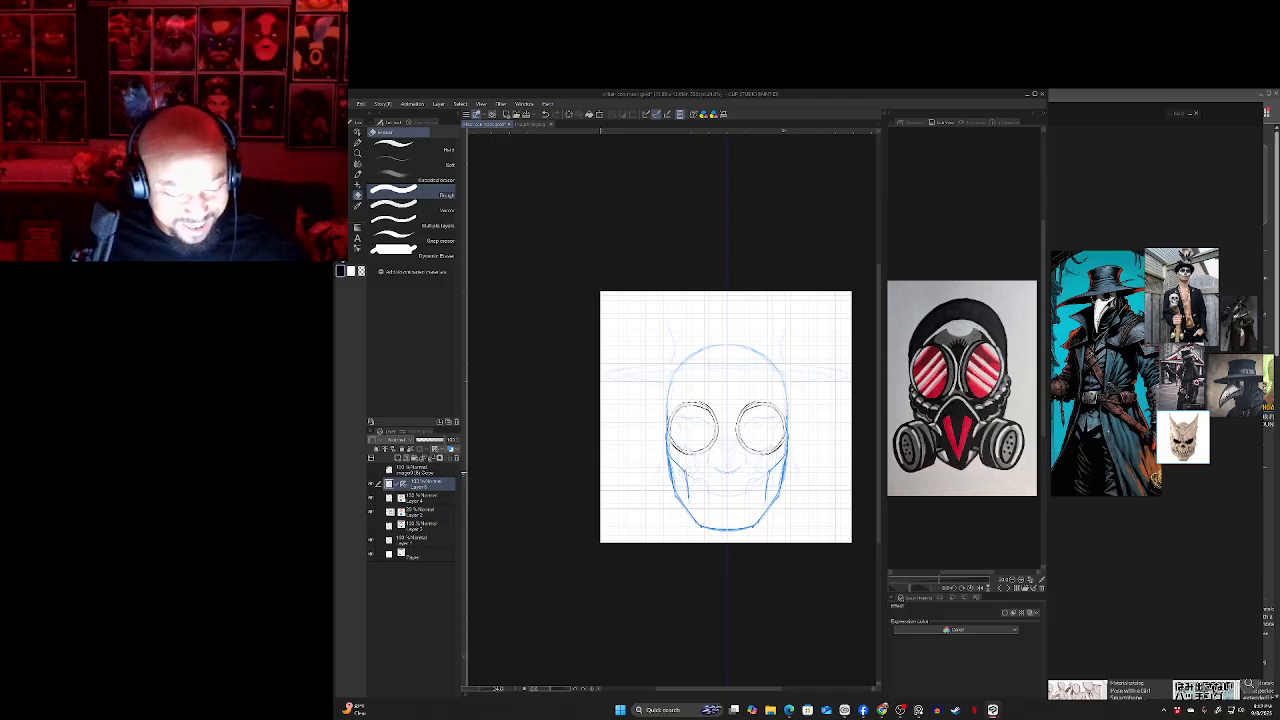
key("p")
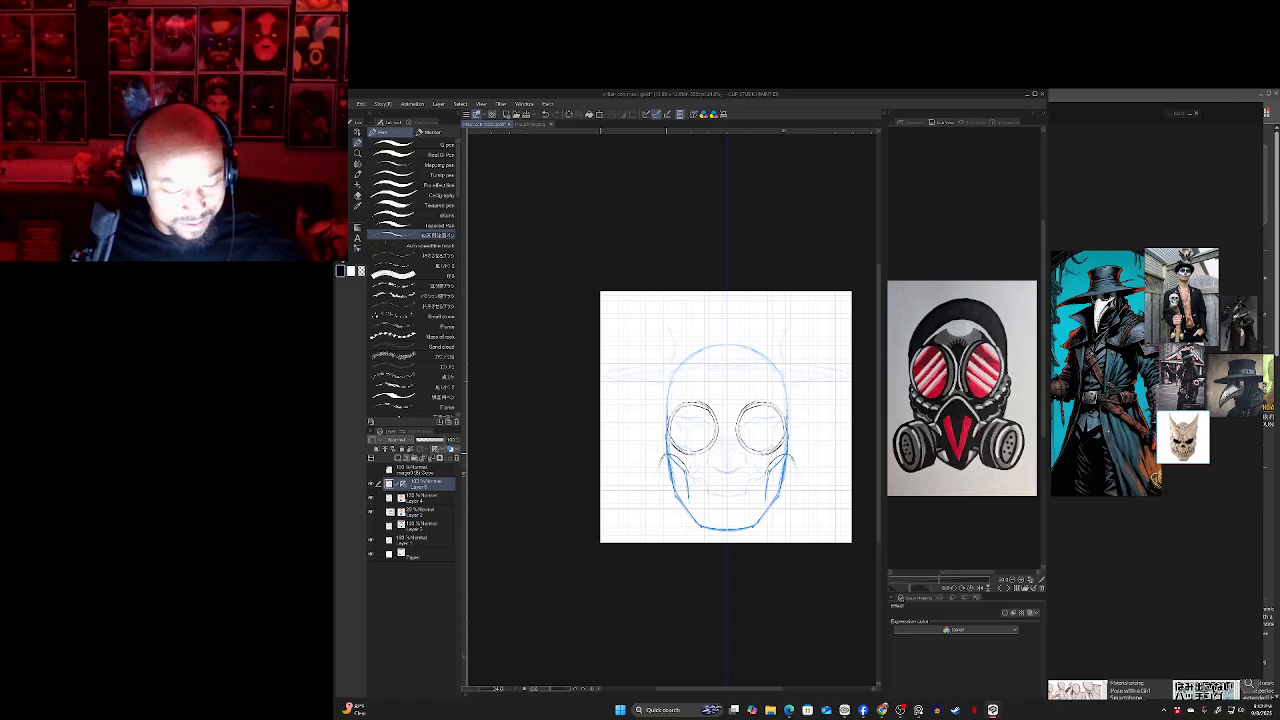
key("ctrl+z")
left_click_drag(670, 455, 649, 461)
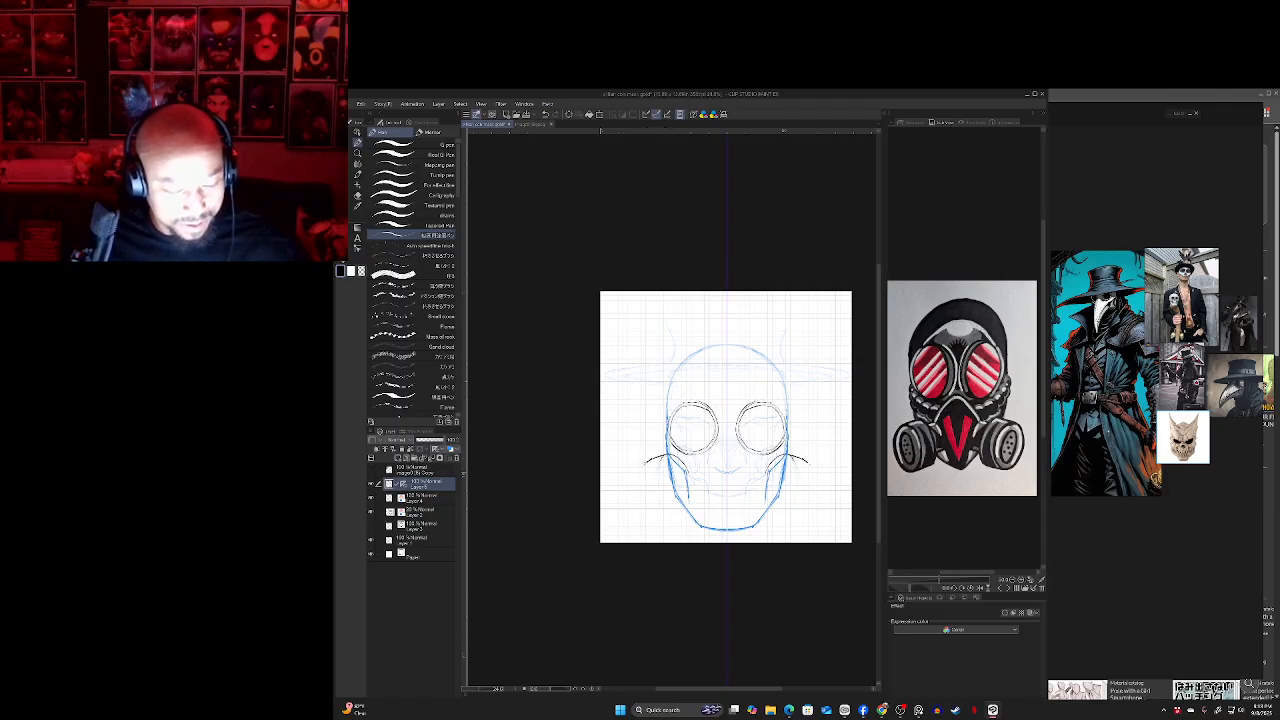
mouse_move(646, 462)
left_mouse_down()
mouse_move(642, 510)
mouse_move(684, 515)
left_mouse_up()
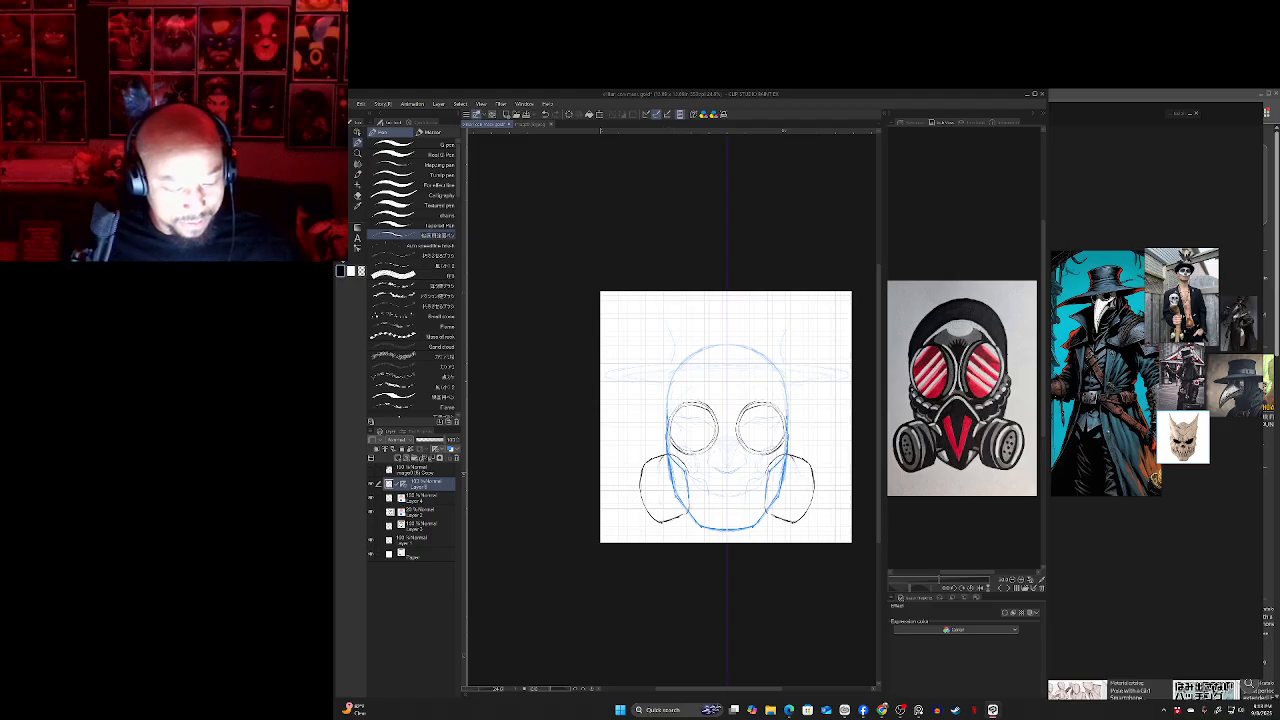
- Add mirrored oval inner rims, dotted perforations and curved rear edges to the side filters
left_click_drag(692, 470, 689, 492)
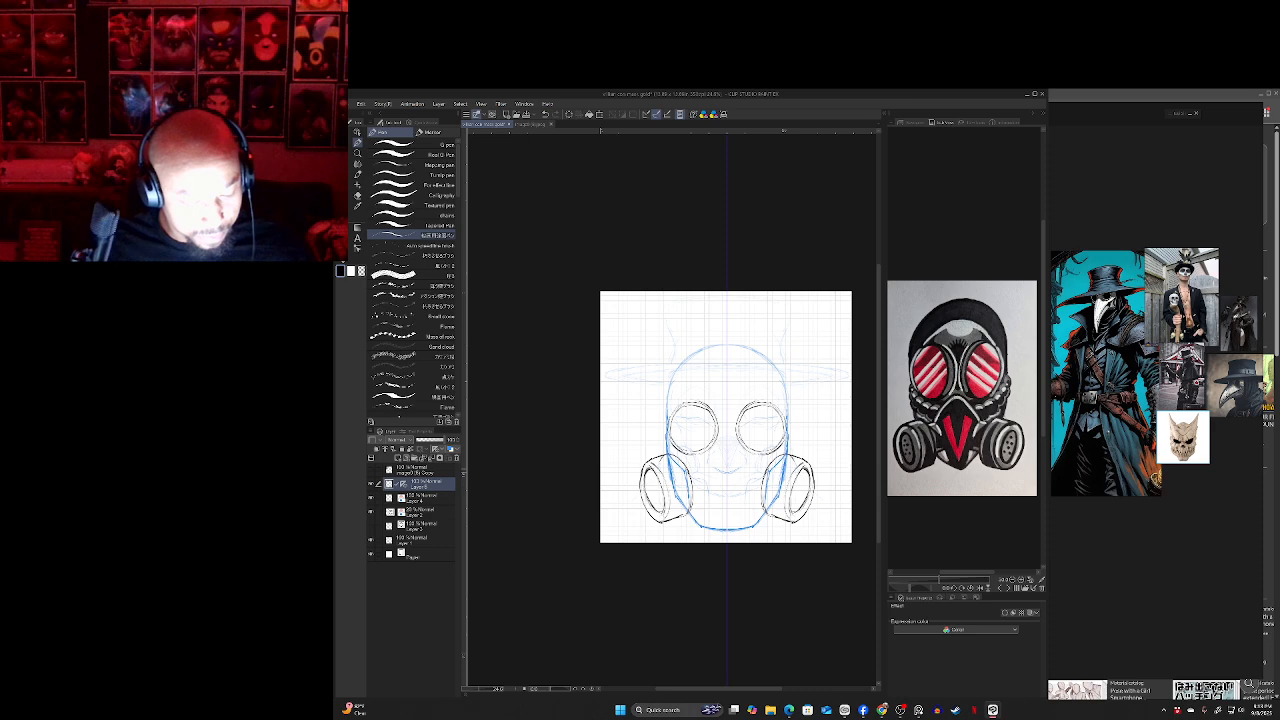
mouse_move(659, 473)
left_mouse_down()
mouse_move(661, 509)
mouse_move(658, 495)
left_mouse_up()
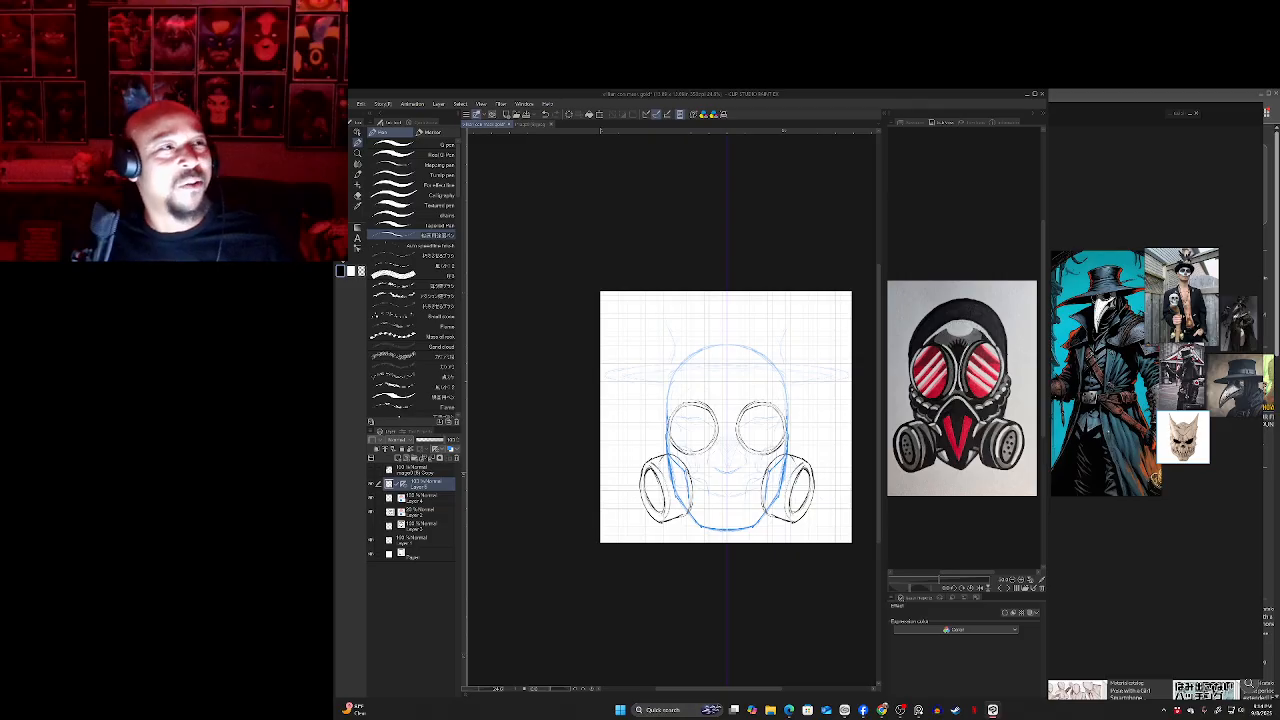
left_click_drag(727, 417, 719, 422)
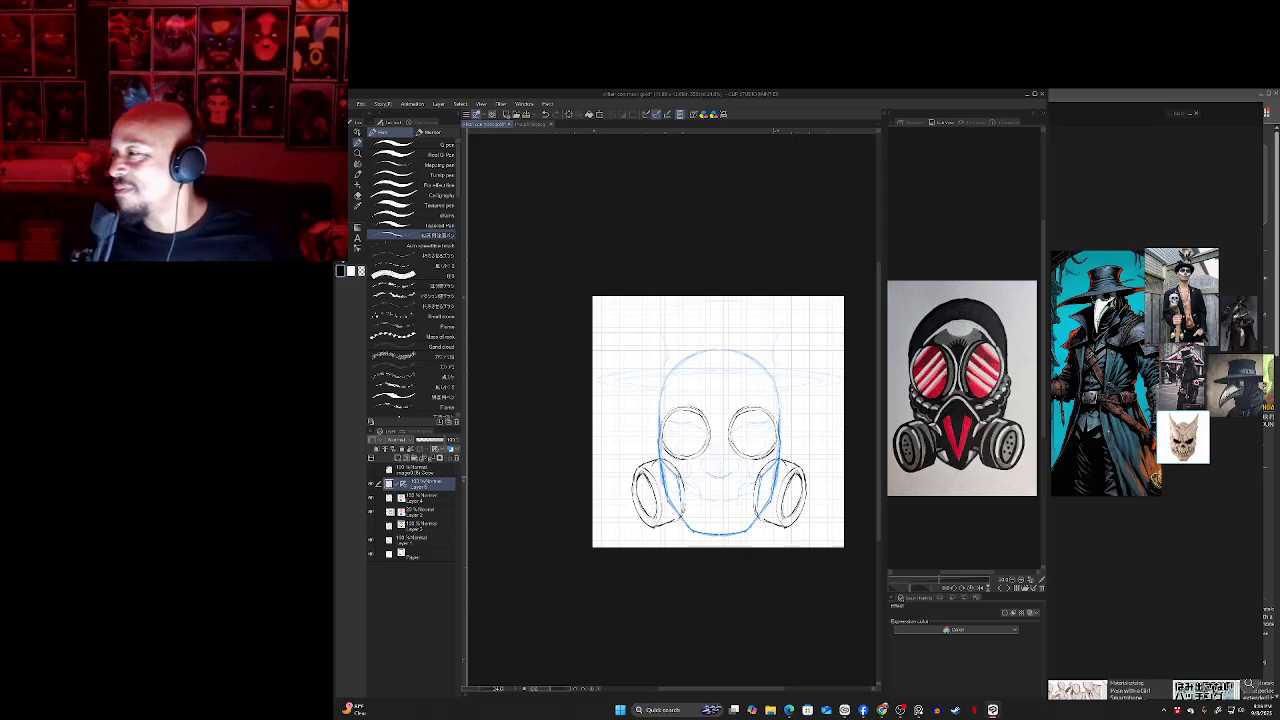
left_click_drag(718, 421, 735, 446)
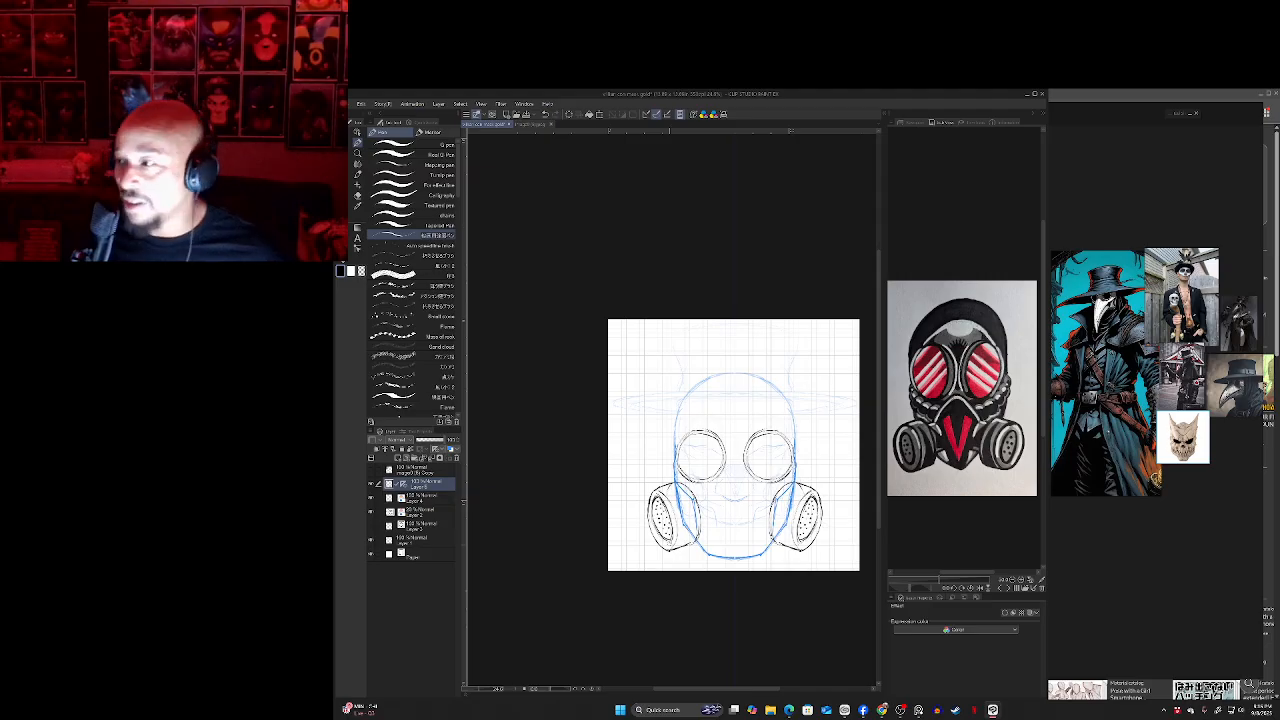
mouse_move(734, 445)
left_mouse_down()
mouse_move(728, 483)
mouse_move(737, 420)
left_mouse_up()
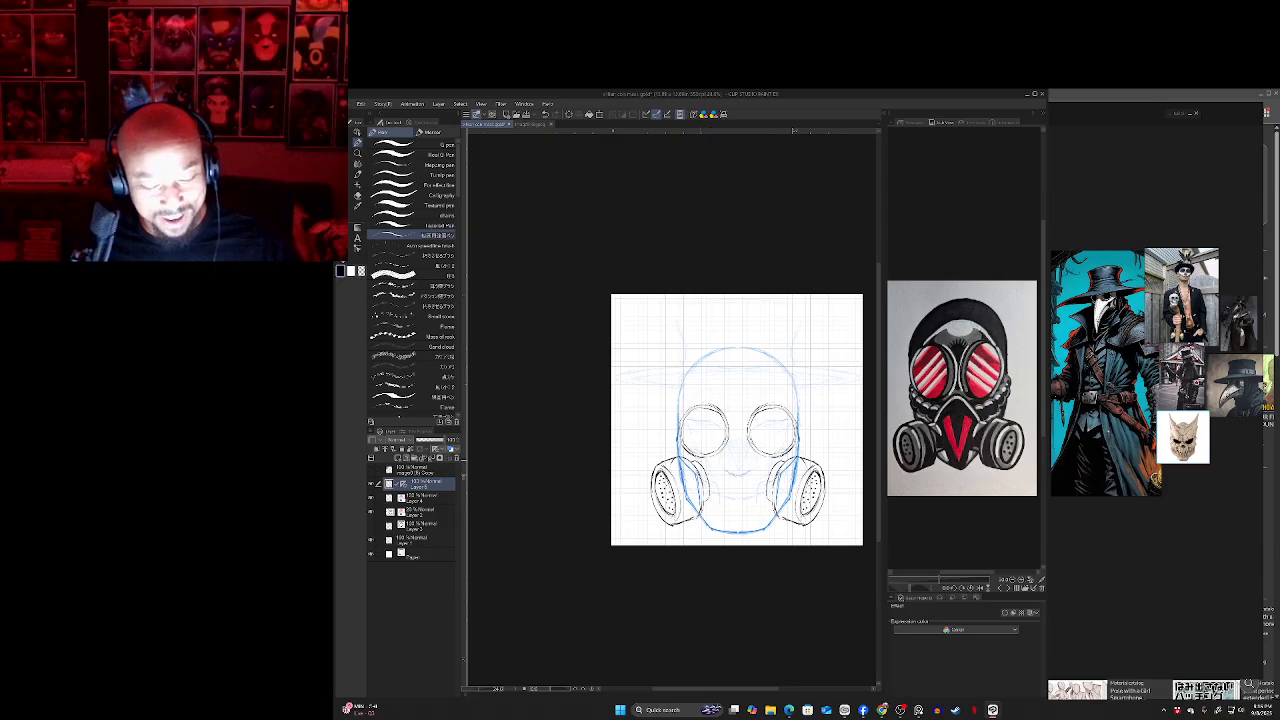
- Lasso both side filters, move them slightly down with a transform, and deselect them
key("m")
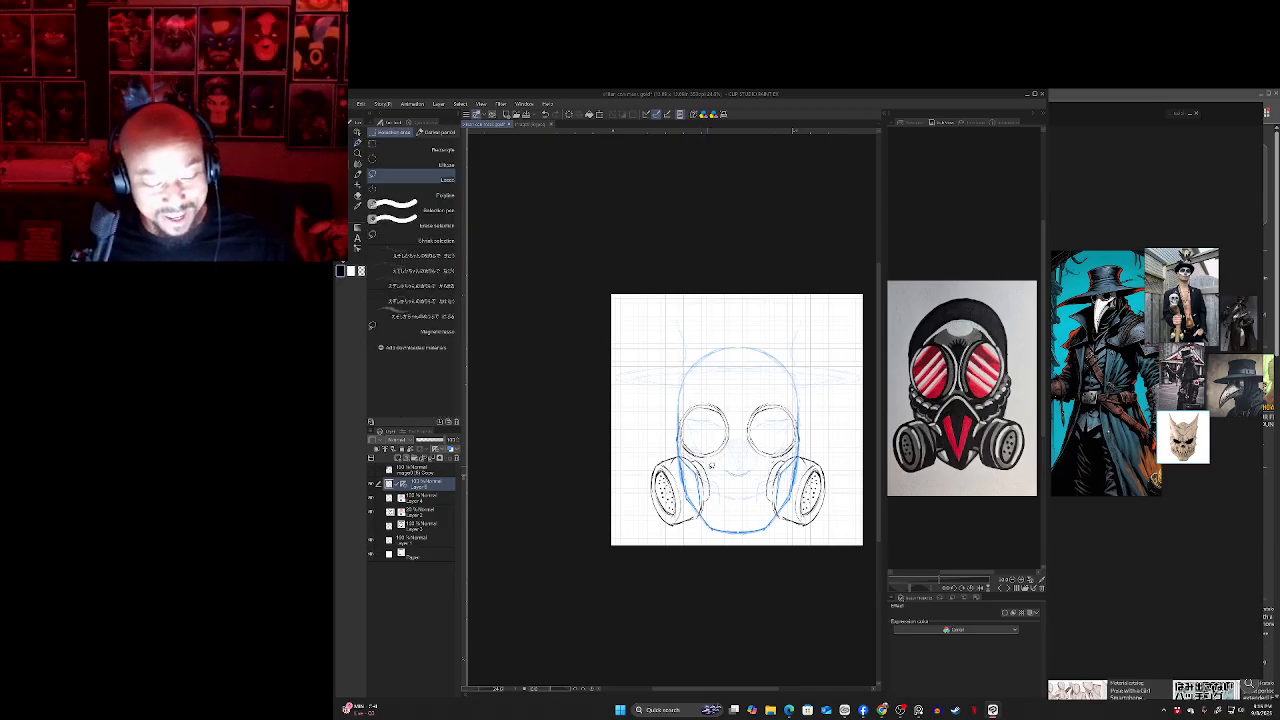
mouse_move(710, 466)
left_mouse_down()
mouse_move(700, 524)
mouse_move(648, 464)
mouse_move(708, 466)
left_mouse_up()
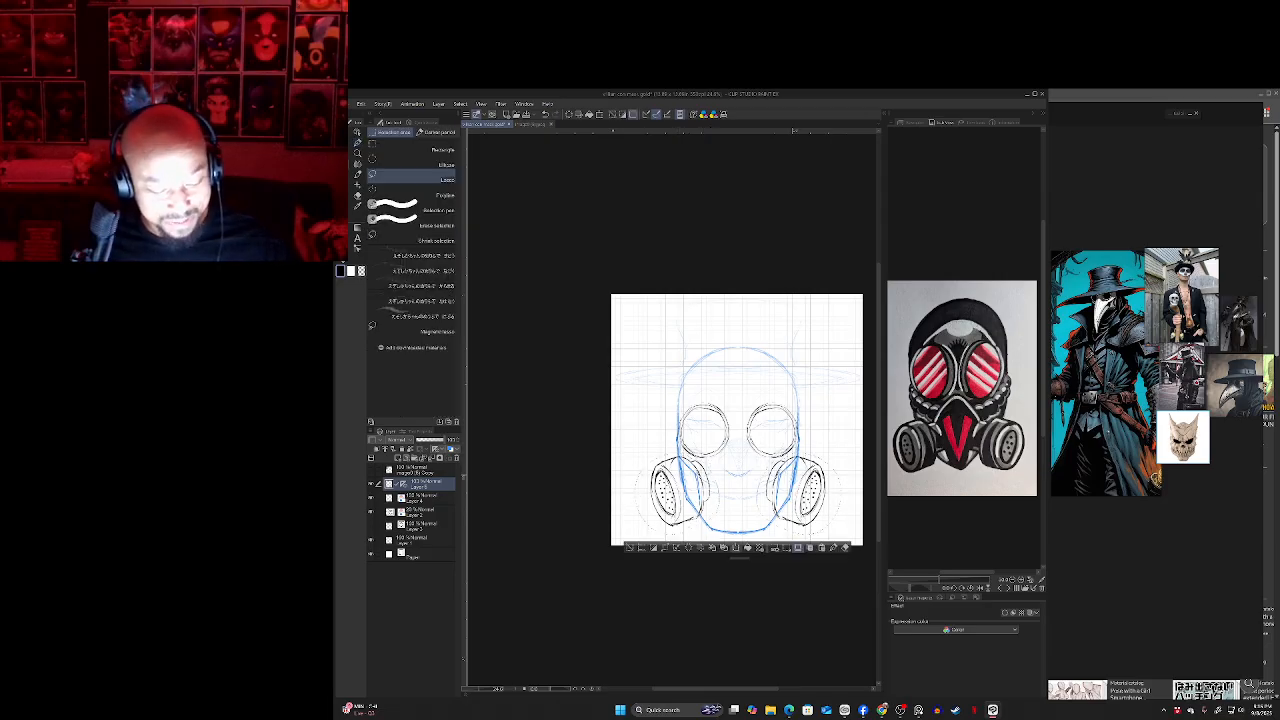
key("ctrl+t")
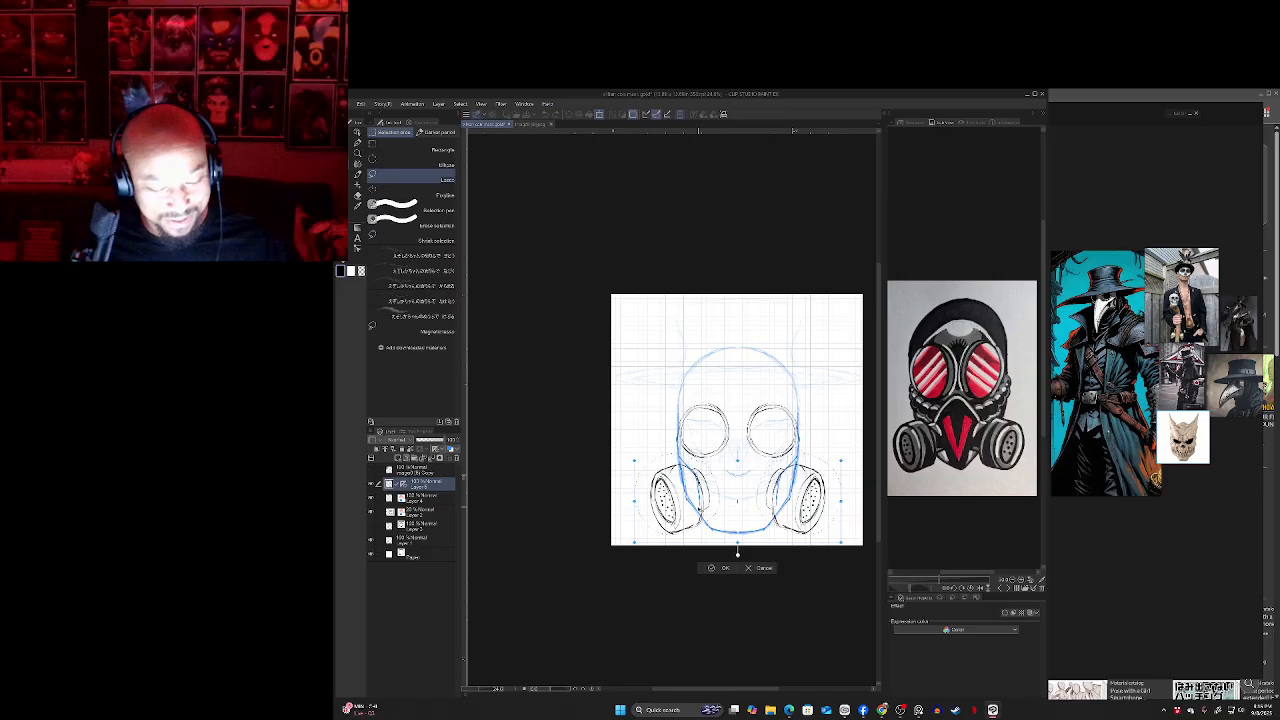
left_click_drag(698, 506, 699, 508)
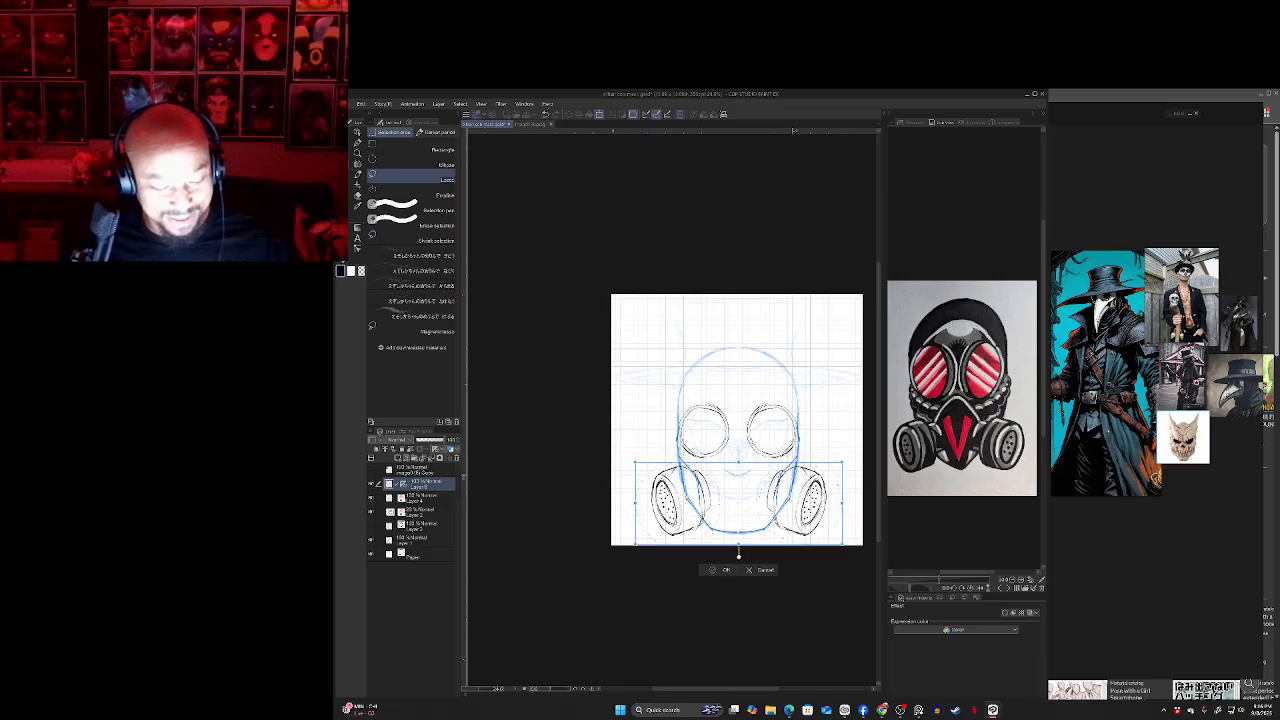
key("Return")
key("ctrl+d")
- Draw mirrored pen lines rising from the side filters to a peak between the lenses as the mouthpiece's upper edge
key("p")
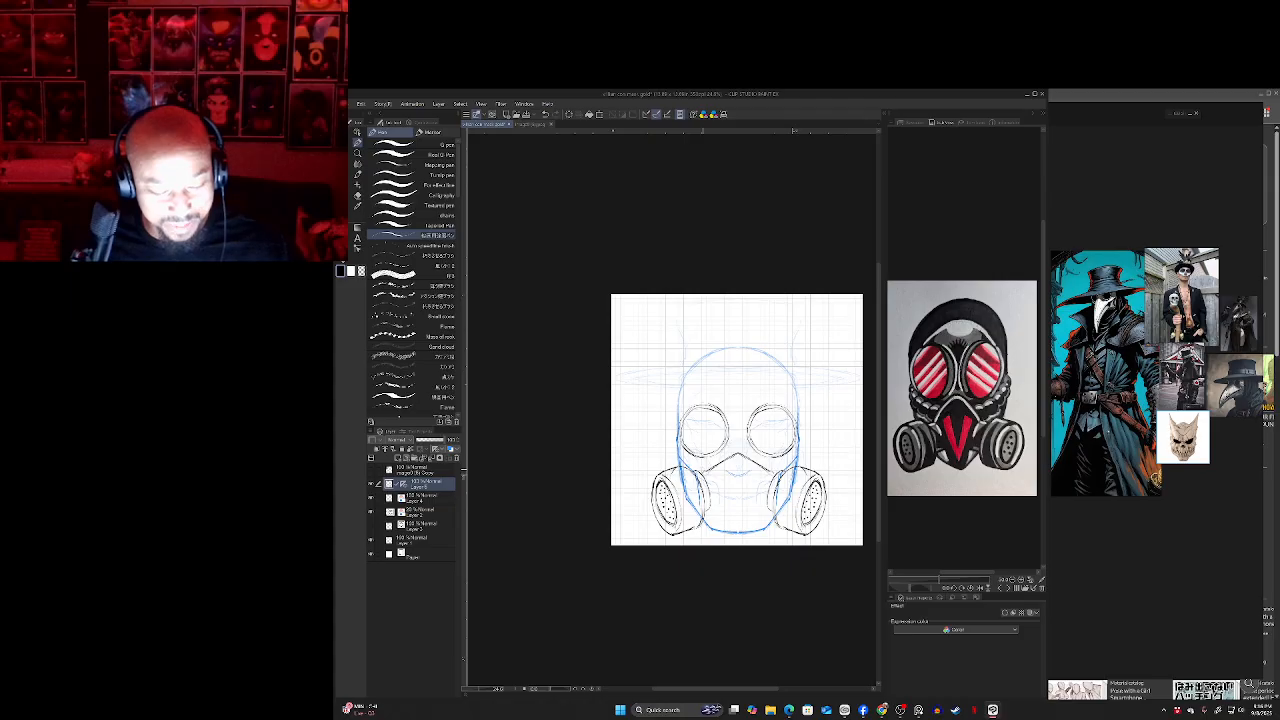
key("m")
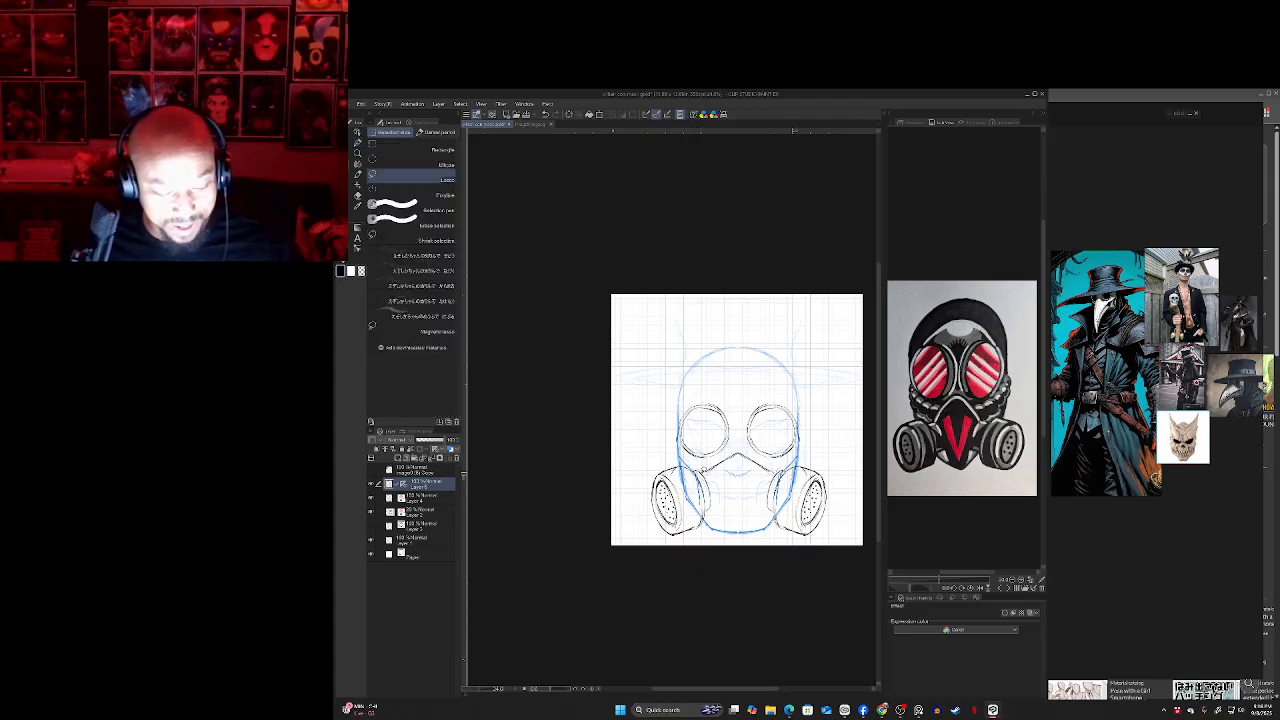
key("p")
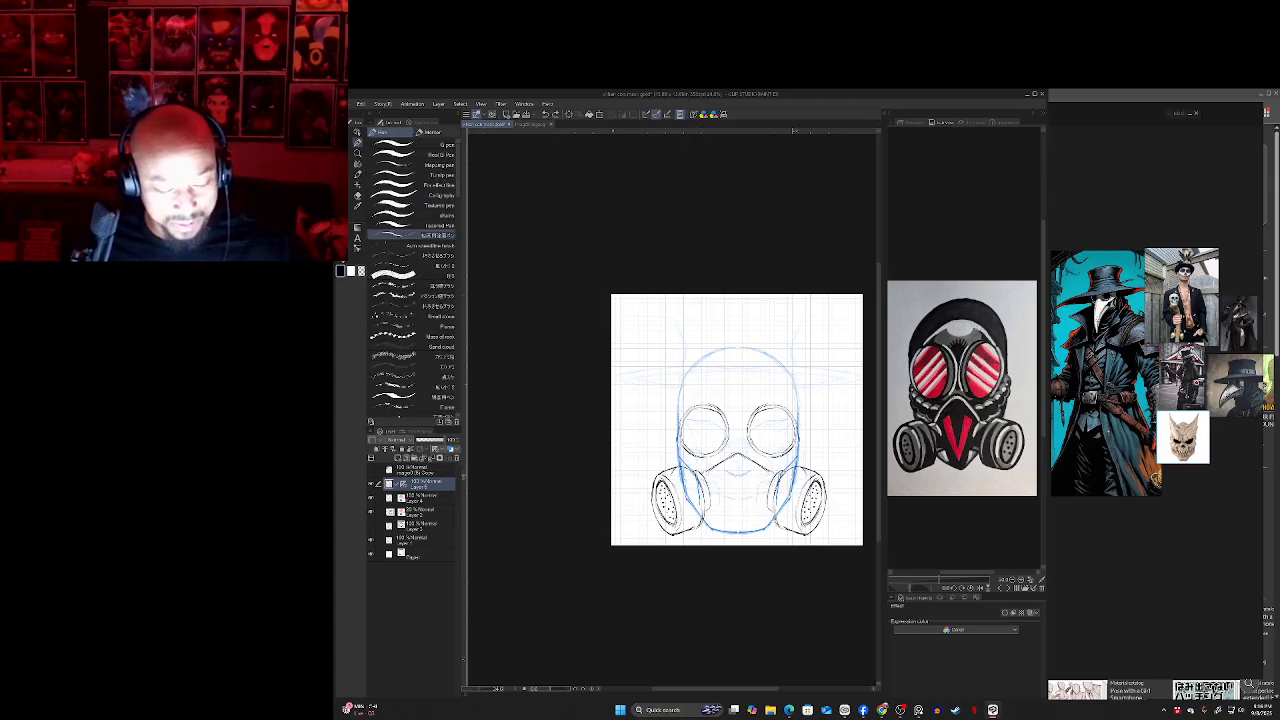
- Erase the mouthpiece's peaked upper edge, then draw a mirrored chin line and try a rounded arch between the side filters
key("e")
mouse_move(738, 455)
left_mouse_down()
mouse_move(705, 471)
mouse_move(767, 469)
left_mouse_up()
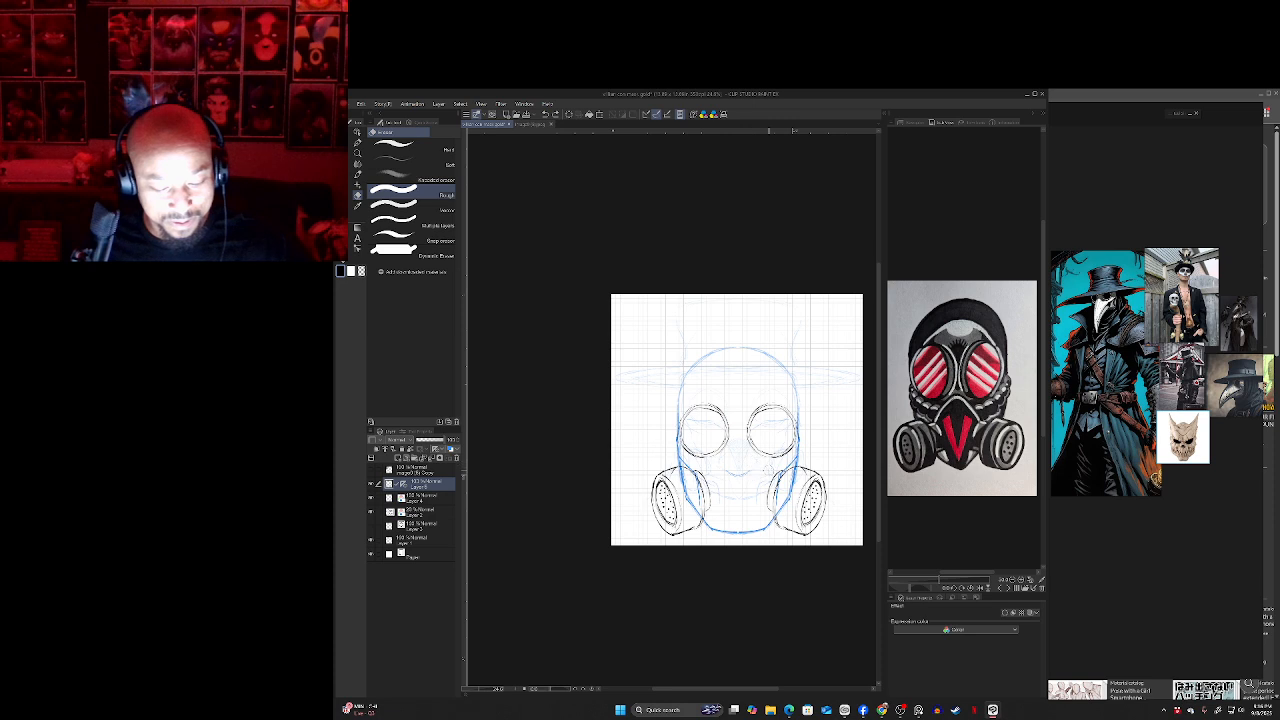
key("p")
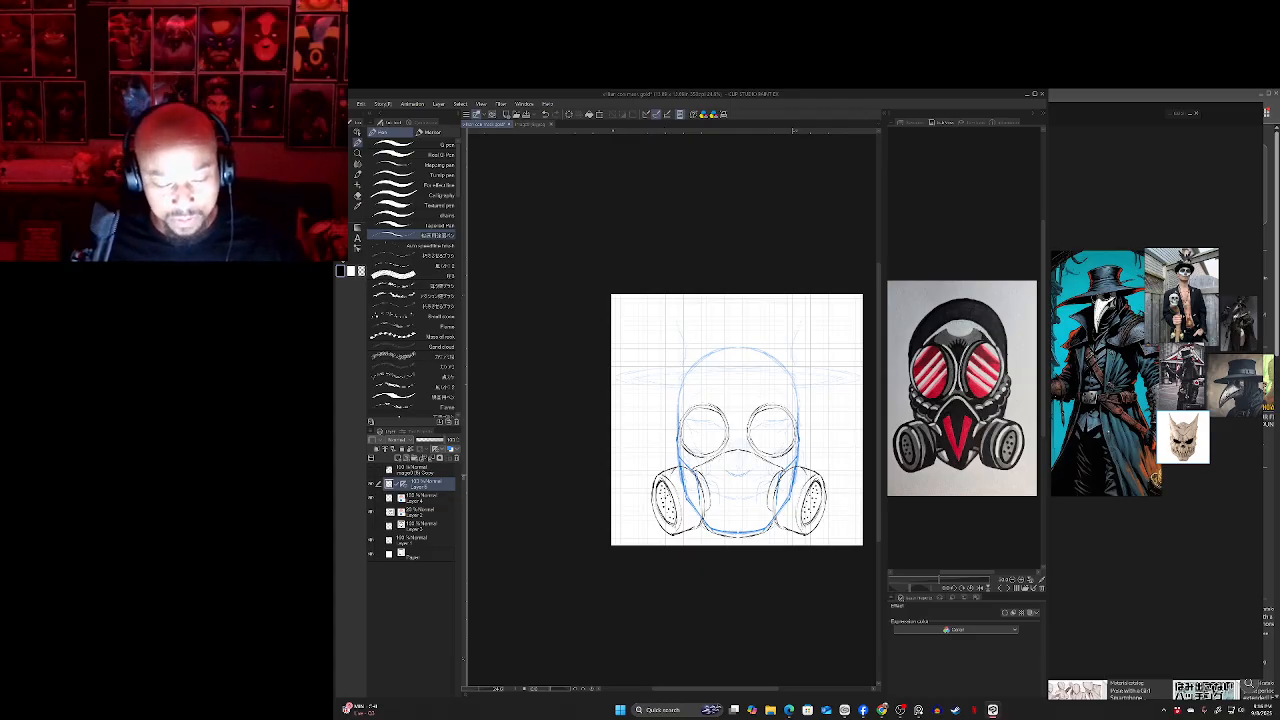
key("e")
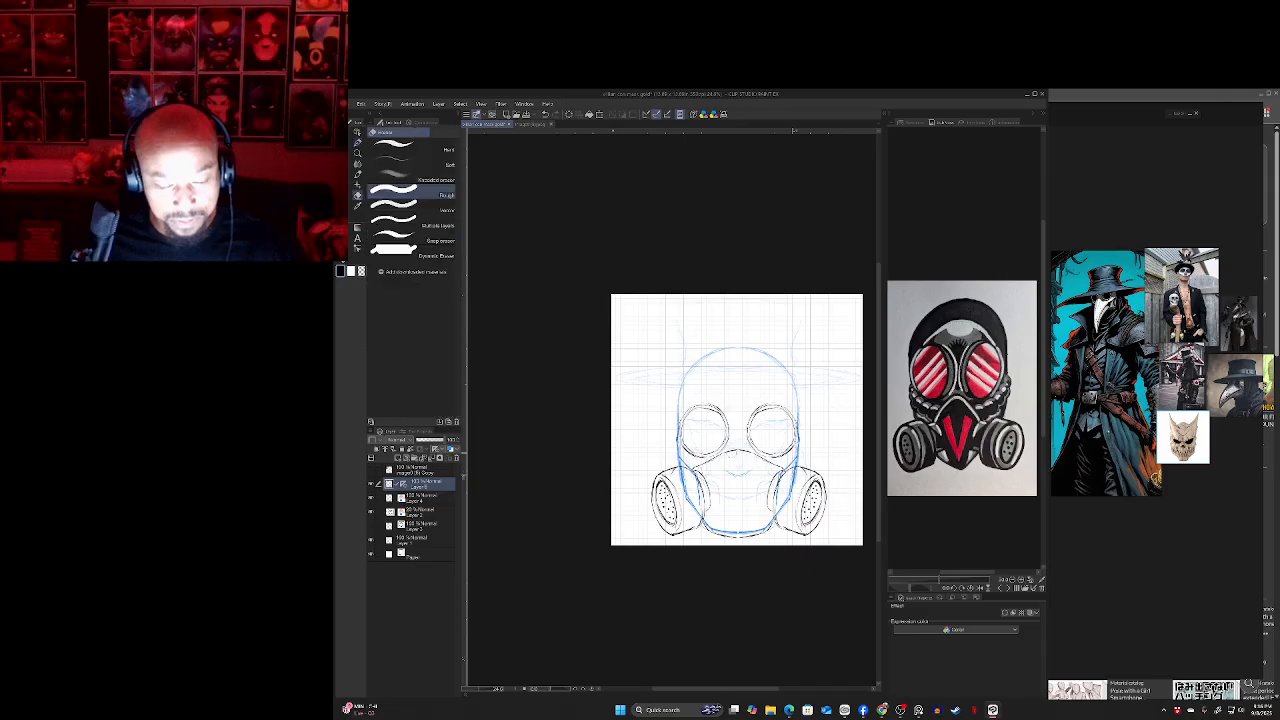
key("ctrl+z")
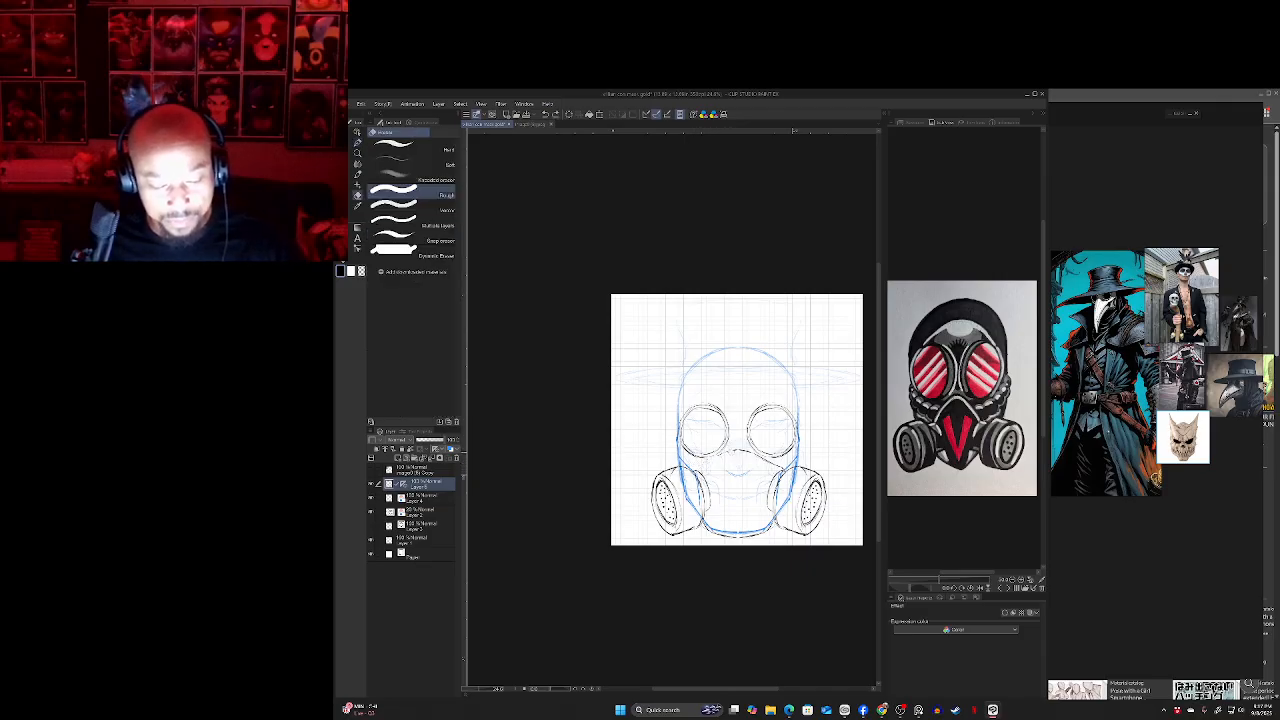
- Clear the leftover arch strokes and draw the mouthpiece as mirrored V-shaped beak lines tapering down toward the chin
key("p")
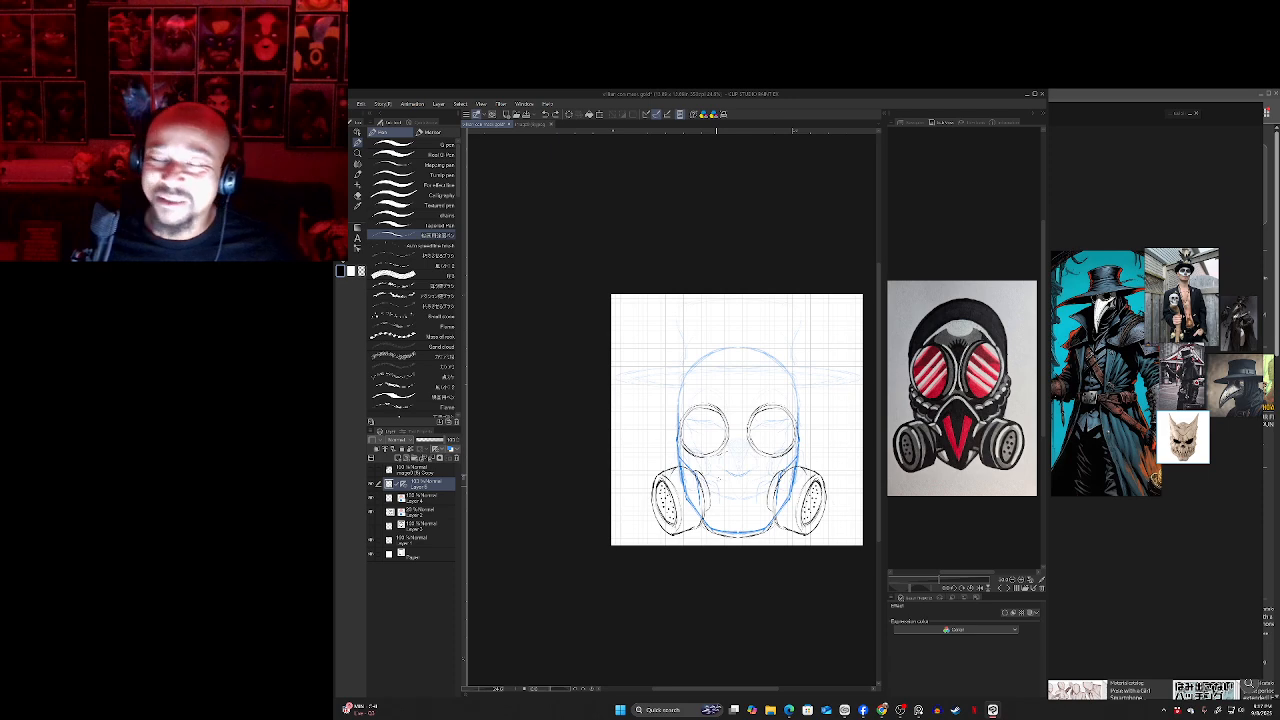
left_click_drag(719, 479, 716, 467)
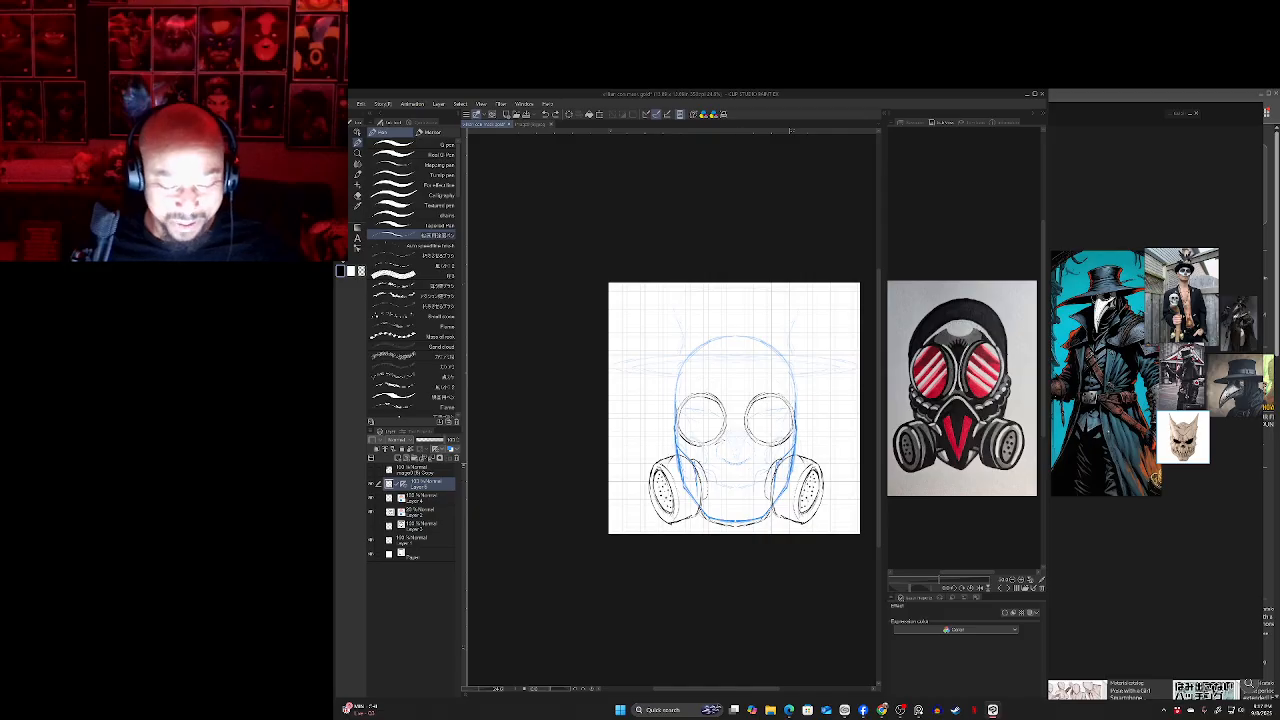
key("e")
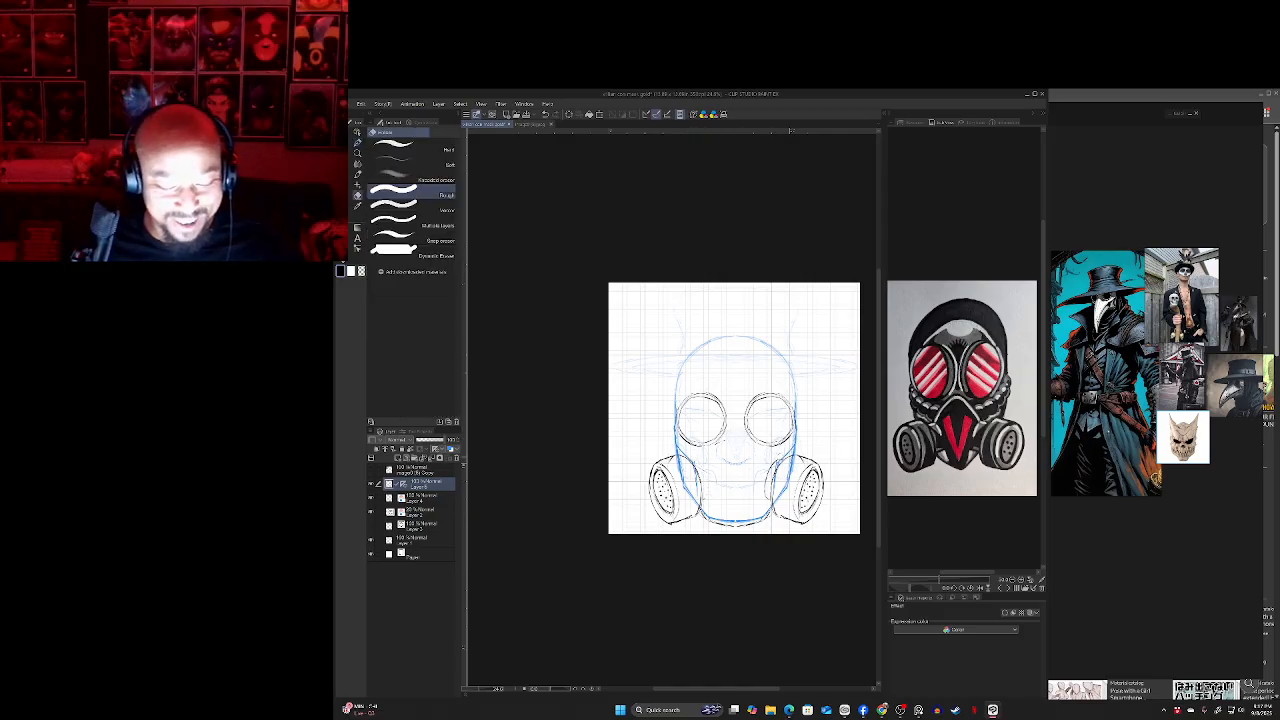
key("p")
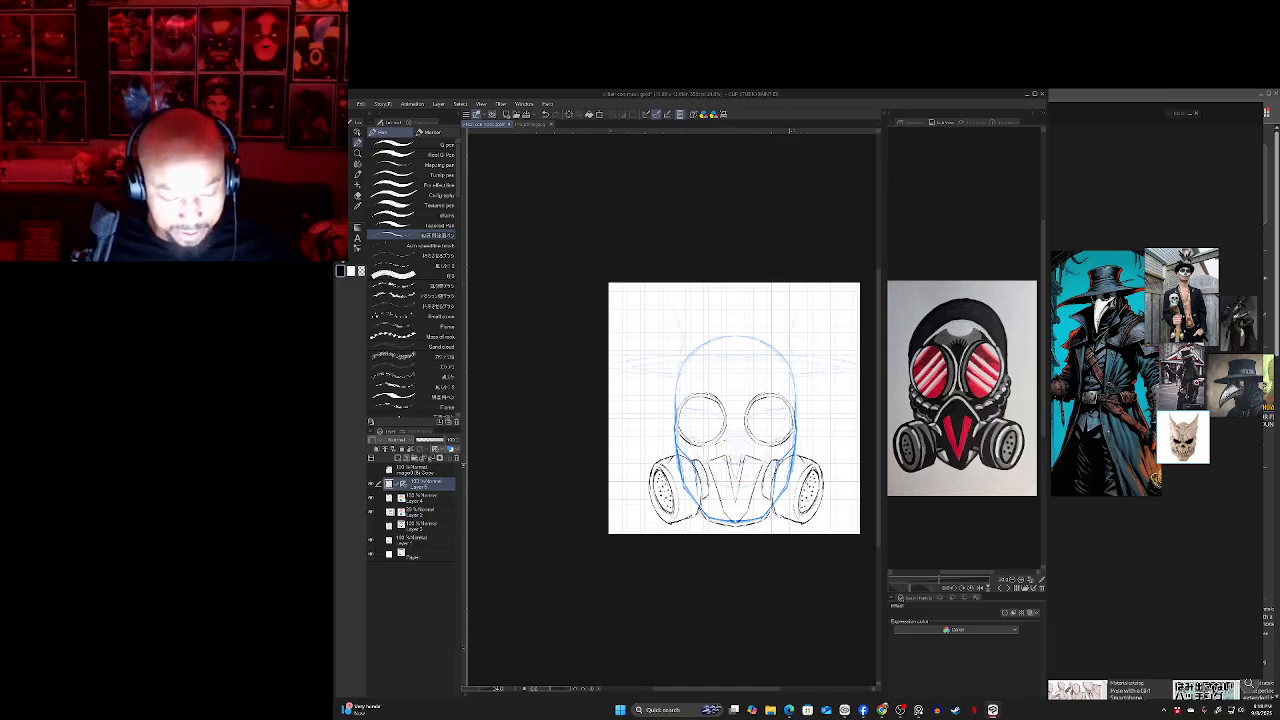
- Complete the mouthpiece panels and draw the mask's mirrored outer edge around the lenses and across the forehead
left_click_drag(727, 451, 733, 467)
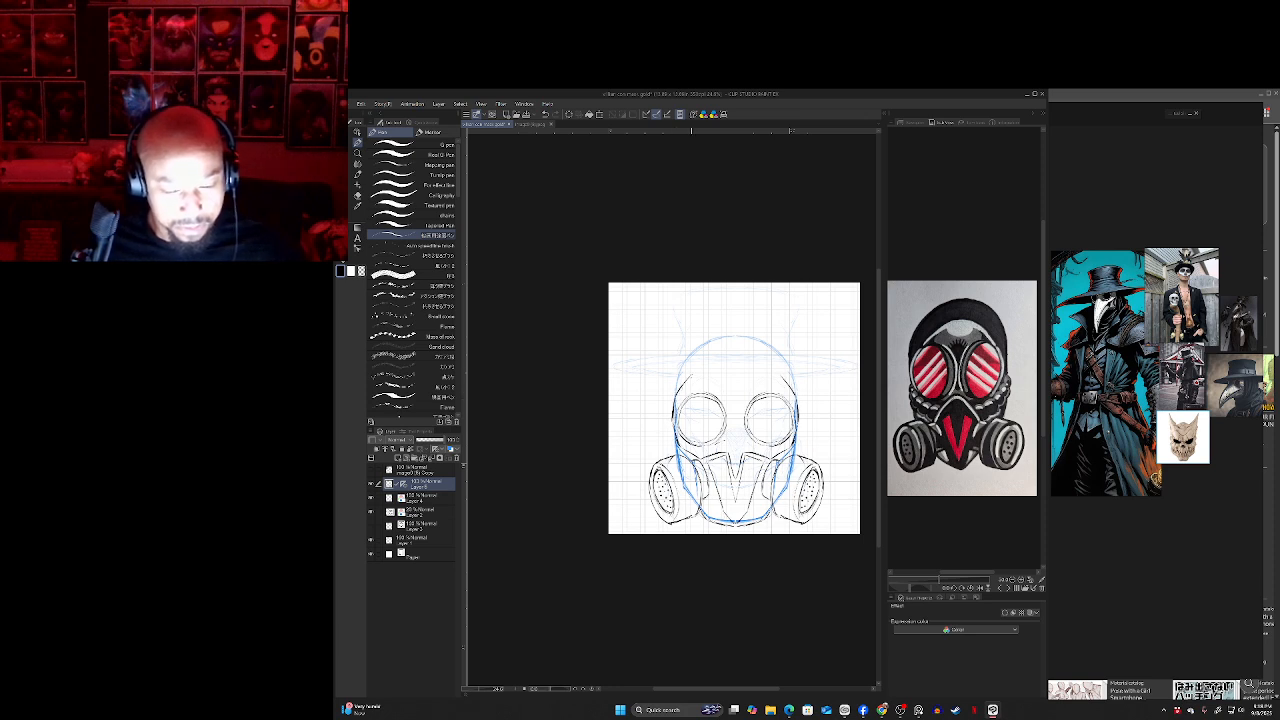
left_click_drag(692, 372, 721, 366)
left_click_drag(751, 367, 777, 371)
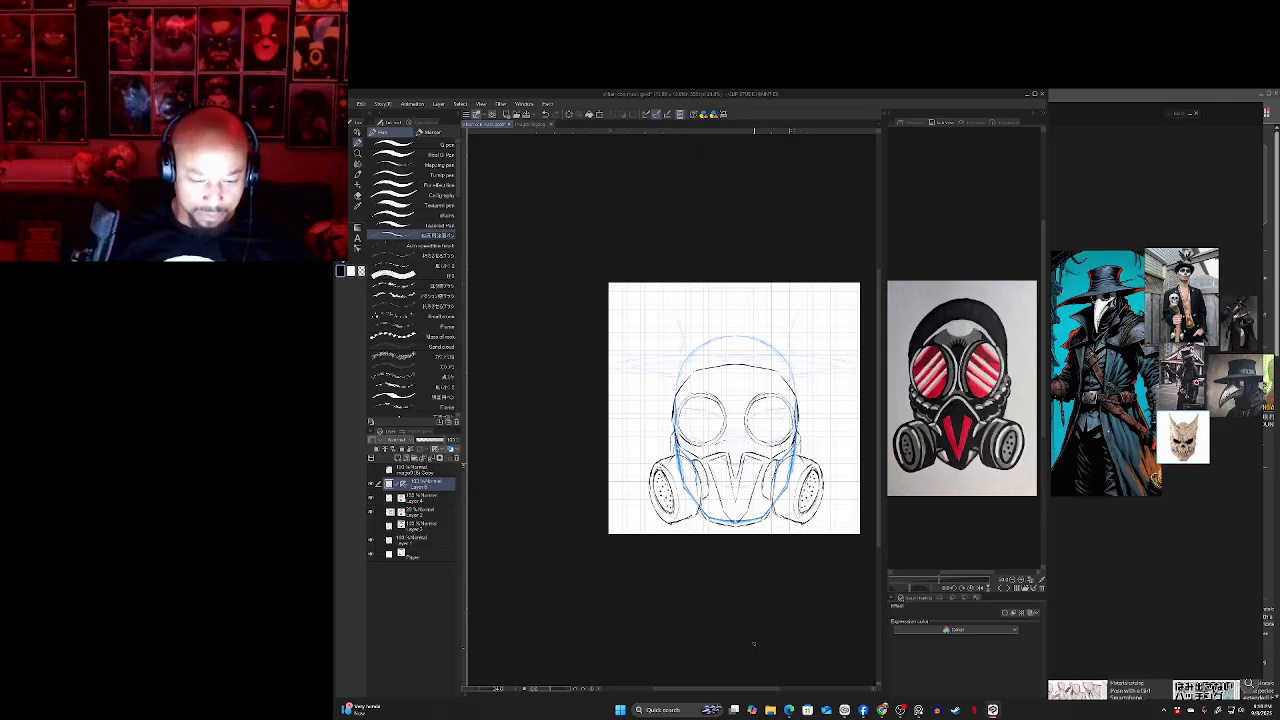
- Try erasing the left side filter and moving the symmetry ruler to the layer below for redrawing, then undo these changes
key("e")
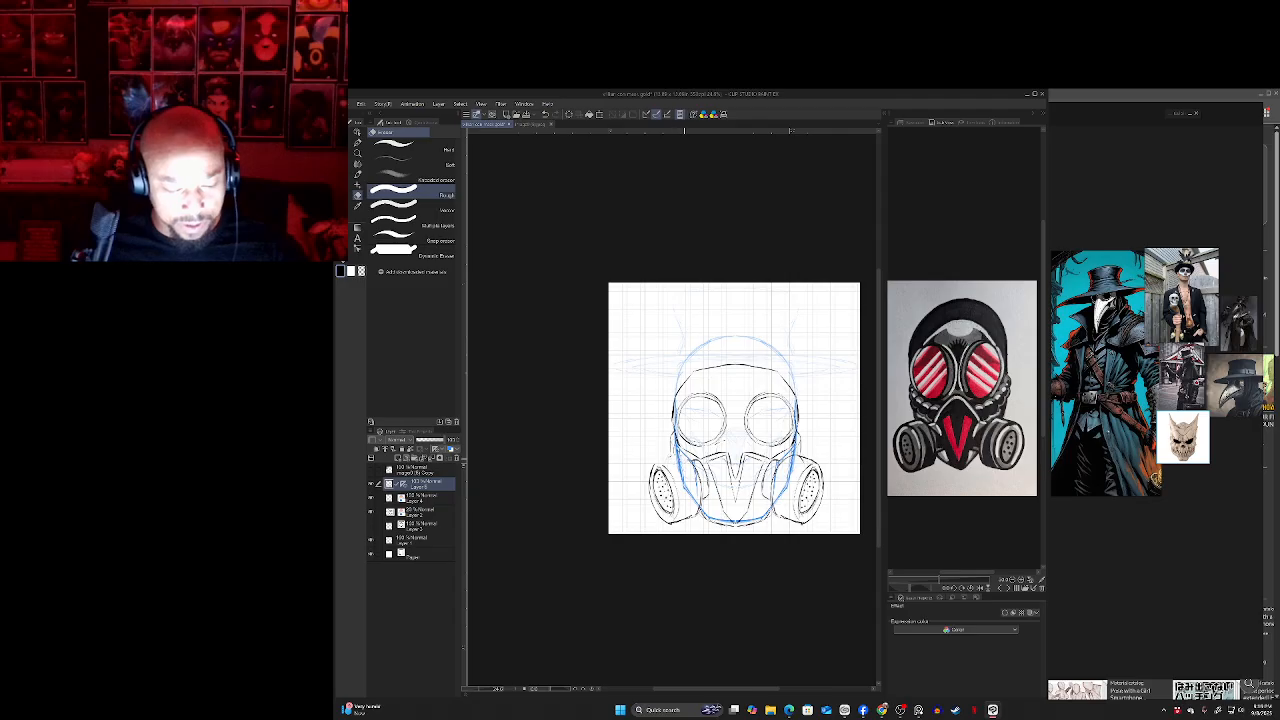
mouse_move(699, 460)
left_mouse_down()
mouse_move(706, 500)
mouse_move(673, 518)
left_mouse_up()
mouse_move(660, 467)
left_mouse_down()
mouse_move(674, 517)
mouse_move(658, 518)
left_mouse_up()
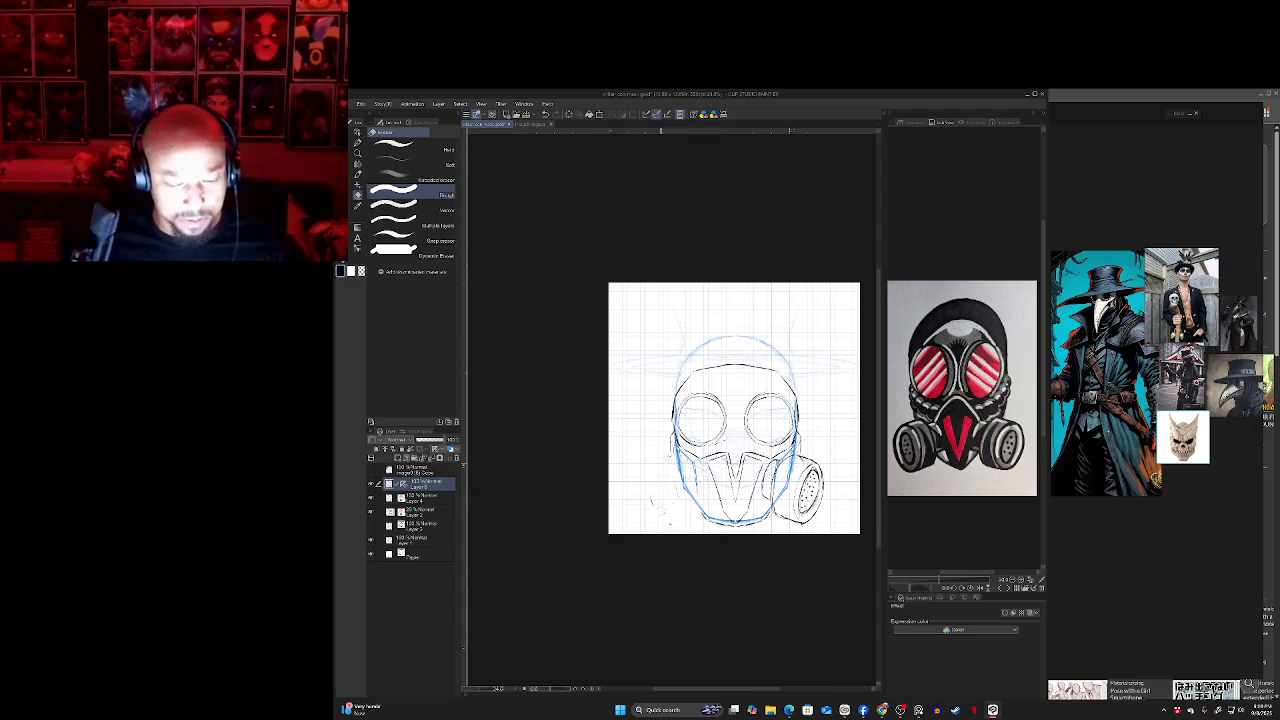
key("p")
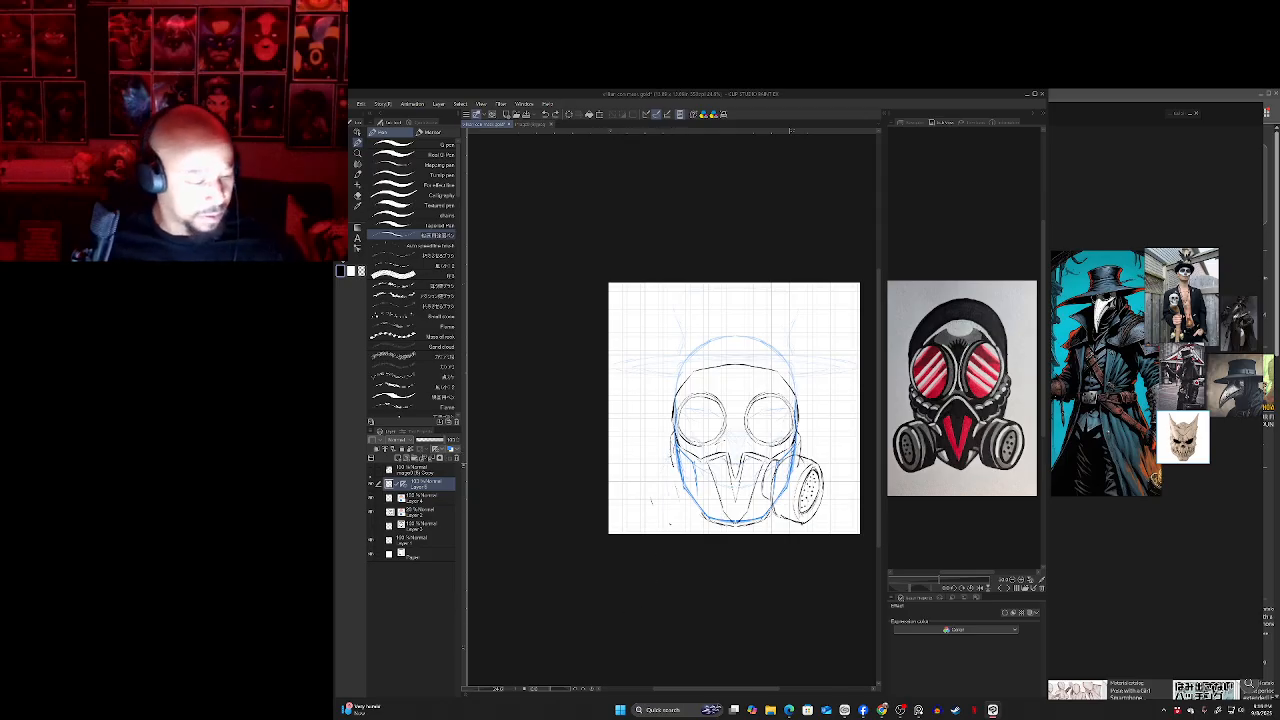
left_click_drag(404, 485, 405, 499)
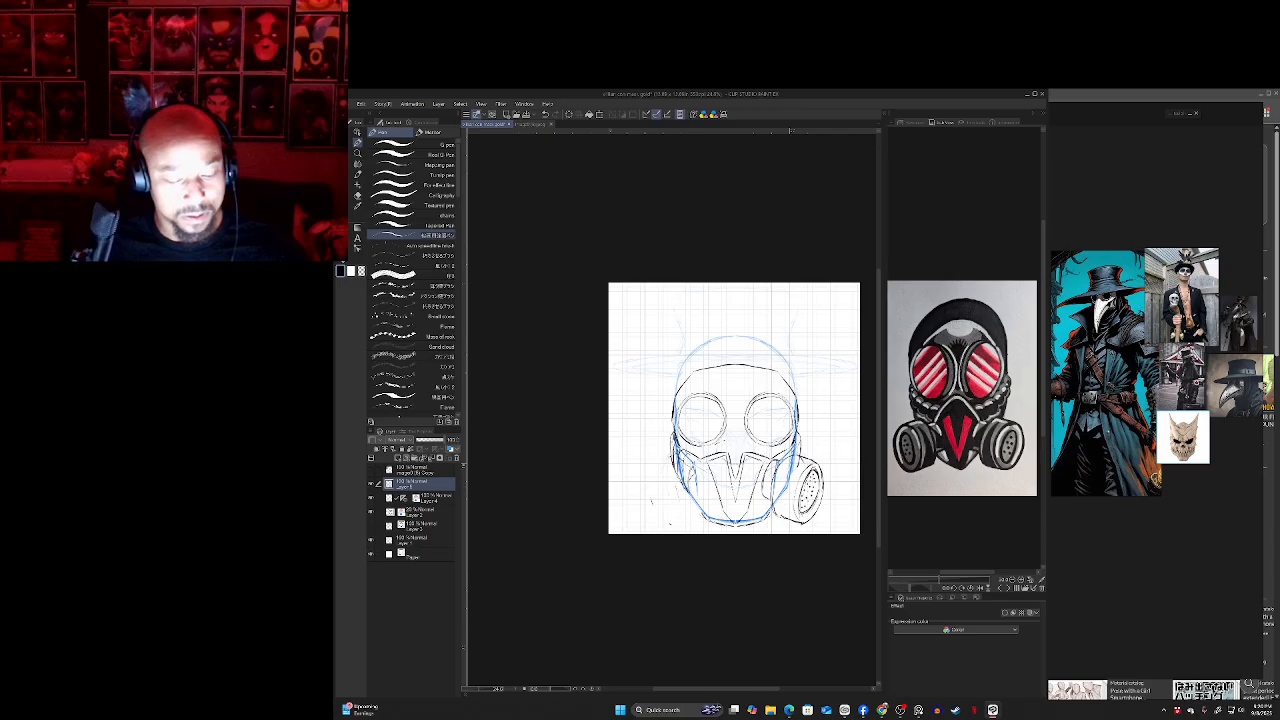
left_click_drag(670, 445, 673, 465)
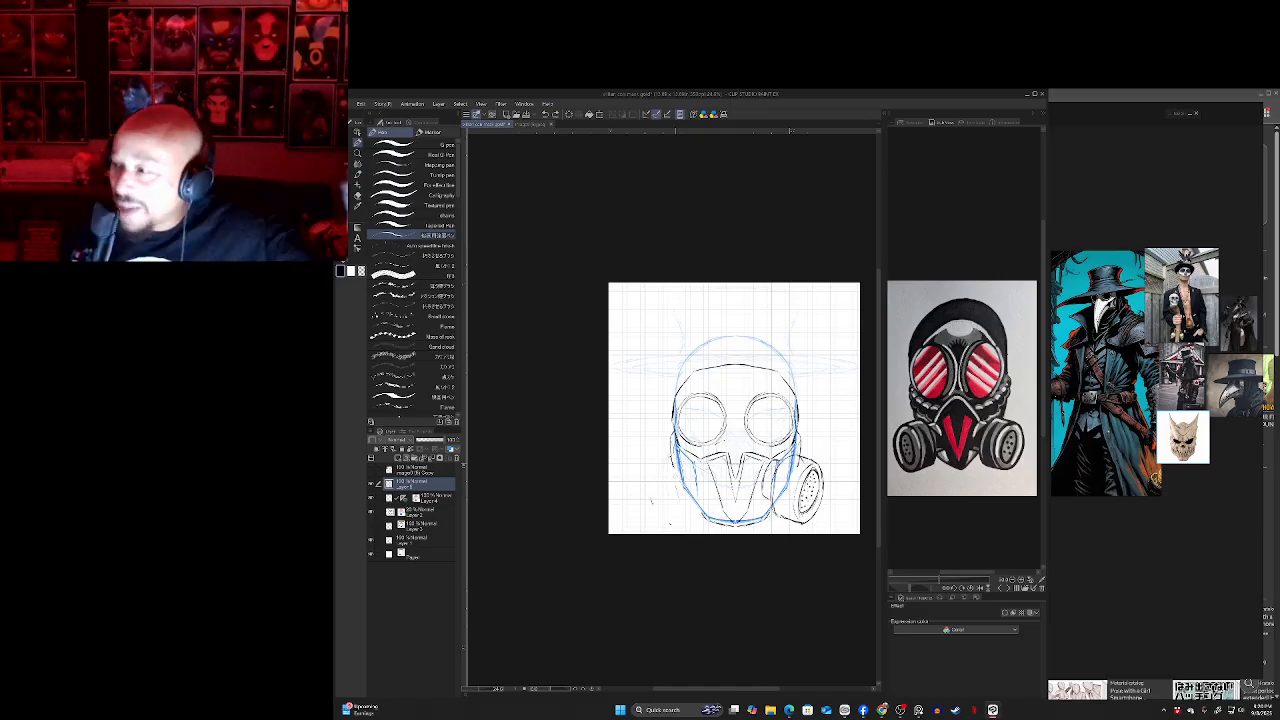
key("ctrl+z")
key("ctrl+z")
key("ctrl+z")
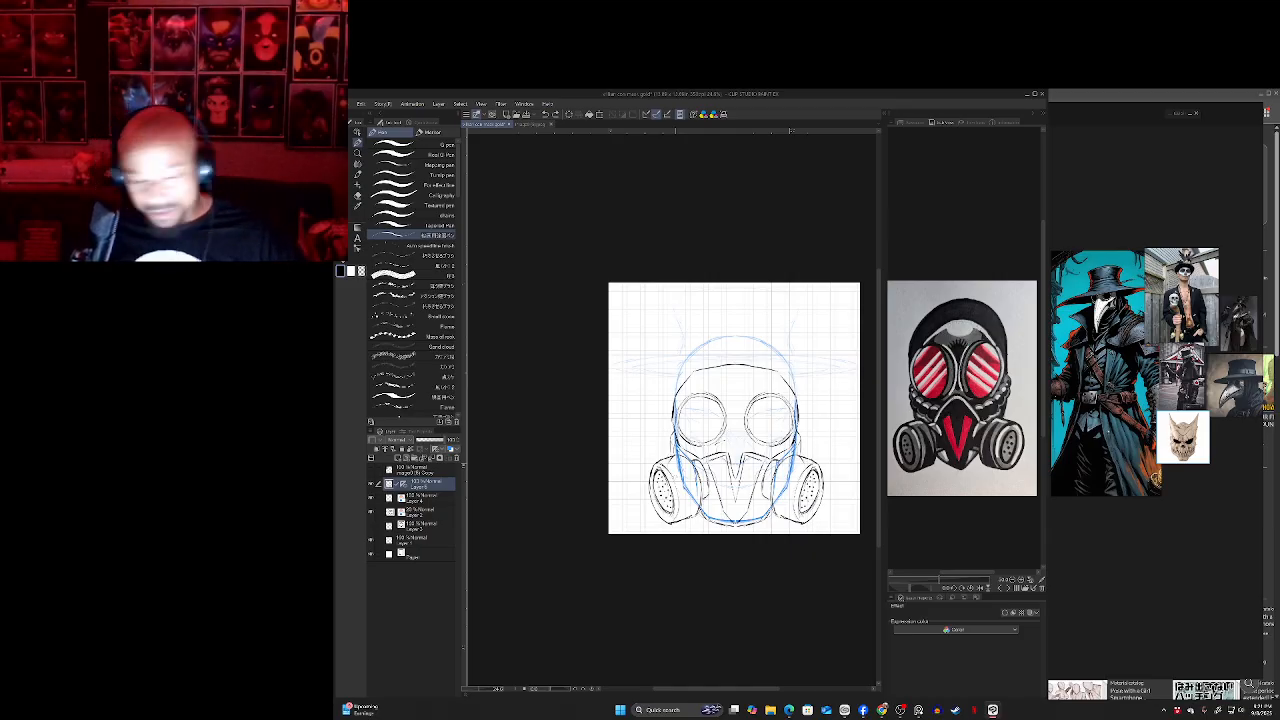
- Try erasing both side filters directly from the line art, then undo the erasures
key("e")
mouse_move(652, 468)
left_mouse_down()
mouse_move(672, 522)
mouse_move(665, 460)
mouse_move(677, 450)
mouse_move(706, 472)
mouse_move(702, 514)
mouse_move(690, 514)
left_mouse_up()
mouse_move(812, 456)
left_mouse_down()
mouse_move(806, 522)
mouse_move(790, 455)
mouse_move(766, 476)
mouse_move(768, 505)
left_mouse_up()
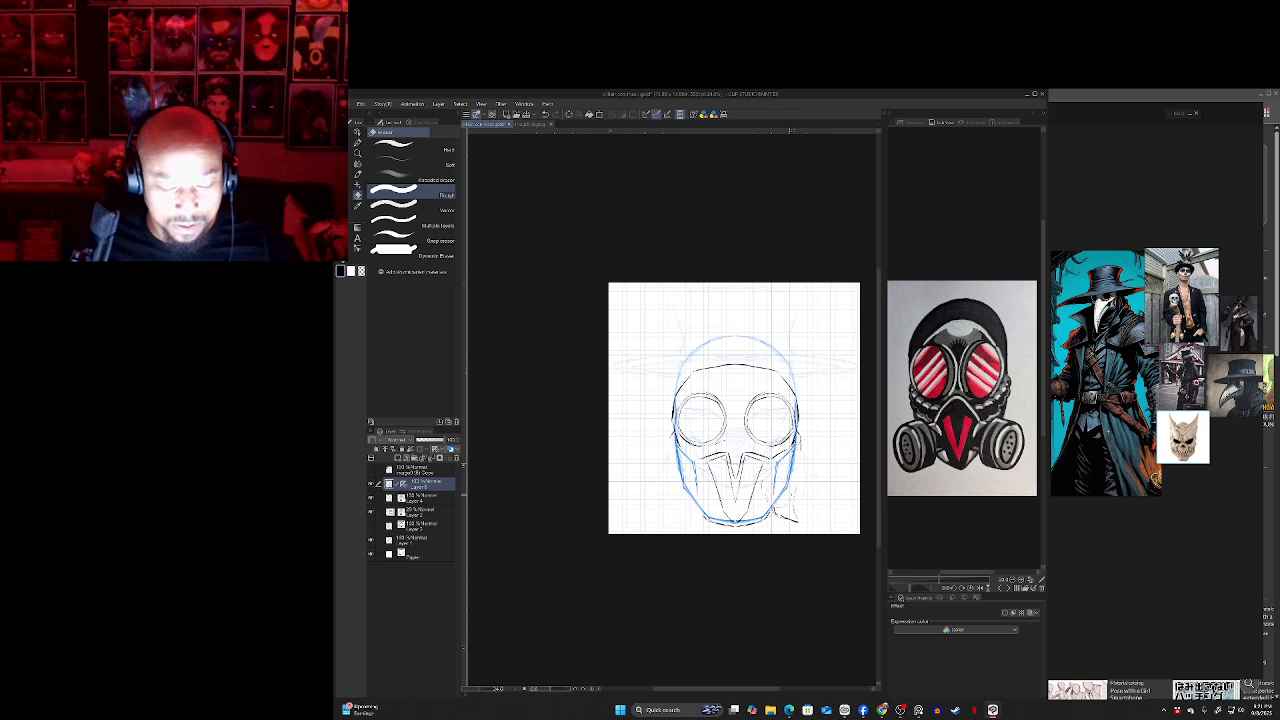
key("ctrl+z")
key("ctrl+z")
key("ctrl+z")
key("ctrl+z")
key("ctrl+z")
key("ctrl+z")
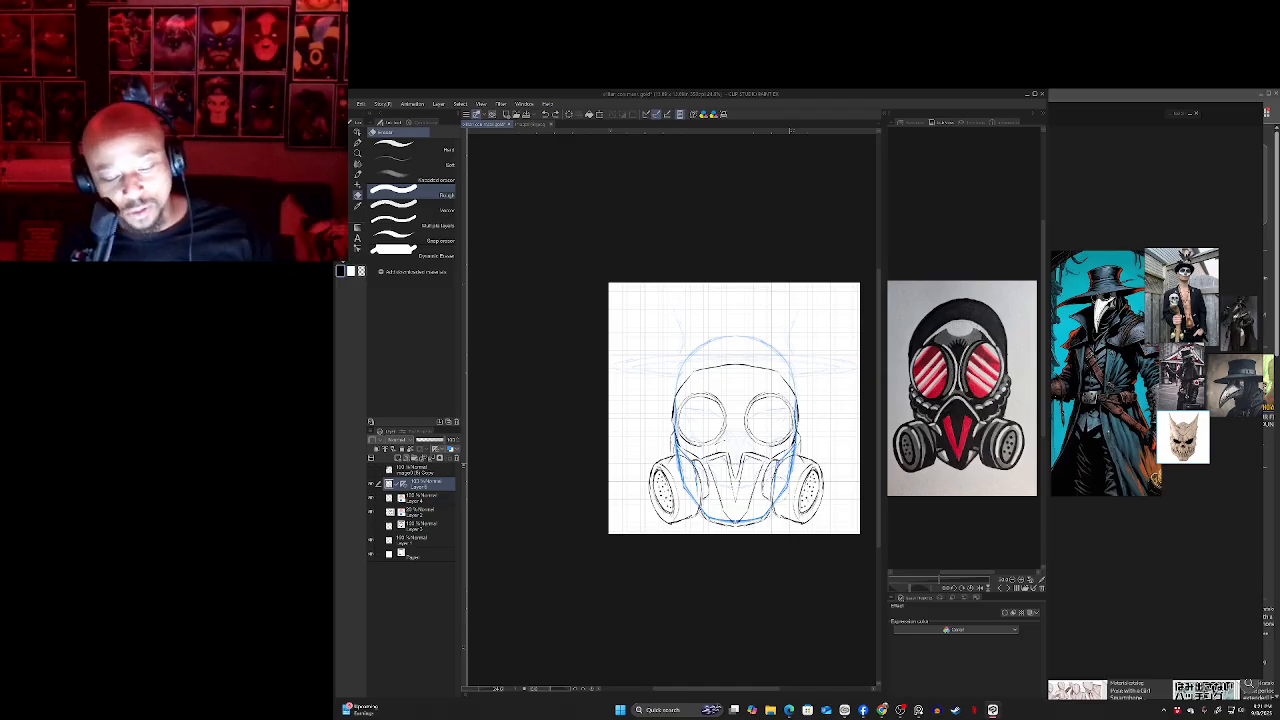
- Try drawing large mirrored circles around the side filters with the pen, then undo them
key("p")
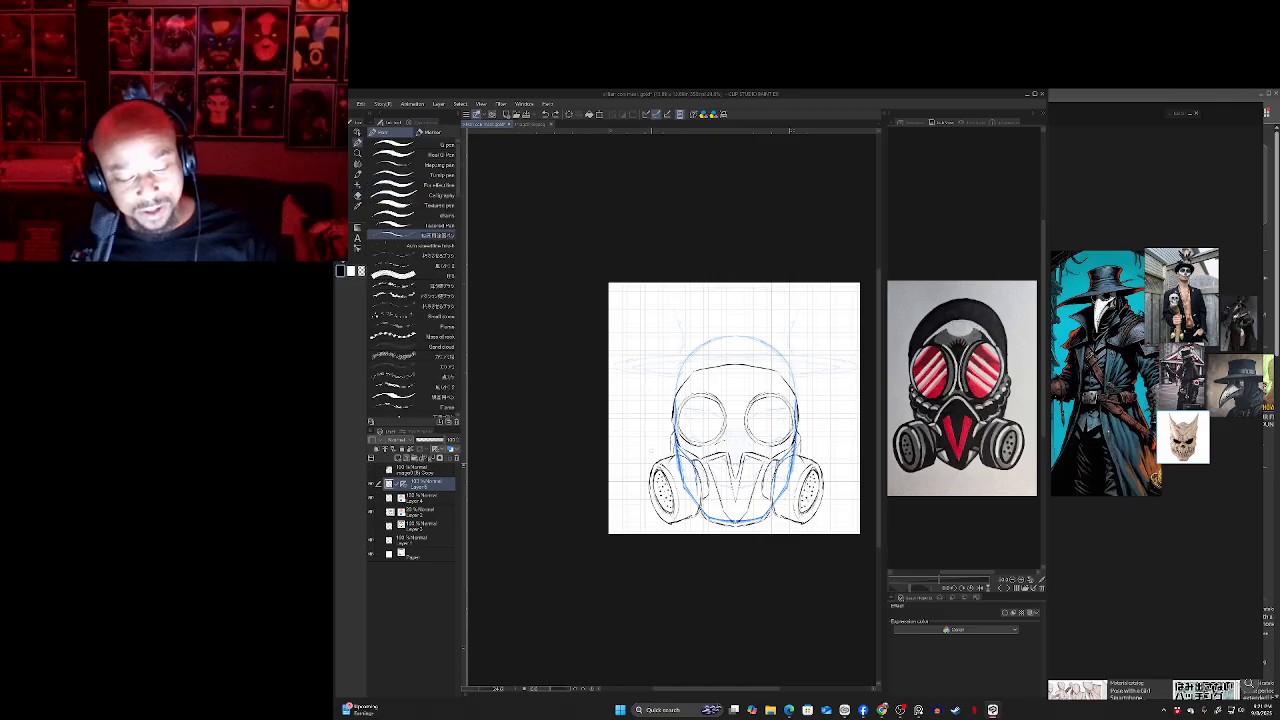
mouse_move(636, 448)
left_mouse_down()
mouse_move(665, 424)
mouse_move(628, 463)
mouse_move(642, 436)
left_mouse_up()
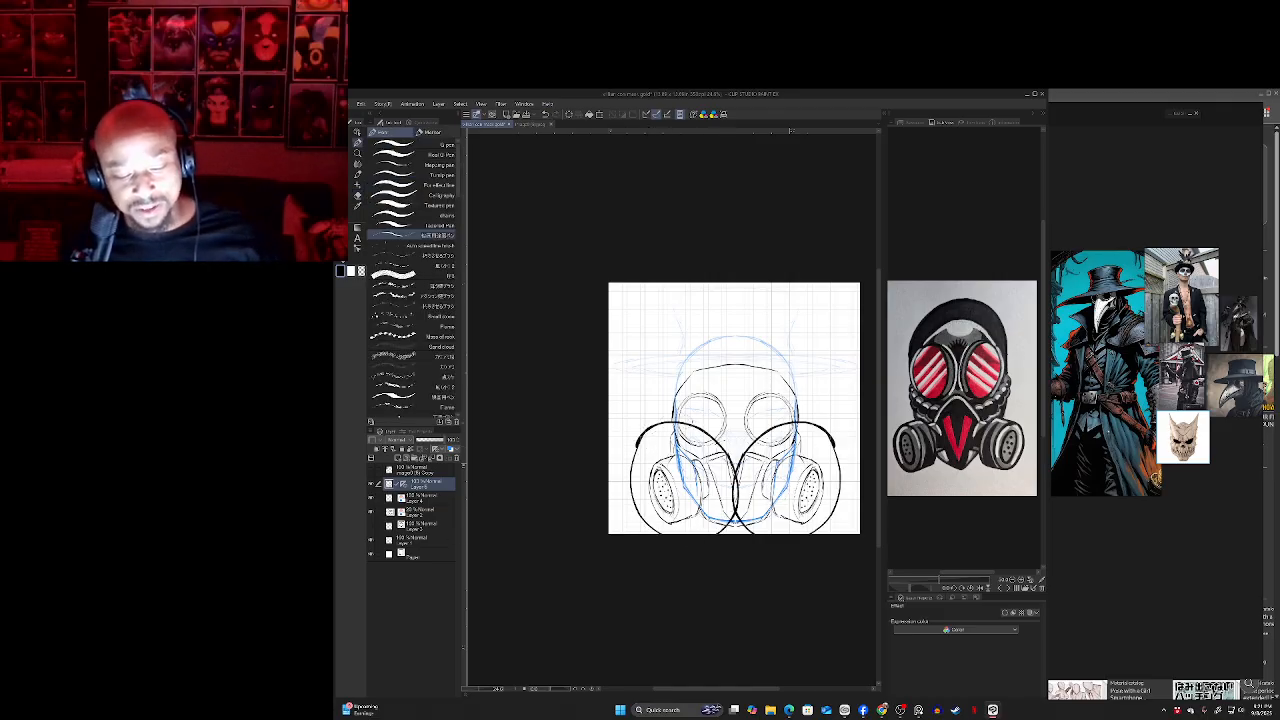
key("ctrl+z")
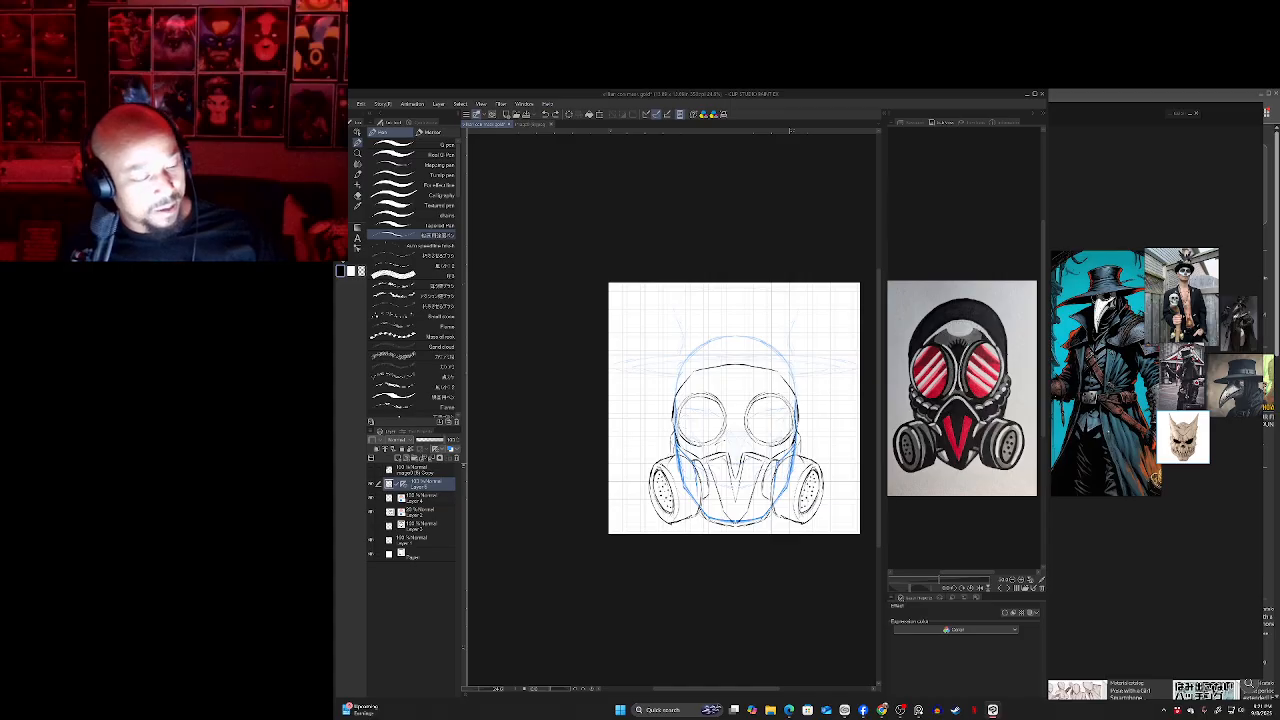
- Add a layer mask to the line-art layer and hide both side filters by erasing over them on the mask
key("e")
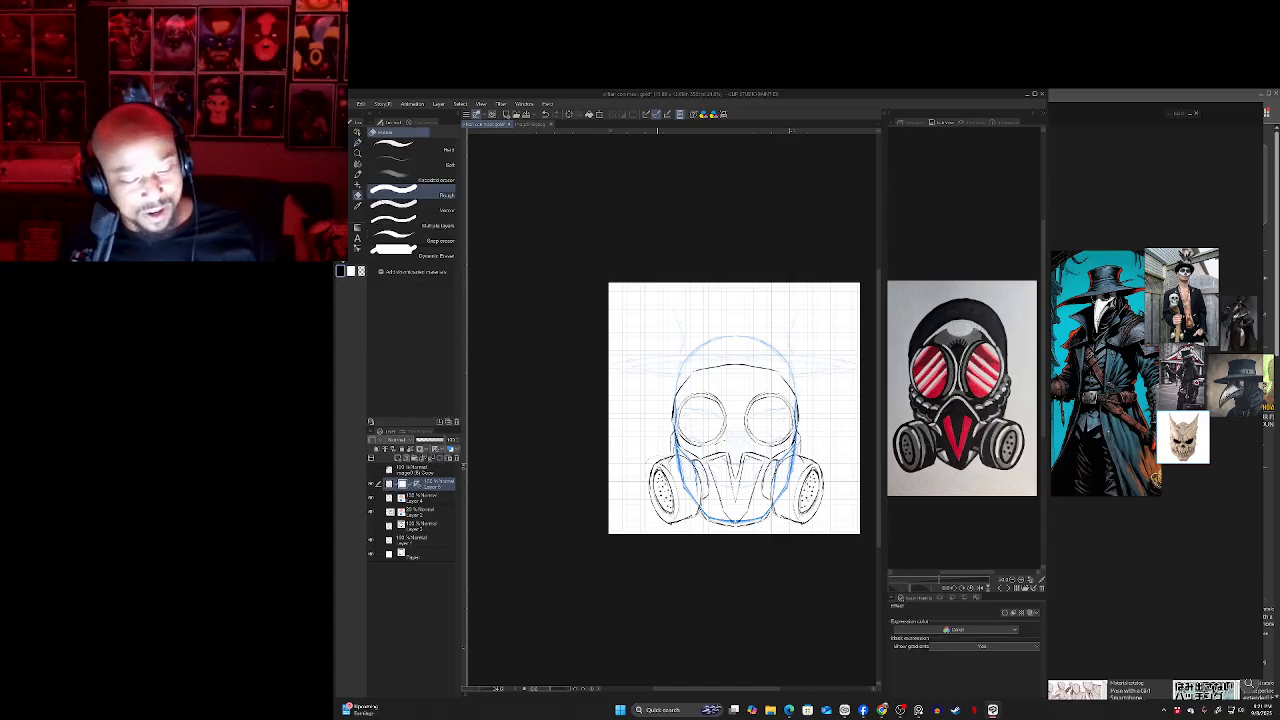
mouse_move(652, 462)
left_mouse_down()
mouse_move(684, 518)
mouse_move(668, 520)
mouse_move(690, 460)
mouse_move(694, 516)
left_mouse_up()
left_click_drag(818, 460, 800, 522)
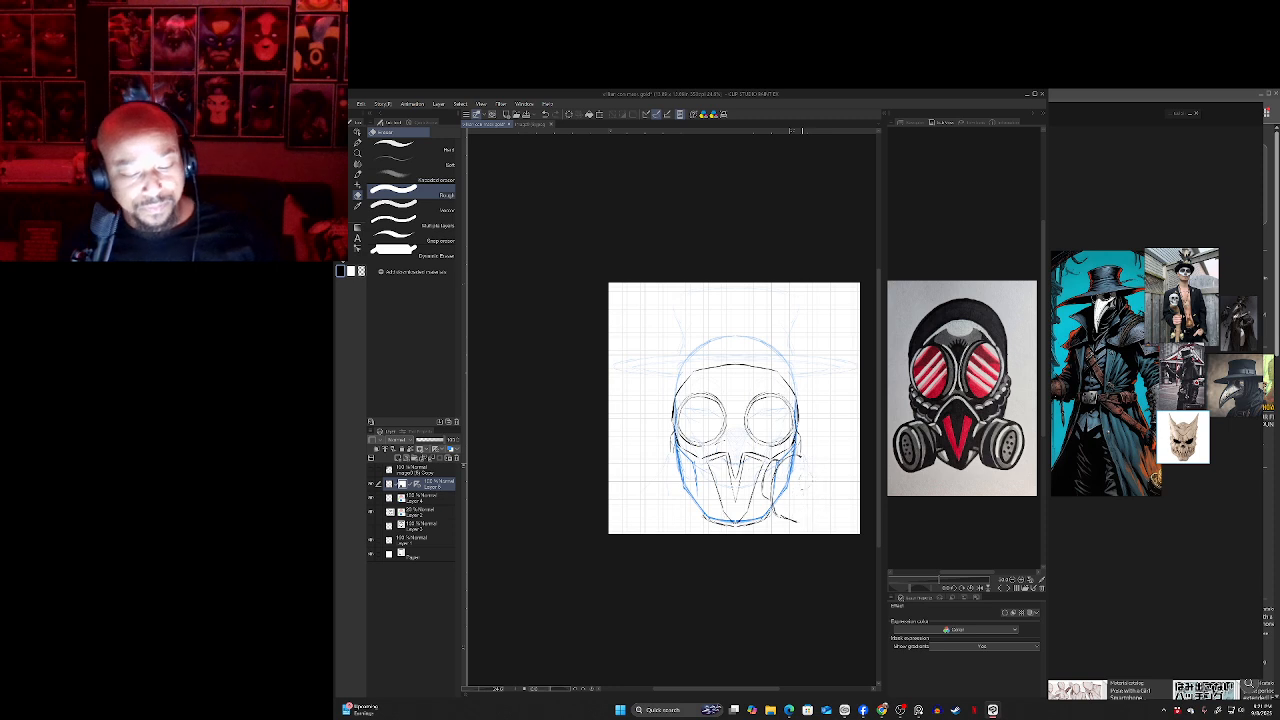
left_click_drag(796, 468, 776, 476)
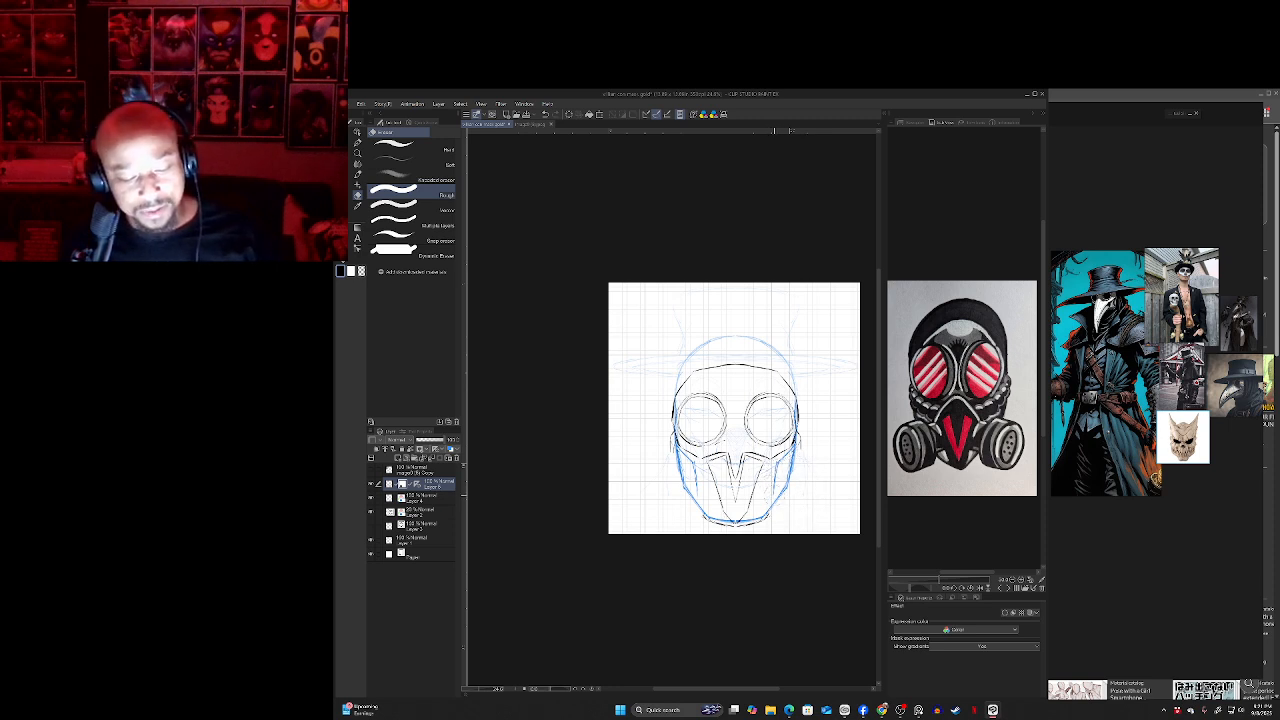
- Reveal both side filters again by painting over their areas on the layer mask with the G-pen
key("p")
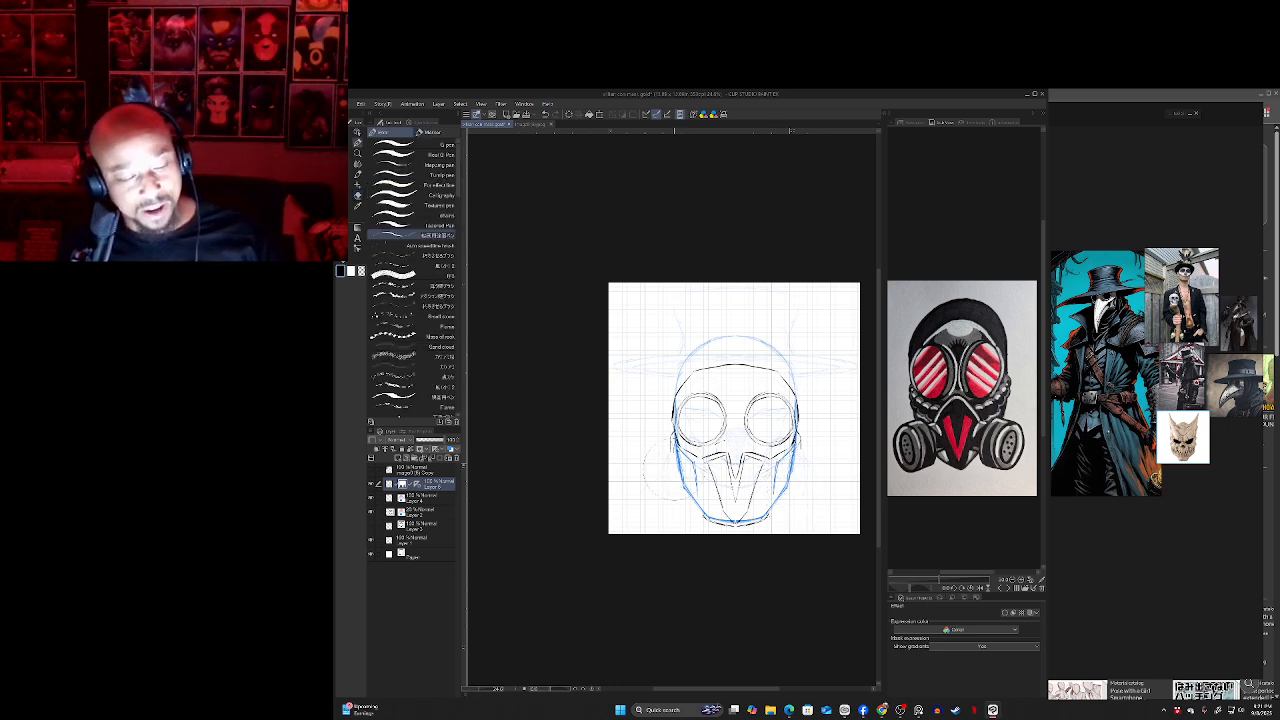
left_click(425, 146)
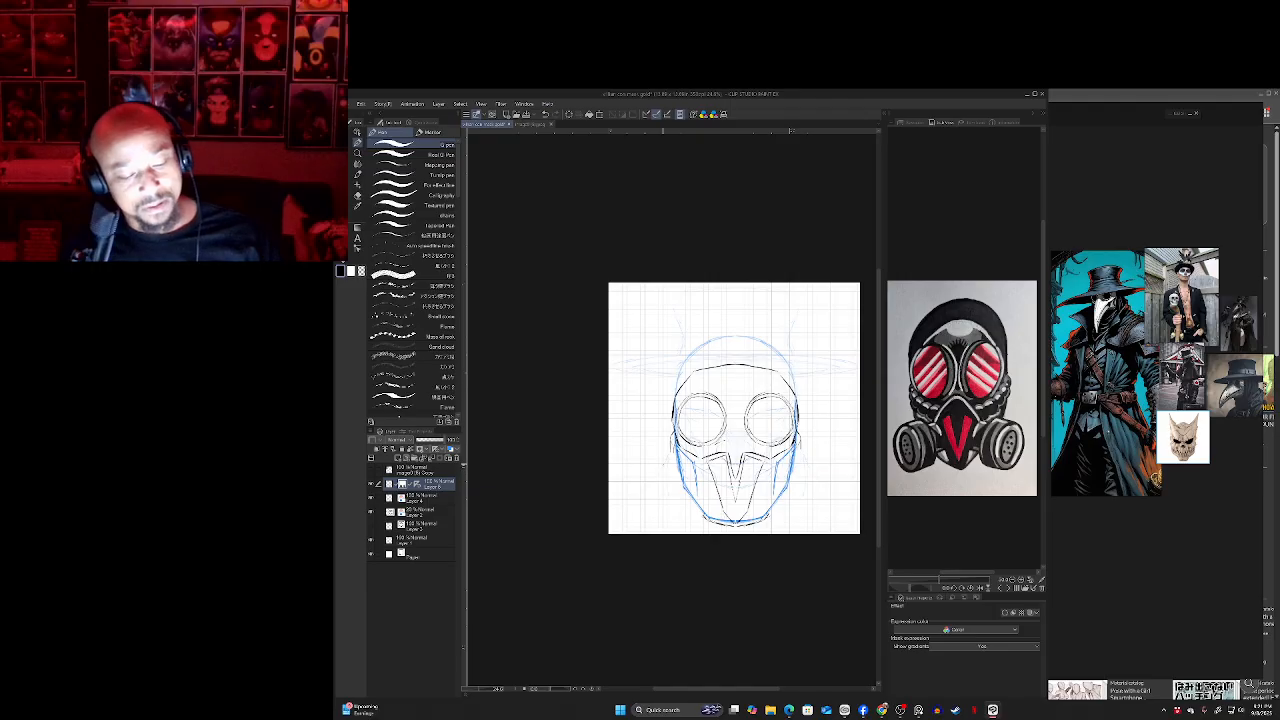
left_click_drag(673, 459, 651, 488)
left_click_drag(651, 488, 675, 515)
left_click_drag(680, 520, 696, 515)
left_click_drag(668, 463, 657, 486)
mouse_move(692, 459)
left_mouse_down()
mouse_move(705, 514)
mouse_move(662, 518)
left_mouse_up()
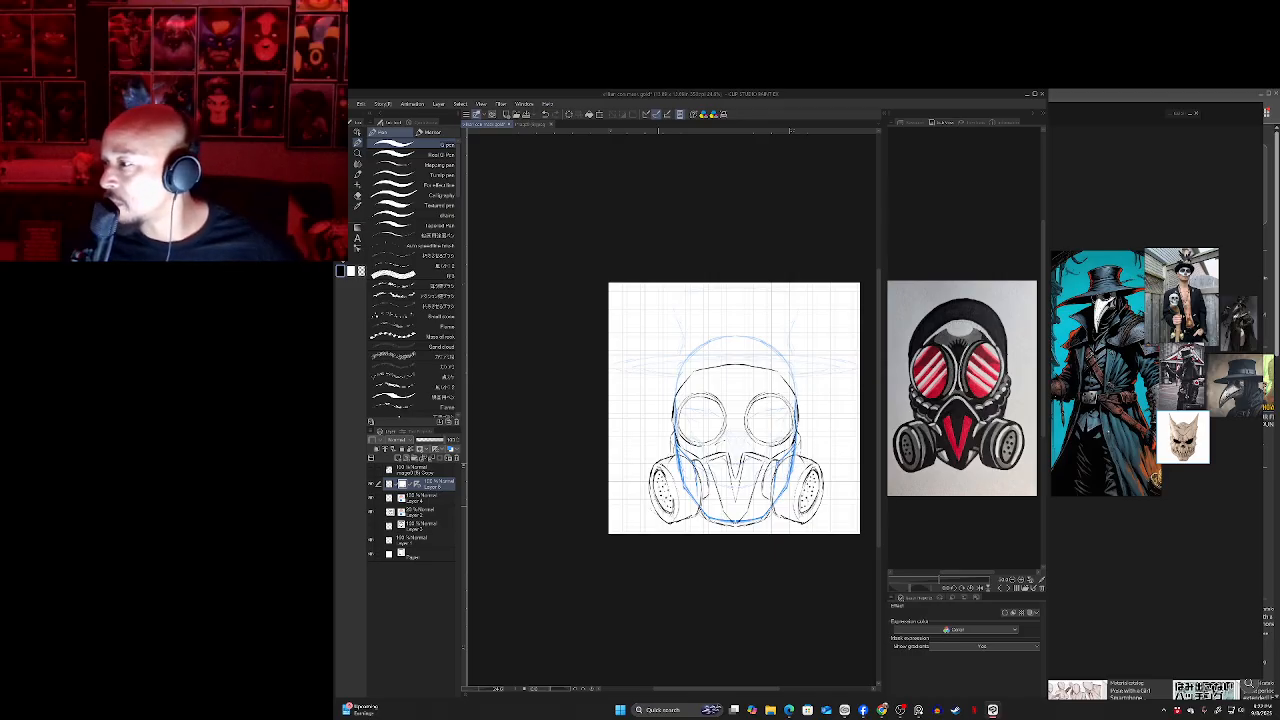
- Thicken the mouthpiece's upper edges and central V notch with mirrored G-pen strokes, then switch back to the finer pen
key("e")
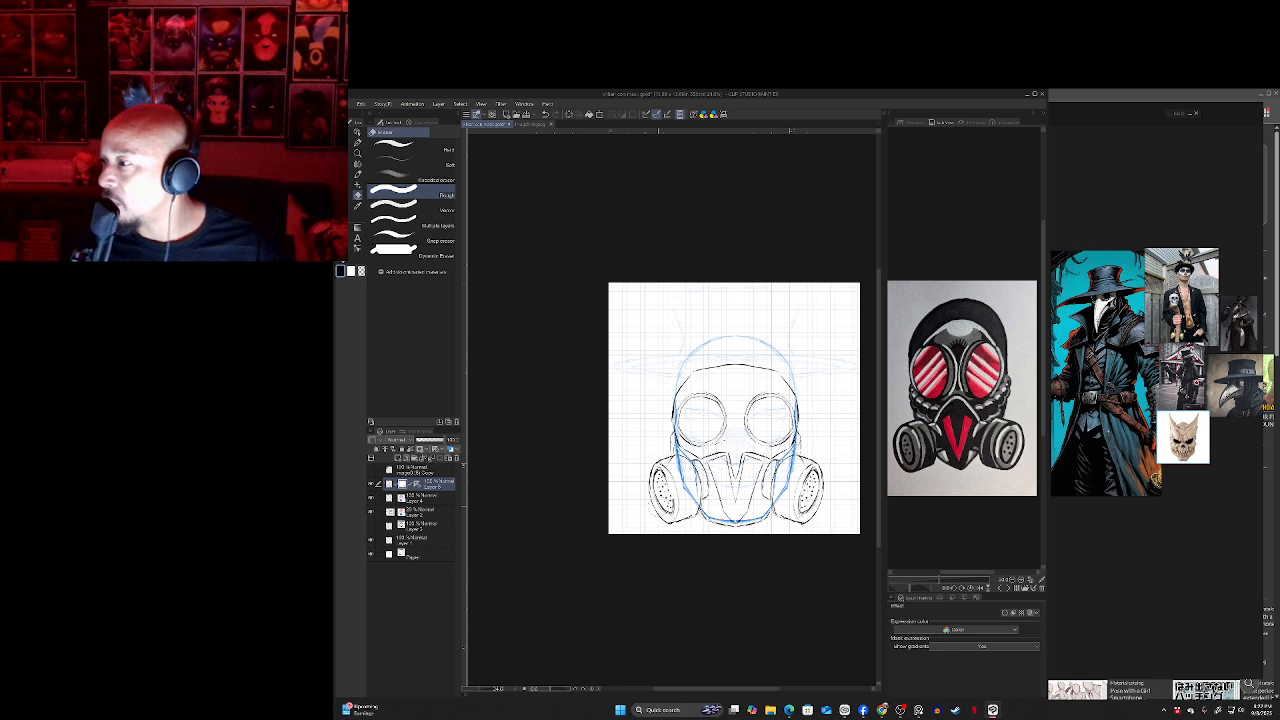
key("p")
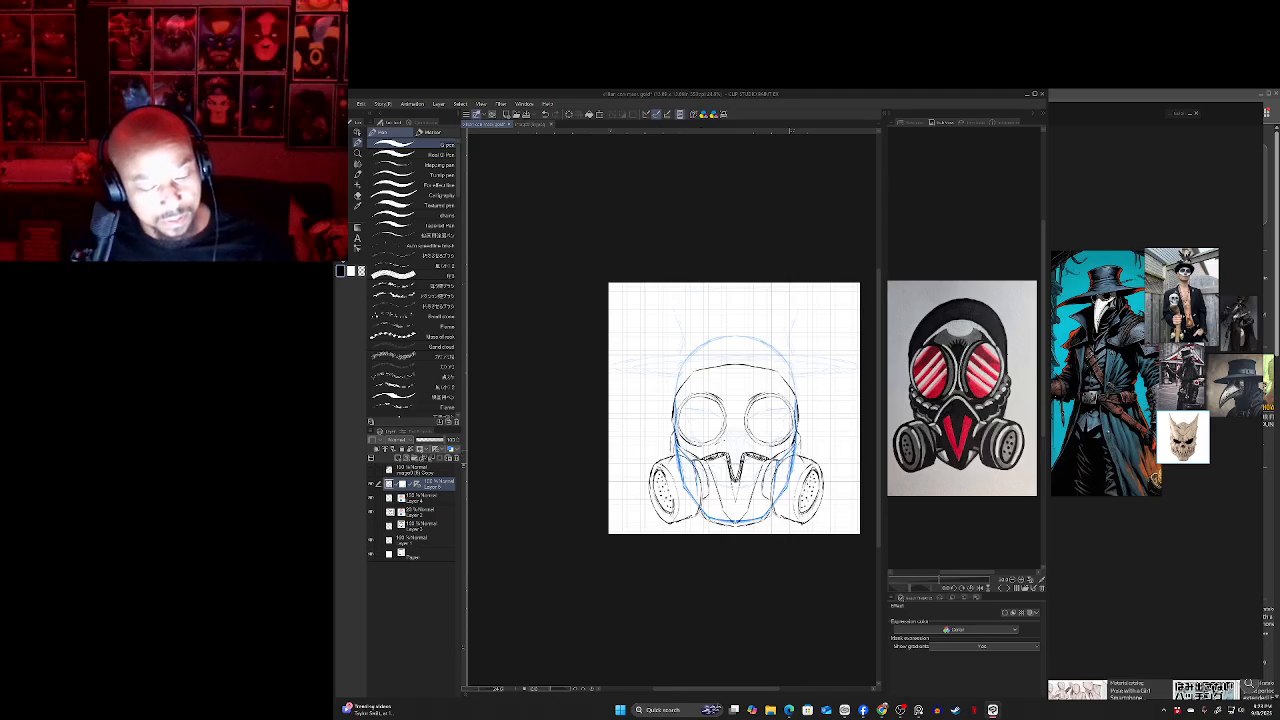
left_click(410, 234)
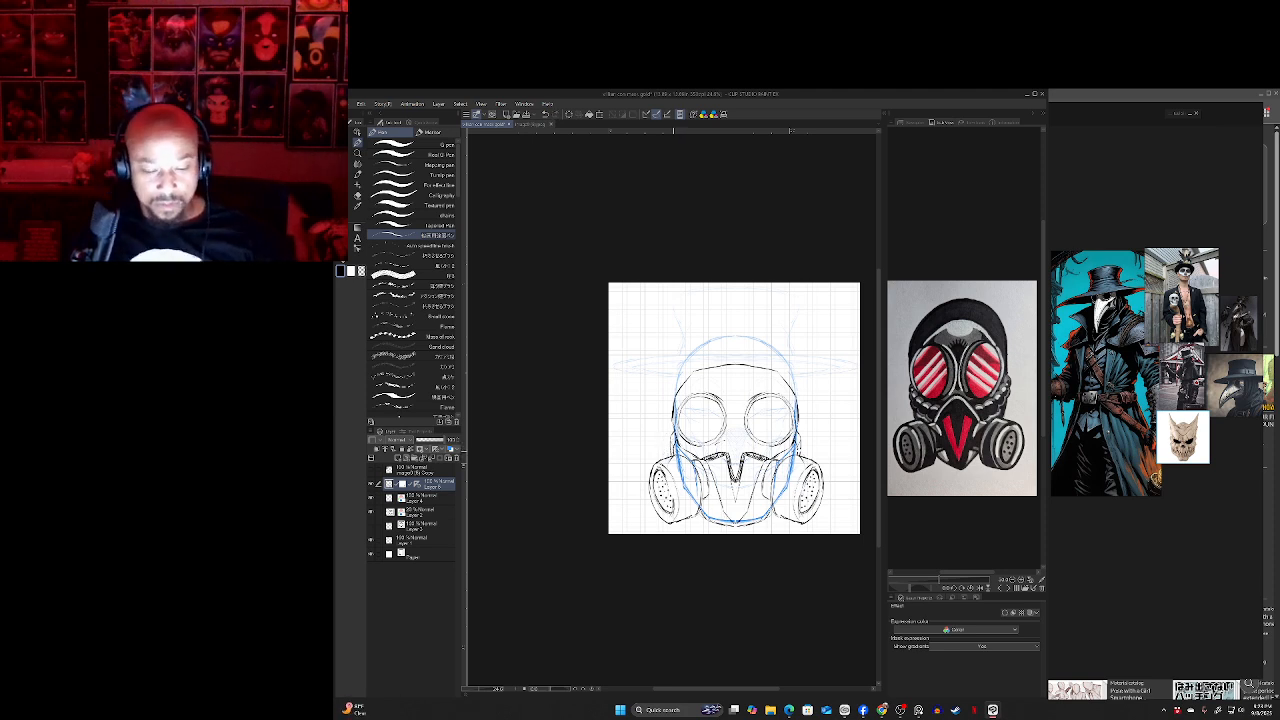
key("p")
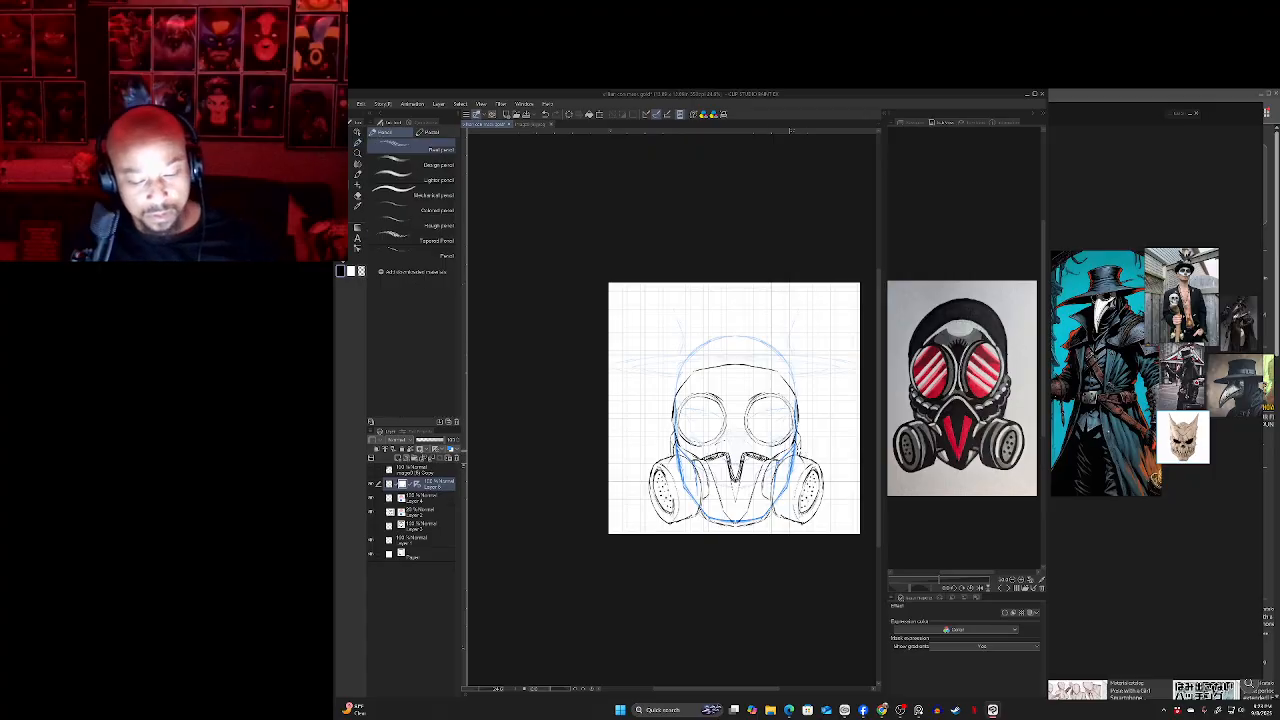
key("p")
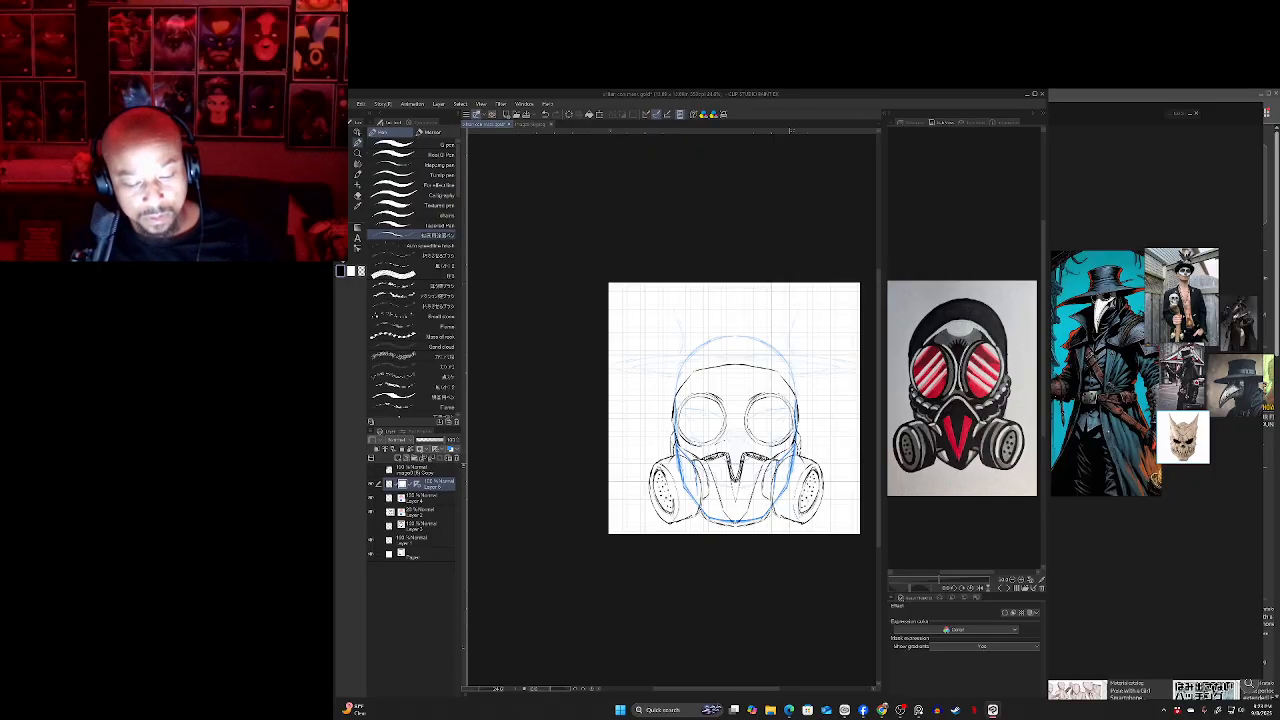
key("p")
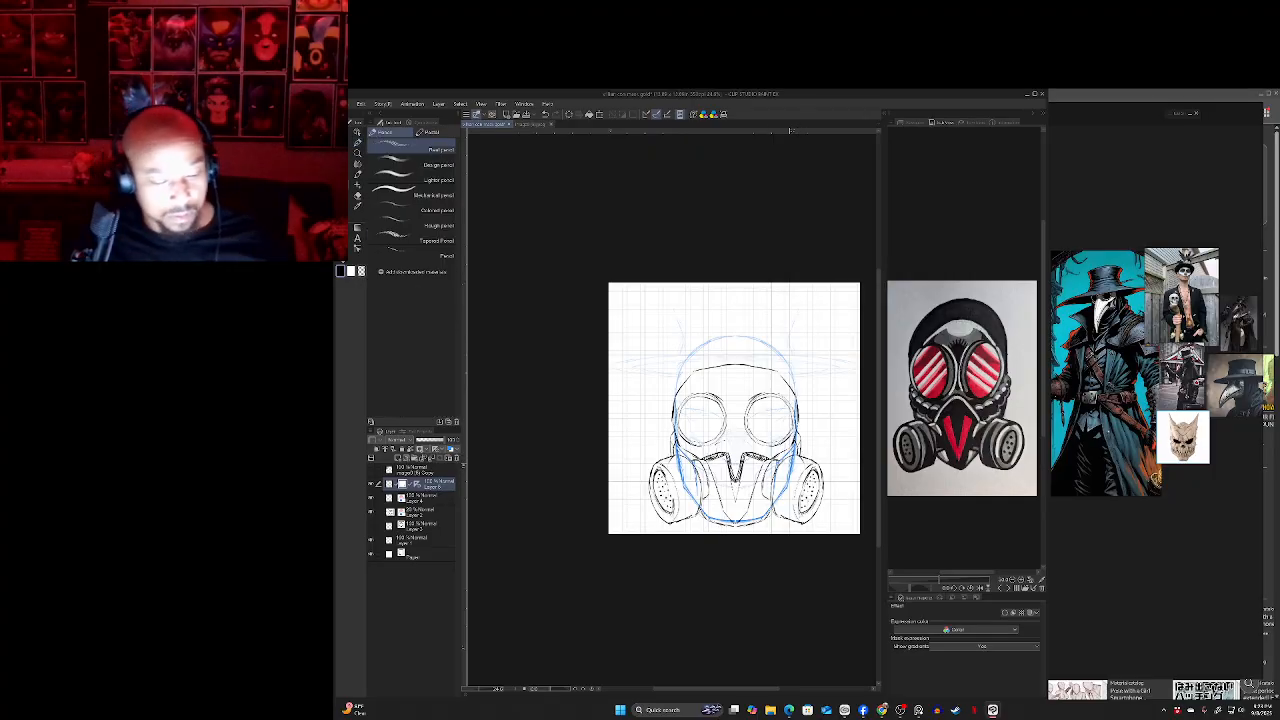
left_click(424, 498)
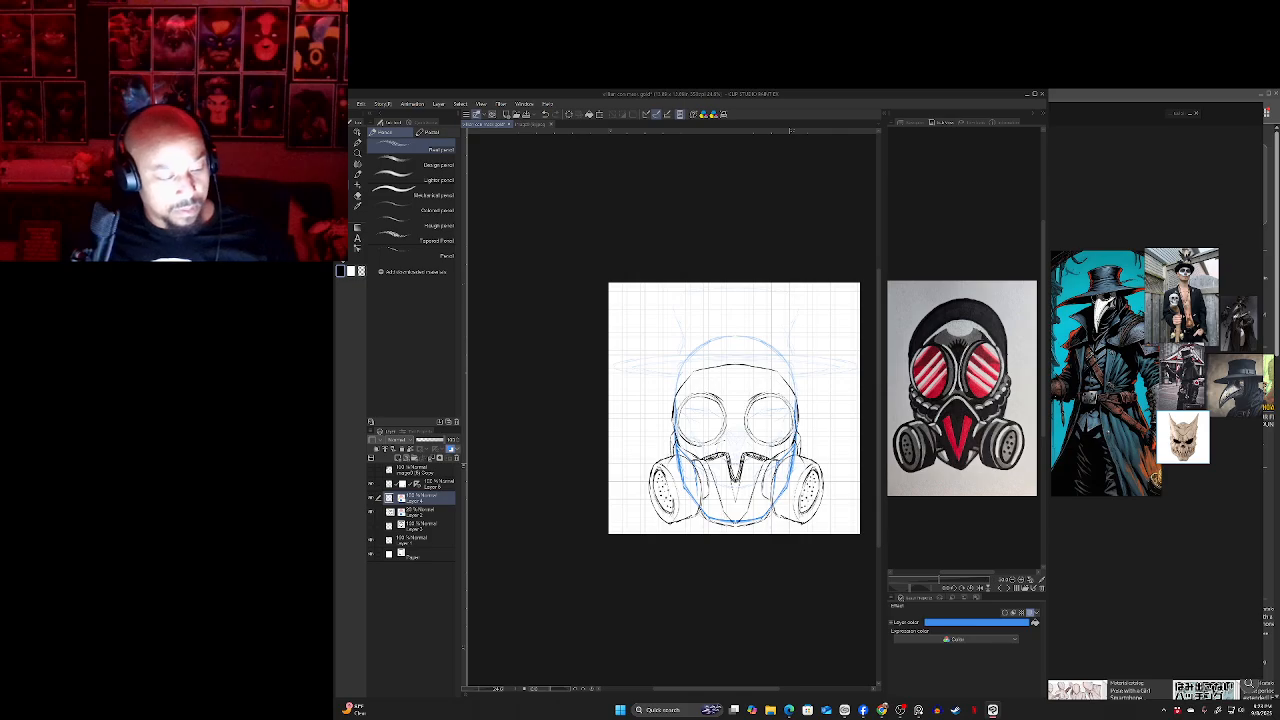
left_click(432, 484)
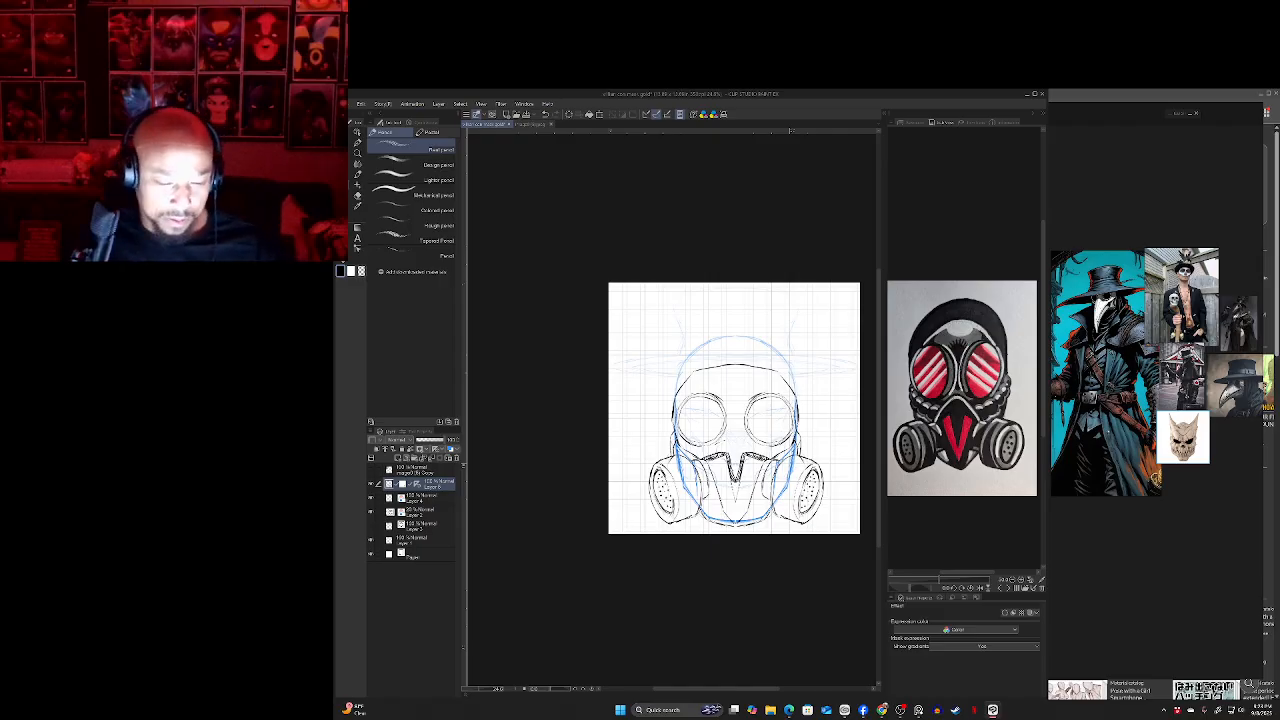
- Add a hooded gas-mask figure, a black gas mask and a mask sketch sheet to the reference board, enlarging the black mask image
left_click_drag(735, 408, 745, 383)
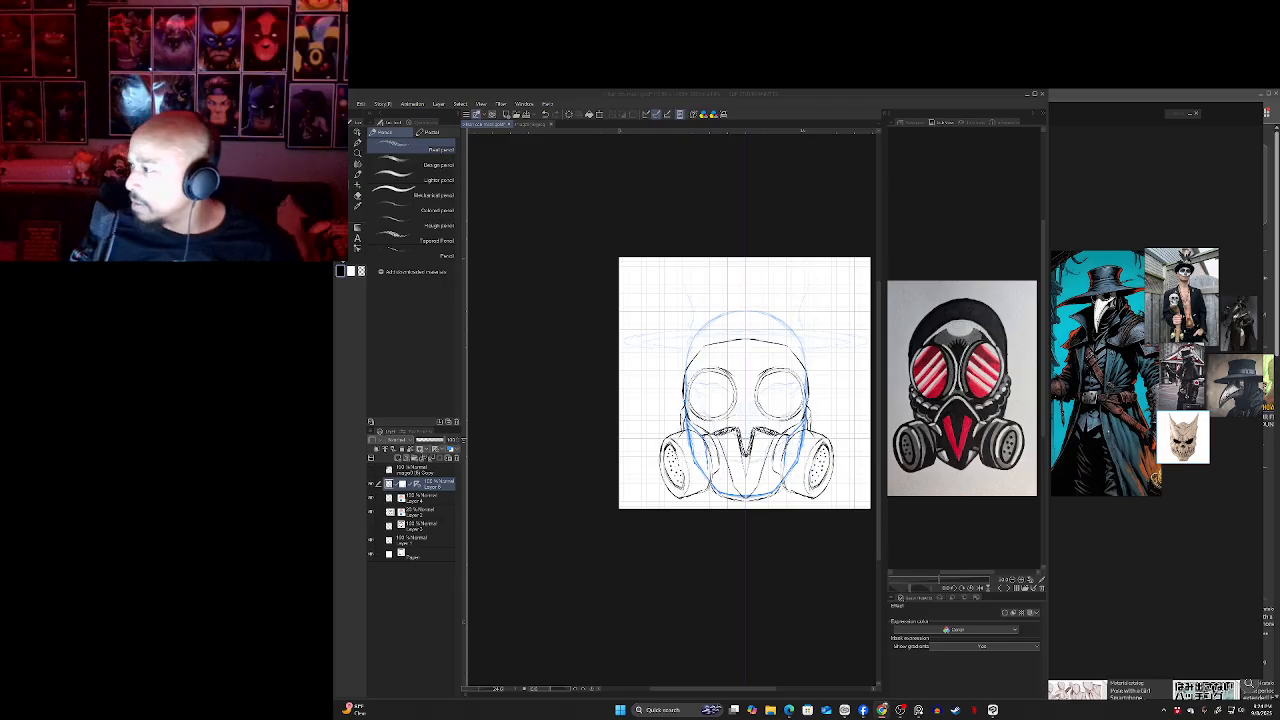
left_click_drag(1164, 354, 1086, 535)
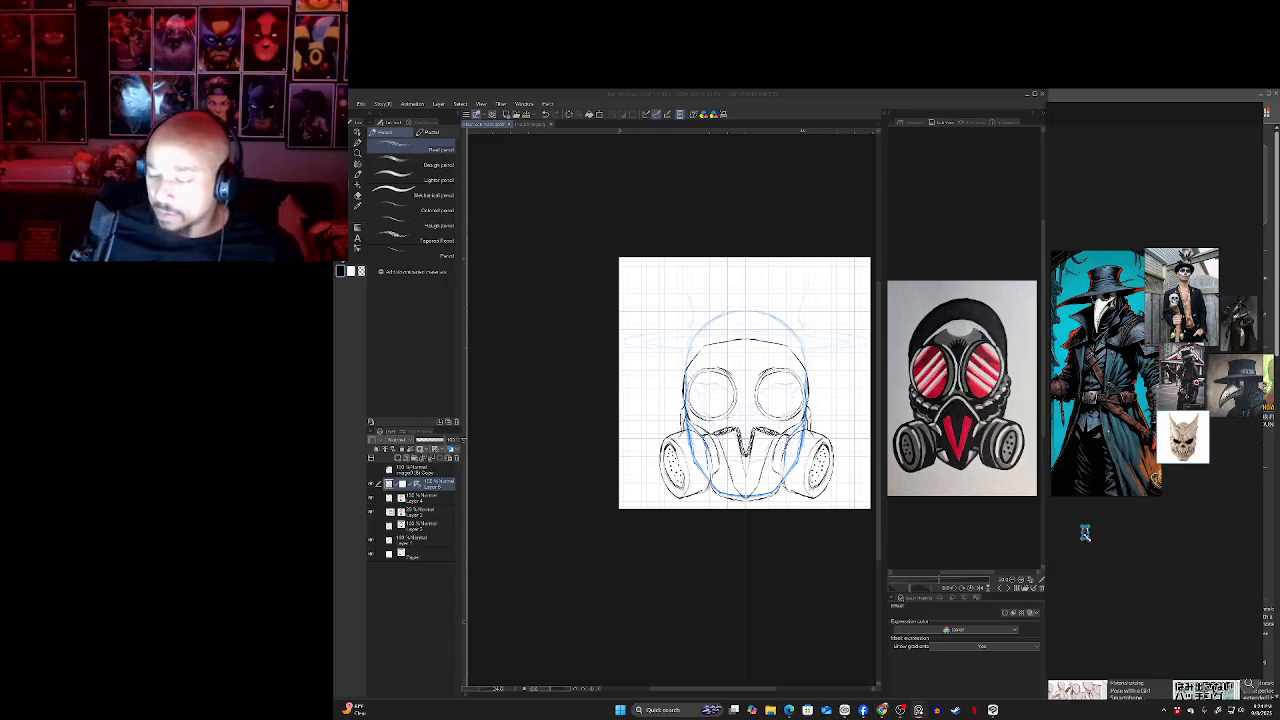
left_click_drag(1122, 583, 1099, 553)
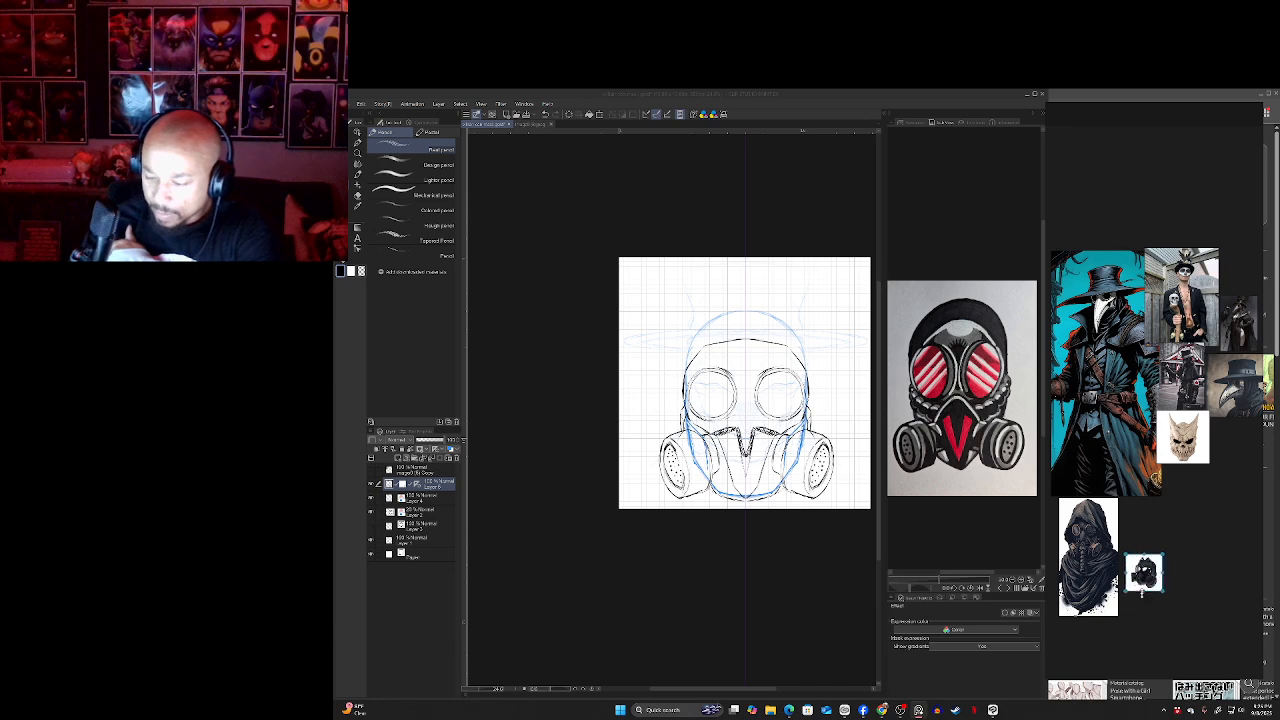
left_click_drag(1142, 593, 1143, 625)
left_click_drag(1145, 594, 1157, 540)
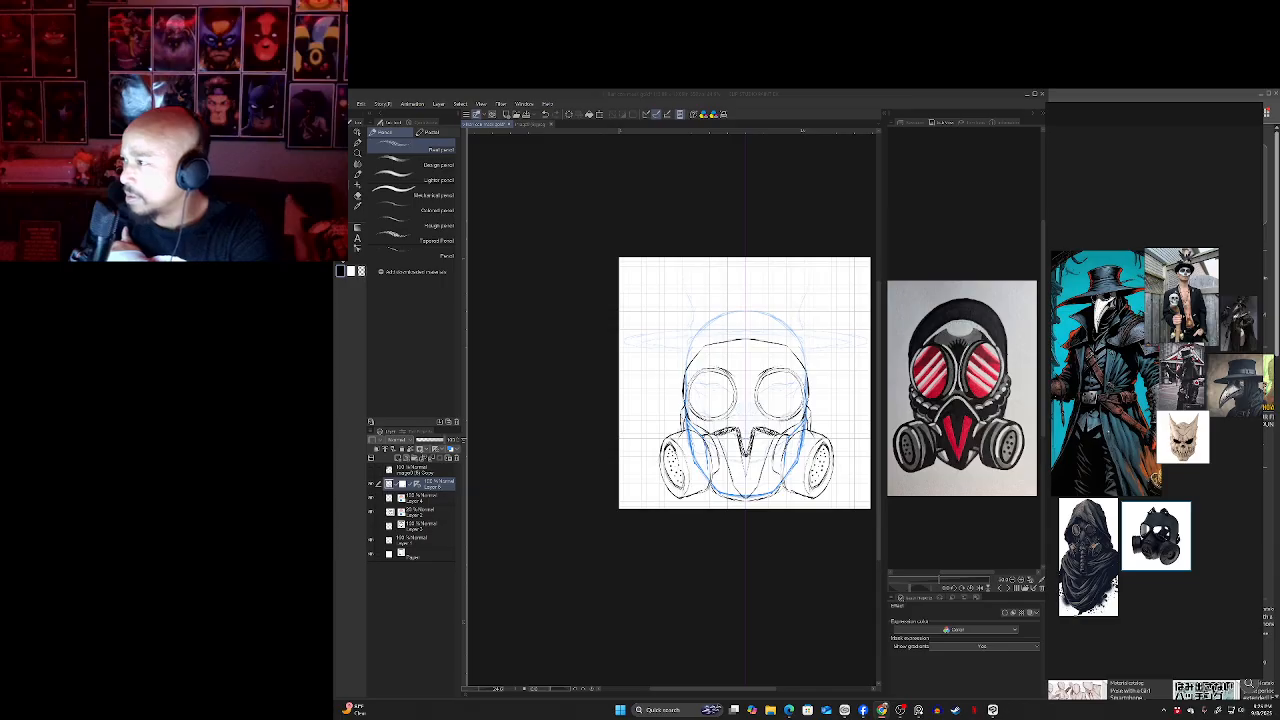
left_click_drag(1279, 242, 1148, 620)
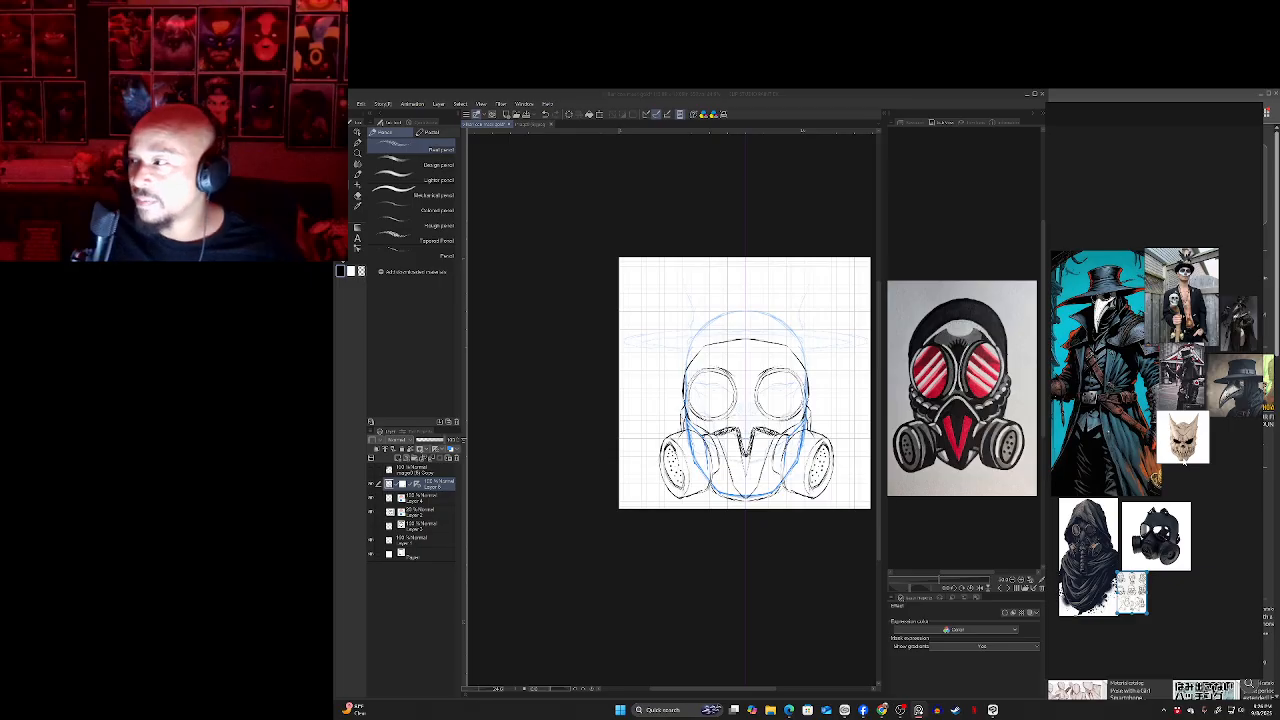
- Scale up the line-art layer's mouthpiece and side filters slightly and recentre them over the blue head guide
left_click_drag(745, 383, 727, 435)
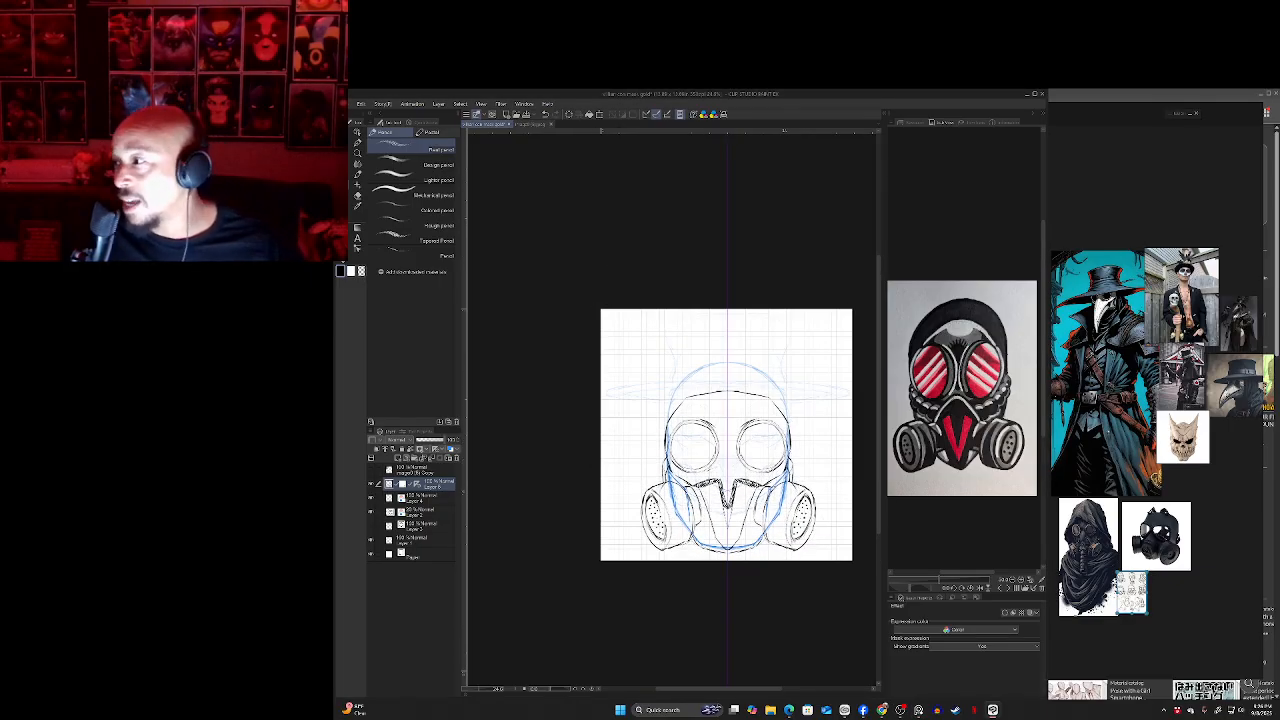
left_click_drag(726, 435, 747, 414)
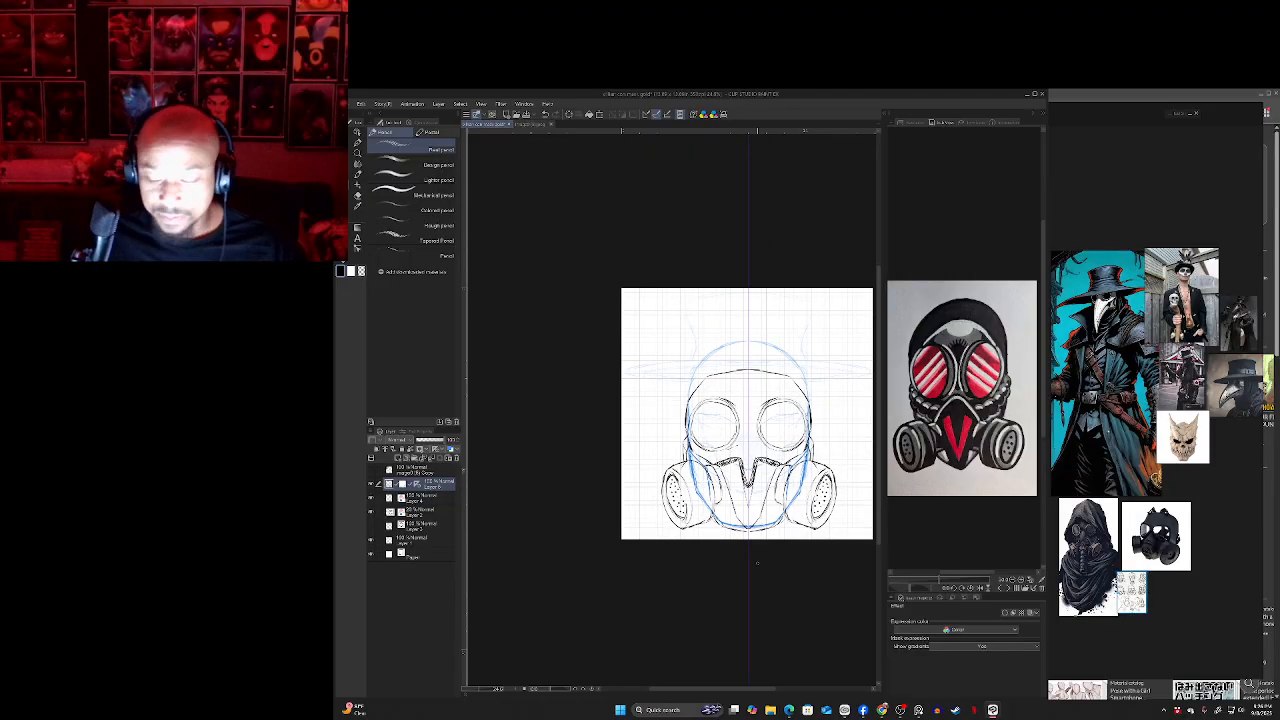
left_click_drag(757, 563, 753, 550)
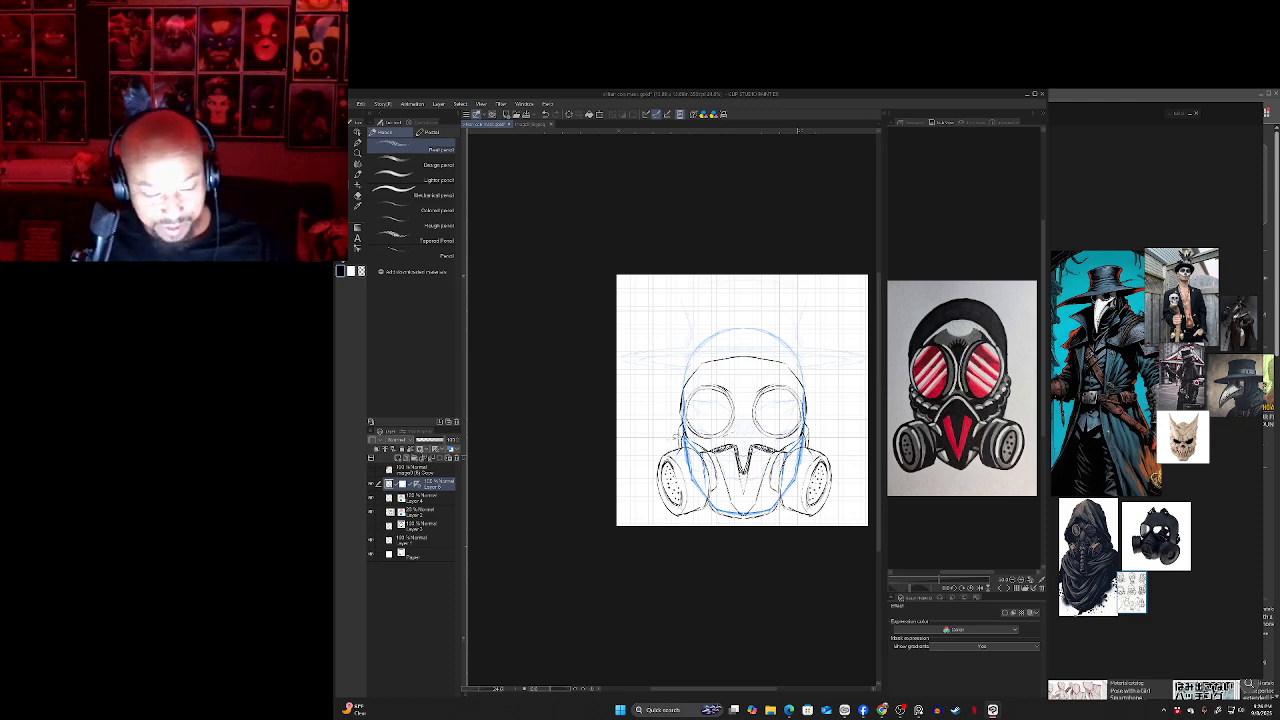
key("m")
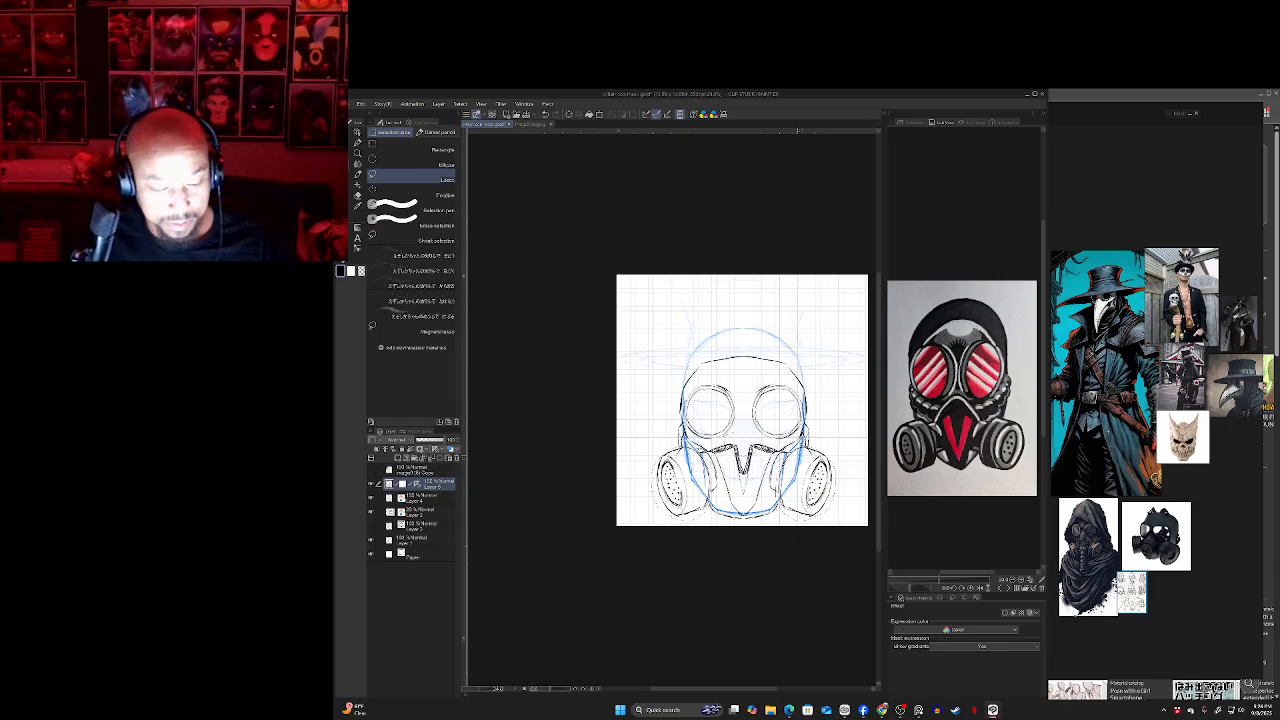
key("ctrl+a")
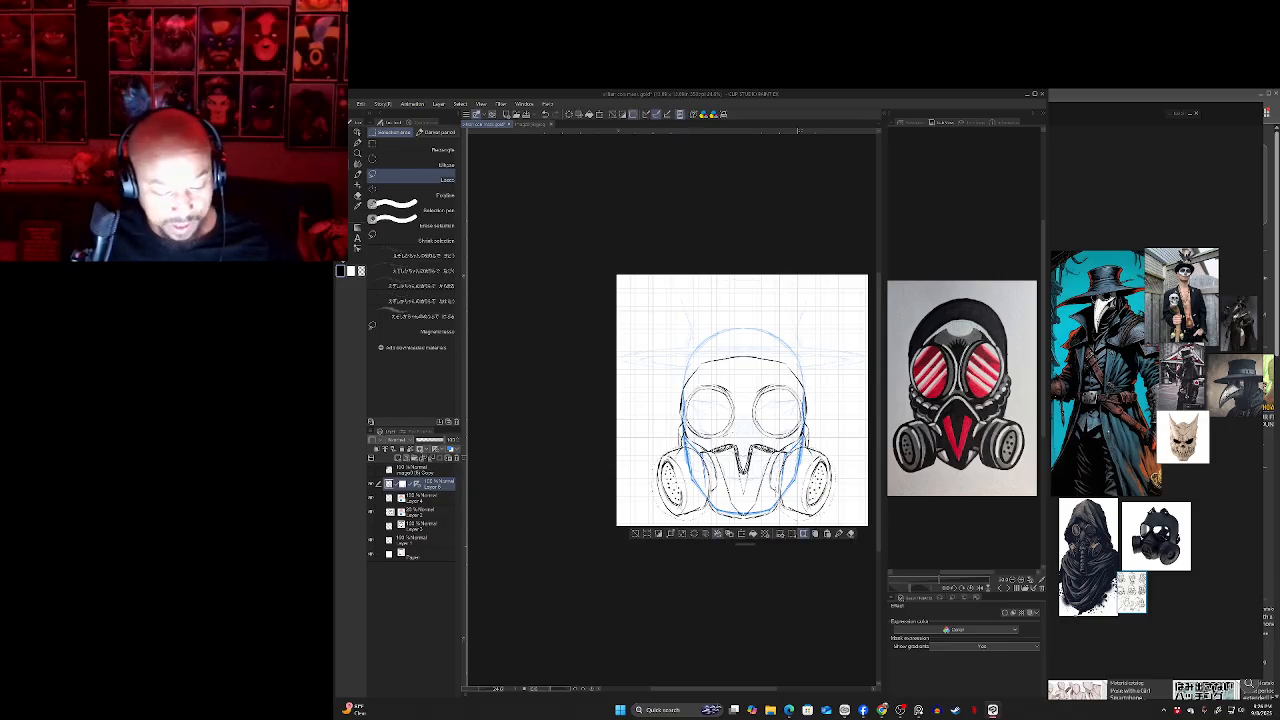
key("ctrl+t")
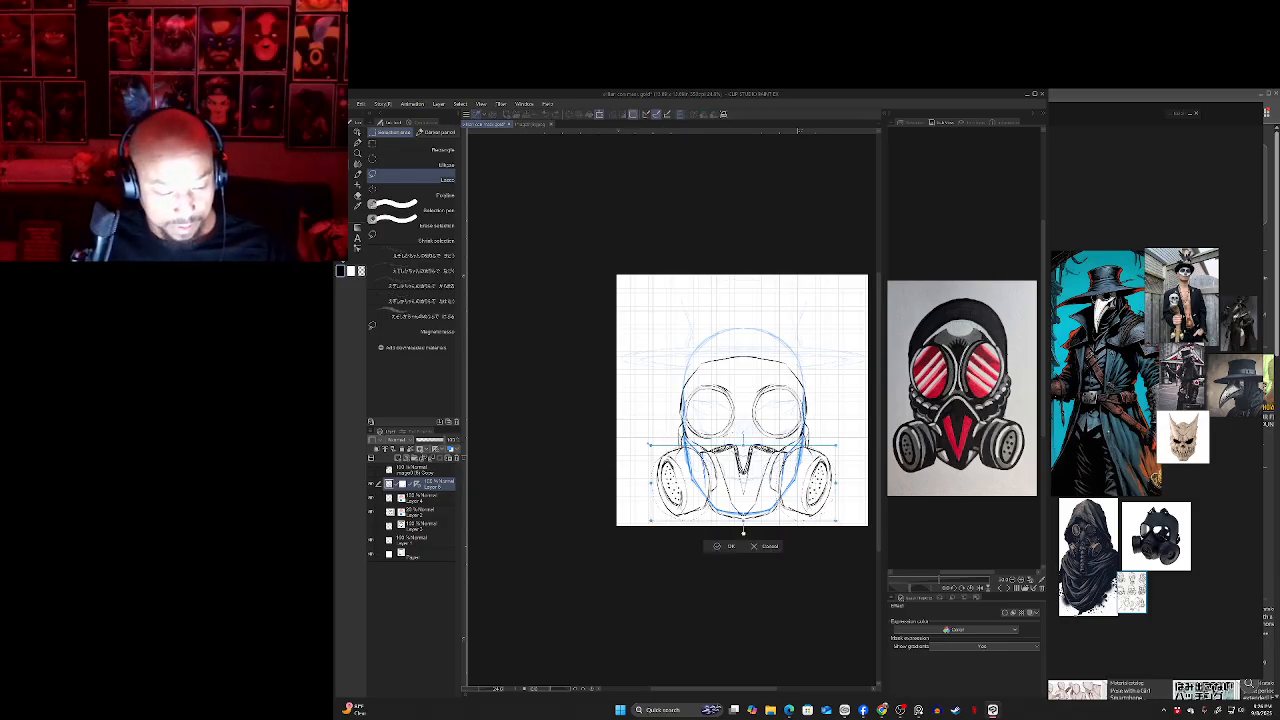
left_click_drag(649, 444, 631, 424)
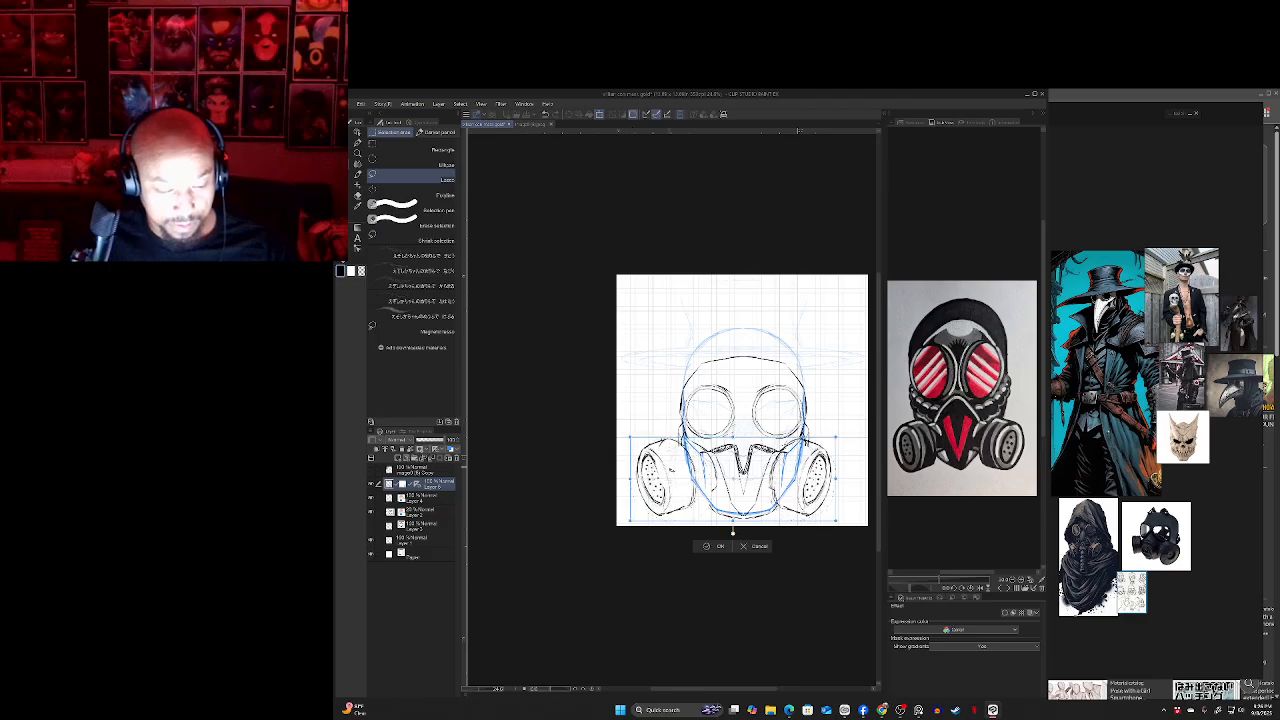
left_click_drag(676, 477, 688, 478)
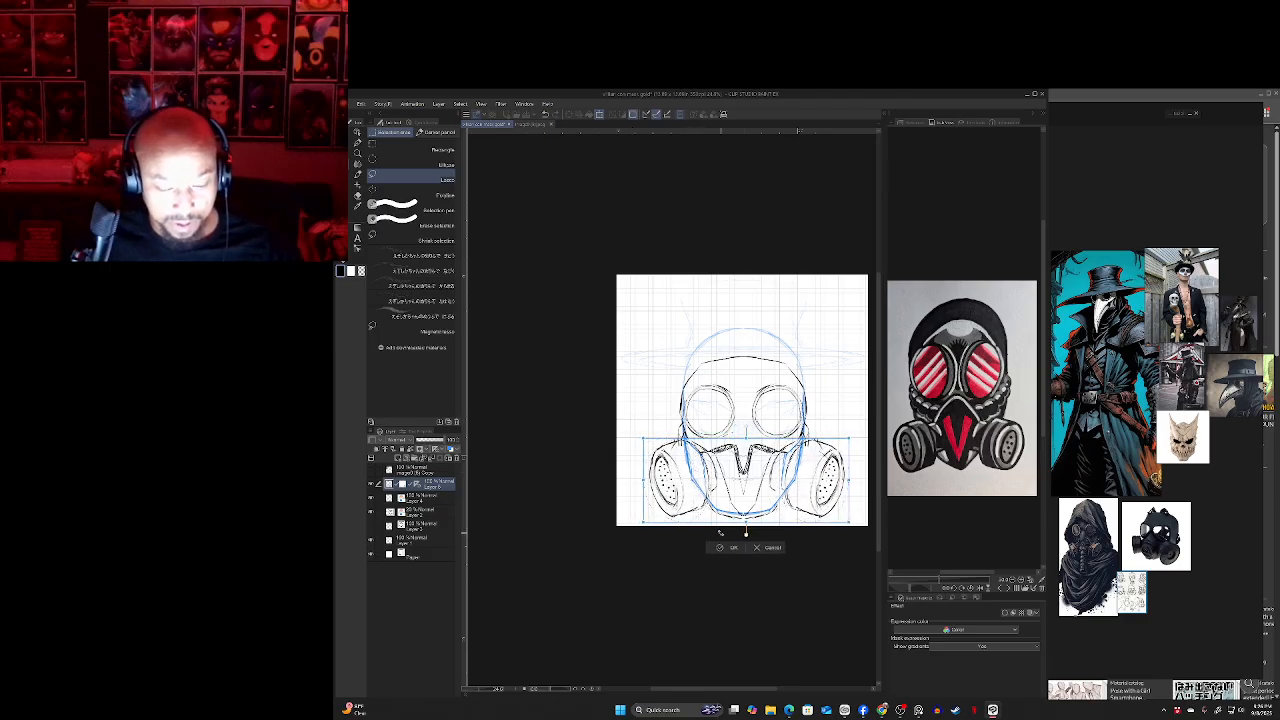
key("Return")
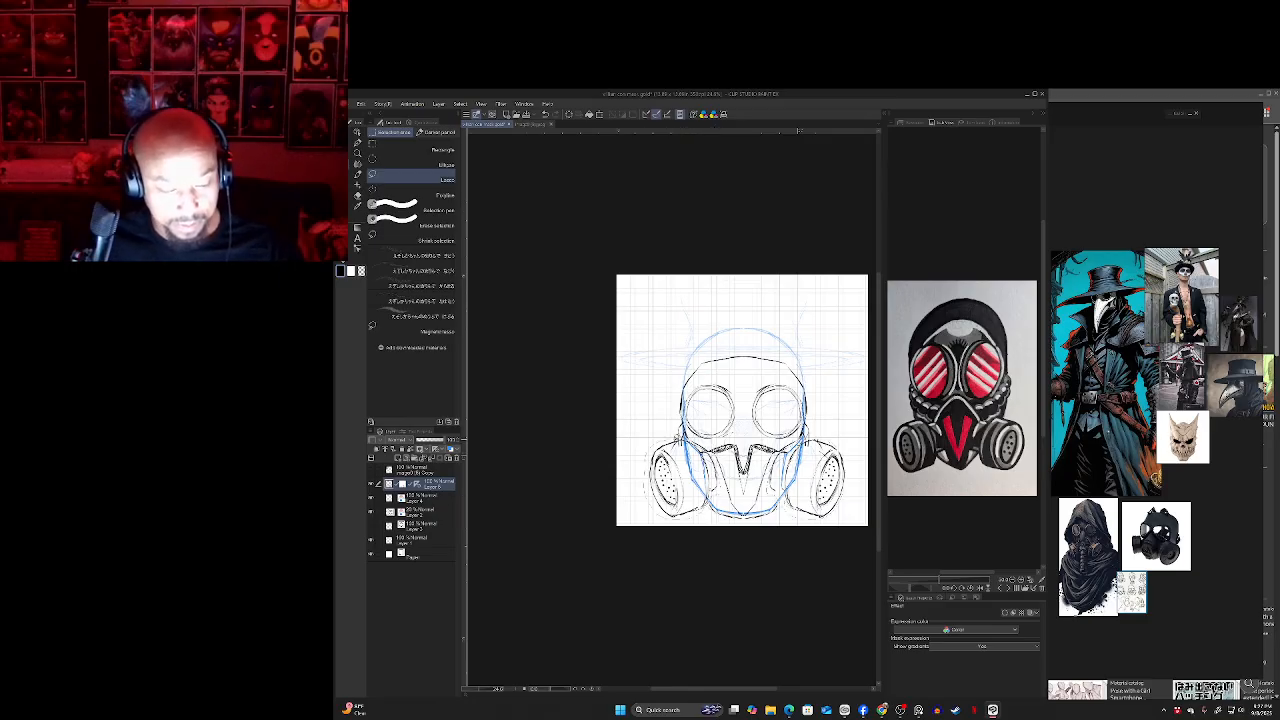
- Transform the mouthpiece and filters once more to fine-tune their fit around the centre line, and clear the selection
key("ctrl+a")
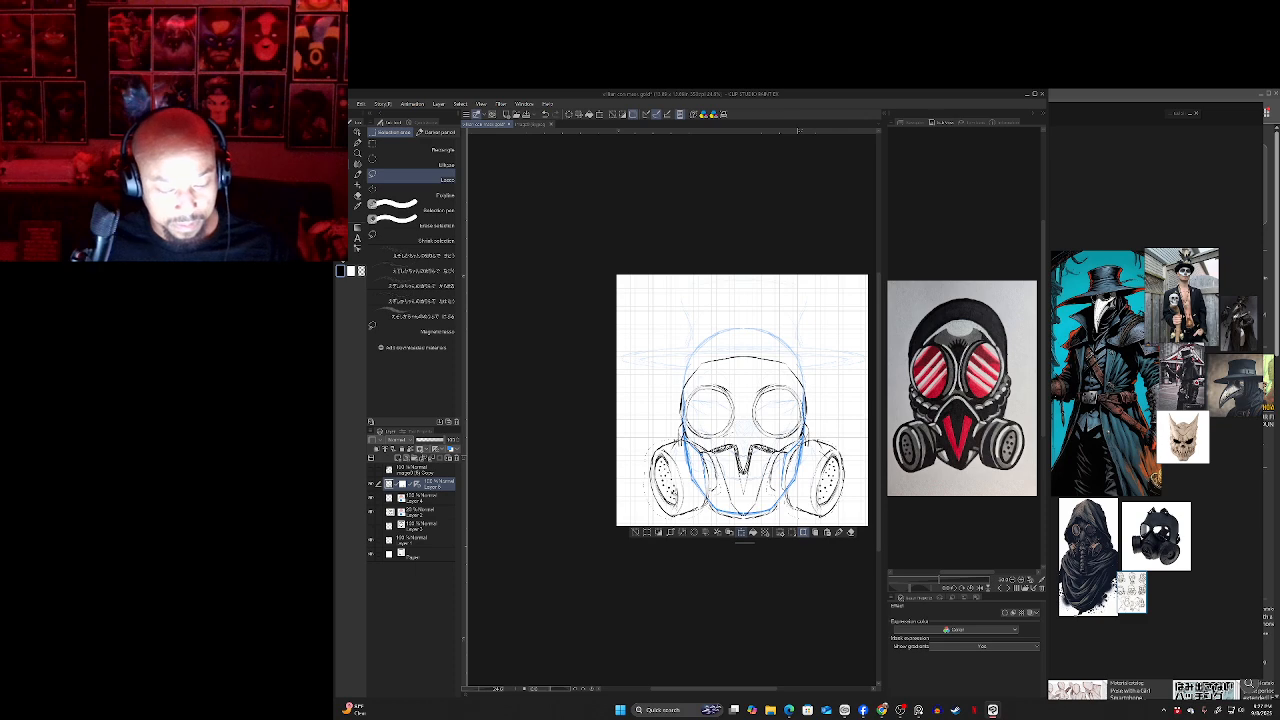
key("ctrl+t")
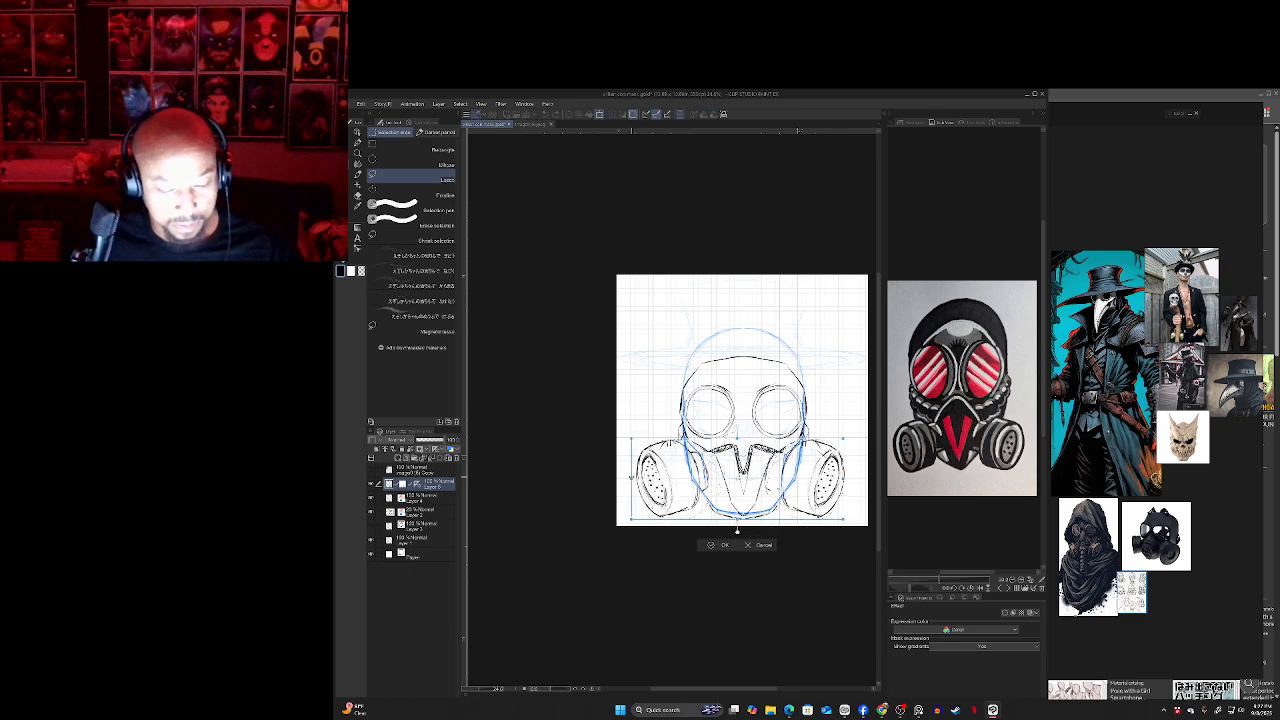
left_click_drag(631, 477, 643, 477)
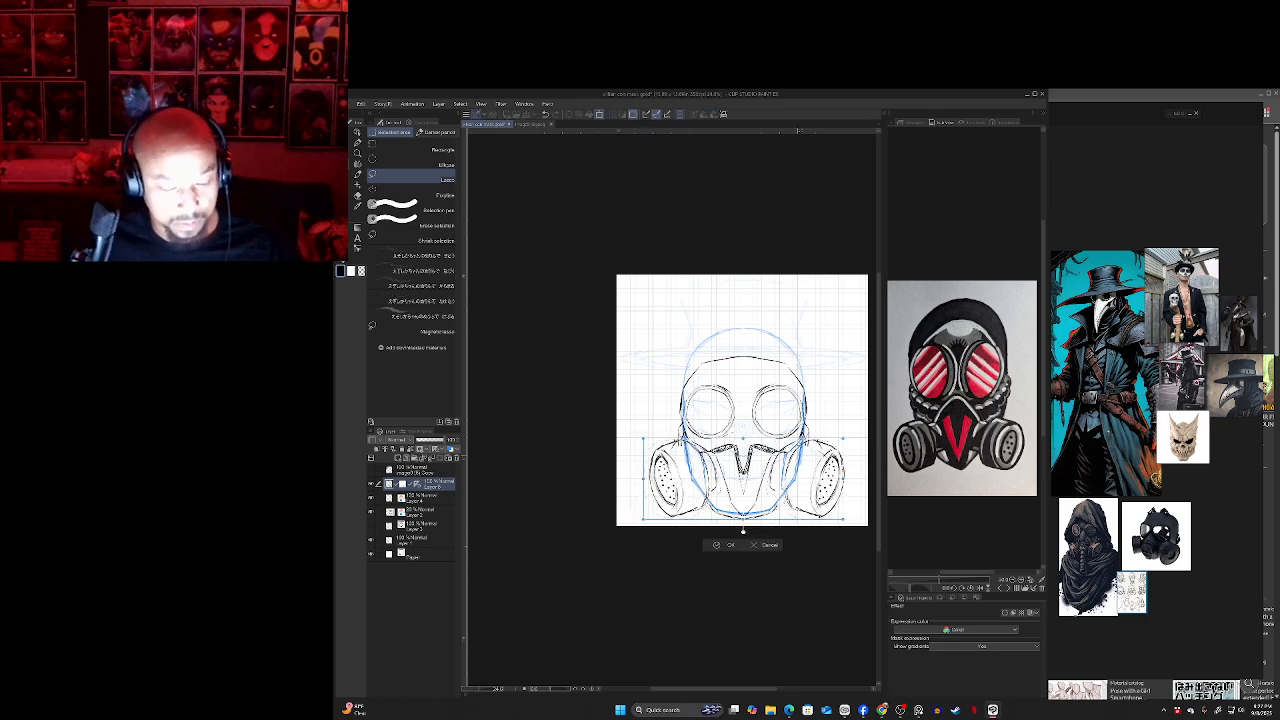
key("Return")
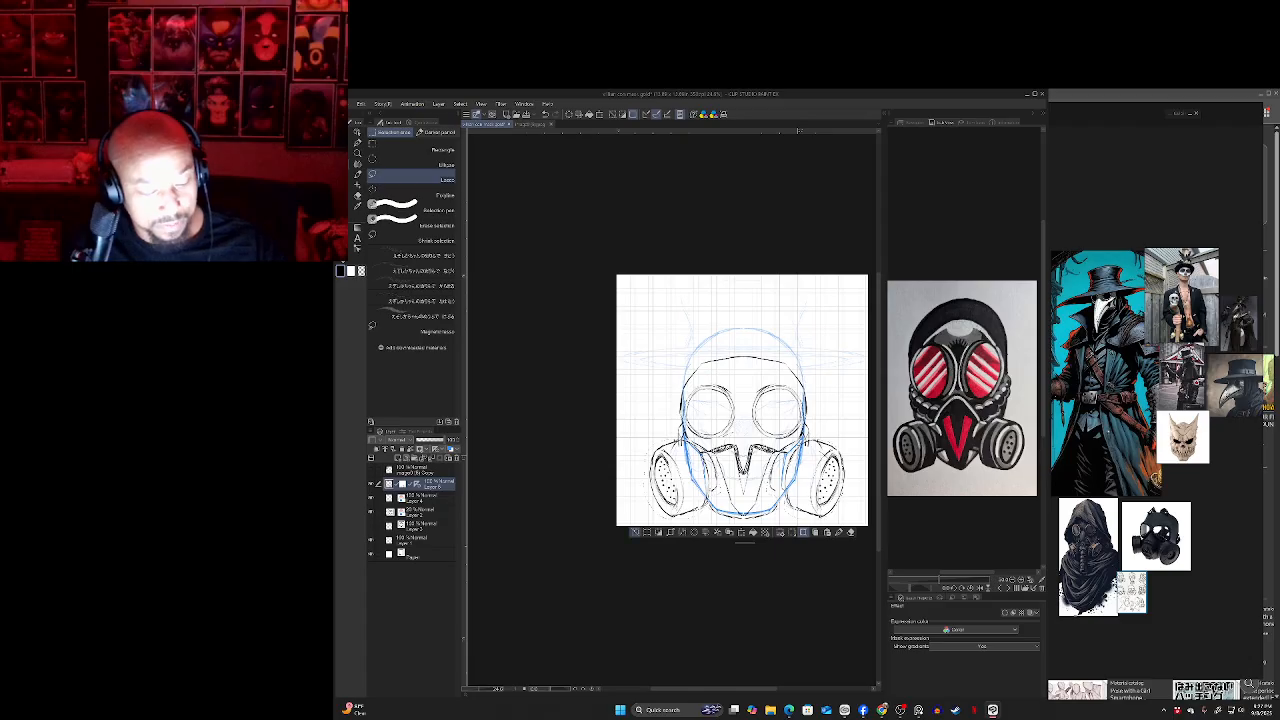
left_click(635, 532)
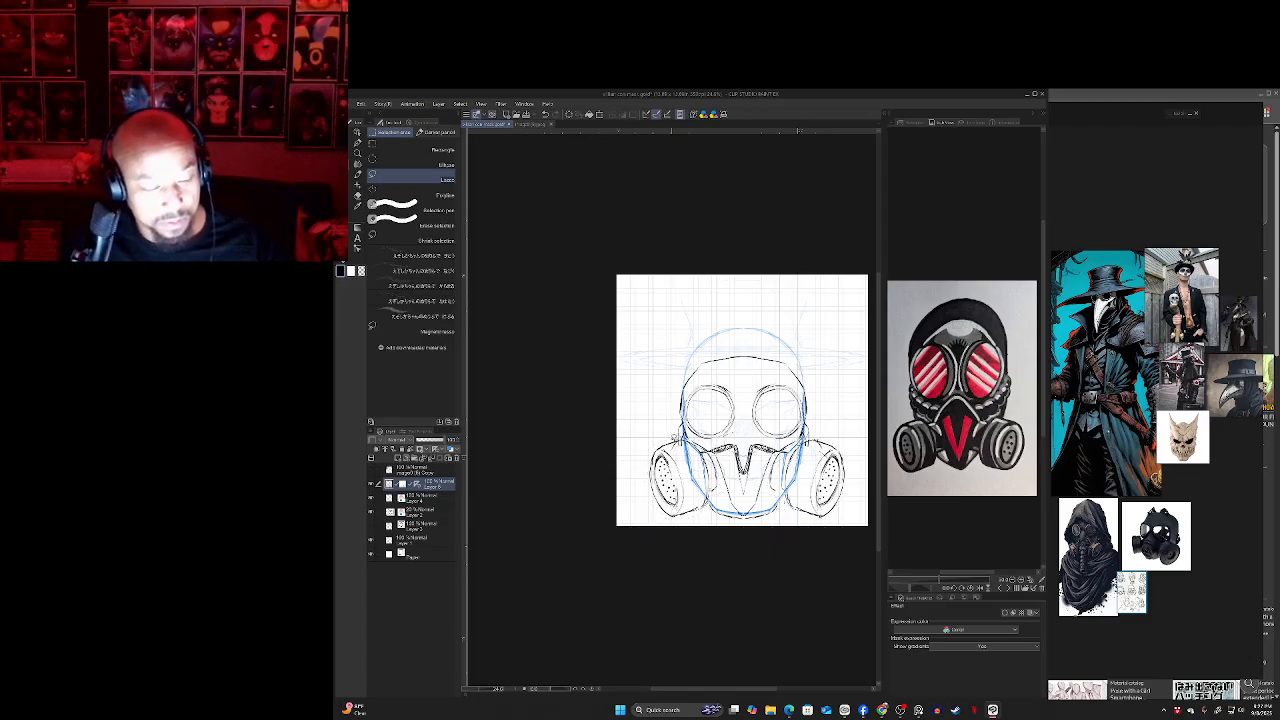
- Lasso the left side filter on the line-art layer and shift it slightly outward from the mouthpiece
left_click(422, 498)
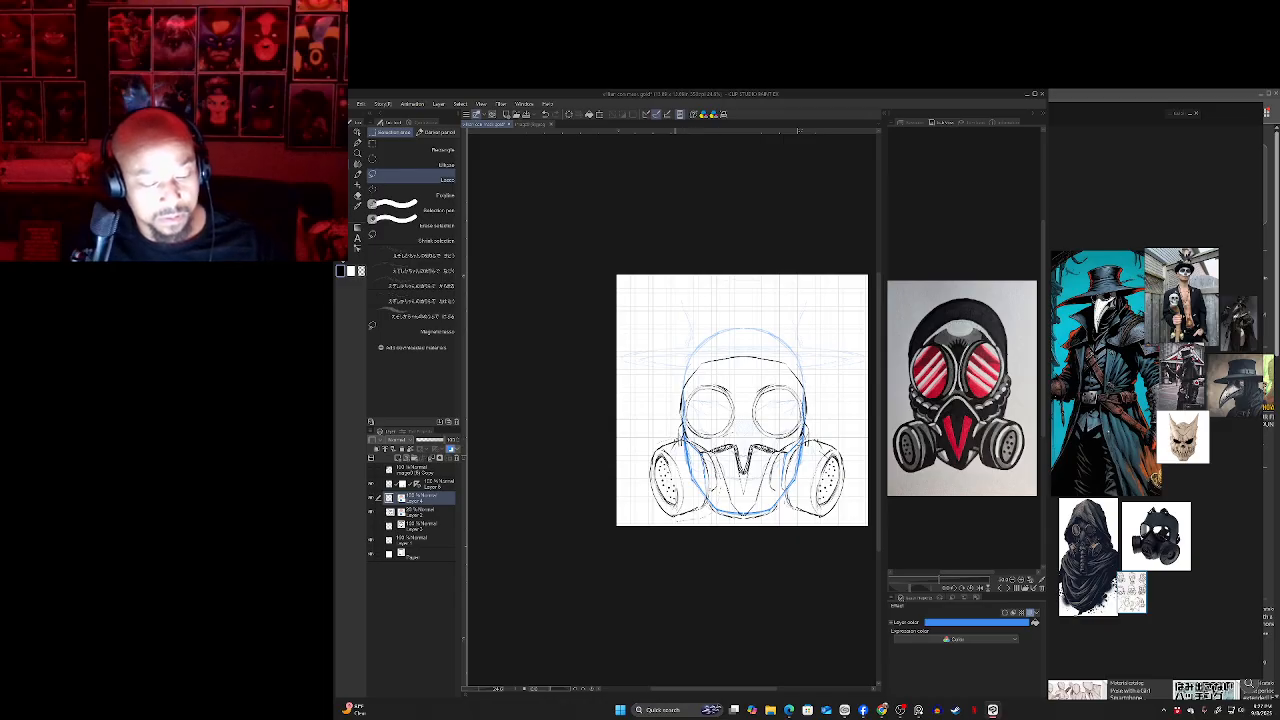
left_click_drag(660, 443, 650, 449)
left_click(432, 484)
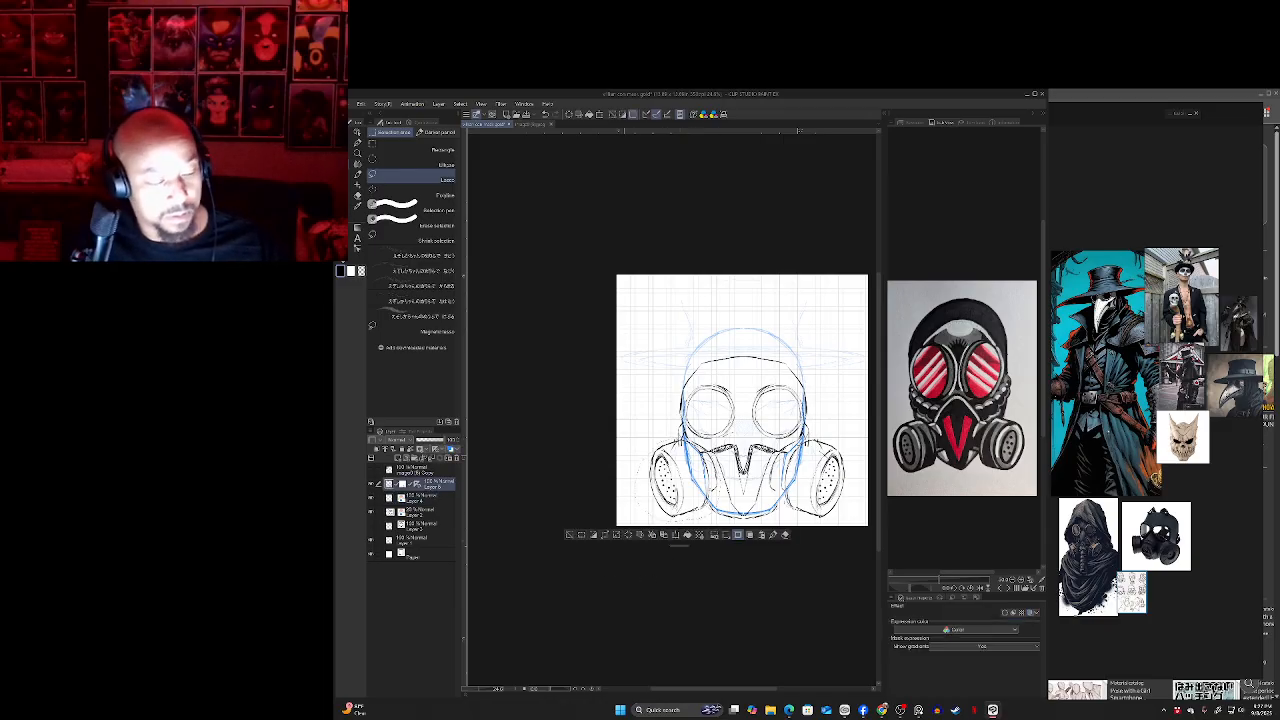
key("ctrl+t")
left_click_drag(682, 499, 672, 500)
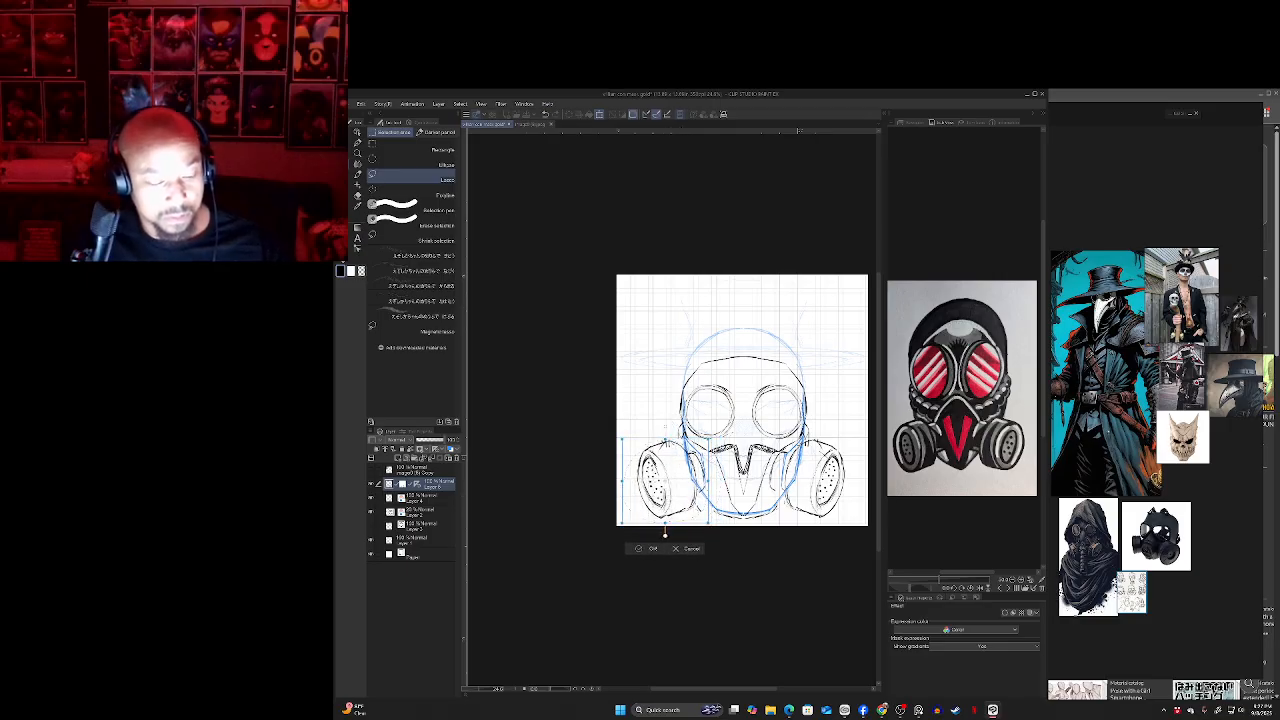
left_click(660, 549)
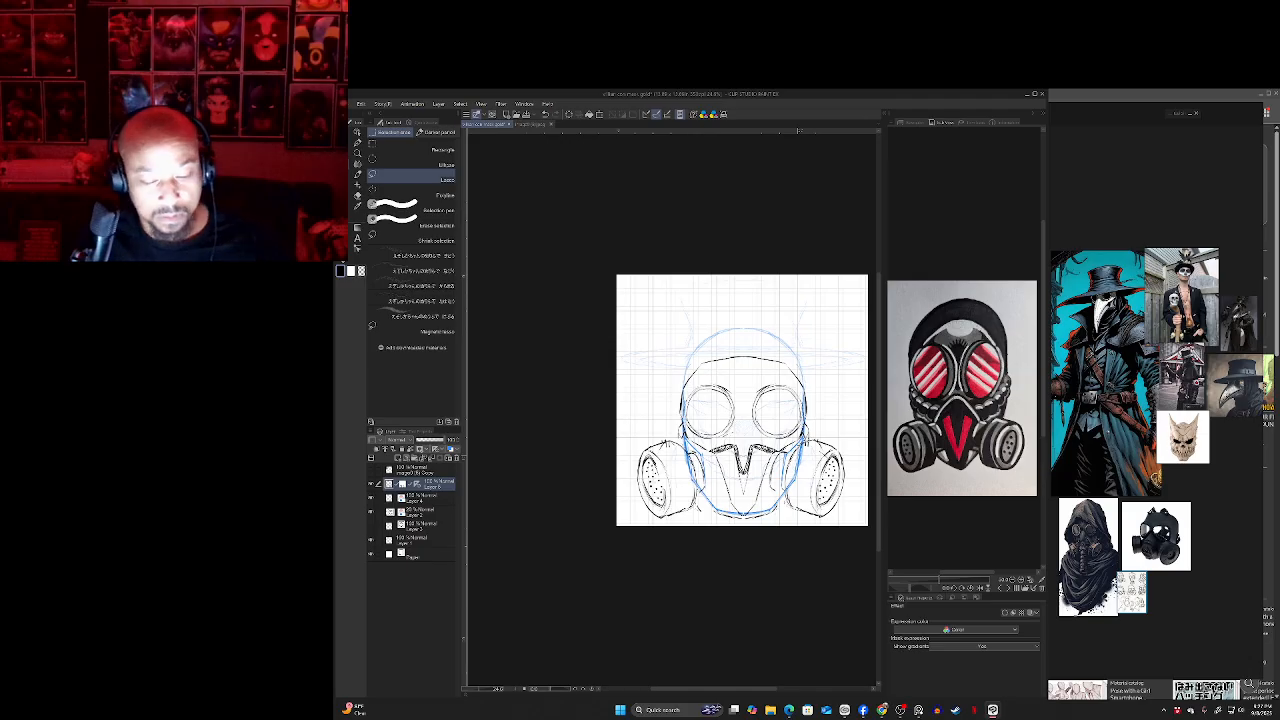
- Lasso the right side filter, try repositioning it on the line-art layer, and undo the transform
left_click_drag(864, 476, 820, 440)
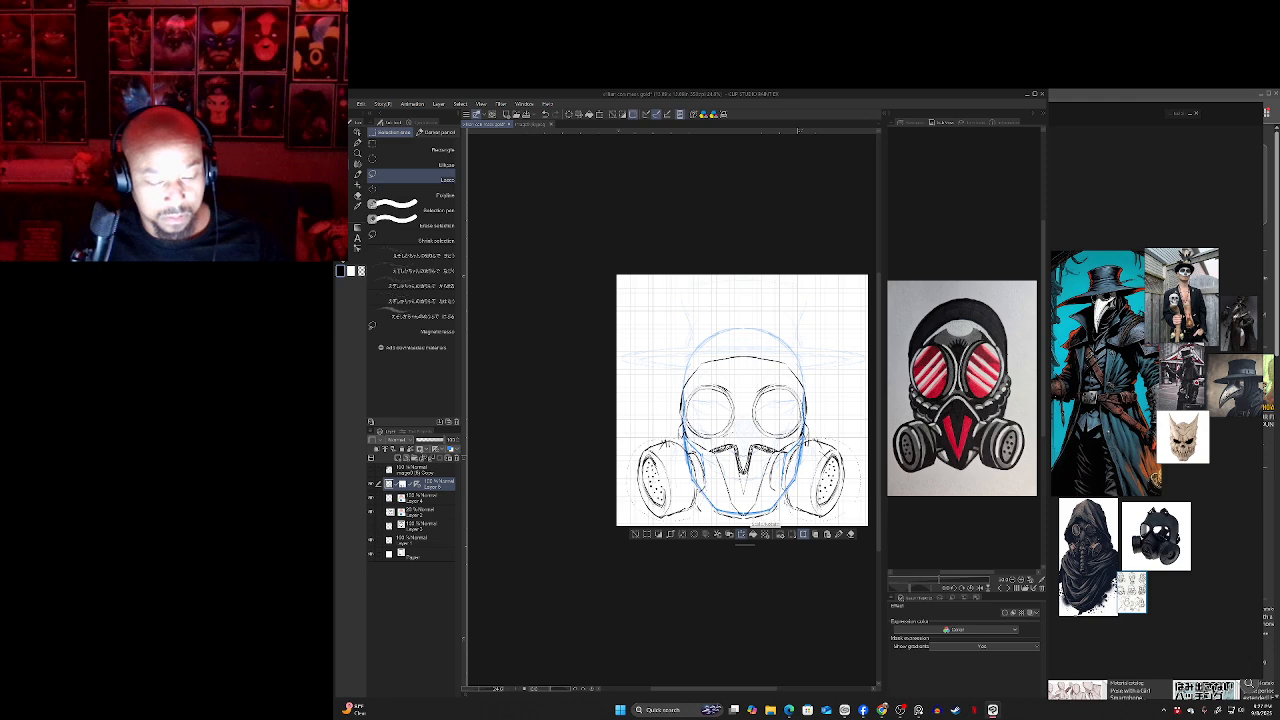
left_click(572, 508)
left_click(430, 498)
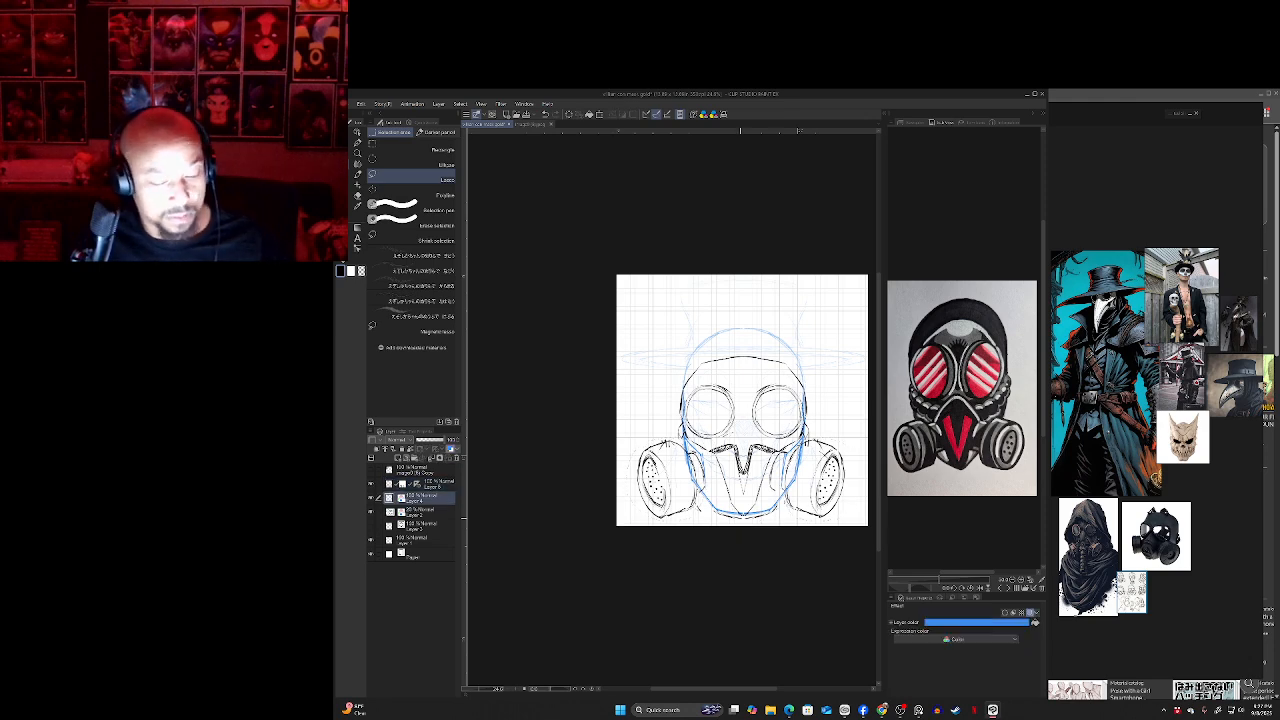
key("ctrl+a")
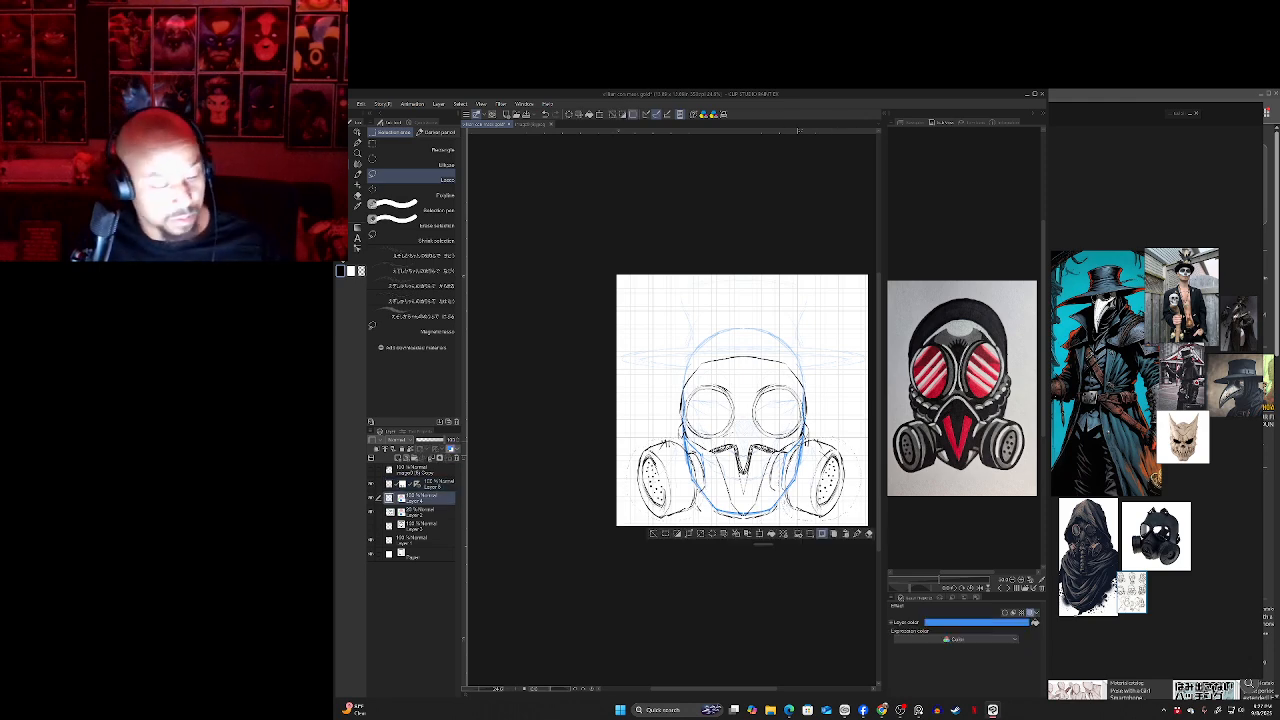
left_click(432, 484)
left_click(760, 534)
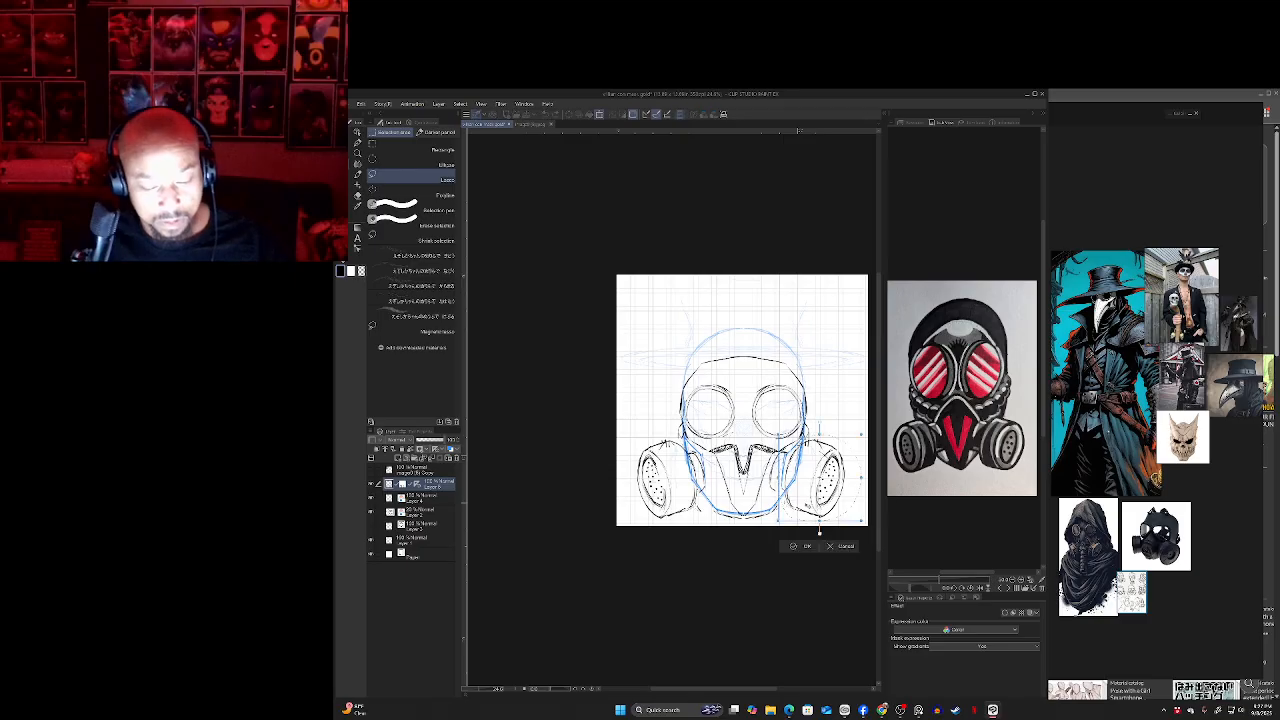
left_click_drag(825, 533, 819, 532)
key("Return")
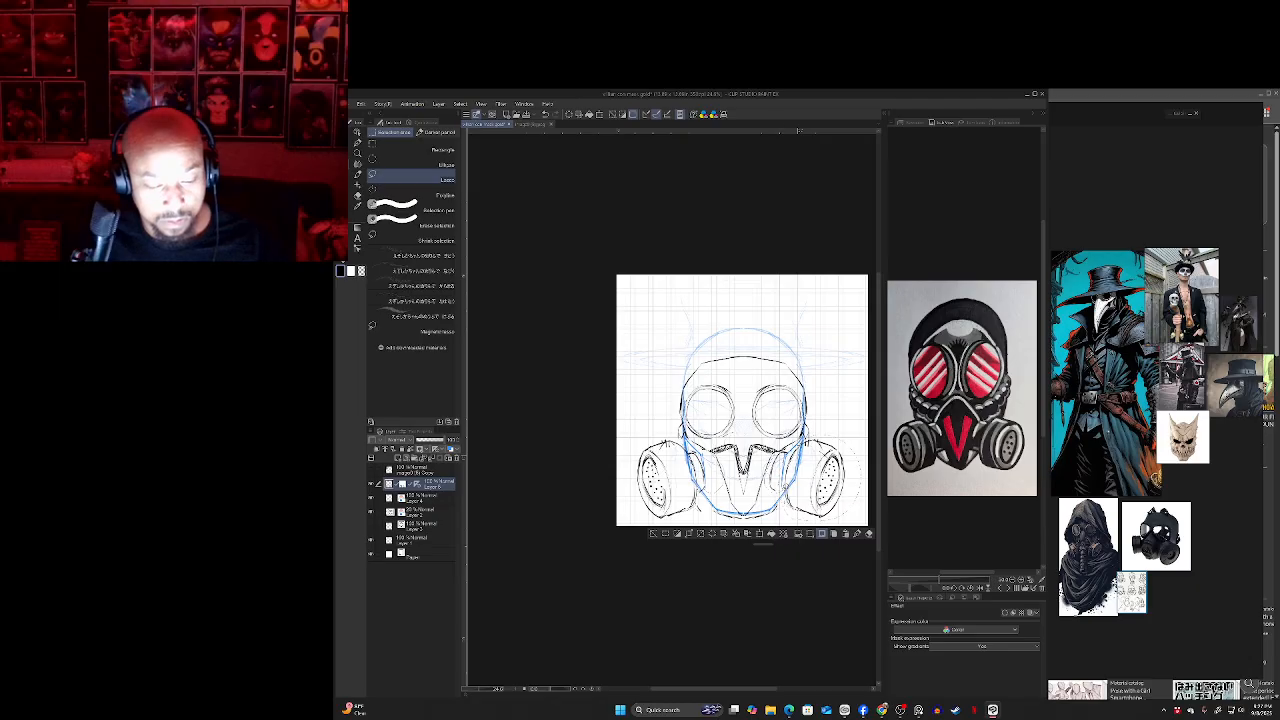
key("ctrl+z")
- Move the selected right side filter outward on the line-art layer to match the left filter, and clear the selection
left_click(422, 498)
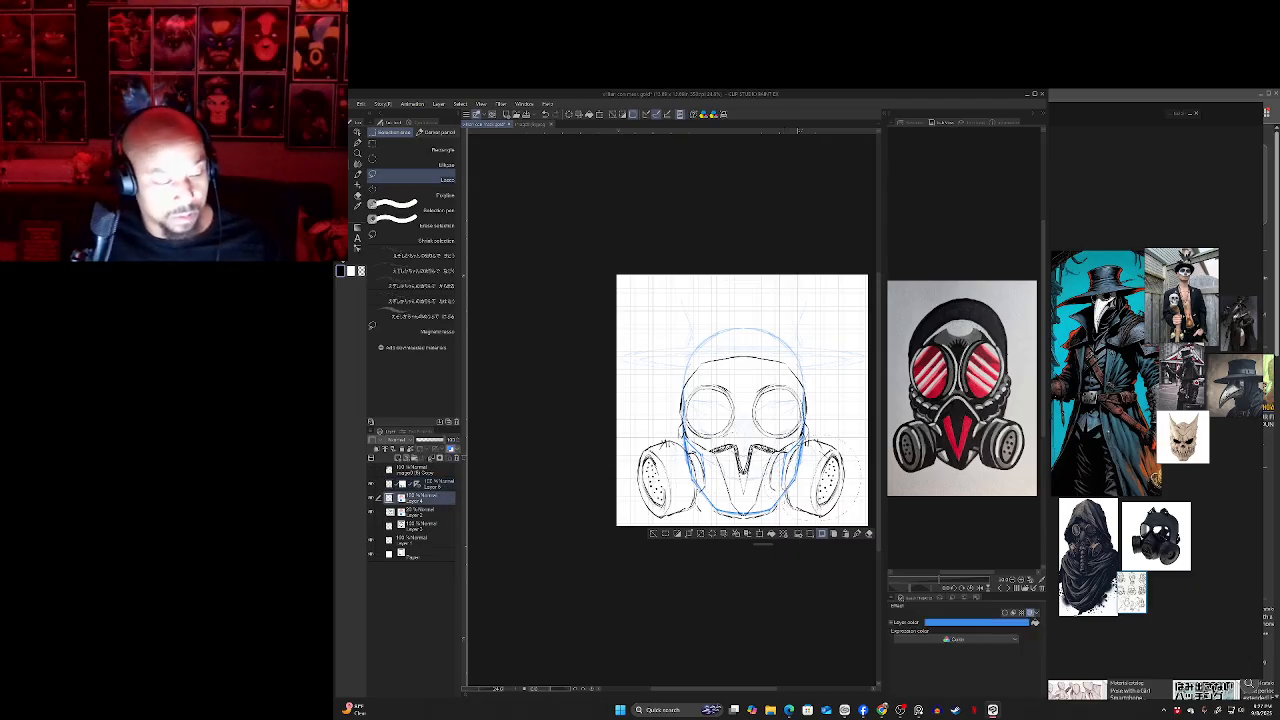
left_click(437, 484)
left_click(759, 534)
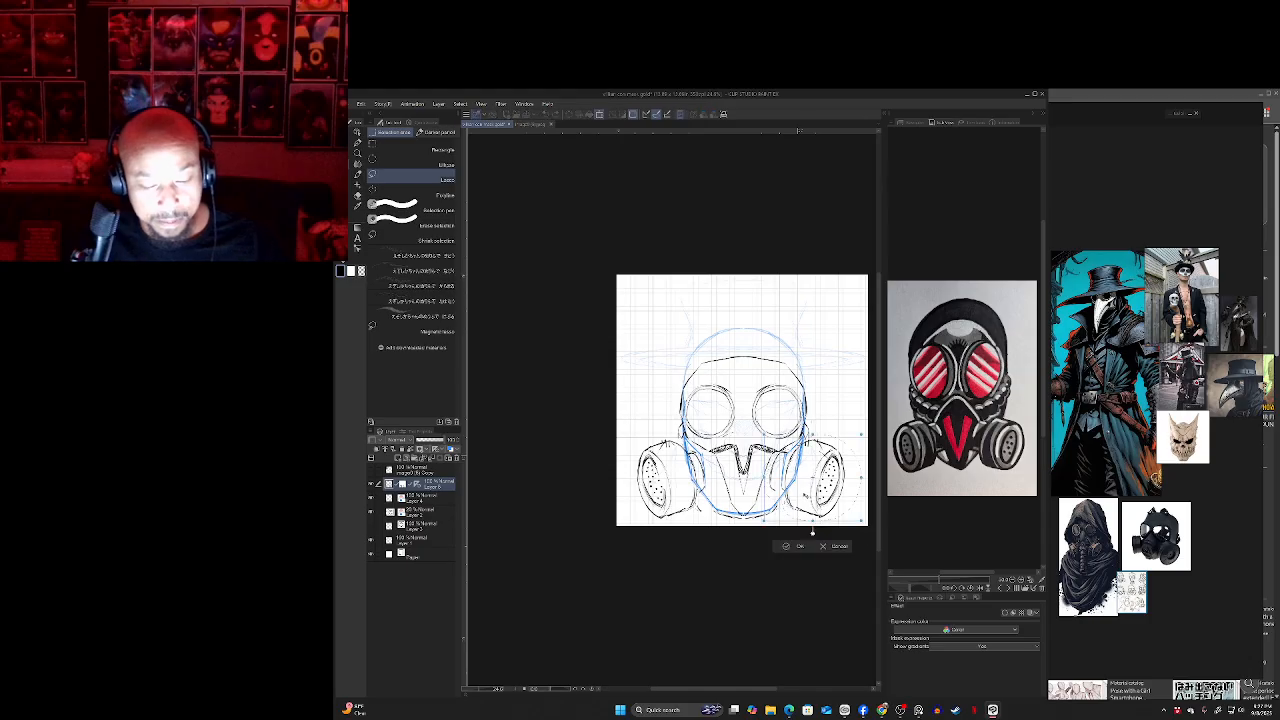
mouse_move(806, 495)
left_mouse_down()
mouse_move(818, 492)
mouse_move(813, 502)
left_mouse_up()
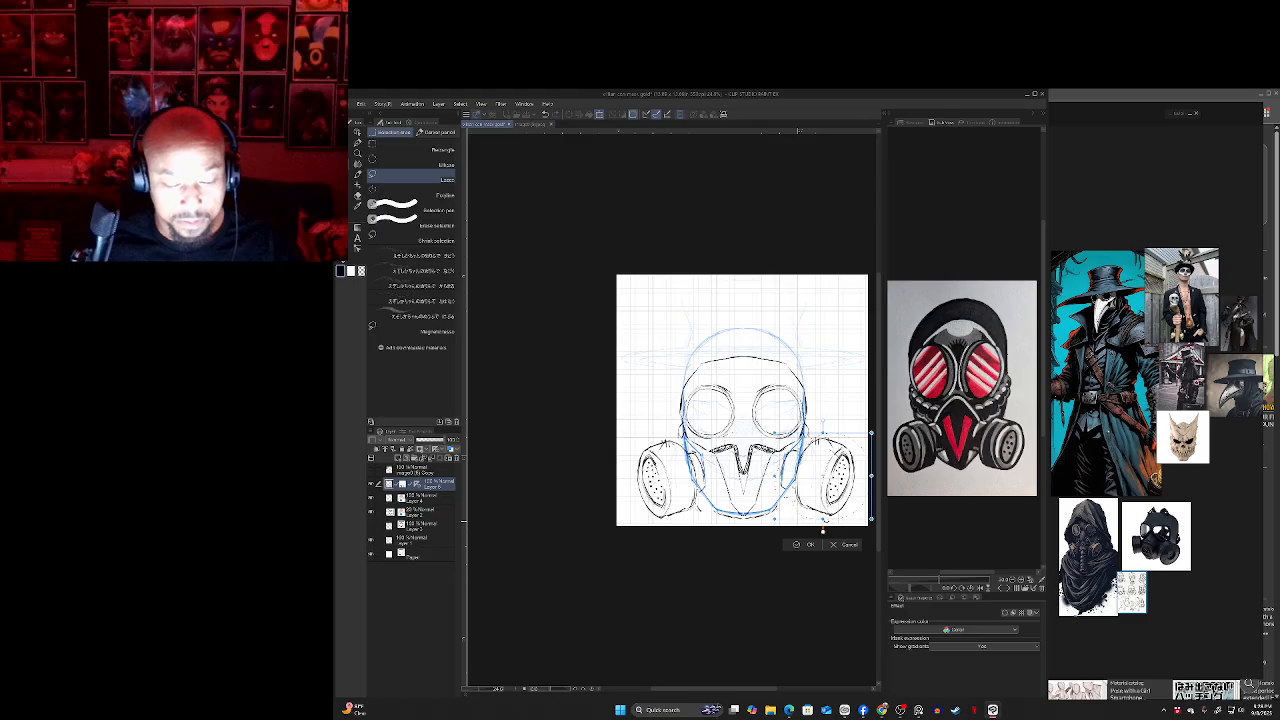
key("Return")
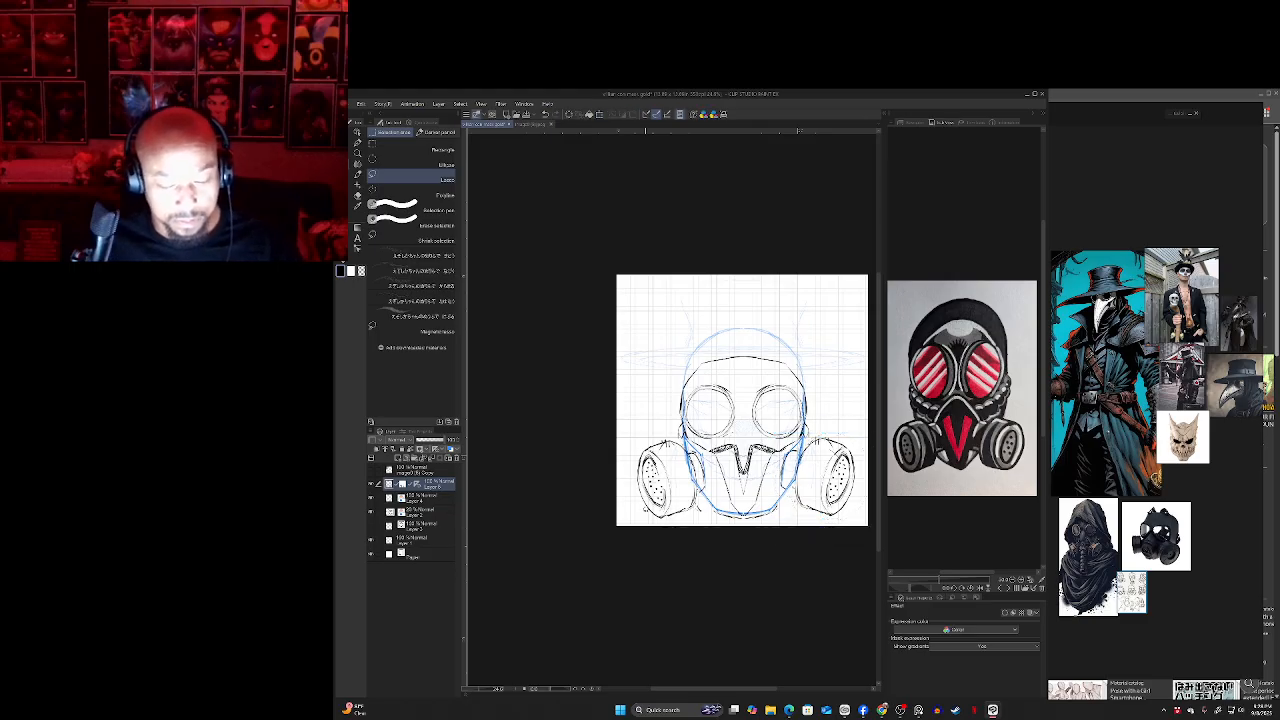
- Switch to the pen, create a new layer above the line art and move the symmetry ruler onto it
key("p")
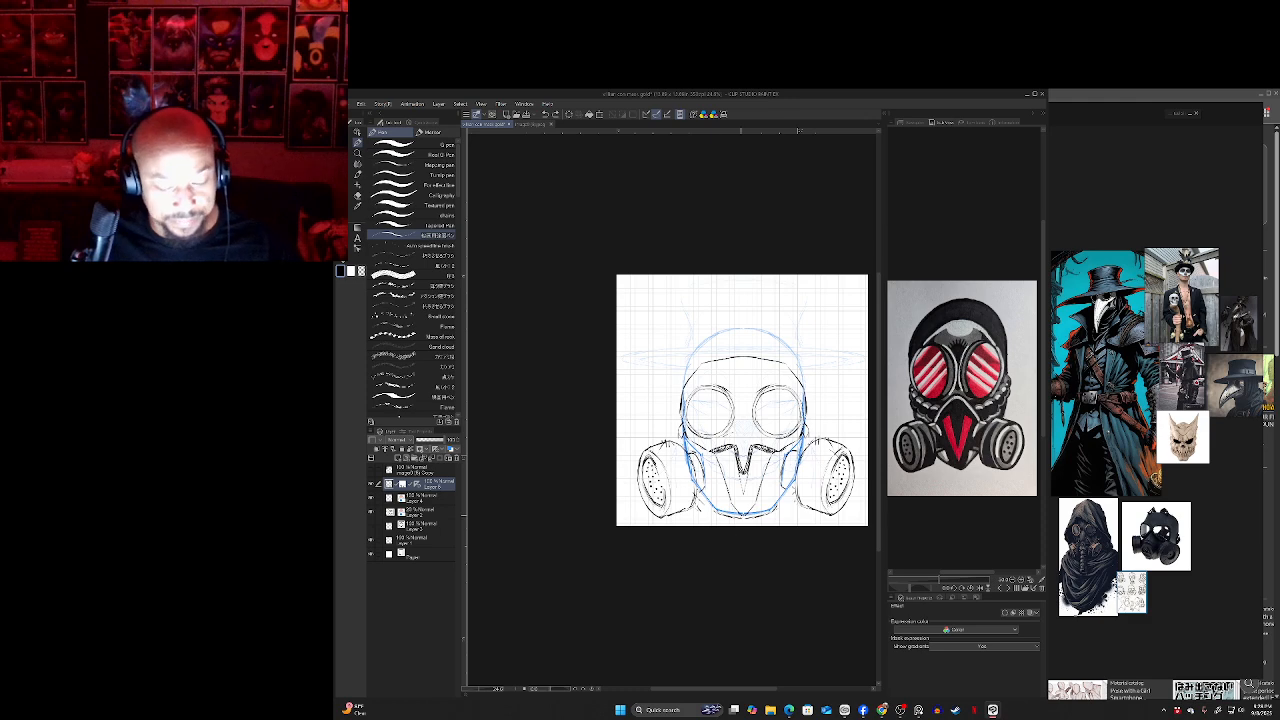
key("ctrl+shift+n")
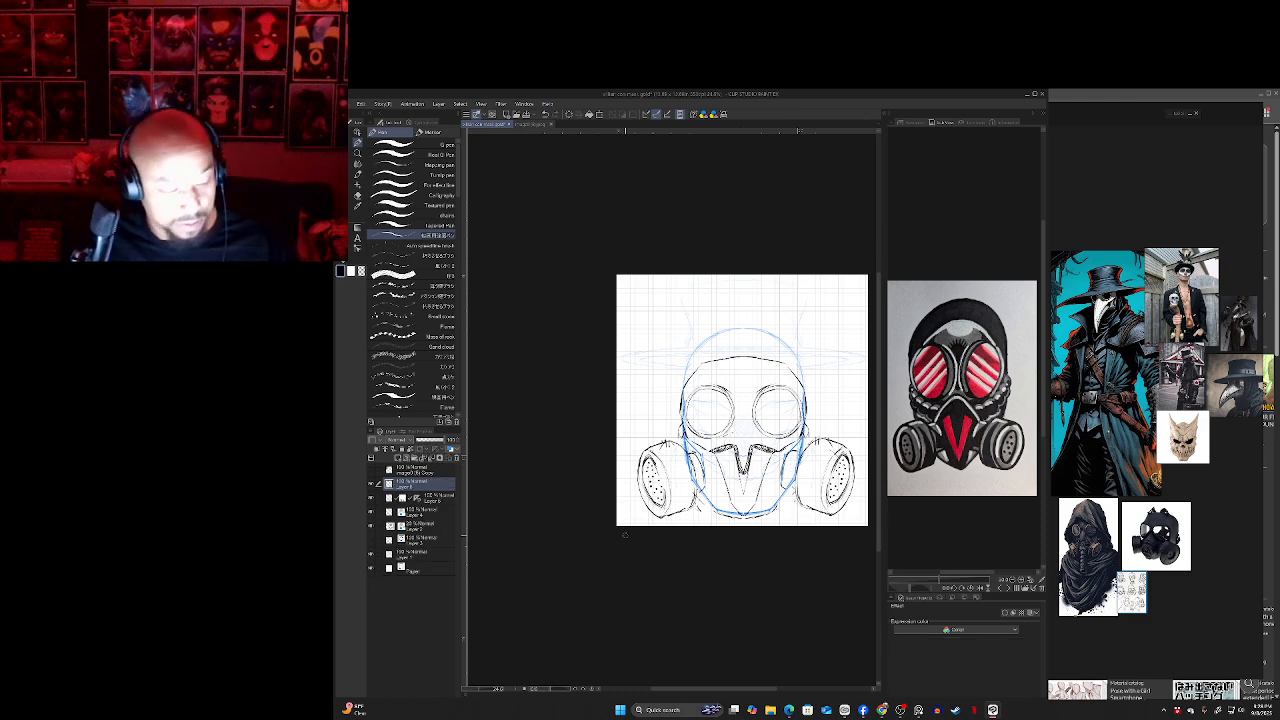
left_click_drag(417, 498, 418, 484)
left_click(426, 484)
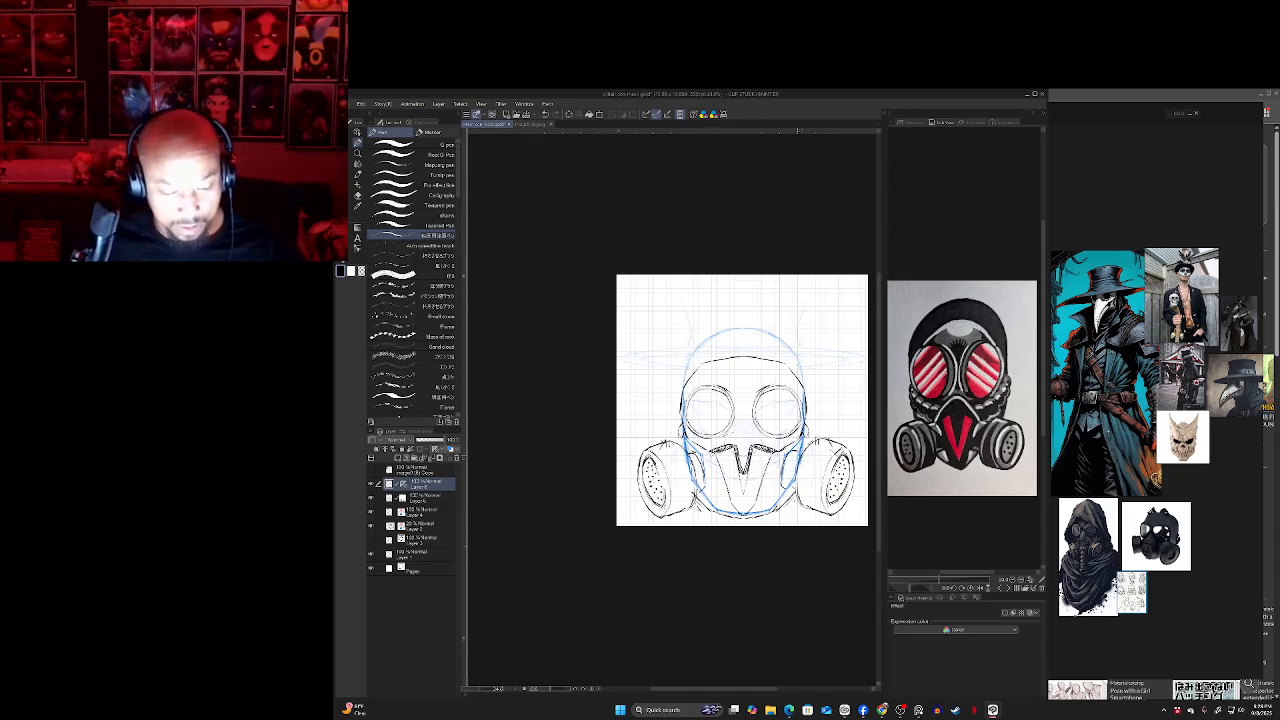
- Draw mirrored lines down the sides of the mouthpiece and a lower chin curve on the new layer
left_click_drag(710, 454, 723, 501)
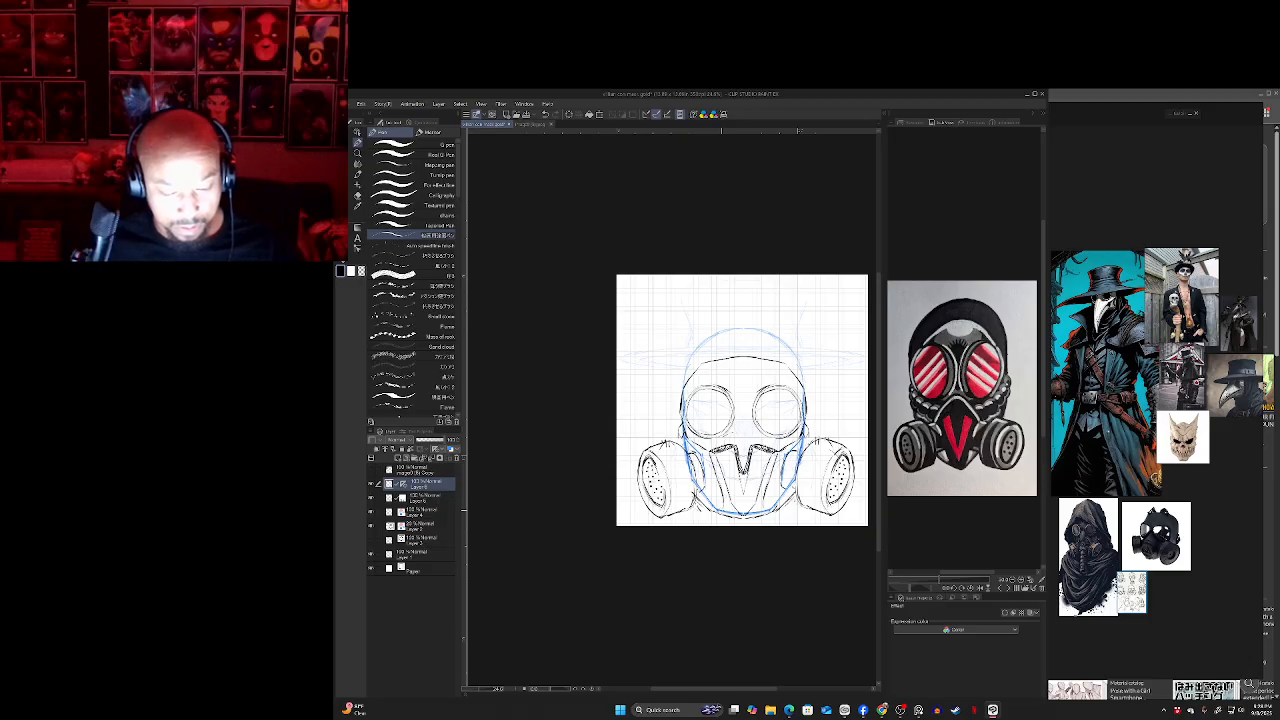
key("ctrl+z")
left_click_drag(723, 490, 719, 511)
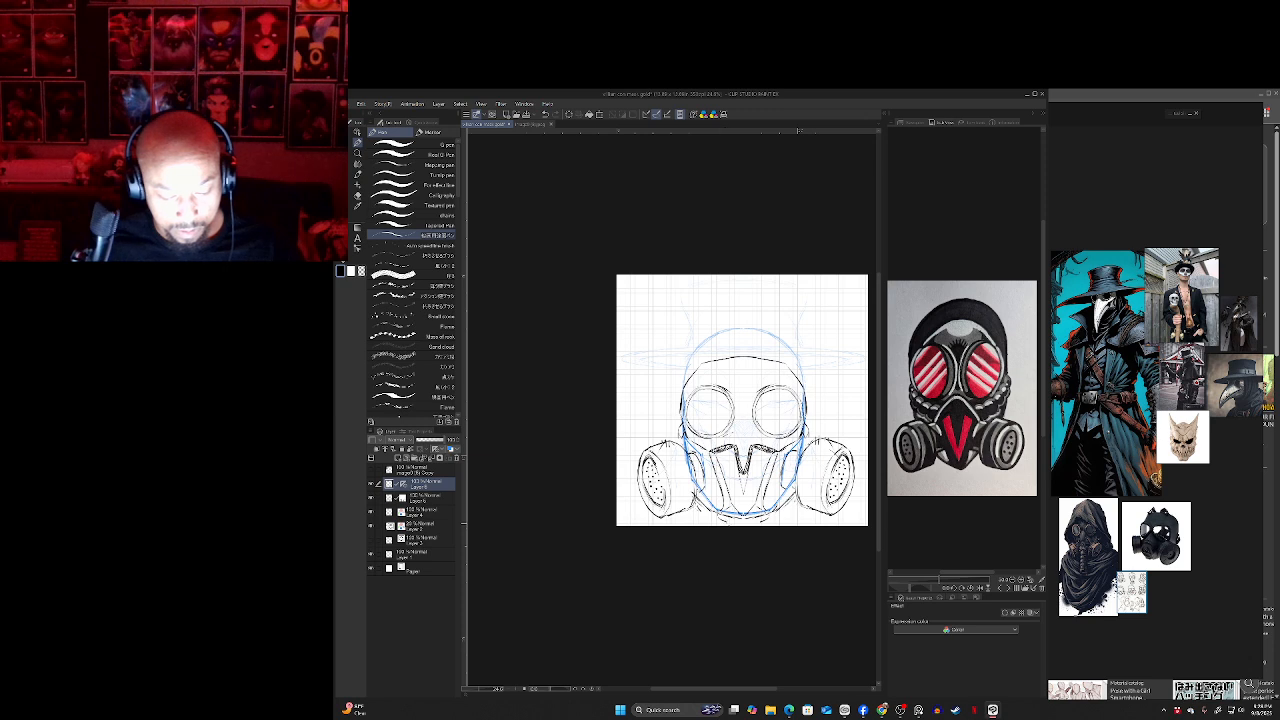
left_click_drag(732, 523, 756, 523)
- Erase the old line work at the chin beneath the mouthpiece on the line-art layer
key("e")
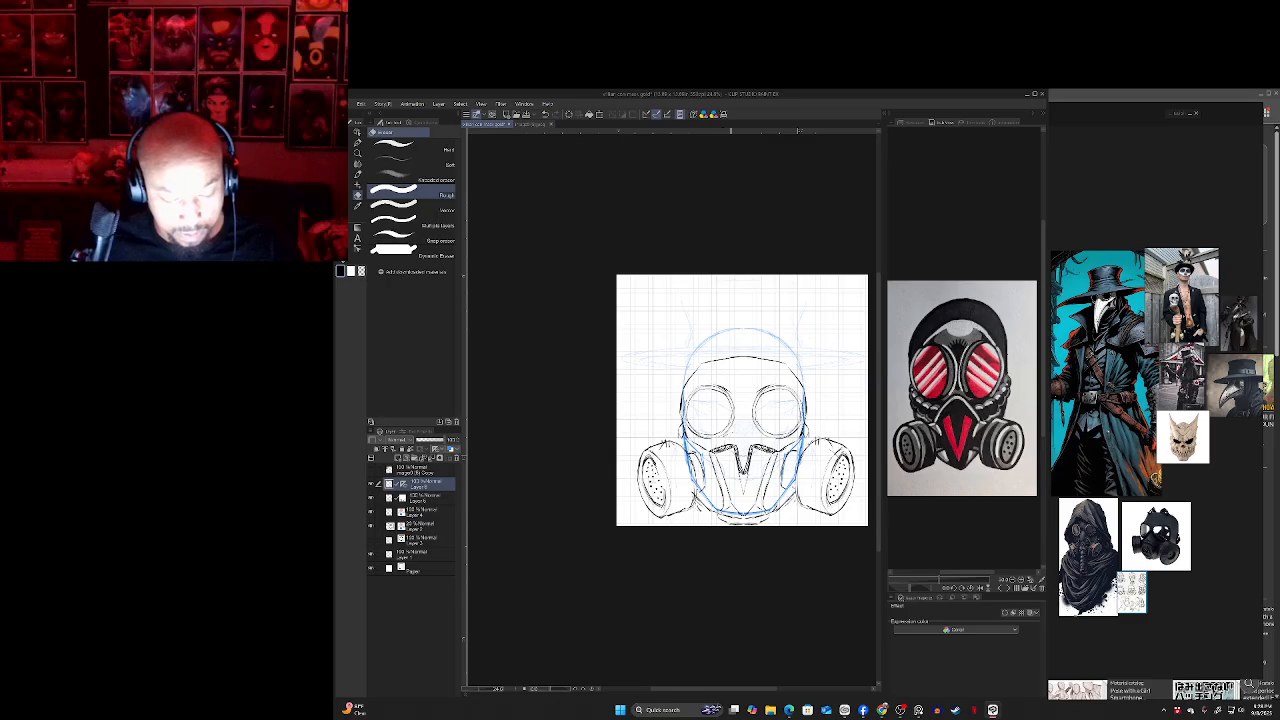
left_click(425, 498)
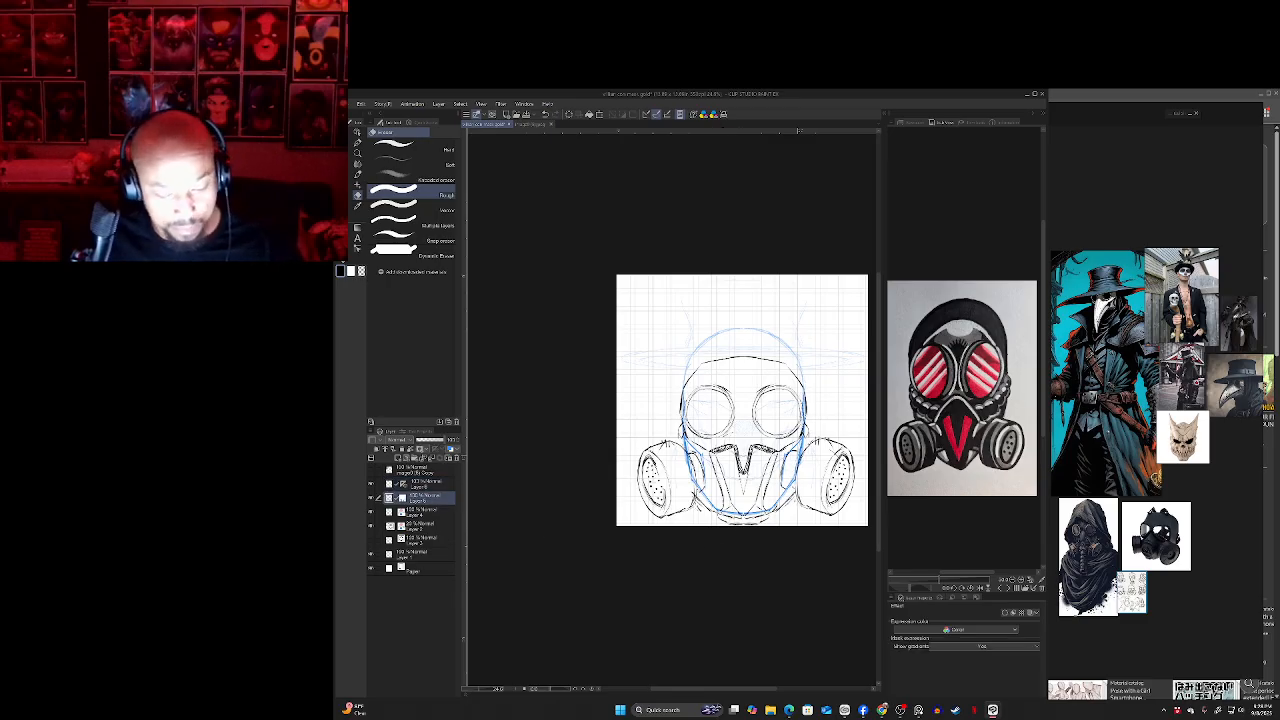
left_click_drag(727, 515, 760, 518)
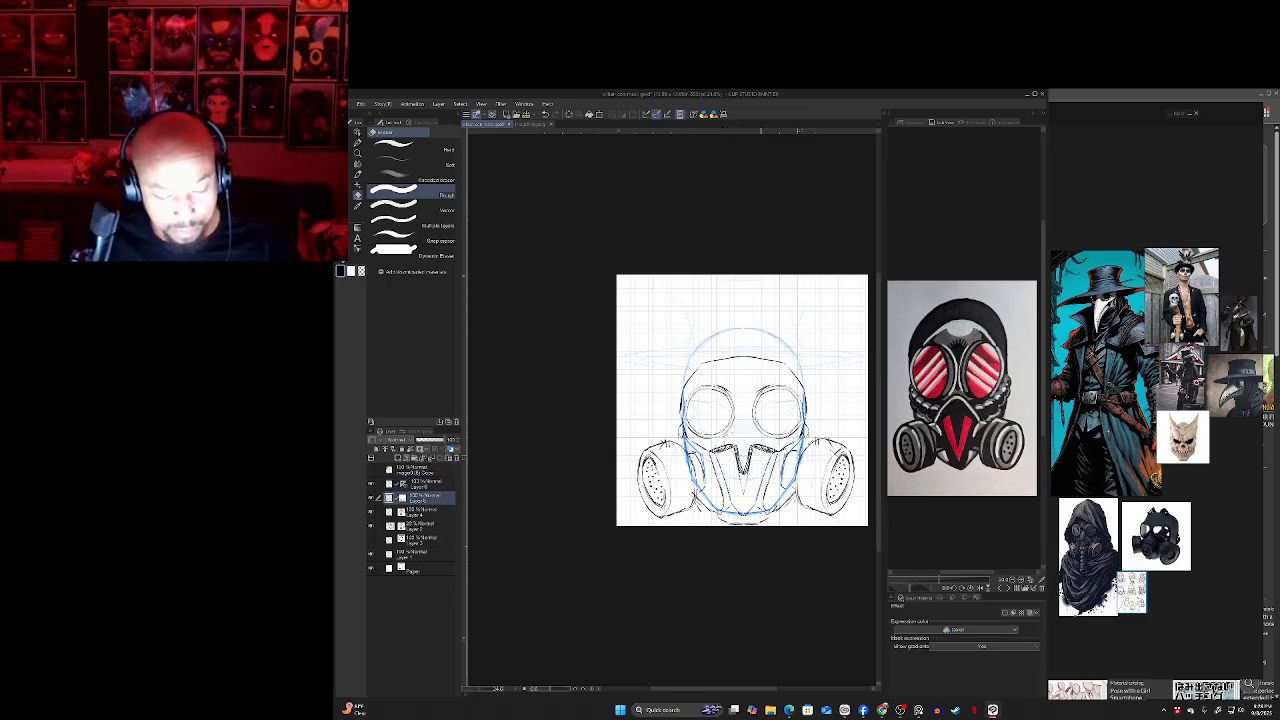
- Undo the stray pen stroke on the line-art layer and draw mirrored side lines beside the mouthpiece on the top layer
key("p")
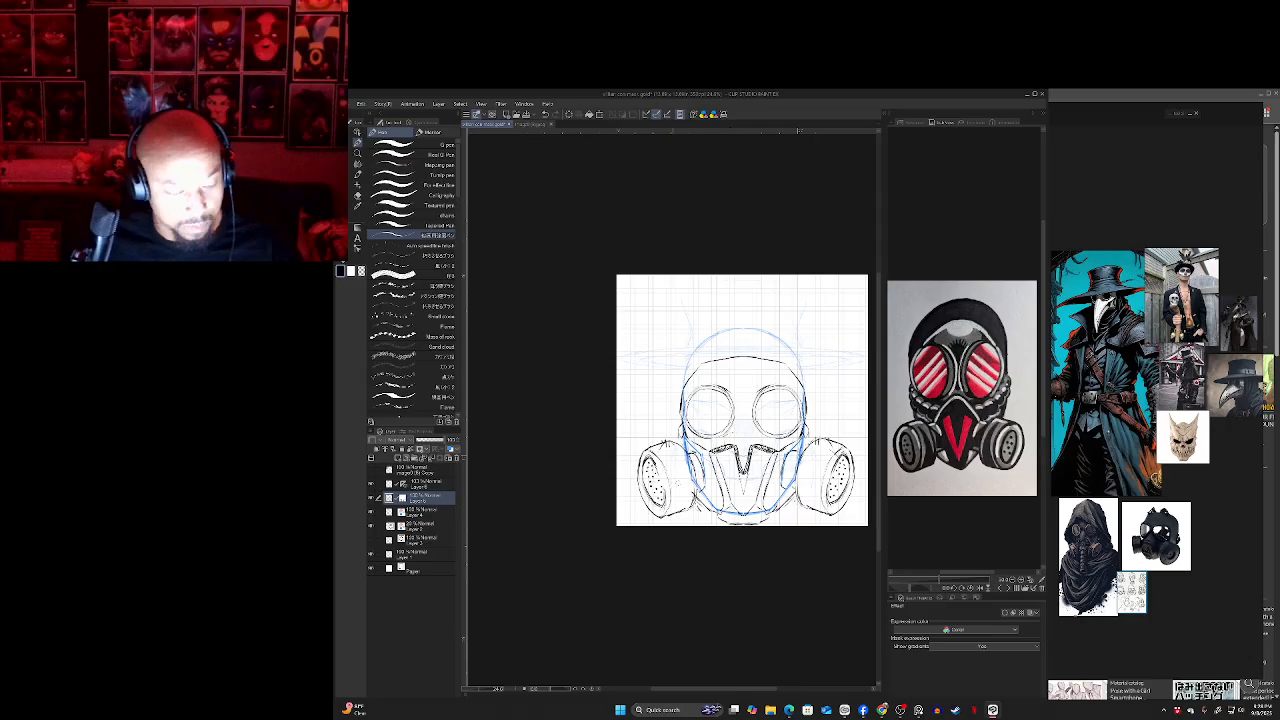
key("ctrl+z")
left_click(426, 484)
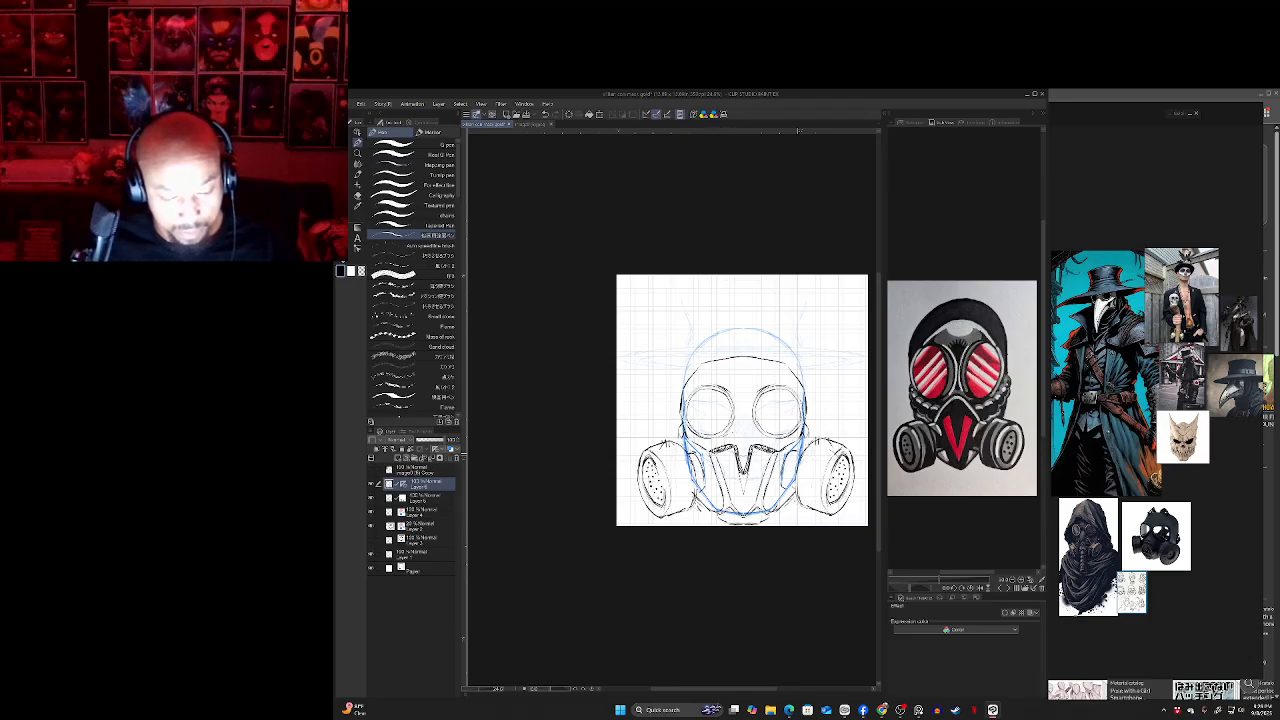
left_click_drag(717, 455, 711, 475)
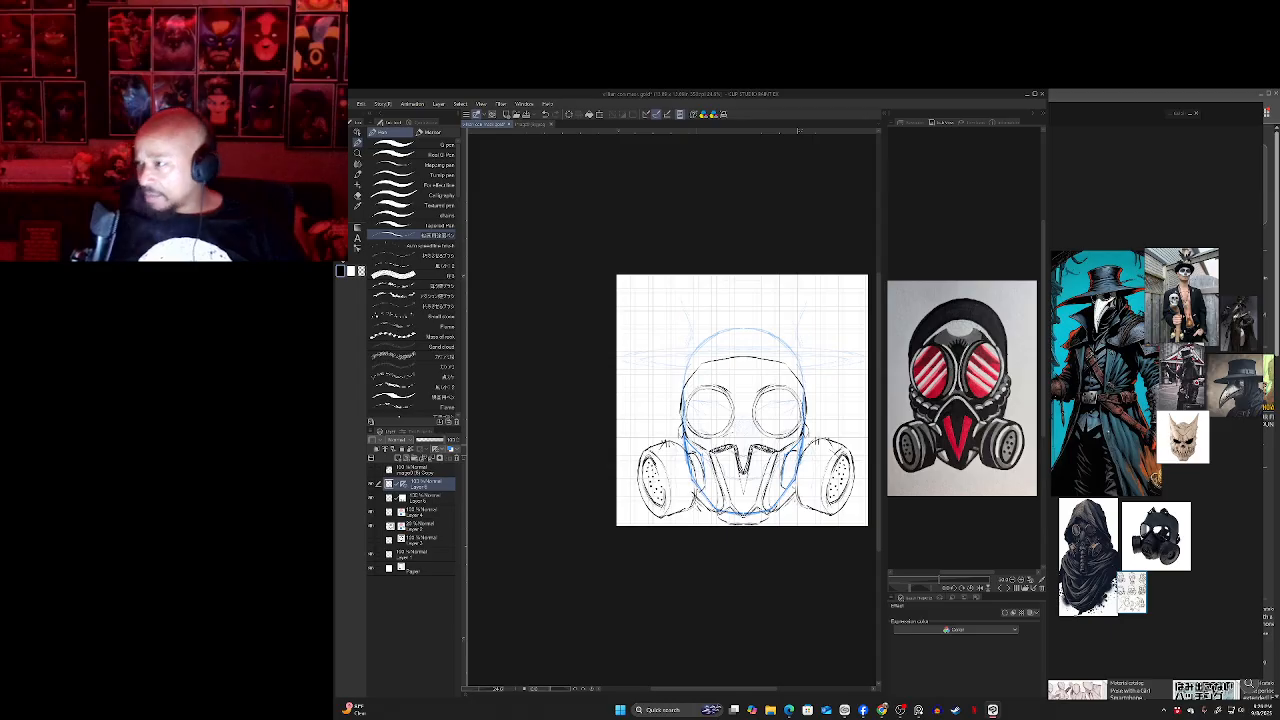
key("m")
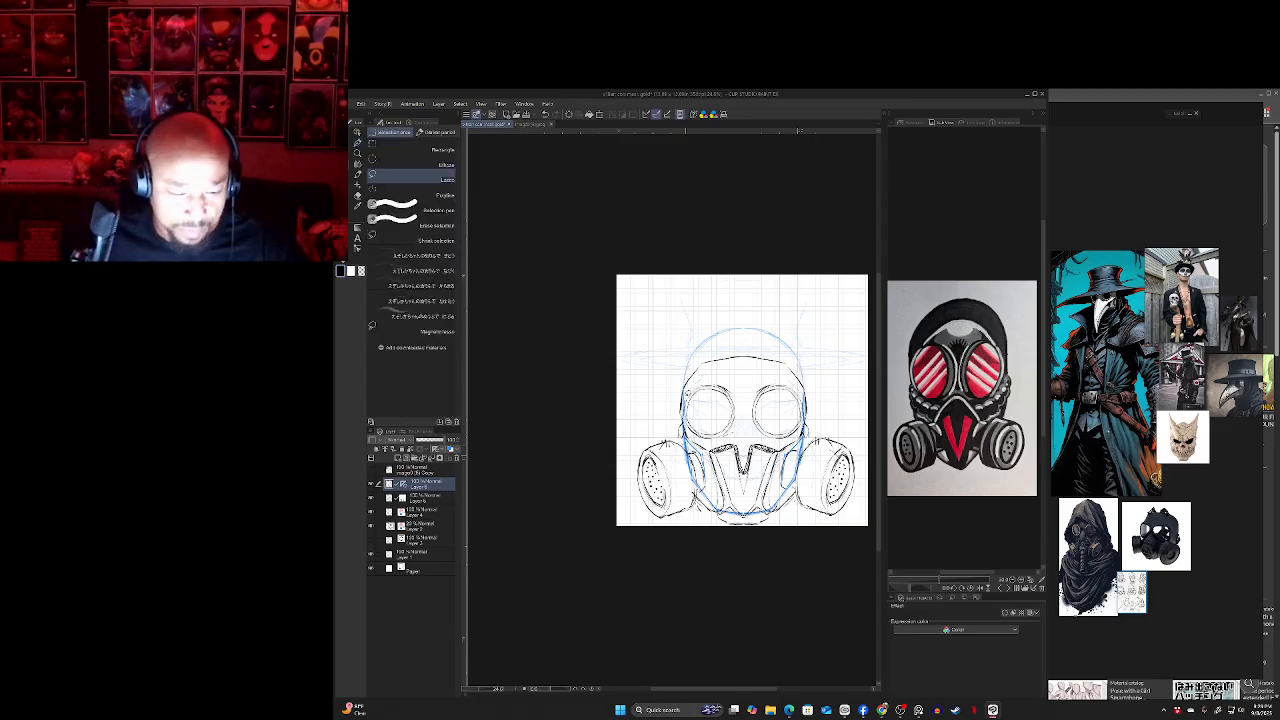
left_click_drag(743, 404, 743, 420)
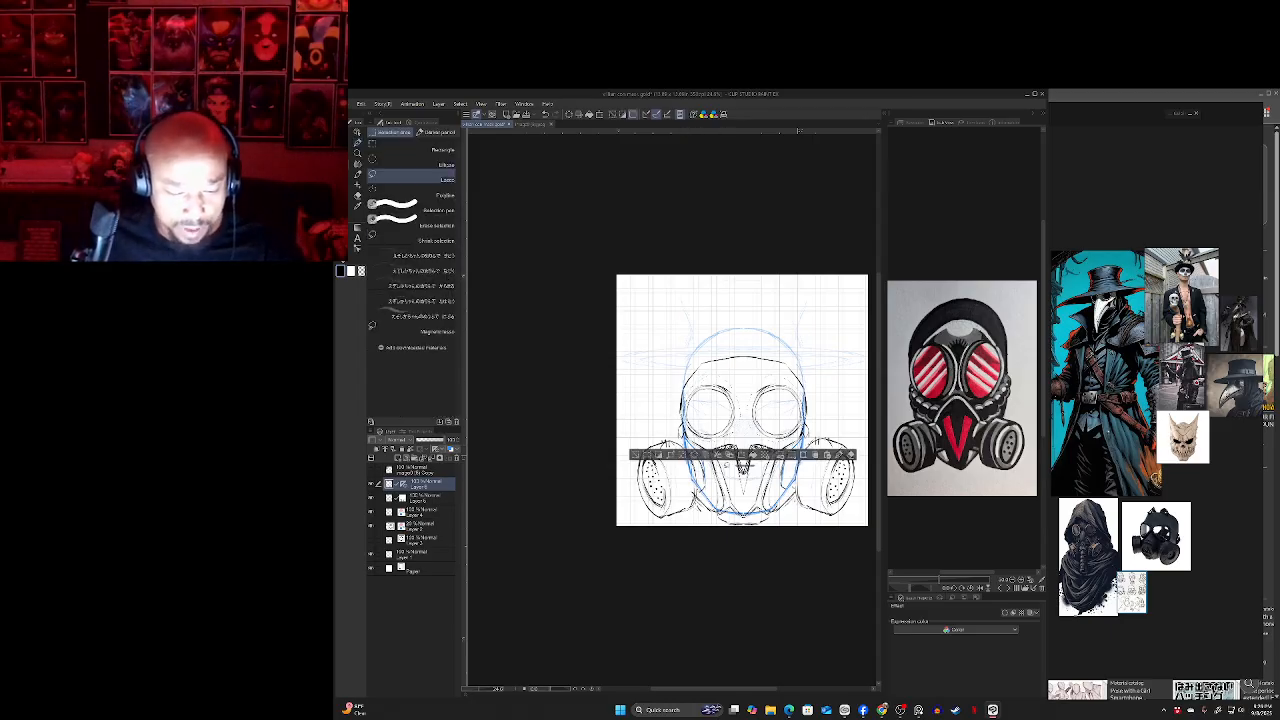
left_click(742, 456)
key("Return")
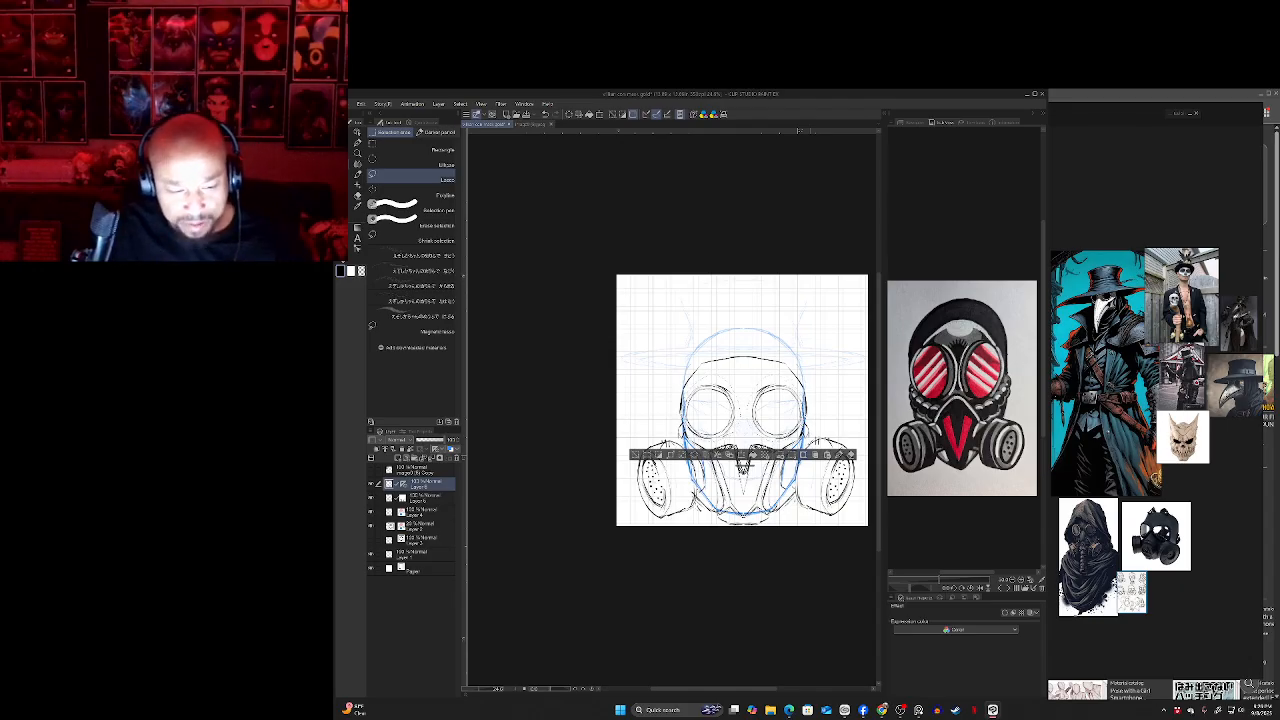
key("ctrl+d")
- Erase both round lenses from the line-art layer using its layer mask
key("e")
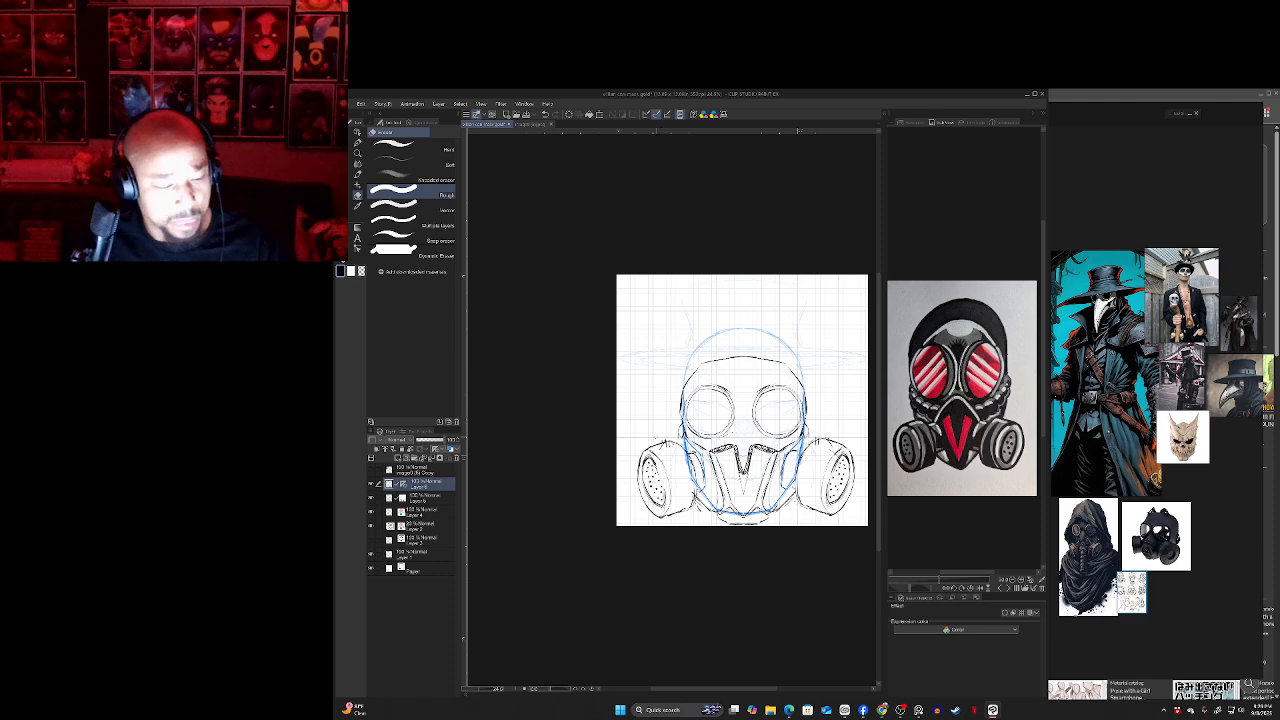
left_click(425, 498)
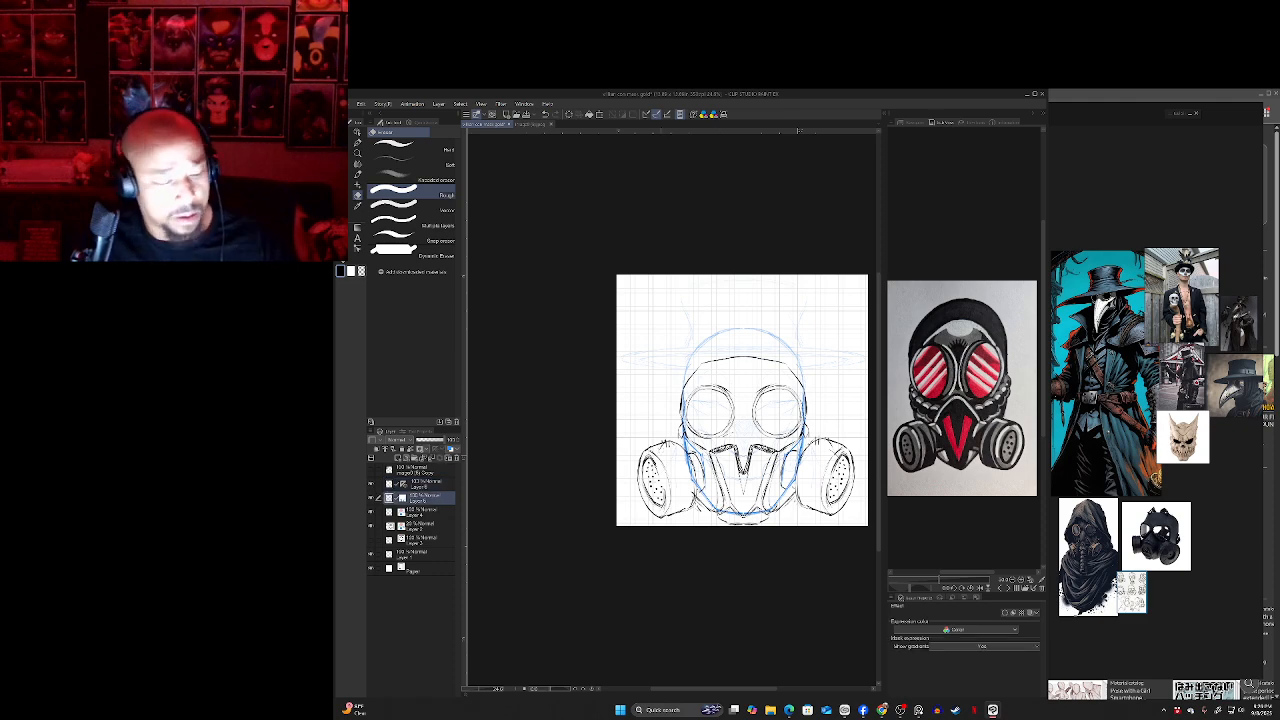
left_click(402, 498)
mouse_move(716, 387)
left_mouse_down()
mouse_move(732, 425)
mouse_move(708, 434)
mouse_move(698, 388)
mouse_move(715, 386)
mouse_move(684, 415)
left_mouse_up()
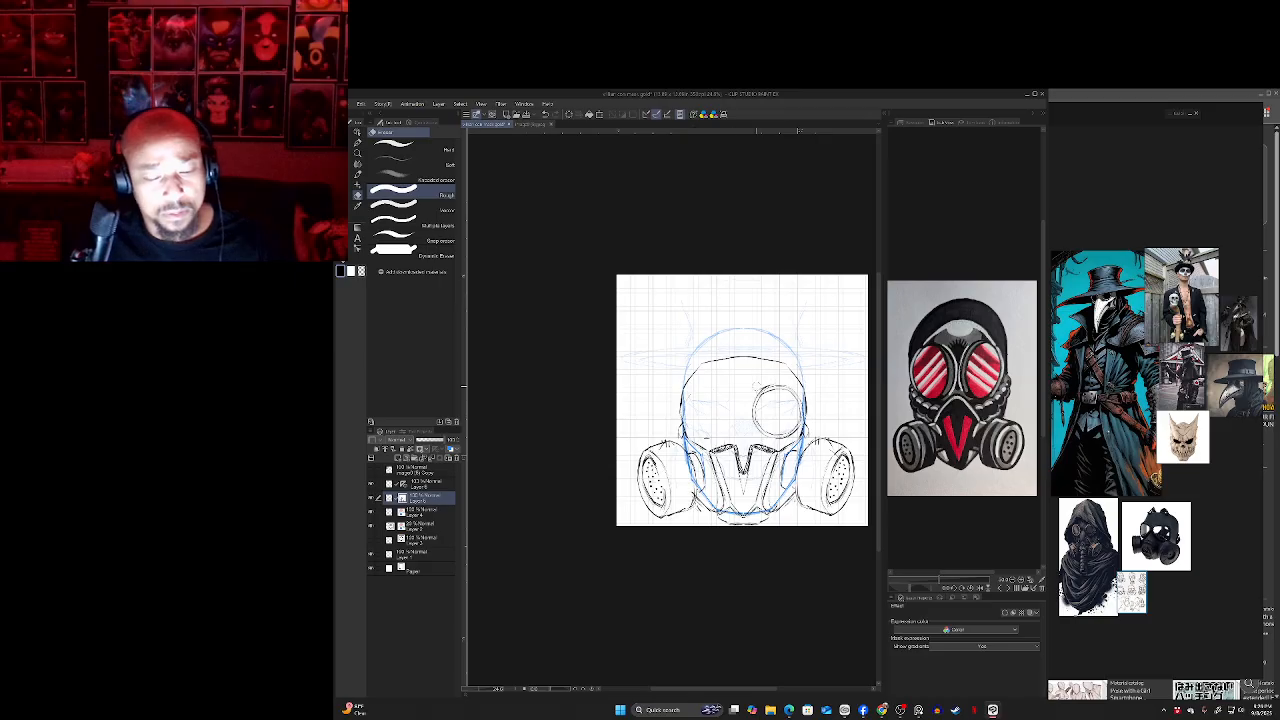
mouse_move(759, 392)
left_mouse_down()
mouse_move(778, 428)
mouse_move(793, 405)
mouse_move(763, 390)
left_mouse_up()
- Draw mirrored angular eye openings with slanted upper edges and curved outer sides on the top layer
key("p")
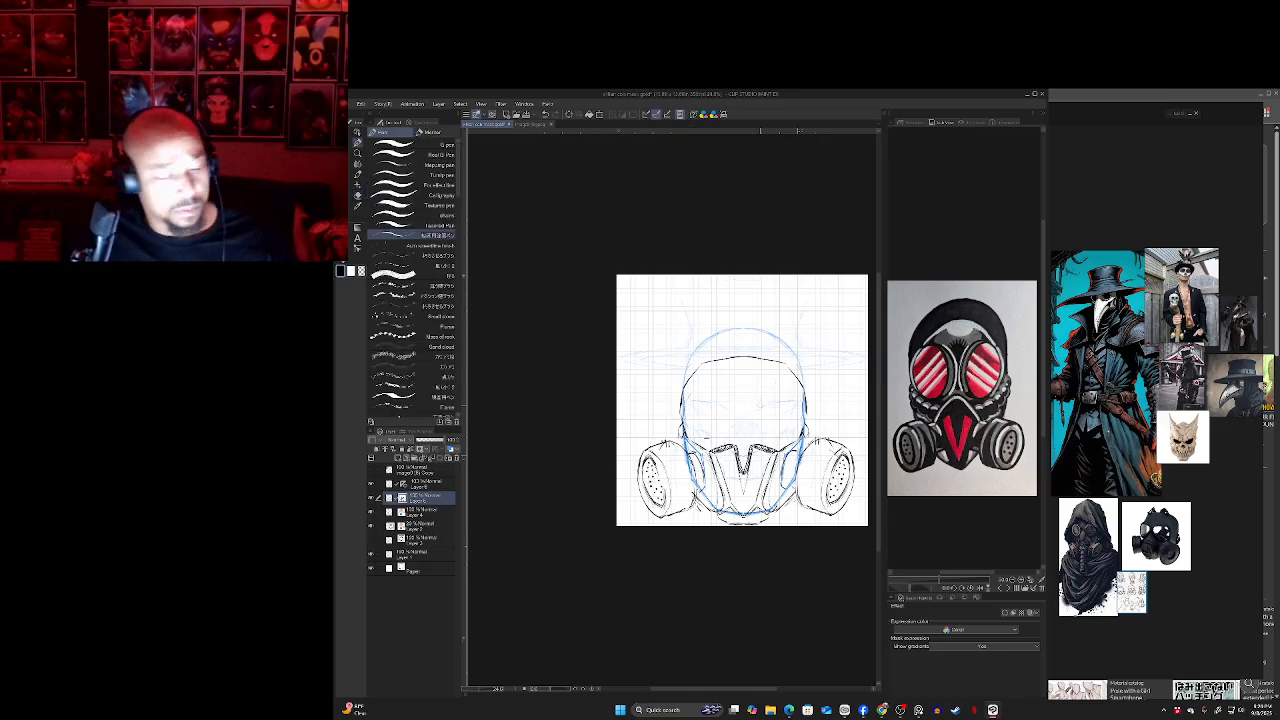
left_click(426, 484)
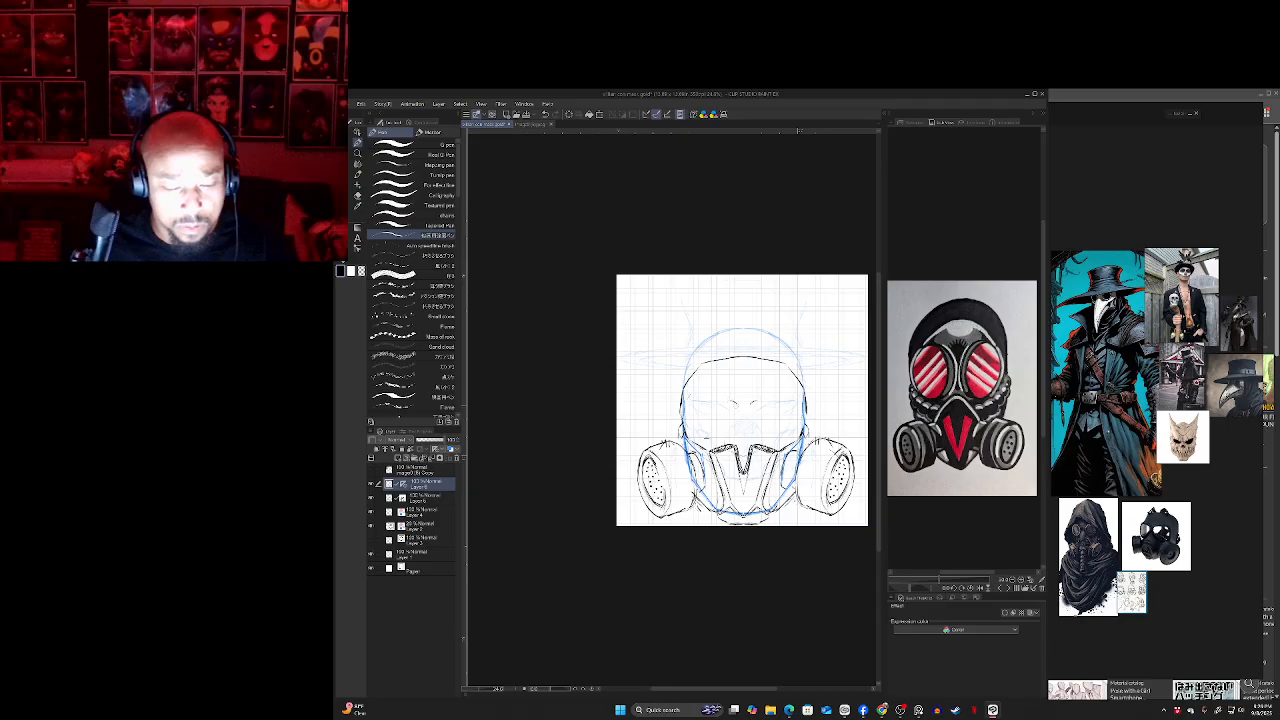
left_click_drag(695, 393, 706, 397)
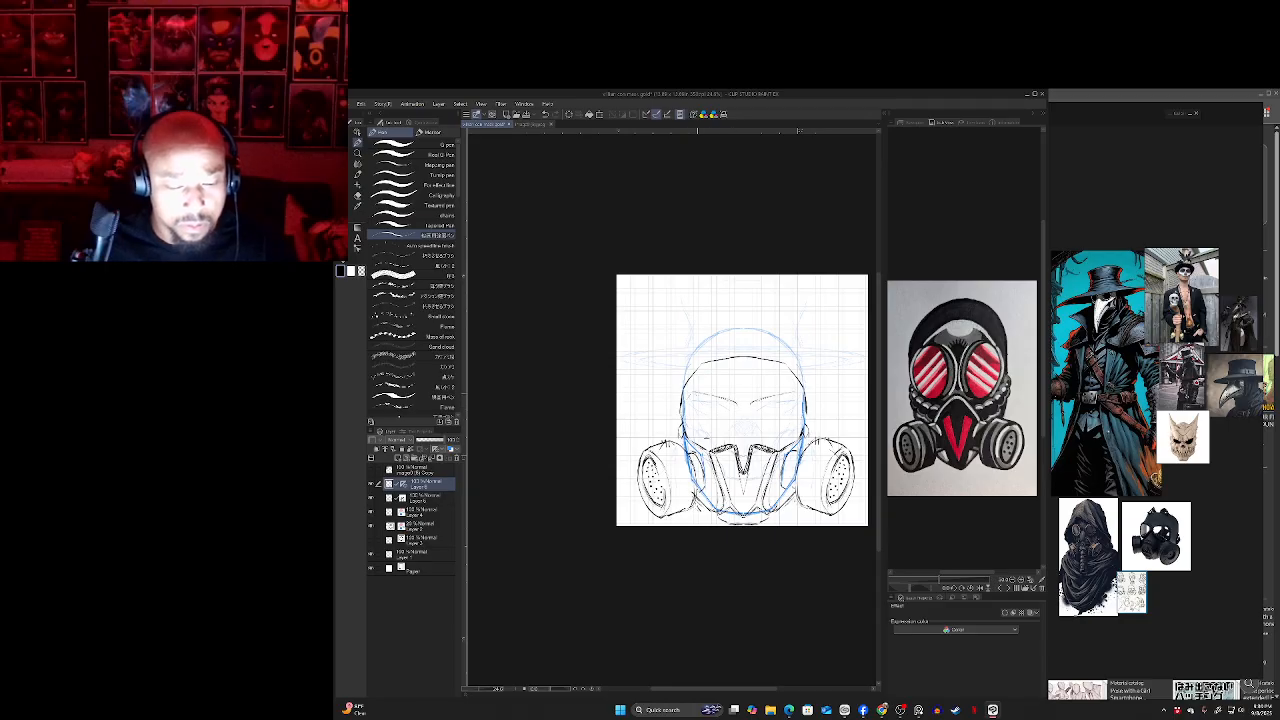
key("e")
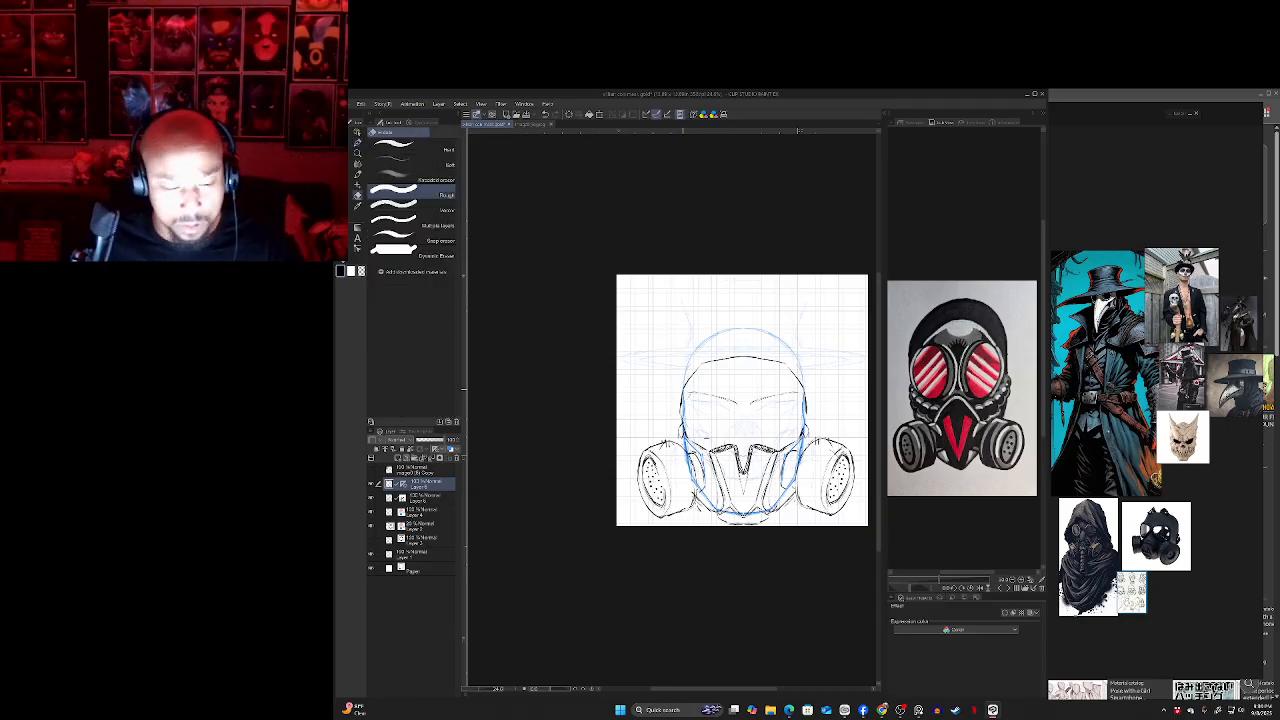
key("p")
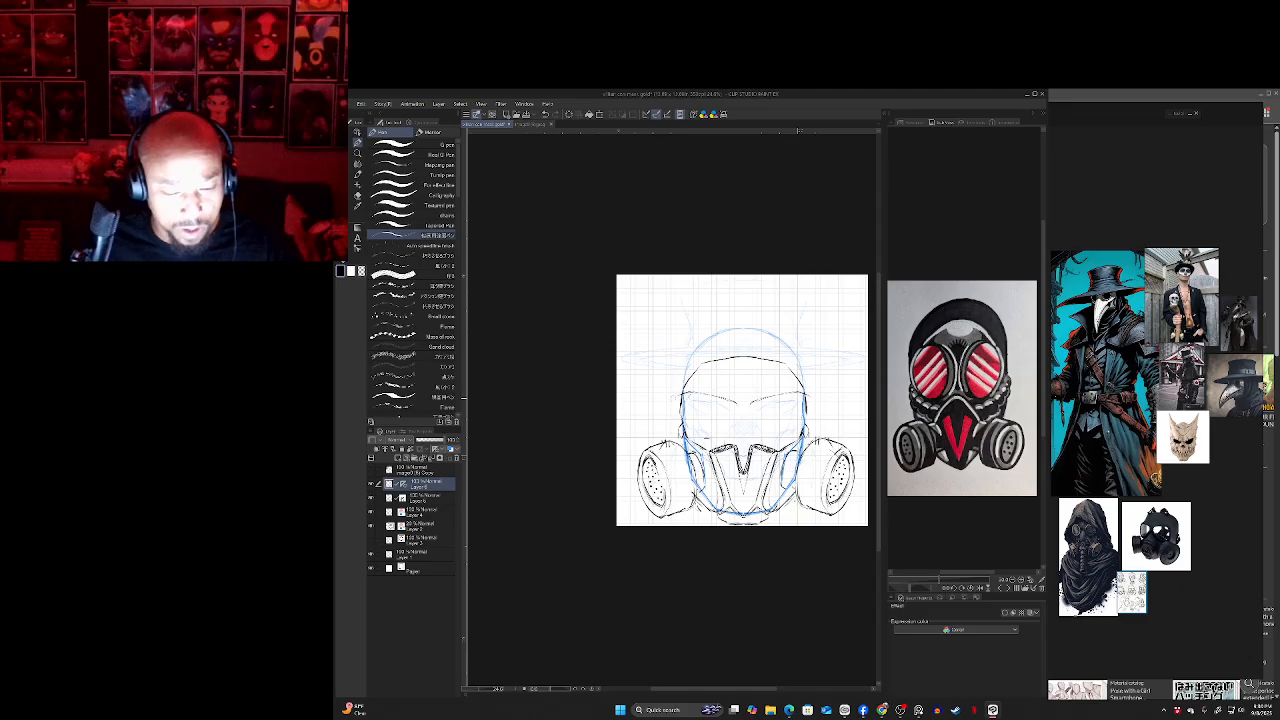
left_click_drag(682, 393, 675, 409)
left_click_drag(805, 395, 812, 409)
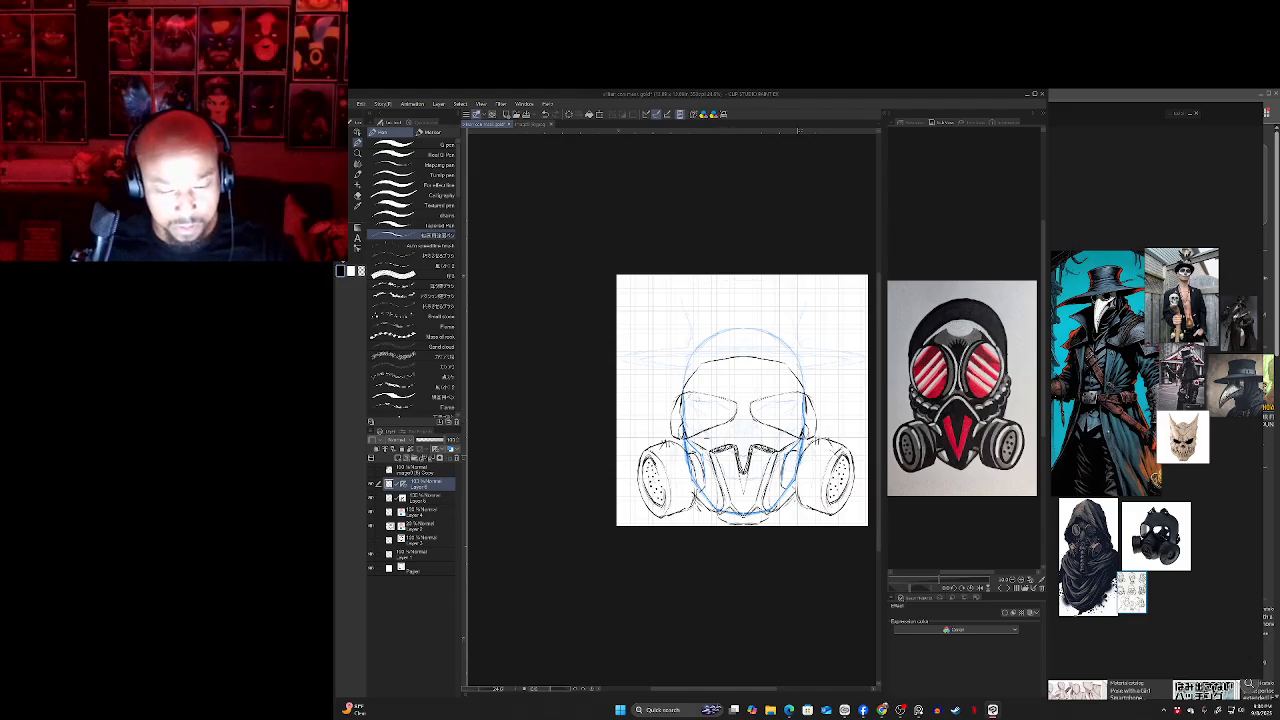
- Erase the old head contour at the outer side of both eyes on the line-art layer
key("e")
left_click(426, 498)
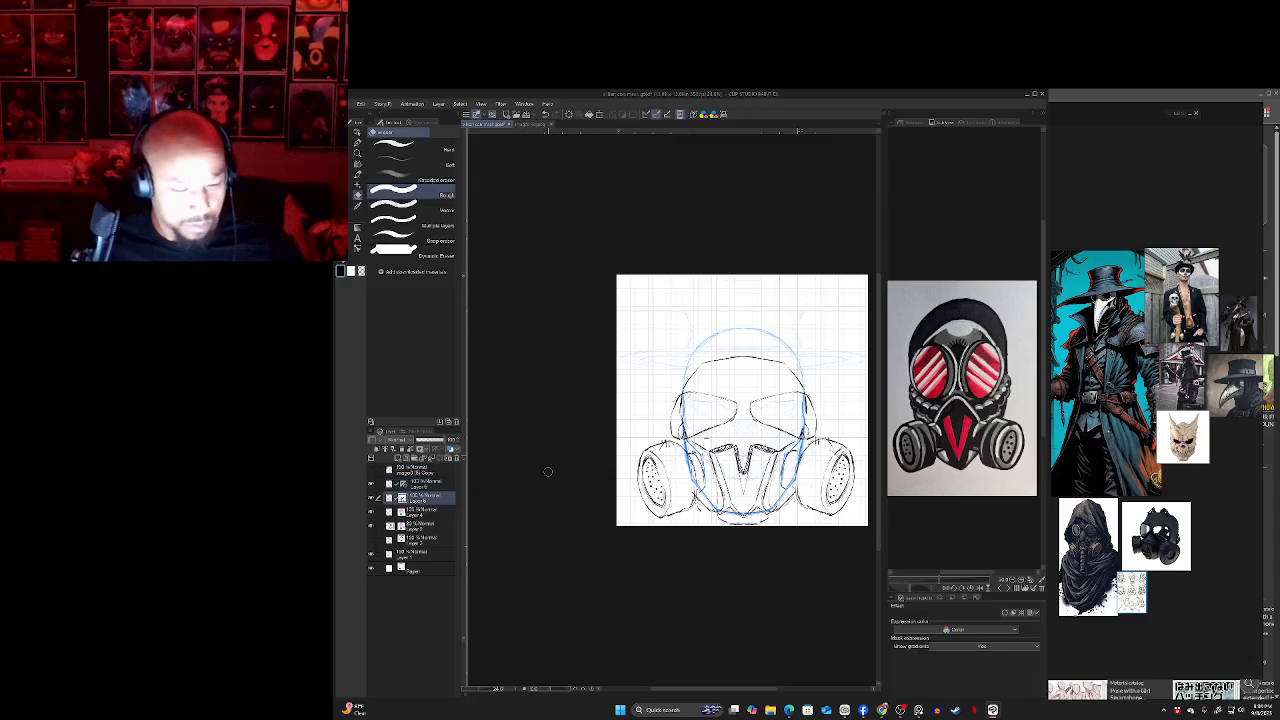
left_click_drag(682, 400, 683, 436)
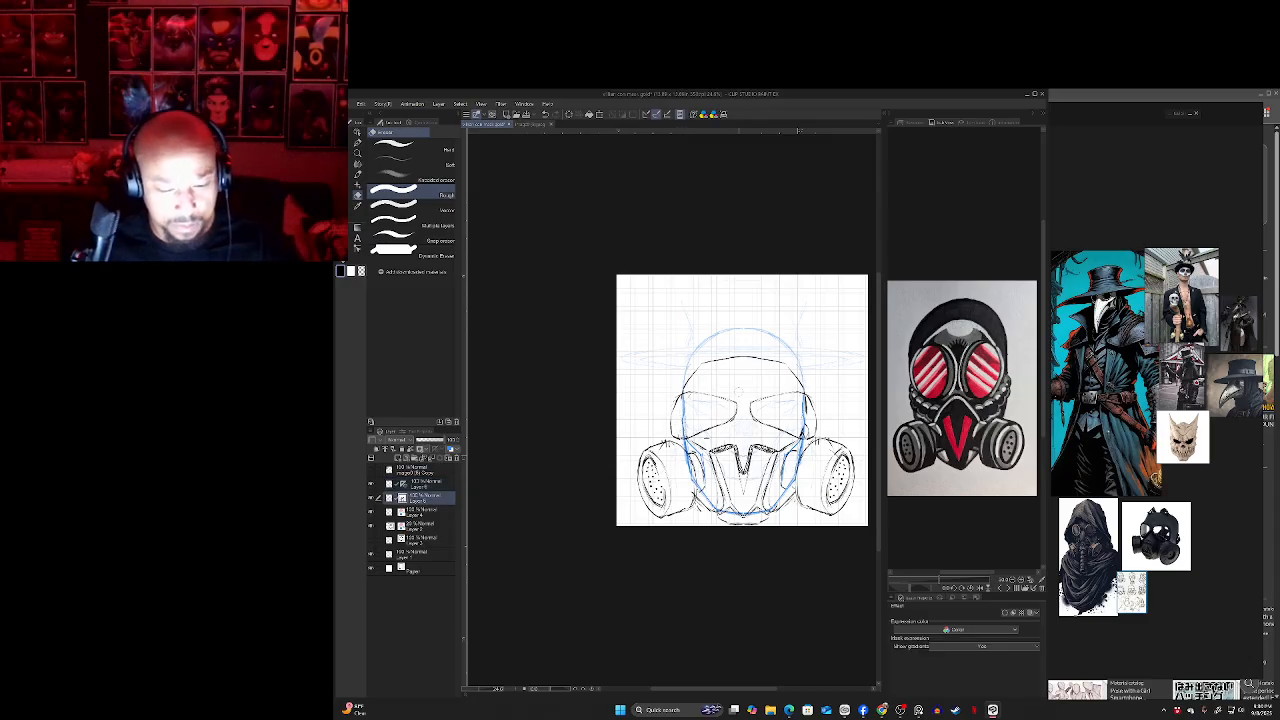
left_click_drag(804, 398, 804, 437)
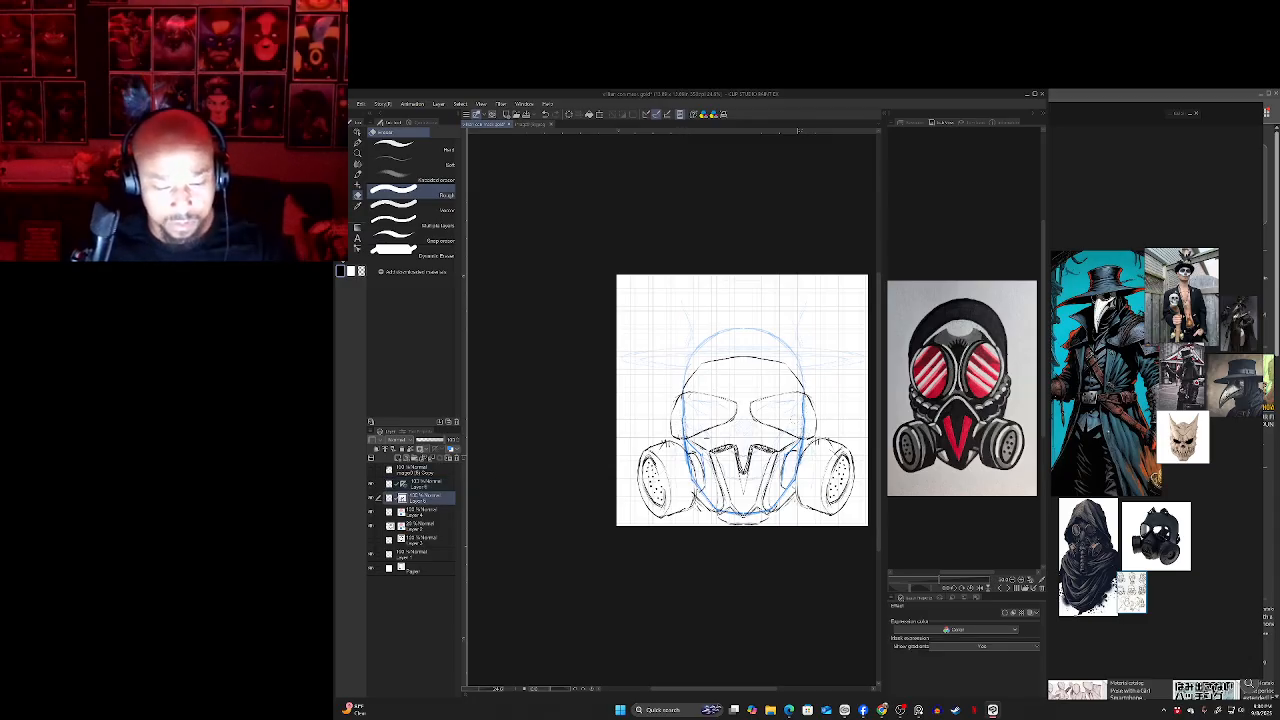
- Draw slanted brow lines above both eyes and thicken the rims around their outer corners on the top layer
key("p")
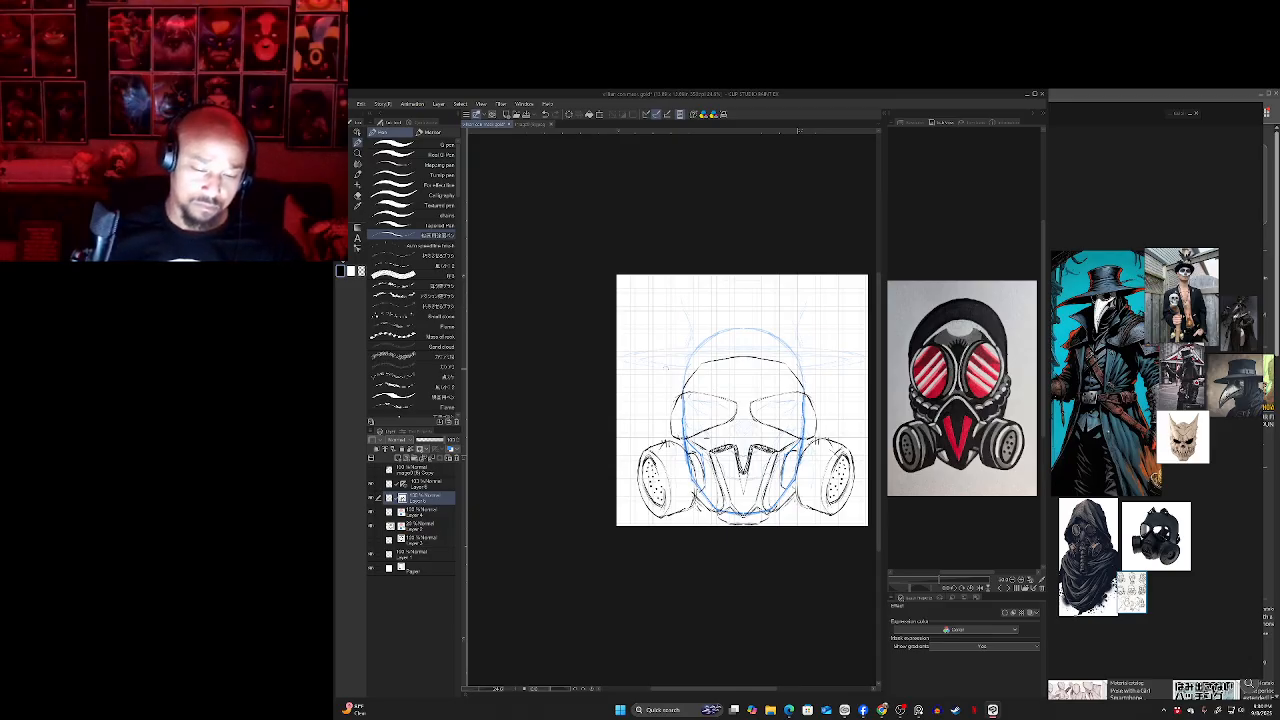
key("p")
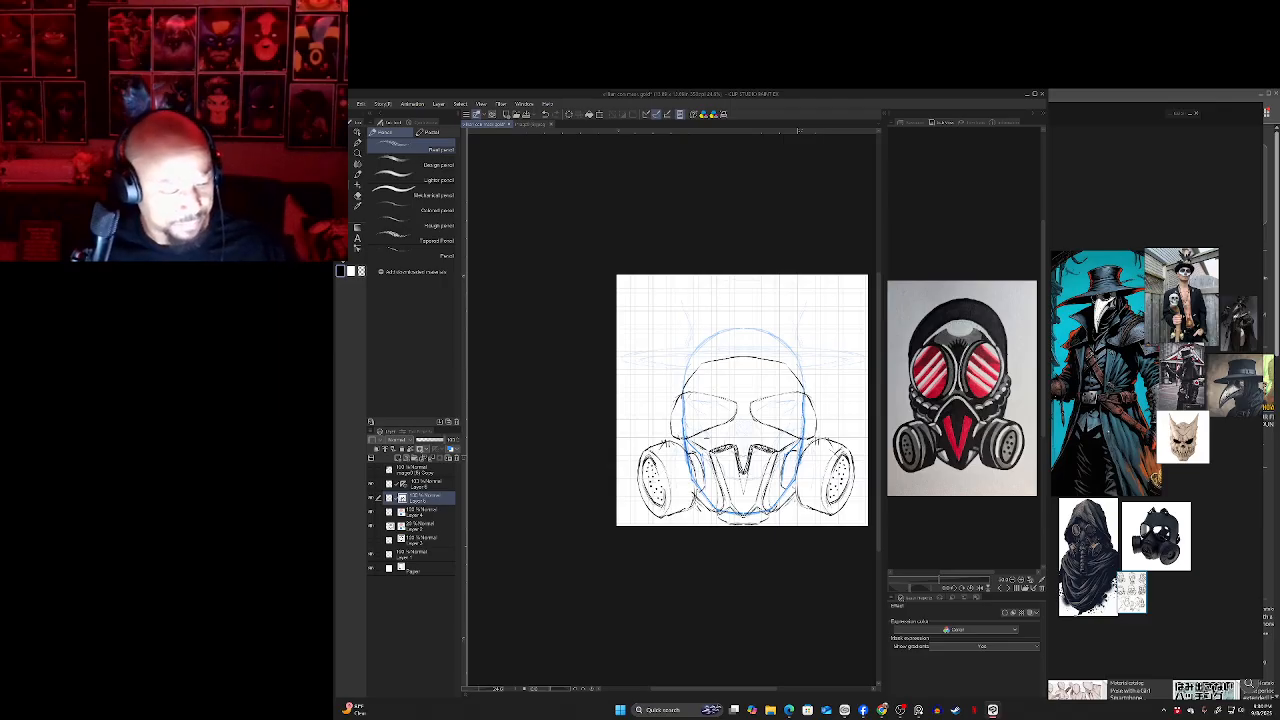
left_click(424, 484)
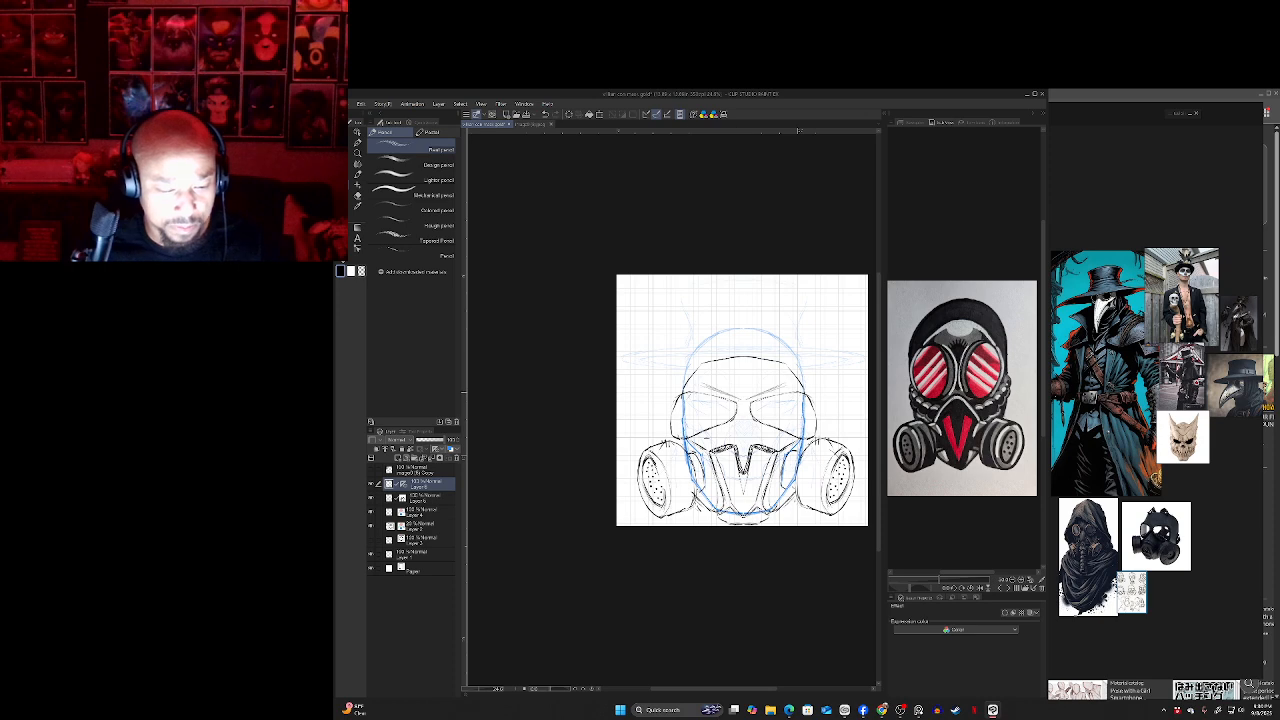
key("ctrl+z")
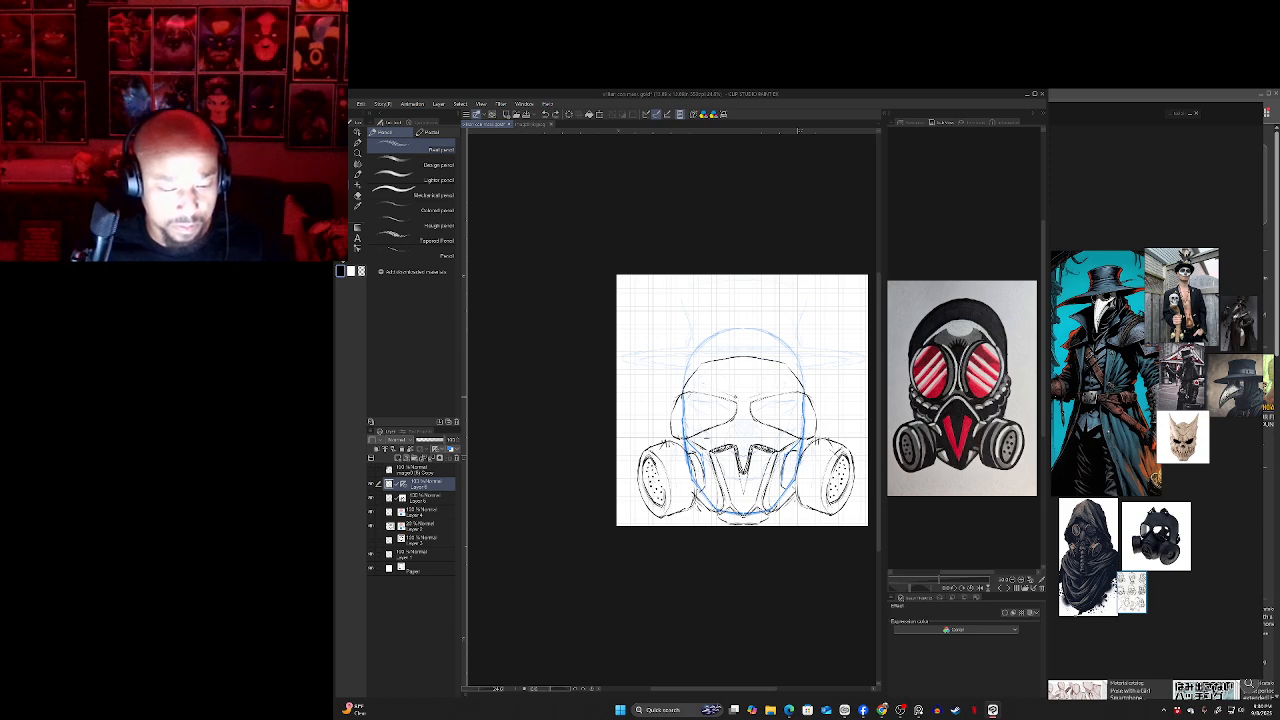
key("p")
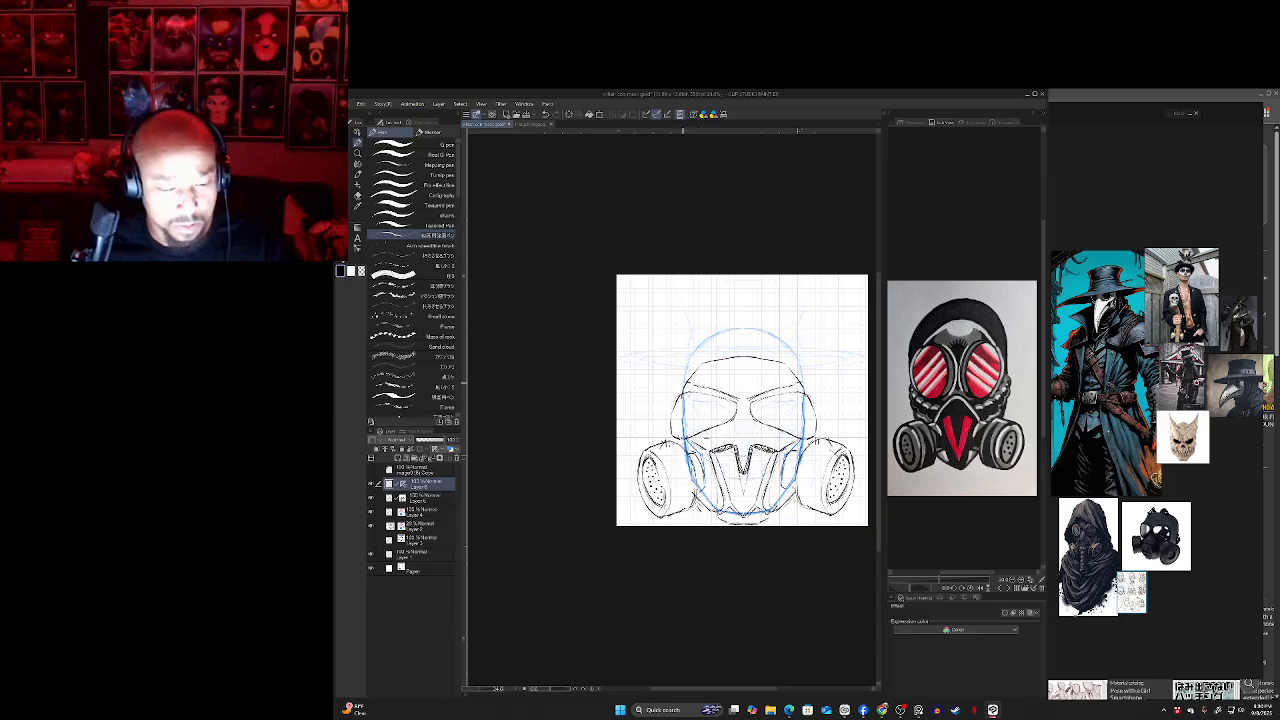
left_click_drag(681, 386, 671, 401)
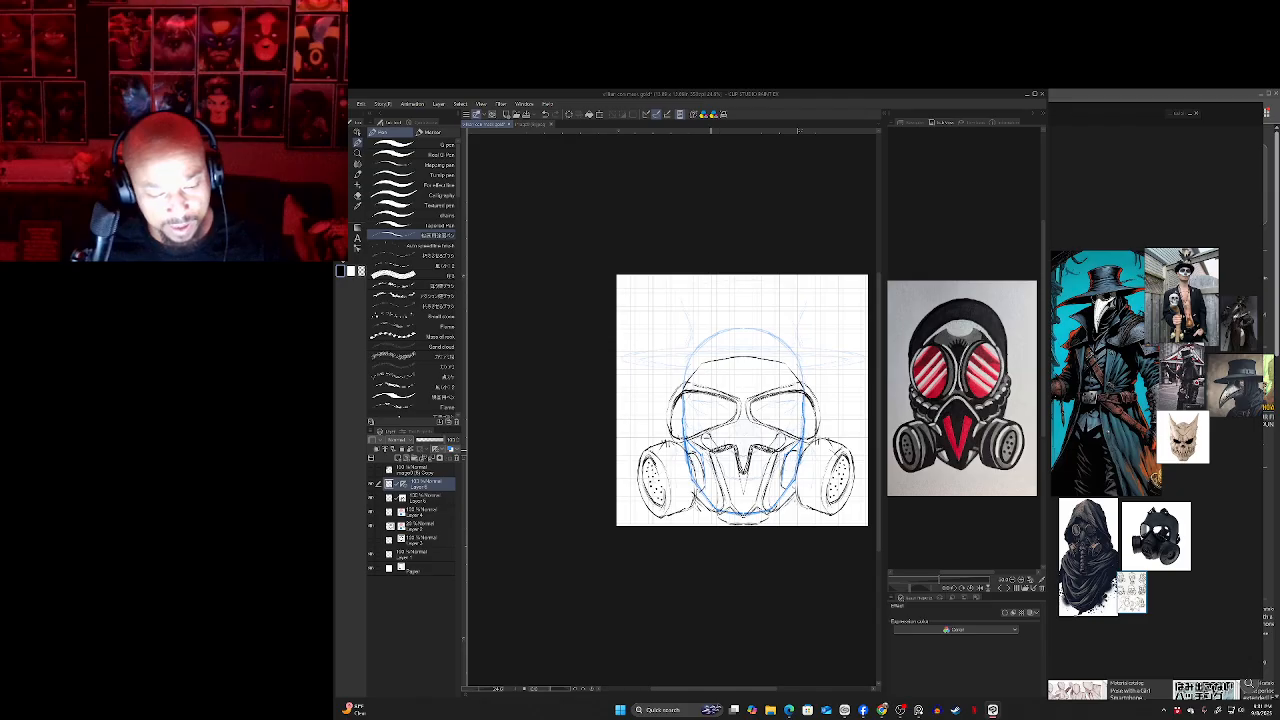
- Sketch a row of pointed teeth below the nose and add cheek lines above the mouthpiece, alternating pen and eraser
key("e")
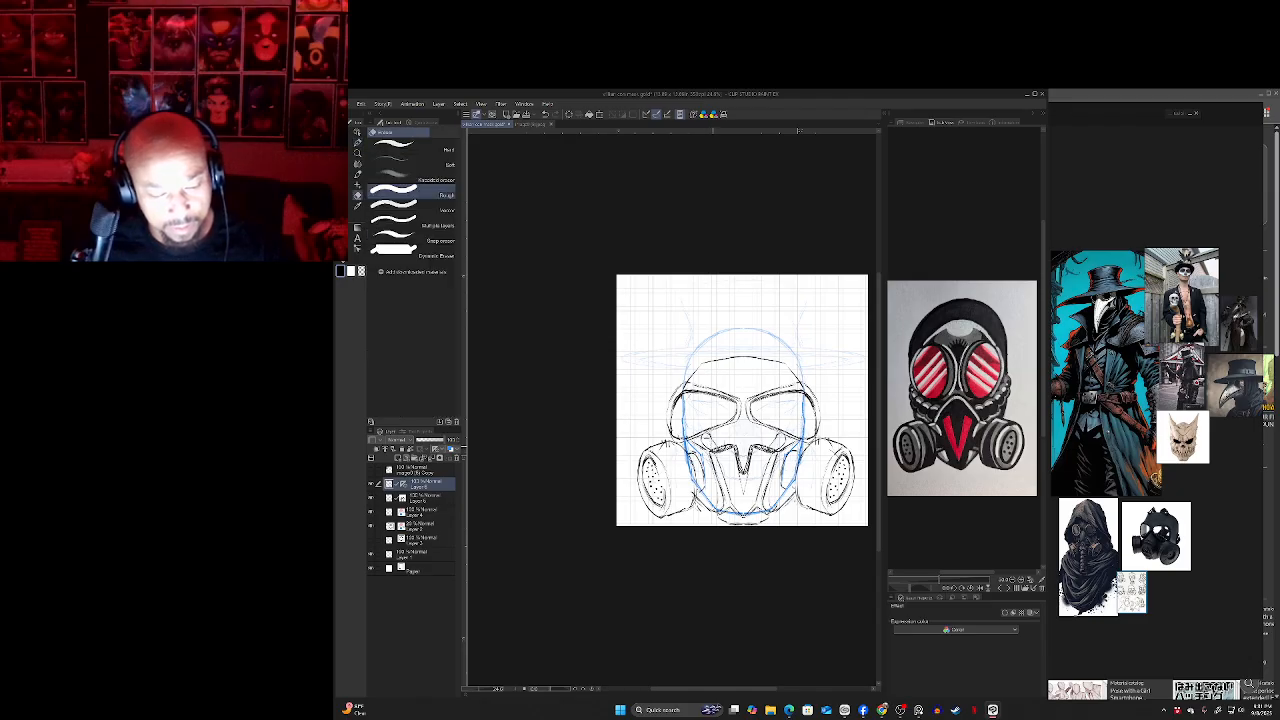
key("p")
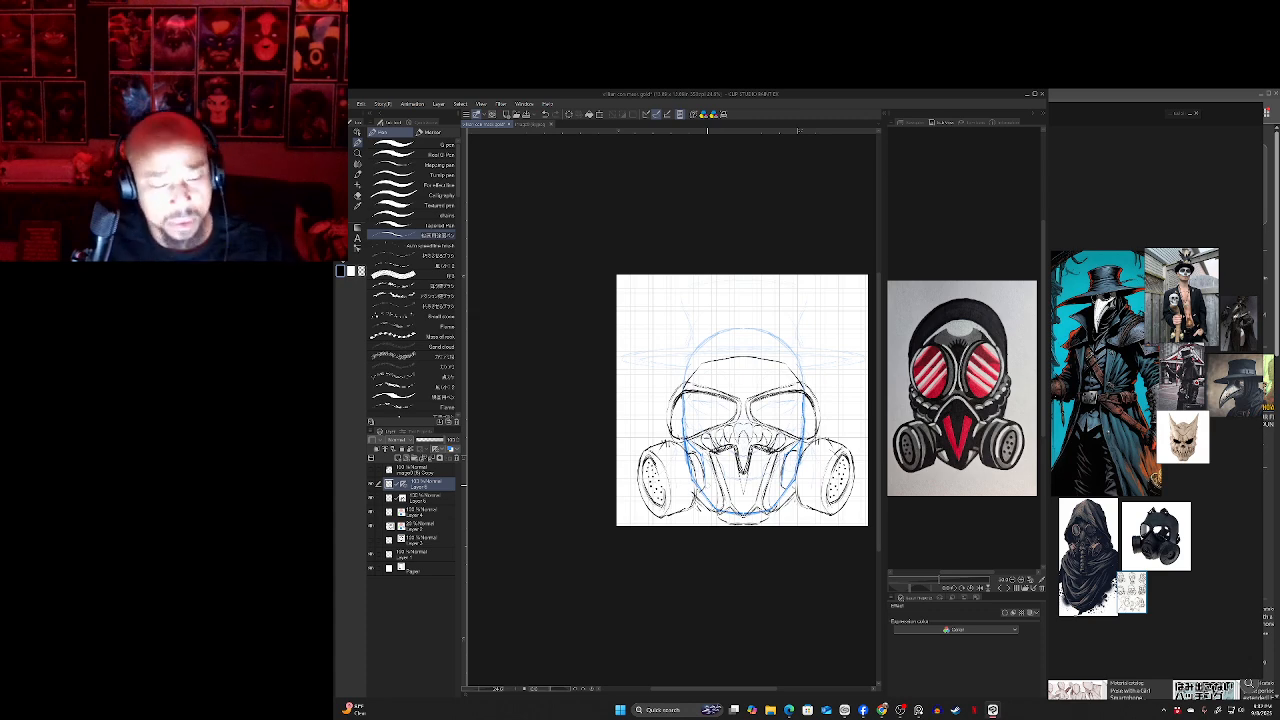
key("e")
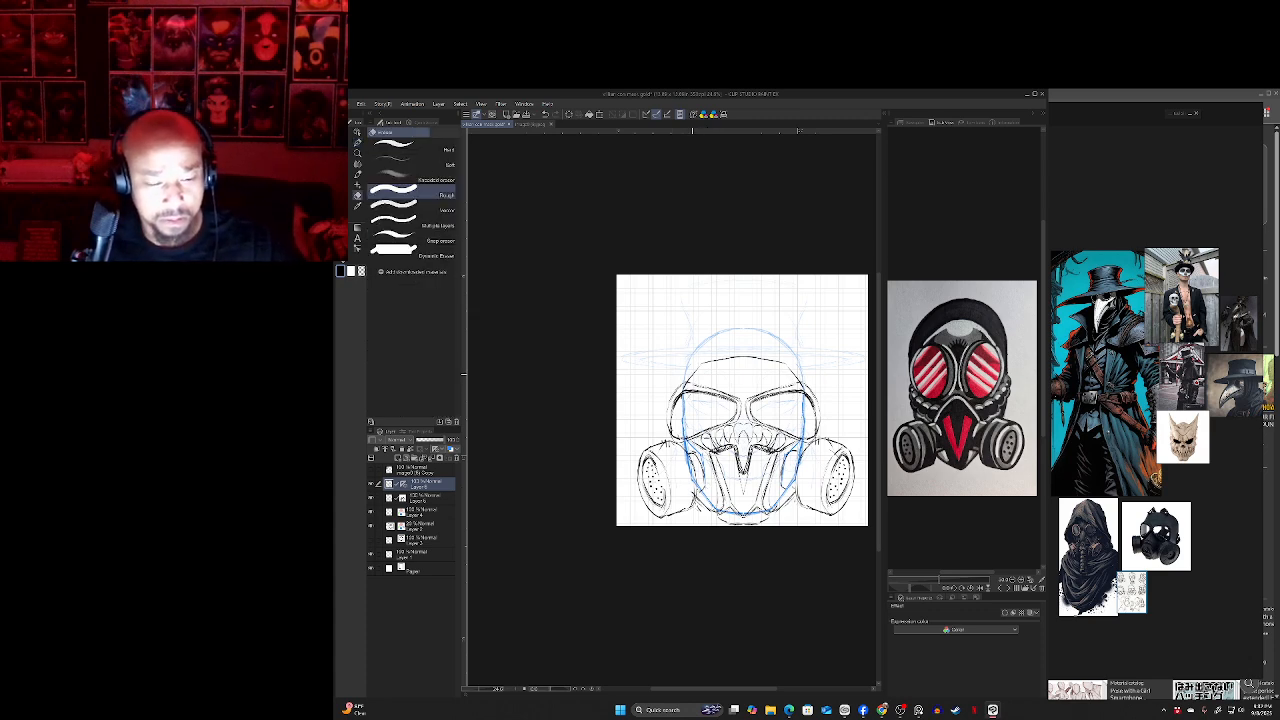
key("p")
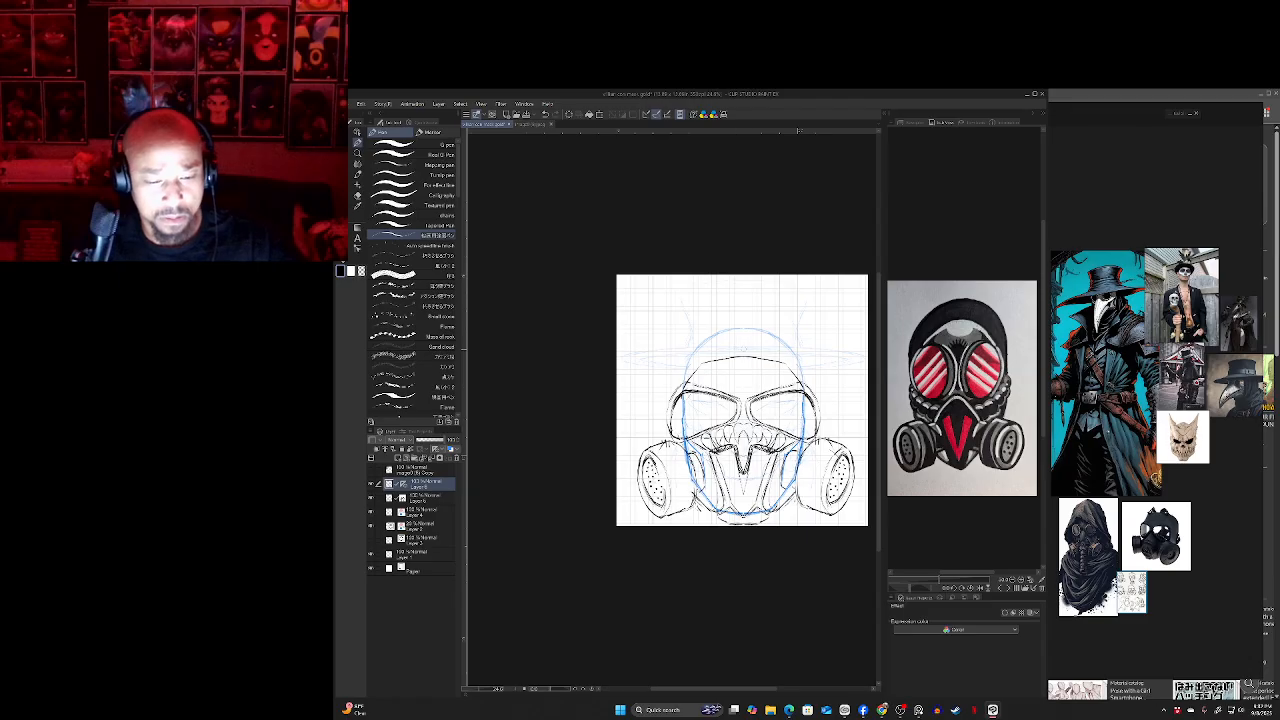
- Draw a higher curved forehead line on the top layer and check the new drawing with the line-art layer briefly hidden
mouse_move(743, 349)
left_mouse_down()
mouse_move(703, 350)
mouse_move(726, 348)
left_mouse_up()
key("ctrl+z")
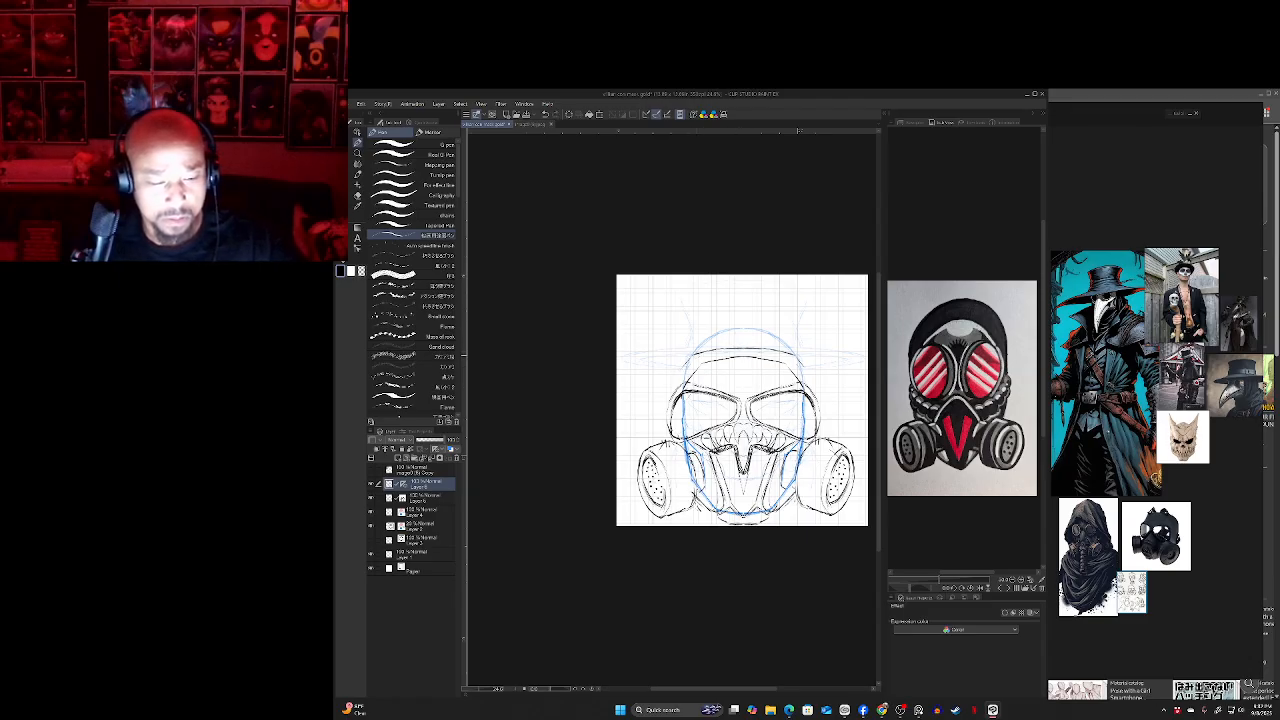
key("e")
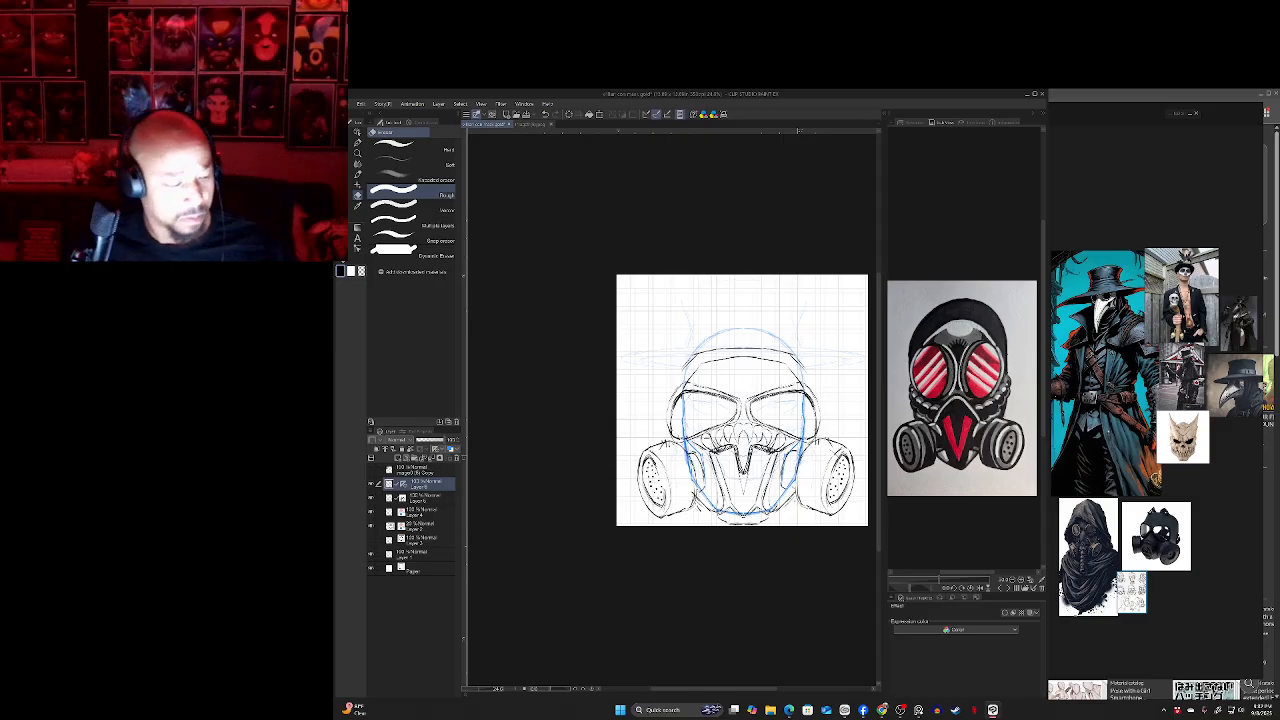
left_click(426, 498)
left_click(371, 498)
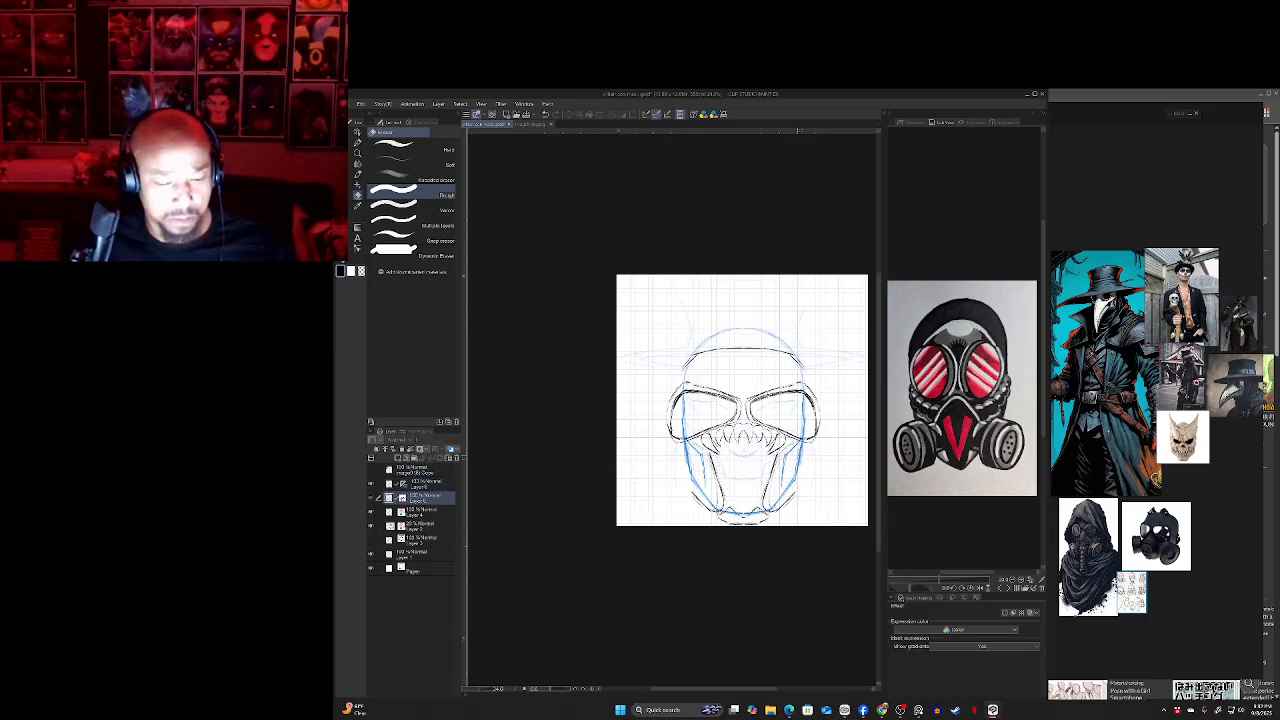
left_click(371, 498)
left_click(420, 484)
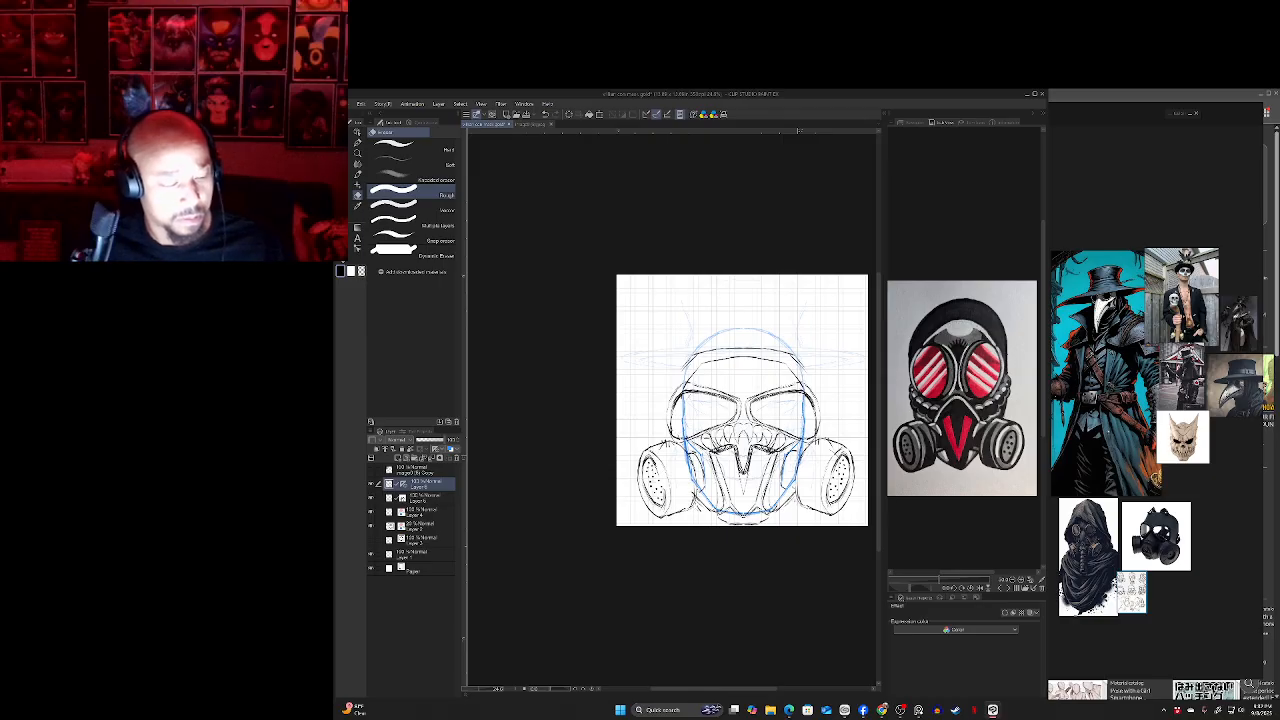
- Erase the old forehead curve beneath the new one on the line-art layer and return to the pen
left_click(418, 498)
left_click_drag(690, 374, 762, 359)
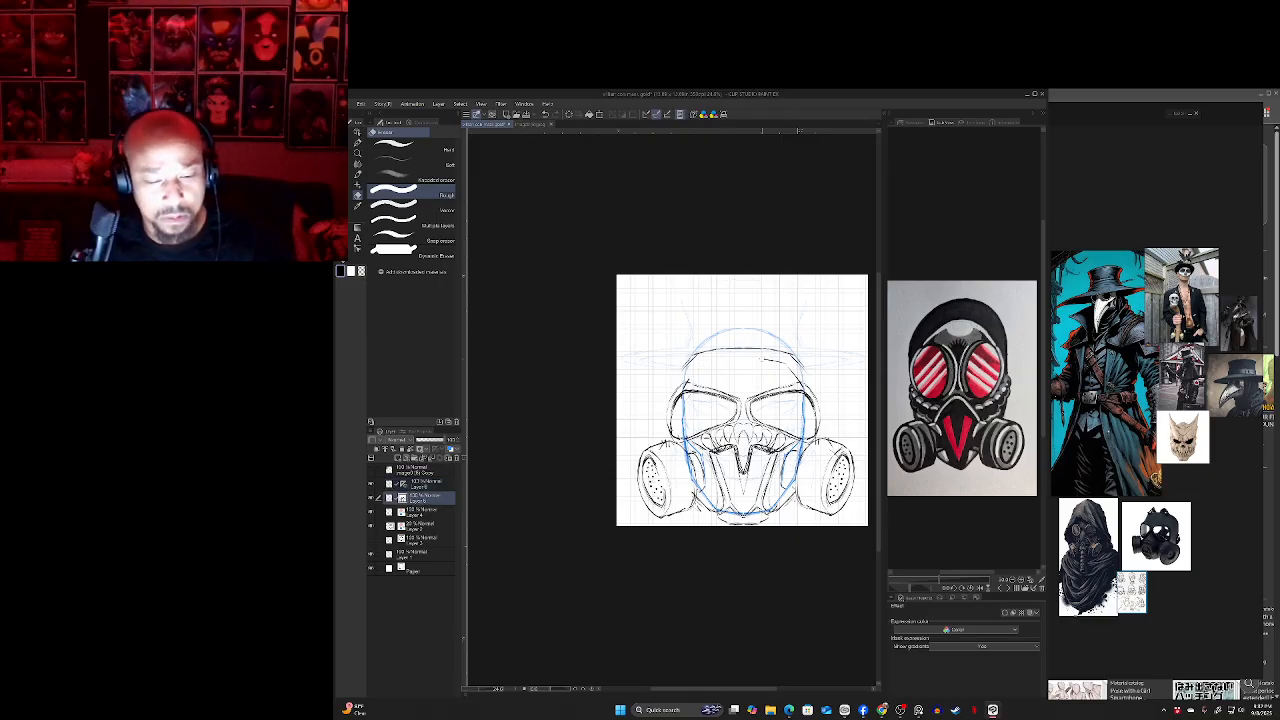
key("p")
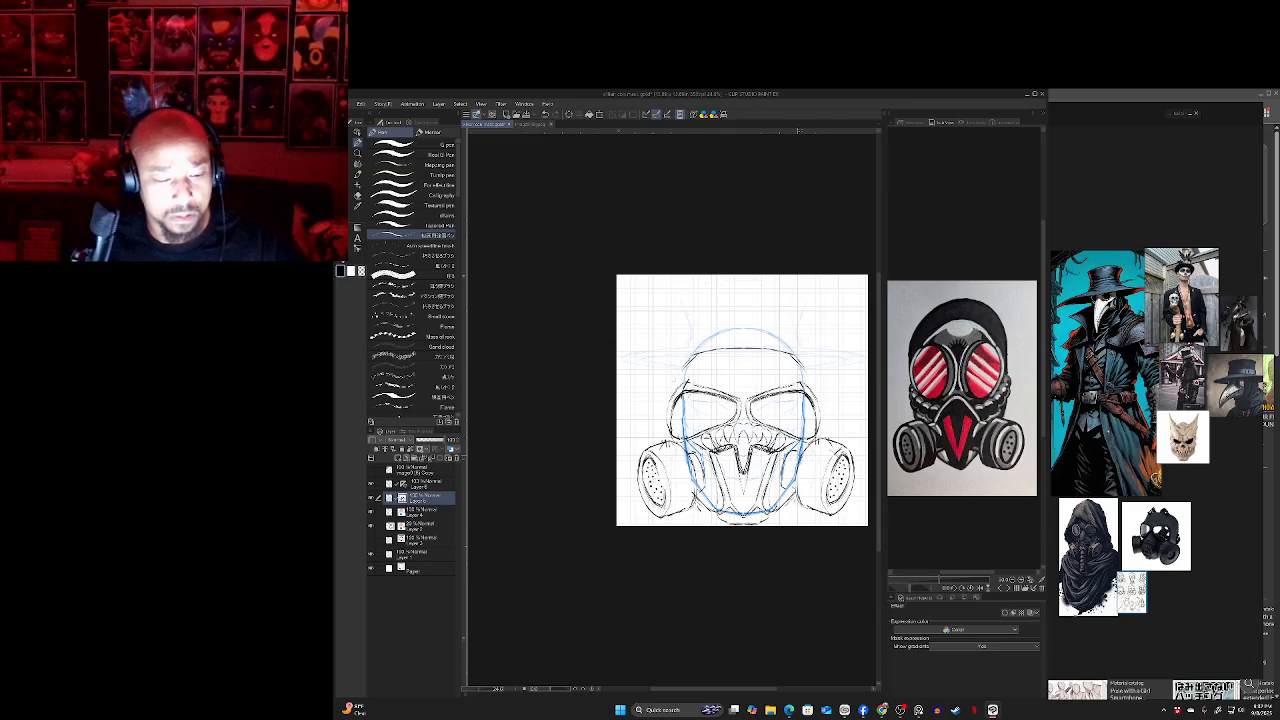
- On Layer 6, sketch the outer head contours of the mask, the angled brow lines and the eyes inside the lenses
left_click(424, 484)
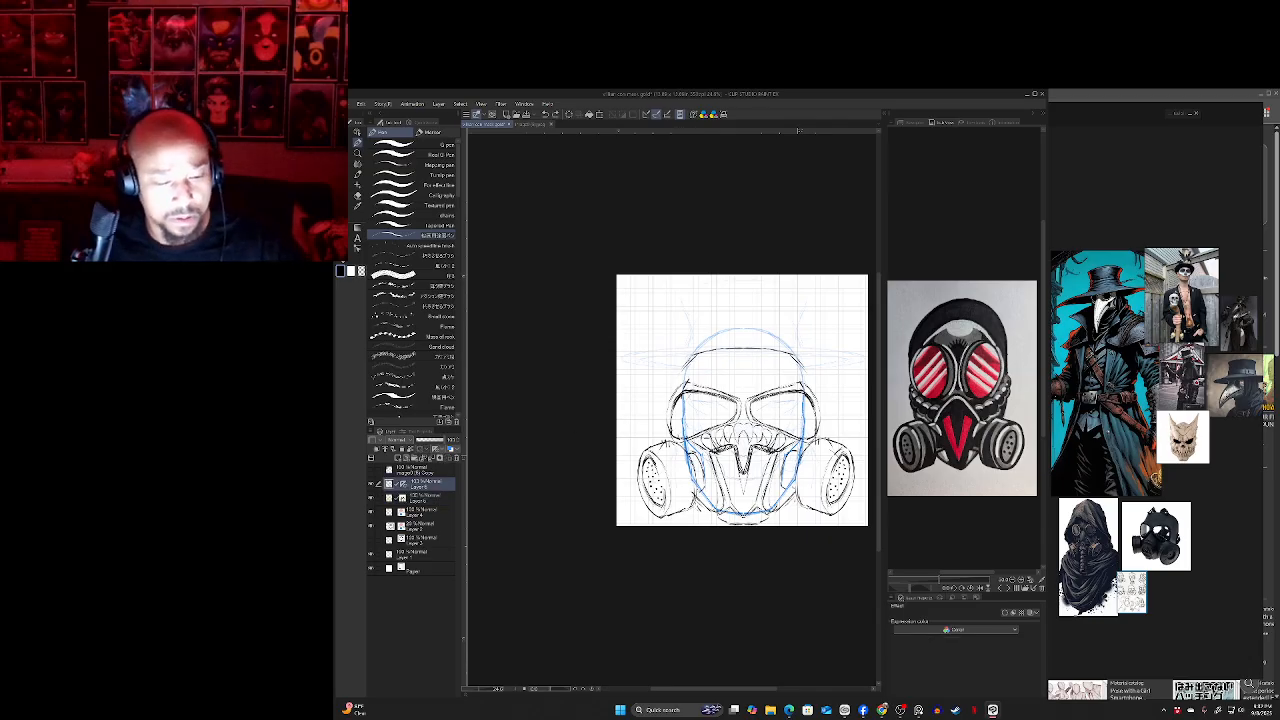
left_click_drag(695, 355, 667, 399)
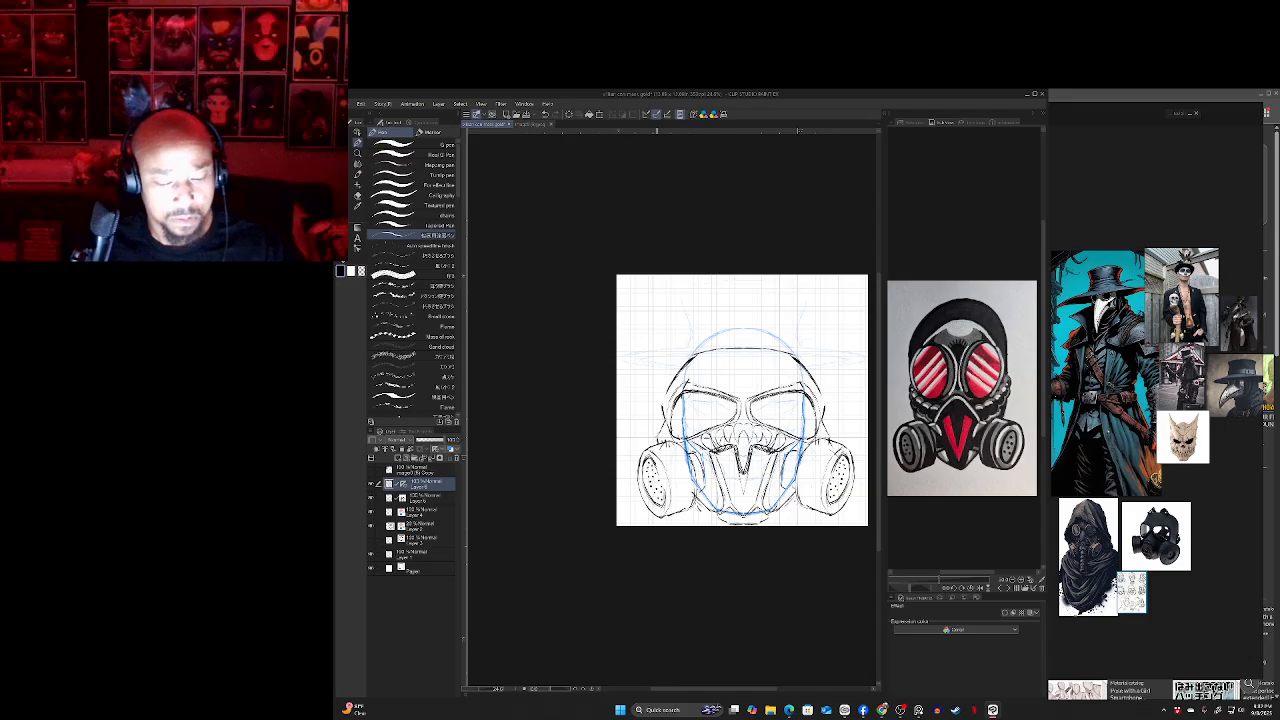
left_click_drag(742, 440, 734, 392)
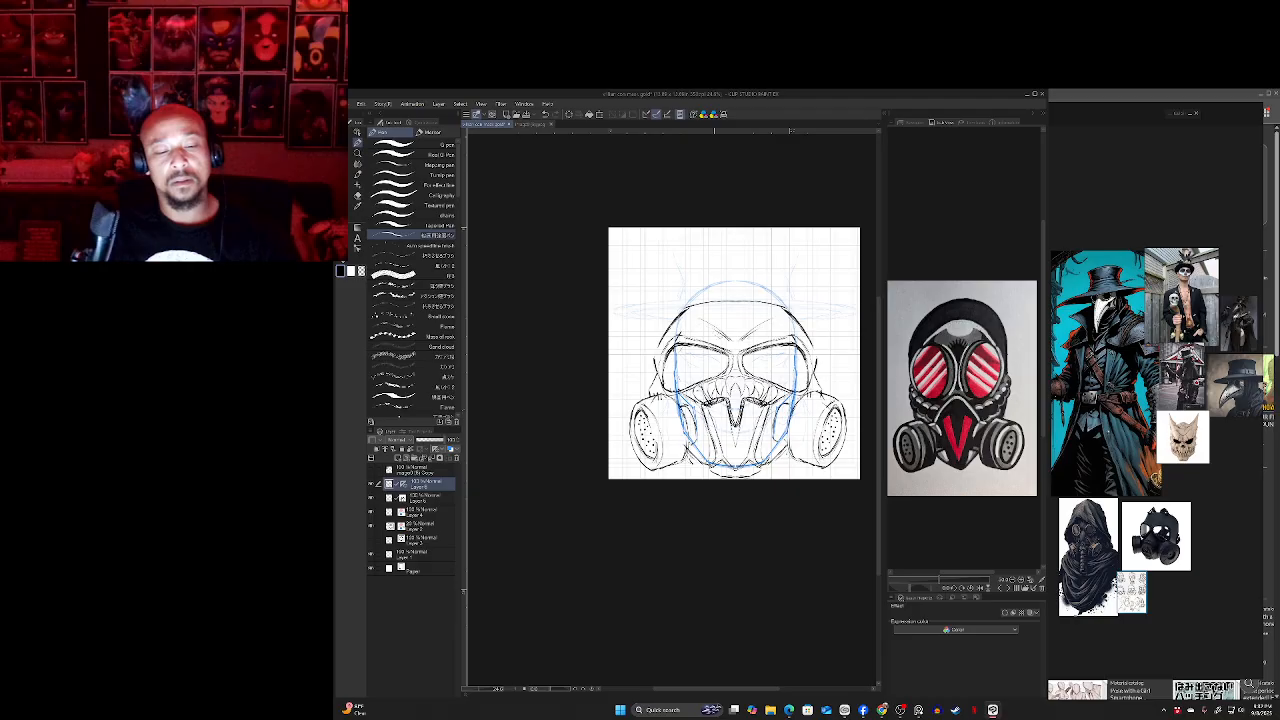
left_click_drag(709, 328, 726, 339)
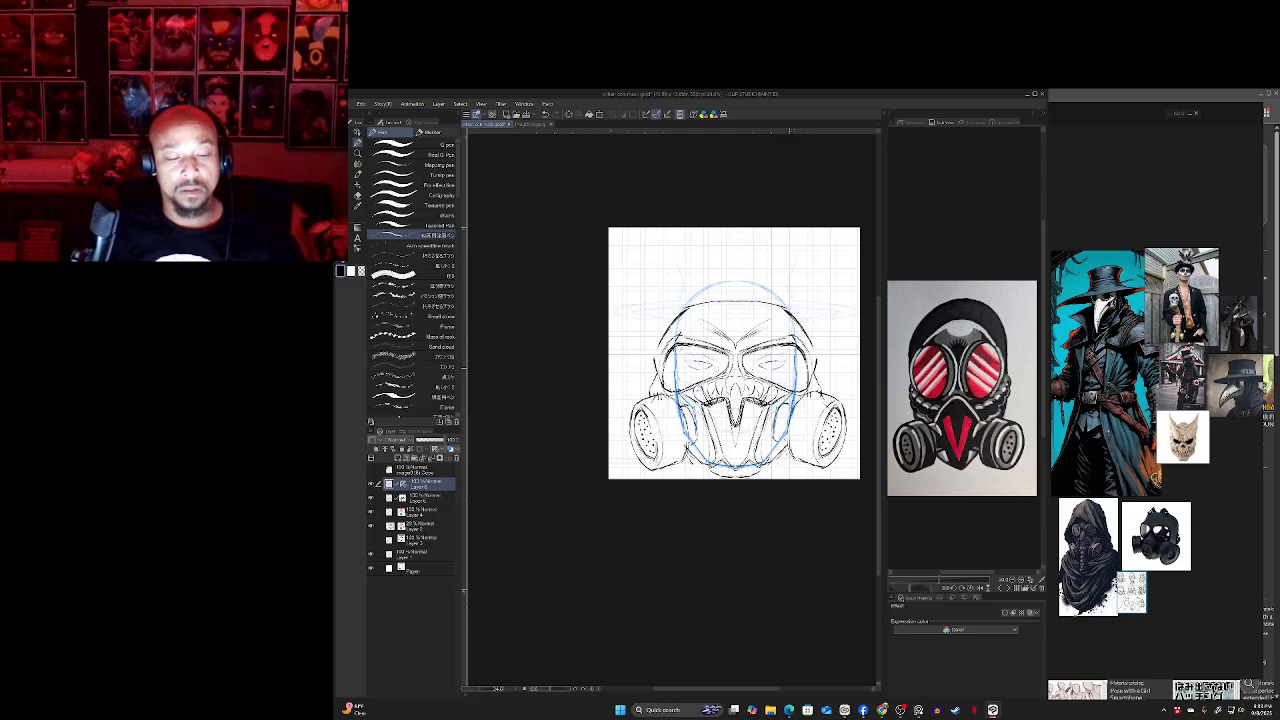
- Lasso the sketched eyes, adjust their fit within the lenses and clear the selection
key("m")
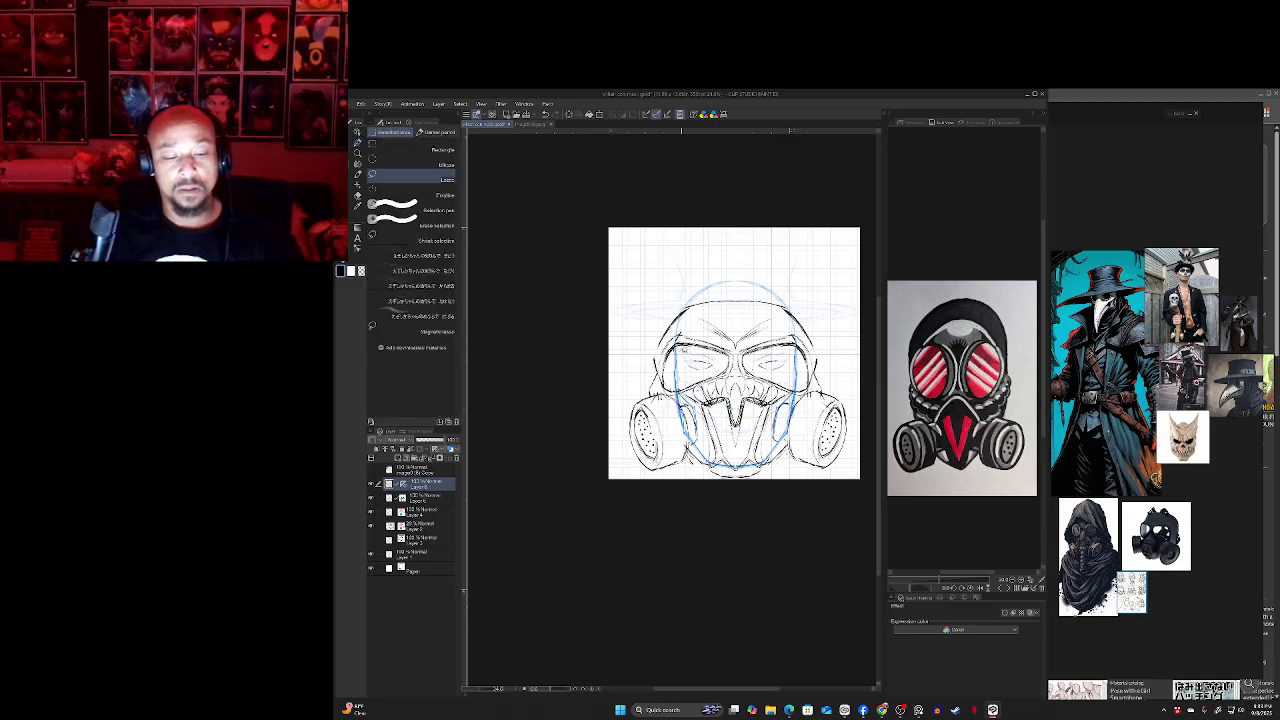
mouse_move(691, 350)
left_mouse_down()
mouse_move(735, 382)
mouse_move(659, 363)
mouse_move(692, 372)
left_mouse_up()
left_click(734, 391)
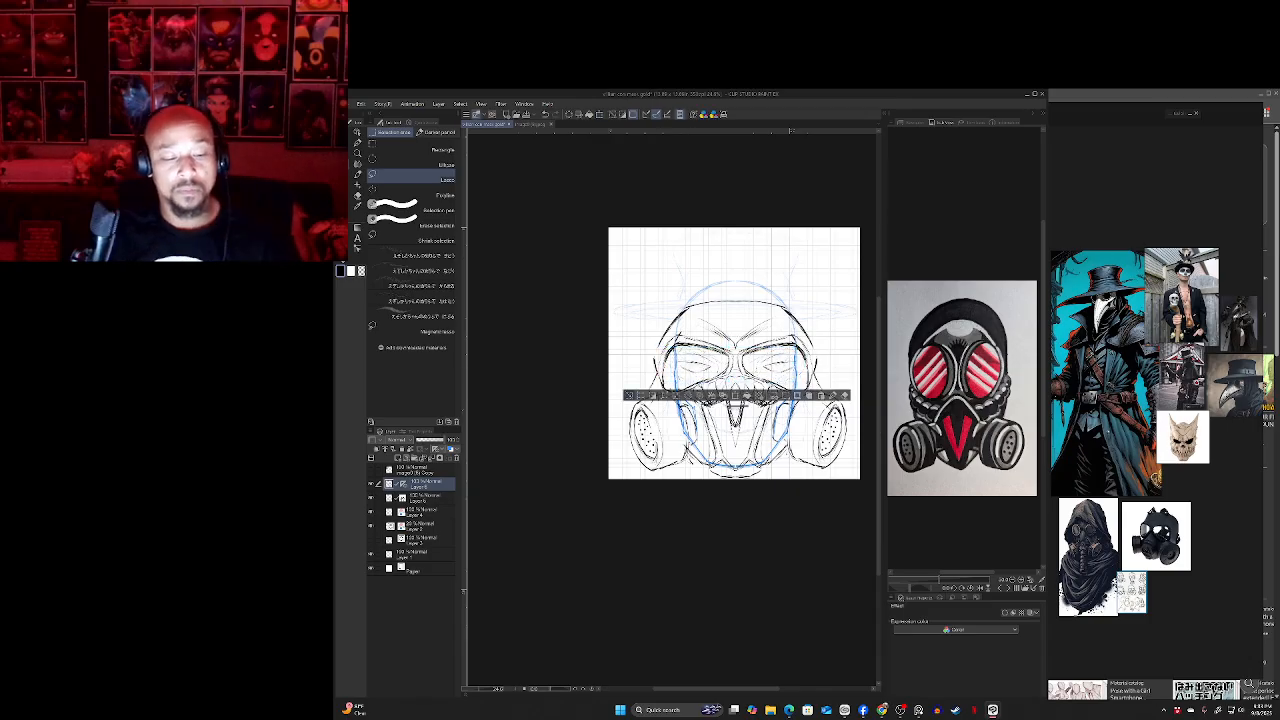
left_click(630, 393)
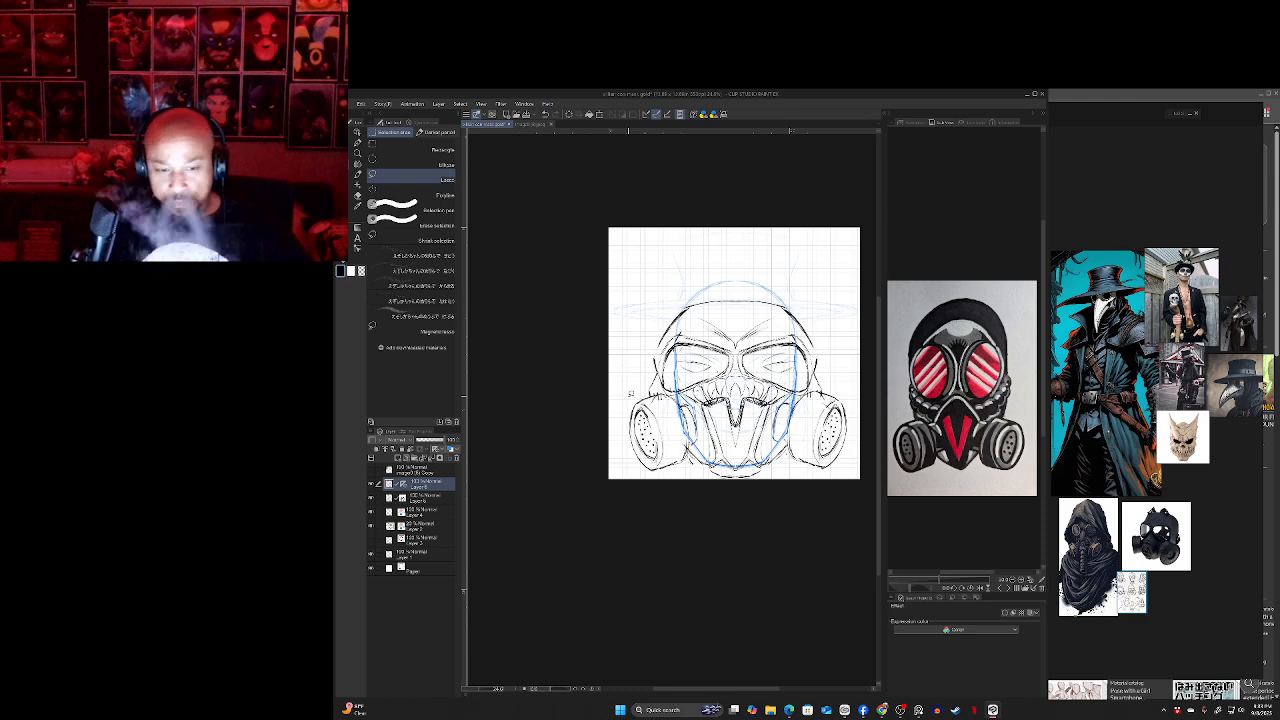
- Select Layers 6, 5, 4 and 2 together and scale the whole mask sketch down on the canvas
left_click_drag(631, 394, 651, 365)
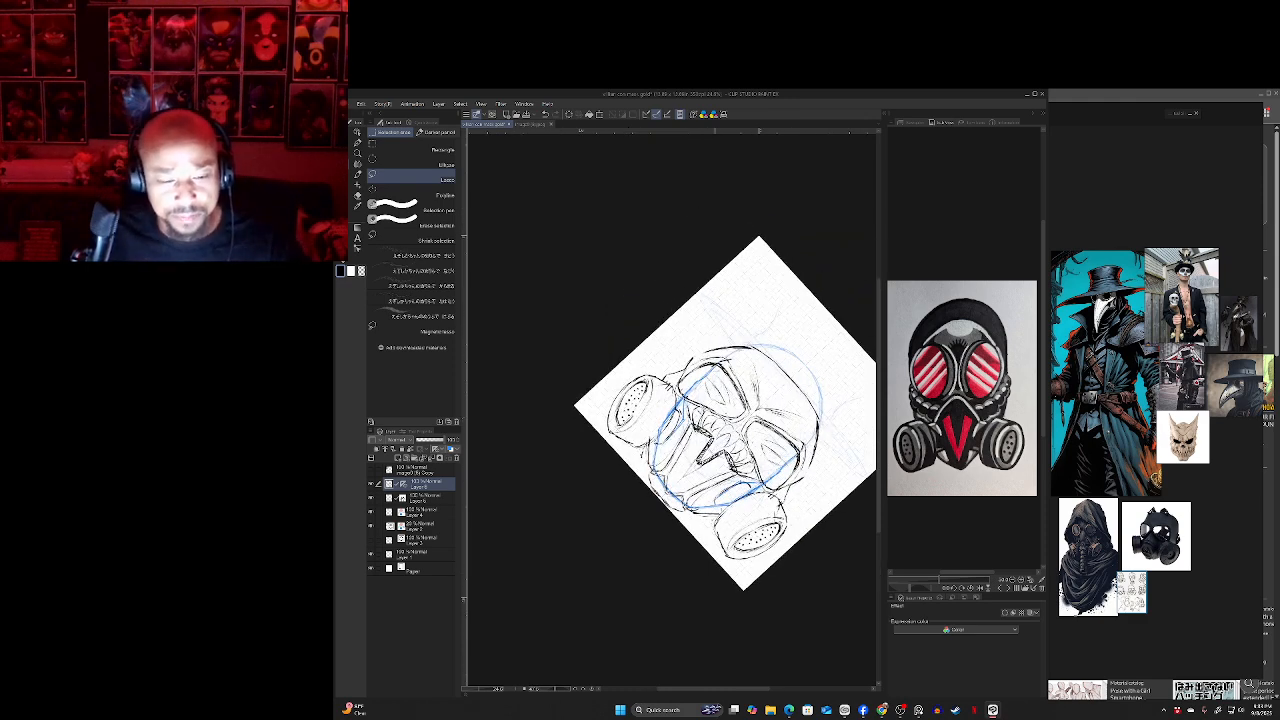
key("p")
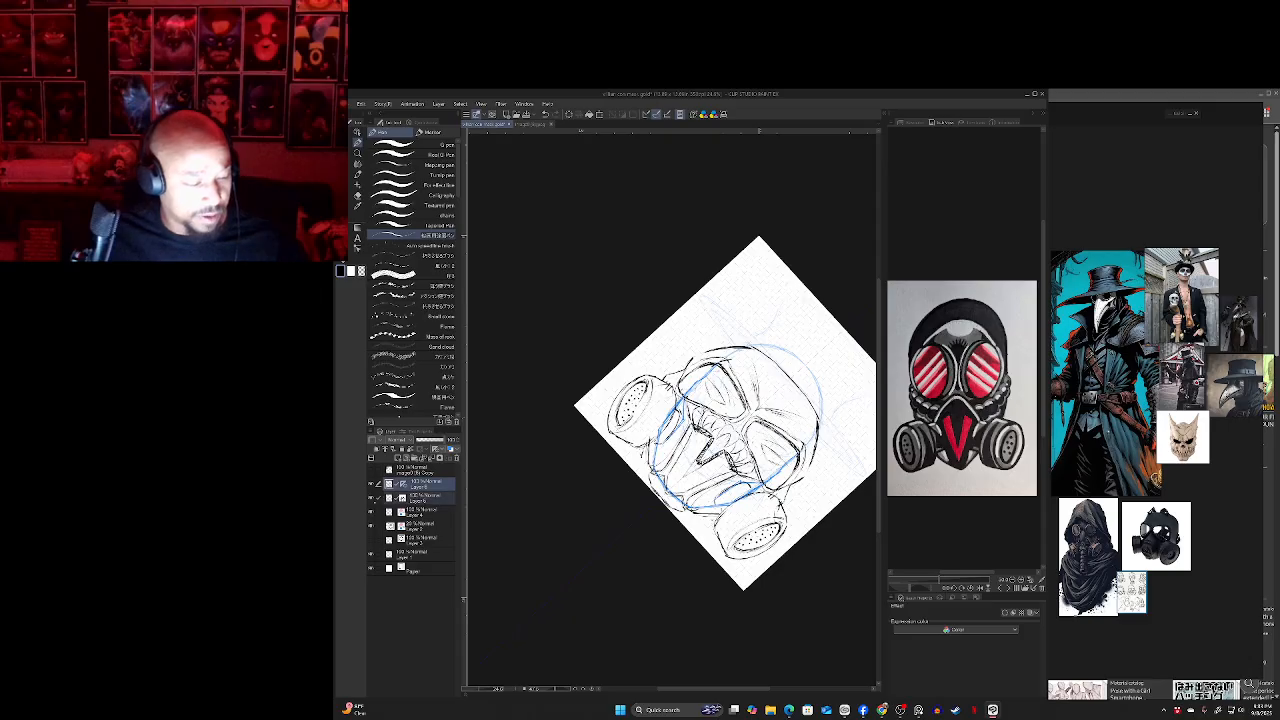
left_click(378, 525)
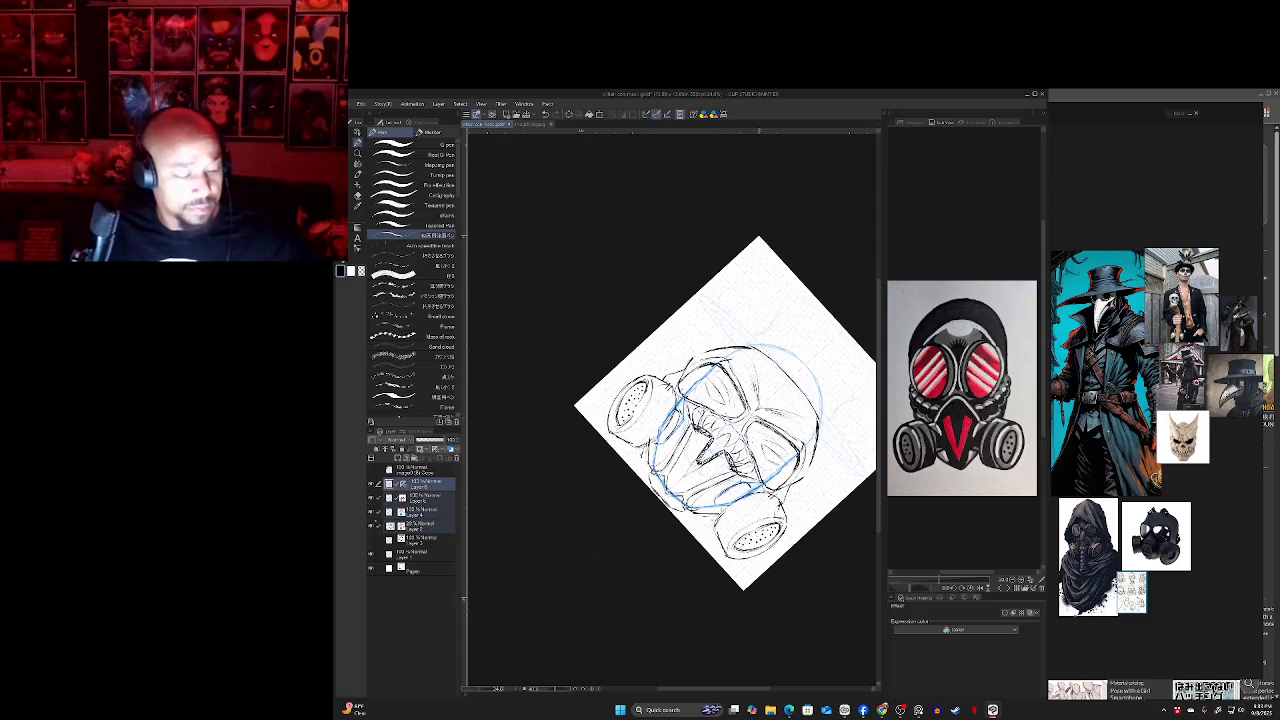
left_click_drag(751, 413, 691, 313)
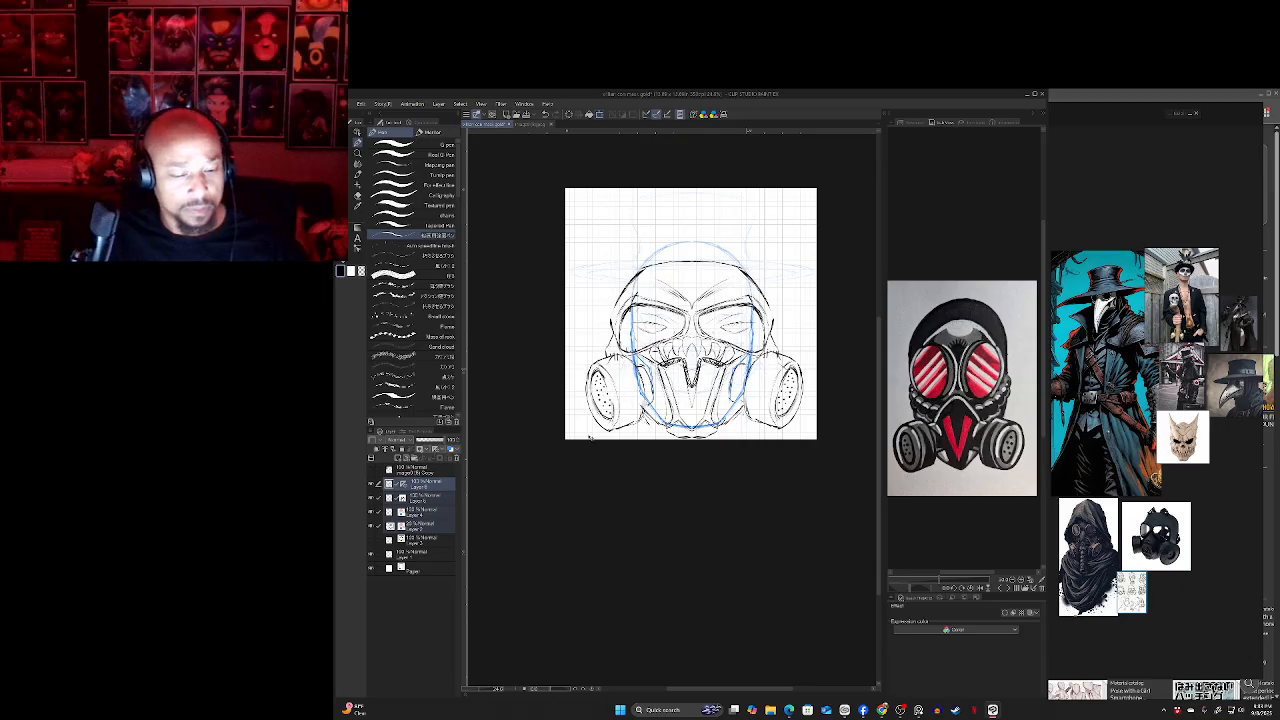
key("ctrl+t")
mouse_move(562, 187)
left_mouse_down()
mouse_move(646, 284)
mouse_move(618, 270)
left_mouse_up()
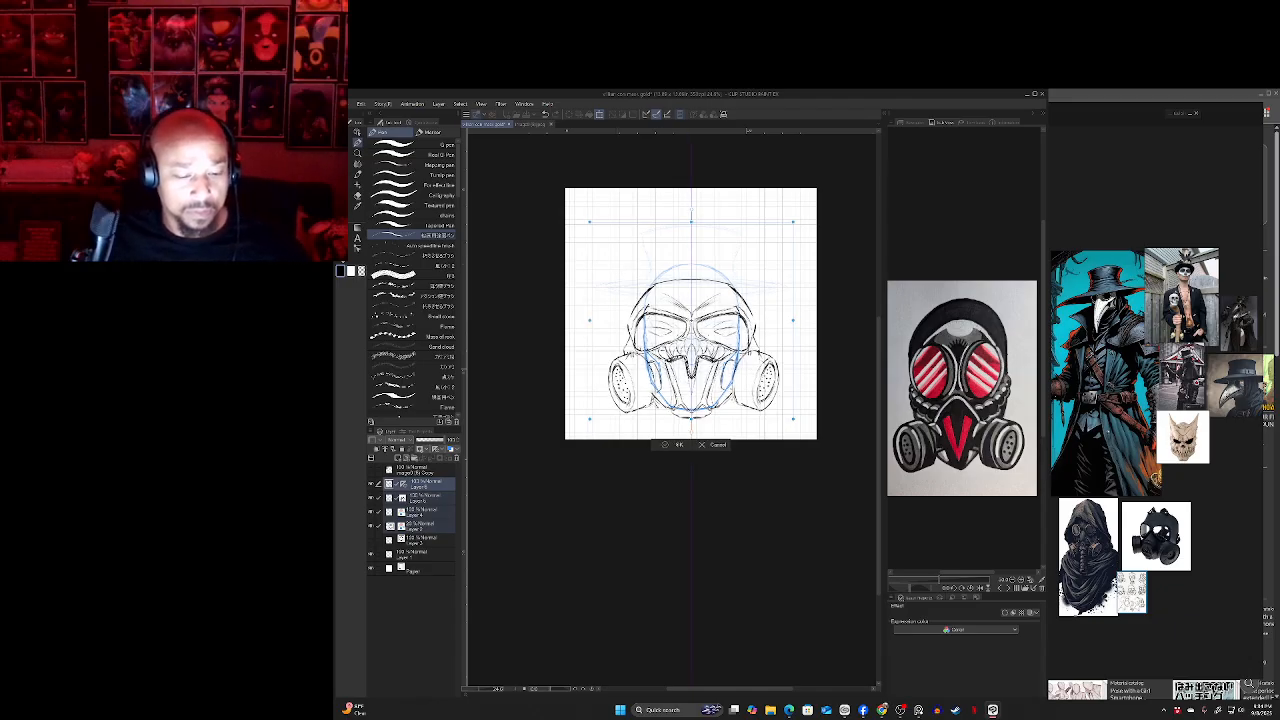
left_click(674, 445)
- Hide the construction sketches on Layer 4 and Layer 2, and toggle Layer 5's visibility to check its contents
key("p")
left_click_drag(641, 473, 684, 564)
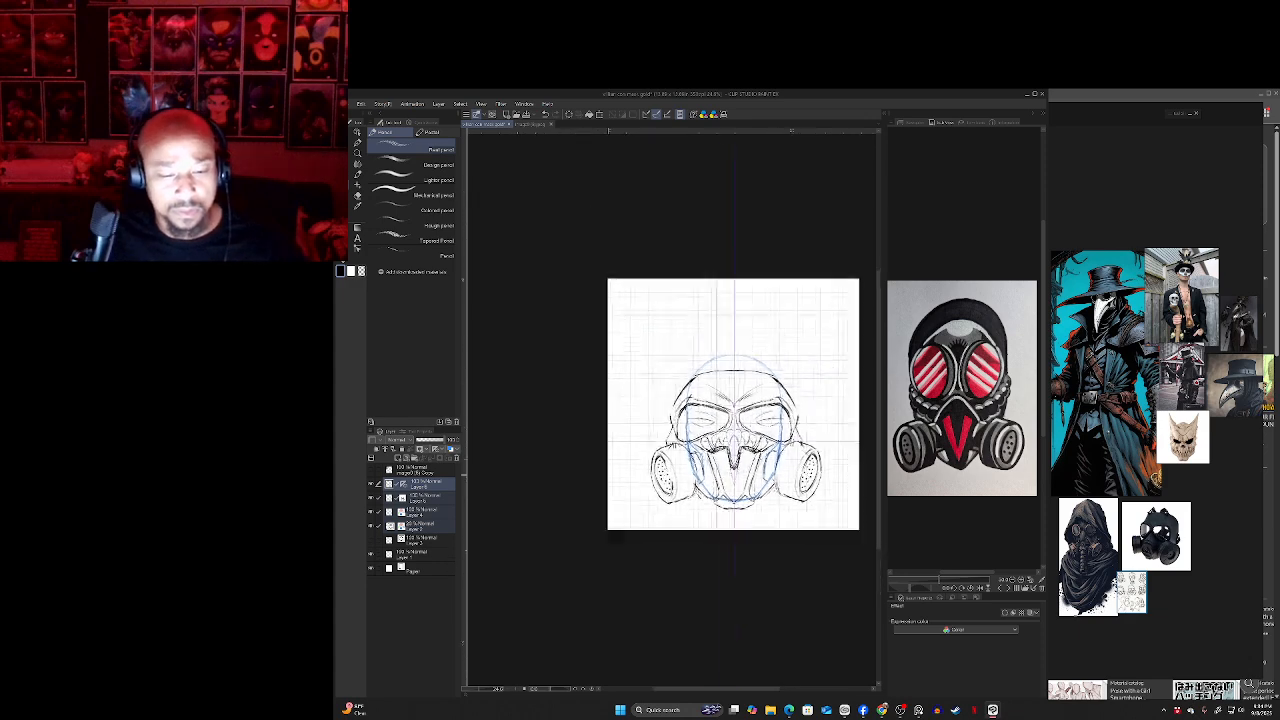
scroll(830, 454, "up", 3)
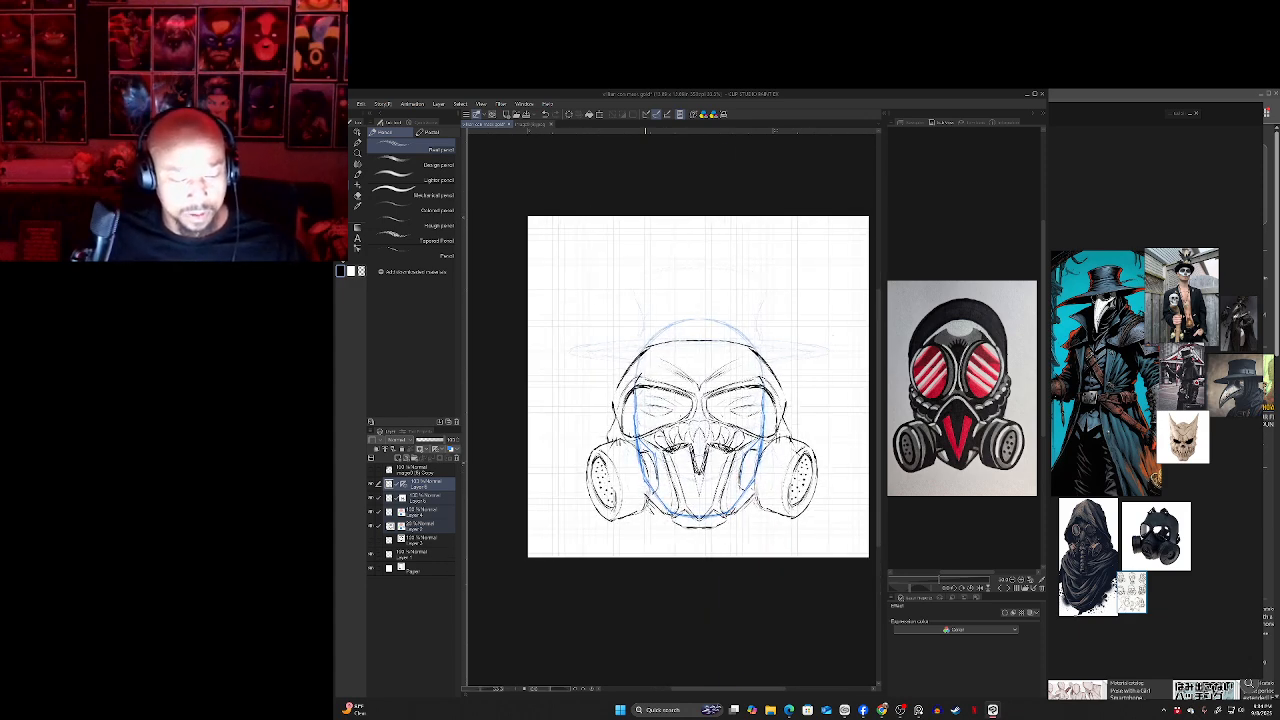
key("e")
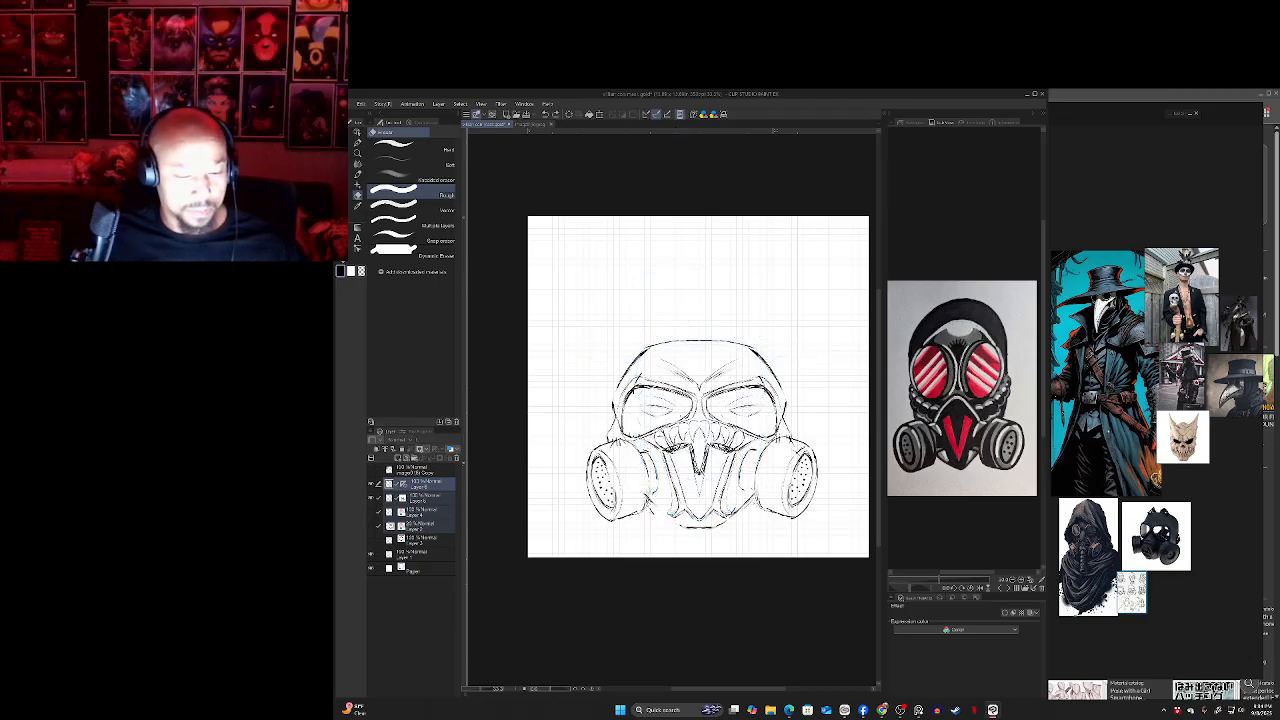
left_click(371, 512)
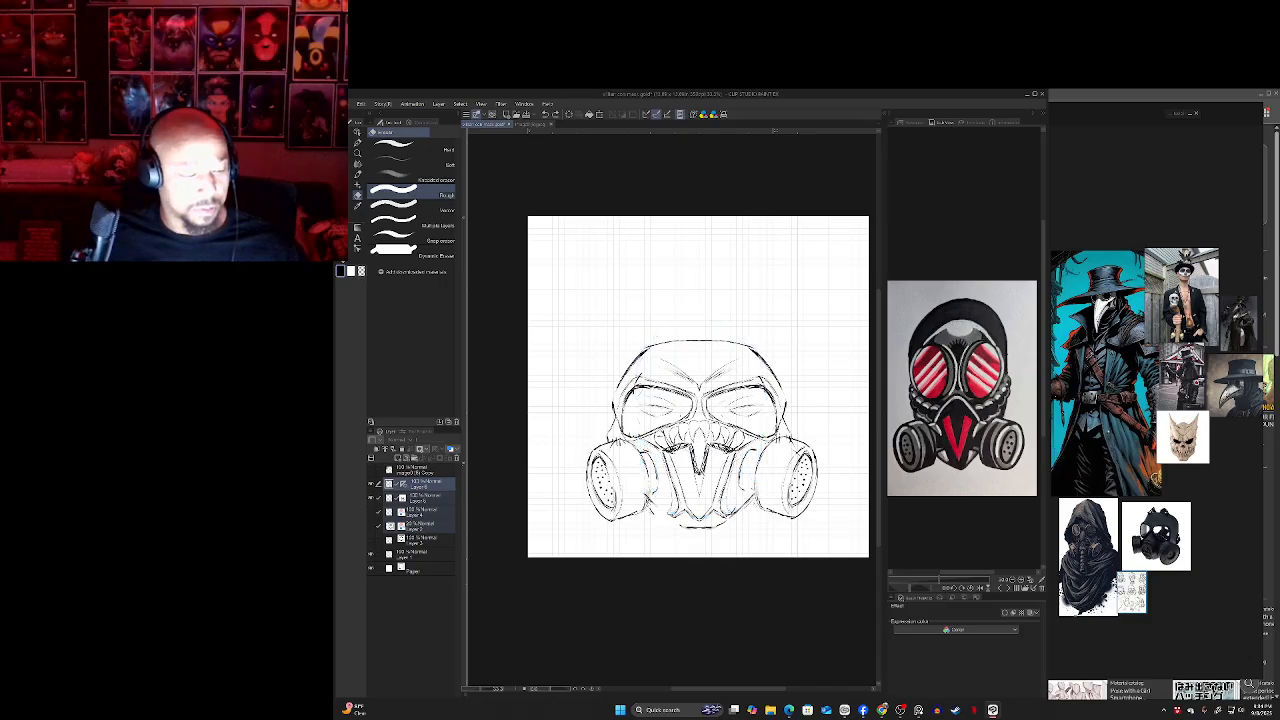
left_click(371, 498)
left_click(428, 498)
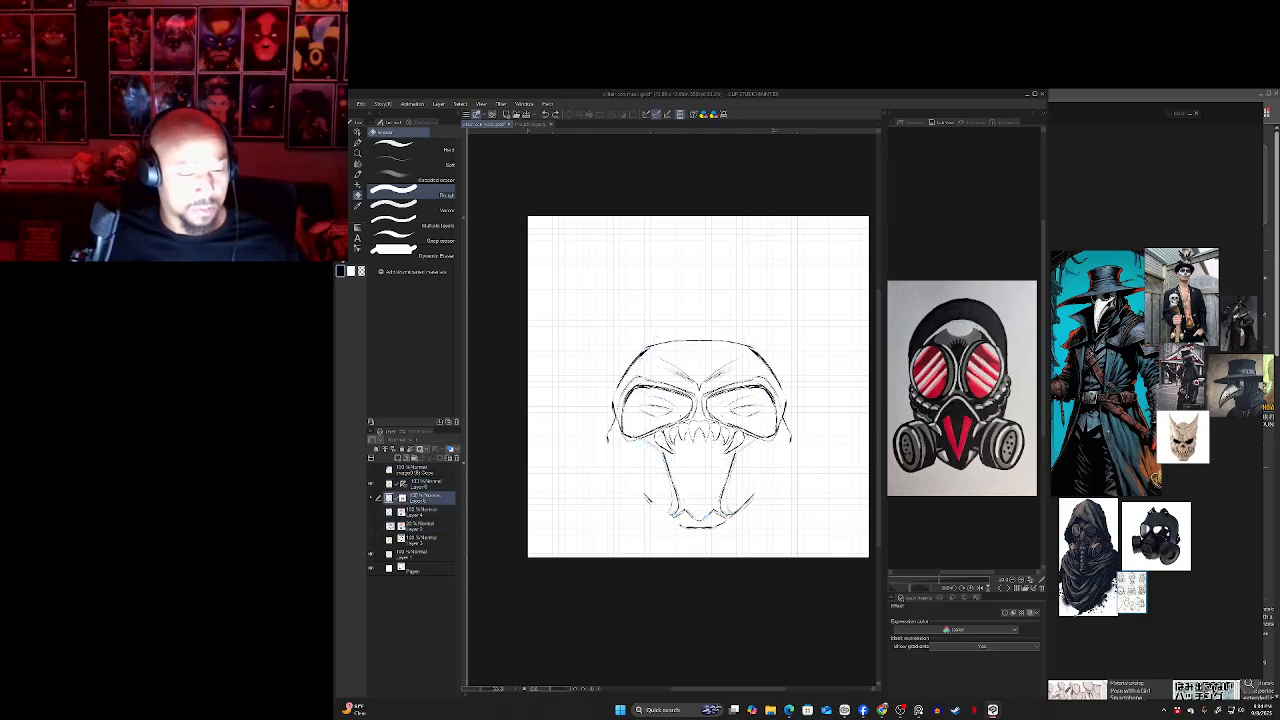
left_click(371, 498)
left_click(428, 484)
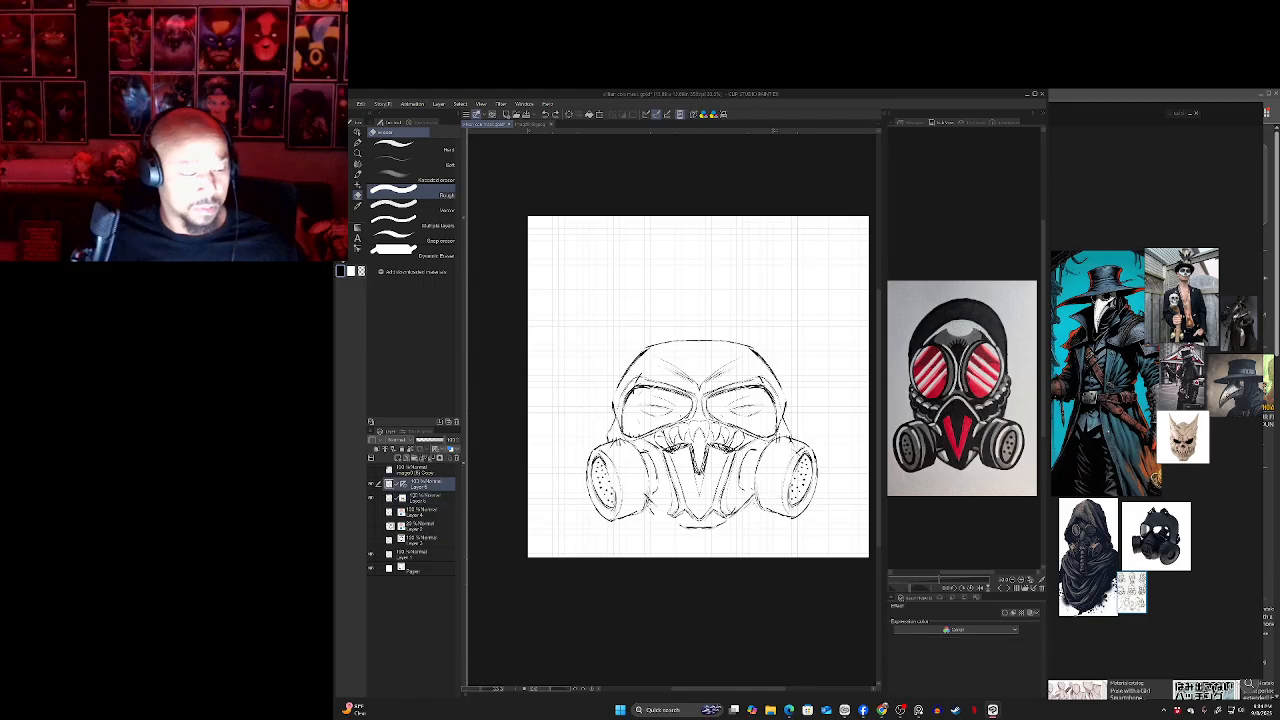
- Apply the blue layer color to the linework on Layer 5 and Layer 6
left_click(428, 498)
left_click(450, 449)
left_click(428, 484)
left_click(450, 449)
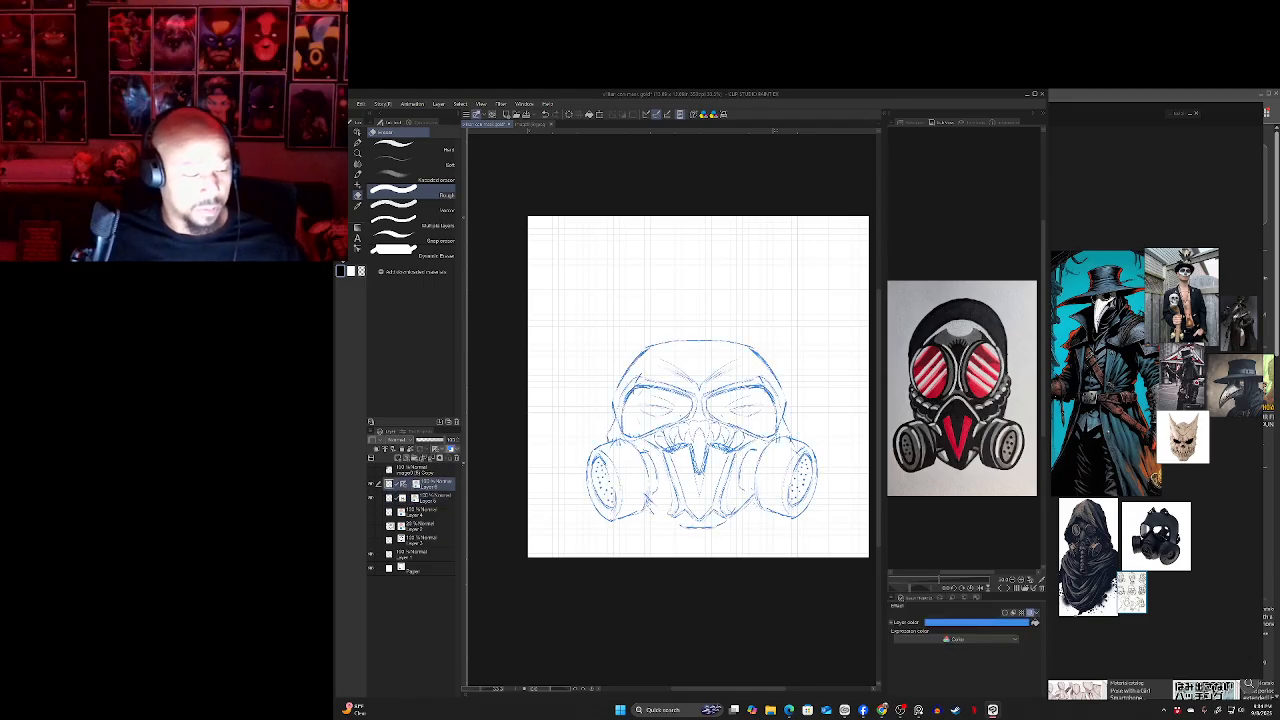
- Add a new raster layer above Layer 6, move the symmetry ruler onto it and make it the drawing layer
left_click(397, 458)
left_click_drag(403, 498, 403, 484)
left_click(428, 484)
left_click_drag(698, 400, 720, 411)
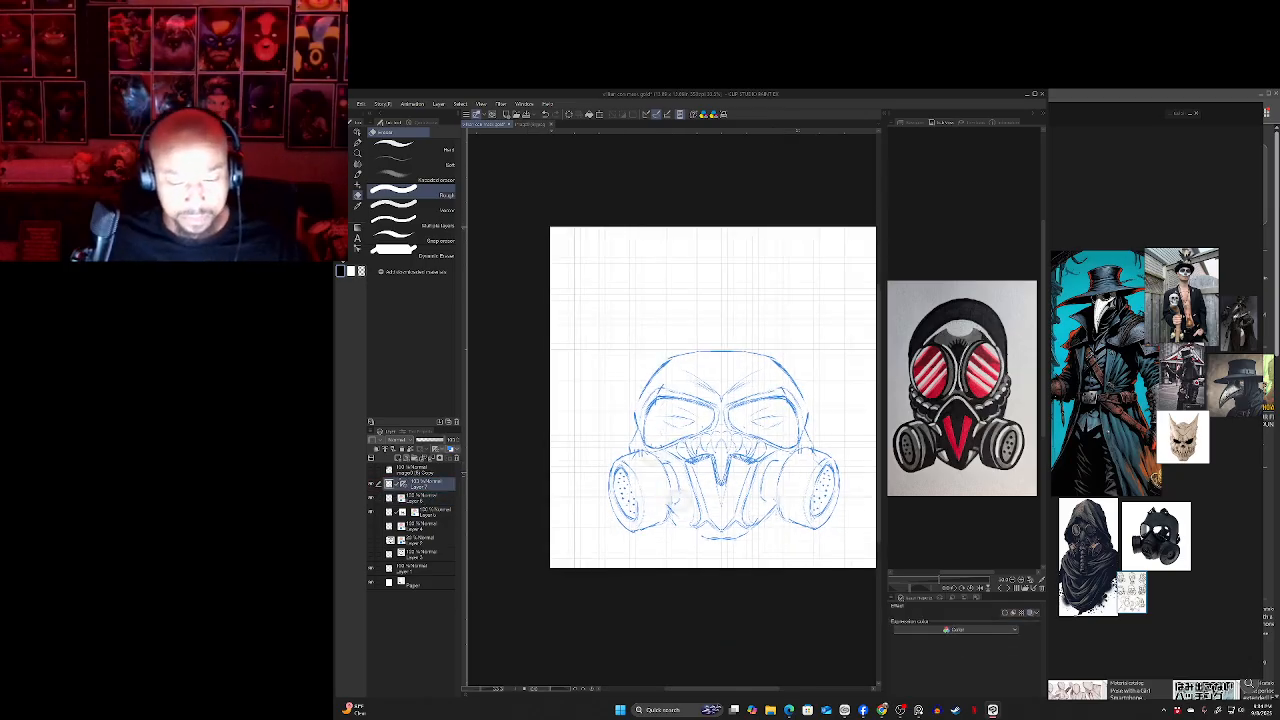
key("ctrl+z")
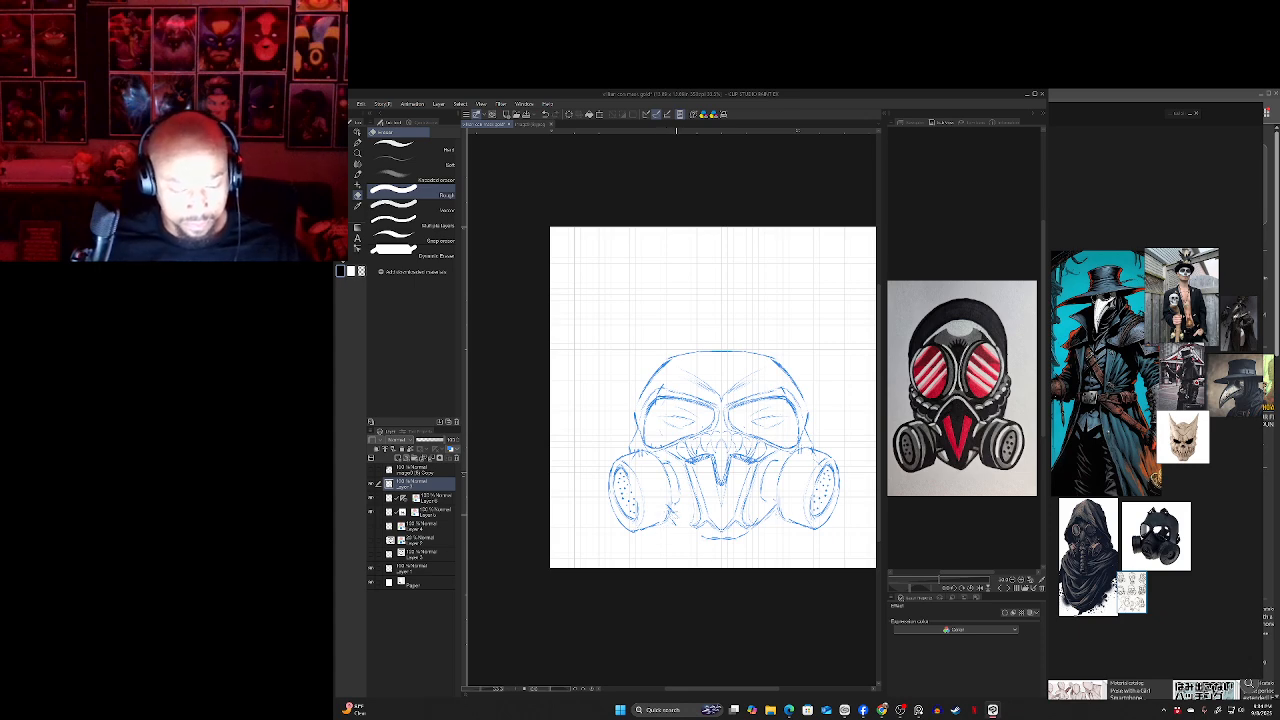
key("p")
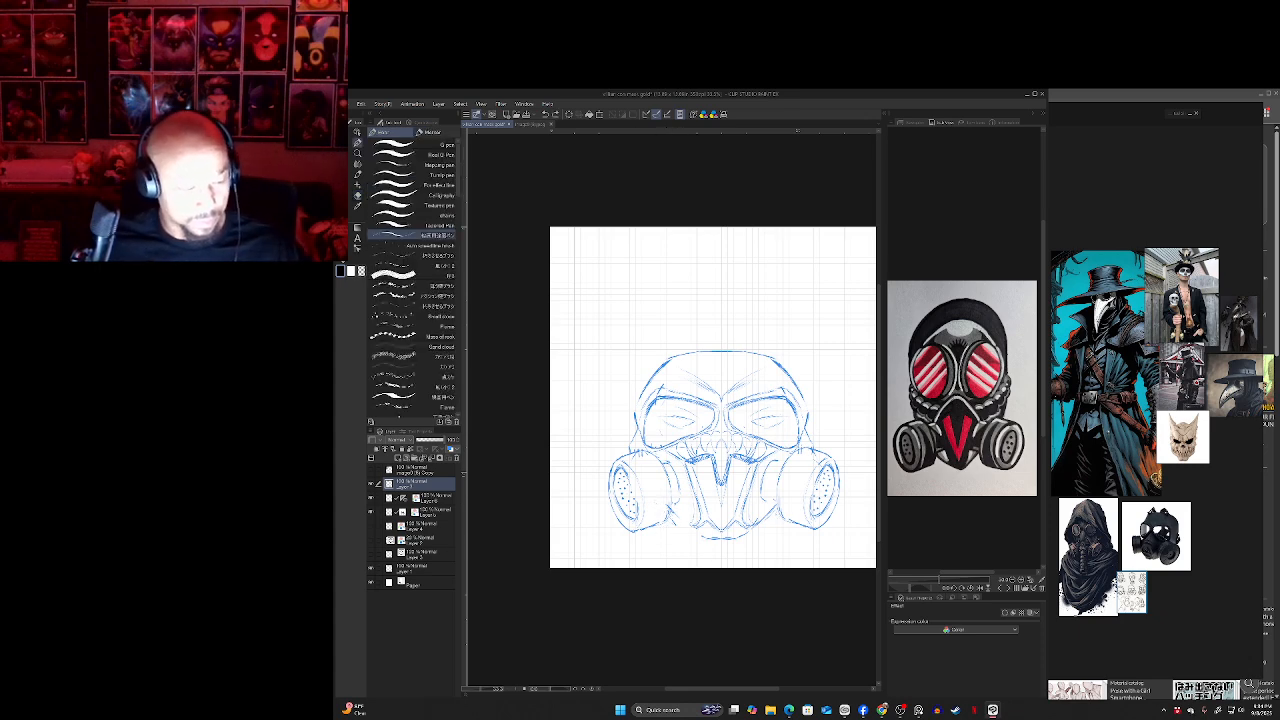
left_click_drag(403, 498, 405, 484)
left_click(430, 485)
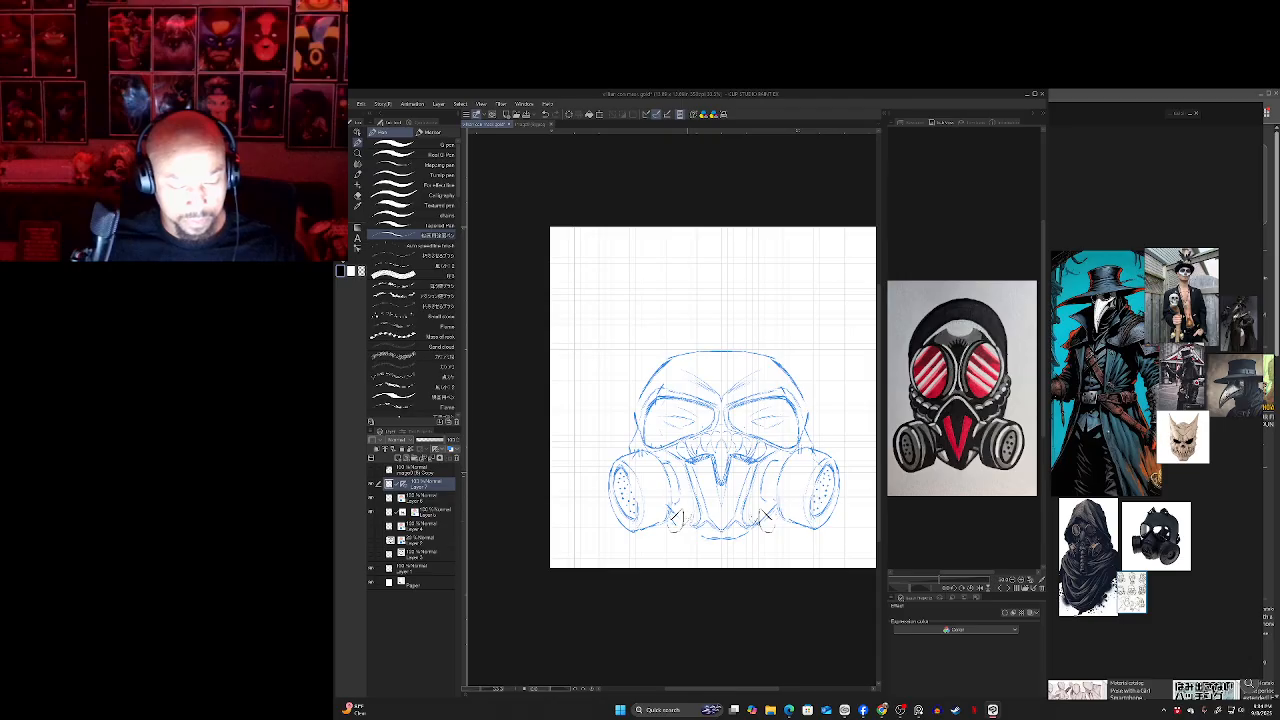
- Sketch the first mirrored pointed teeth and the curved chin lines along the bottom of the mask
key("ctrl+z")
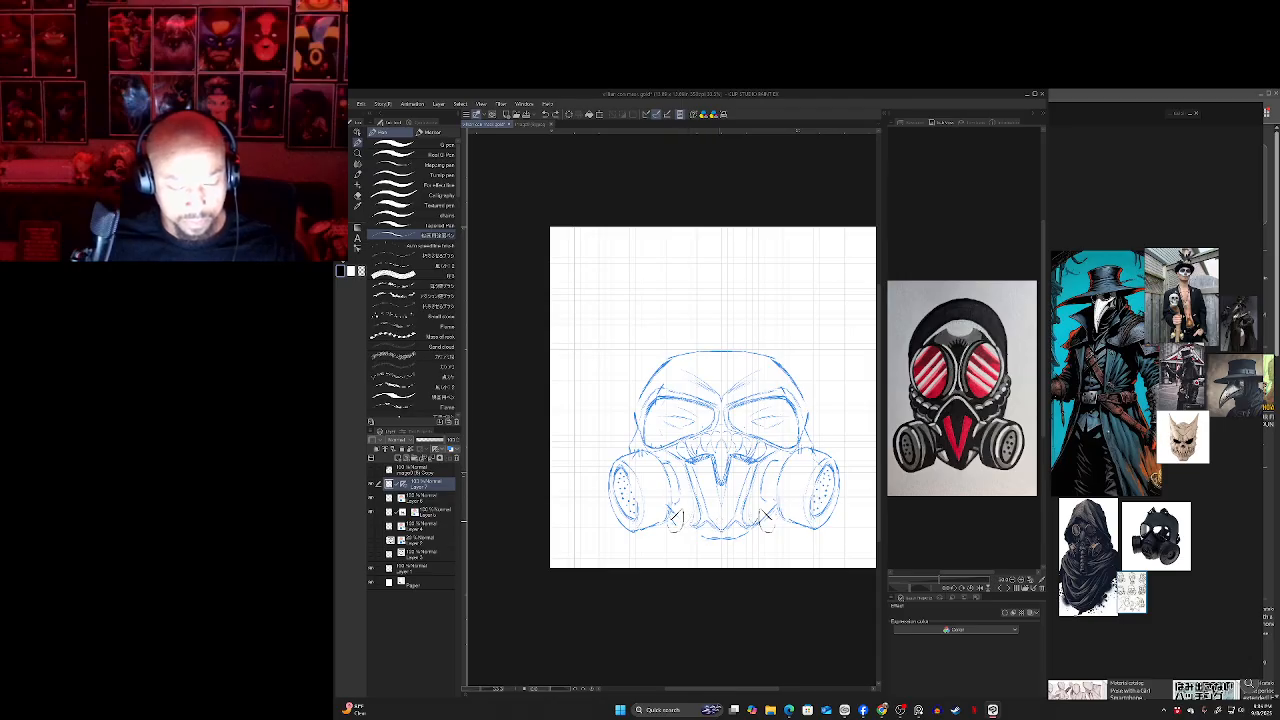
left_click_drag(677, 521, 677, 518)
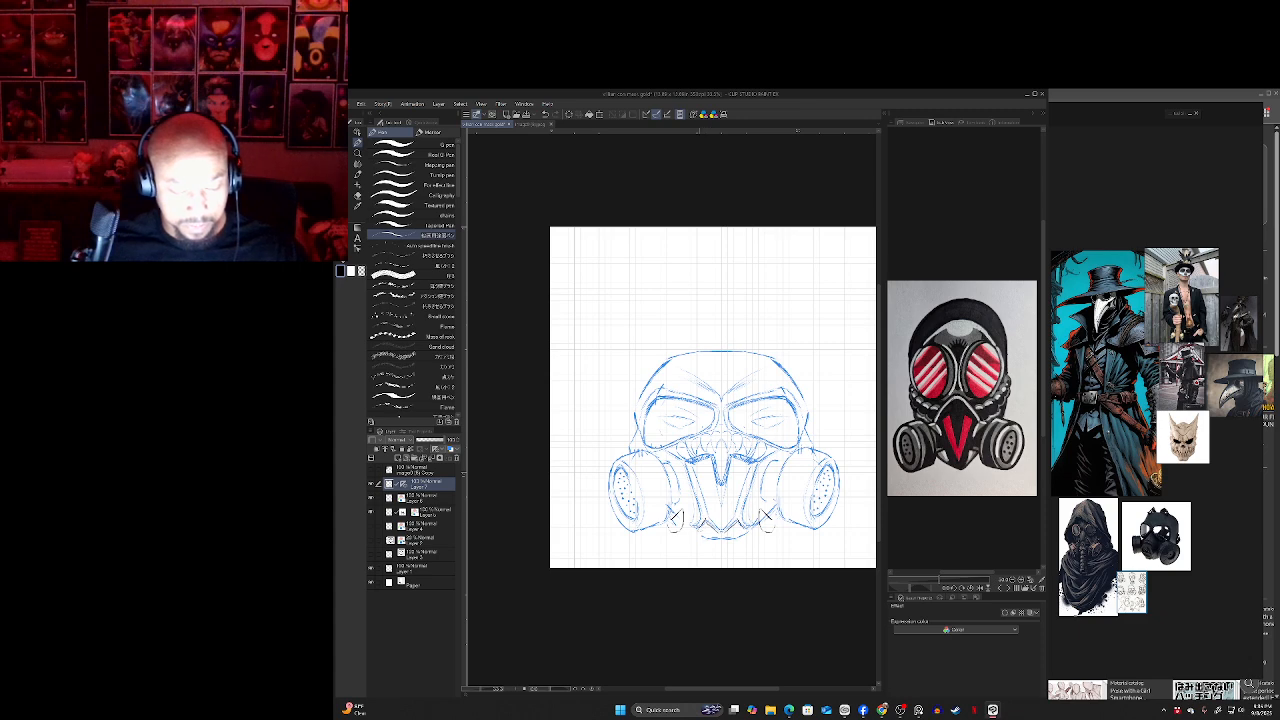
left_click_drag(697, 530, 704, 543)
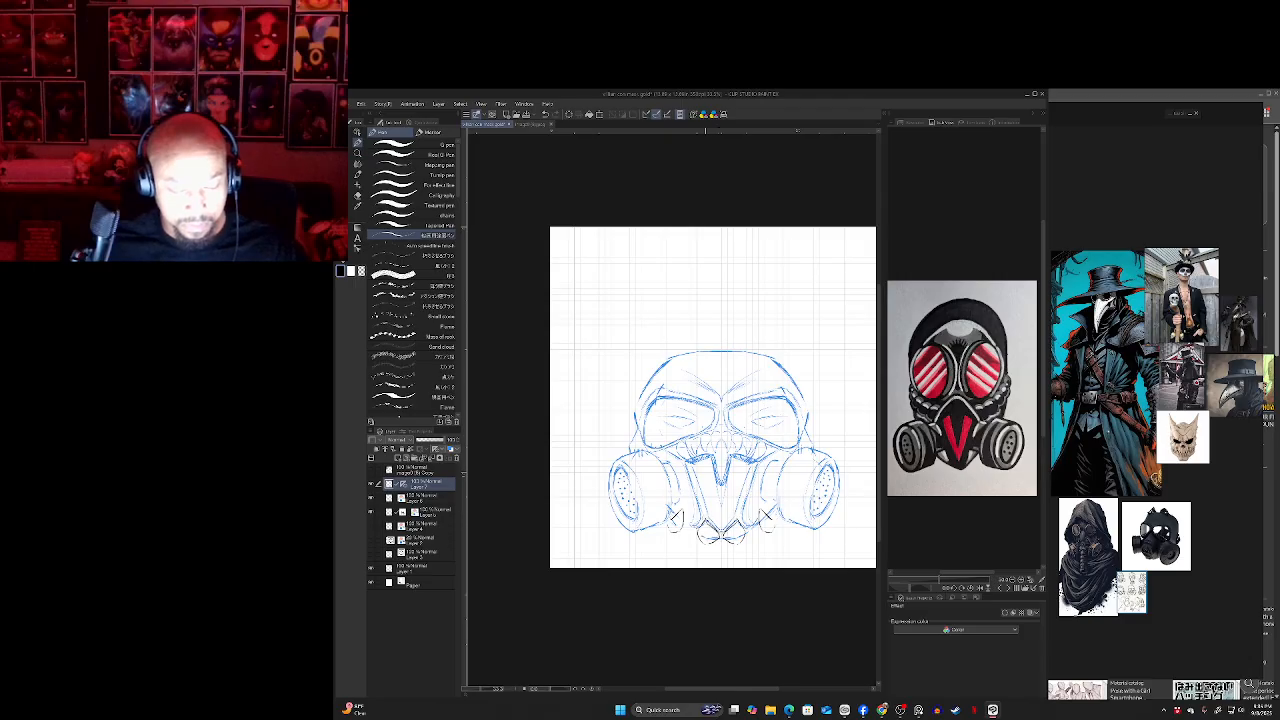
- Erase the rough outer strokes and redraw a full mirrored row of pointed lower teeth along the jaw
key("e")
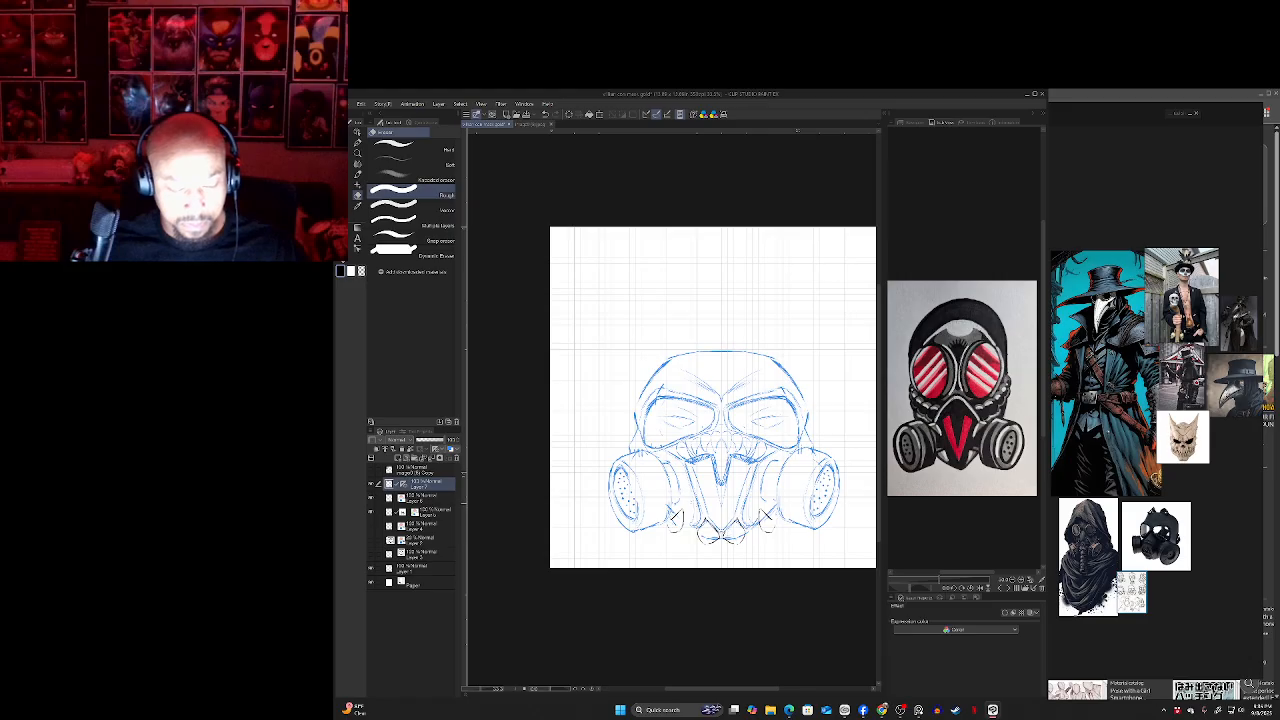
key("p")
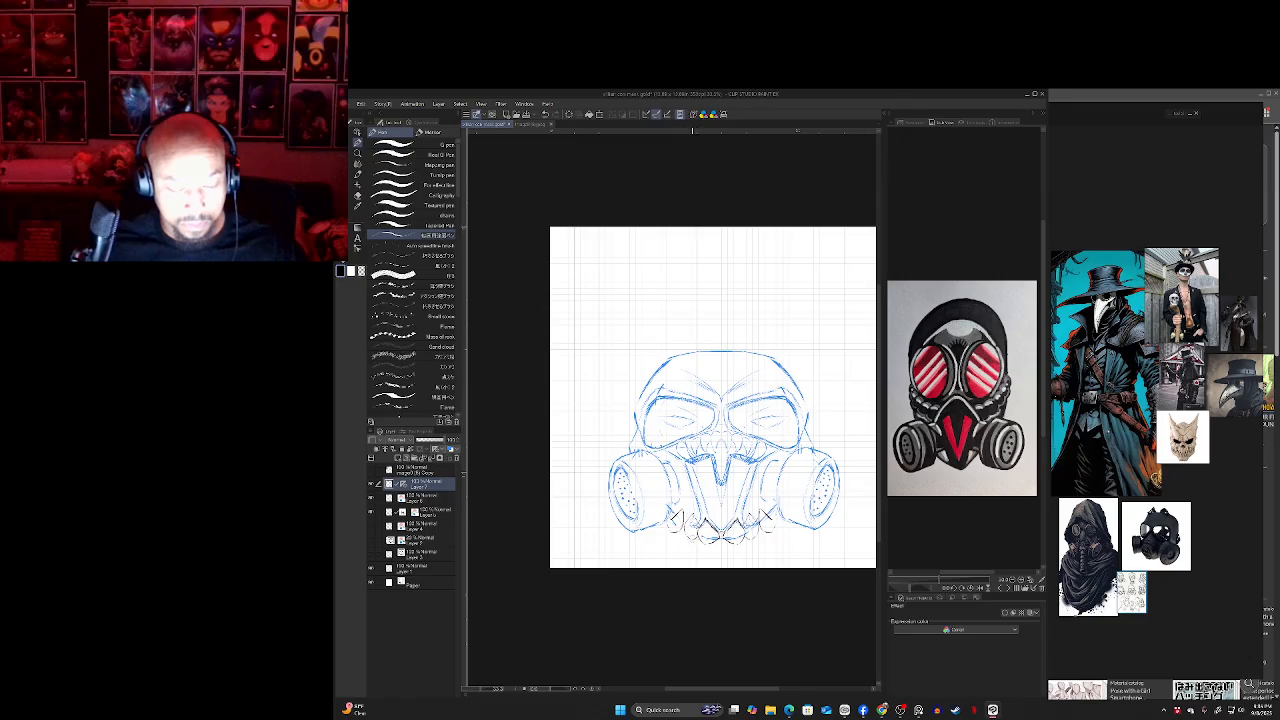
key("e")
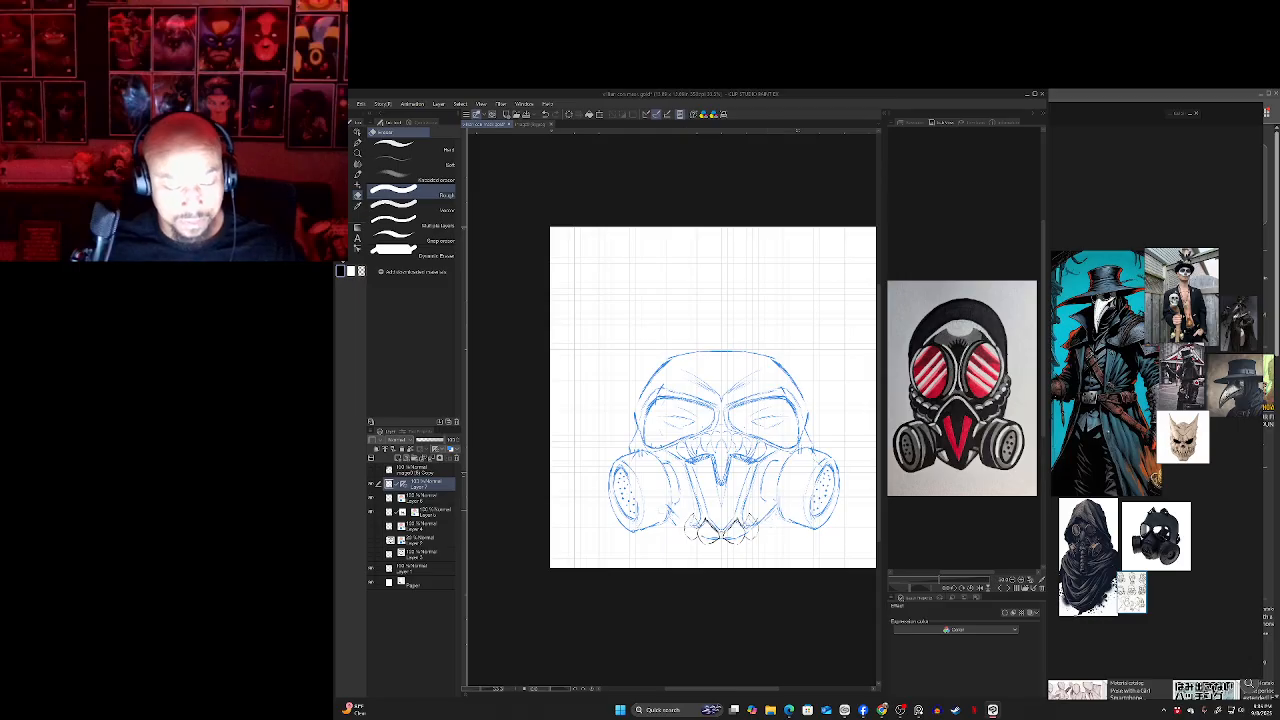
key("p")
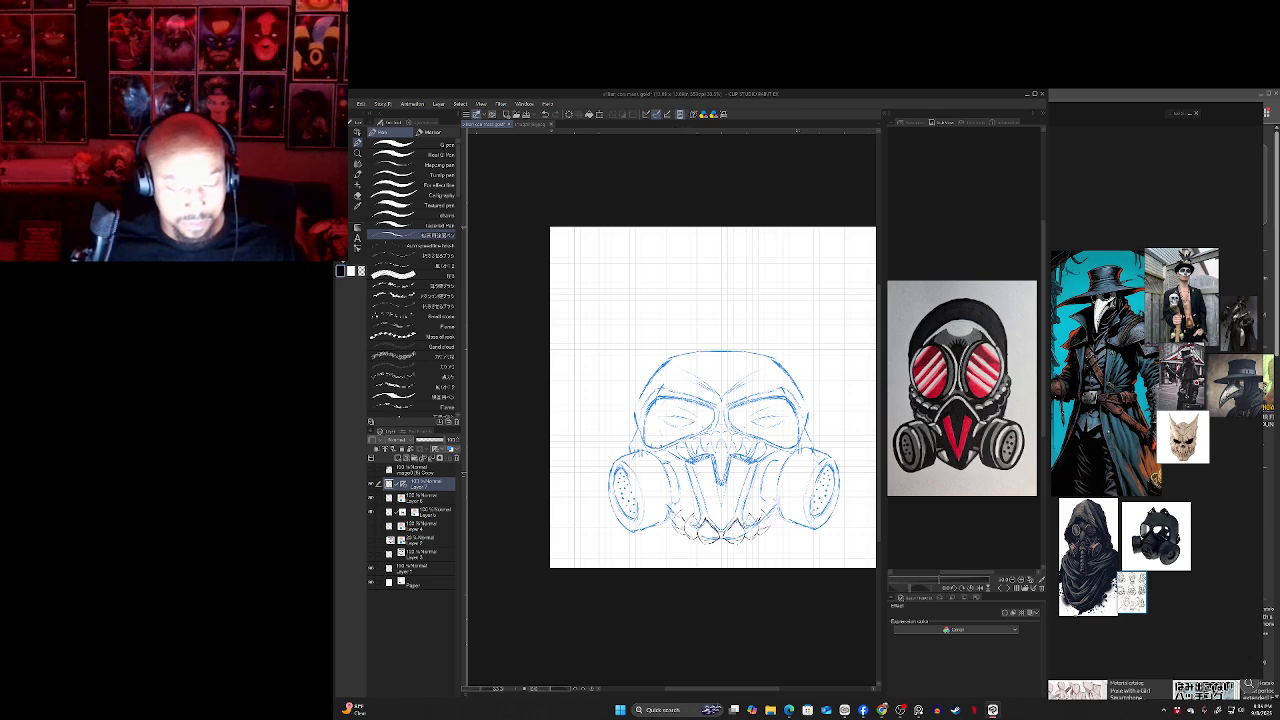
left_click_drag(693, 534, 708, 530)
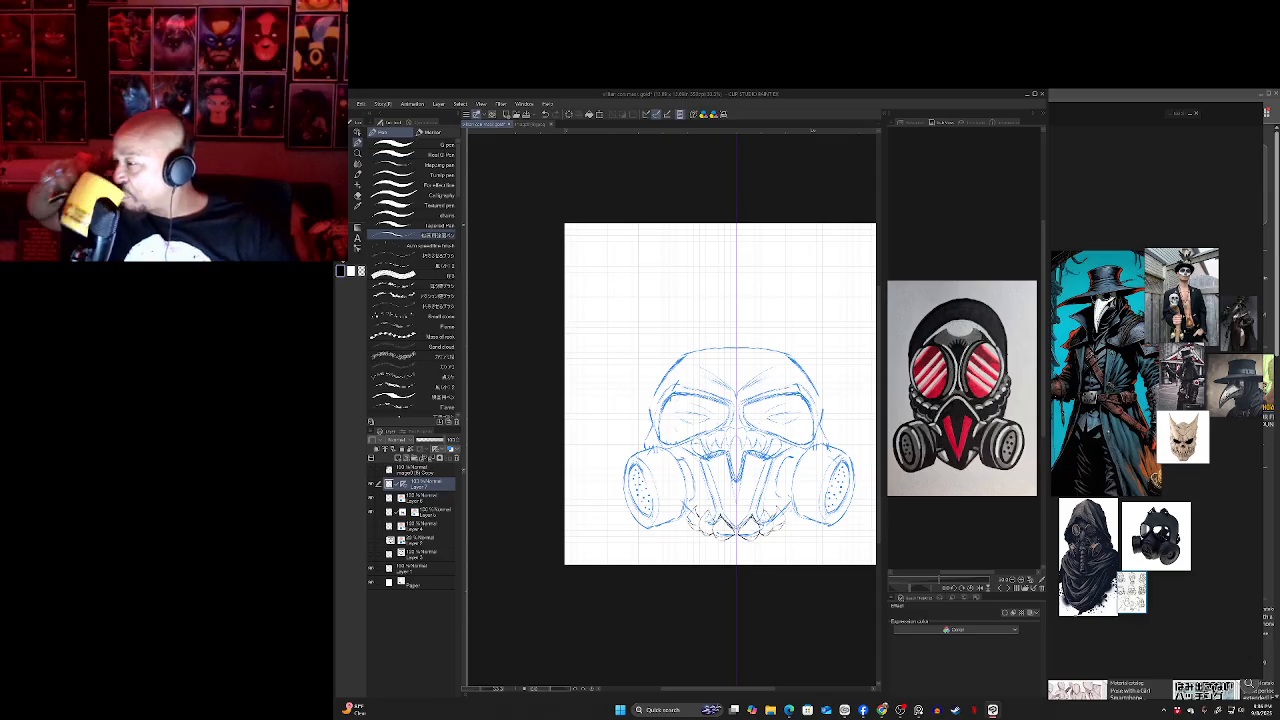
- Lasso the lower row of teeth, scale it down slightly and center it on the symmetry line
scroll(696, 534, "up", 1)
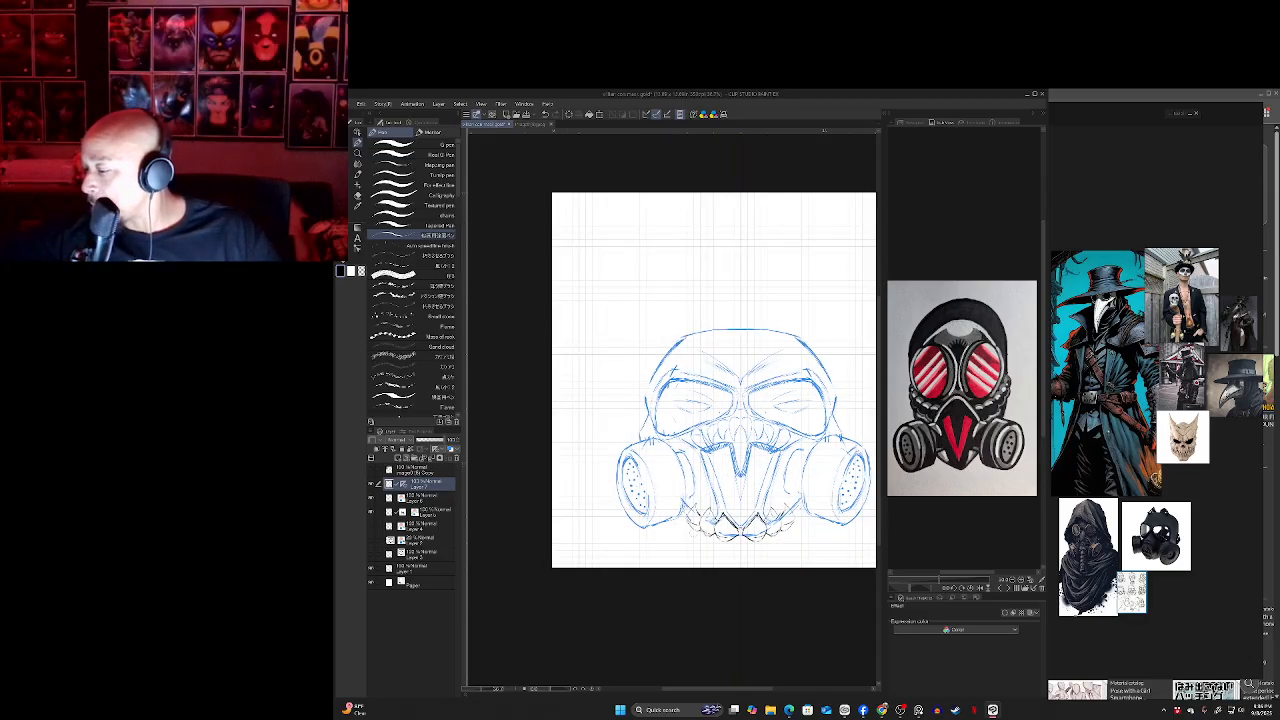
left_click_drag(740, 440, 718, 434)
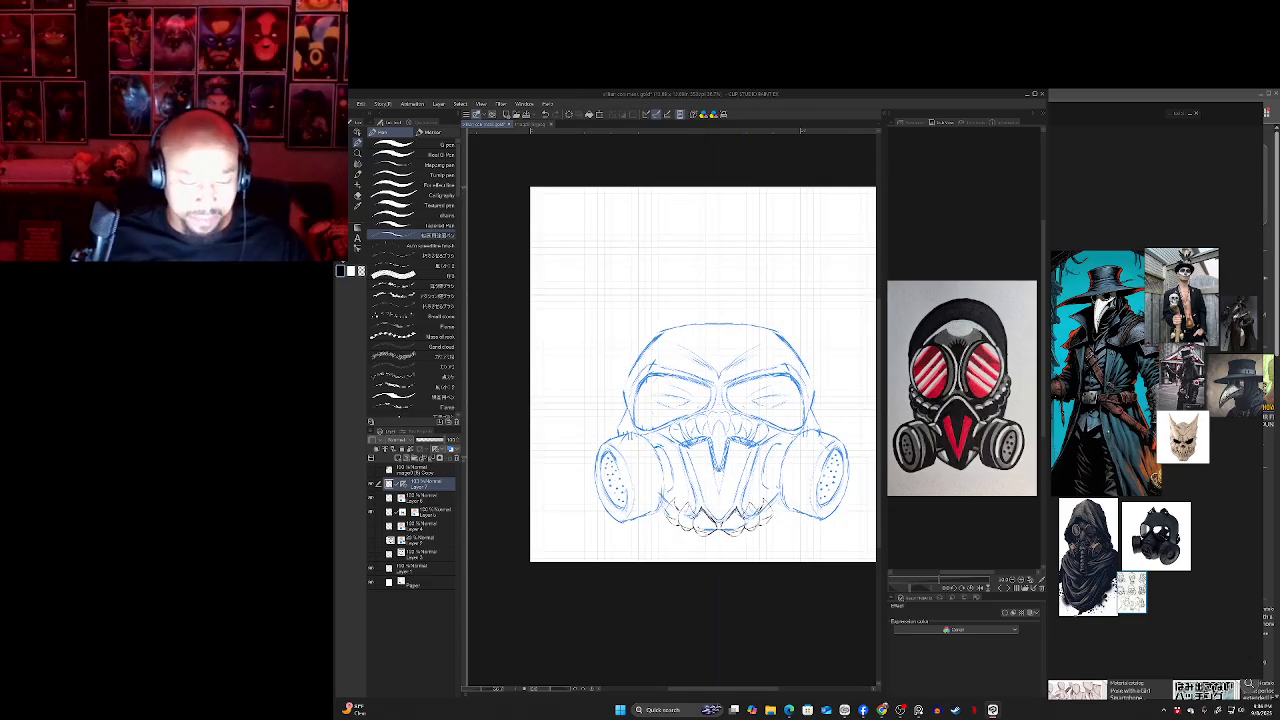
key("m")
mouse_move(720, 501)
left_mouse_down()
mouse_move(761, 492)
mouse_move(706, 554)
mouse_move(667, 504)
left_mouse_up()
left_click(718, 568)
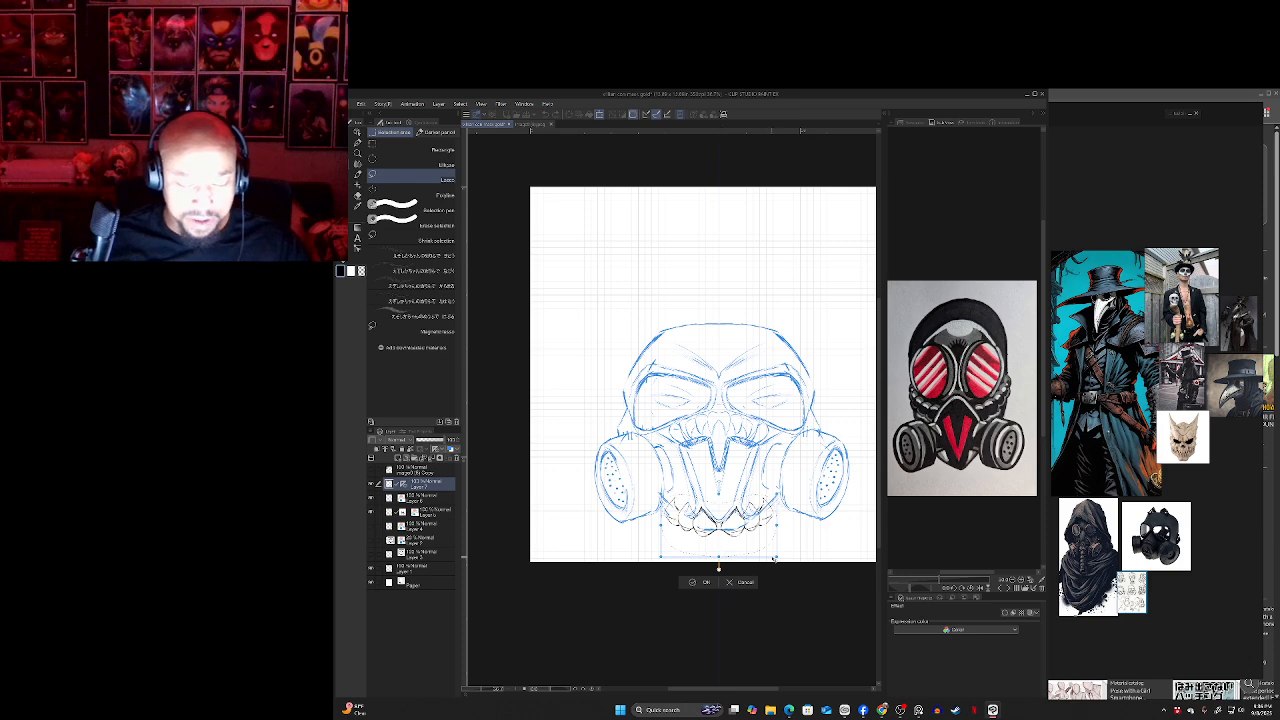
left_click_drag(776, 557, 770, 553)
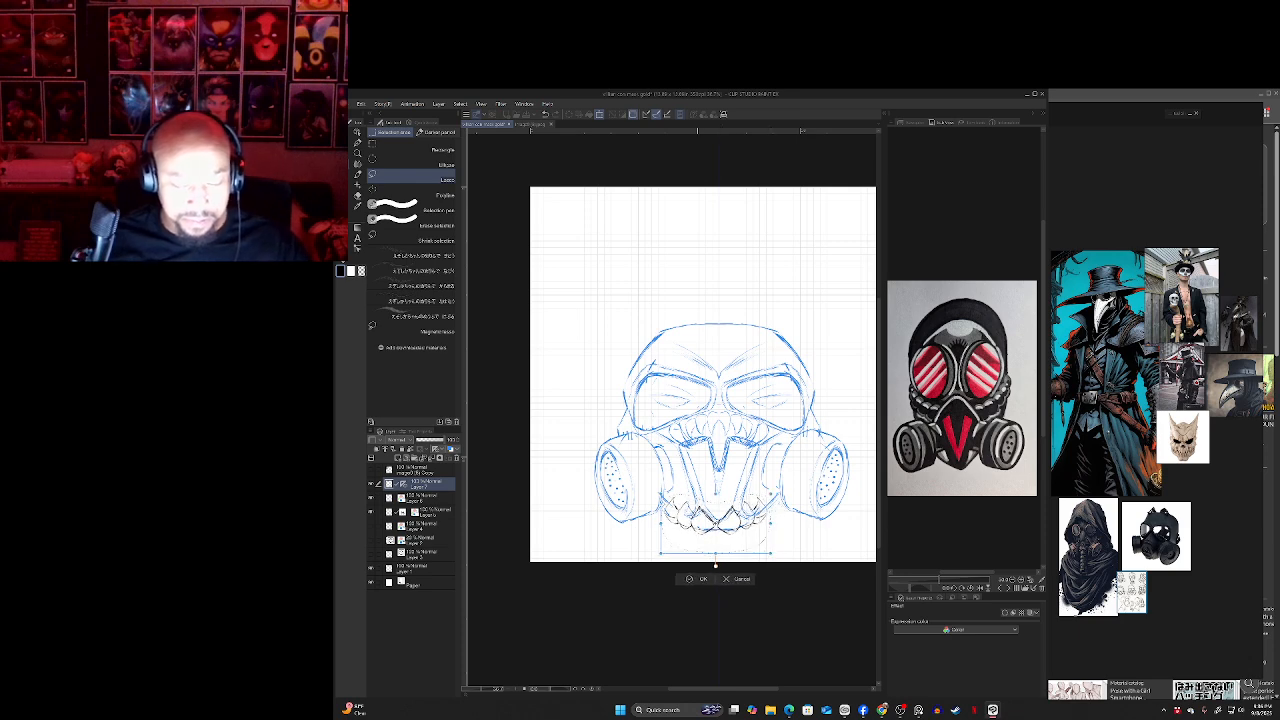
left_click_drag(720, 520, 719, 551)
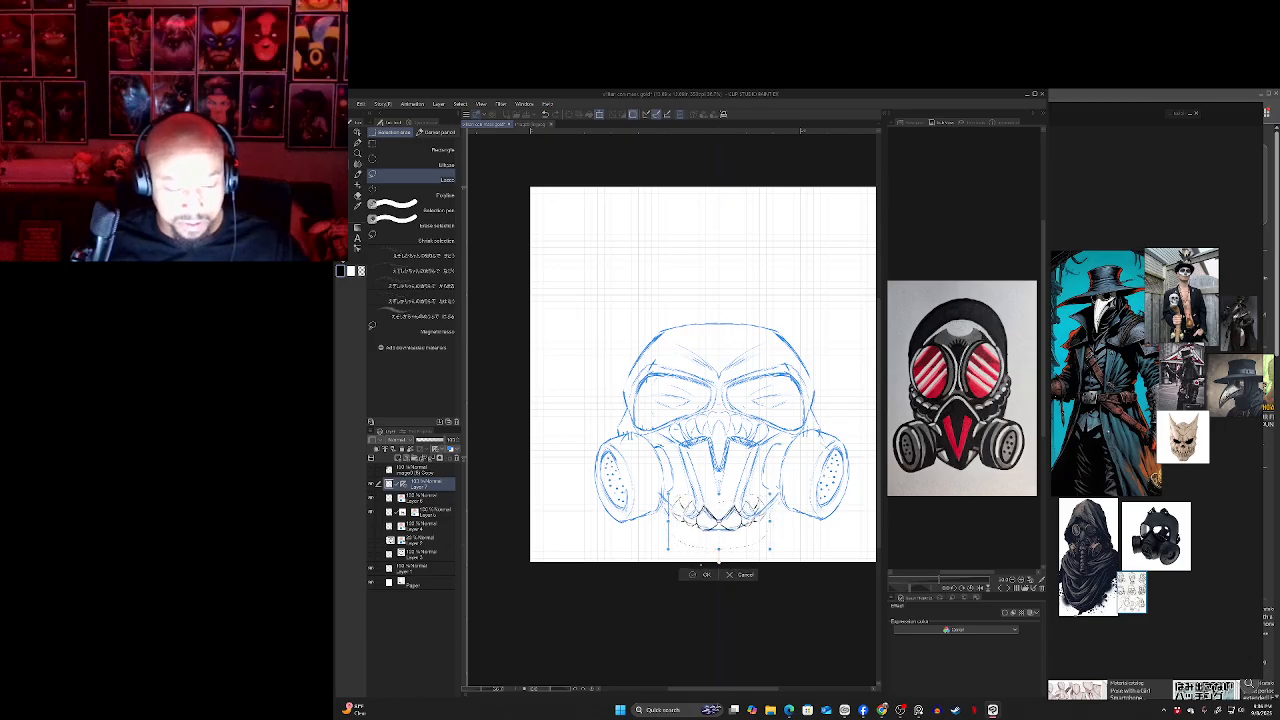
left_click(706, 574)
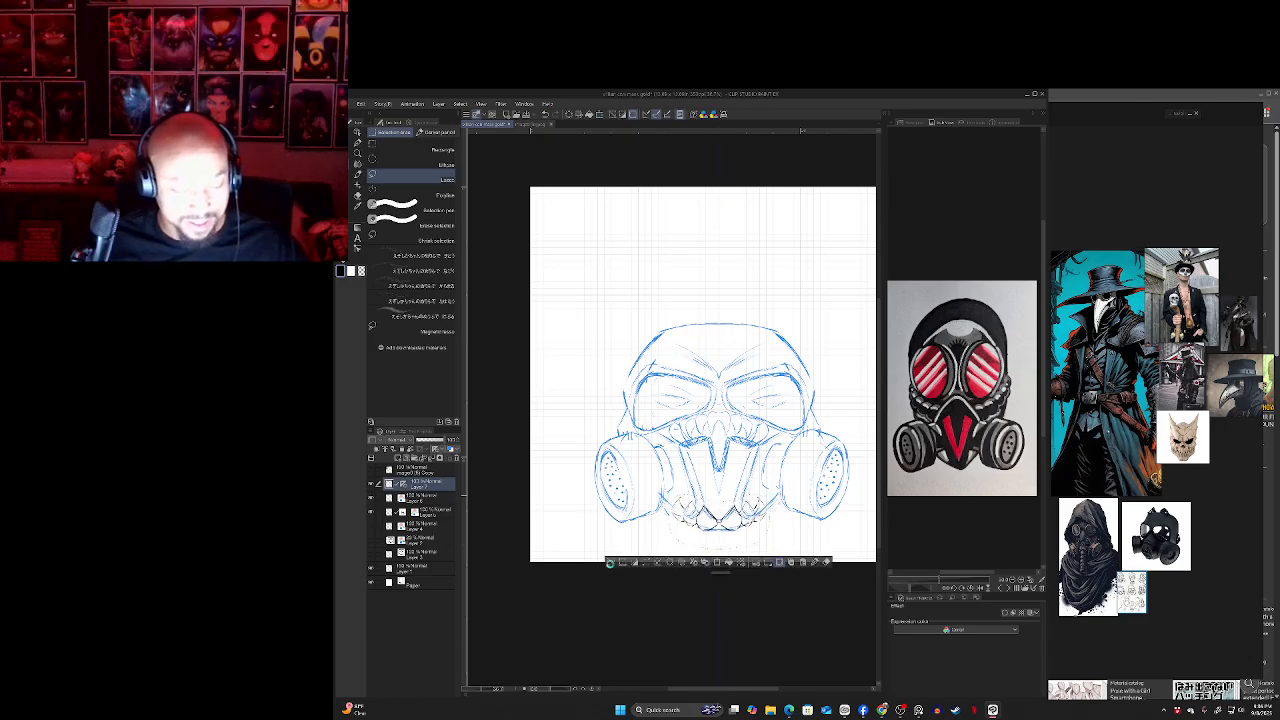
key("ctrl+d")
- Draw an angular mirrored chin contour below the lower teeth and shift it slightly farther down
key("p")
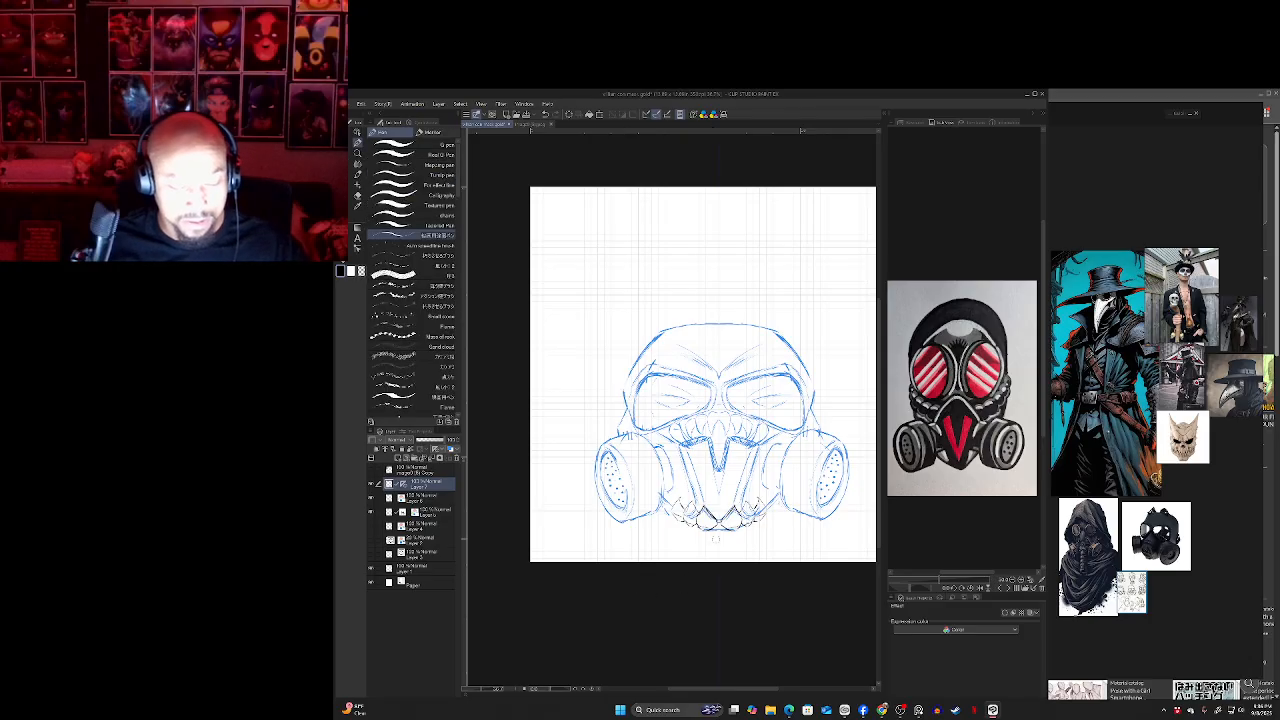
left_click_drag(717, 541, 662, 520)
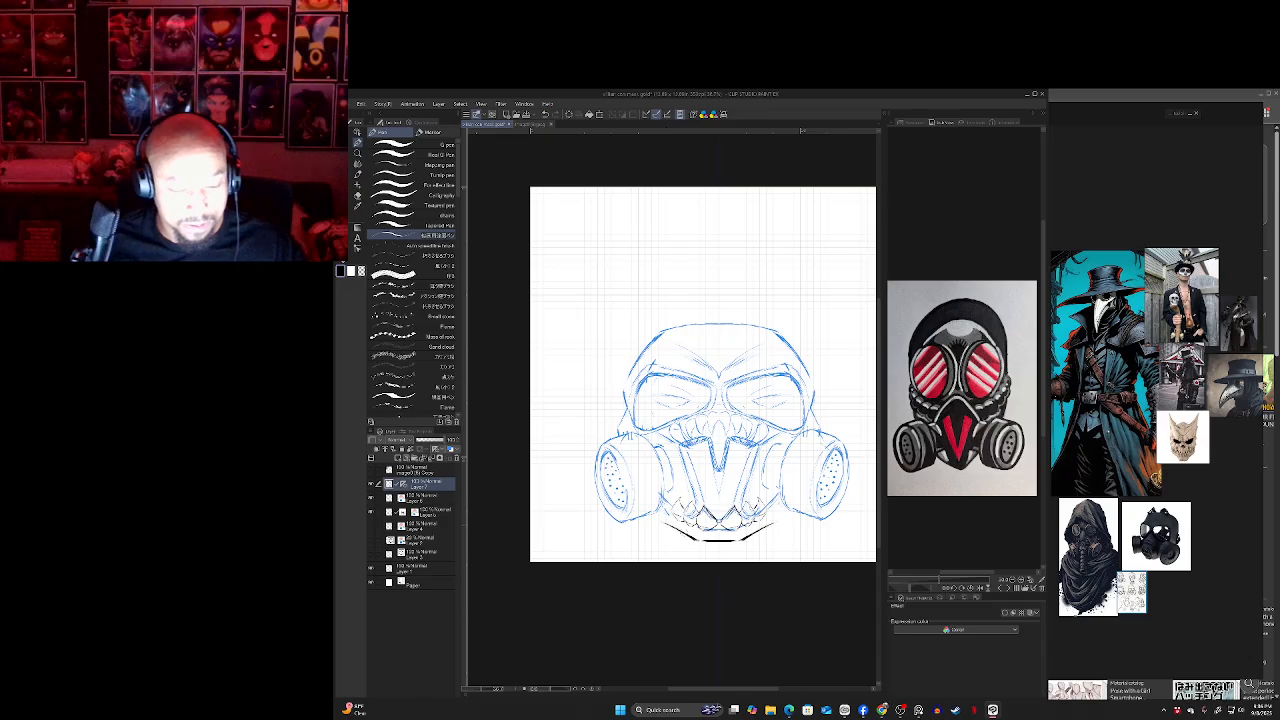
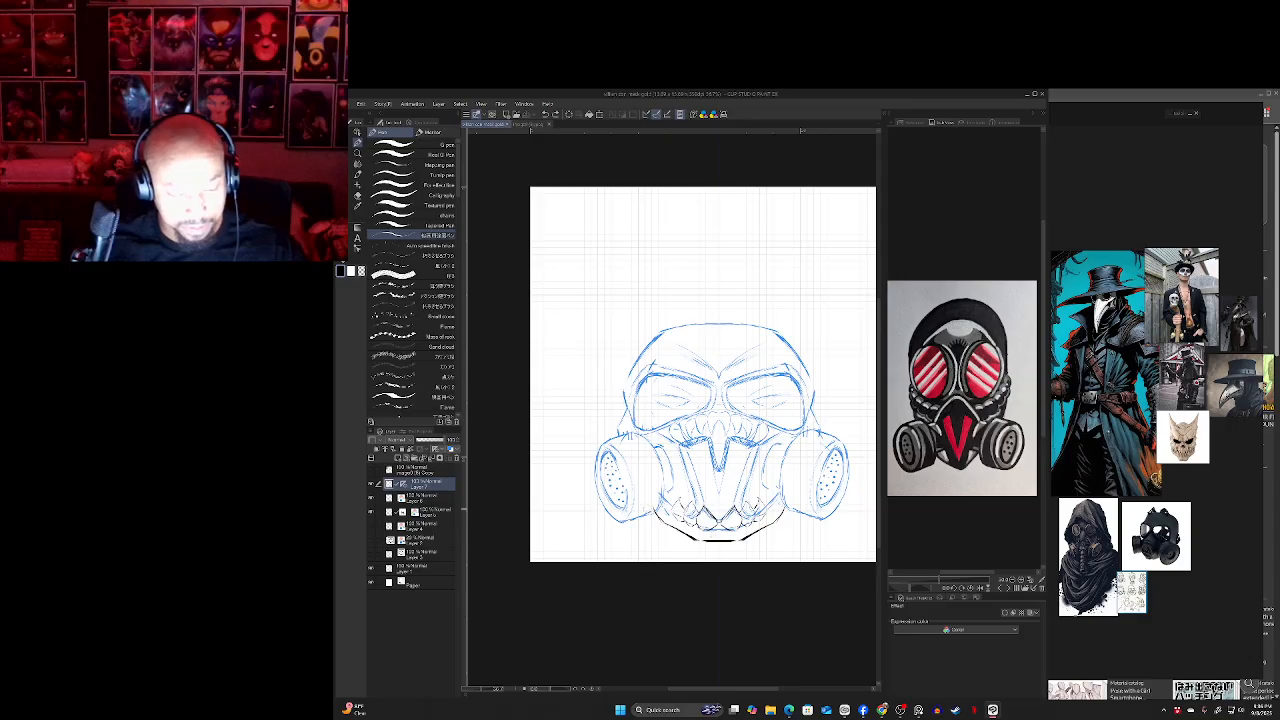
key("m")
mouse_move(698, 532)
left_mouse_down()
mouse_move(749, 547)
mouse_move(678, 553)
mouse_move(653, 506)
left_mouse_up()
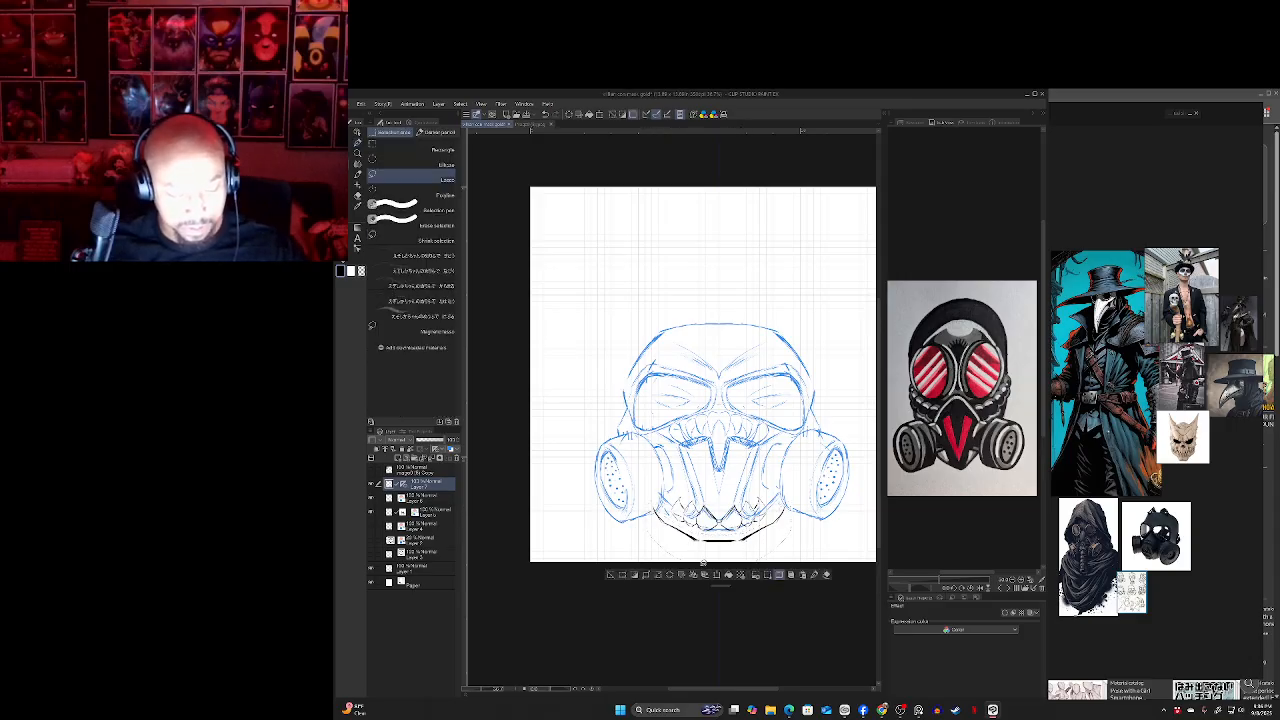
left_click(713, 573)
left_click_drag(718, 568, 719, 577)
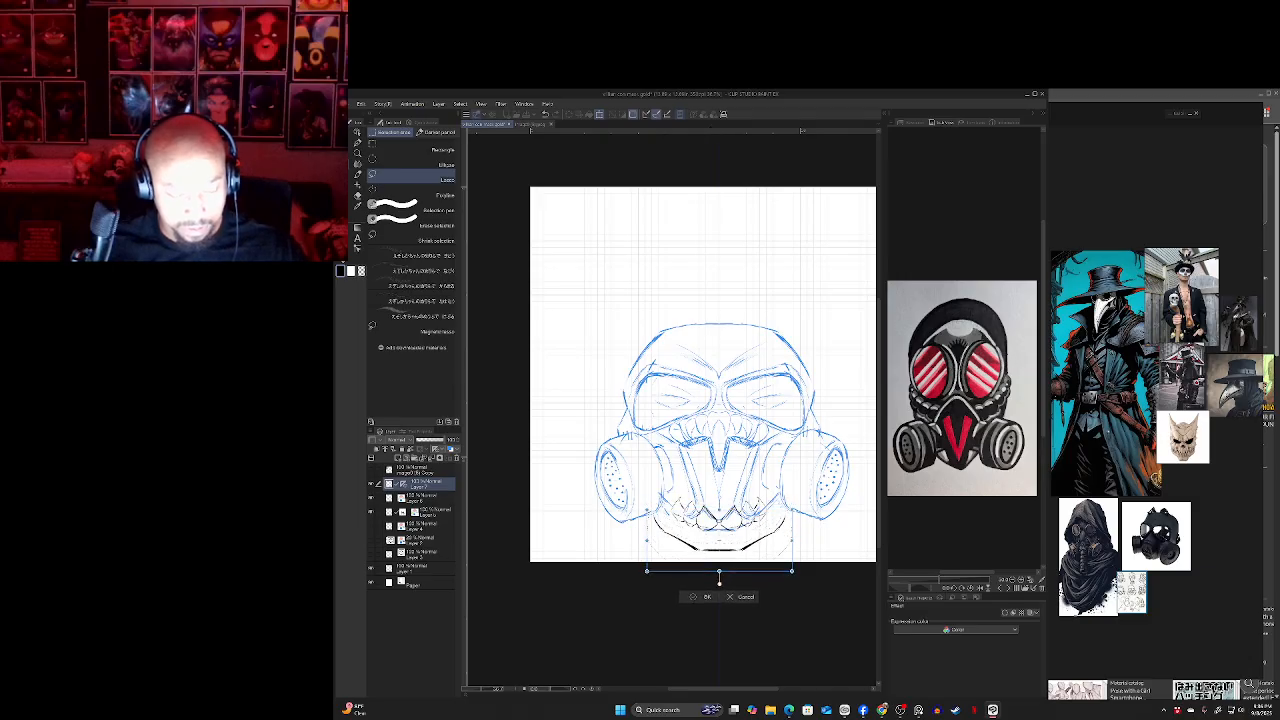
key("Return")
key("ctrl+d")
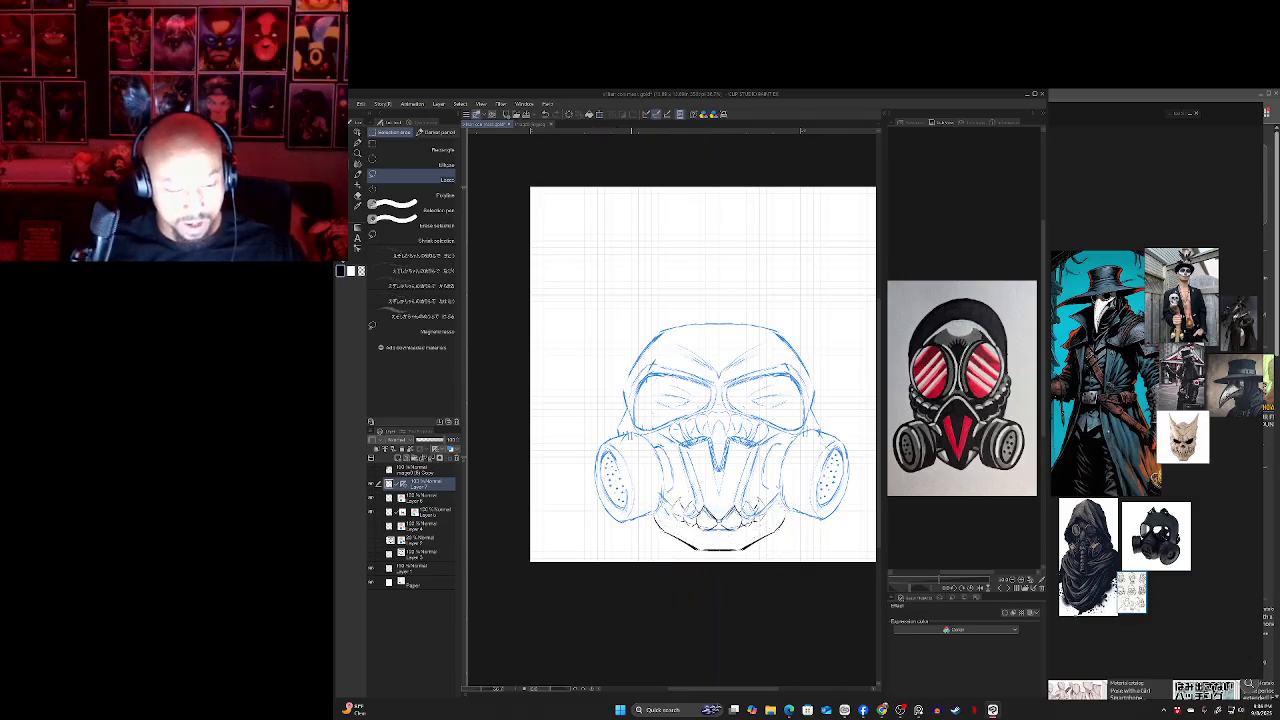
- Draw mirrored inner jaw lines beneath the lower teeth, with short horizontal strokes between the teeth and the chin contour
key("p")
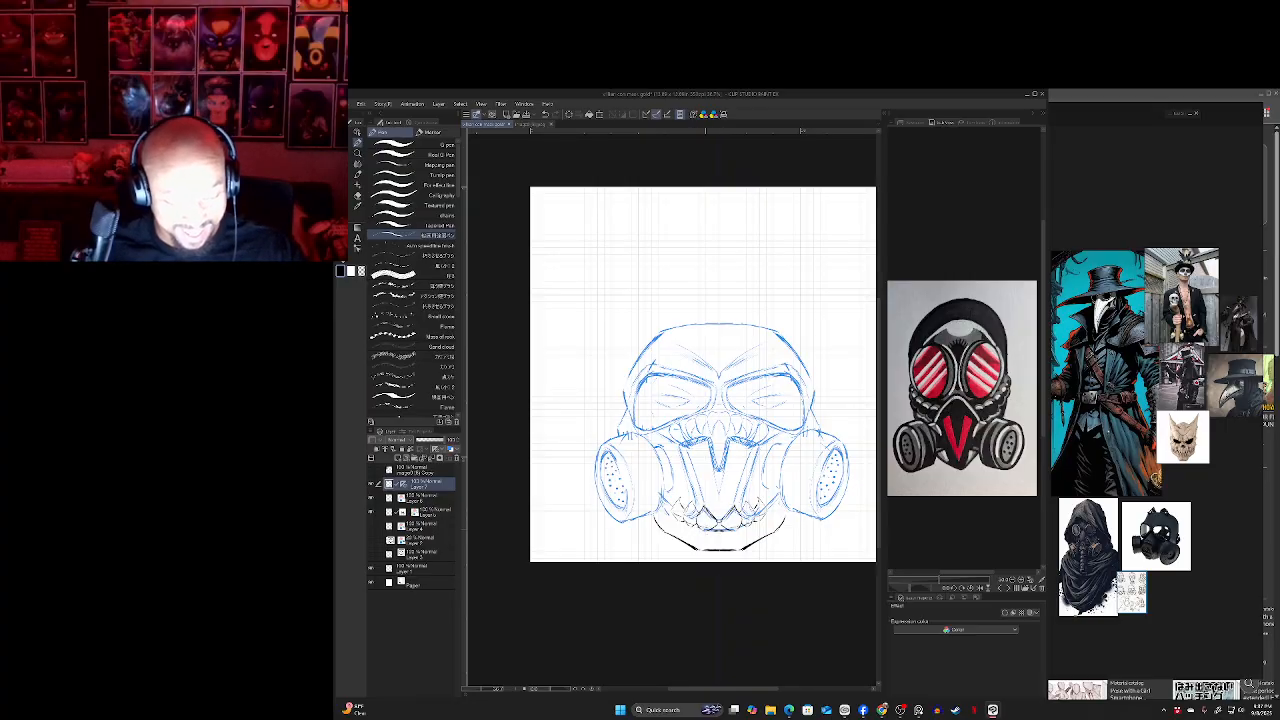
mouse_move(696, 532)
left_mouse_down()
mouse_move(711, 530)
mouse_move(659, 514)
left_mouse_up()
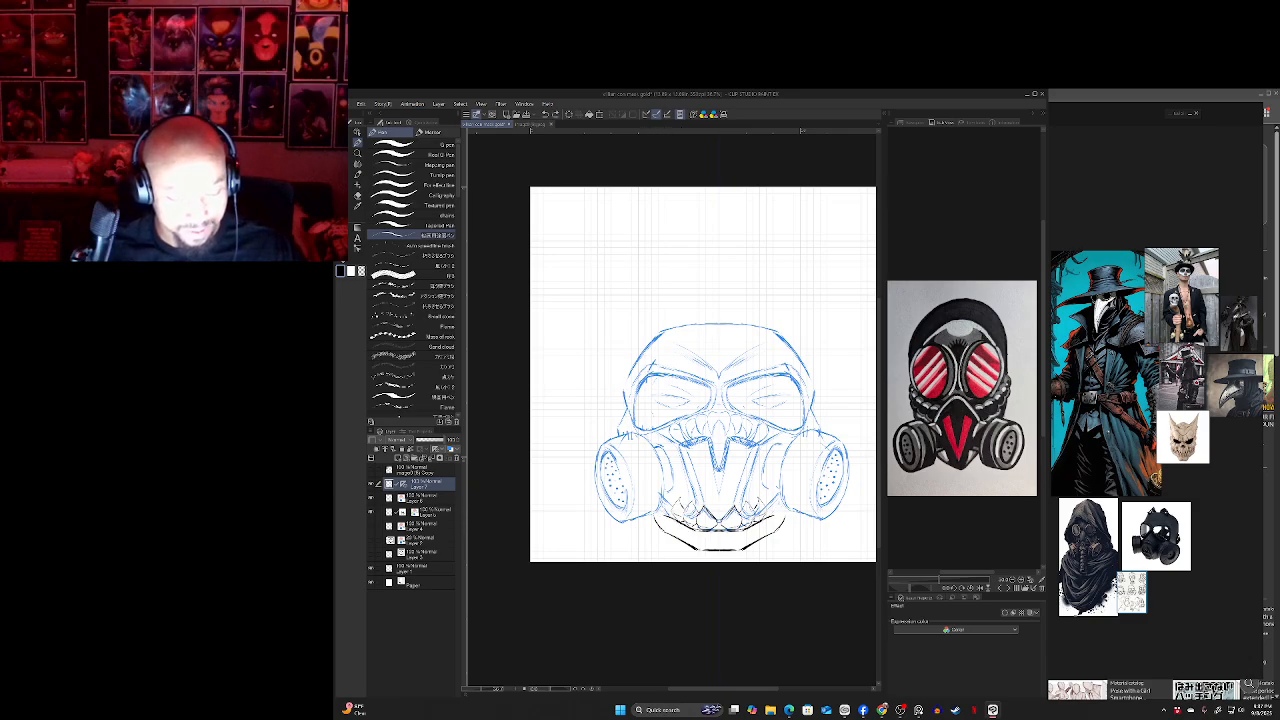
key("ctrl+z")
left_click_drag(696, 531, 676, 520)
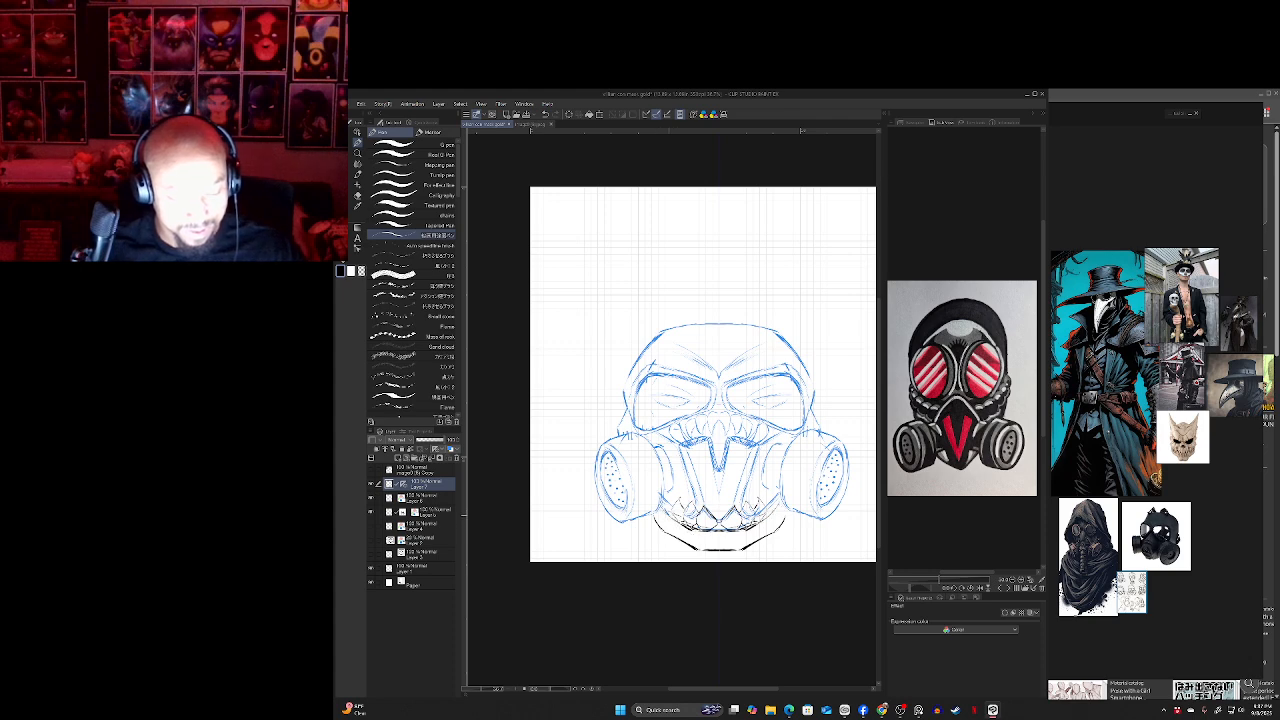
mouse_move(690, 526)
left_mouse_down()
mouse_move(738, 540)
mouse_move(724, 540)
left_mouse_up()
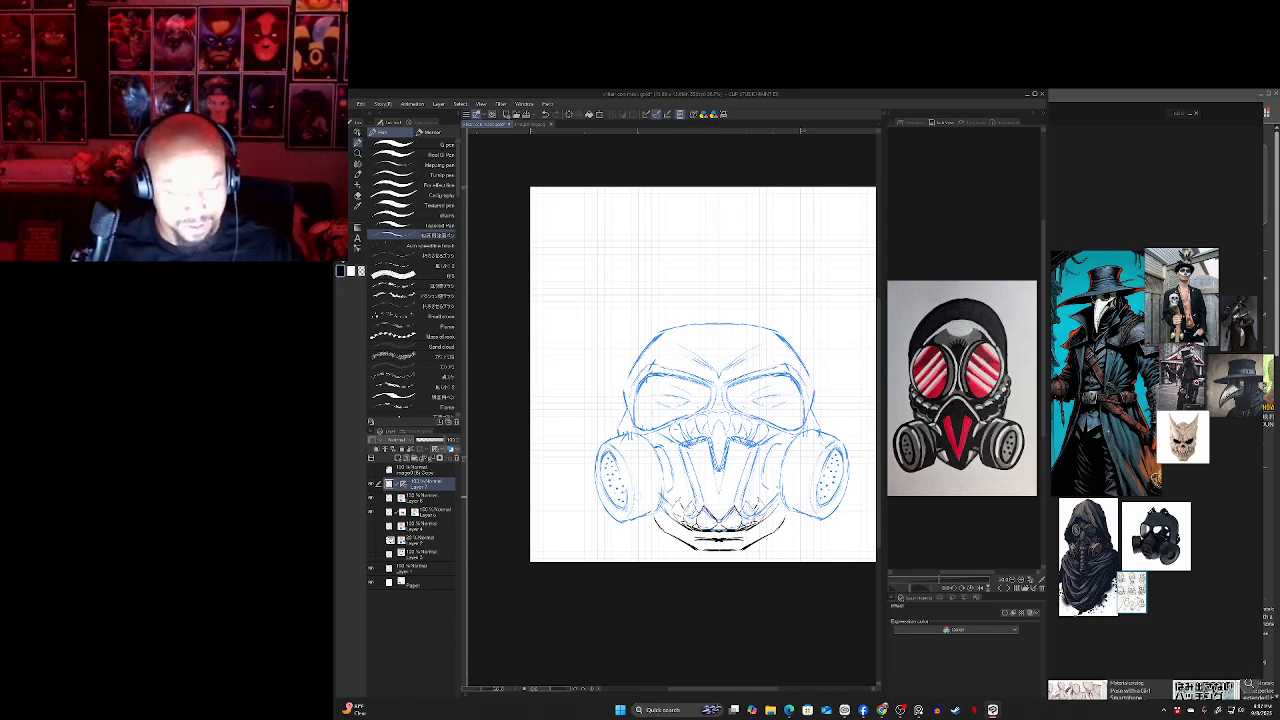
left_click_drag(718, 450, 732, 440)
left_click_drag(760, 330, 790, 409)
left_click_drag(730, 480, 720, 358)
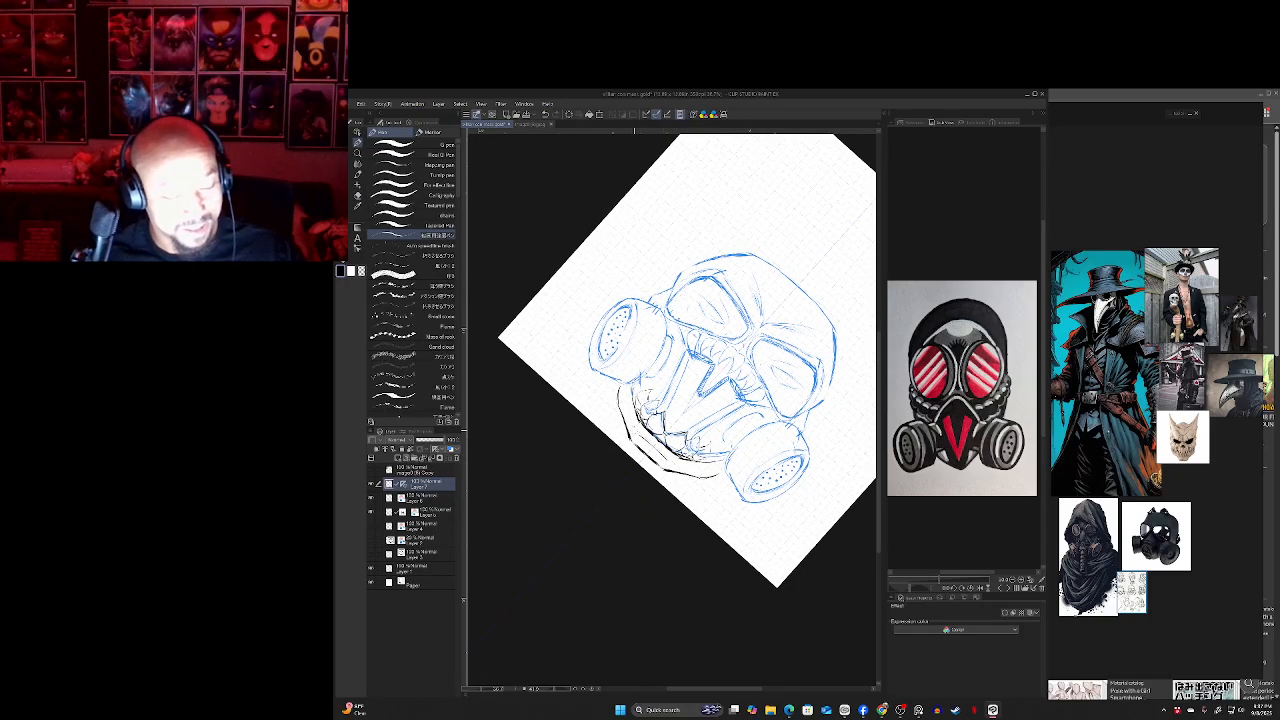
left_click_drag(591, 415, 532, 415)
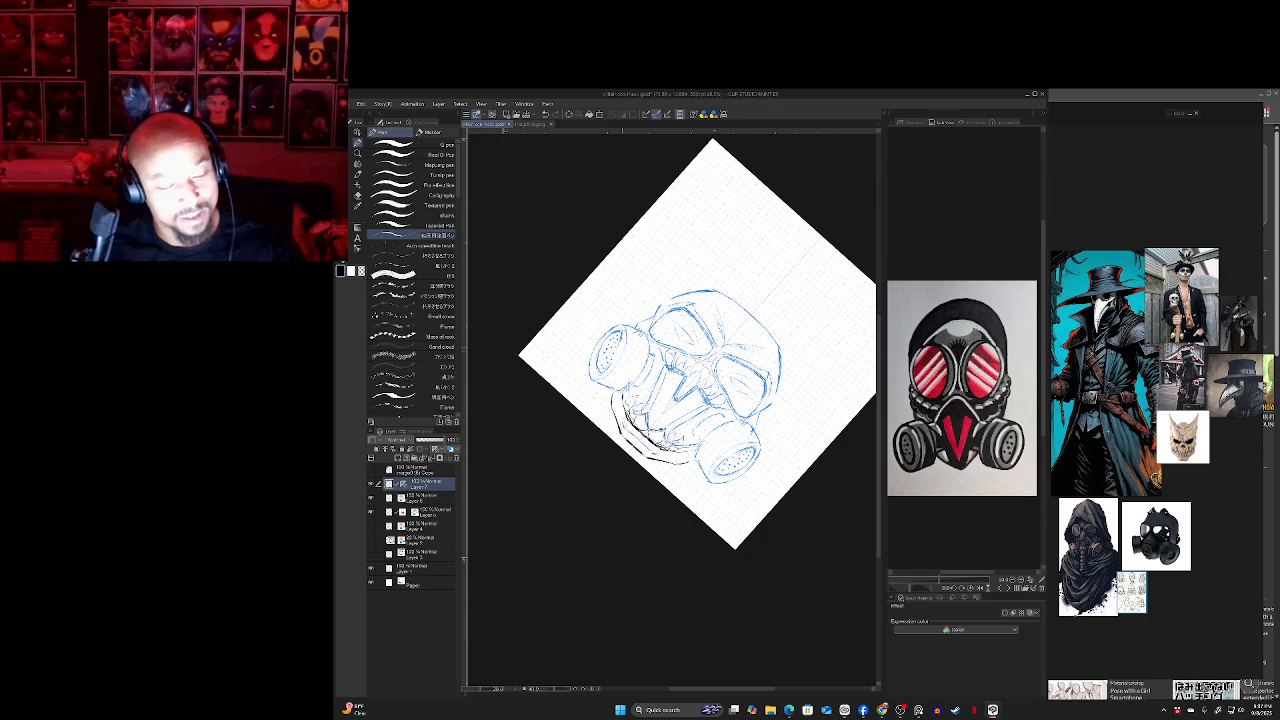
mouse_move(772, 410)
left_mouse_down()
mouse_move(747, 344)
mouse_move(723, 402)
left_mouse_up()
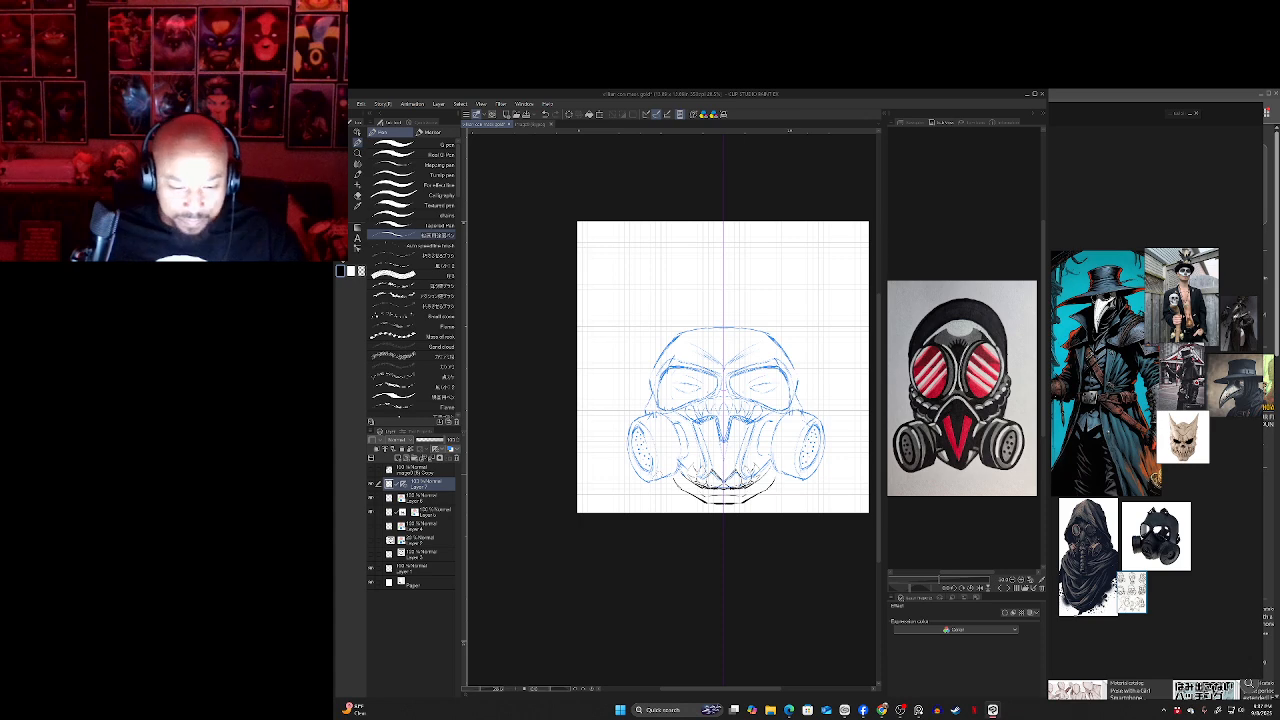
left_click_drag(723, 400, 722, 406)
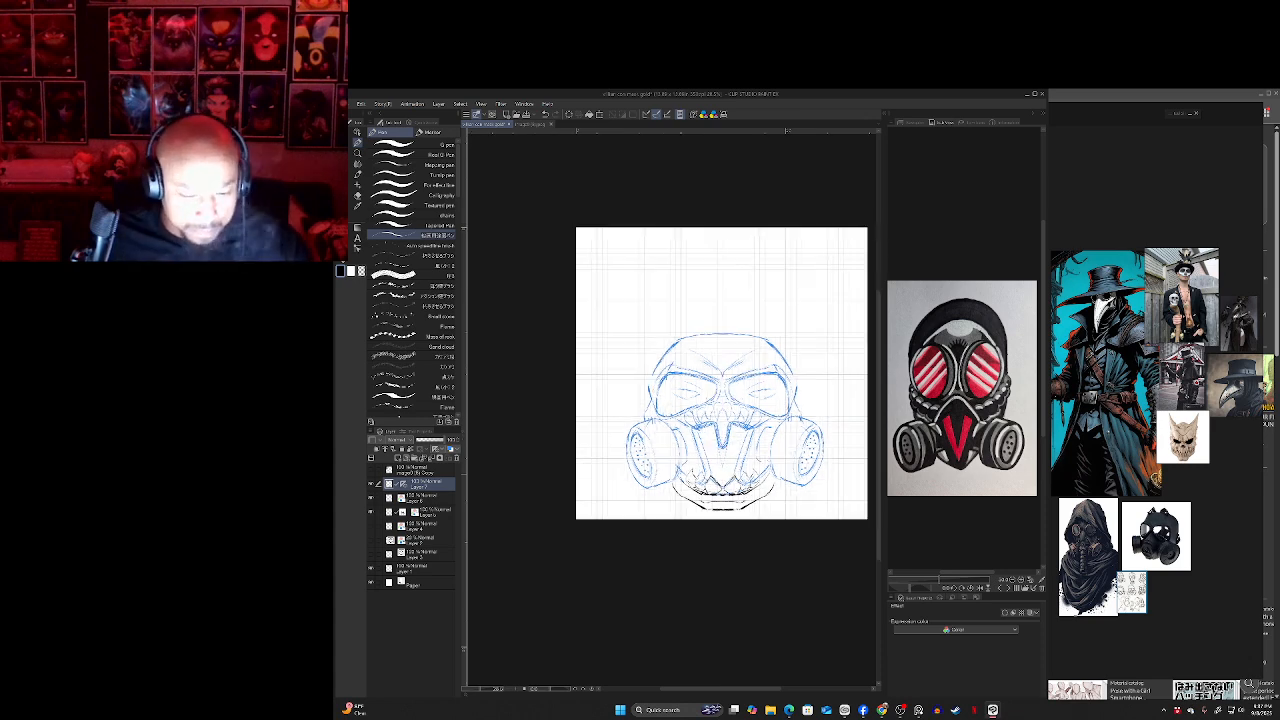
key("ctrl+plus")
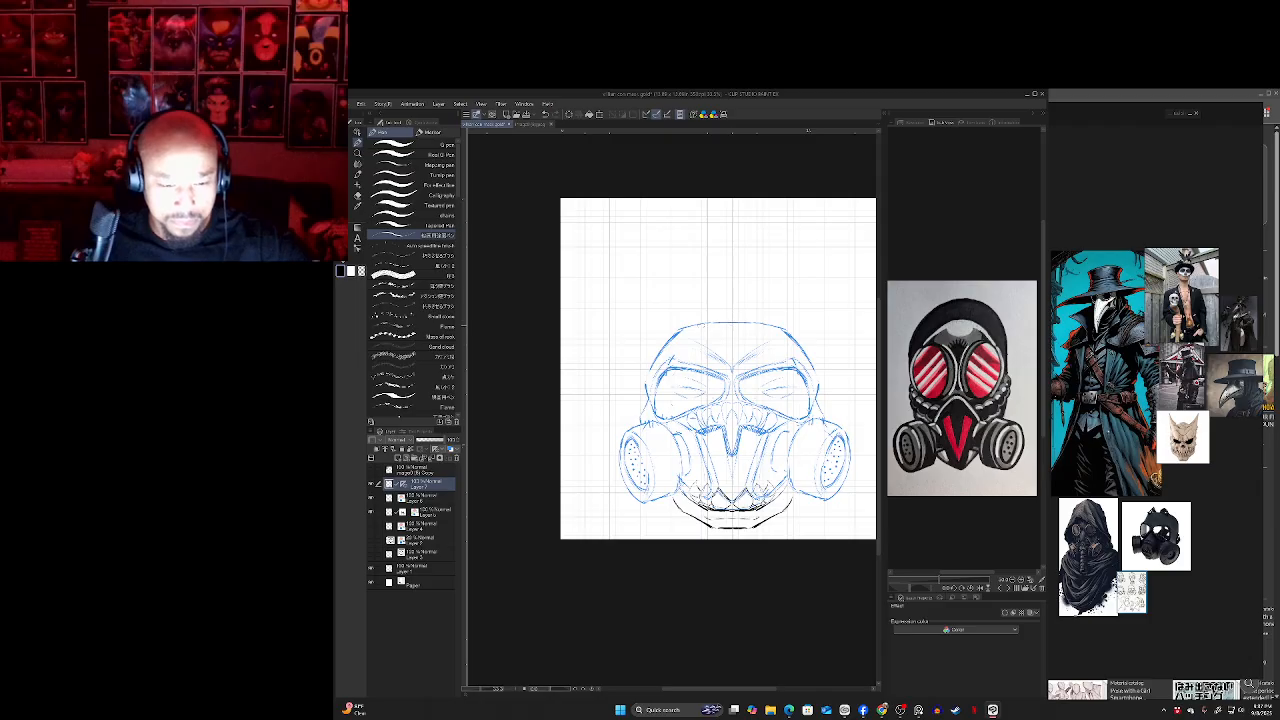
- Lower the opacity of the blue sketches on Layer 6 and Layer 5, and make Layer 7 the drawing layer again
left_click(424, 498)
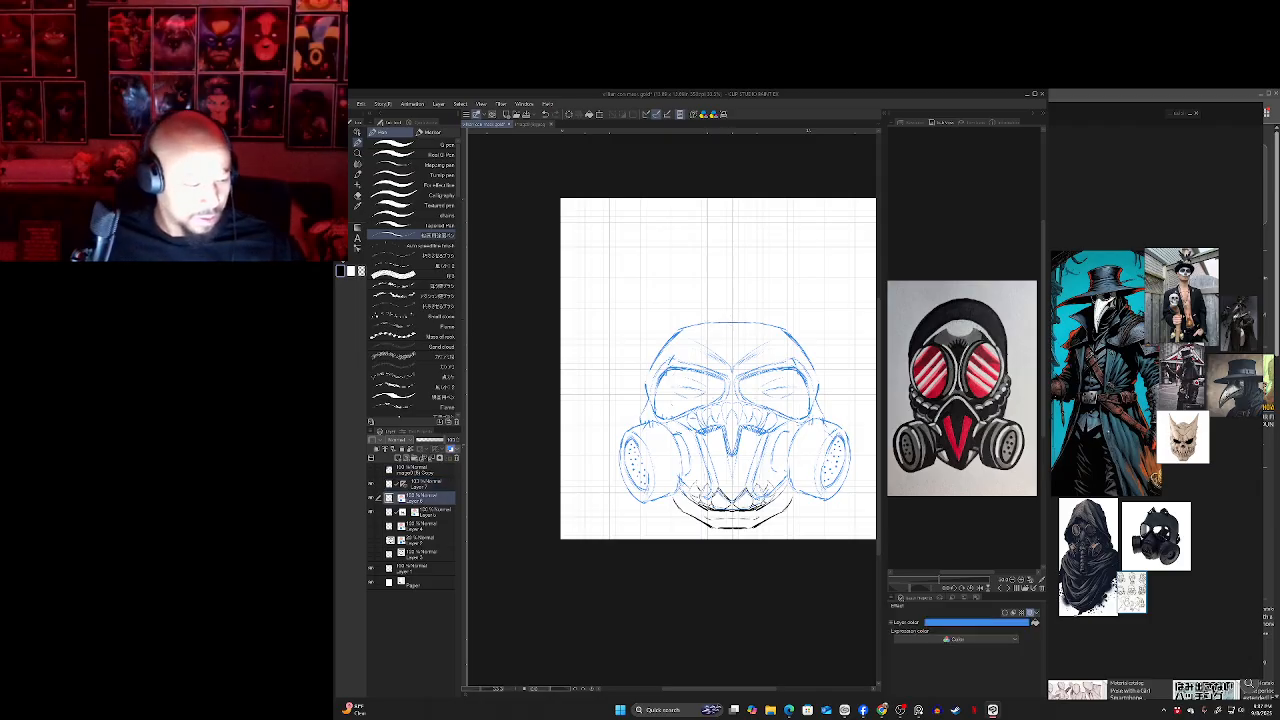
left_click(429, 440)
left_click(434, 512)
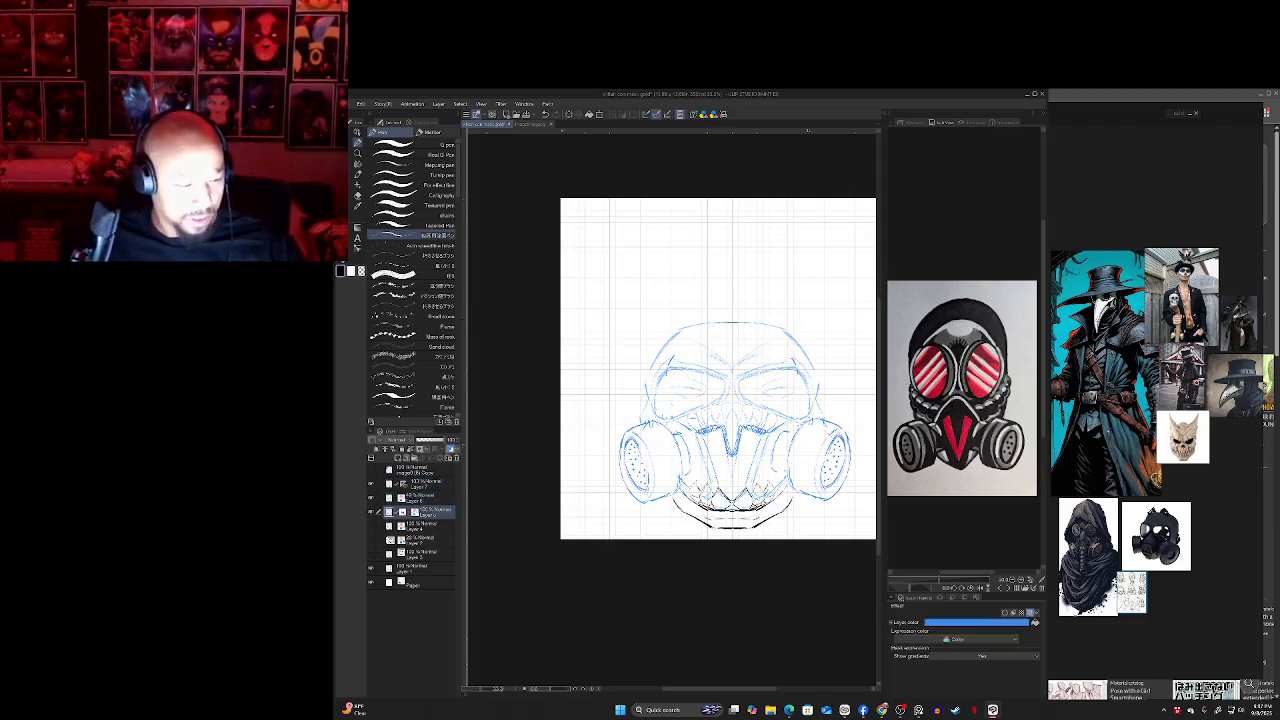
left_click(423, 440)
left_click(428, 498)
left_click(430, 484)
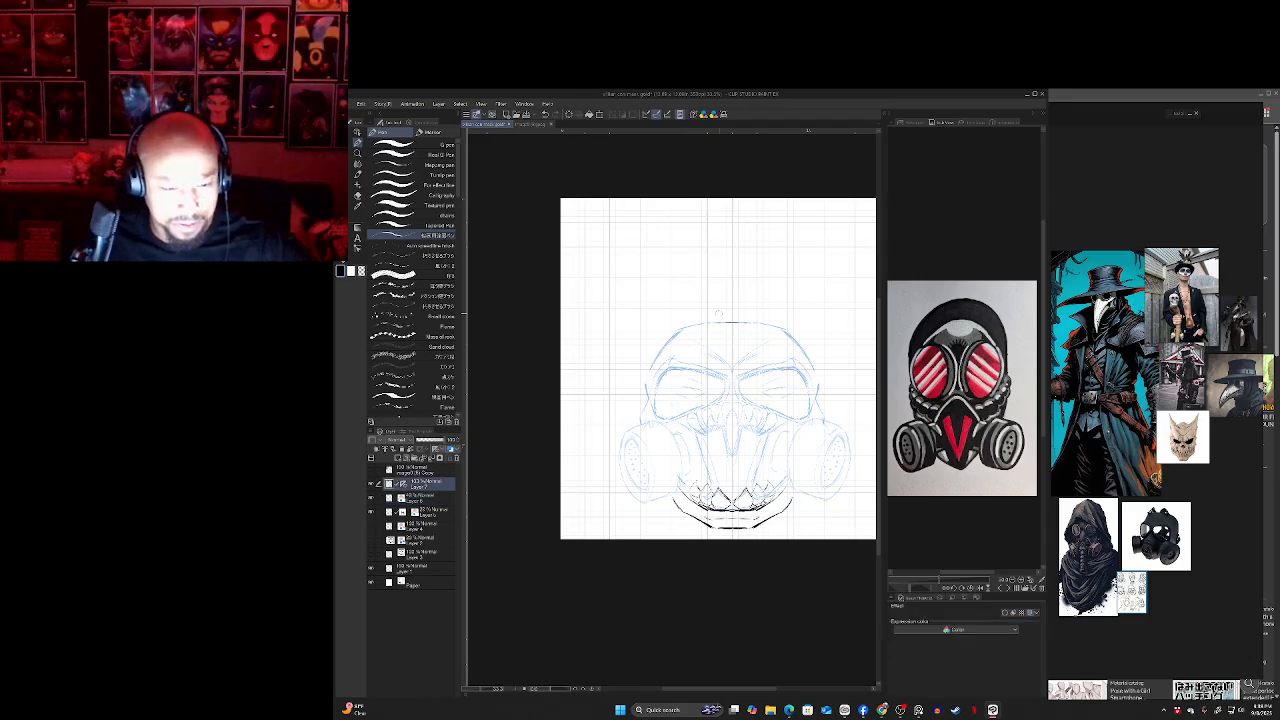
- Try to ink the mirrored outer skull outline over the faded blue sketch, from the crown down to the temples
left_click_drag(726, 322, 686, 326)
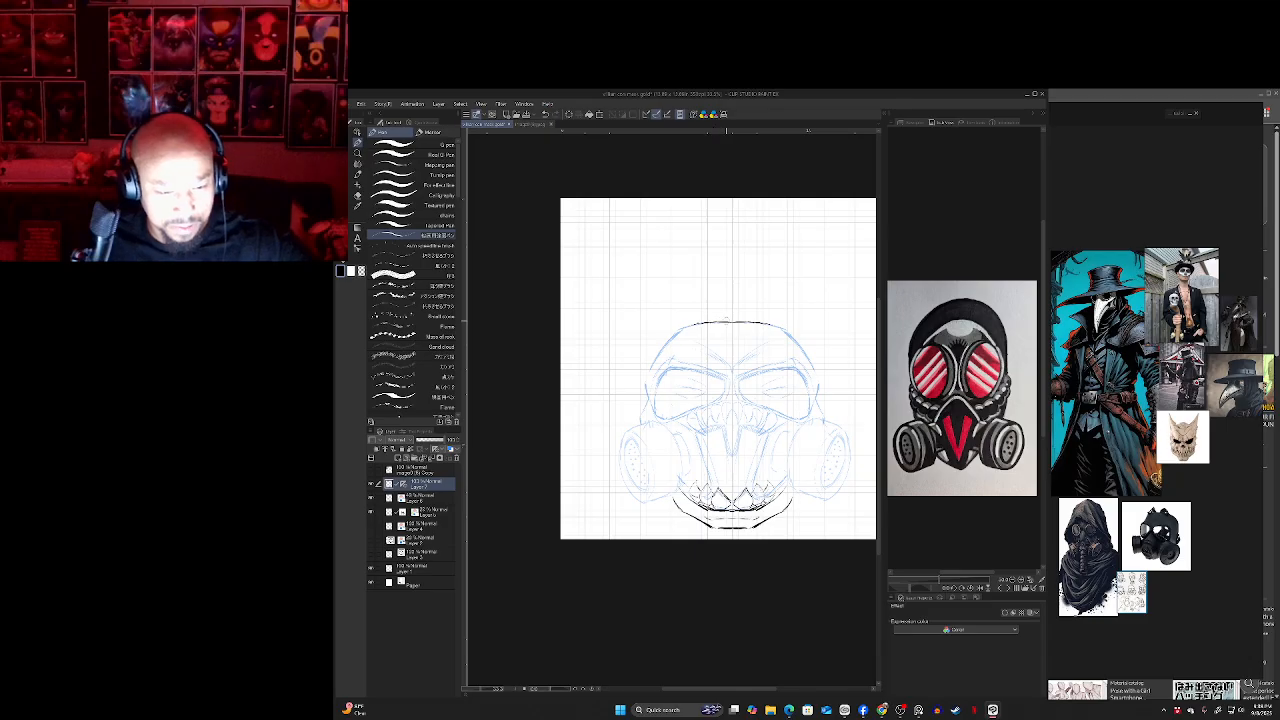
key("ctrl+z")
key("ctrl+z")
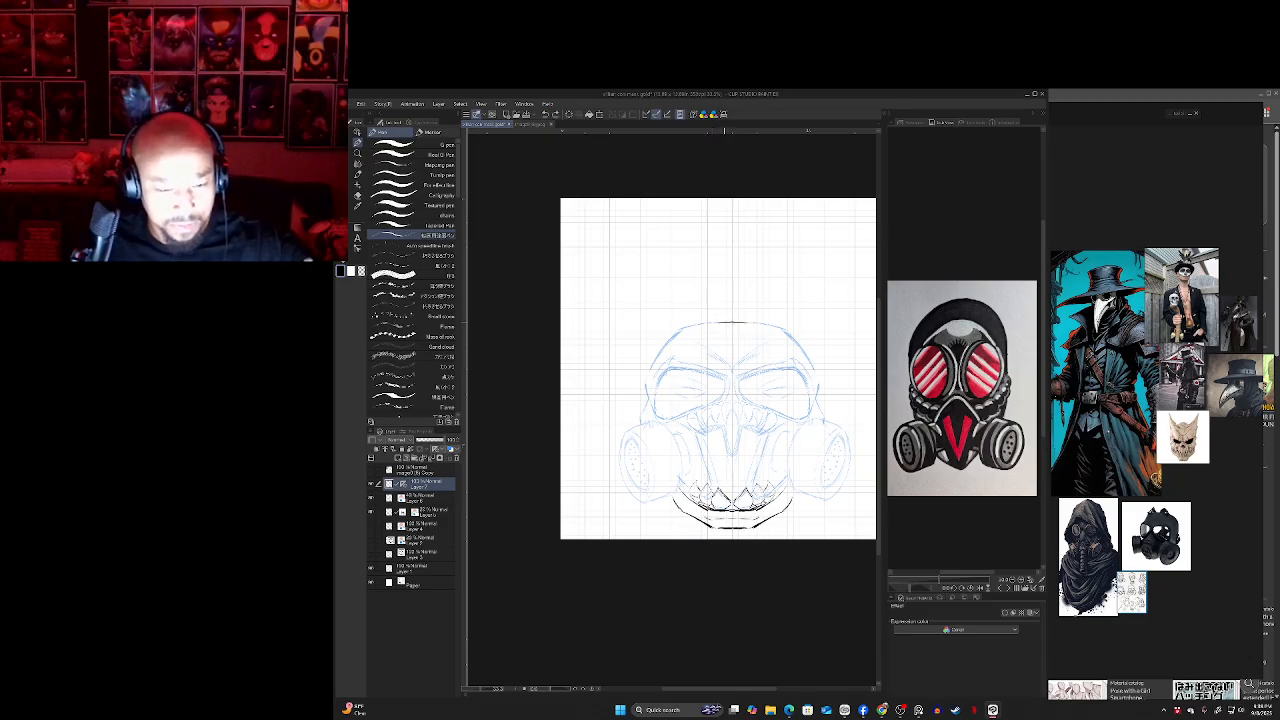
mouse_move(728, 322)
left_mouse_down()
mouse_move(796, 341)
mouse_move(657, 343)
mouse_move(652, 404)
left_mouse_up()
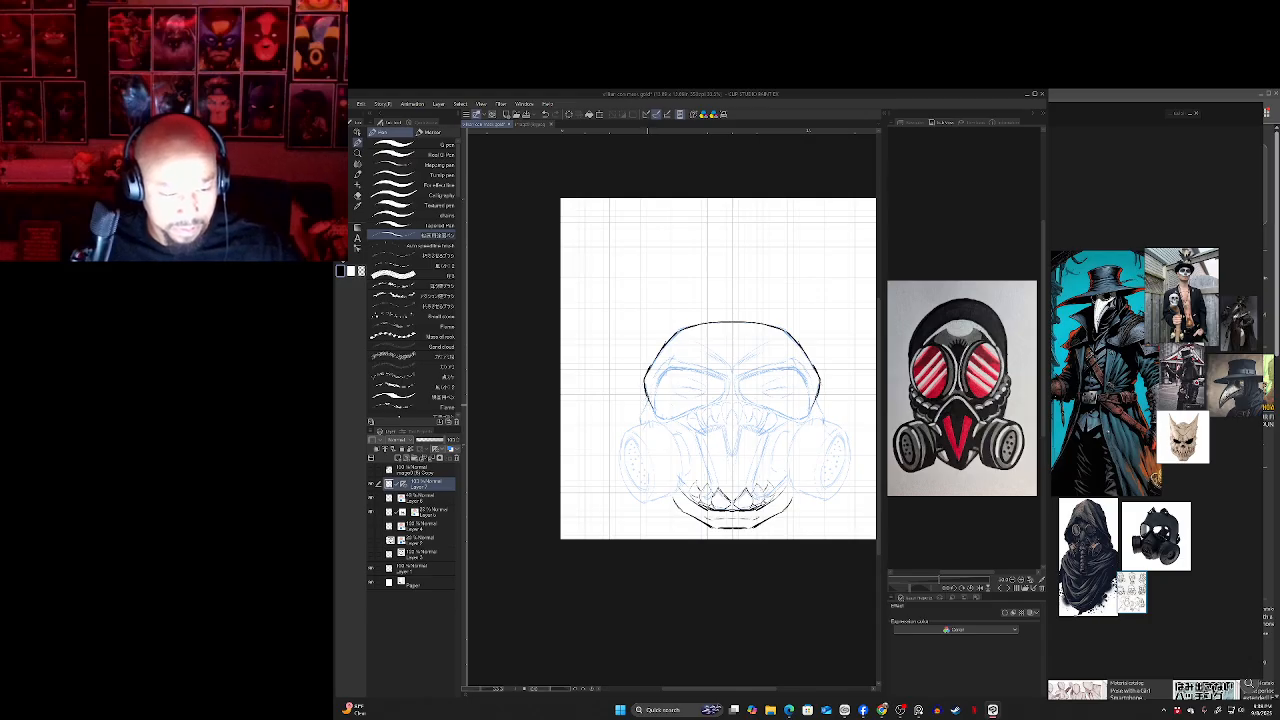
left_click_drag(650, 396, 641, 417)
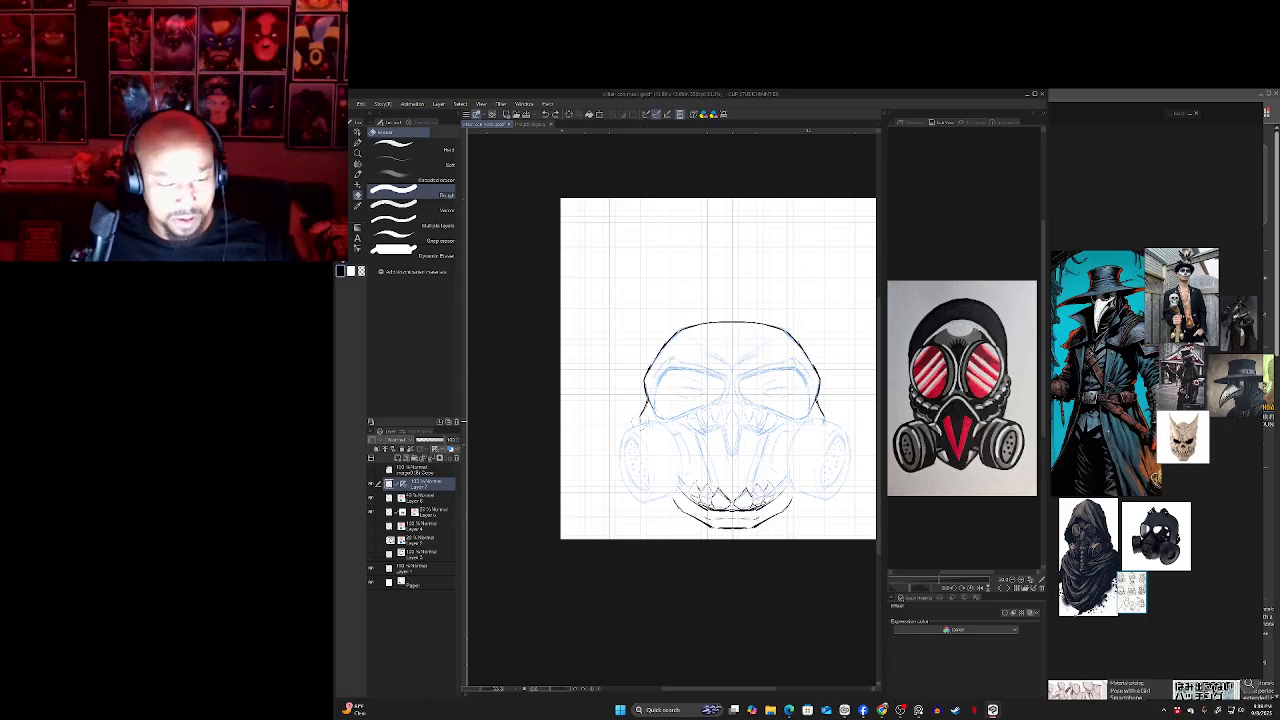
mouse_move(648, 420)
left_mouse_down()
mouse_move(646, 386)
mouse_move(738, 322)
mouse_move(768, 324)
mouse_move(818, 416)
left_mouse_up()
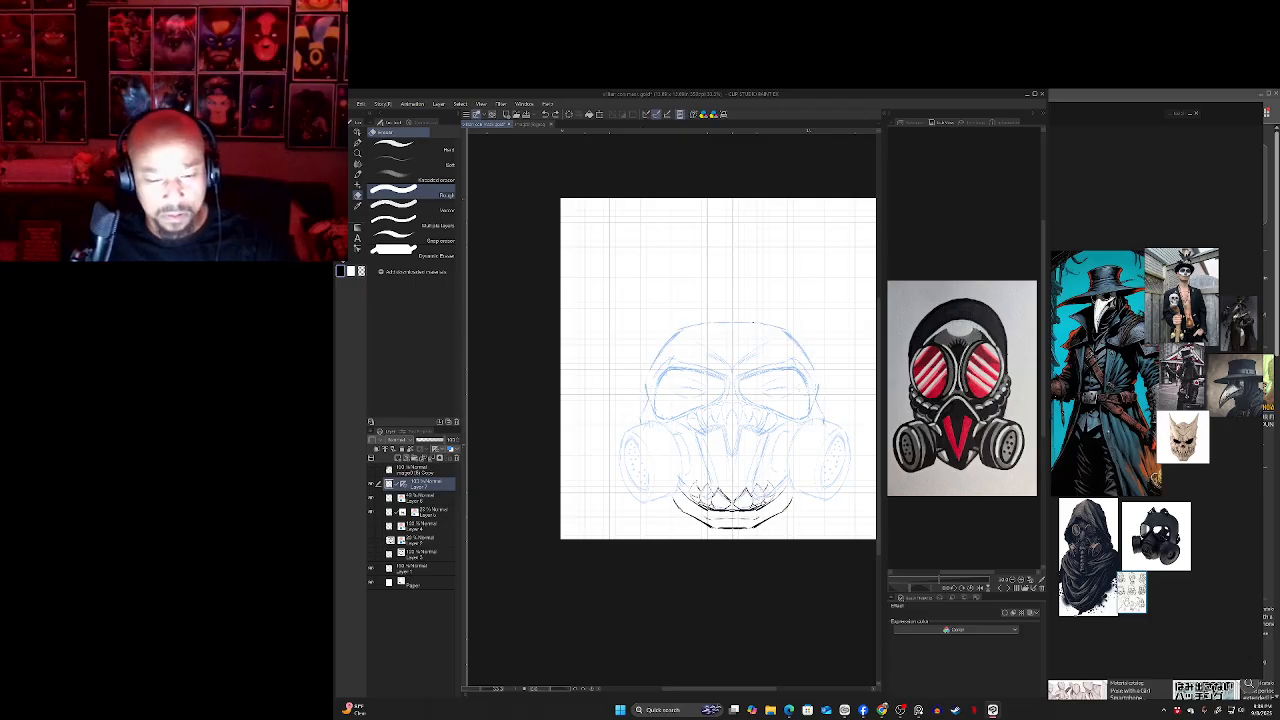
key("p")
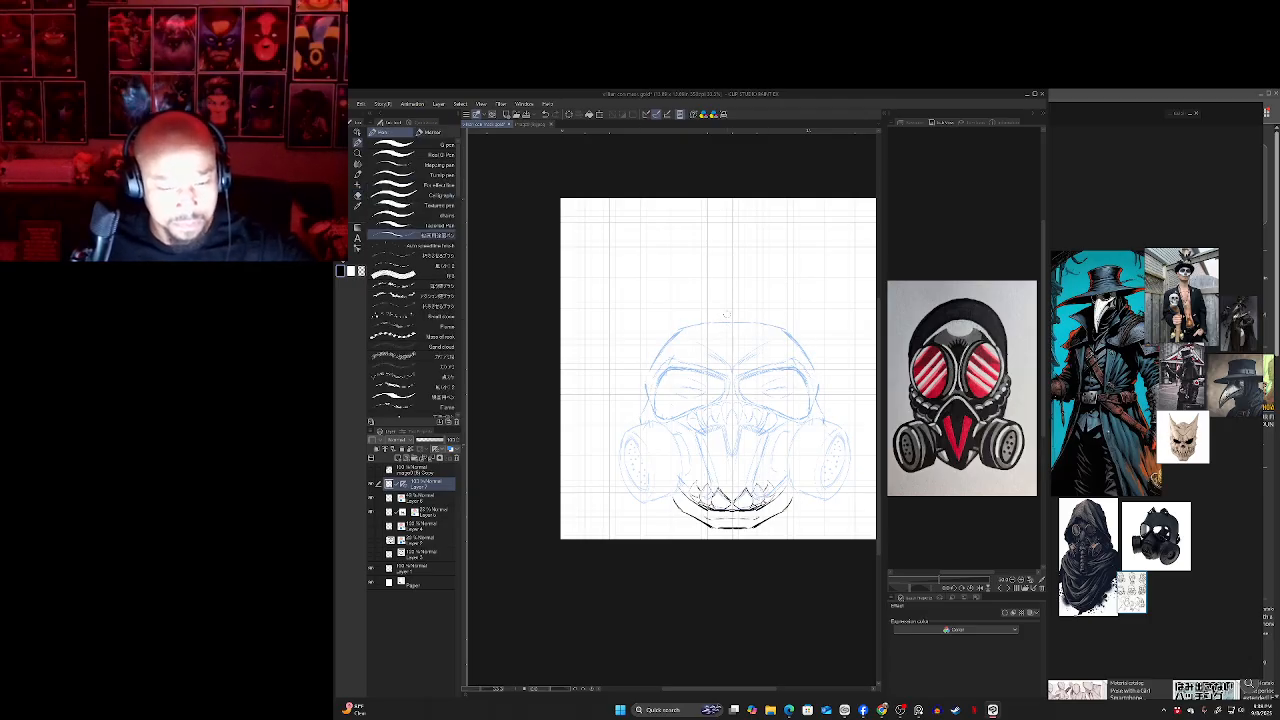
scroll(726, 315, "up", 3)
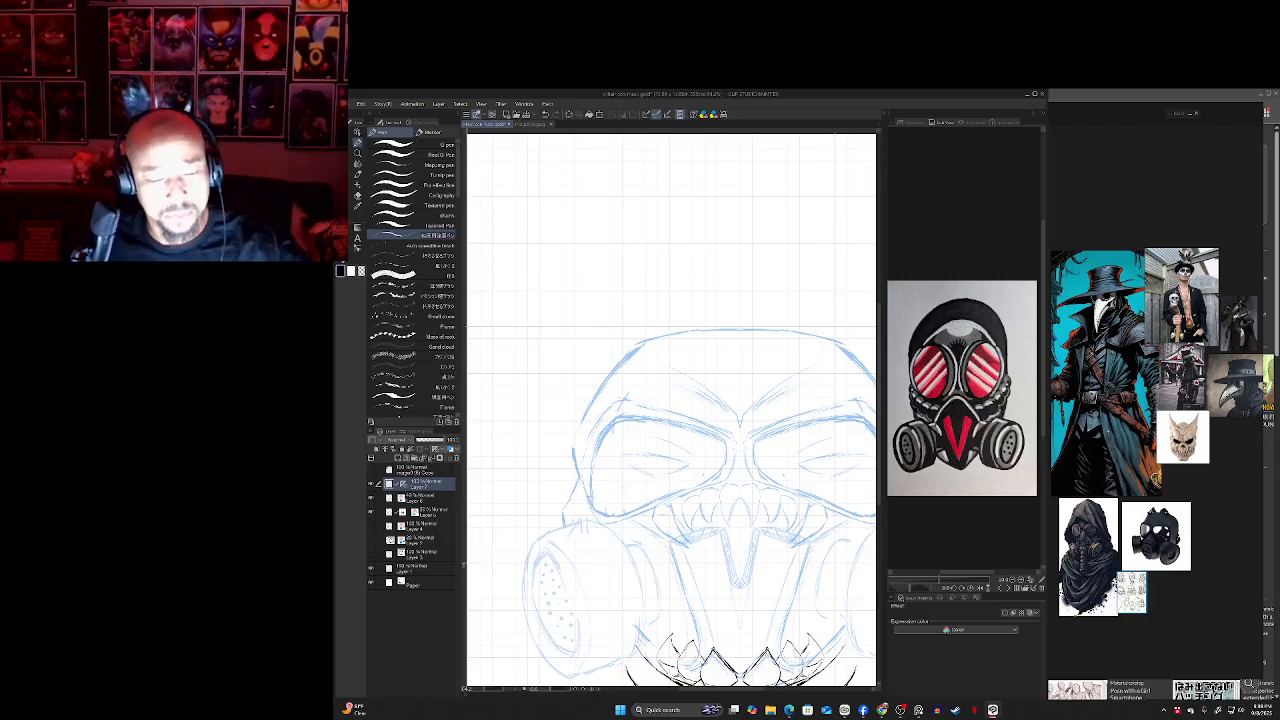
key("asciicircum")
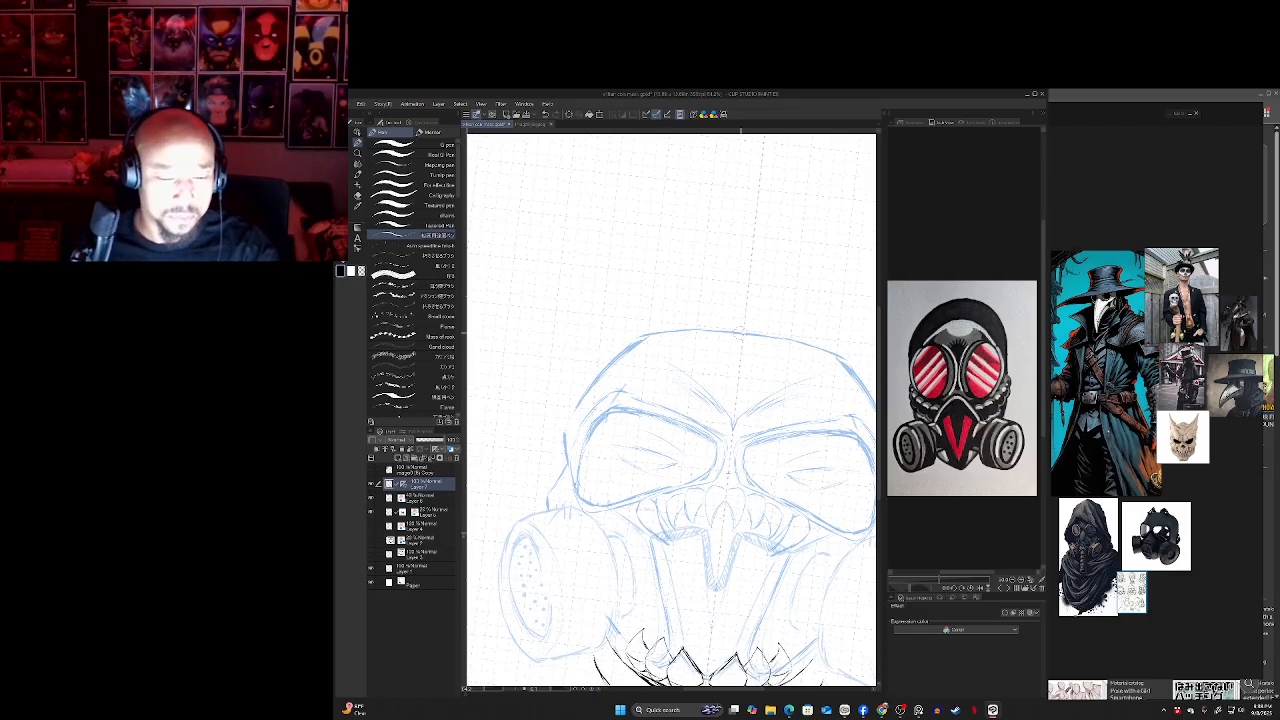
key("ctrl+z")
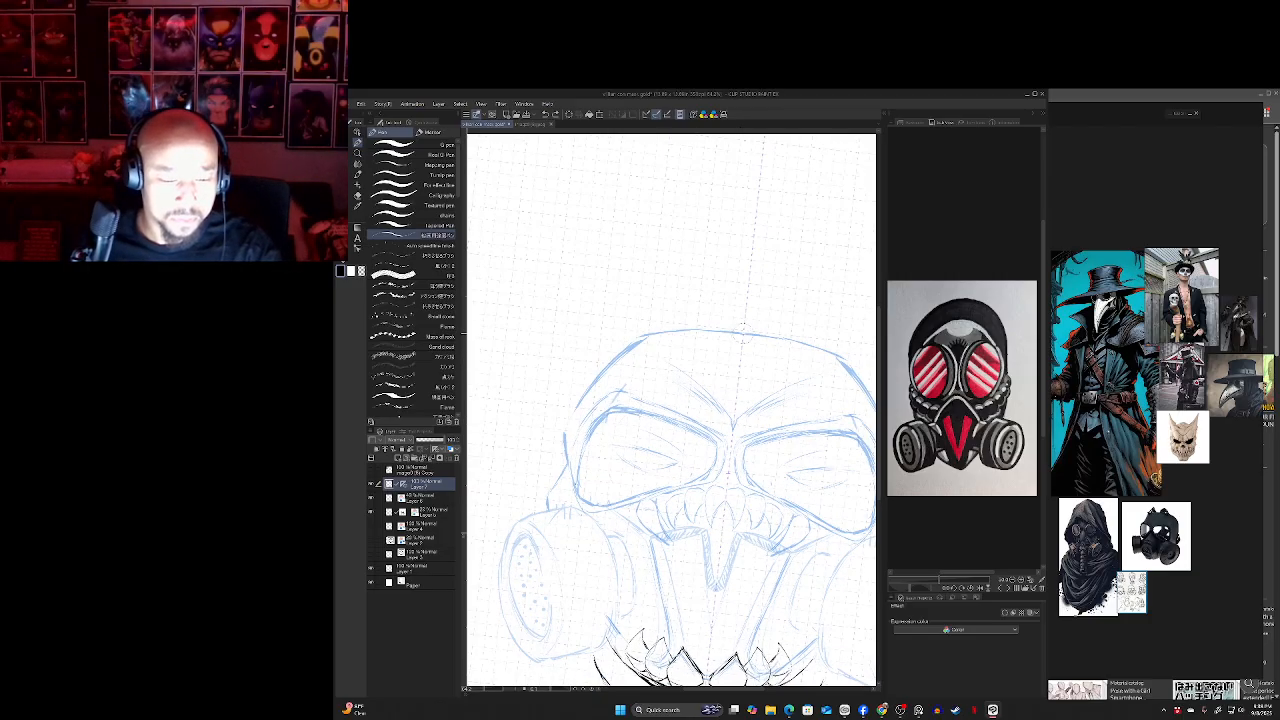
left_click_drag(743, 333, 826, 353)
key("ctrl+z")
- Straighten the canvas and add a new vector layer above Layer 7
key("minus")
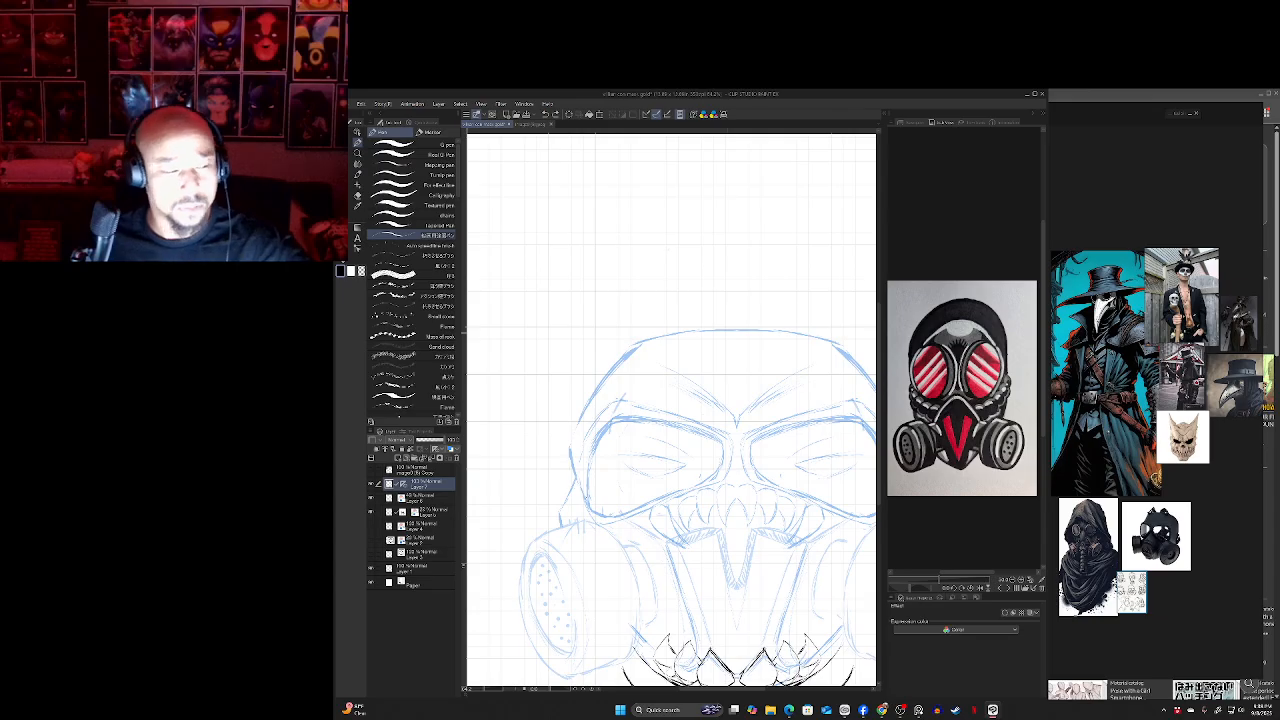
left_click(407, 458)
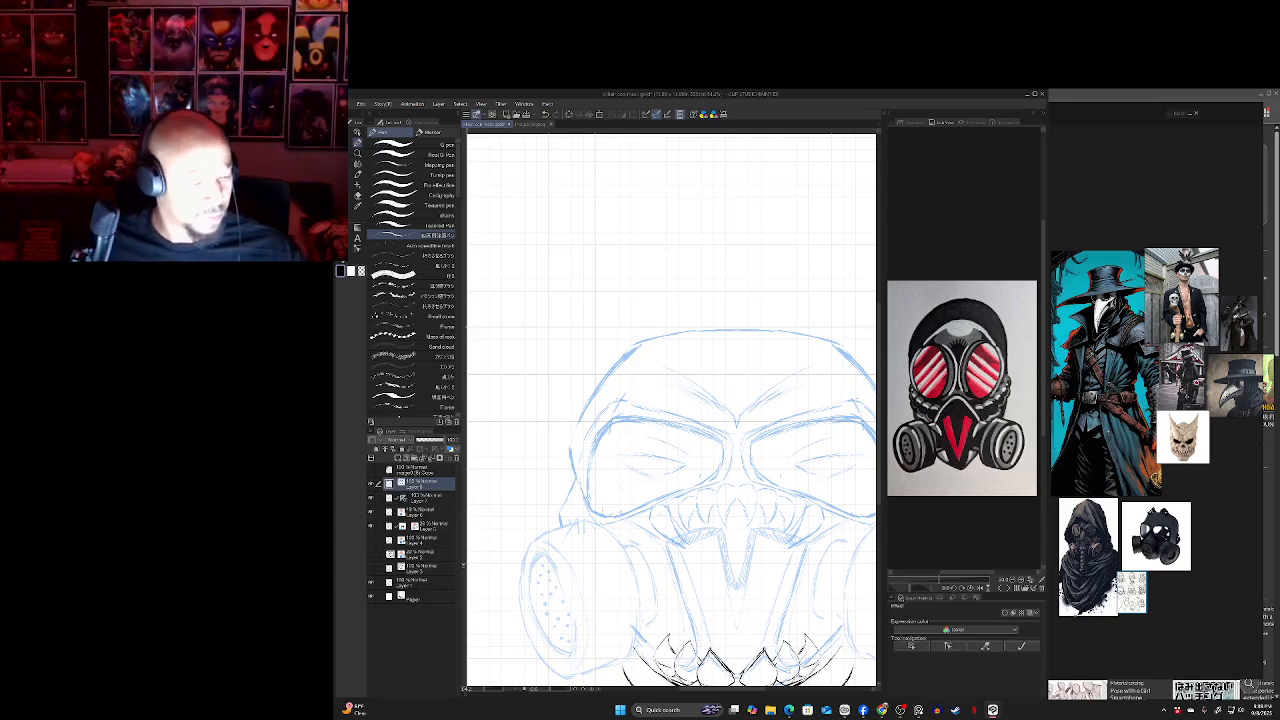
- Move the symmetry ruler from Layer 7 to Layer 8 and make Layer 8 the drawing layer
left_click_drag(403, 498, 405, 484)
left_click(405, 498)
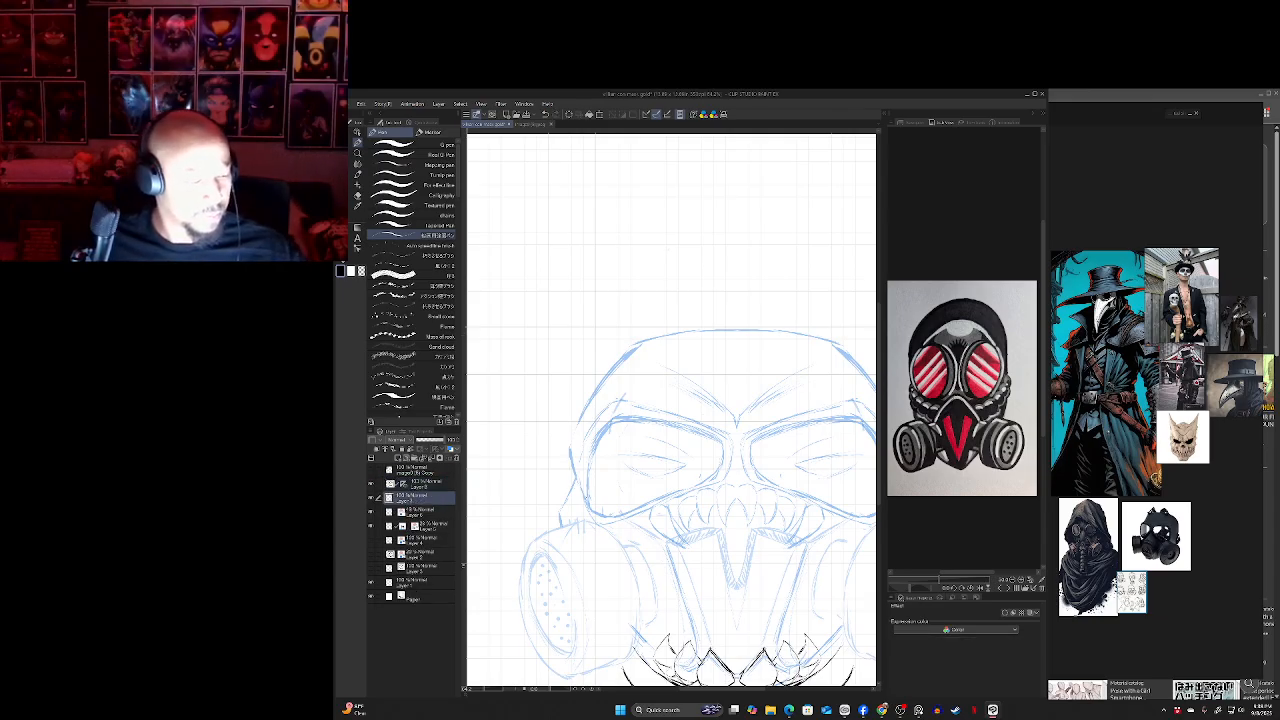
left_click(451, 450)
left_click(427, 484)
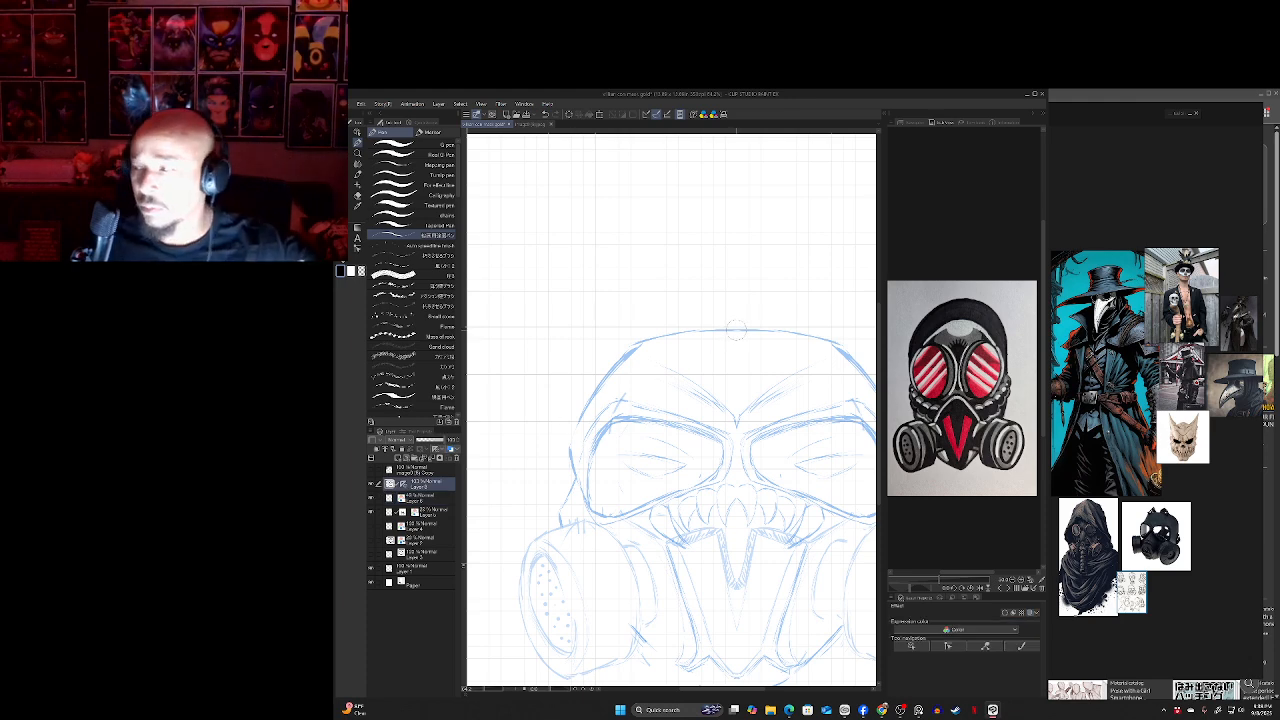
- Try to ink the mirrored skull outline on Layer 8, from the crown past the temples down to the side filters
mouse_move(736, 330)
left_mouse_down()
mouse_move(691, 335)
mouse_move(863, 365)
mouse_move(874, 385)
mouse_move(573, 444)
left_mouse_up()
key("ctrl+z")
key("ctrl+z")
key("ctrl+z")
key("ctrl+z")
left_click_drag(607, 376, 562, 447)
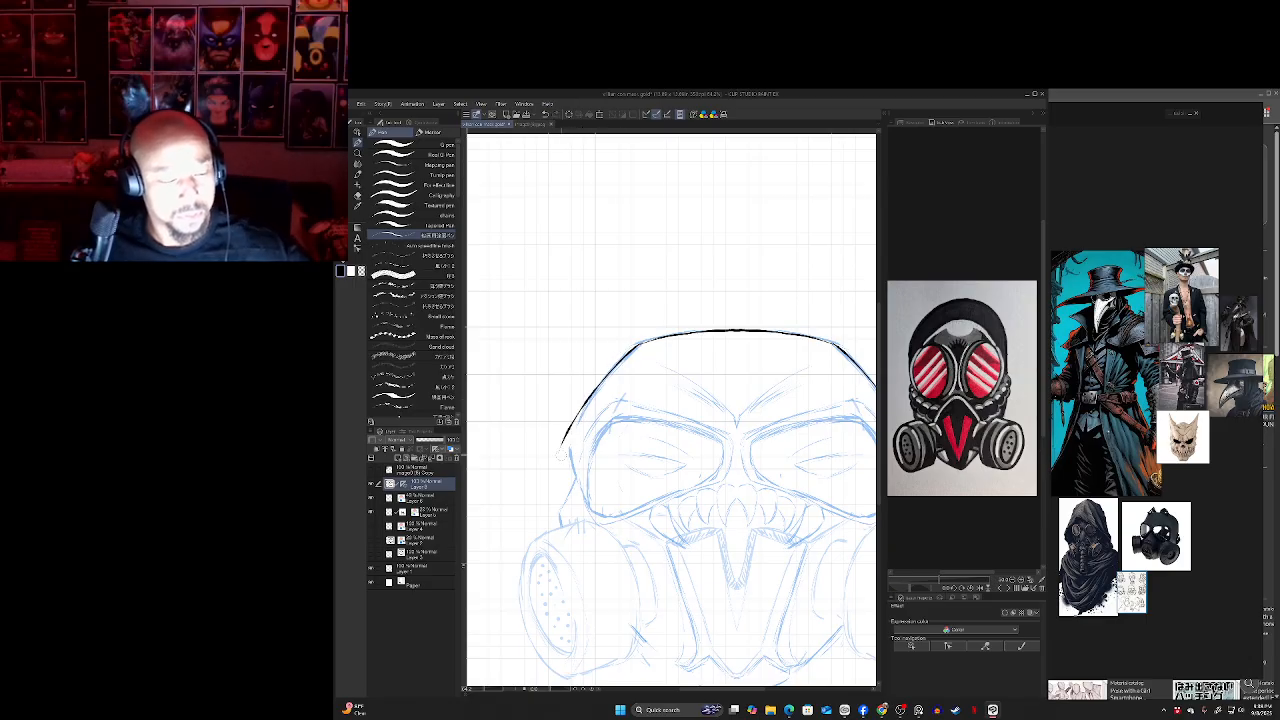
key("ctrl+z")
mouse_move(606, 378)
left_mouse_down()
mouse_move(564, 460)
mouse_move(574, 479)
left_mouse_up()
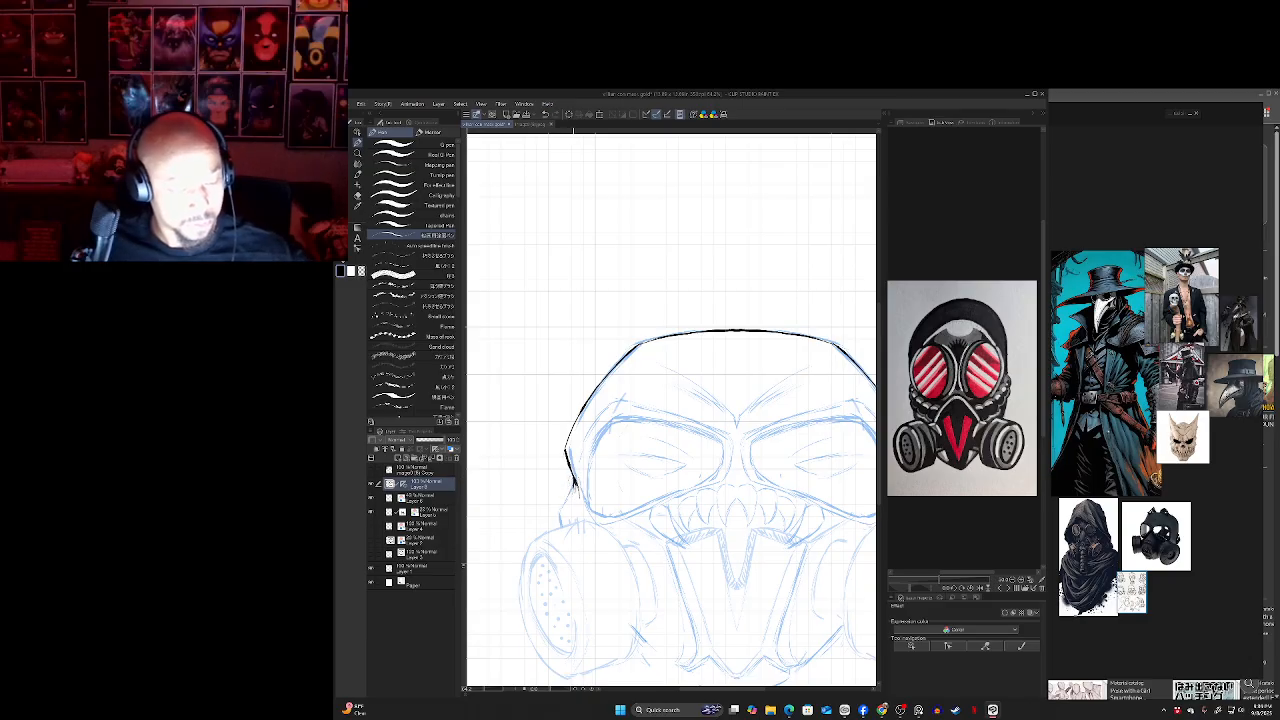
left_click_drag(576, 483, 560, 523)
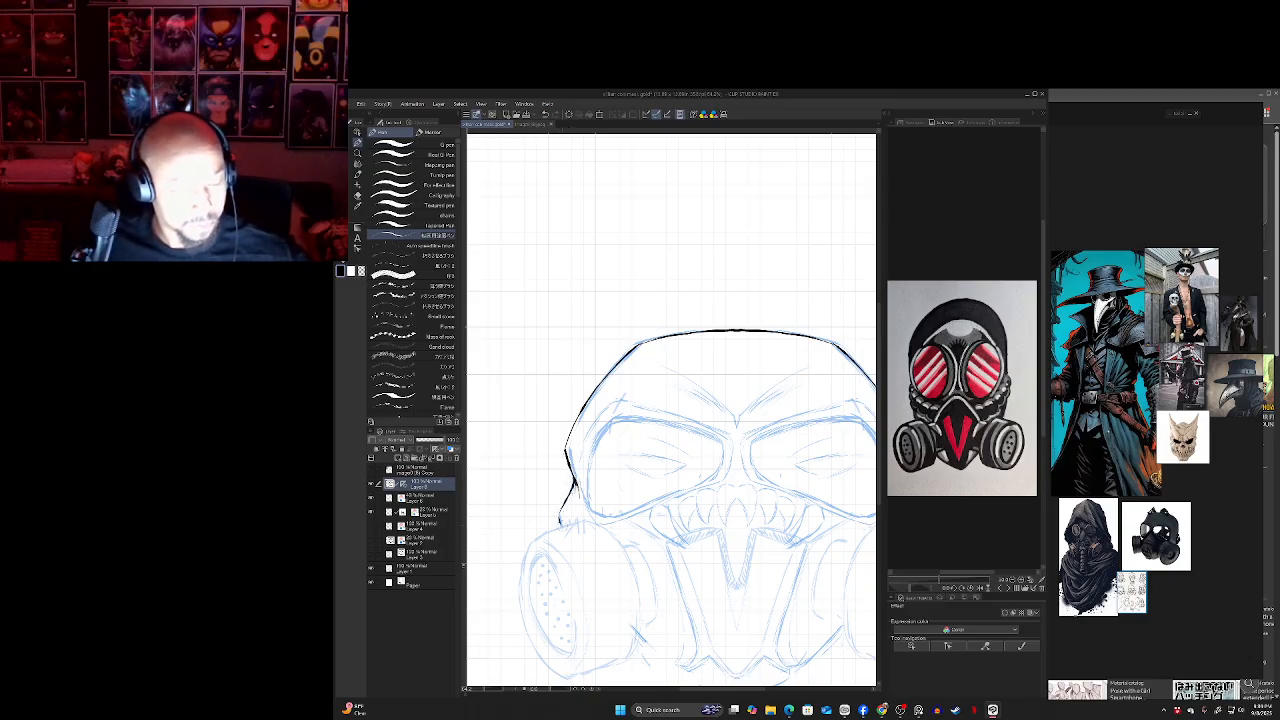
mouse_move(638, 599)
left_mouse_down()
mouse_move(563, 503)
mouse_move(601, 518)
mouse_move(603, 496)
left_mouse_up()
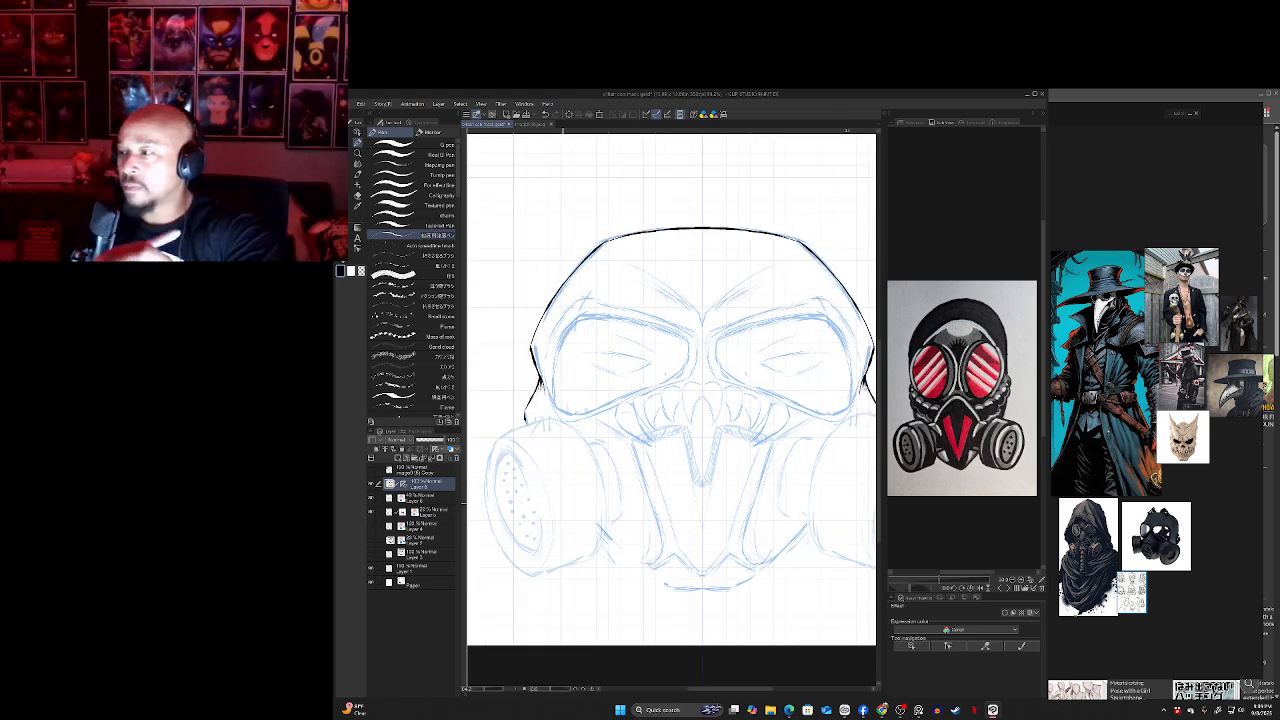
- Hide the docked gas mask reference image to widen the canvas area
left_click(1035, 113)
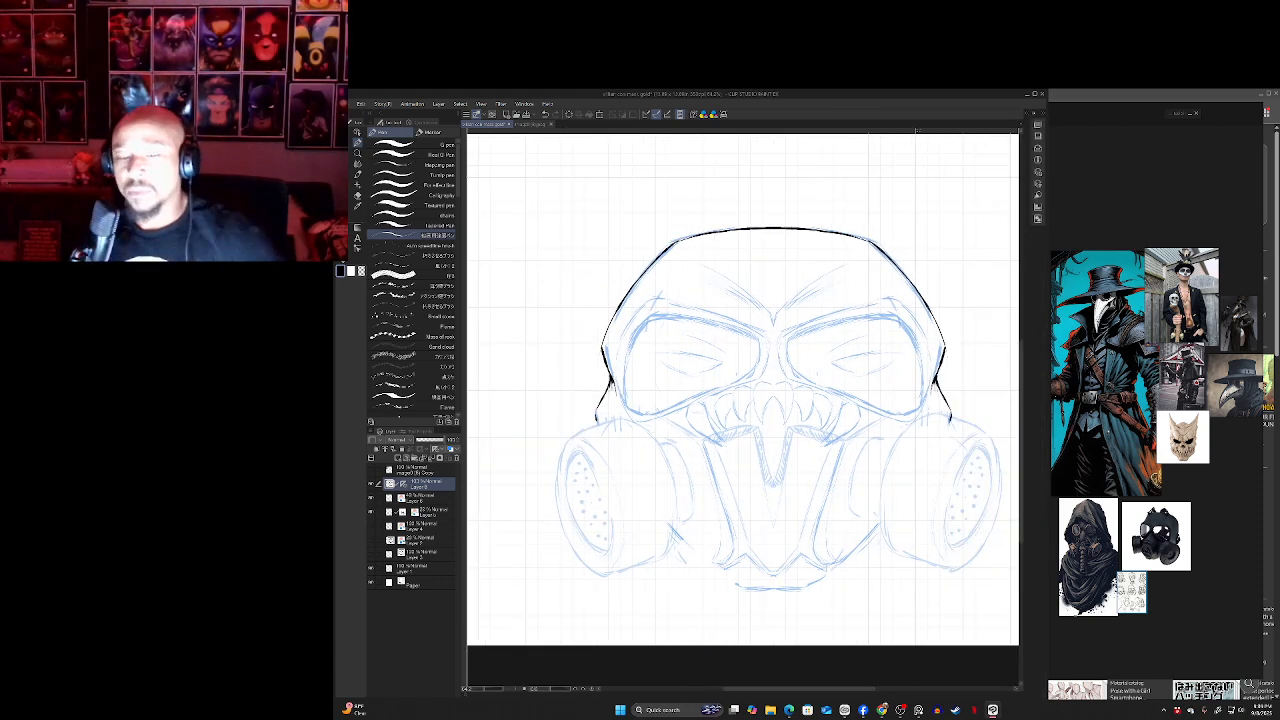
left_click_drag(680, 380, 678, 367)
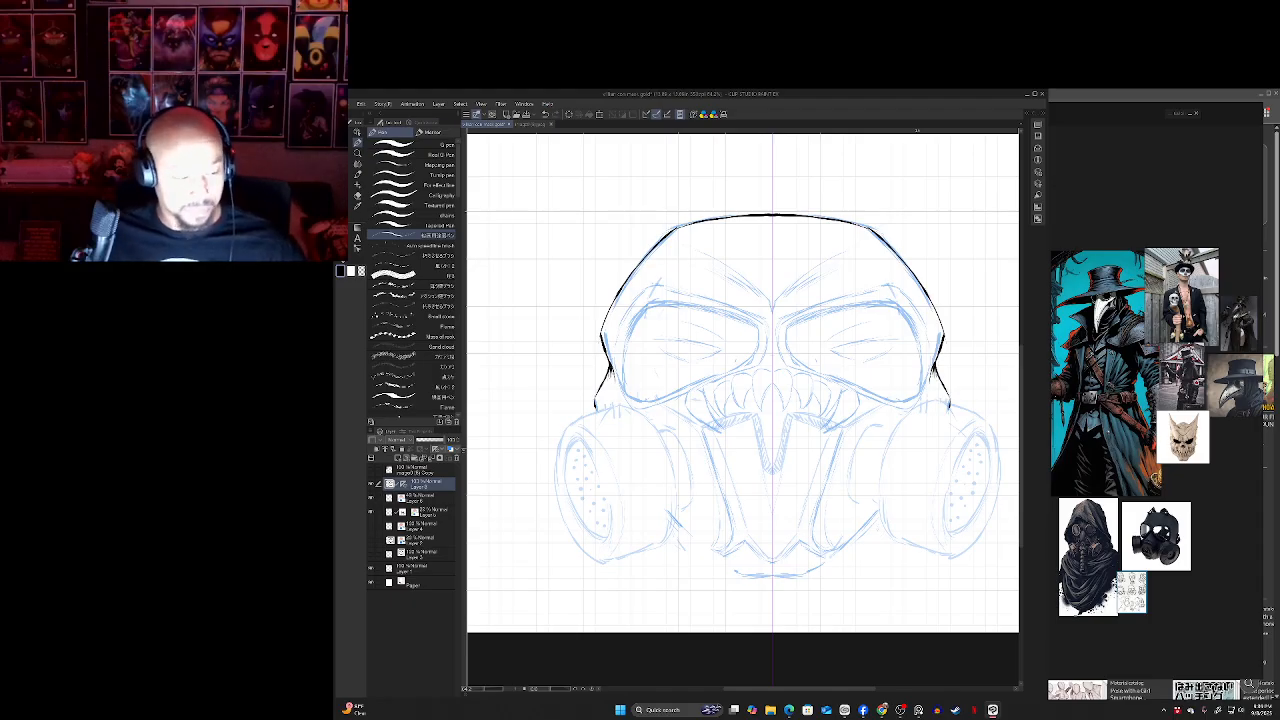
- Undo the inked skull outline strokes and the removal of Layer 7 with its jaw and teeth drawing
key("ctrl+z")
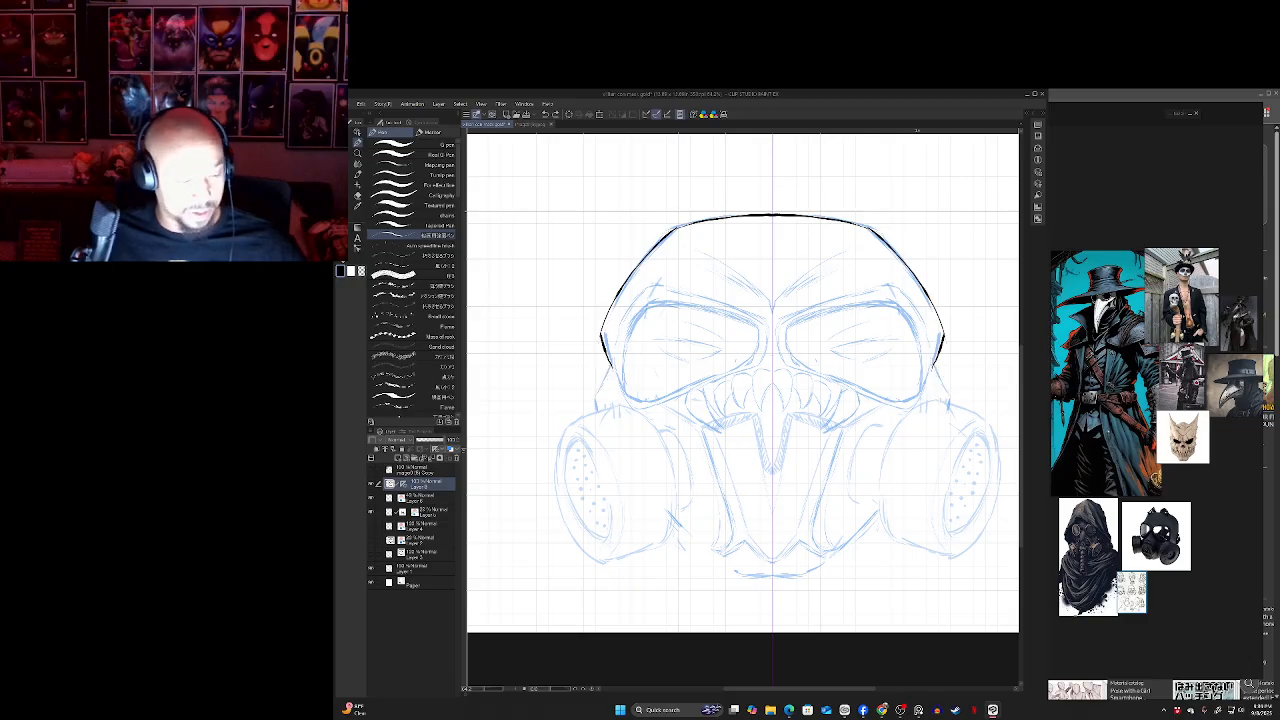
key("ctrl+z")
key("ctrl+z")
key("ctrl+z")
key("ctrl+z")
key("ctrl+z")
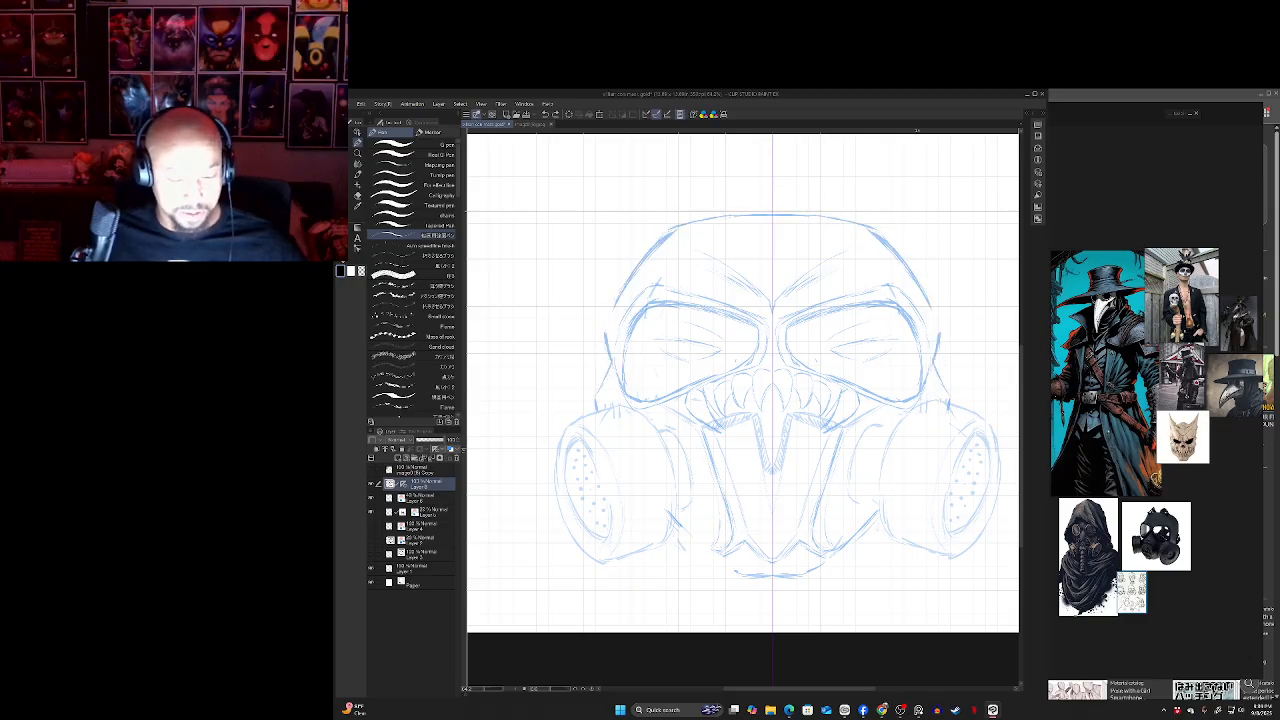
key("ctrl+z")
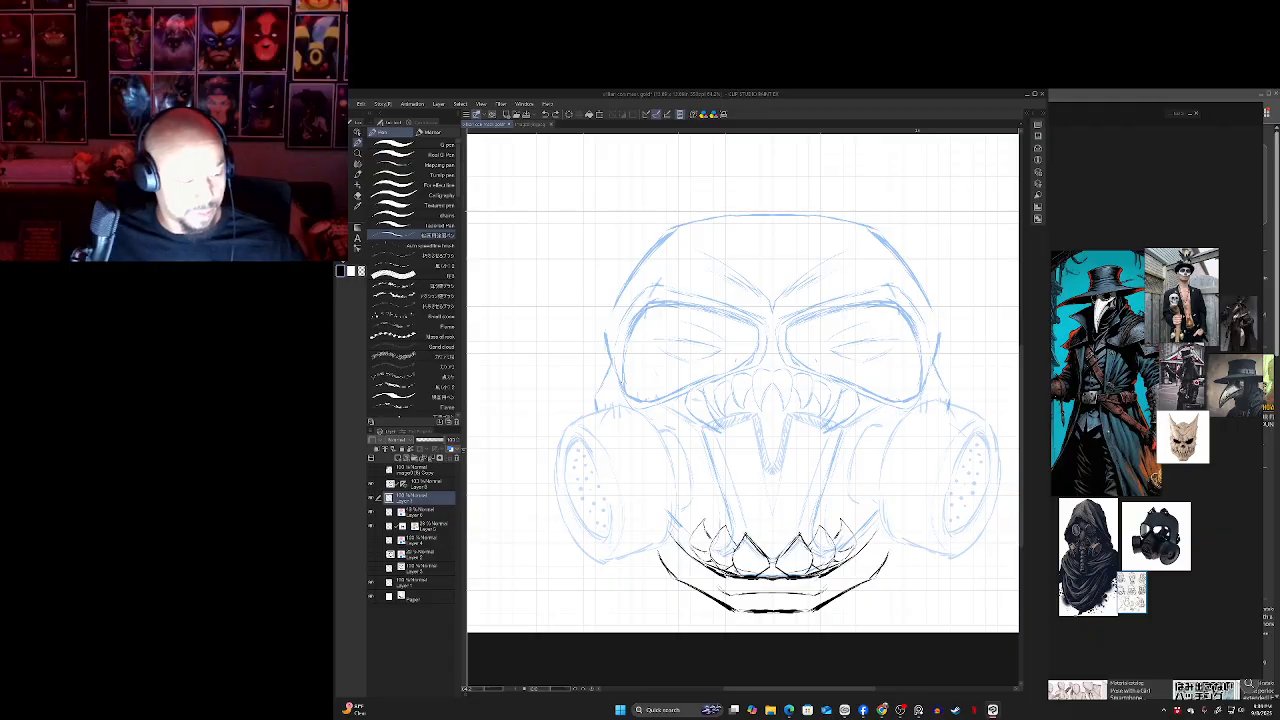
- Tint the Layer 7 jaw drawing blue, lower its opacity, and return to Layer 8 with the inking pen
left_click(428, 484)
key("p")
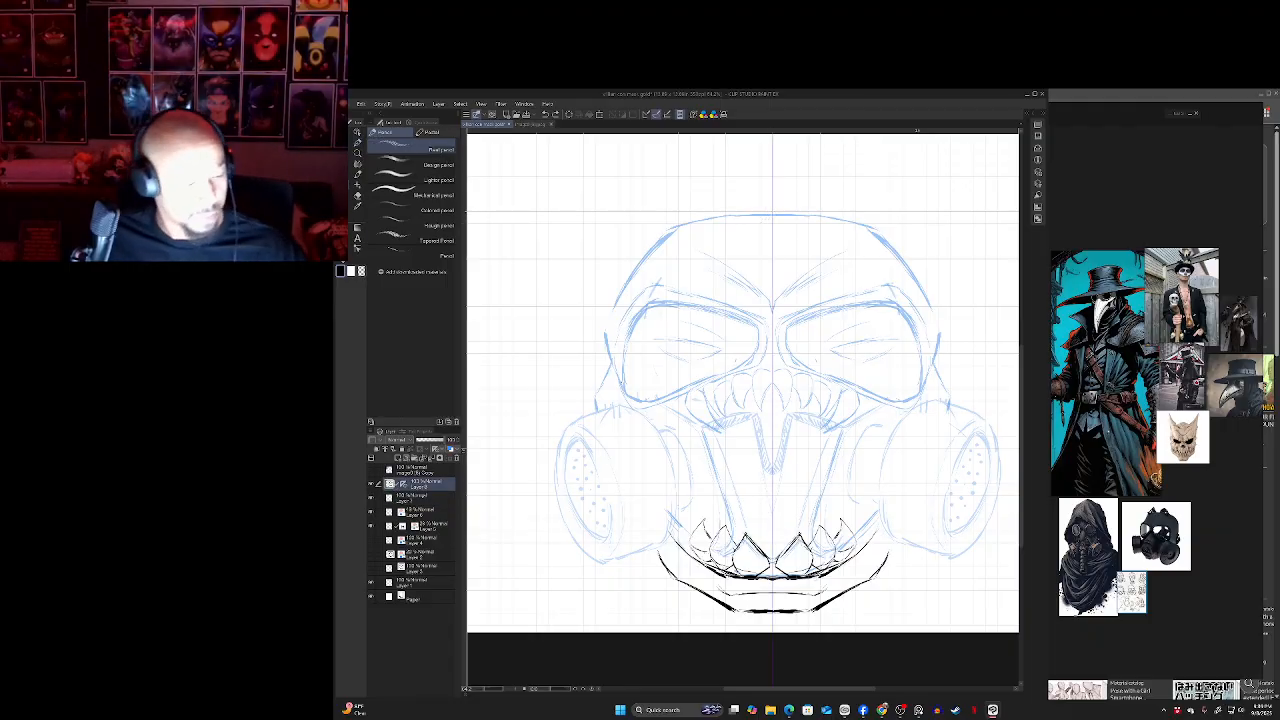
left_click(425, 498)
left_click(451, 449)
left_click(425, 484)
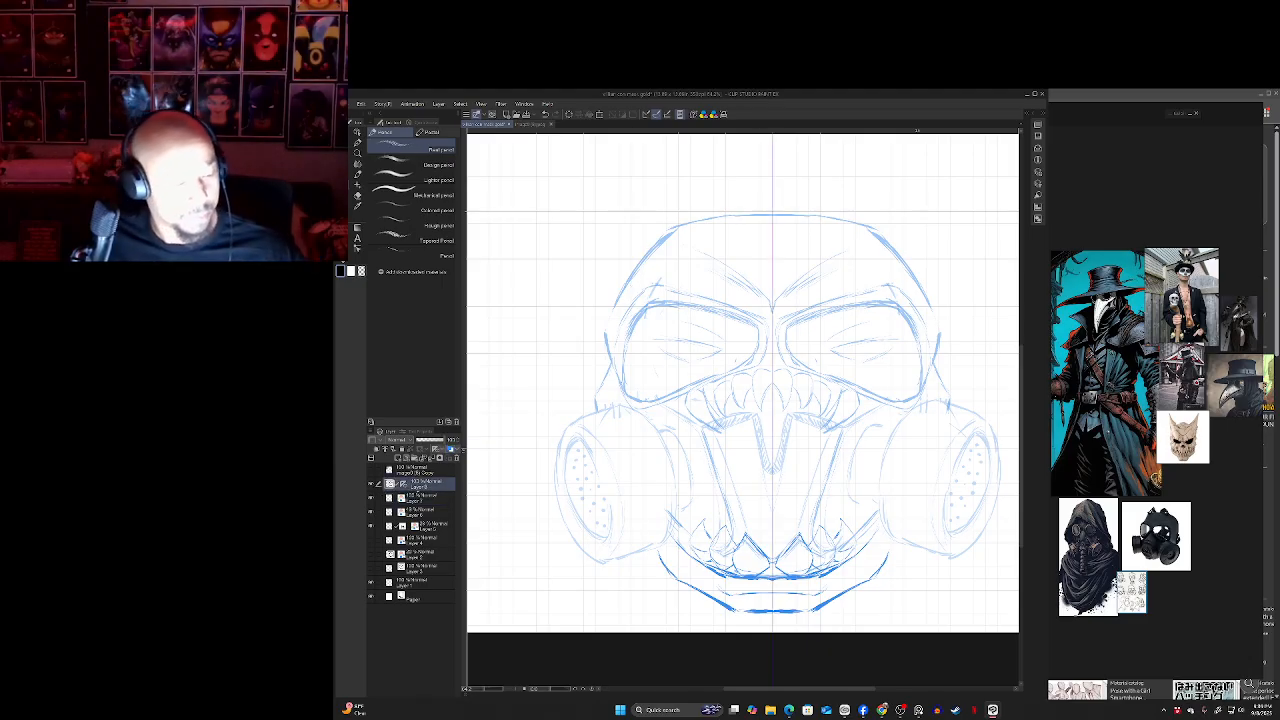
left_click(425, 498)
left_click_drag(438, 440, 427, 440)
left_click(425, 484)
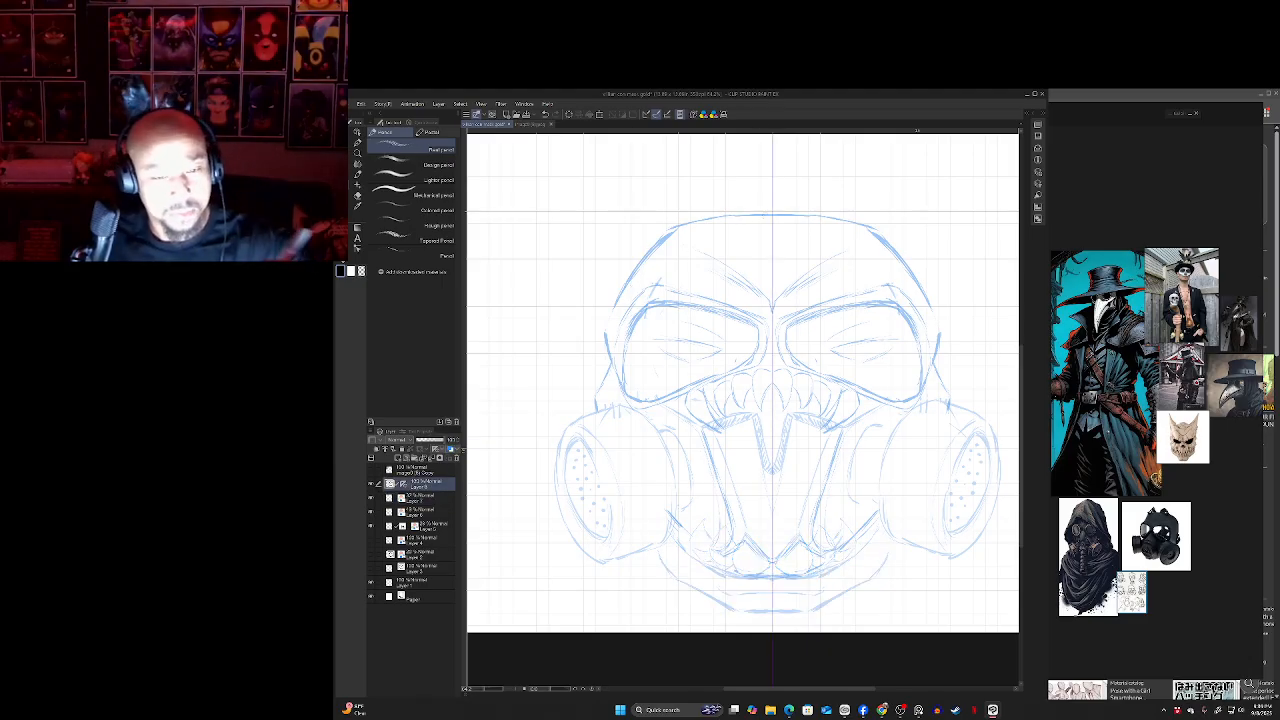
key("p")
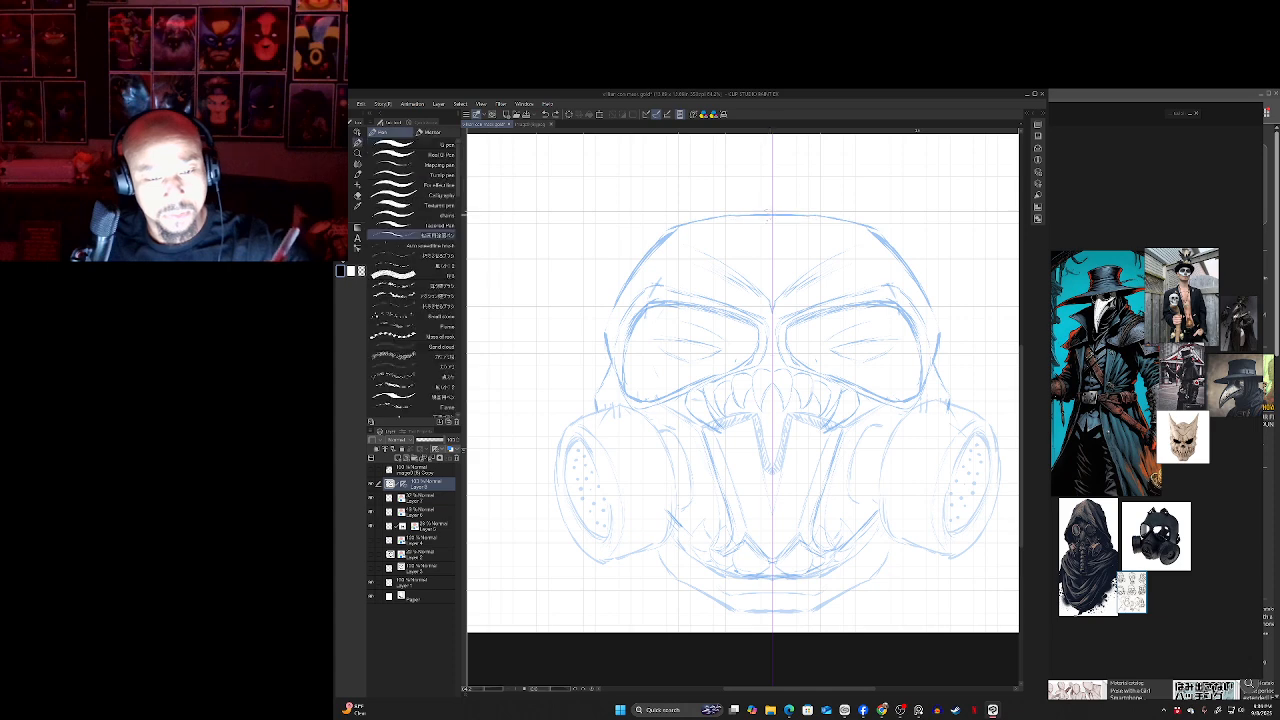
- Ink a short mirrored arc across the centre of the skull's crown, discarding the longer attempts
mouse_move(752, 215)
left_mouse_down()
mouse_move(824, 217)
mouse_move(678, 229)
left_mouse_up()
key("ctrl+z")
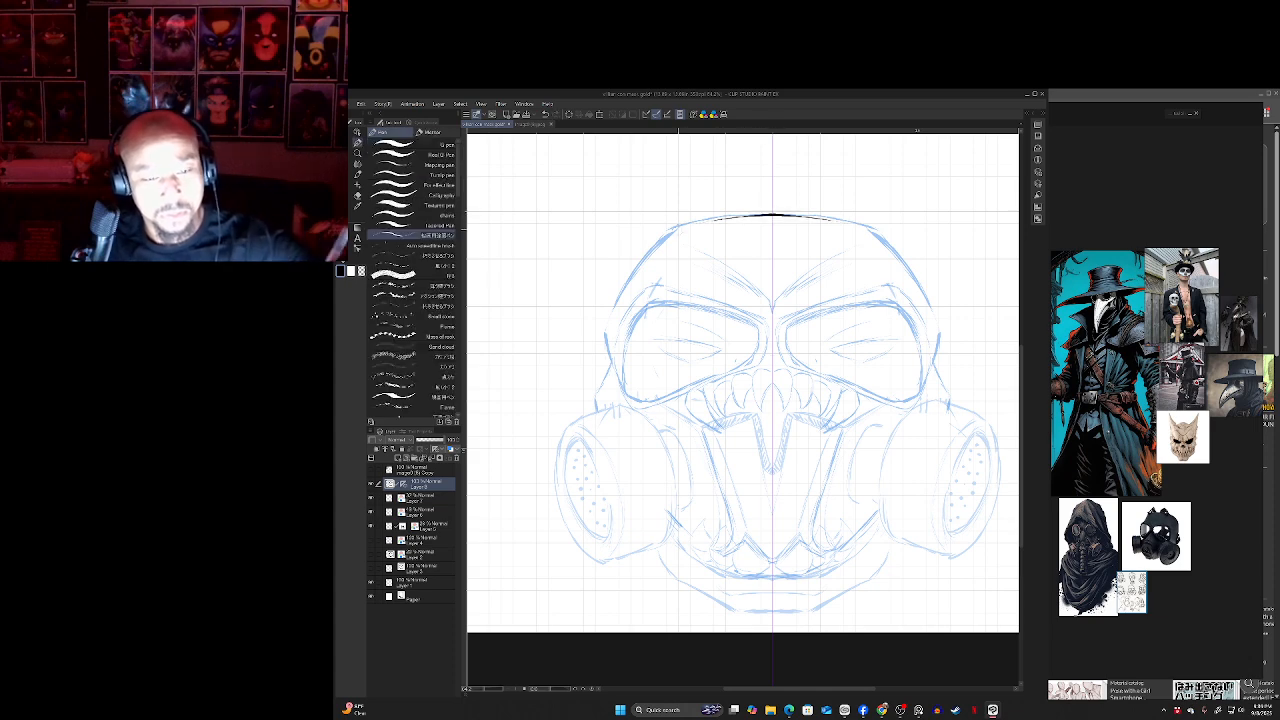
left_click_drag(770, 214, 679, 228)
key("ctrl+z")
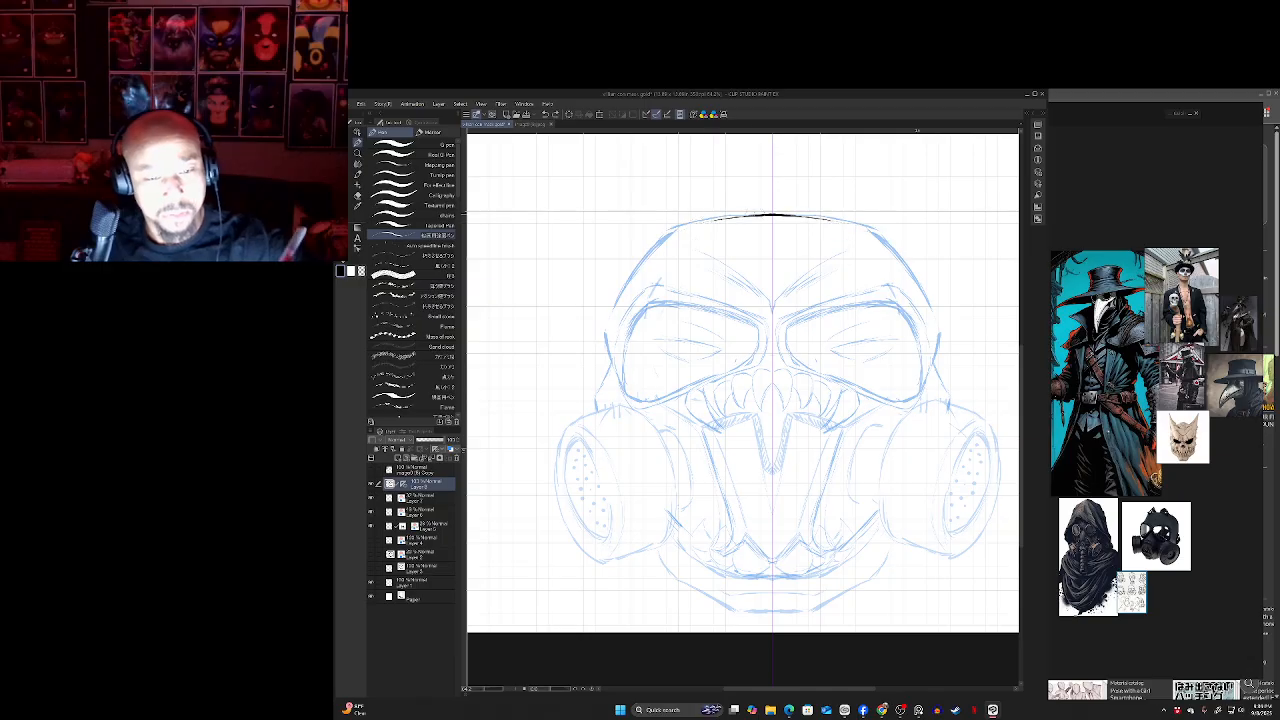
left_click_drag(770, 214, 658, 230)
key("ctrl+z")
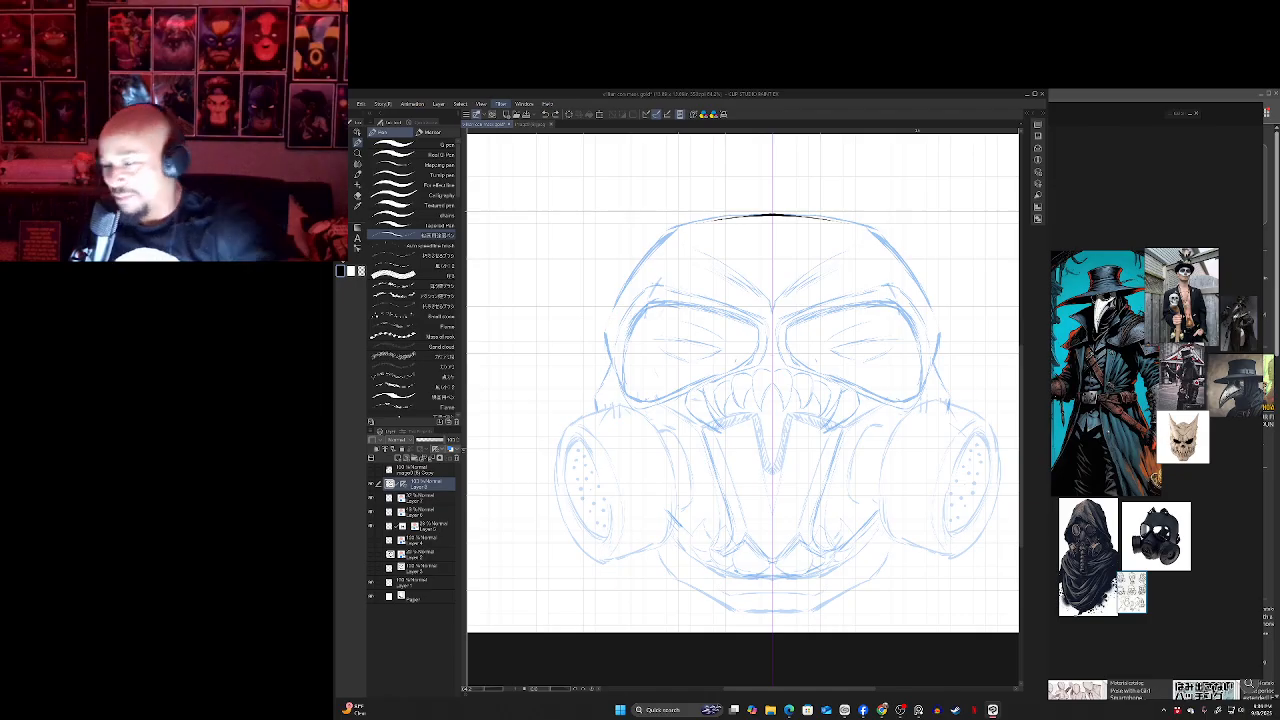
left_click_drag(772, 300, 754, 354)
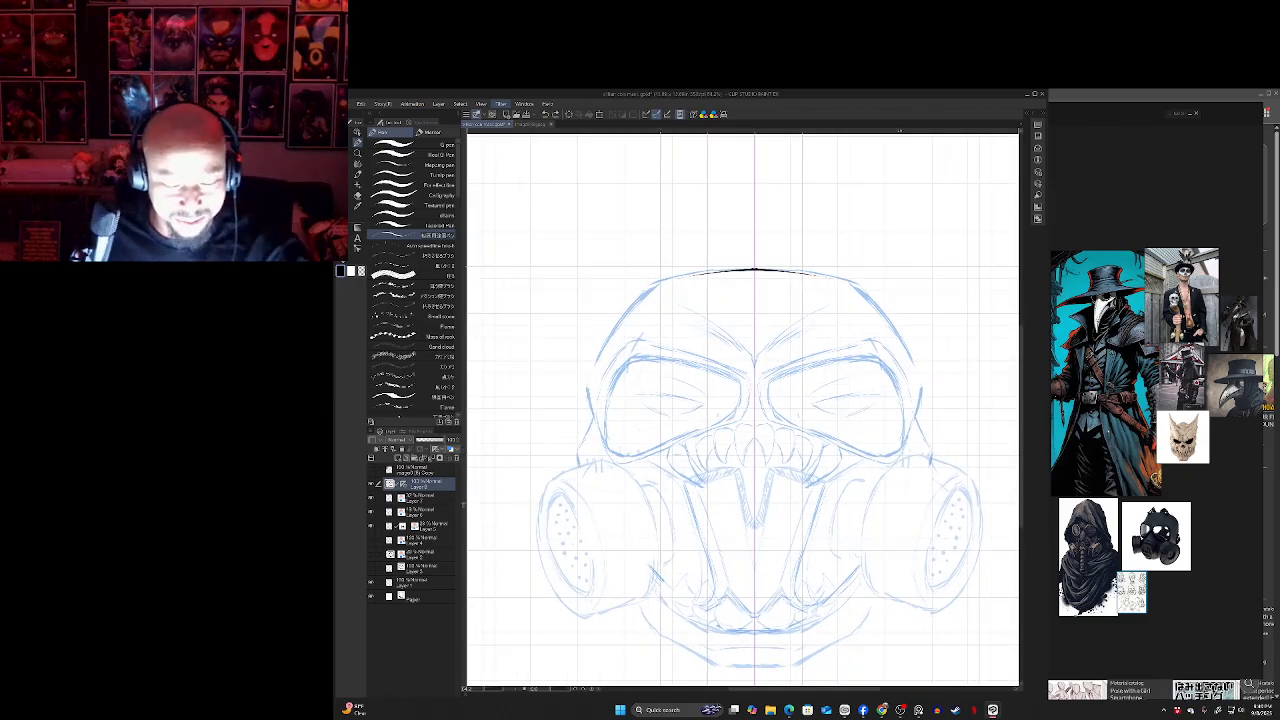
left_click_drag(755, 268, 866, 358)
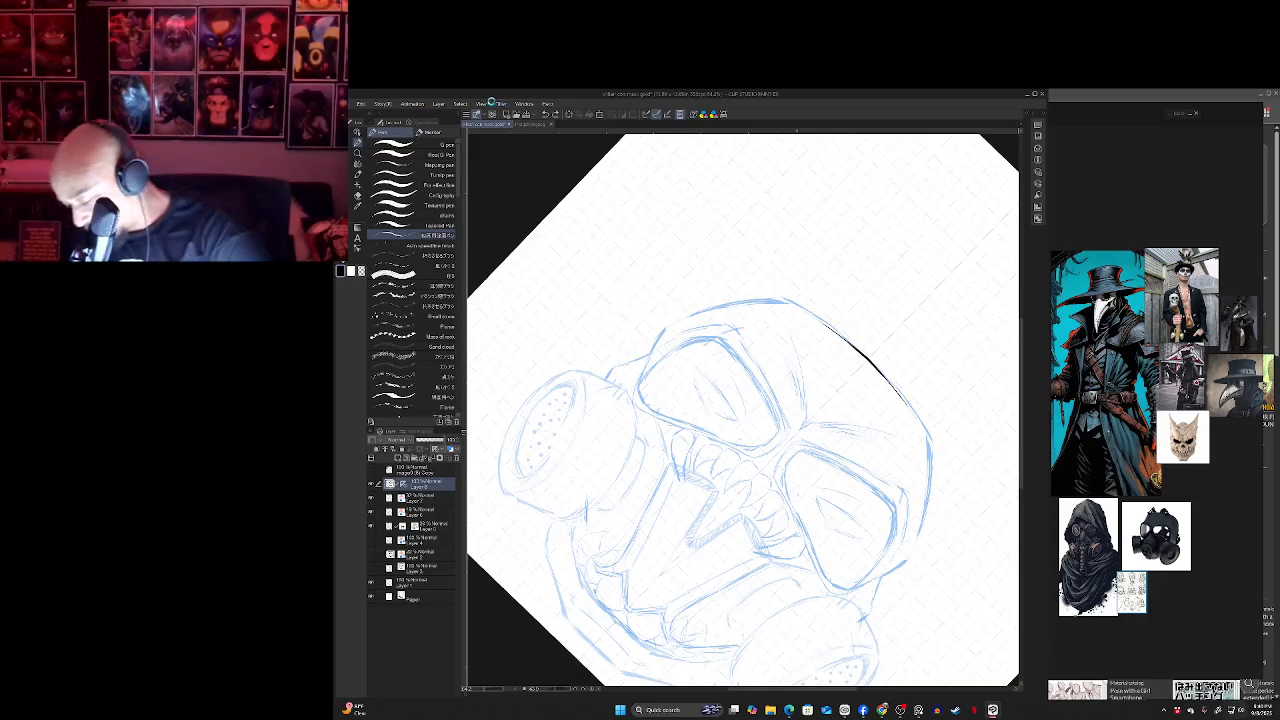
- Turn on the night light and lower the screen brightness in the Windows quick settings, and return to the drawing
key("super+a")
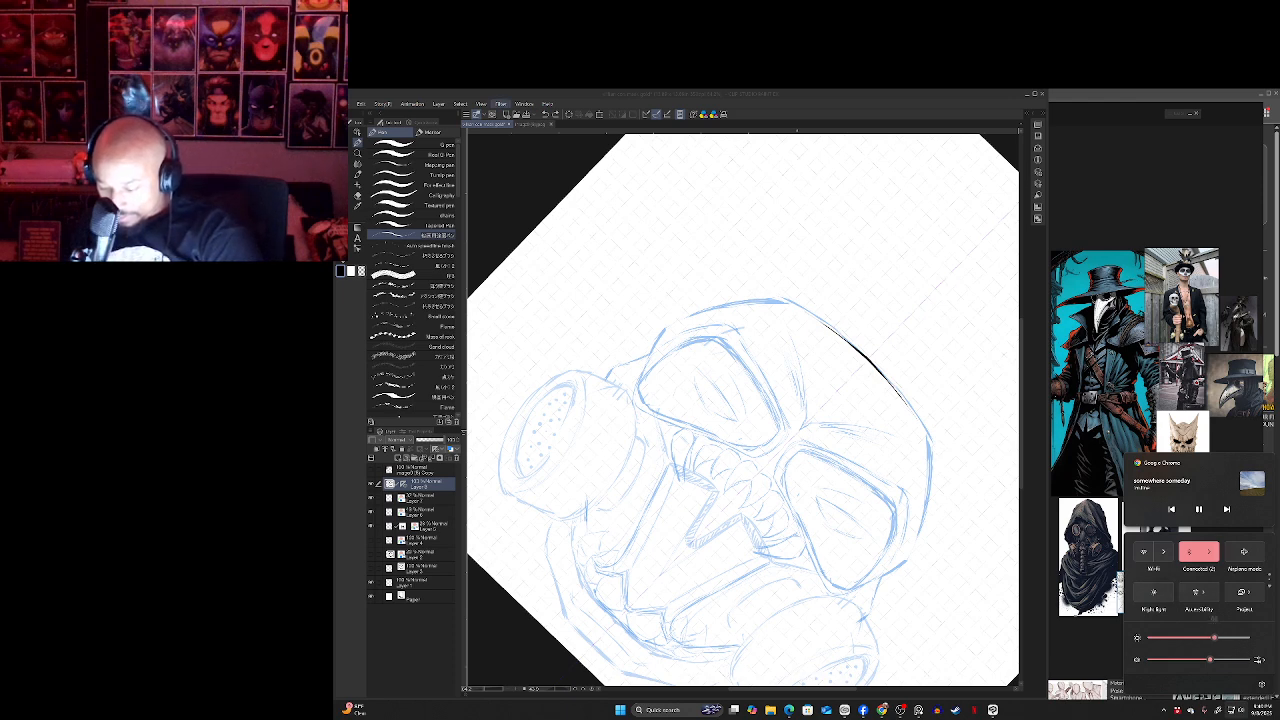
left_click_drag(1216, 638, 1204, 638)
left_click(1153, 592)
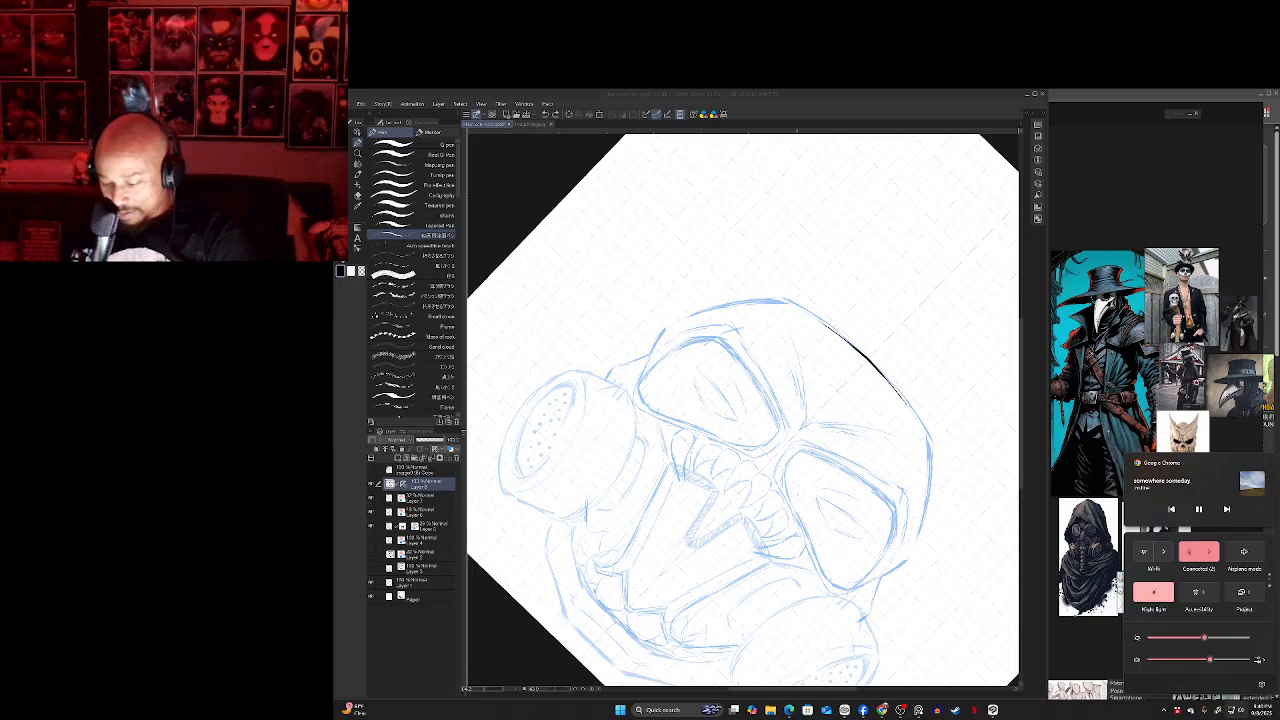
left_click_drag(1204, 638, 1181, 638)
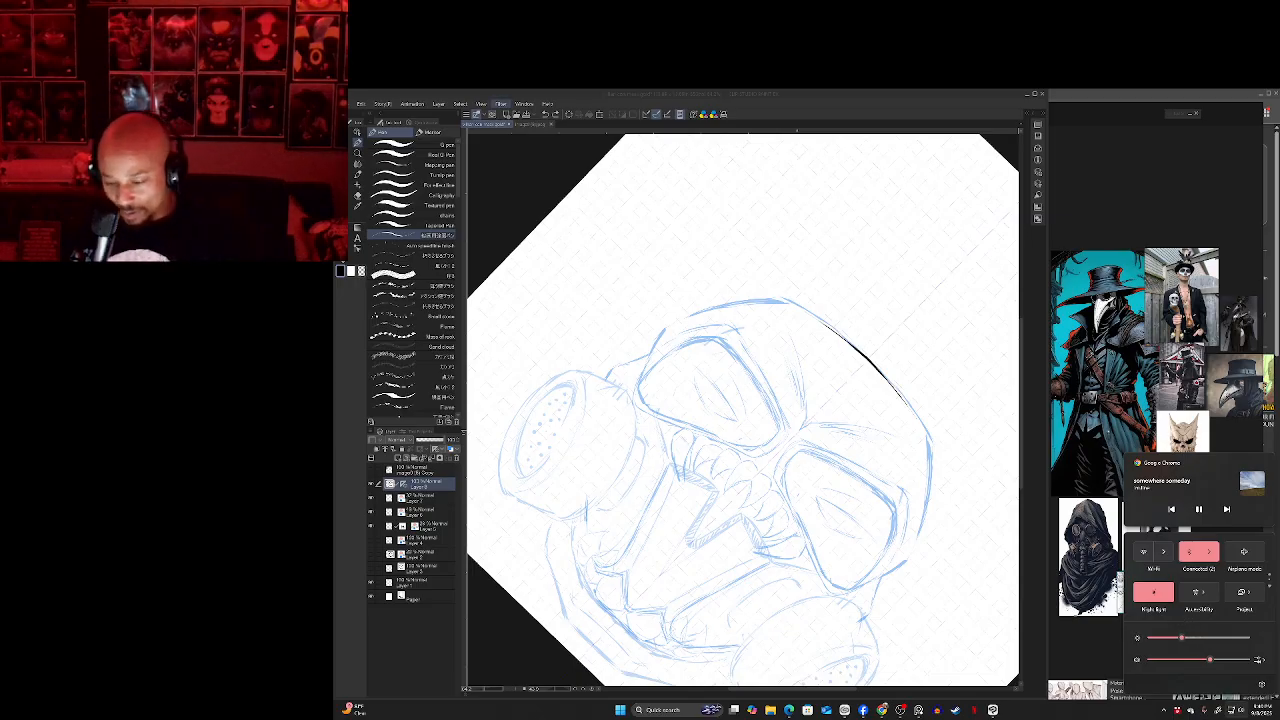
left_click(504, 95)
- Ink the crown line outward from the central arc to the upper corners of the skull, redoing the stroke until it follows the sketch
key("minus")
key("minus")
key("minus")
key("minus")
key("minus")
key("minus")
key("minus")
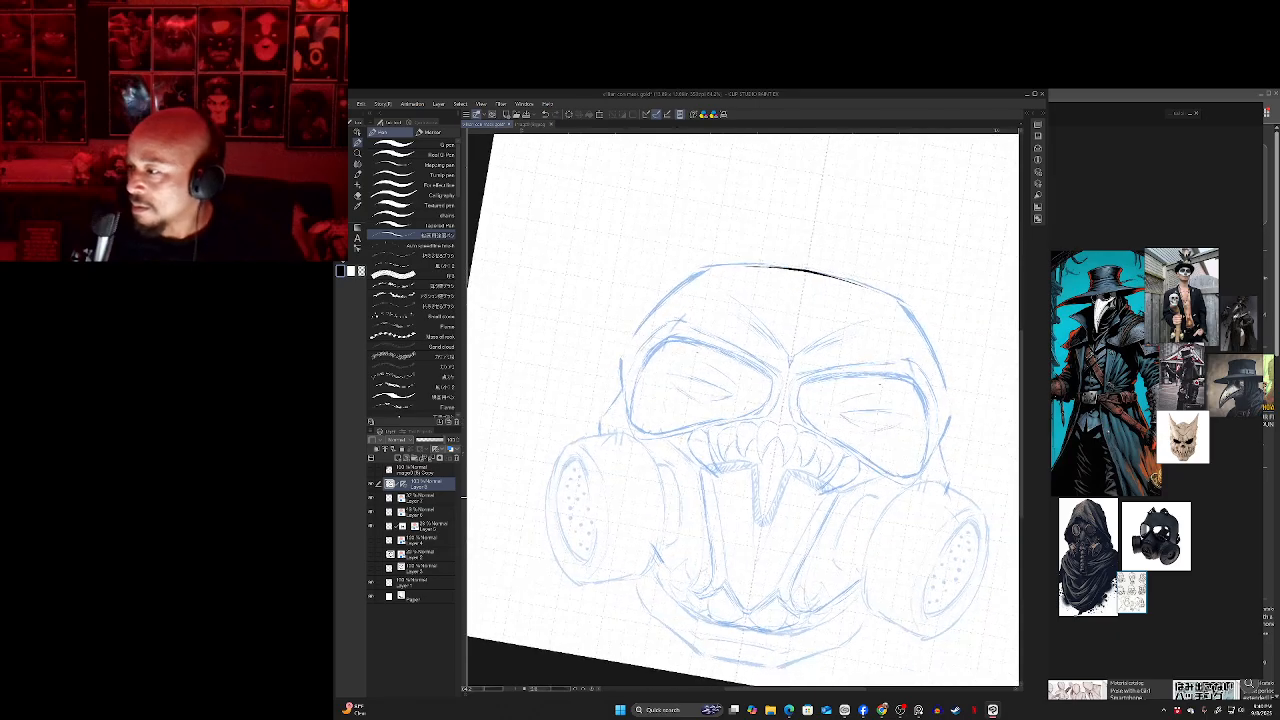
mouse_move(805, 270)
left_mouse_down()
mouse_move(808, 309)
mouse_move(857, 383)
mouse_move(862, 446)
left_mouse_up()
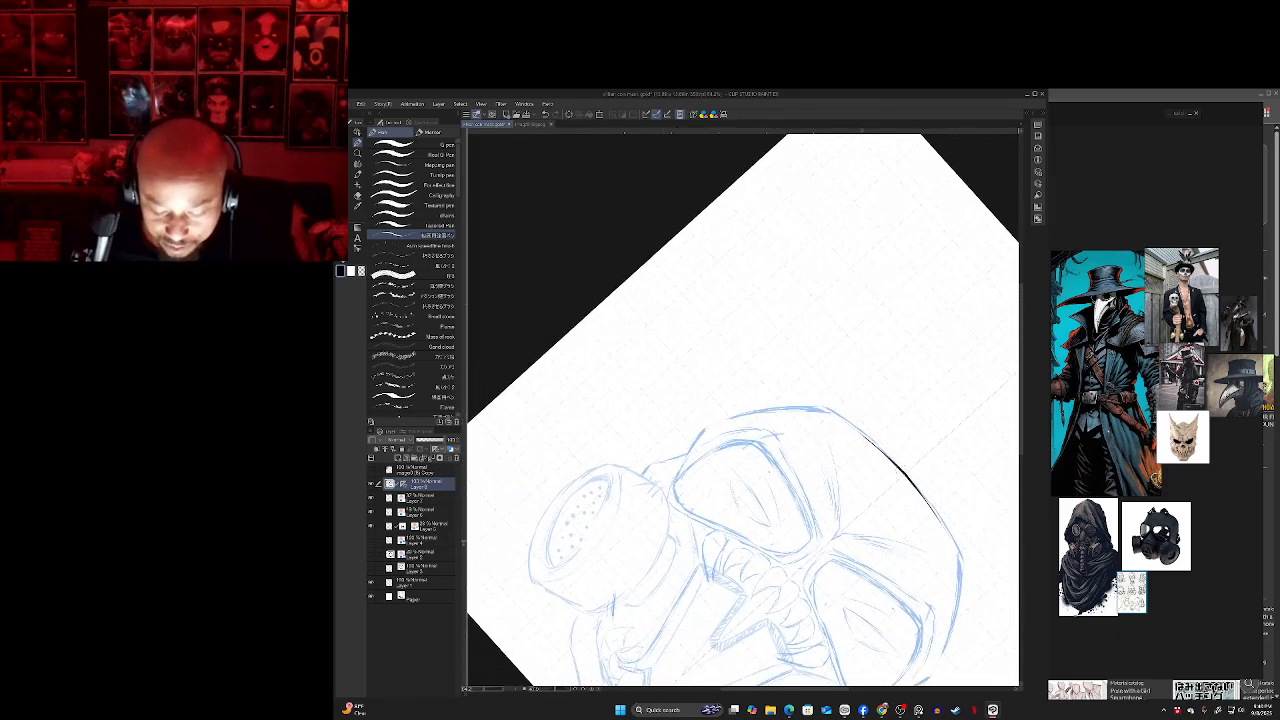
left_click_drag(932, 511, 949, 539)
key("ctrl+z")
left_click_drag(907, 476, 959, 551)
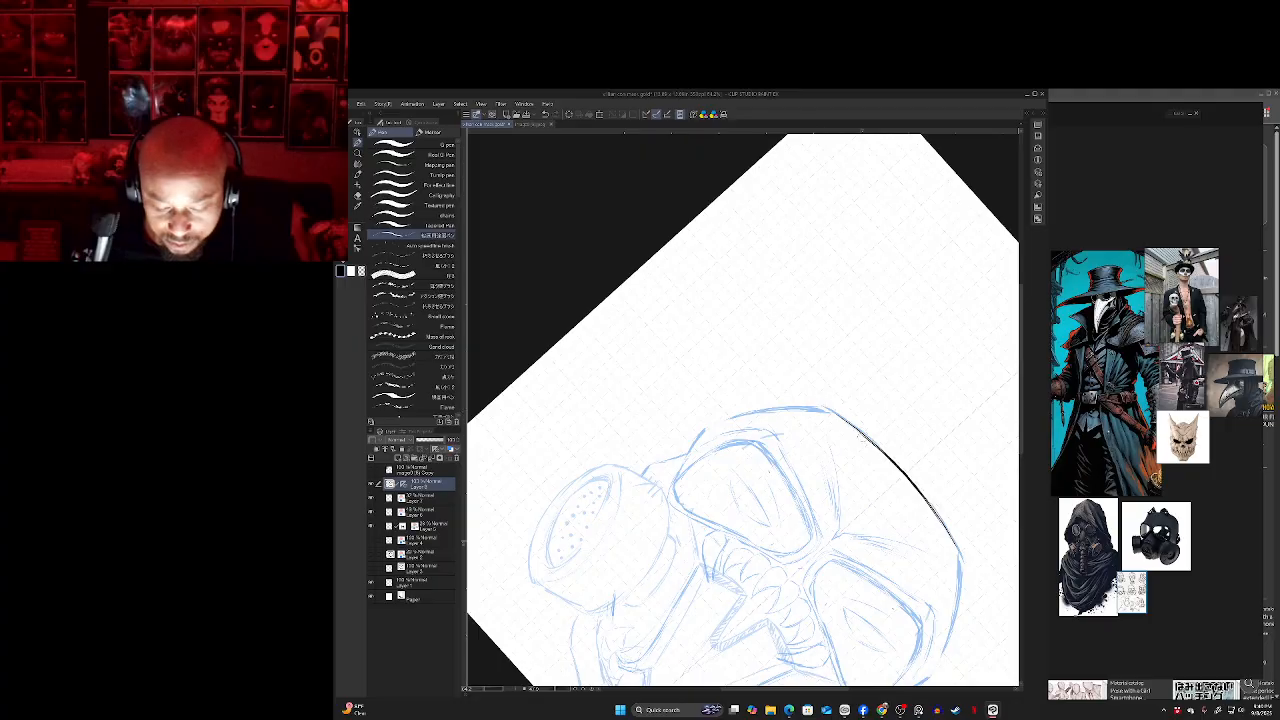
key("ctrl+z")
left_click_drag(910, 478, 962, 562)
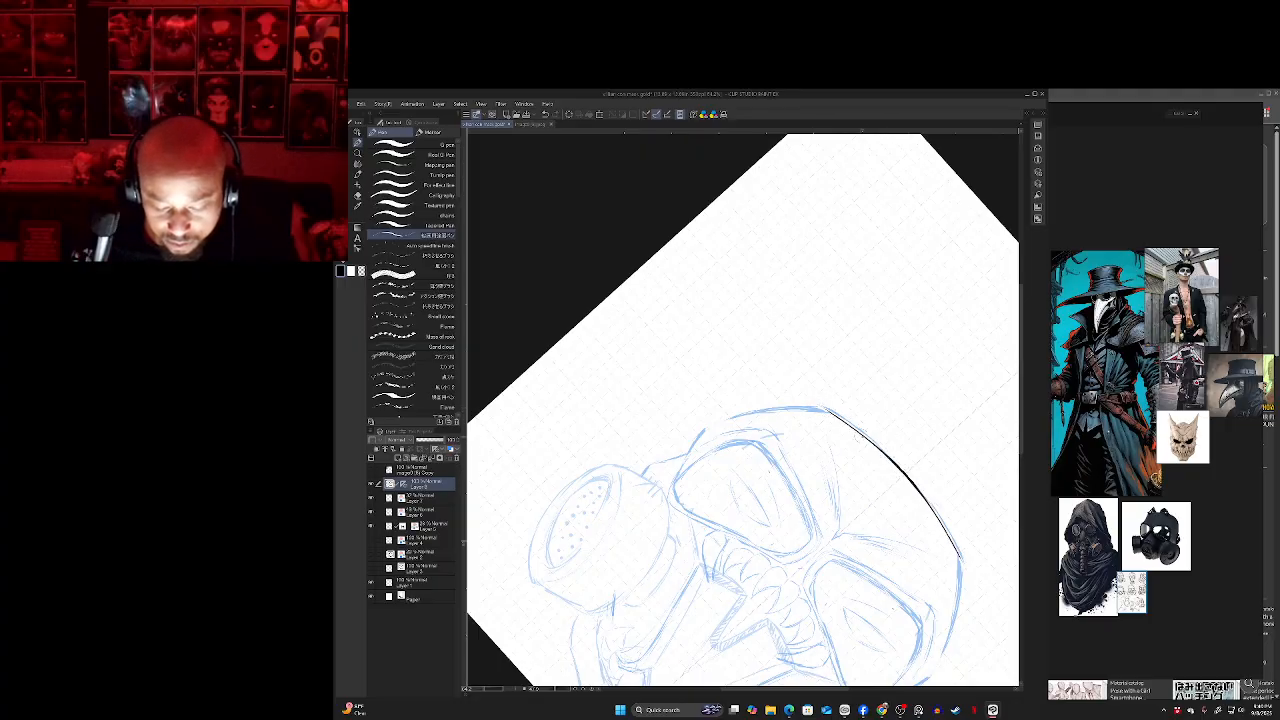
key("ctrl+z")
left_click_drag(906, 474, 962, 566)
key("ctrl+z")
left_click_drag(904, 472, 964, 567)
- Ink the mirrored sides of the skull from the upper corners of the crown down to the temples
key("ctrl+@")
left_click_drag(980, 409, 848, 349)
mouse_move(857, 290)
left_mouse_down()
mouse_move(908, 308)
mouse_move(942, 340)
left_mouse_up()
key("ctrl+z")
key("ctrl+z")
key("ctrl+z")
mouse_move(868, 290)
left_mouse_down()
mouse_move(946, 346)
mouse_move(966, 392)
left_mouse_up()
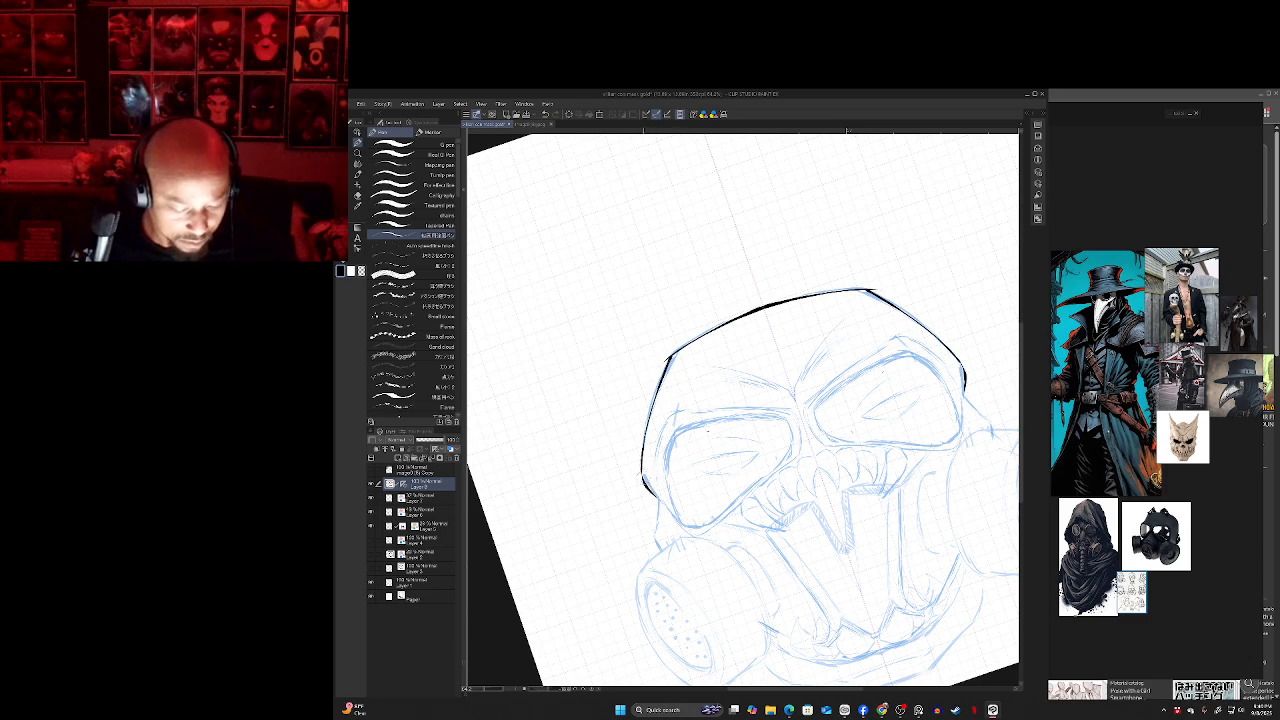
- Ink short mirrored strokes slanting inward below the temples, with heavier ends beside the outer edges of the eye sockets
key("ctrl+z")
left_click_drag(642, 468, 676, 517)
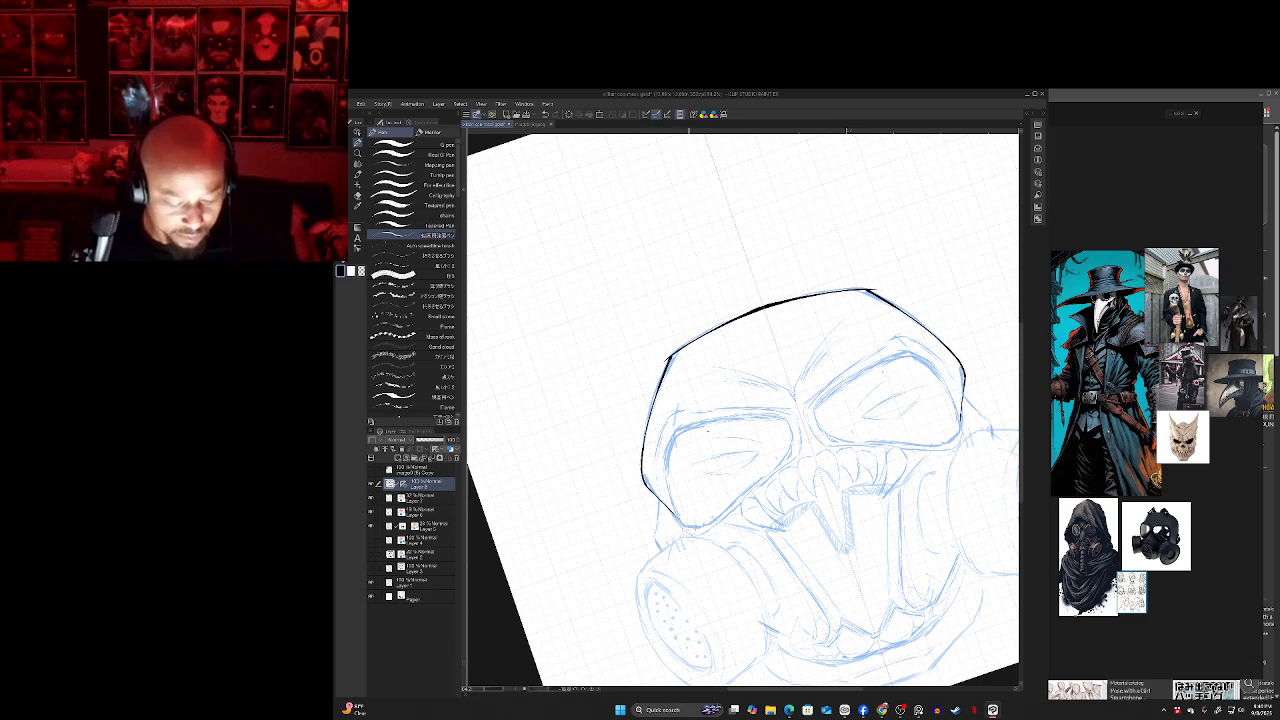
mouse_move(674, 571)
left_mouse_down()
mouse_move(674, 500)
mouse_move(688, 498)
left_mouse_up()
key("ctrl+at")
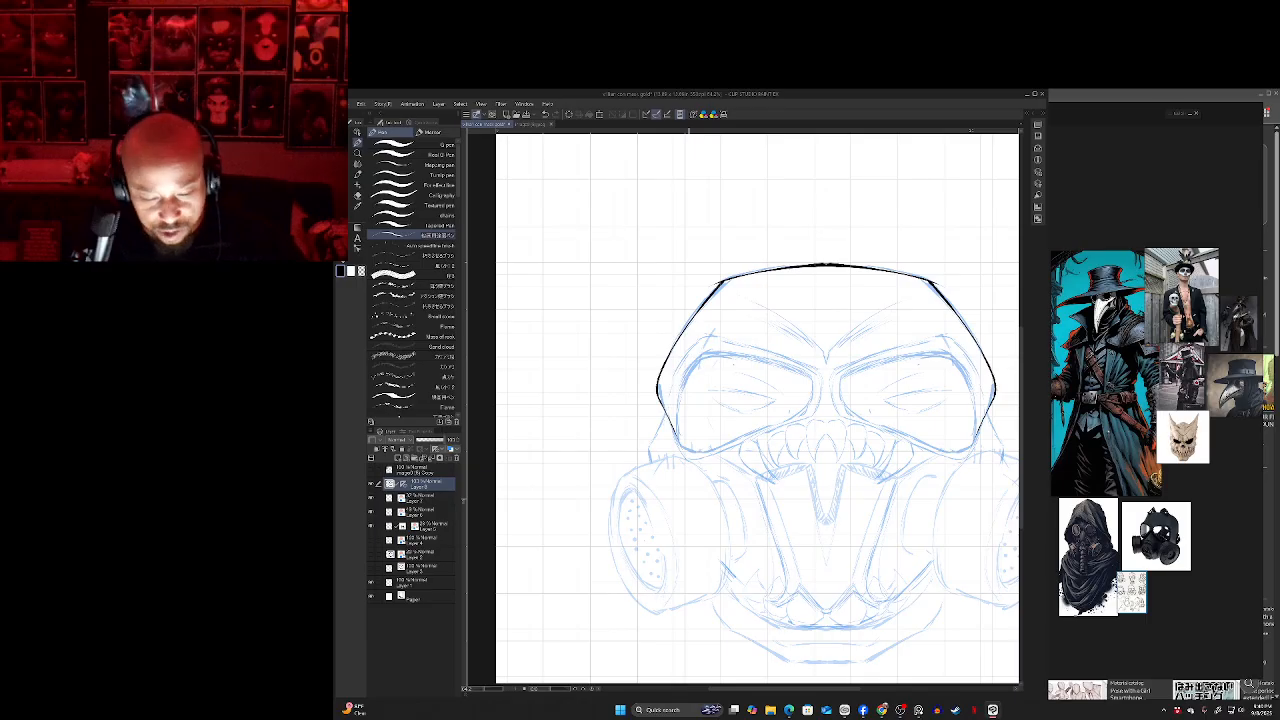
key("ctrl+z")
left_click_drag(658, 391, 674, 439)
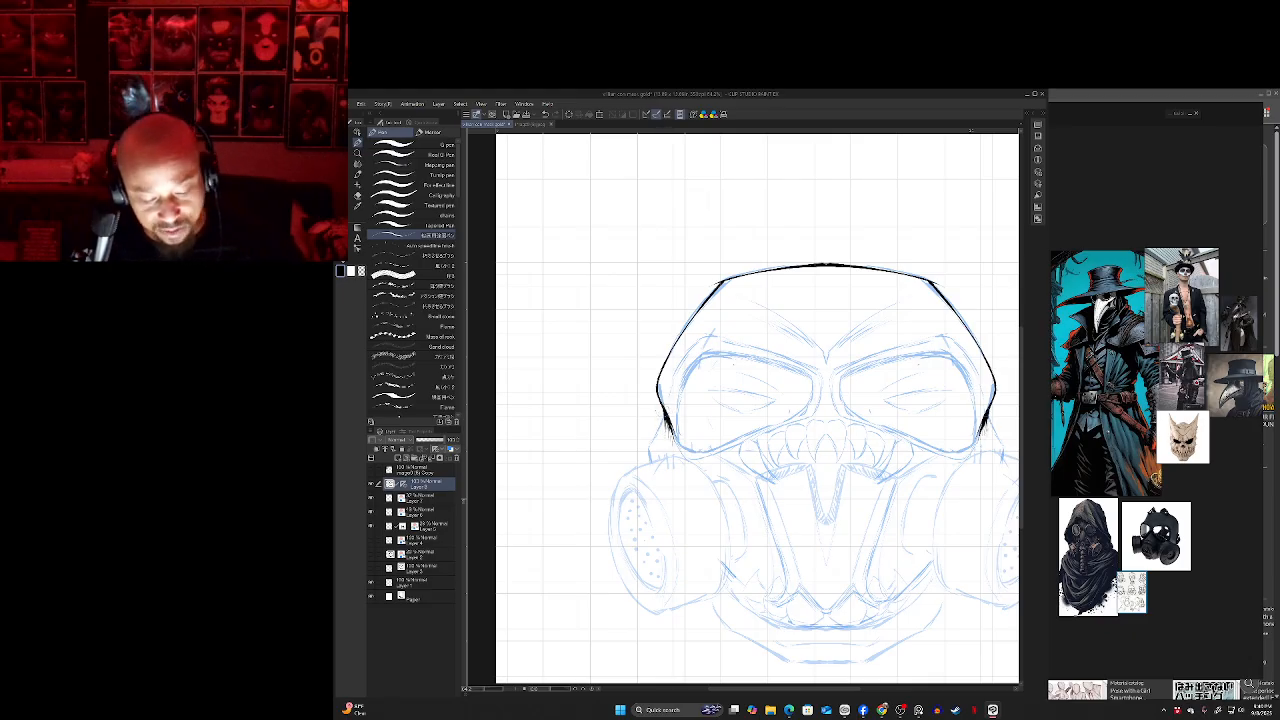
- Ink the mirrored curved lines from below the temples down to the tops of the side filters
left_click_drag(664, 409, 643, 457)
key("ctrl+z")
left_click_drag(664, 412, 649, 453)
key("ctrl+z")
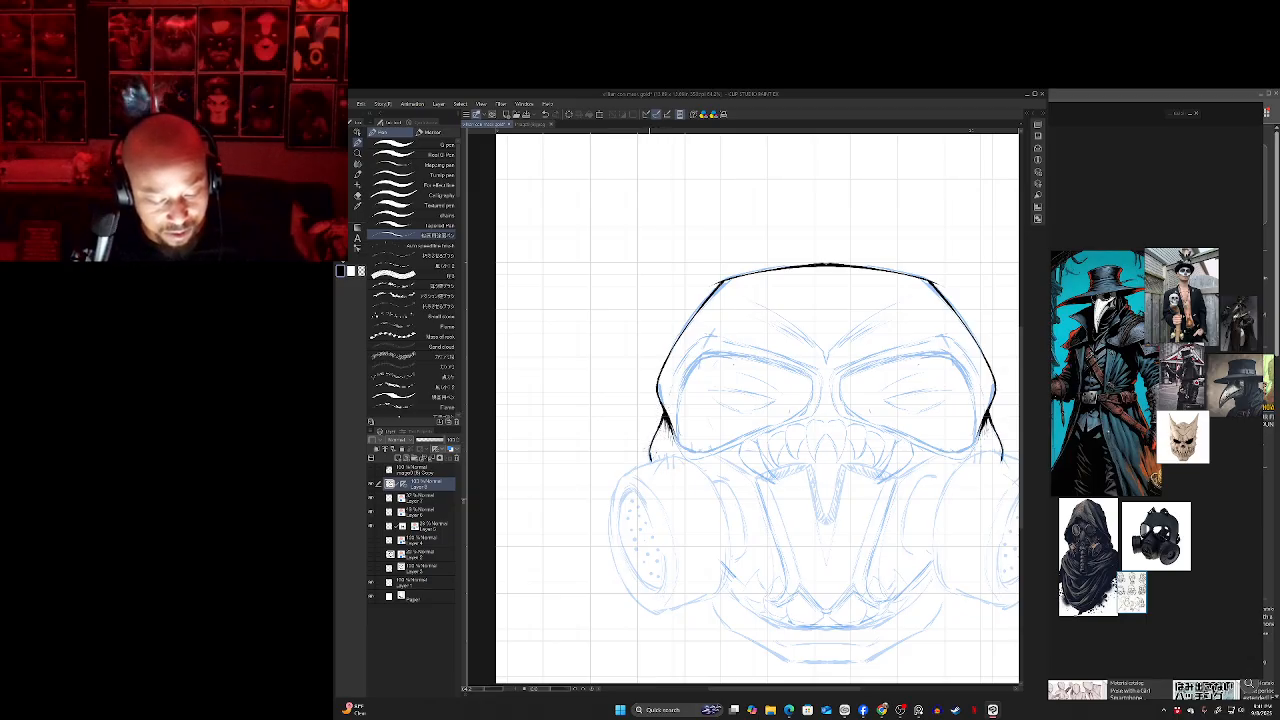
left_click_drag(680, 593, 634, 511)
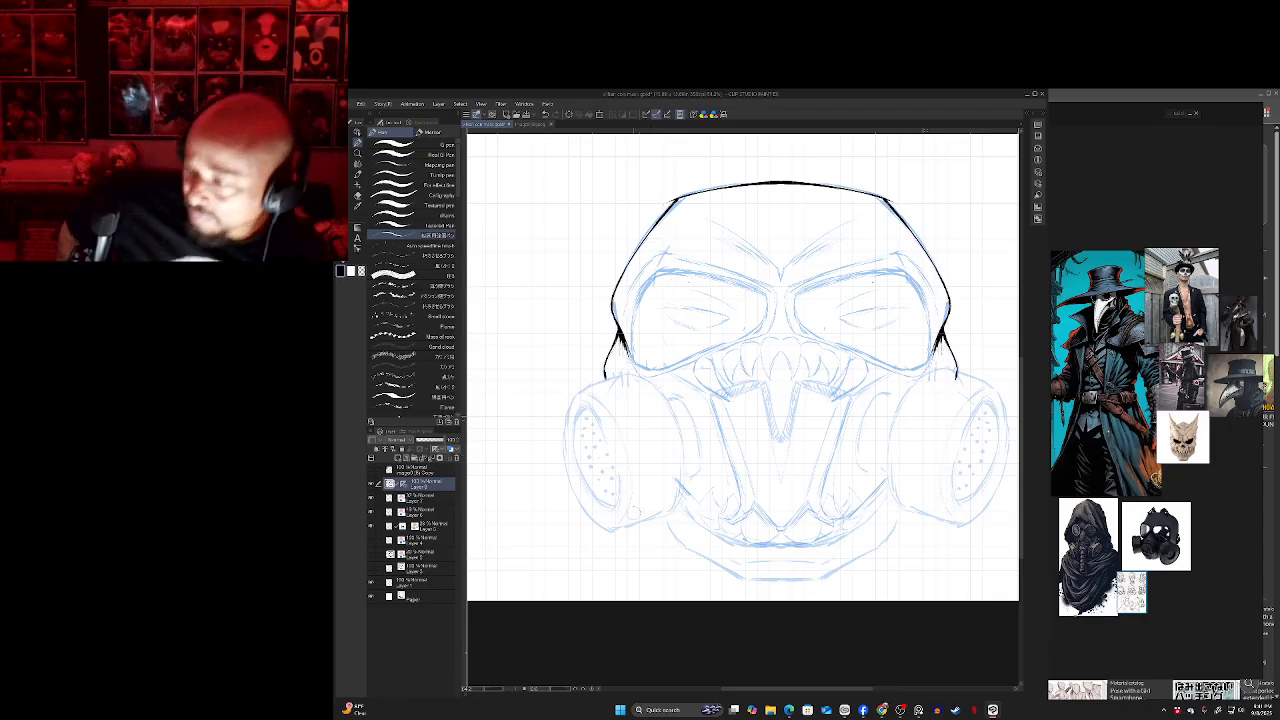
left_click_drag(634, 512, 653, 510)
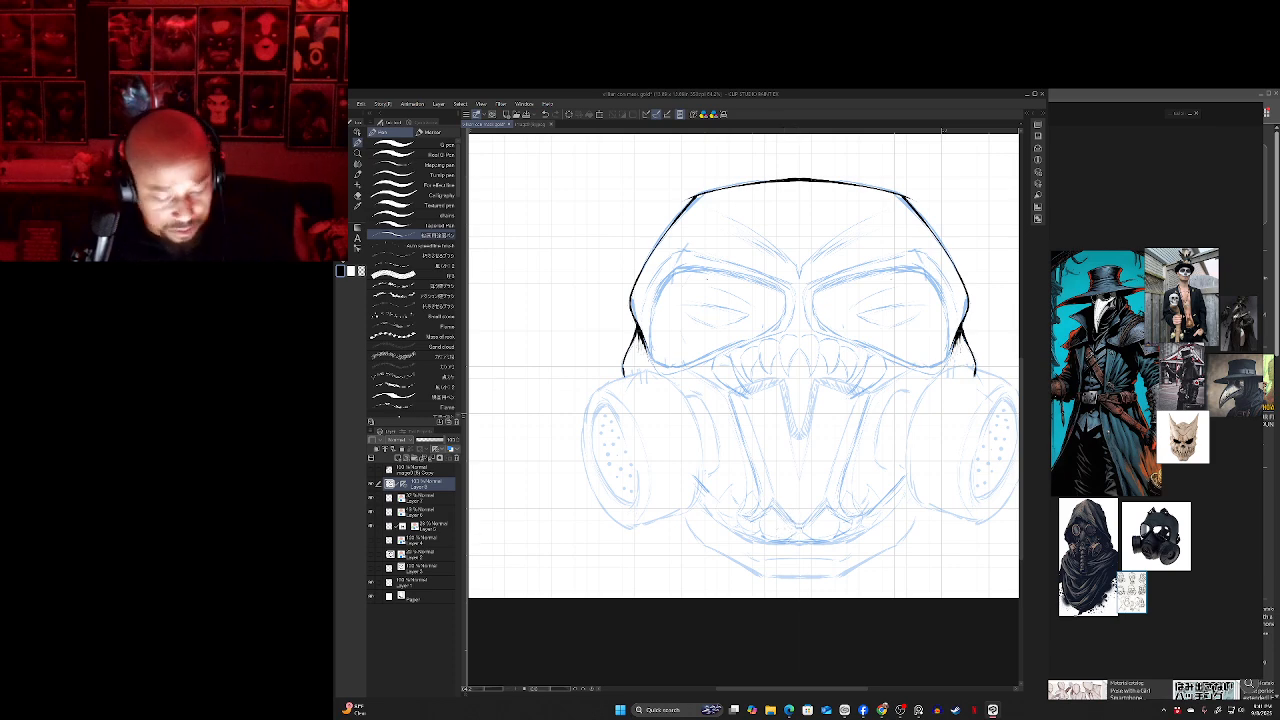
left_click_drag(688, 479, 671, 499)
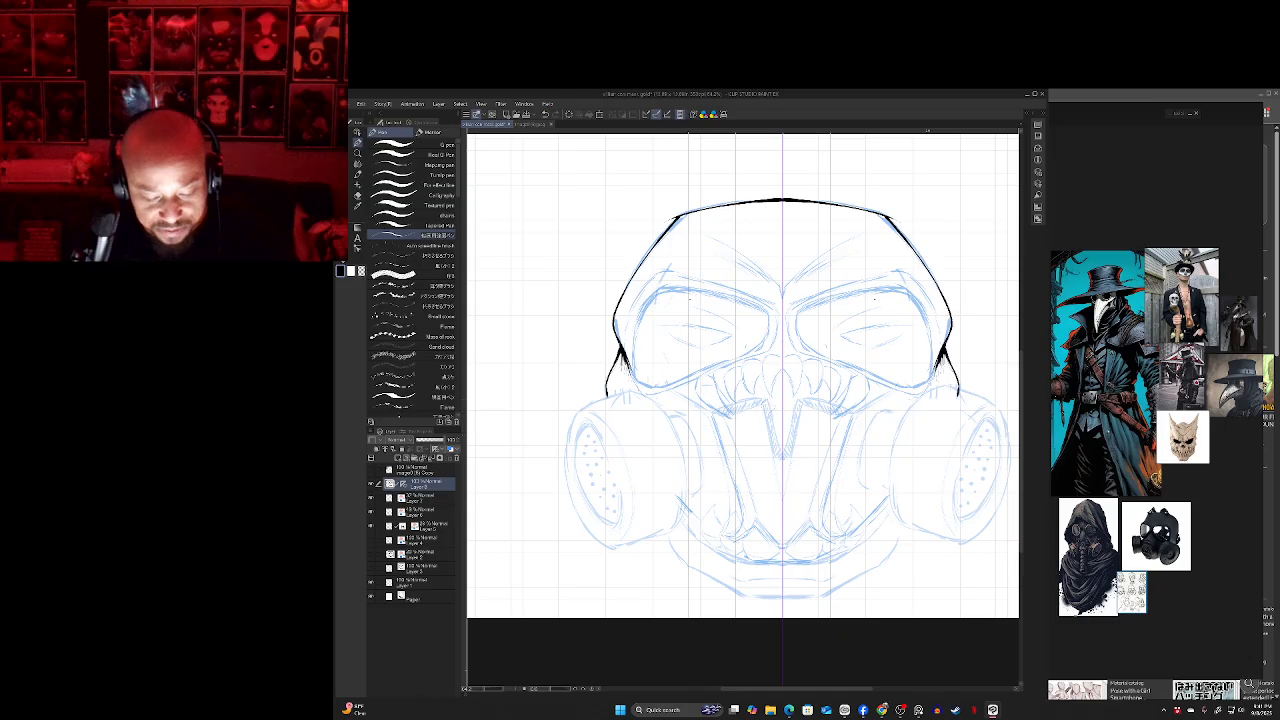
- Ink the narrow V-shaped point at the centre of the upper mouth and the mirrored arcs running outward from its top
mouse_move(770, 405)
left_mouse_down()
mouse_move(786, 458)
mouse_move(772, 421)
left_mouse_up()
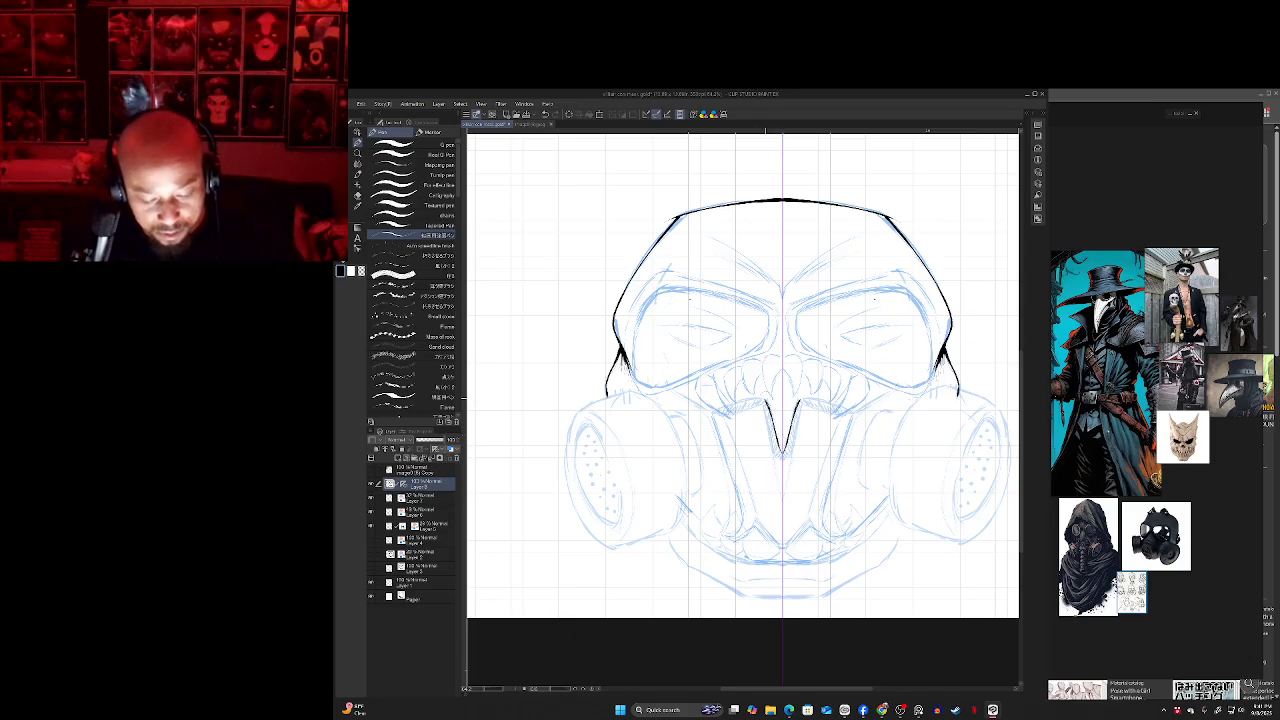
left_click_drag(752, 396, 766, 404)
mouse_move(800, 401)
left_mouse_down()
mouse_move(814, 399)
mouse_move(750, 404)
left_mouse_up()
key("ctrl+z")
left_click_drag(816, 401, 840, 407)
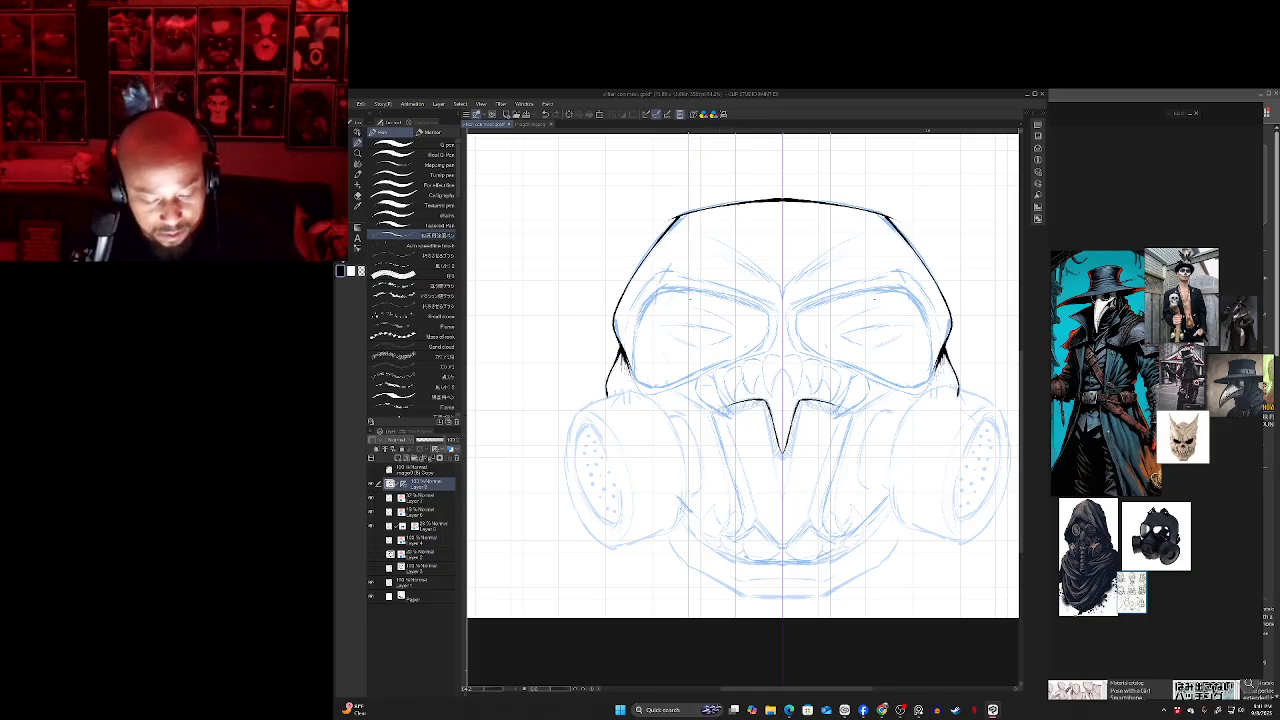
key("ctrl+z")
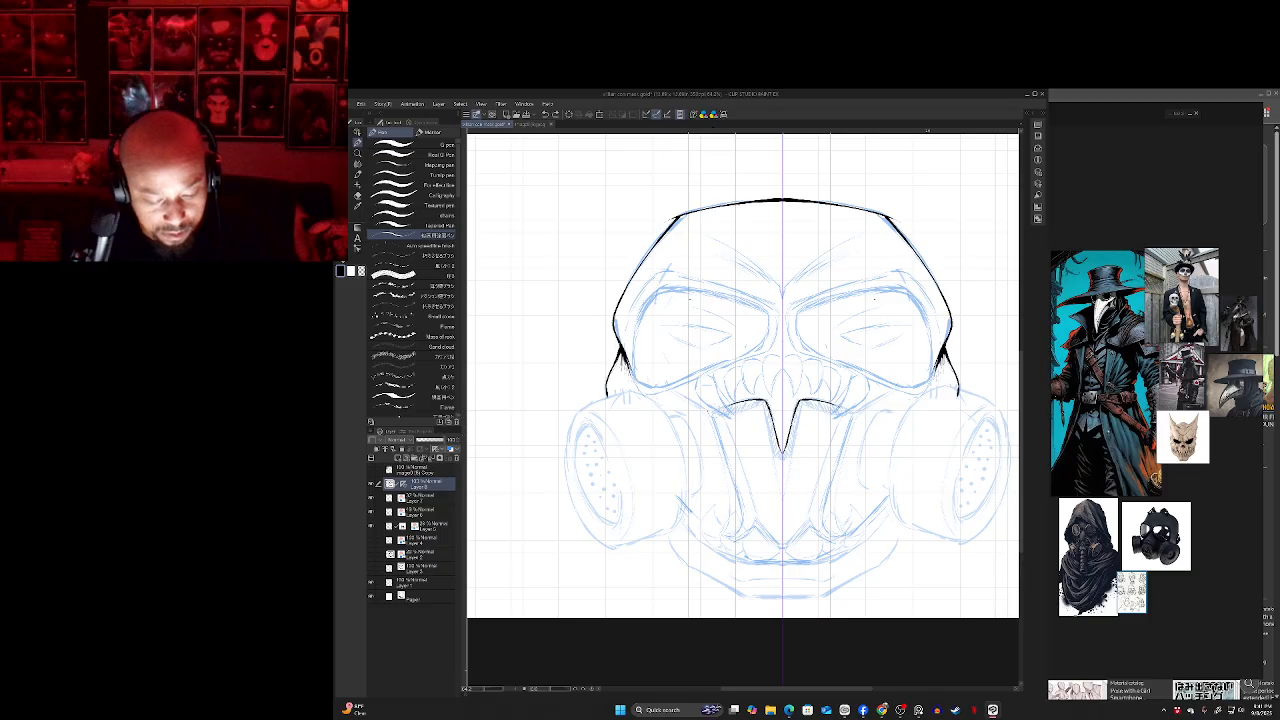
- Ink the mirrored jawline from beneath the side filters down to the flat chin, redoing strokes until they follow the sketch
mouse_move(728, 404)
left_mouse_down()
mouse_move(710, 414)
mouse_move(706, 382)
left_mouse_up()
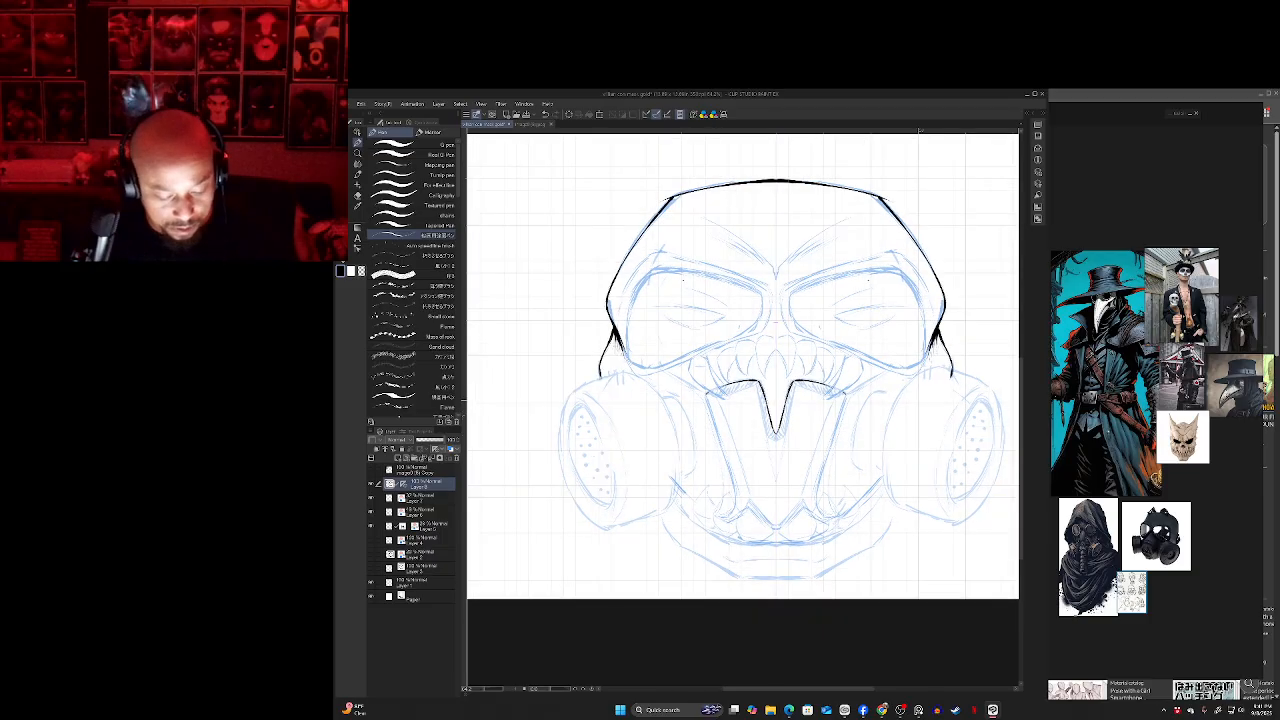
mouse_move(661, 517)
left_mouse_down()
mouse_move(683, 547)
mouse_move(740, 577)
left_mouse_up()
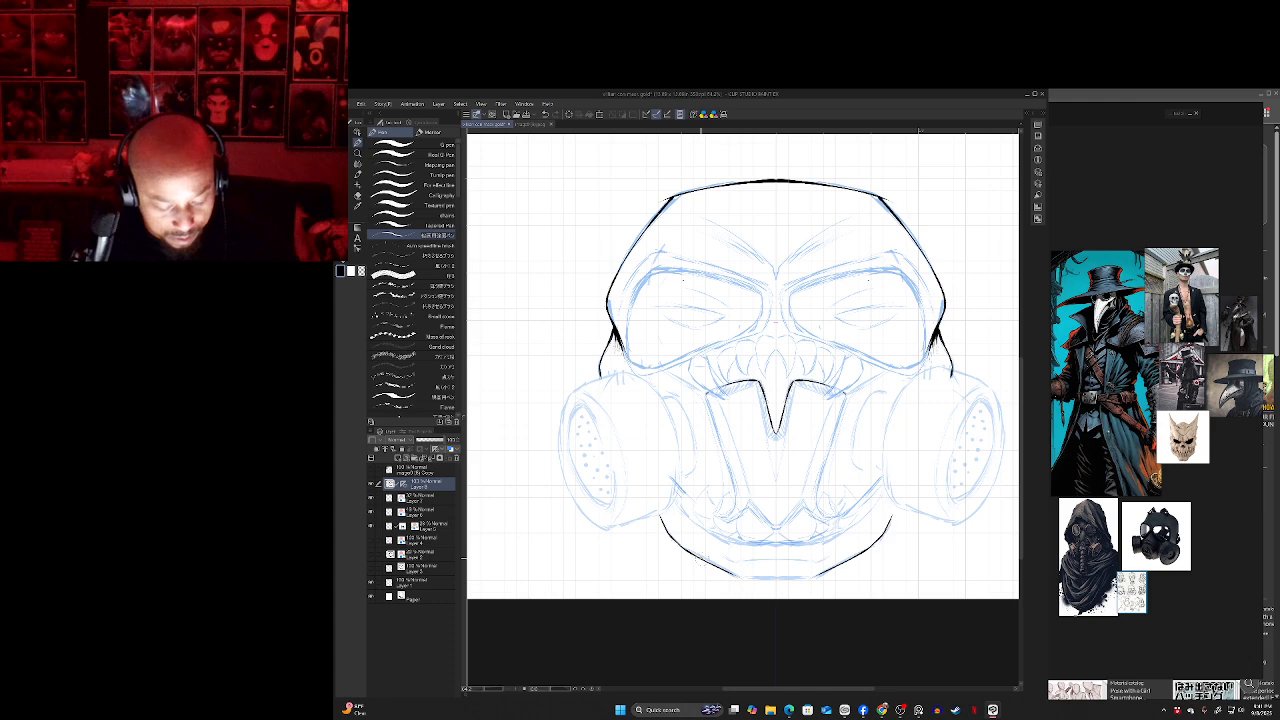
key("ctrl+z")
left_click_drag(676, 541, 738, 576)
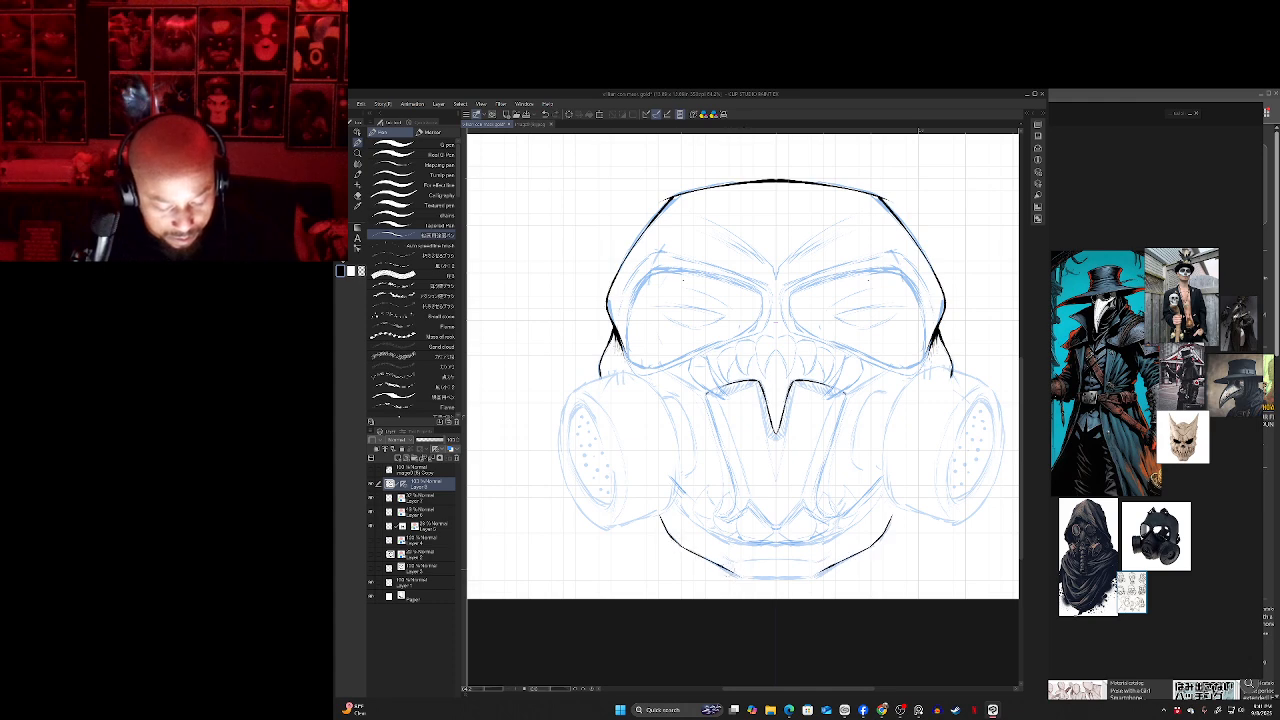
key("ctrl+z")
mouse_move(722, 570)
left_mouse_down()
mouse_move(811, 577)
mouse_move(748, 578)
left_mouse_up()
key("ctrl+z")
key("ctrl+z")
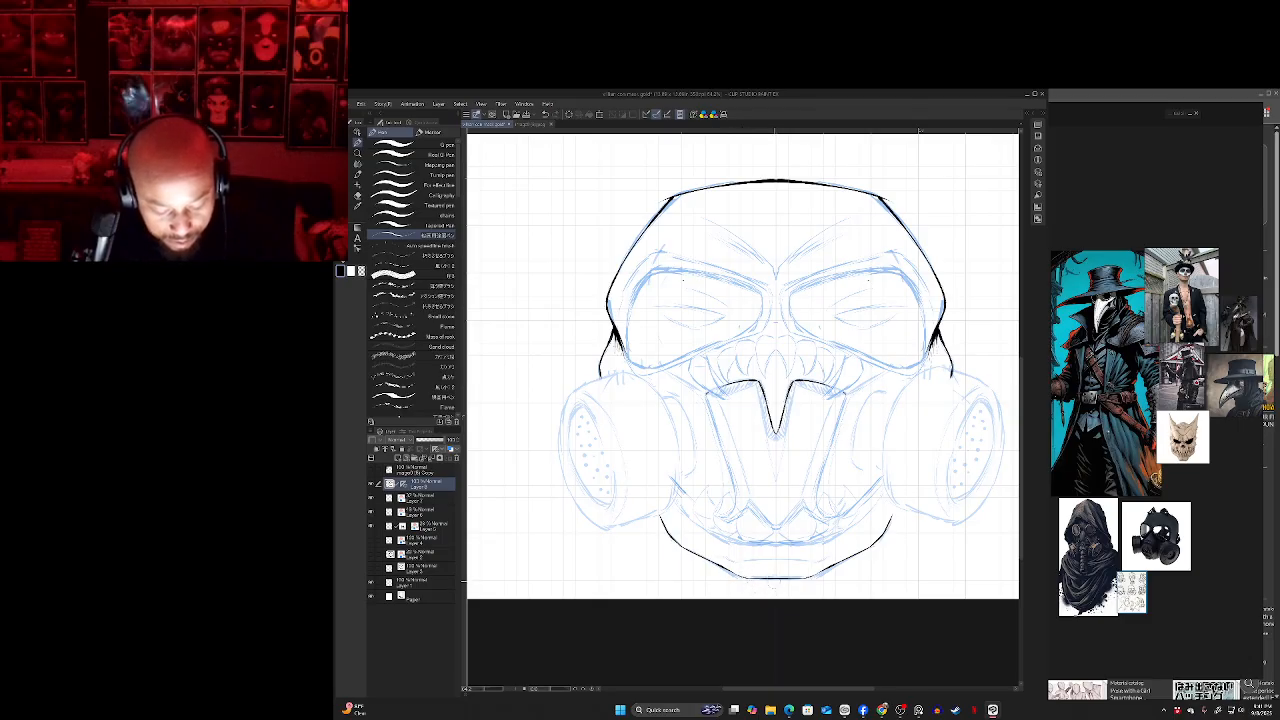
left_click_drag(776, 578, 712, 561)
key("ctrl+z")
key("e")
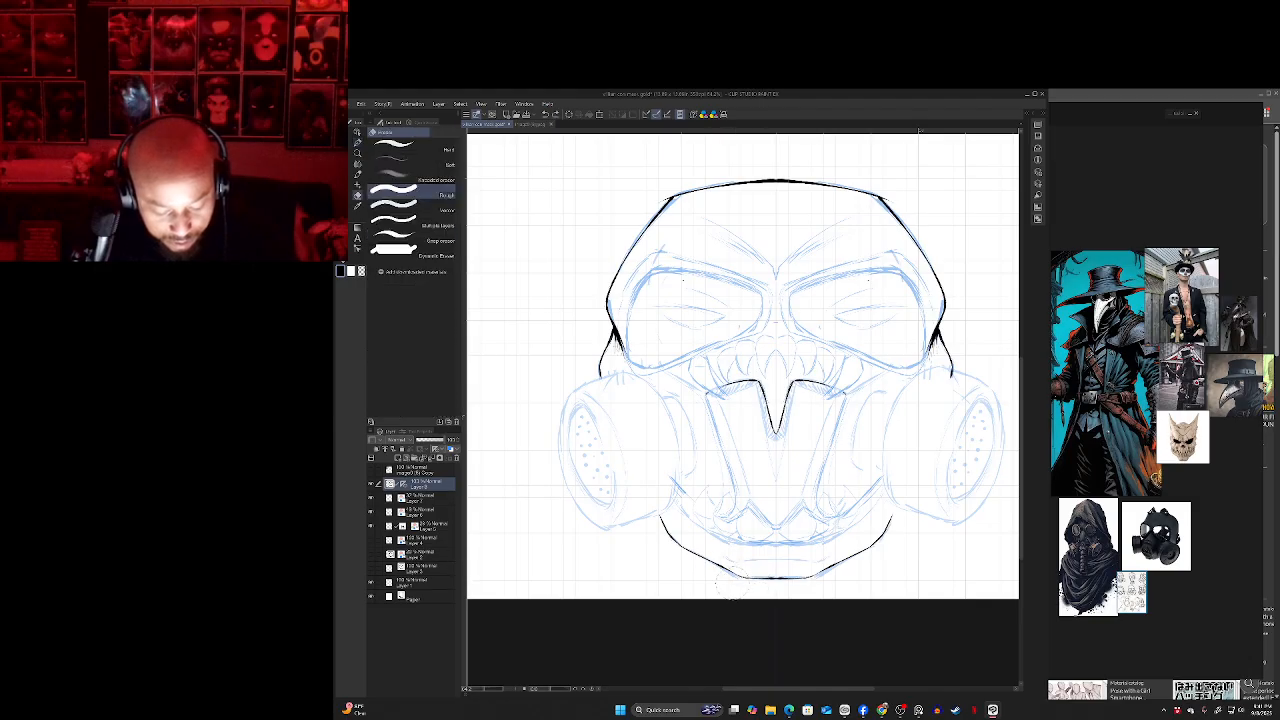
mouse_move(726, 417)
left_mouse_down()
mouse_move(737, 400)
mouse_move(737, 453)
left_mouse_up()
key("p")
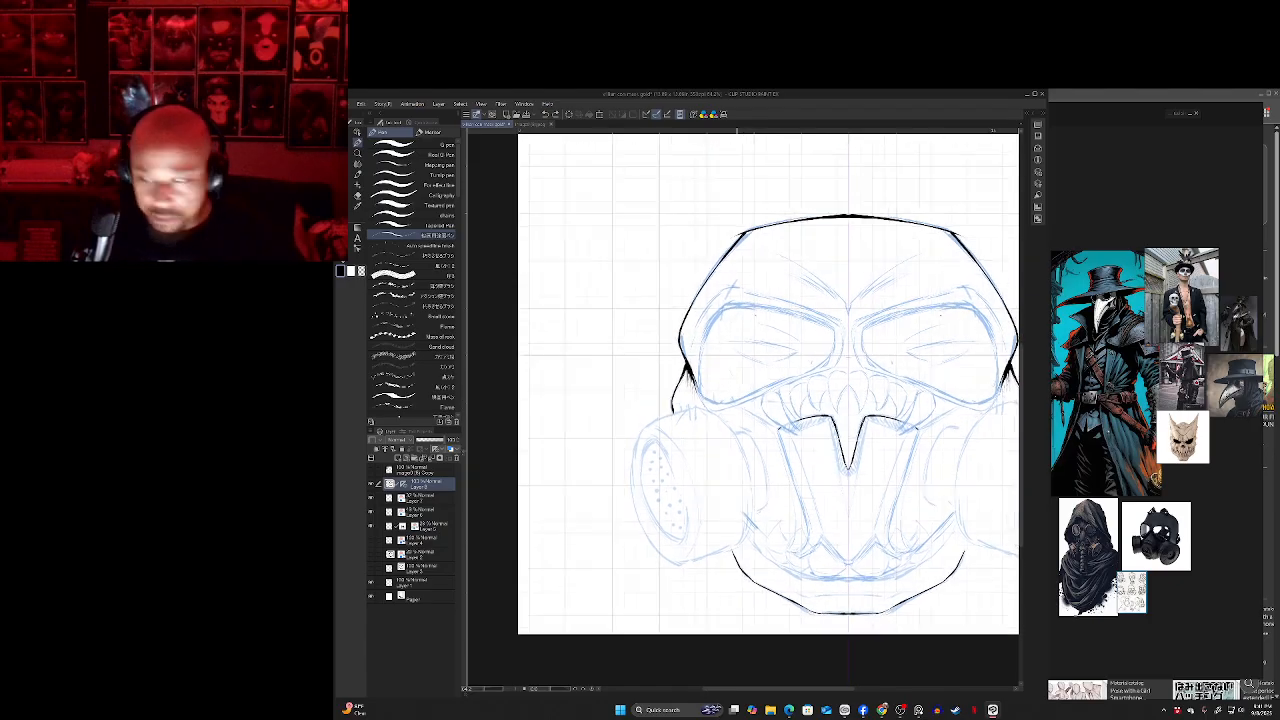
mouse_move(823, 452)
left_mouse_down()
mouse_move(730, 437)
mouse_move(765, 463)
left_mouse_up()
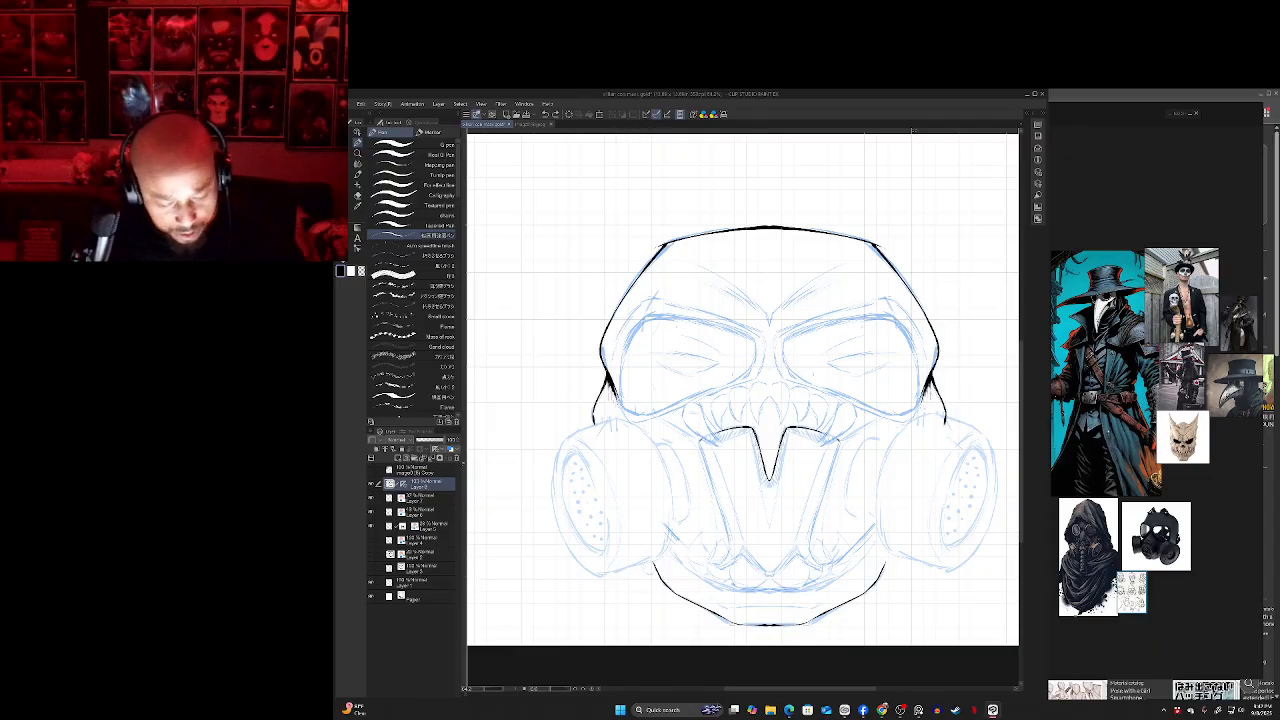
mouse_move(633, 532)
left_mouse_down()
mouse_move(682, 497)
mouse_move(658, 489)
left_mouse_up()
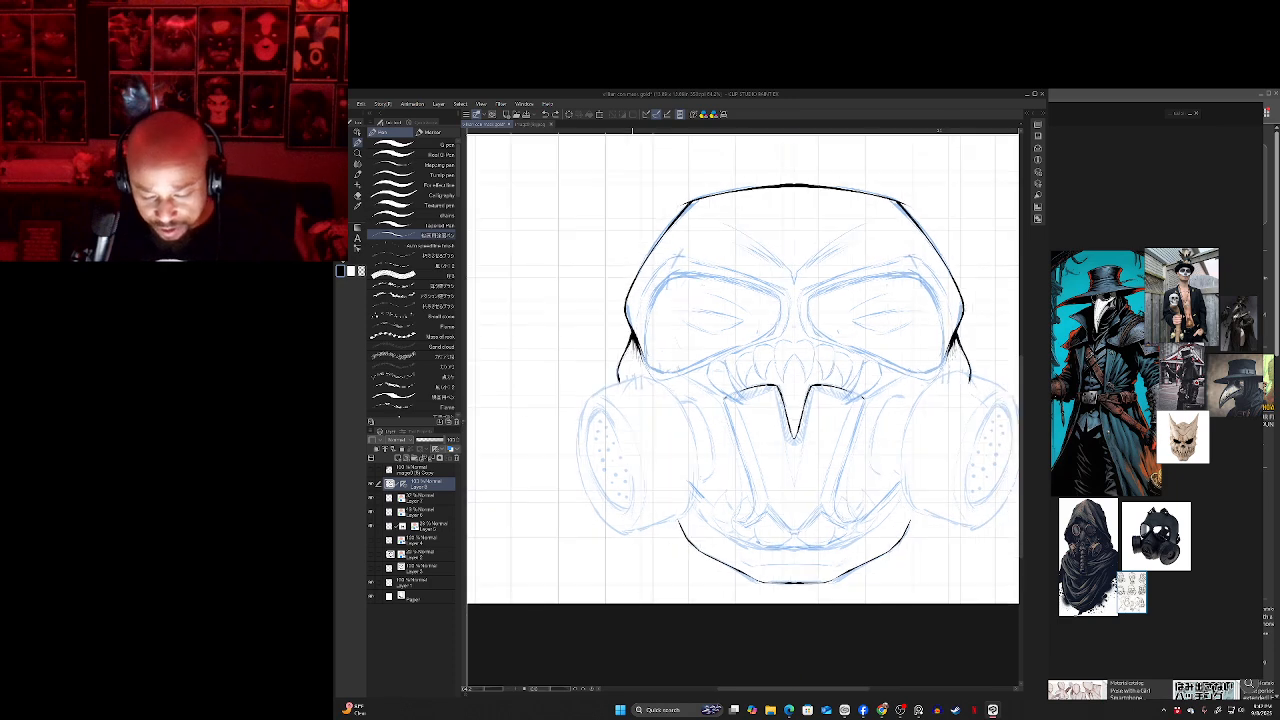
mouse_move(568, 392)
left_mouse_down()
mouse_move(726, 416)
mouse_move(572, 400)
mouse_move(590, 362)
left_mouse_up()
key("ctrl+z")
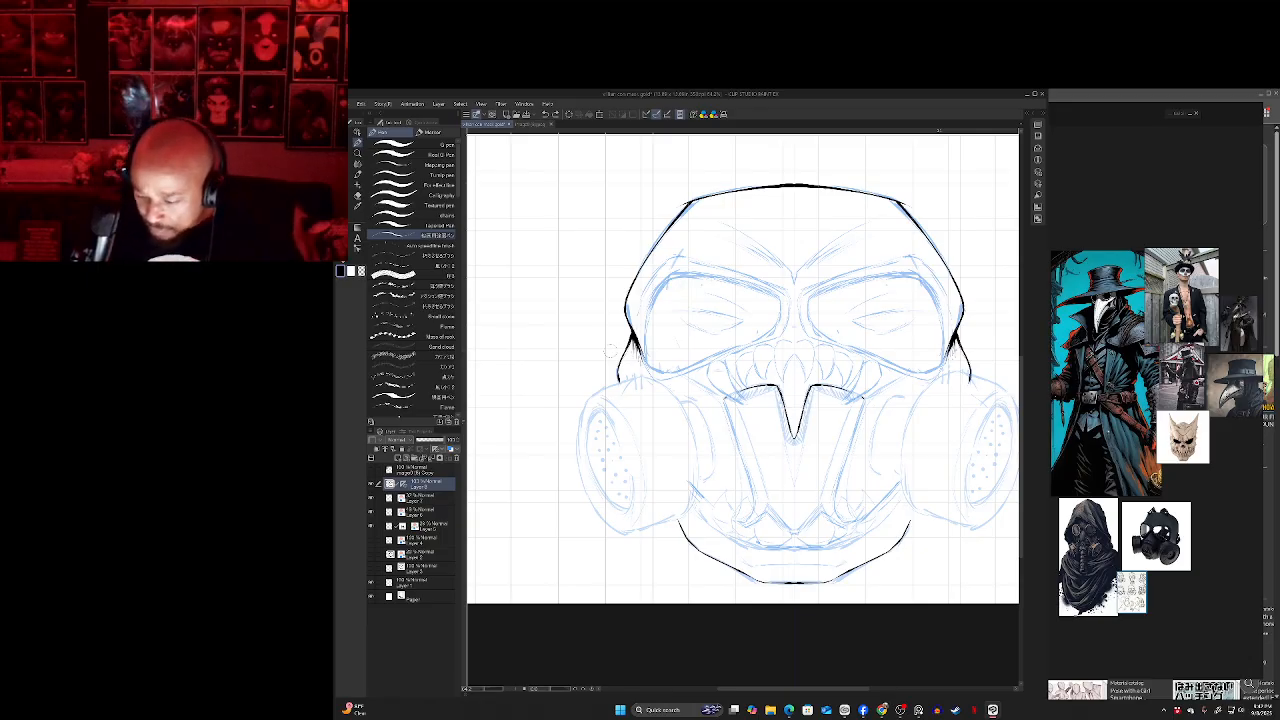
- Draw mirrored tilted ellipses for the side filters on a new layer that takes over the symmetry ruler
scroll(1165, 594, "up", 3)
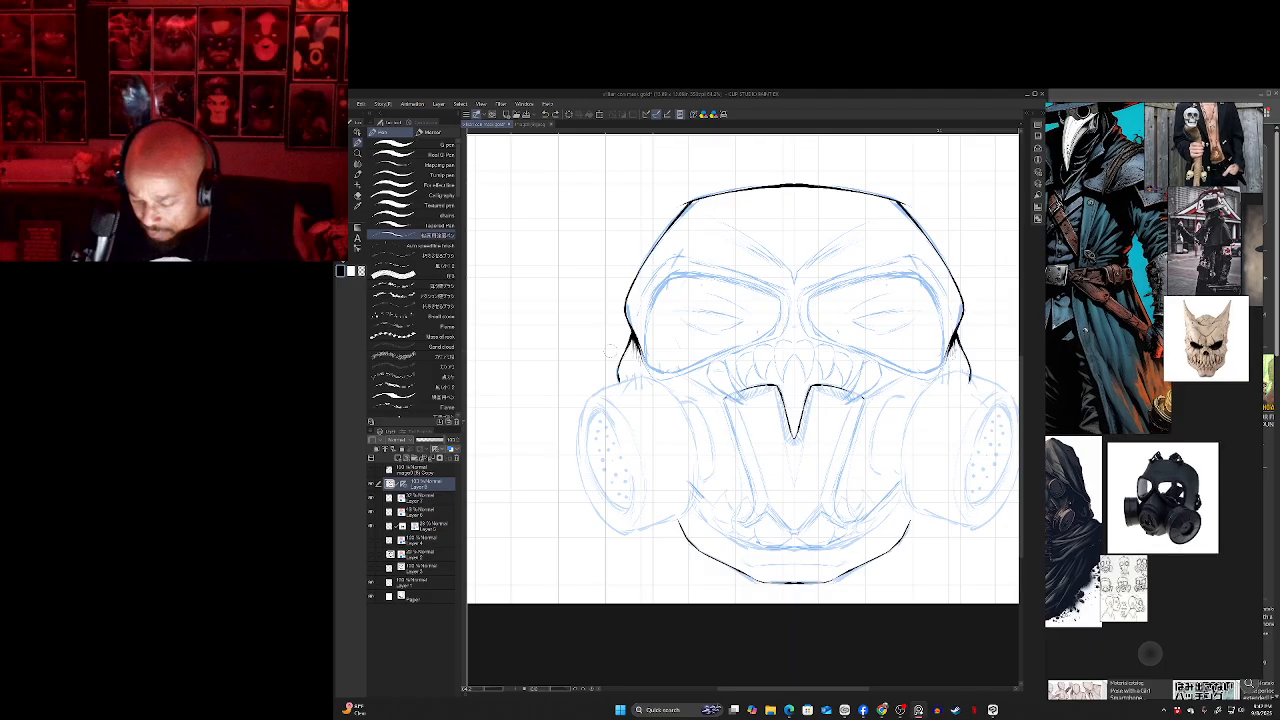
scroll(1150, 654, "down", 4)
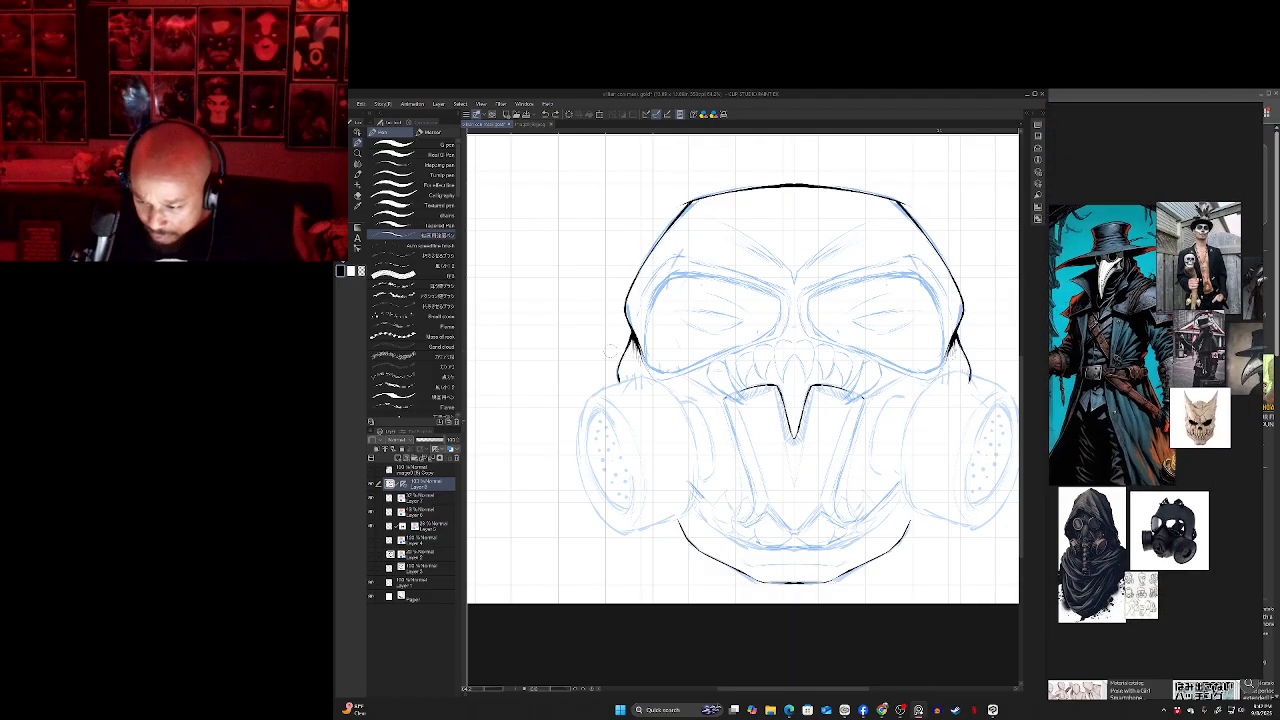
scroll(1180, 620, "up", 2)
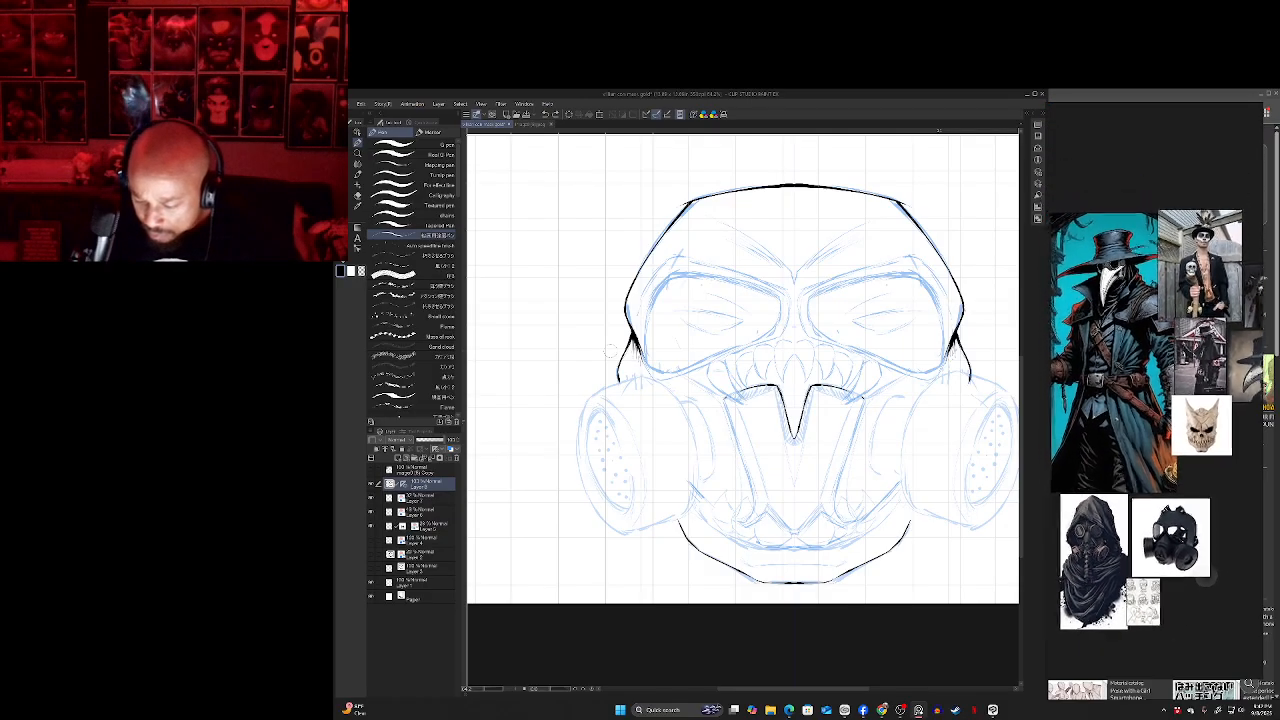
scroll(1208, 577, "up", 3)
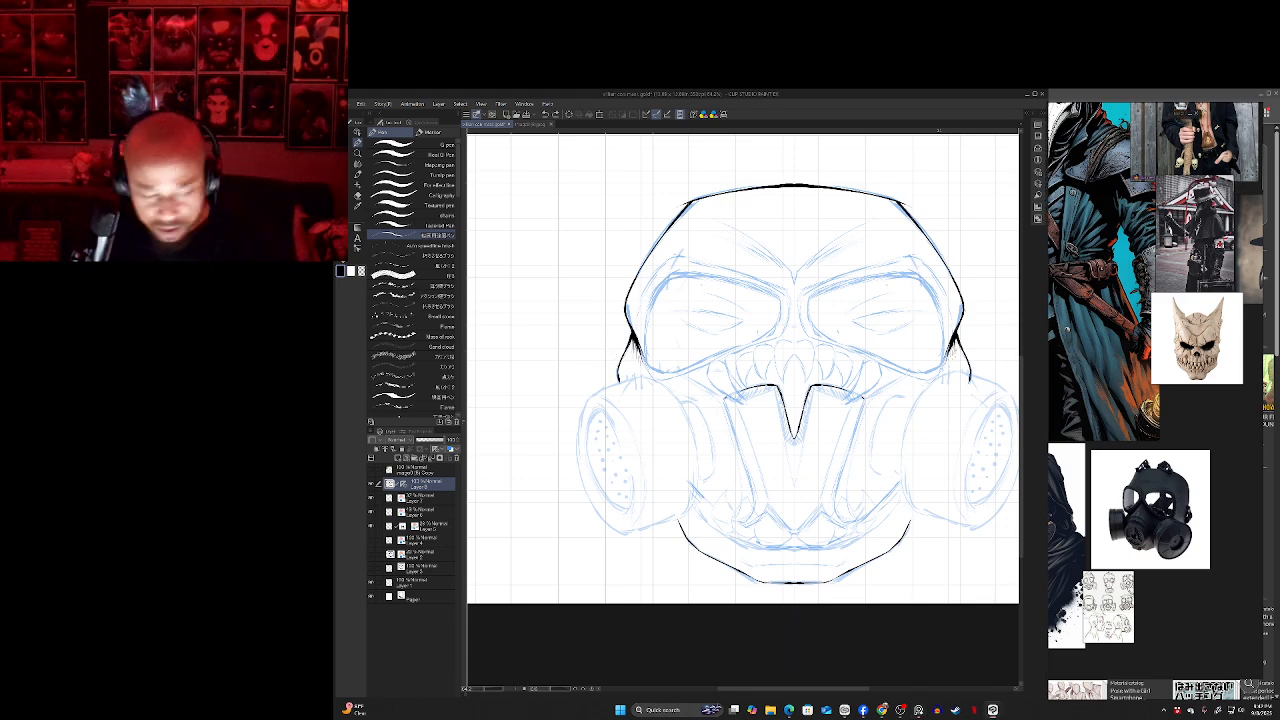
key("u")
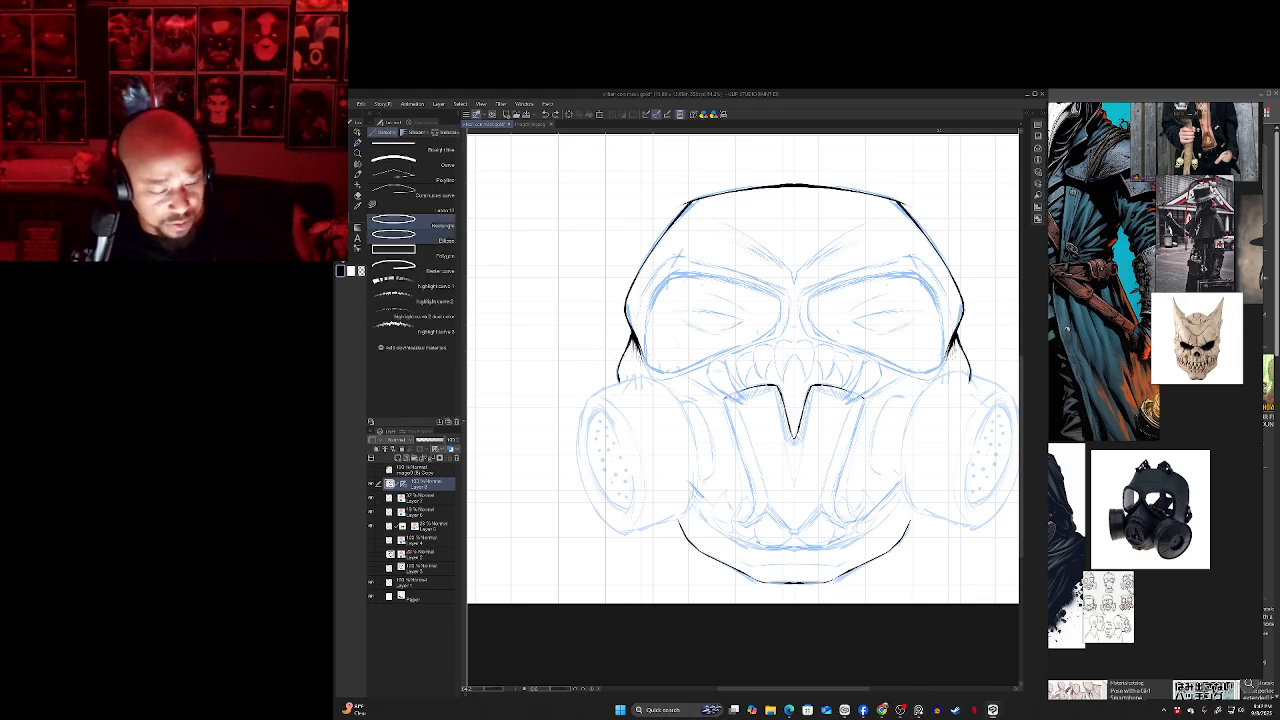
left_click(406, 458)
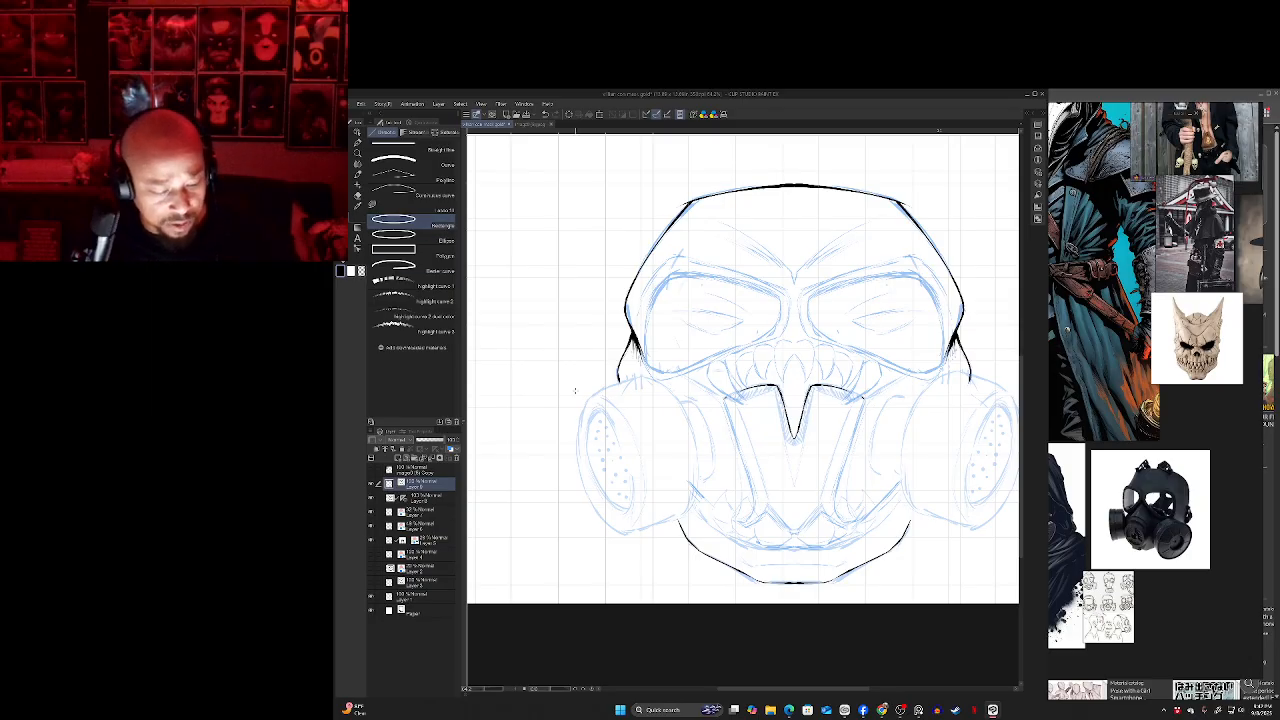
left_click_drag(403, 498, 405, 484)
left_click(420, 485)
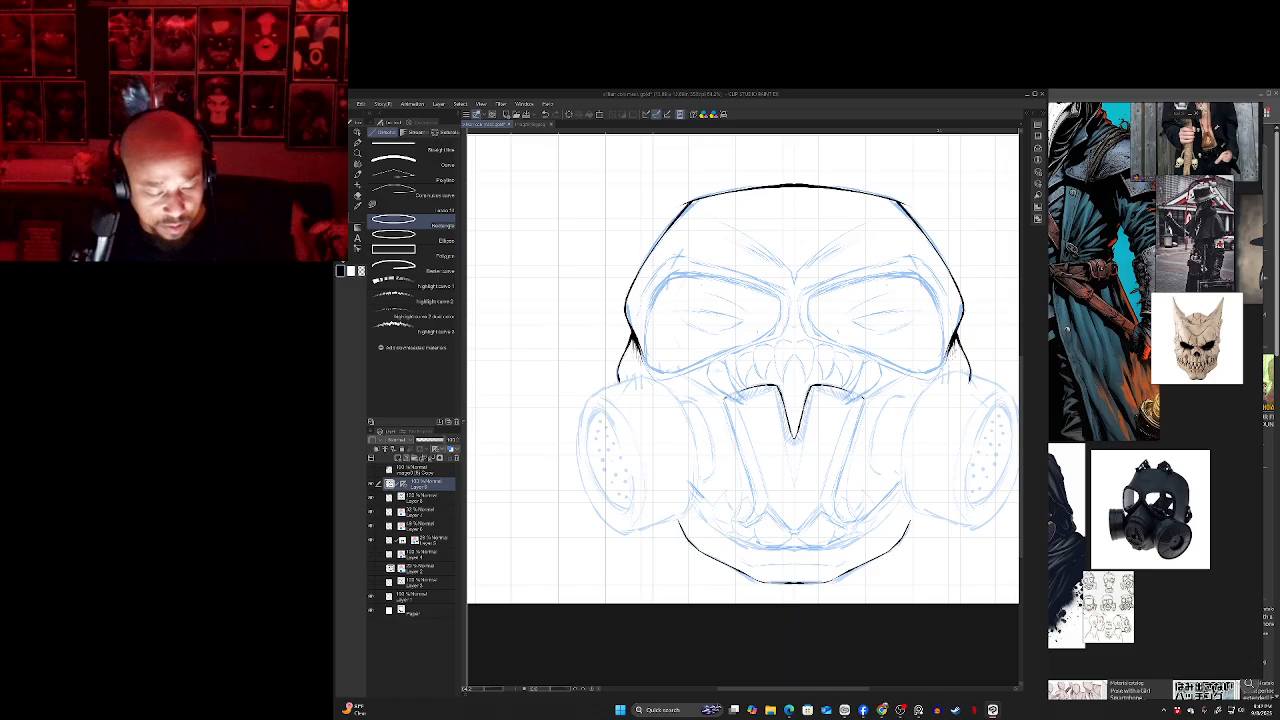
left_click_drag(618, 382, 564, 539)
key("ctrl+z")
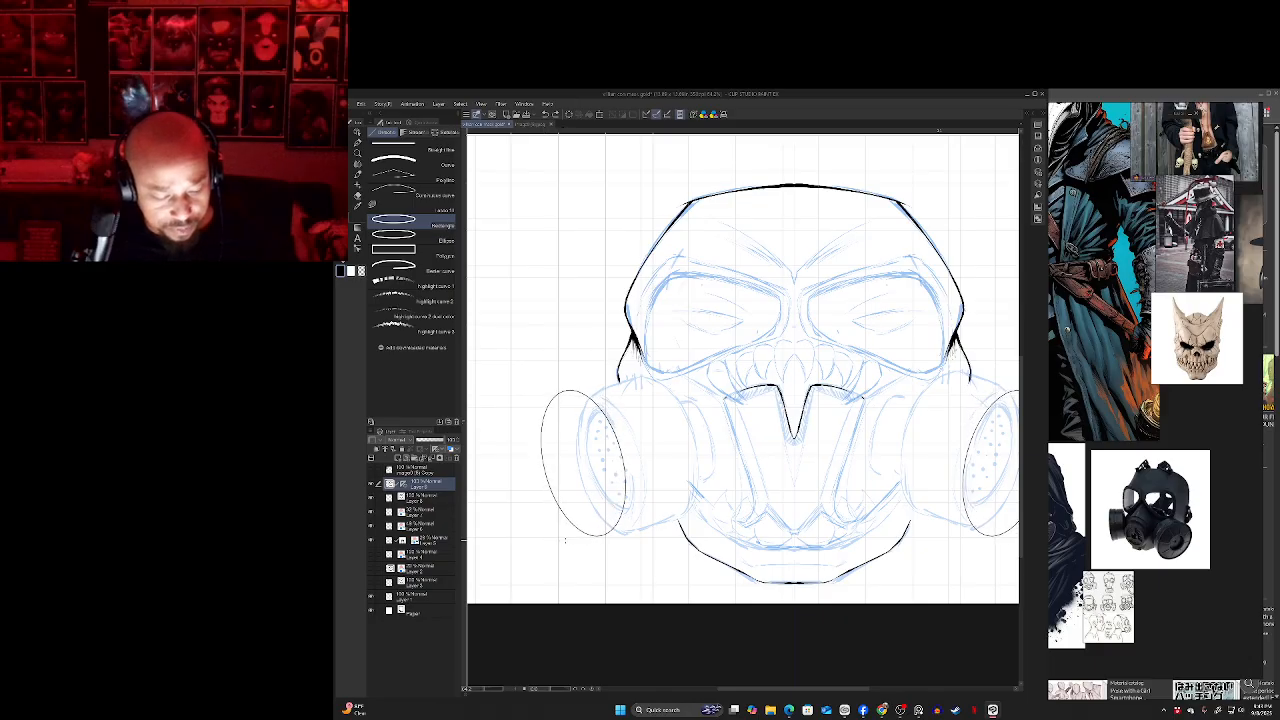
key("m")
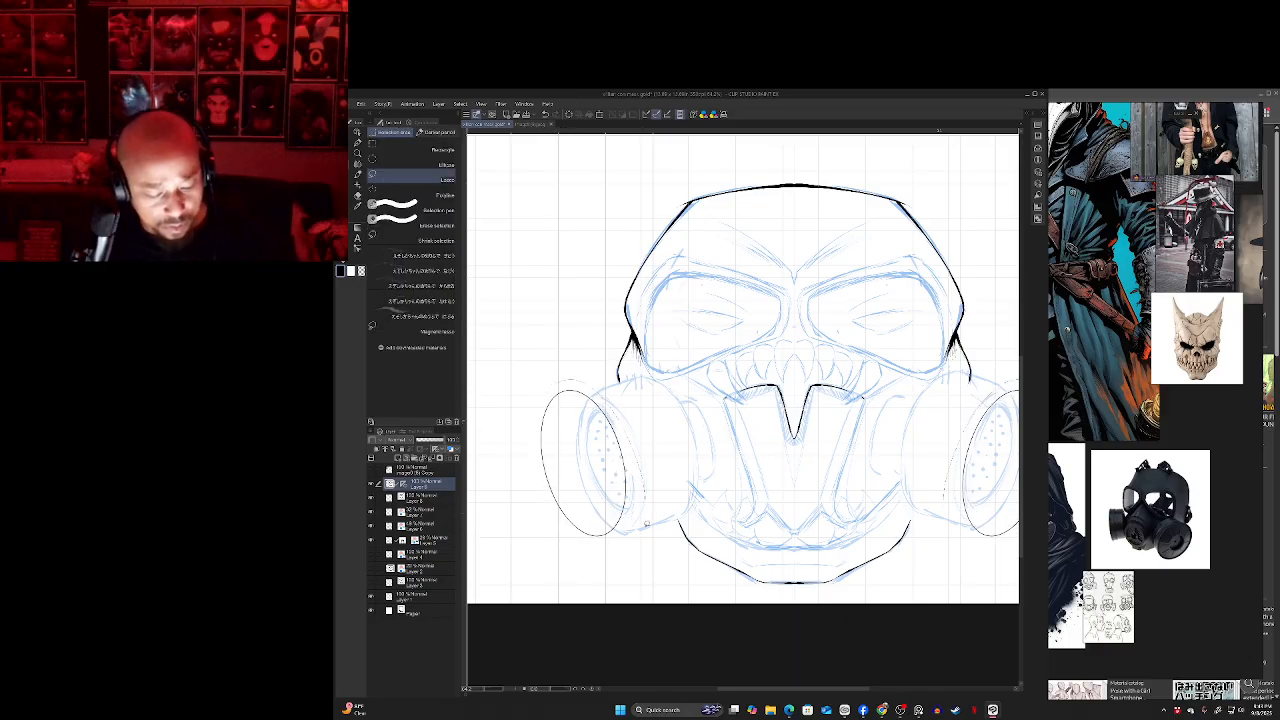
mouse_move(646, 522)
left_mouse_down()
mouse_move(528, 437)
mouse_move(565, 379)
left_mouse_up()
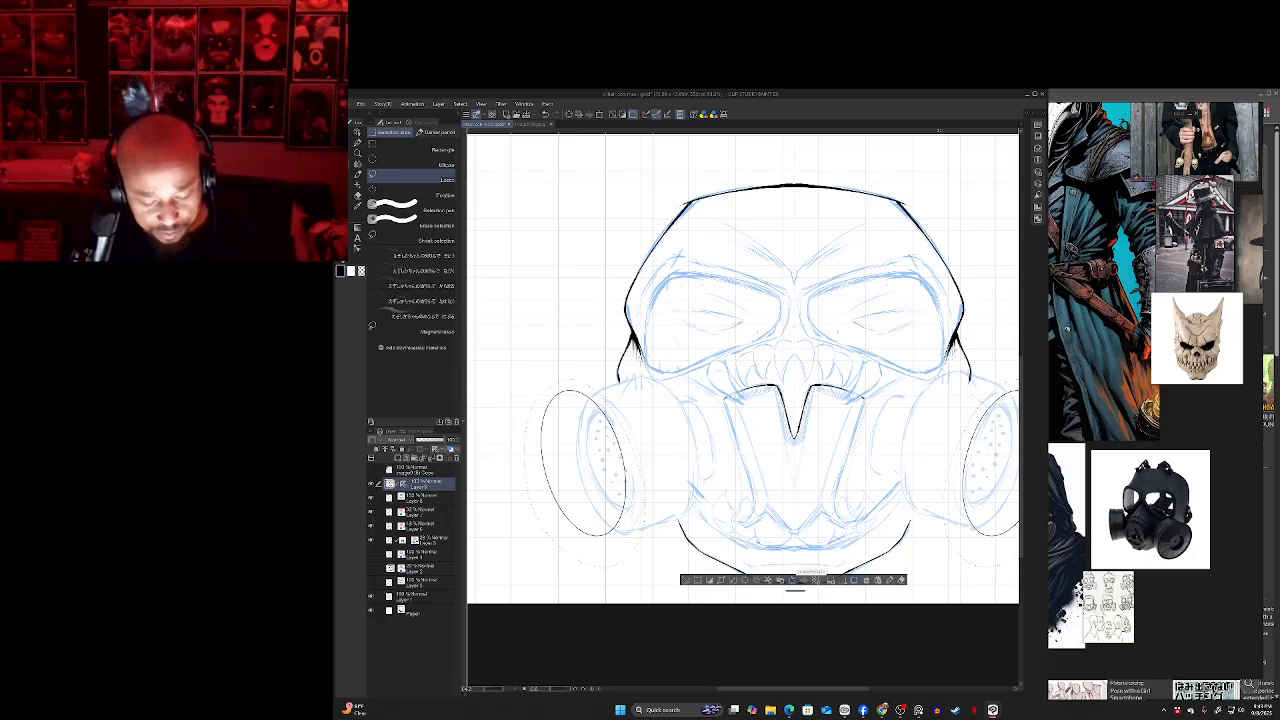
left_click(795, 580)
mouse_move(574, 510)
left_mouse_down()
mouse_move(596, 509)
mouse_move(564, 505)
left_mouse_up()
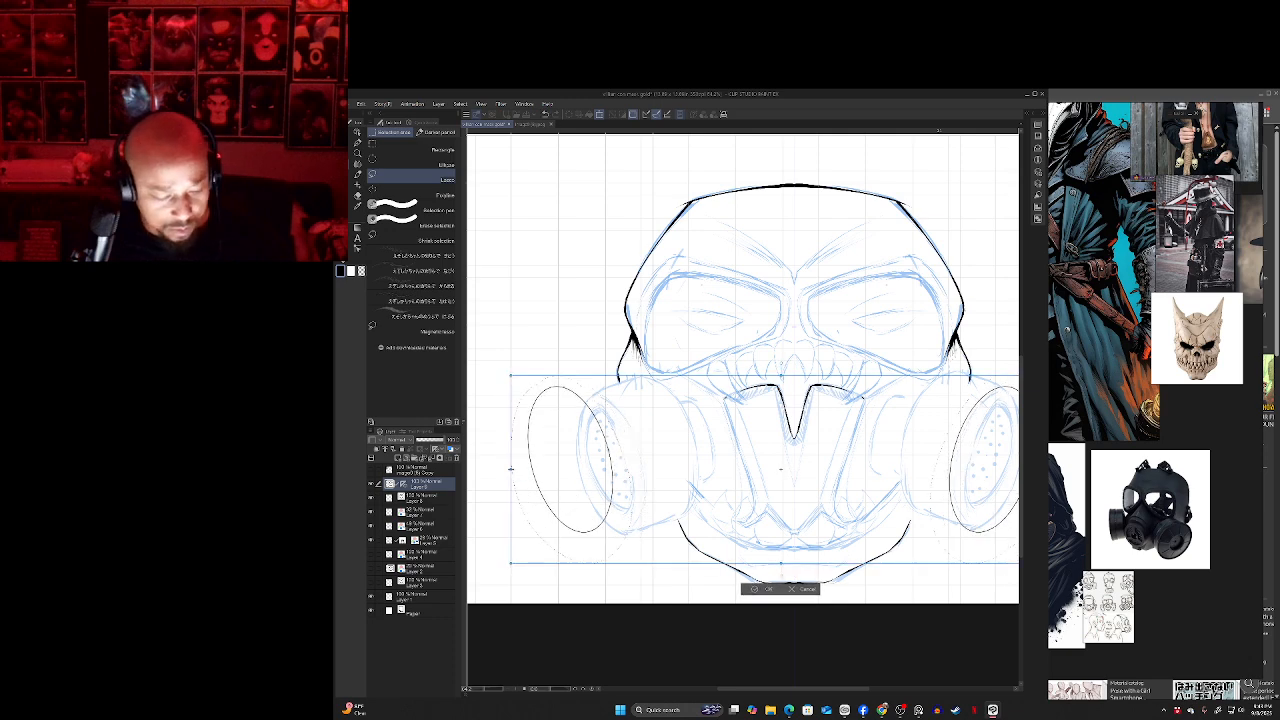
mouse_move(511, 469)
left_mouse_down()
mouse_move(528, 469)
mouse_move(511, 469)
left_mouse_up()
key("Return")
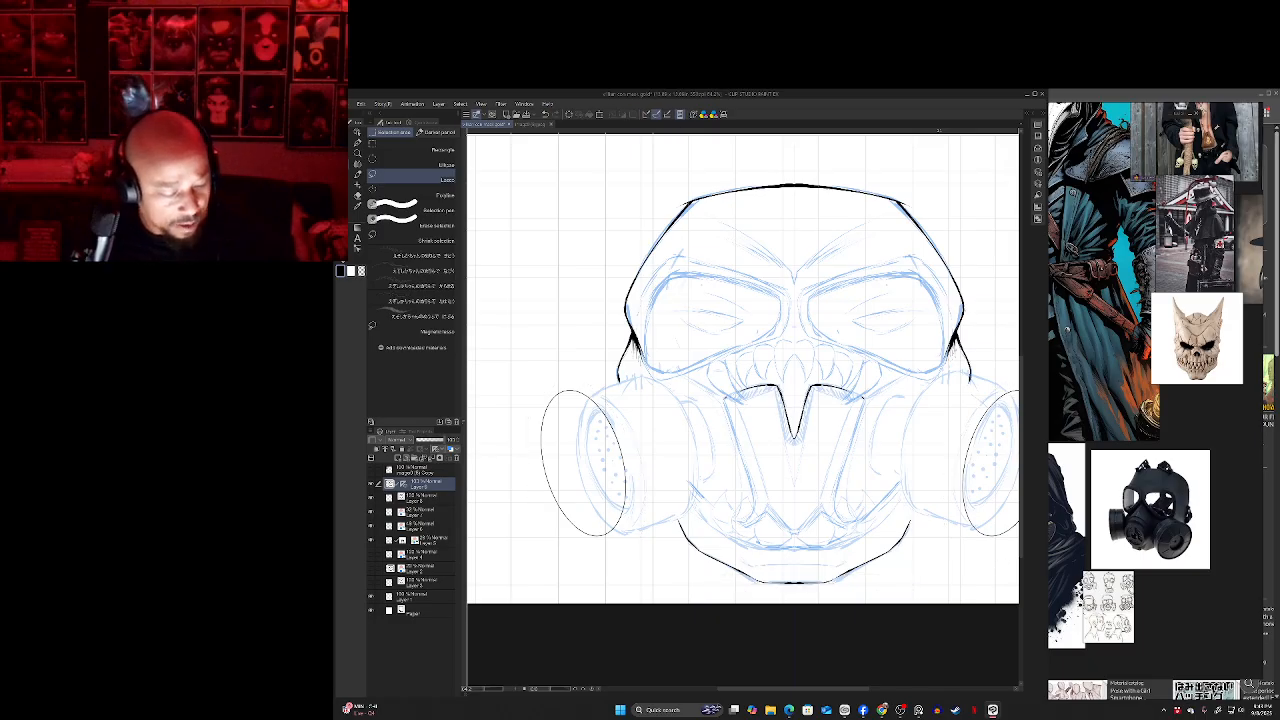
- Select the left ellipse, move it inward and narrow it to fit the outer rim of the left filter
key("e")
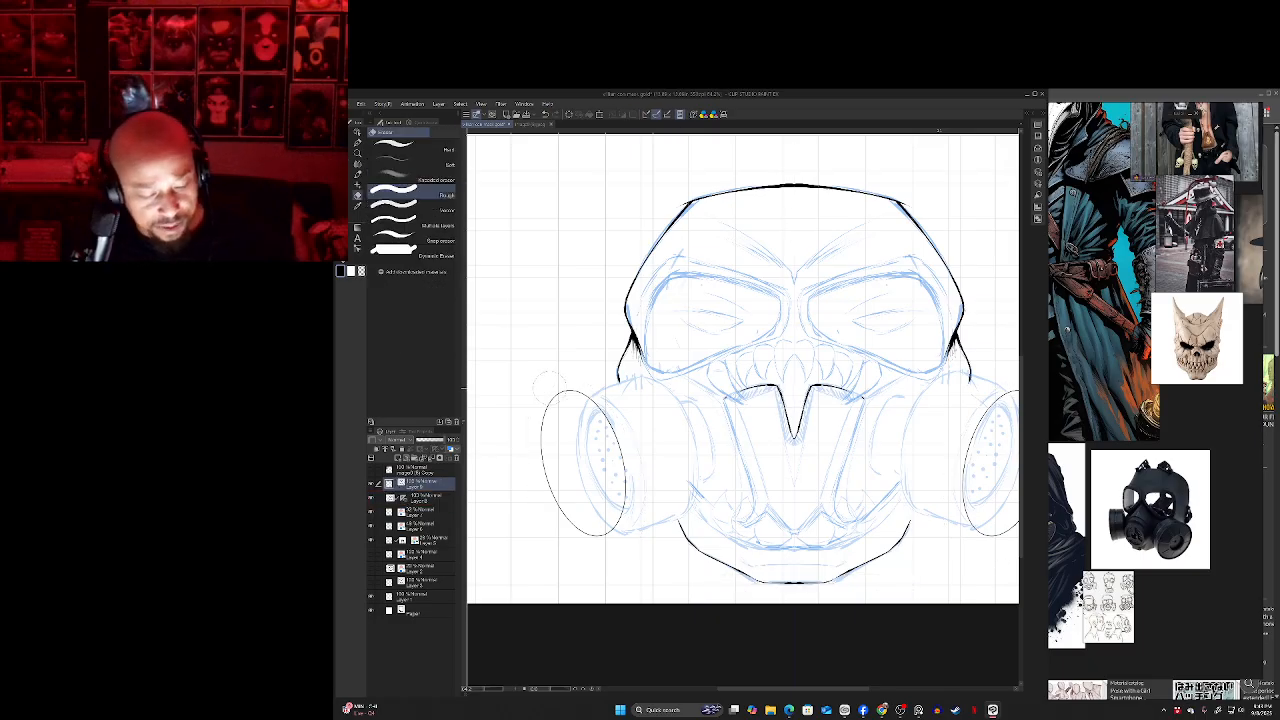
key("m")
mouse_move(536, 456)
left_mouse_down()
mouse_move(607, 531)
mouse_move(590, 506)
mouse_move(610, 503)
left_mouse_up()
key("ctrl+t")
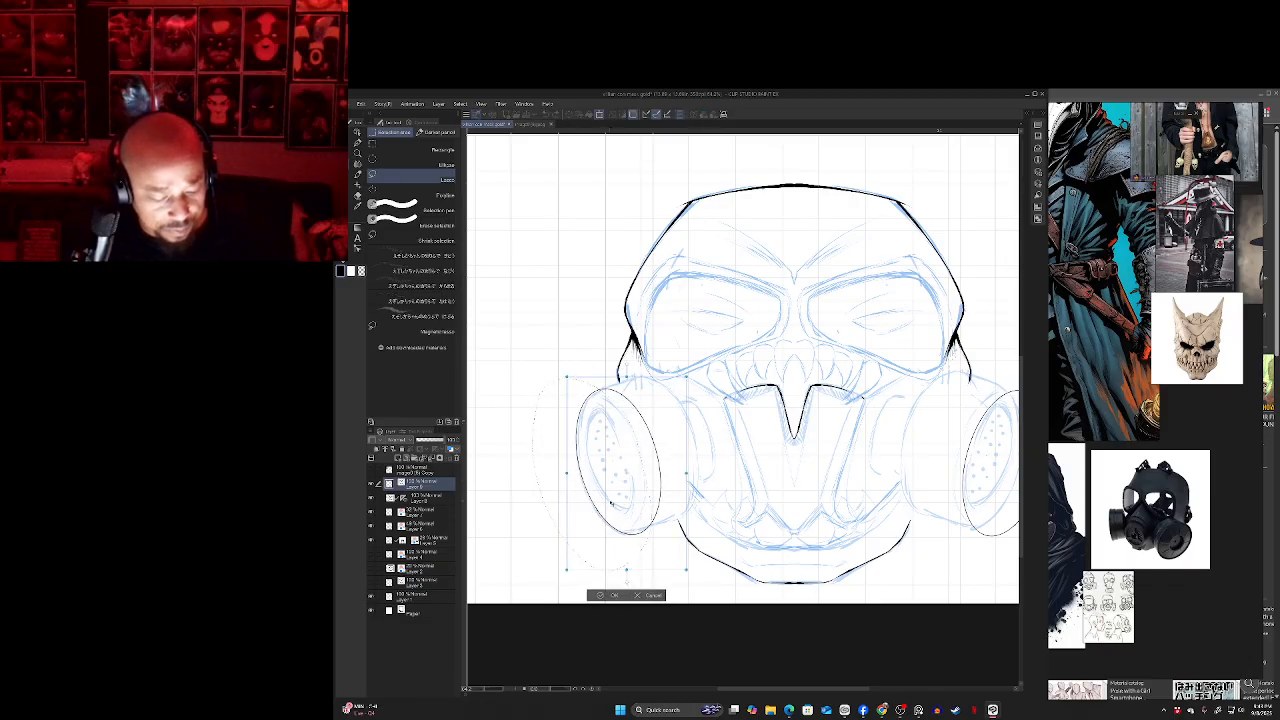
left_click_drag(686, 473, 613, 464)
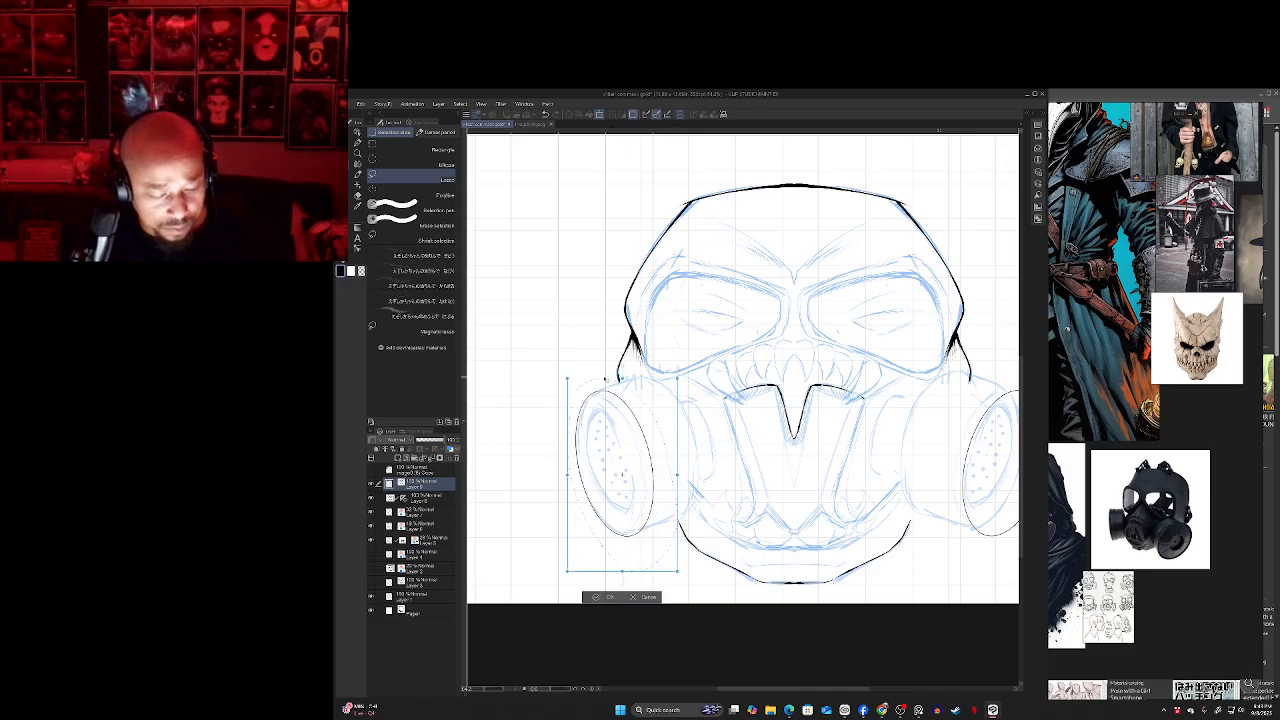
left_click_drag(622, 379, 622, 381)
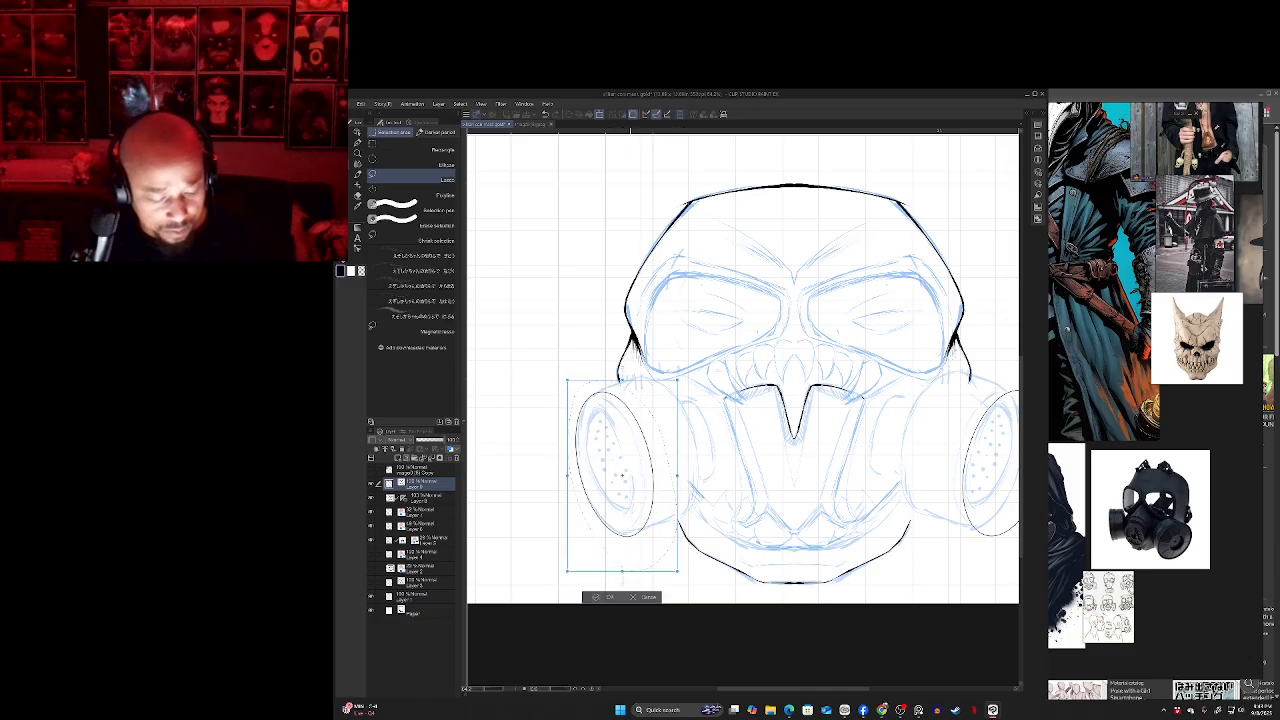
left_click_drag(566, 474, 564, 475)
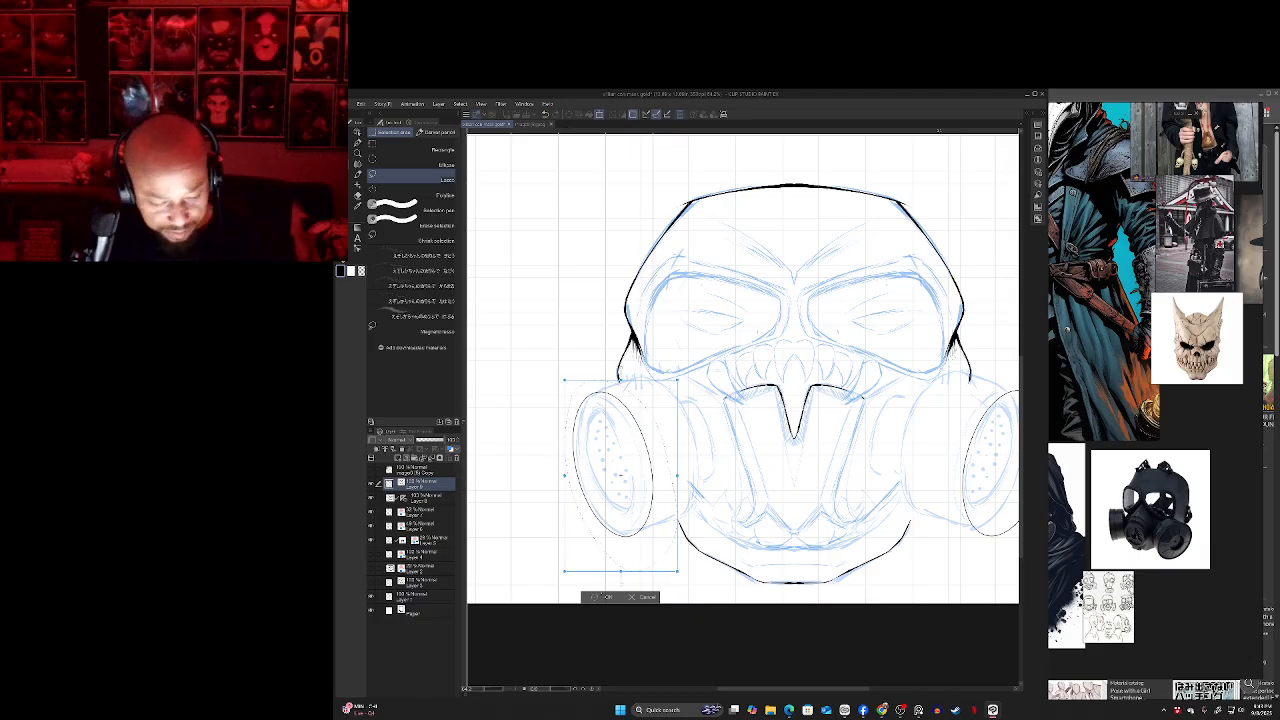
key("Return")
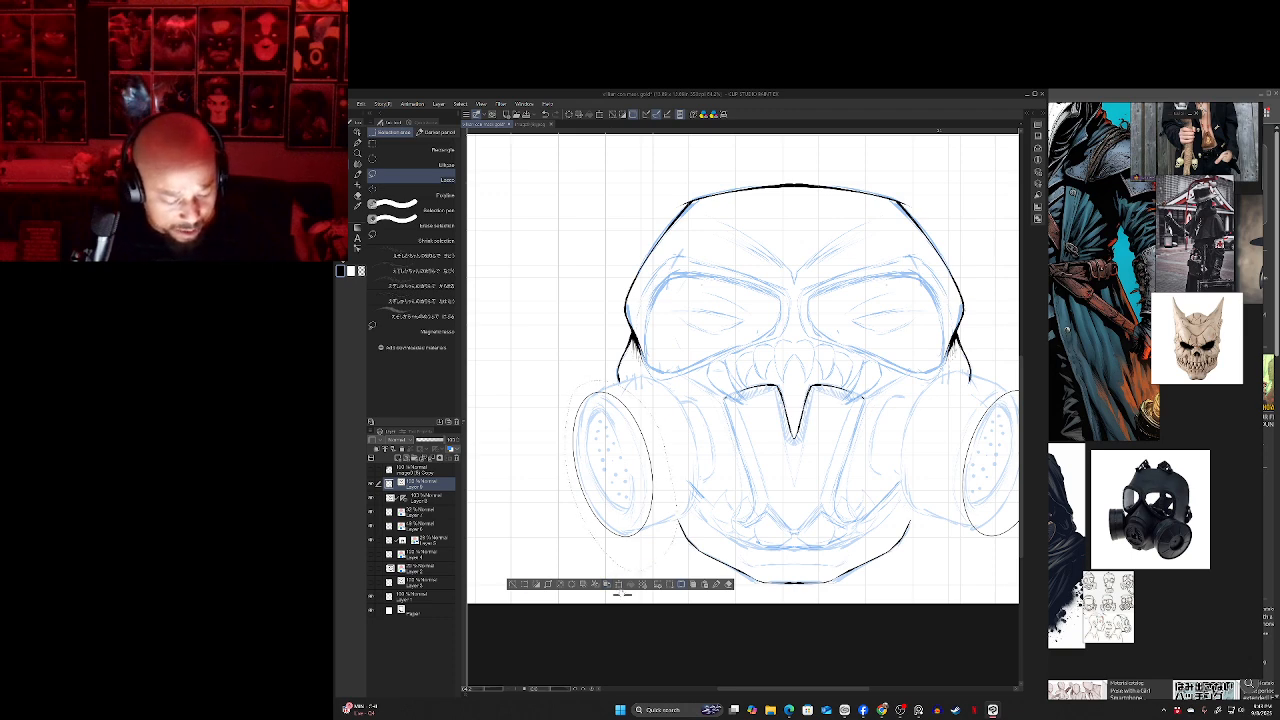
- Duplicate the left filter's ellipse onto its own layer, shift the copy toward the face and scale it down as the filter's rear rim
left_click(618, 584)
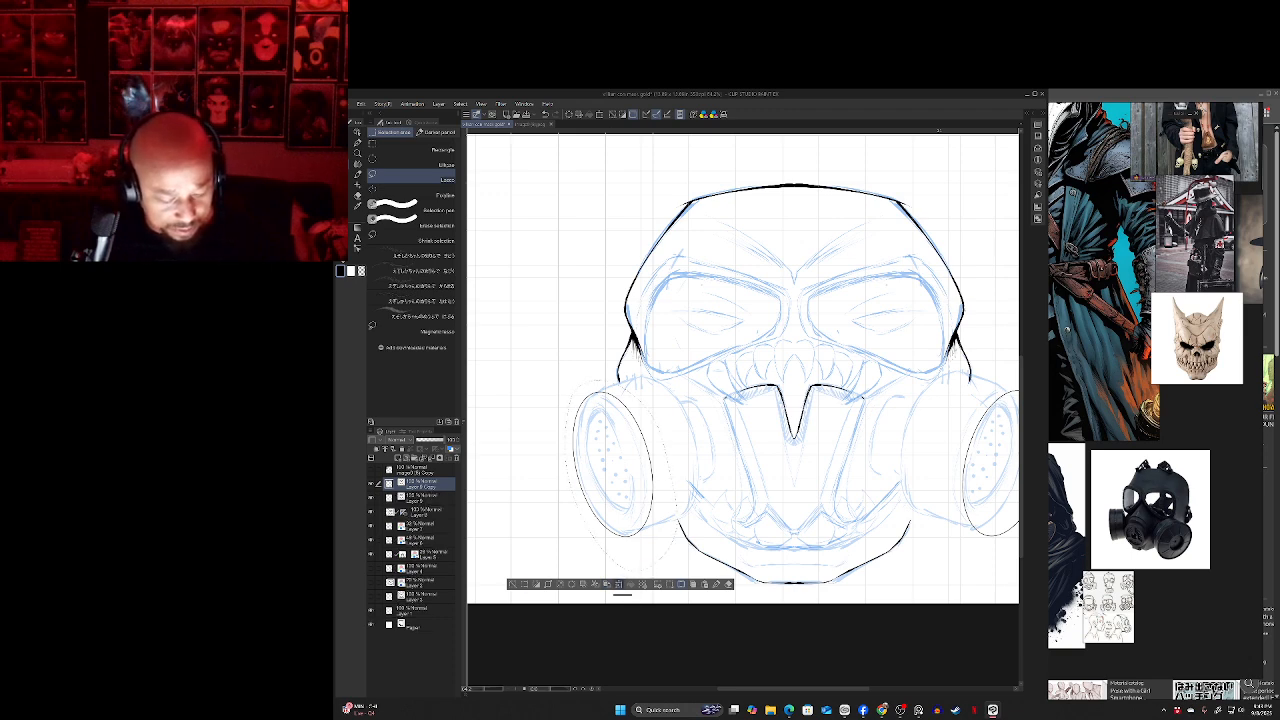
left_click(619, 585)
left_click_drag(609, 492, 652, 477)
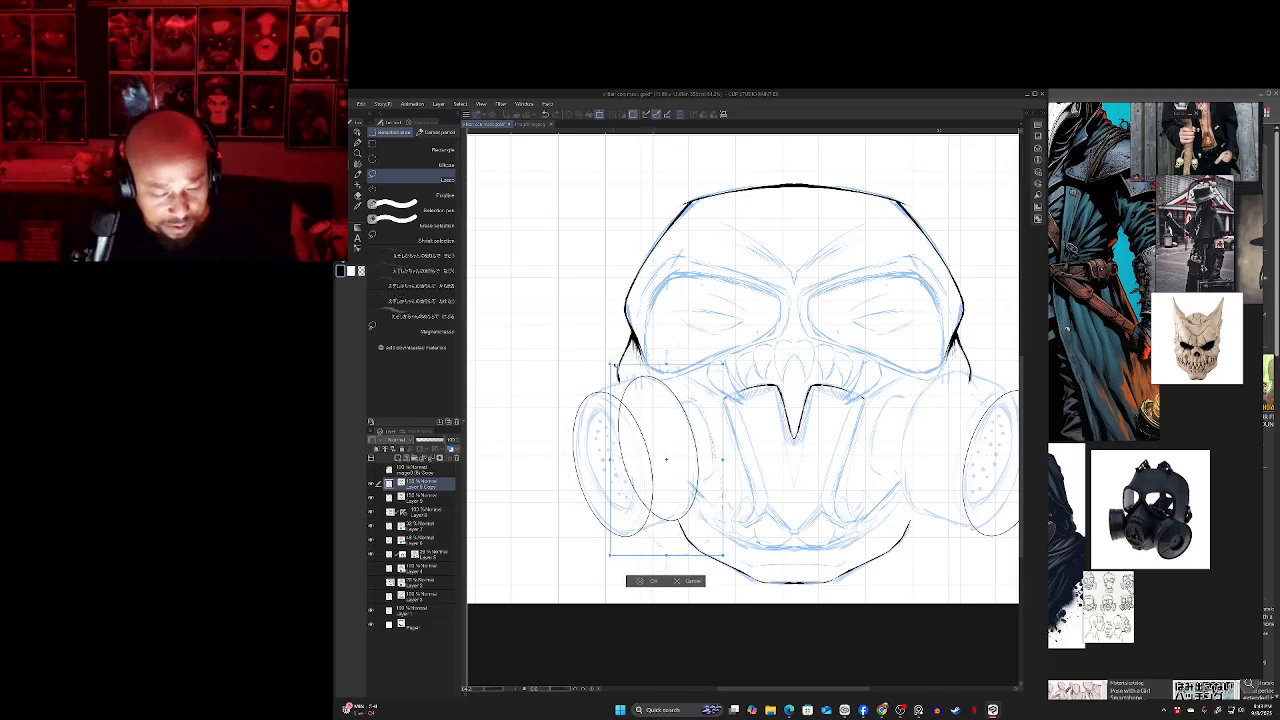
left_click_drag(666, 364, 652, 433)
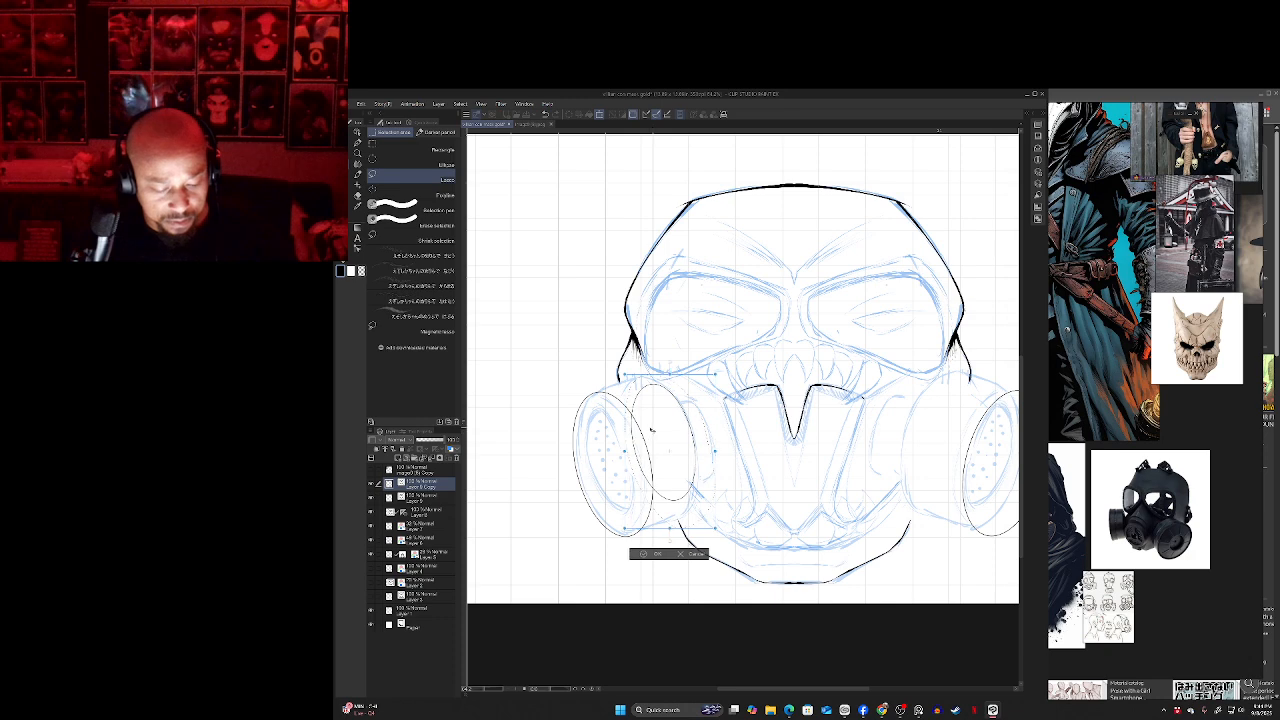
key("Return")
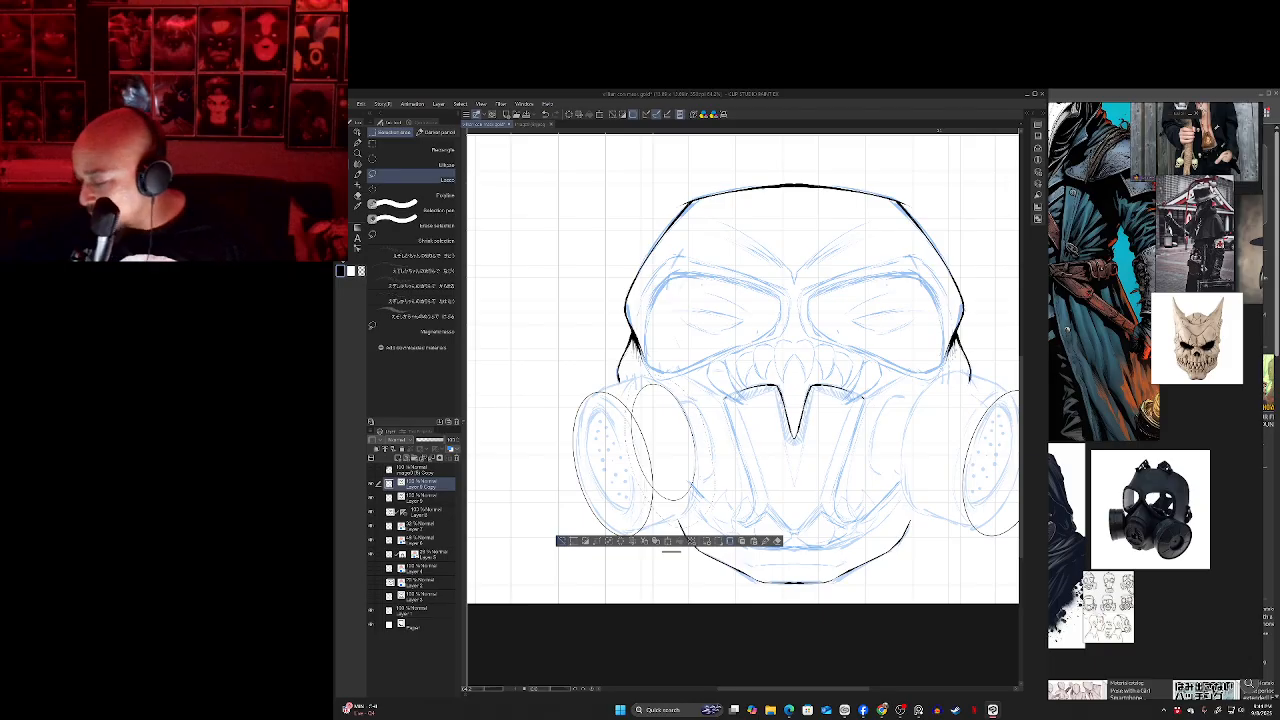
left_click_drag(742, 400, 734, 410)
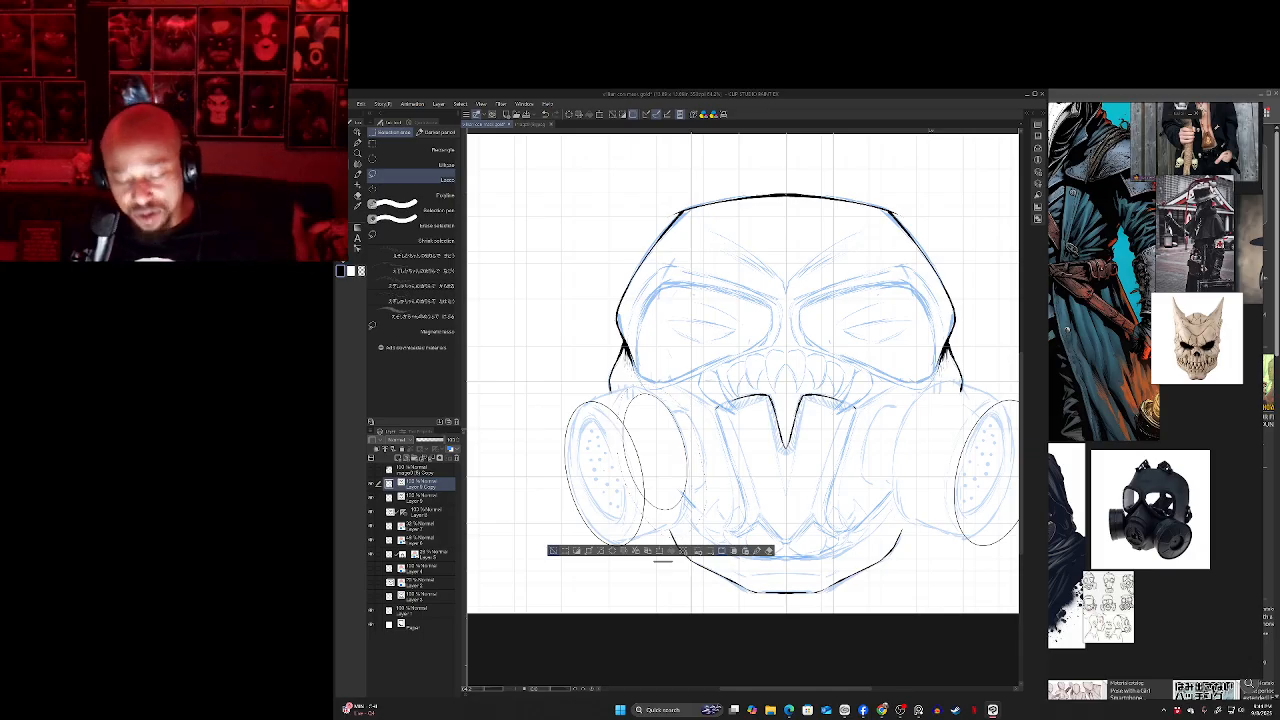
- Finalize the placement of the left filter's rear rim ellipse and clear the selection
left_click_drag(740, 400, 777, 397)
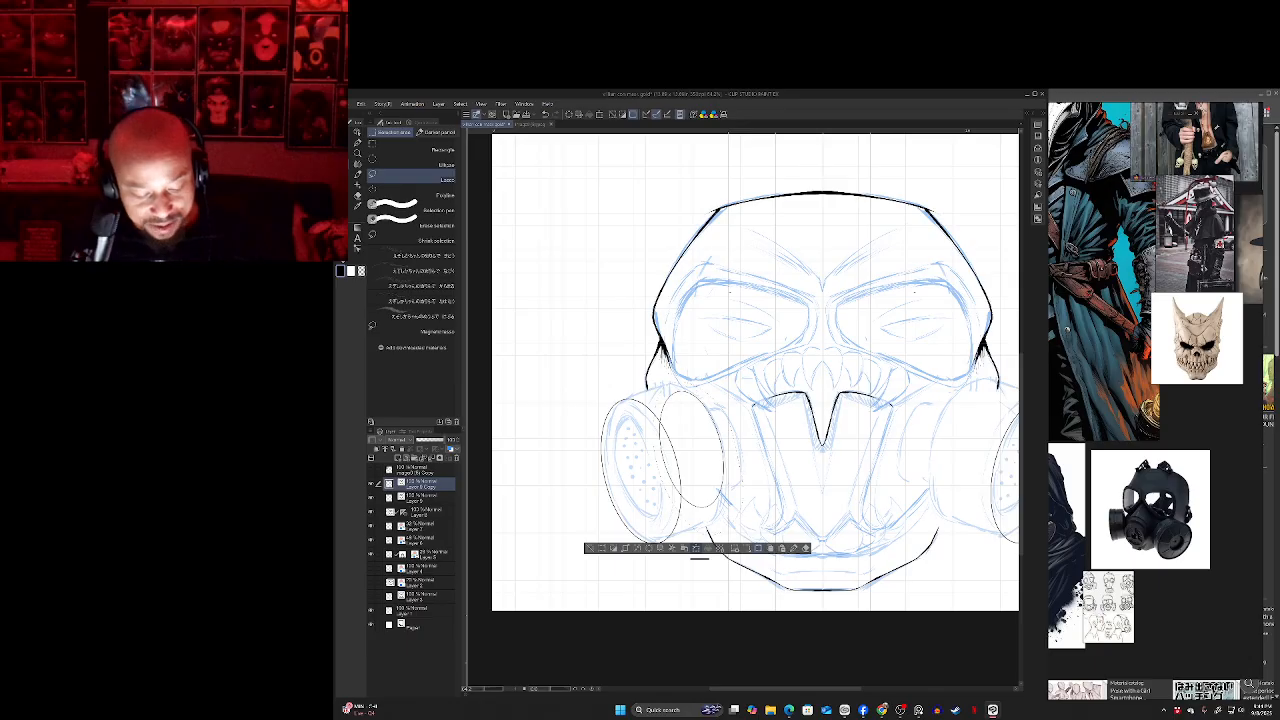
left_click(700, 548)
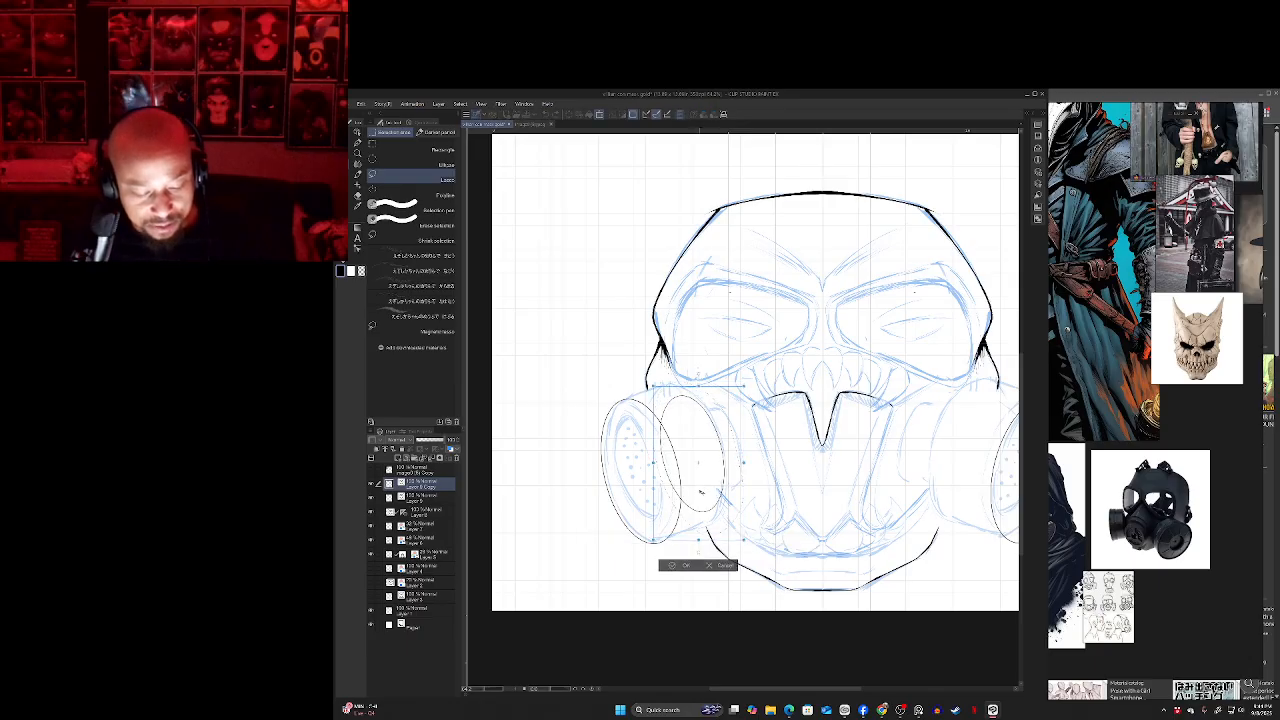
key("Return")
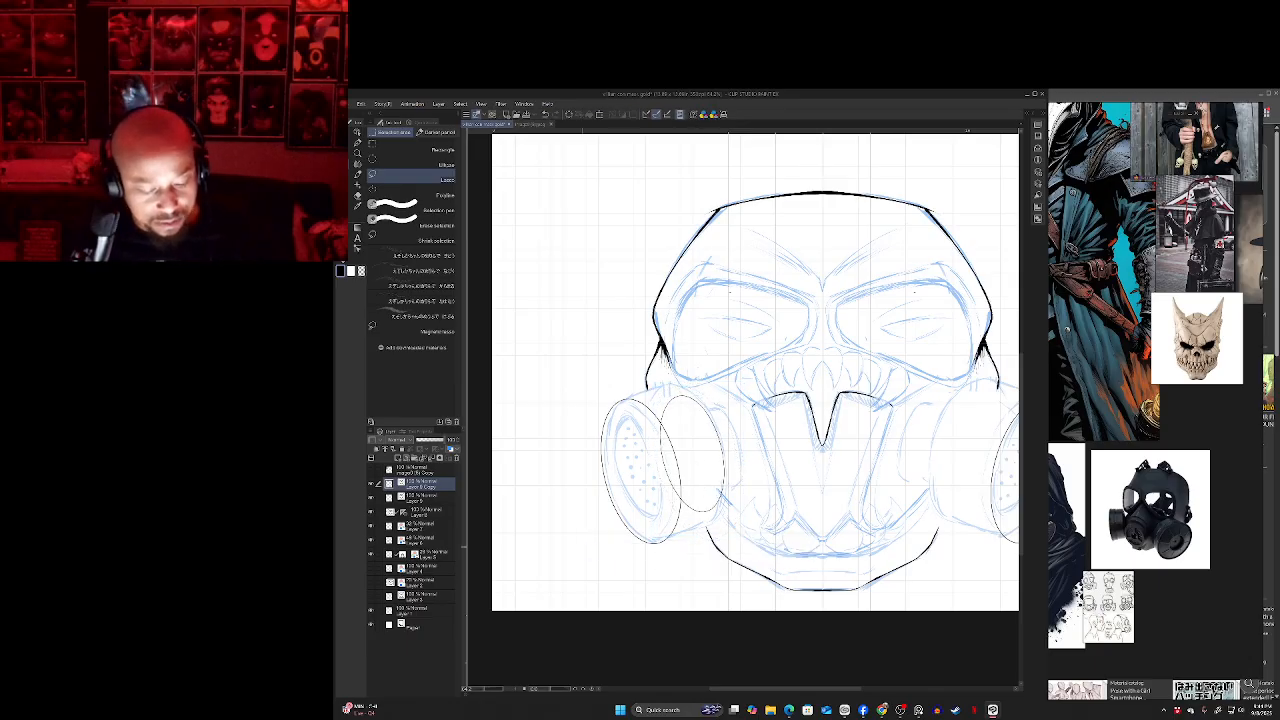
left_click_drag(650, 450, 651, 368)
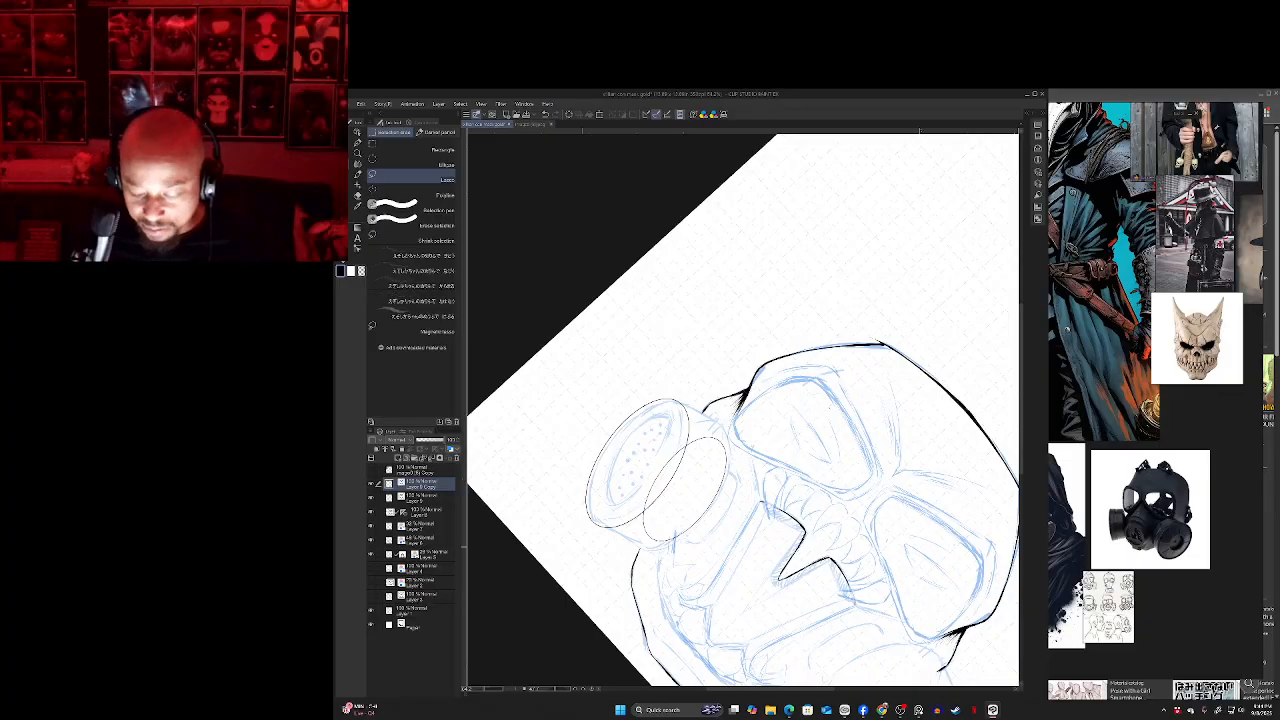
key("p")
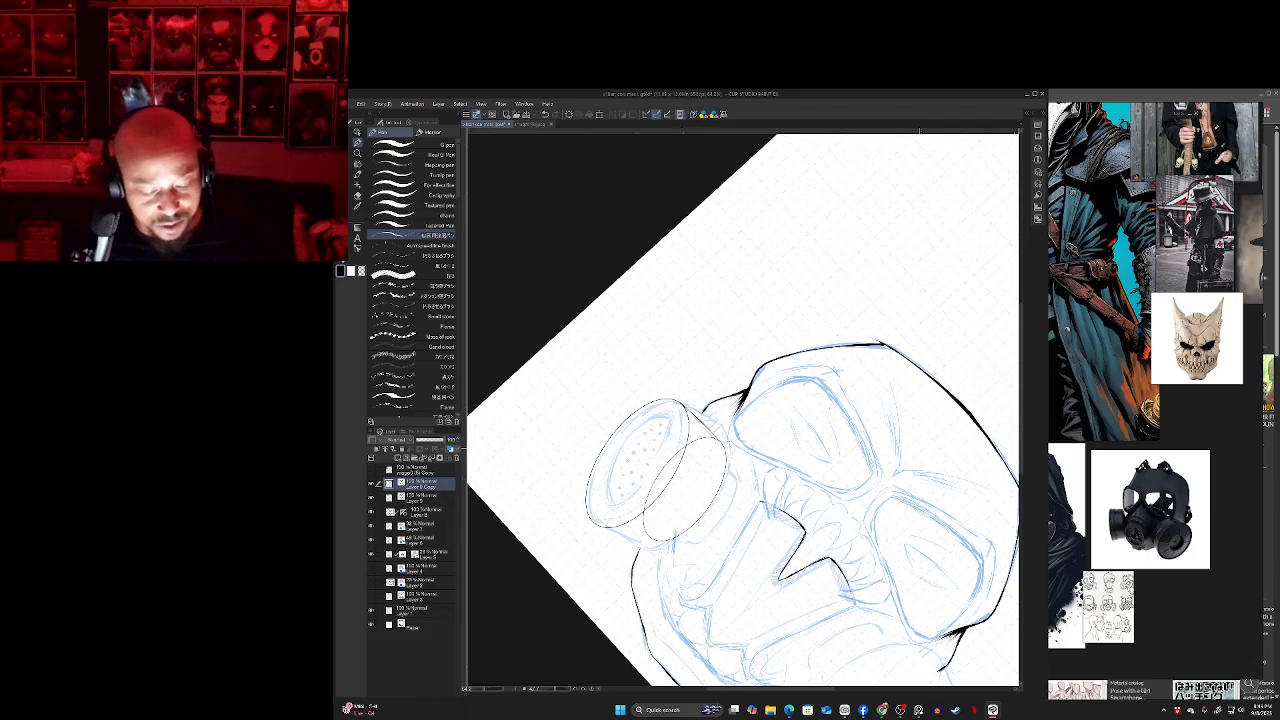
left_click_drag(920, 485, 936, 260)
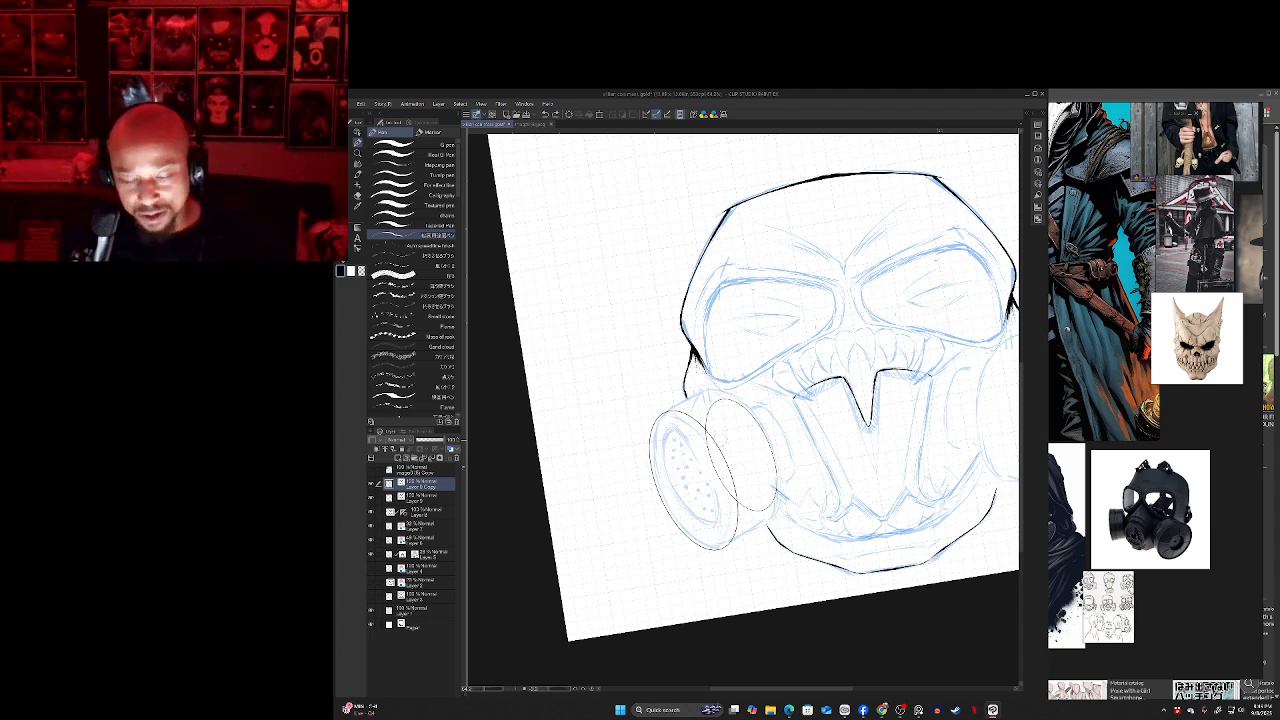
left_click_drag(936, 260, 930, 256)
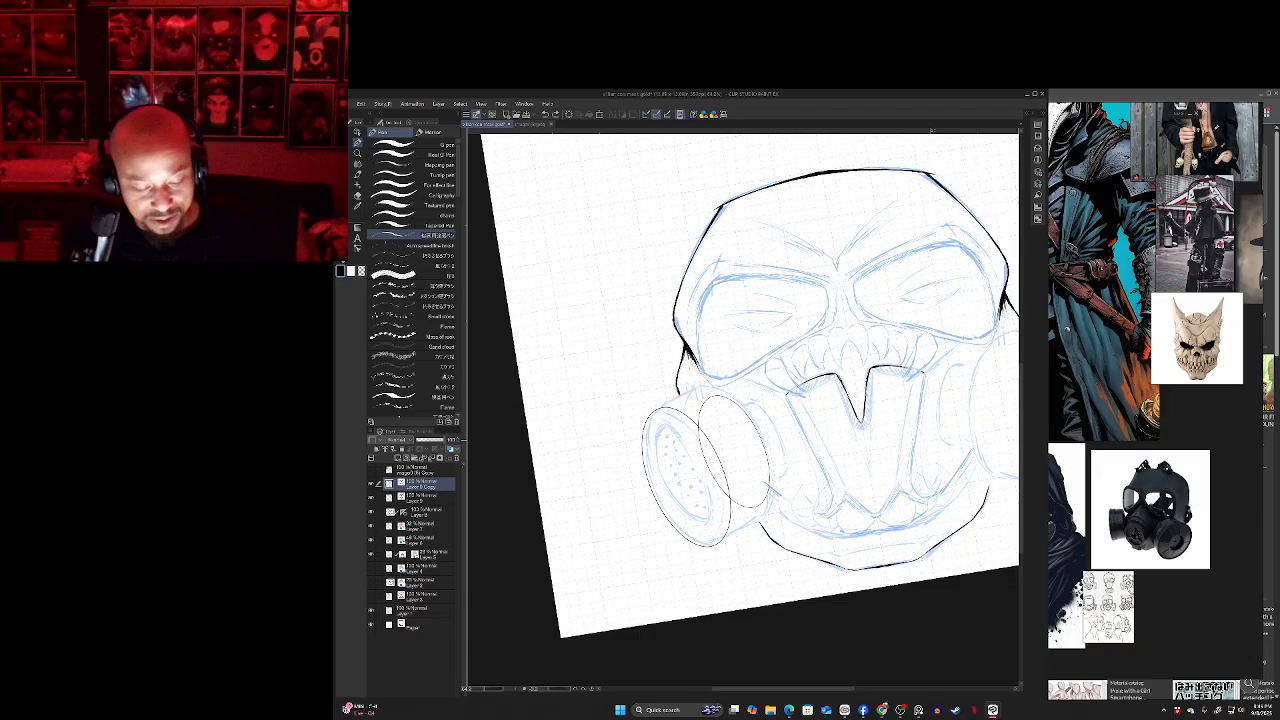
left_click_drag(336, 564, 338, 562)
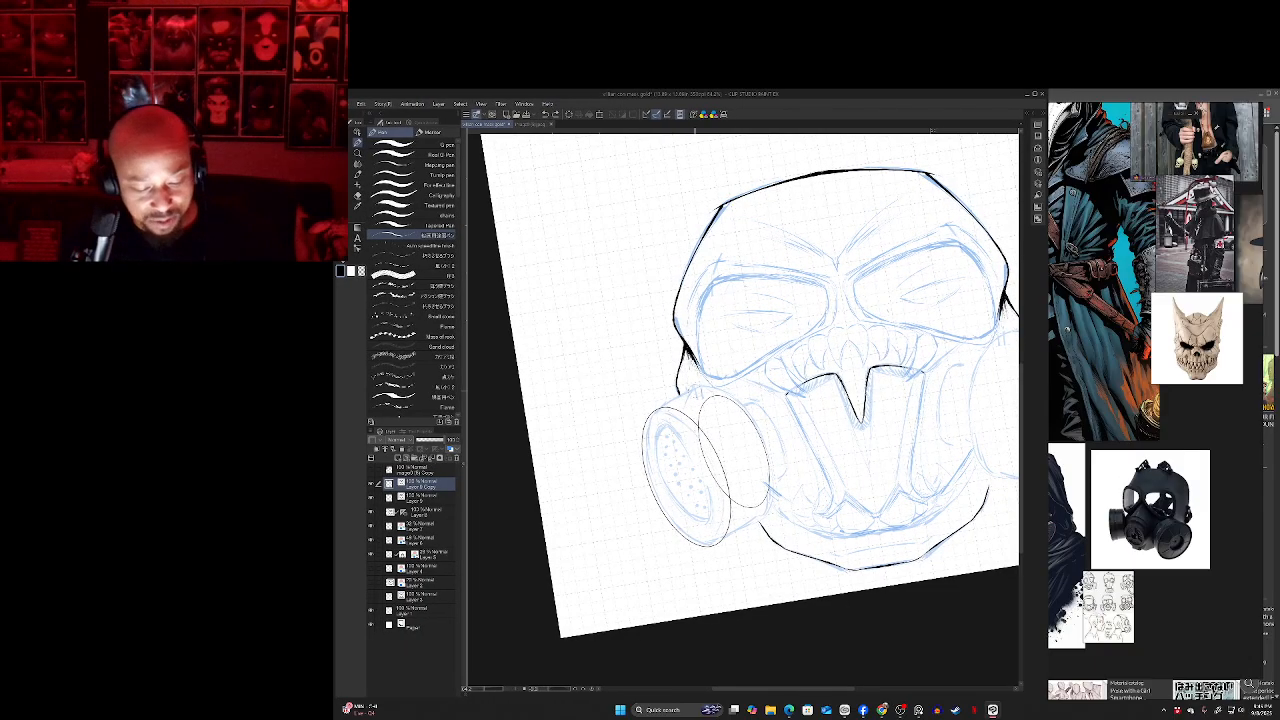
- Duplicate the left filter's outer rim ellipse from Layer 9 onto its own layer and offset the copy slightly toward the face as rim thickness
key("m")
mouse_move(704, 385)
left_mouse_down()
mouse_move(702, 556)
mouse_move(703, 377)
left_mouse_up()
left_click(627, 555)
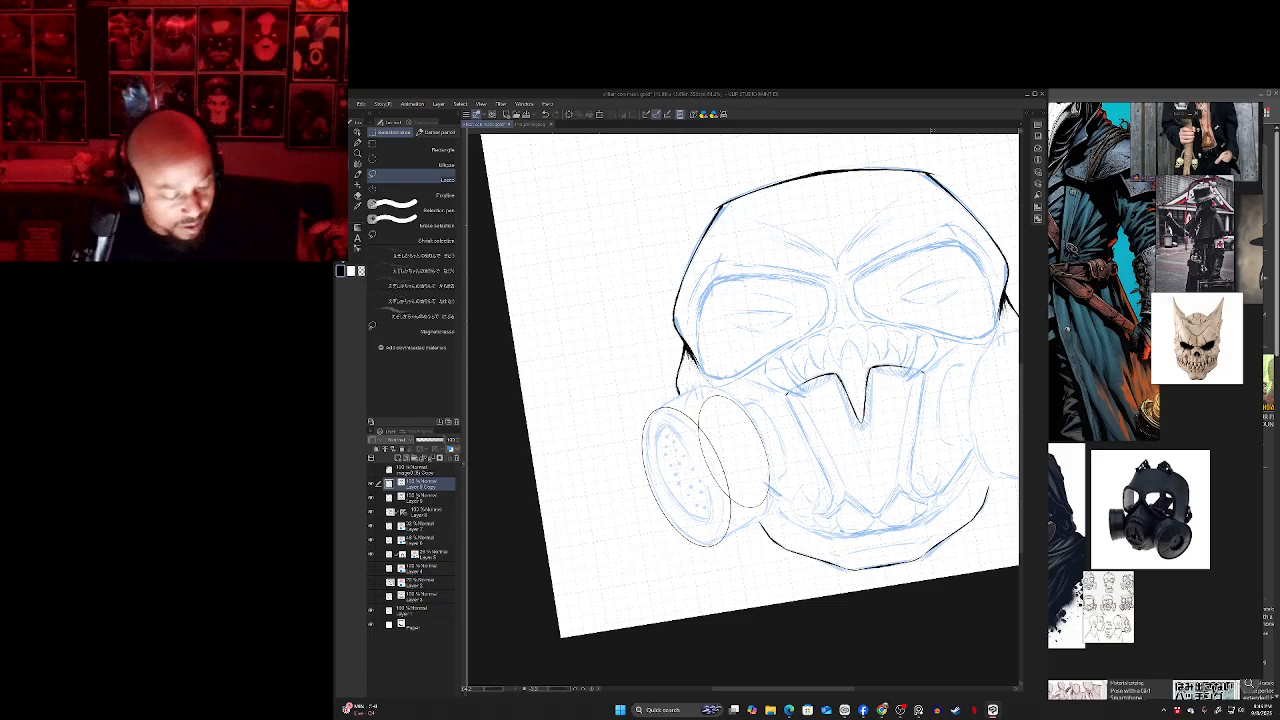
left_click(424, 498)
left_click_drag(750, 542, 698, 387)
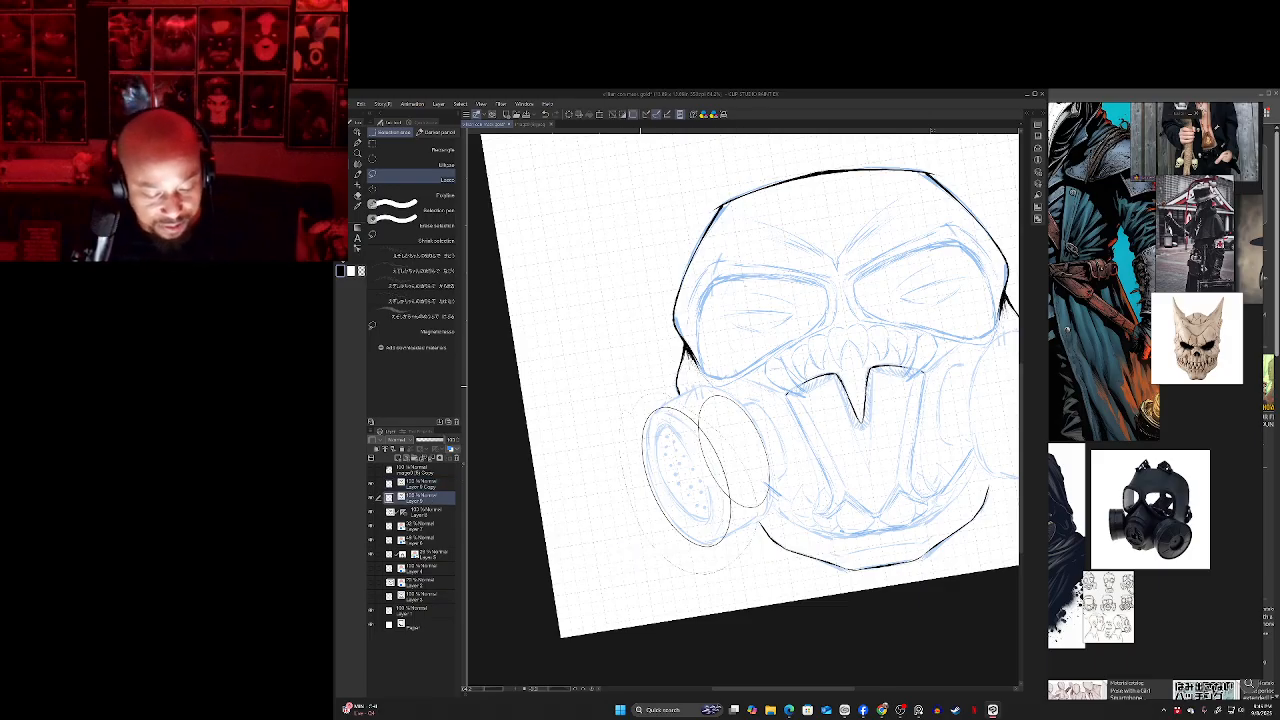
left_click(673, 597)
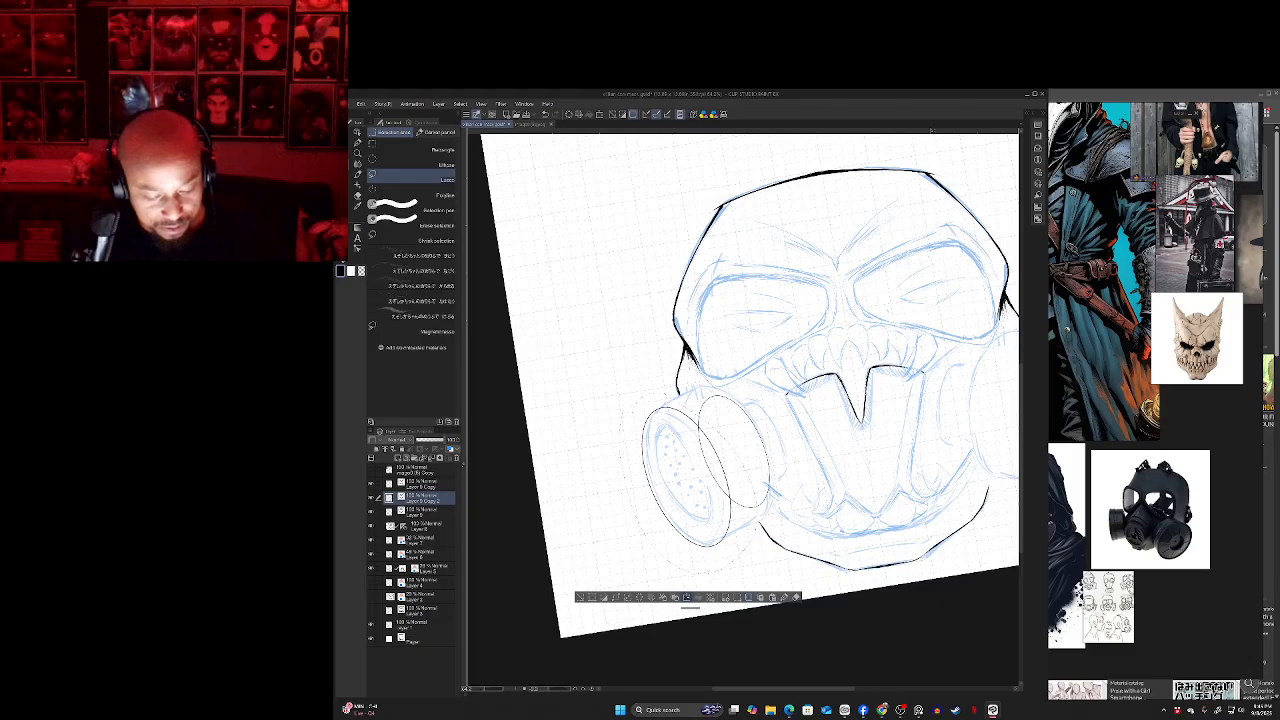
key("ctrl+t")
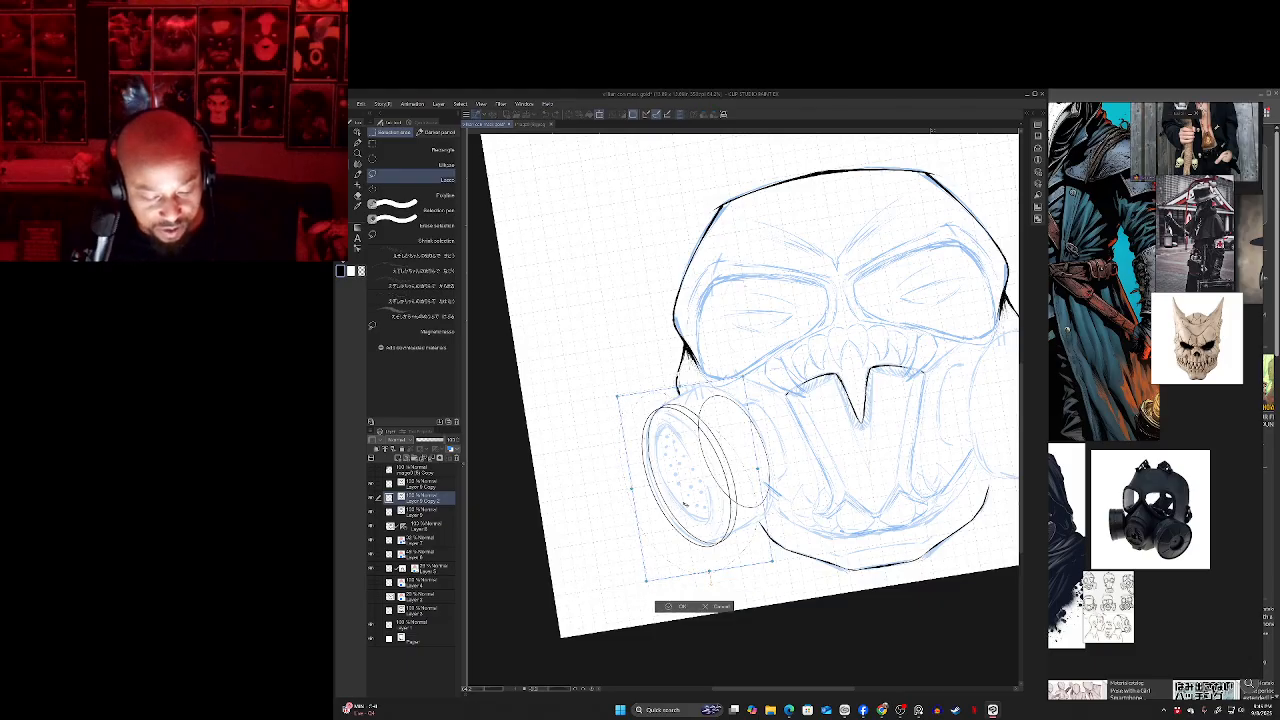
left_click_drag(686, 504, 682, 502)
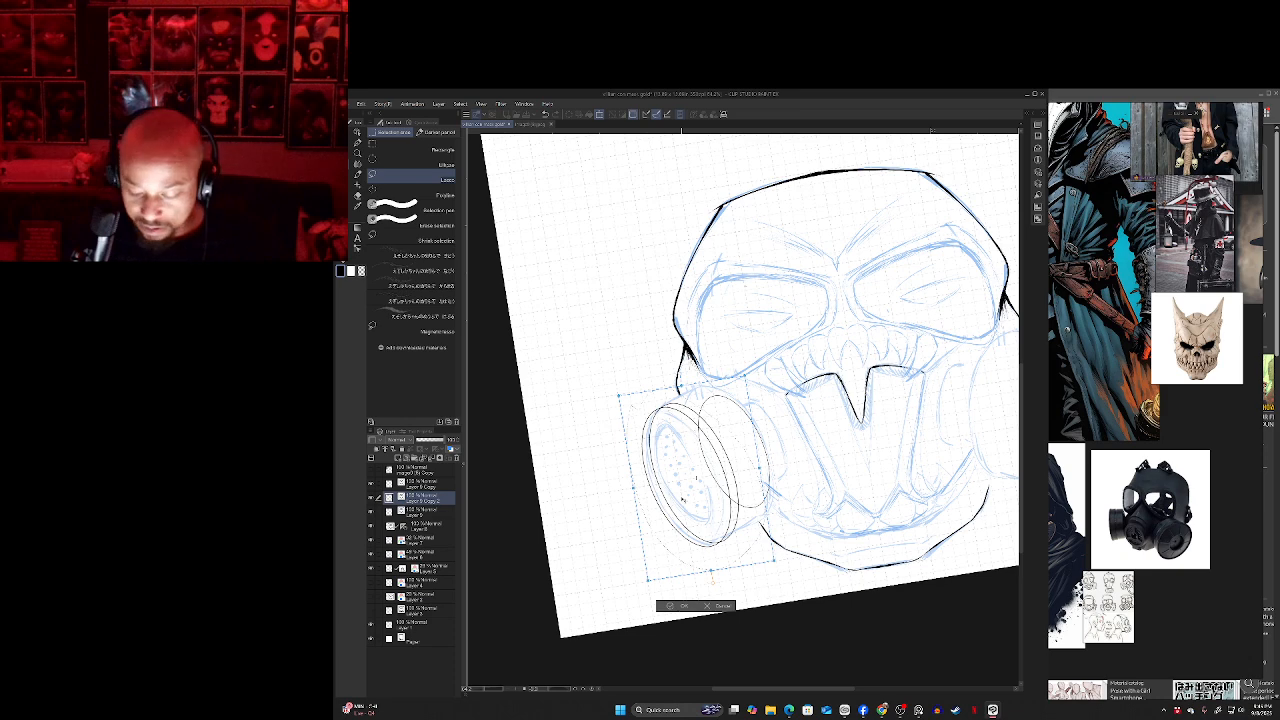
left_click_drag(682, 502, 680, 502)
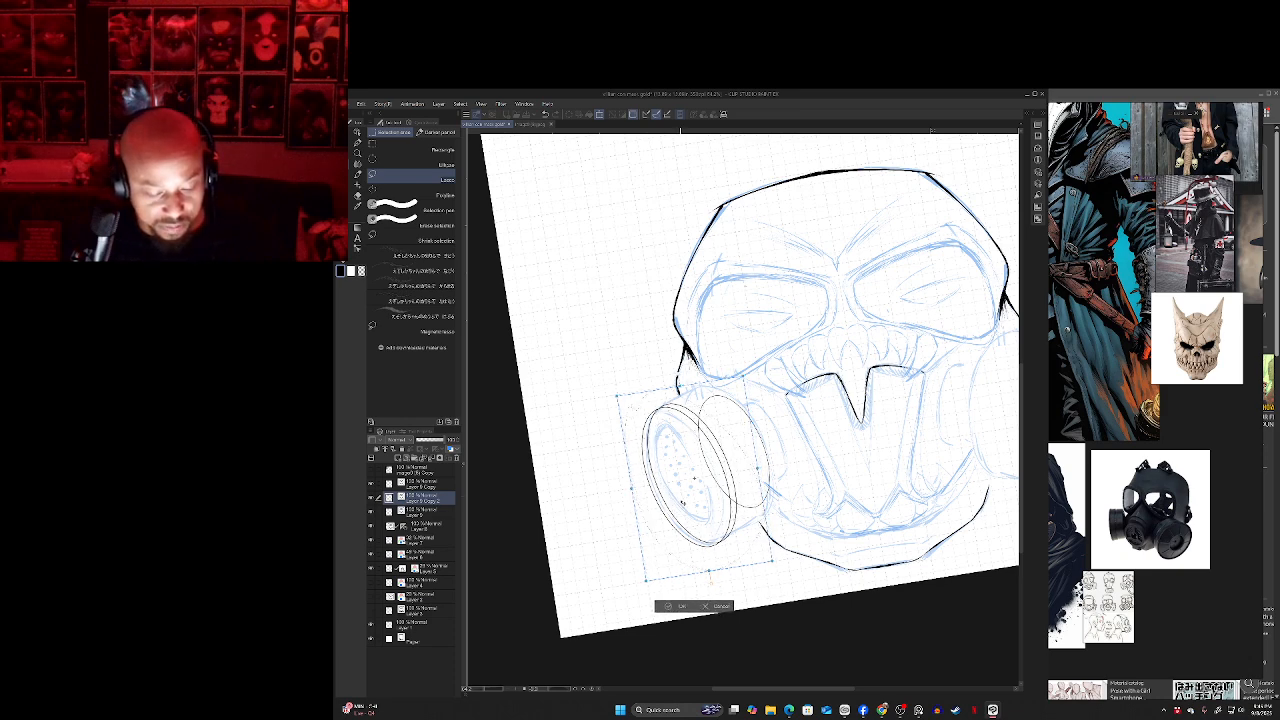
key("Return")
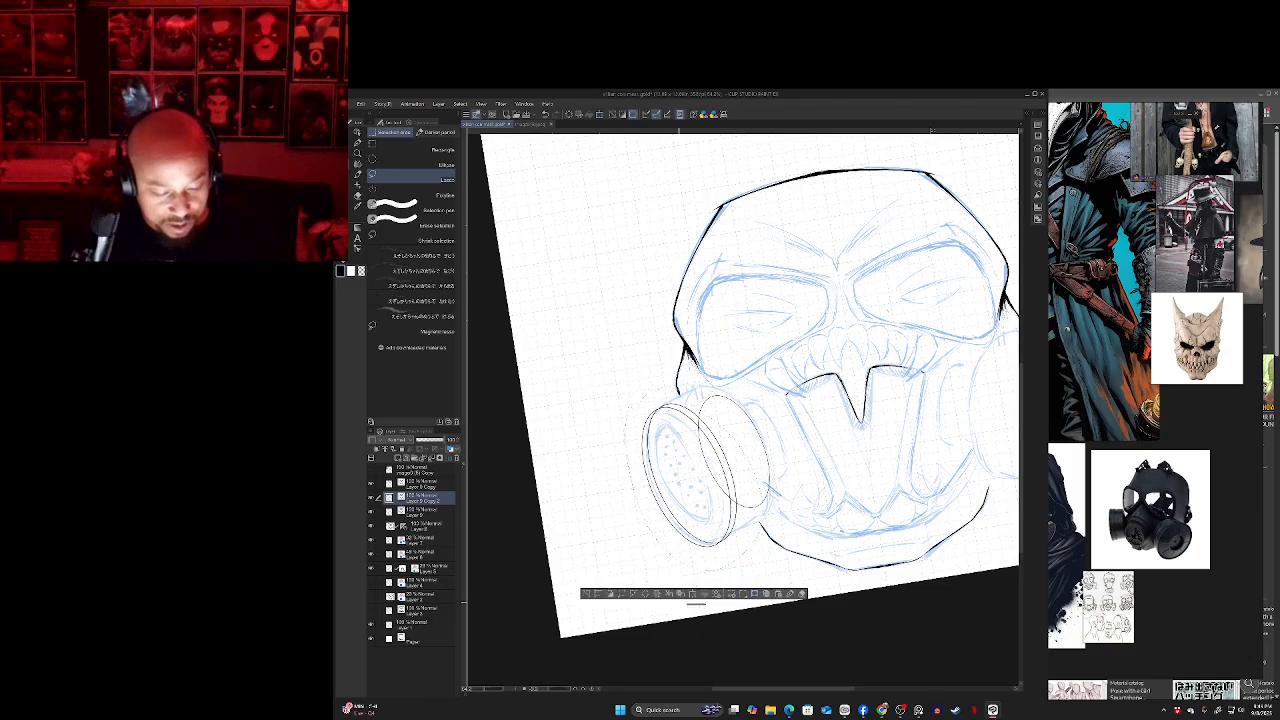
key("ctrl+d")
- Try to ink a short stroke at the lower edge of the left filter's doubled rim, and undo it
key("e")
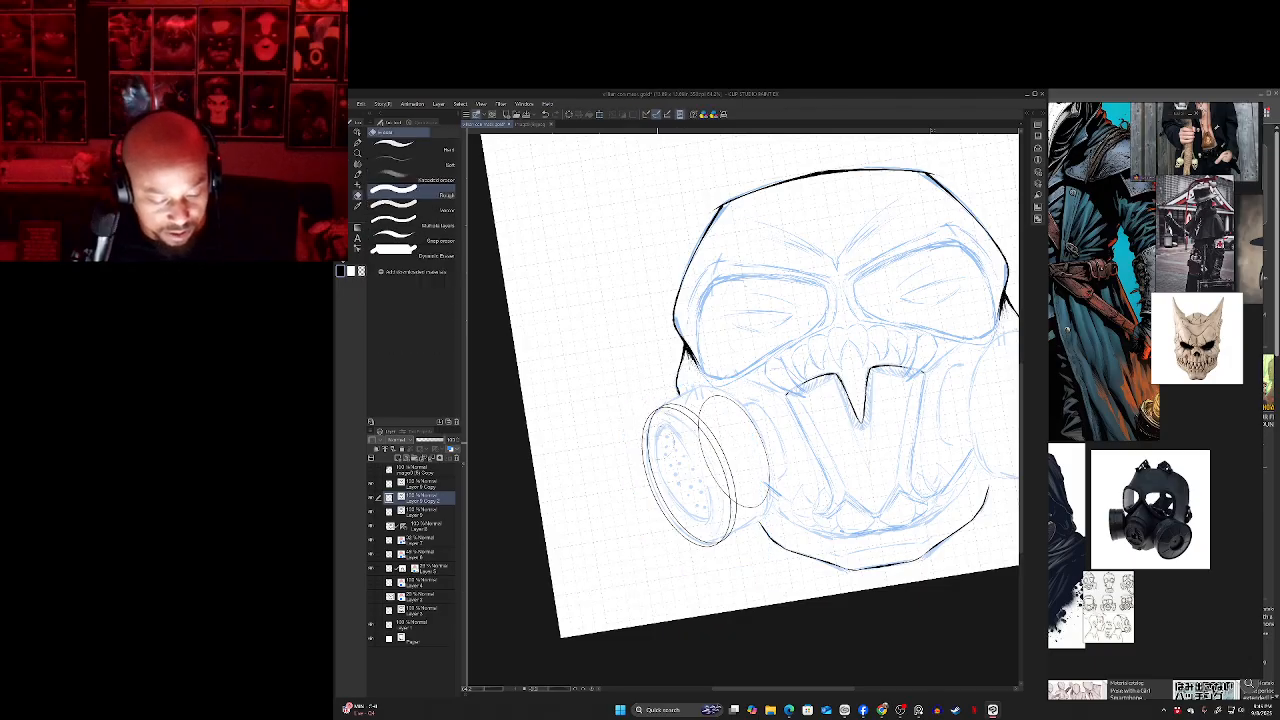
key("p")
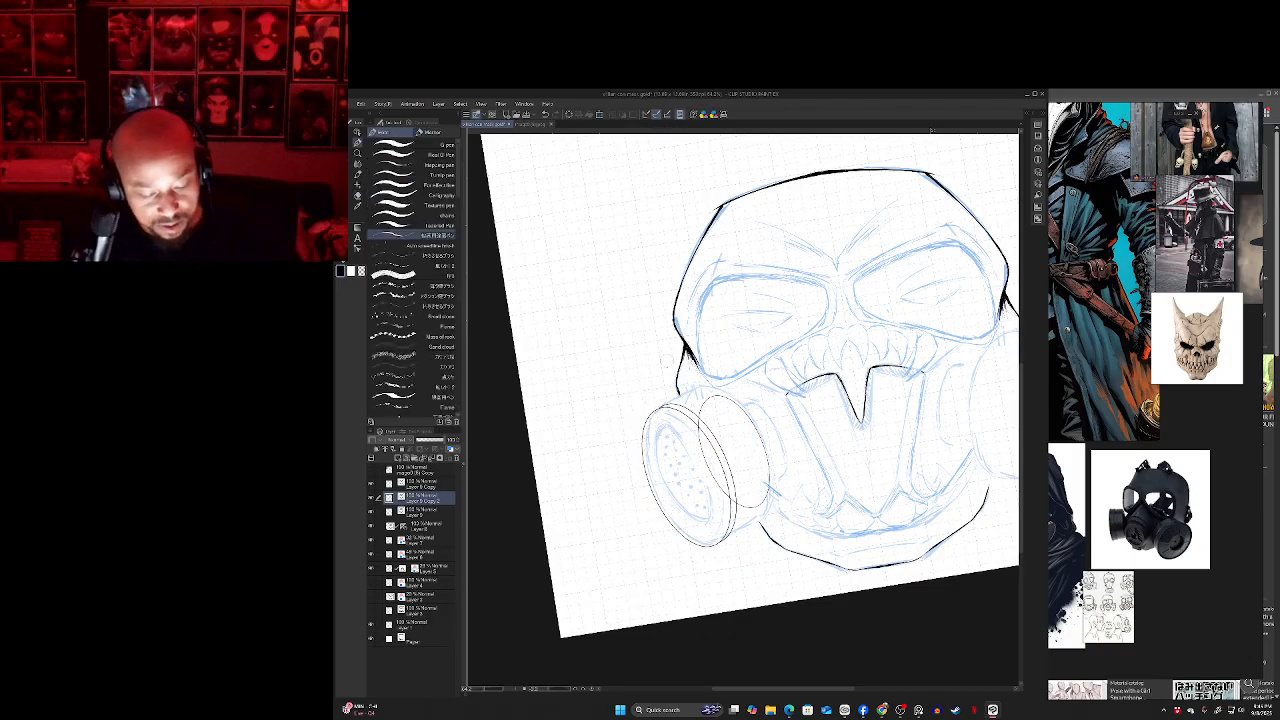
left_click_drag(667, 361, 790, 464)
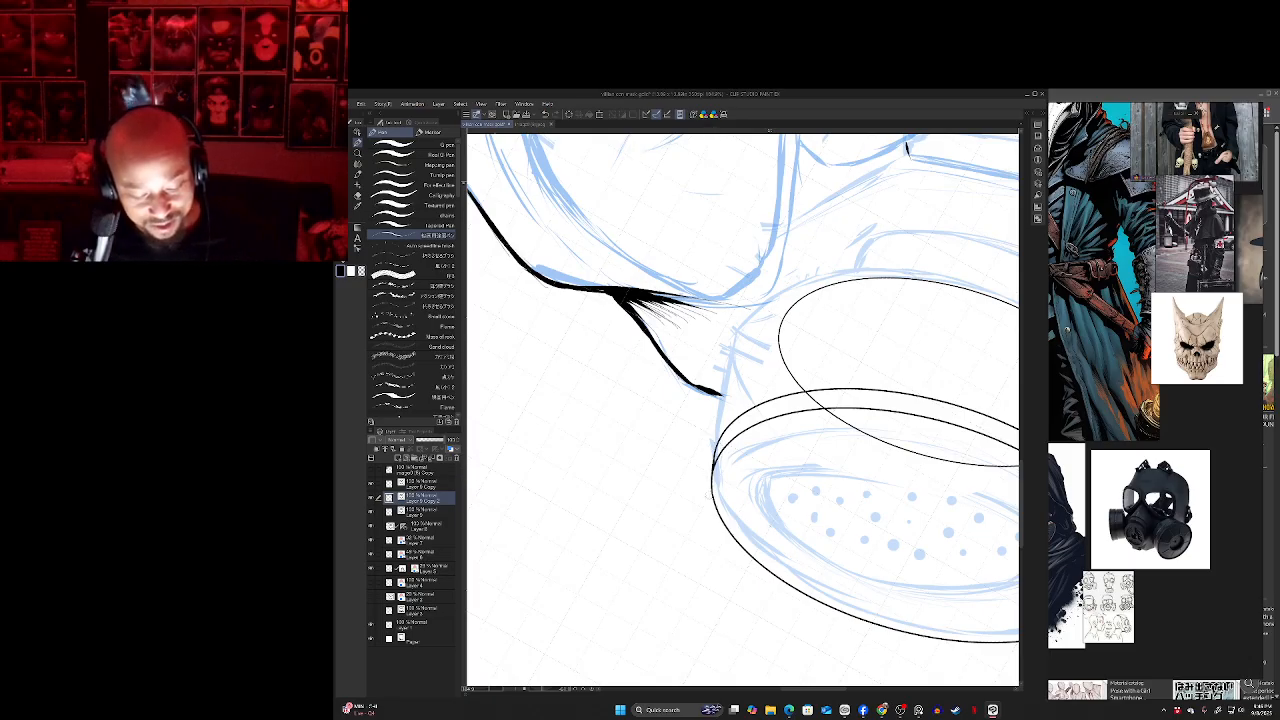
left_click_drag(840, 430, 658, 346)
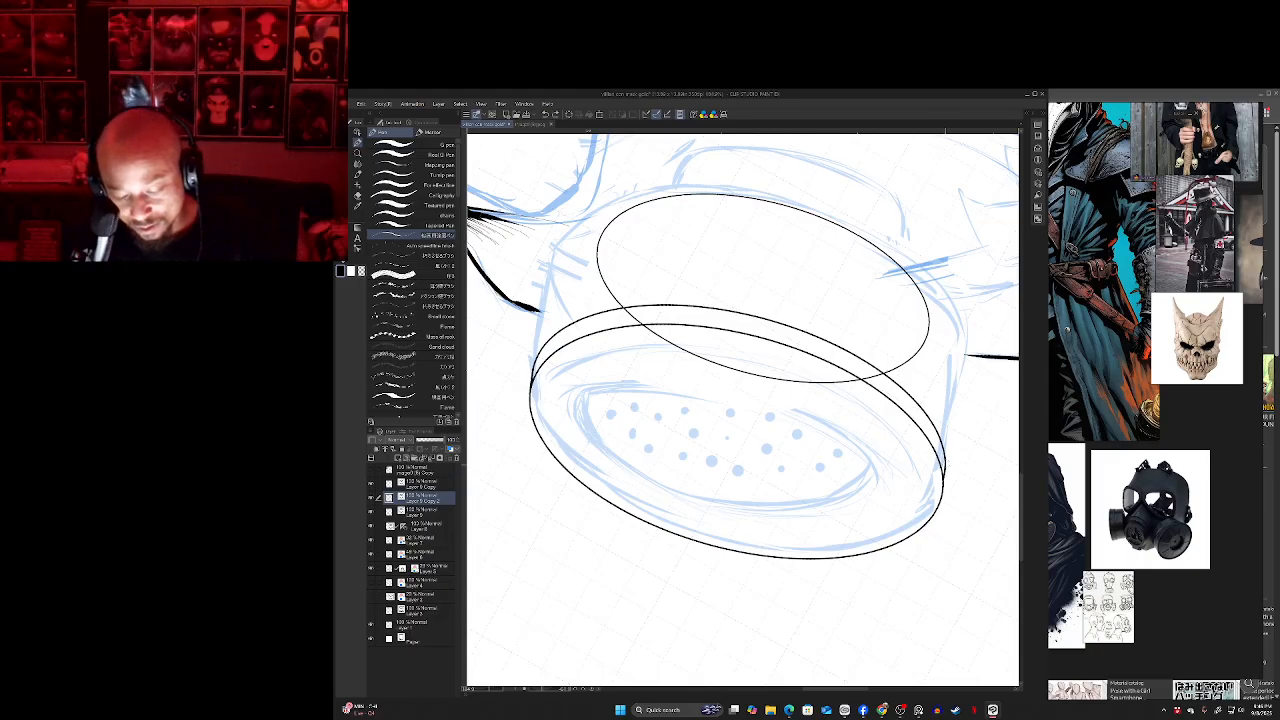
left_click_drag(943, 472, 940, 505)
key("ctrl+z")
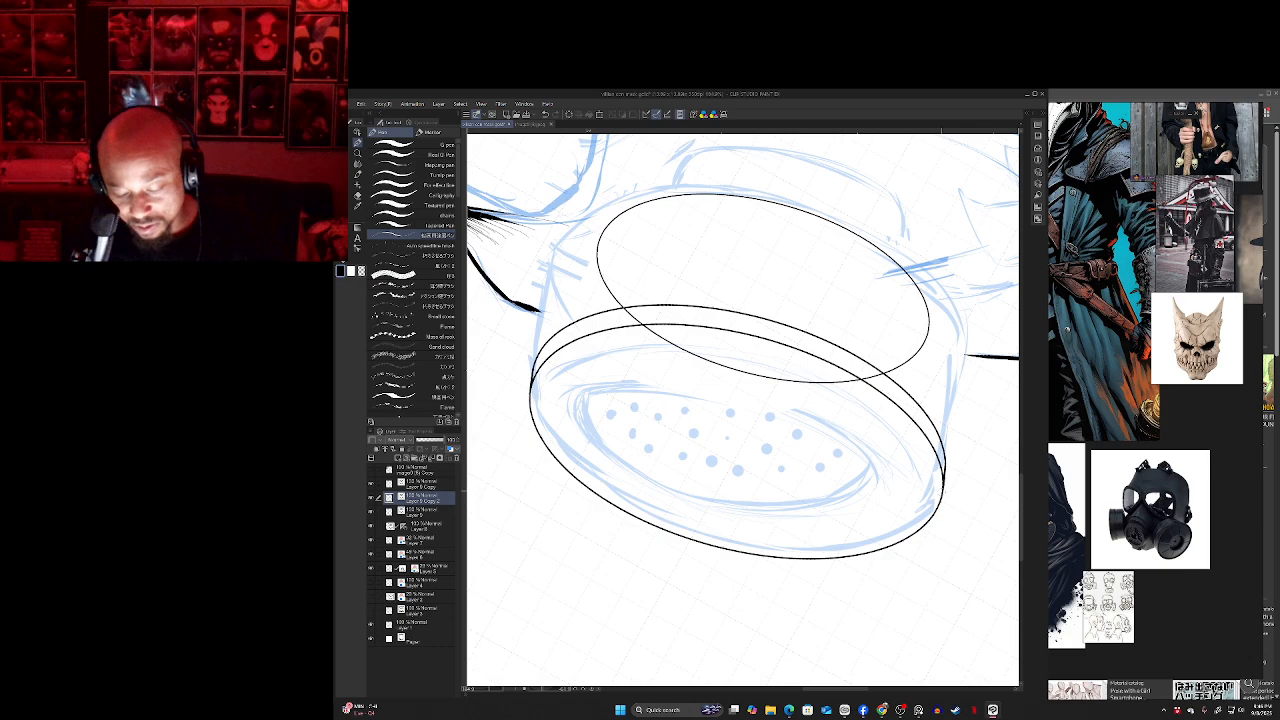
left_click_drag(763, 288, 849, 408)
scroll(652, 419, "down", 5)
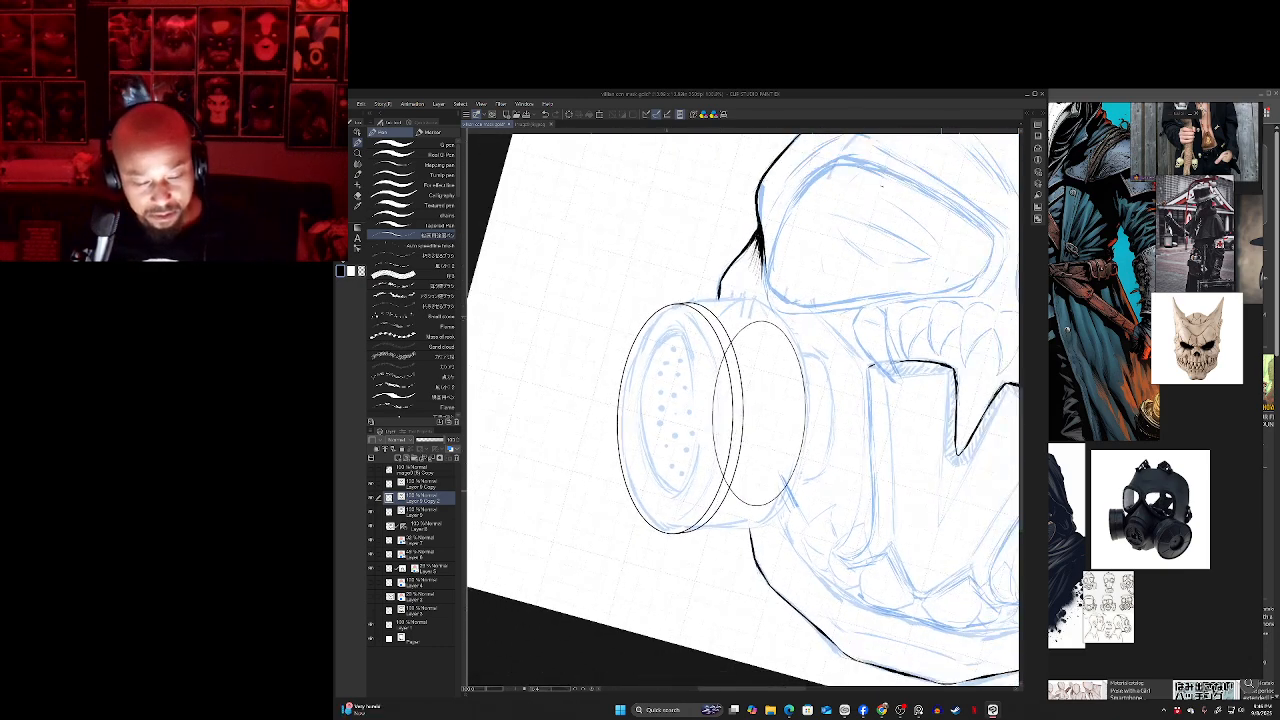
scroll(652, 419, "down", 1)
left_click_drag(652, 419, 669, 471)
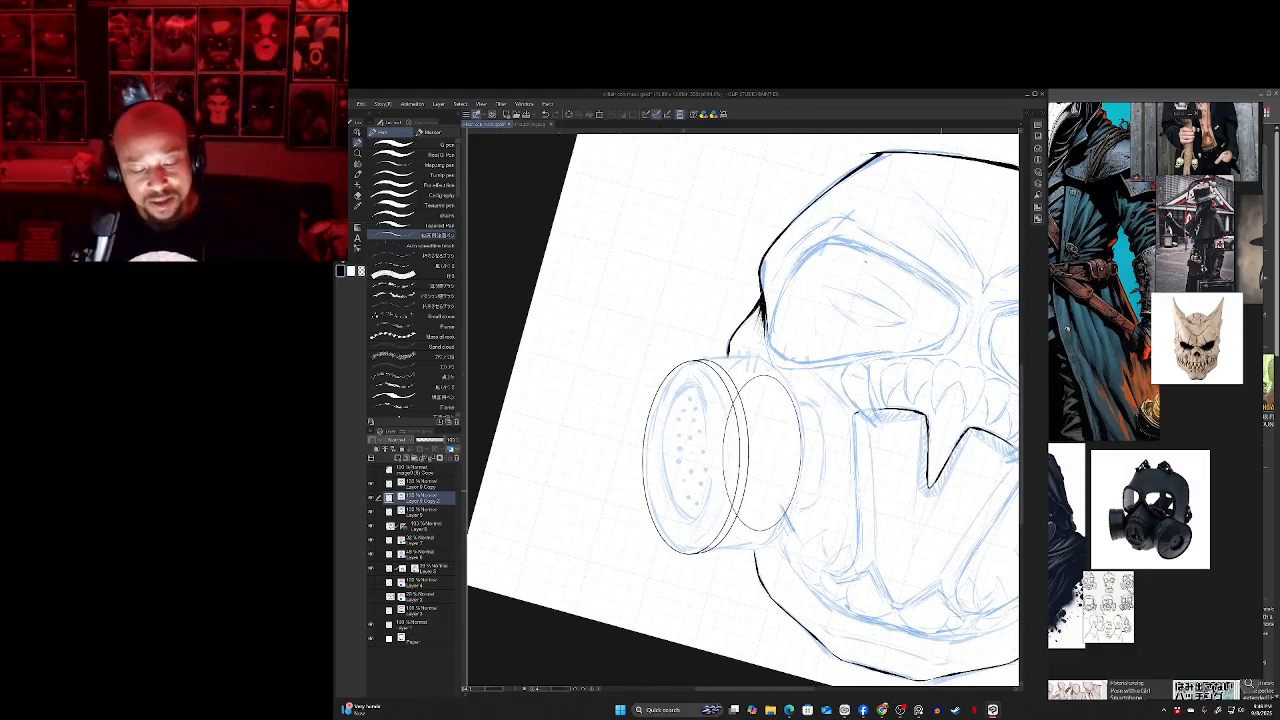
- Straighten the canvas, select the outer rim ellipse on Layer 9 and duplicate it onto its own layer
key("ctrl+at")
key("e")
left_click(424, 512)
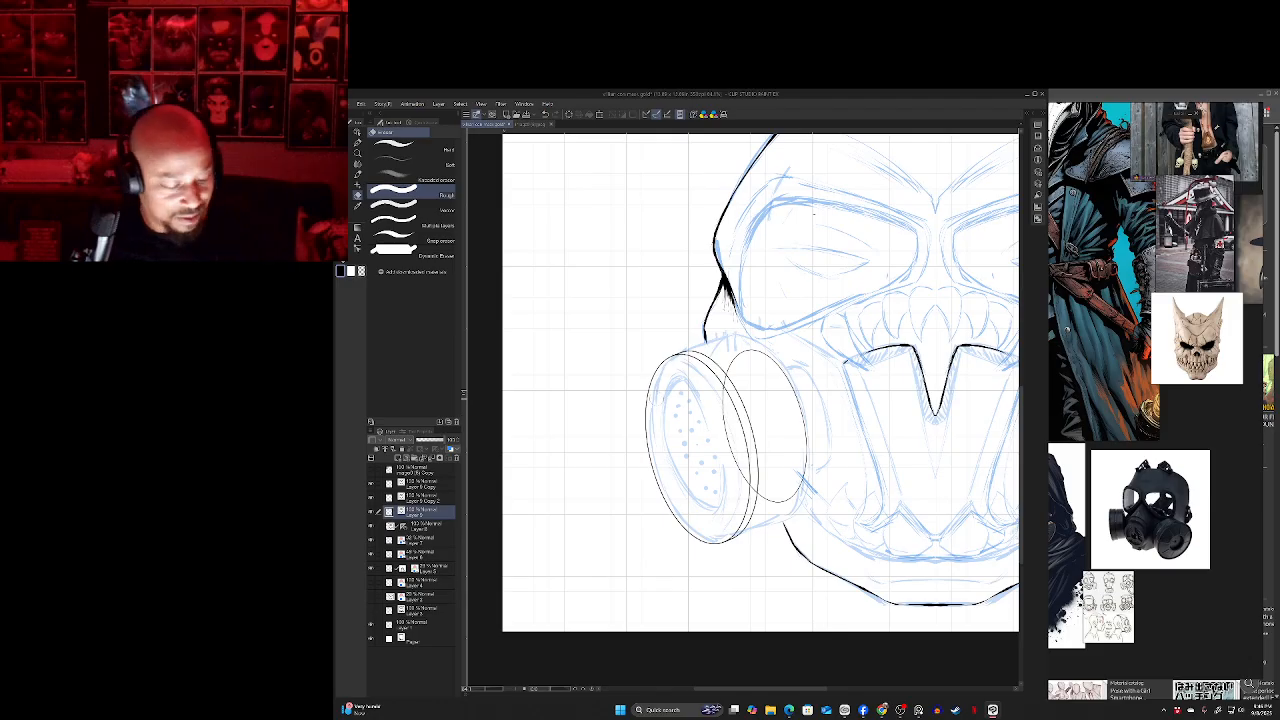
key("m")
mouse_move(640, 349)
left_mouse_down()
mouse_move(726, 354)
mouse_move(758, 562)
mouse_move(619, 415)
mouse_move(642, 350)
left_mouse_up()
left_click(680, 586)
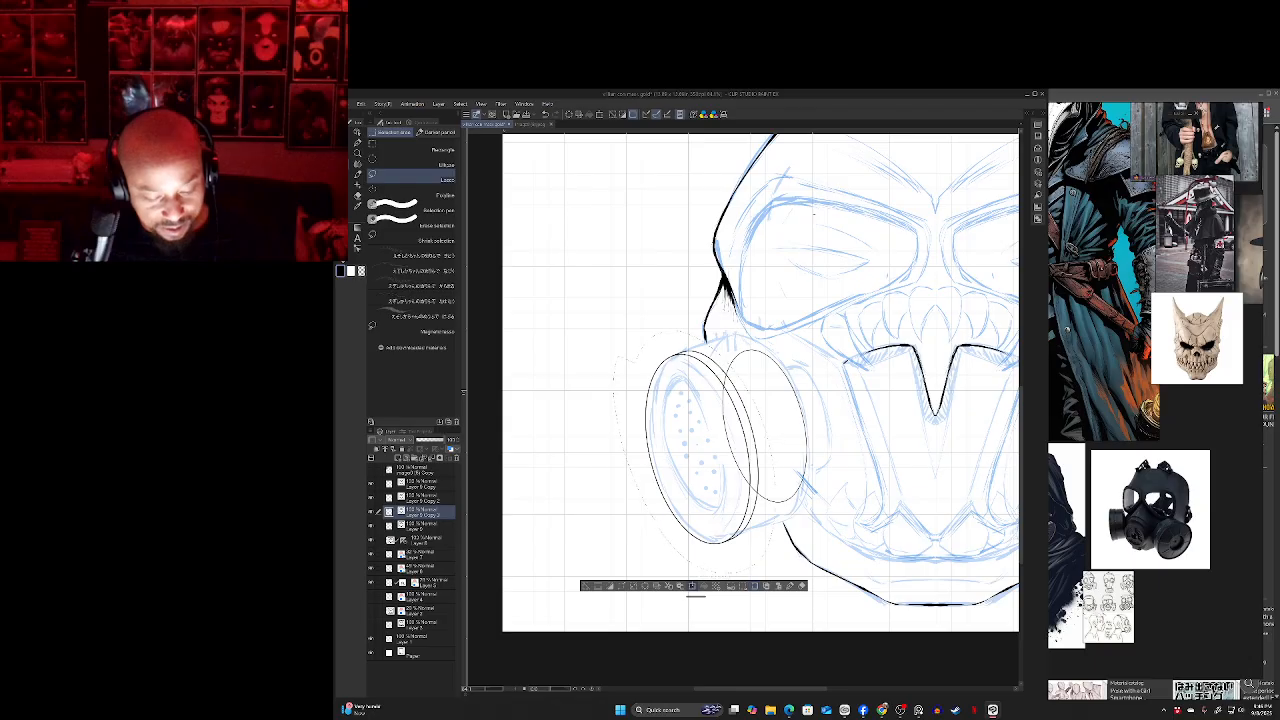
- Scale the duplicated ellipse down slightly, center it inside the left filter's outer rim and clear the selection
key("ctrl+t")
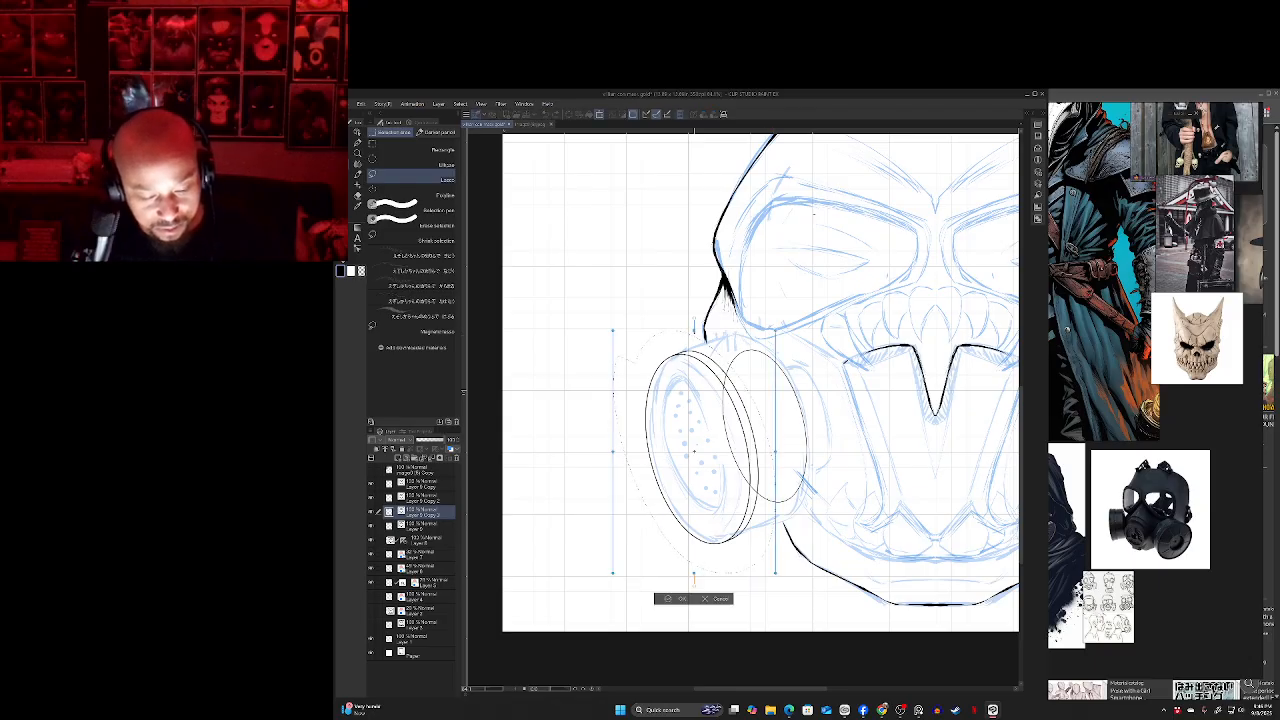
left_click_drag(693, 327, 693, 334)
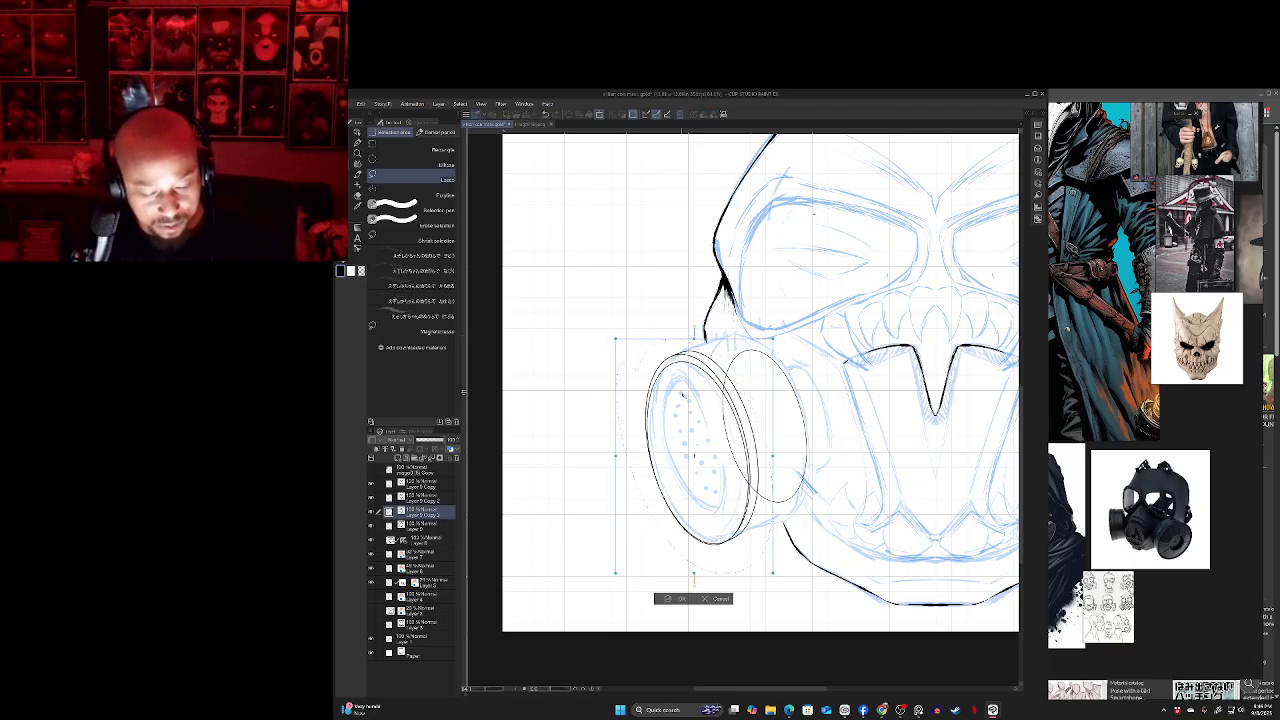
left_click_drag(683, 395, 682, 388)
left_click_drag(692, 332, 692, 338)
left_click_drag(680, 405, 681, 403)
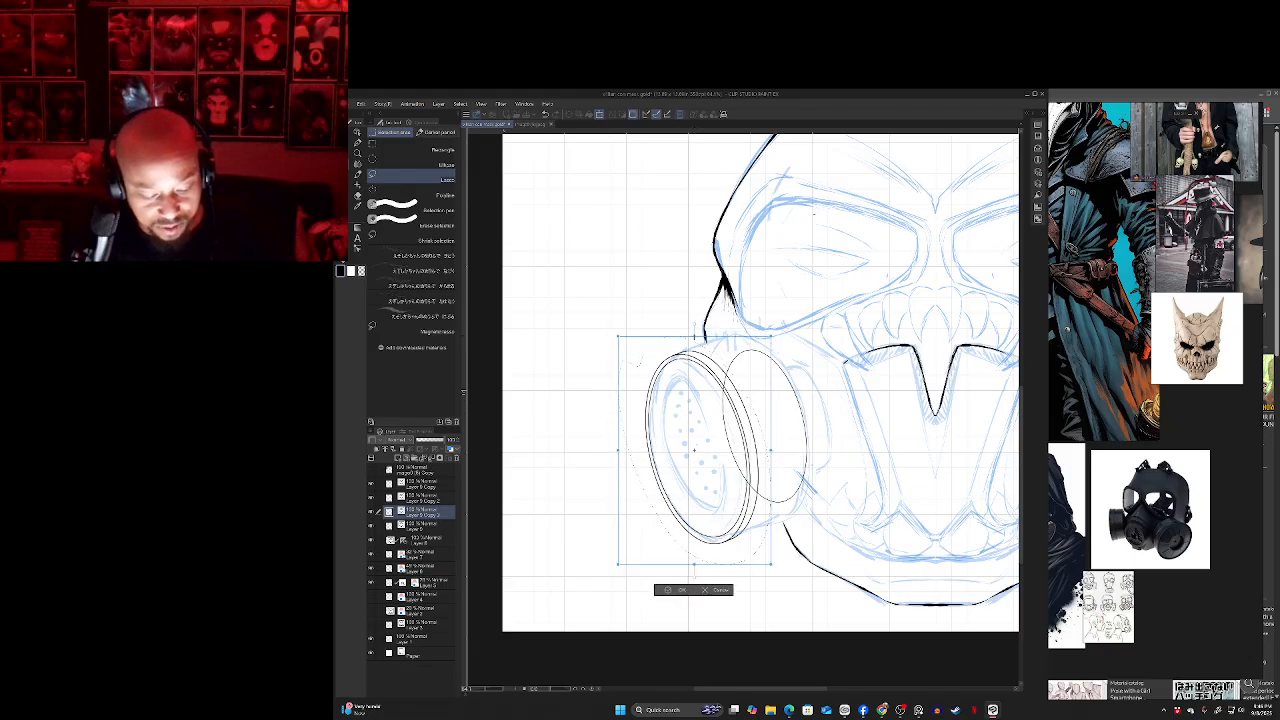
left_click_drag(689, 384, 689, 382)
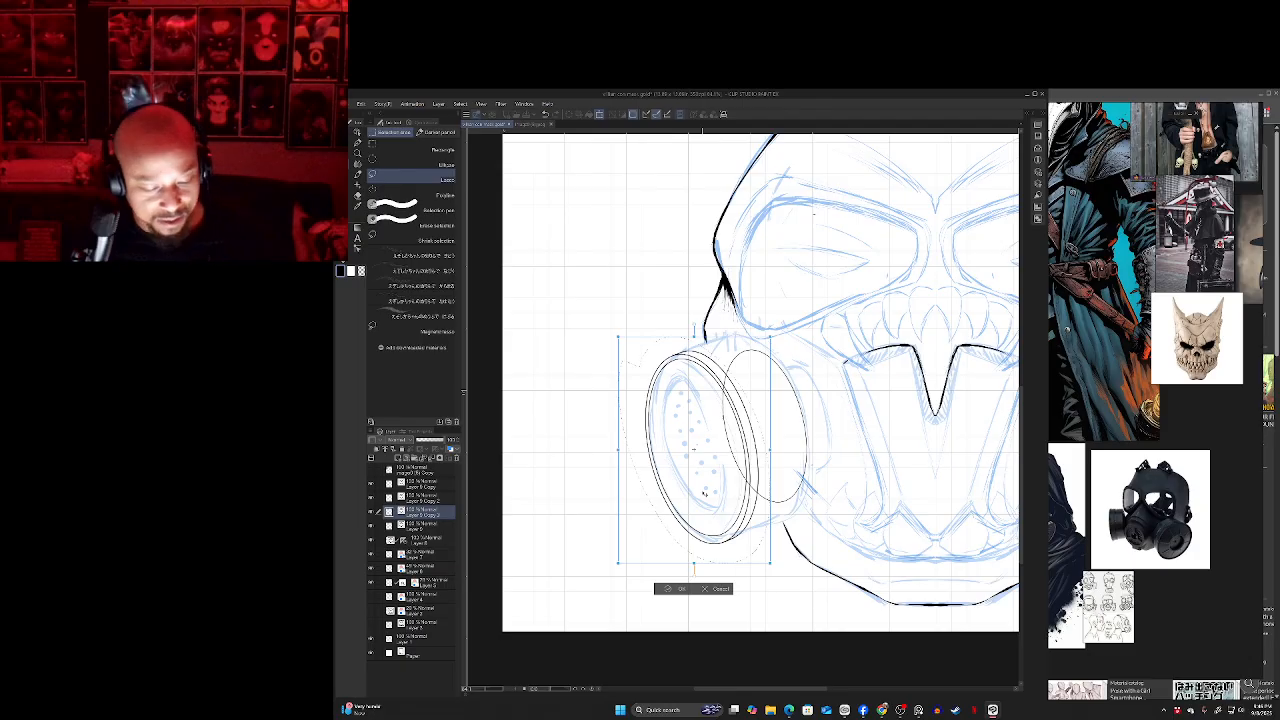
key("Return")
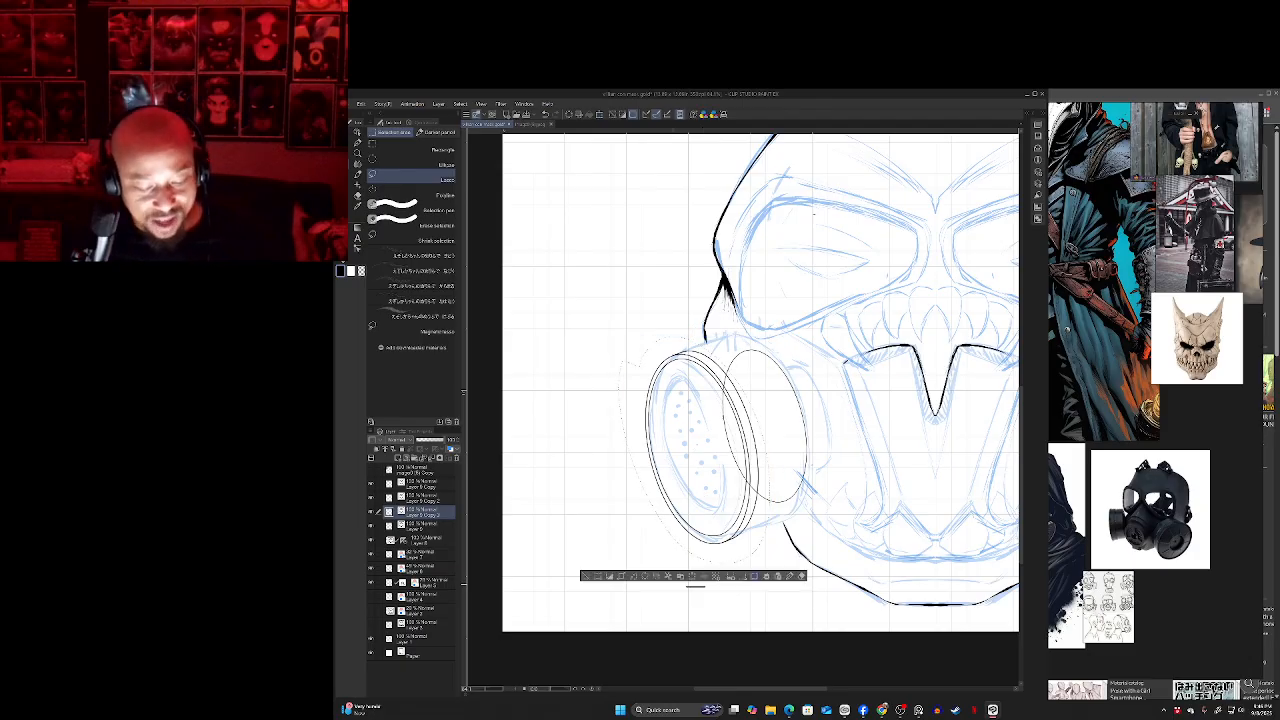
left_click(587, 575)
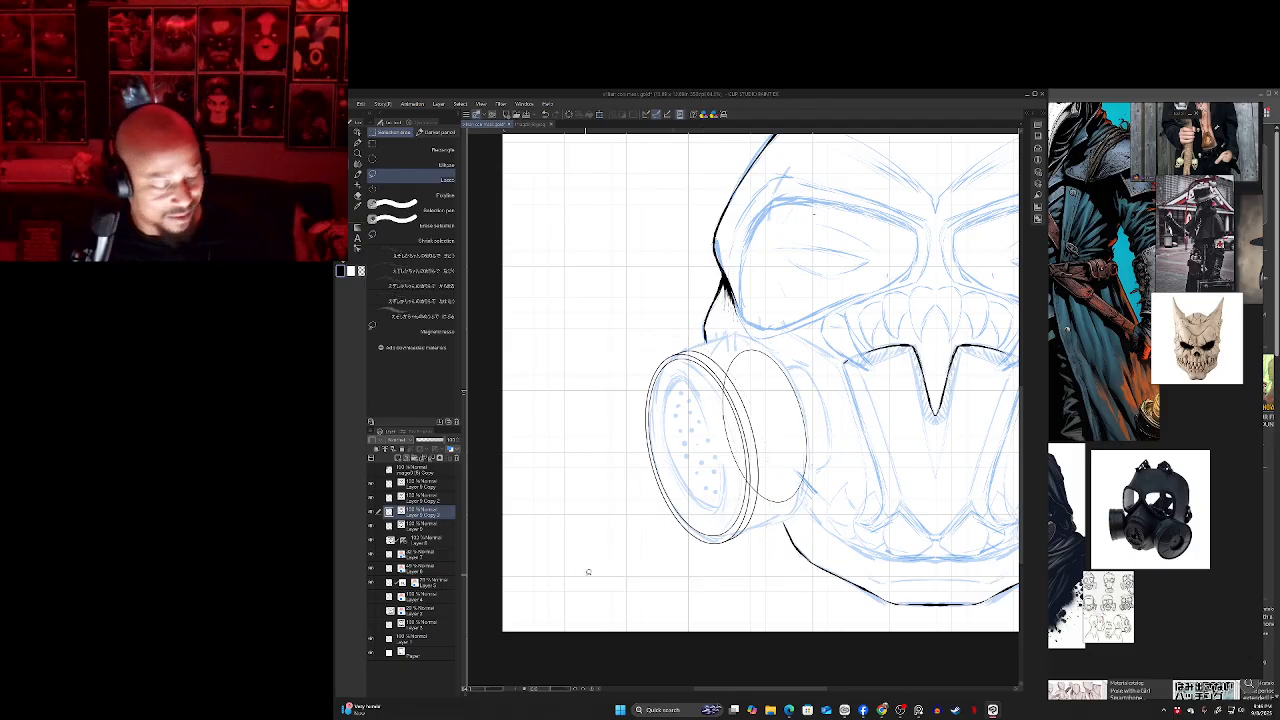
- Select the left filter's inner rim ellipse with a loose lasso outline and duplicate it onto its own layer
key("e")
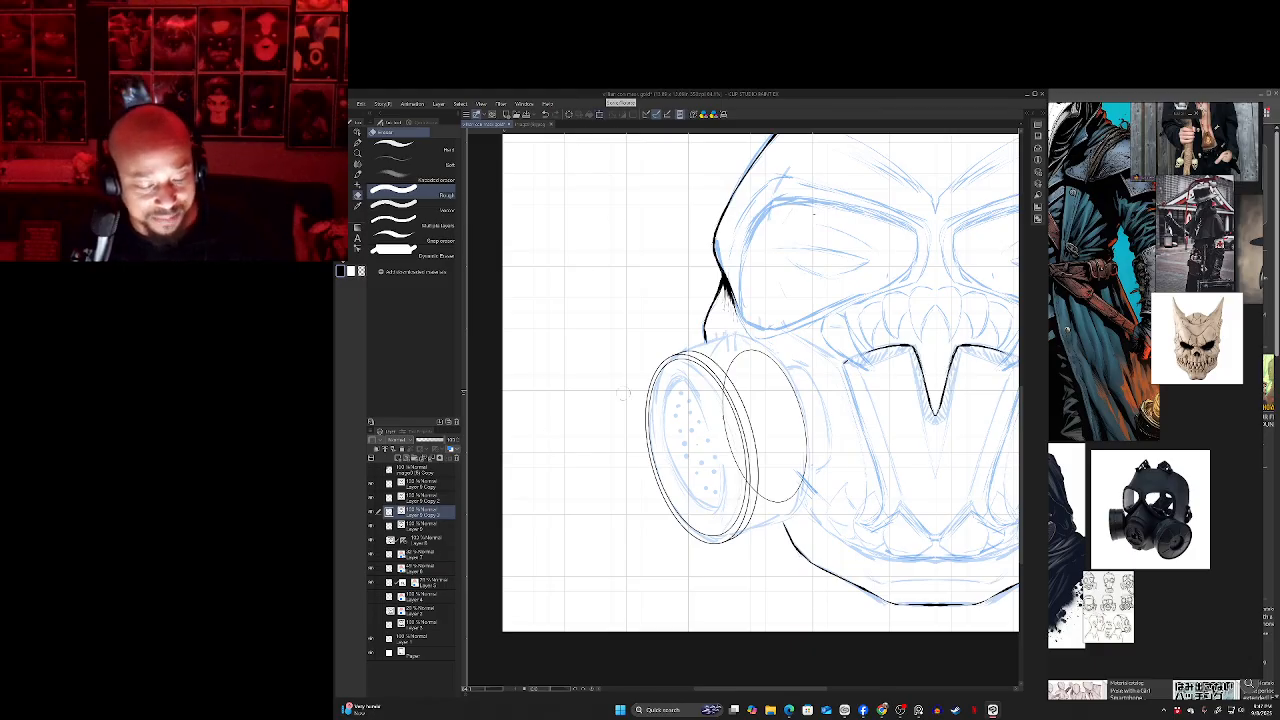
key("m")
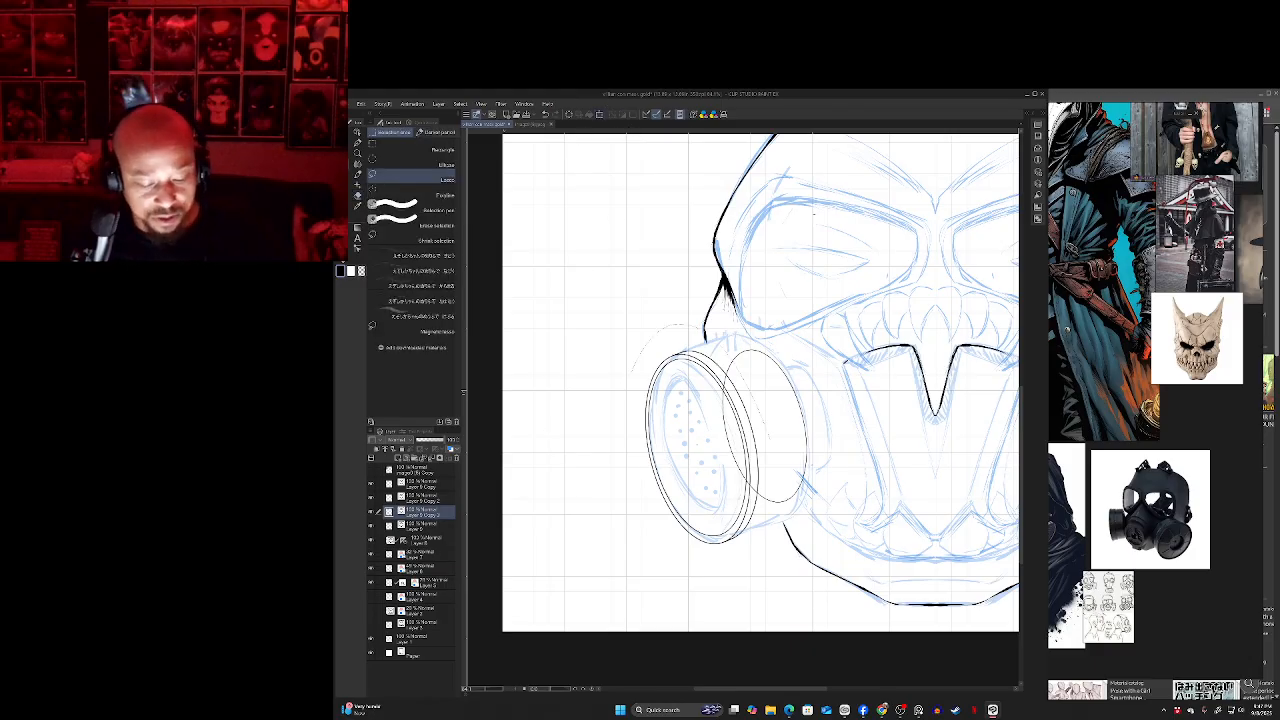
mouse_move(766, 445)
left_mouse_down()
mouse_move(701, 561)
mouse_move(626, 382)
left_mouse_up()
left_click(688, 576)
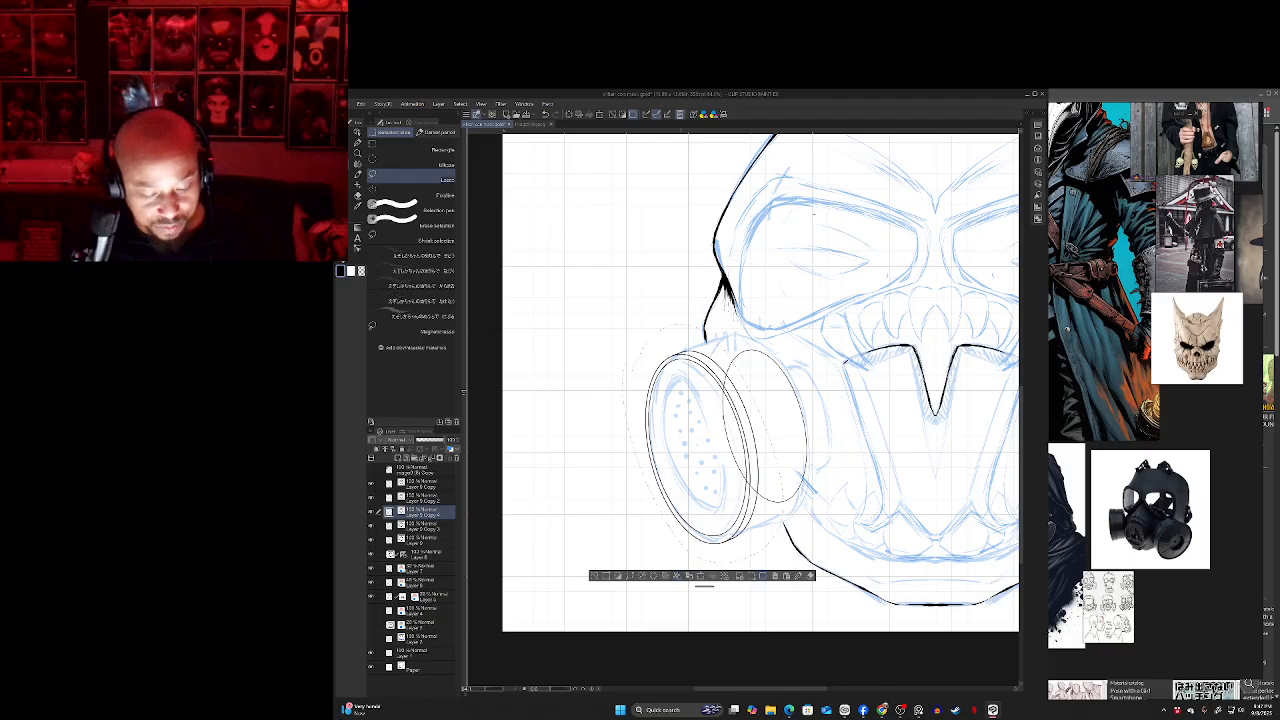
- Scale the duplicated ellipse down slightly, center it inside the left filter's inner rim and clear the selection
left_click(701, 576)
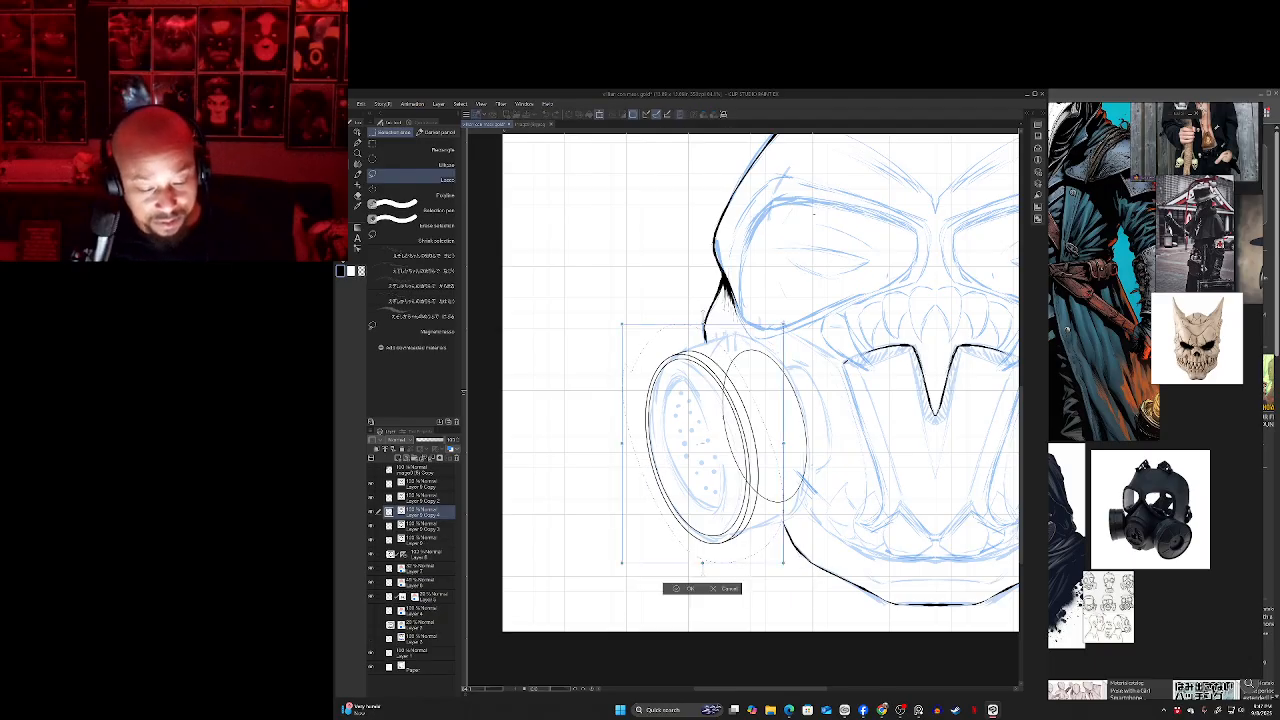
left_click_drag(703, 324, 703, 332)
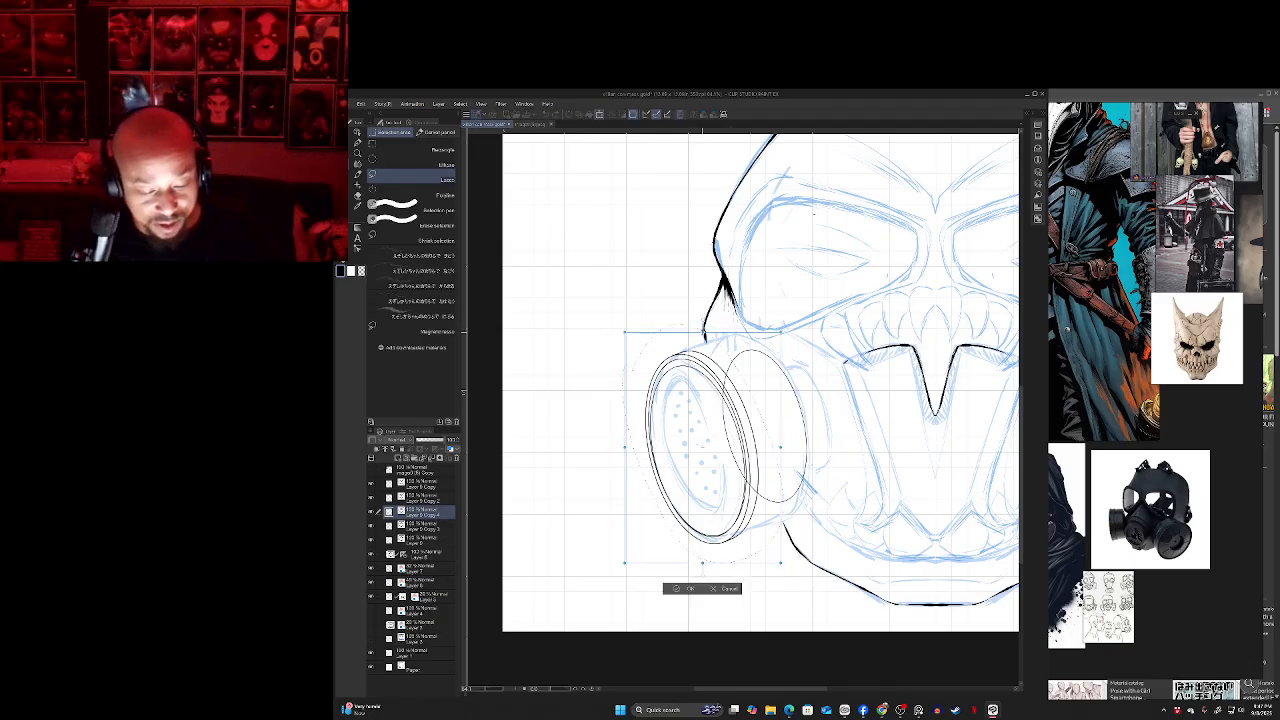
left_click_drag(685, 412, 690, 406)
left_click_drag(707, 557, 707, 560)
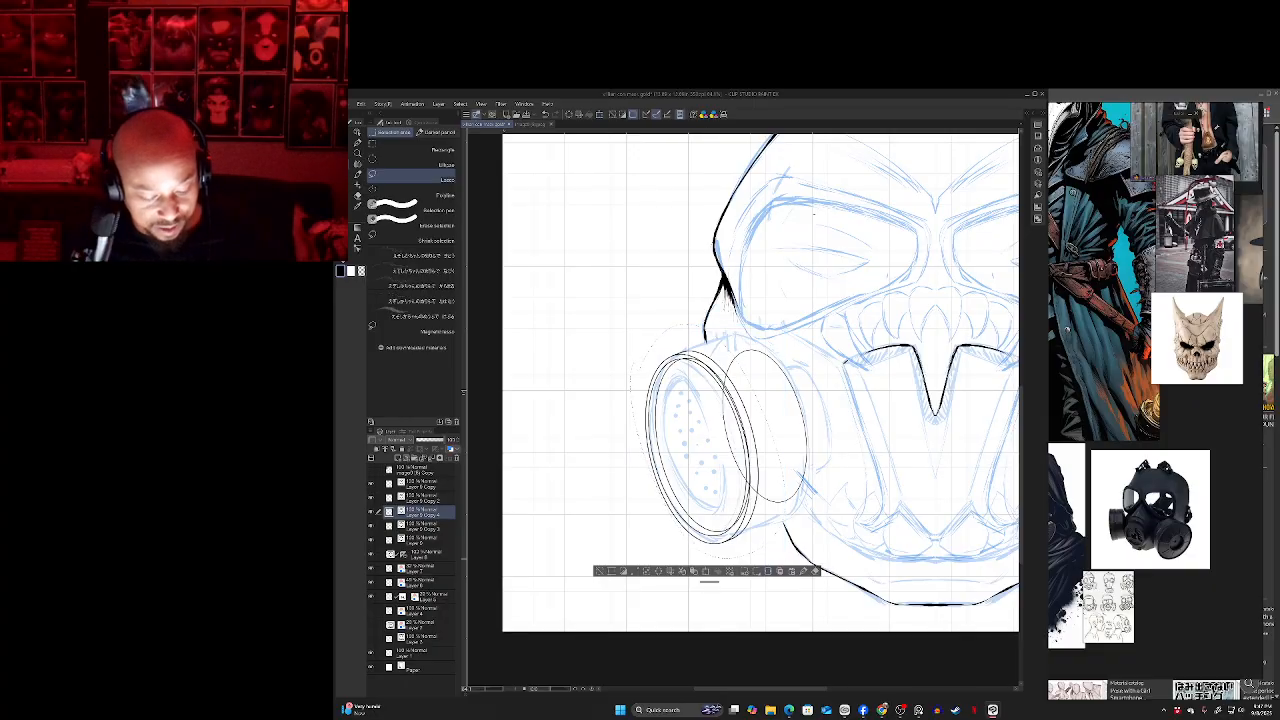
key("Return")
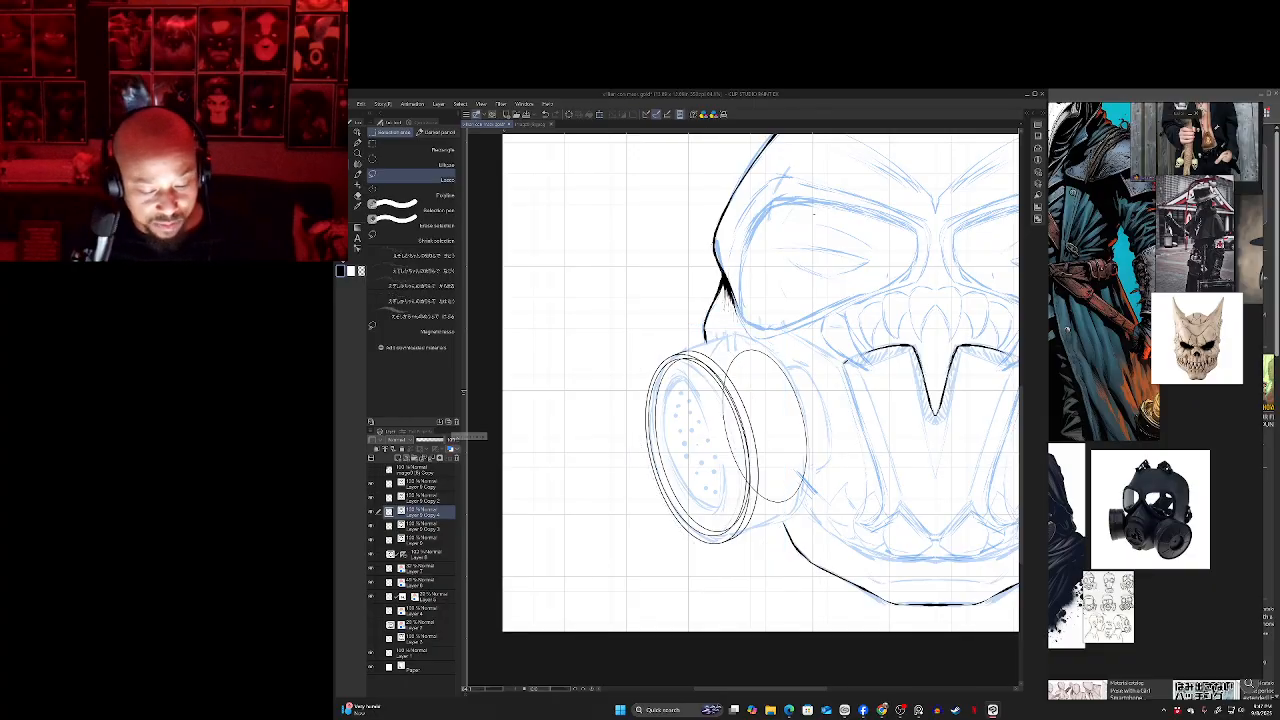
- Switch the new ellipse's layer color on to check it against the neighbouring rims, and switch it back off
left_click(451, 449)
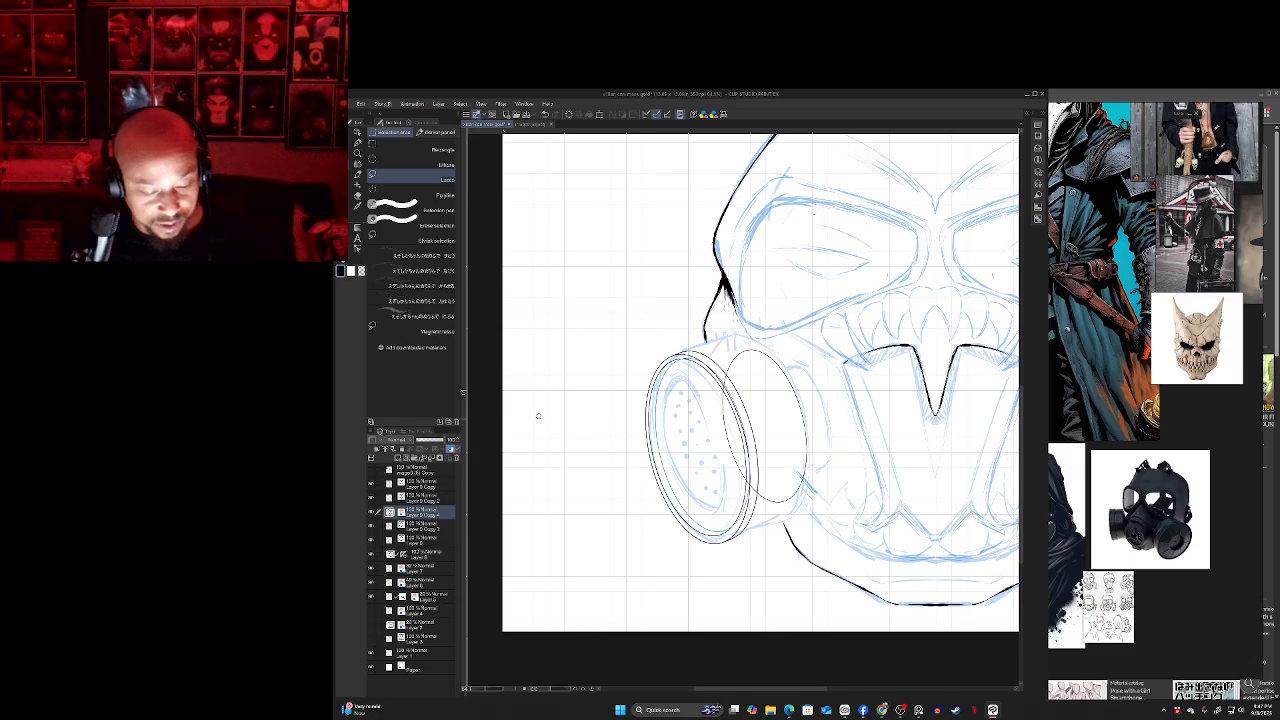
key("e")
left_click_drag(697, 359, 687, 355)
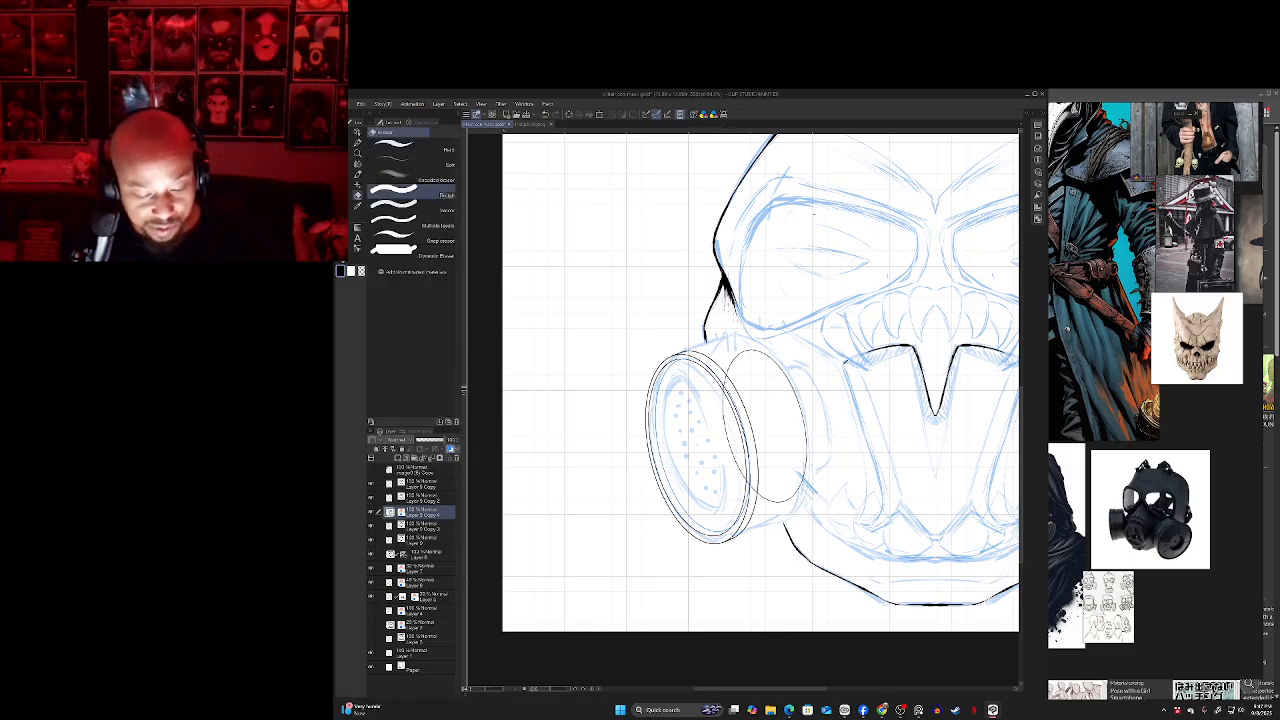
mouse_move(729, 390)
left_mouse_down()
mouse_move(750, 460)
mouse_move(742, 514)
left_mouse_up()
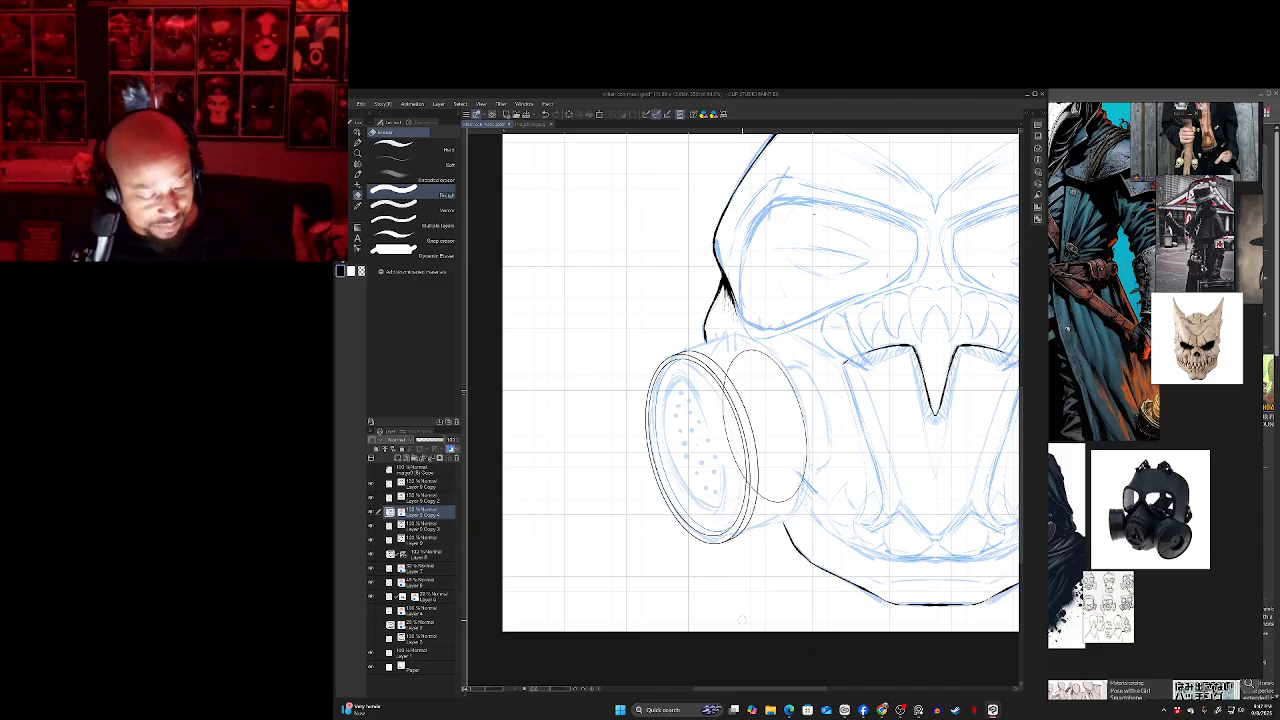
left_click(451, 449)
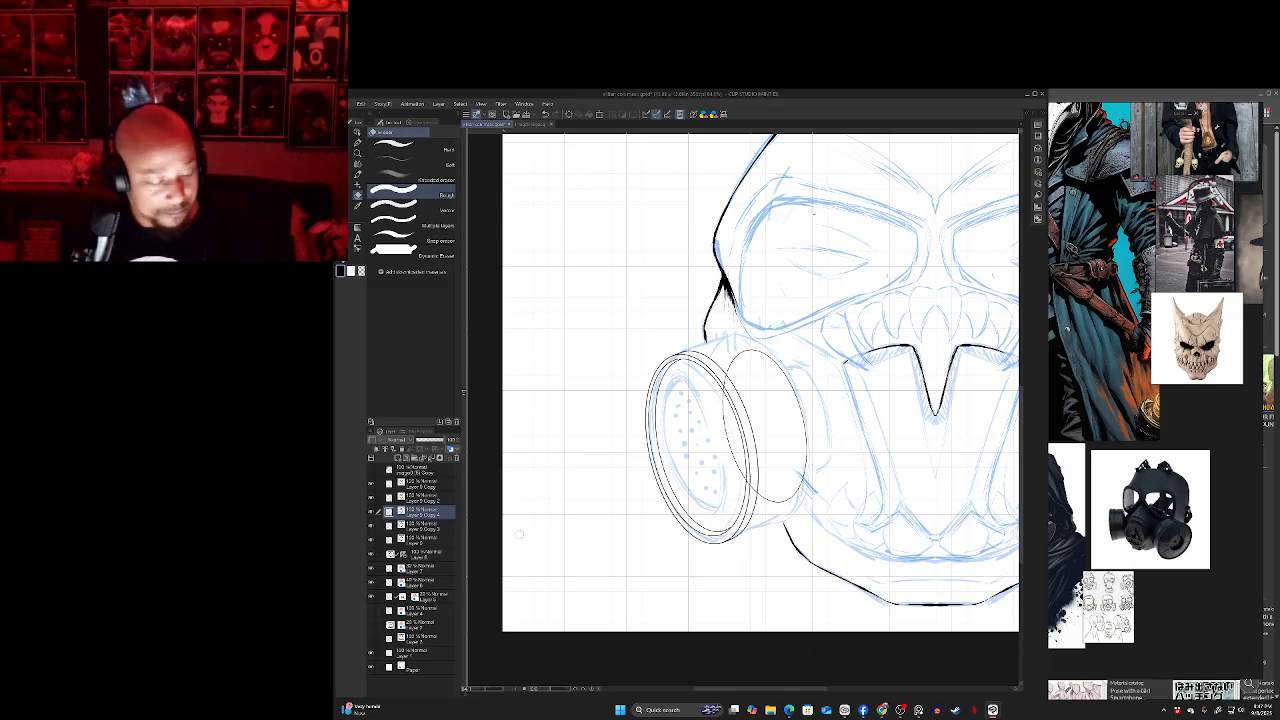
- Erase the part of the rear ellipse on Layer 9 Copy that overlaps the left filter's front rim
left_click(411, 485)
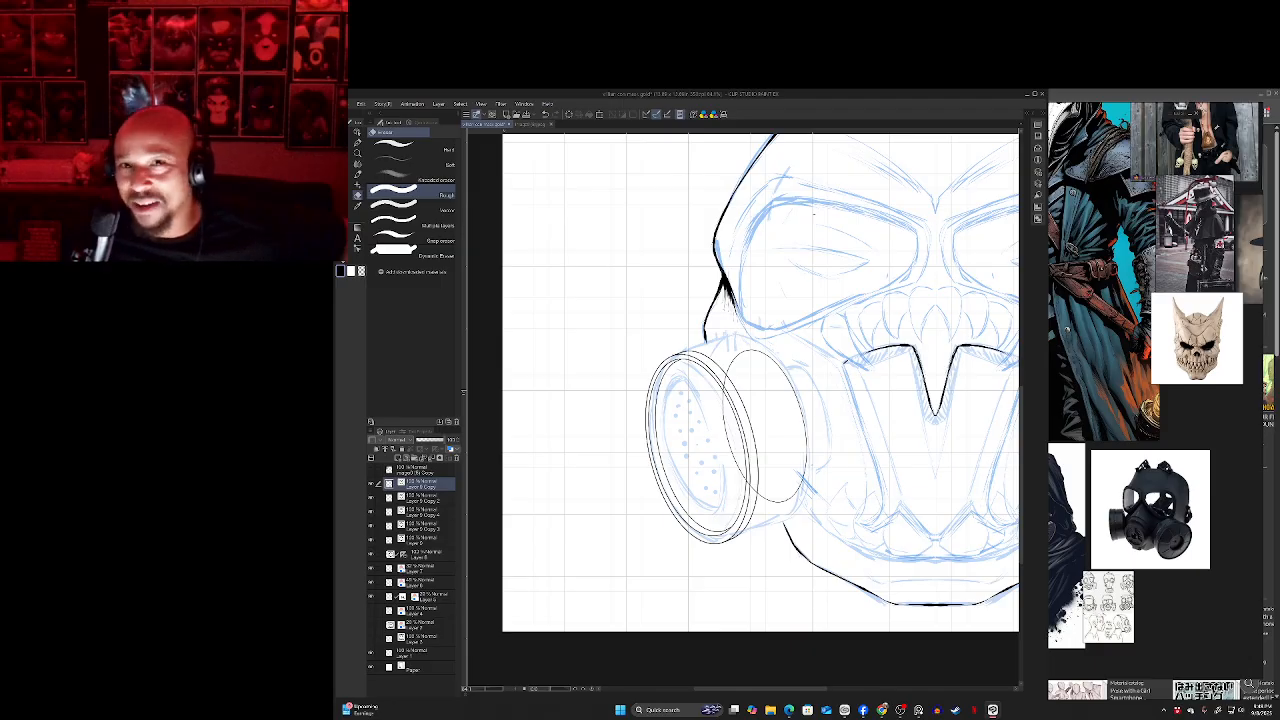
left_click_drag(760, 400, 763, 381)
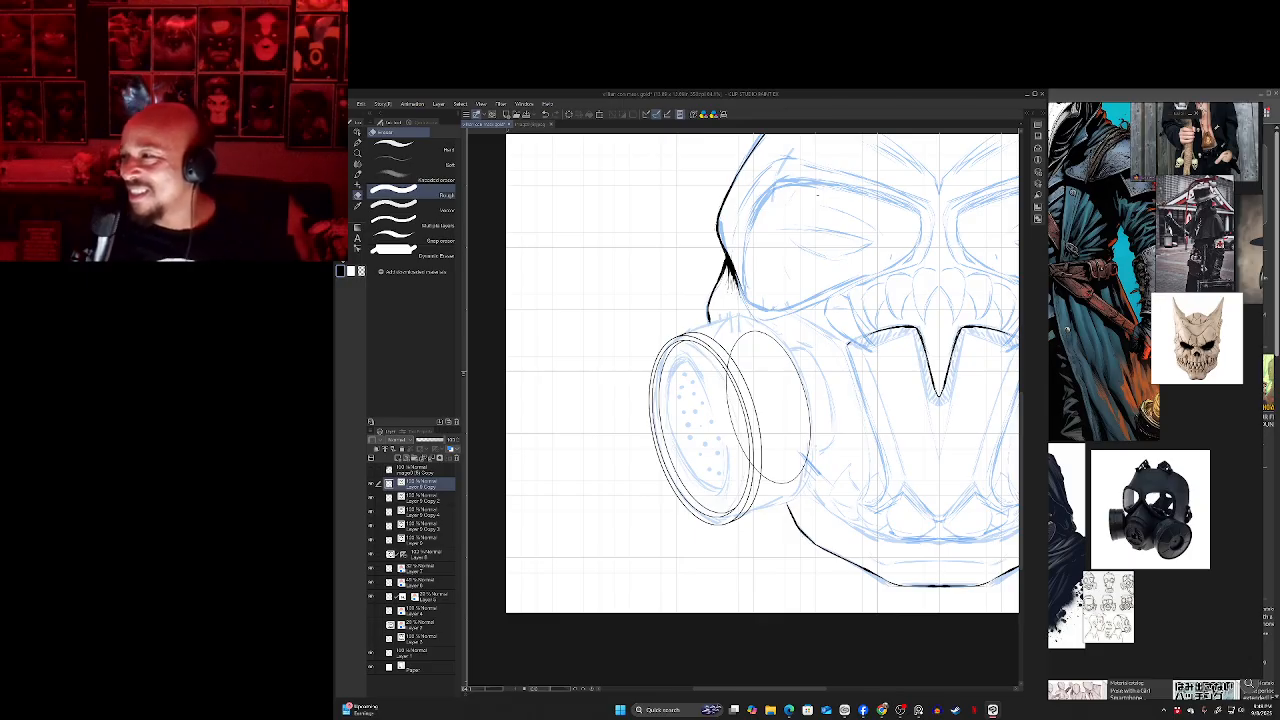
left_click_drag(818, 195, 822, 182)
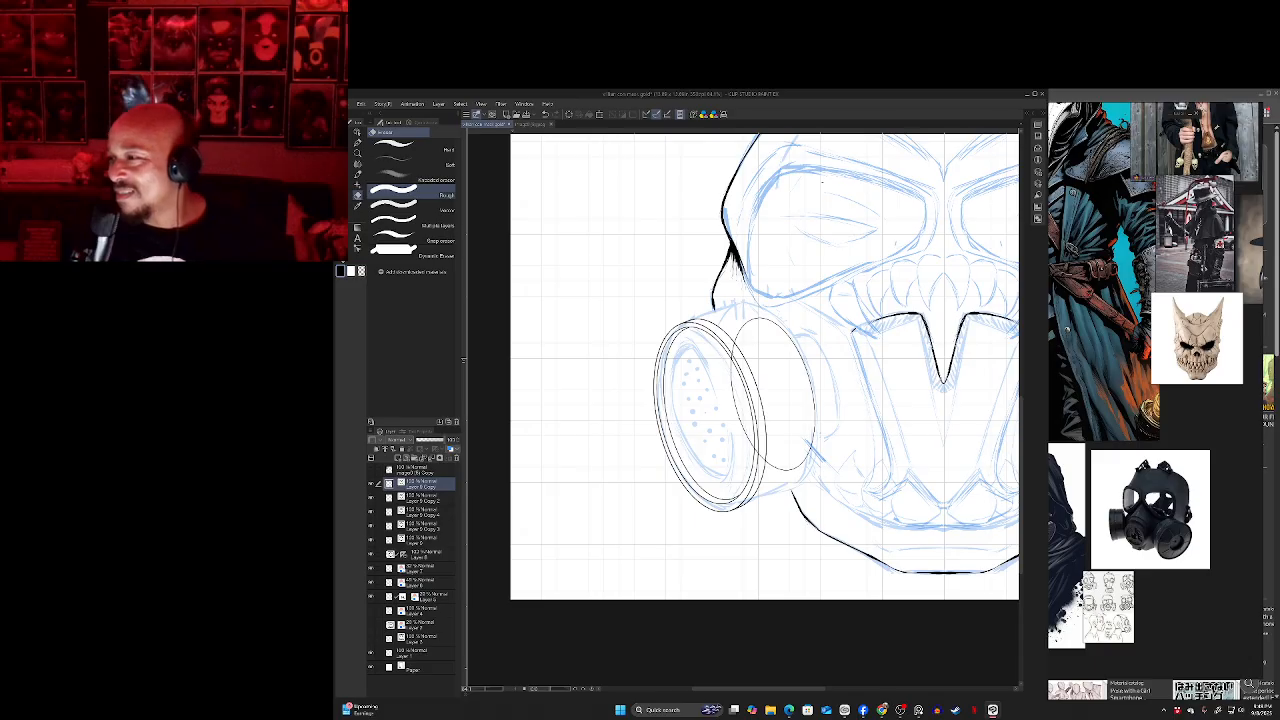
left_click_drag(822, 181, 820, 169)
scroll(648, 450, "down", 1)
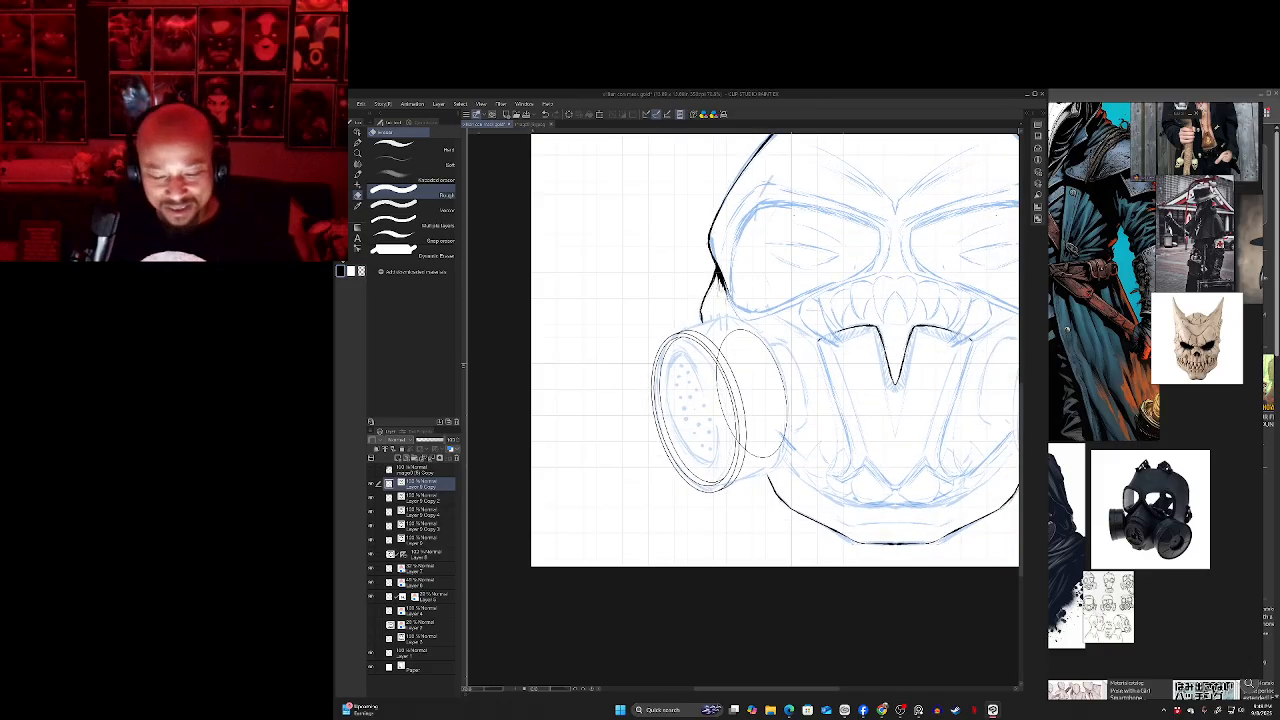
mouse_move(742, 390)
left_mouse_down()
mouse_move(732, 402)
mouse_move(750, 437)
left_mouse_up()
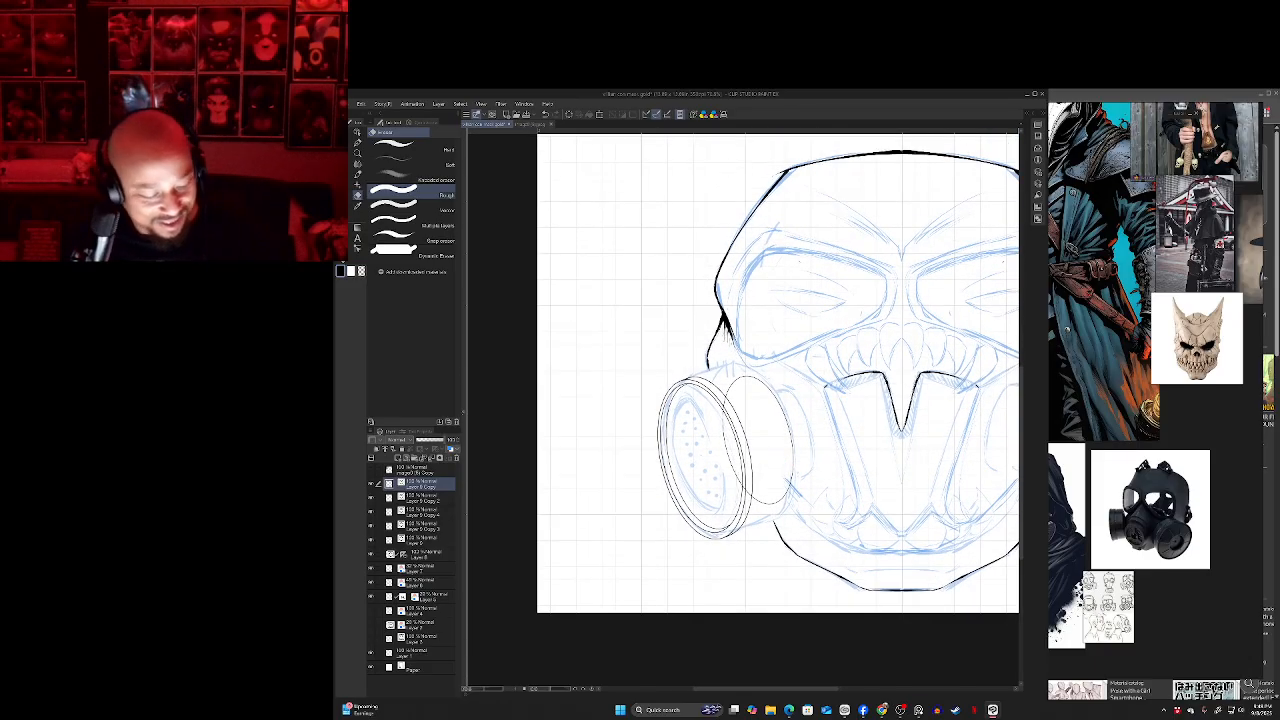
left_click(372, 485)
left_click(372, 485)
left_click_drag(725, 442, 735, 478)
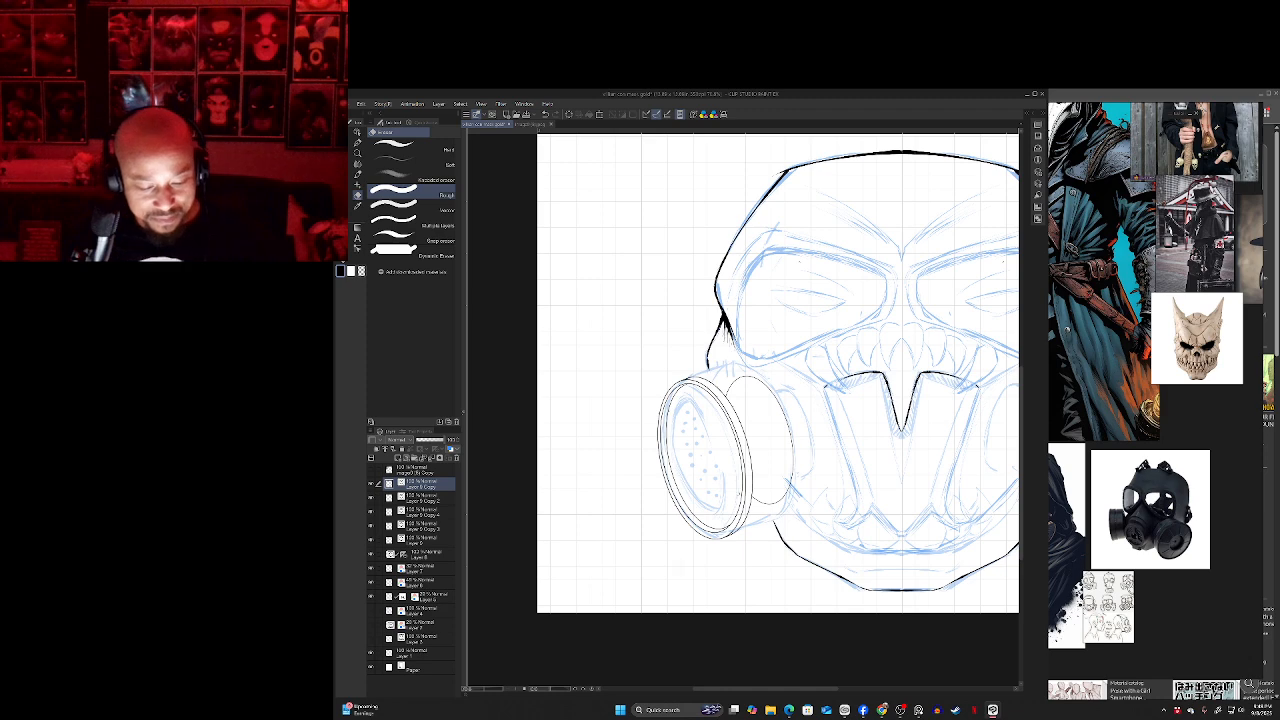
- Toggle the visibility of the left filter's ellipse layers to identify which rim each one holds
scroll(743, 411, "down", 3)
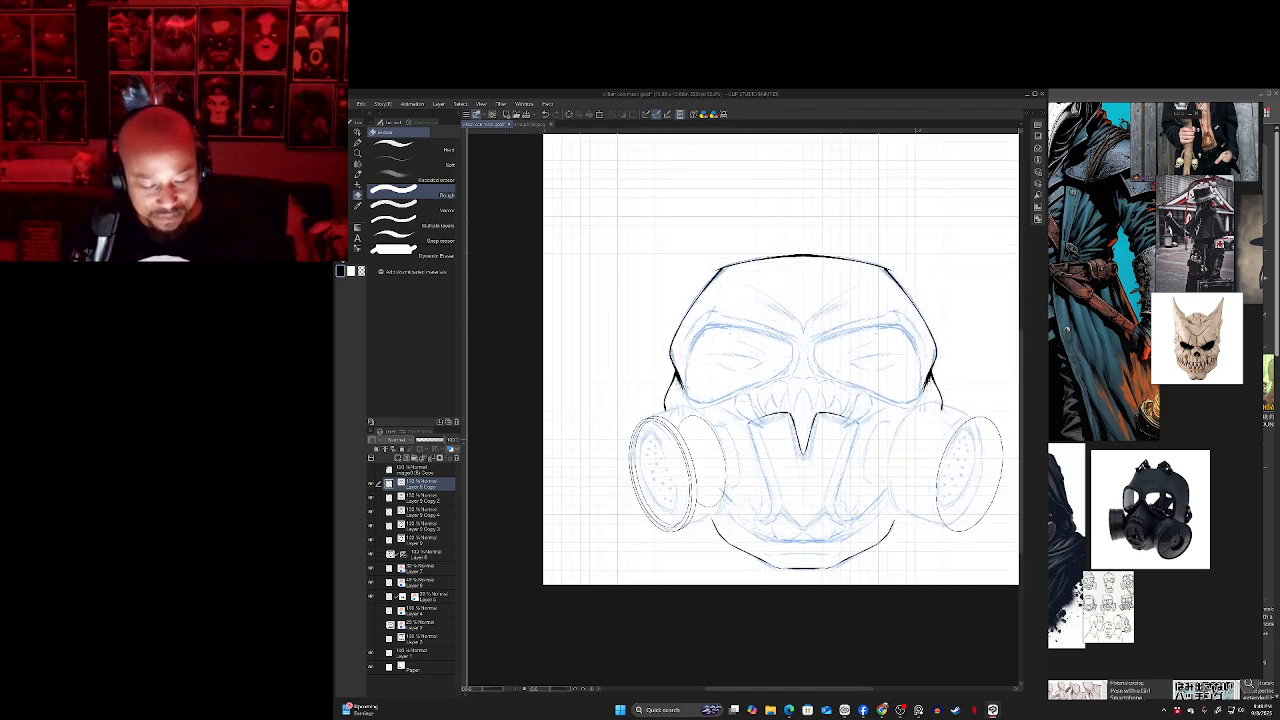
scroll(638, 478, "up", 4)
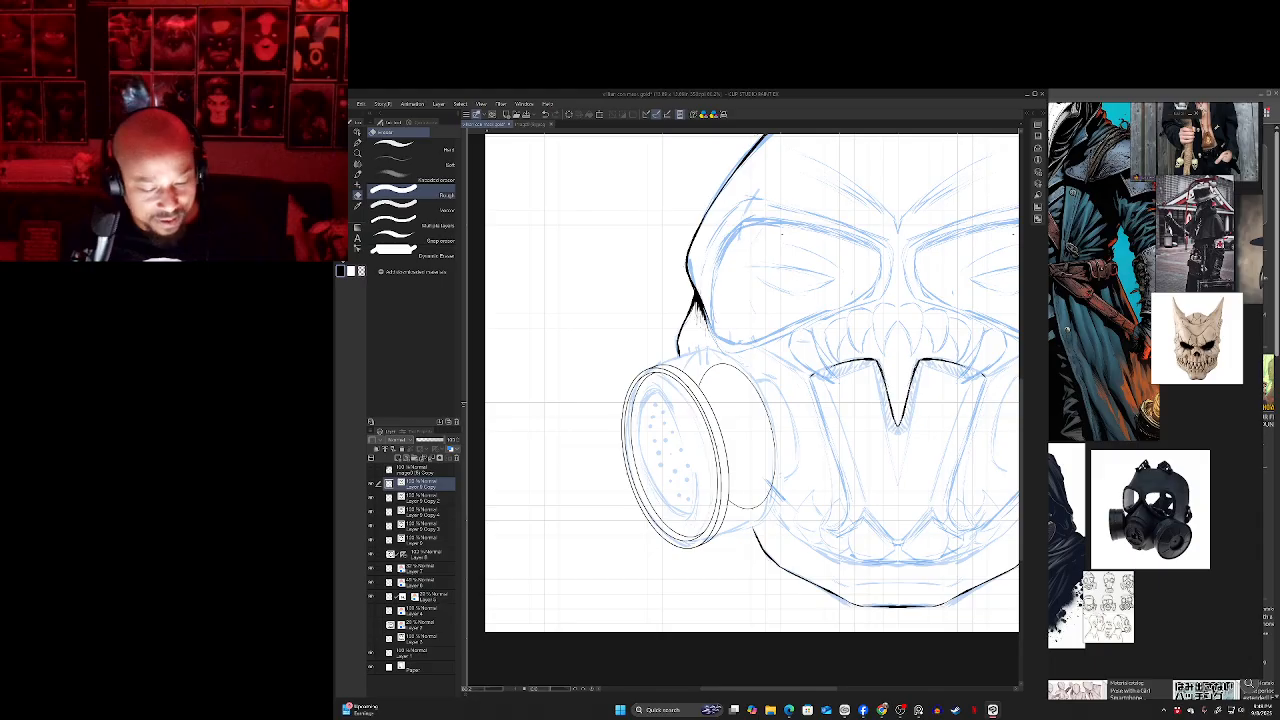
mouse_move(591, 404)
left_mouse_down()
mouse_move(614, 393)
mouse_move(594, 406)
left_mouse_up()
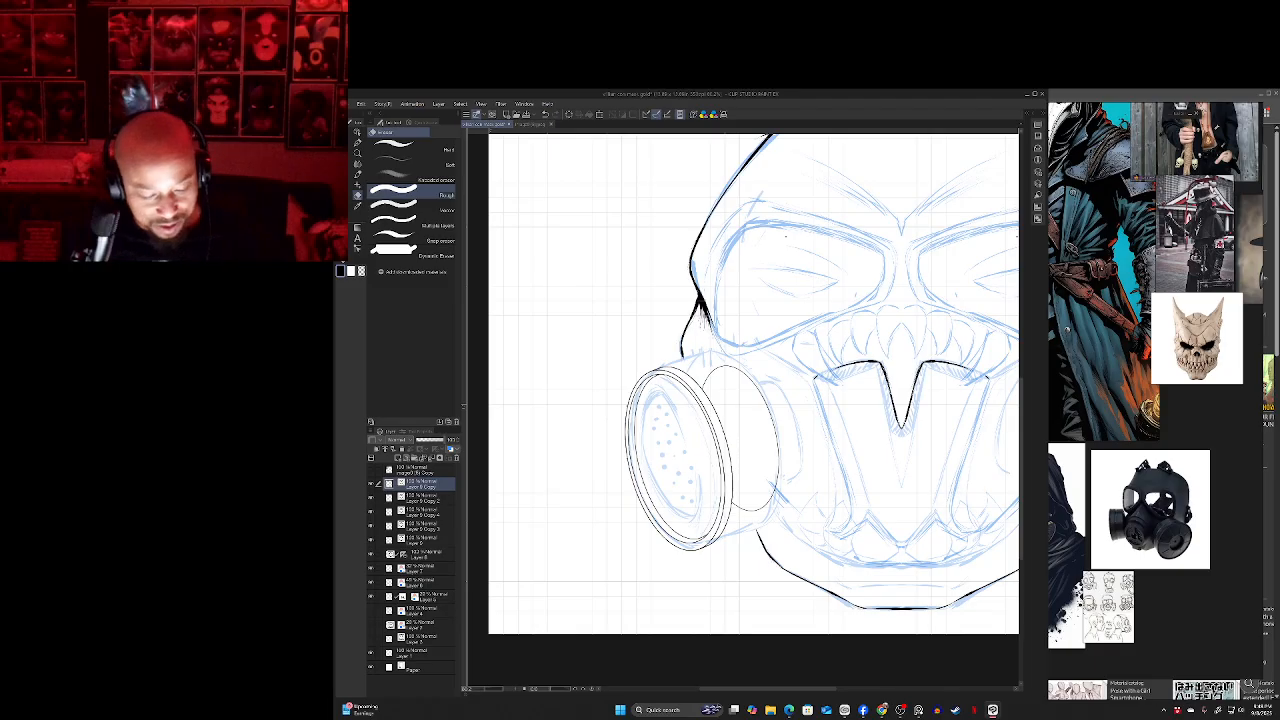
left_click(424, 498)
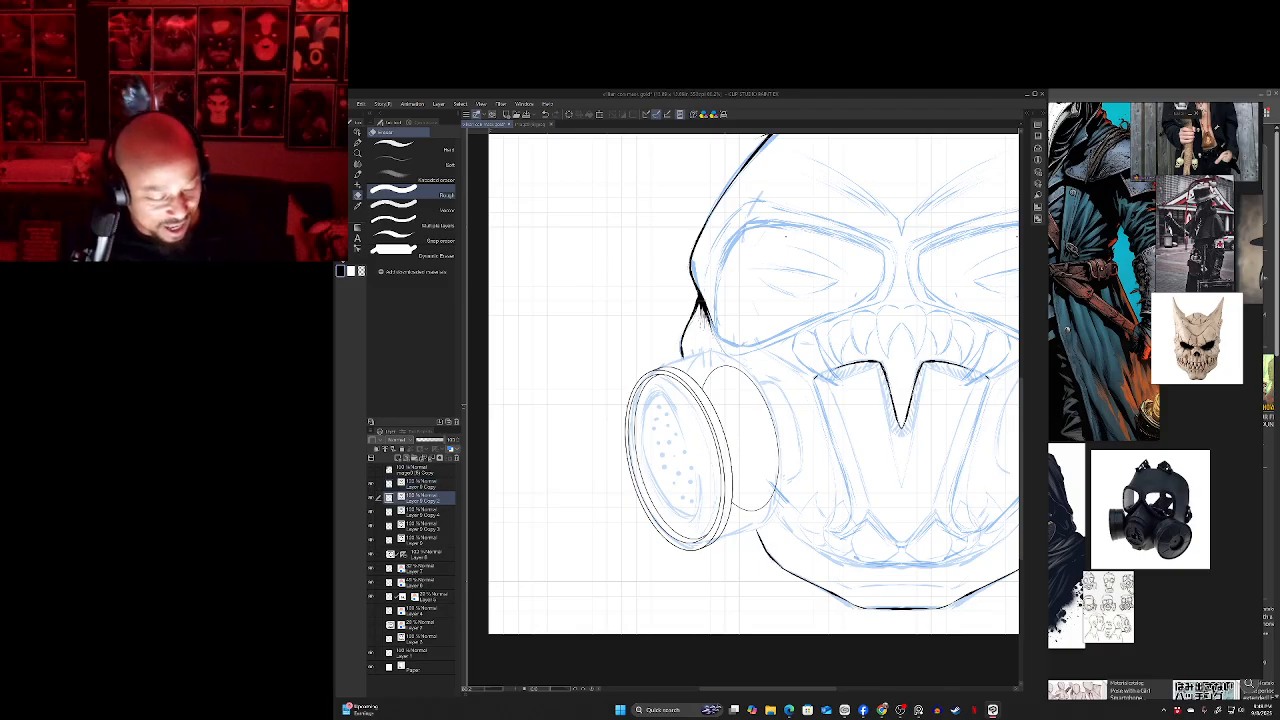
left_click(371, 498)
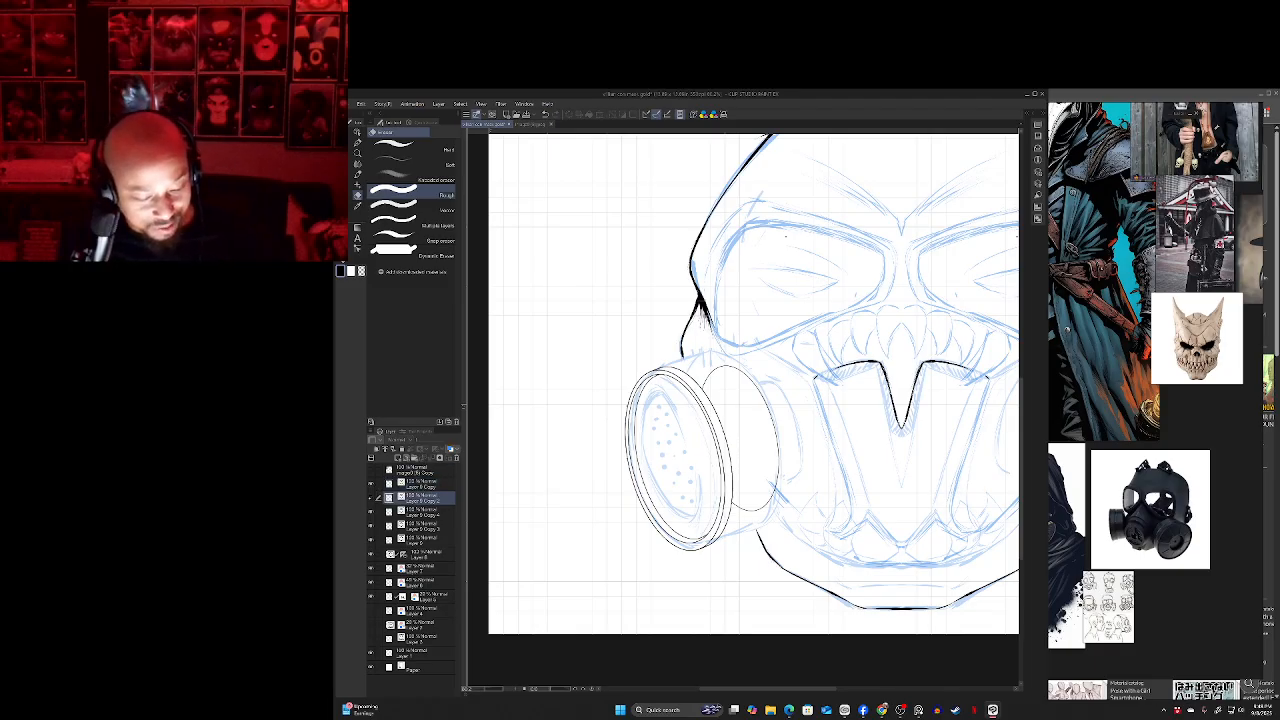
left_click(371, 498)
left_click(371, 498)
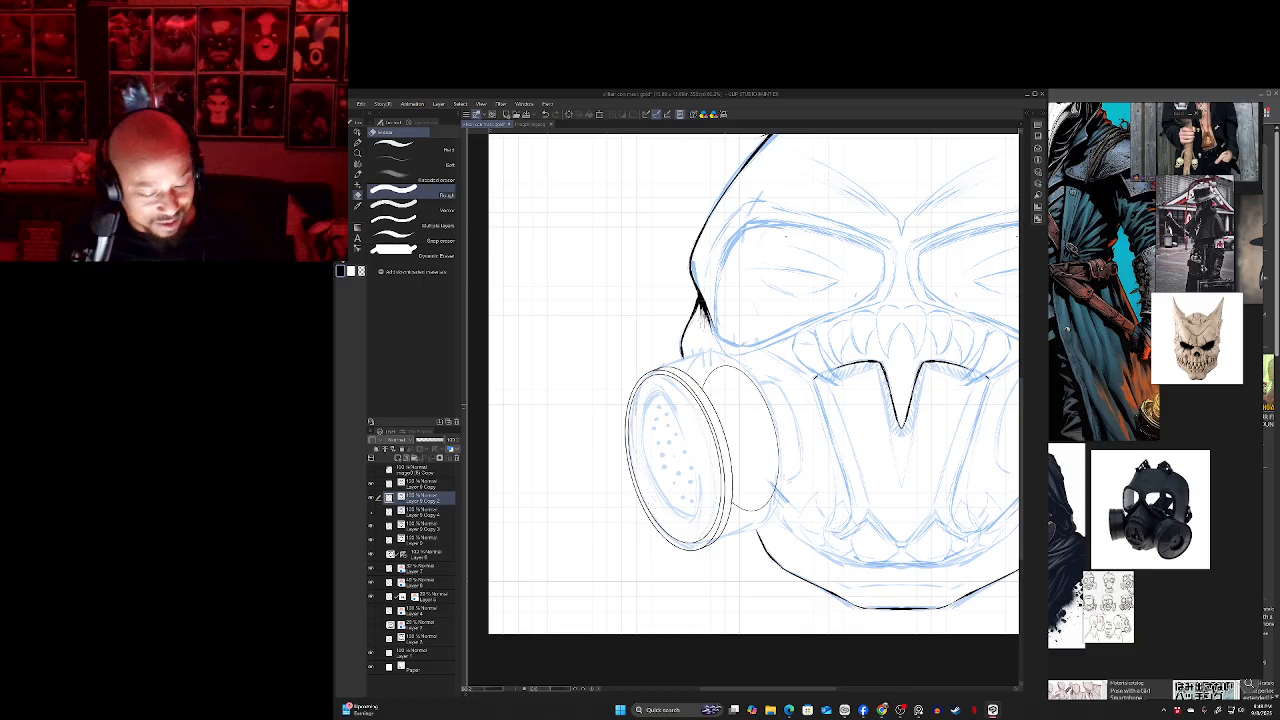
left_click(371, 498)
key("Delete")
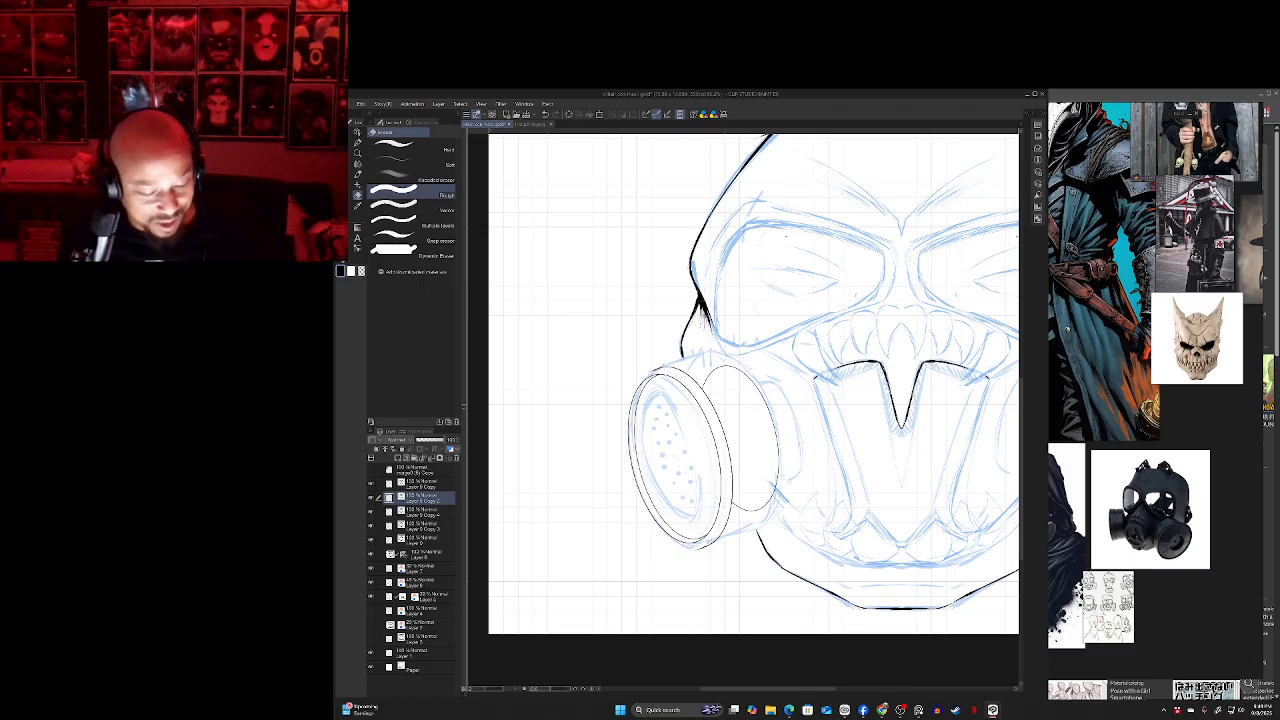
key("ctrl+z")
- Select the left filter's ellipse on Layer 9 with a lasso outline and duplicate it onto its own layer
left_click(424, 540)
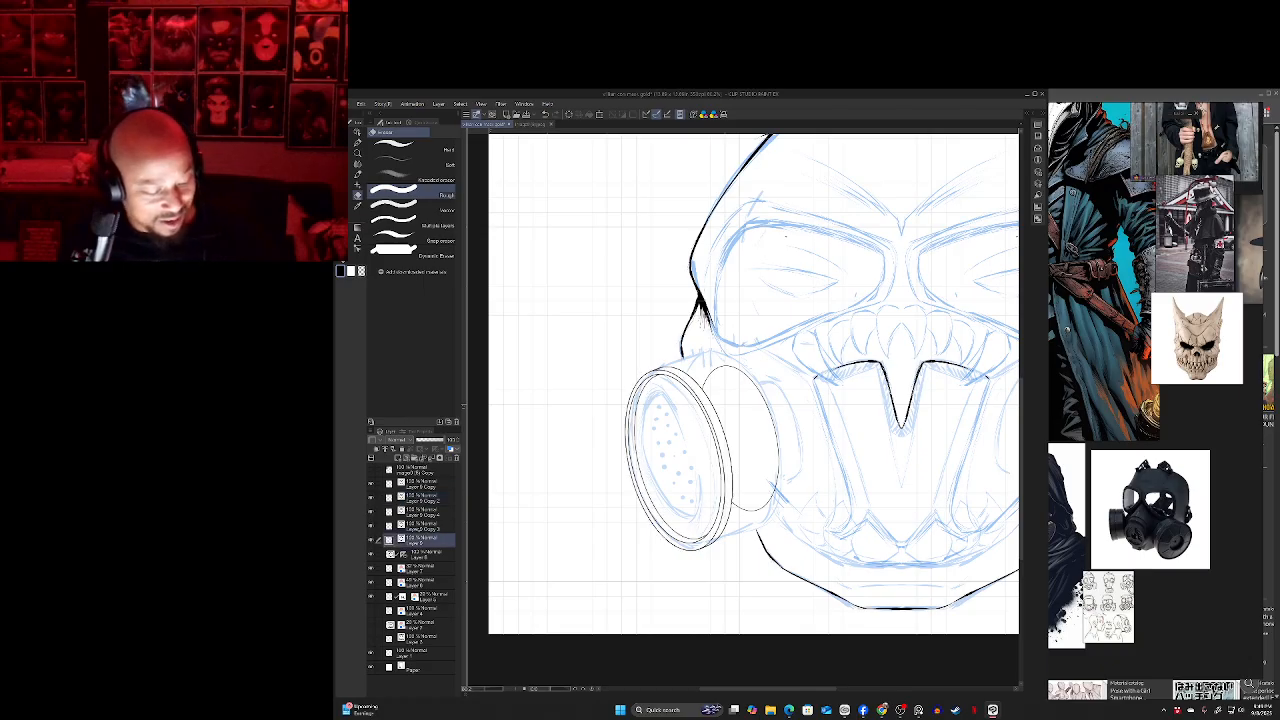
key("m")
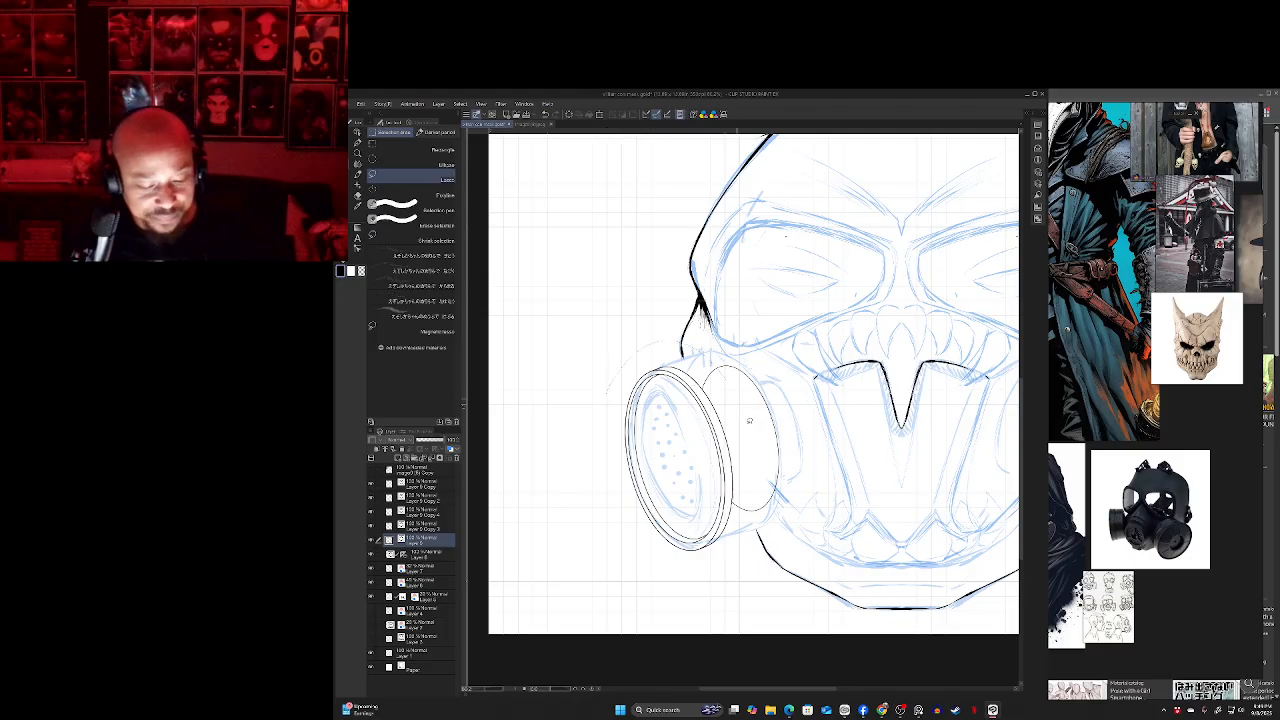
mouse_move(750, 421)
left_mouse_down()
mouse_move(684, 579)
mouse_move(614, 368)
left_mouse_up()
key("ctrl+c")
key("ctrl+v")
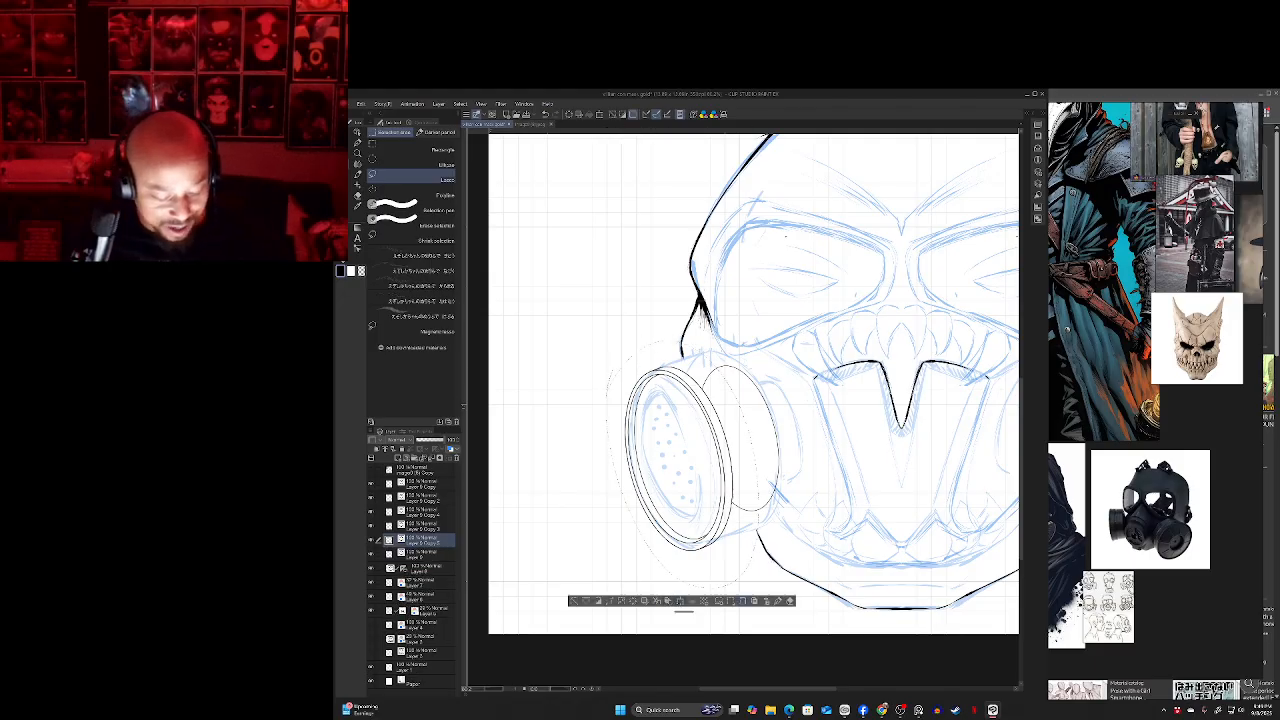
- Scale the duplicated ellipse down to a small oval around the sketched perforation dots at the left filter's center
key("ctrl+t")
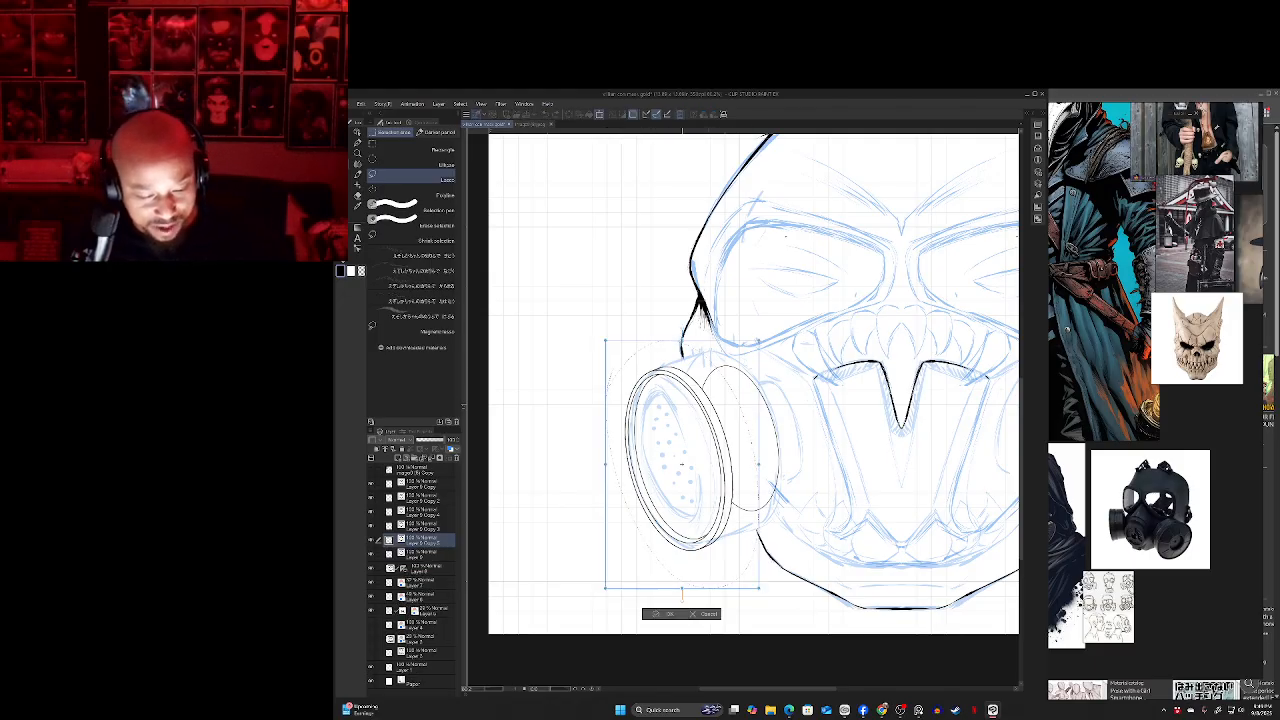
left_click_drag(682, 340, 682, 406)
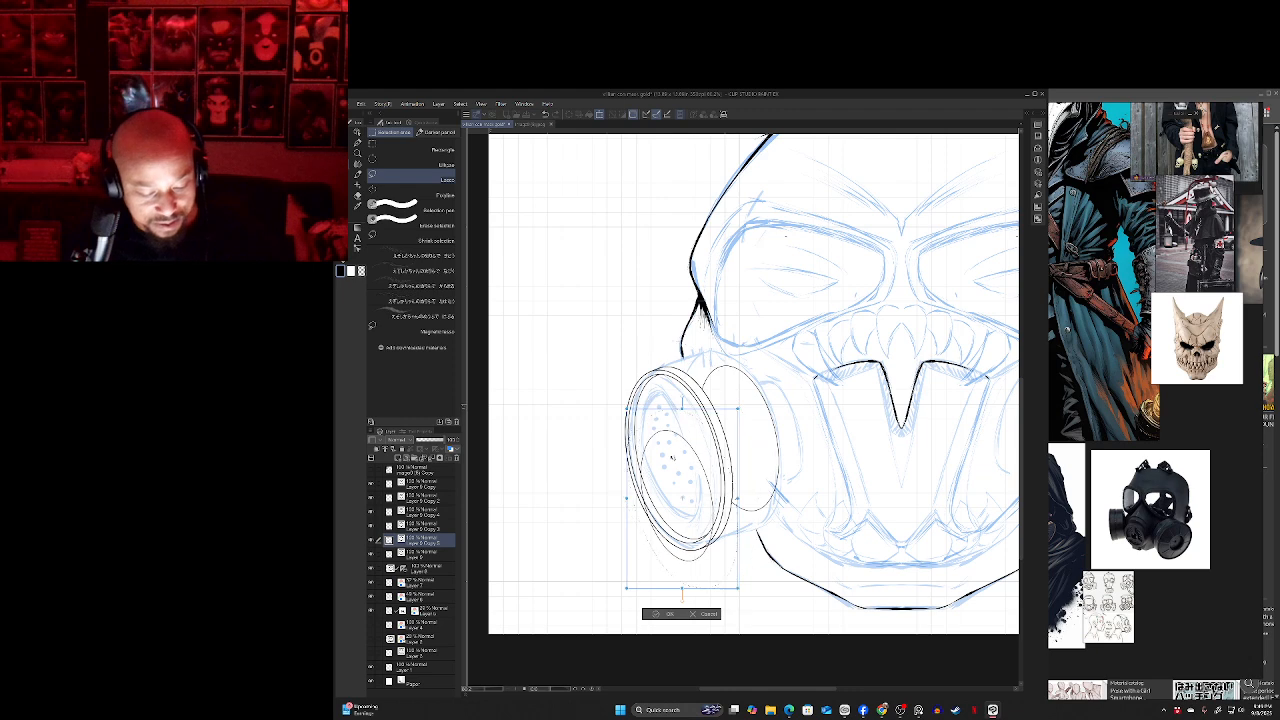
left_click_drag(672, 458, 672, 418)
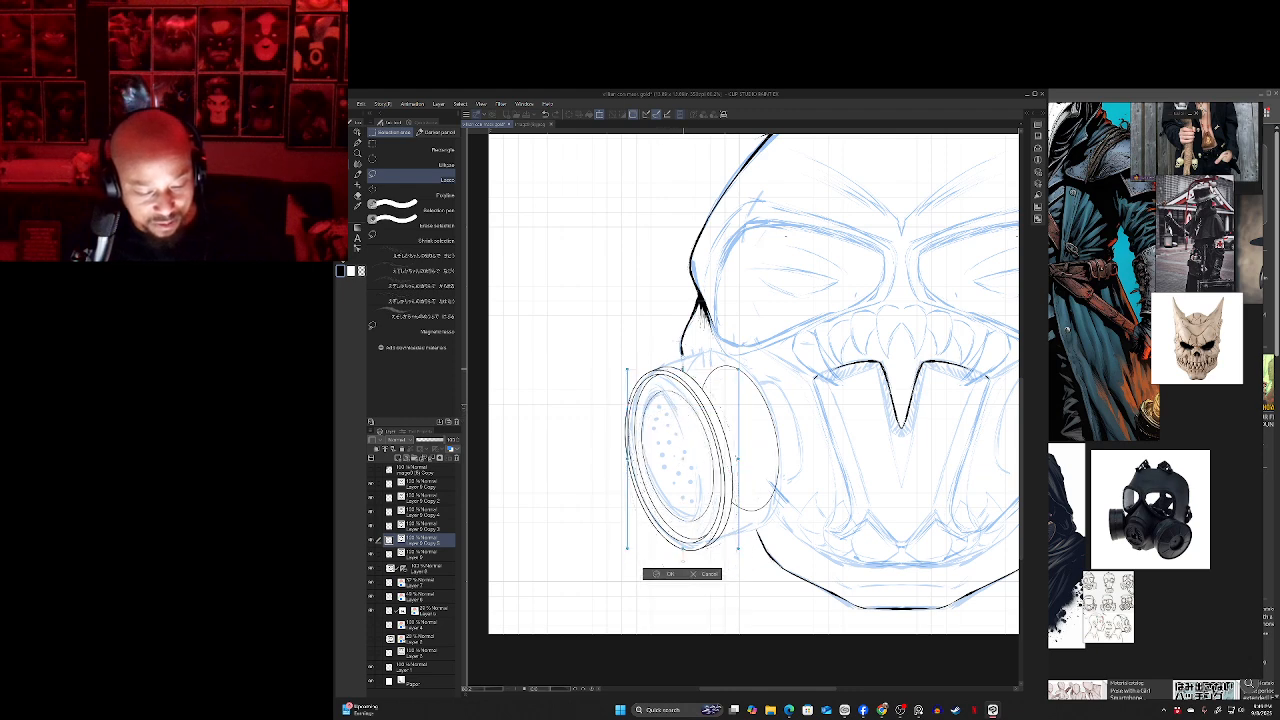
left_click_drag(682, 370, 663, 454)
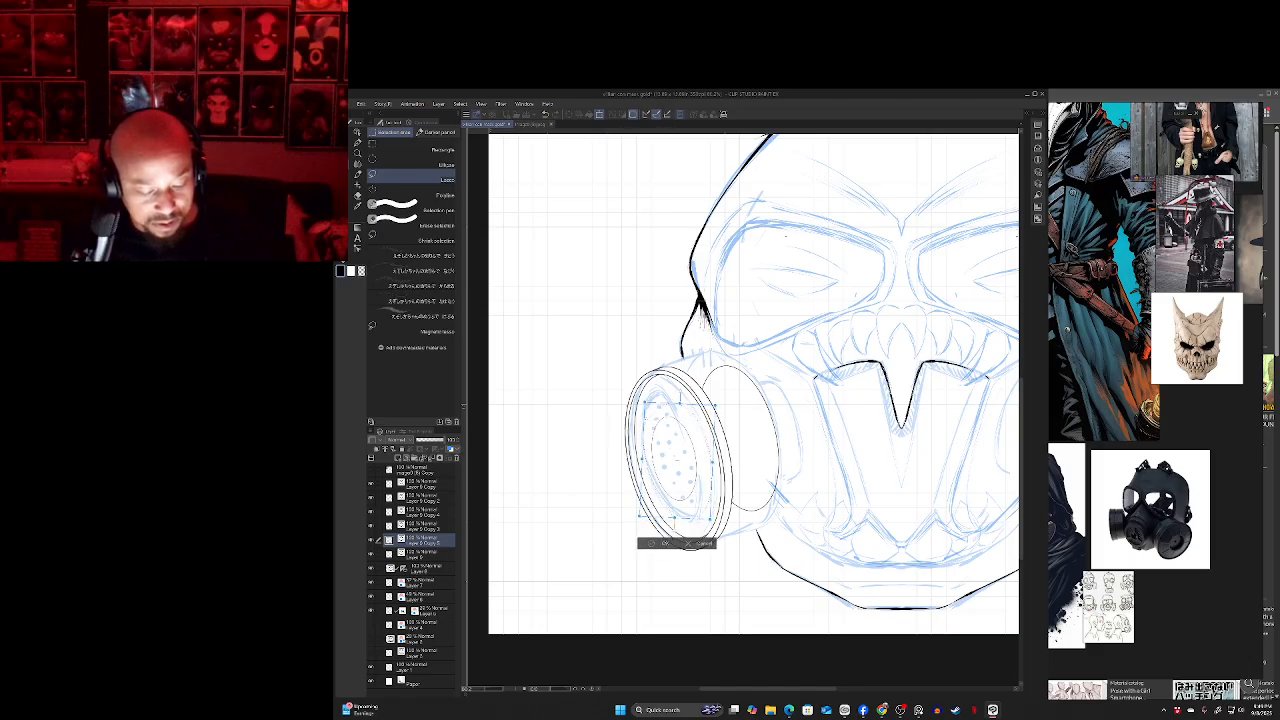
left_click(665, 543)
left_click(570, 529)
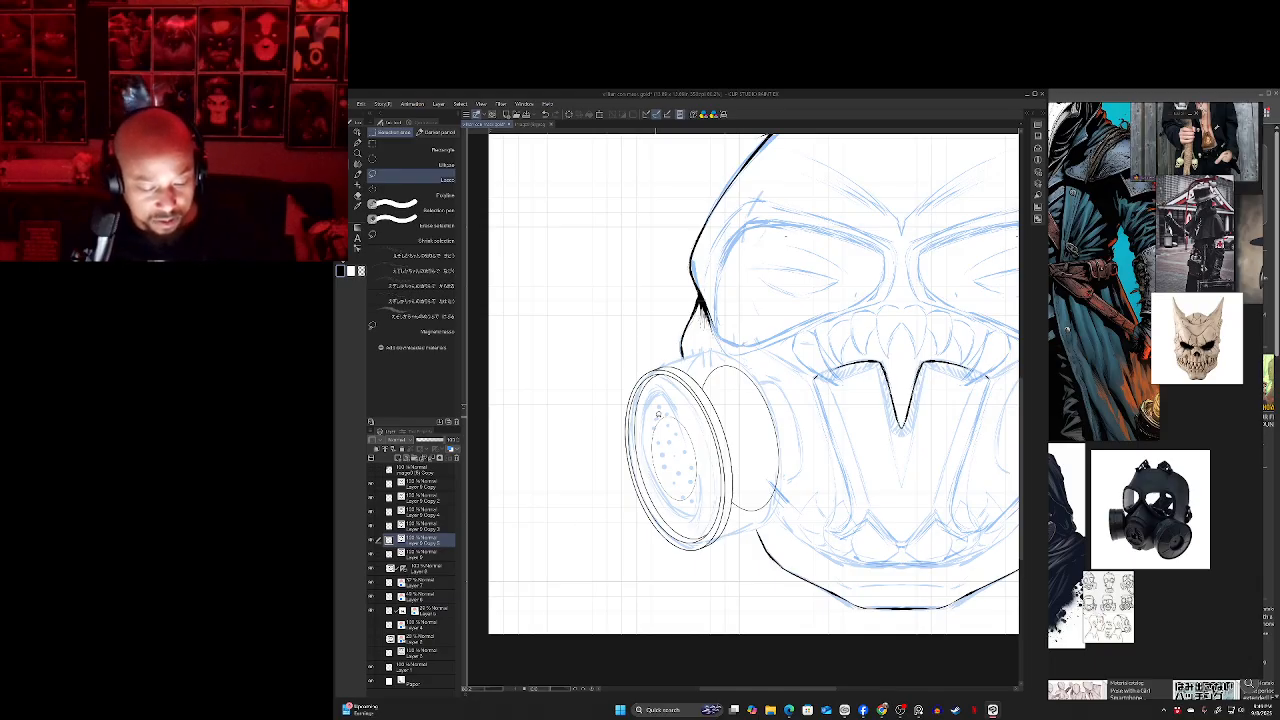
- Duplicate the small oval at the left filter's center onto its own layer and stretch the copy slightly taller around the perforation dots
left_click_drag(657, 408, 659, 407)
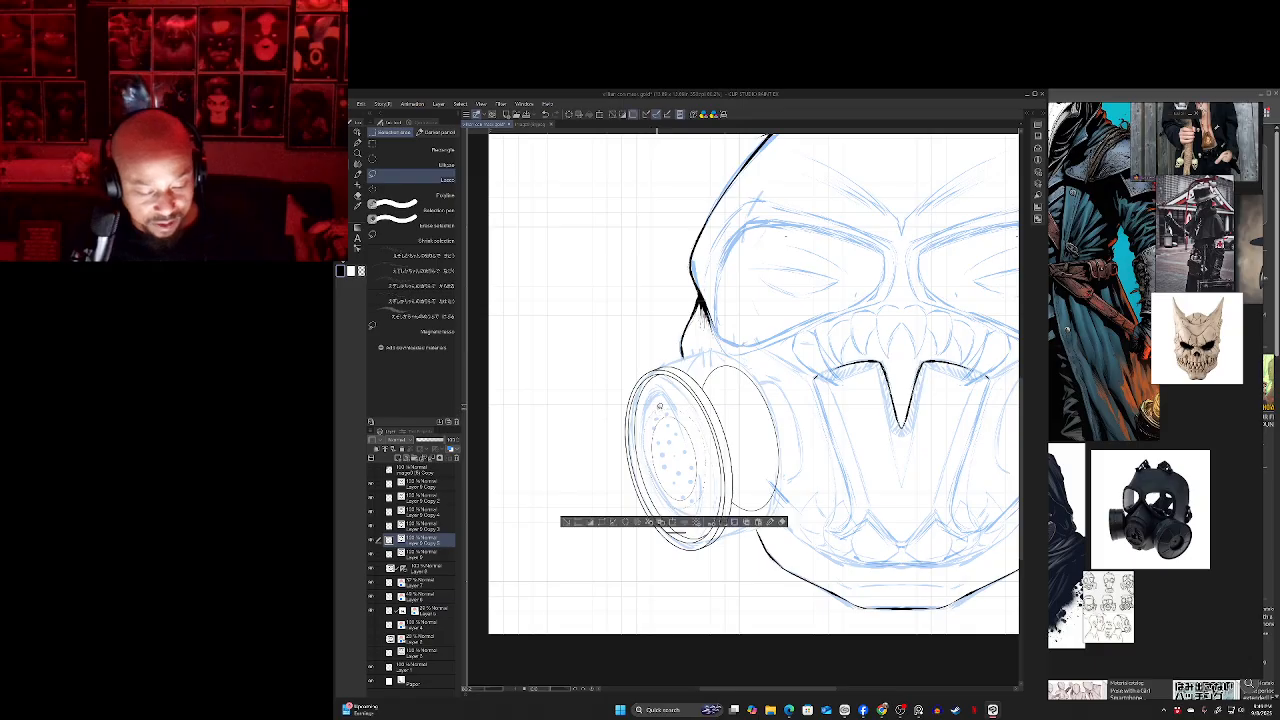
left_click(661, 522)
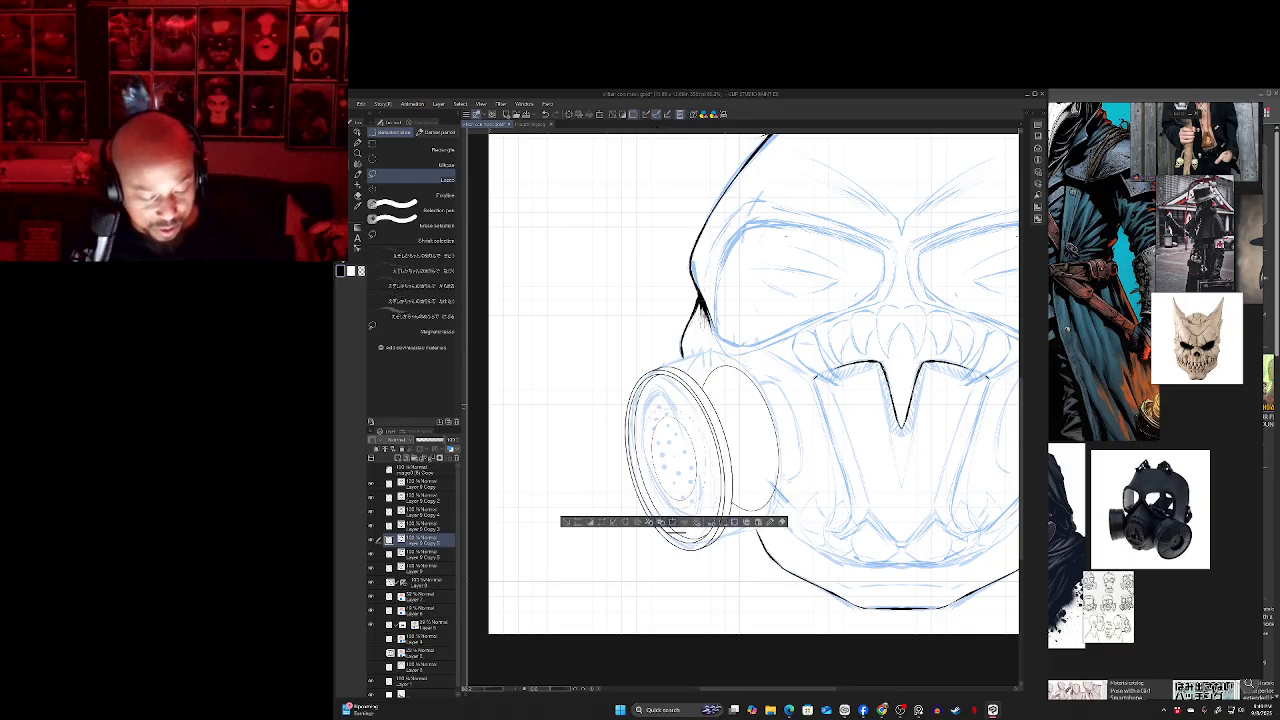
left_click(672, 522)
left_click_drag(674, 406, 674, 411)
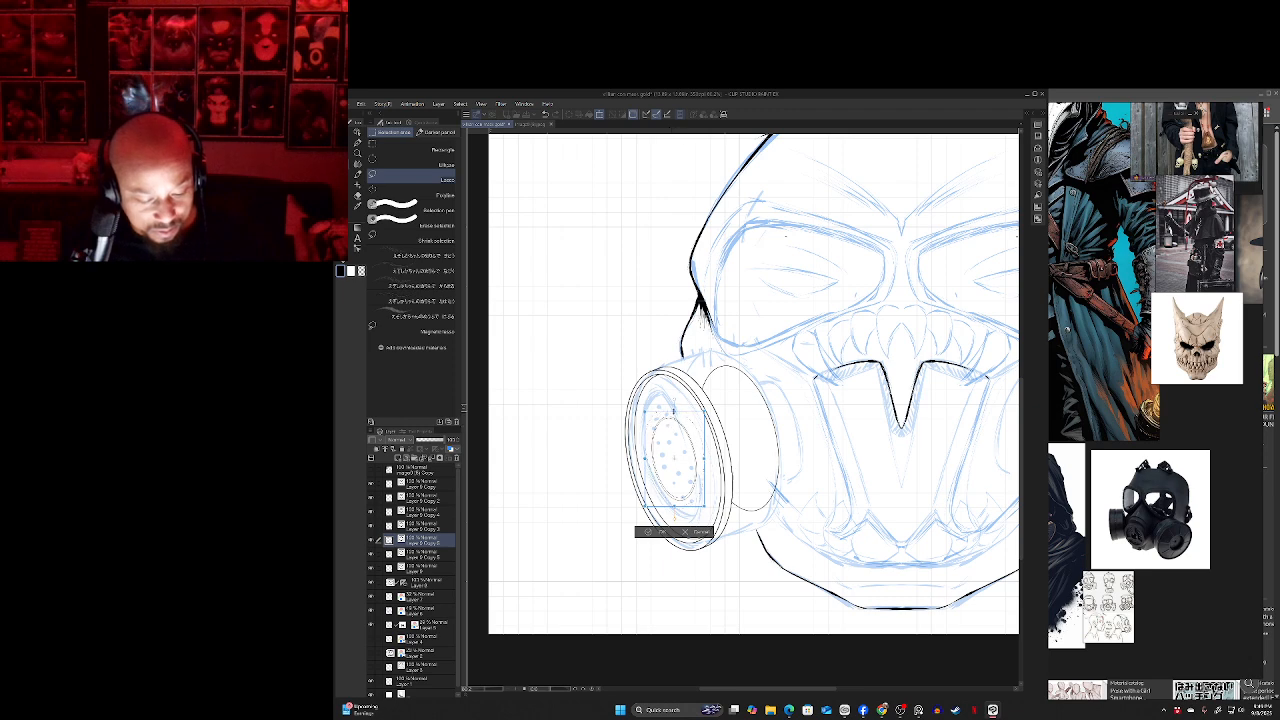
mouse_move(674, 410)
left_mouse_down()
mouse_move(672, 434)
mouse_move(675, 409)
left_mouse_up()
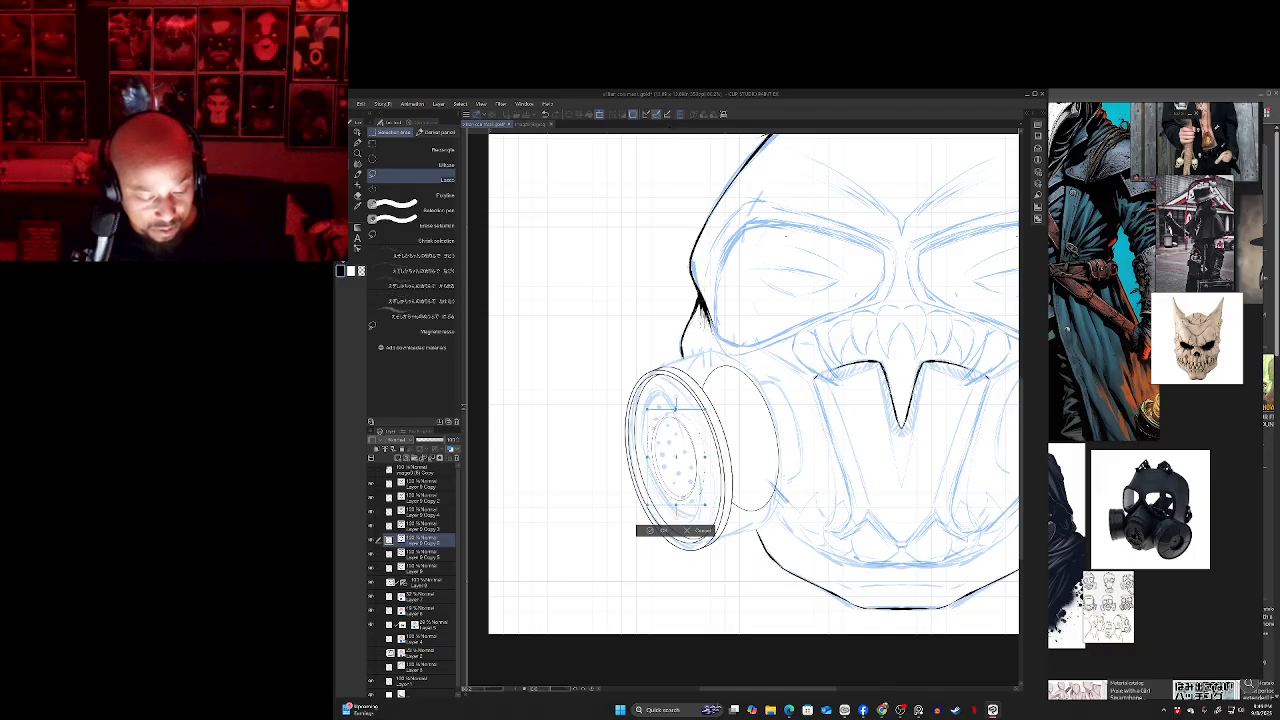
left_click_drag(676, 505, 676, 509)
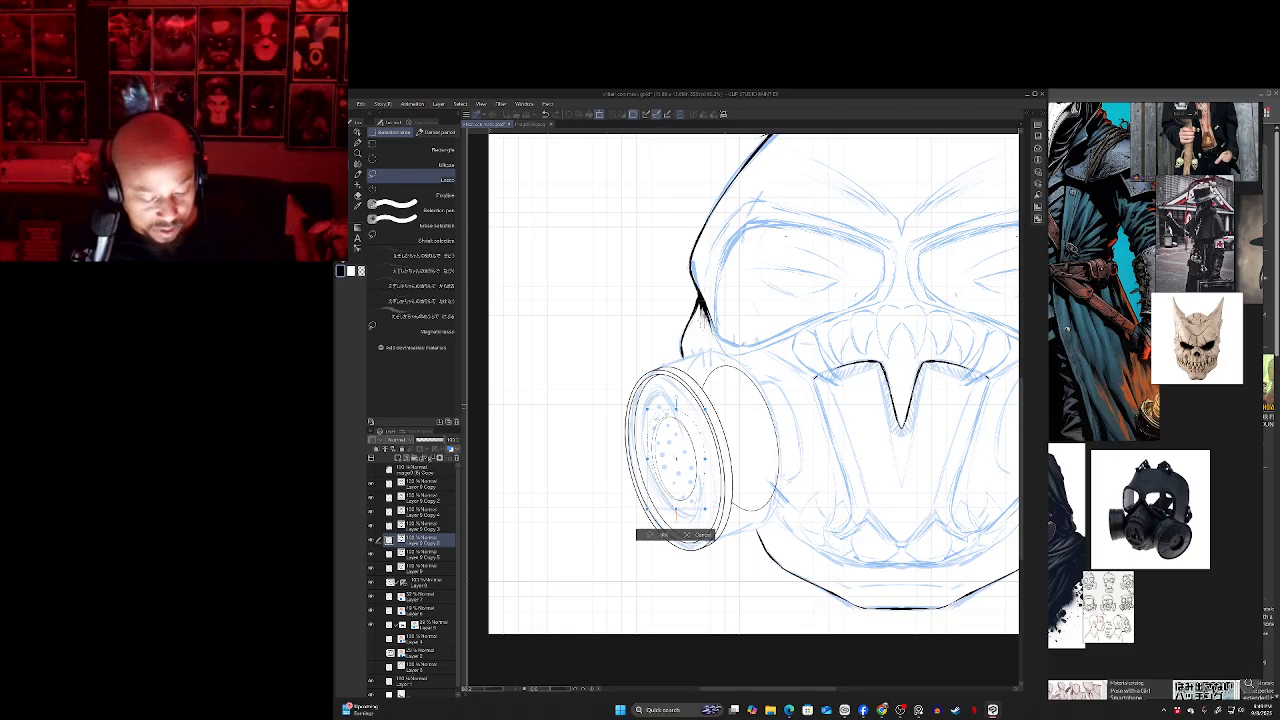
left_click(664, 535)
key("e")
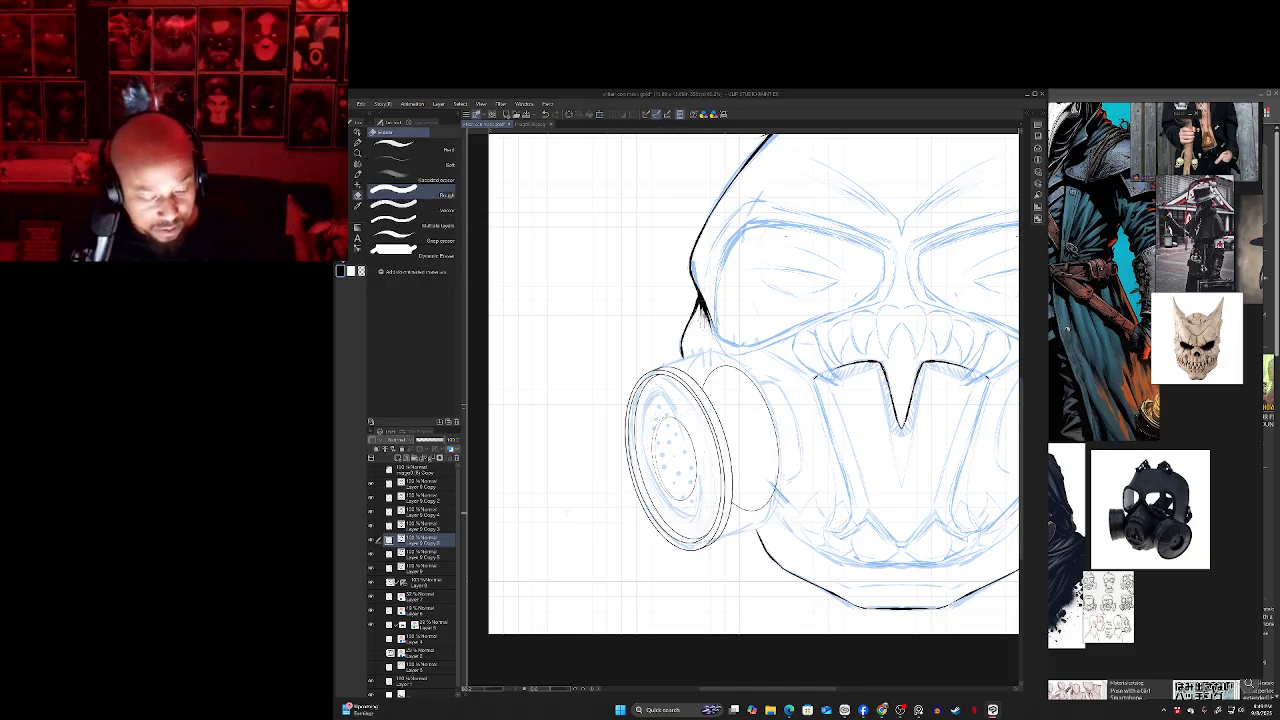
key("ctrl+d")
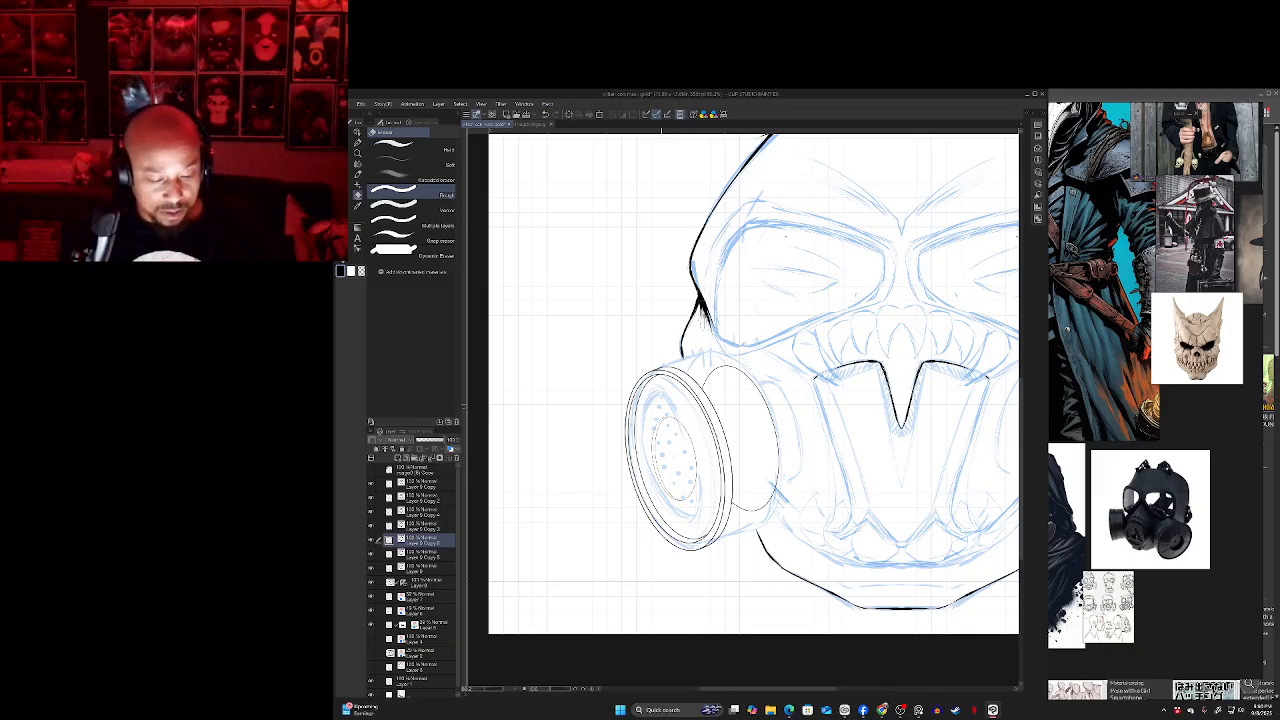
- Draw curves joining the left filter's front rim to its rear ellipse along the upper and lower sides of the canister
mouse_move(661, 405)
left_mouse_down()
mouse_move(706, 416)
mouse_move(620, 352)
left_mouse_up()
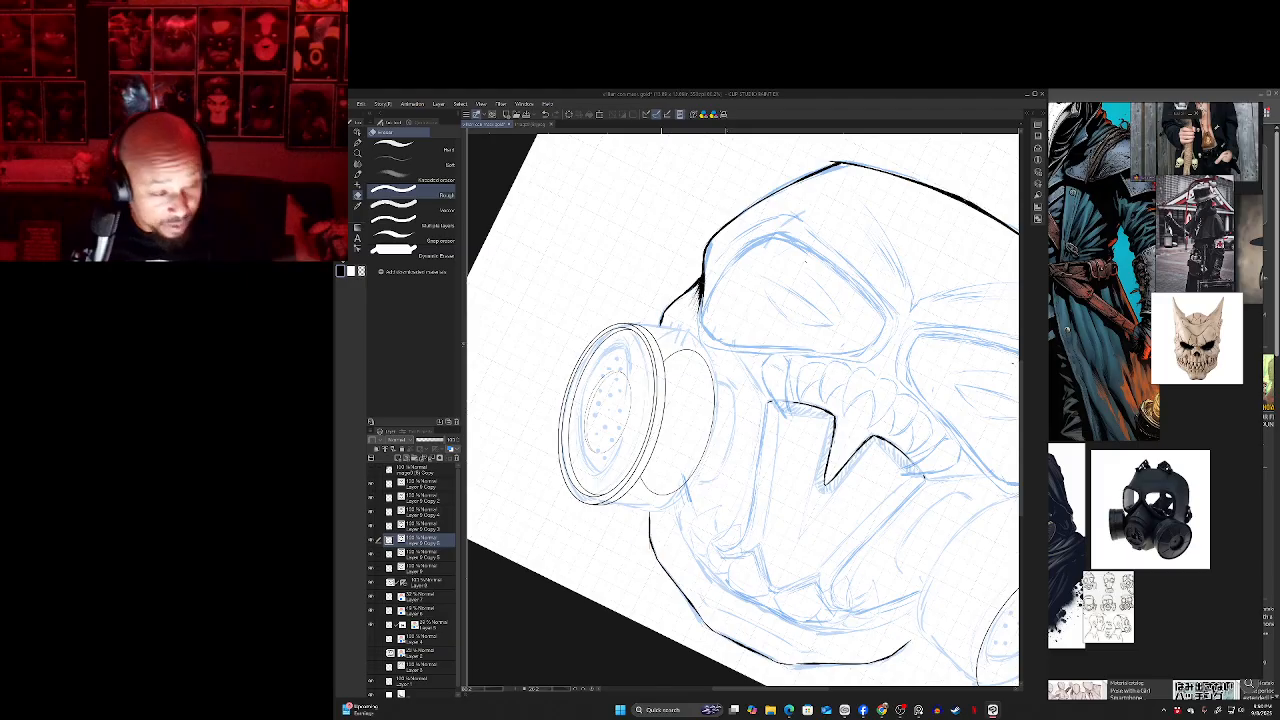
key("u")
left_click(413, 162)
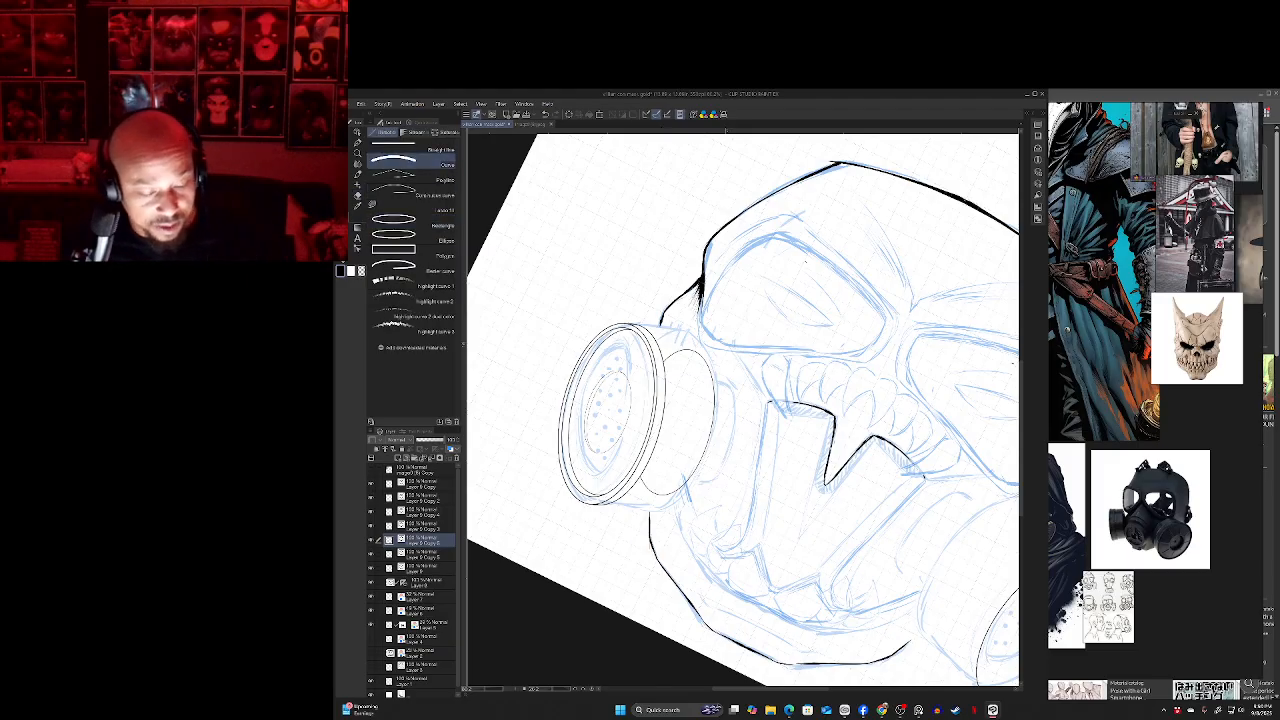
left_click_drag(643, 330, 702, 353)
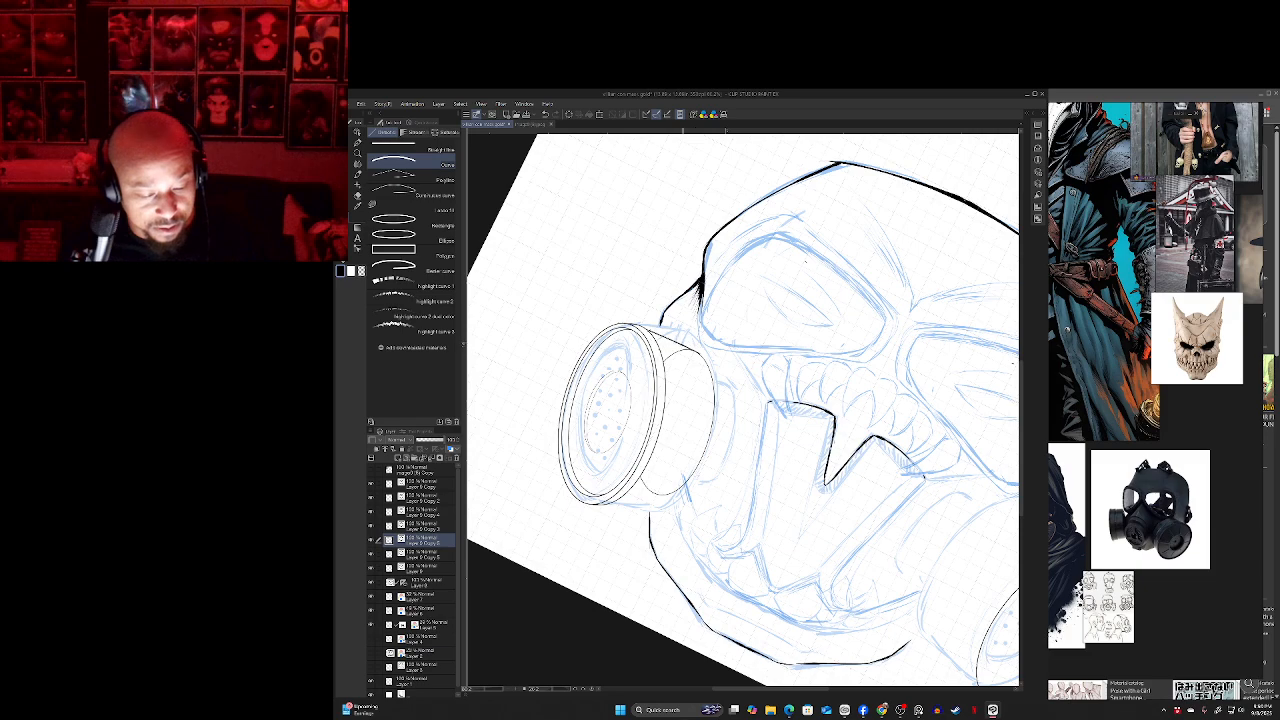
left_click(681, 343)
left_click_drag(743, 360, 812, 461)
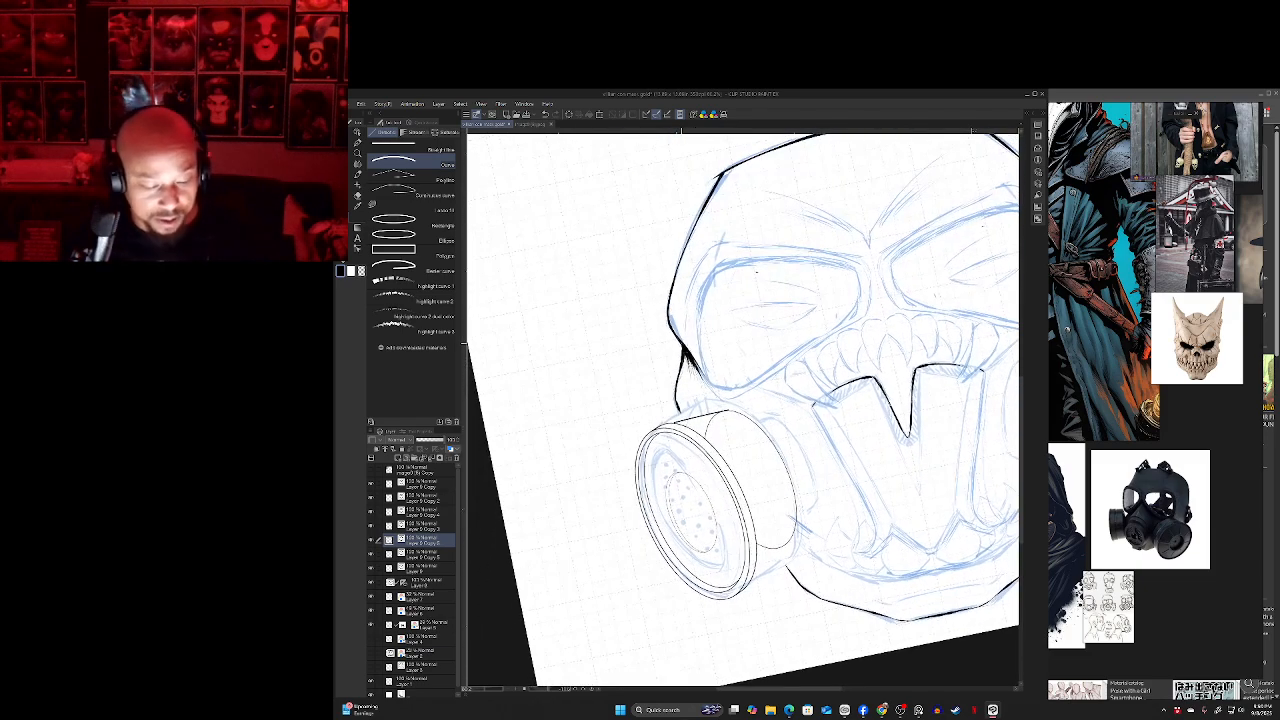
key("ctrl+z")
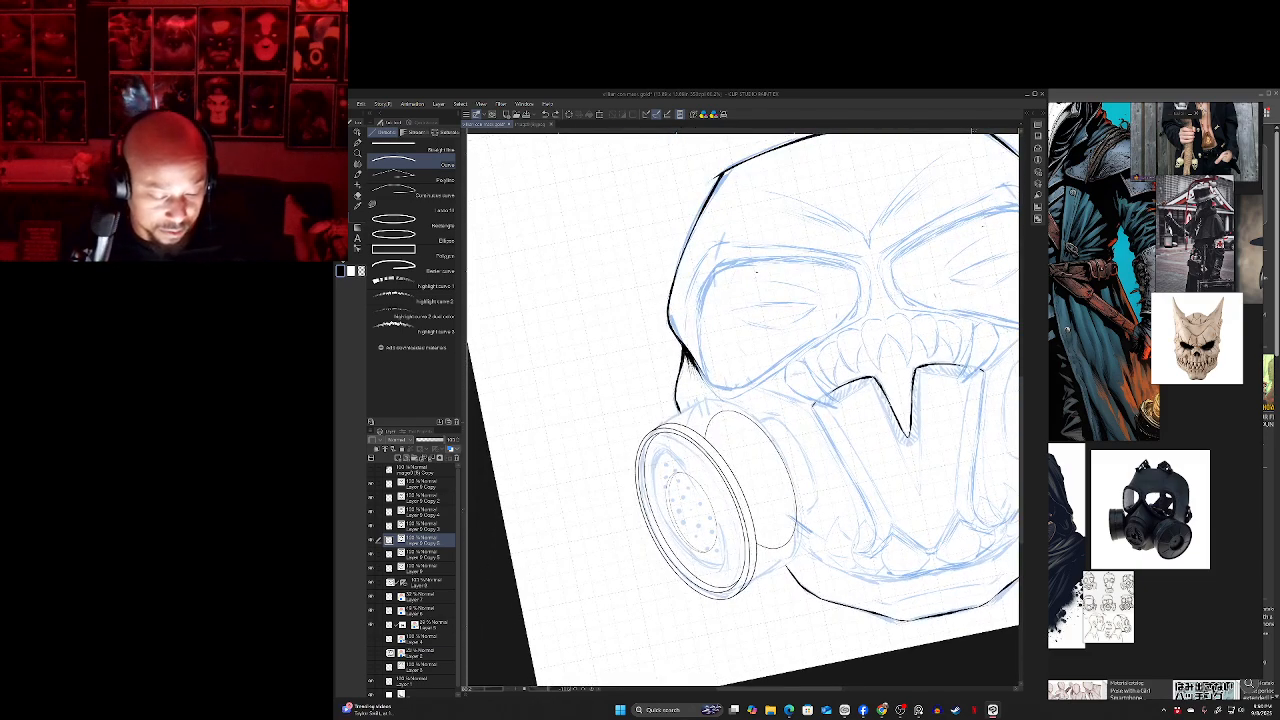
left_click_drag(676, 422, 728, 410)
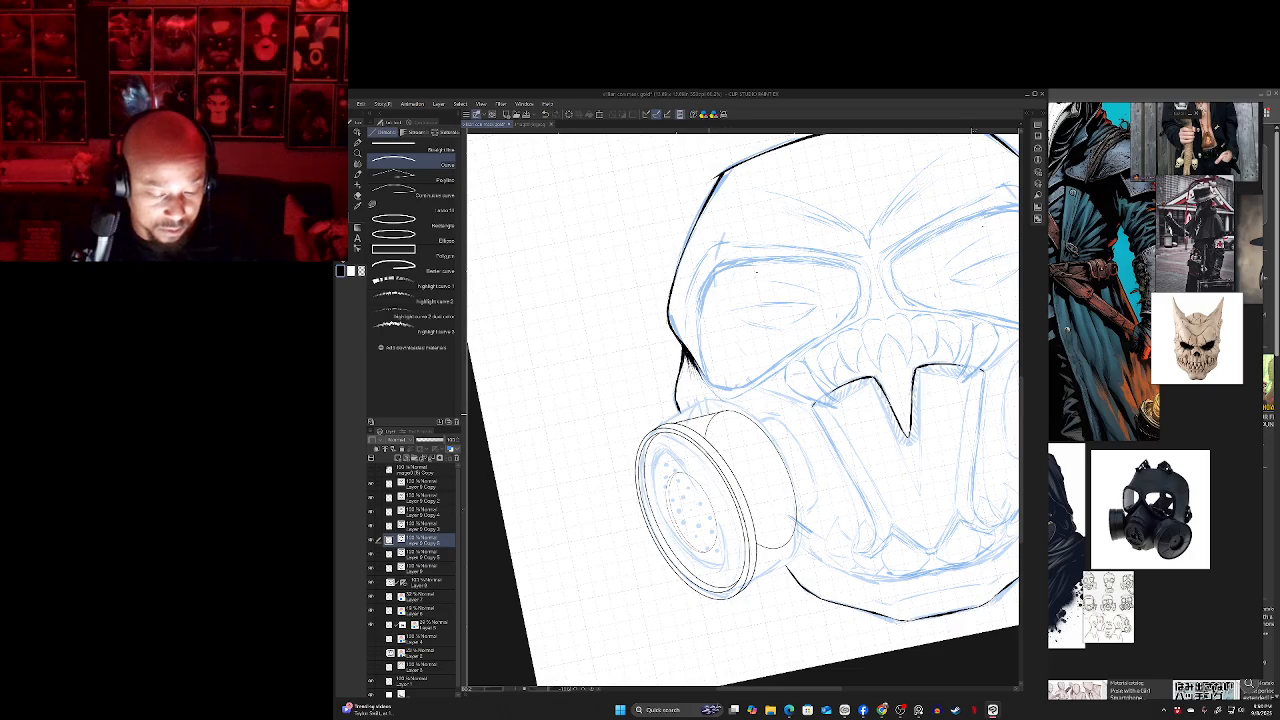
left_click_drag(709, 414, 709, 408)
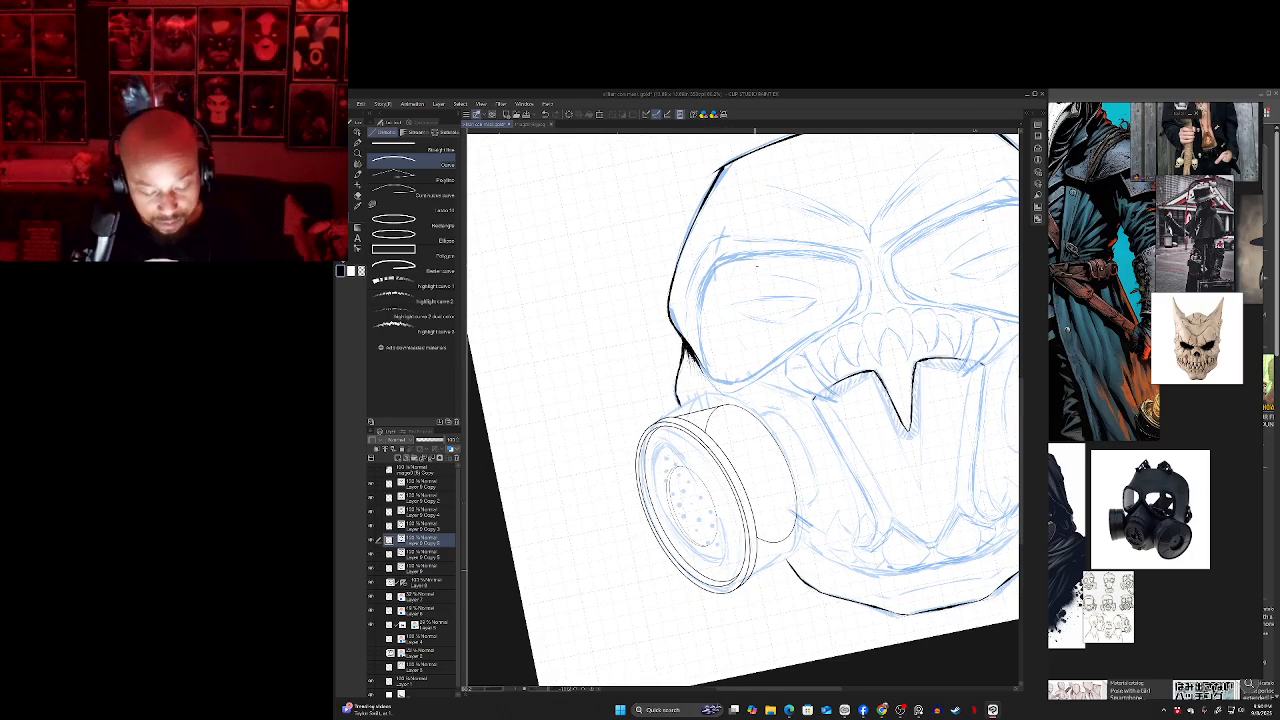
left_click_drag(748, 577, 790, 536)
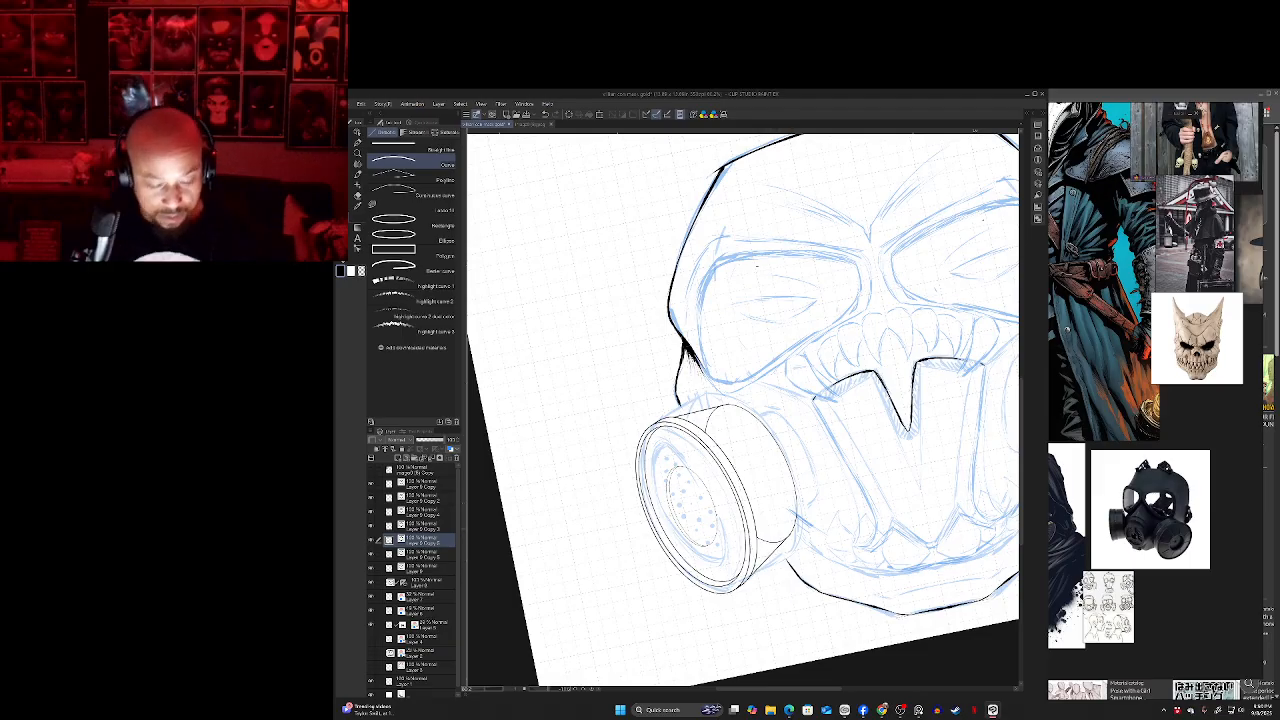
- Touch up with the pen the corners where the side lines meet the left filter's rear ellipse
left_click_drag(900, 380, 848, 400)
left_click_drag(696, 397, 776, 390)
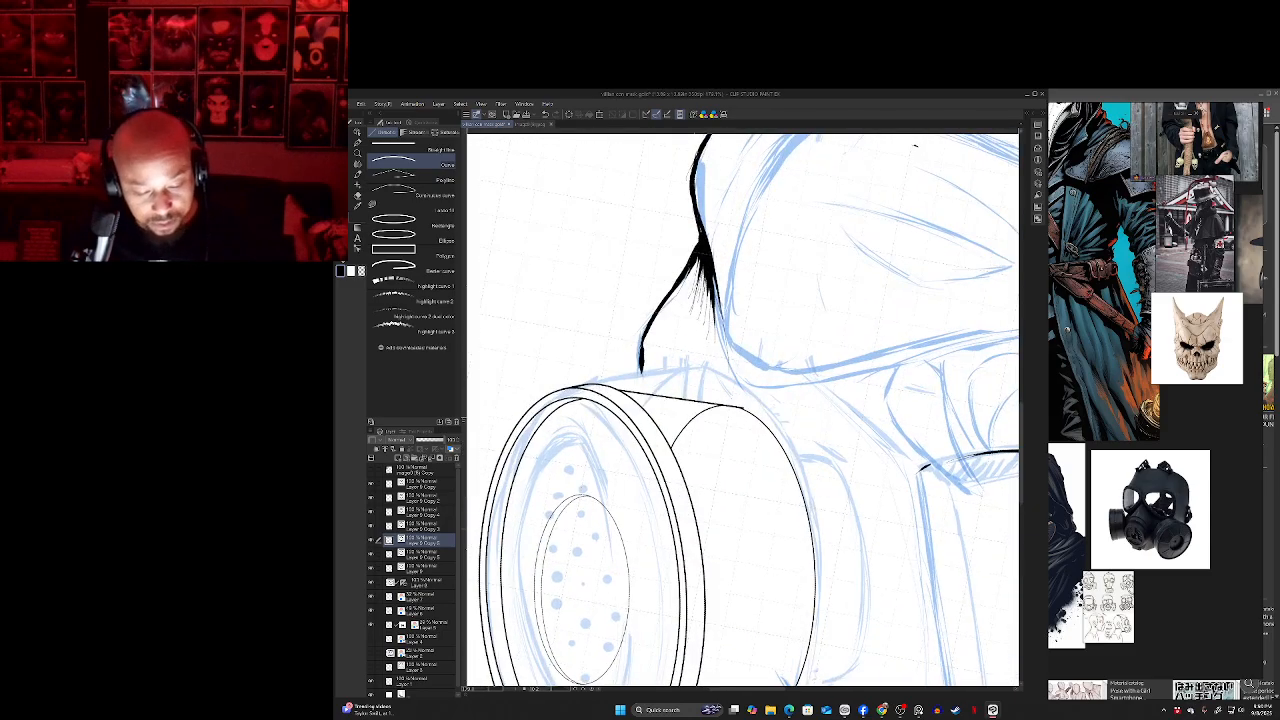
key("p")
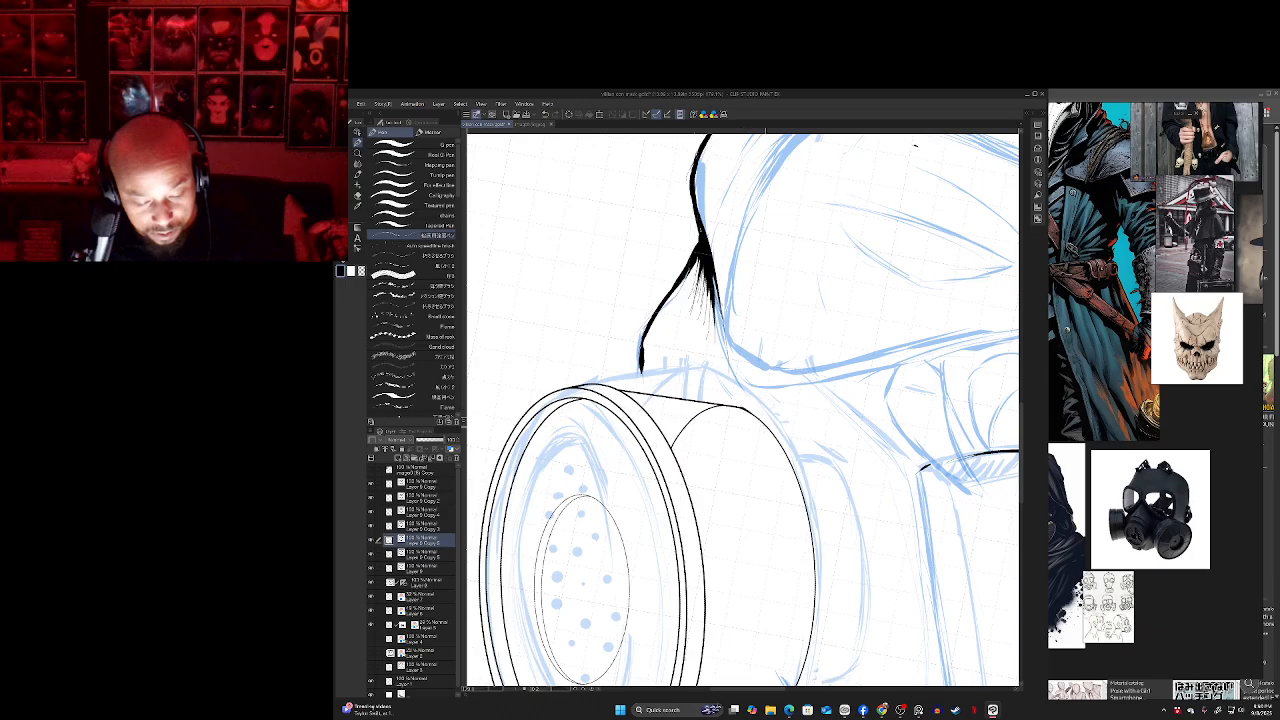
left_click_drag(780, 568, 769, 432)
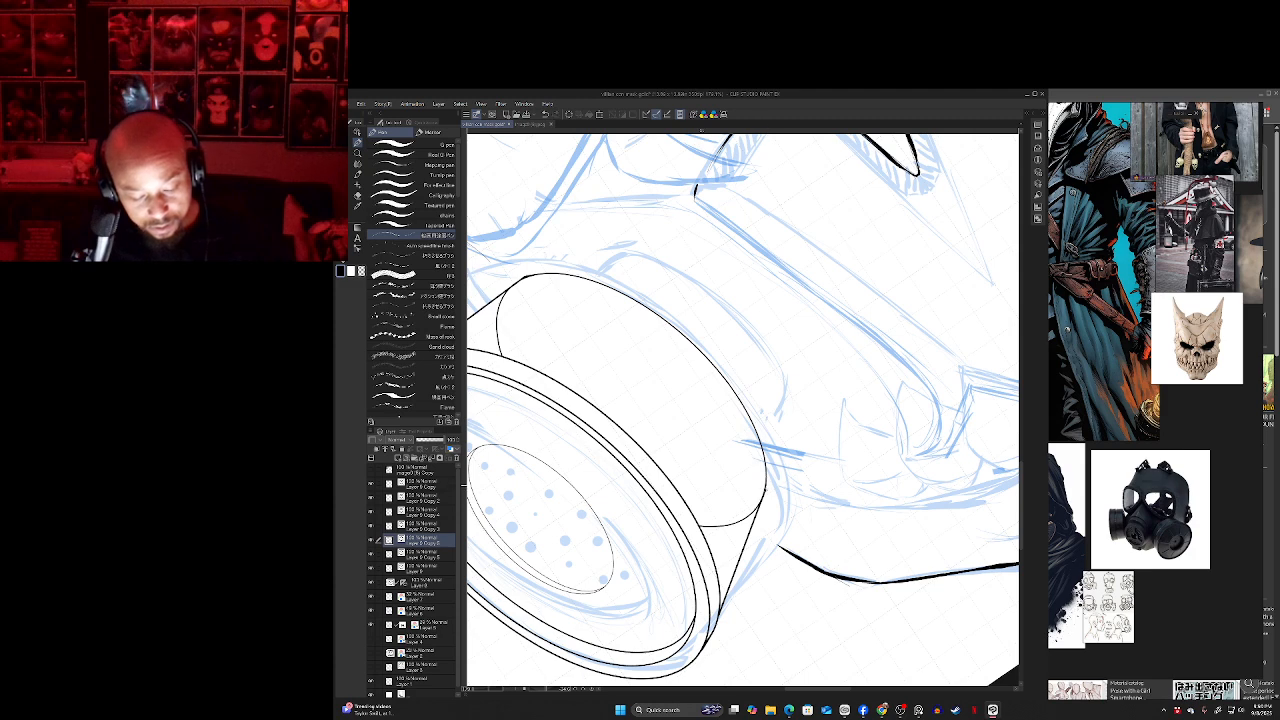
left_click_drag(766, 489, 767, 475)
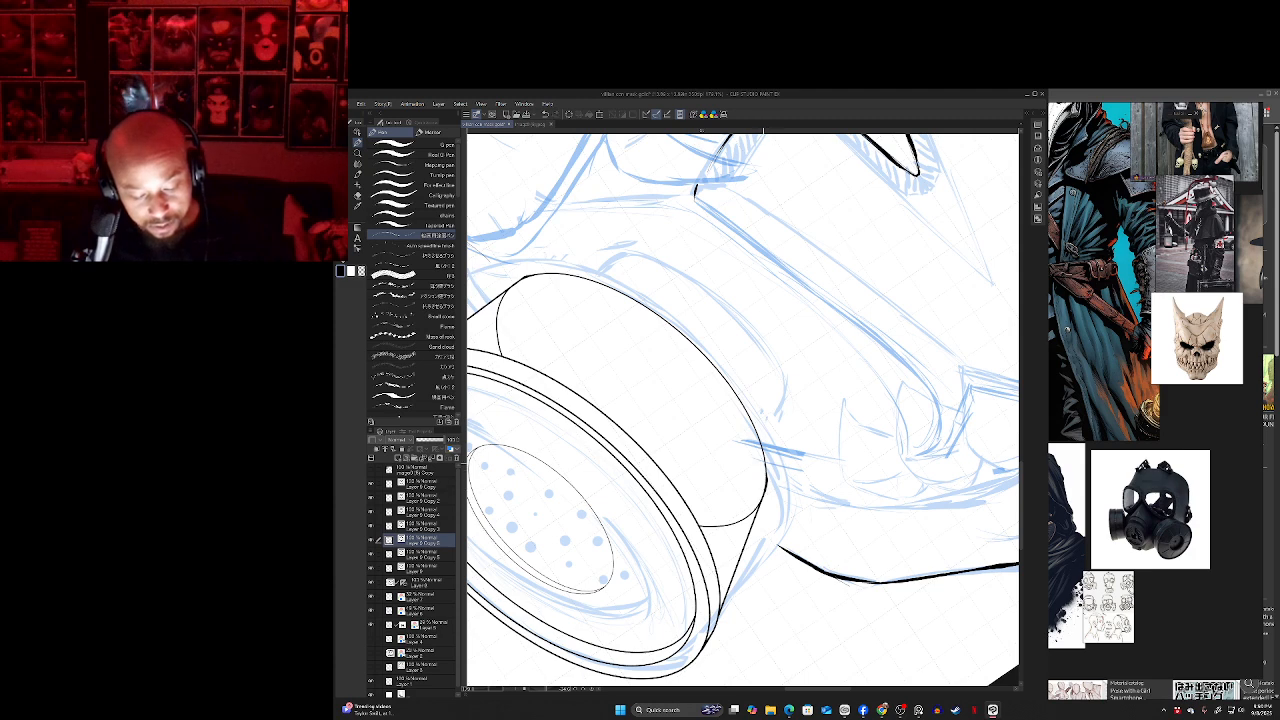
key("e")
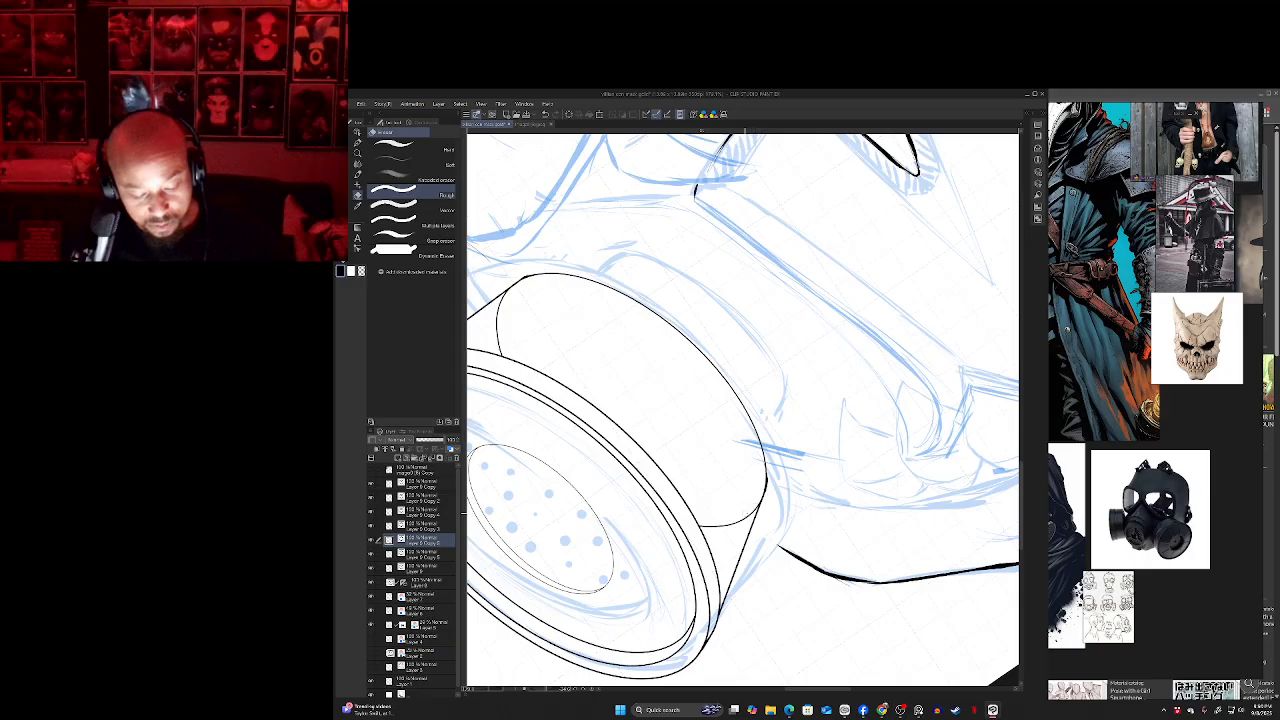
left_click_drag(643, 484, 672, 497)
scroll(700, 432, "down", 4)
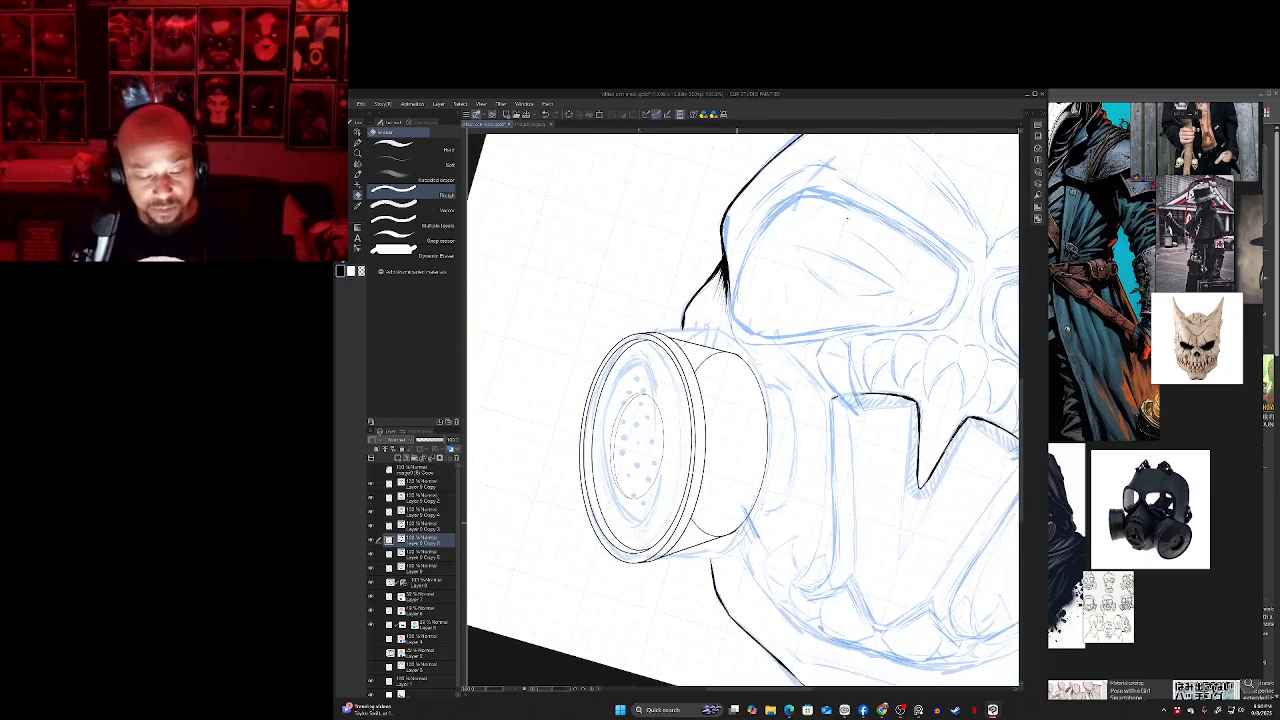
left_click_drag(737, 450, 672, 418)
scroll(594, 455, "down", 3)
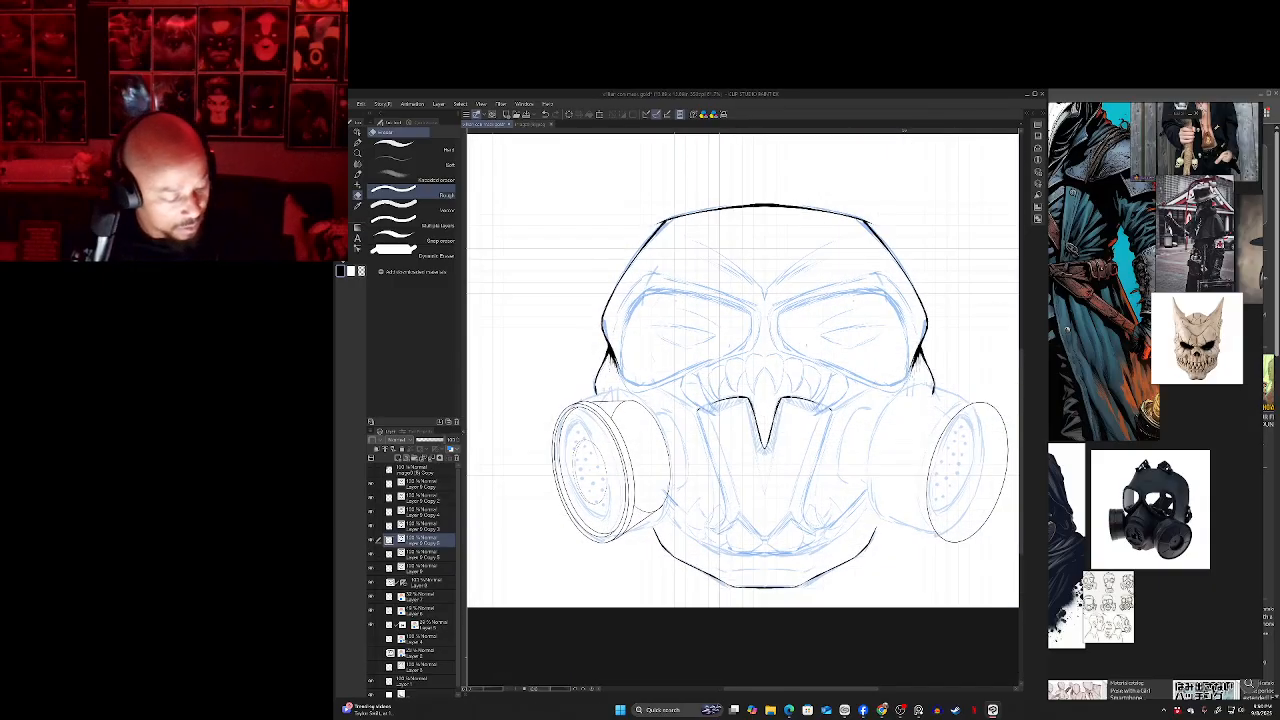
- Toggle the visibility of the lower ellipse layers to check which filter rim each one holds
left_click(422, 484)
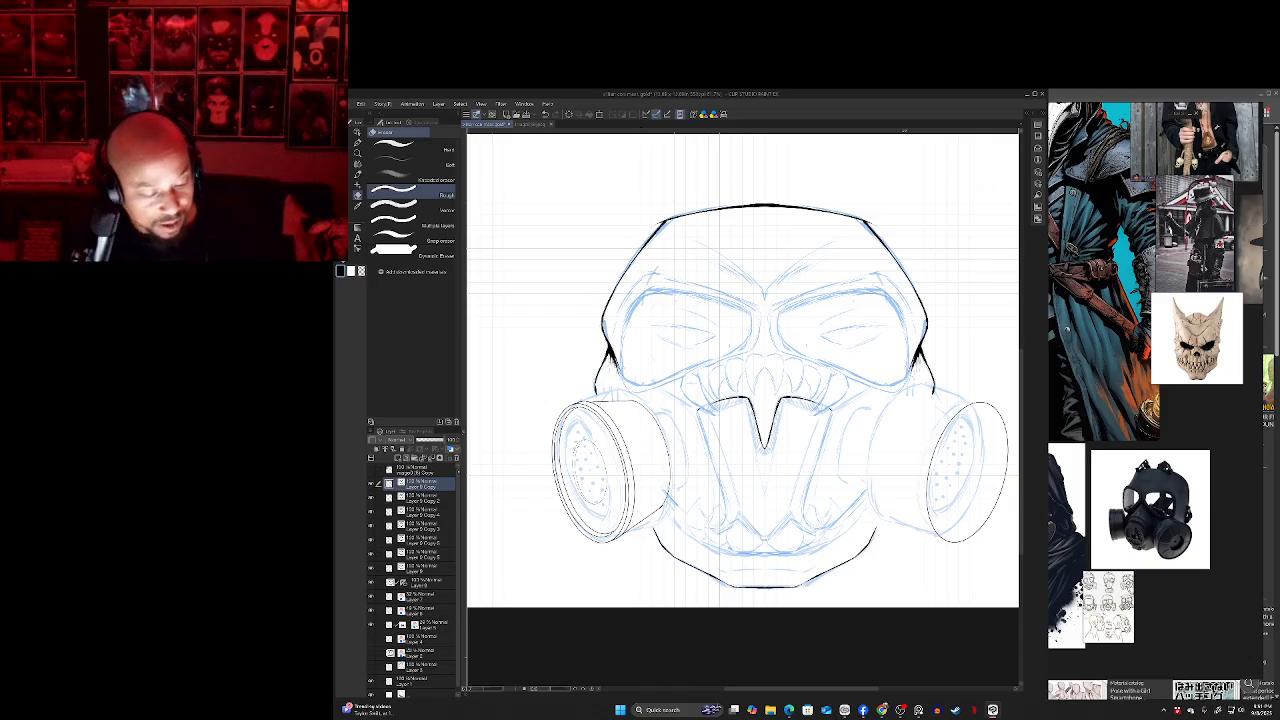
left_click(422, 554)
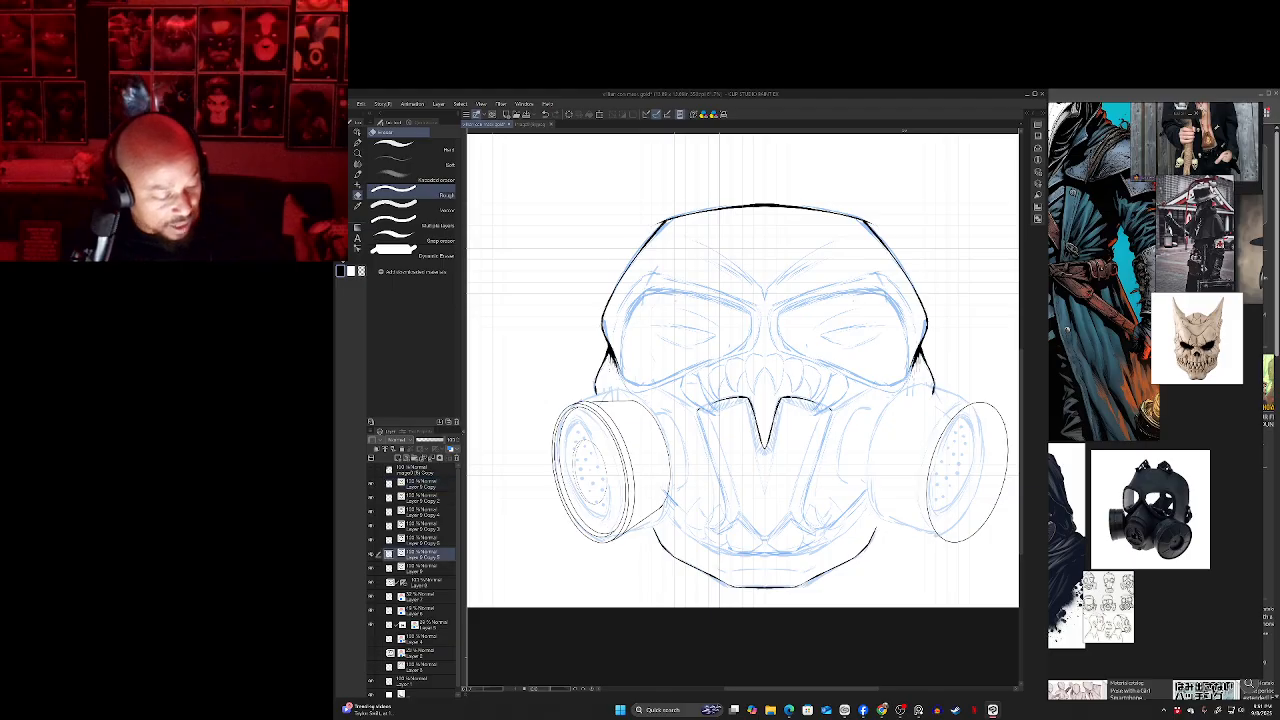
left_click(371, 554)
left_click(371, 554)
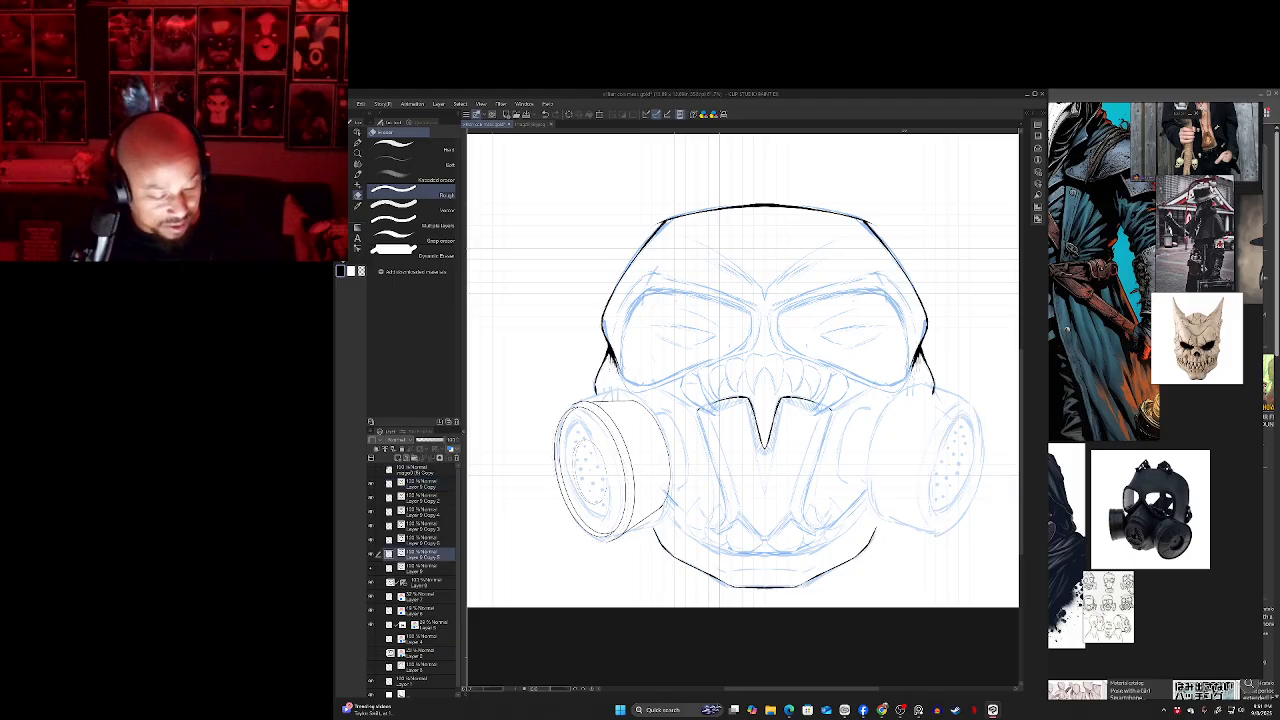
- Lasso the left filter's front and duplicate the selected rim from Layer 9 Copy 5 onto its own layer
key("m")
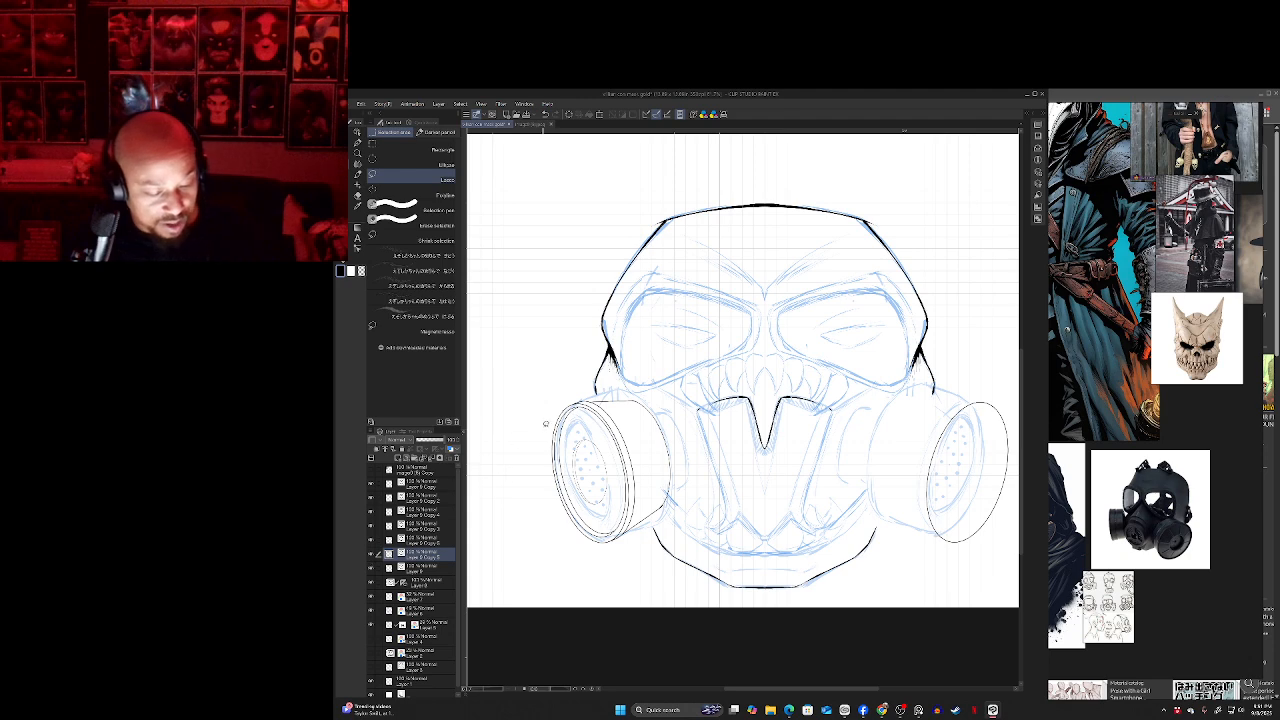
mouse_move(628, 561)
left_mouse_down()
mouse_move(532, 468)
mouse_move(577, 392)
left_mouse_up()
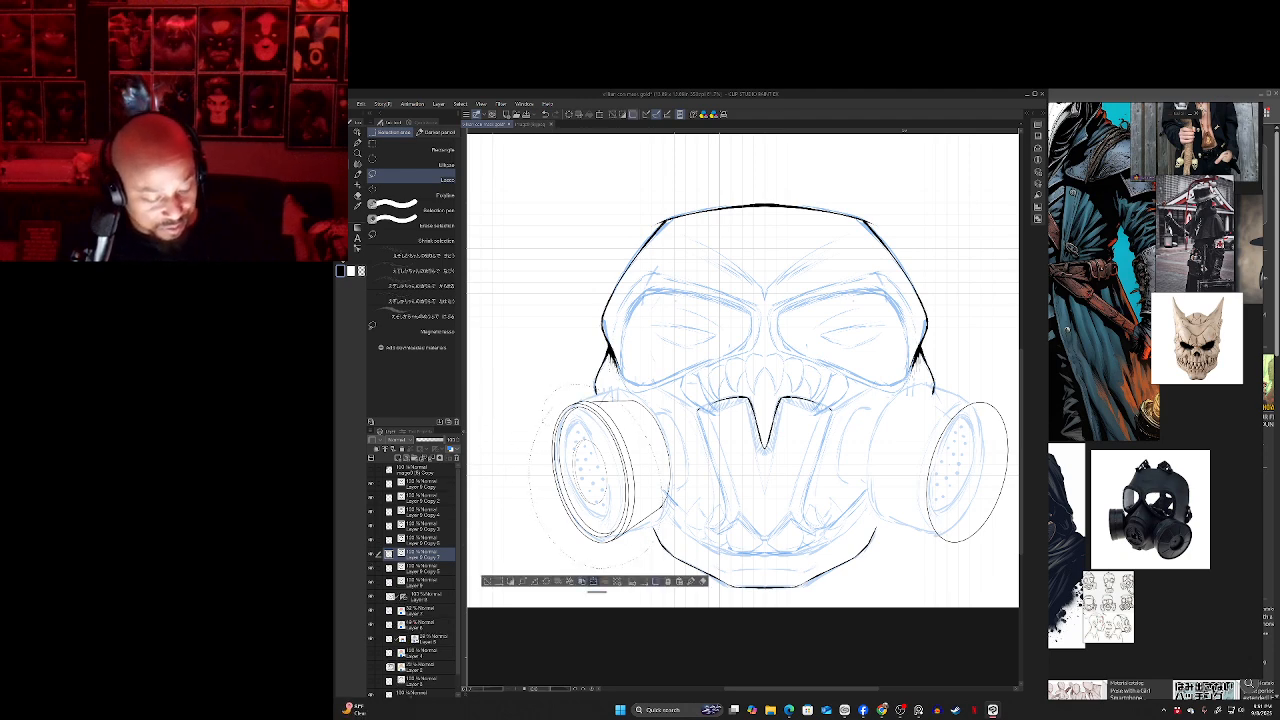
left_click(584, 580)
left_click_drag(569, 443, 584, 437)
left_click(596, 589)
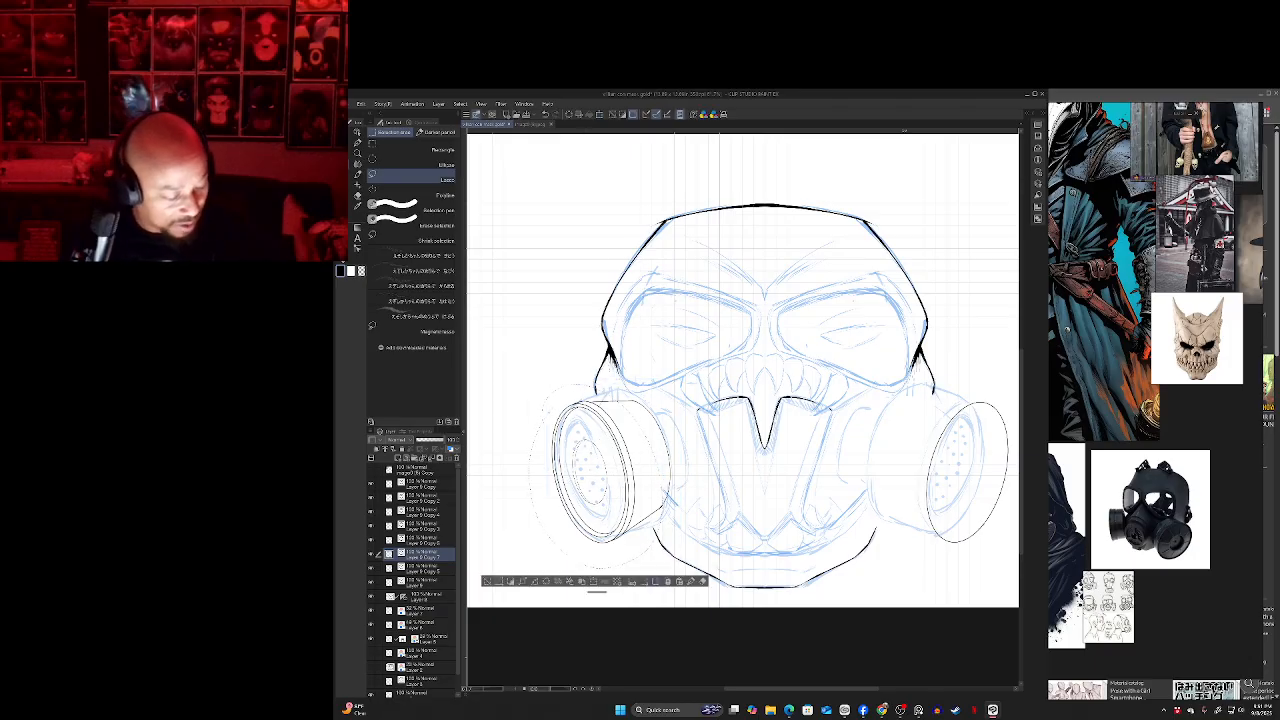
- Check Layer 9's contents by toggling its visibility and duplicate its selected left filter ellipse onto its own layer
left_click(425, 582)
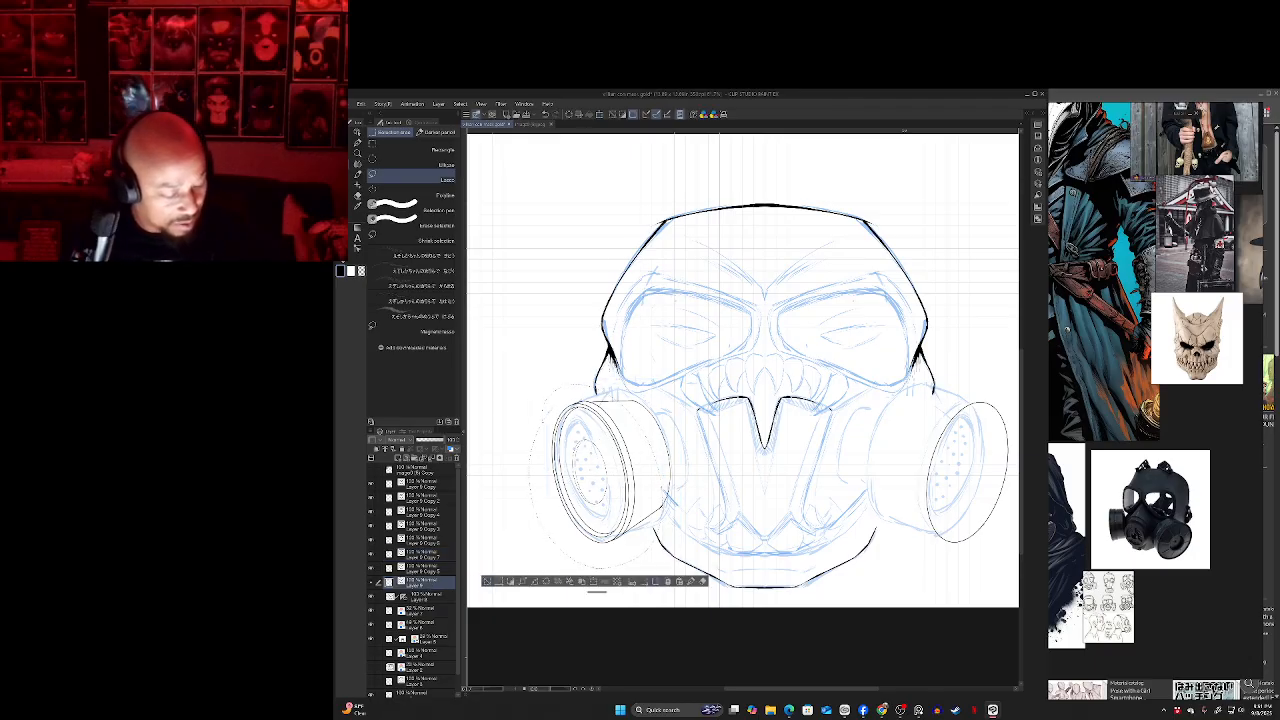
left_click(371, 582)
left_click(371, 582)
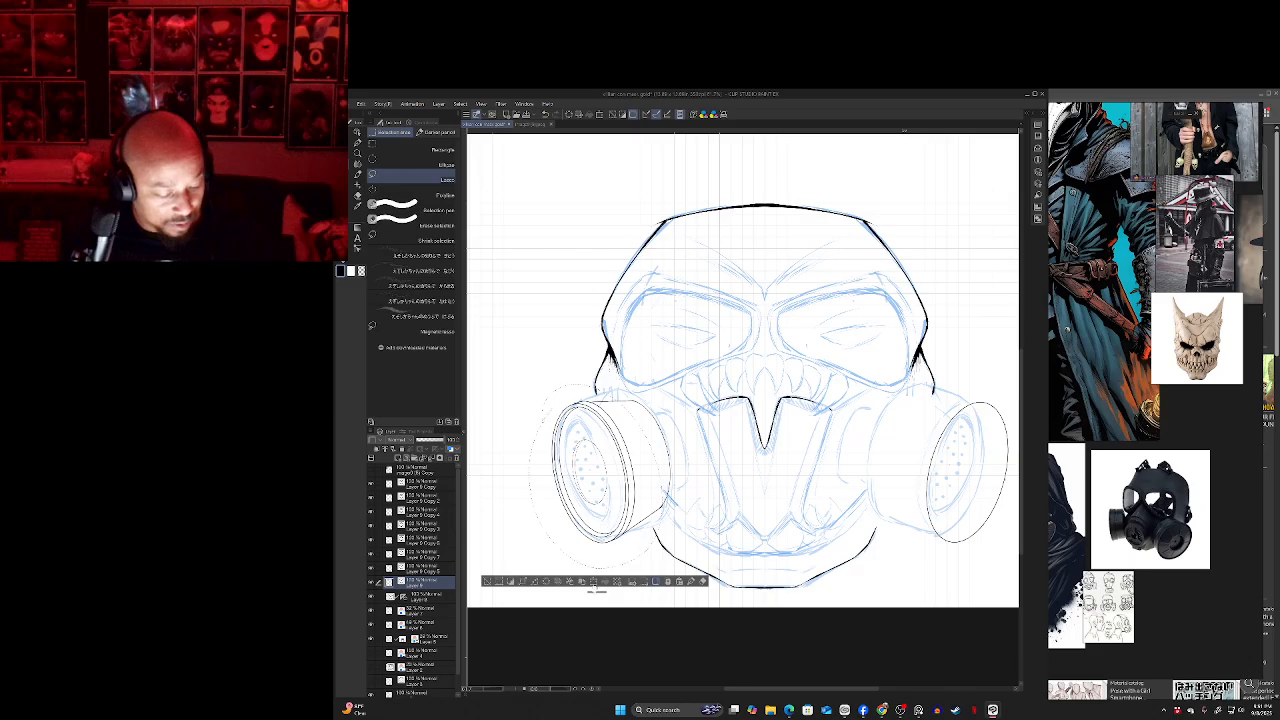
left_click(582, 581)
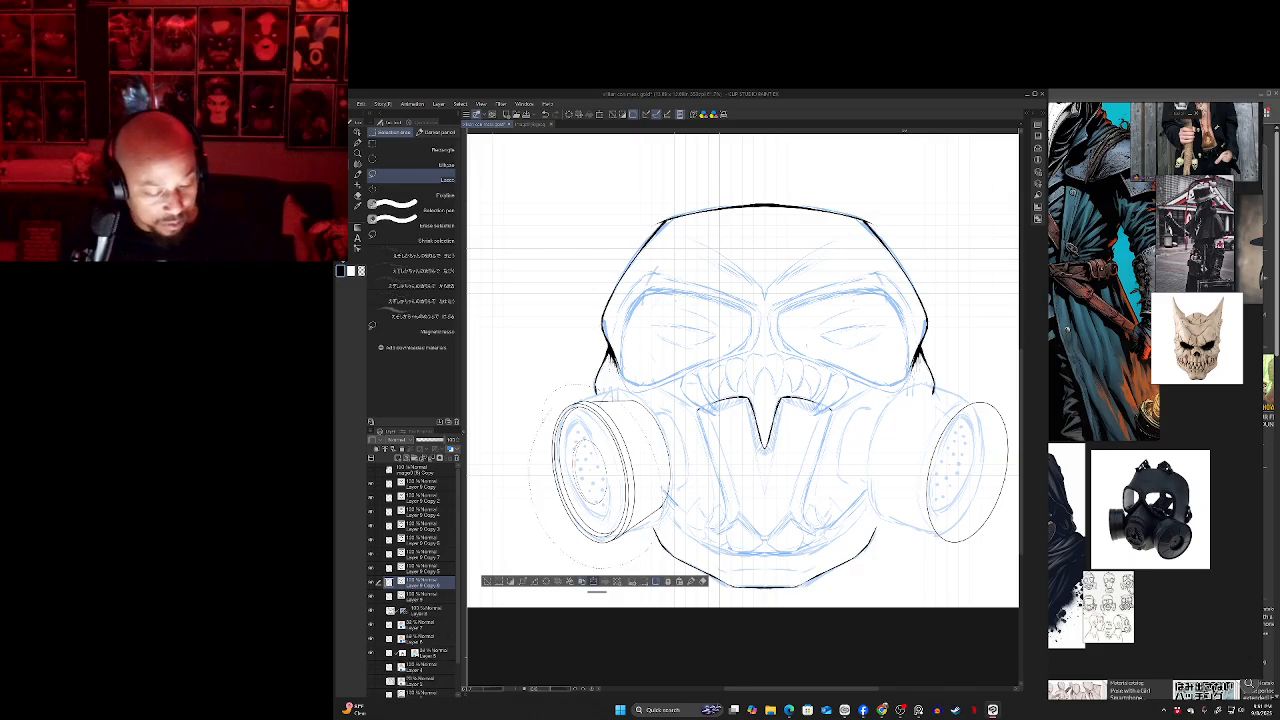
- Move the duplicated ellipse back onto the left filter's body and squash its height to fit between the side lines
left_click(593, 581)
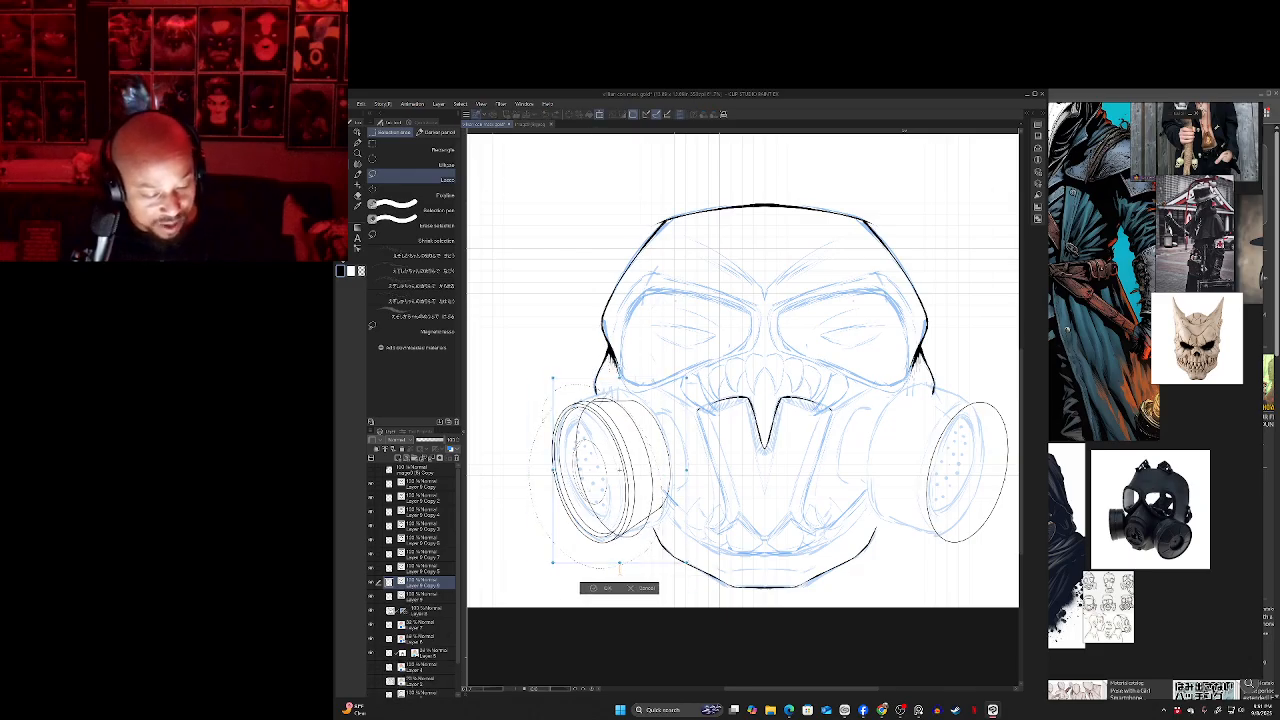
left_click_drag(620, 378, 632, 423)
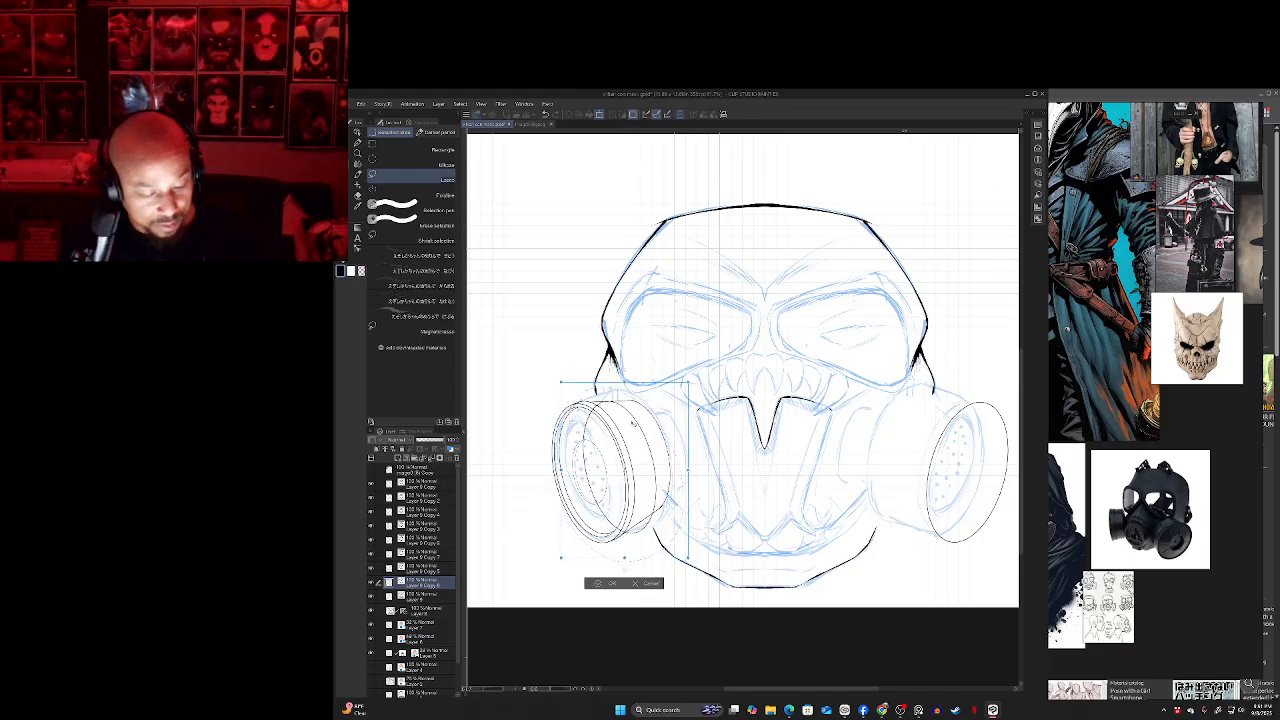
left_click_drag(624, 557, 623, 546)
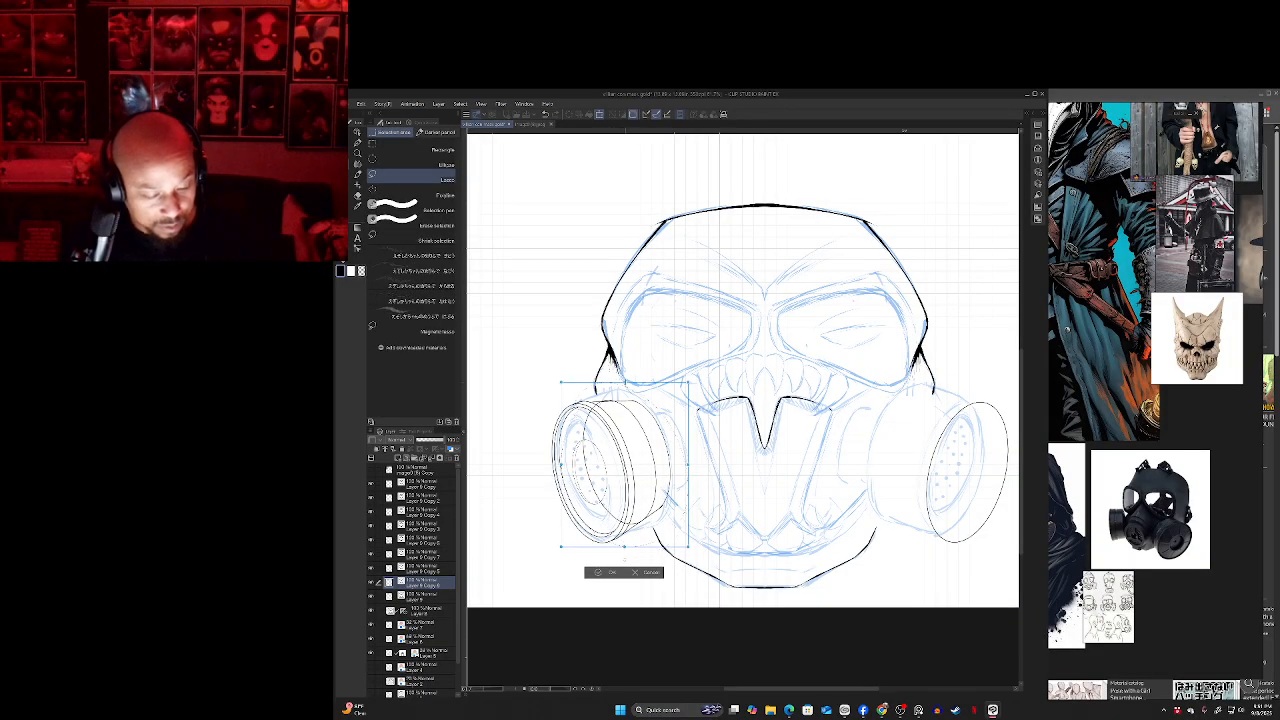
left_click_drag(625, 382, 625, 384)
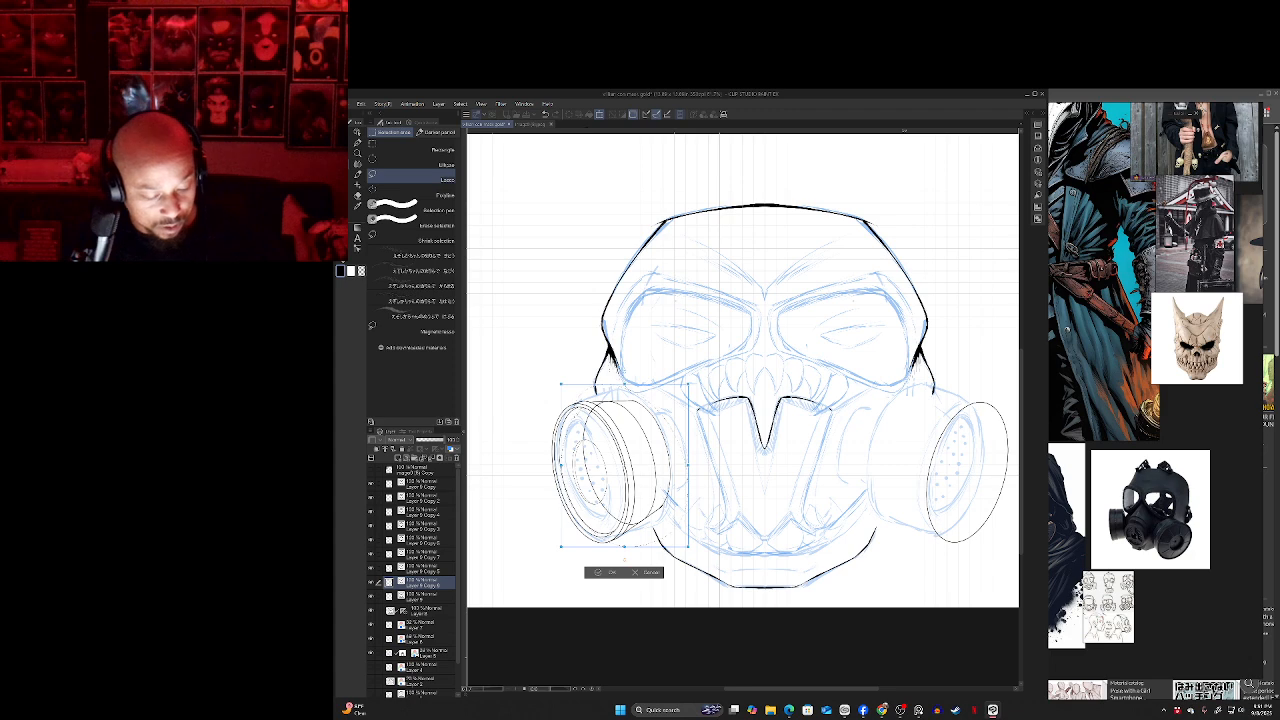
left_click(599, 572)
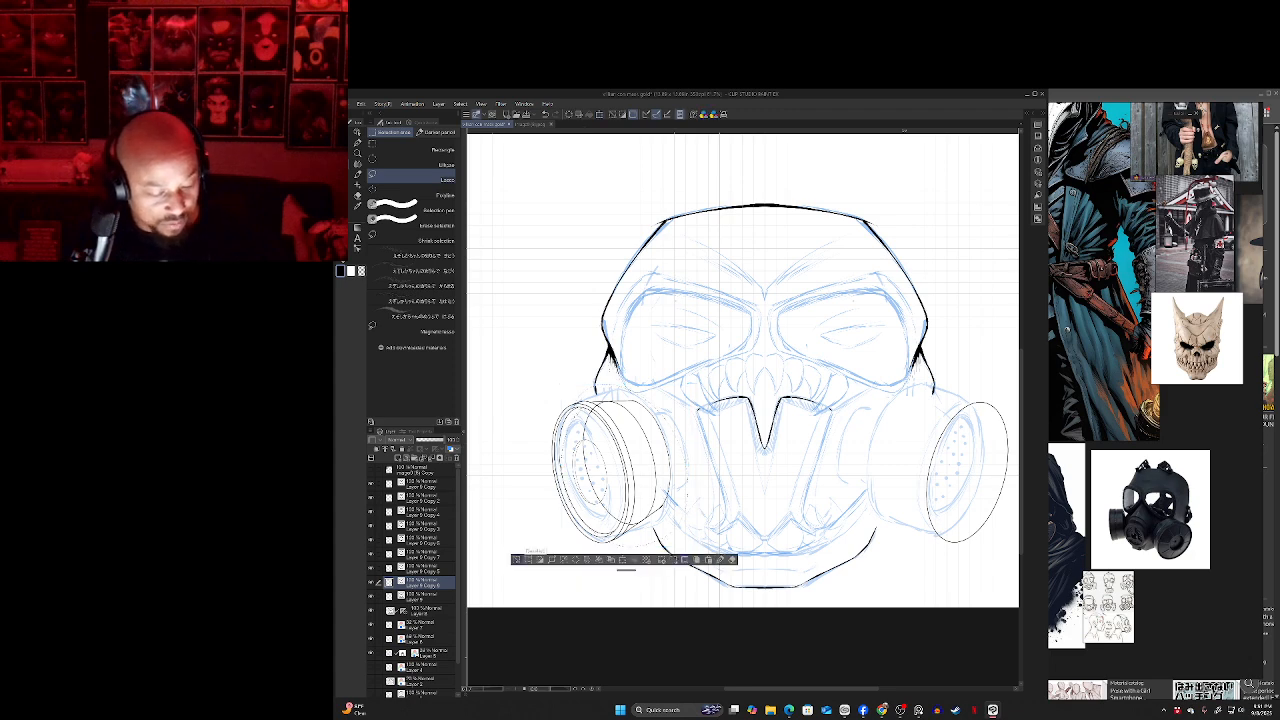
key("ctrl+d")
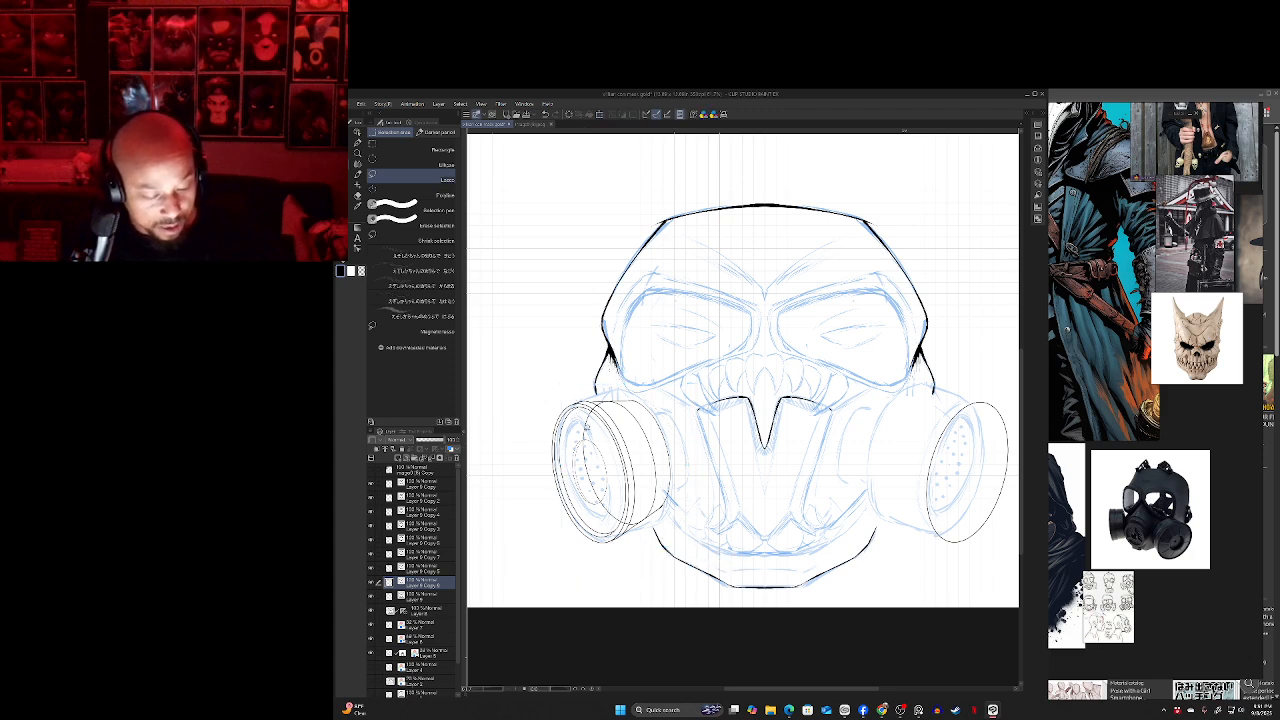
- Erase the part of the moved ellipse that crosses the left filter's front face
key("e")
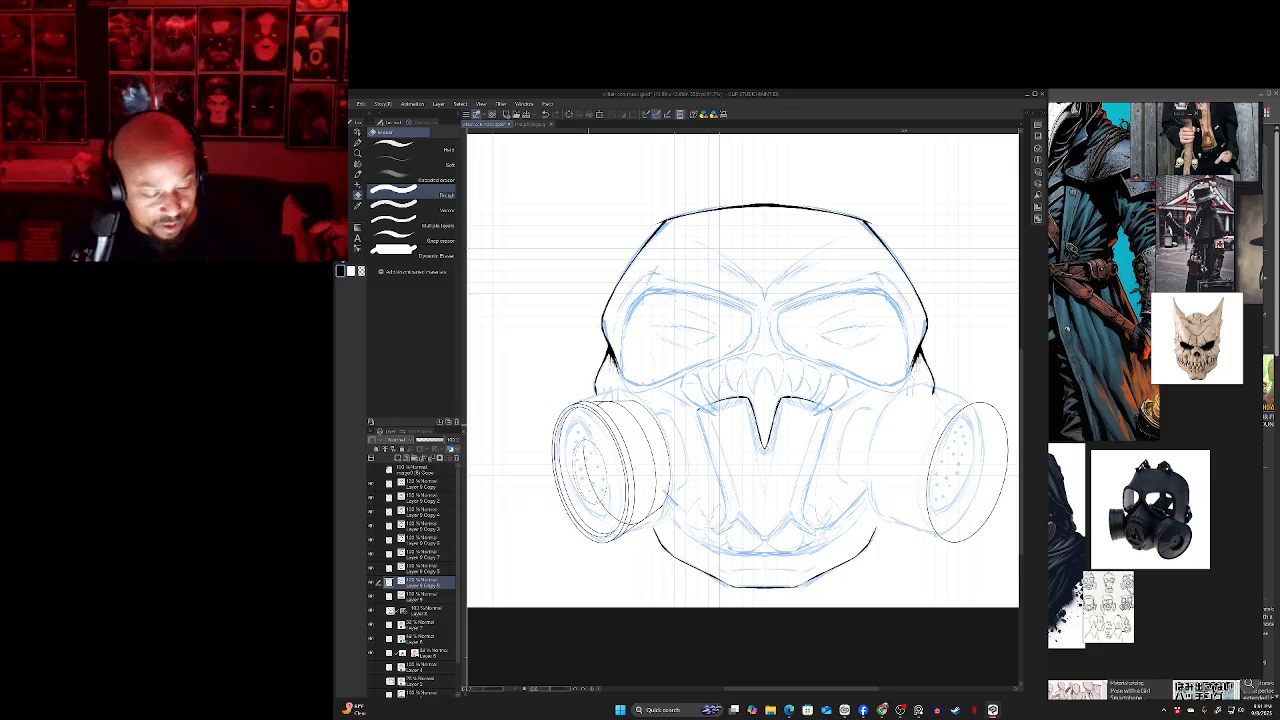
key("ctrl+z")
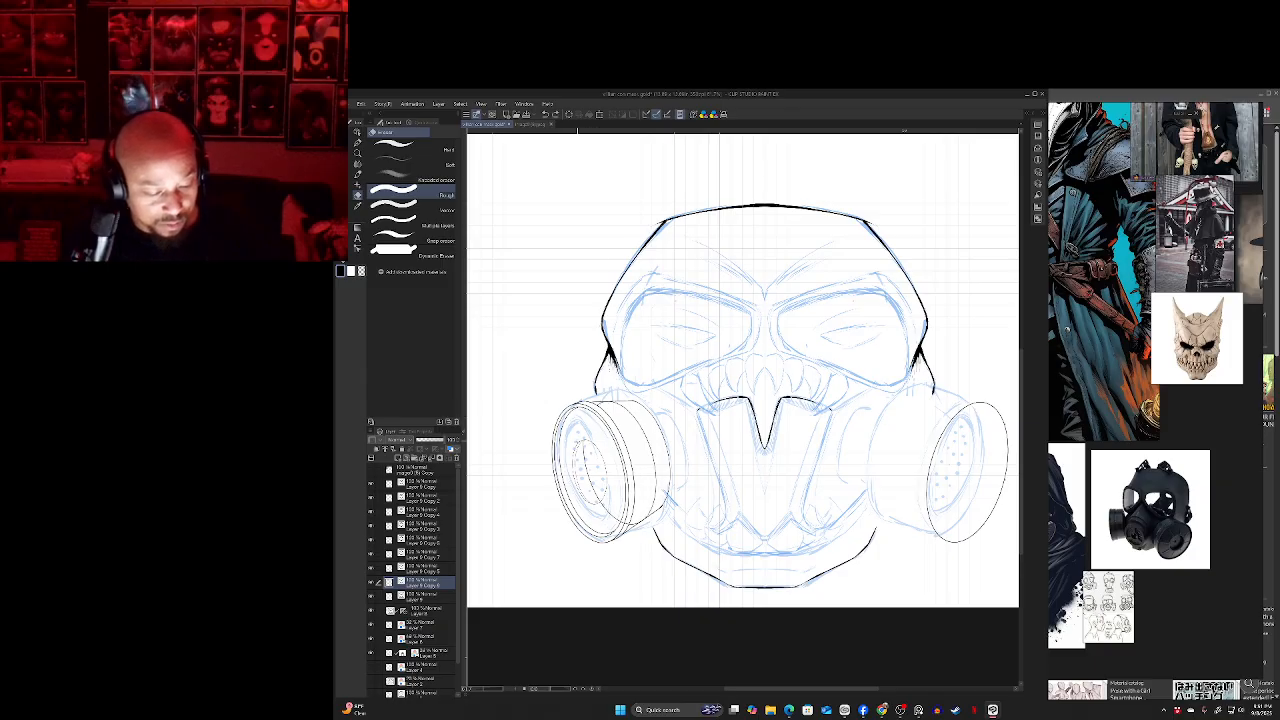
left_click_drag(581, 445, 607, 512)
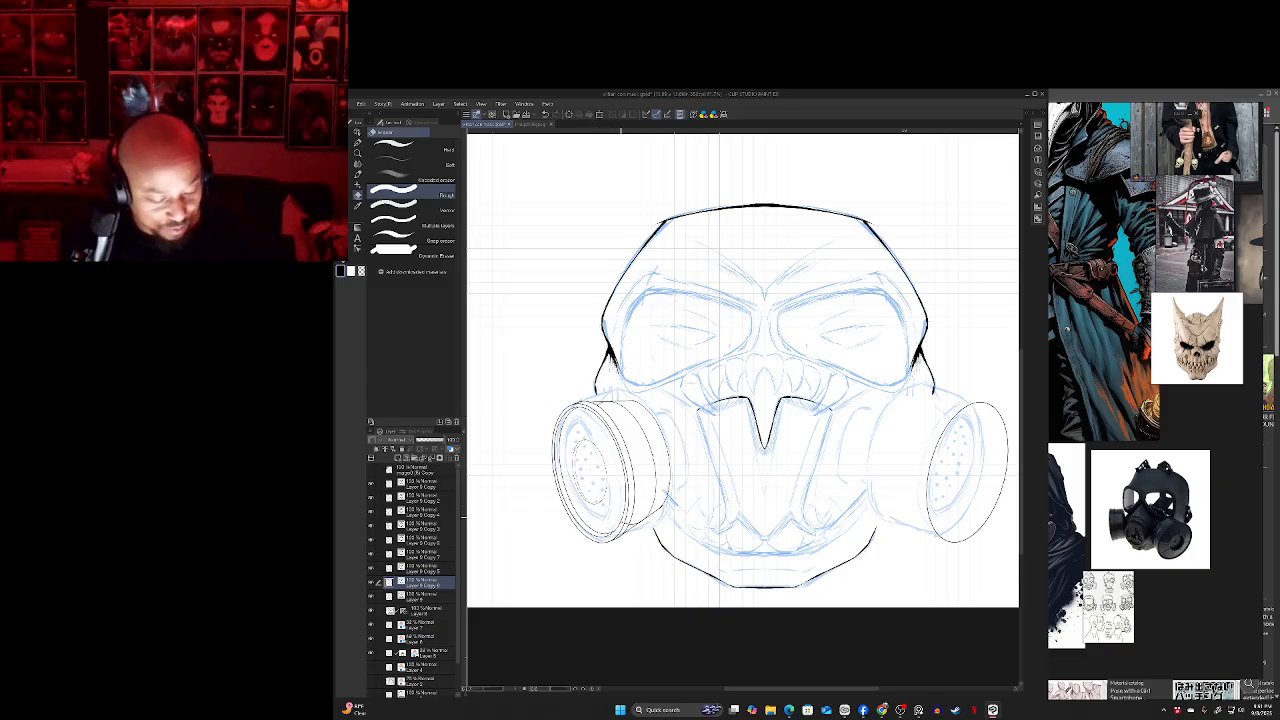
key("p")
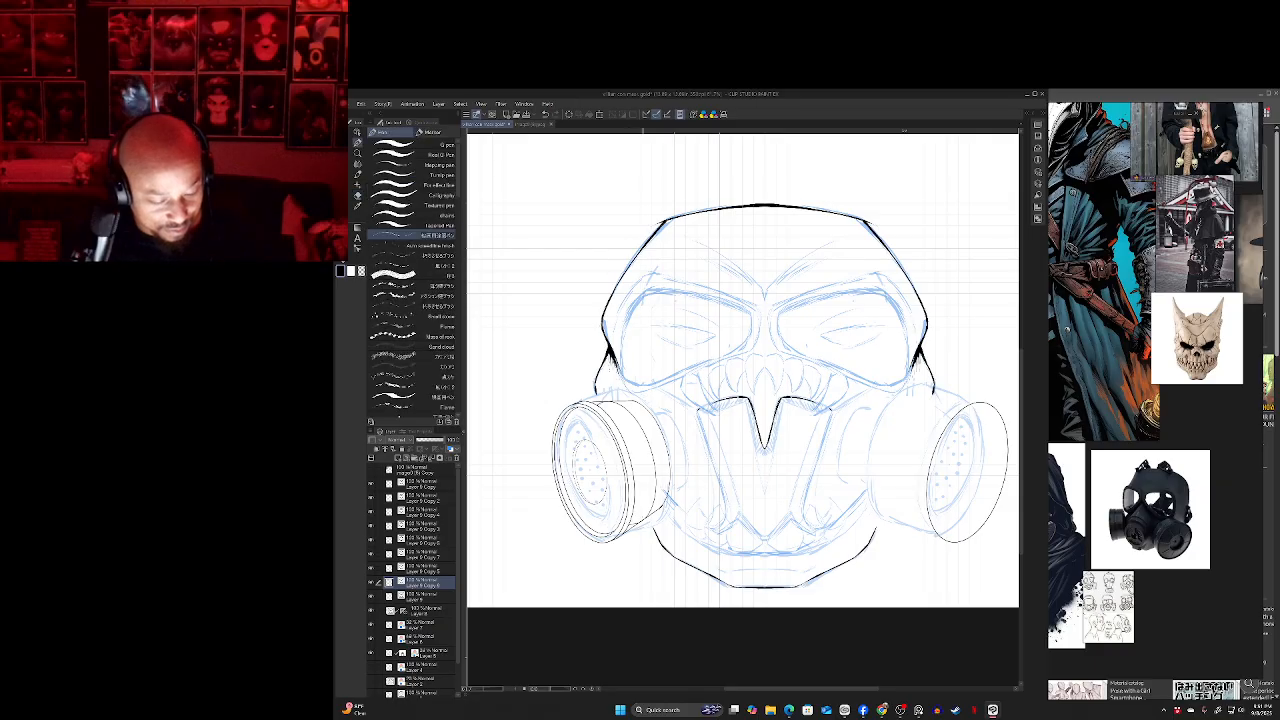
left_click_drag(632, 478, 662, 504)
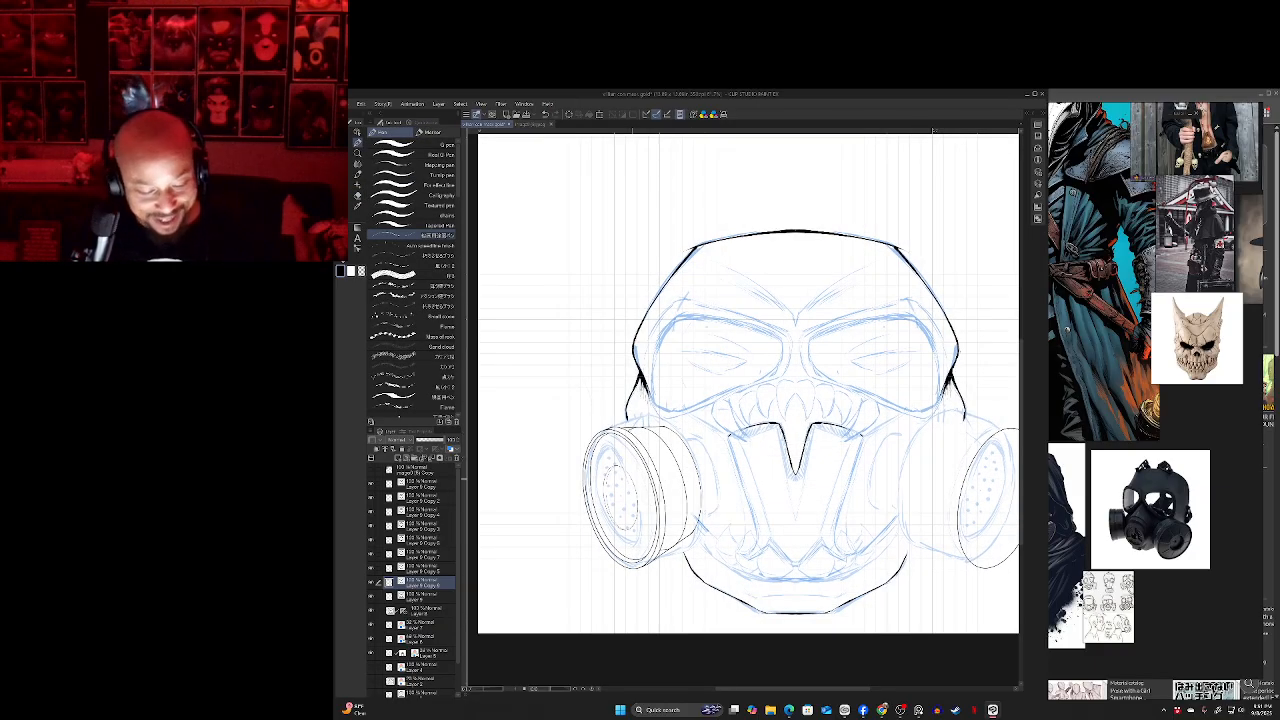
scroll(632, 427, "up", 5)
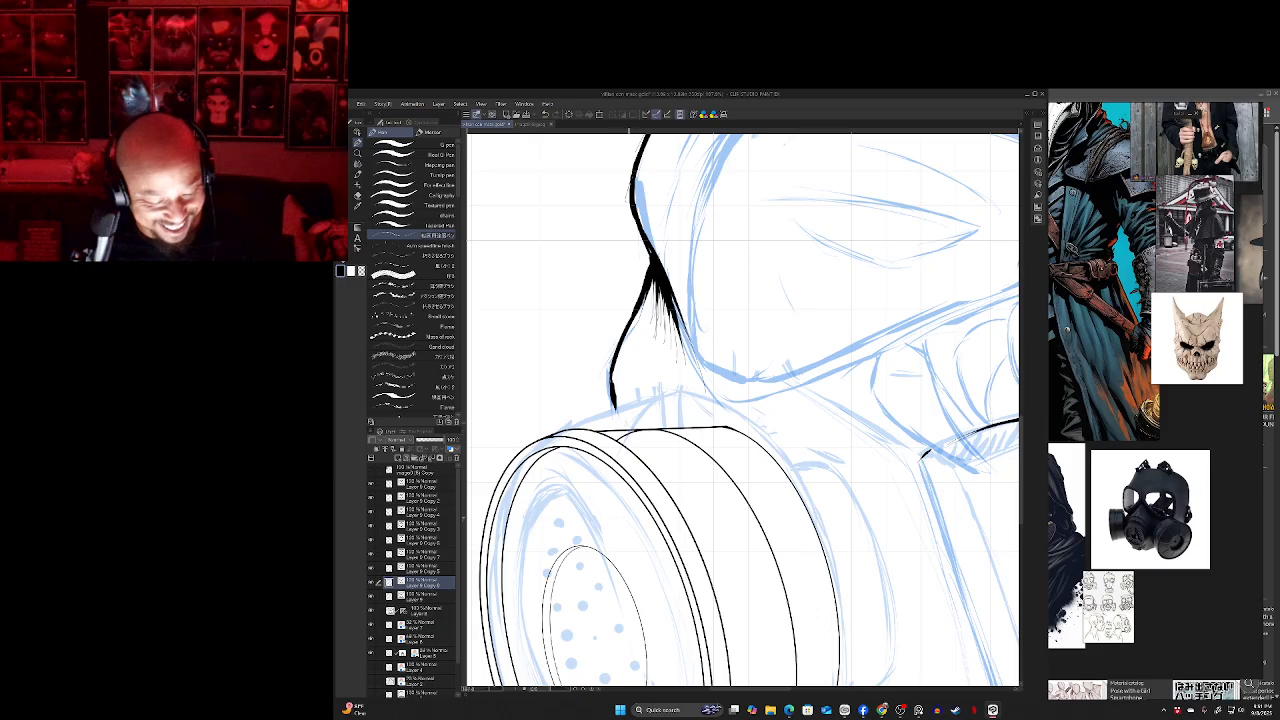
- Clean up with the eraser the upper and lower ends of the body curve where they meet the filter's side lines
key("e")
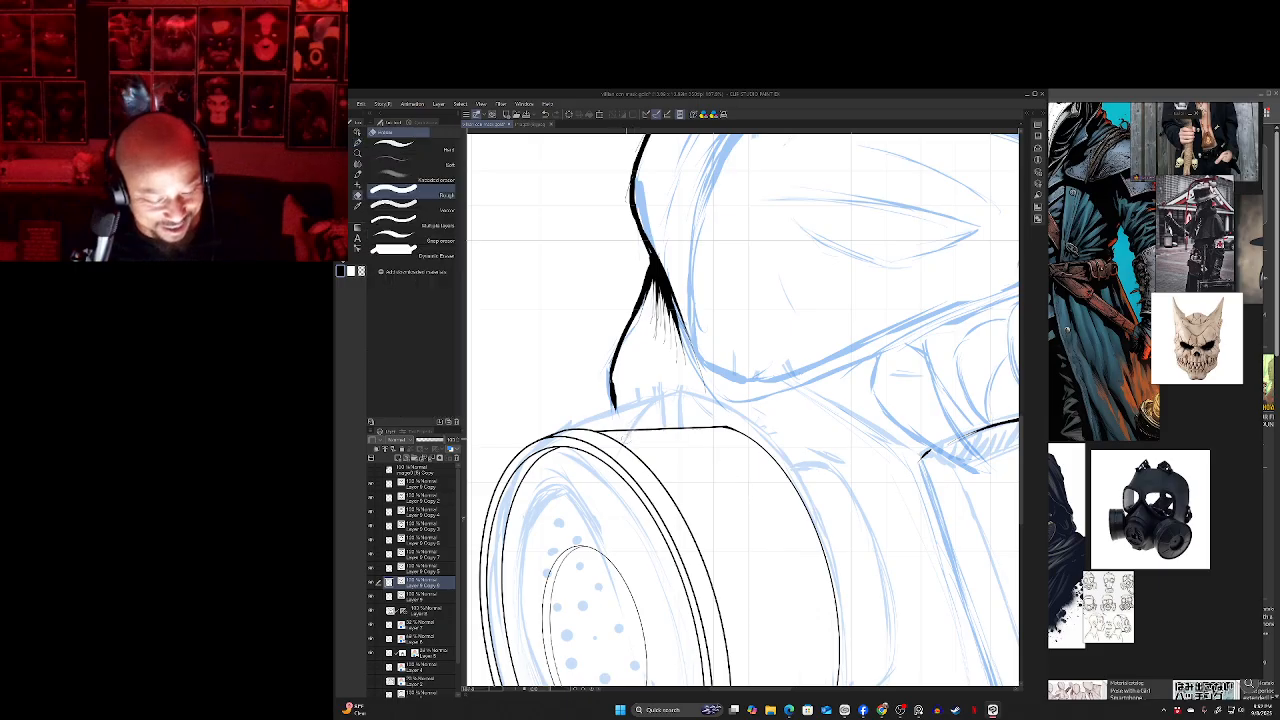
key("p")
left_click(644, 430)
key("e")
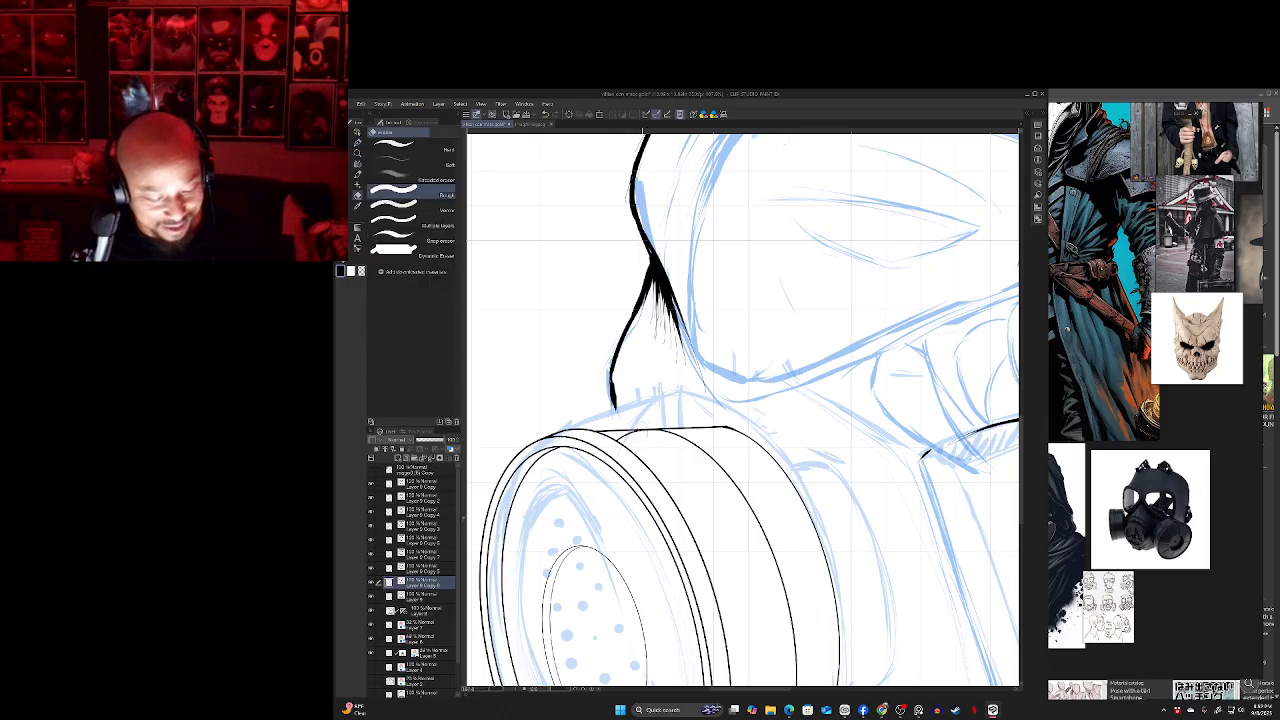
left_click_drag(622, 435, 592, 176)
key("p")
key("e")
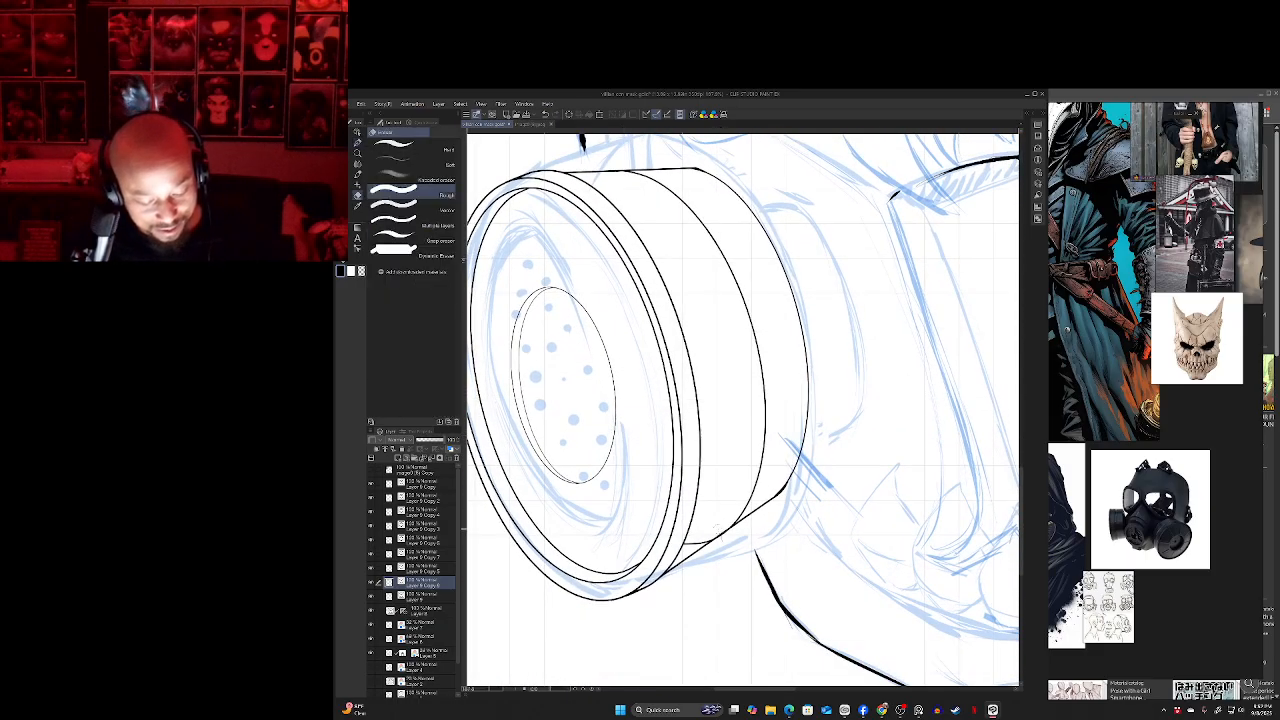
left_click_drag(691, 546, 697, 539)
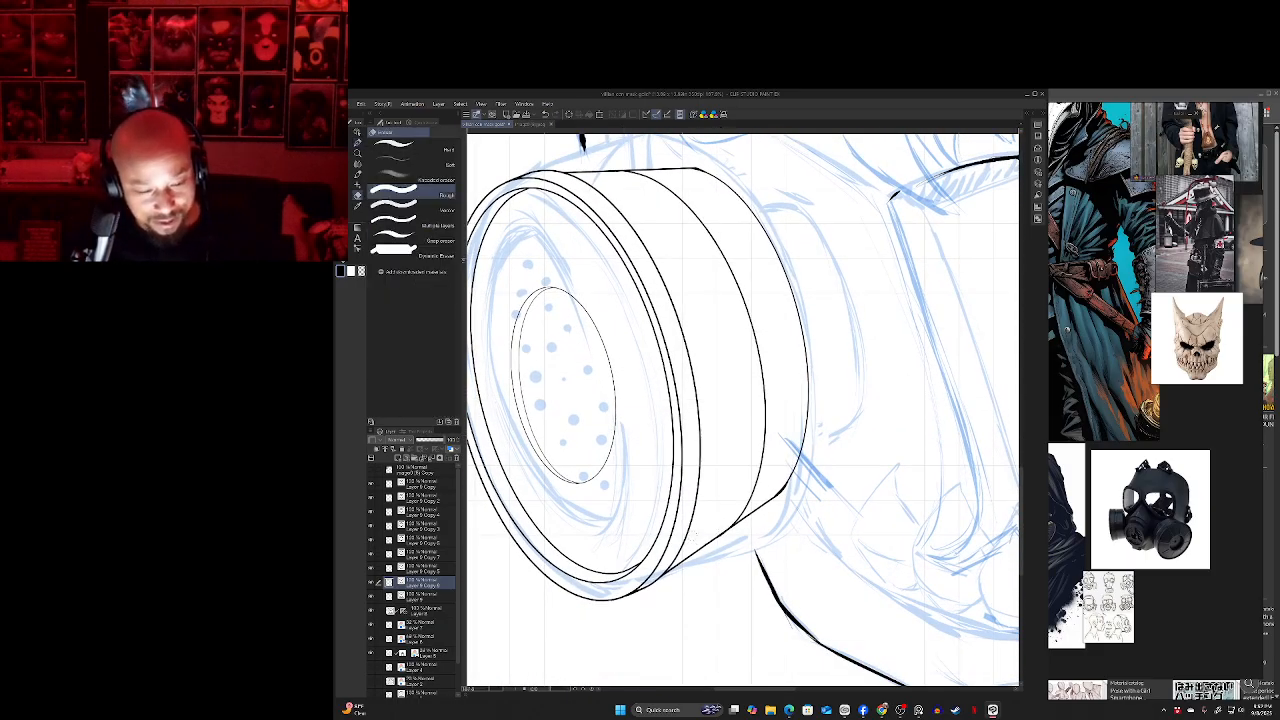
scroll(672, 479, "down", 2)
left_click_drag(672, 479, 637, 503)
- Lasso the curve across the left filter's body and duplicate it onto its own layer
key("m")
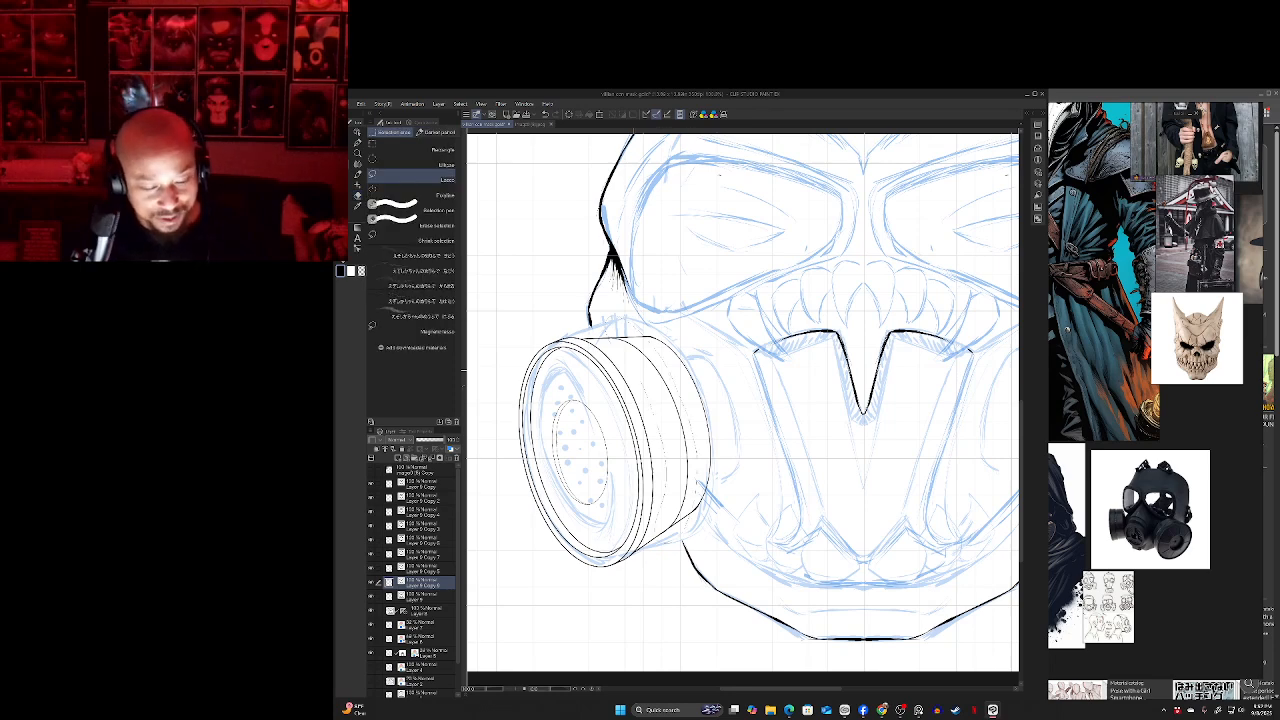
left_click_drag(633, 371, 636, 386)
key("ctrl+c")
key("ctrl+v")
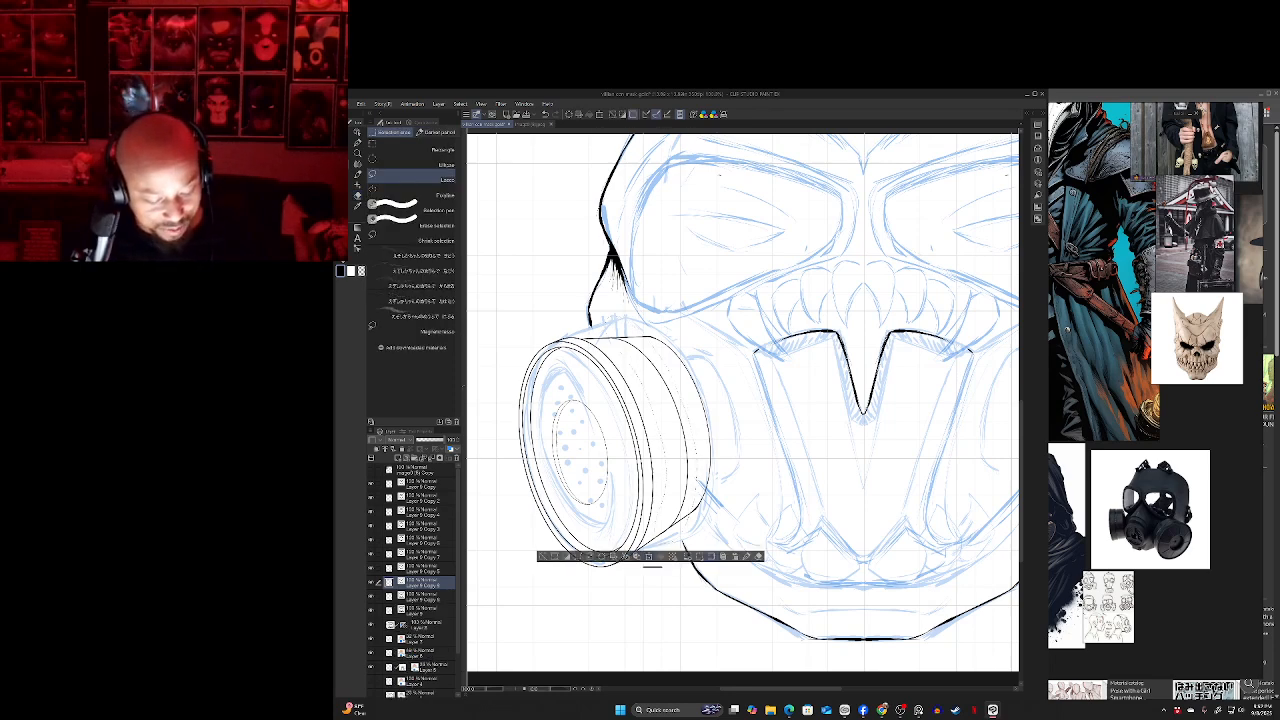
- Offset the duplicated curve slightly from the original to form a thin band, and stretch its height slightly to reach the side lines
left_click(650, 556)
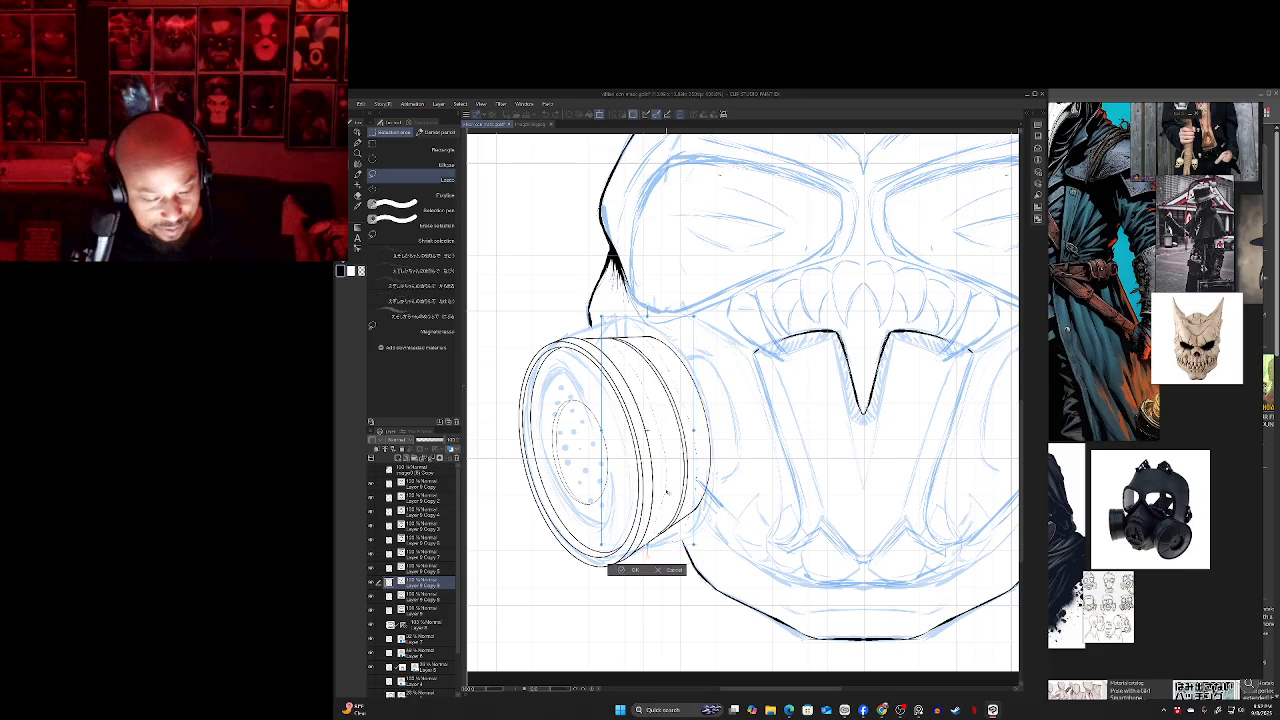
left_click_drag(668, 491, 667, 491)
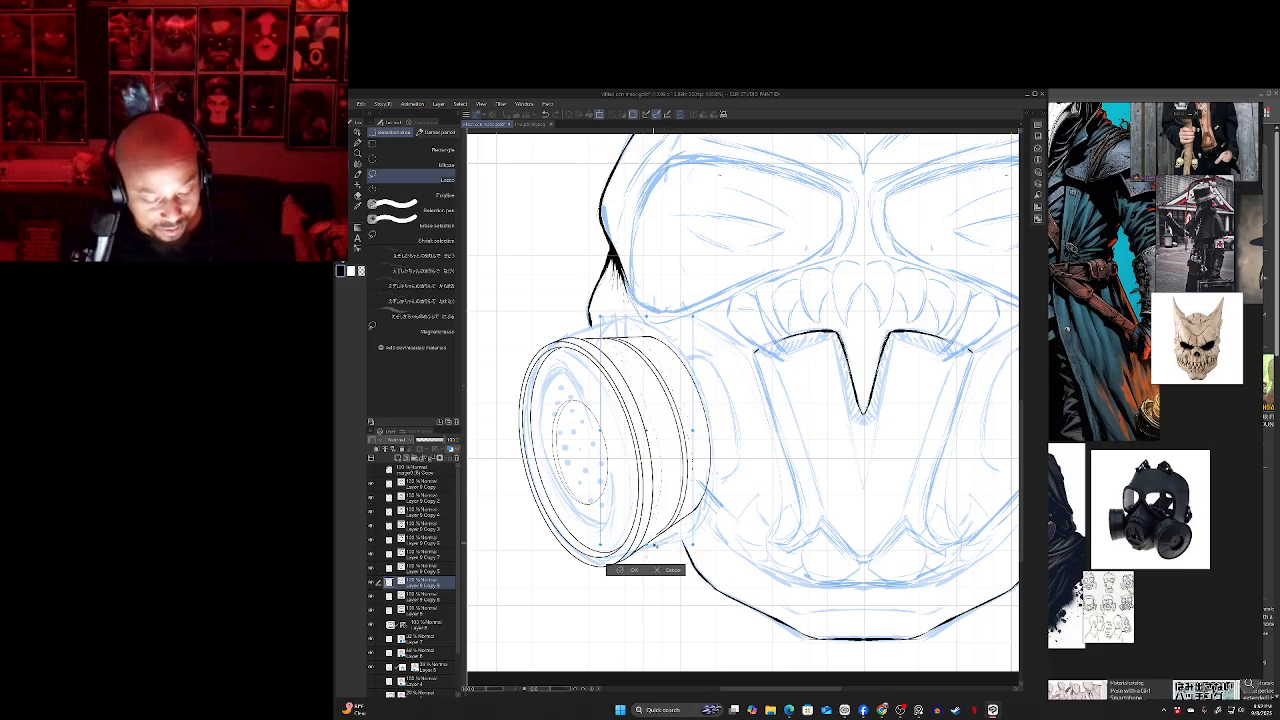
left_click_drag(646, 545, 646, 547)
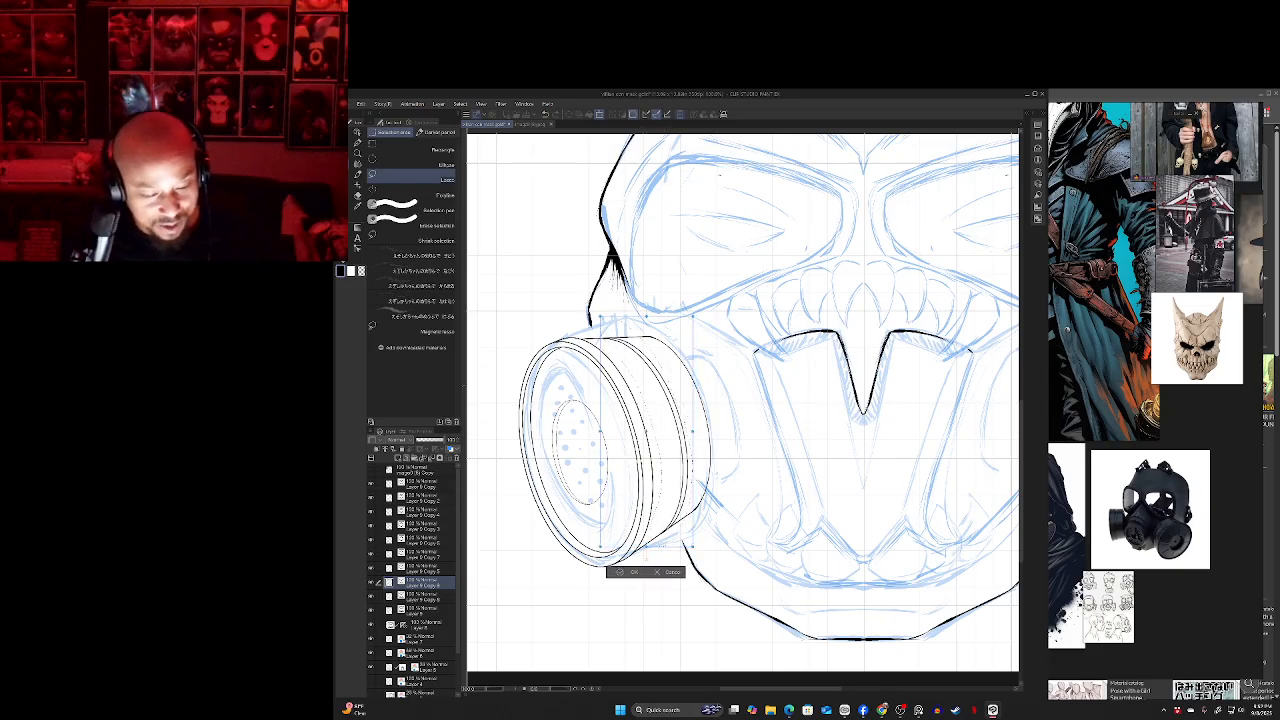
left_click_drag(645, 316, 646, 315)
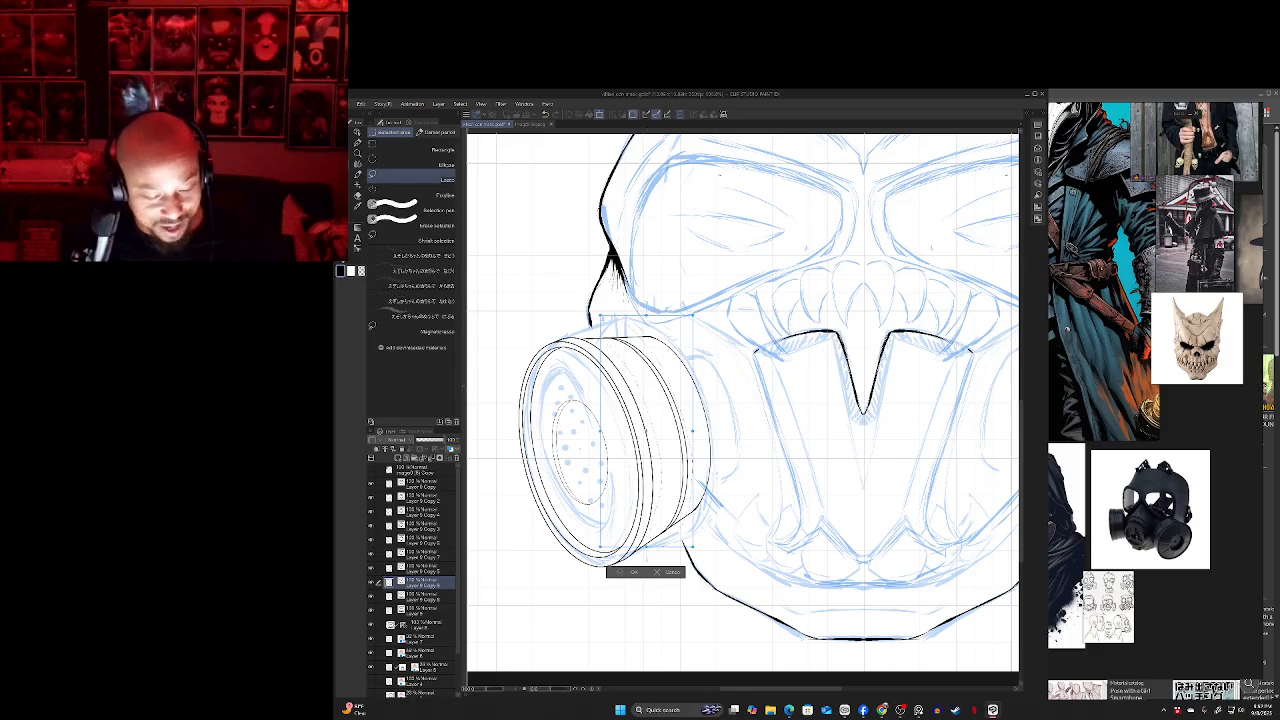
key("Return")
key("p")
key("ctrl+d")
left_click_drag(640, 552, 685, 554)
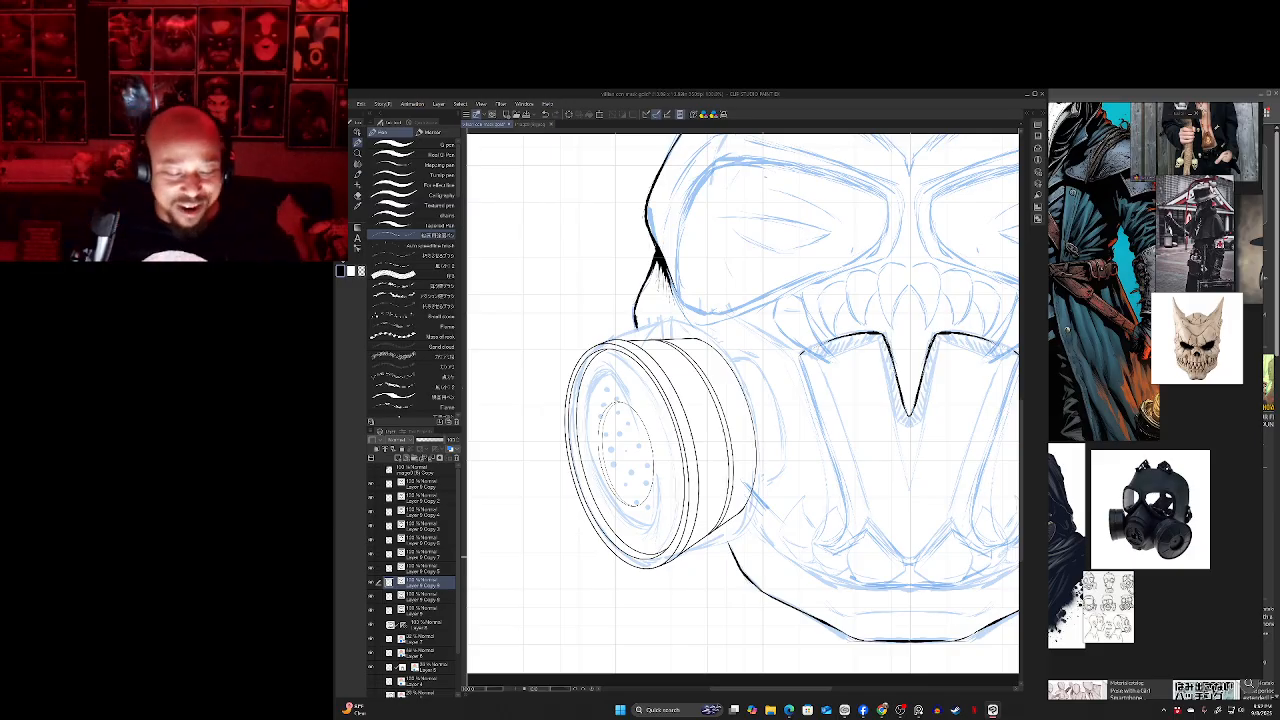
- Merge all the Layer 9 copies down into Layer 9 and toggle the merged layer's visibility to check its contents
scroll(617, 459, "down", 2)
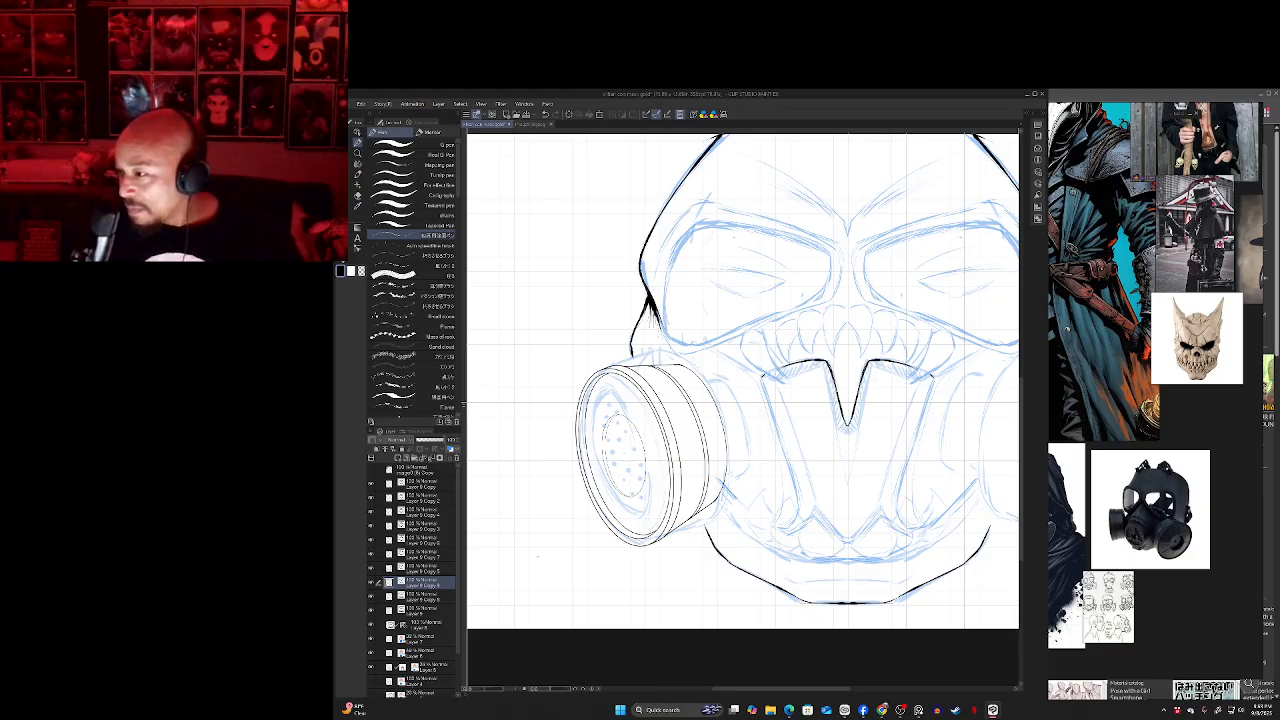
left_click_drag(560, 506, 540, 522)
key("m")
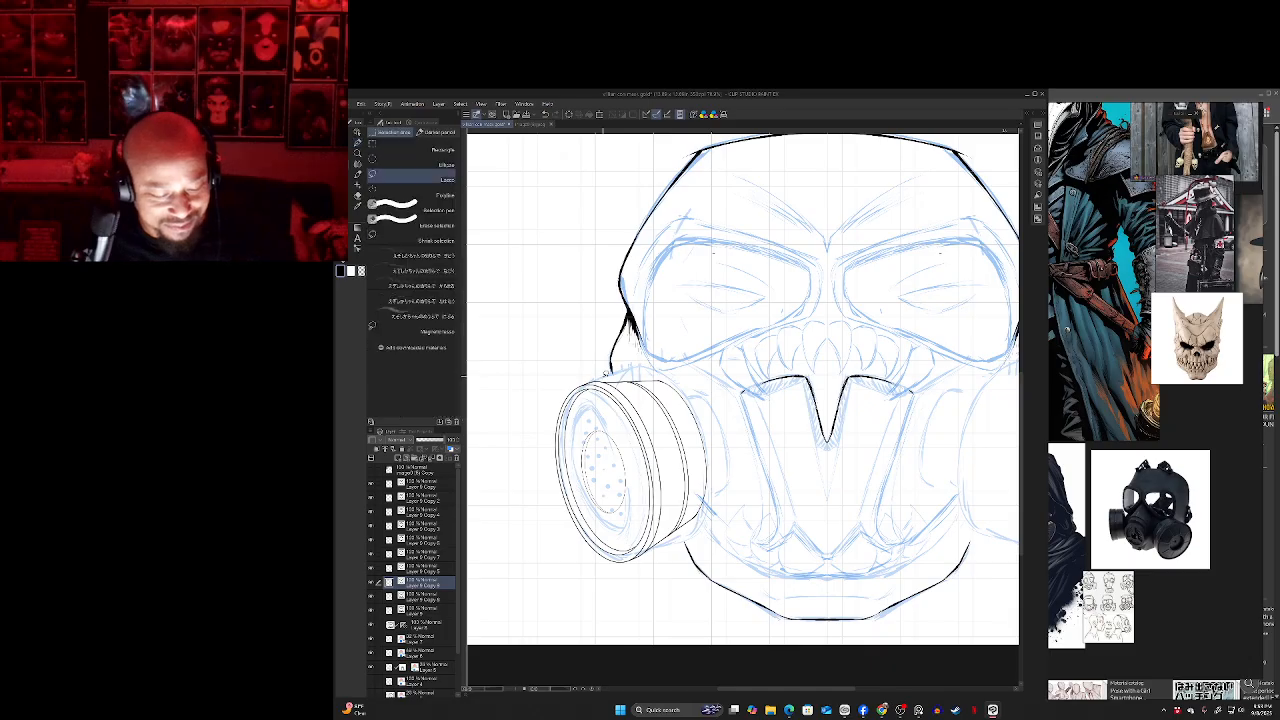
left_click(422, 484)
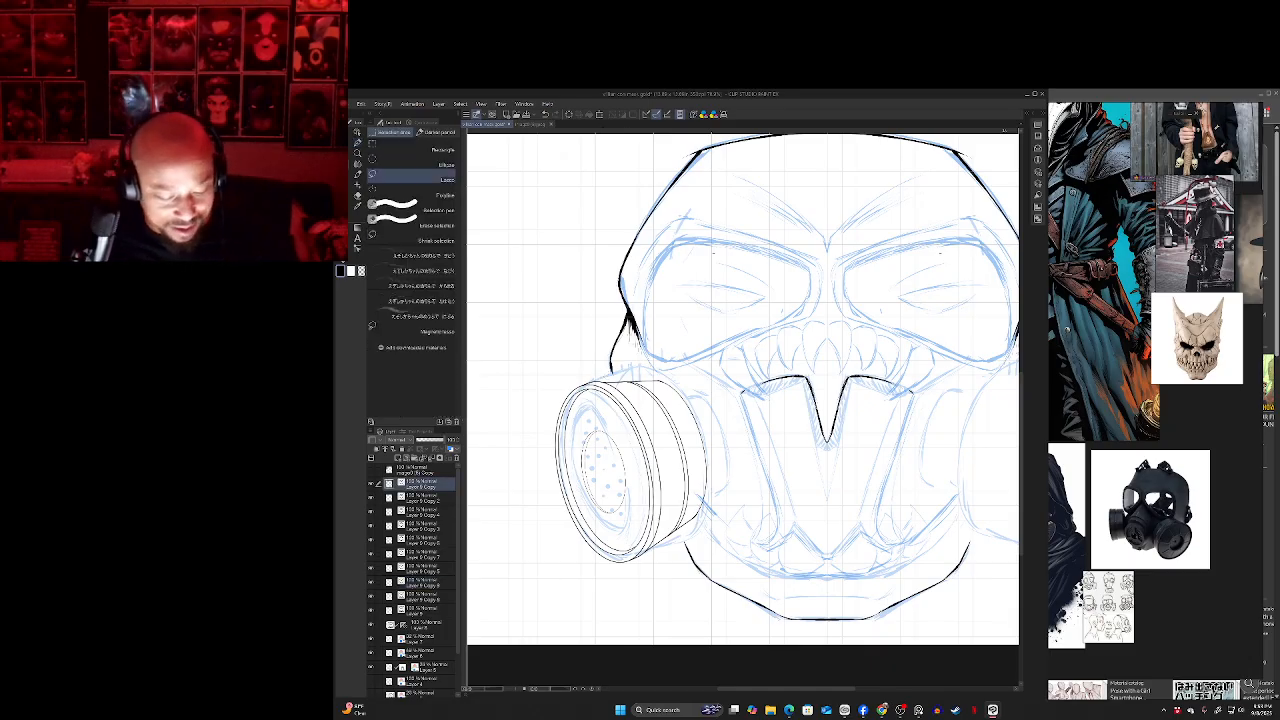
scroll(600, 484, "down", 3)
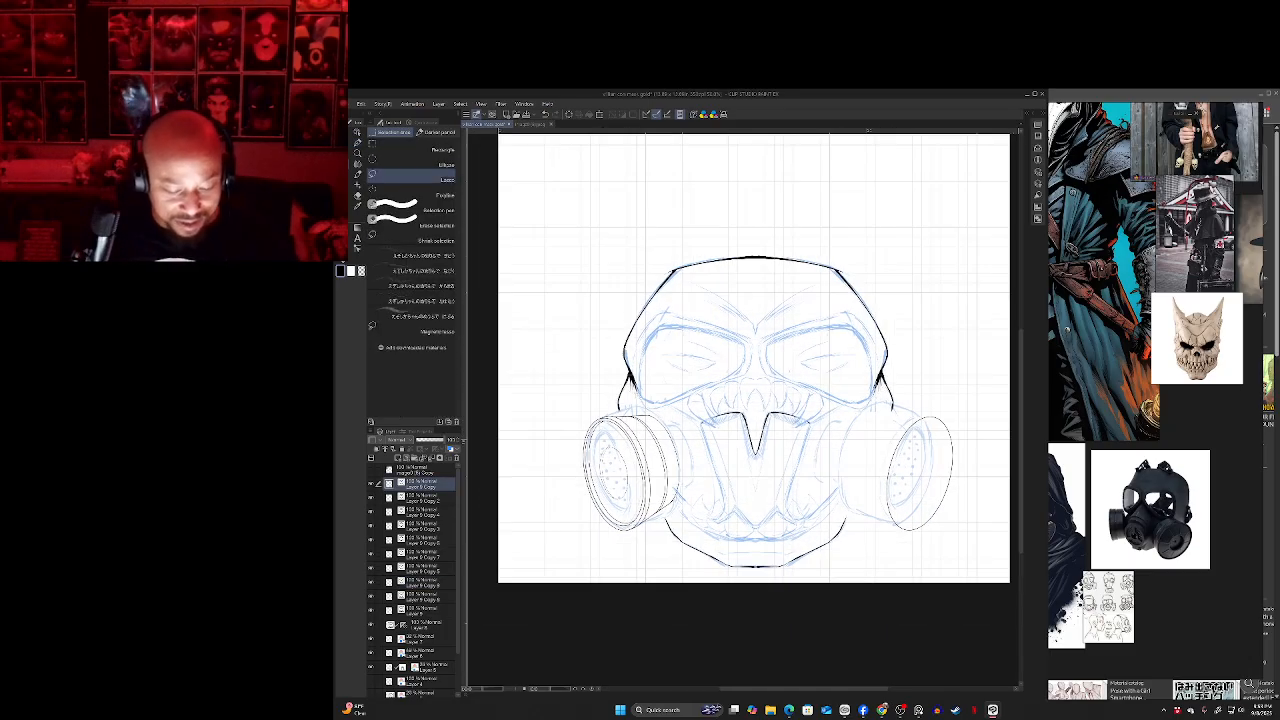
left_click_drag(477, 668, 478, 646)
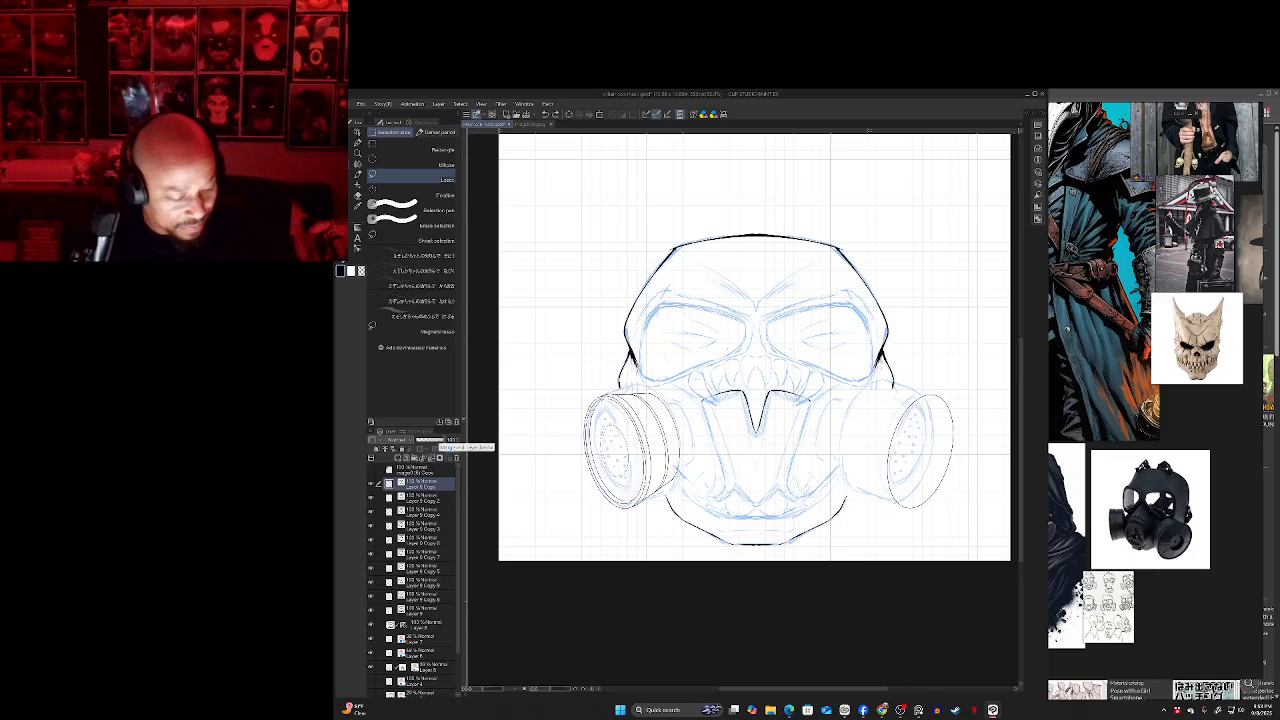
key("ctrl+e")
key("ctrl+e")
key("ctrl+e")
key("ctrl+e")
key("ctrl+e")
key("ctrl+e")
key("ctrl+e")
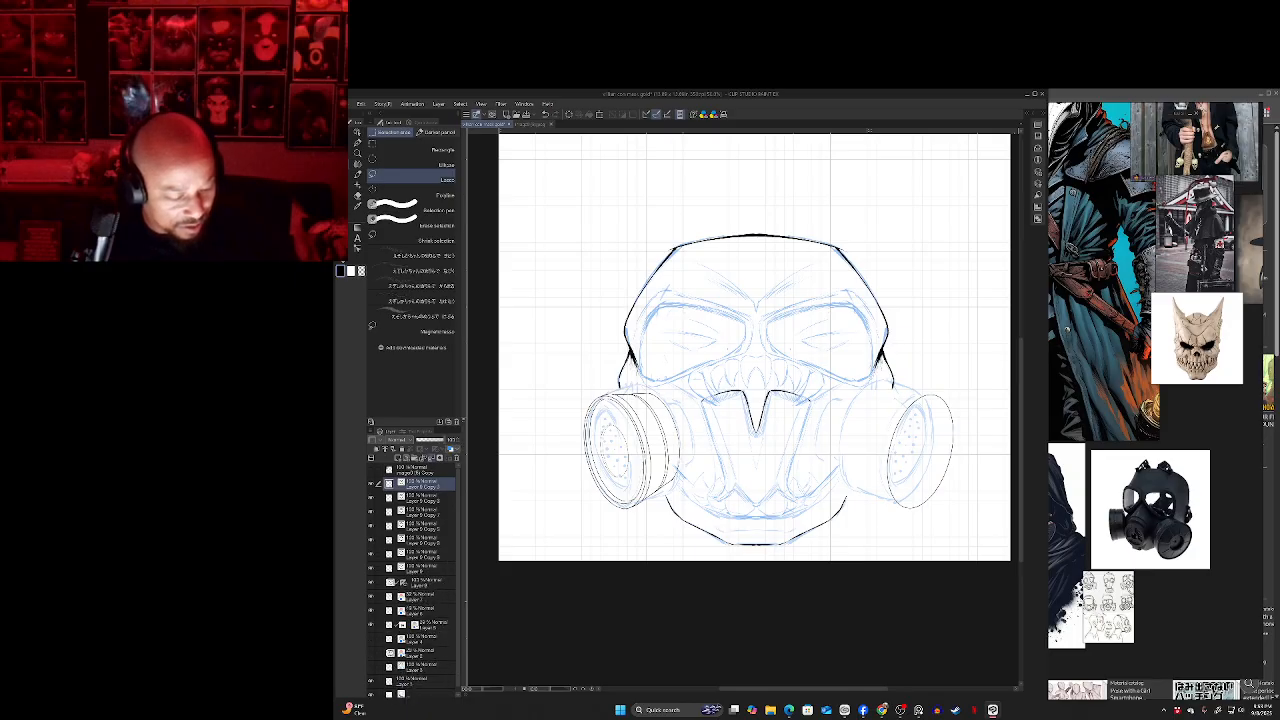
key("ctrl+e")
key("ctrl+e")
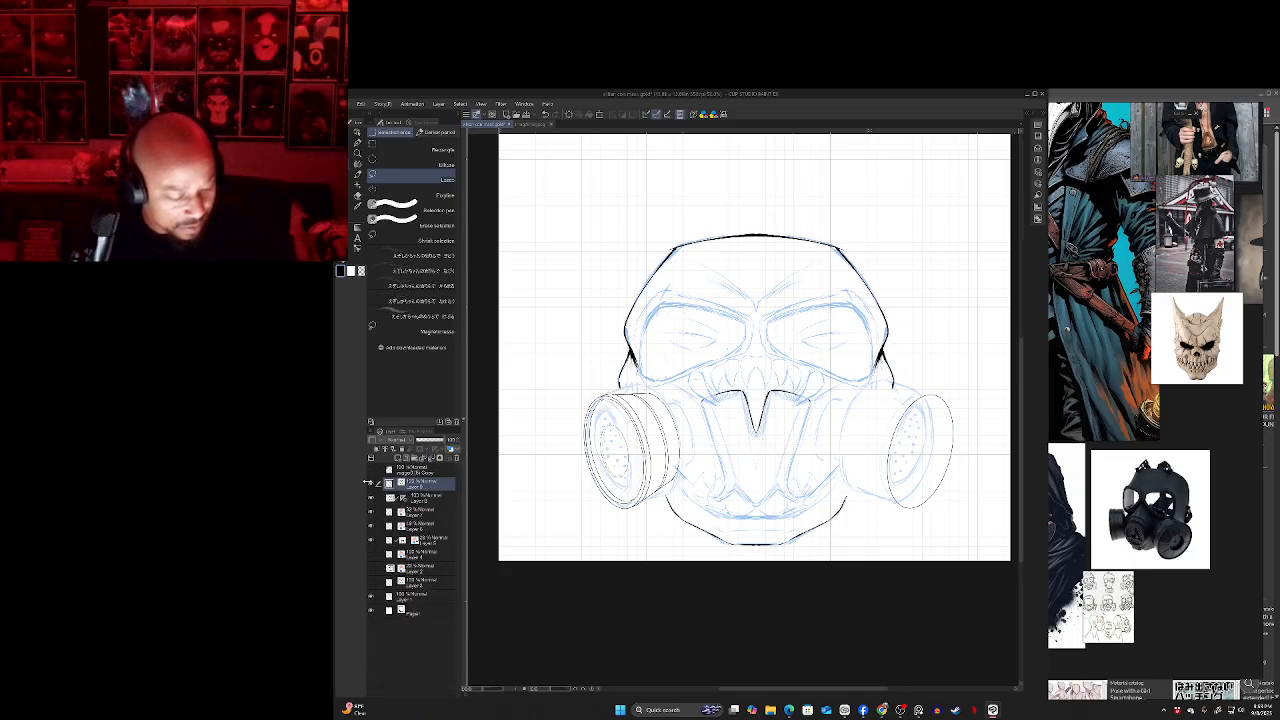
left_click(370, 484)
left_click(370, 484)
- Lasso the inked ellipse on the right filter, delete it and clear the selection
key("p")
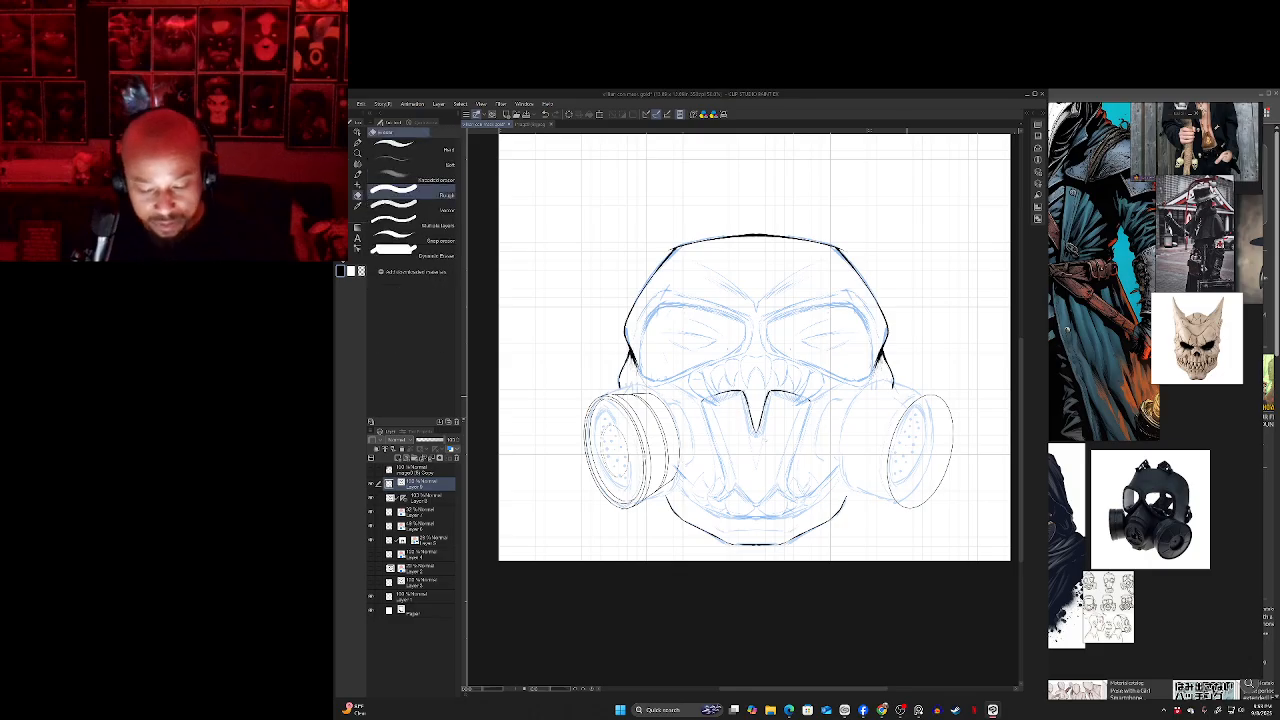
key("m")
mouse_move(957, 511)
left_mouse_down()
mouse_move(884, 452)
mouse_move(940, 386)
left_mouse_up()
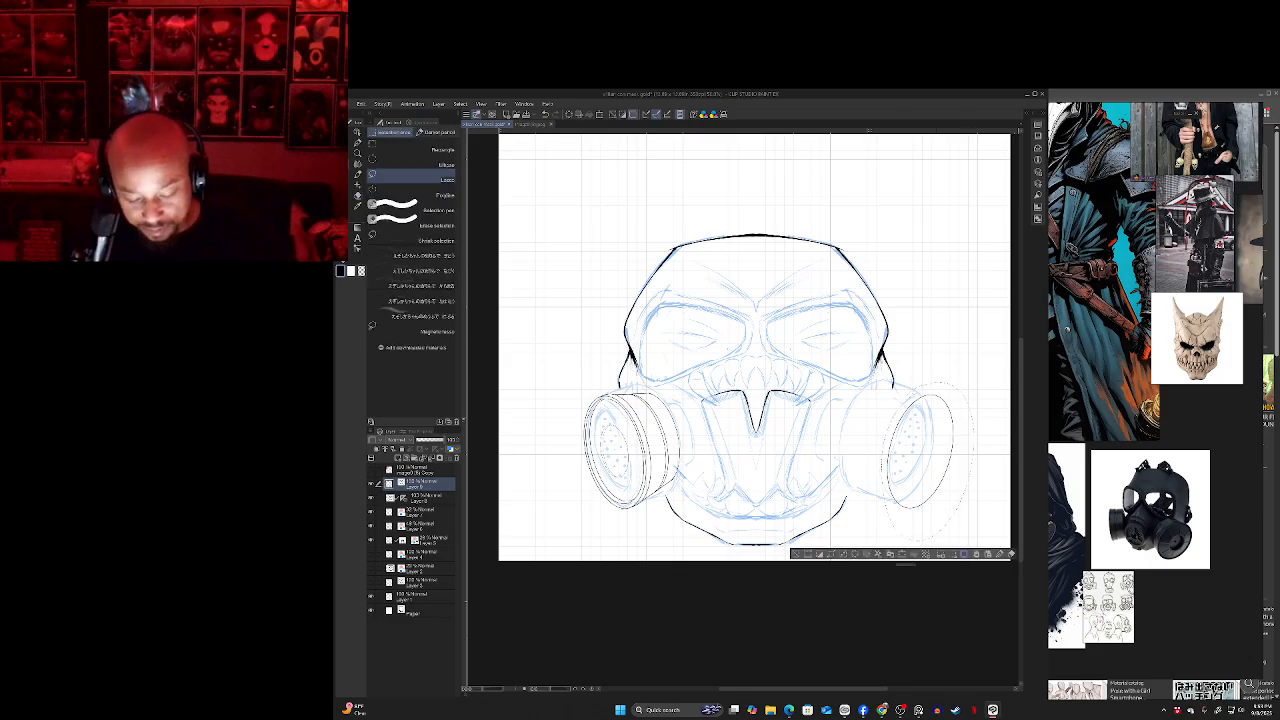
key("Delete")
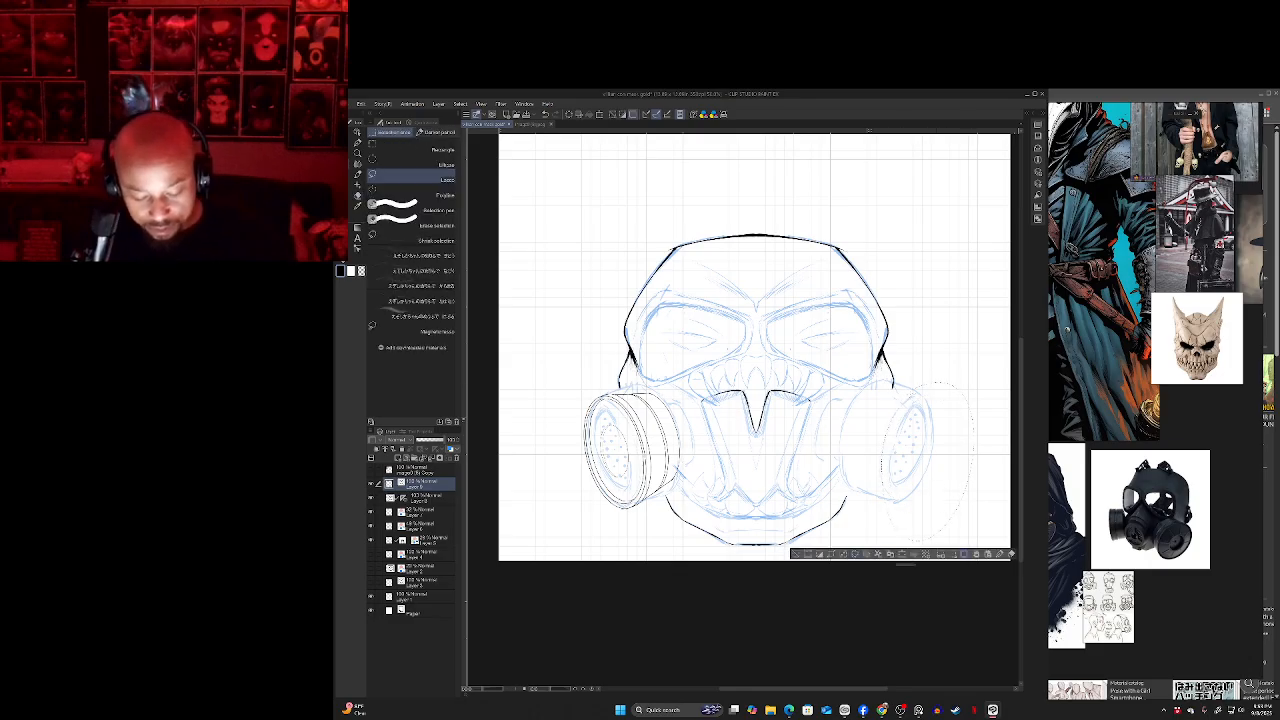
key("ctrl+d")
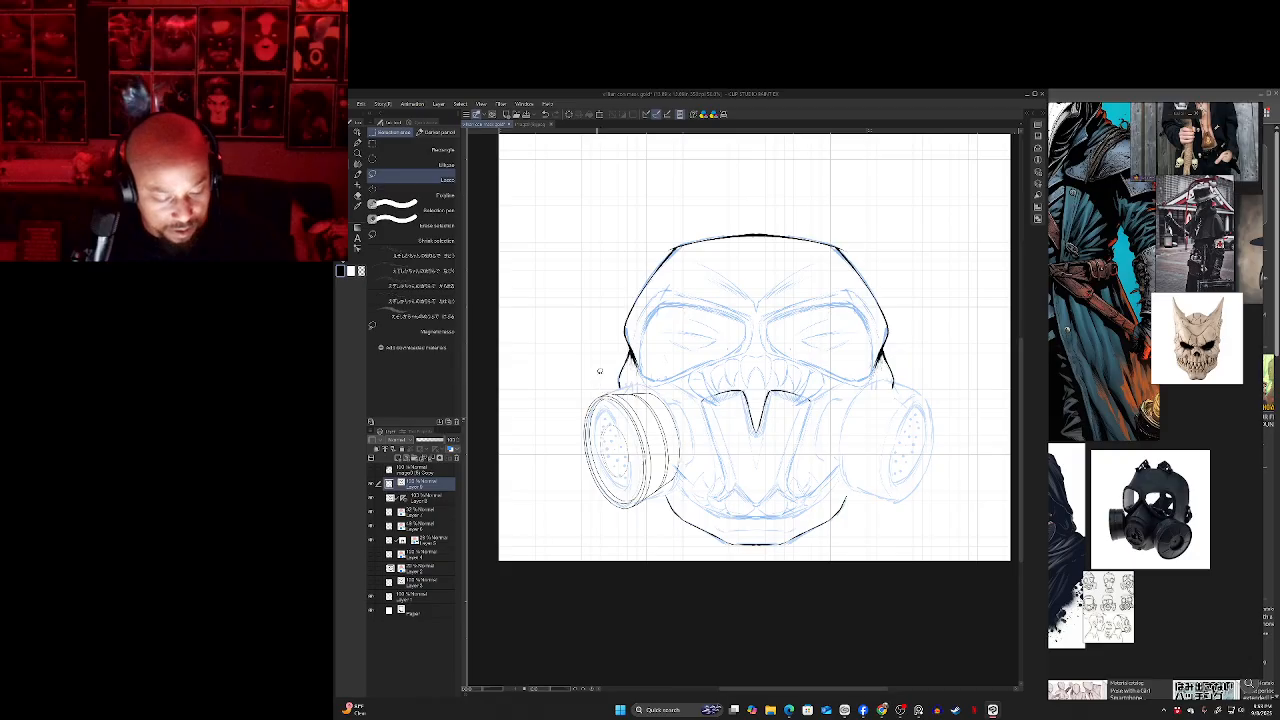
key("p")
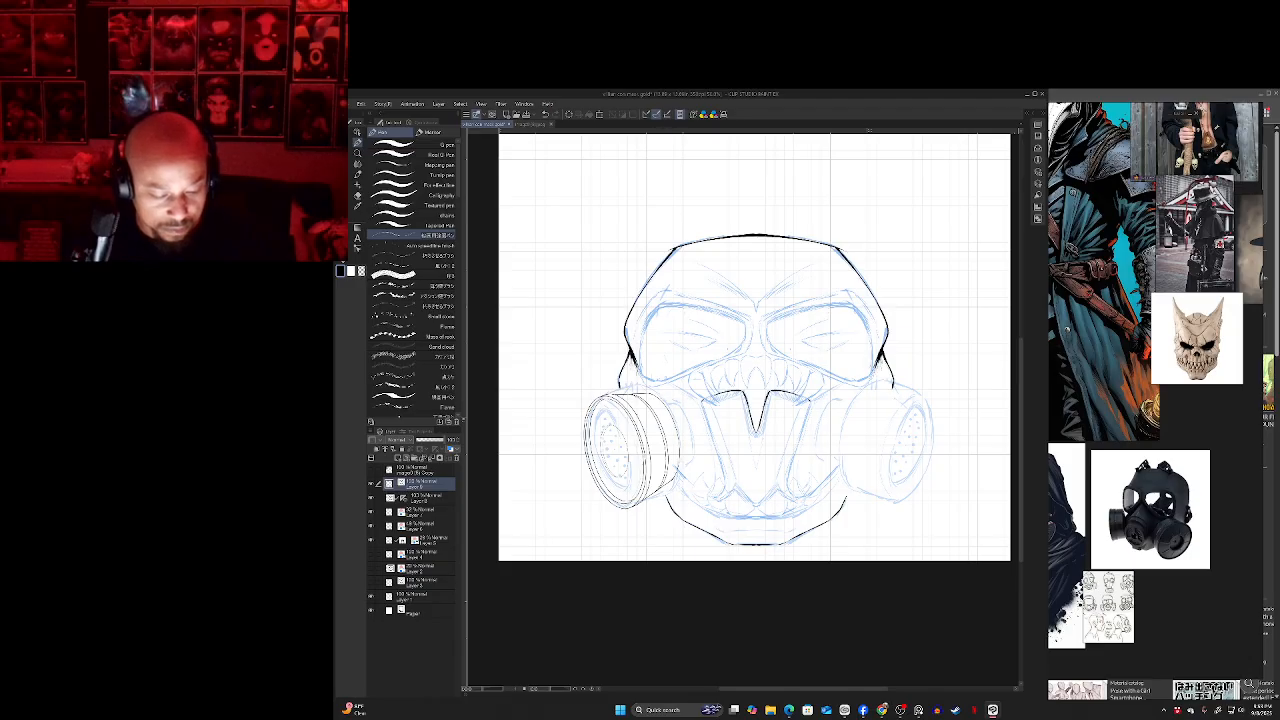
- Ink the curved connector edge on the inner side of the left filter with the pen and thicken the line at its lower end
key("p")
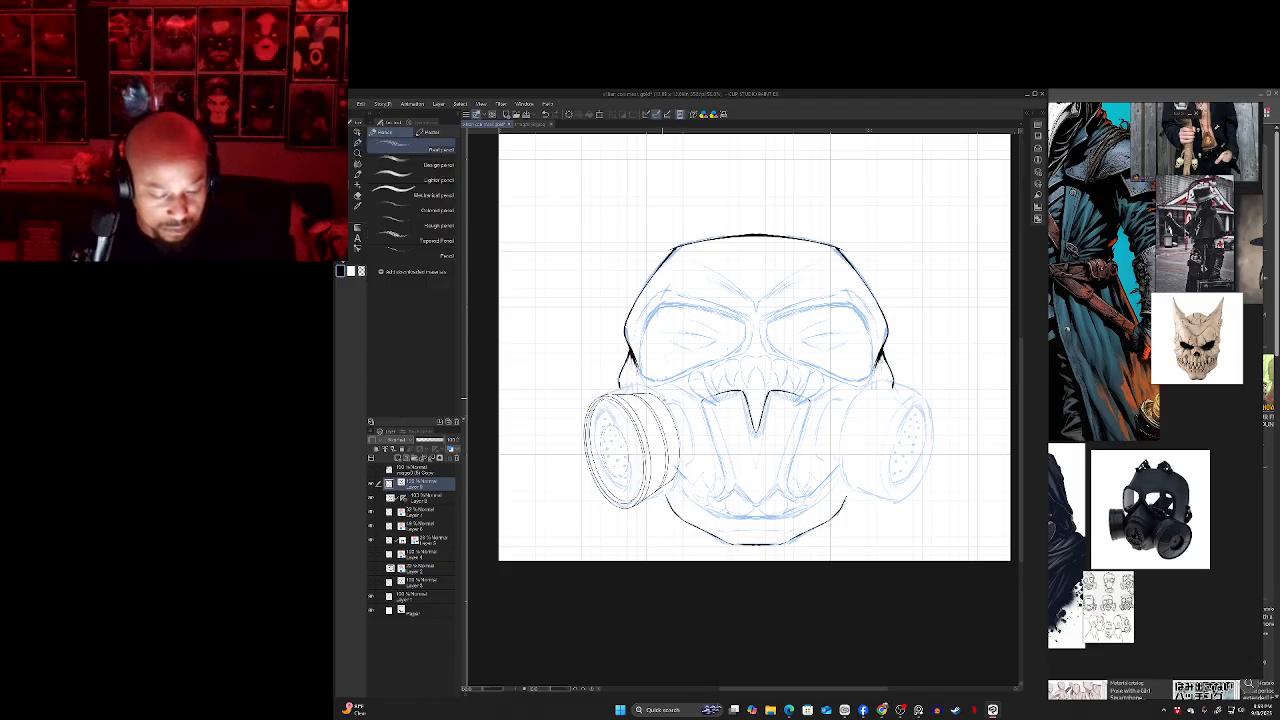
key("p")
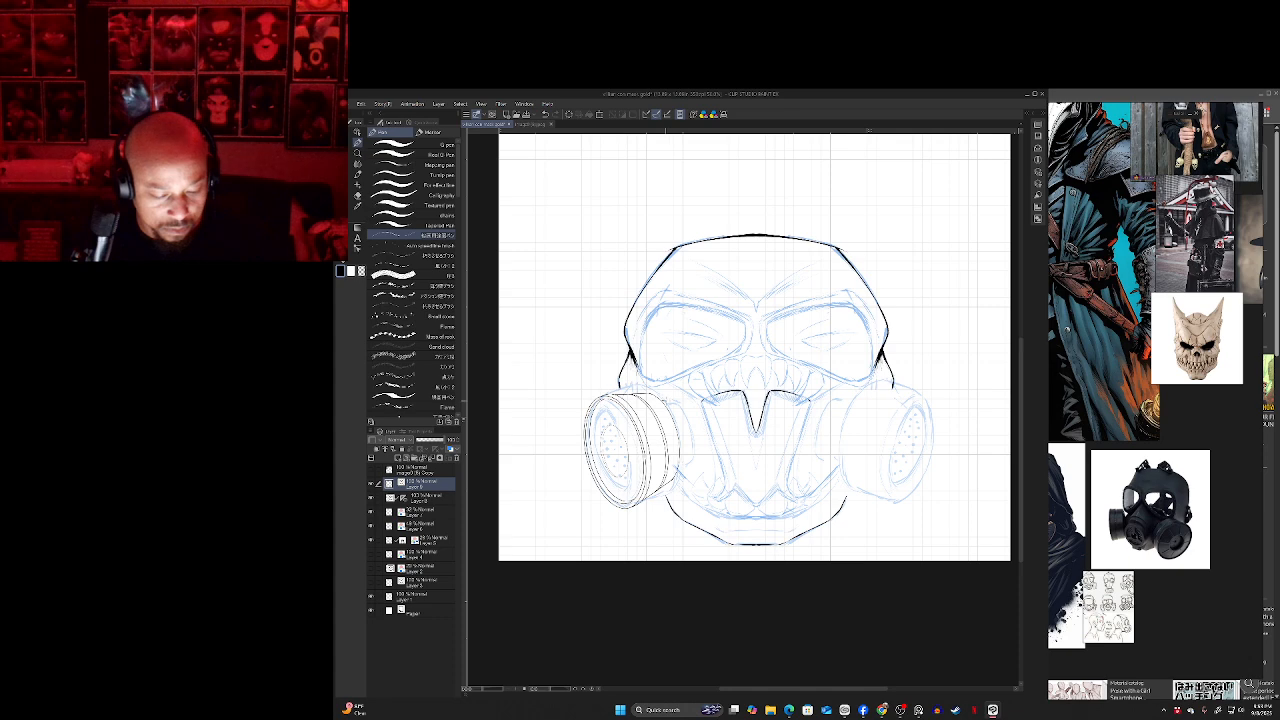
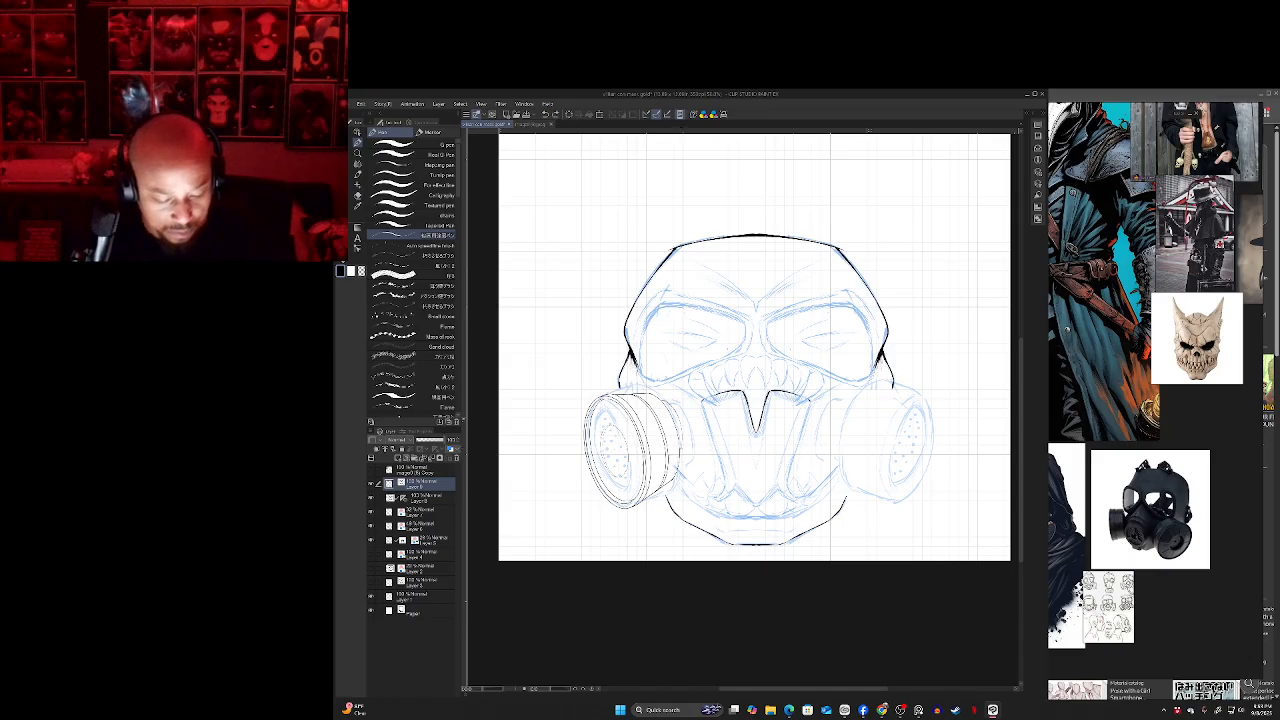
scroll(682, 447, "up", 1)
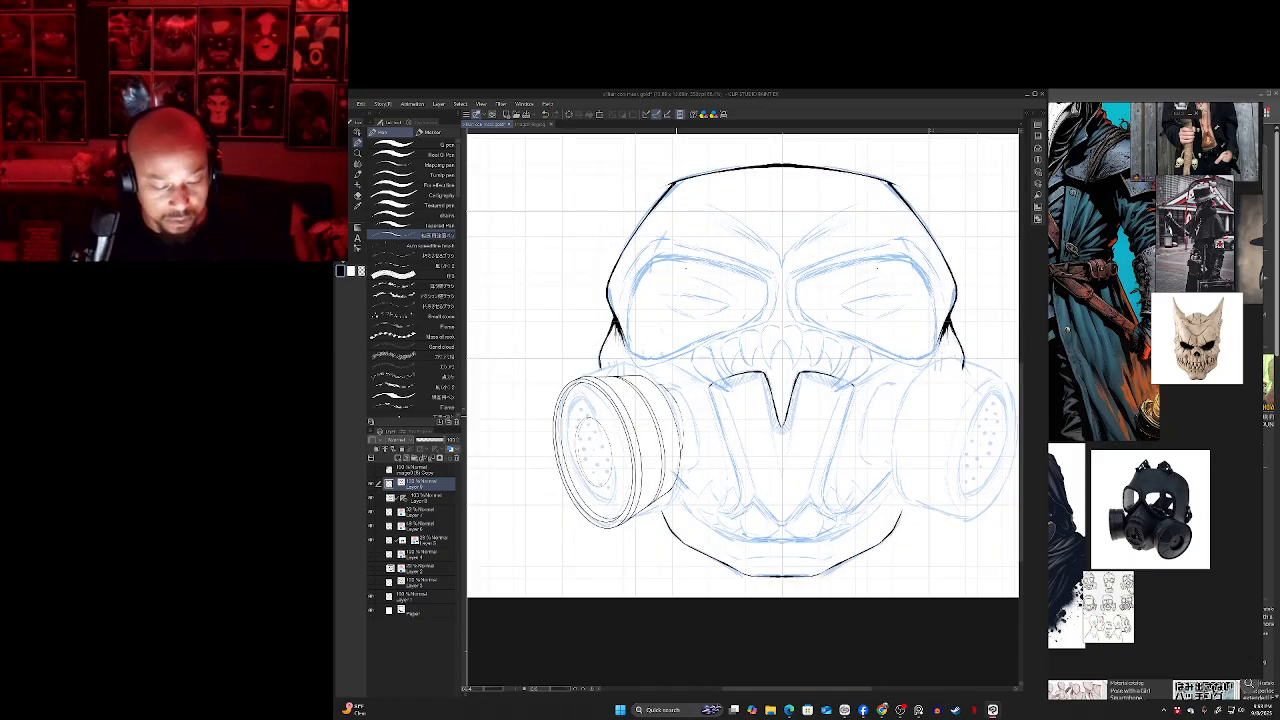
scroll(657, 420, "up", 3)
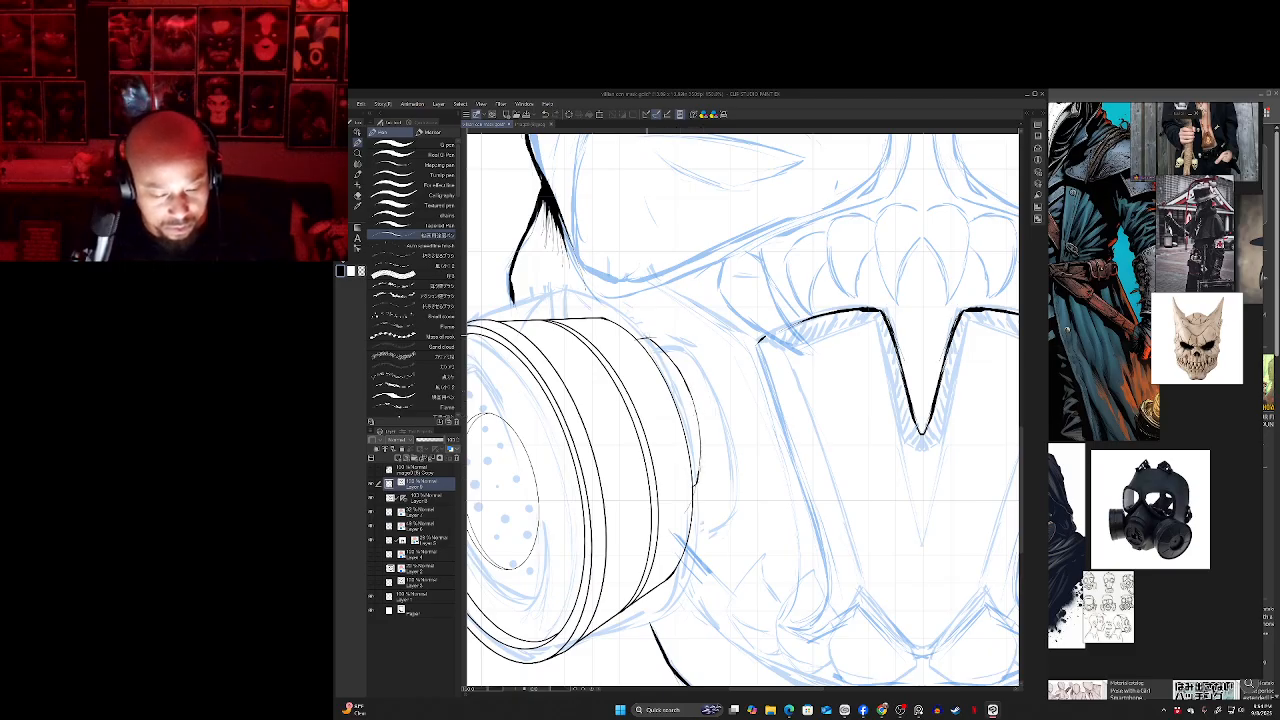
key("e")
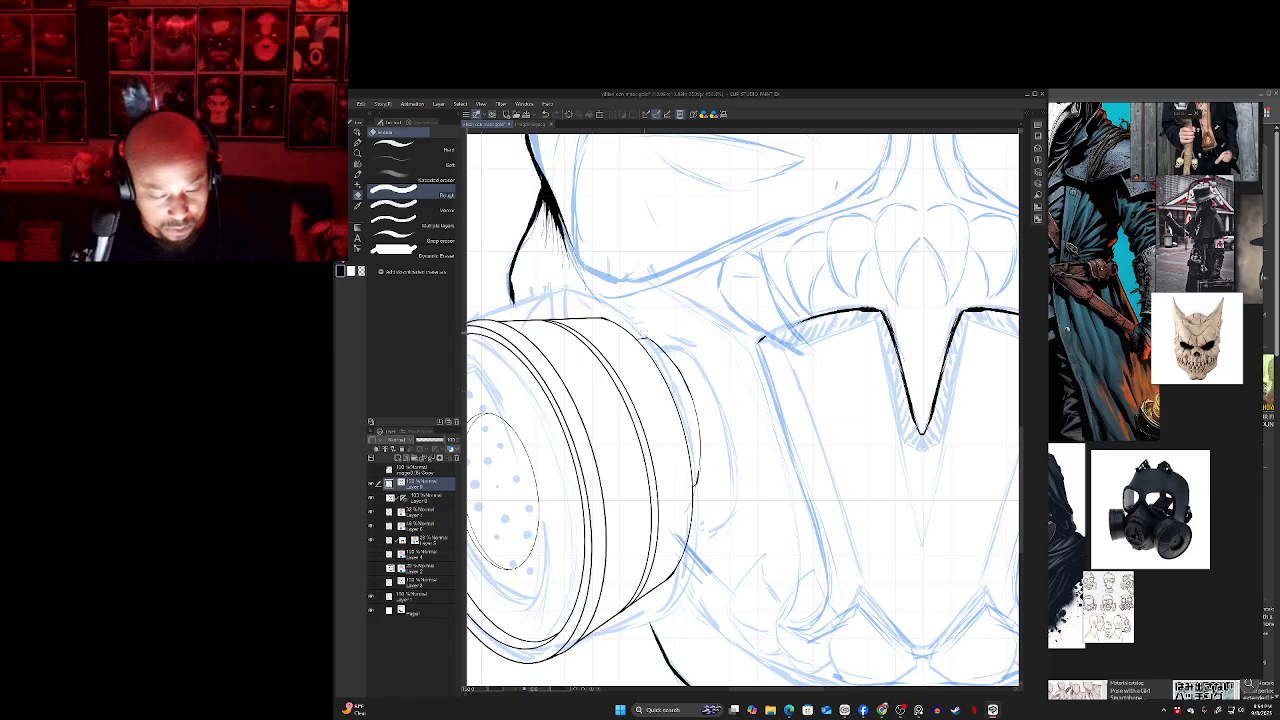
key("p")
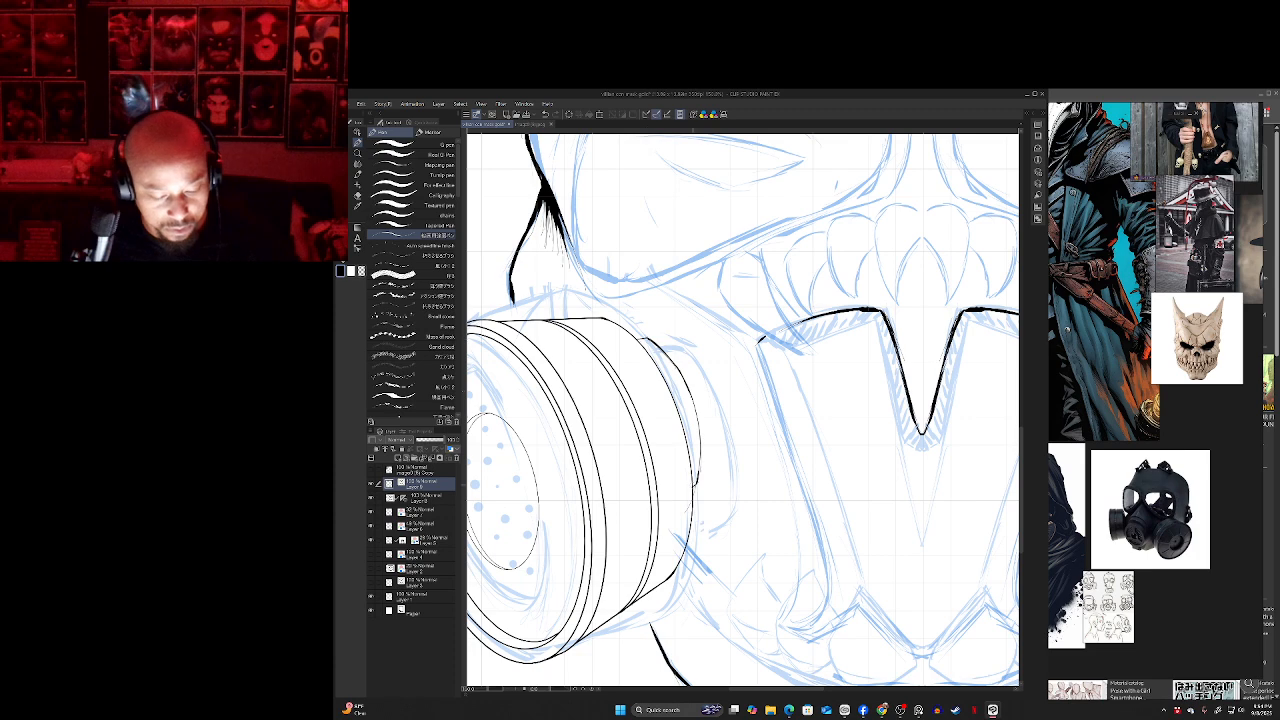
left_click_drag(700, 456, 698, 480)
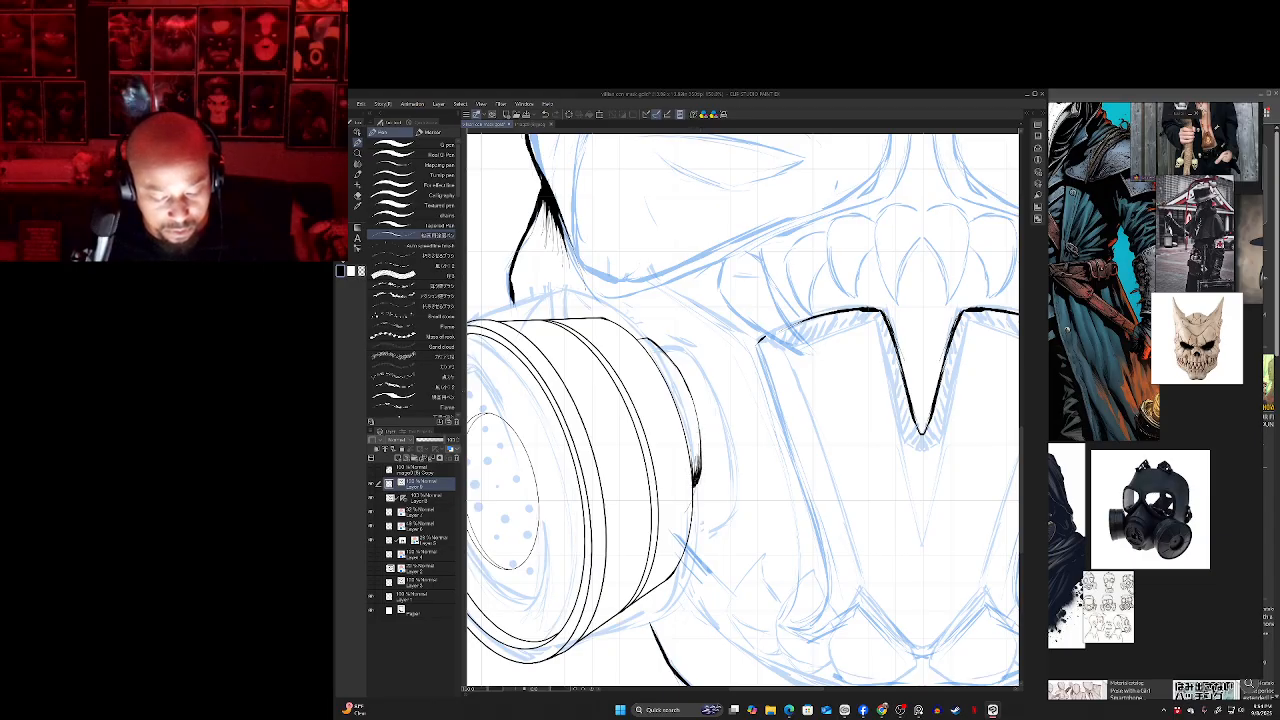
key("e")
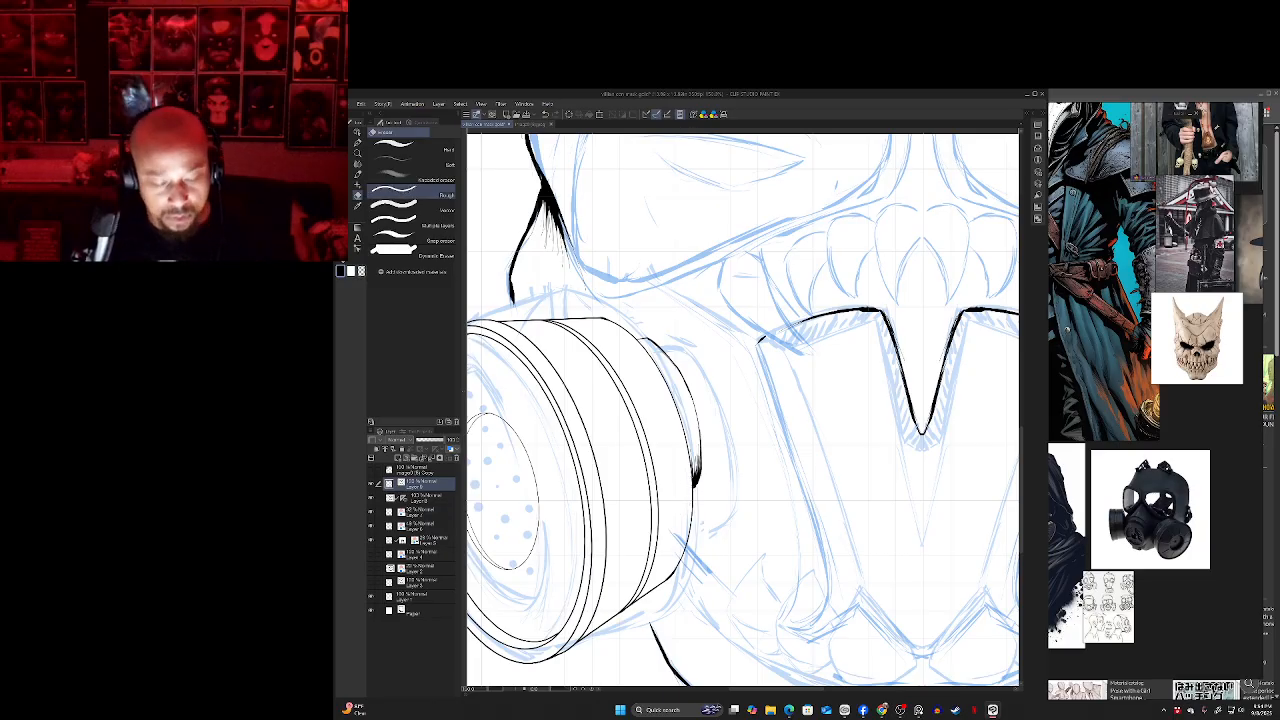
scroll(688, 468, "down", 3)
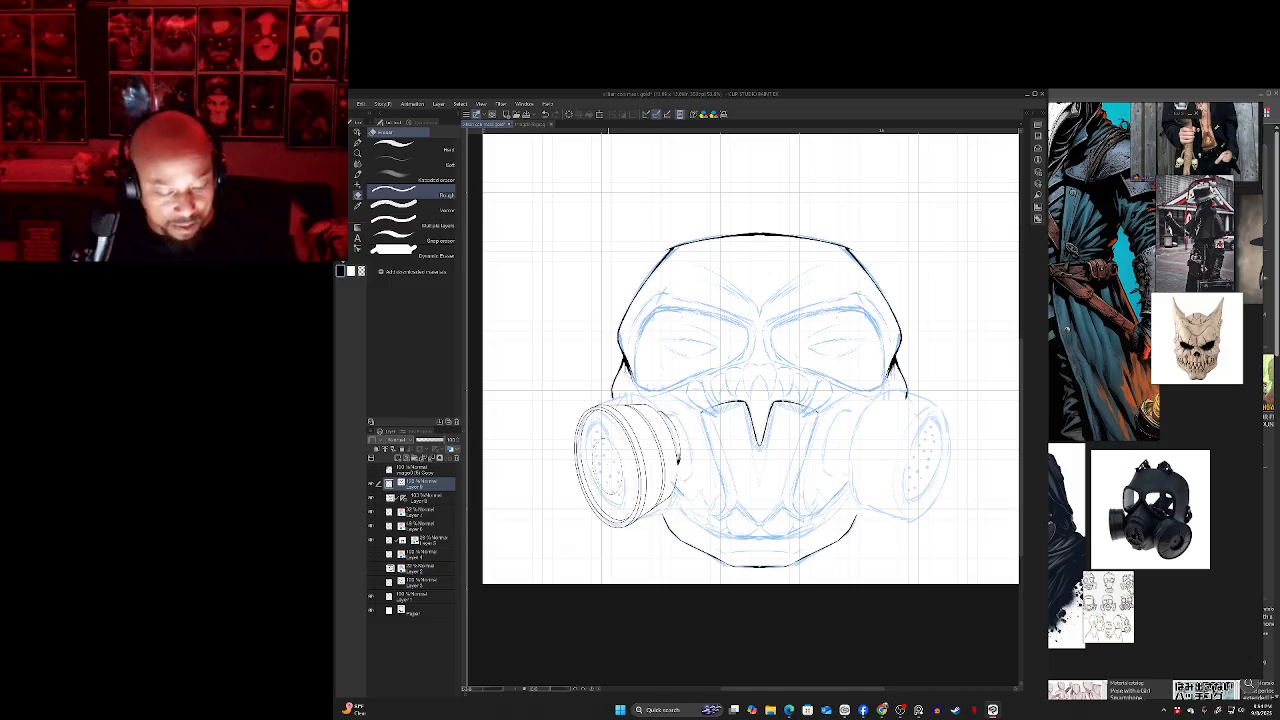
- Lasso the inked left filter canister, paste it as a copy on a new layer, and flip the copy horizontally
left_click_drag(608, 450, 637, 460)
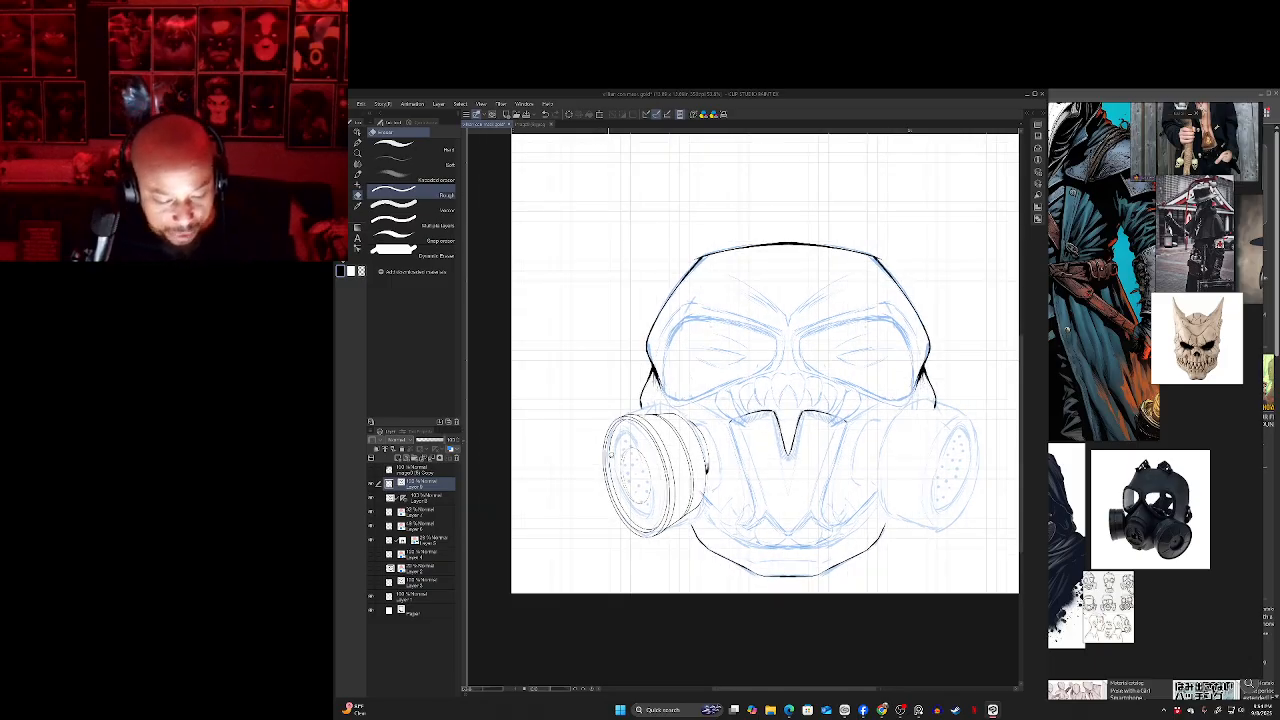
key("m")
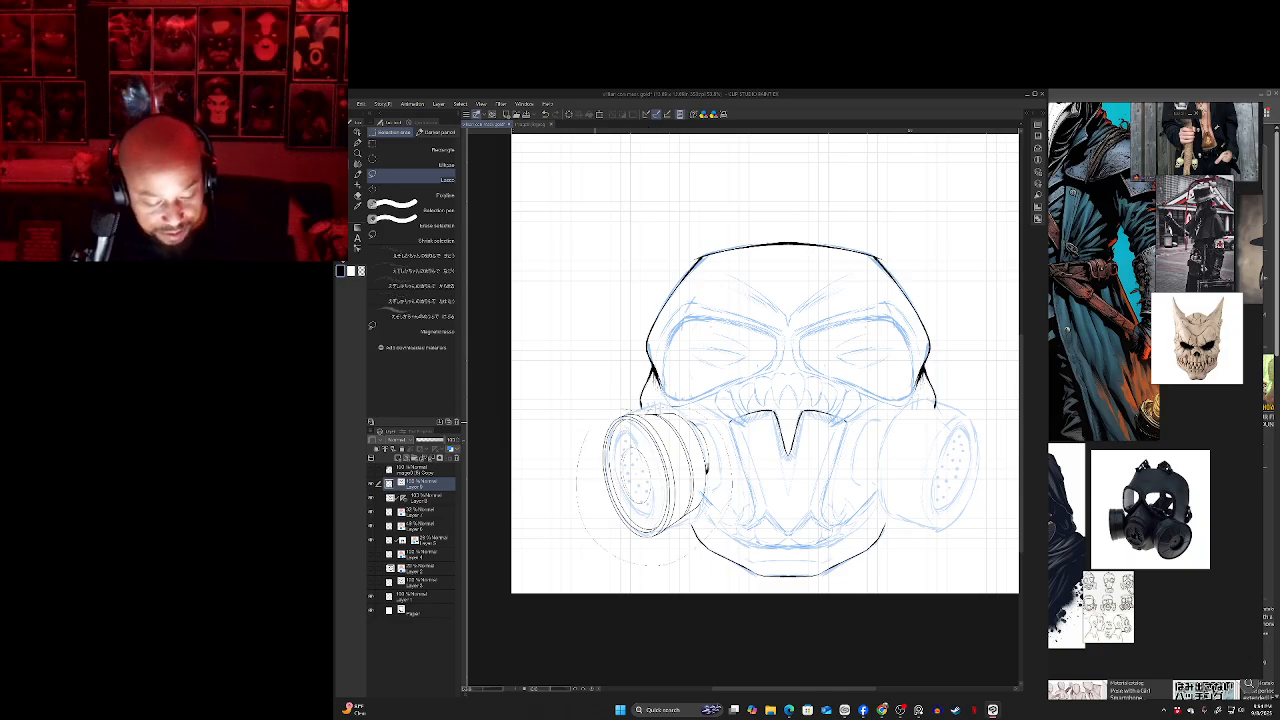
key("ctrl+z")
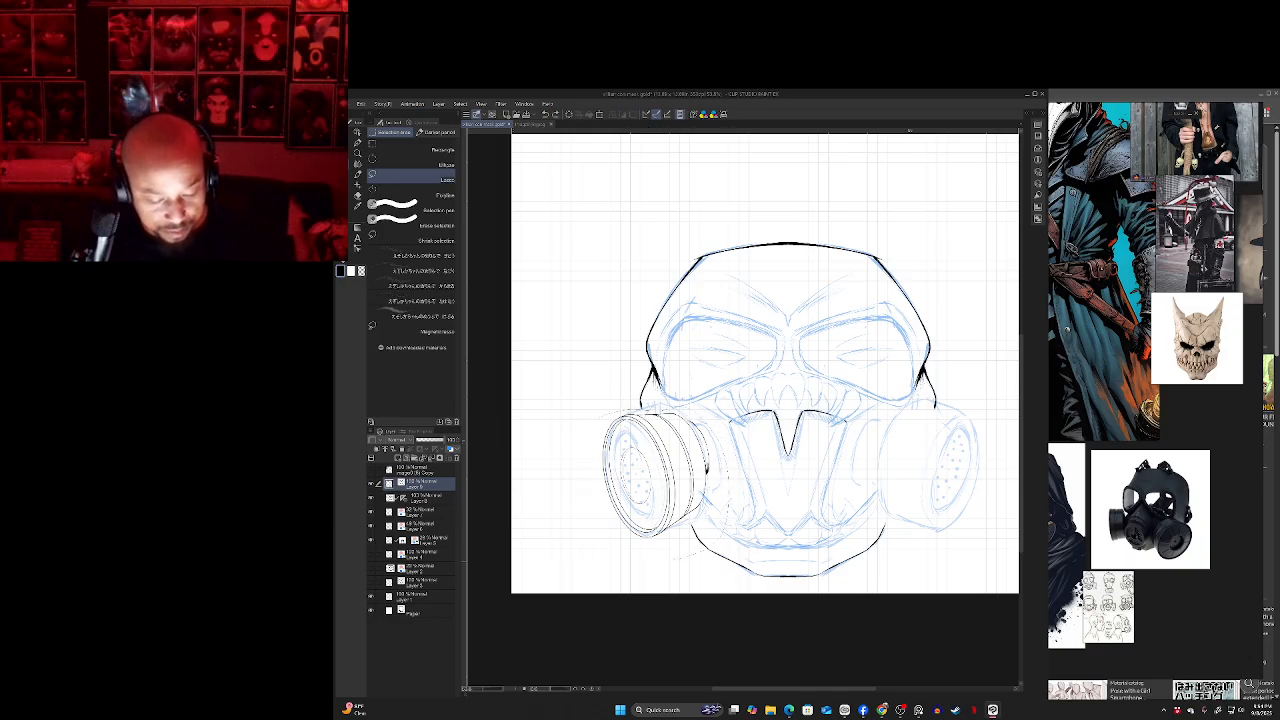
key("ctrl+y")
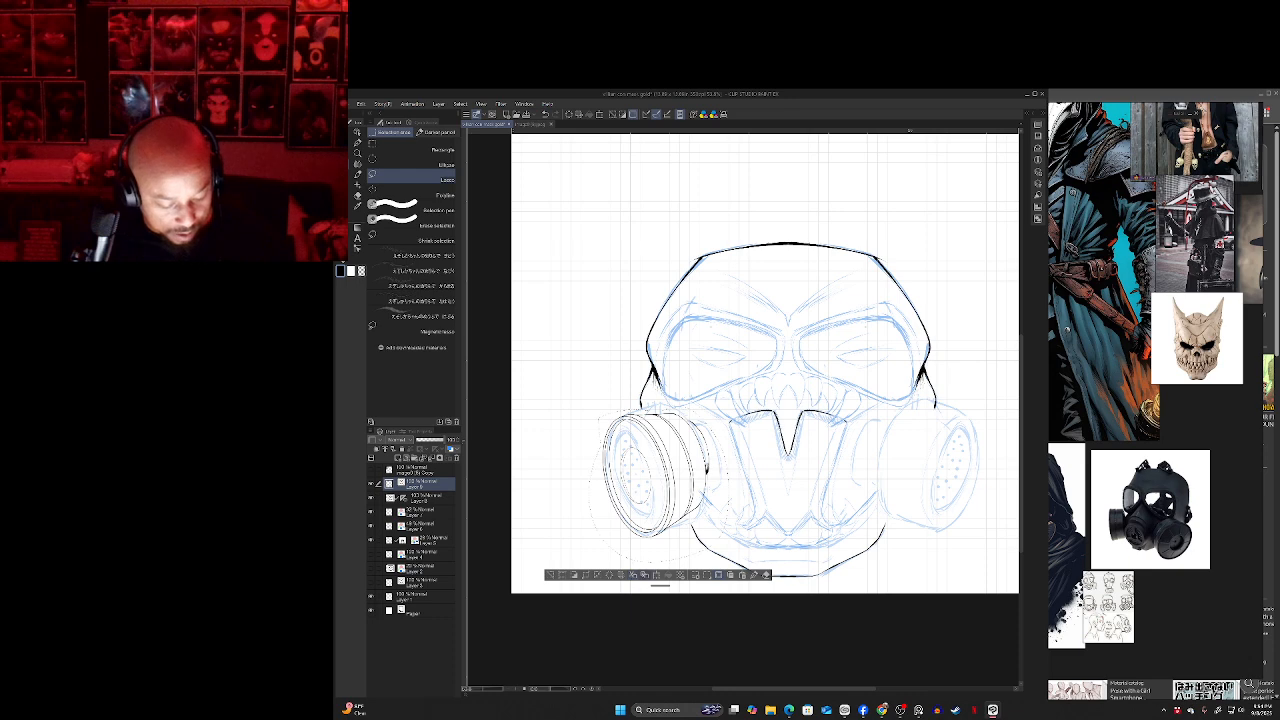
key("ctrl+v")
left_click(426, 122)
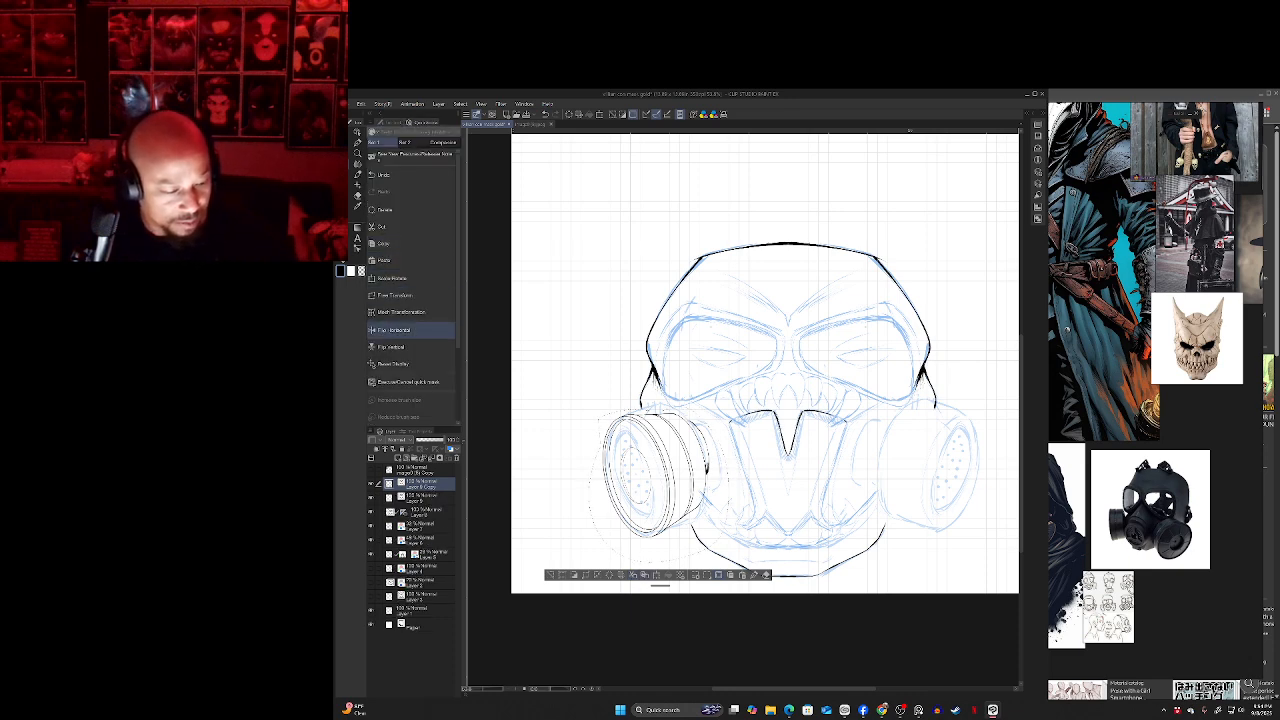
scroll(410, 330, "down", 2)
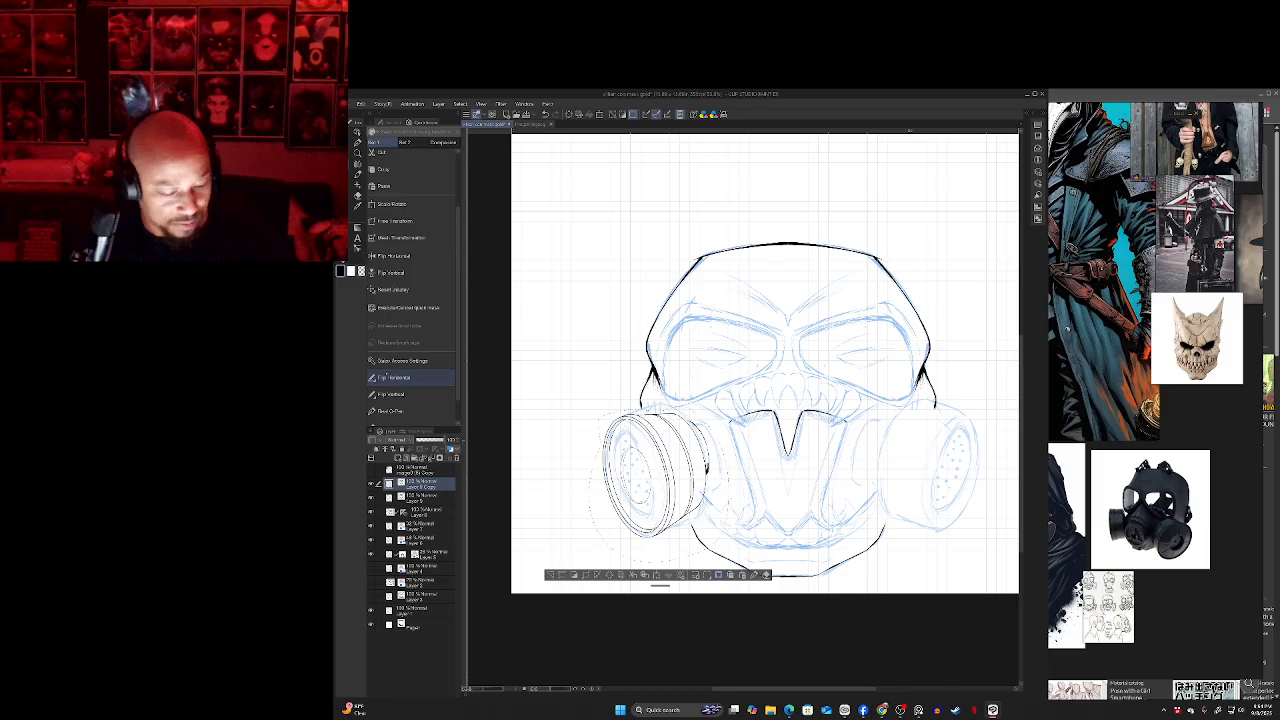
left_click(394, 378)
- Move the flipped canister copy over the blue right filter sketch and fine-tune its position level with the left one
left_click_drag(596, 483, 876, 474)
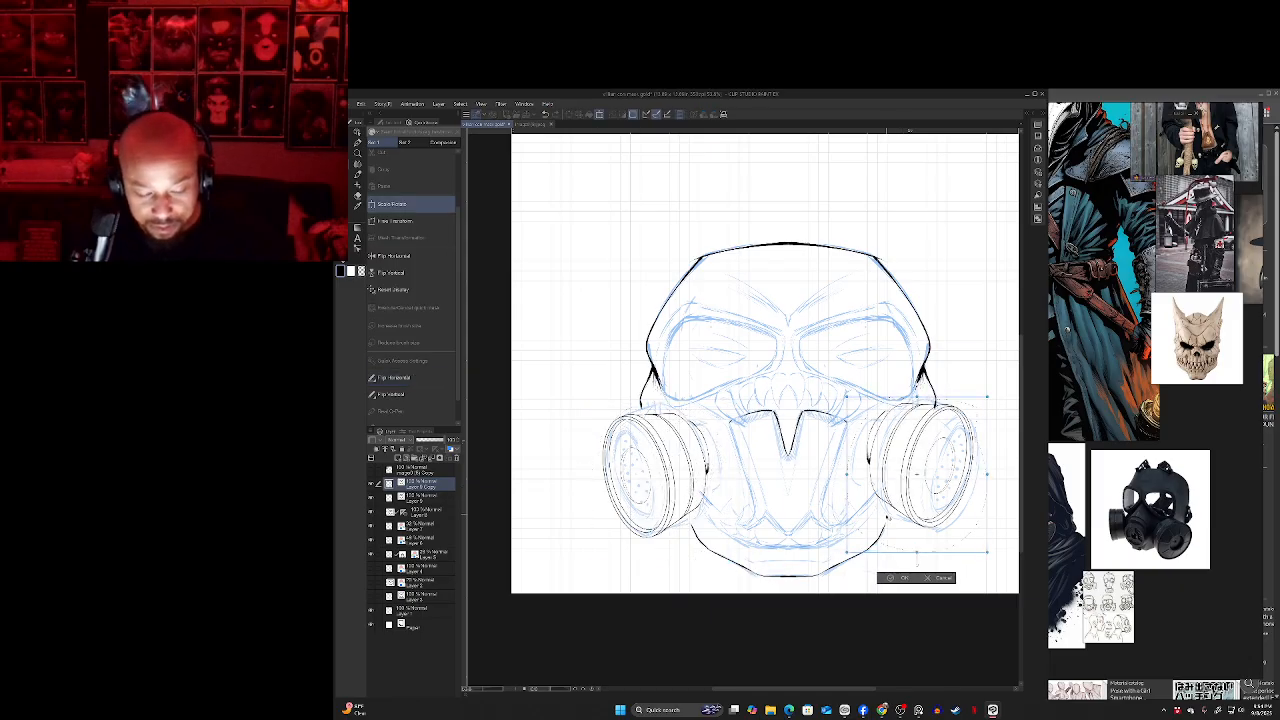
left_click_drag(899, 517, 910, 523)
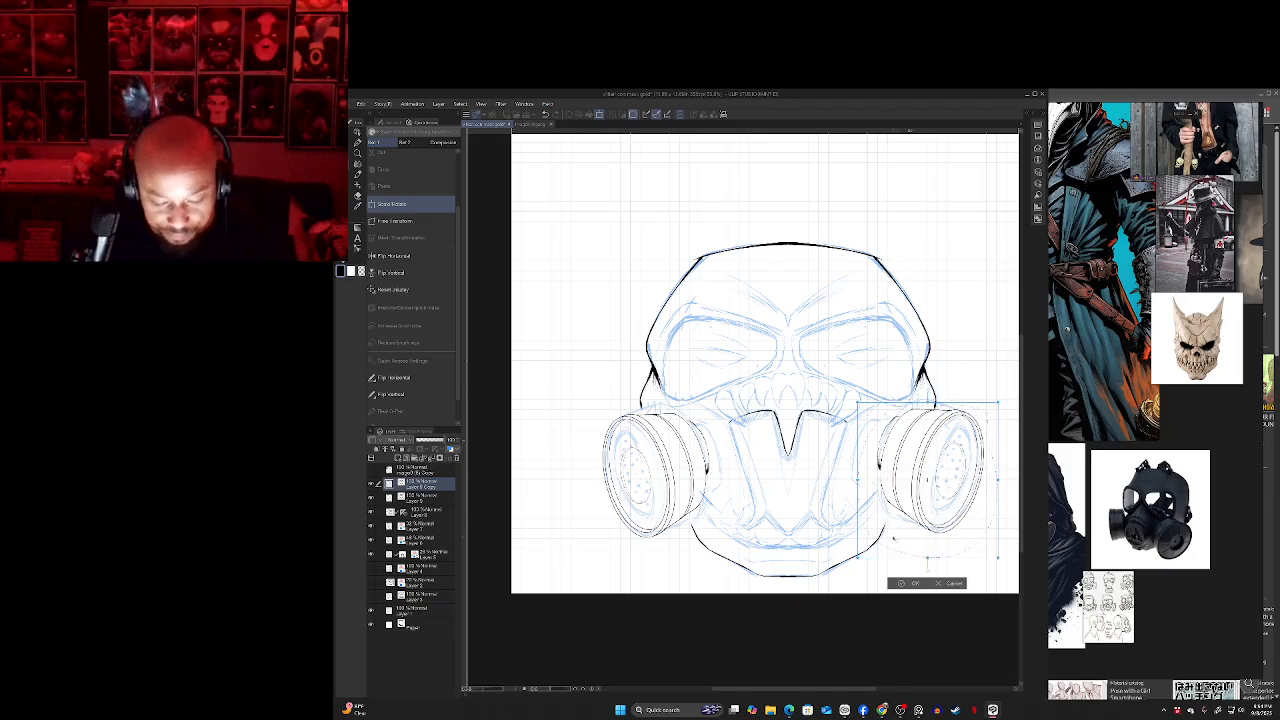
left_click_drag(895, 539, 895, 540)
key("Up")
key("Right")
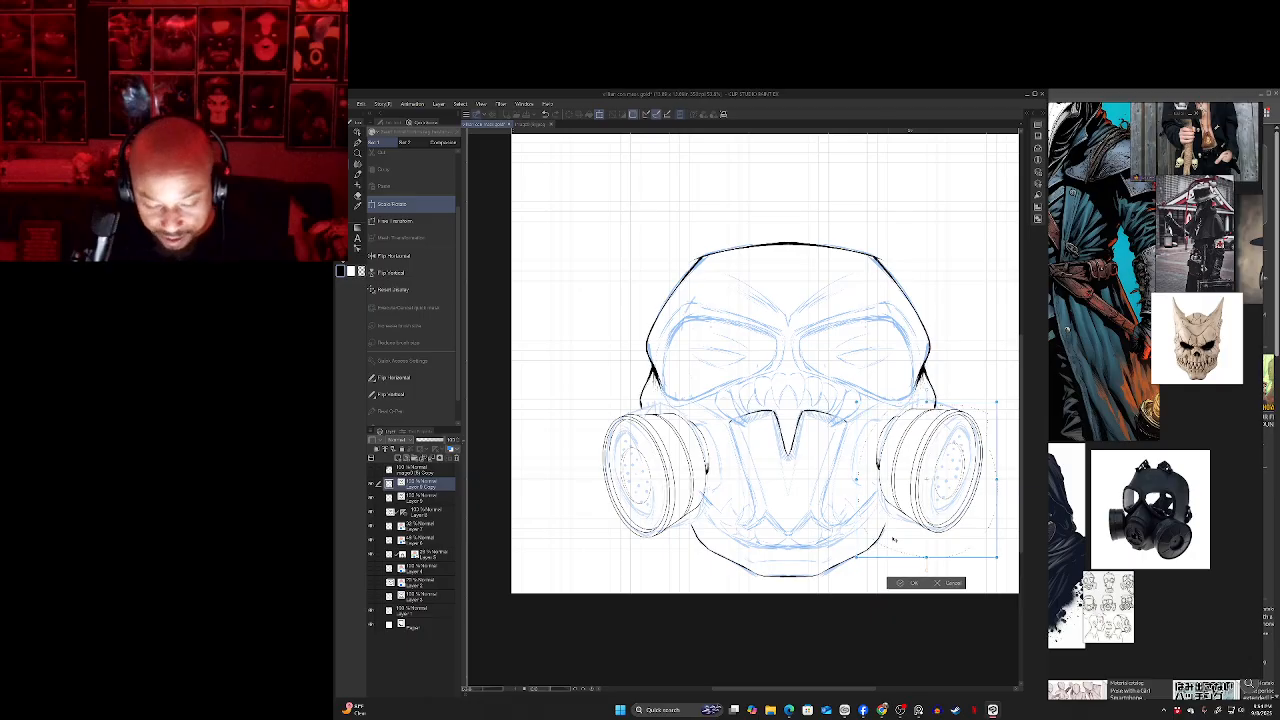
key("Up")
key("Right")
key("Right")
key("Right")
key("Right")
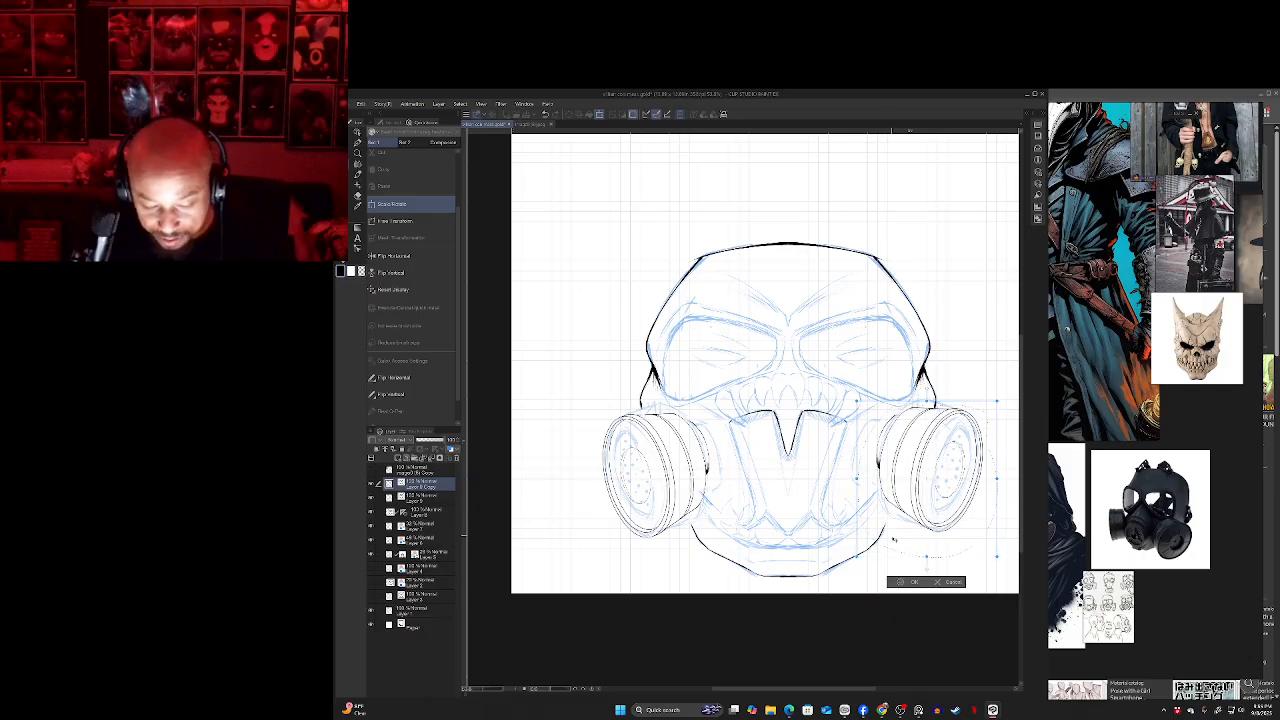
left_click_drag(893, 539, 890, 542)
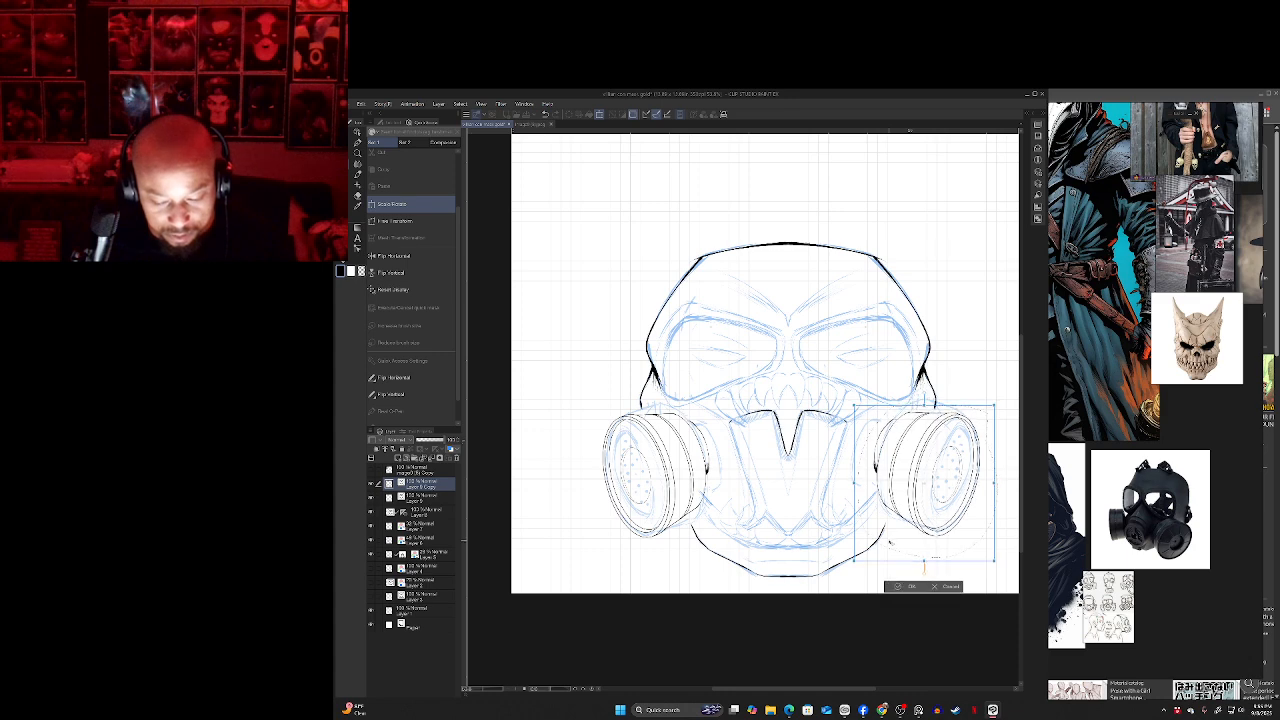
left_click(906, 585)
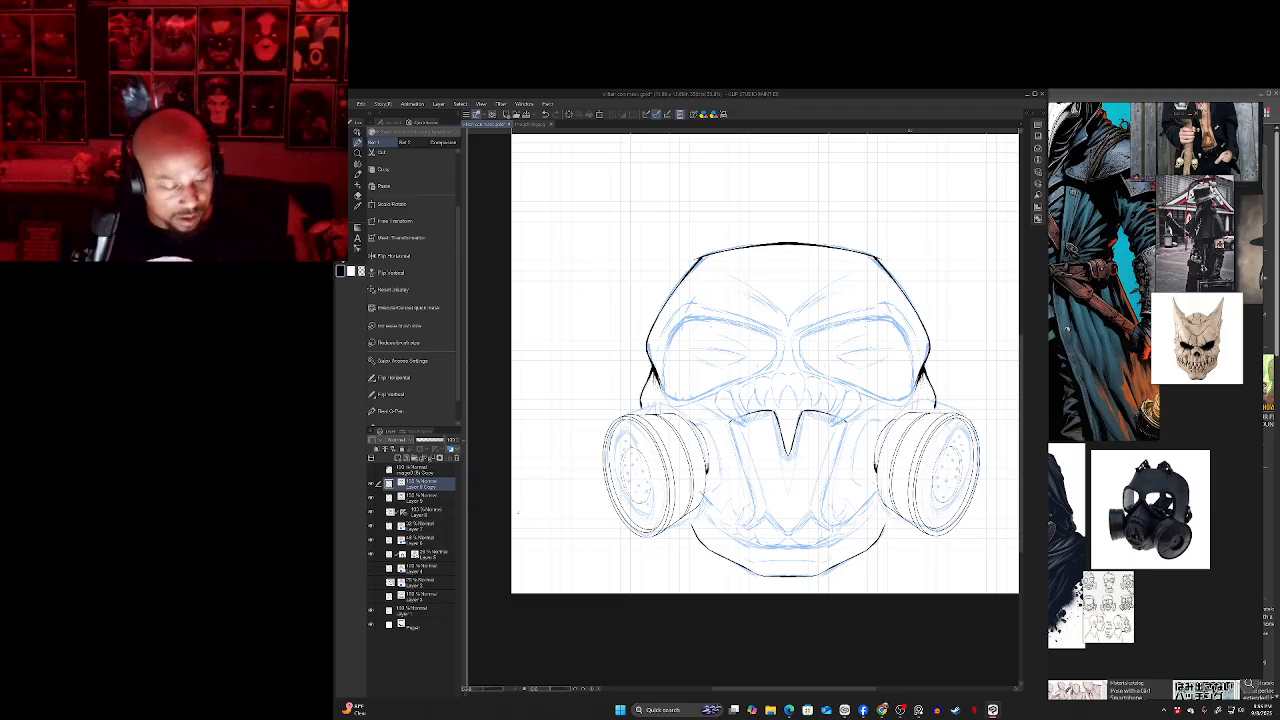
- On the symmetry-ruler layer, draw a straight horizontal guide line connecting the bottom edges of both filter canisters
left_click(428, 512)
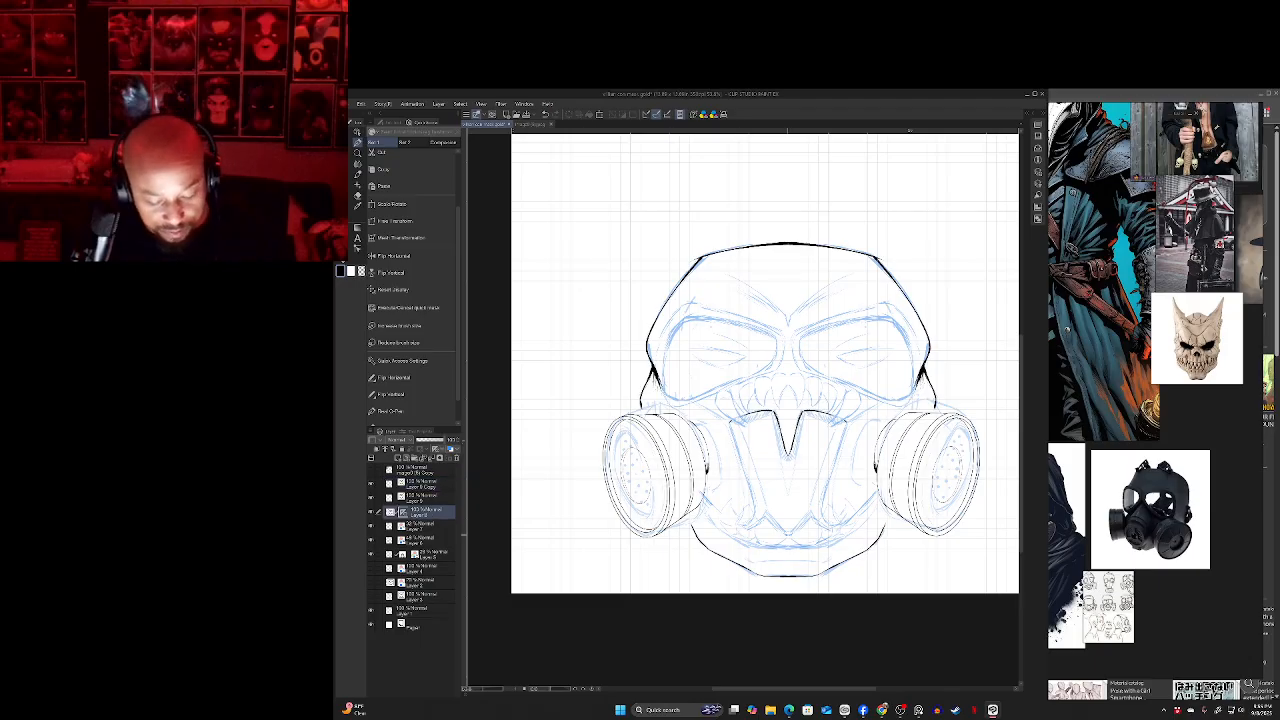
mouse_move(788, 532)
left_mouse_down()
mouse_move(611, 535)
mouse_move(784, 535)
left_mouse_up()
key("ctrl+z")
key("ctrl+z")
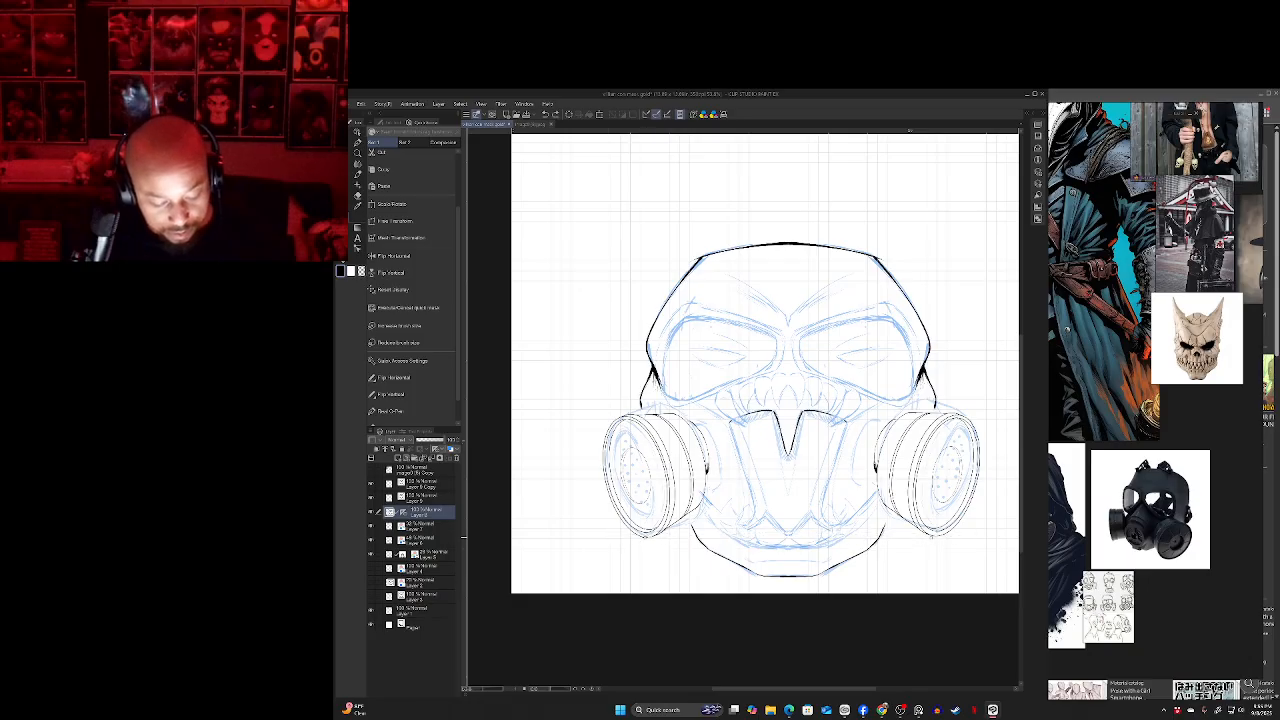
left_click_drag(648, 537, 788, 541)
key("ctrl+z")
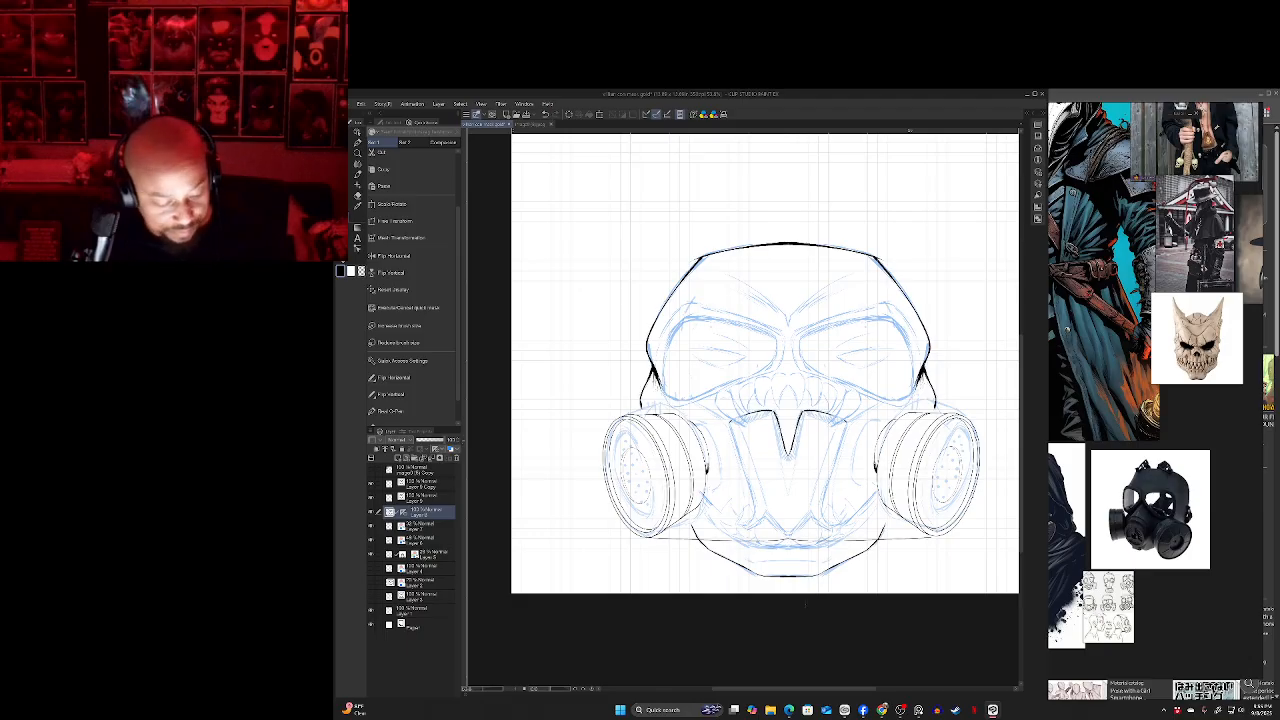
- Identify the right canister's layer by toggling its visibility, then shift the canister slightly to line up with the lower guide
left_click(422, 498)
left_click(422, 484)
left_click(371, 484)
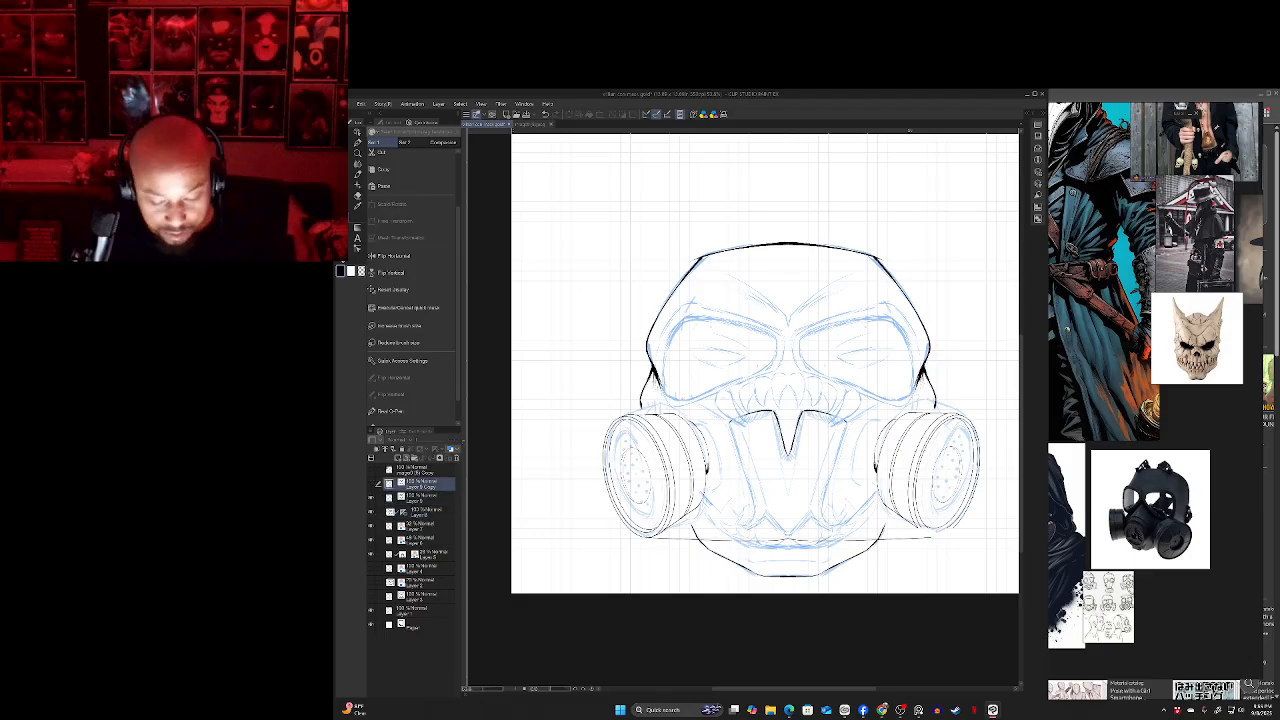
left_click(371, 484)
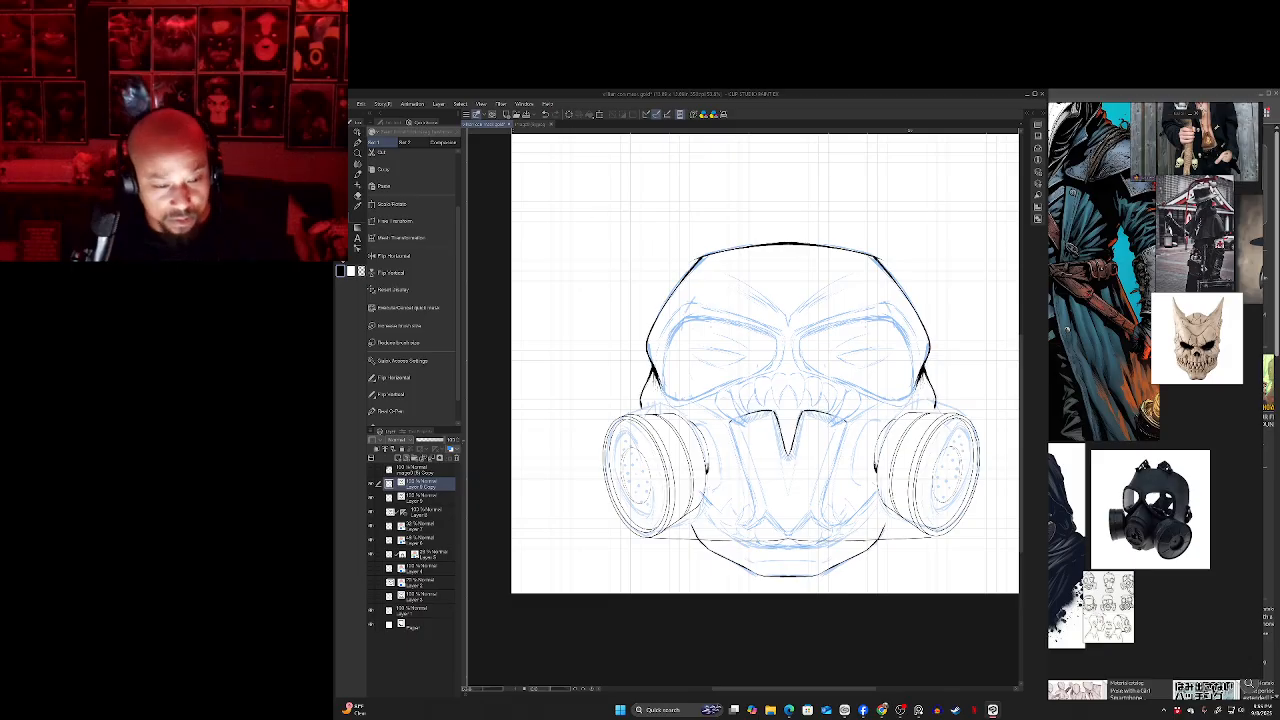
key("ctrl+t")
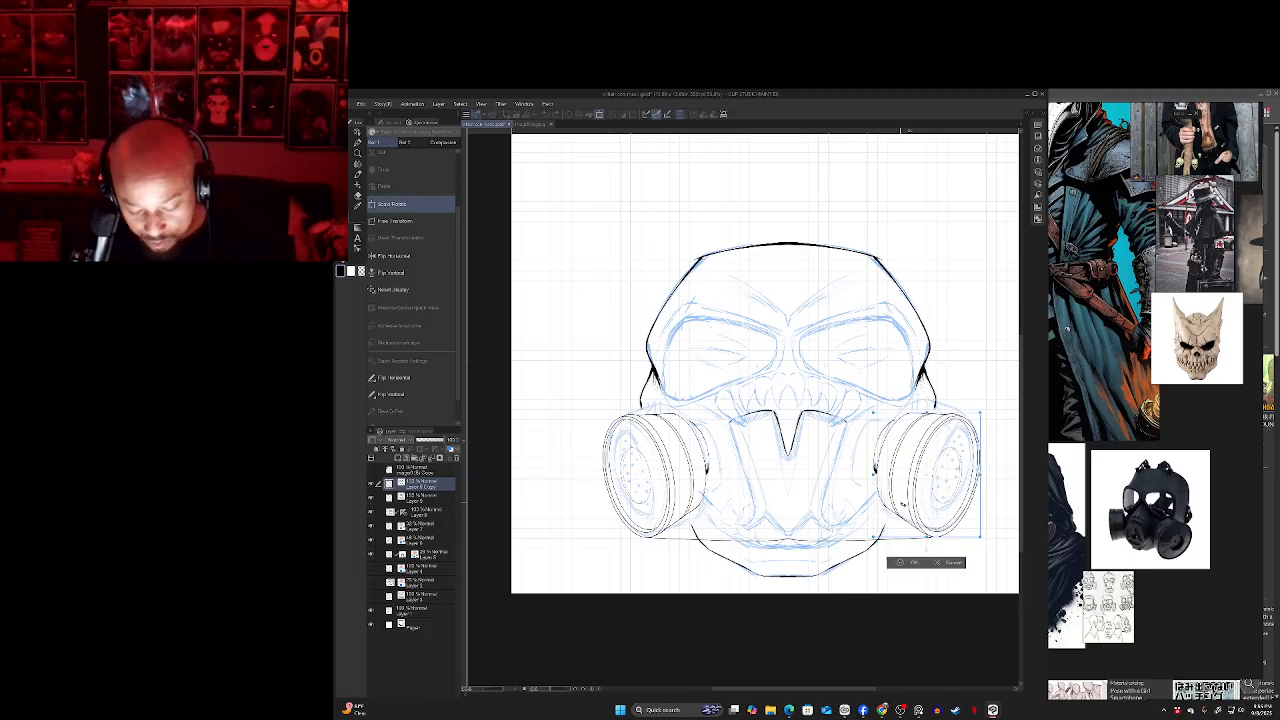
left_click_drag(902, 504, 901, 505)
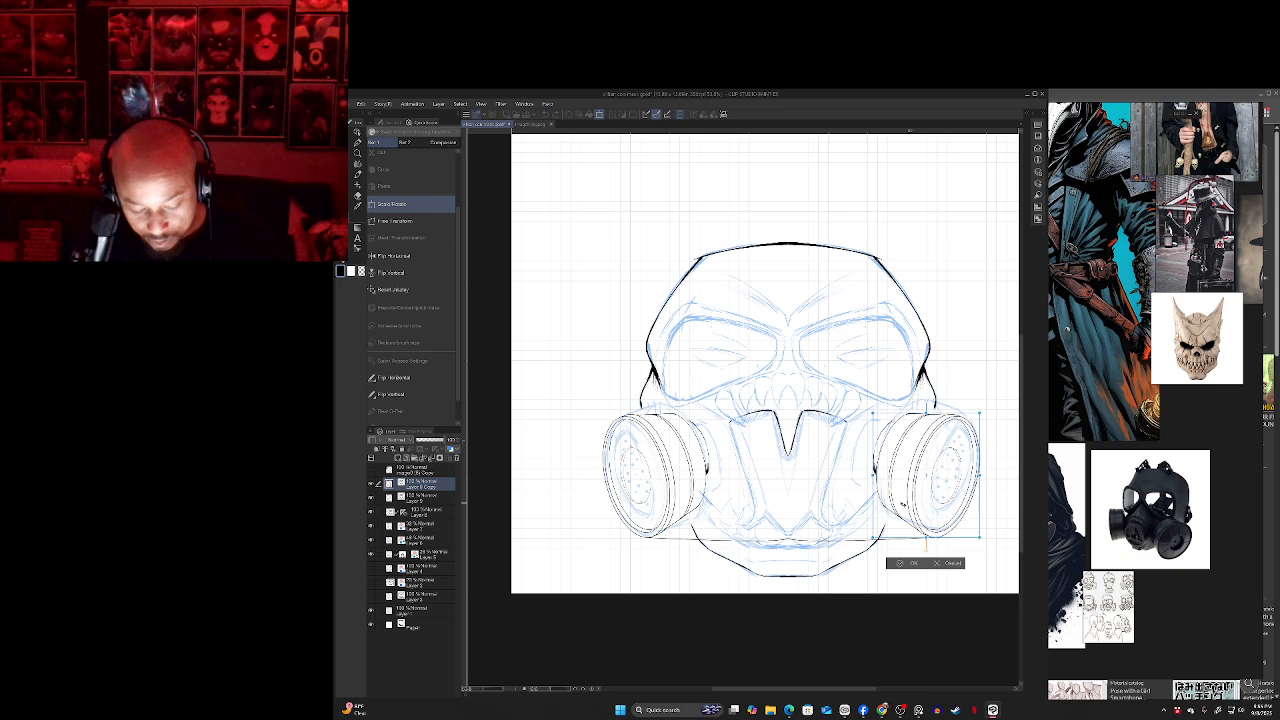
key("Return")
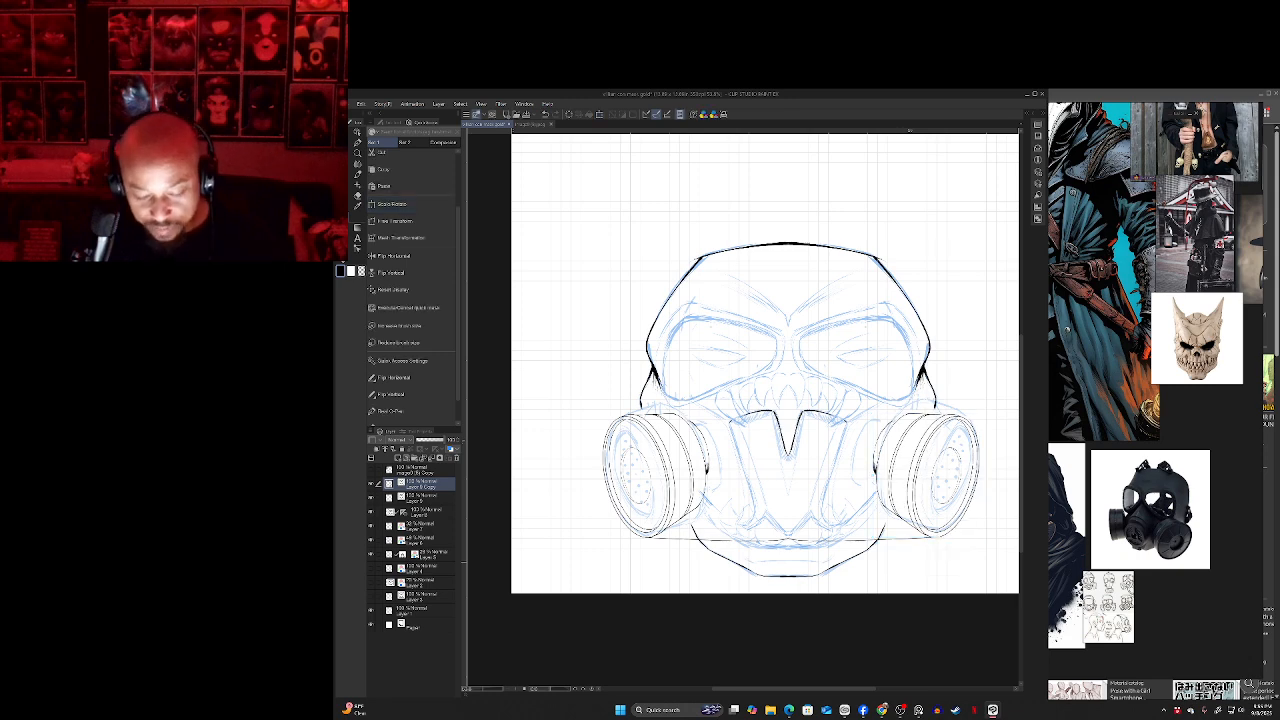
- On the symmetry-ruler layer, draw a straight horizontal guide line connecting the top edges of both filter canisters
left_click(427, 512)
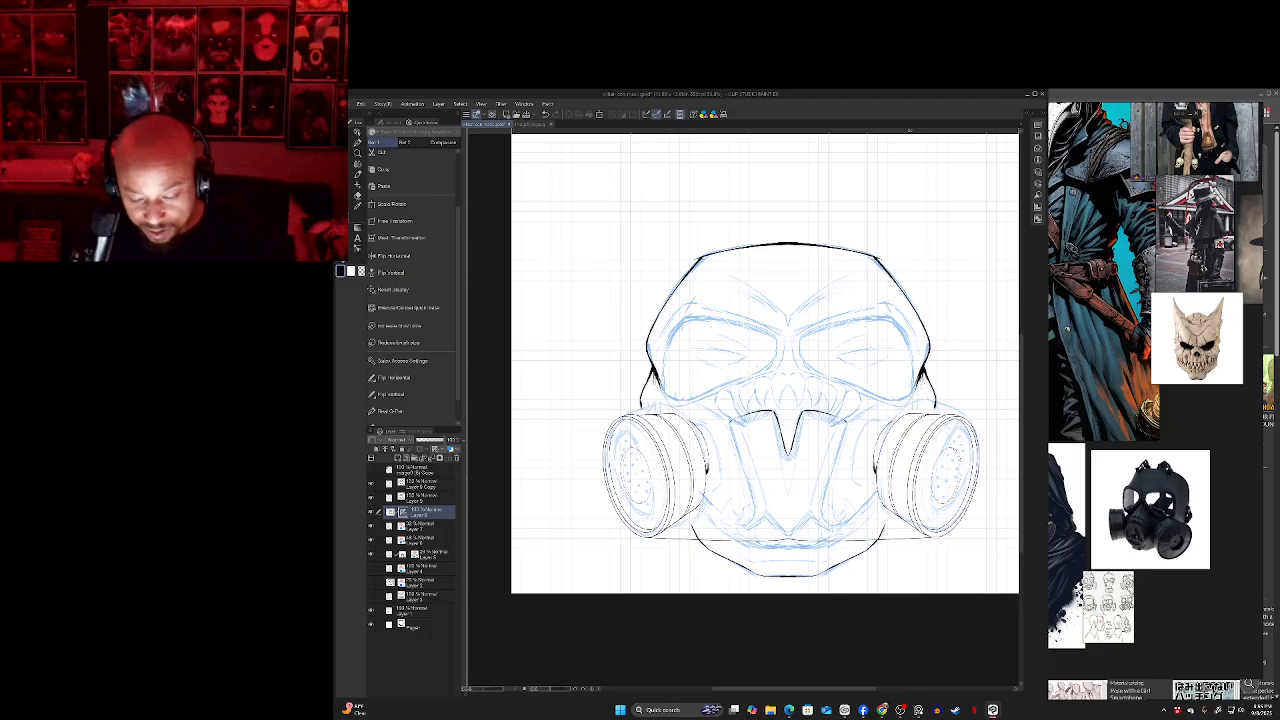
left_click(390, 512)
left_click_drag(944, 413, 625, 413)
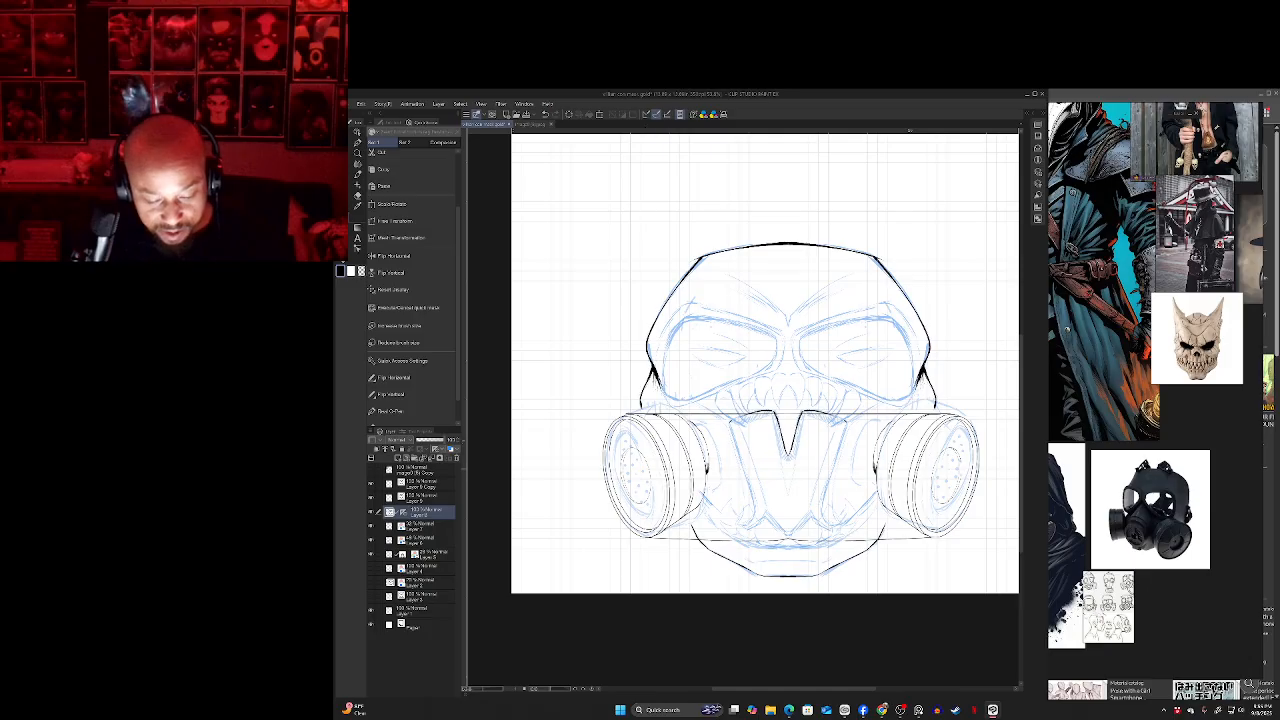
- Draw mirrored vertical guide lines at the inner edges of the two filter canisters
left_click_drag(702, 403, 707, 491)
key("ctrl+z")
left_click_drag(708, 403, 709, 490)
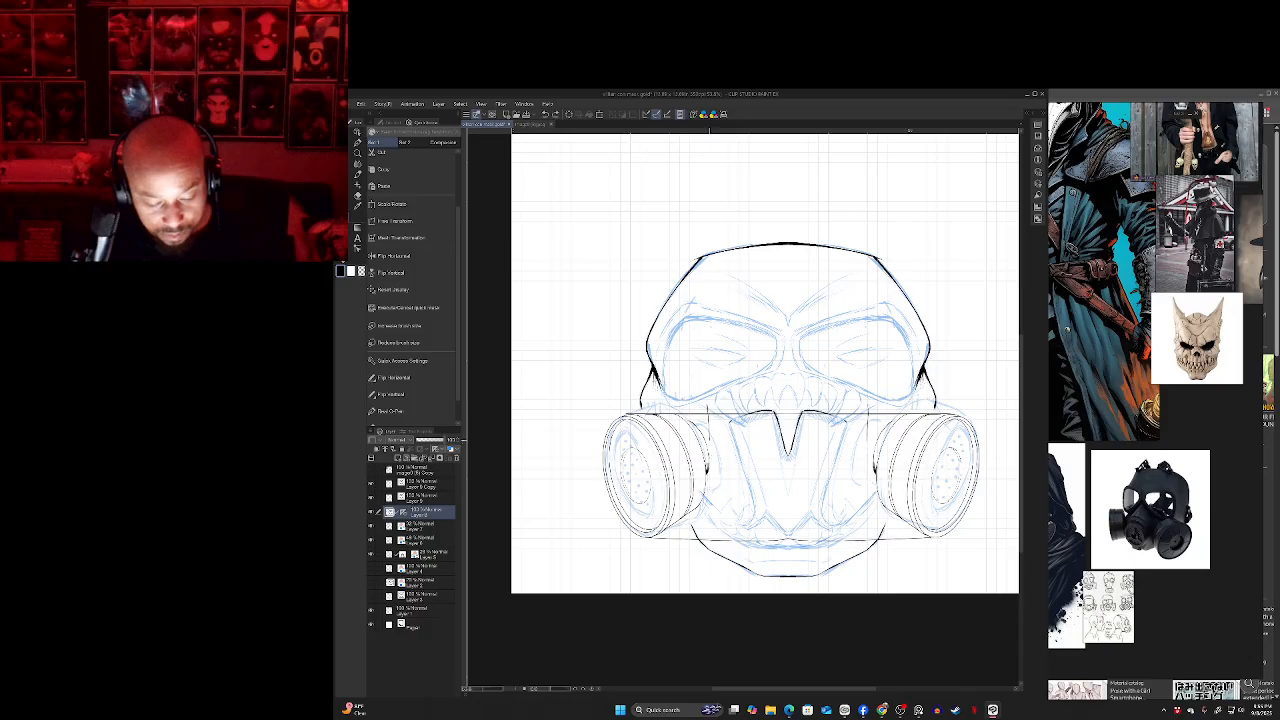
left_click_drag(709, 428, 711, 470)
left_click_drag(711, 404, 711, 482)
key("ctrl+z")
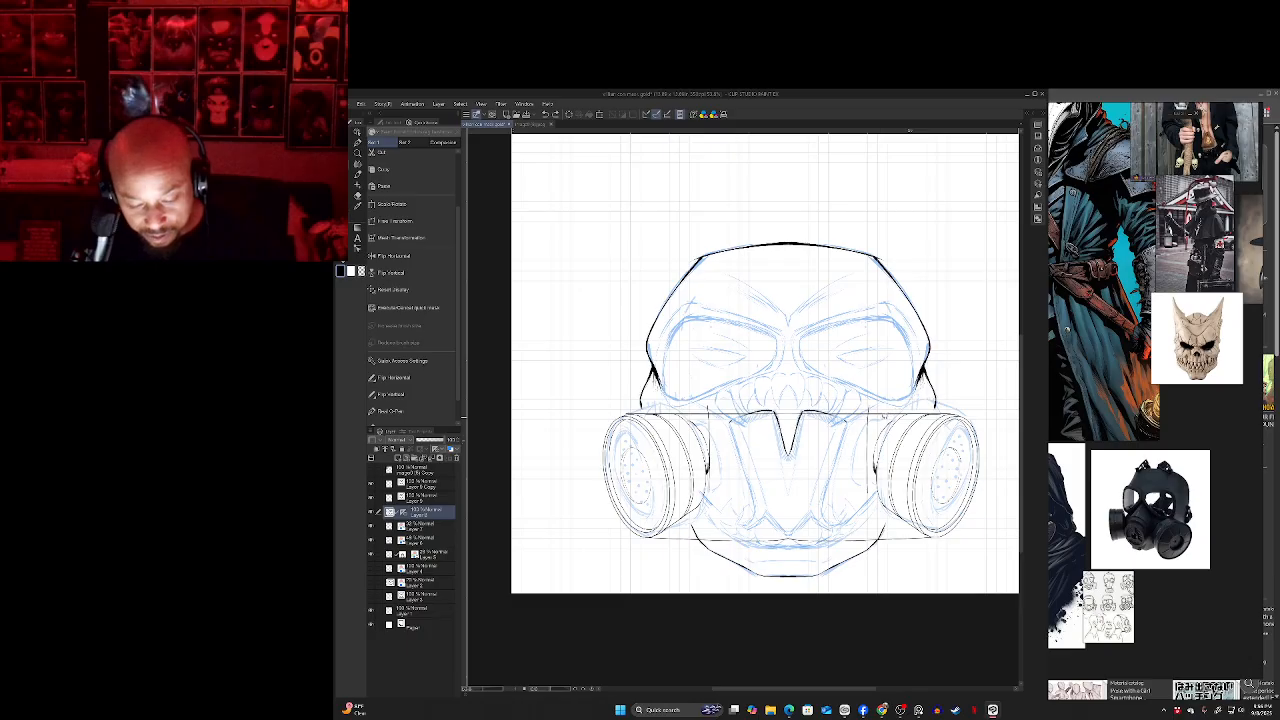
- Select the right canister on its own layer and nudge it left until its inner edge meets the vertical guide
left_click(874, 440, "ctrl+shift")
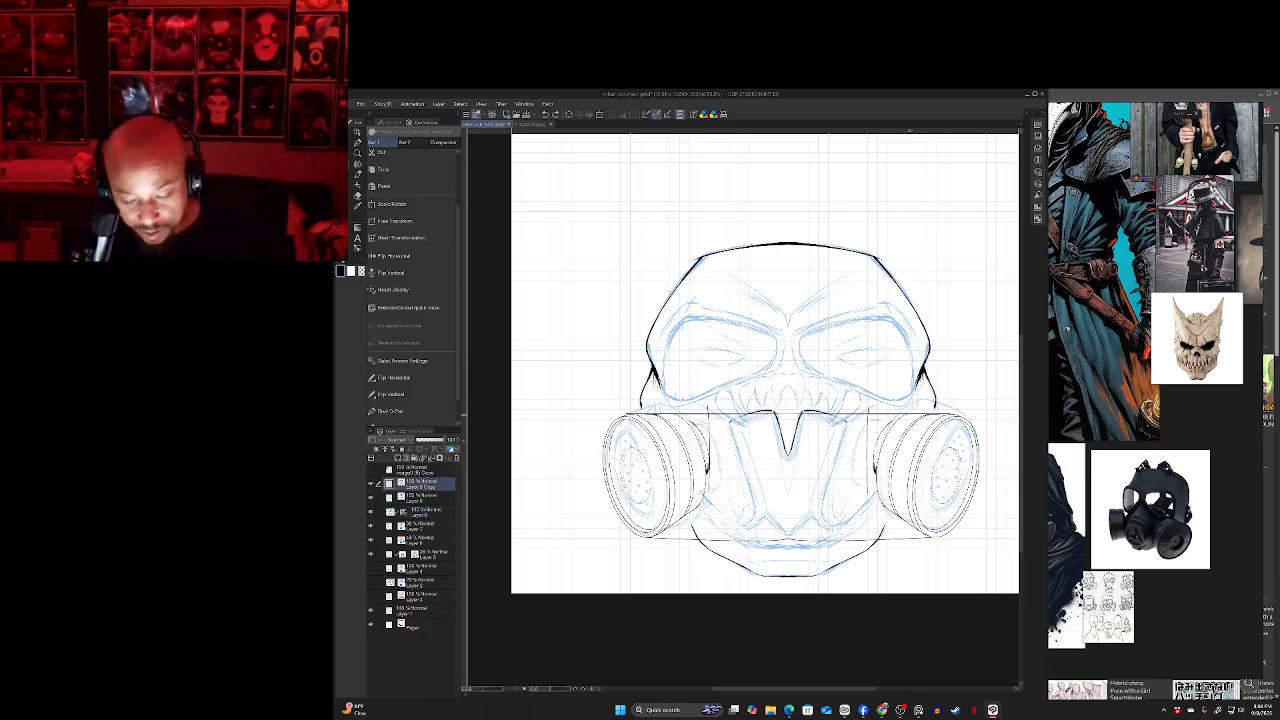
key("ctrl+t")
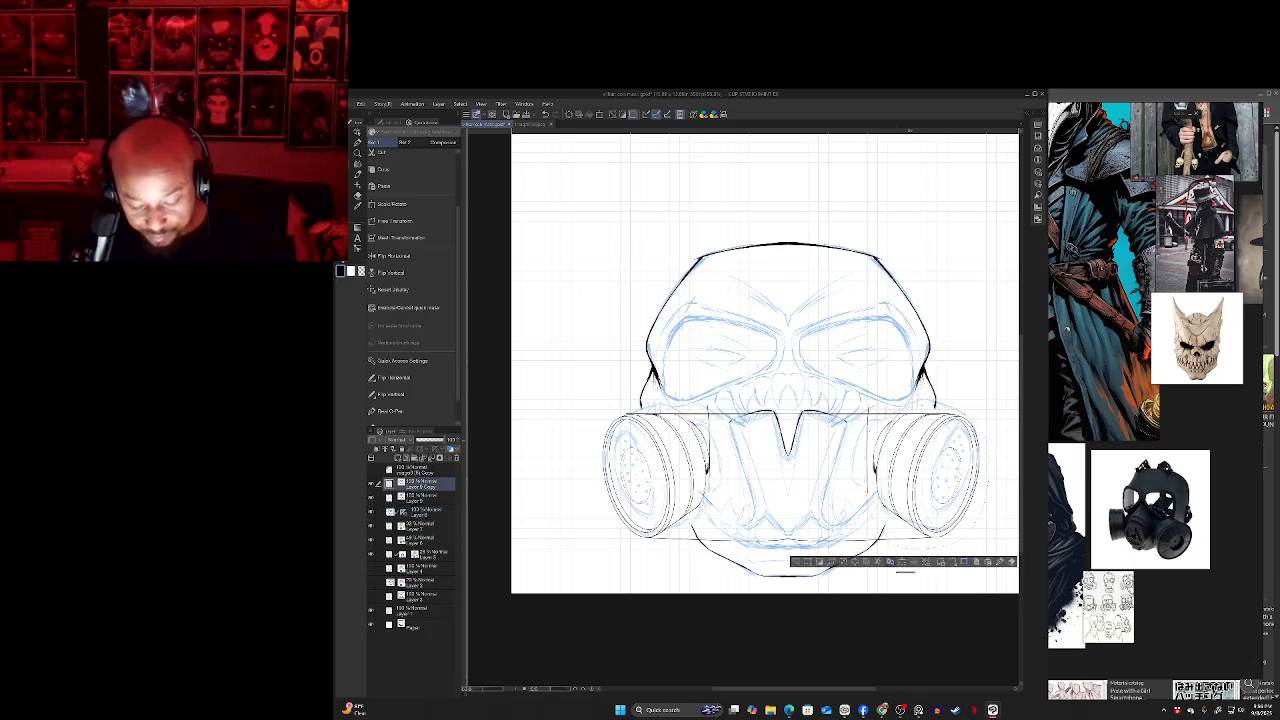
key("Left")
key("Left")
key("Left")
key("Left")
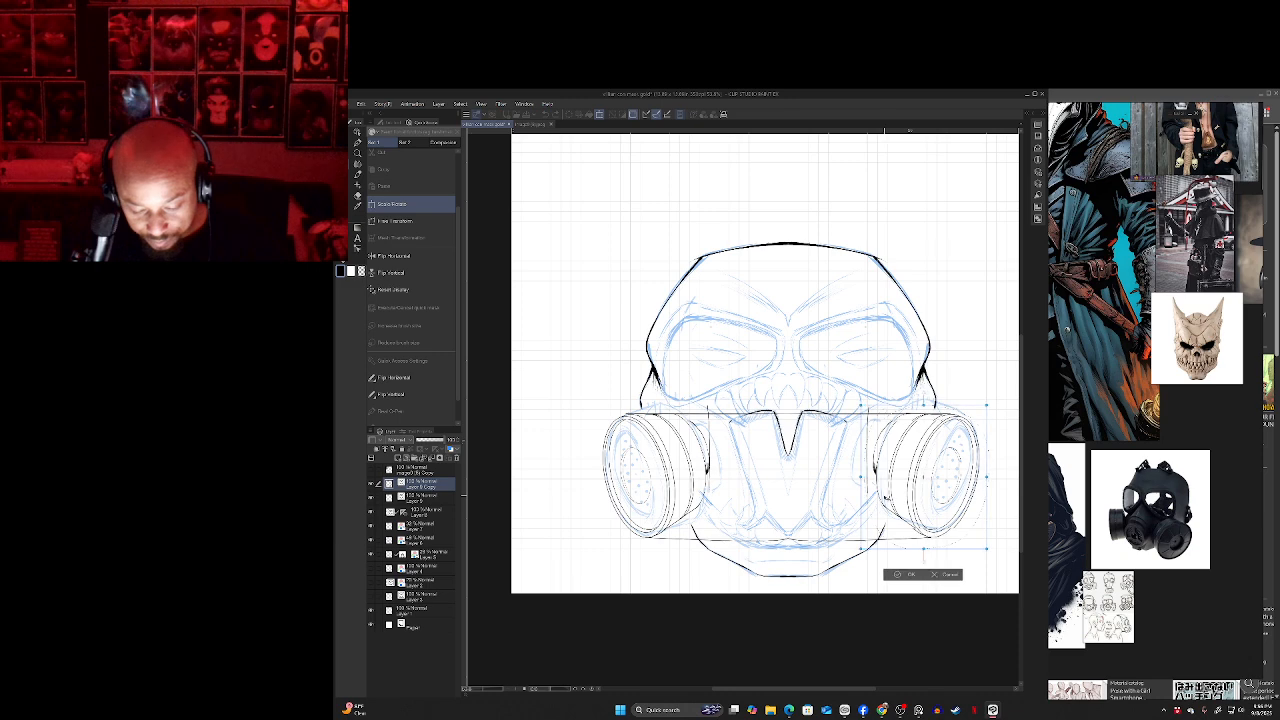
key("Left")
key("Left")
key("Left")
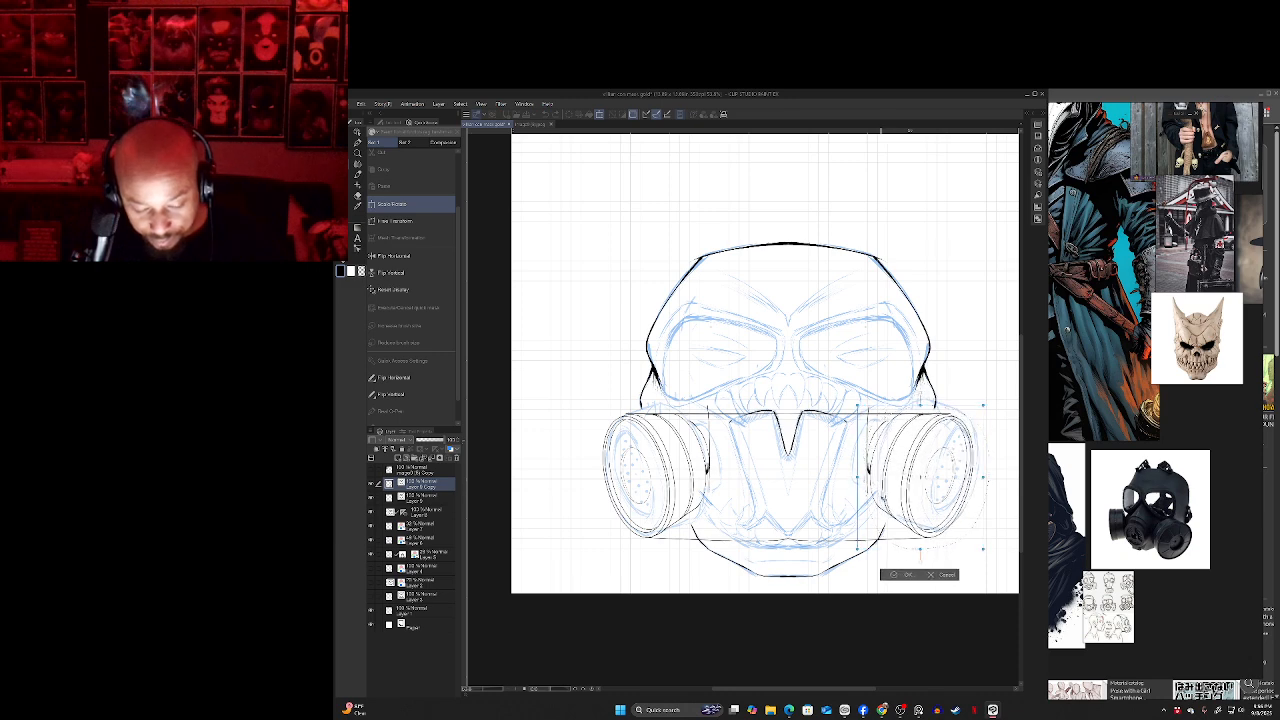
key("Right")
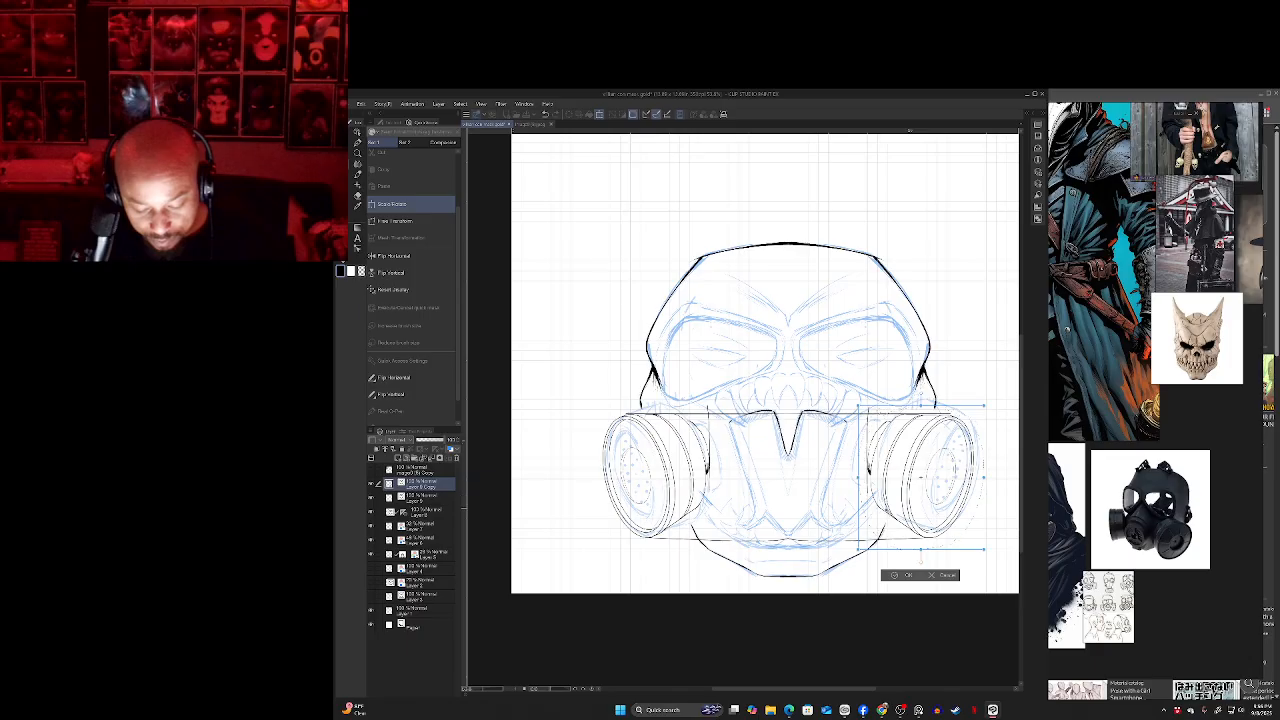
key("Up")
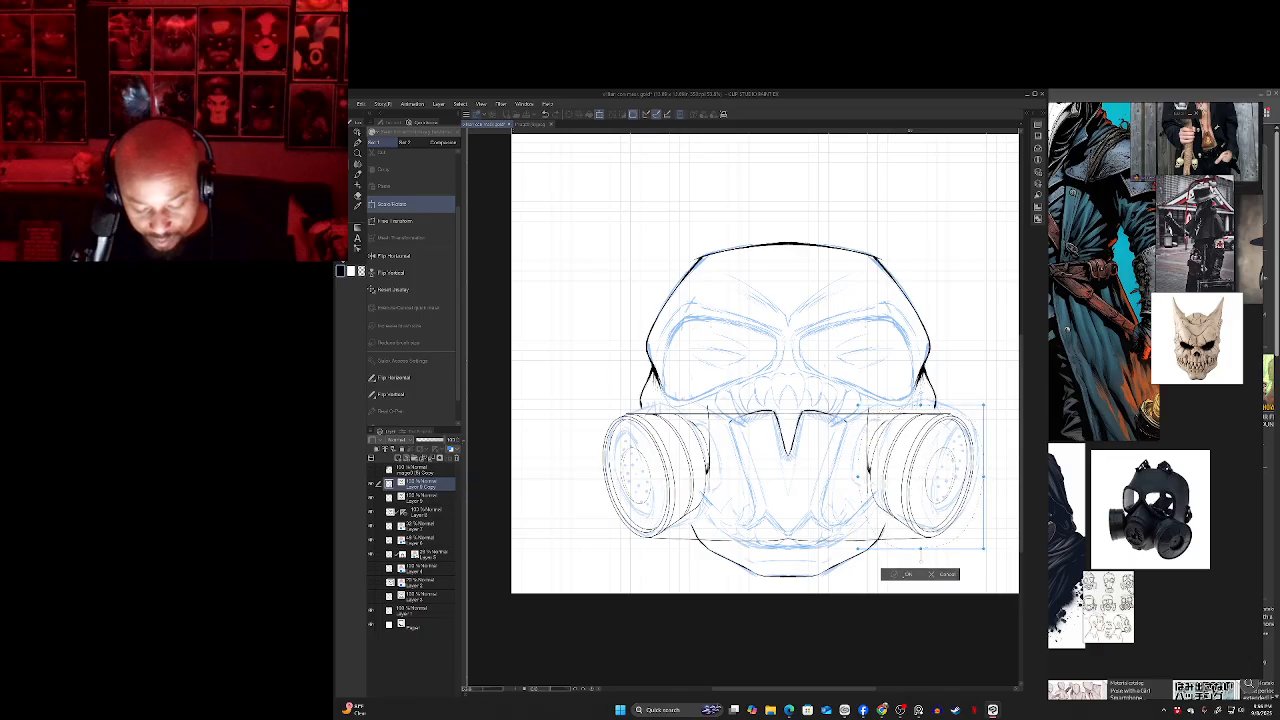
key("Return")
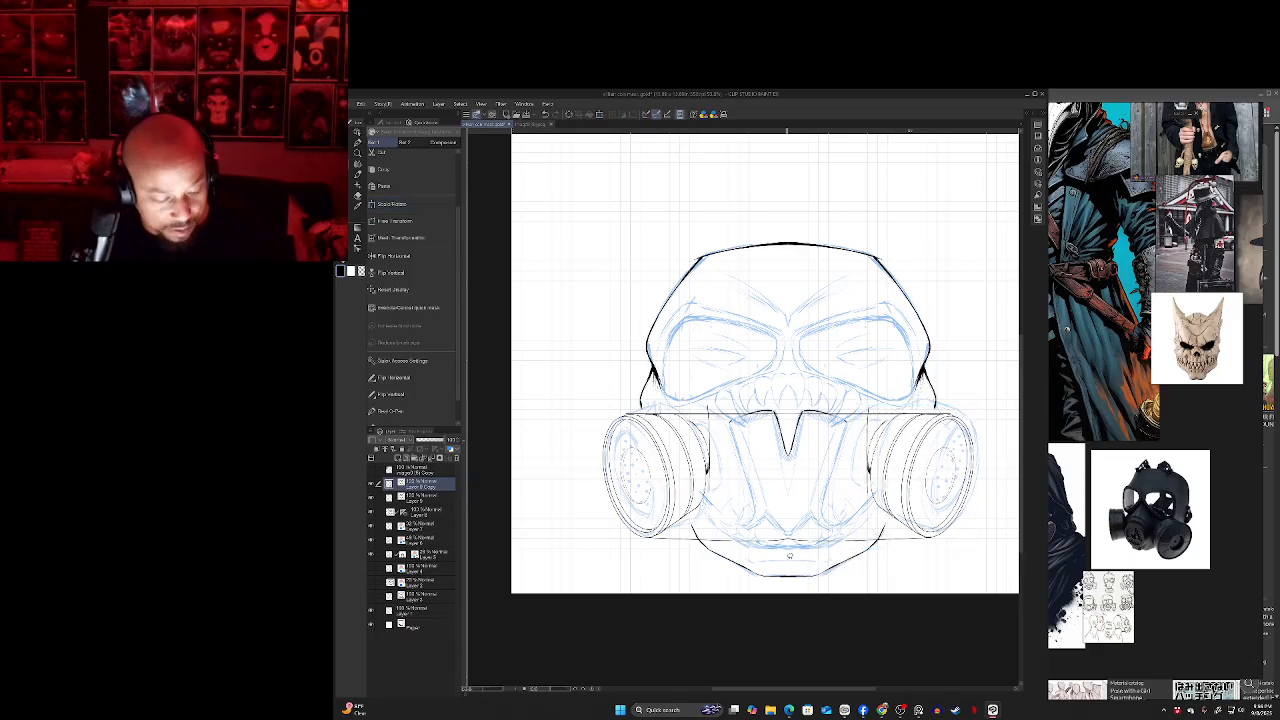
- On the symmetry-ruler layer, erase the upper horizontal guide and the vertical guides at the canisters' inner edges
left_click(427, 512)
key("e")
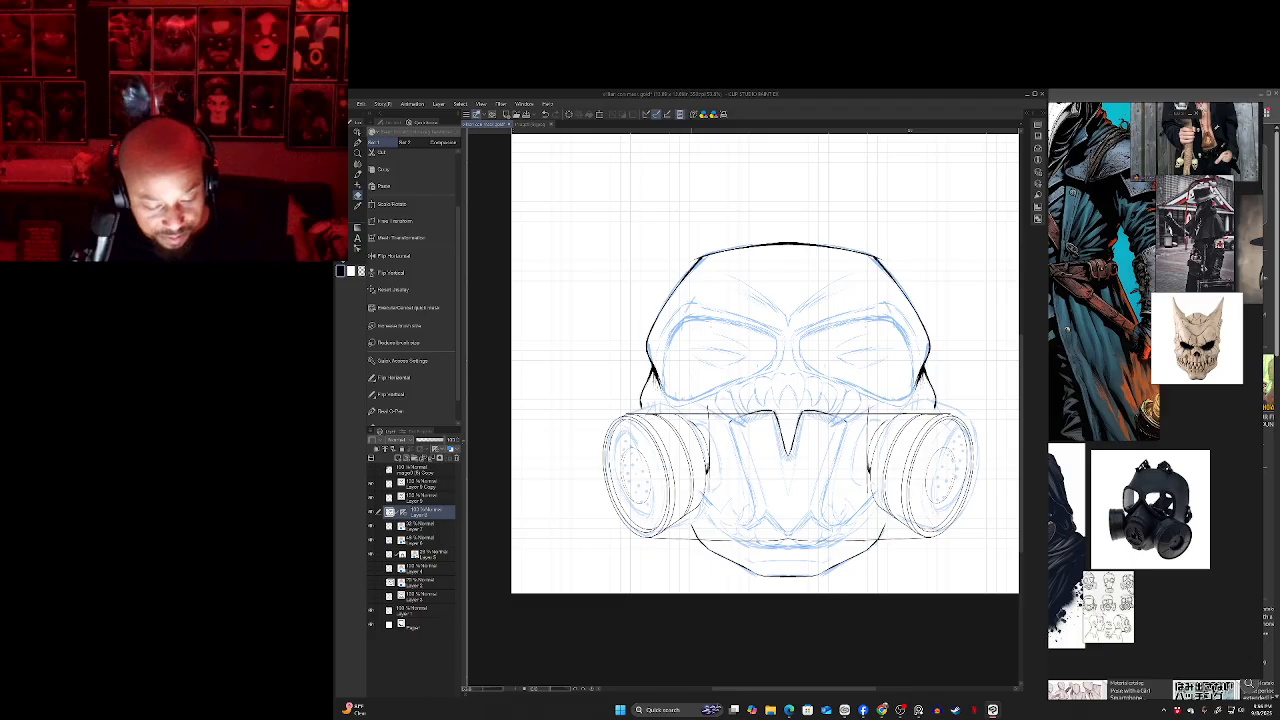
left_click(694, 416)
left_click(709, 416)
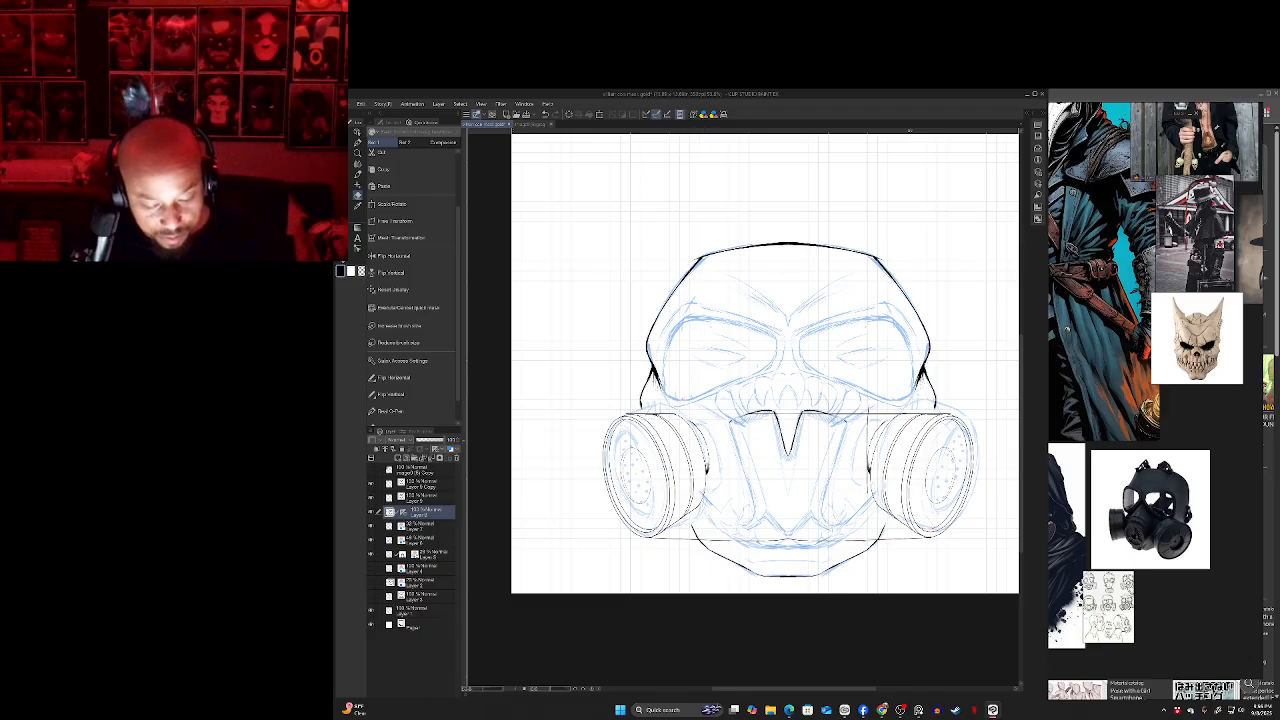
left_click(763, 415)
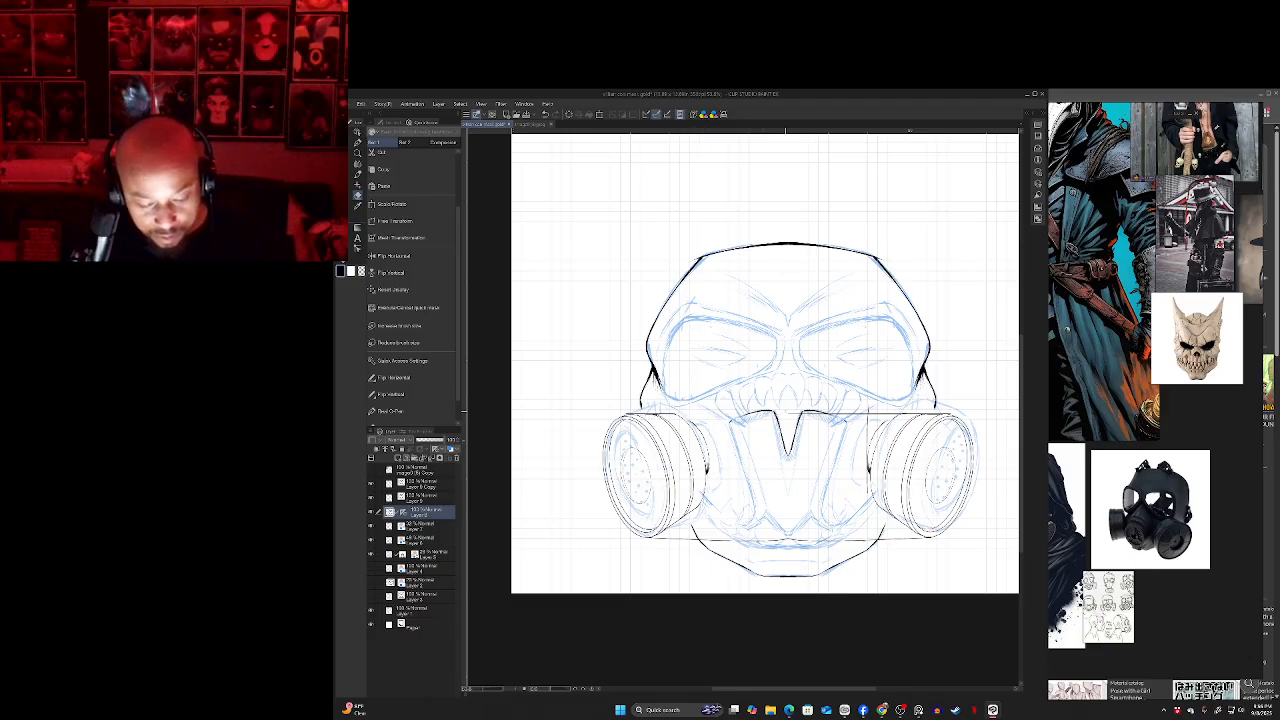
left_click(816, 414)
left_click(842, 411)
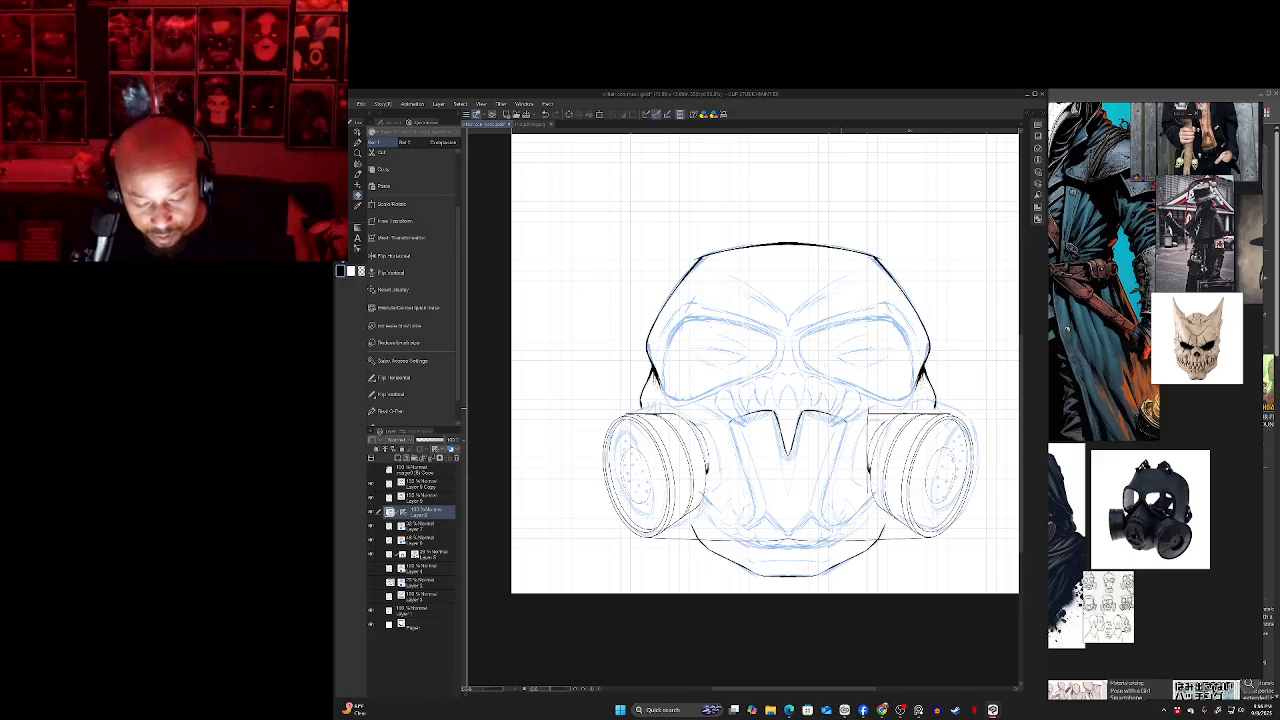
left_click(885, 414)
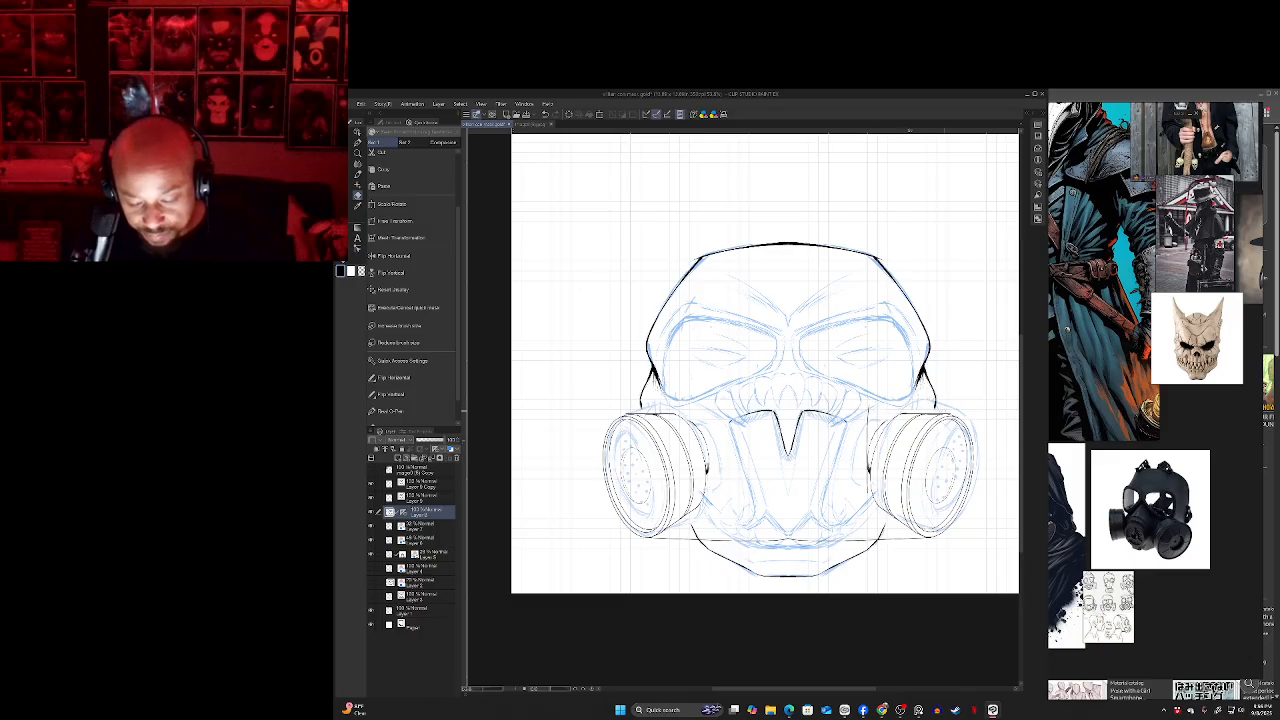
left_click(934, 413)
left_click_drag(868, 412, 867, 492)
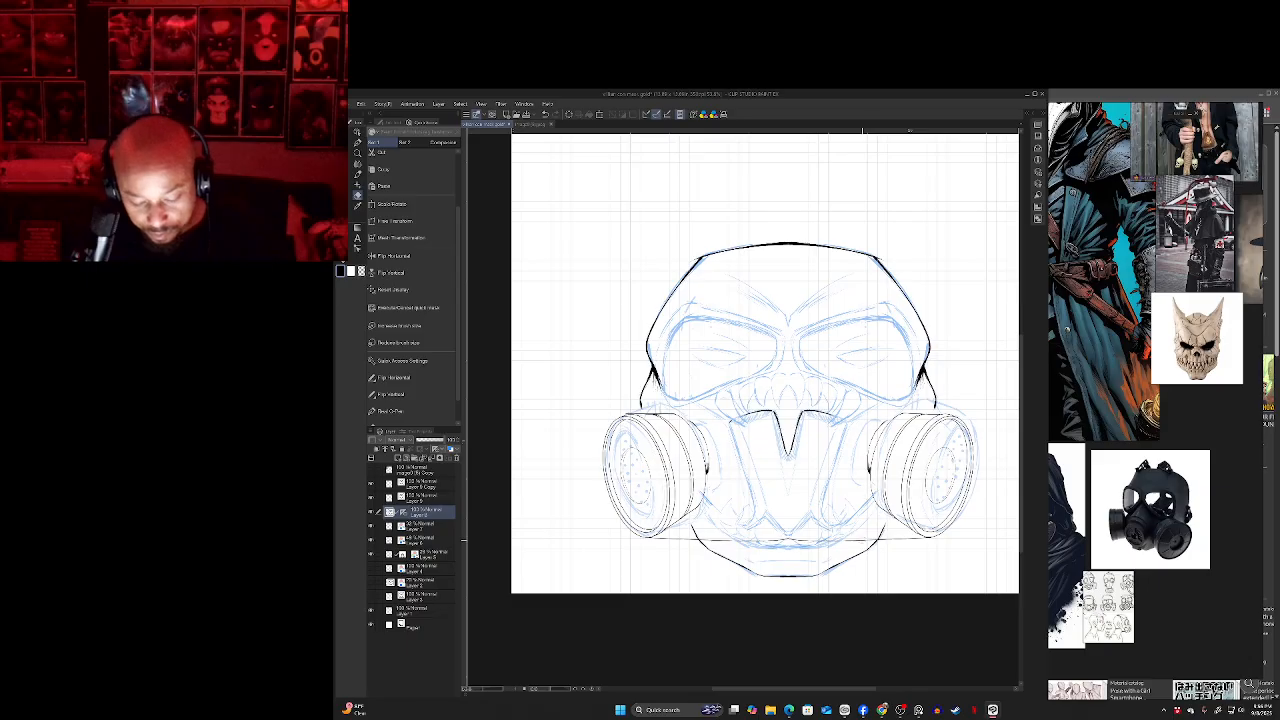
- Erase the lower horizontal guide and the guide remnants along the left canister's top and bottom edges
left_click_drag(810, 541, 932, 539)
left_click_drag(700, 540, 766, 542)
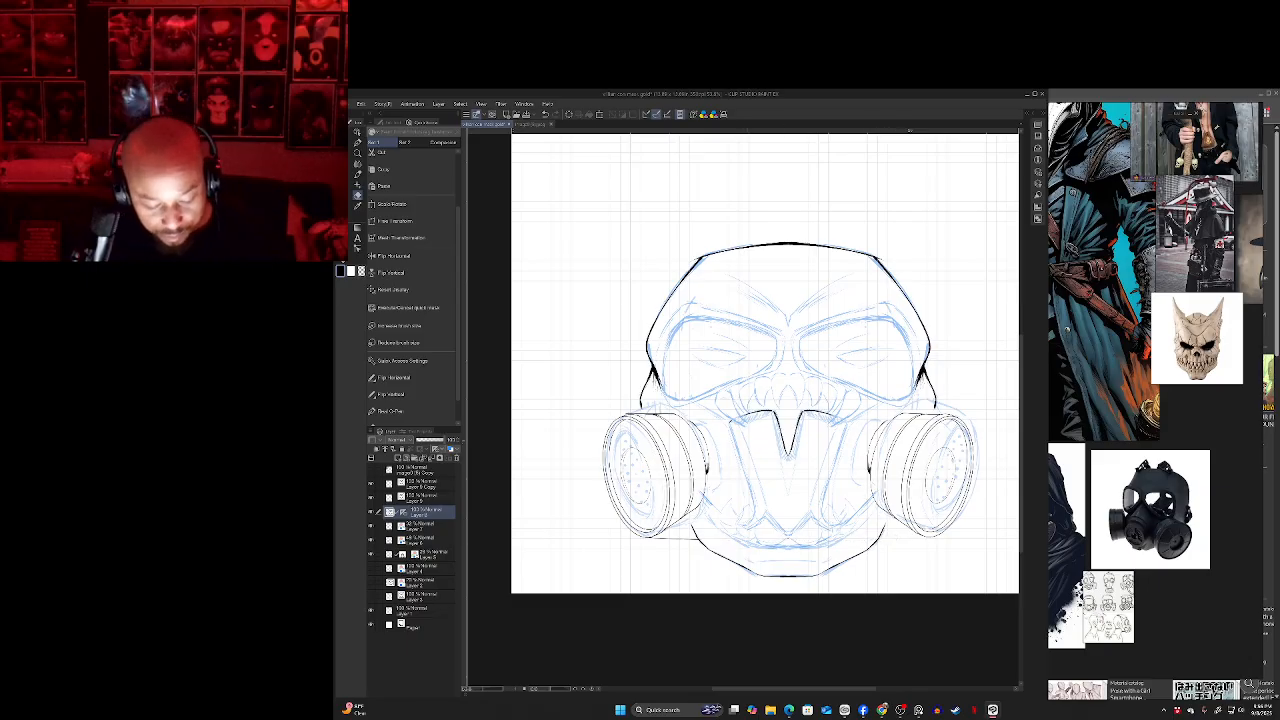
left_click_drag(644, 538, 698, 540)
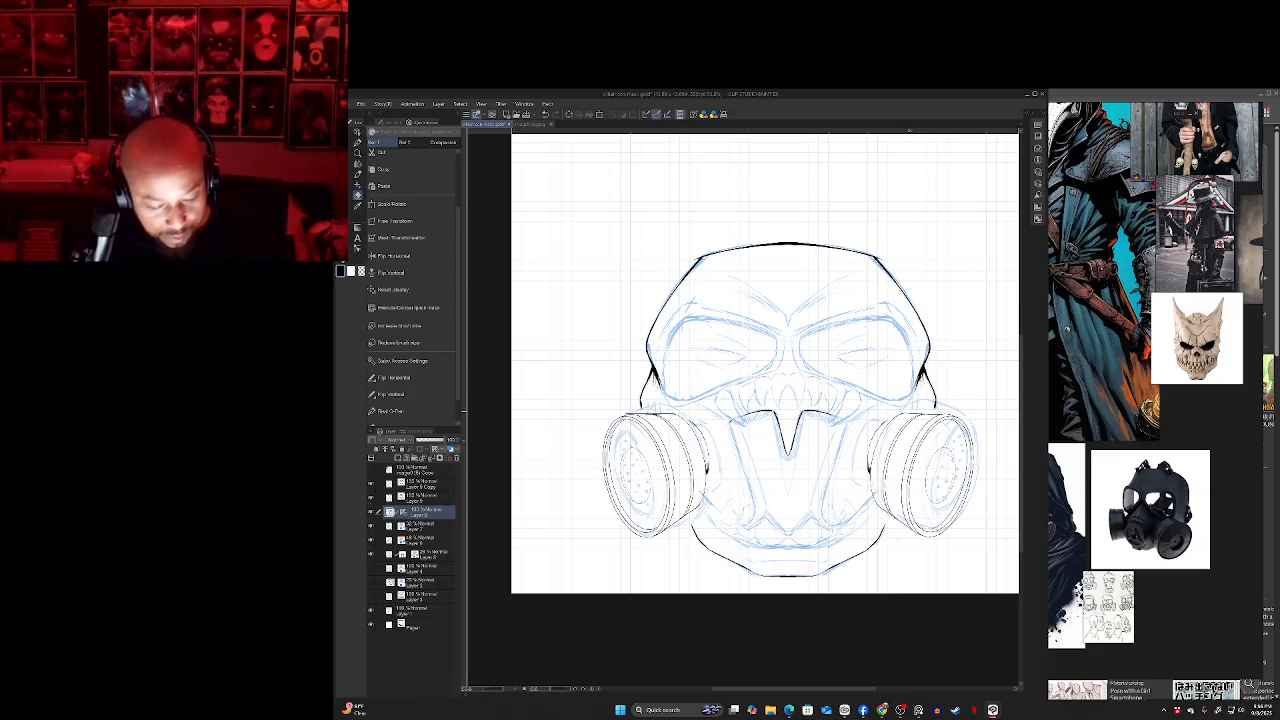
left_click_drag(625, 412, 668, 412)
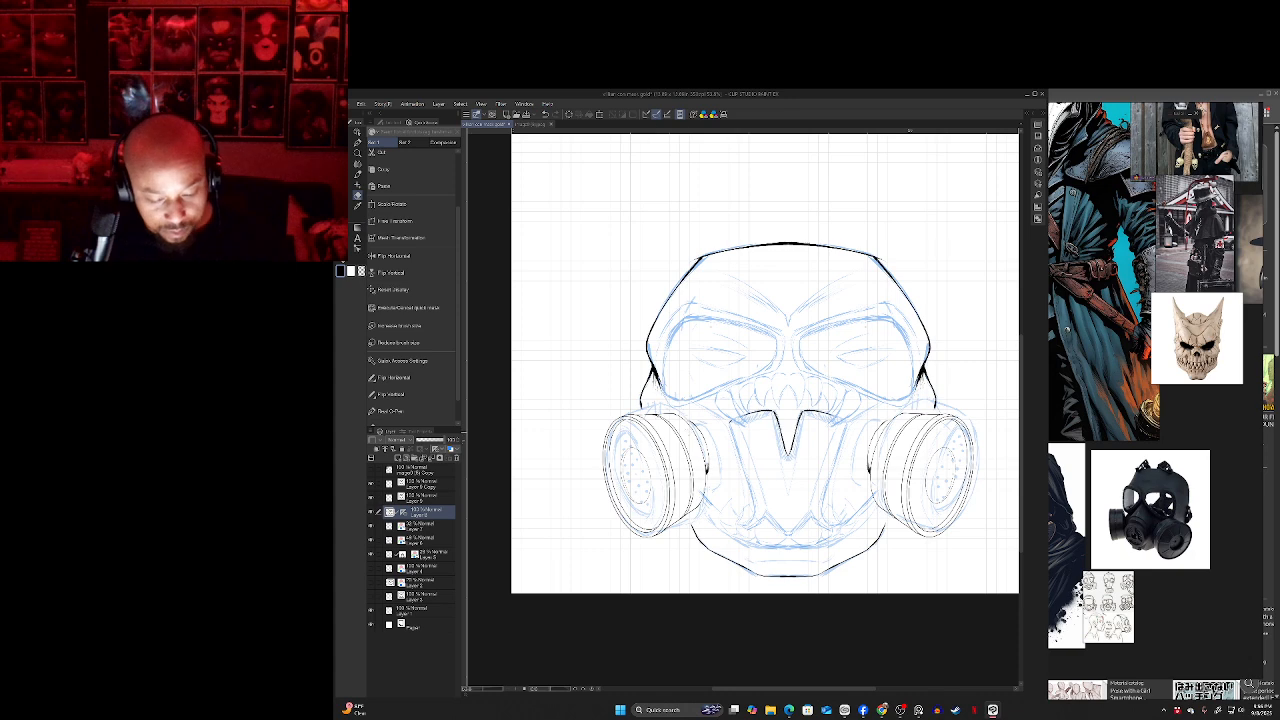
- Ink the mirrored side edges of the central nose panel, running down from its upper corners to small inward hooks
scroll(712, 426, "up", 1)
scroll(765, 370, "down", 1)
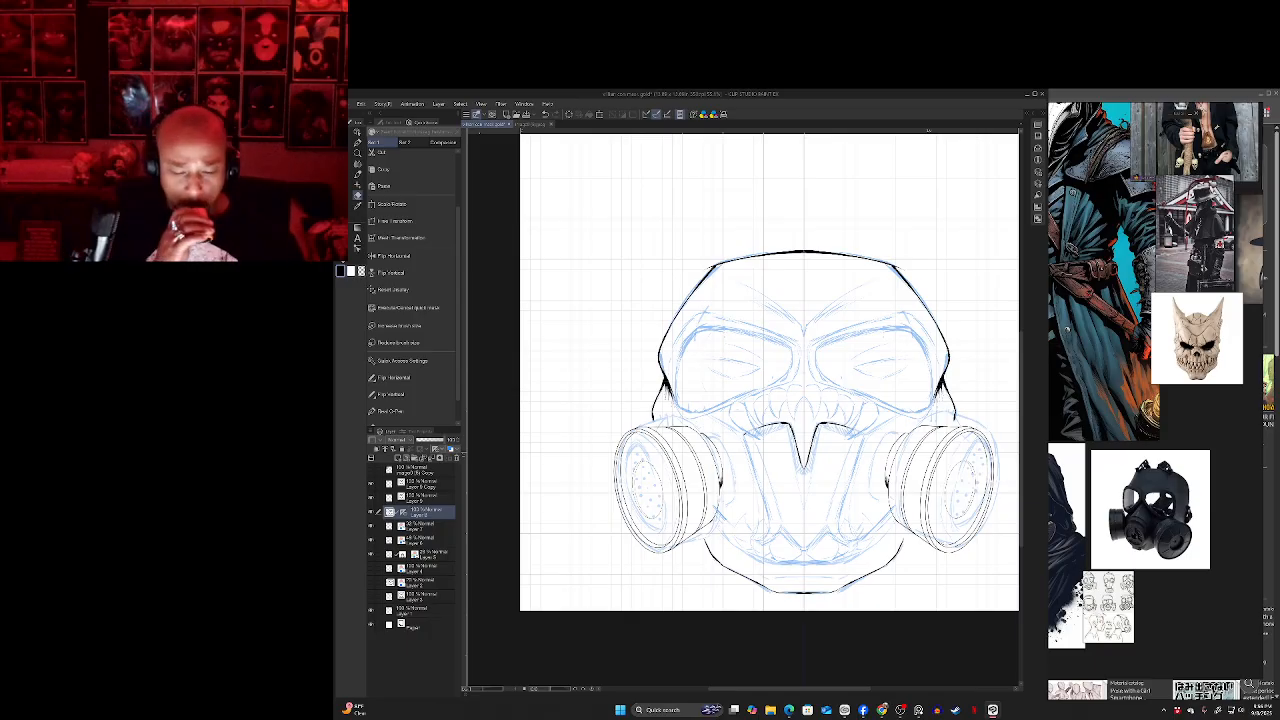
left_click_drag(806, 377, 778, 385)
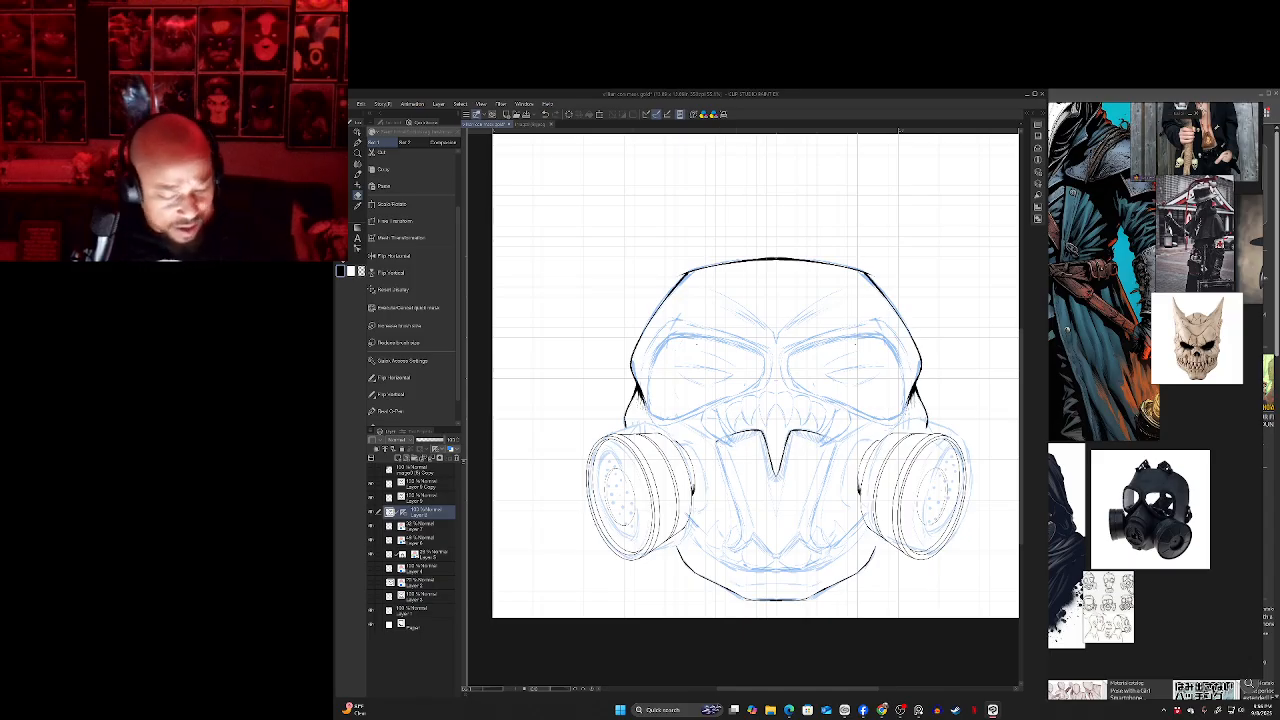
key("p")
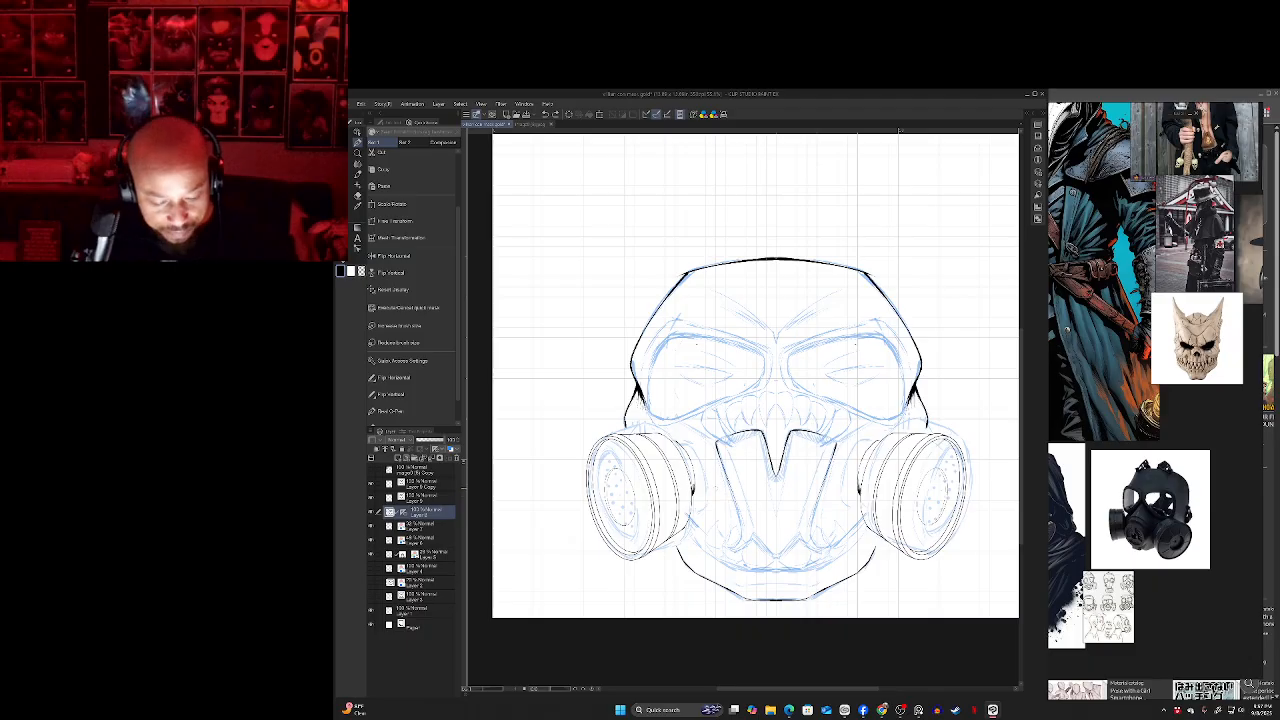
scroll(708, 476, "up", 1)
scroll(765, 600, "up", 1)
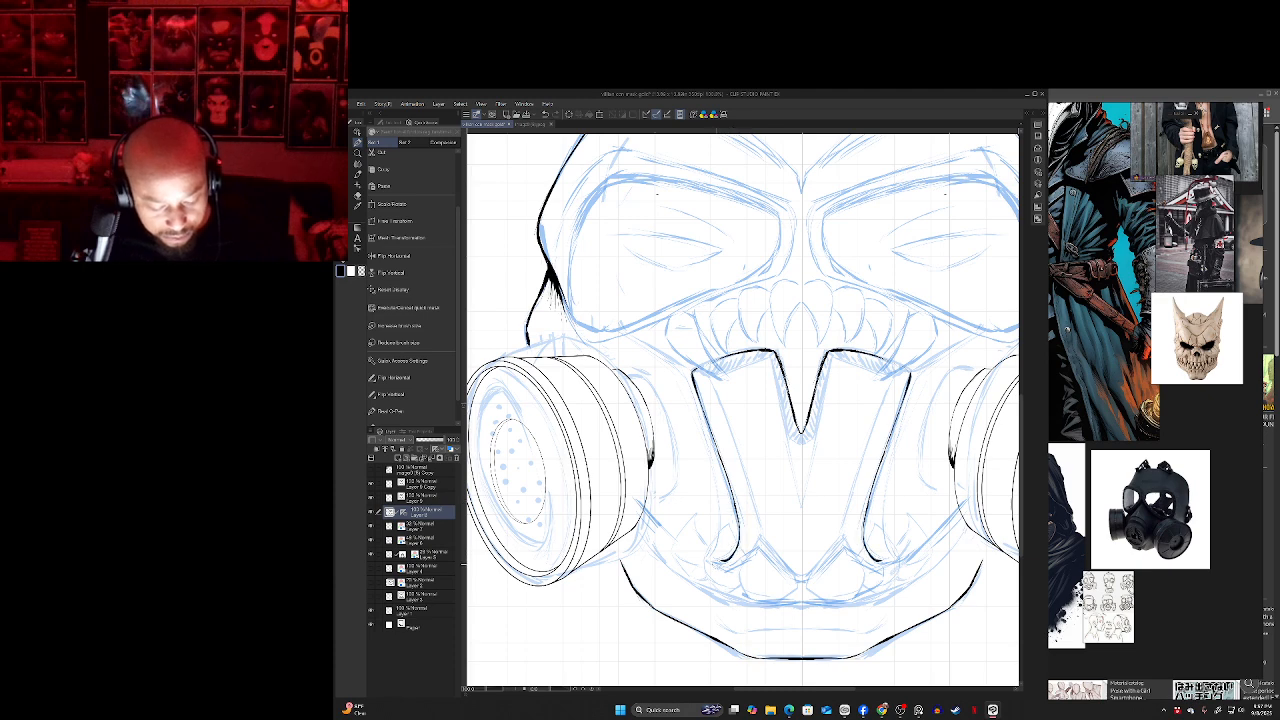
key("e")
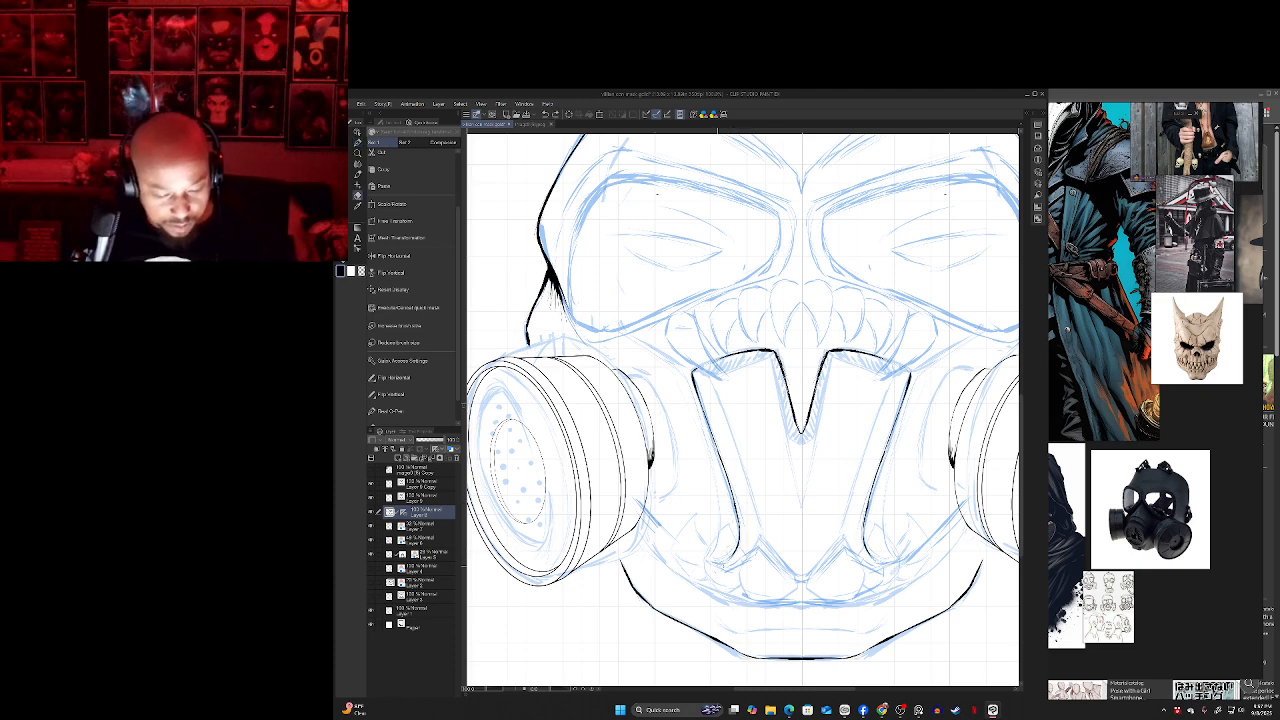
- Extend the mirrored cheek outline and the jaw line until they meet the filter canisters
key("space")
left_click_drag(717, 566, 766, 604)
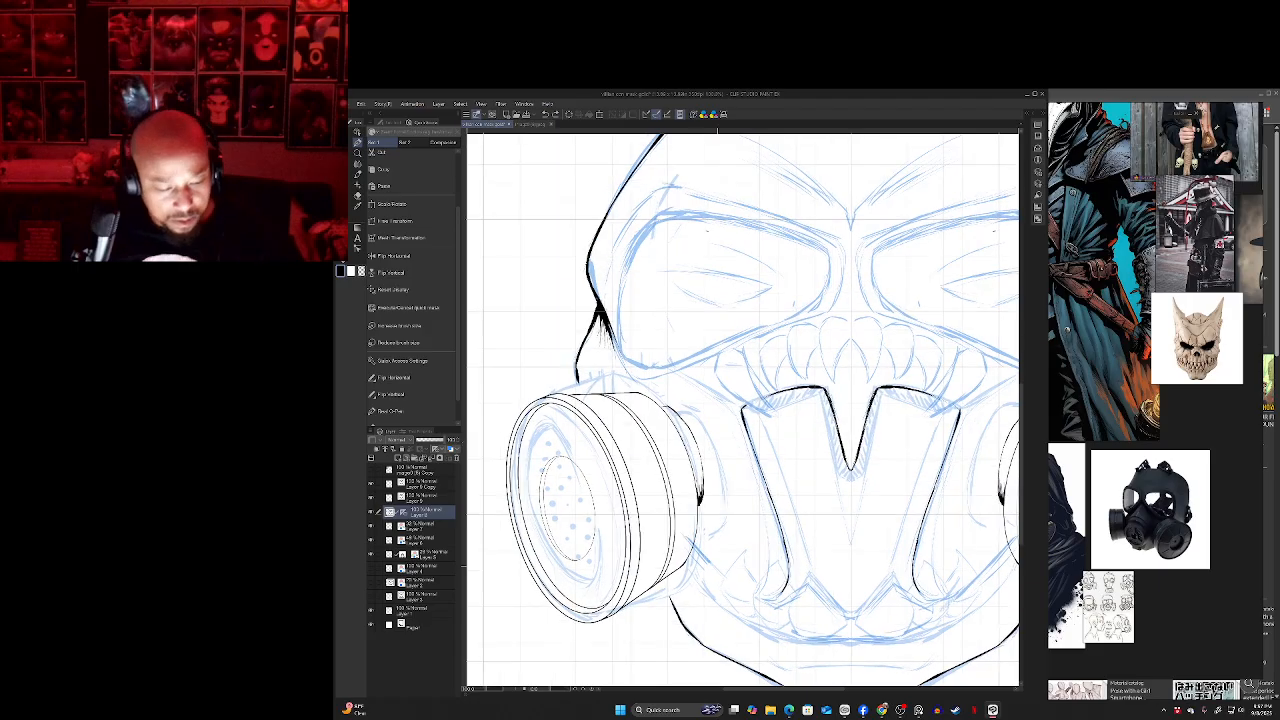
left_click_drag(576, 372, 580, 392)
key("ctrl+z")
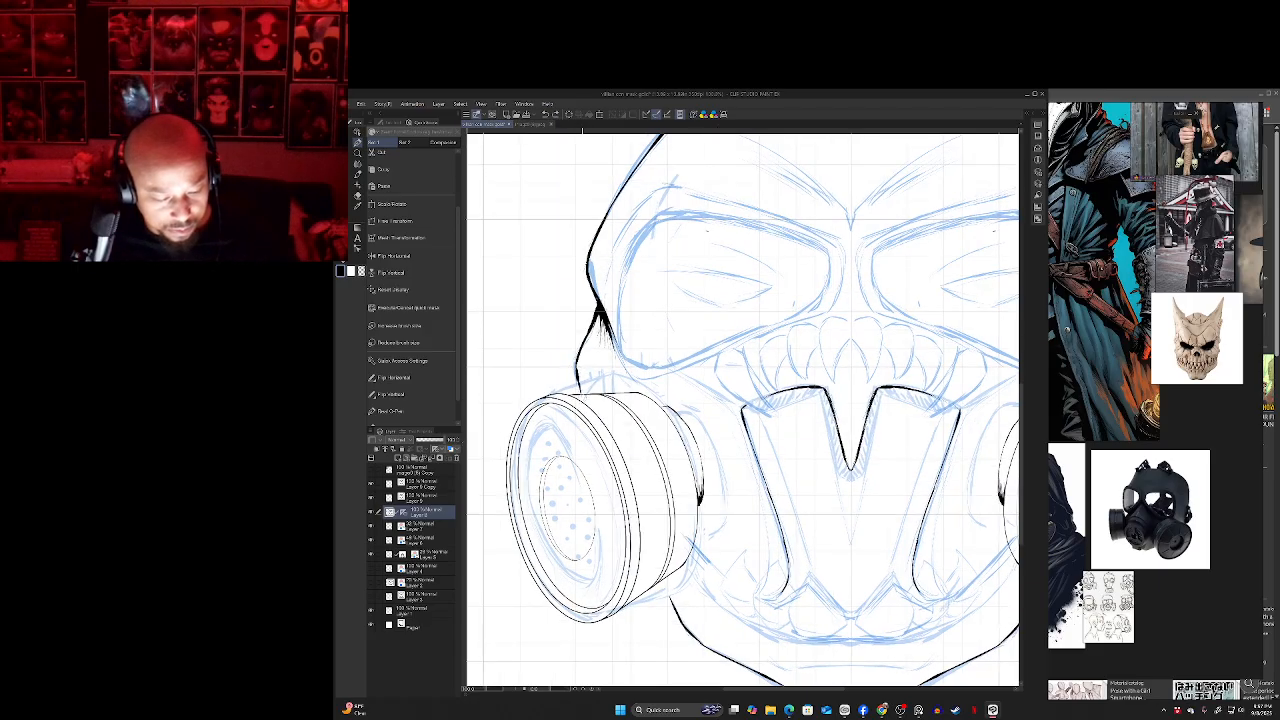
mouse_move(543, 441)
left_mouse_down()
mouse_move(358, 408)
mouse_move(332, 417)
mouse_move(467, 385)
left_mouse_up()
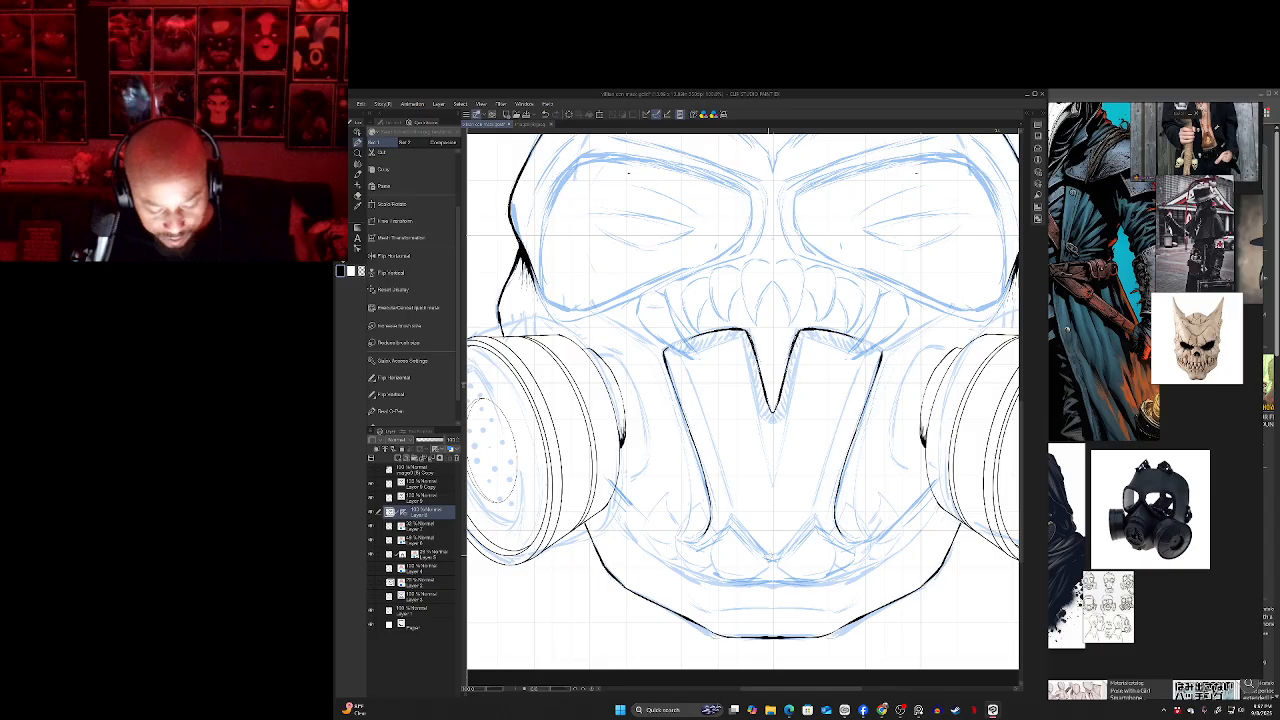
left_click_drag(772, 560, 735, 510)
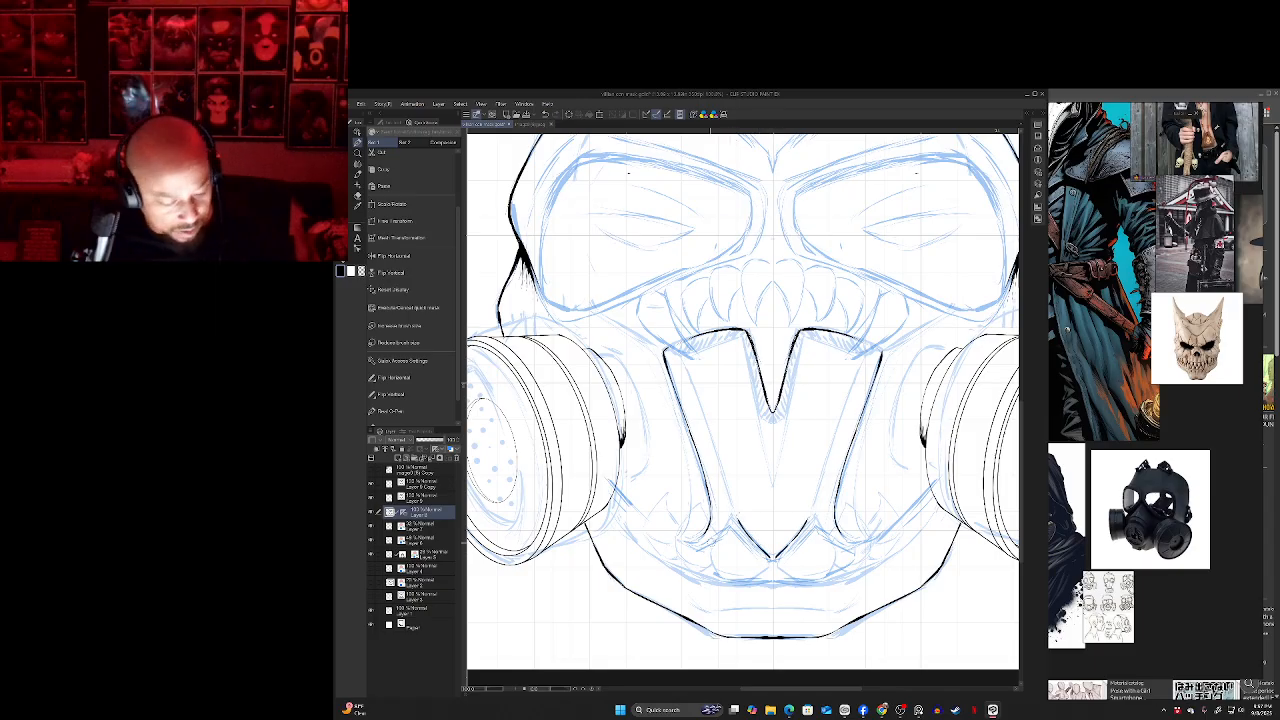
key("ctrl+z")
key("ctrl+z")
- Lower the opacity of the two blue sketch layers, then reselect the symmetry-ruler inking layer
left_click(428, 526)
left_click_drag(425, 440, 418, 440)
left_click(420, 540)
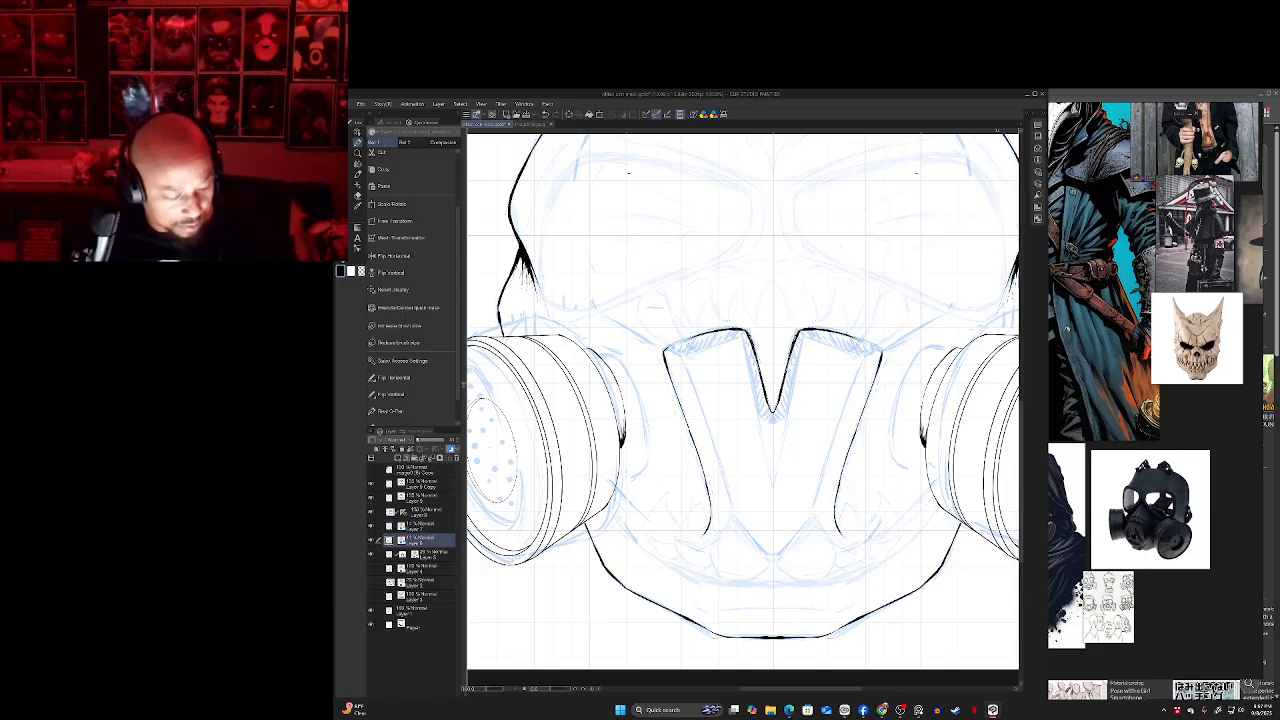
left_click(412, 511)
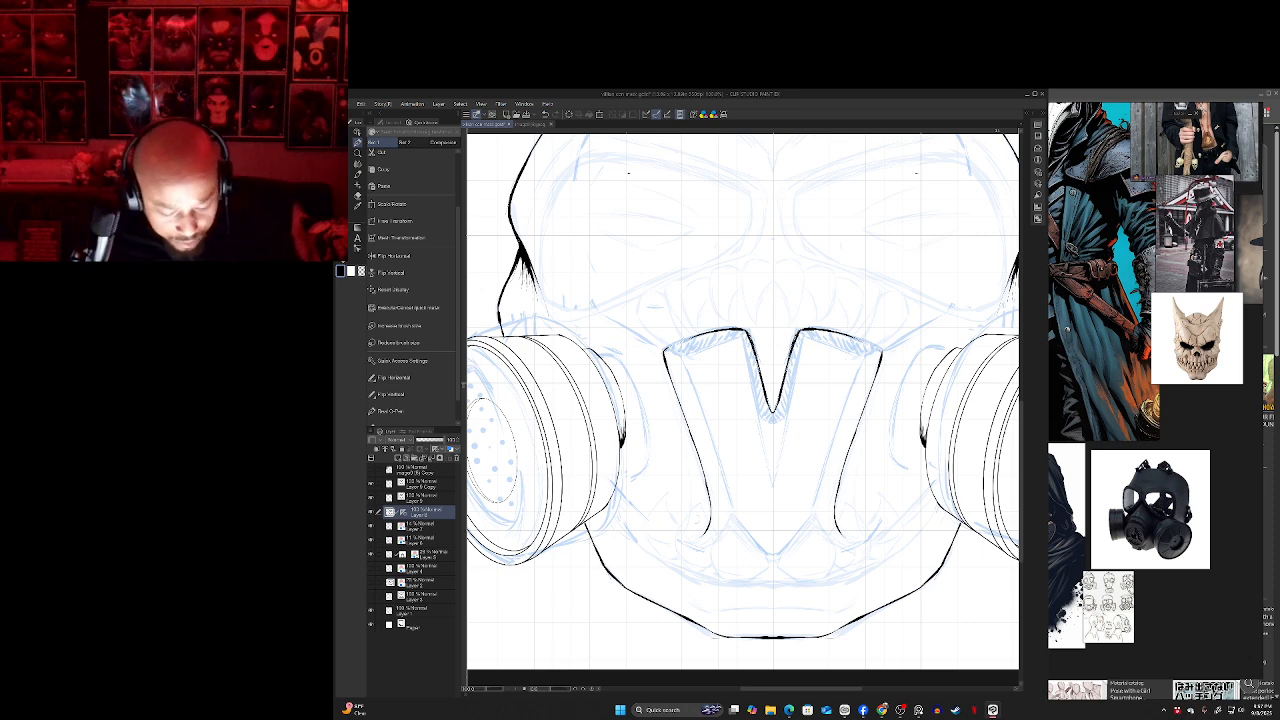
mouse_move(759, 546)
left_mouse_down()
mouse_move(772, 552)
mouse_move(724, 508)
left_mouse_up()
key("ctrl+z")
key("ctrl+z")
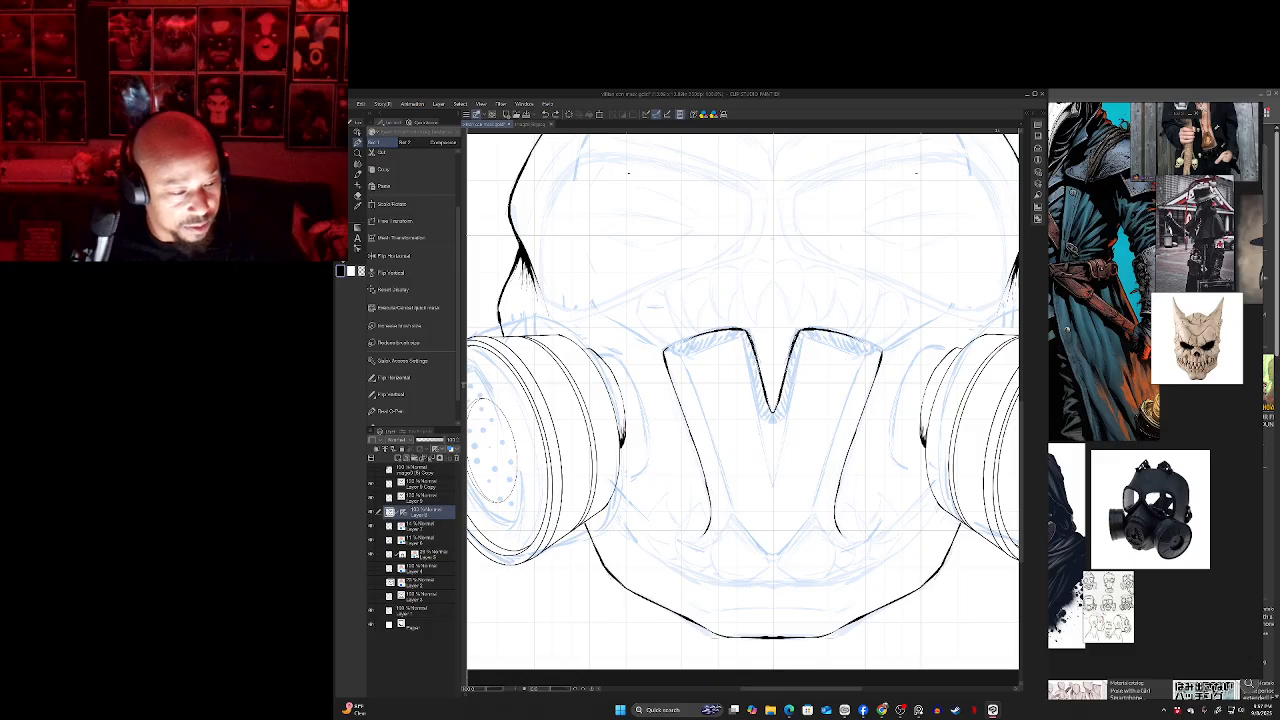
- Switch to the G-pen and ink the V-shaped inner edge and outer curves of the two central lower teeth
left_click(392, 122)
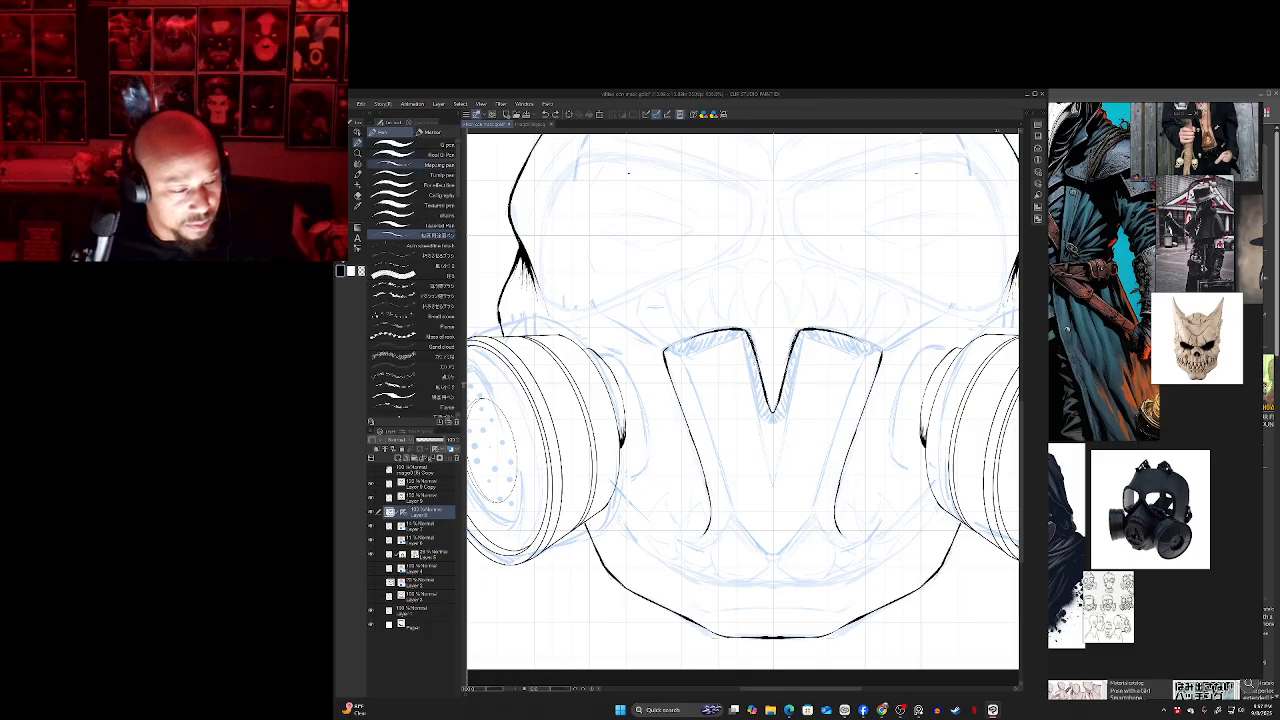
left_click(400, 165)
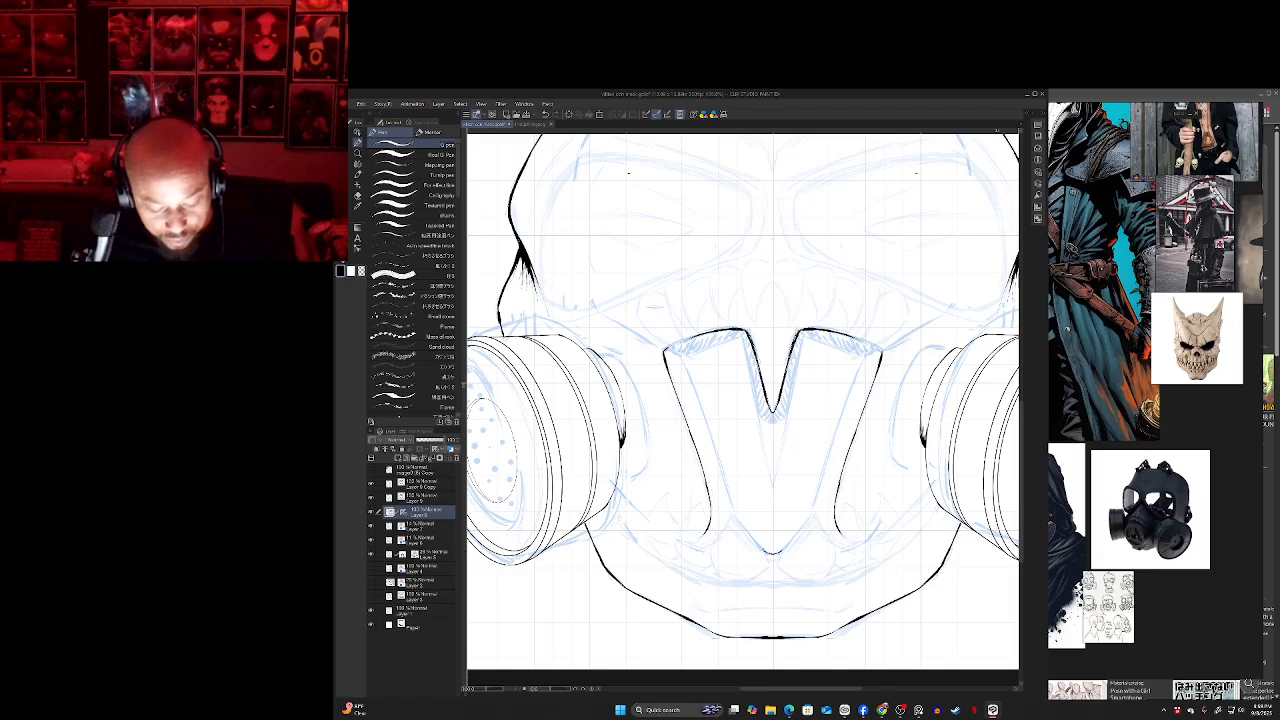
mouse_move(755, 541)
left_mouse_down()
mouse_move(738, 518)
mouse_move(717, 549)
mouse_move(740, 537)
left_mouse_up()
key("ctrl+z")
key("ctrl+z")
scroll(710, 523, "down", 2)
key("ctrl+z")
key("ctrl+z")
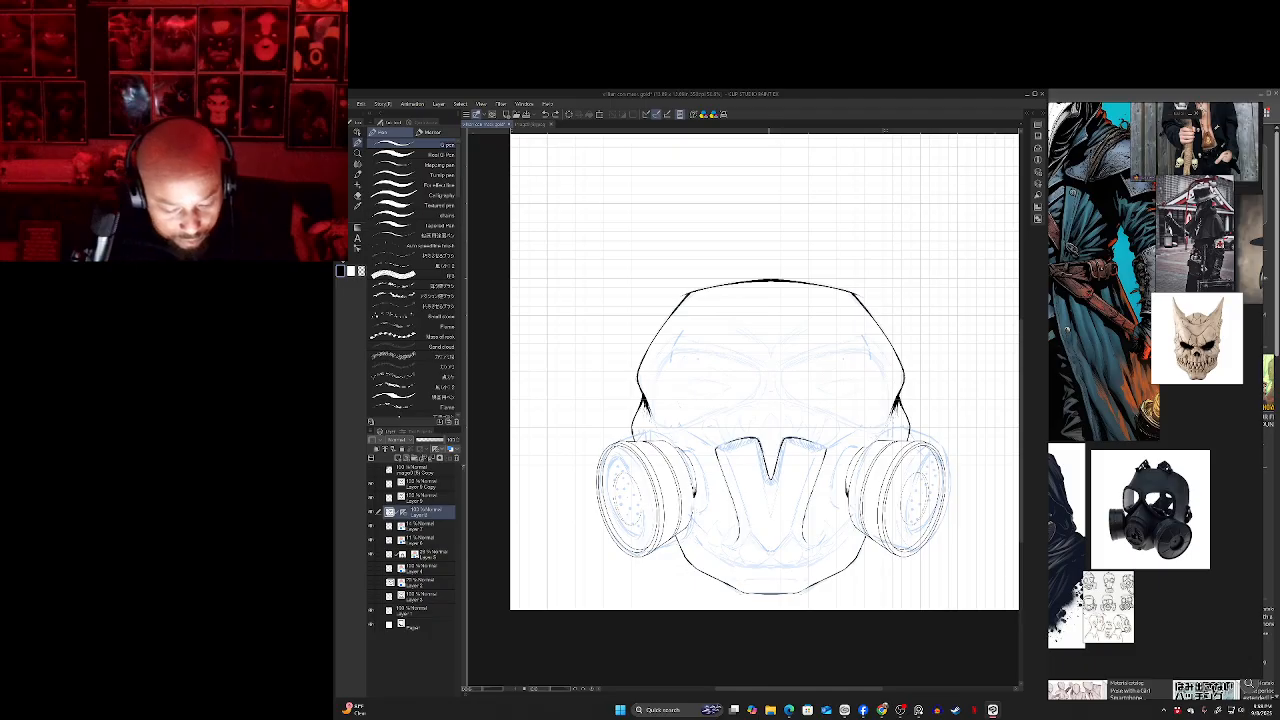
left_click_drag(771, 550, 756, 535)
key("ctrl+z")
key("ctrl+z")
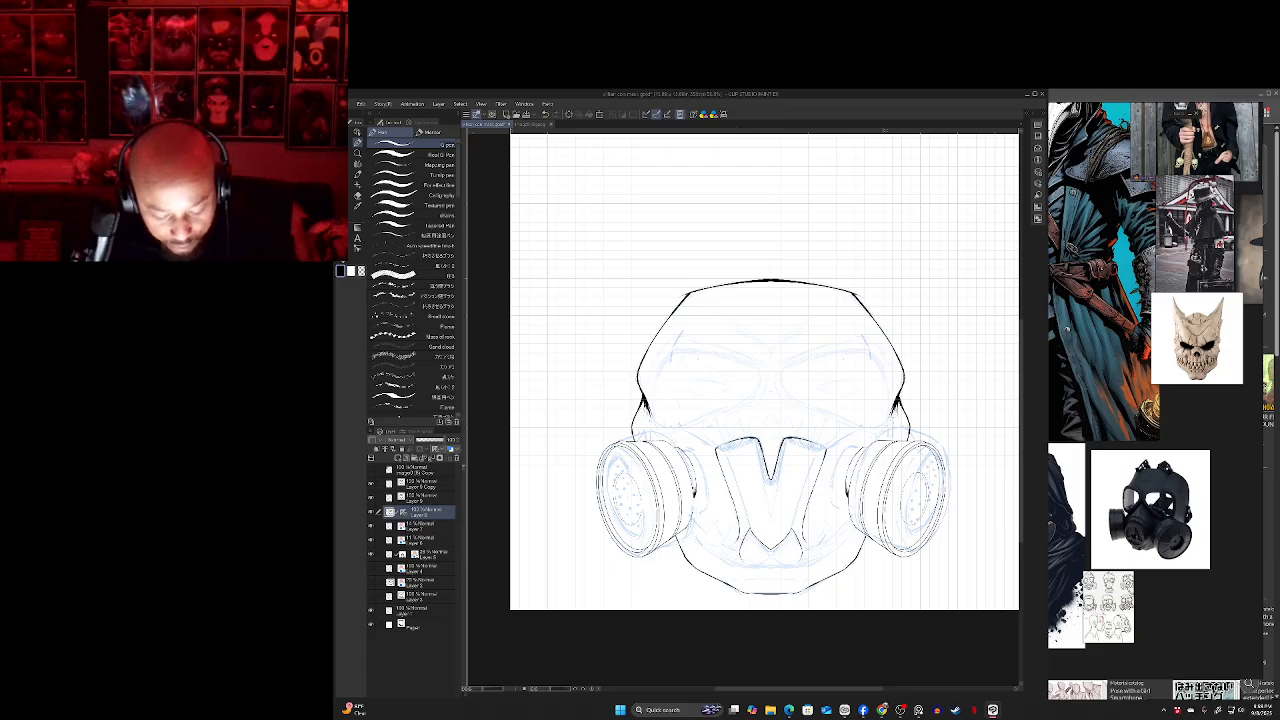
- Ink the rounded bottoms of the two central lower teeth so they meet on the symmetry axis
scroll(768, 571, "up", 3)
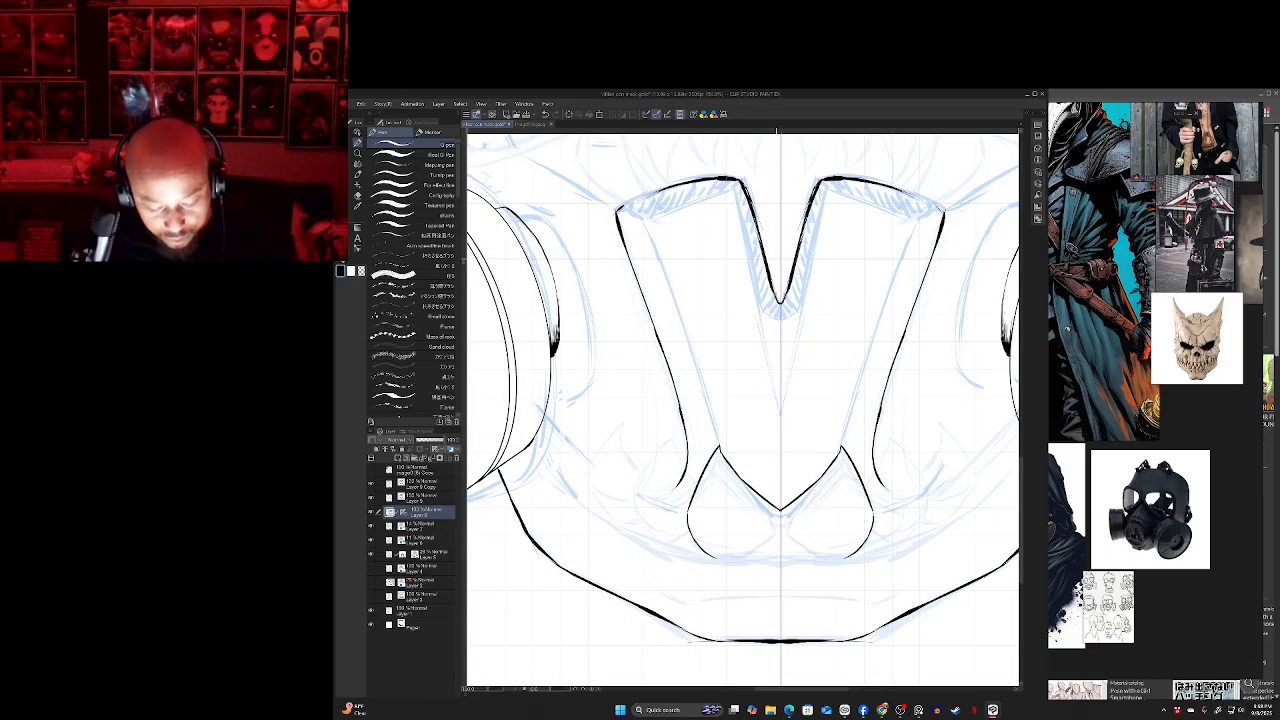
key("ctrl+z")
mouse_move(780, 511)
left_mouse_down()
mouse_move(780, 542)
mouse_move(716, 558)
mouse_move(733, 581)
left_mouse_up()
key("ctrl+z")
key("ctrl+z")
key("ctrl+z")
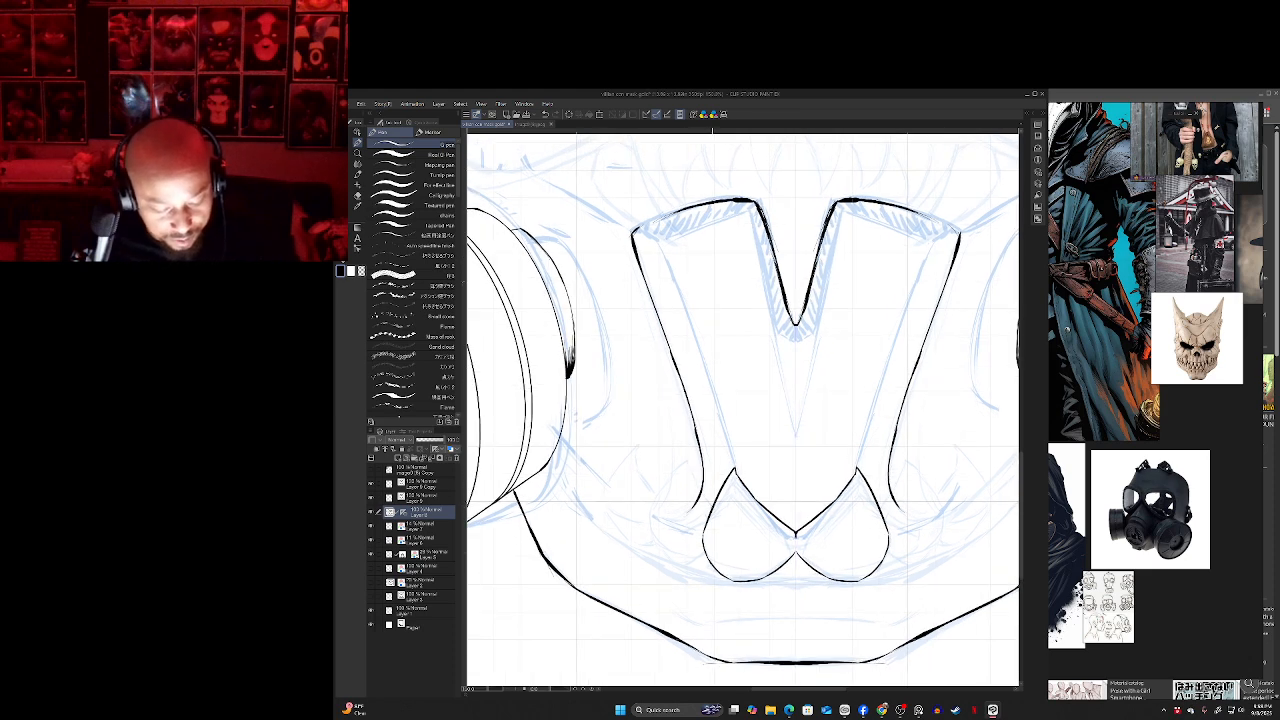
- Ink a second mirrored pair of pointed lower teeth just outside the central pair
left_click_drag(690, 483, 710, 505)
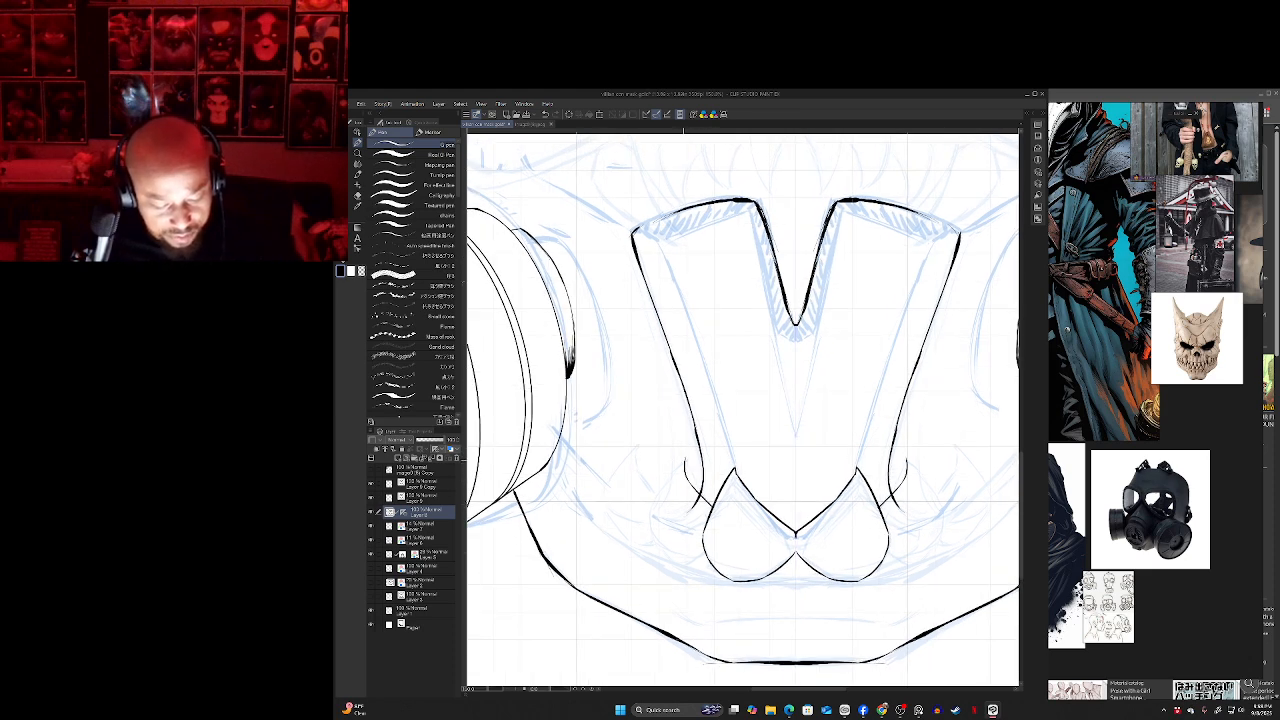
mouse_move(684, 460)
left_mouse_down()
mouse_move(645, 520)
mouse_move(655, 553)
mouse_move(697, 566)
left_mouse_up()
key("ctrl+z")
key("ctrl+z")
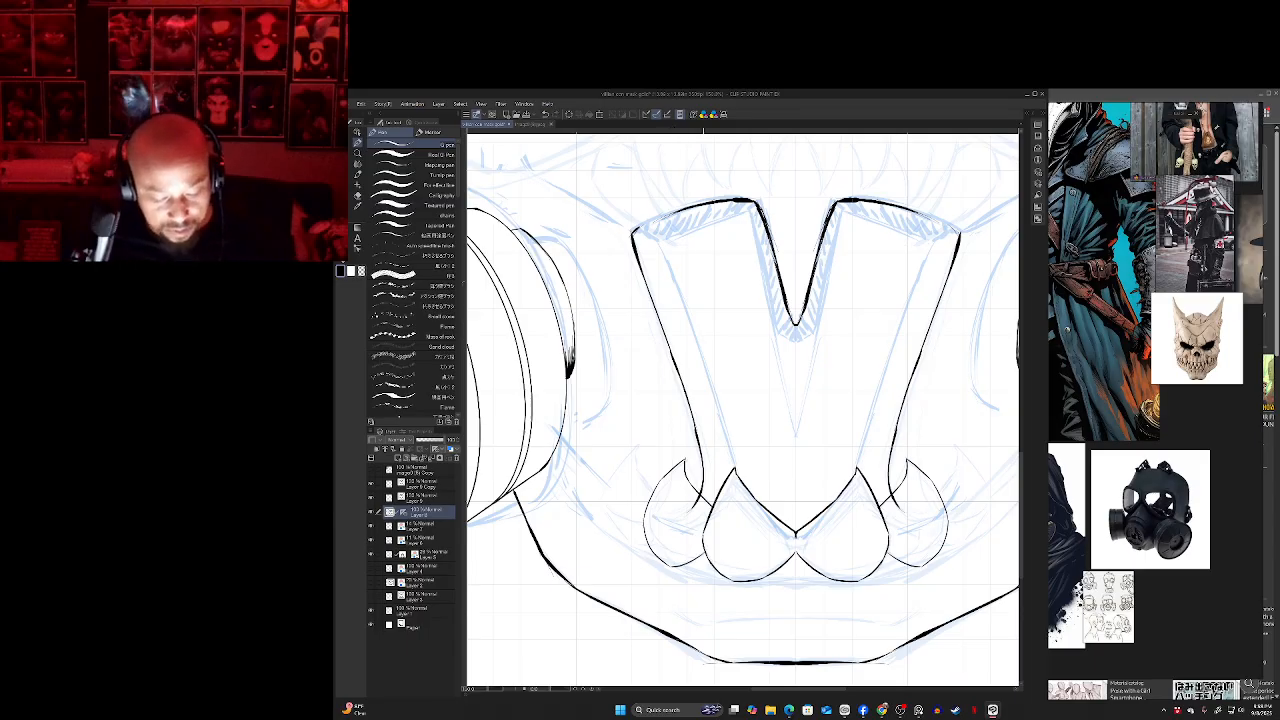
- Ink a third mirrored pair of pointed lower teeth and erase the line ends overlapping around the second pair
left_click_drag(743, 410, 745, 436)
left_click_drag(703, 308, 703, 331)
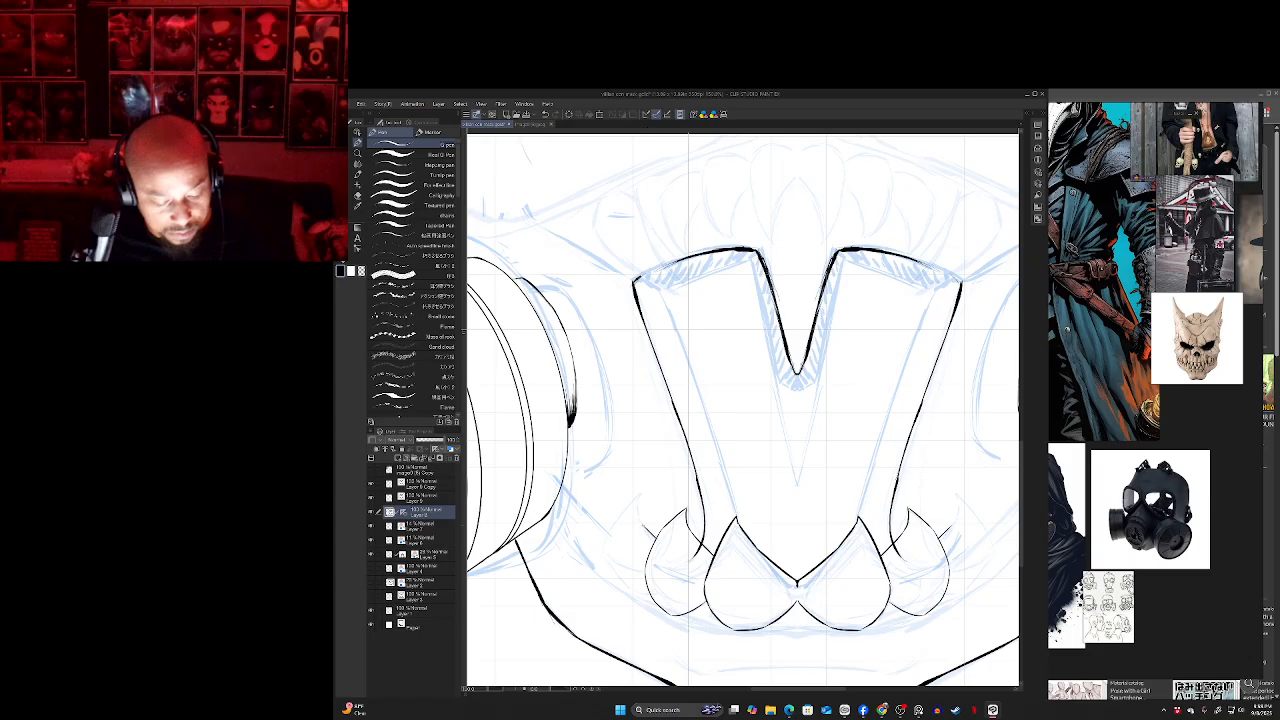
mouse_move(643, 489)
left_mouse_down()
mouse_move(640, 524)
mouse_move(619, 514)
mouse_move(607, 552)
mouse_move(627, 586)
mouse_move(694, 546)
mouse_move(690, 528)
left_mouse_up()
key("ctrl+z")
key("e")
left_click_drag(891, 546, 889, 542)
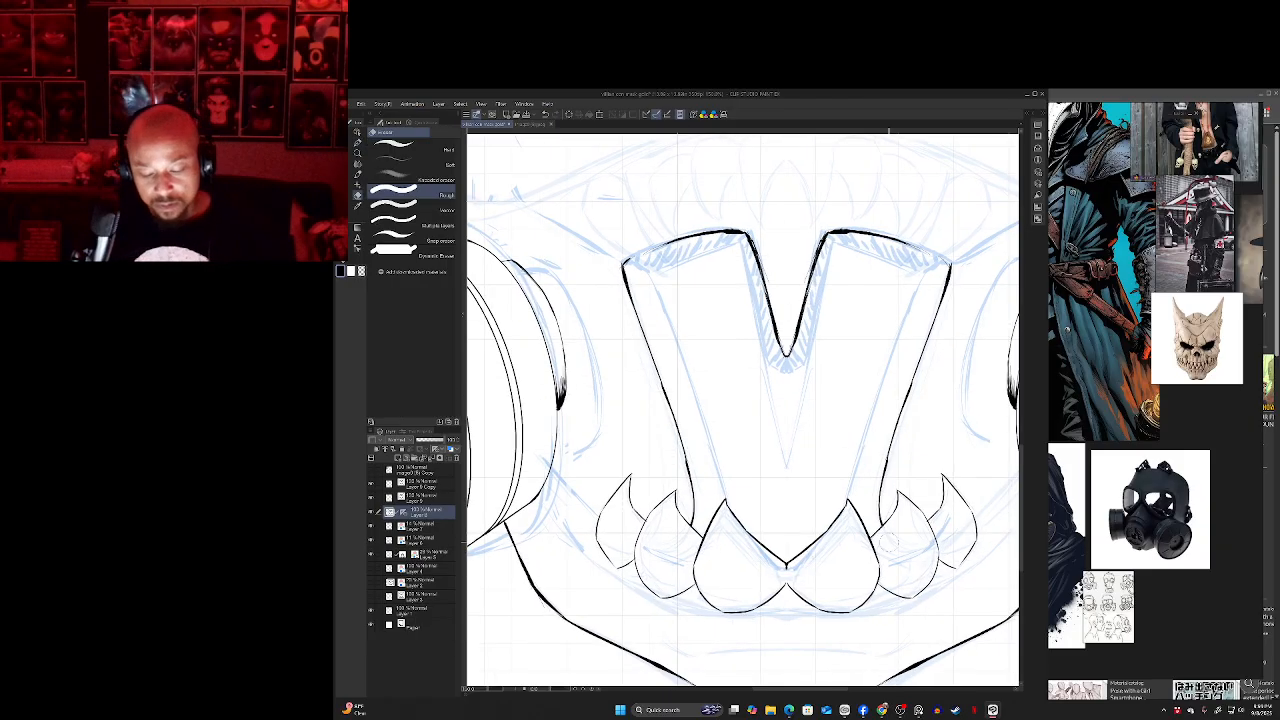
- Ink a fourth, outermost mirrored pair of lower teeth with the G-pen, redoing unsatisfactory strokes
scroll(889, 542, "down", 5)
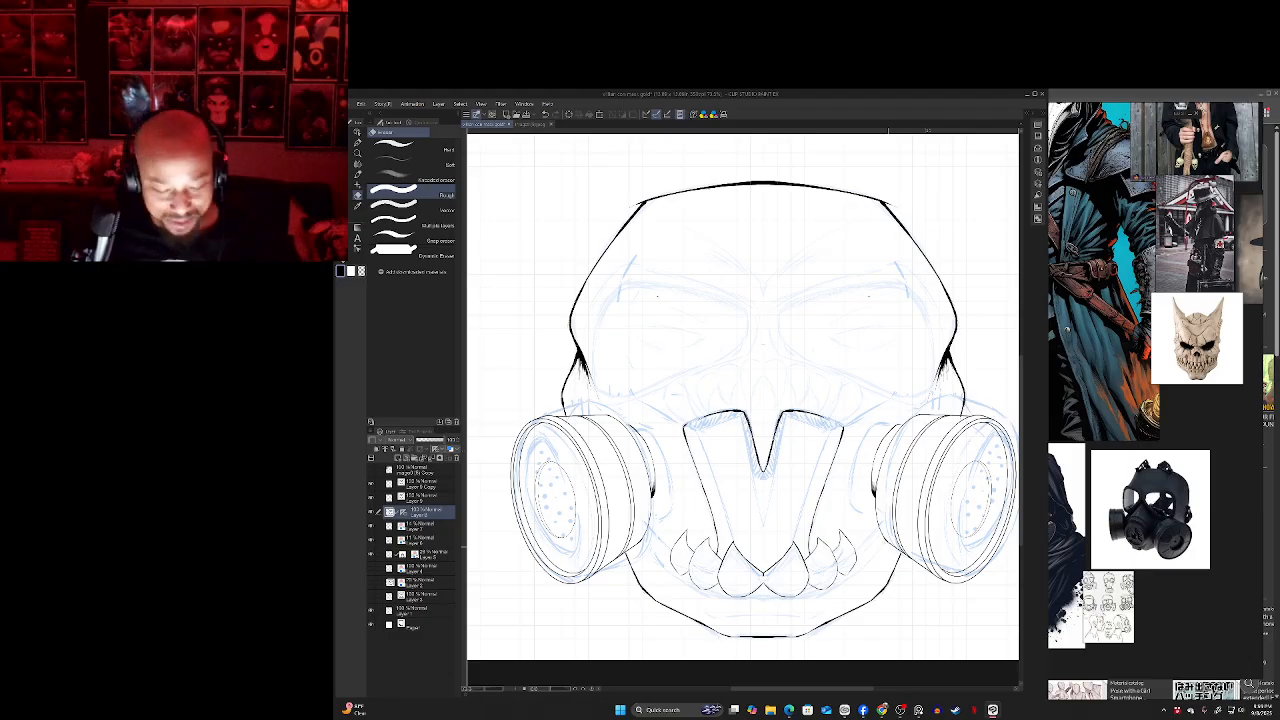
scroll(888, 547, "left", 1)
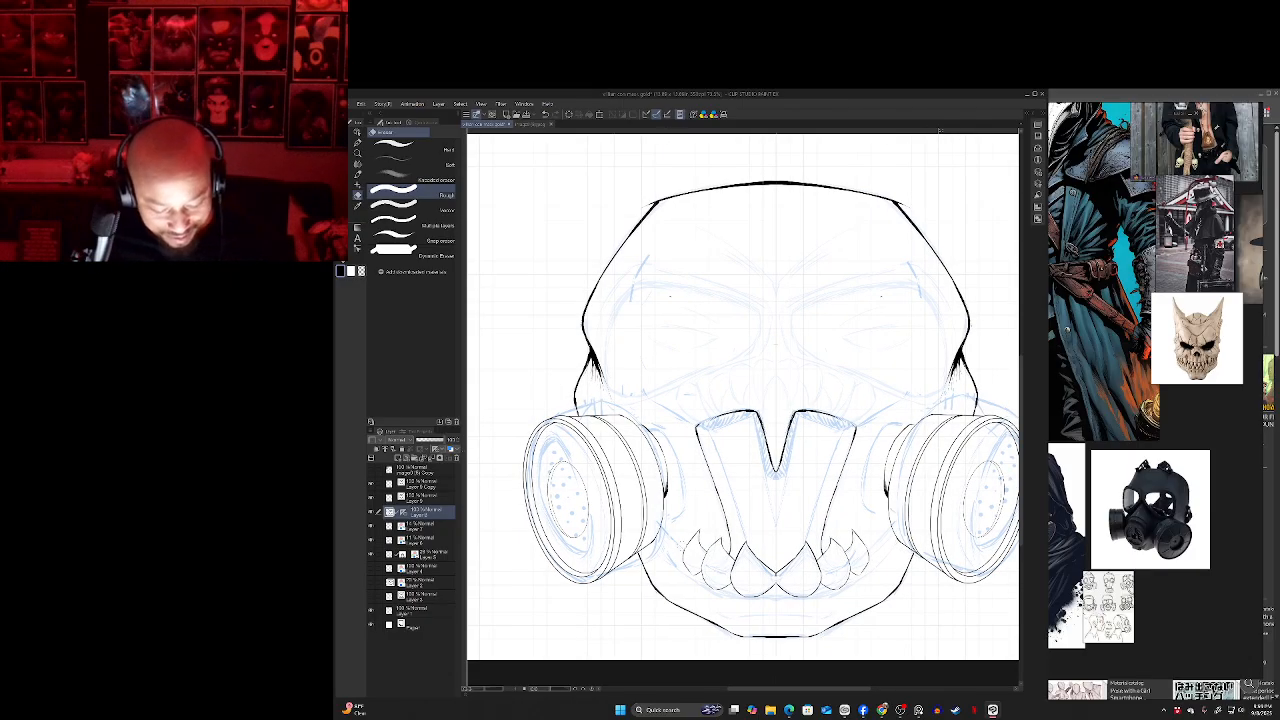
key("p")
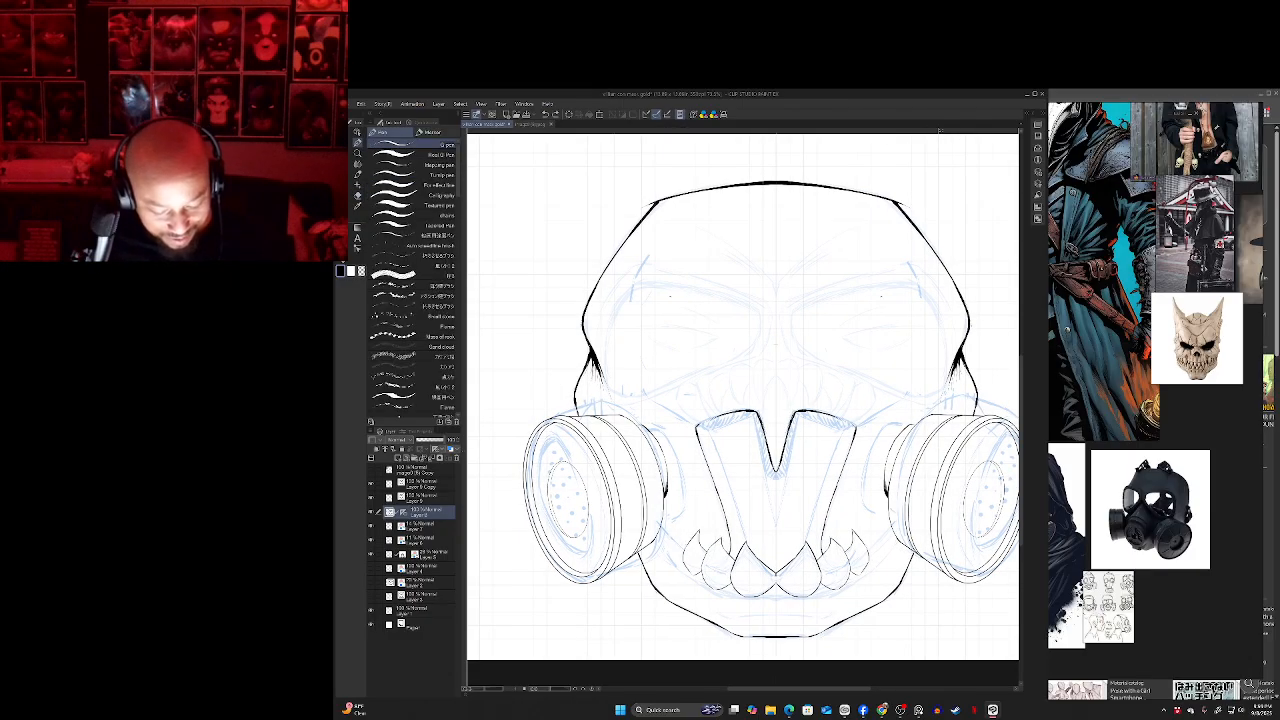
key("ctrl+z")
mouse_move(683, 541)
left_mouse_down()
mouse_move(593, 468)
mouse_move(604, 524)
mouse_move(628, 515)
left_mouse_up()
key("ctrl+z")
scroll(668, 537, "up", 1)
scroll(667, 538, "up", 2)
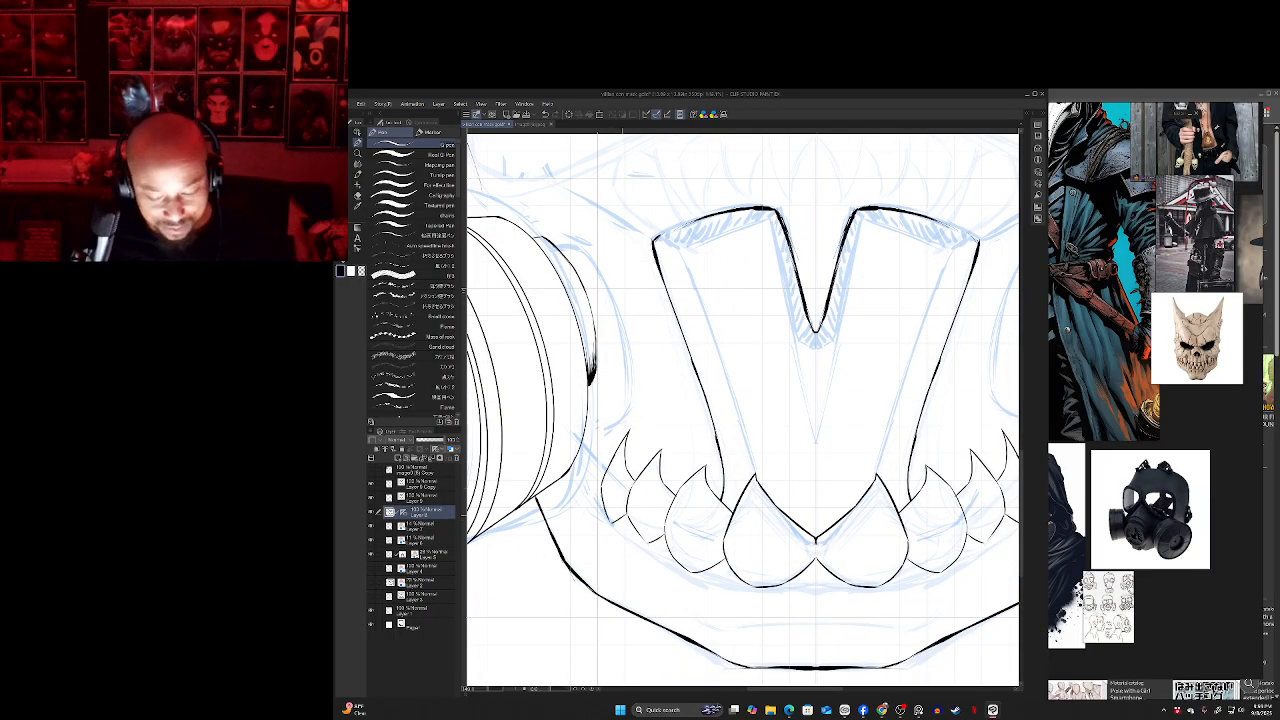
- Erase the whole inked row of lower teeth, keeping the side lines of the central nose panel
mouse_move(597, 420)
left_mouse_down()
mouse_move(550, 440)
mouse_move(601, 466)
mouse_move(637, 463)
left_mouse_up()
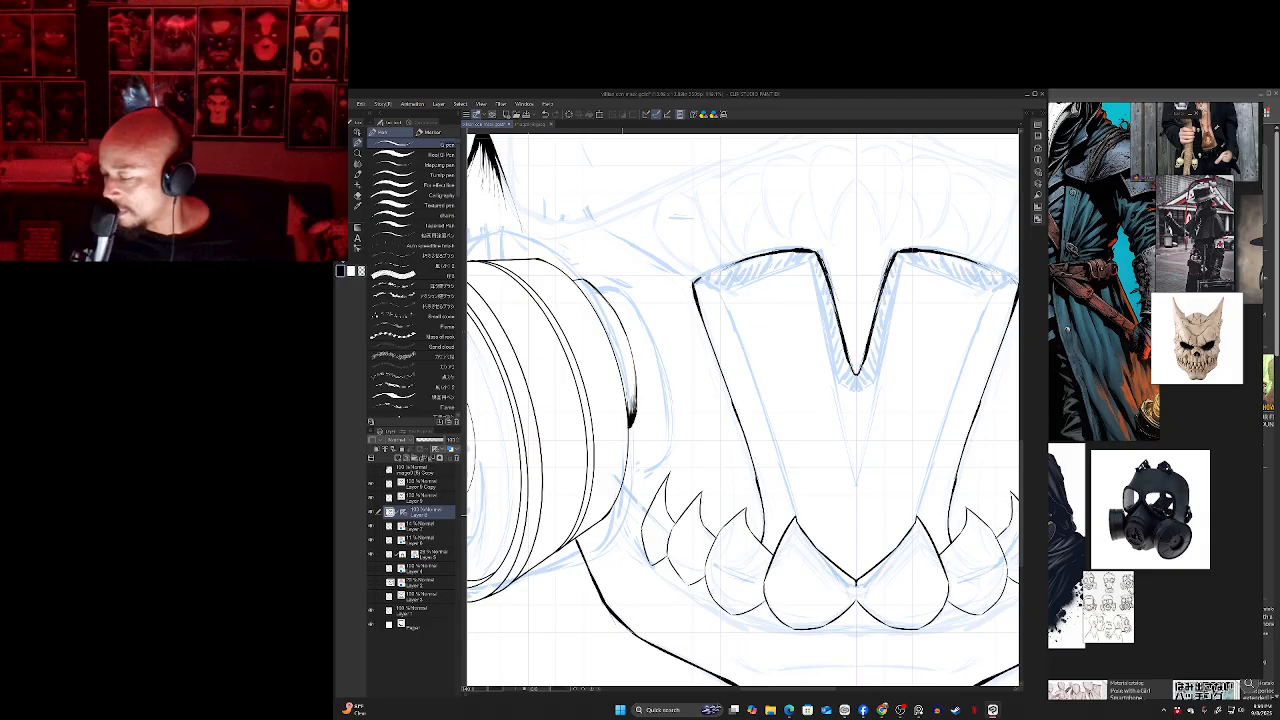
left_click_drag(622, 515, 654, 503)
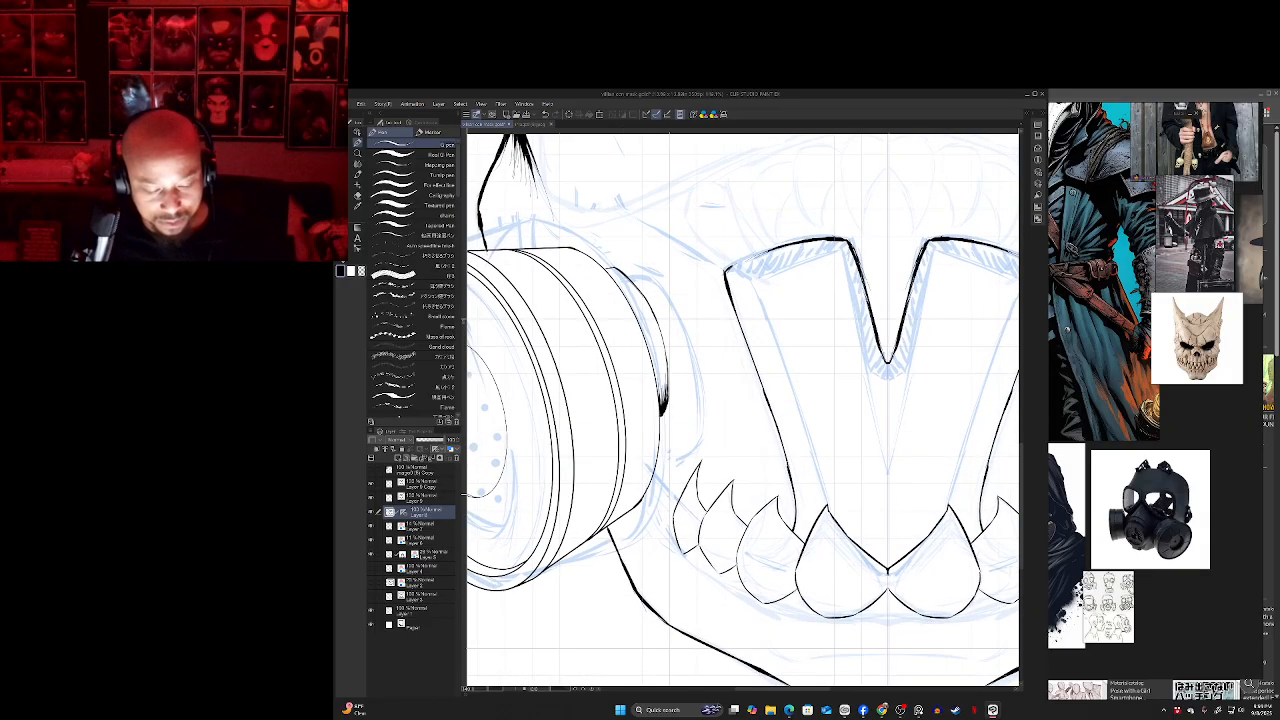
mouse_move(742, 410)
left_mouse_down()
mouse_move(657, 409)
mouse_move(654, 497)
mouse_move(621, 618)
left_mouse_up()
scroll(650, 492, "down", 5)
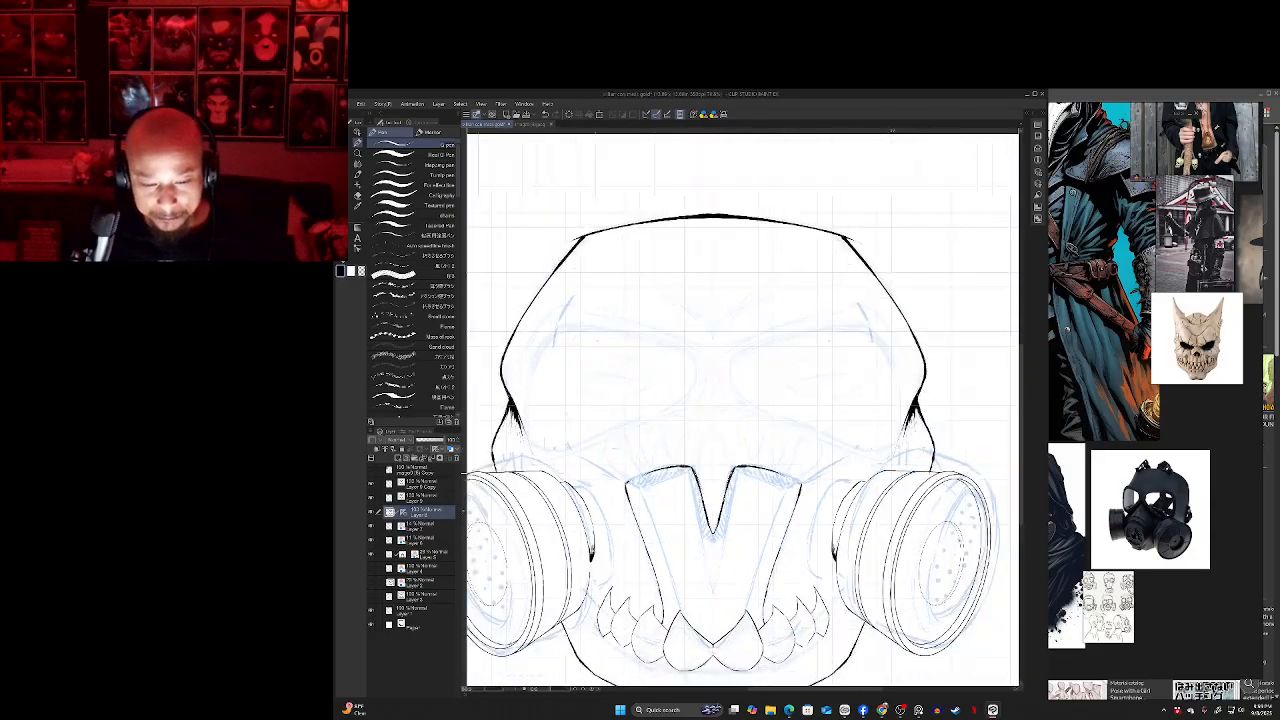
left_click_drag(650, 492, 701, 461)
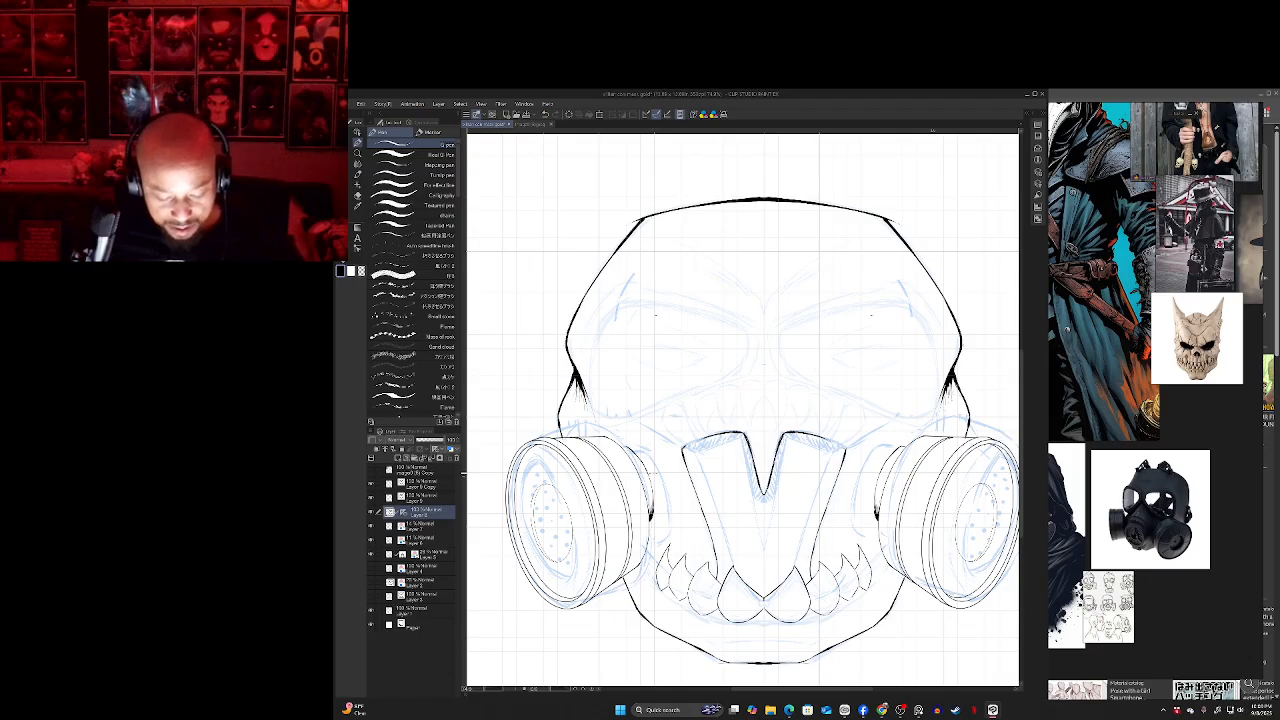
key("e")
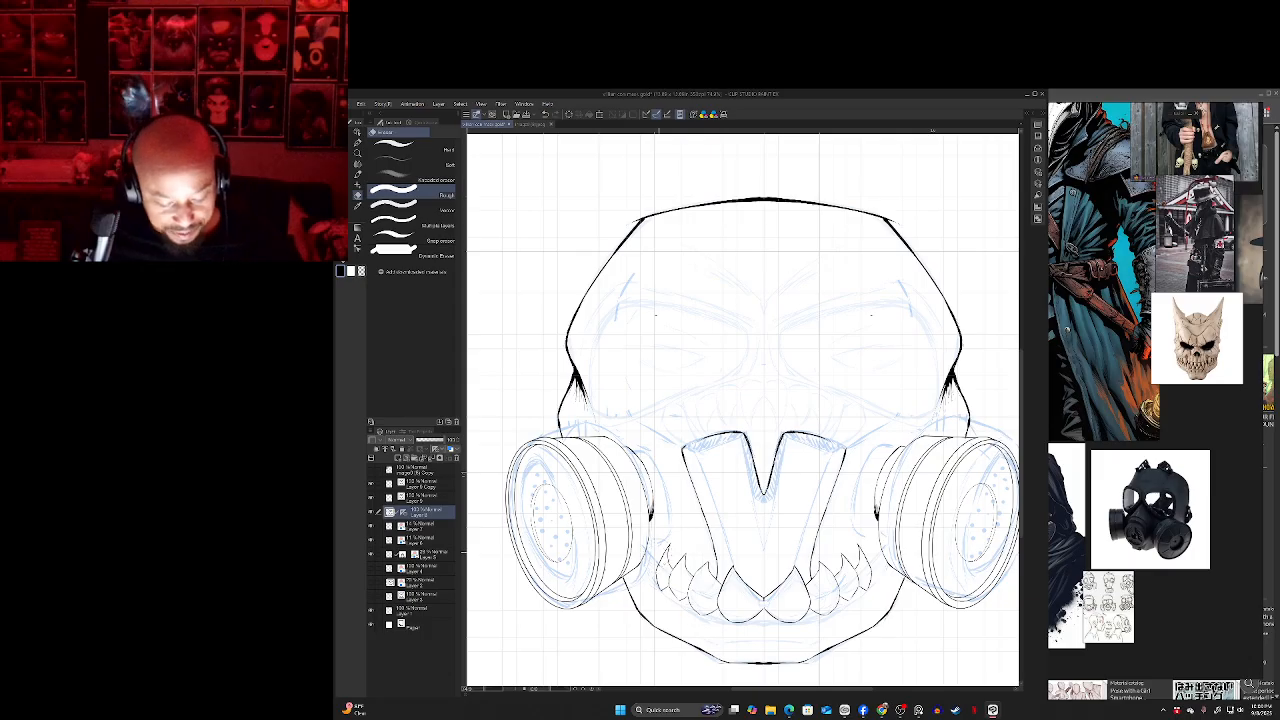
mouse_move(660, 565)
left_mouse_down()
mouse_move(740, 598)
mouse_move(830, 602)
mouse_move(798, 612)
mouse_move(766, 602)
mouse_move(776, 594)
mouse_move(790, 628)
left_mouse_up()
left_click_drag(711, 568, 677, 565)
key("ctrl+z")
key("ctrl+z")
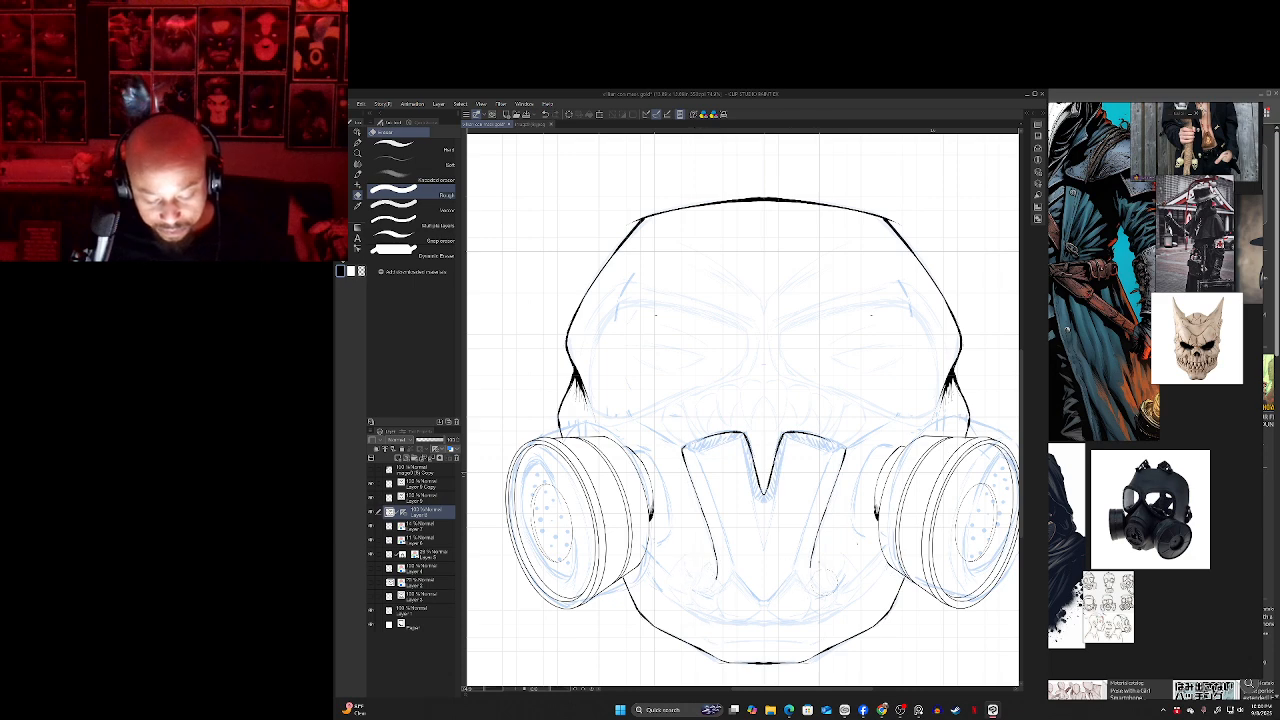
- Ink a new mirrored central pair of lower teeth with pointed tips and angular bottoms, meeting on the symmetry axis and redoing unsatisfactory strokes
scroll(760, 564, "up", 5)
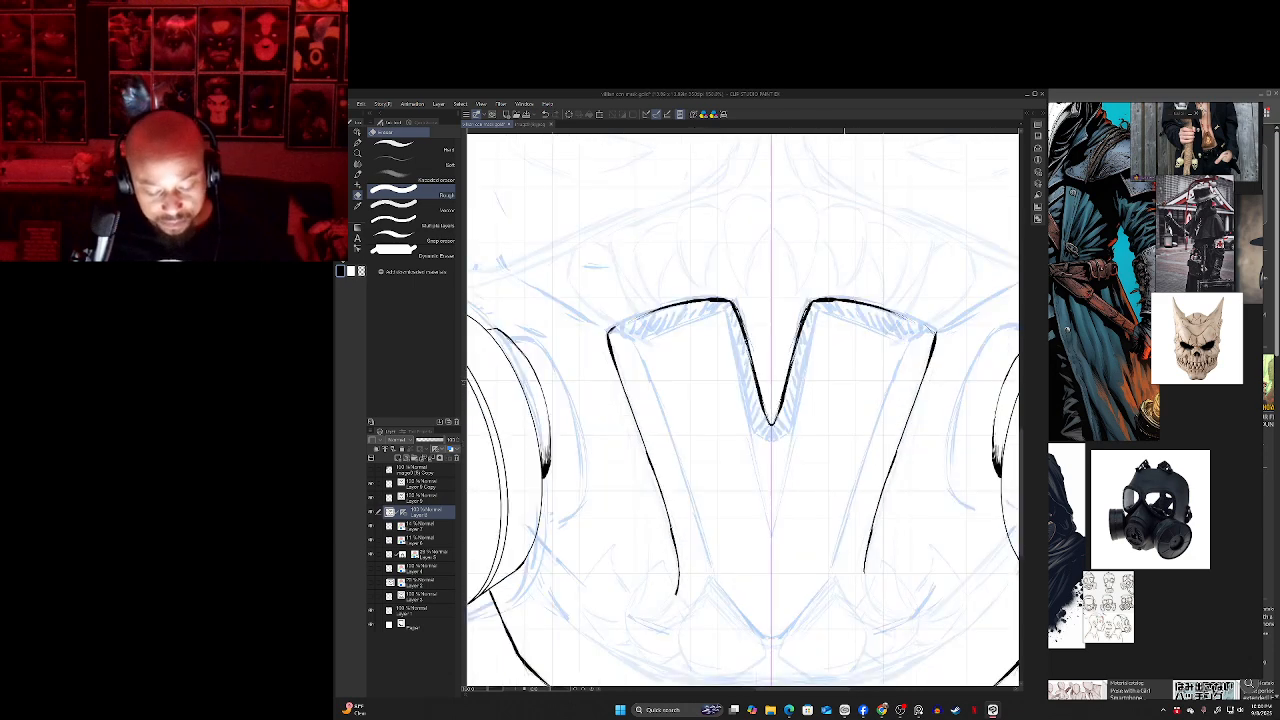
left_click_drag(757, 562, 760, 496)
key("p")
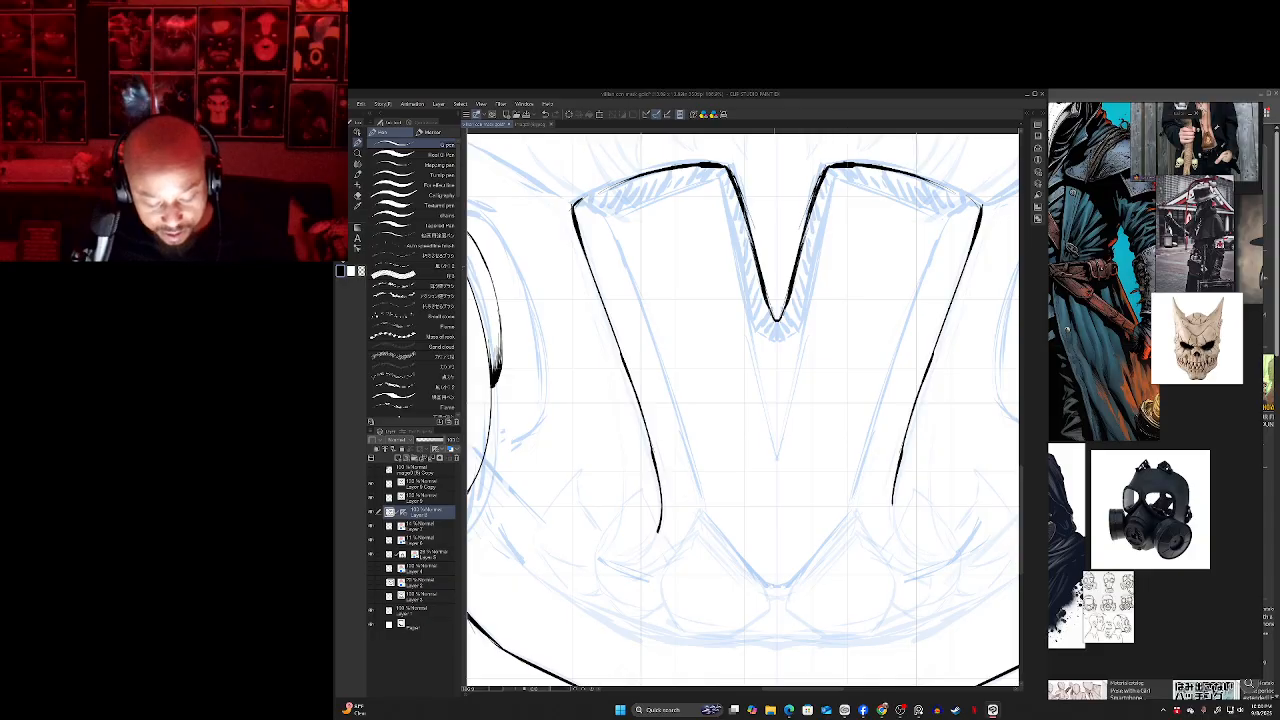
mouse_move(777, 585)
left_mouse_down()
mouse_move(743, 542)
mouse_move(738, 500)
mouse_move(697, 596)
mouse_move(718, 638)
mouse_move(769, 601)
left_mouse_up()
key("ctrl+z")
key("ctrl+z")
key("ctrl+z")
key("ctrl+z")
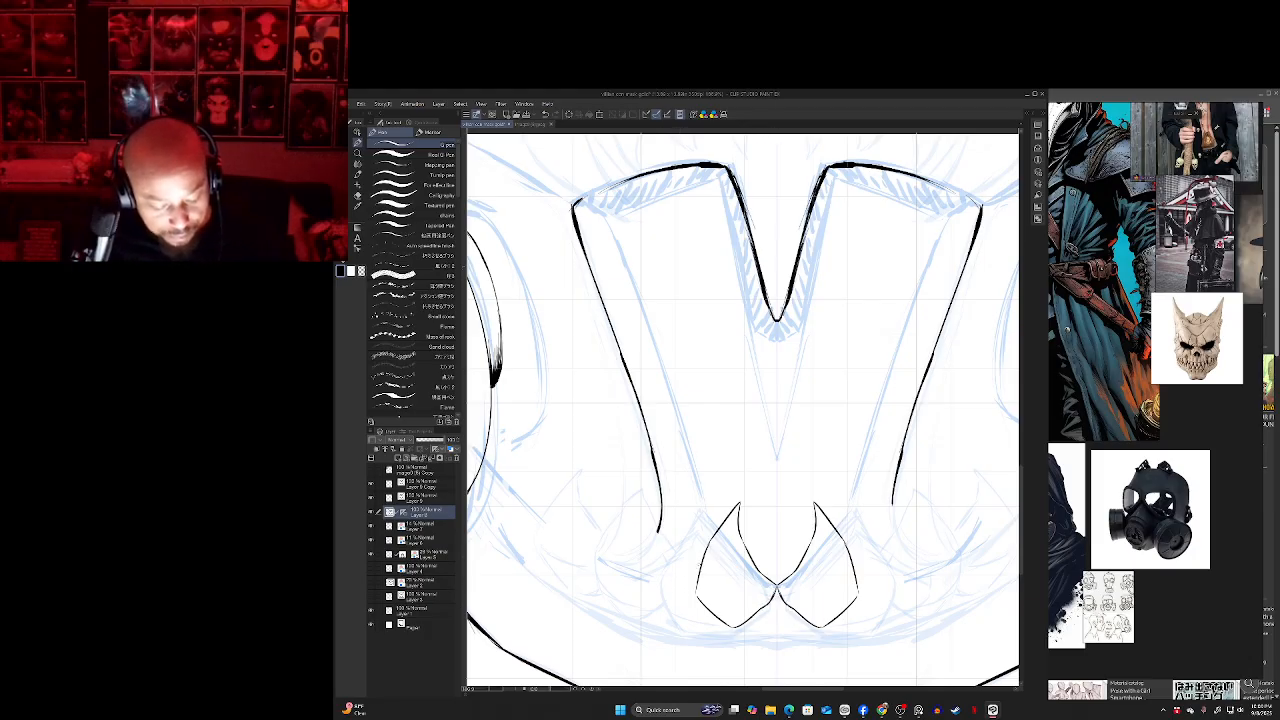
- Ink the second and third mirrored pairs of pointed lower teeth outside the central pair, redoing unsatisfactory strokes
mouse_move(702, 566)
left_mouse_down()
mouse_move(676, 500)
mouse_move(648, 533)
mouse_move(638, 594)
mouse_move(672, 630)
mouse_move(697, 597)
mouse_move(681, 623)
left_mouse_up()
key("ctrl+z")
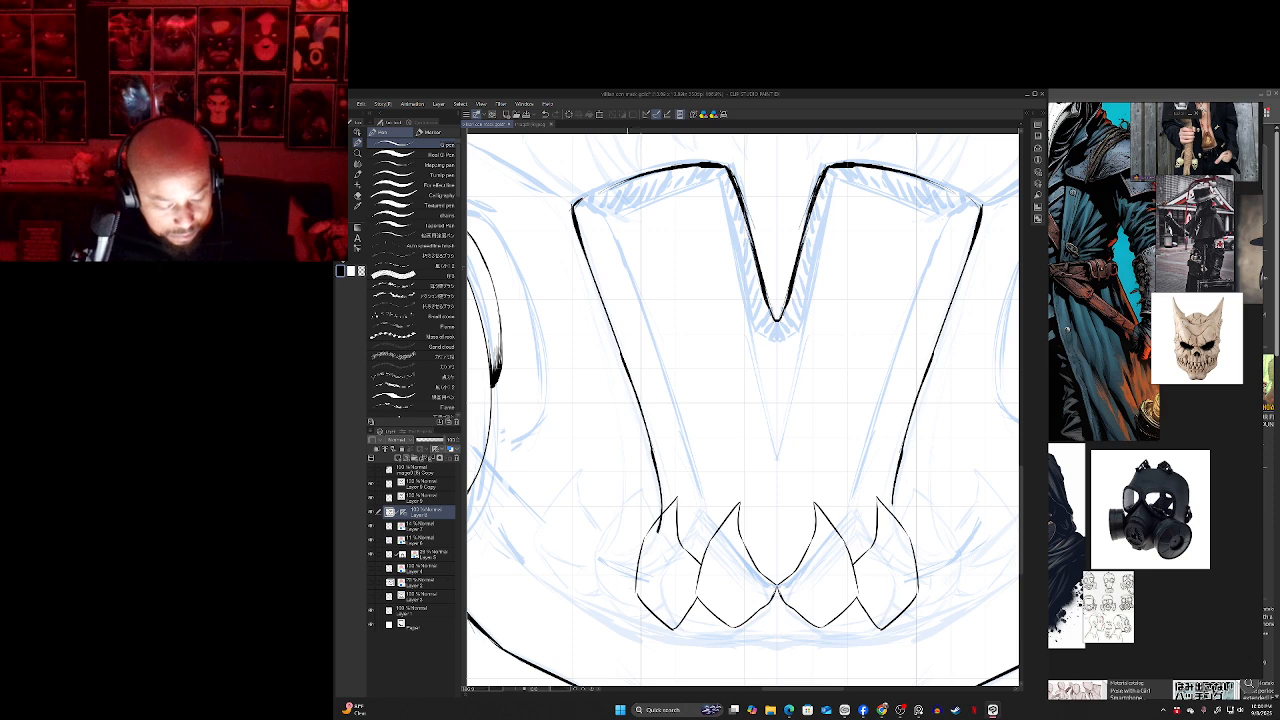
mouse_move(627, 579)
left_mouse_down()
mouse_move(665, 585)
mouse_move(660, 494)
left_mouse_up()
key("ctrl+z")
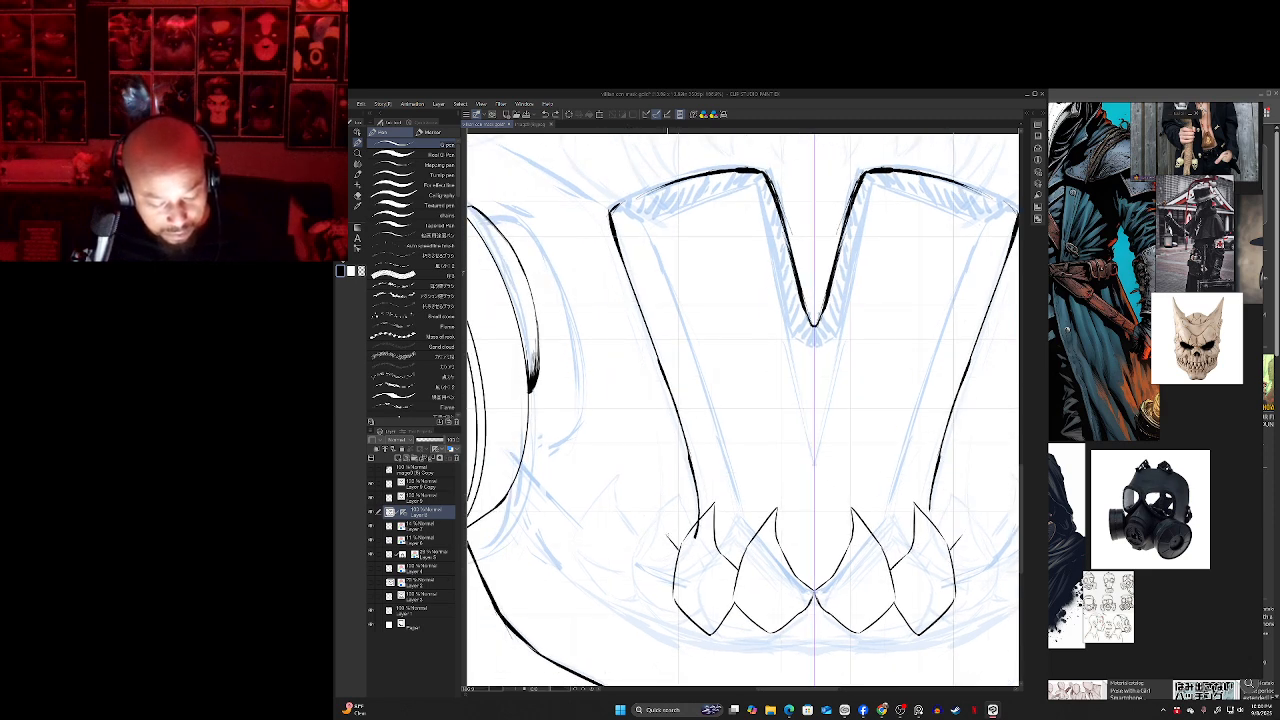
key("ctrl+z")
left_click_drag(678, 548, 670, 490)
left_click_drag(645, 535, 671, 493)
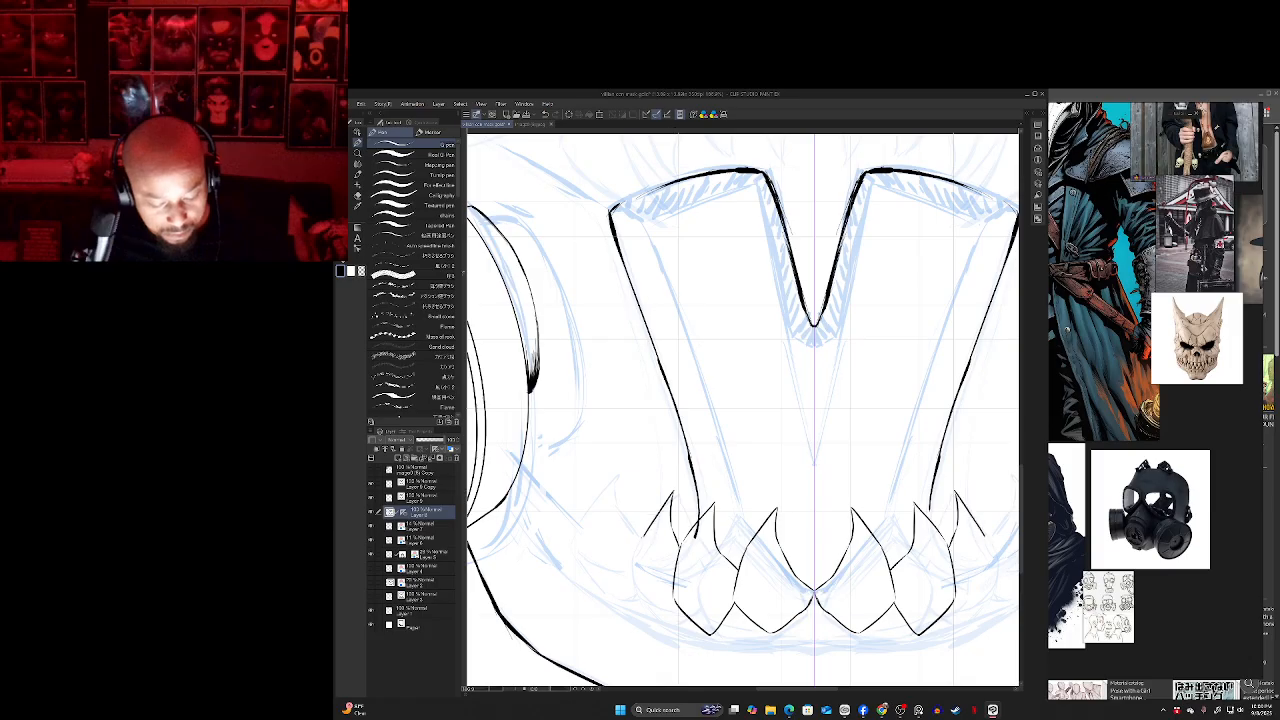
mouse_move(637, 548)
left_mouse_down()
mouse_move(634, 597)
mouse_move(664, 616)
mouse_move(674, 603)
left_mouse_up()
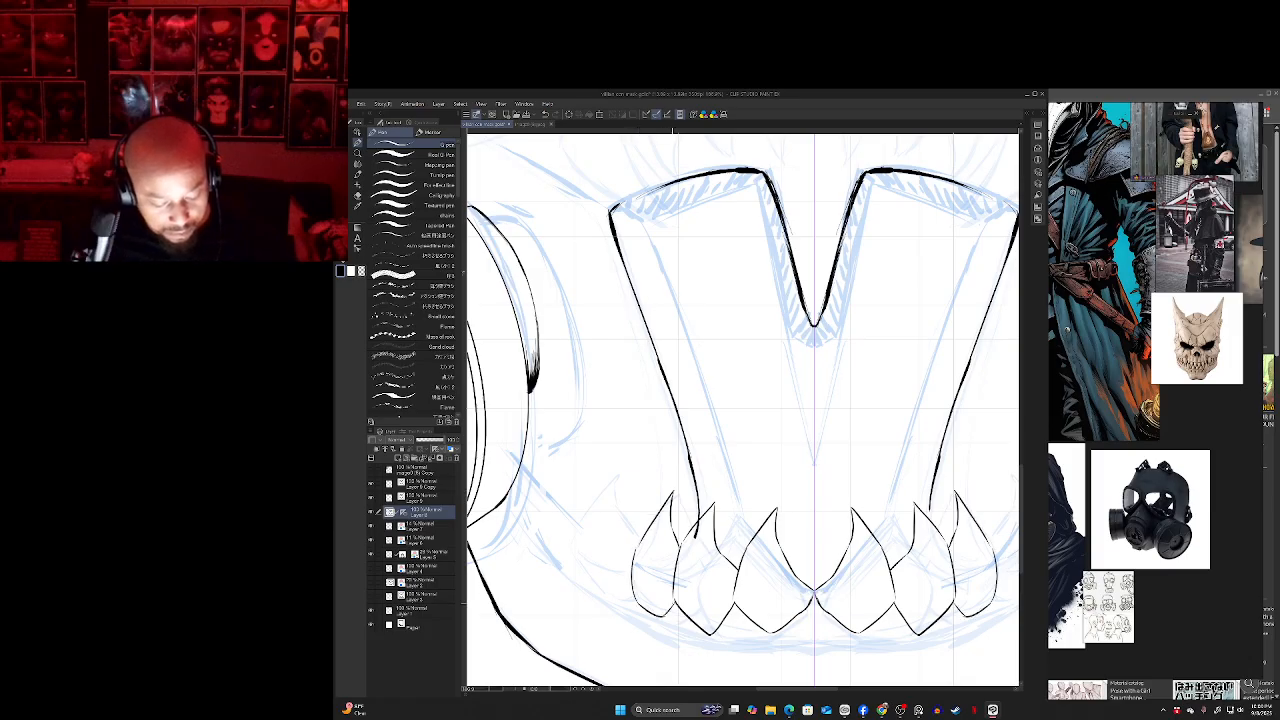
- Ink a fourth, outermost mirrored pair of curved, pointed lower teeth beside the third pair
key("ctrl+0")
left_click_drag(712, 400, 769, 425)
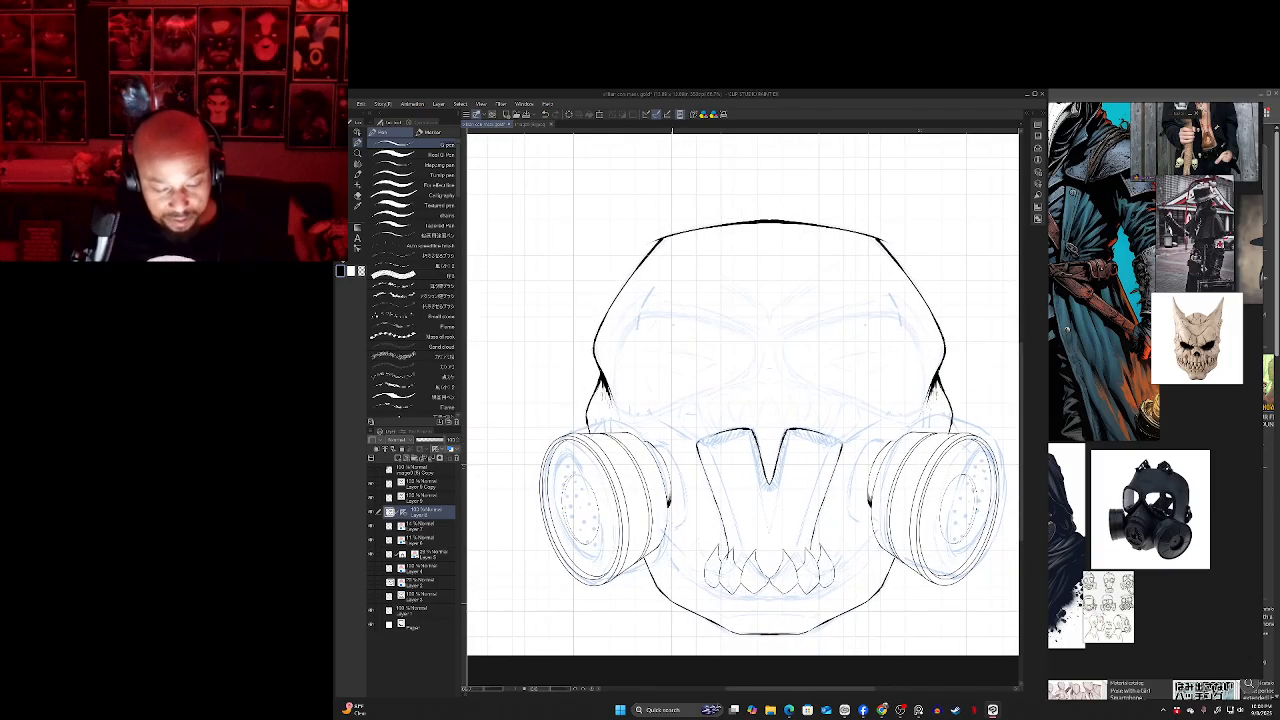
scroll(695, 548, "up", 4)
mouse_move(695, 548)
left_mouse_down()
mouse_move(672, 519)
mouse_move(697, 540)
left_mouse_up()
left_click_drag(686, 497, 689, 528)
left_click_drag(964, 499, 965, 528)
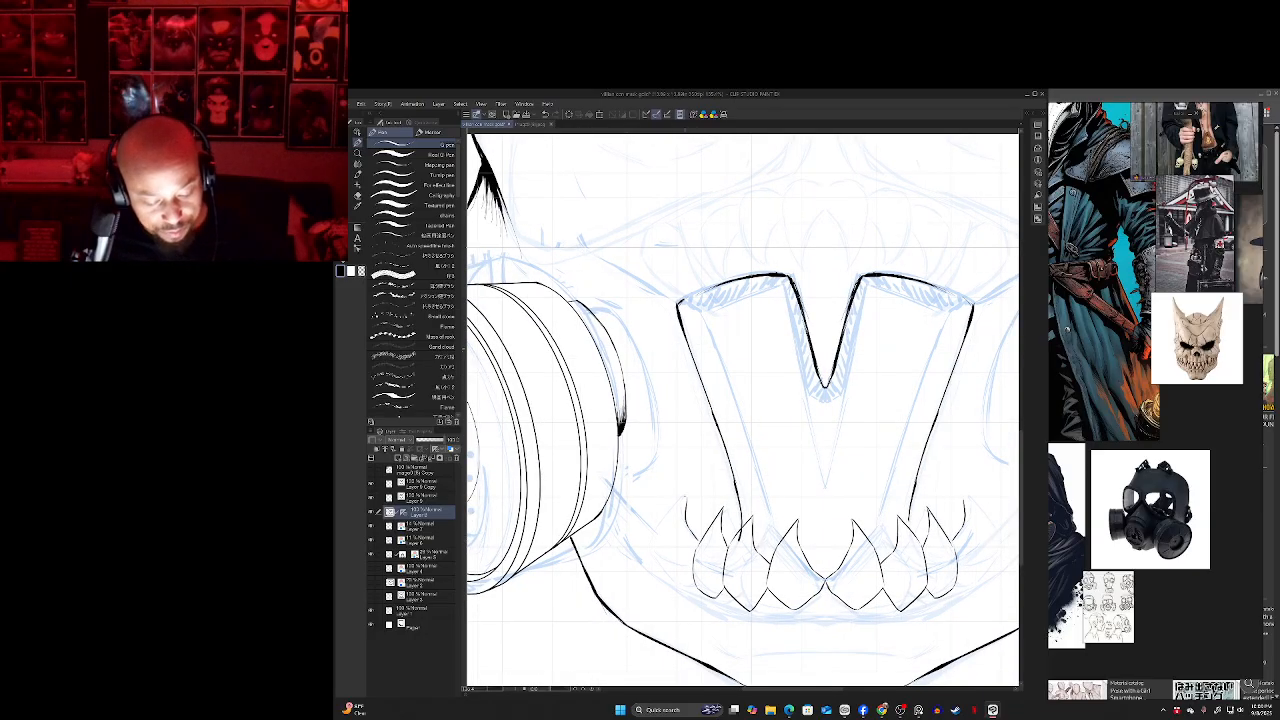
left_click_drag(688, 499, 659, 541)
left_click_drag(965, 498, 992, 540)
key("ctrl+z")
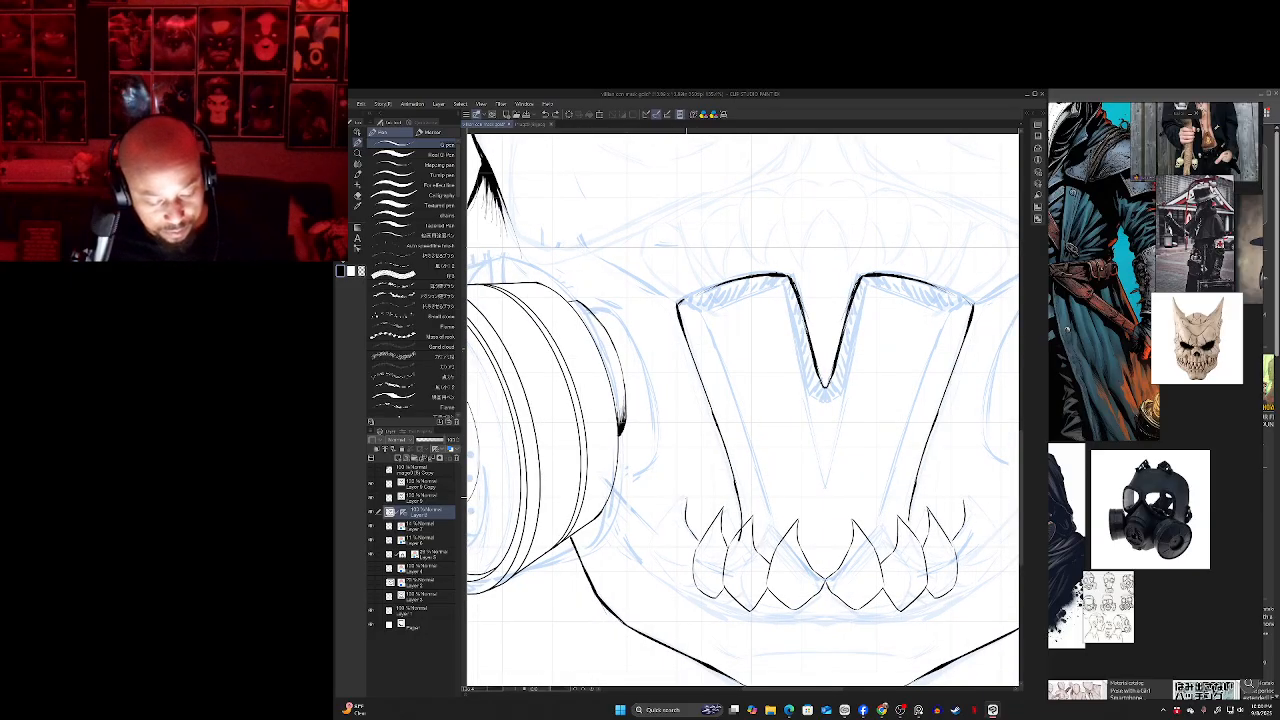
left_click_drag(687, 499, 660, 580)
left_click_drag(987, 536, 990, 580)
left_click_drag(662, 580, 688, 583)
left_click_drag(988, 580, 962, 583)
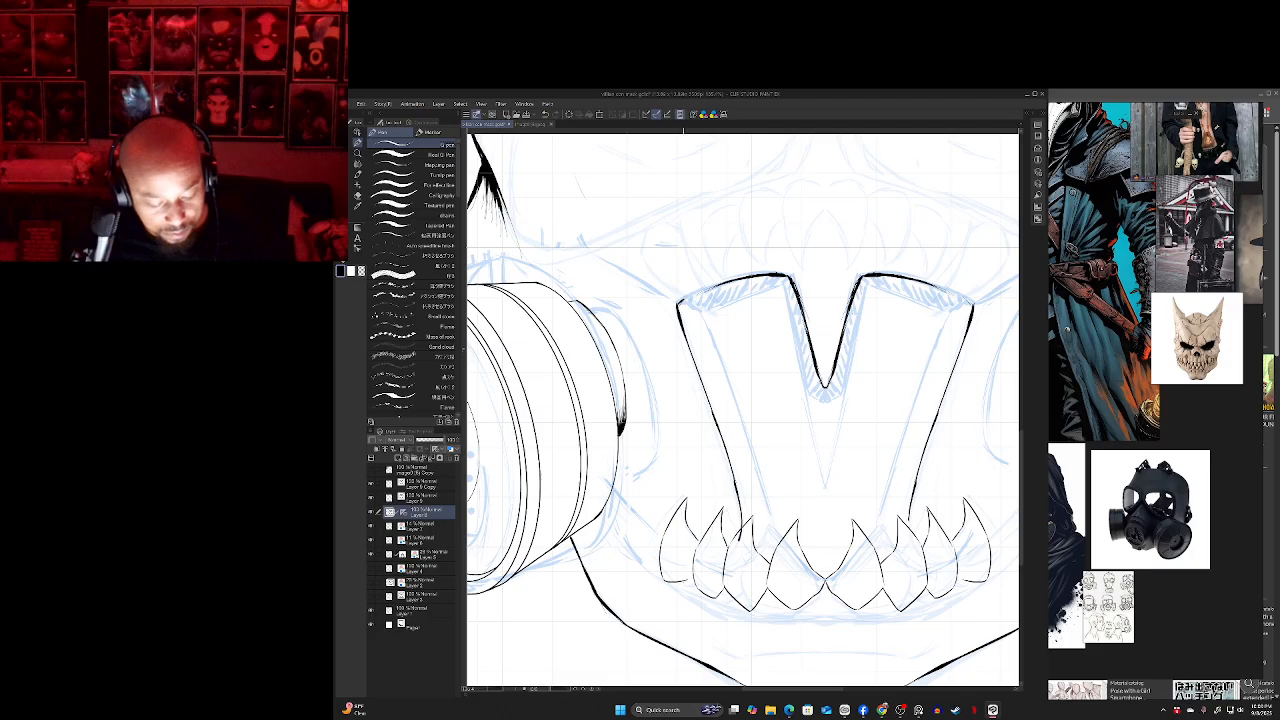
- Ink a narrow pointed upper tooth on the symmetry axis, directly above the nose panel's V-shaped notch
left_click_drag(694, 571, 656, 565)
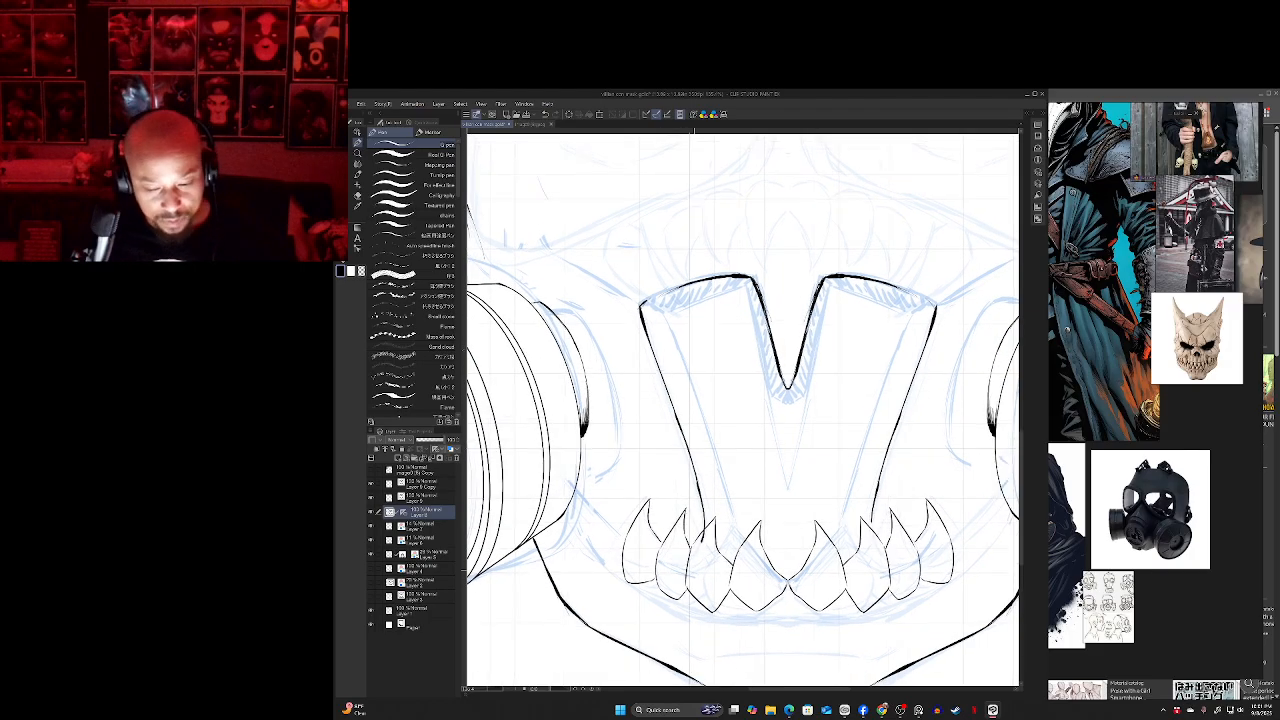
scroll(694, 571, "down", 4)
left_click_drag(694, 571, 730, 577)
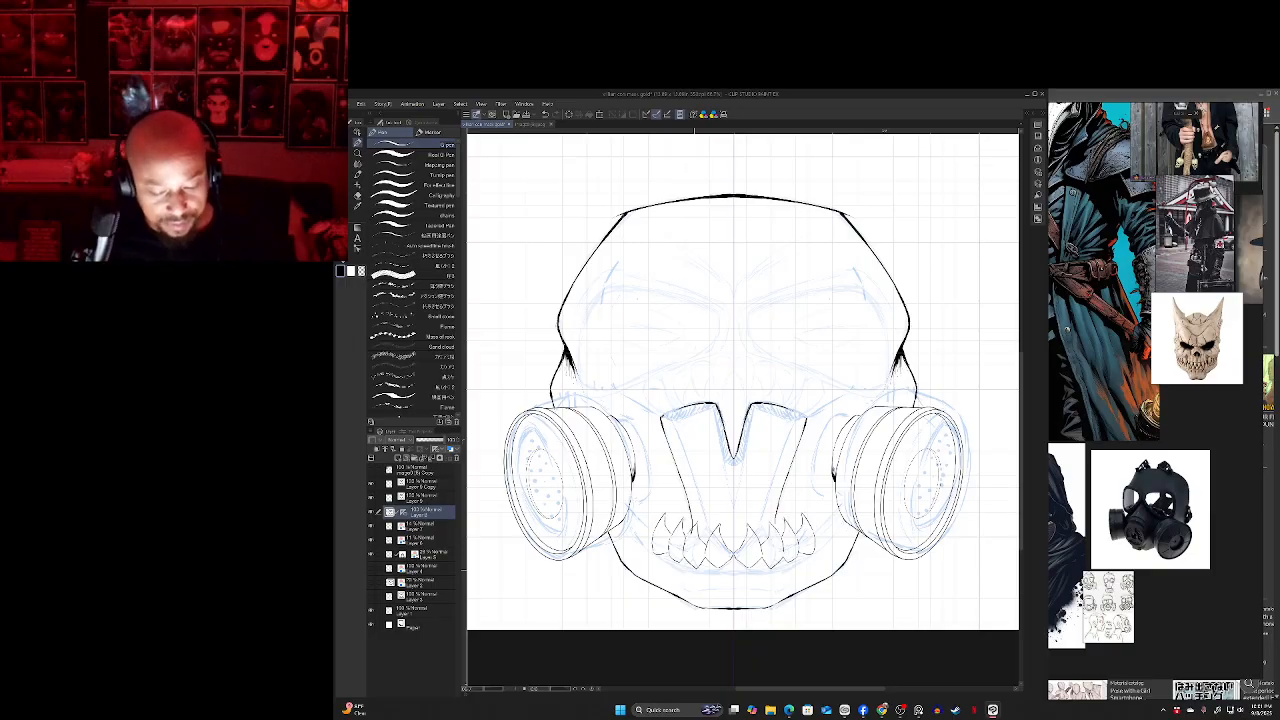
mouse_move(734, 300)
left_mouse_down()
mouse_move(840, 350)
mouse_move(745, 296)
left_mouse_up()
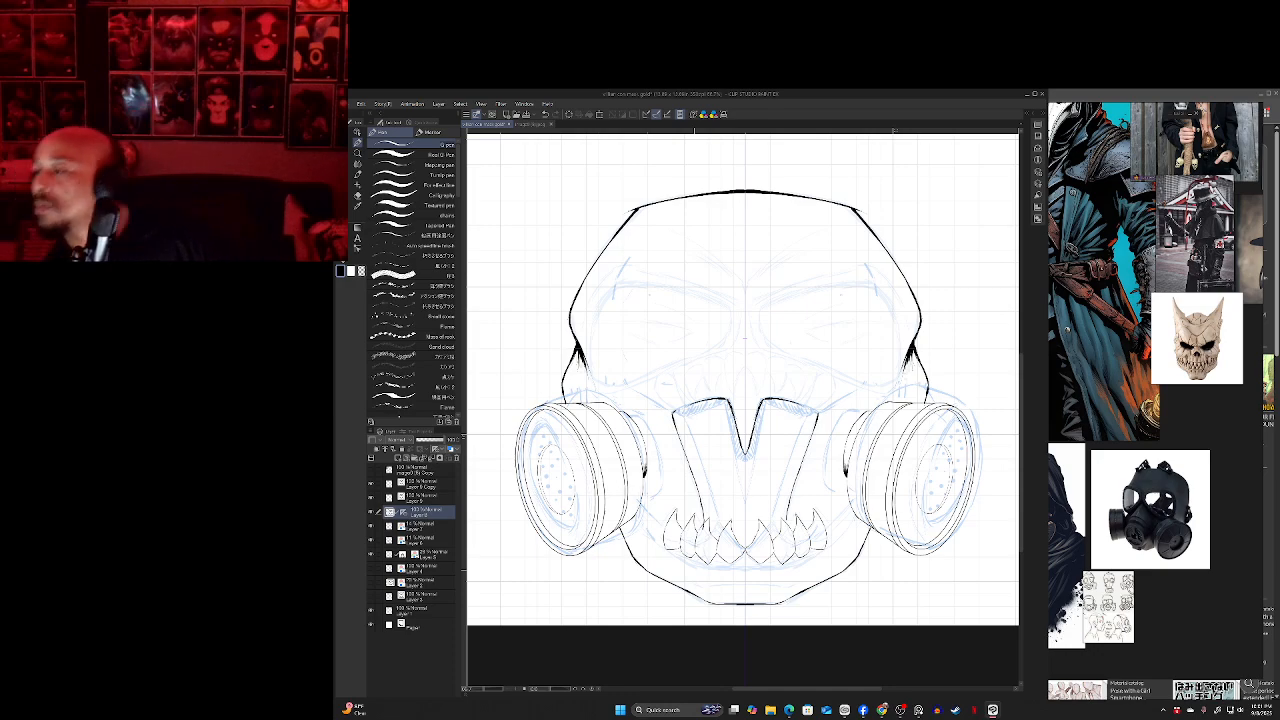
left_click_drag(744, 338, 781, 412)
scroll(795, 328, "up", 5)
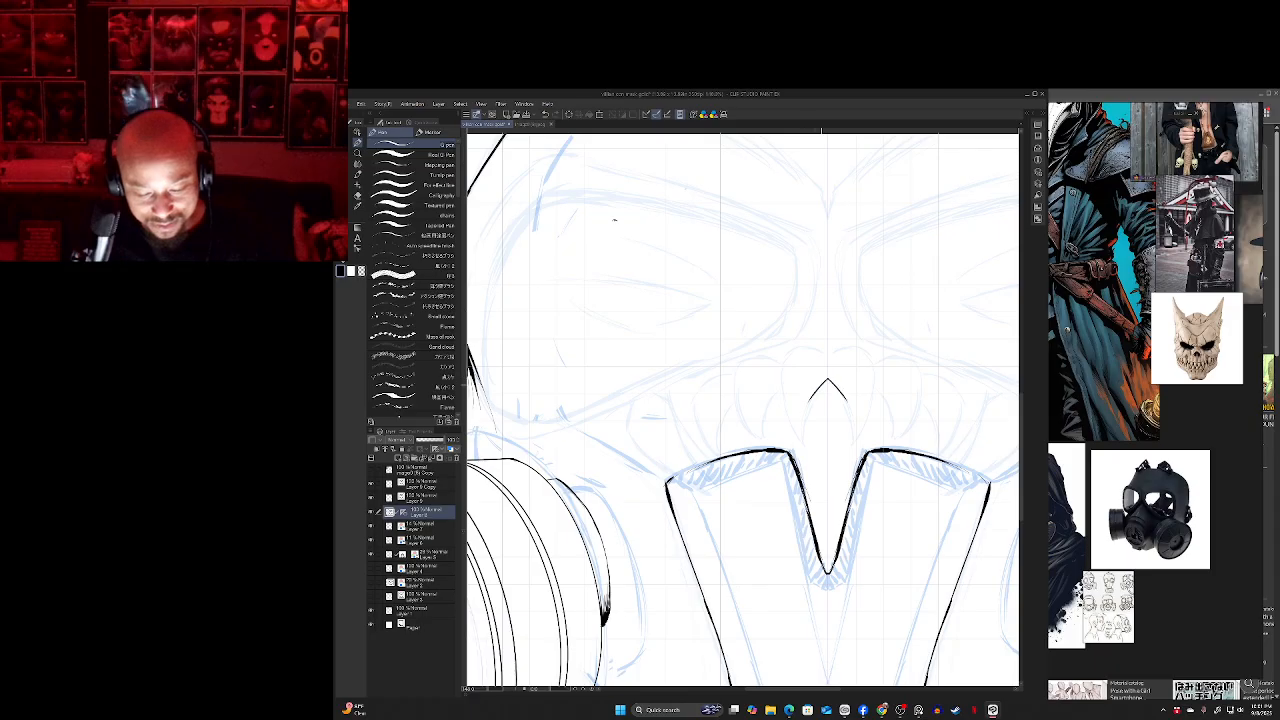
left_click_drag(812, 398, 803, 438)
- Ink a mirrored pair of upper teeth with rounded tops flanking the central one, redoing the tops so they meet at its tip
left_click_drag(782, 362, 803, 446)
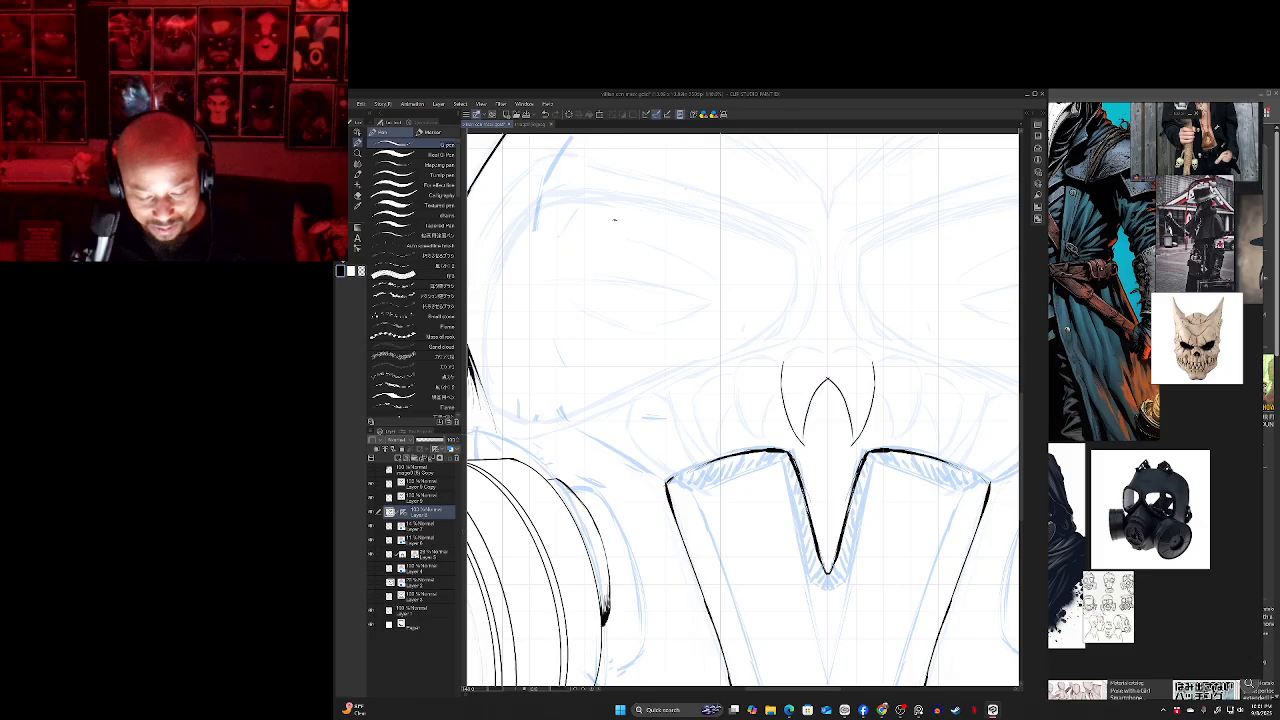
mouse_move(810, 341)
left_mouse_down()
mouse_move(816, 352)
mouse_move(784, 362)
left_mouse_up()
key("ctrl+z")
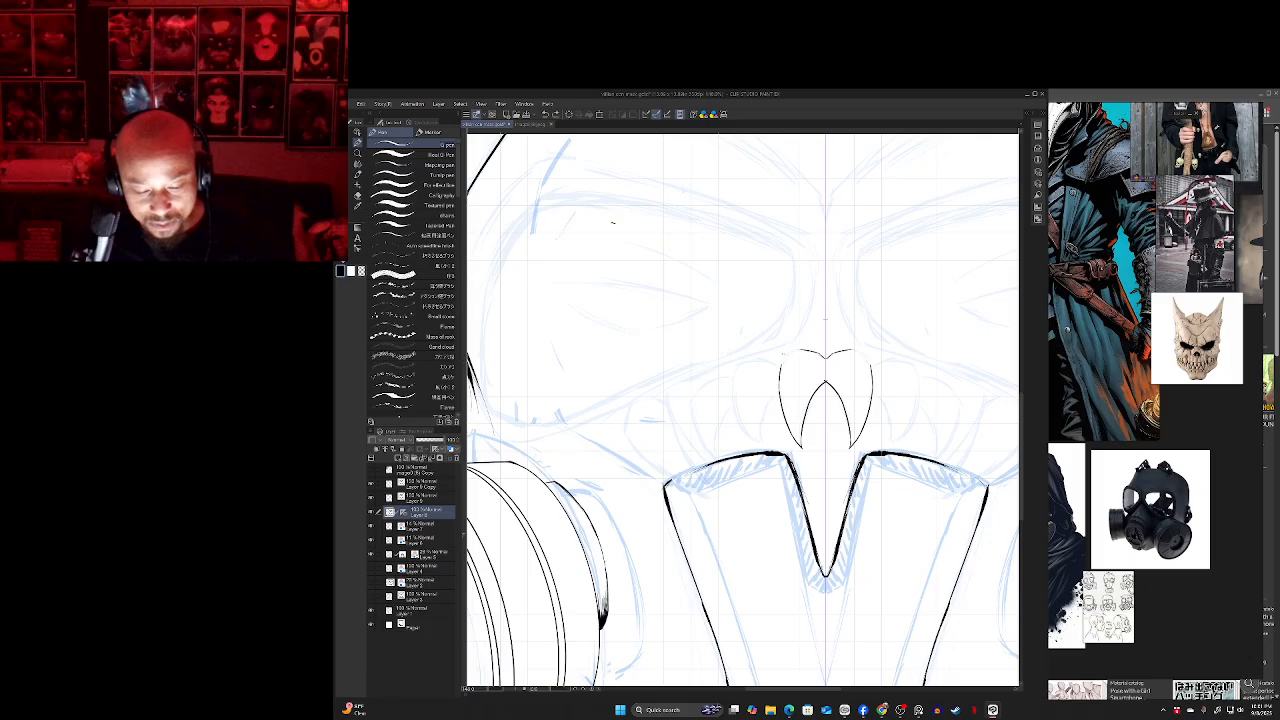
key("ctrl+z")
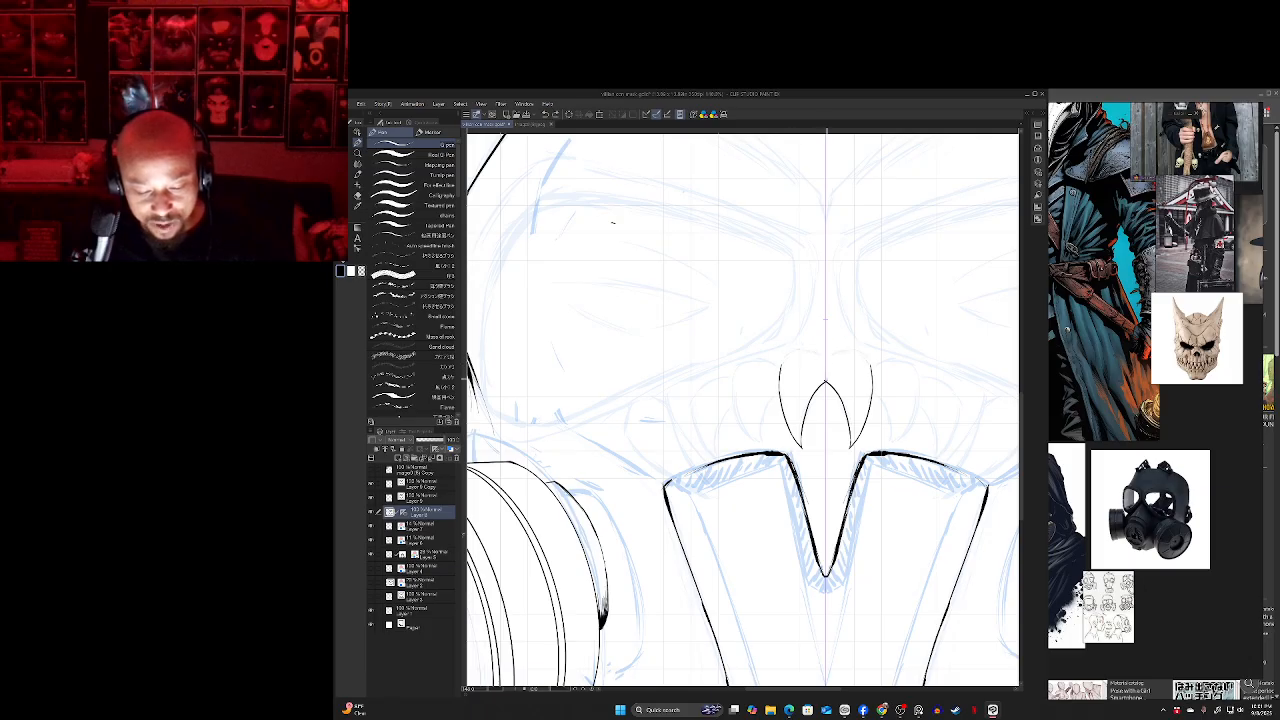
left_click_drag(825, 378, 787, 360)
key("ctrl+z")
key("ctrl+z")
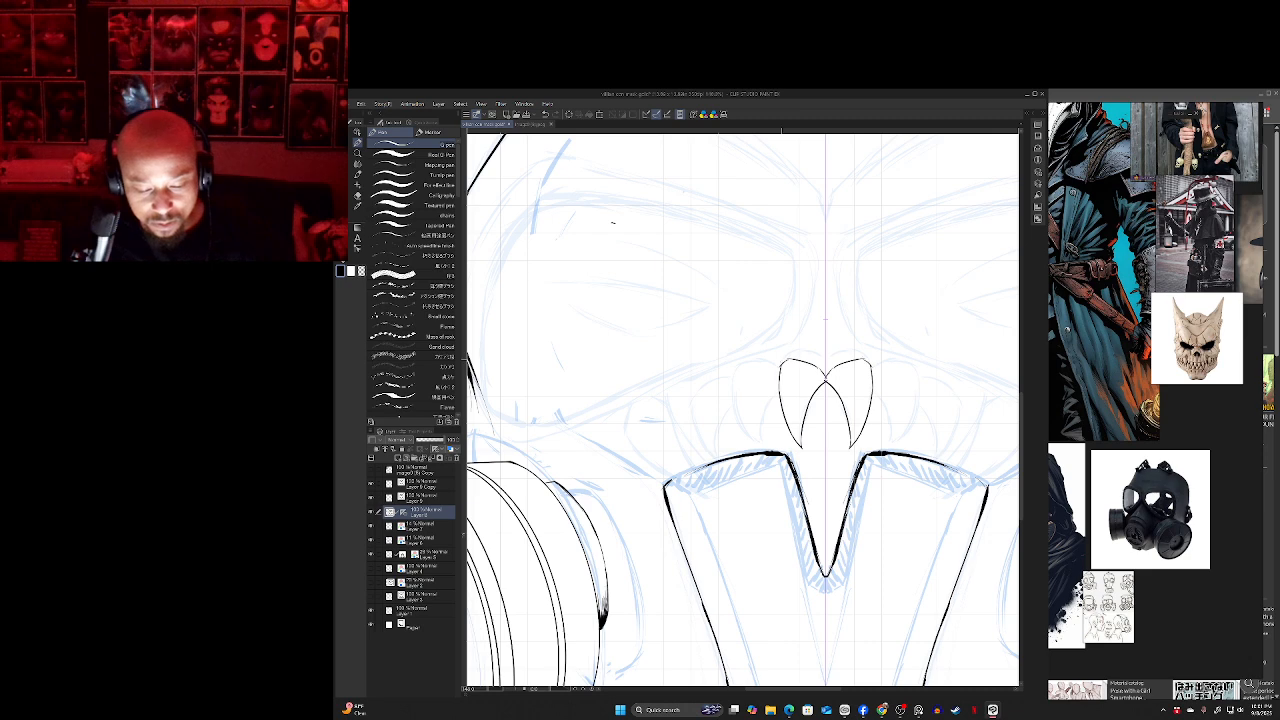
- Ink two more mirrored pairs of rounded upper teeth outside the first pair, following the blue sketch
mouse_move(780, 372)
left_mouse_down()
mouse_move(736, 375)
mouse_move(731, 407)
mouse_move(763, 446)
left_mouse_up()
key("ctrl+z")
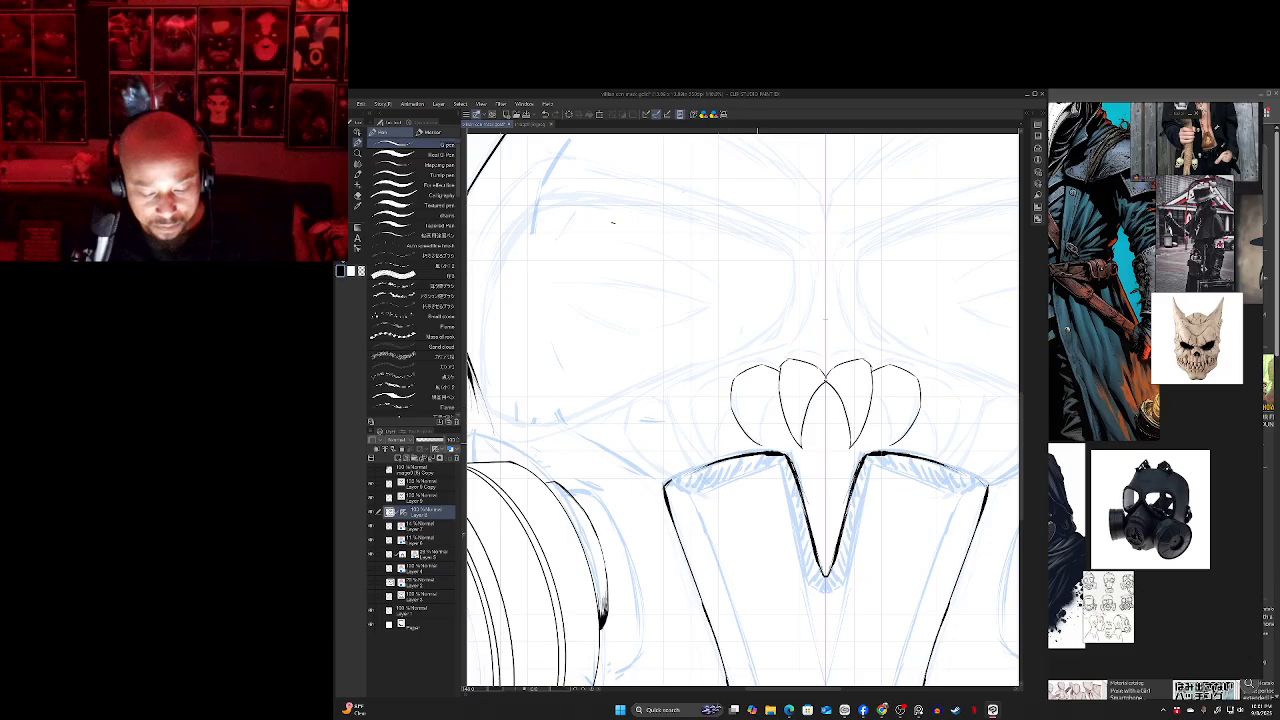
left_click_drag(778, 392, 758, 440)
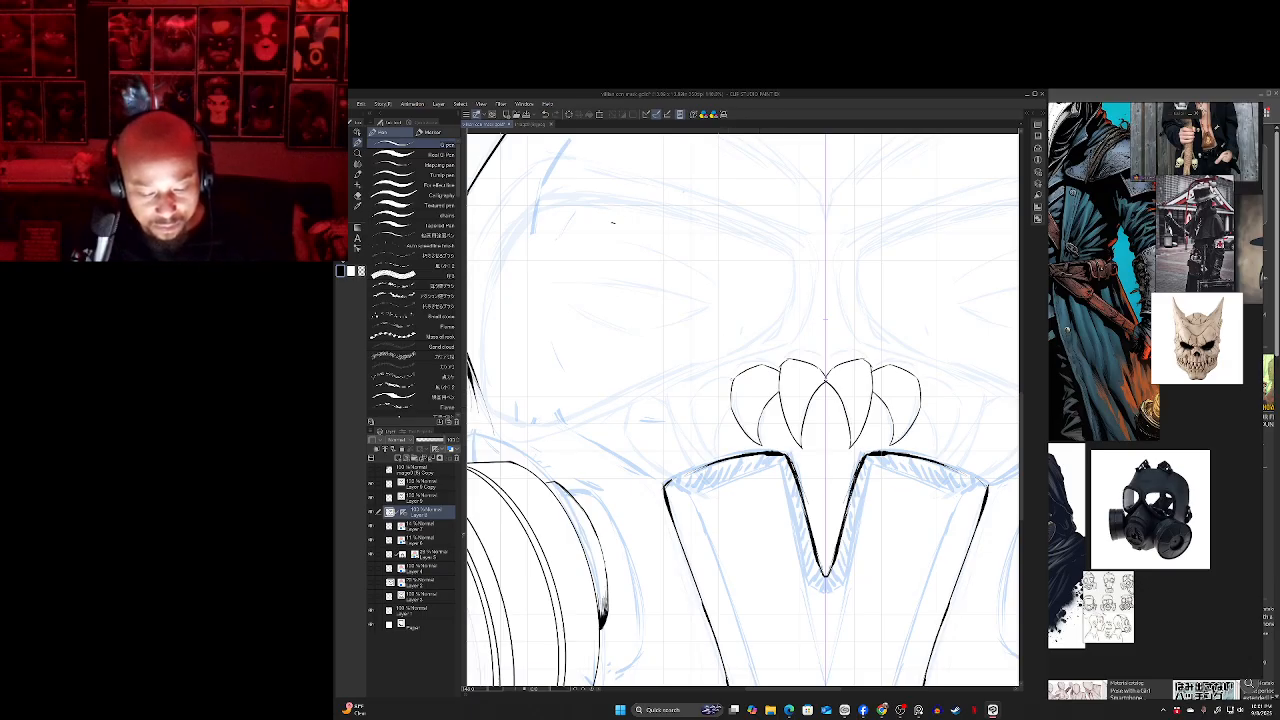
mouse_move(716, 383)
left_mouse_down()
mouse_move(733, 387)
mouse_move(690, 403)
mouse_move(716, 463)
mouse_move(717, 418)
mouse_move(732, 405)
left_mouse_up()
key("ctrl+z")
key("ctrl+z")
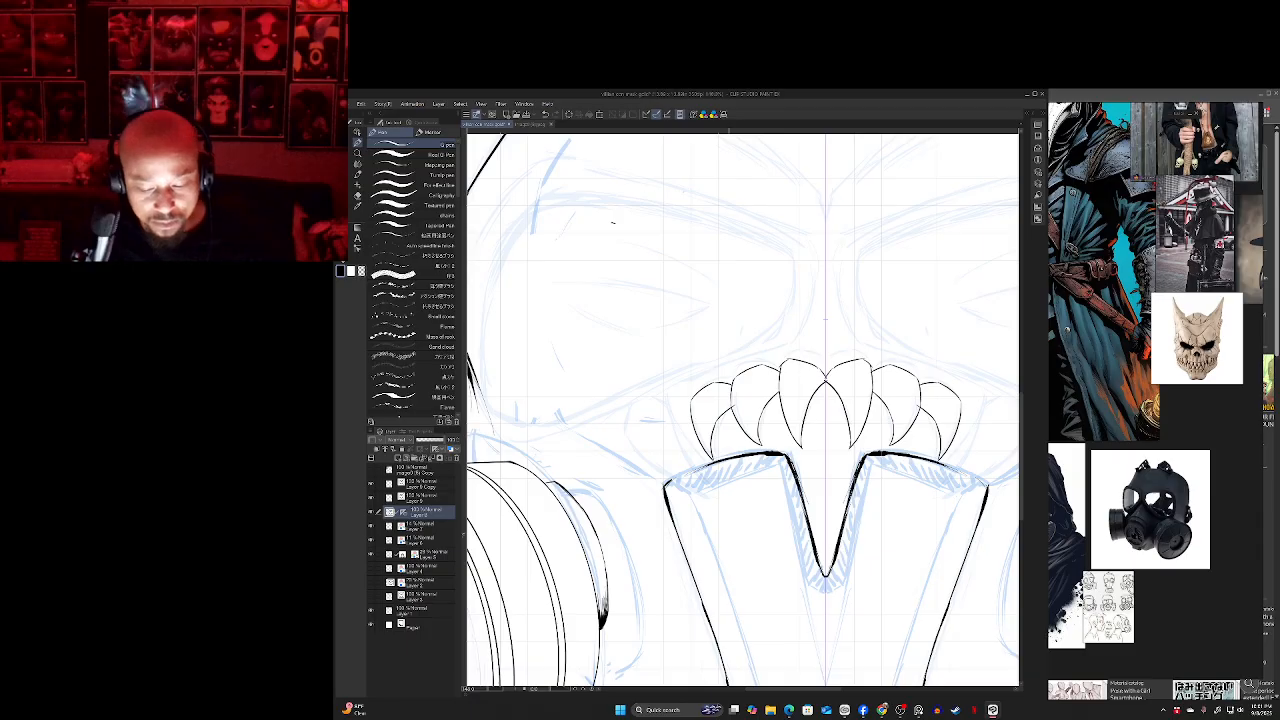
key("e")
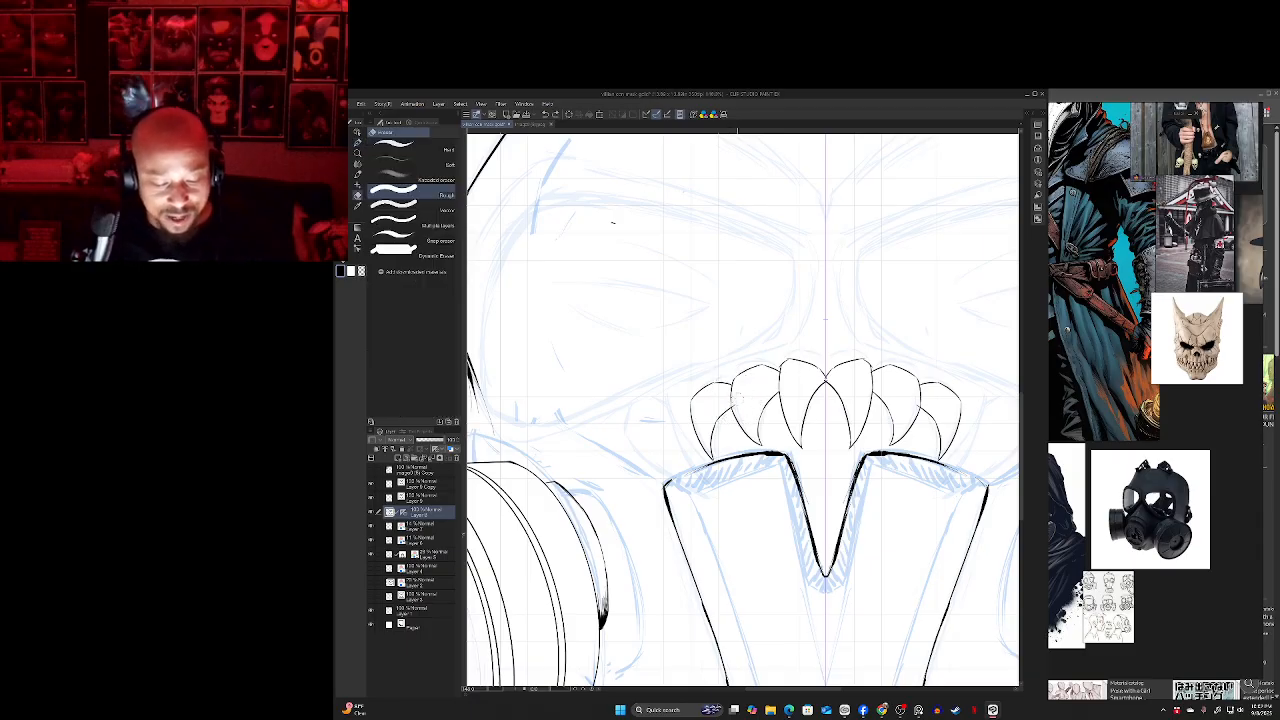
key("p")
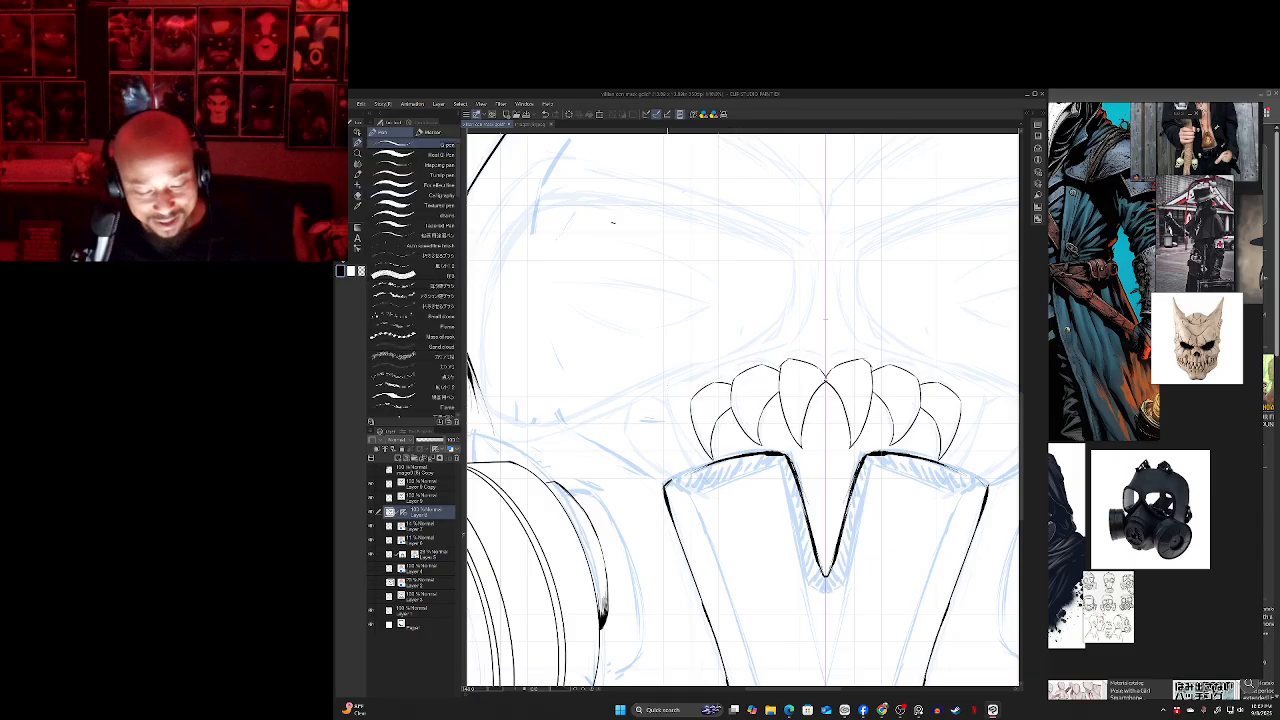
mouse_move(676, 404)
left_mouse_down()
mouse_move(659, 457)
mouse_move(657, 433)
mouse_move(706, 510)
left_mouse_up()
key("ctrl+z")
key("ctrl+z")
key("ctrl+z")
key("ctrl+z")
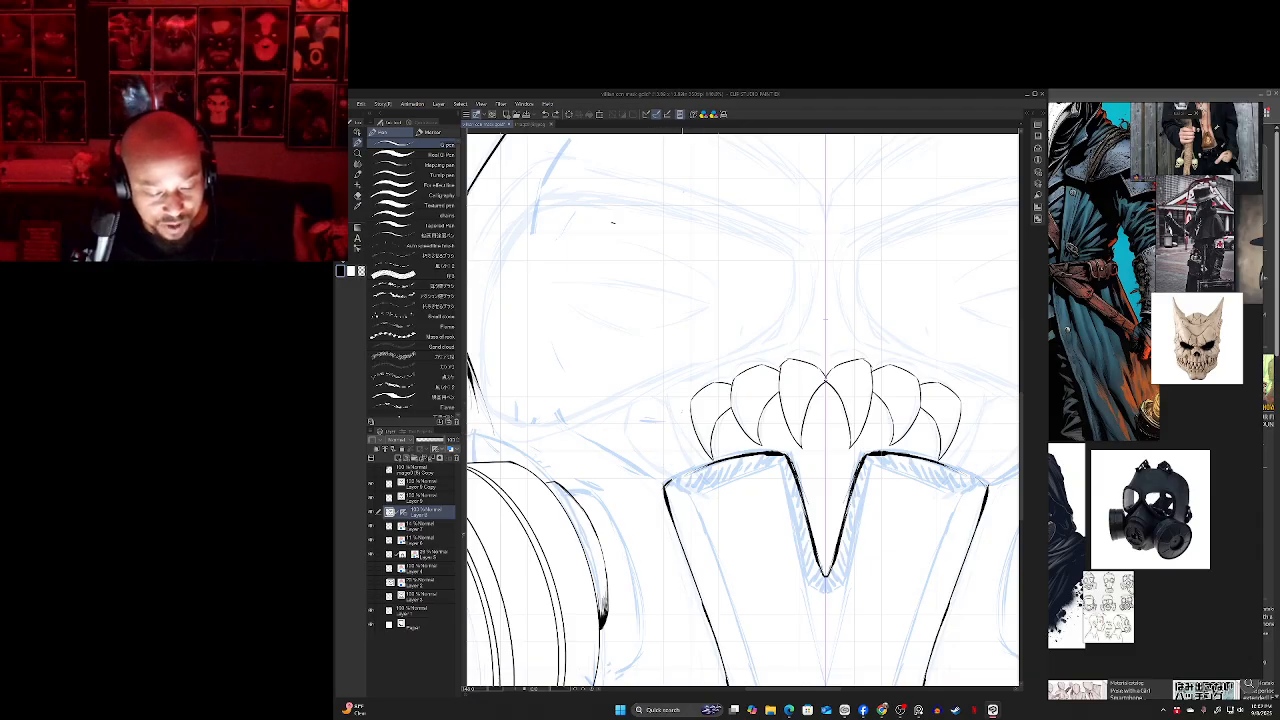
- Ink an outermost mirrored pair of large upper fangs curving to points over the nose panel's upper corners
left_click_drag(689, 412, 674, 407)
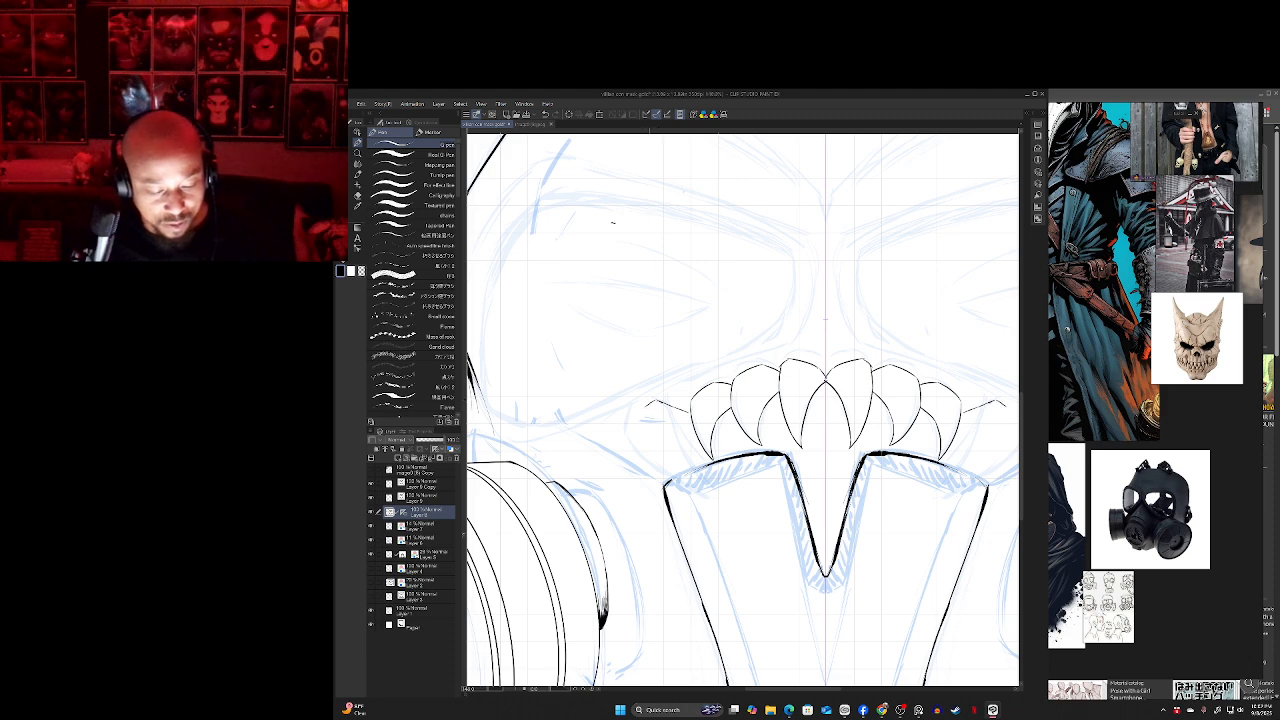
mouse_move(650, 403)
left_mouse_down()
mouse_move(630, 429)
mouse_move(646, 460)
mouse_move(716, 515)
left_mouse_up()
key("ctrl+z")
left_click_drag(699, 459, 694, 497)
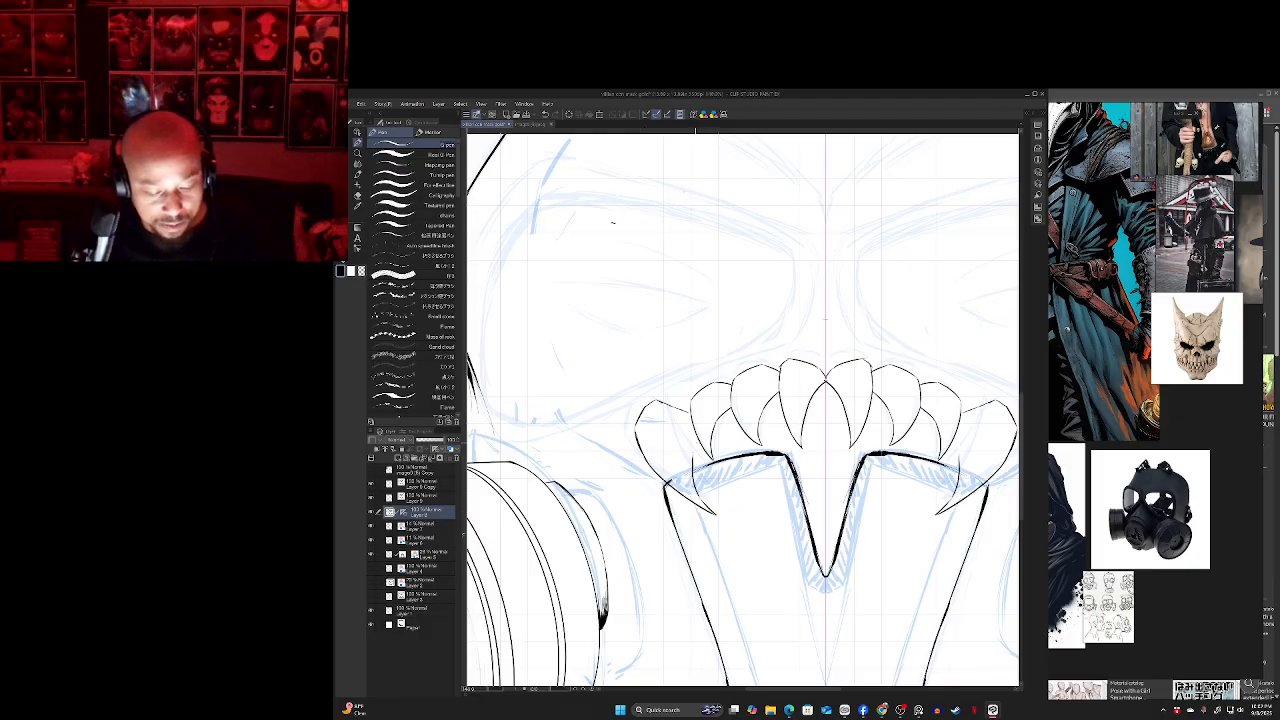
scroll(668, 474, "down", 3)
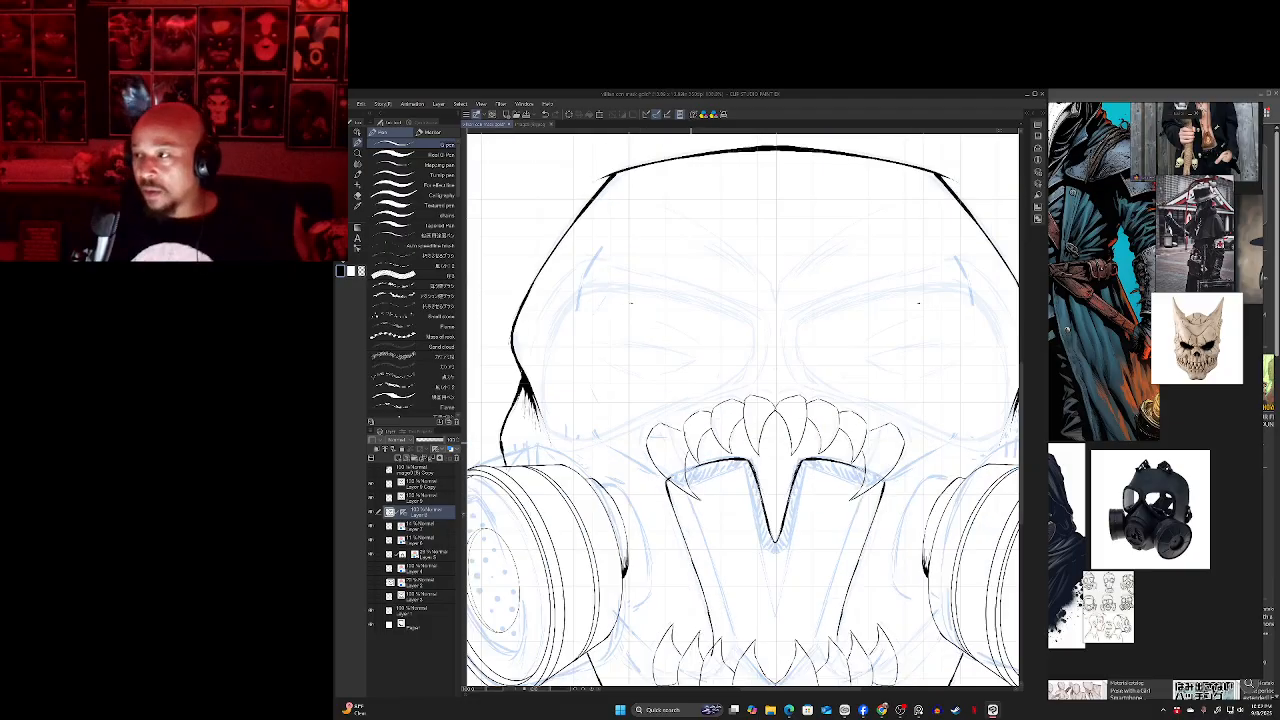
left_click_drag(648, 451, 690, 443)
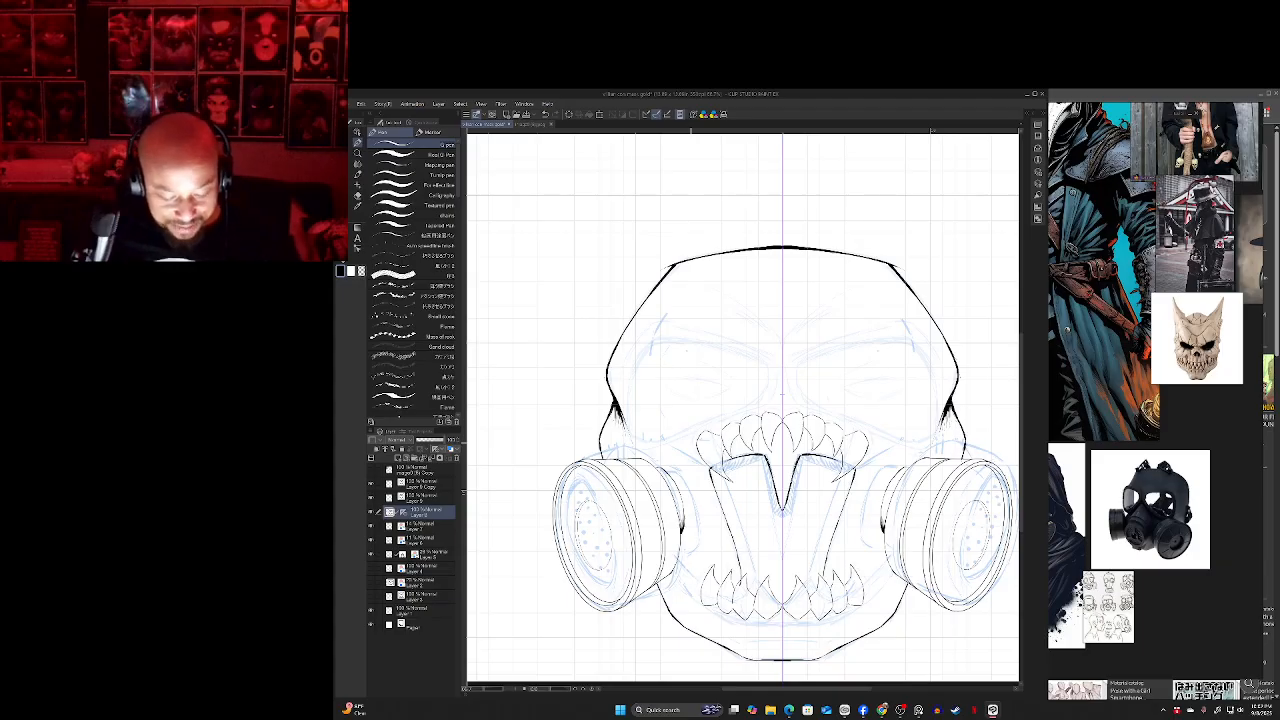
- Ink mirrored contour lines running from the tops of the filter canisters down along the outer sides of the nose panel
scroll(614, 483, "up", 1)
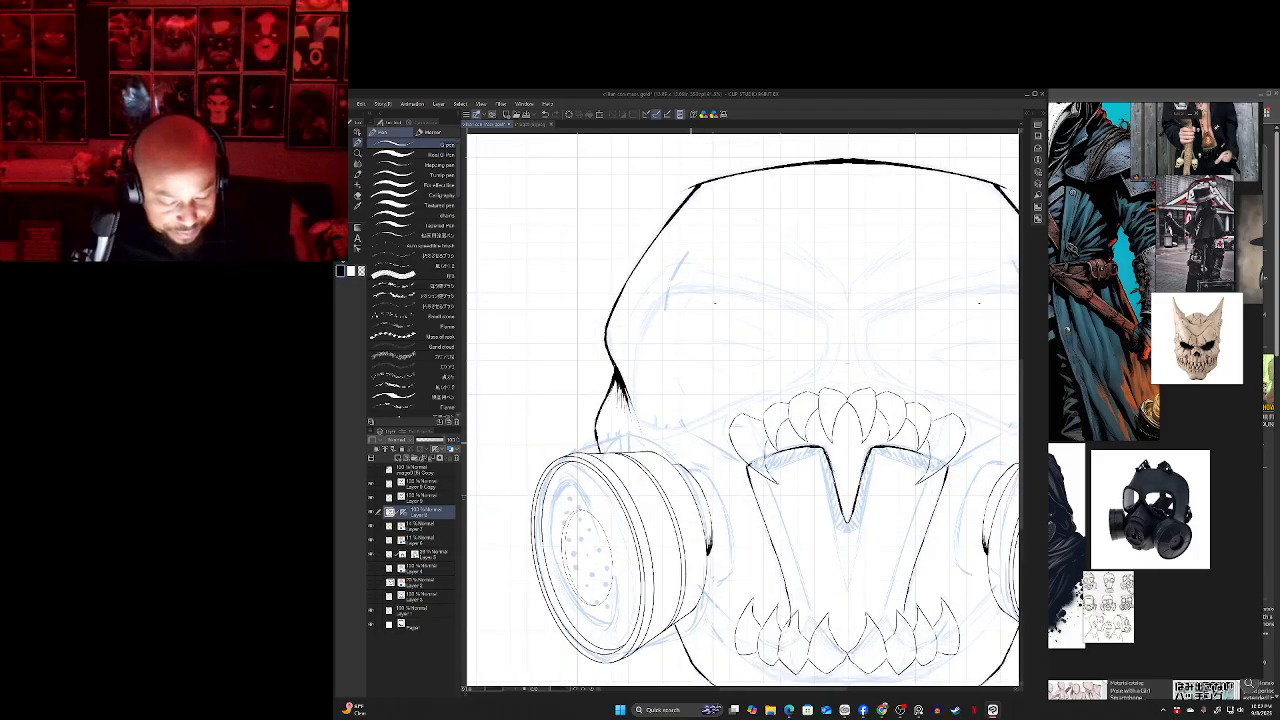
left_click_drag(847, 523, 790, 494)
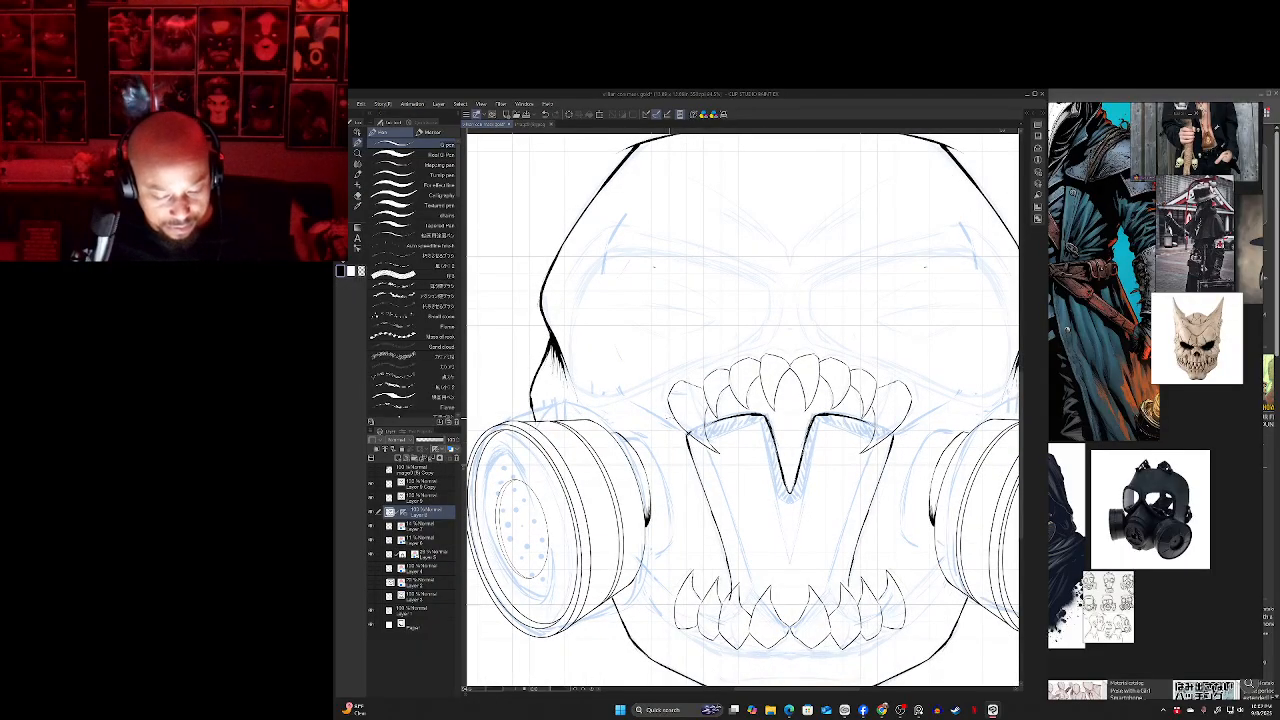
scroll(669, 418, "down", 2)
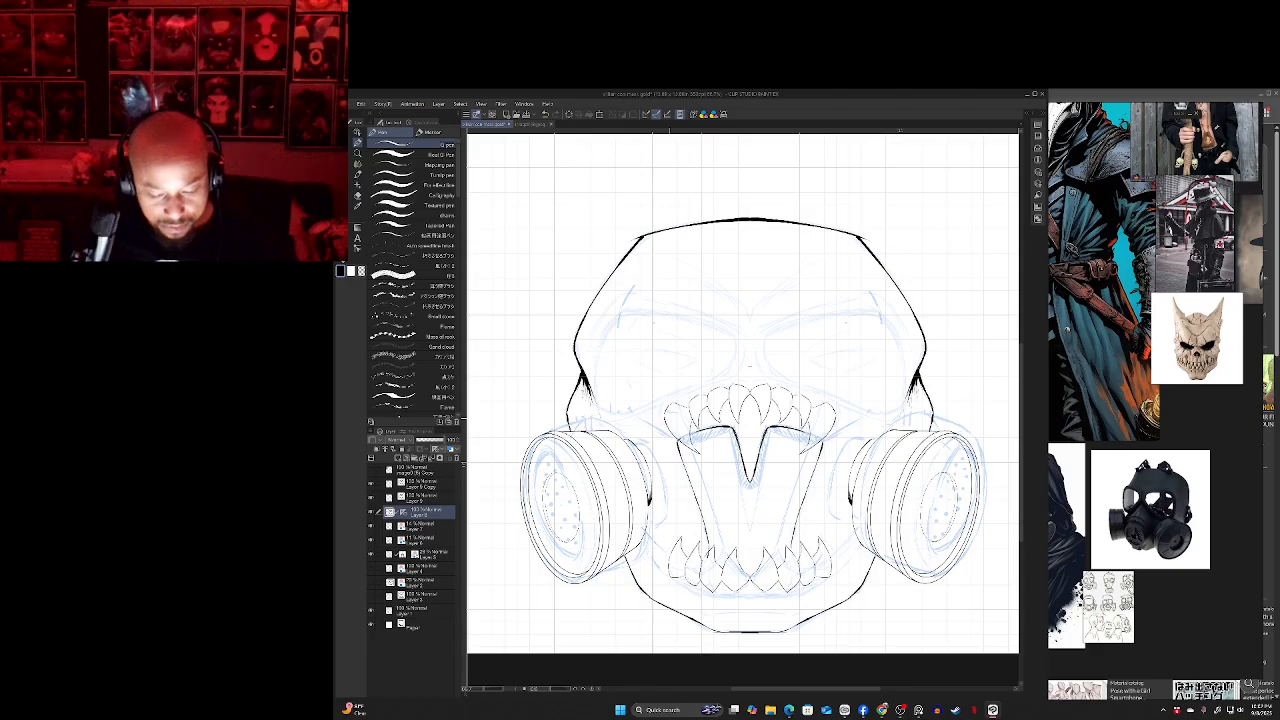
left_click_drag(669, 418, 693, 424)
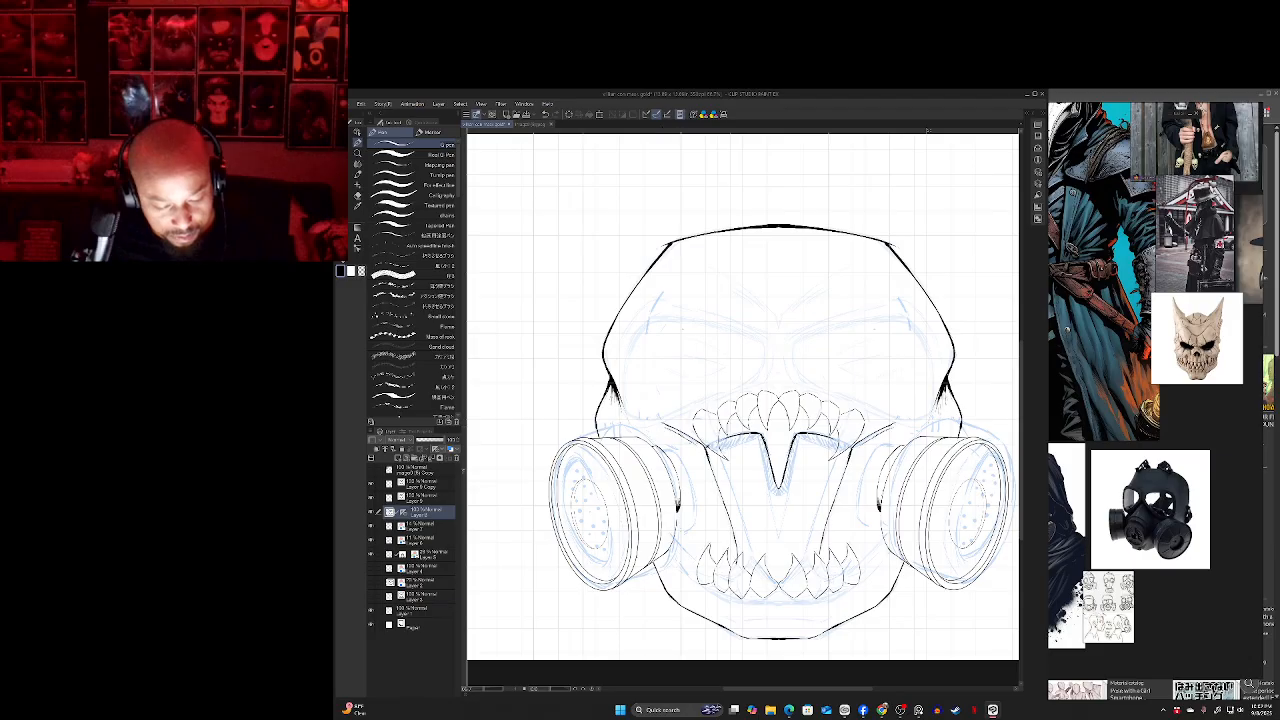
key("ctrl+z")
left_click_drag(706, 462, 736, 548)
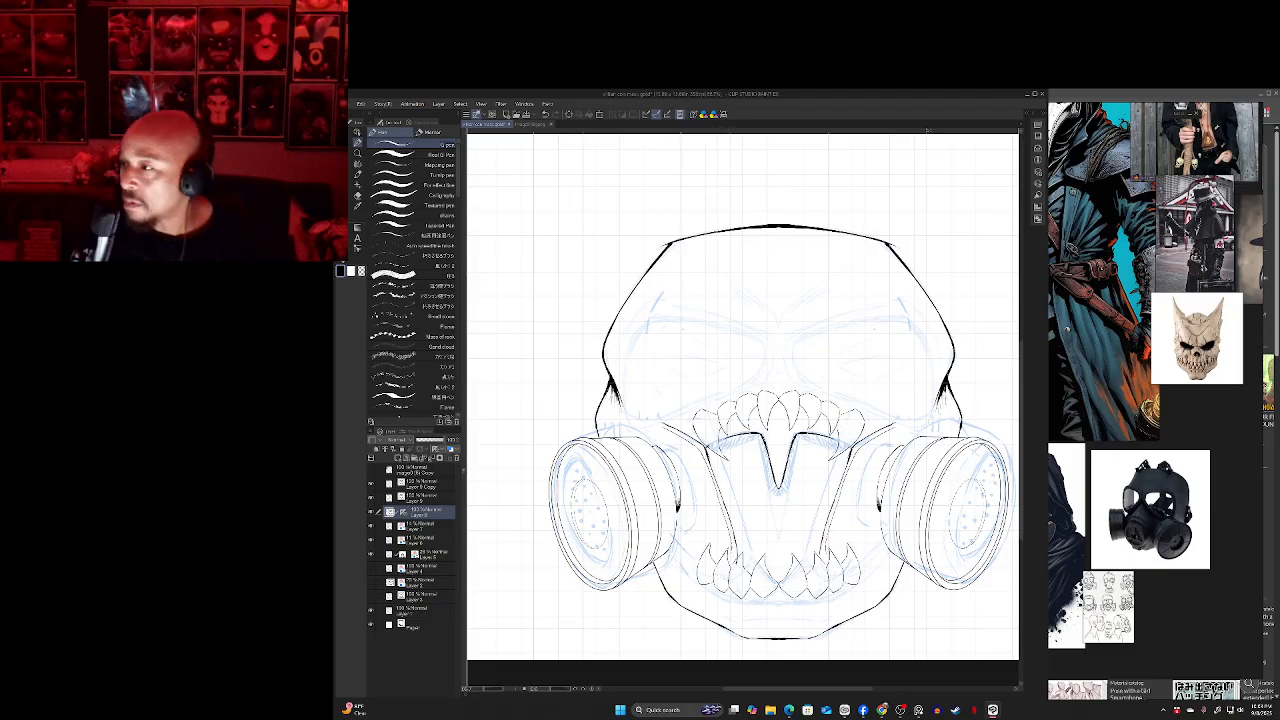
key("e")
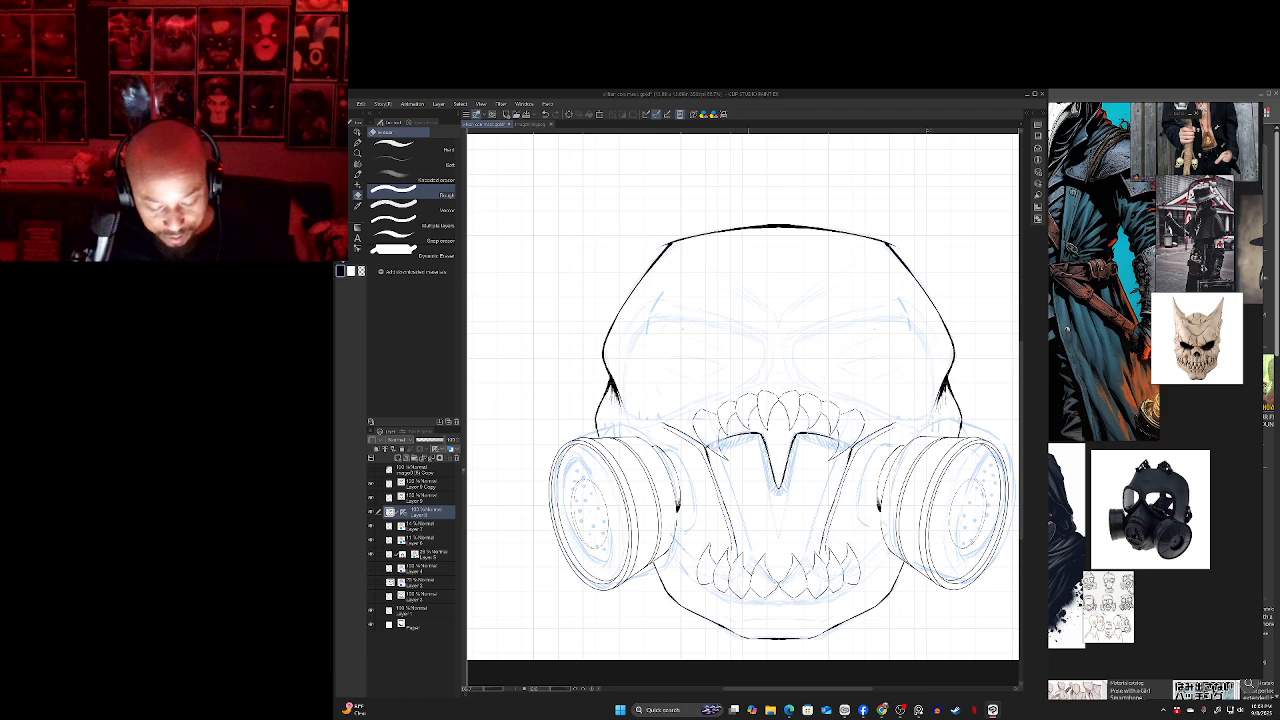
key("p")
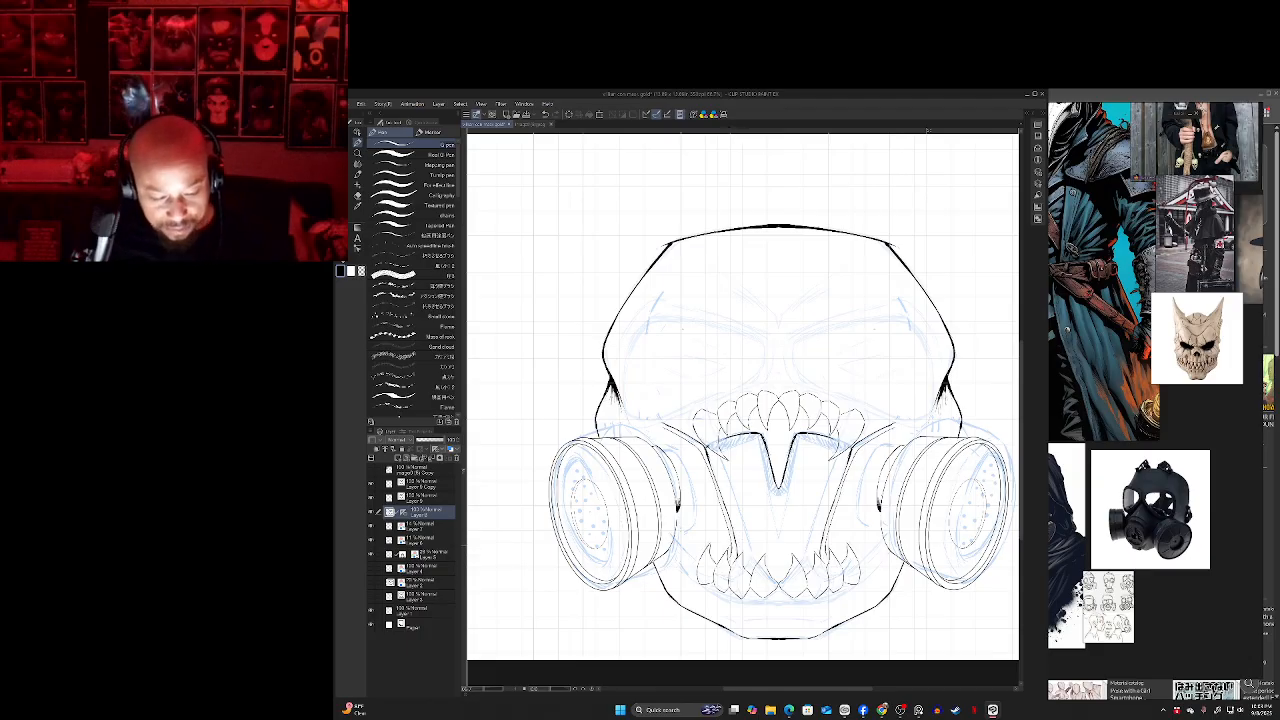
- Ink a mirrored jaw line curving beneath the lower teeth between the two filter canisters, redoing the stroke until it fits
scroll(673, 488, "down", 3)
left_click_drag(737, 410, 772, 415)
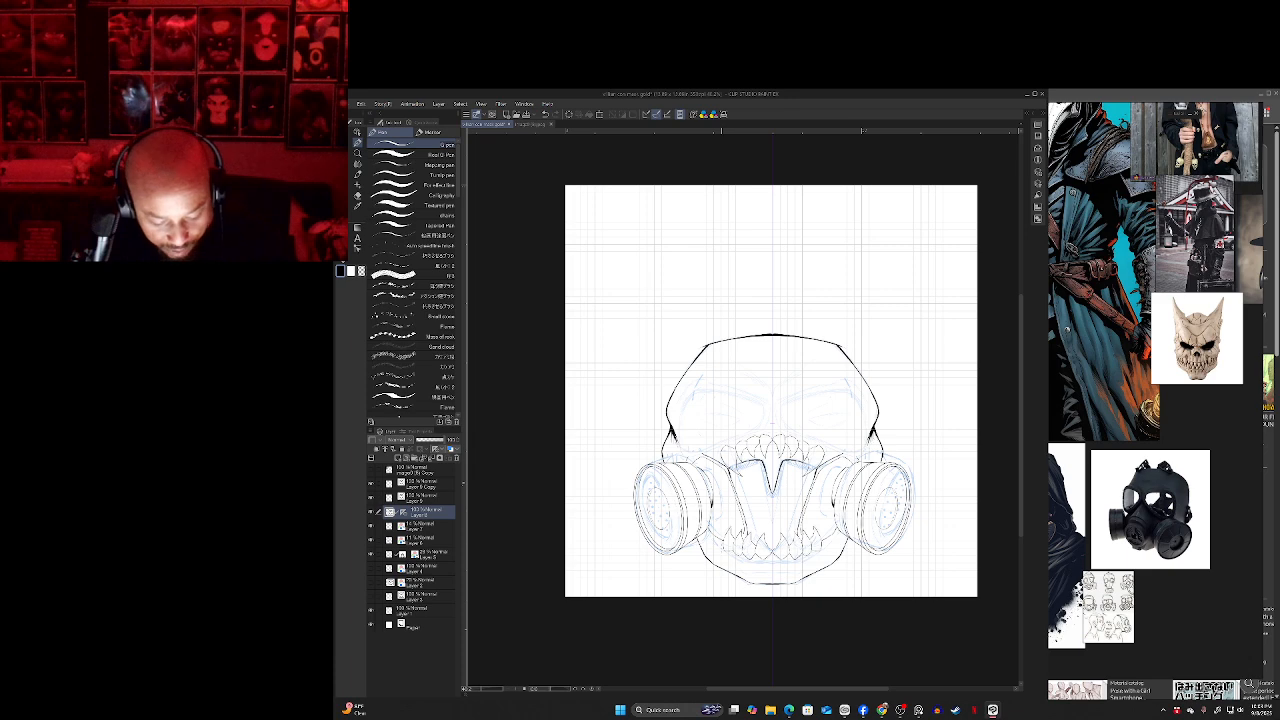
left_click_drag(721, 483, 721, 404)
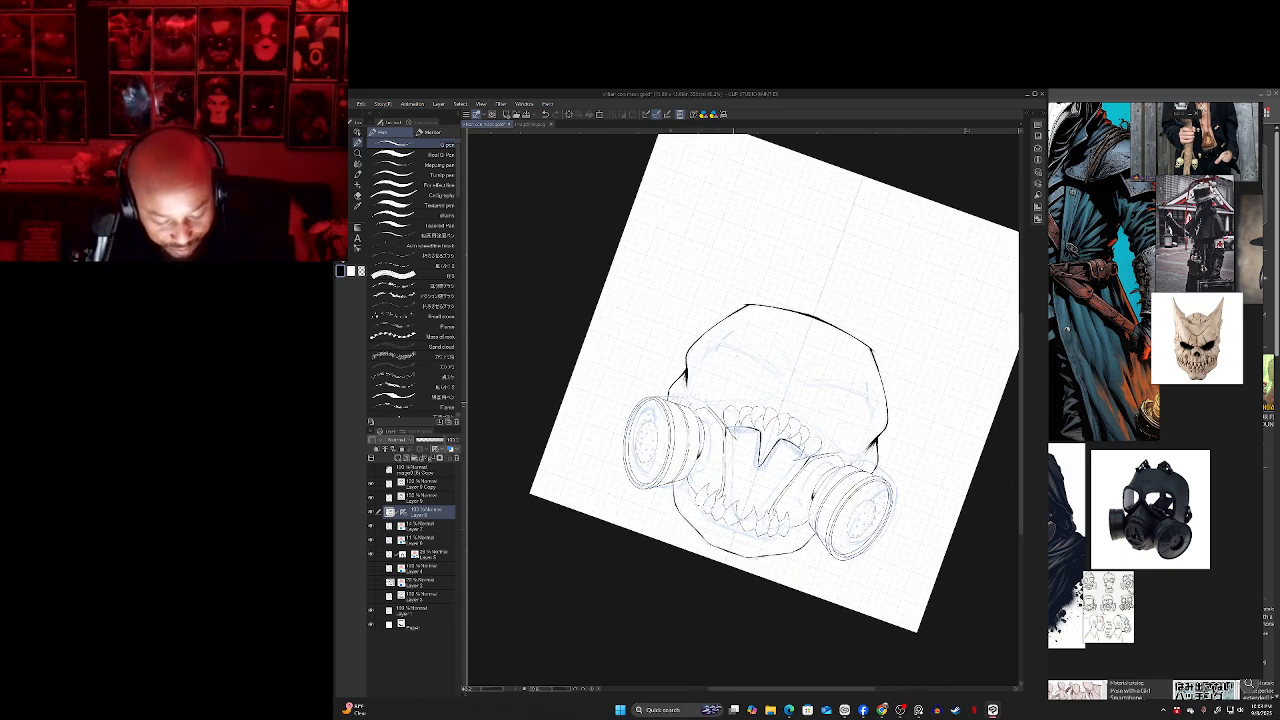
left_click_drag(734, 532, 725, 529)
key("ctrl+z")
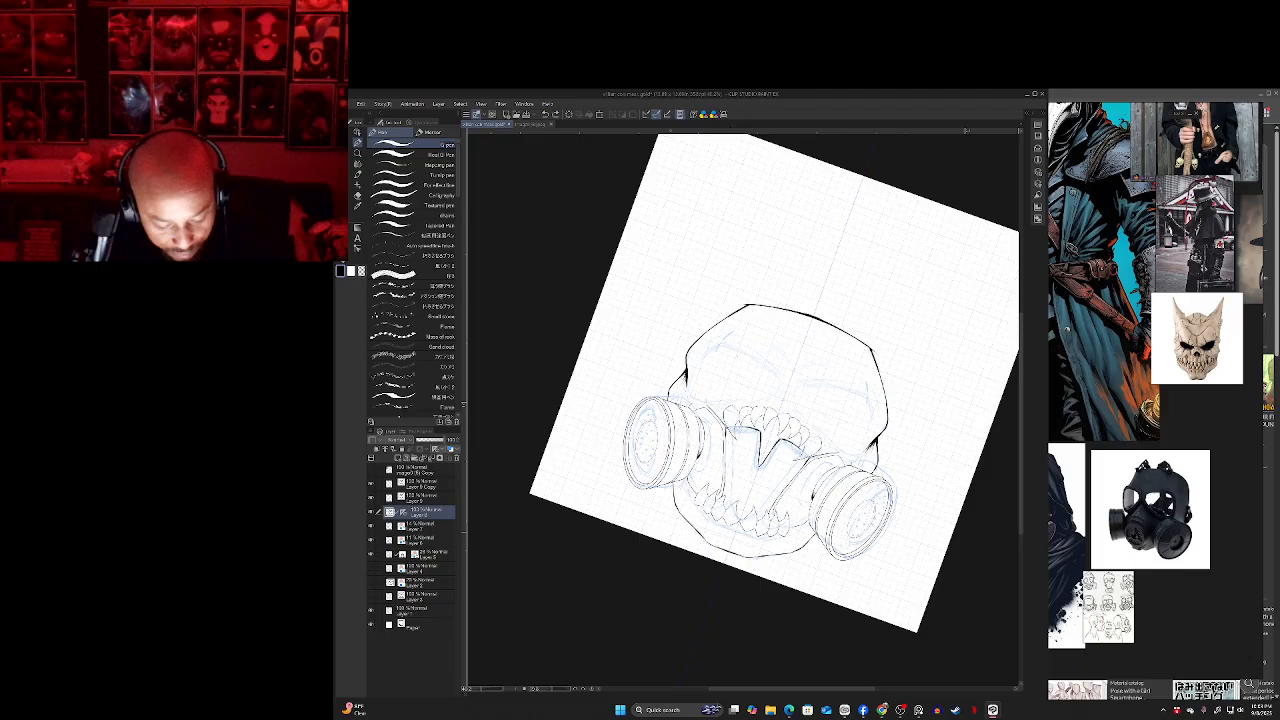
left_click_drag(756, 539, 707, 519)
key("ctrl+z")
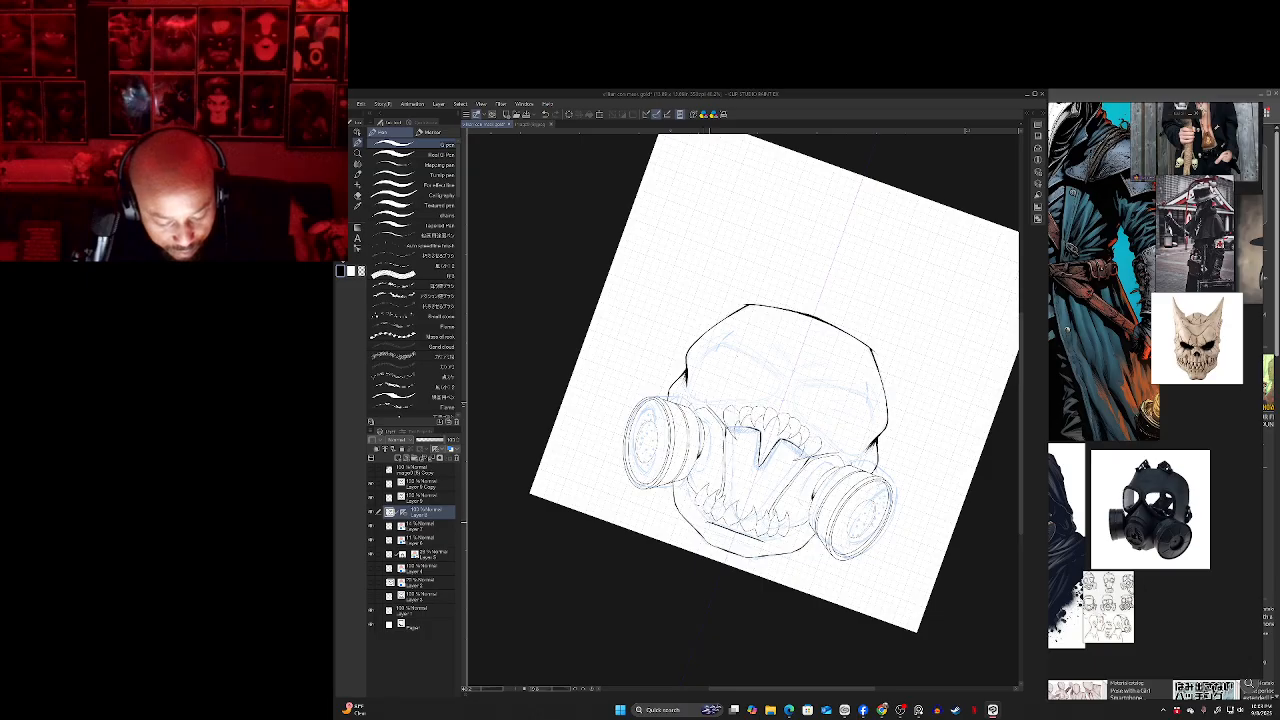
key("ctrl+z")
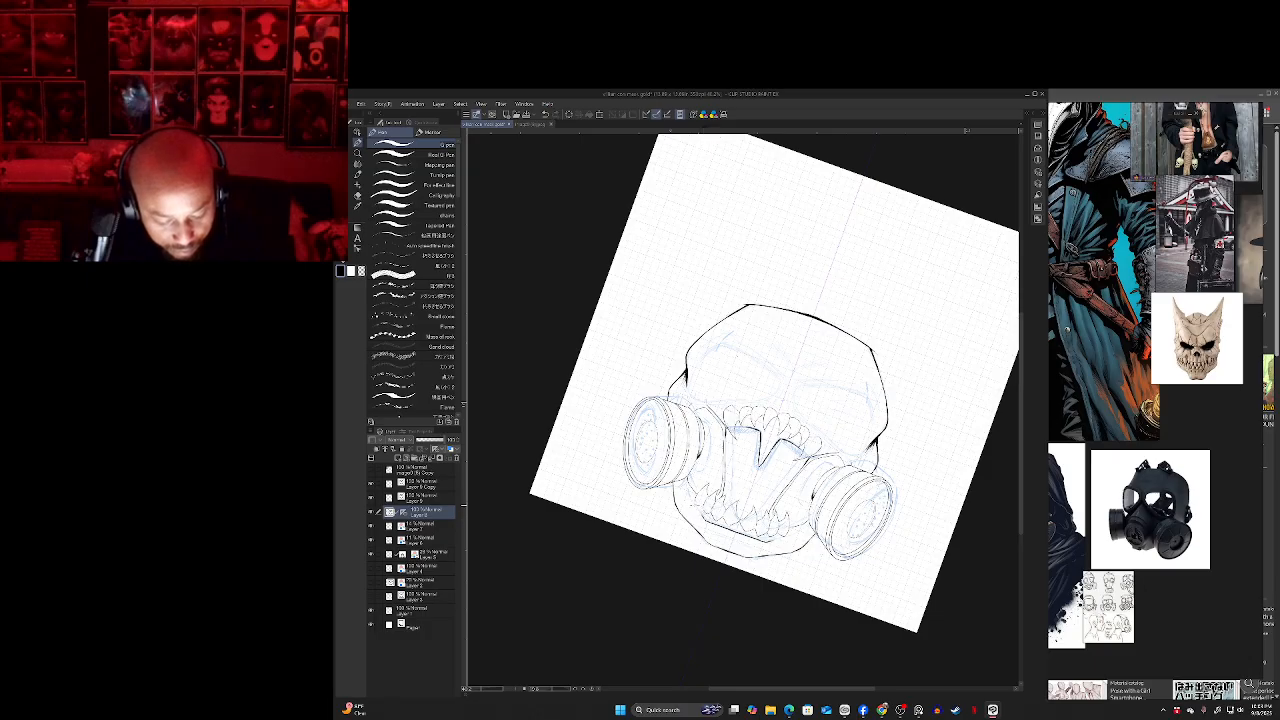
key("ctrl+y")
mouse_move(793, 369)
left_mouse_down()
mouse_move(793, 383)
mouse_move(745, 345)
left_mouse_up()
left_click_drag(712, 516, 681, 490)
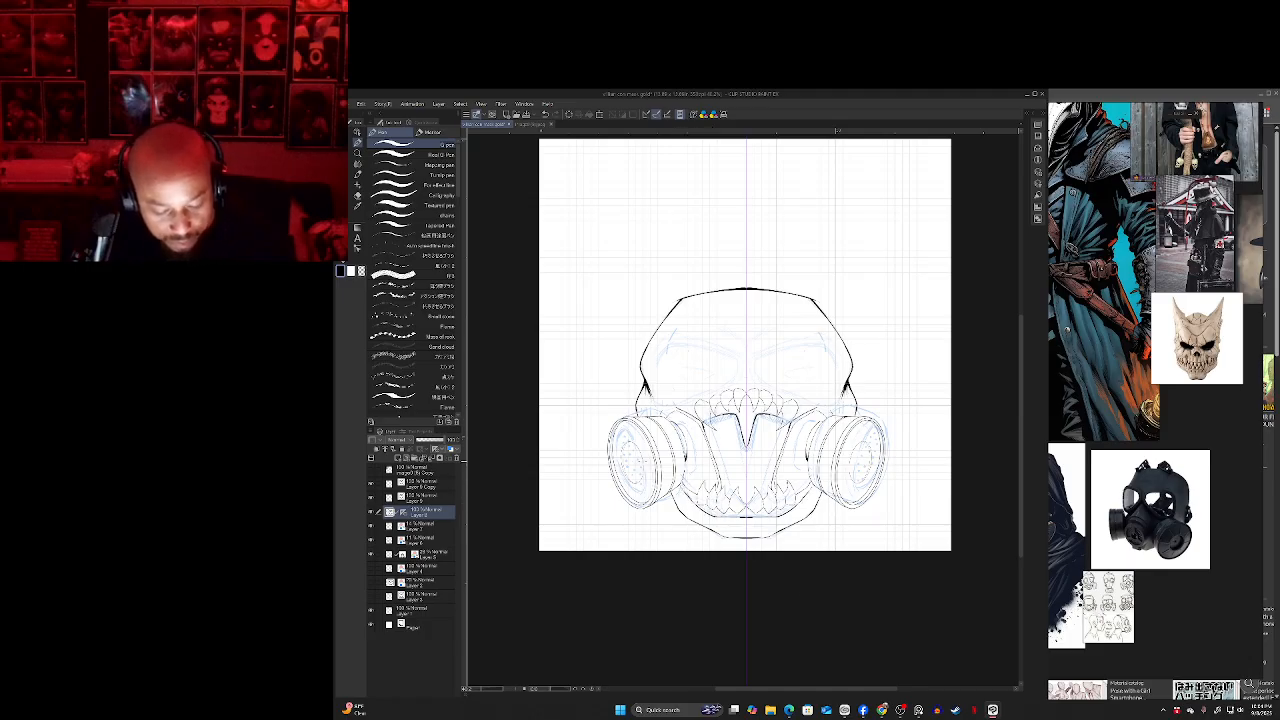
- Ink short horizontal detail lines on the chin, centred on the symmetry axis below the jaw line
left_click_drag(745, 527, 726, 525)
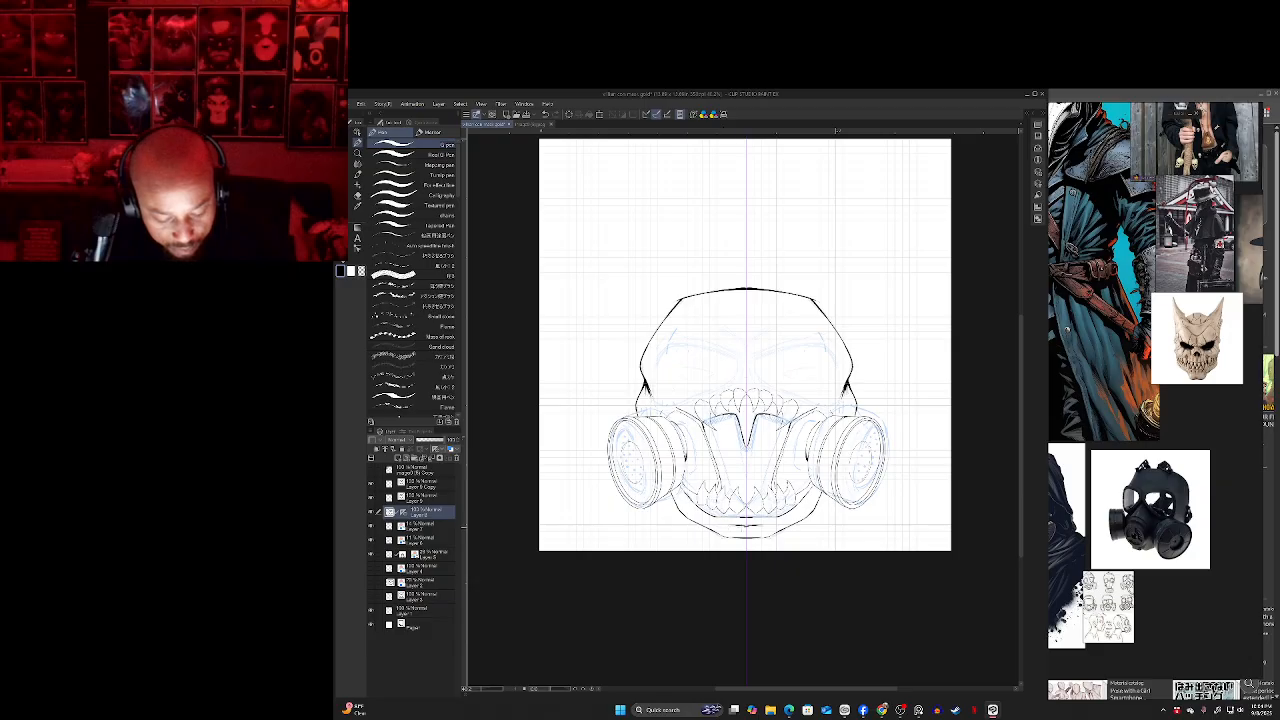
key("ctrl+z")
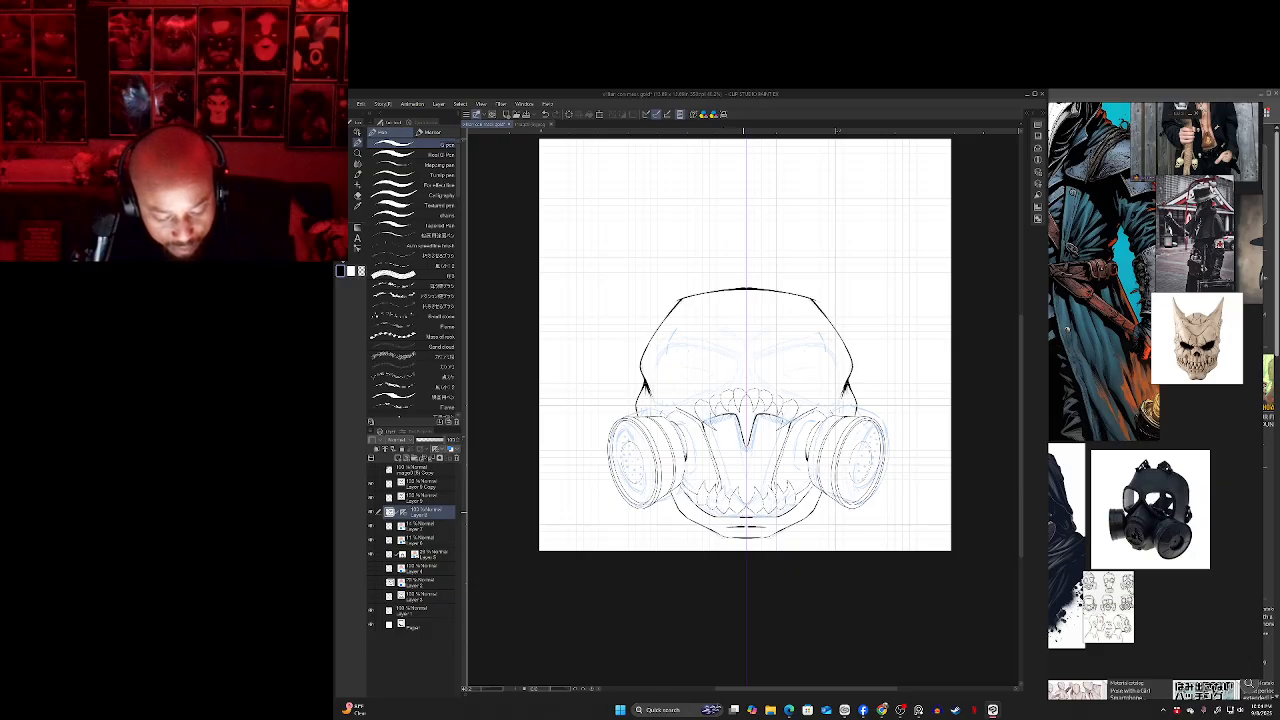
left_click_drag(731, 480, 756, 524)
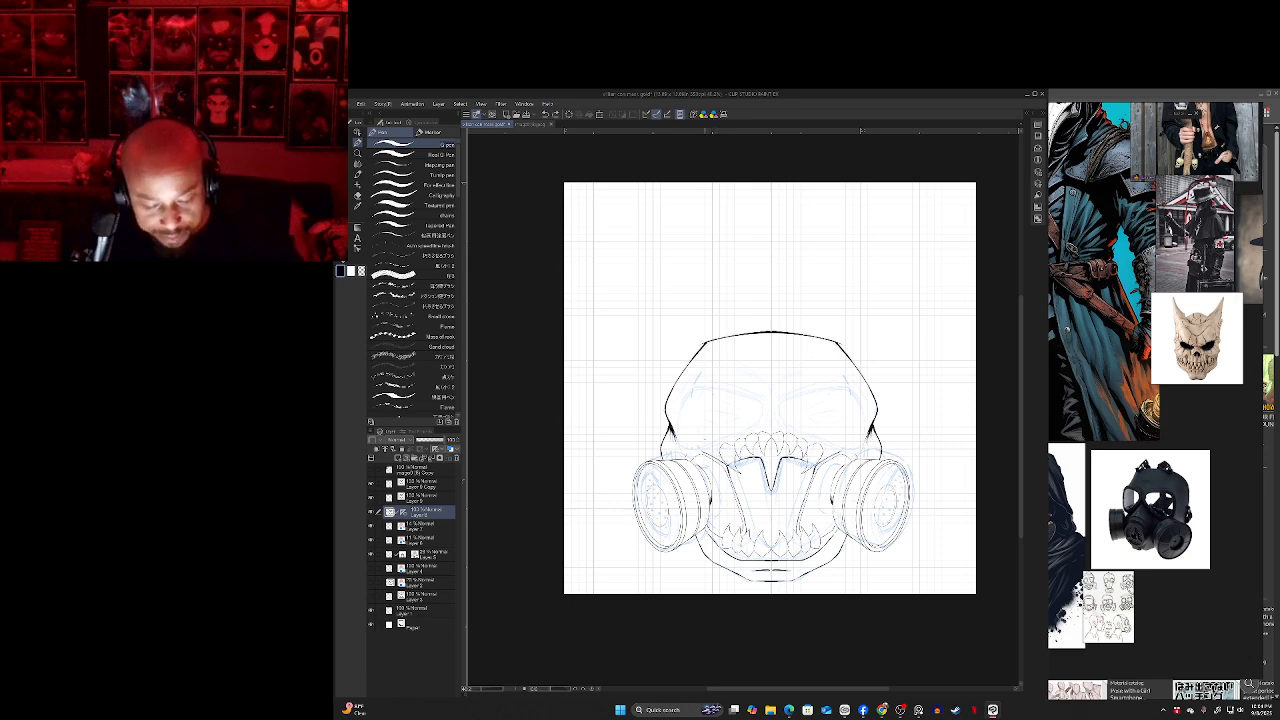
scroll(768, 380, "up", 4)
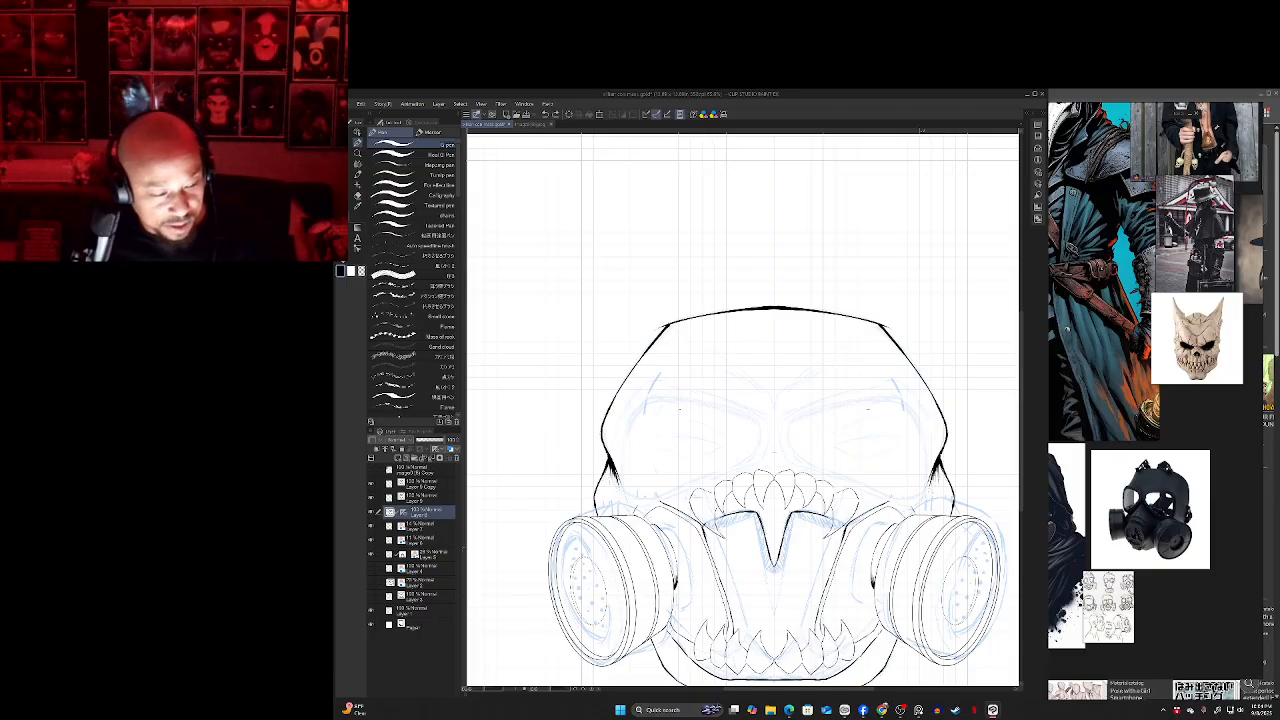
key("u")
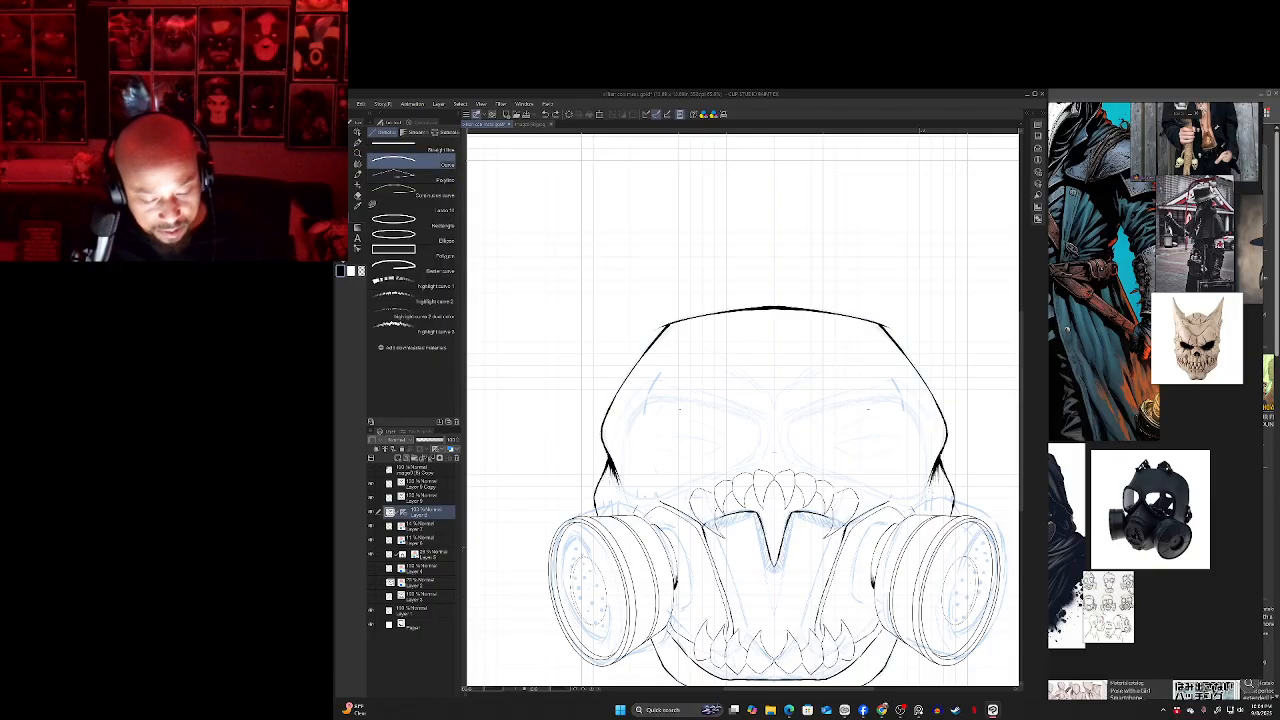
left_click_drag(922, 547, 930, 565)
left_click_drag(774, 431, 664, 398)
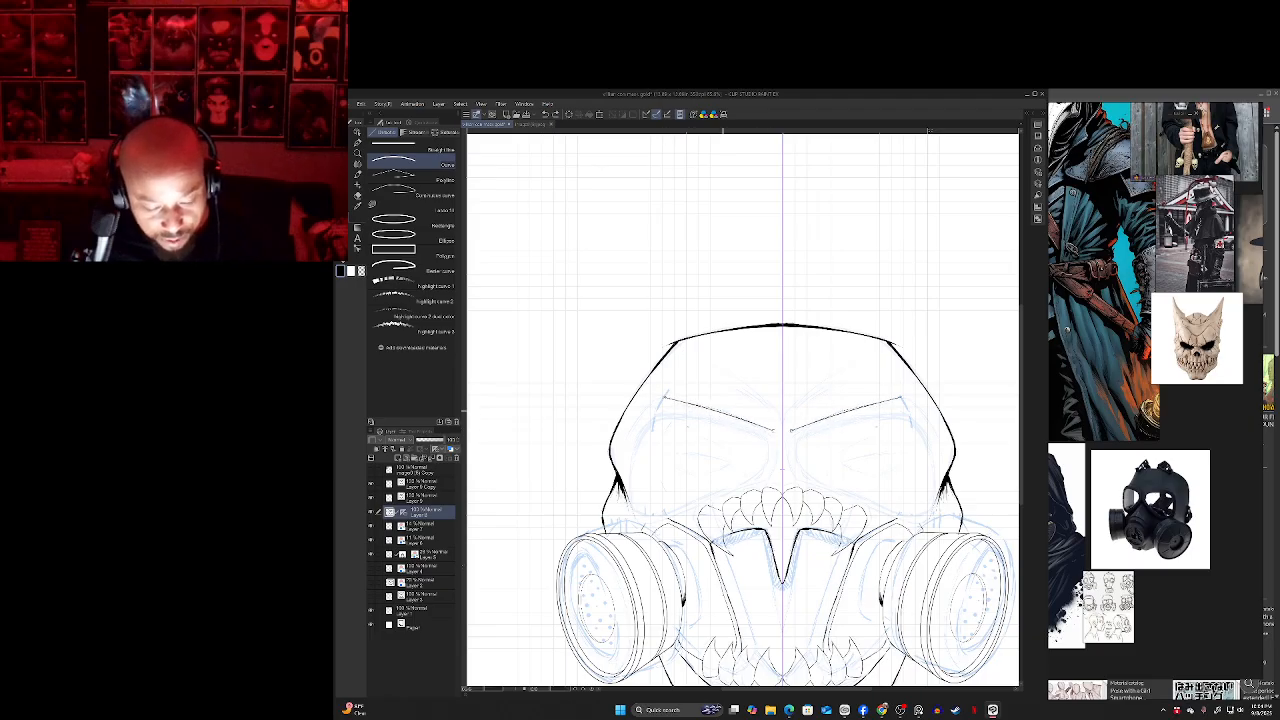
key("Escape")
- Ink a mirrored pair of slanted brow lines with a finer pen, from the nose bridge to the outer eye corners, redoing the strokes
key("p")
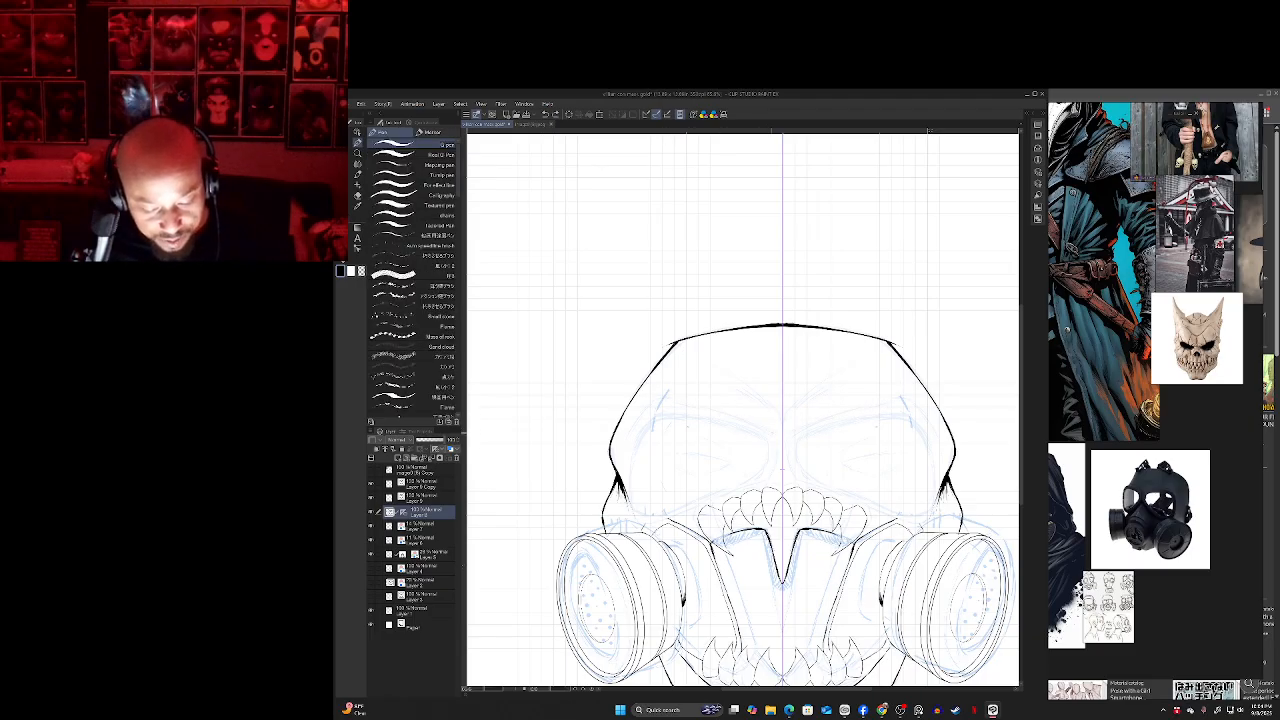
left_click_drag(772, 431, 672, 402)
key("ctrl+z")
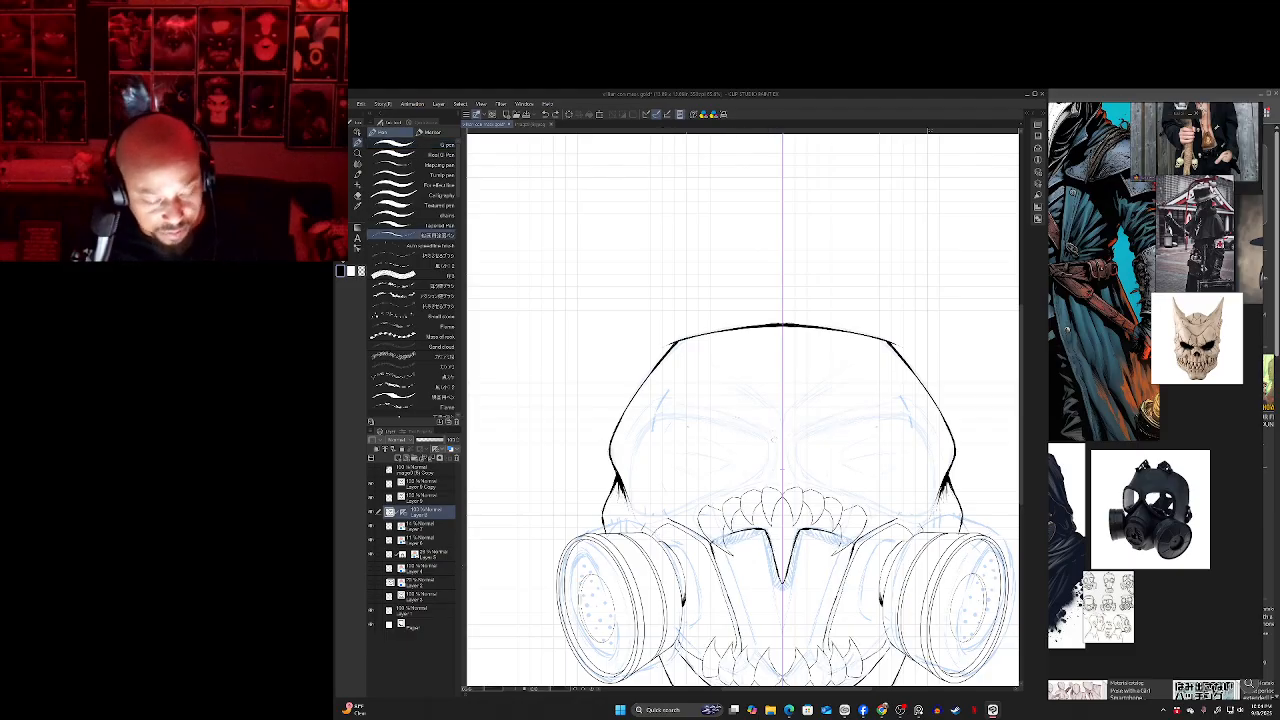
left_click_drag(770, 436, 708, 410)
key("ctrl+z")
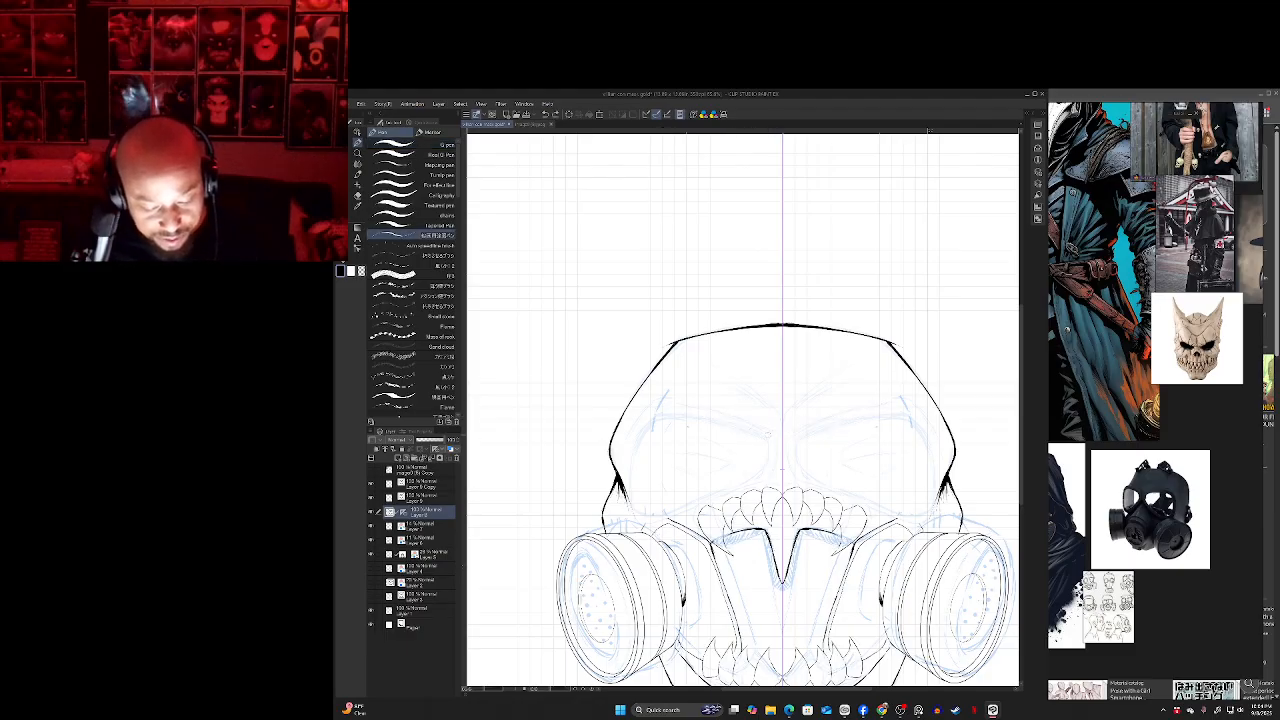
left_click_drag(772, 436, 701, 411)
key("ctrl+z")
left_click_drag(770, 434, 683, 401)
key("ctrl+z")
mouse_move(772, 436)
left_mouse_down()
mouse_move(668, 396)
mouse_move(742, 422)
mouse_move(775, 411)
left_mouse_up()
key("ctrl+z")
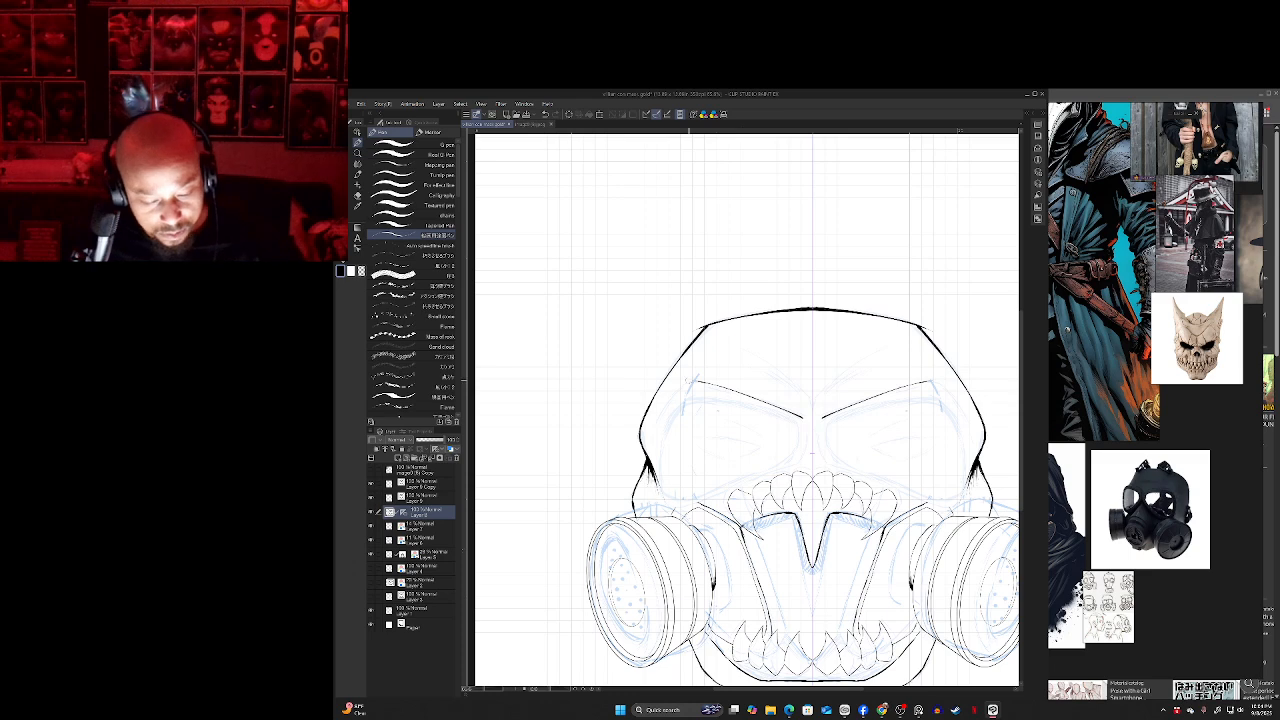
- Ink mirrored outer eye rims curving from the brow lines' outer ends down toward the sides of the mask
mouse_move(697, 382)
left_mouse_down()
mouse_move(657, 416)
mouse_move(650, 461)
left_mouse_up()
key("ctrl+z")
key("ctrl+z")
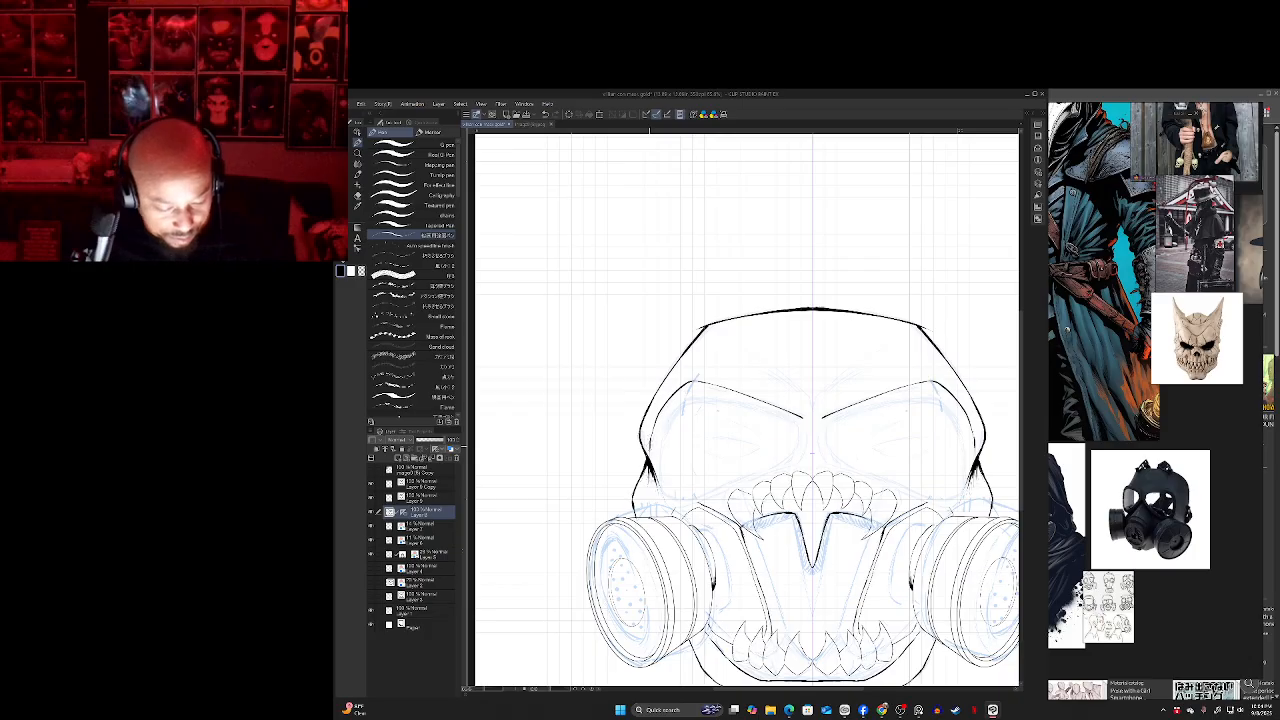
- Erase the spiky black shading at the indents on both sides of the mask outline
key("e")
left_click_drag(650, 435, 651, 483)
key("p")
key("ctrl+z")
key("e")
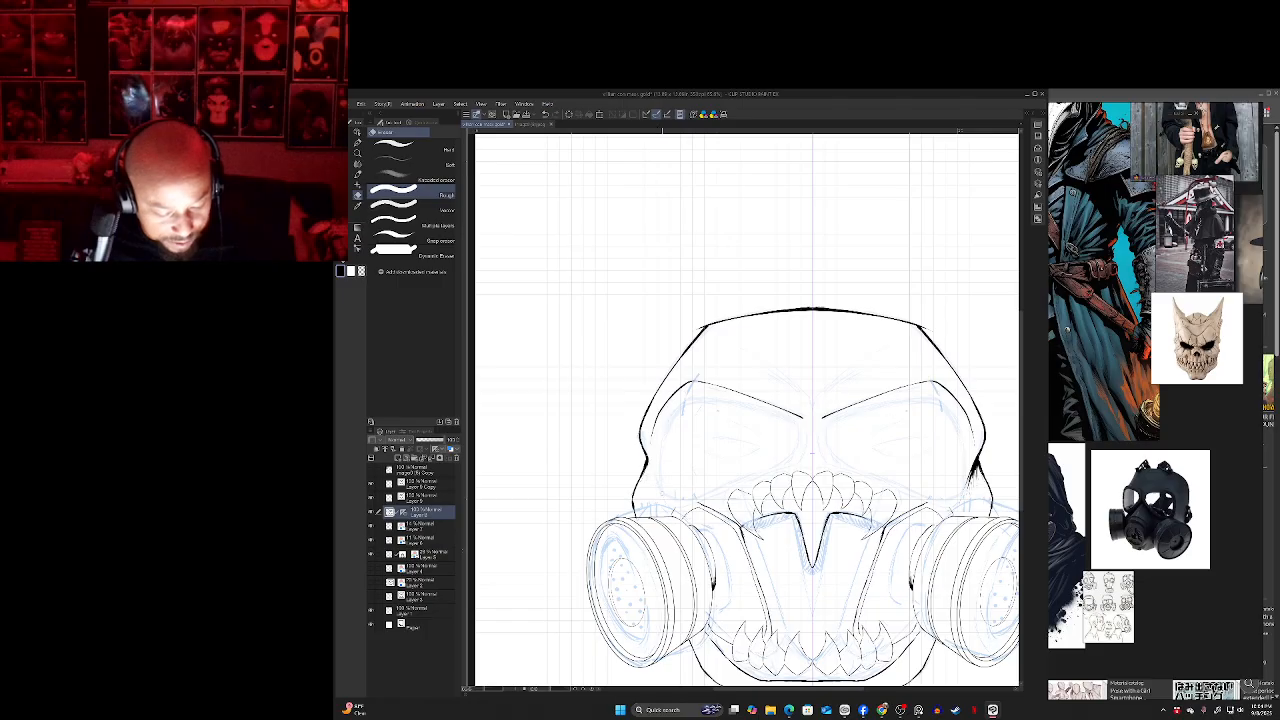
mouse_move(972, 462)
left_mouse_down()
mouse_move(969, 487)
mouse_move(972, 466)
left_mouse_up()
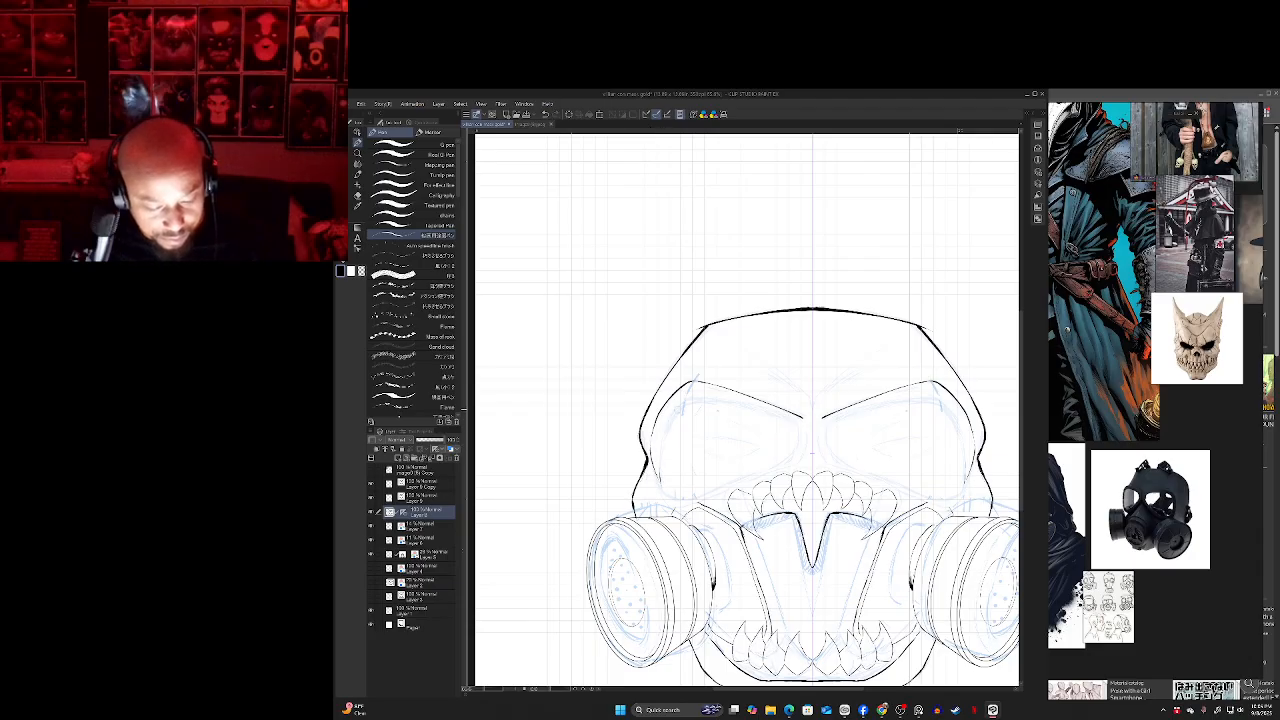
- Ink the outer side and top edges of the mirrored eye lenses inside the rims, parallel to the brow lines
left_click_drag(684, 399, 660, 465)
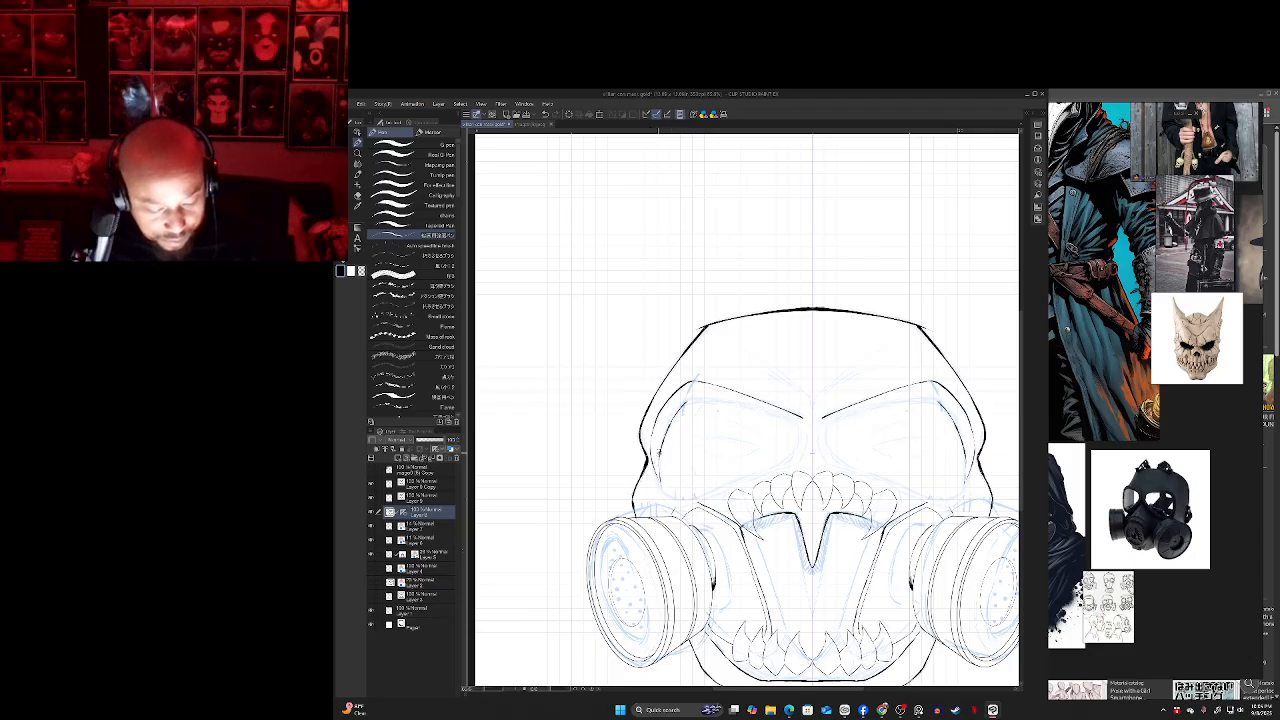
key("ctrl+z")
mouse_move(673, 417)
left_mouse_down()
mouse_move(664, 473)
mouse_move(659, 462)
left_mouse_up()
key("ctrl+z")
left_click_drag(683, 400, 800, 420)
key("ctrl+z")
left_click_drag(686, 401, 802, 422)
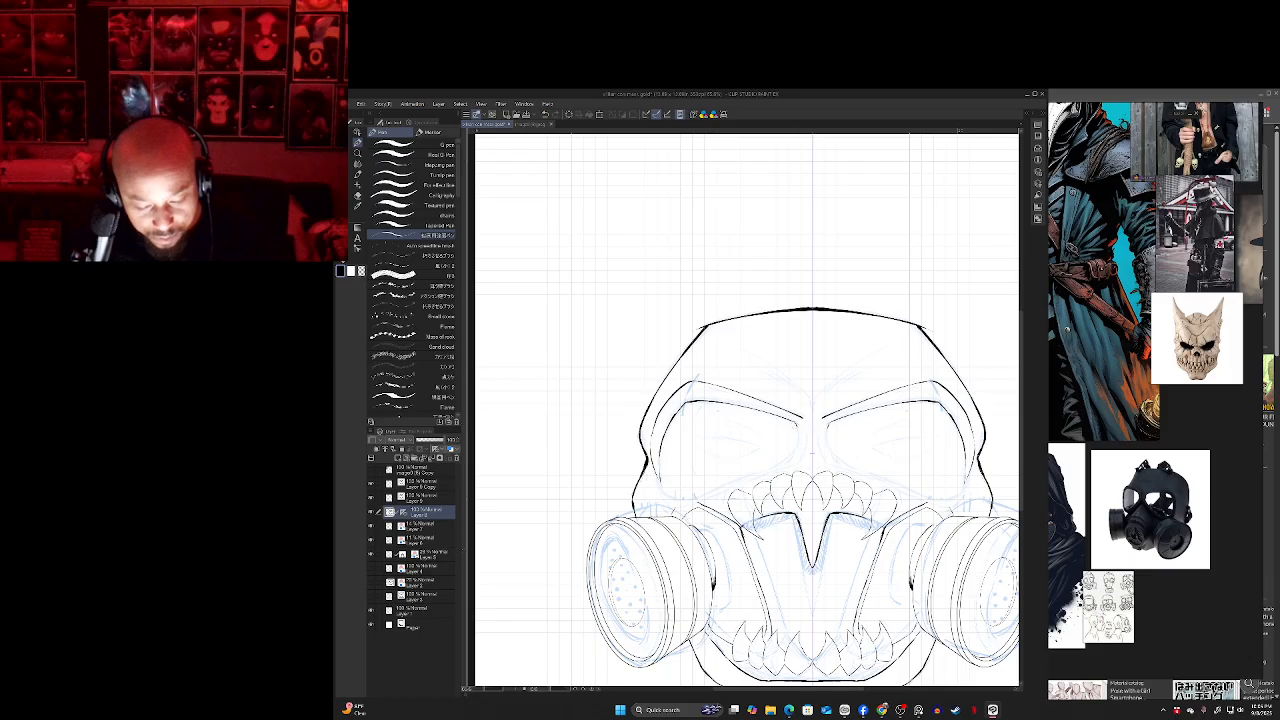
- Ink the inner and lower edges to close the mirrored eye lenses, then reset the canvas rotation
mouse_move(799, 422)
left_mouse_down()
mouse_move(796, 452)
mouse_move(864, 432)
mouse_move(847, 345)
left_mouse_up()
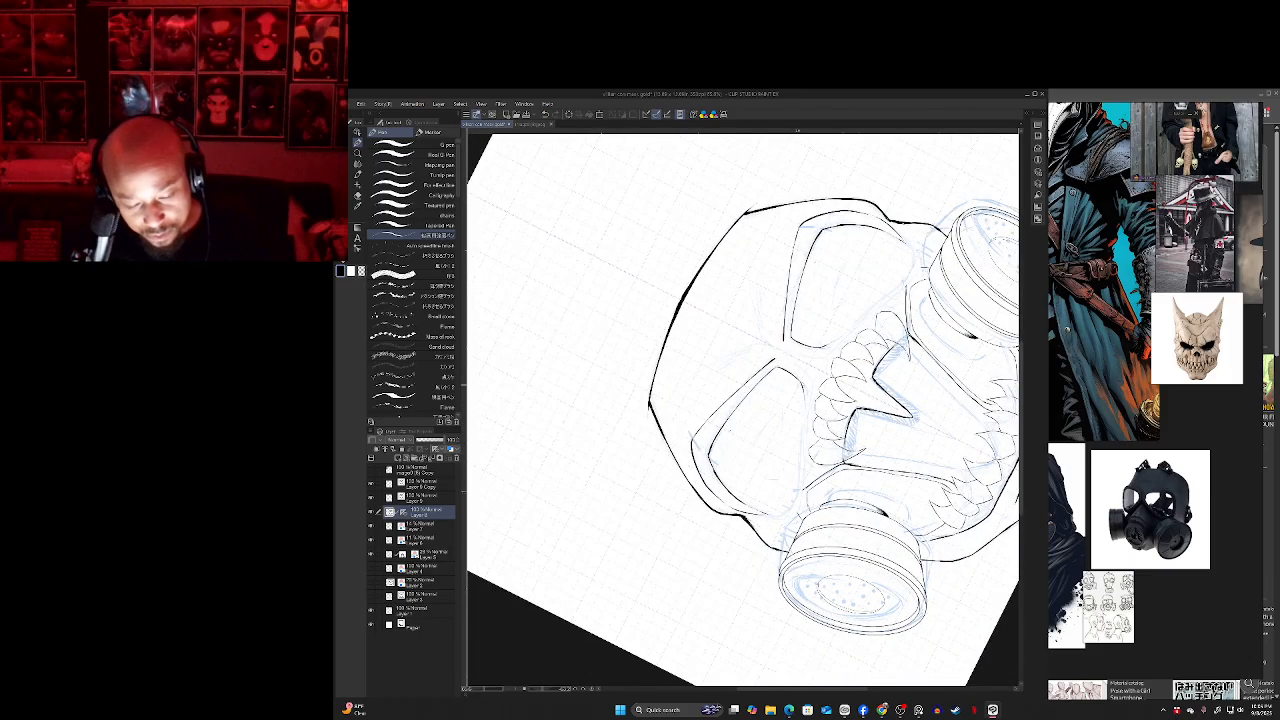
left_click_drag(802, 385, 805, 442)
key("ctrl+z")
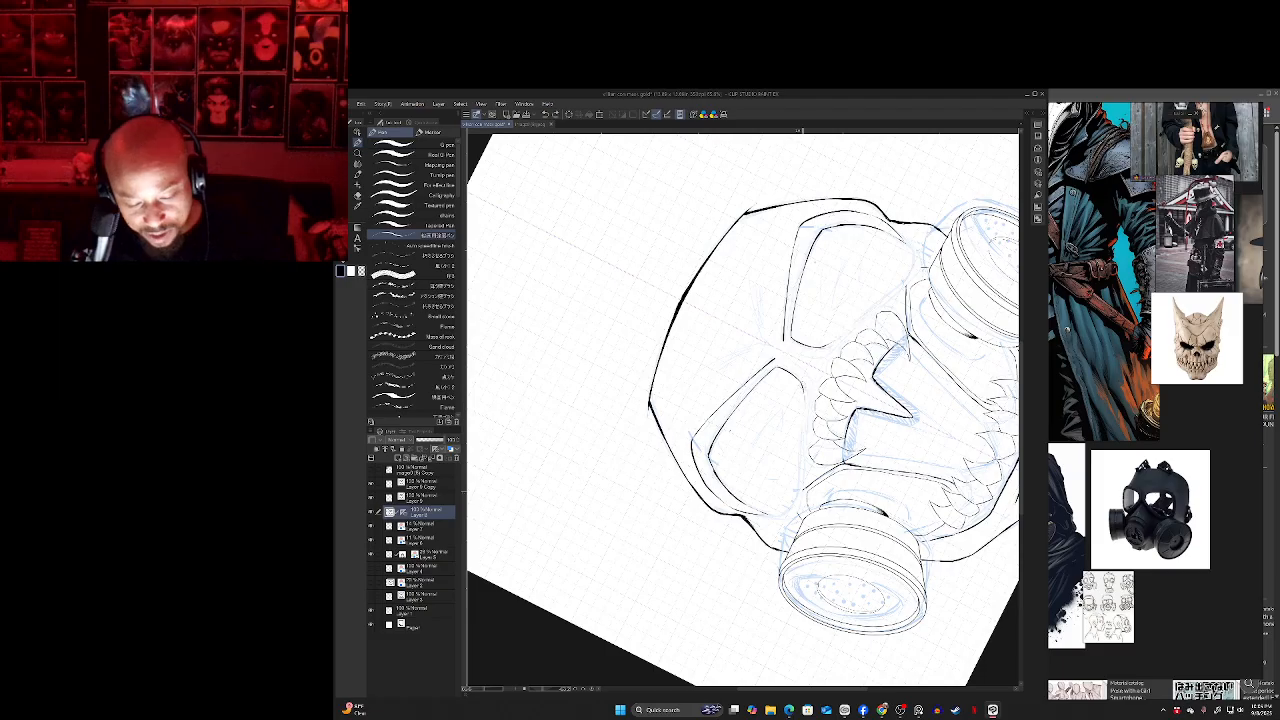
left_click_drag(803, 387, 803, 444)
key("ctrl+z")
mouse_move(802, 390)
left_mouse_down()
mouse_move(803, 468)
mouse_move(785, 511)
left_mouse_up()
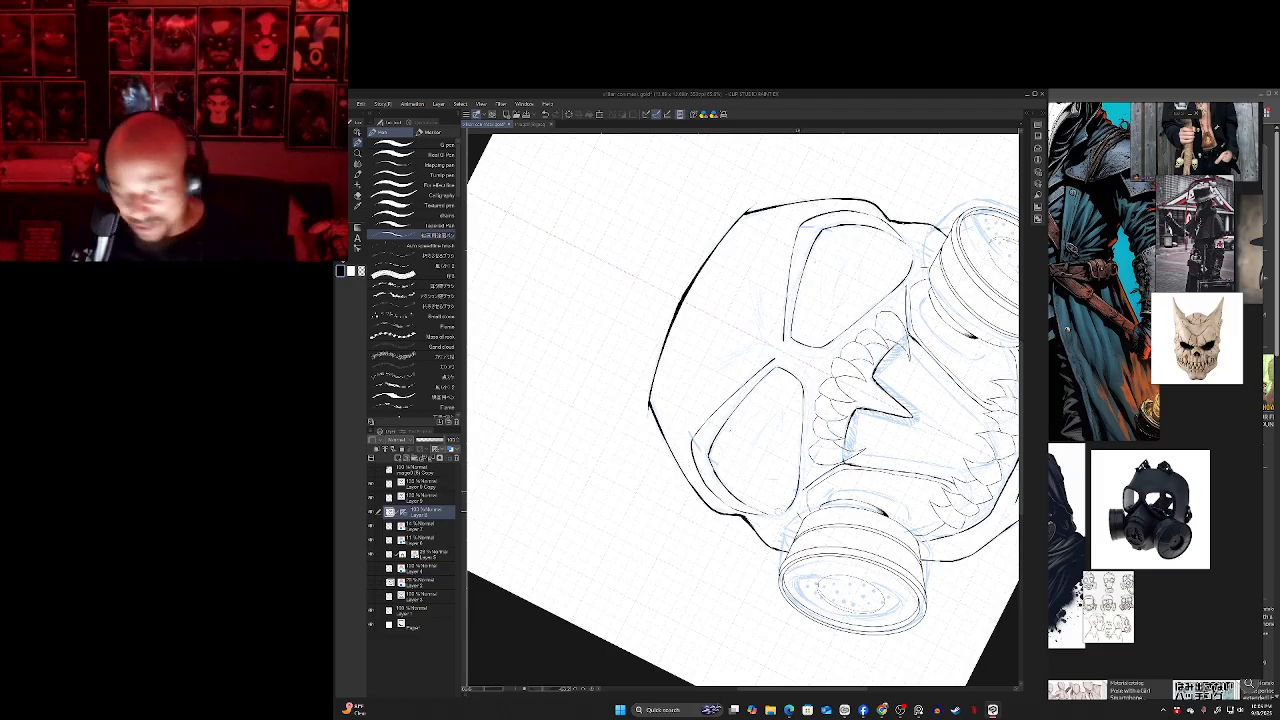
key("ctrl+@")
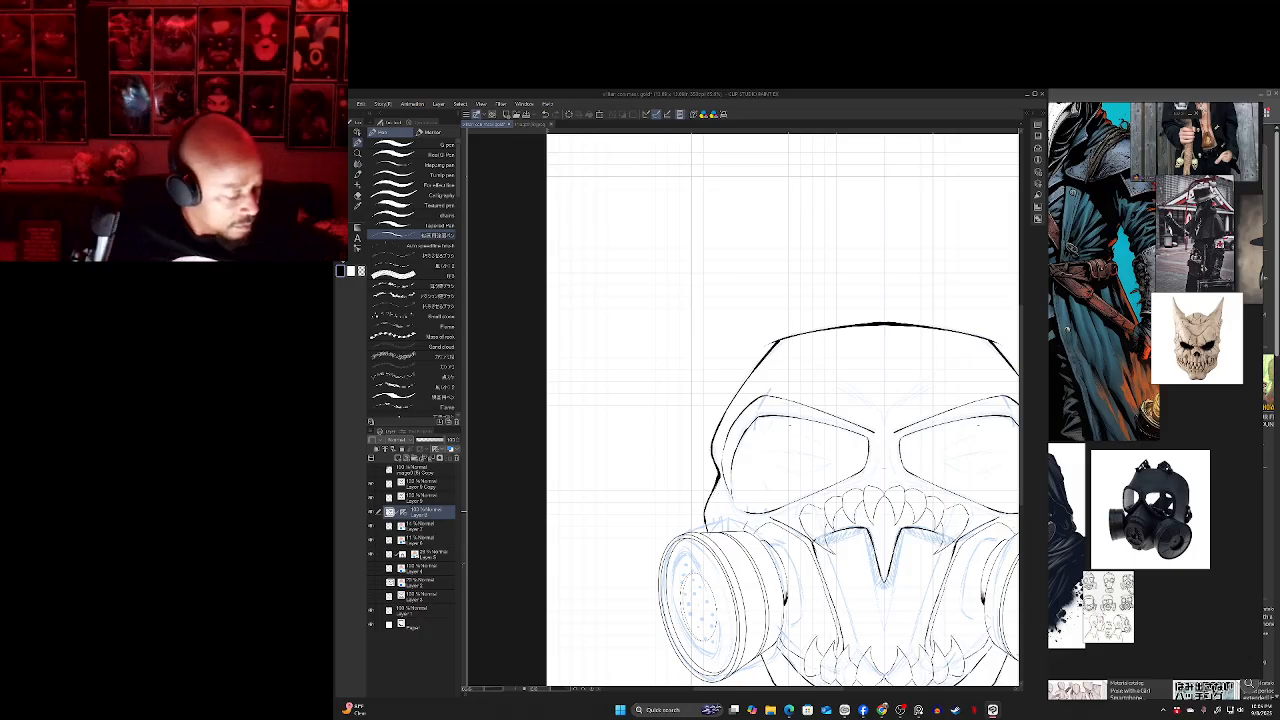
- Close the mirrored outer eye rims around the nose bridge and below the lenses, above the upper teeth
left_click_drag(1016, 566, 921, 530)
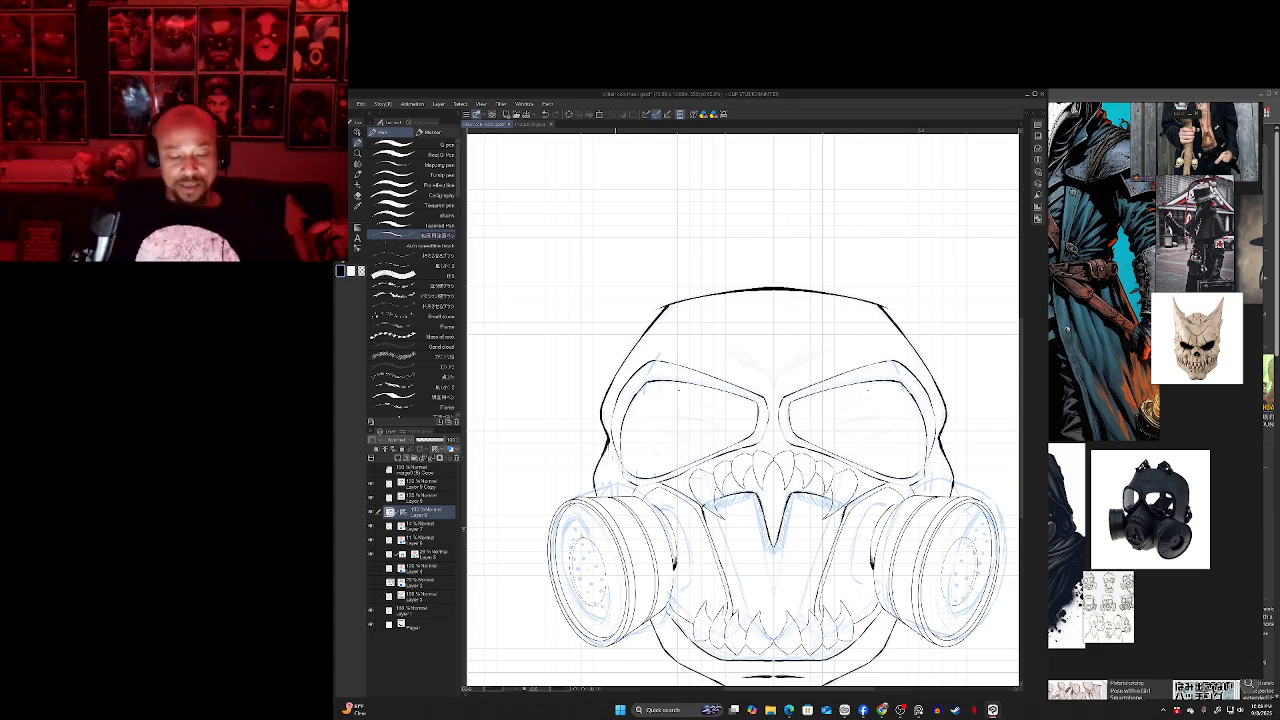
scroll(603, 533, "down", 5)
scroll(603, 533, "up", 4)
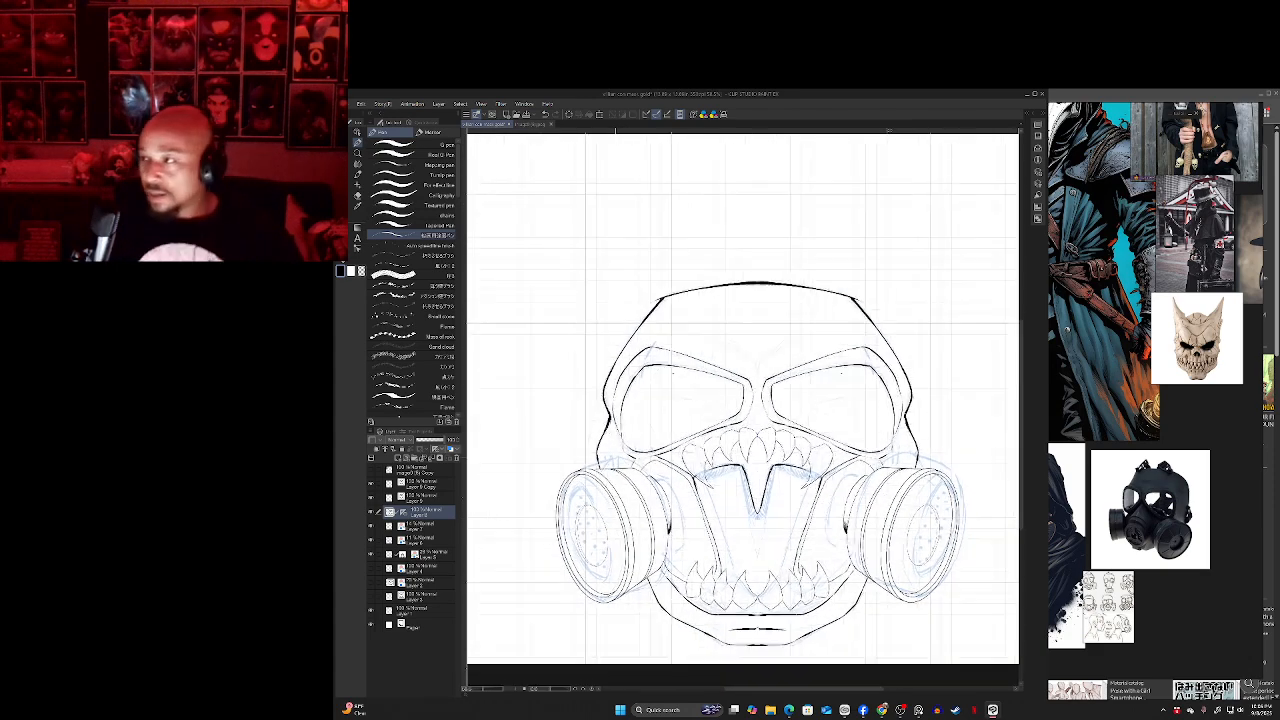
left_click_drag(614, 498, 616, 489)
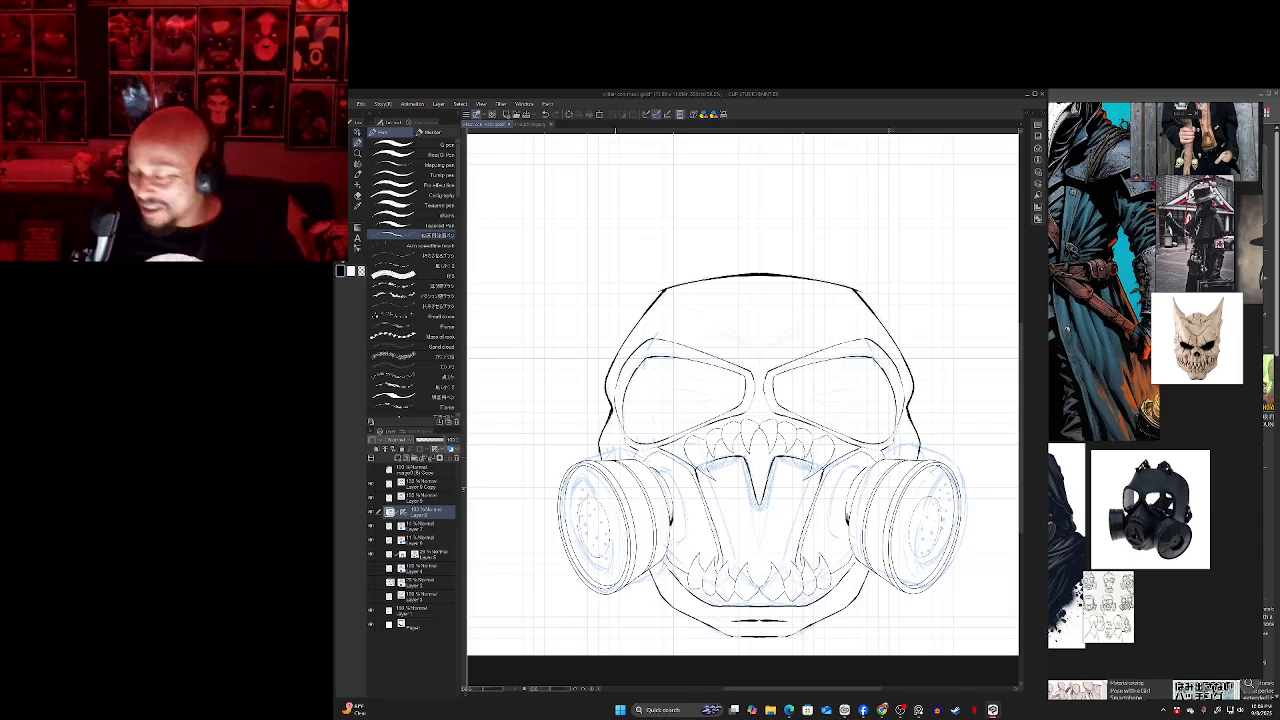
- Ink small round rivets along the mirrored brow rims and around the side and inner edges of the eye rims
left_click_drag(760, 420, 769, 401)
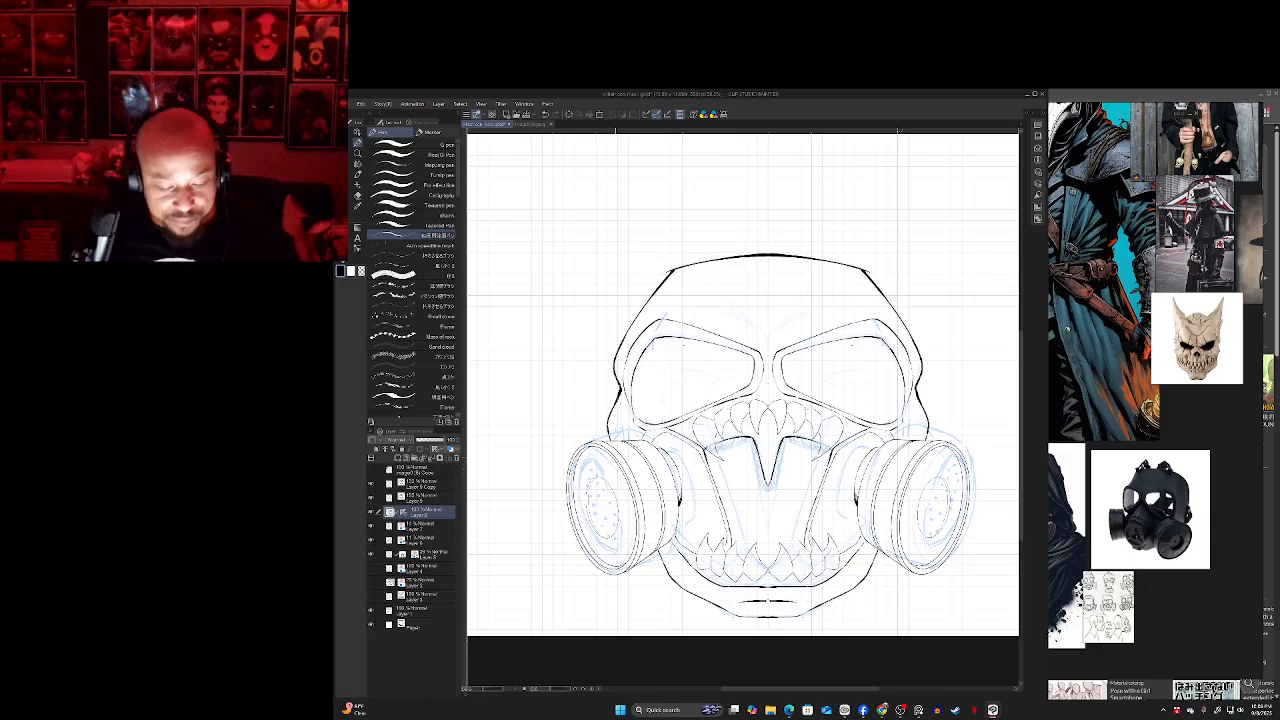
left_click_drag(768, 420, 762, 402)
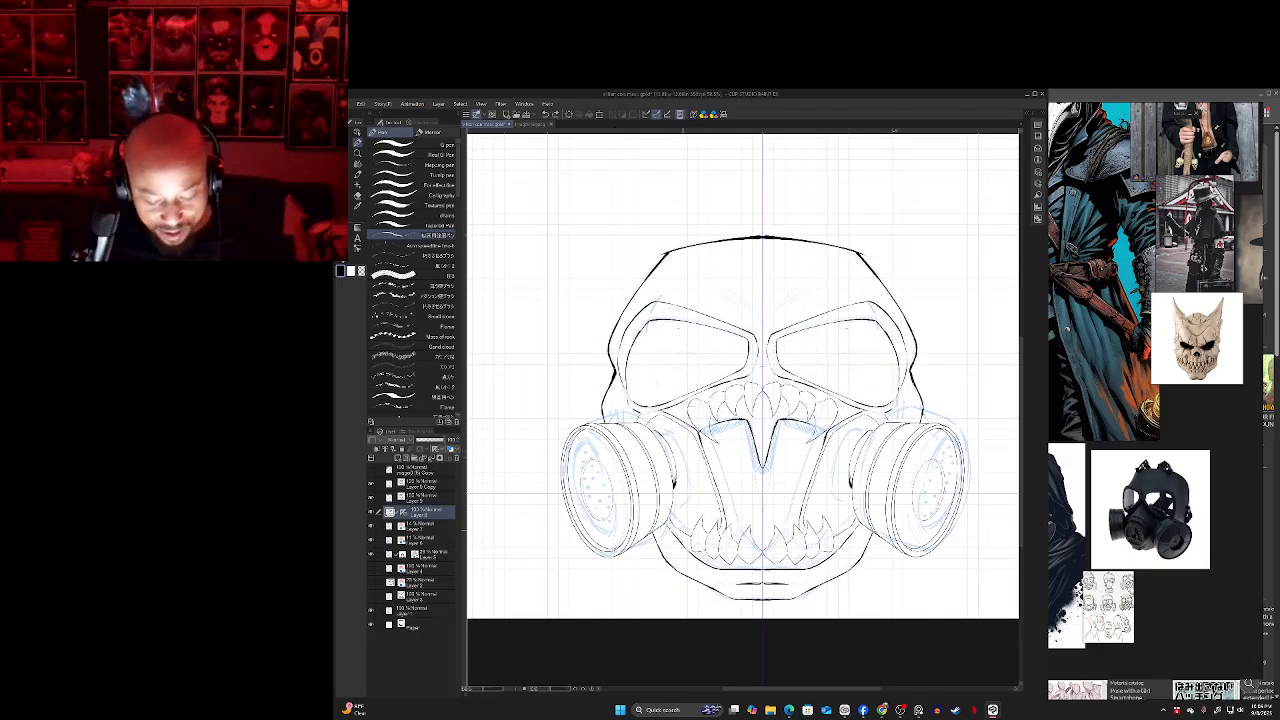
left_click_drag(762, 402, 779, 423)
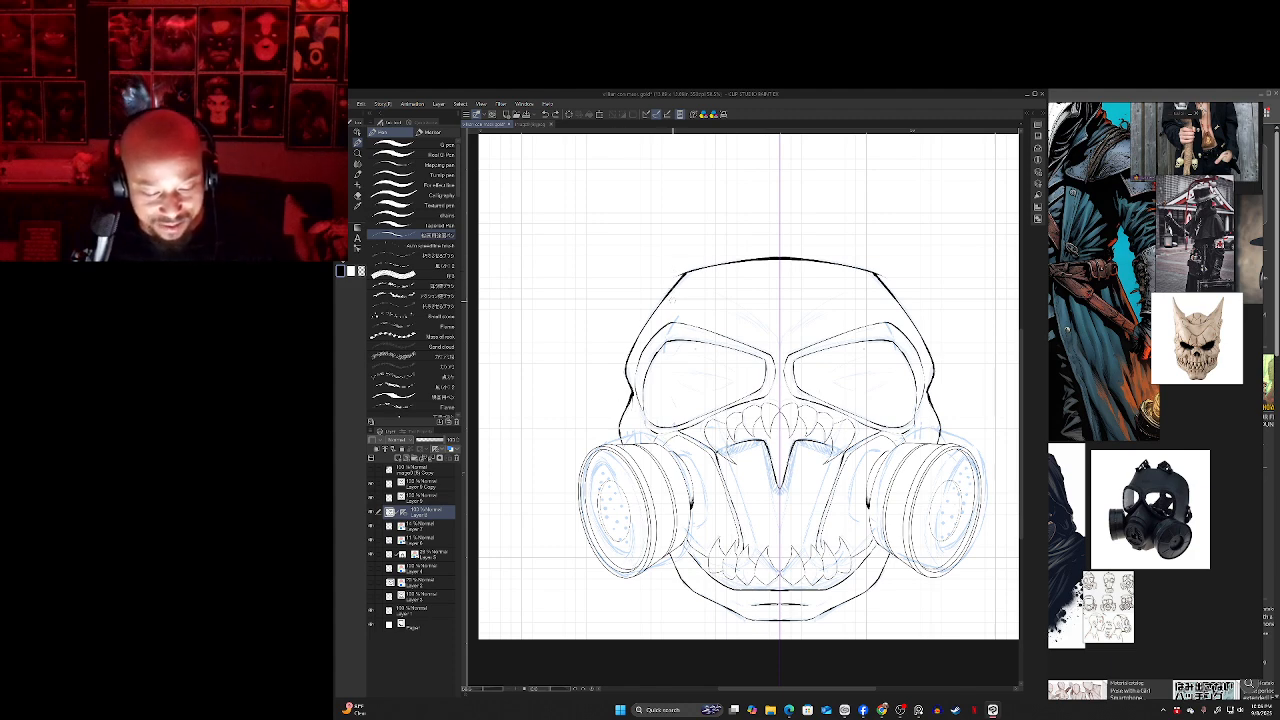
left_click_drag(605, 395, 630, 345)
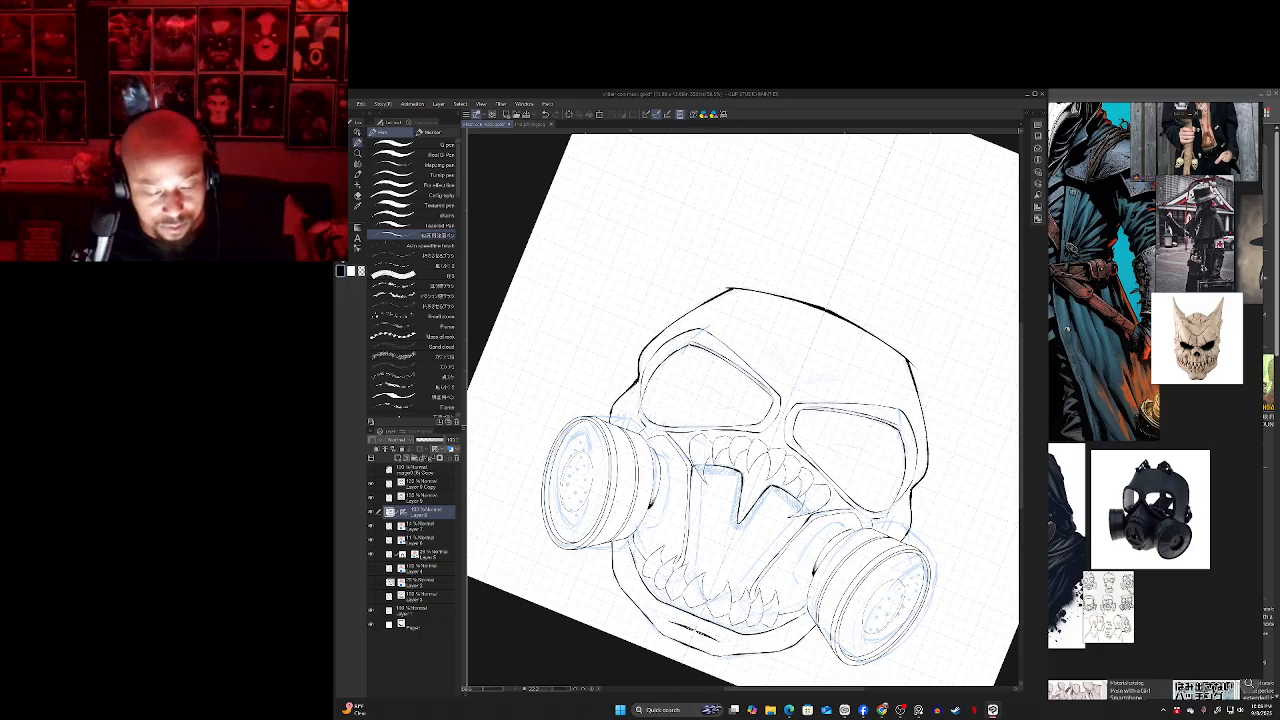
key("ctrl+at")
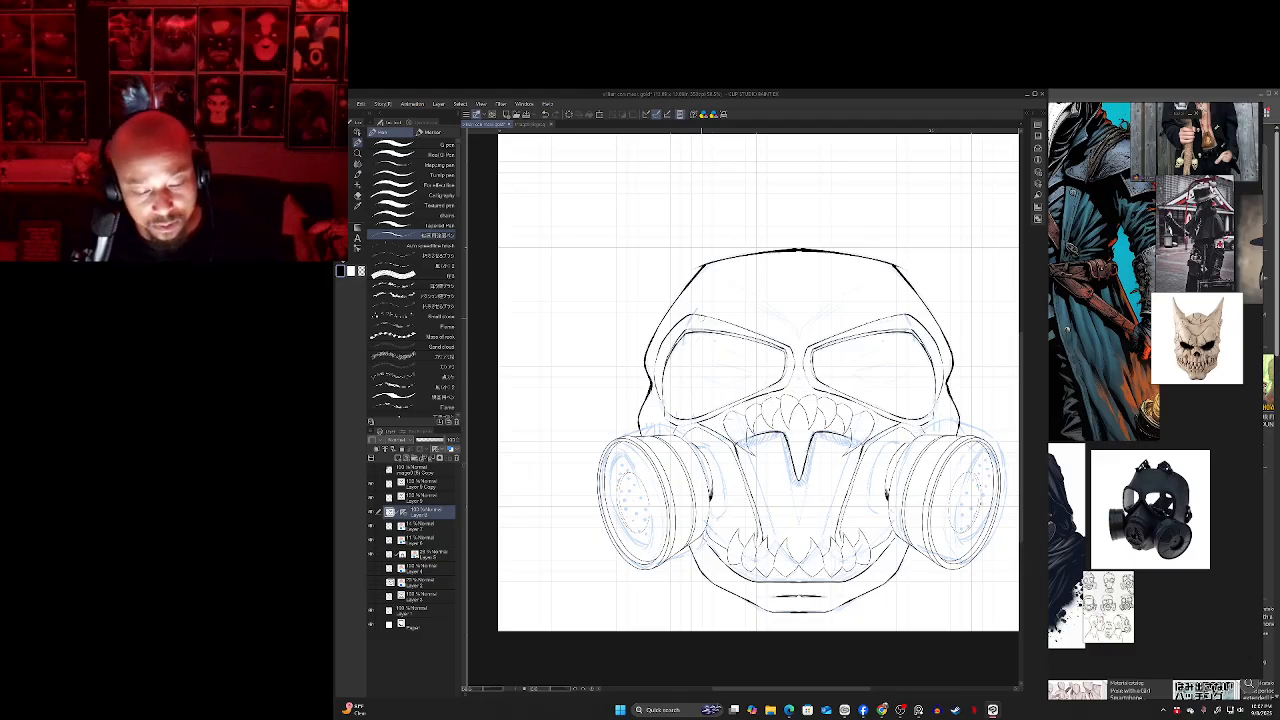
left_click_drag(702, 312, 690, 339)
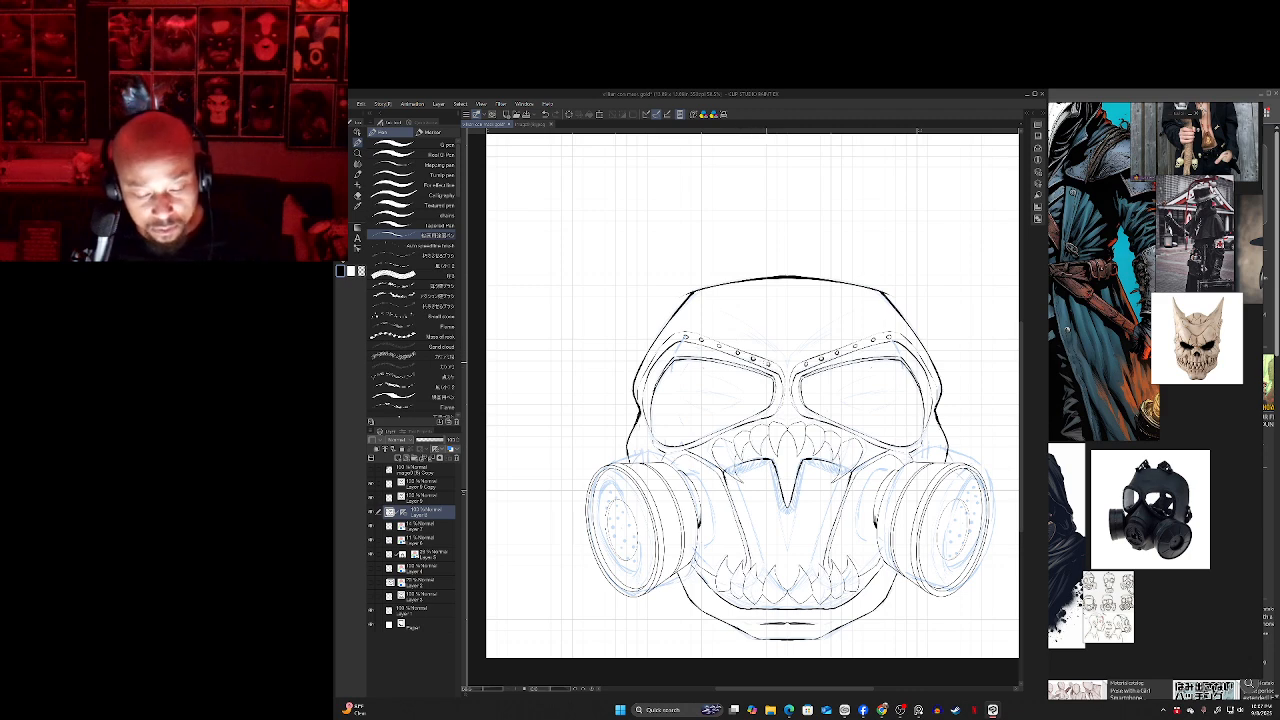
left_click_drag(766, 362, 770, 338)
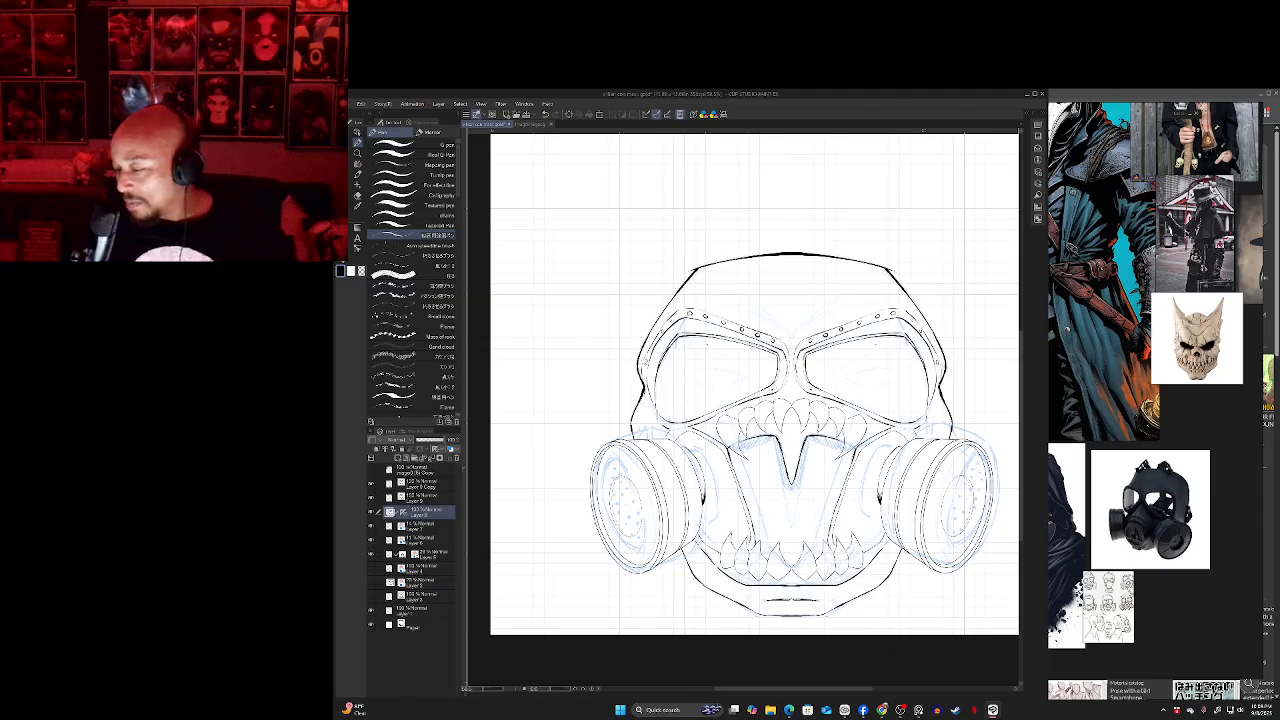
left_click_drag(792, 420, 788, 394)
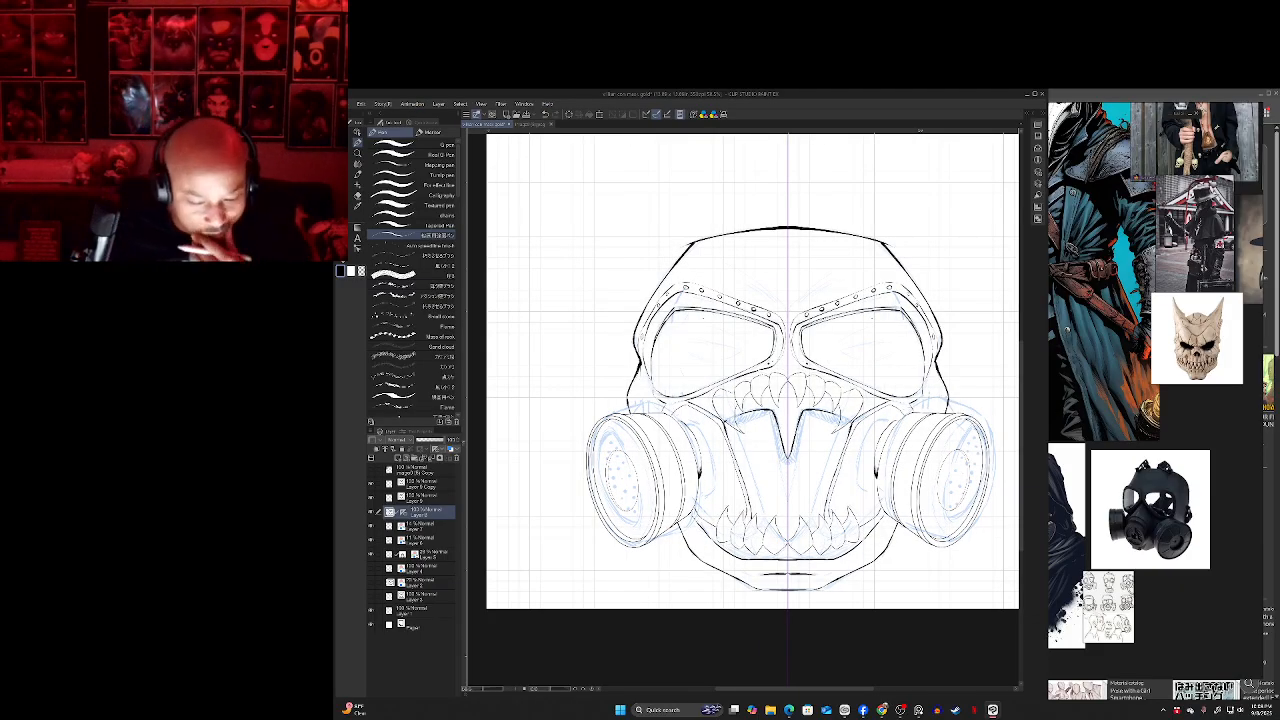
- Ink mirrored lines from the nose notch down to a longer V-shaped point above the lower teeth, redrawing until clean
left_click_drag(787, 420, 754, 417)
scroll(636, 426, "down", 3)
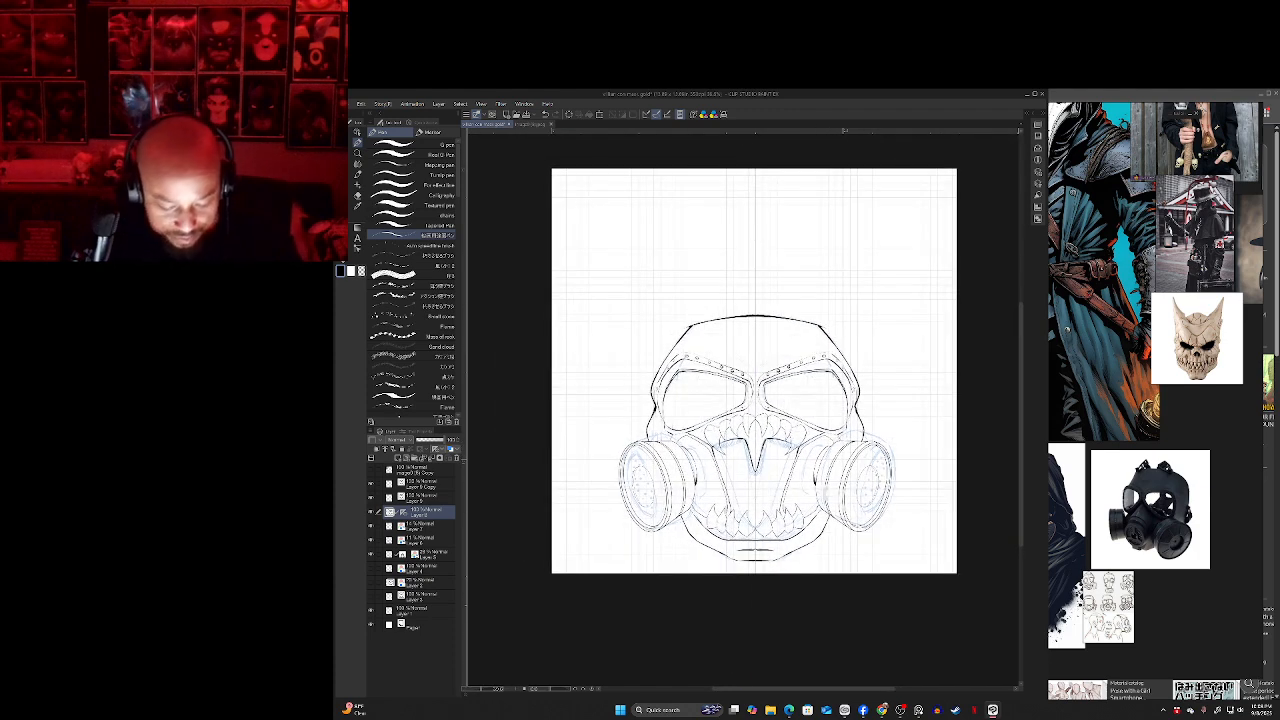
scroll(686, 478, "up", 2)
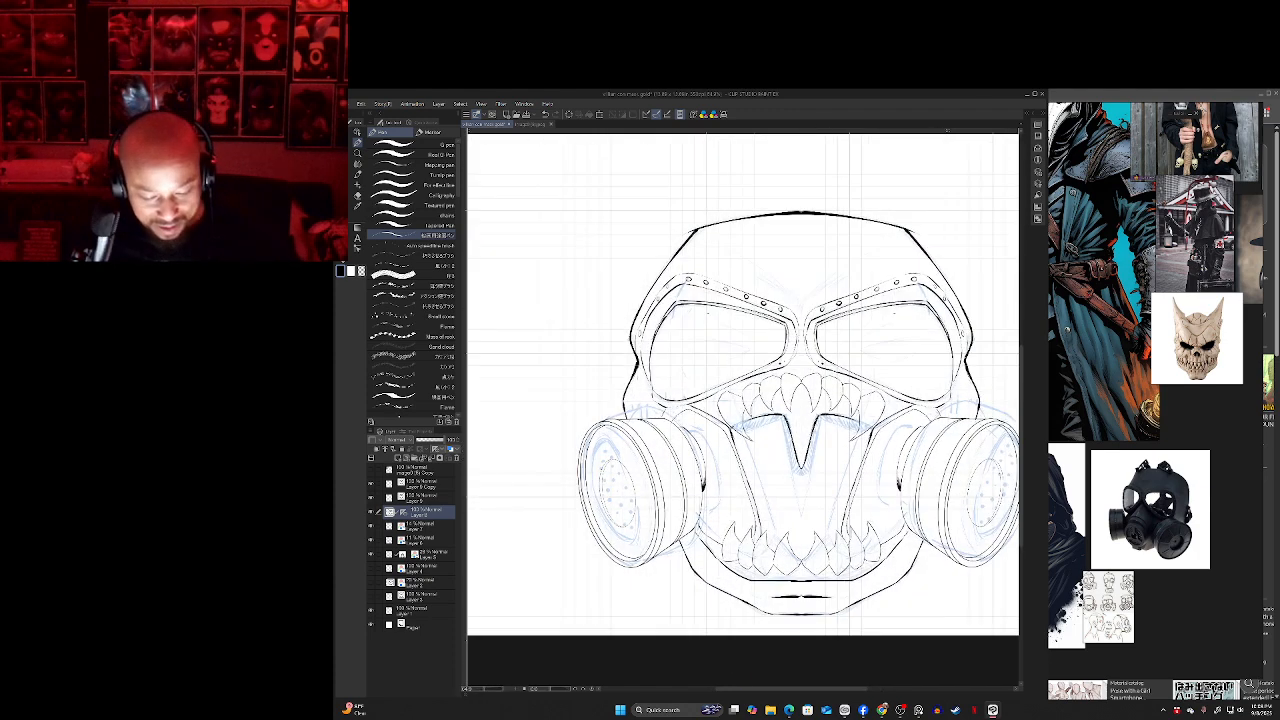
left_click_drag(783, 420, 797, 469)
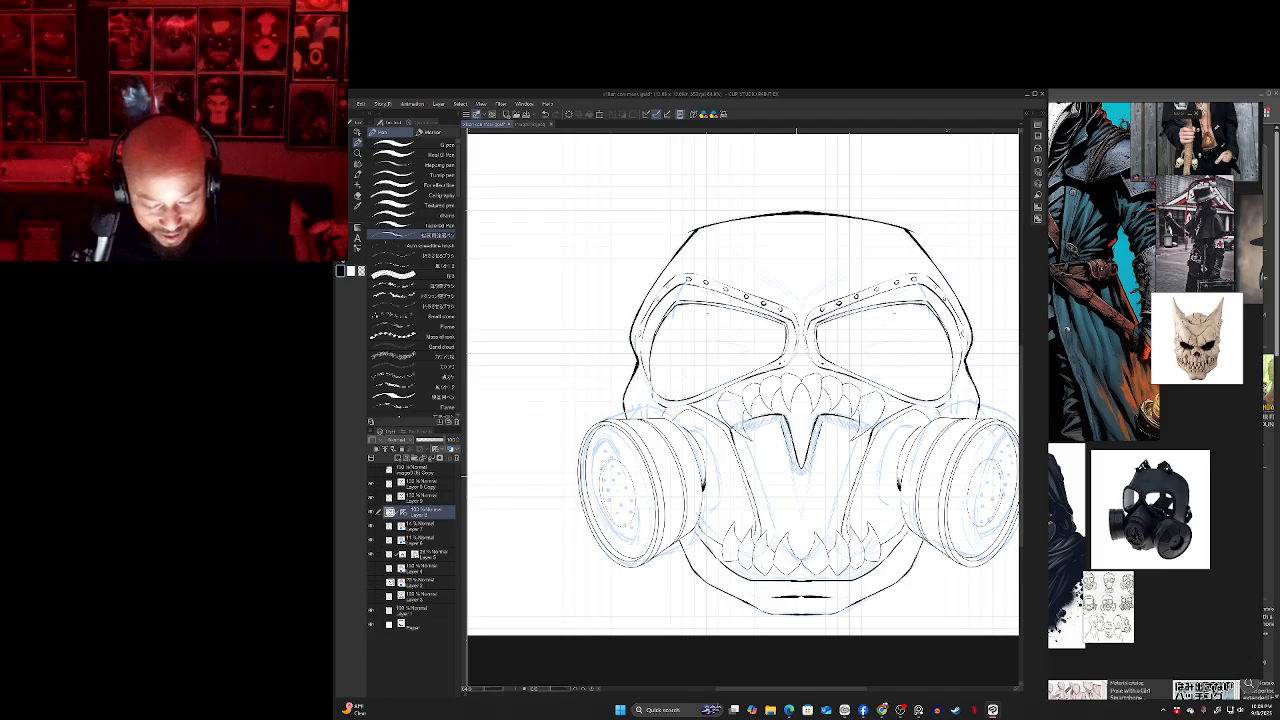
key("ctrl+z")
left_click_drag(780, 418, 797, 473)
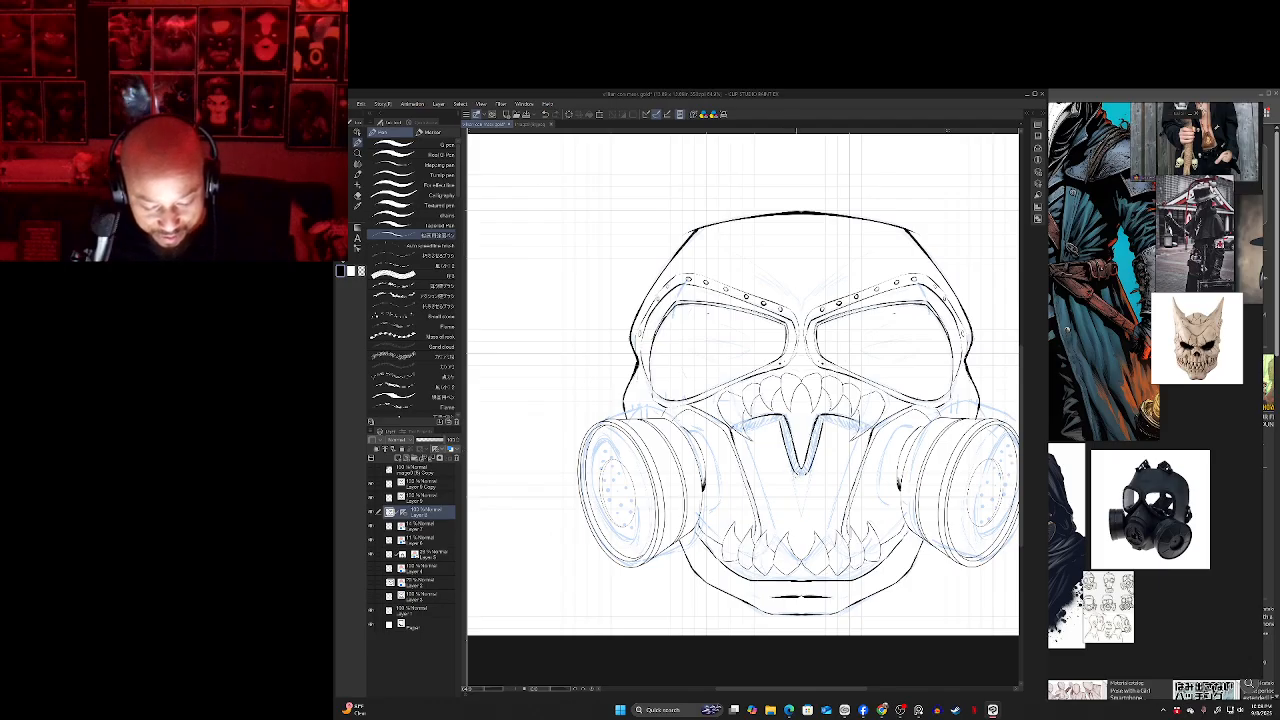
key("ctrl+z")
left_click_drag(780, 419, 801, 513)
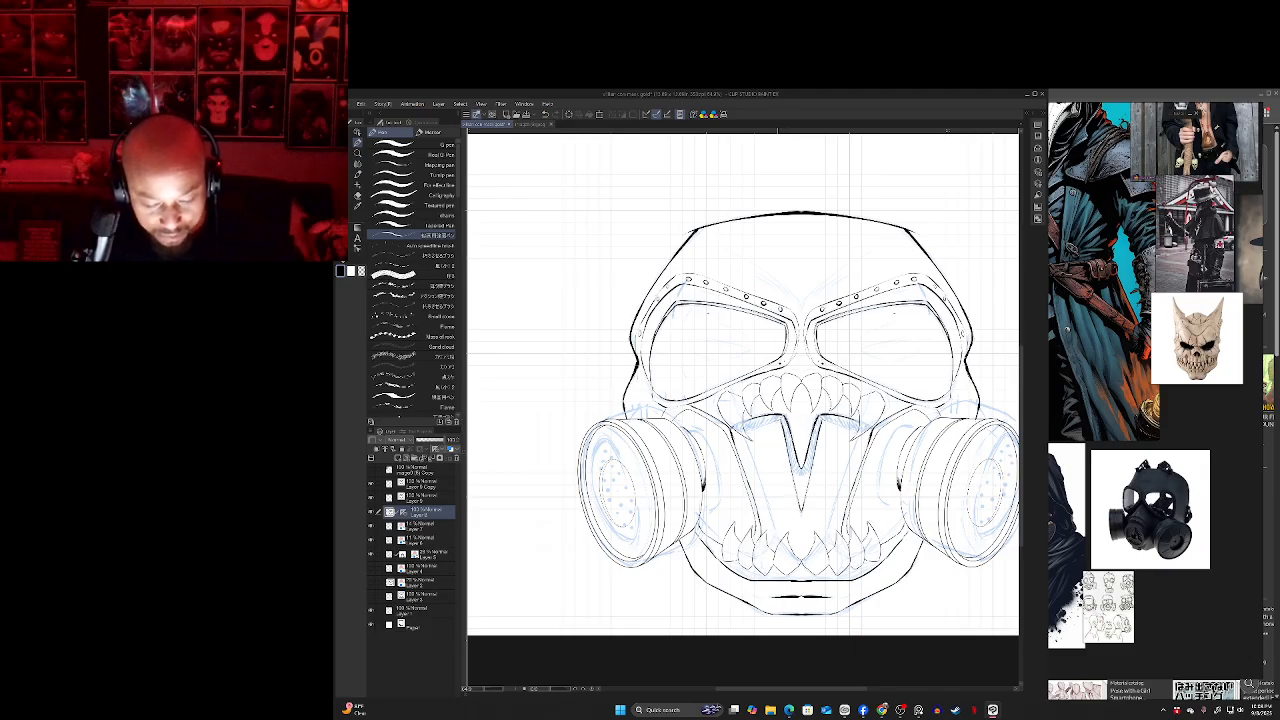
- Ink short strokes at the nose panel's upper corners and mirrored inner side lines running down toward the lower teeth
mouse_move(753, 428)
left_mouse_down()
mouse_move(778, 419)
mouse_move(760, 436)
left_mouse_up()
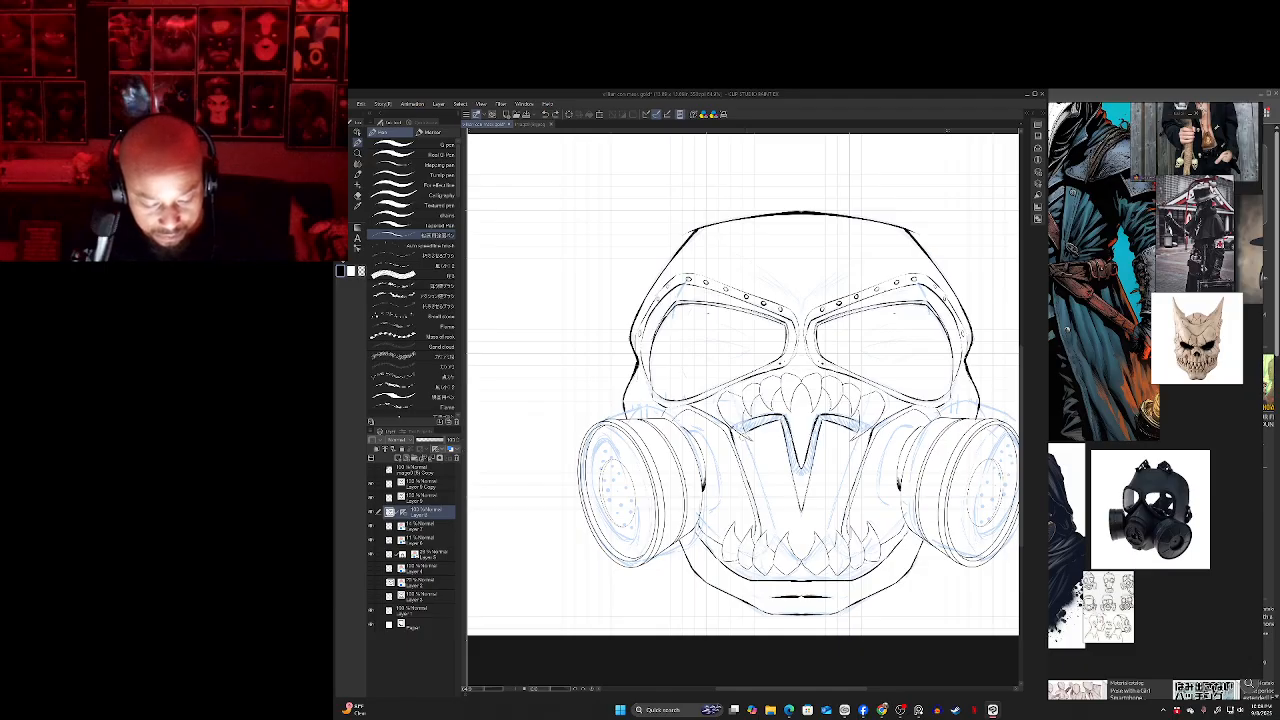
left_click_drag(740, 434, 777, 533)
key("ctrl+z")
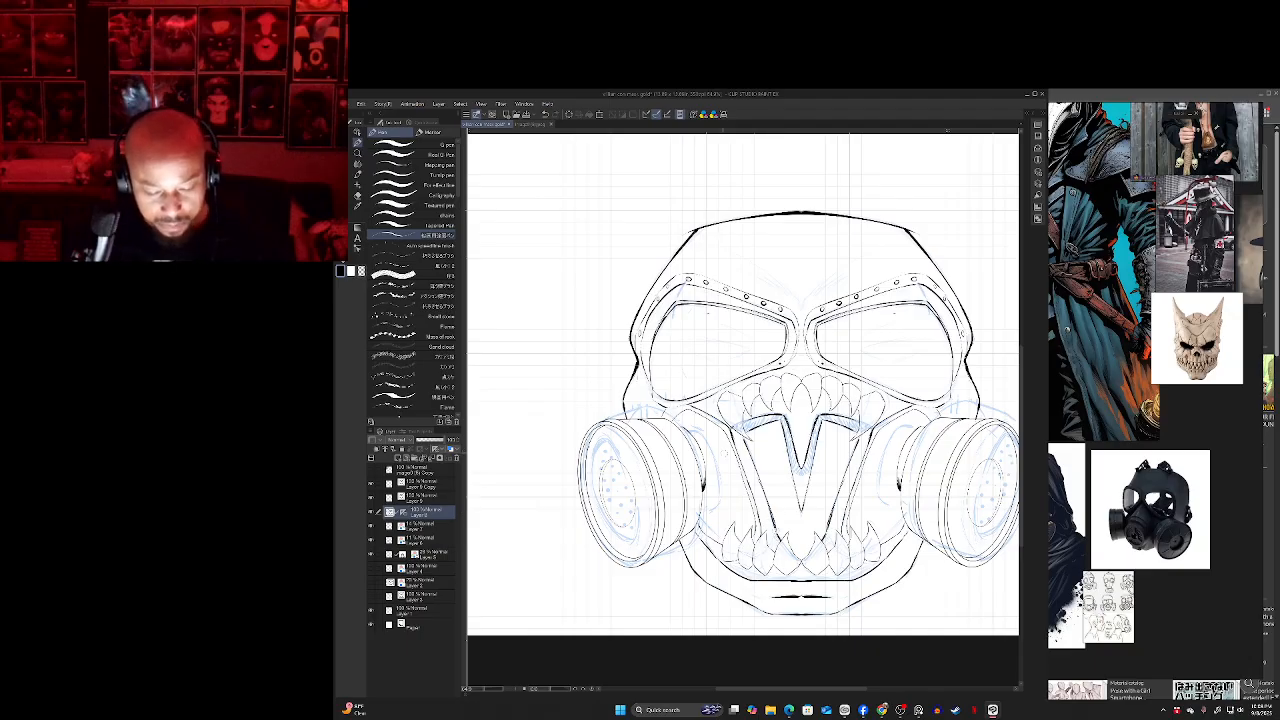
left_click_drag(785, 500, 771, 496)
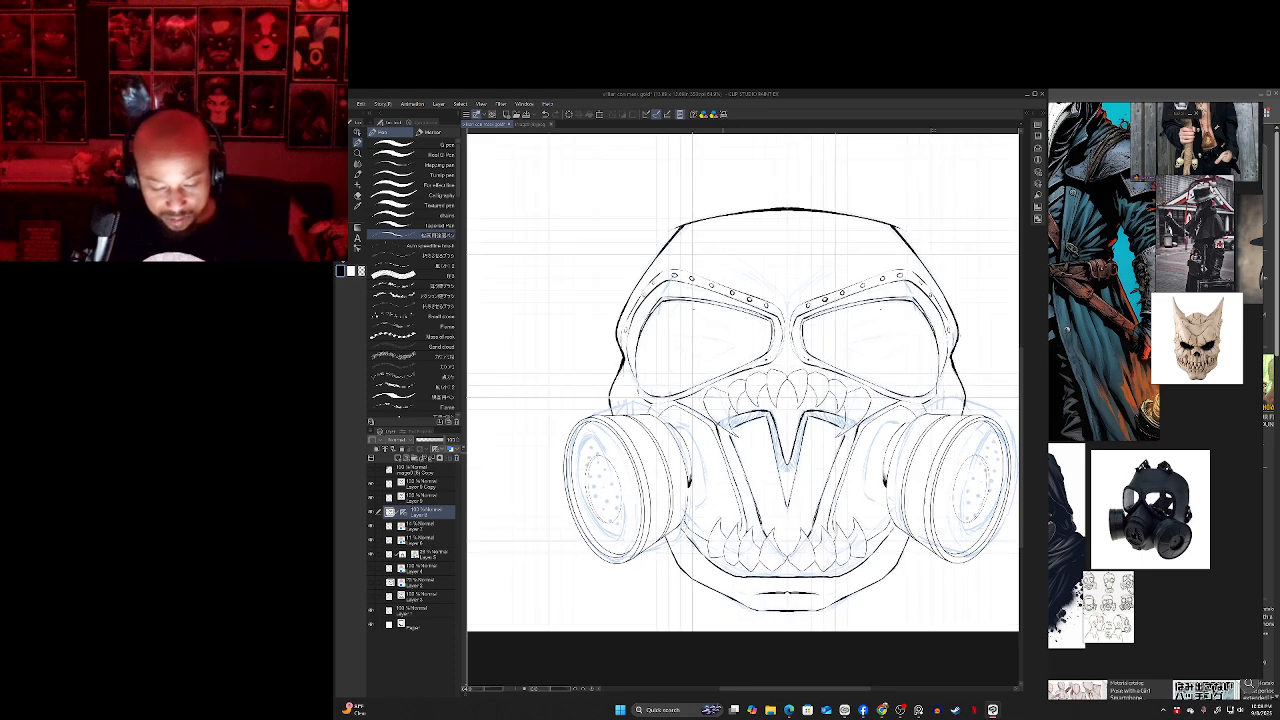
scroll(655, 455, "down", 1)
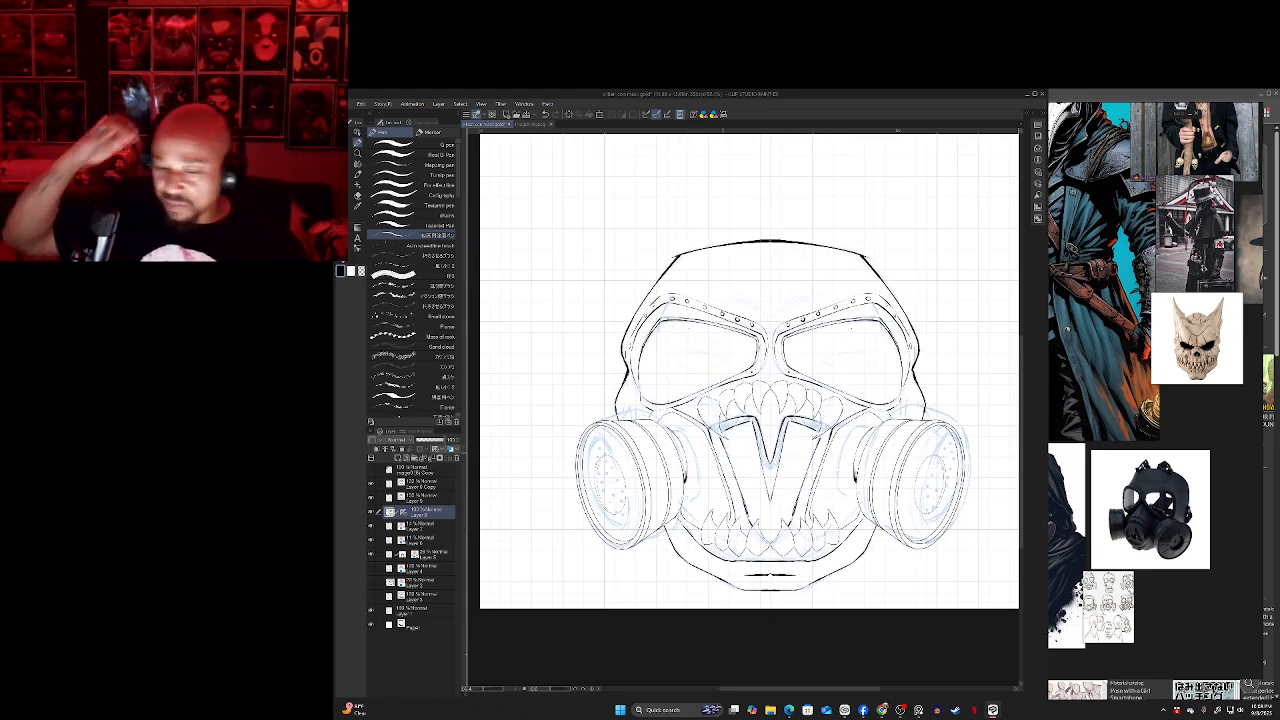
mouse_move(770, 450)
left_mouse_down()
mouse_move(756, 454)
mouse_move(773, 450)
left_mouse_up()
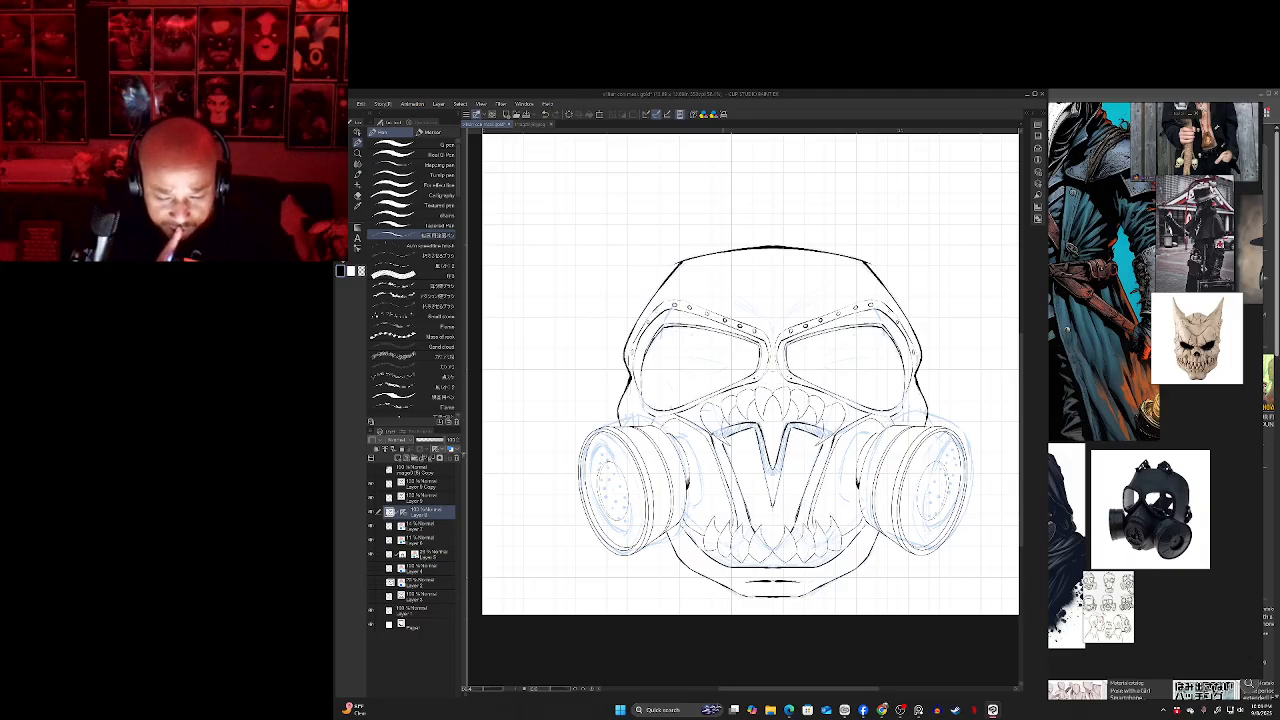
left_click_drag(760, 400, 755, 391)
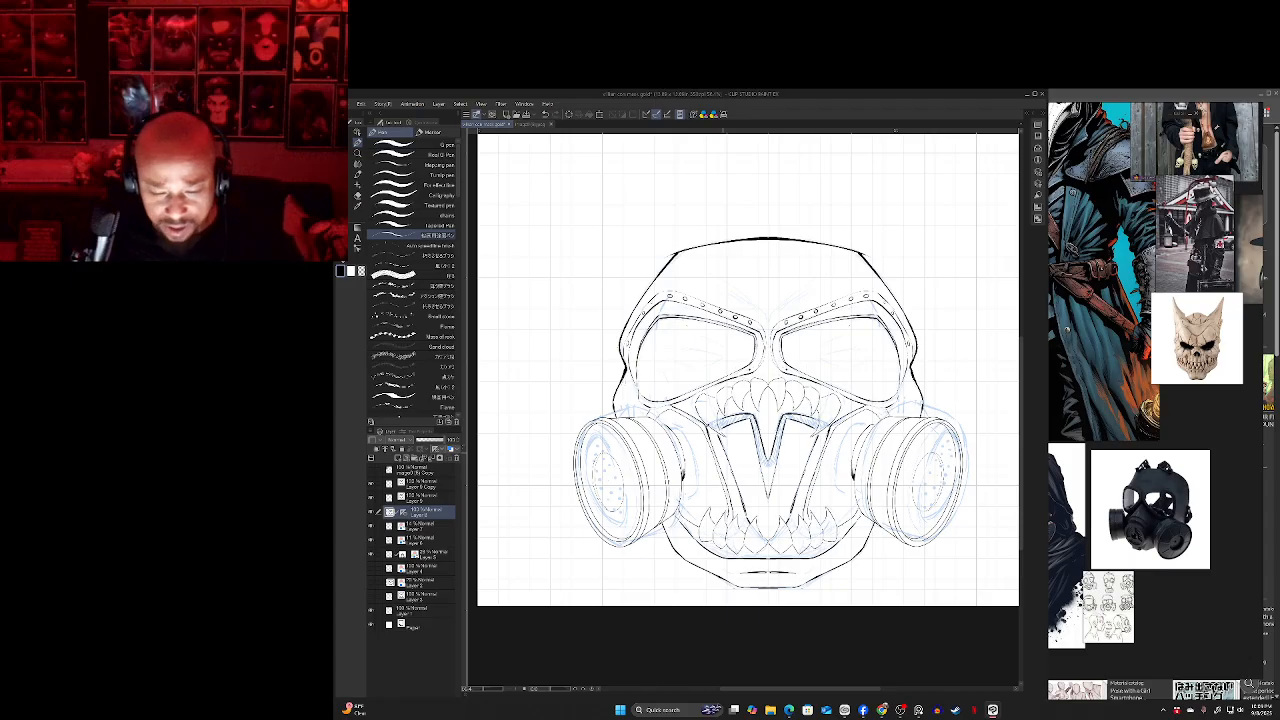
scroll(613, 487, "down", 1)
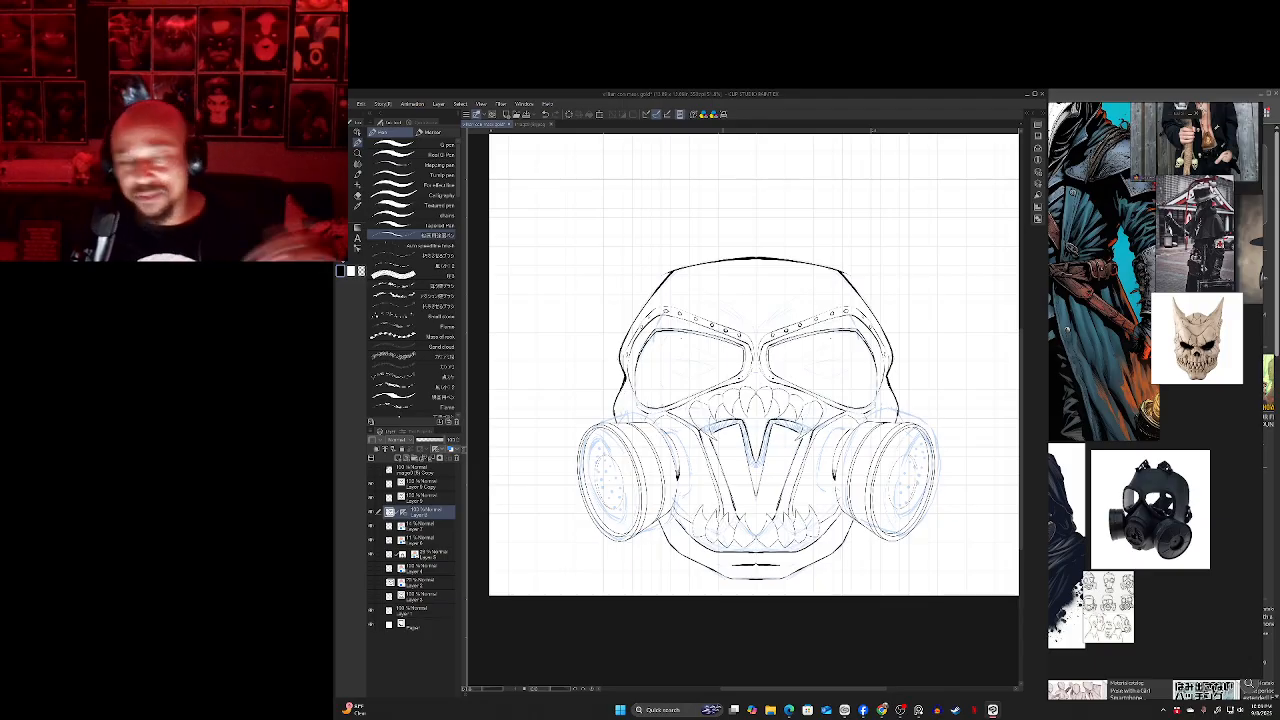
left_click_drag(723, 400, 732, 404)
key("e")
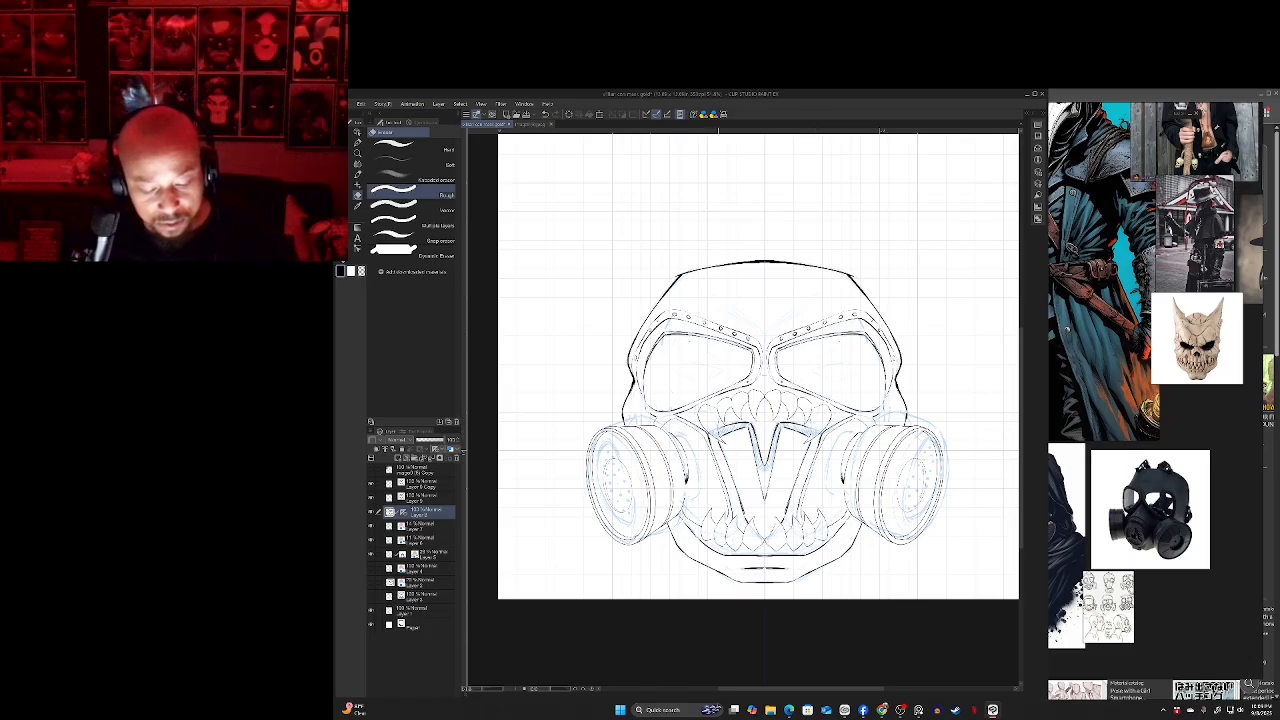
key("p")
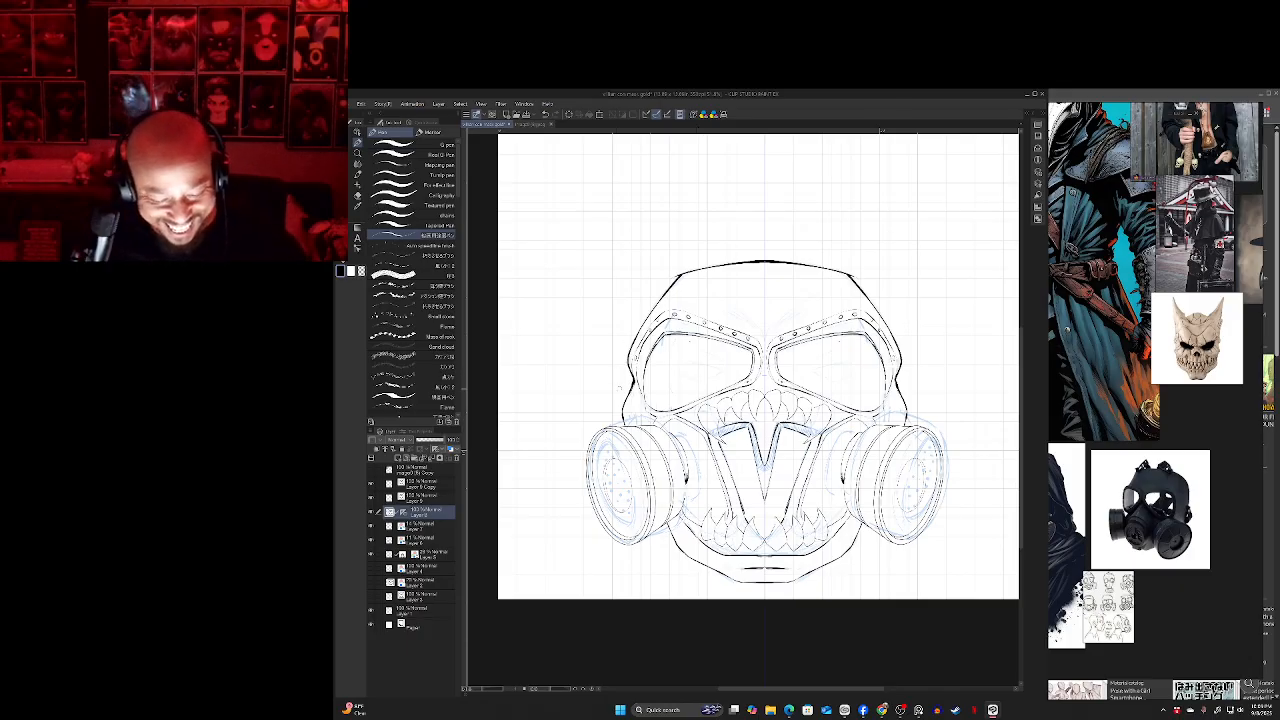
left_click_drag(633, 388, 644, 384)
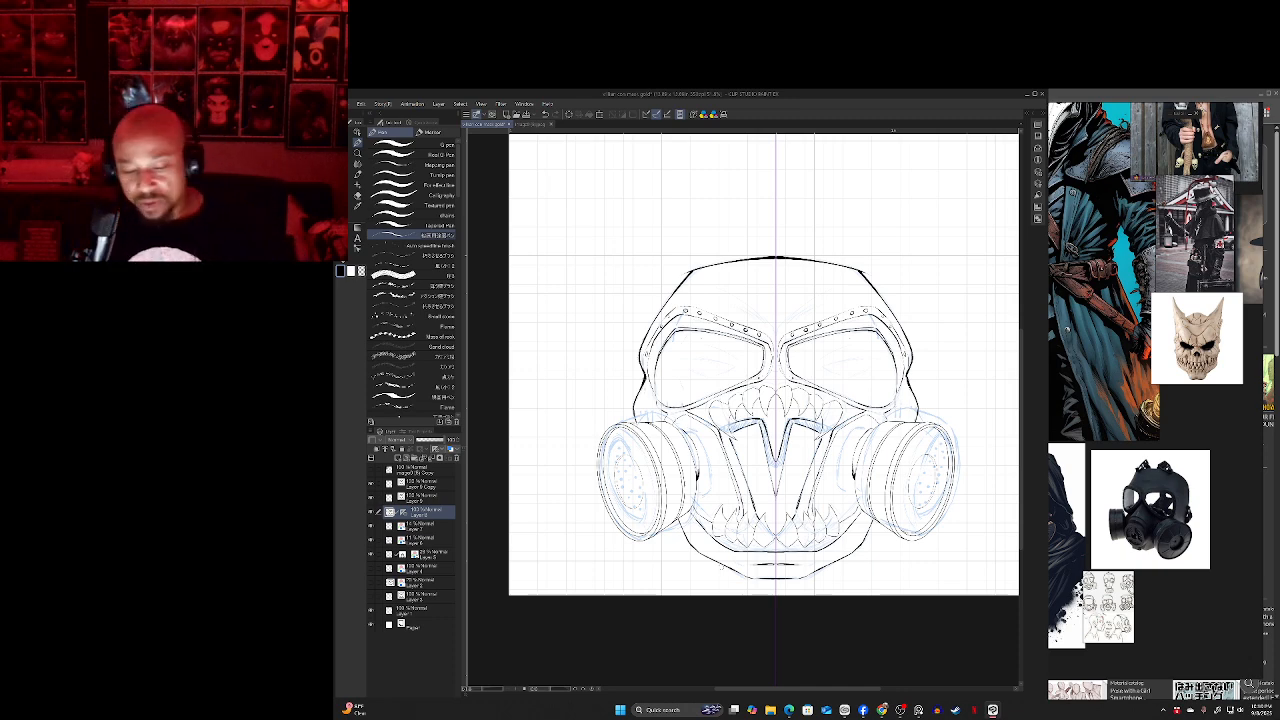
left_click_drag(722, 567, 716, 562)
left_click_drag(635, 544, 639, 548)
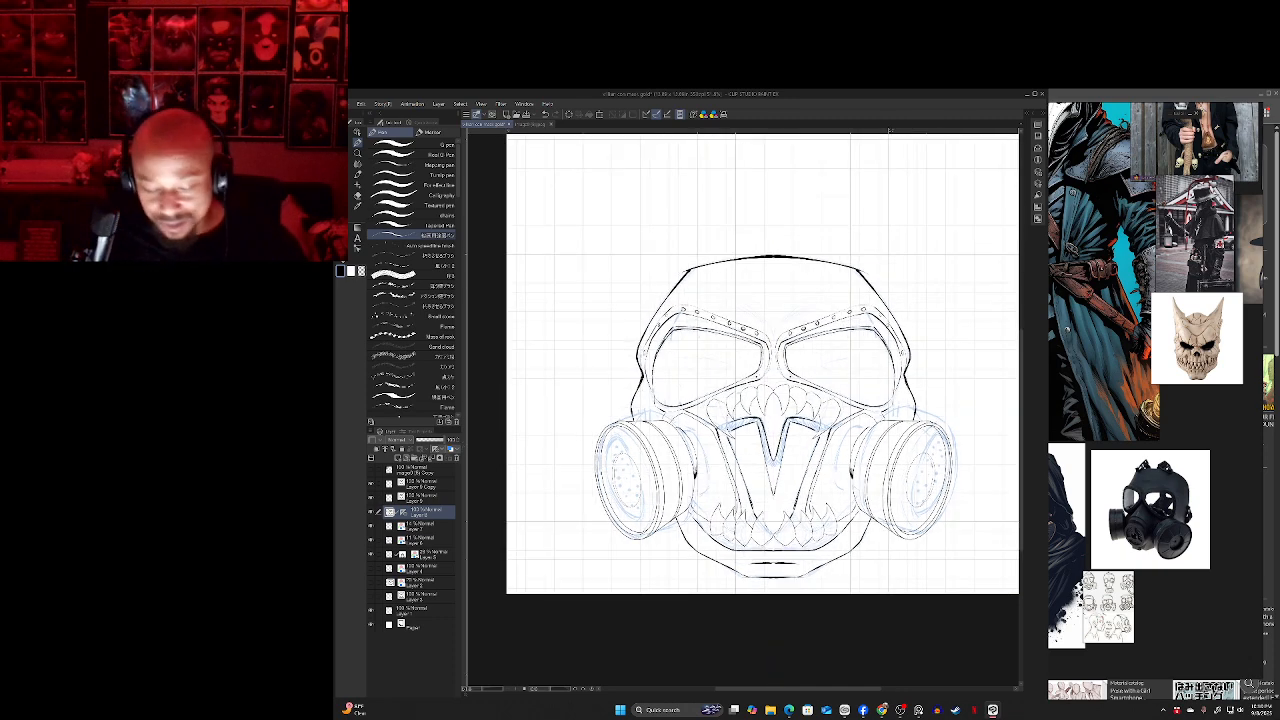
scroll(612, 469, "up", 1)
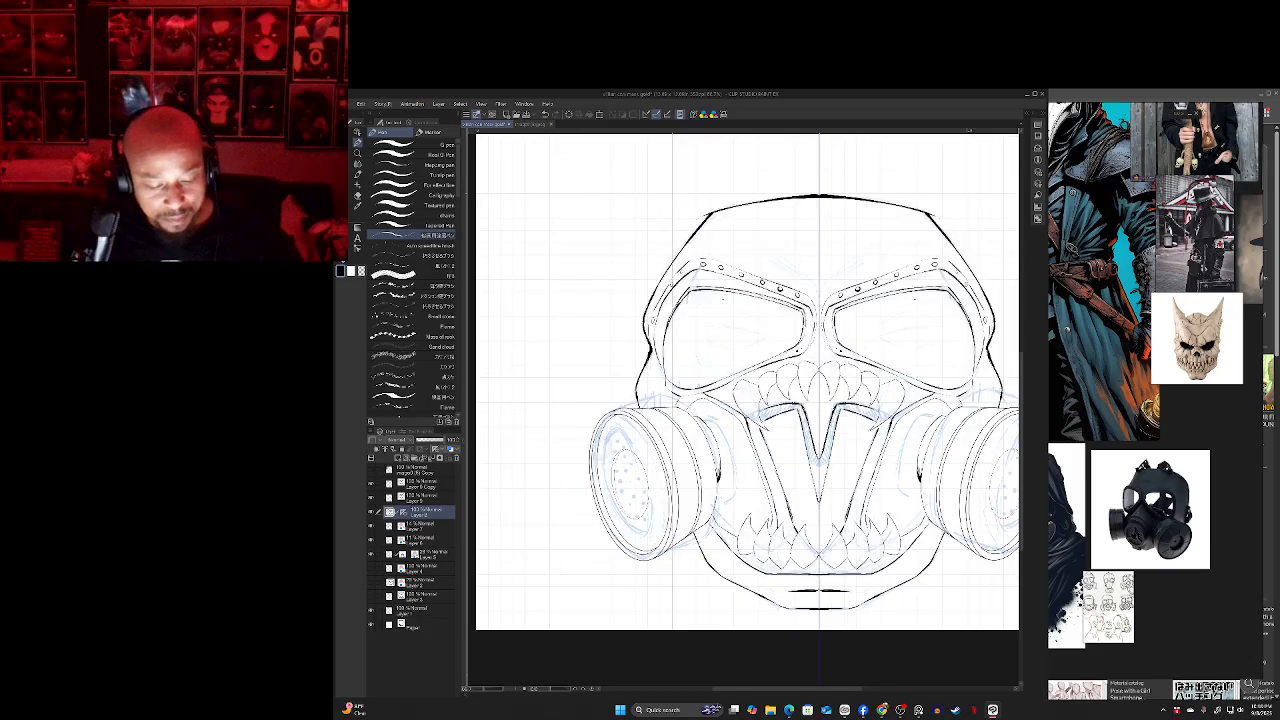
left_click_drag(760, 470, 733, 476)
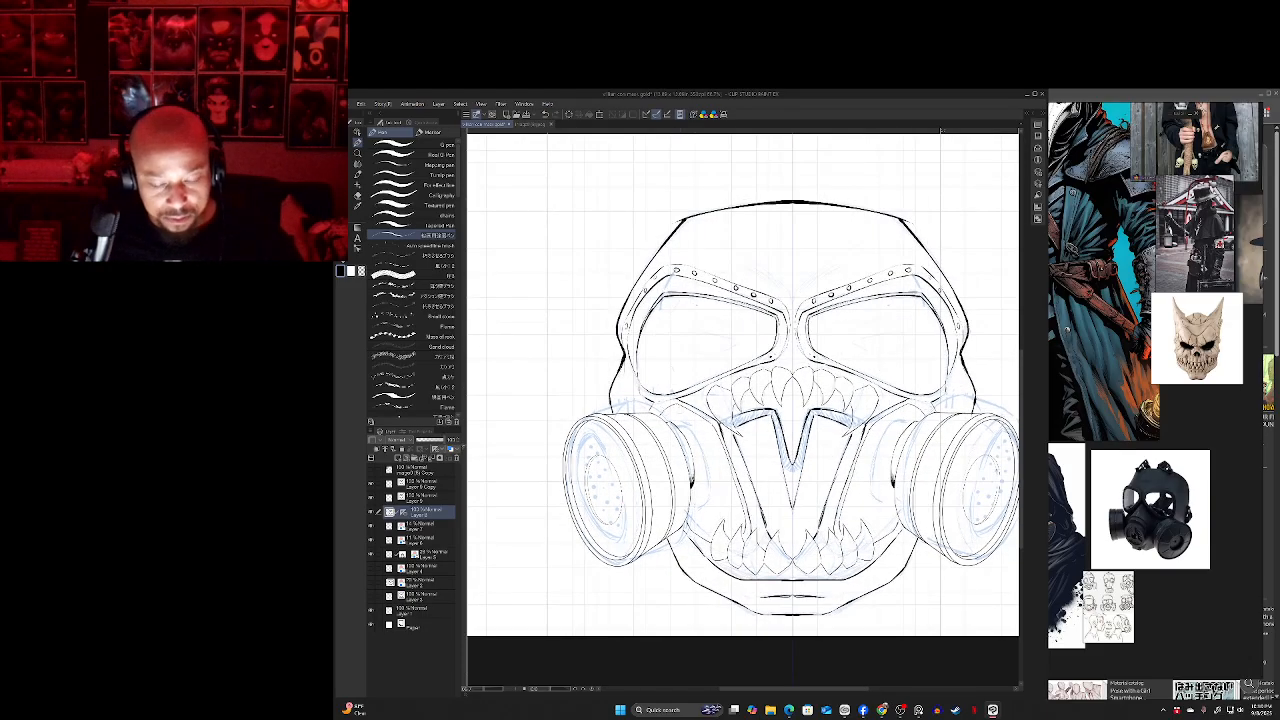
- Ink mirrored frown creases on the forehead above the nose bridge and narrow almond-shaped eyes inside the lenses
scroll(618, 489, "down", 1)
left_click_drag(618, 489, 627, 494)
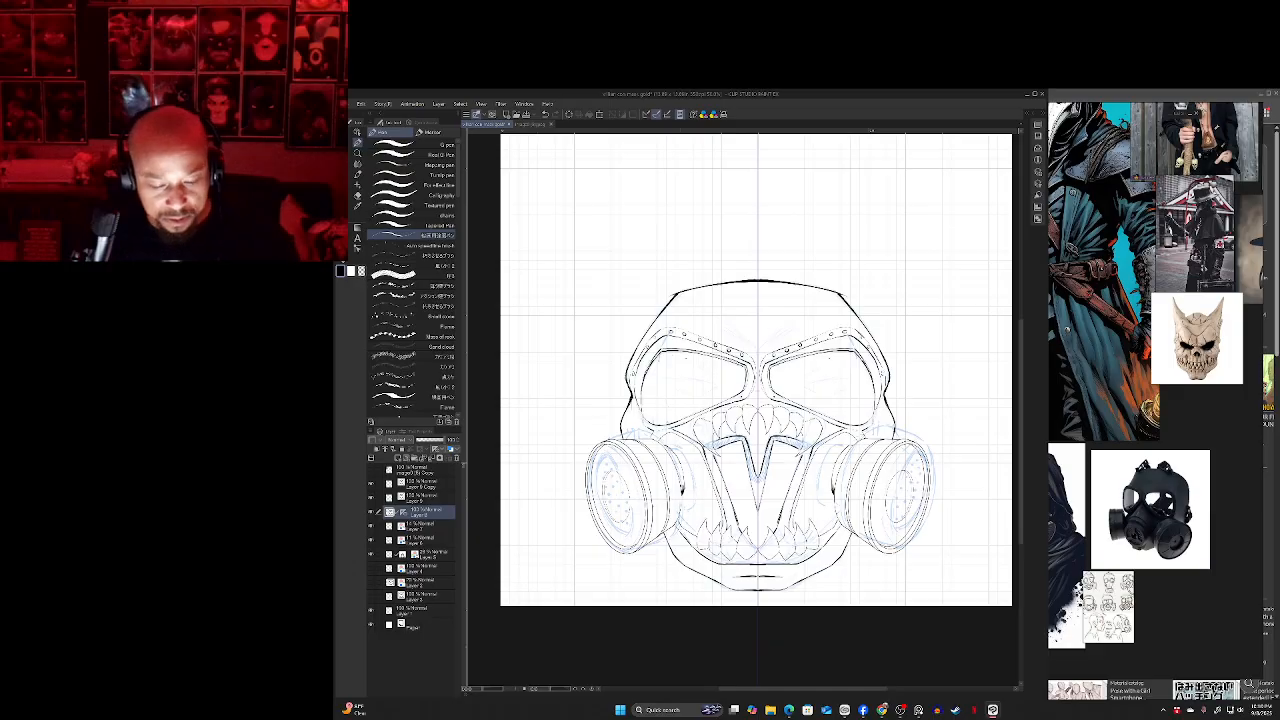
left_click_drag(715, 322, 696, 318)
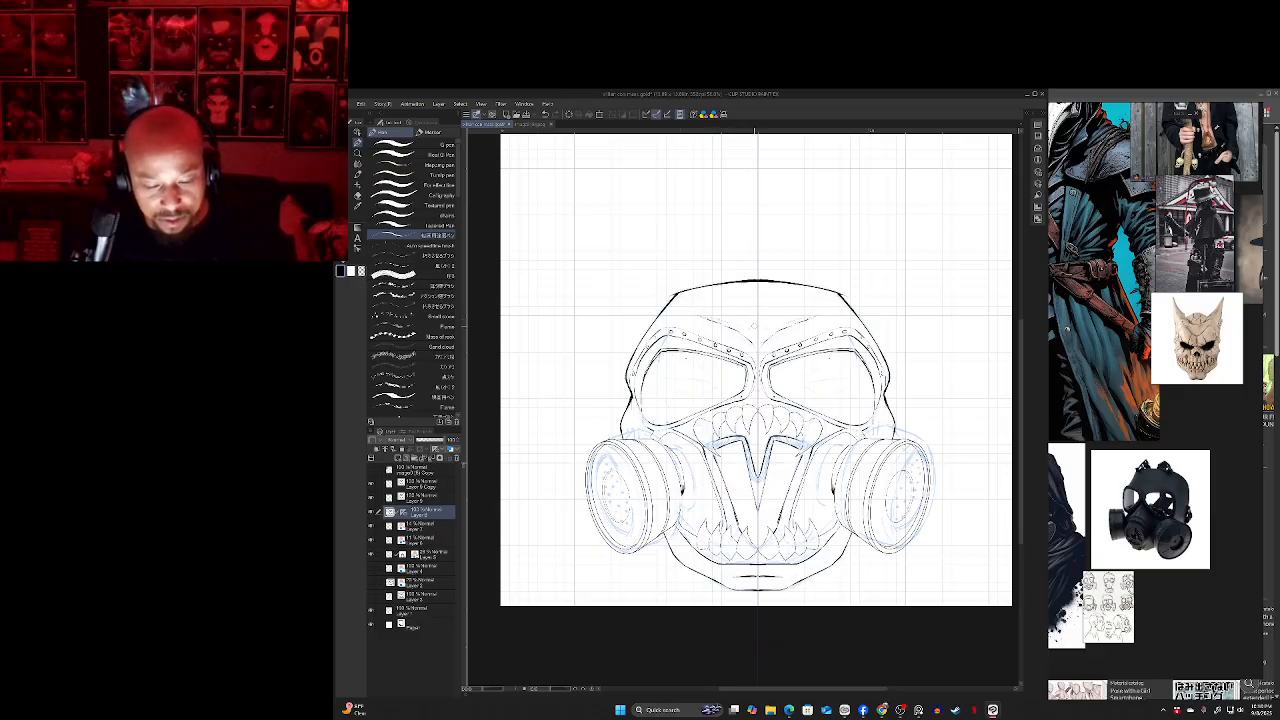
left_click_drag(754, 326, 757, 339)
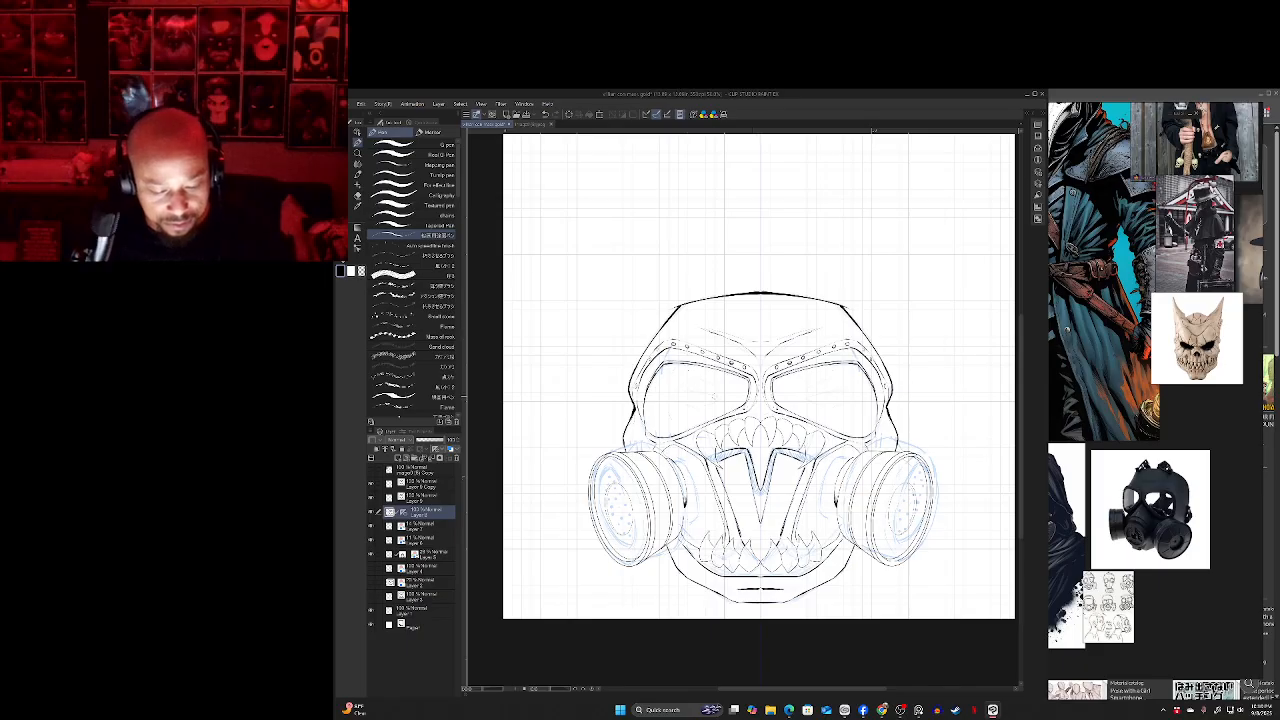
mouse_move(722, 397)
left_mouse_down()
mouse_move(668, 391)
mouse_move(694, 404)
mouse_move(676, 402)
left_mouse_up()
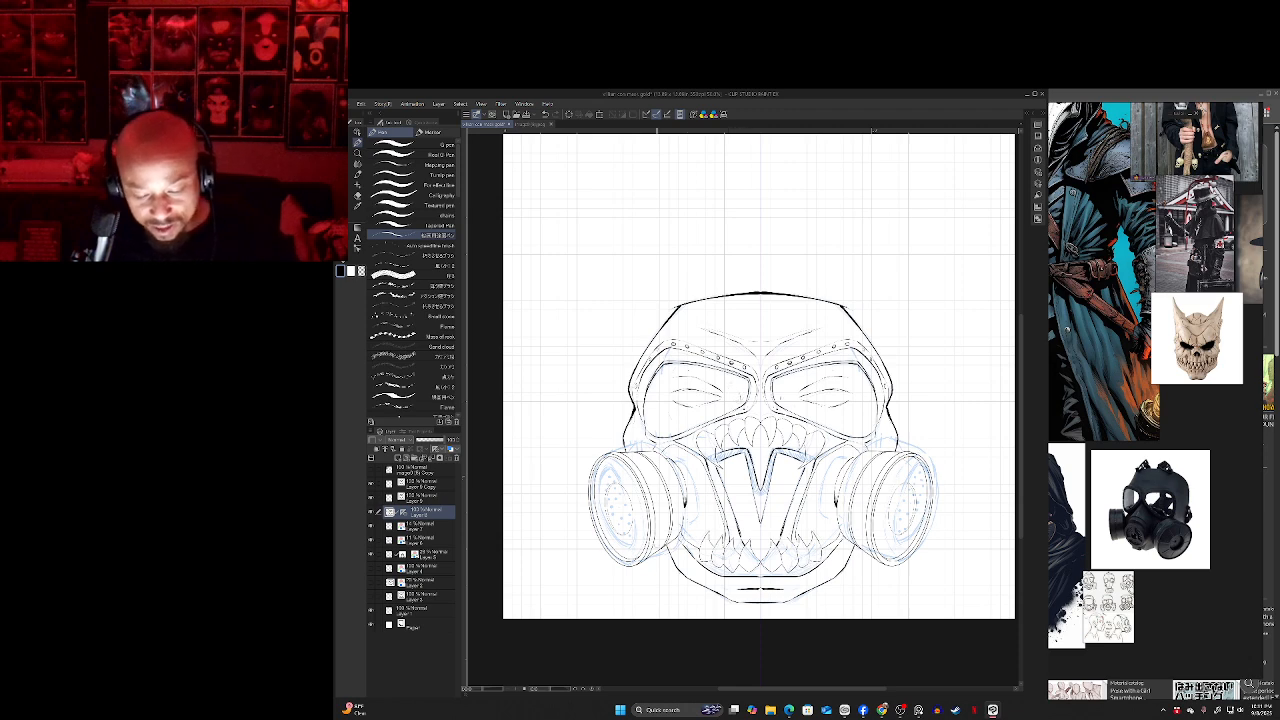
- Hide the blue sketch layers and check the mask's clean line art from afar and up close
left_click_drag(657, 478, 664, 471)
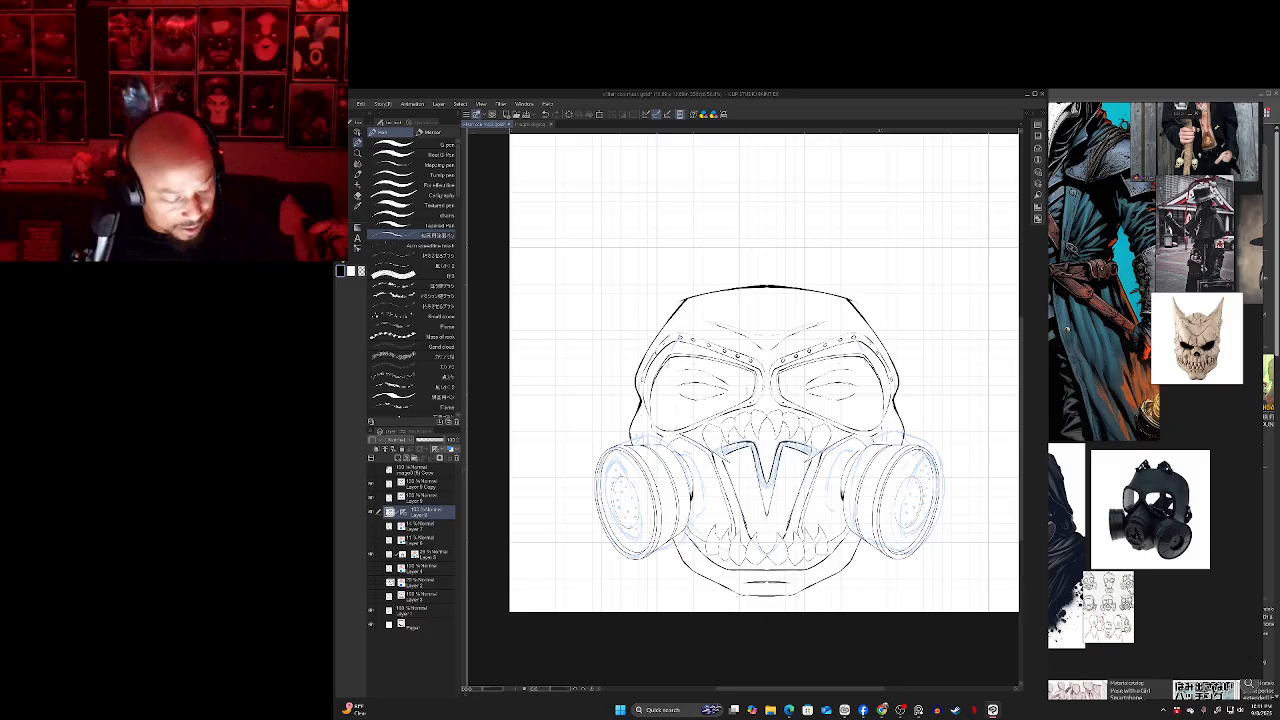
left_click(371, 554)
scroll(627, 497, "down", 5)
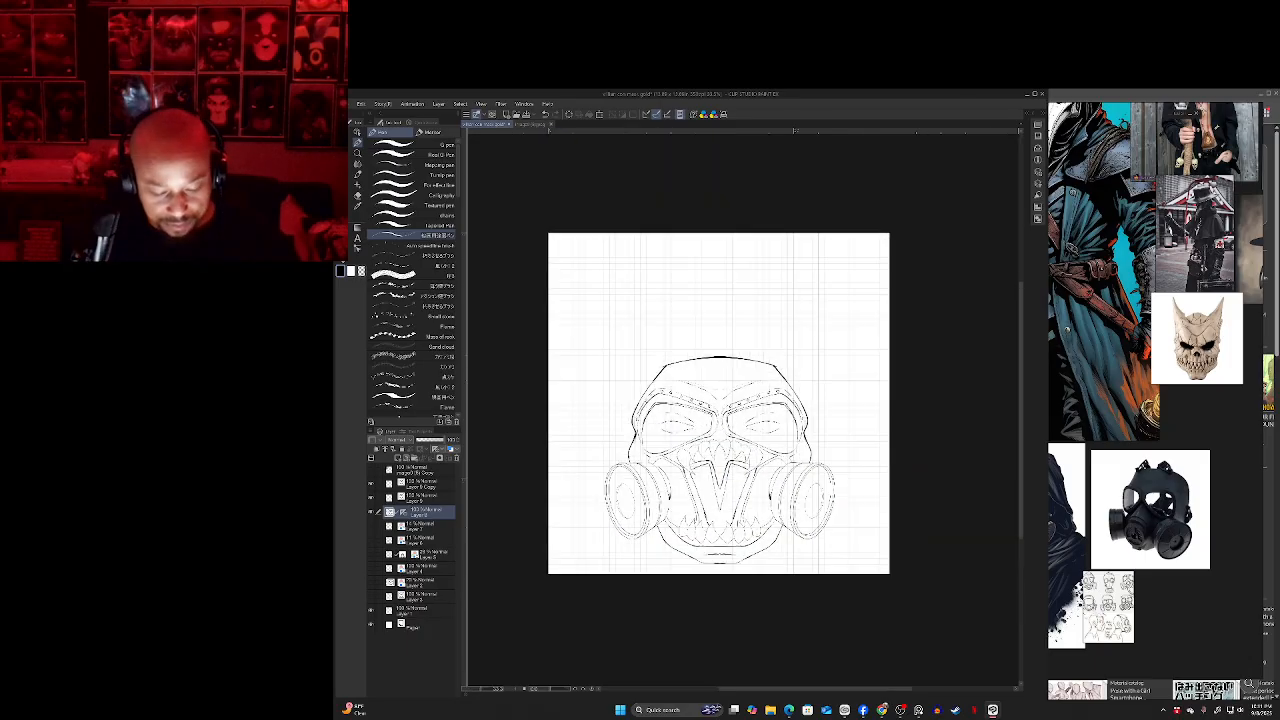
left_click_drag(627, 497, 669, 494)
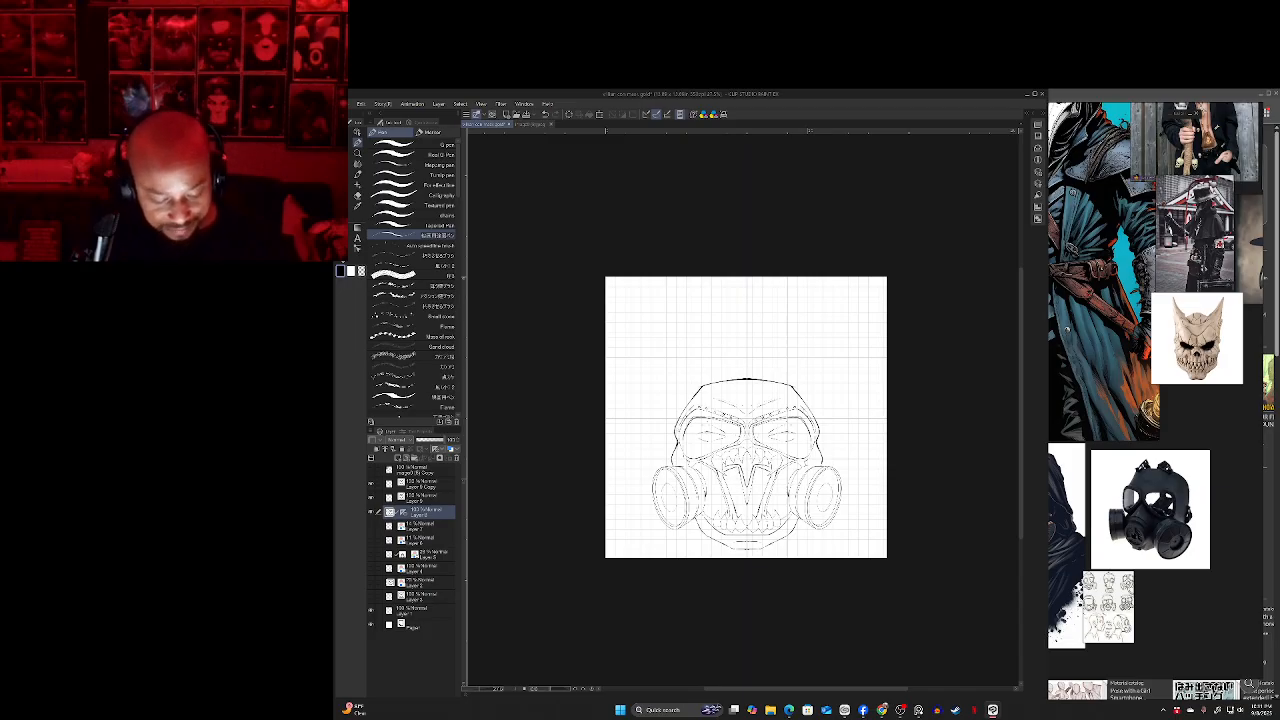
scroll(662, 495, "up", 6)
left_click_drag(662, 495, 601, 484)
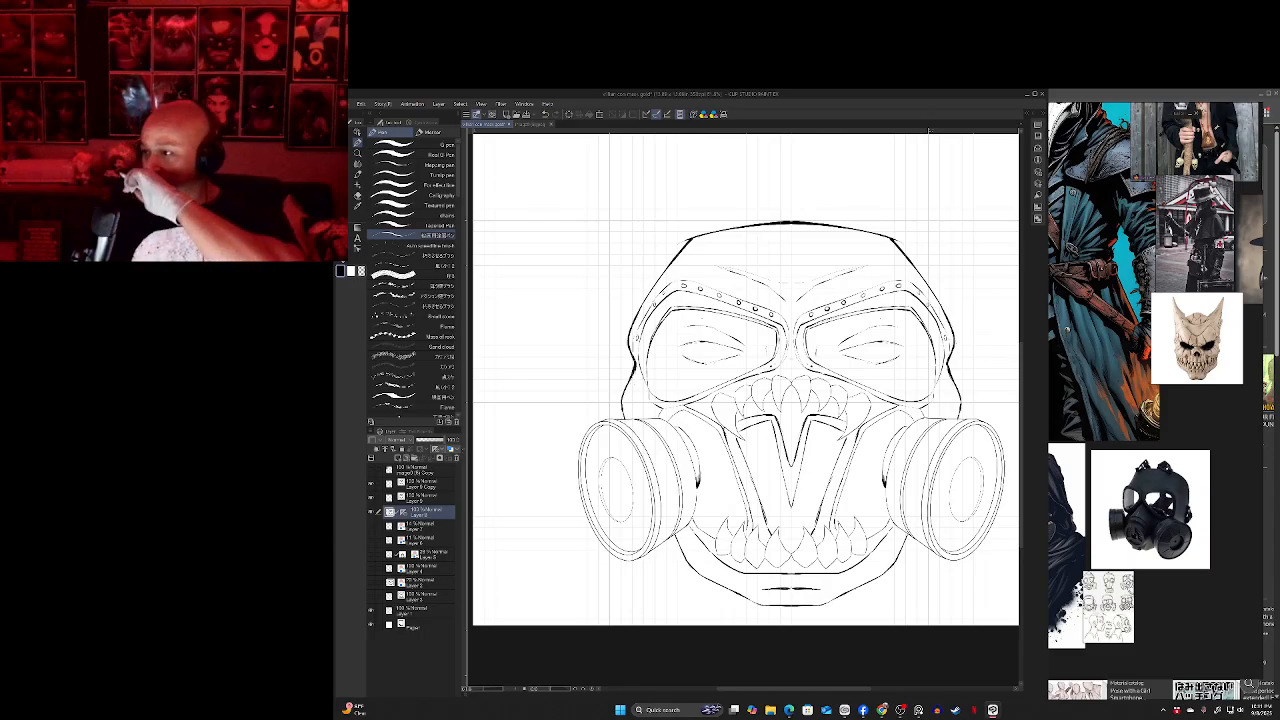
left_click_drag(768, 348, 787, 340)
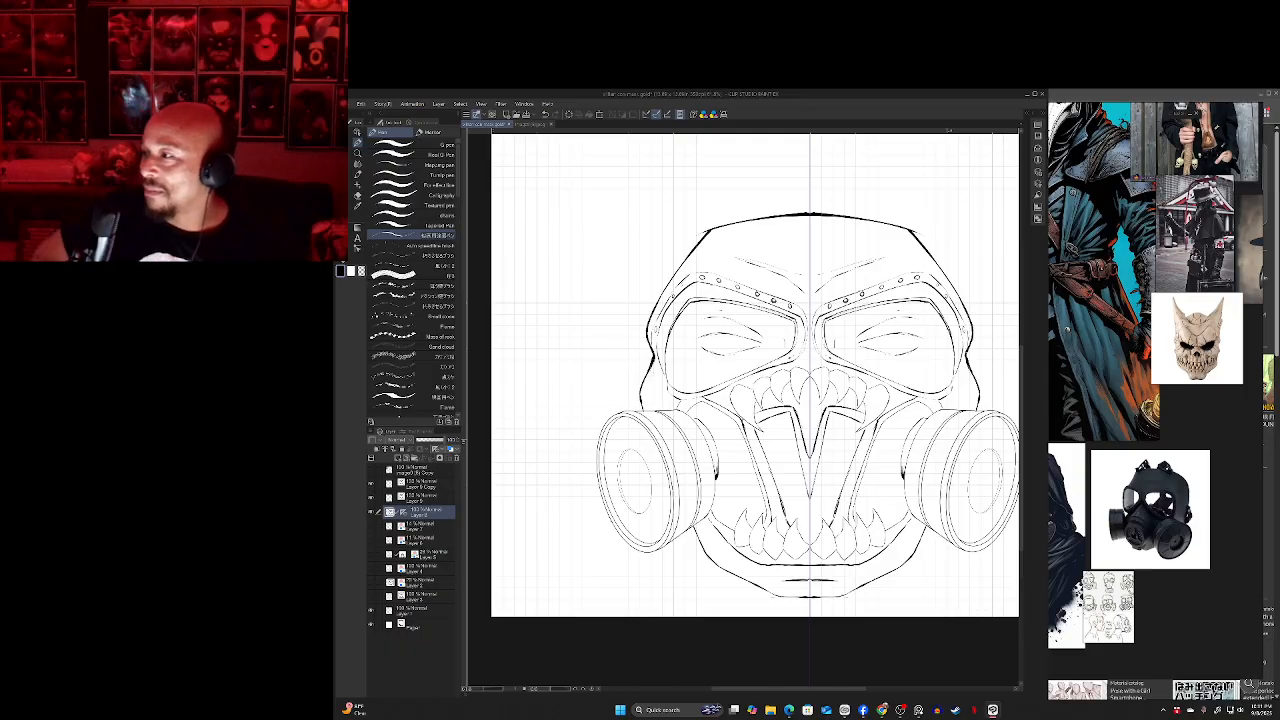
- Add a new layer directly above the line art and choose the G-pen for inking black fills
left_click_drag(787, 340, 819, 343)
scroll(571, 423, "up", 1)
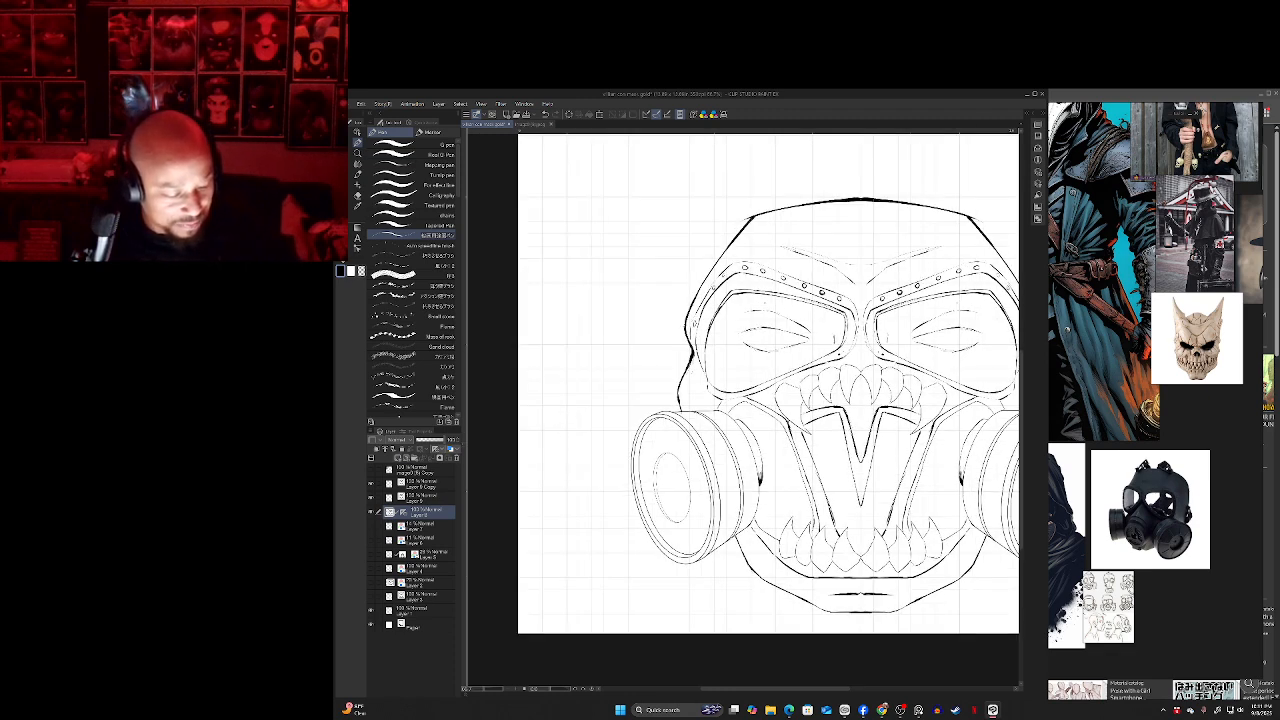
left_click(397, 458)
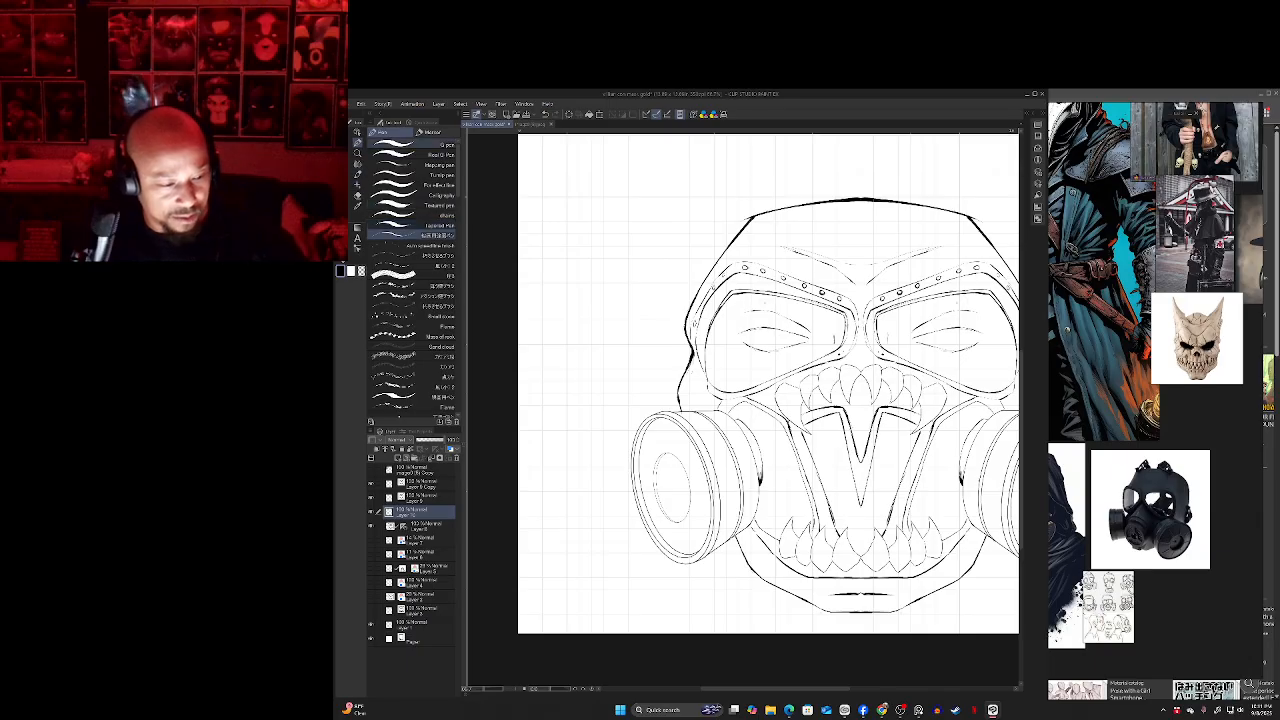
left_click(412, 146)
- Brush black into the left arm of the nose panel's central V, undoing the last excess strokes
scroll(646, 445, "up", 3)
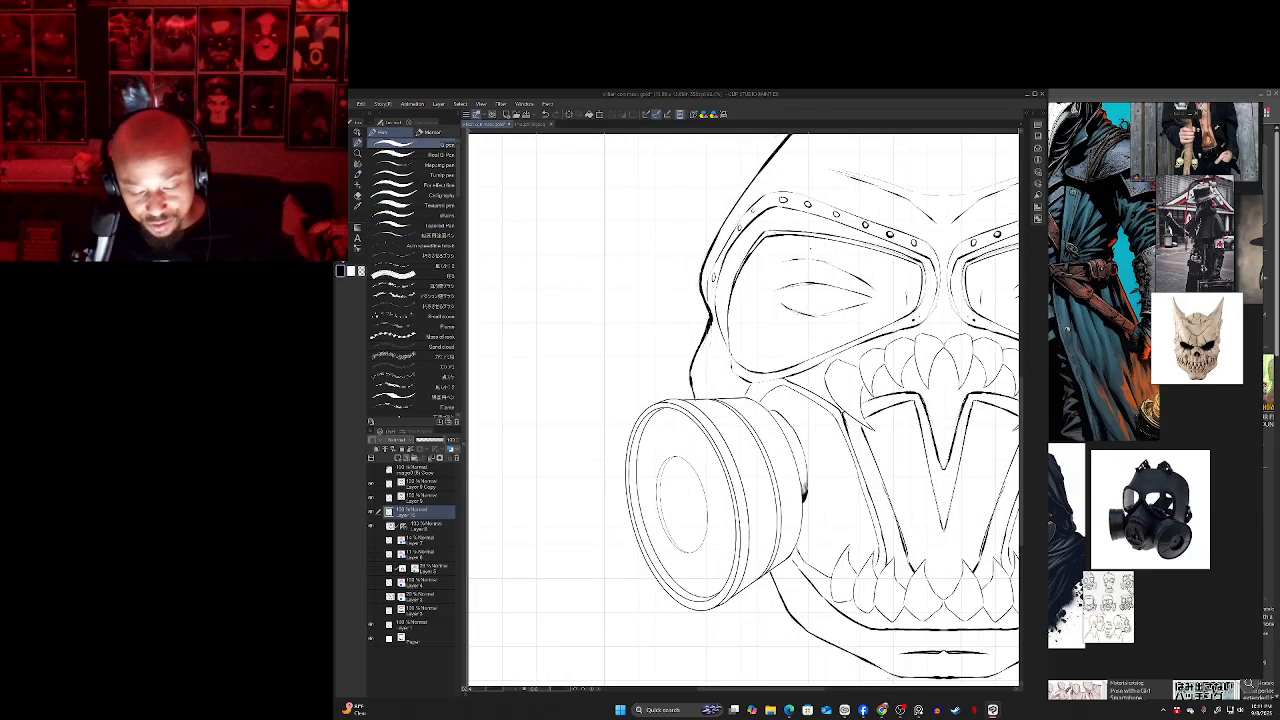
left_click_drag(810, 400, 675, 380)
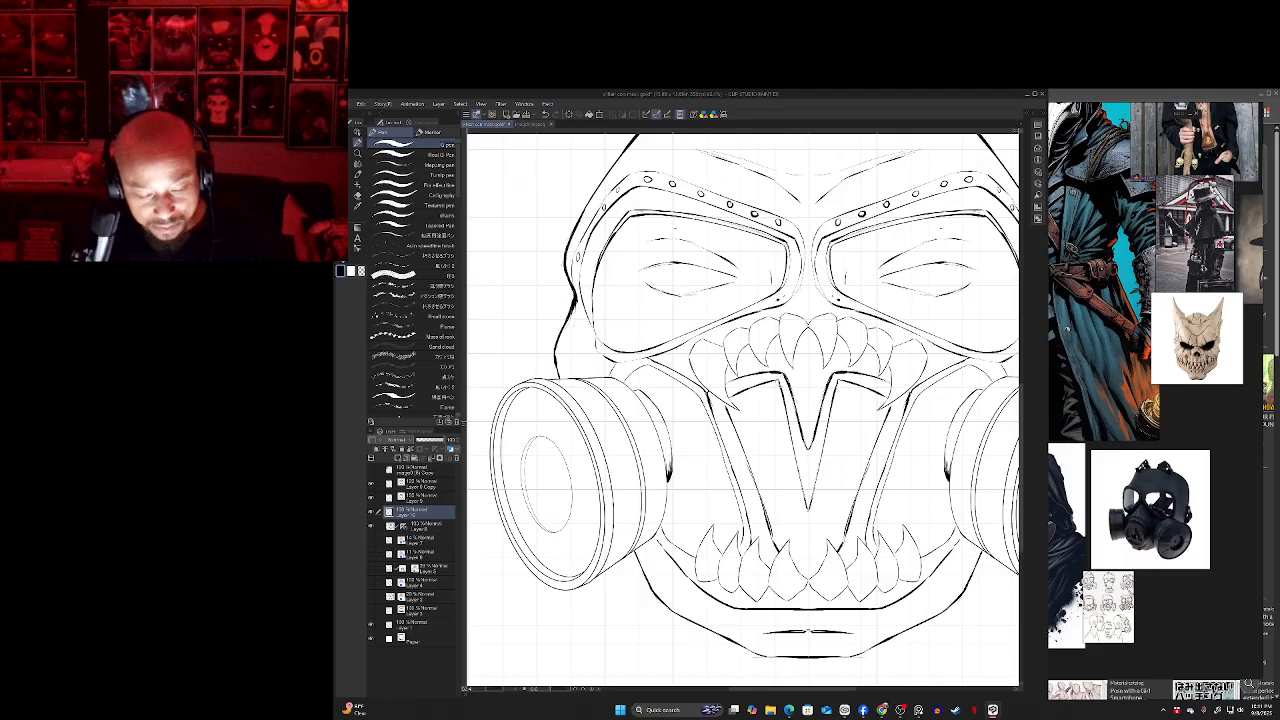
left_click_drag(778, 374, 798, 426)
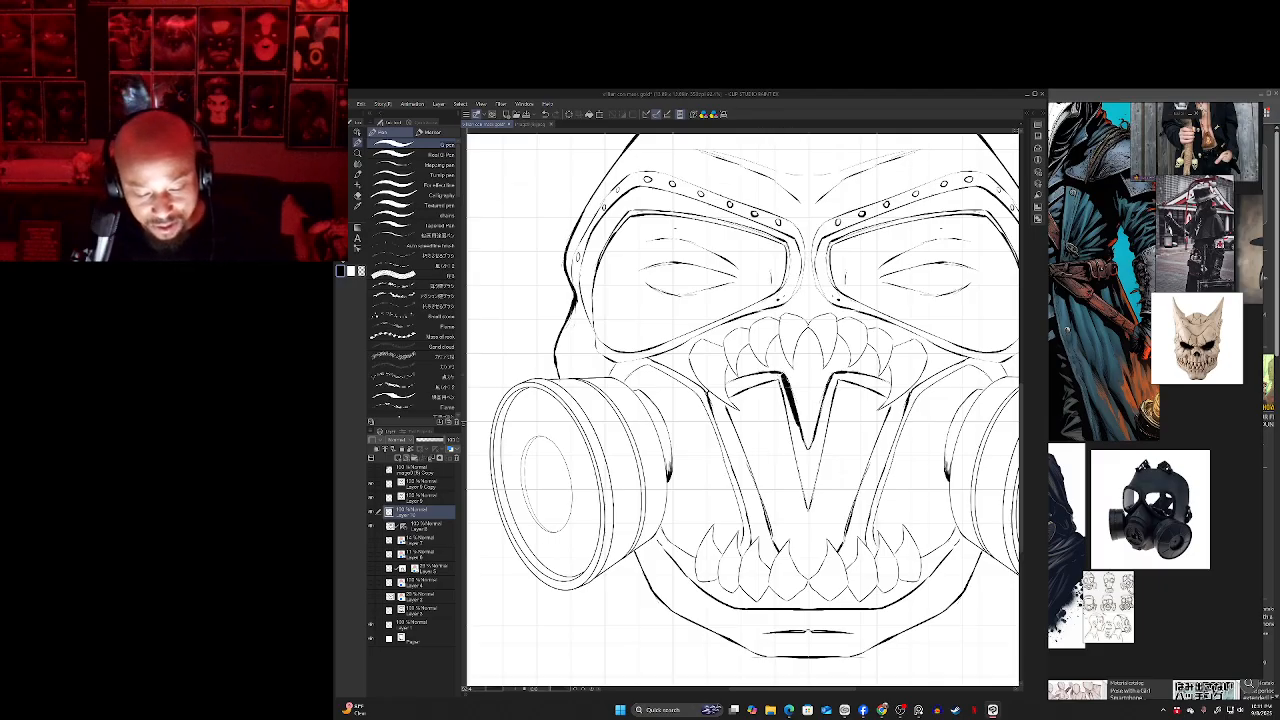
left_click_drag(778, 372, 806, 478)
left_click_drag(784, 408, 804, 482)
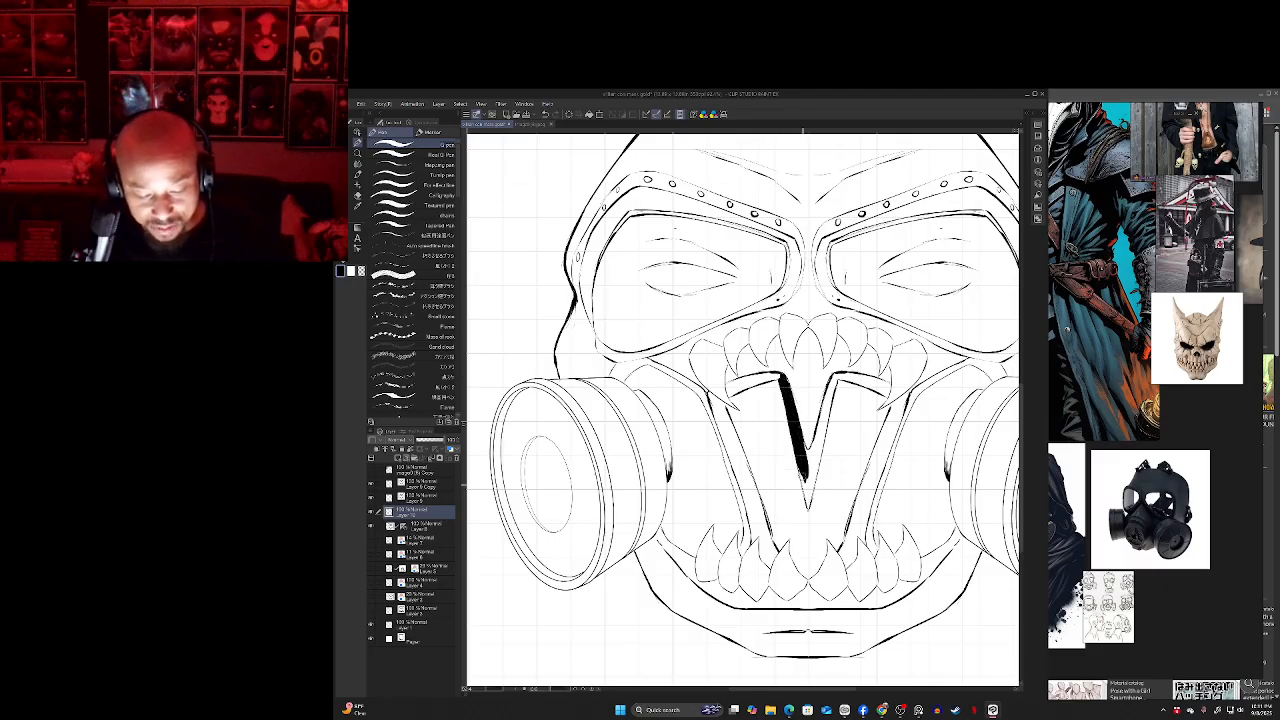
left_click_drag(789, 419, 806, 482)
key("ctrl+z")
key("ctrl+z")
key("ctrl+z")
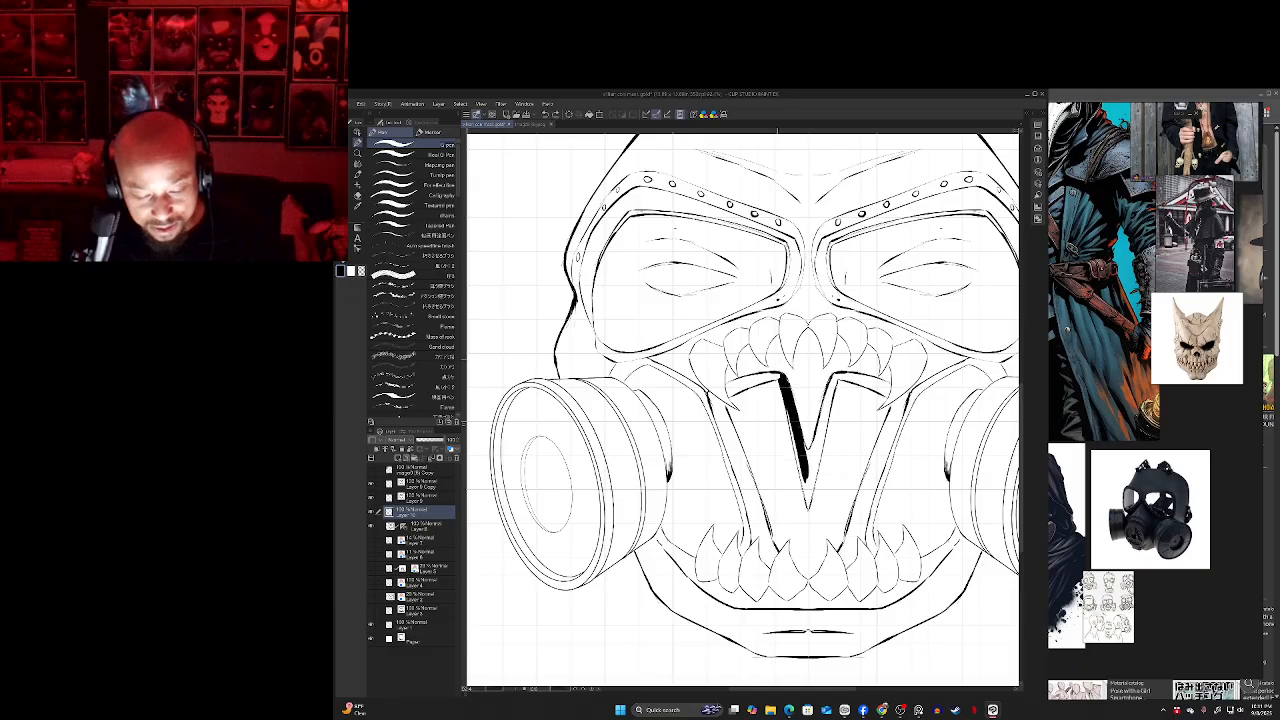
- Lasso the left arm of the central V down to its point, fill it with black and deselect
key("m")
mouse_move(779, 377)
left_mouse_down()
mouse_move(811, 507)
mouse_move(792, 408)
left_mouse_up()
left_click(802, 523)
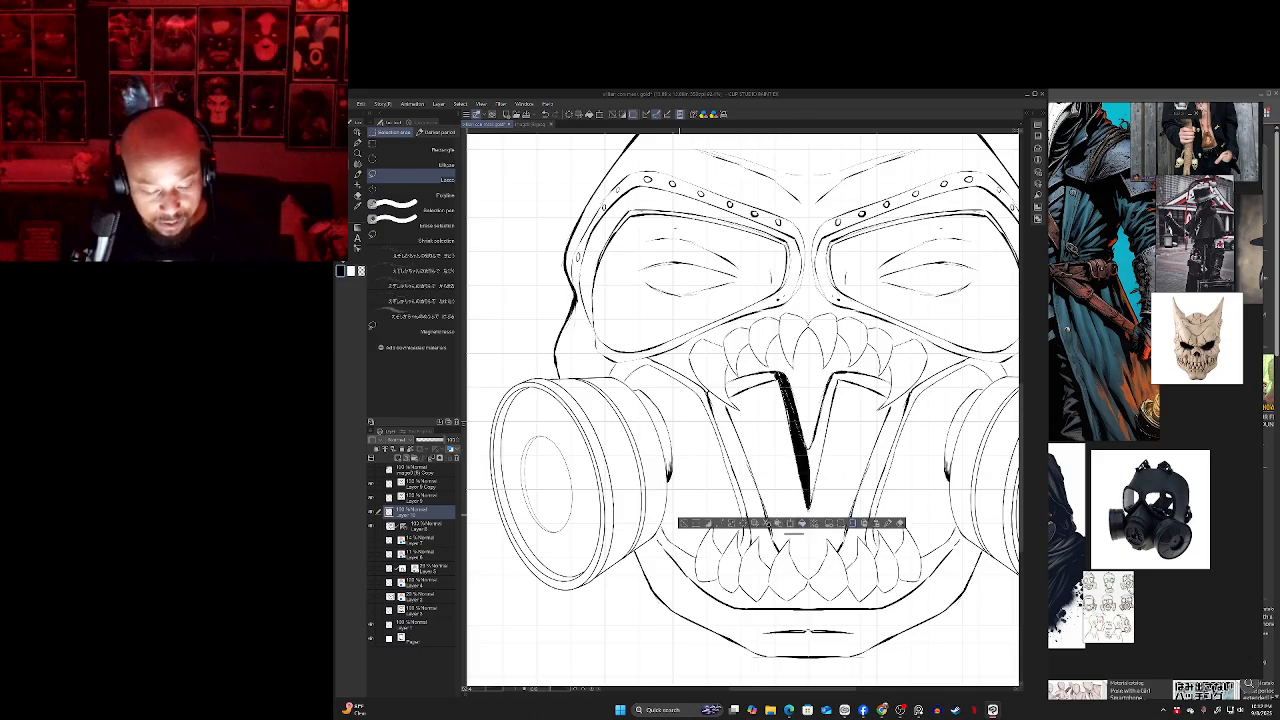
left_click(684, 523)
- Move the symmetry ruler to the new layer and fill both arms of the central V with black
left_click_drag(403, 526, 402, 512)
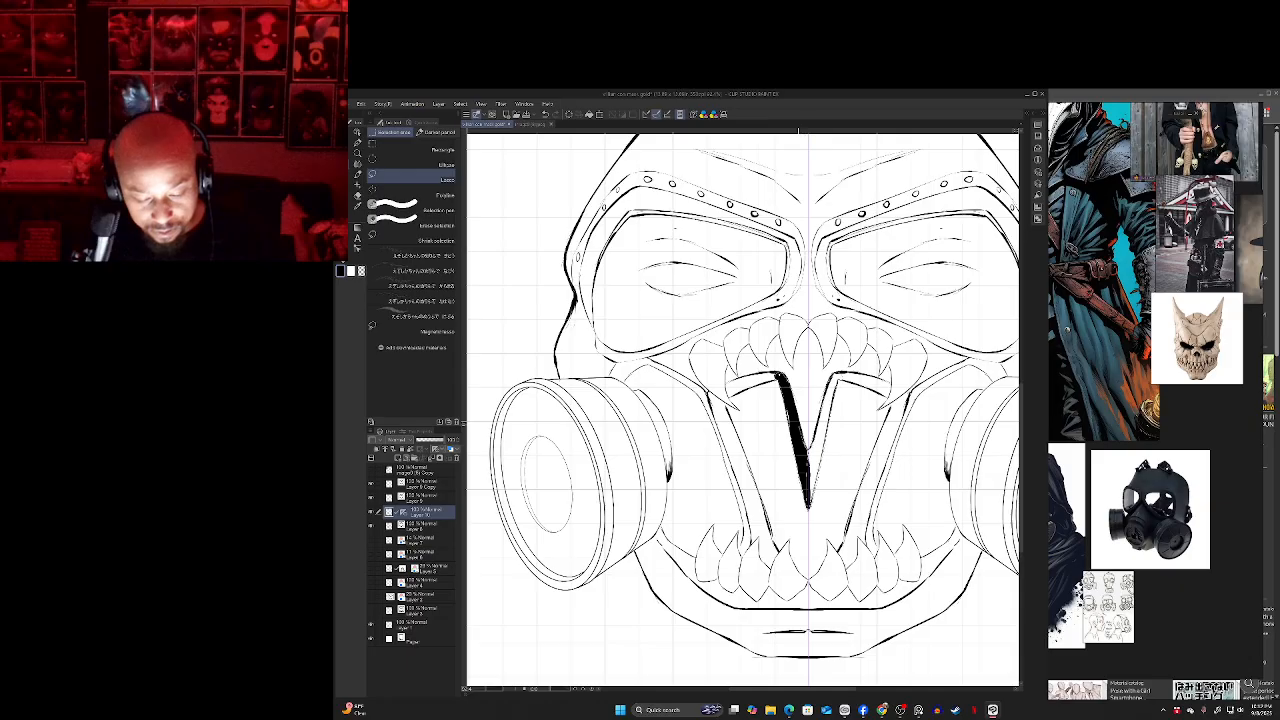
left_click_drag(790, 390, 783, 377)
left_click(817, 521)
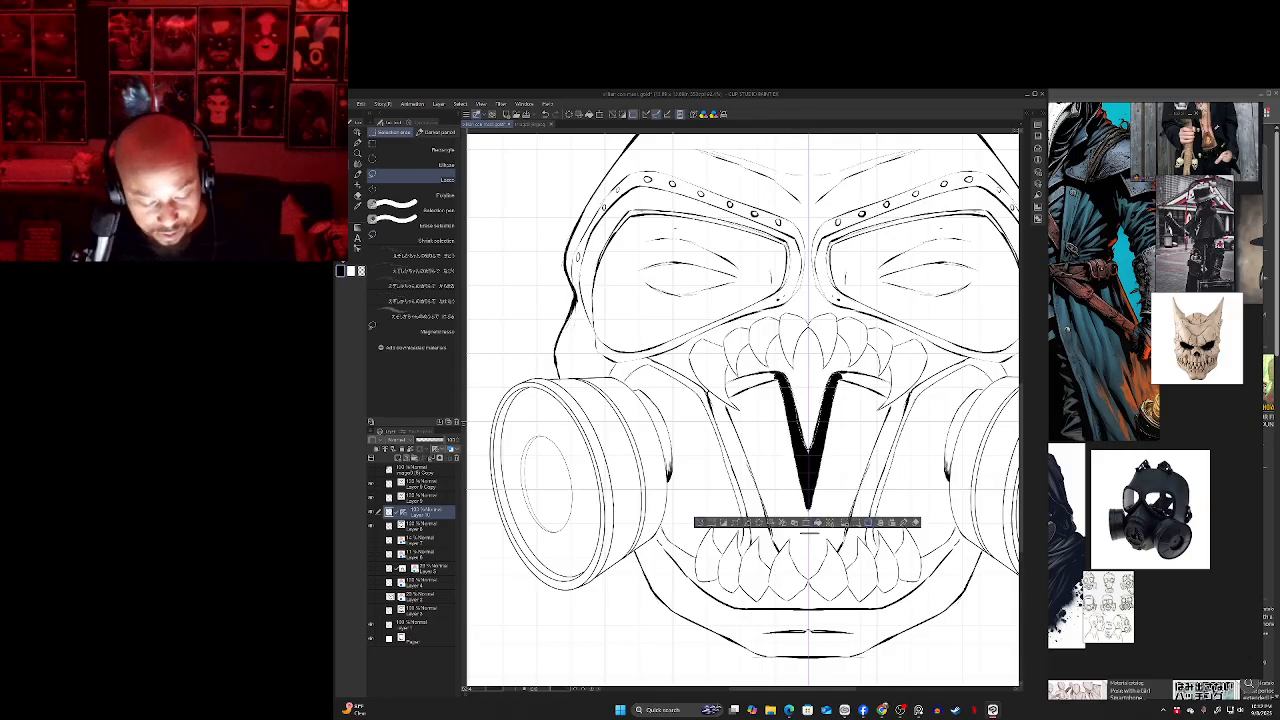
left_click(703, 521)
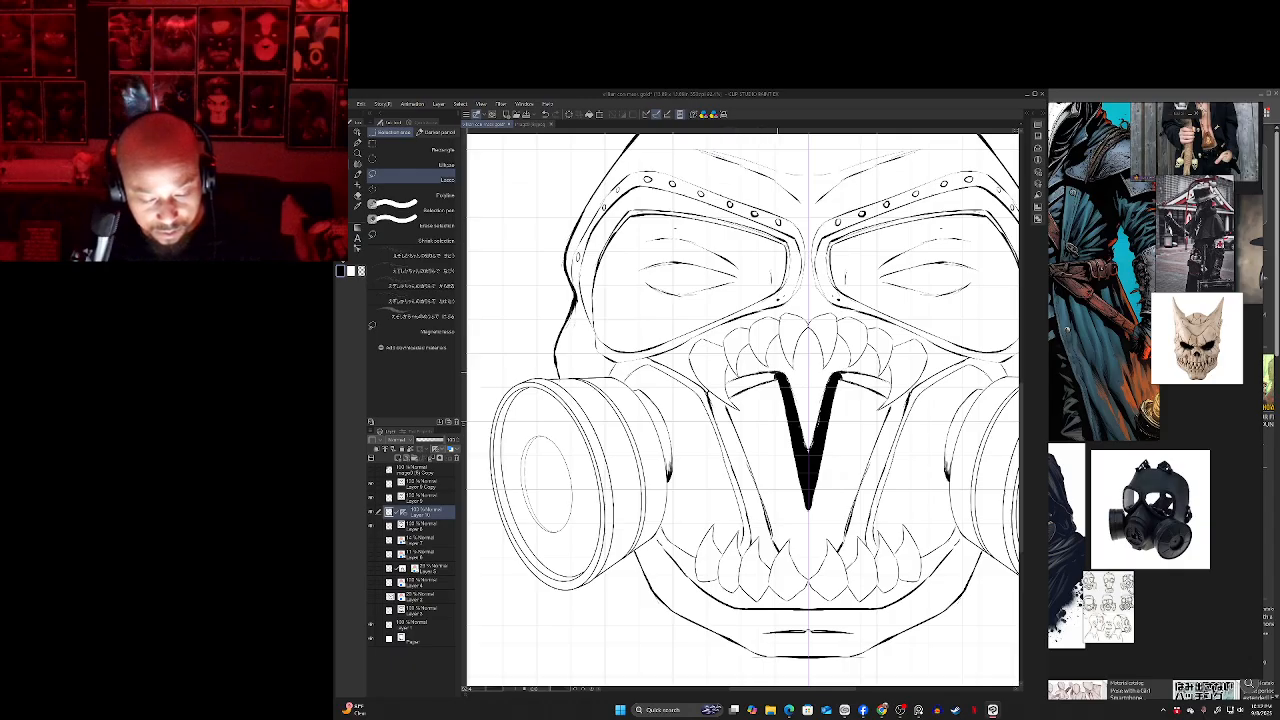
- Lasso the short upper bars beside the V, fill them black on both sides and deselect
left_click_drag(777, 372, 781, 377)
left_click(818, 412)
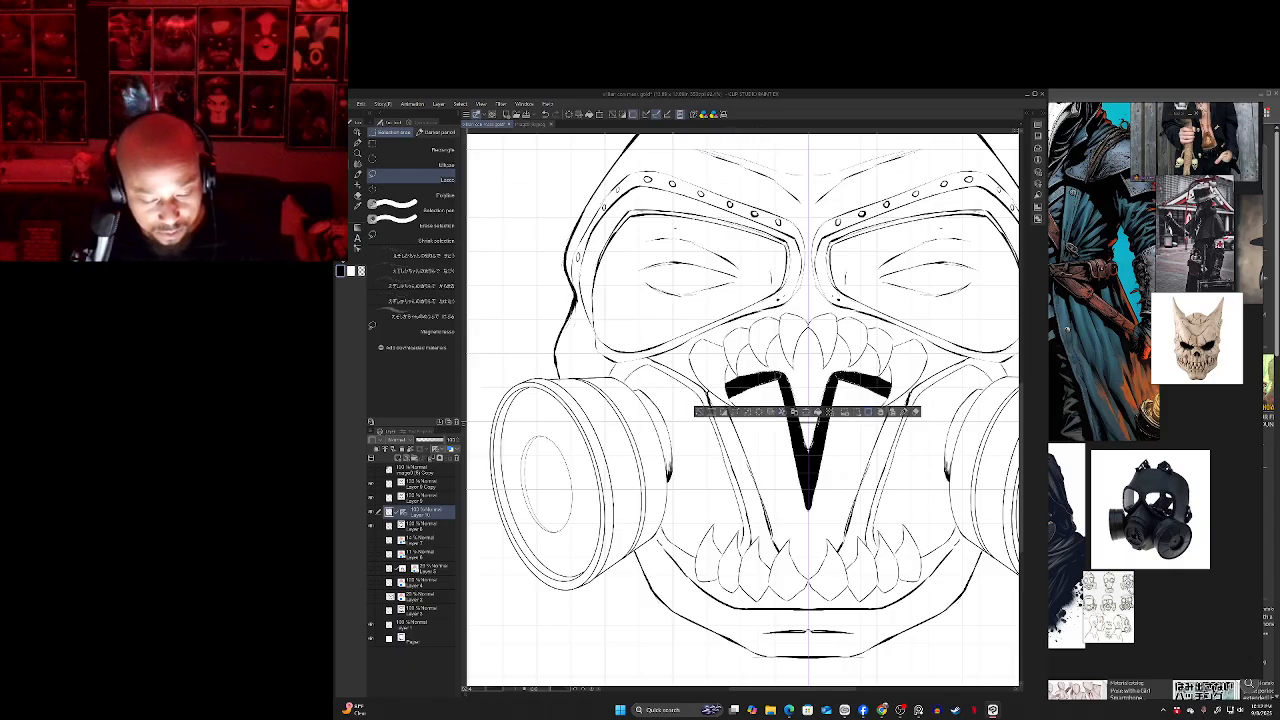
left_click(699, 411)
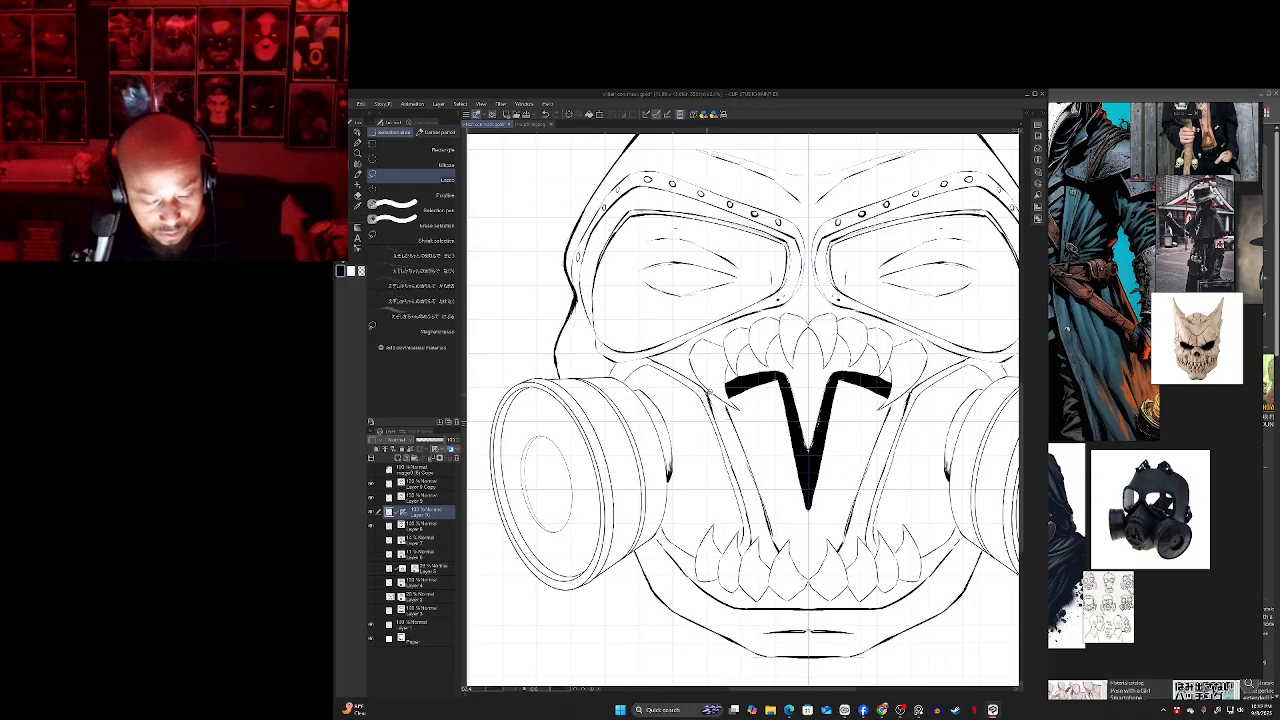
- Lasso the nose panel's long outer side strips down to the lower teeth, fill them black on both sides and deselect
left_click_drag(709, 391, 738, 432)
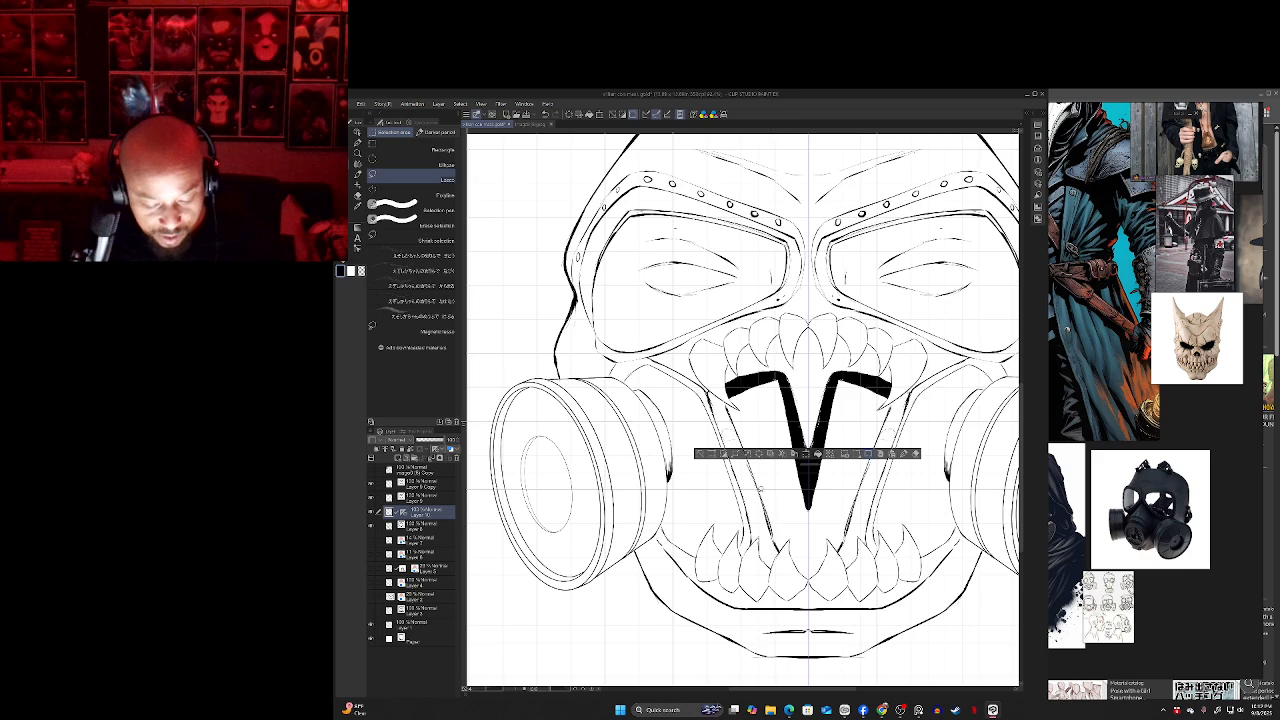
left_click_drag(738, 431, 733, 429)
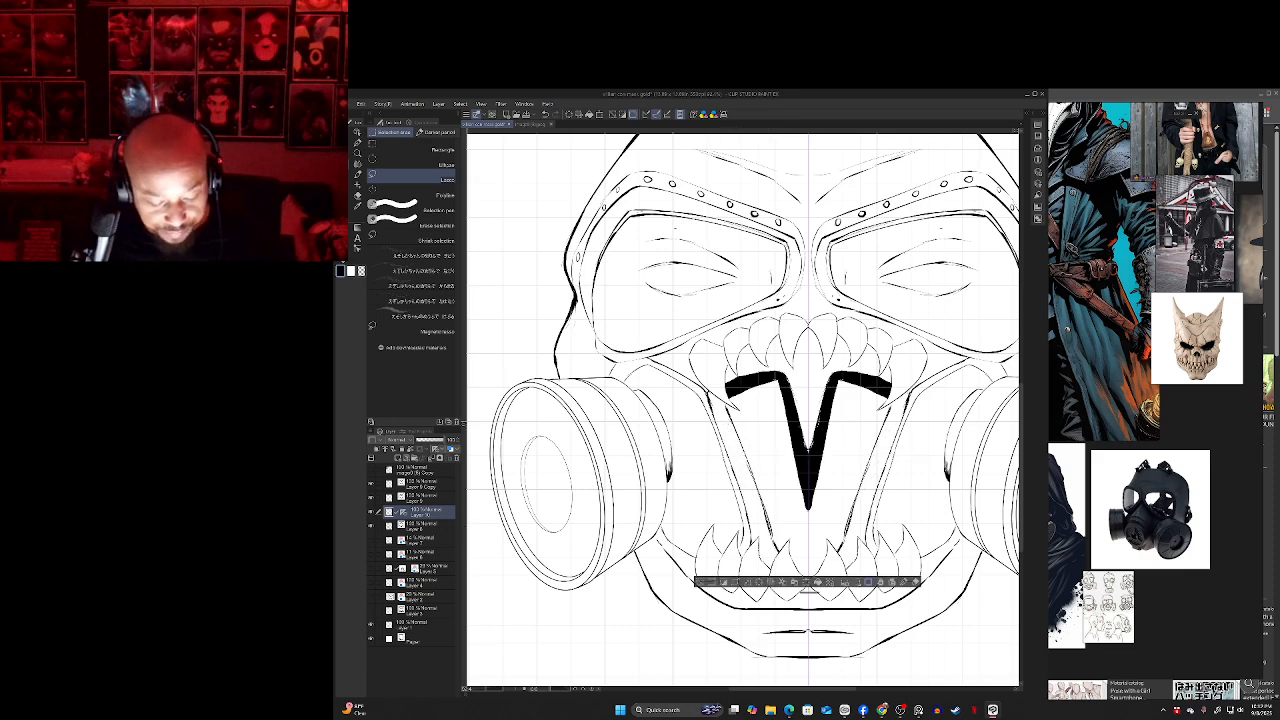
left_click(817, 582)
left_click(701, 582)
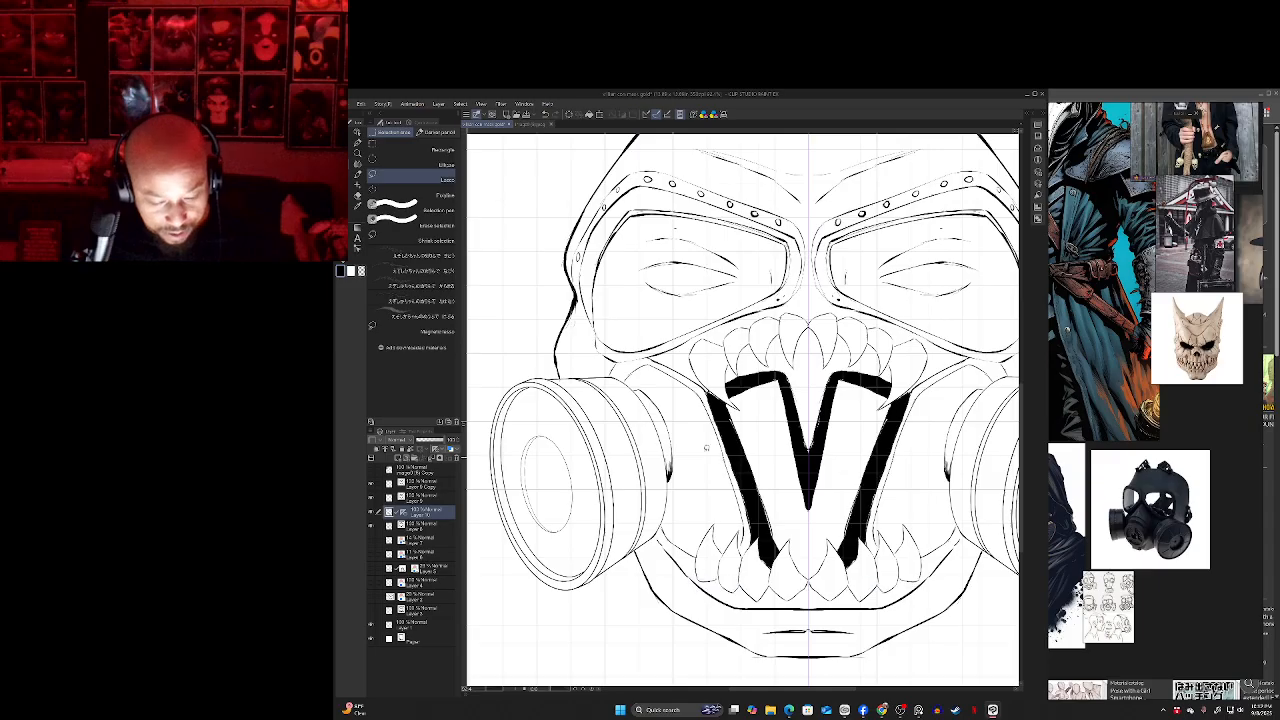
- Clean up the inner edges of the black side strips and the V's notch with pen strokes, redrawing until smooth
key("p")
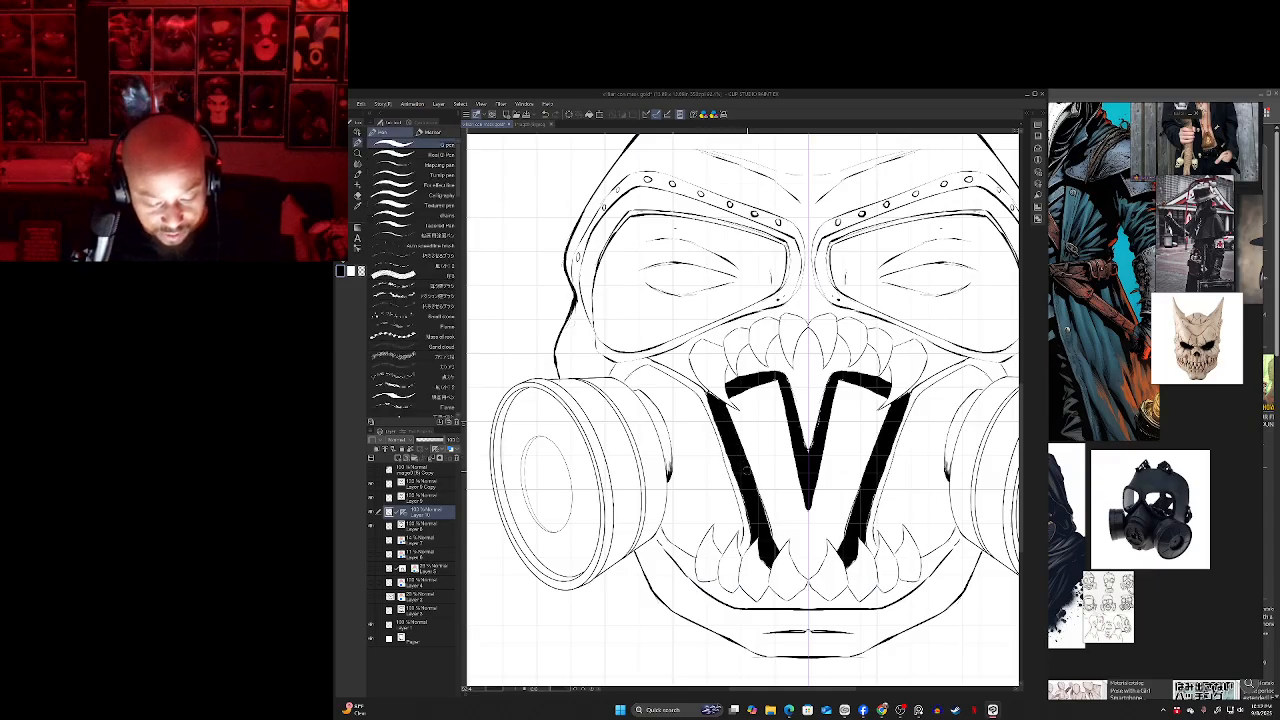
left_click_drag(754, 481, 774, 539)
key("ctrl+z")
left_click_drag(753, 481, 775, 543)
key("ctrl+z")
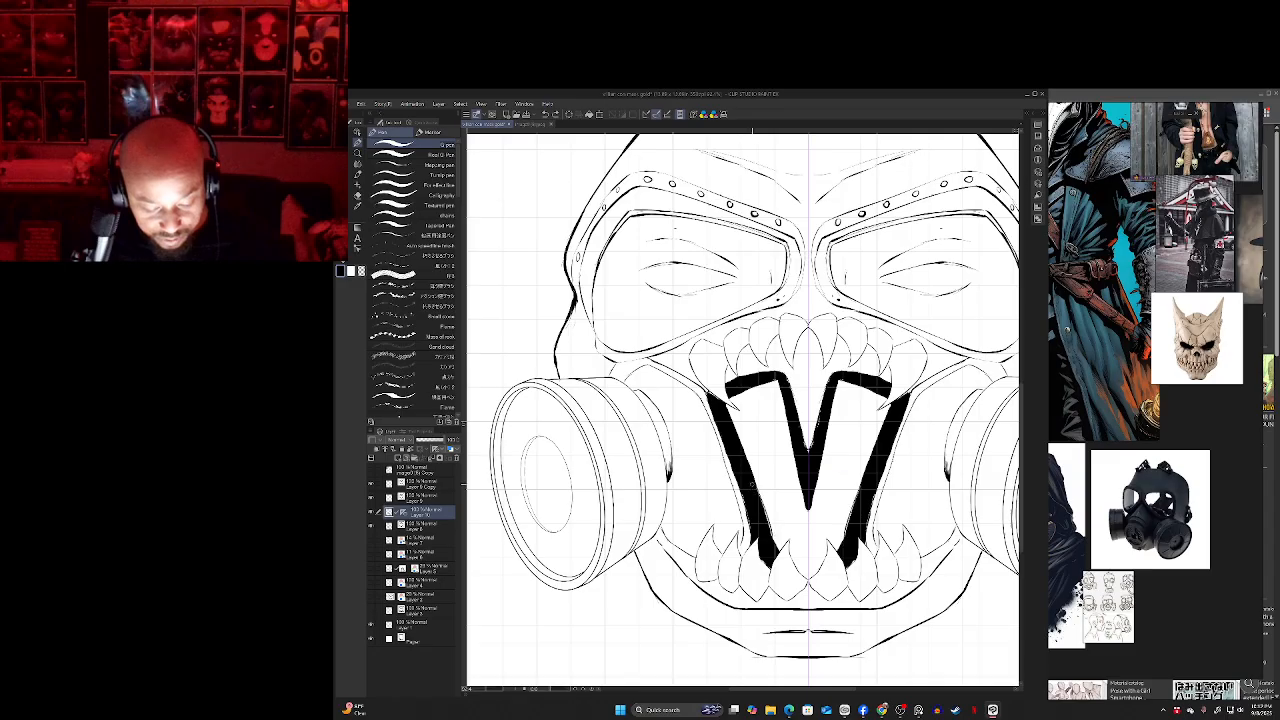
left_click_drag(753, 483, 775, 549)
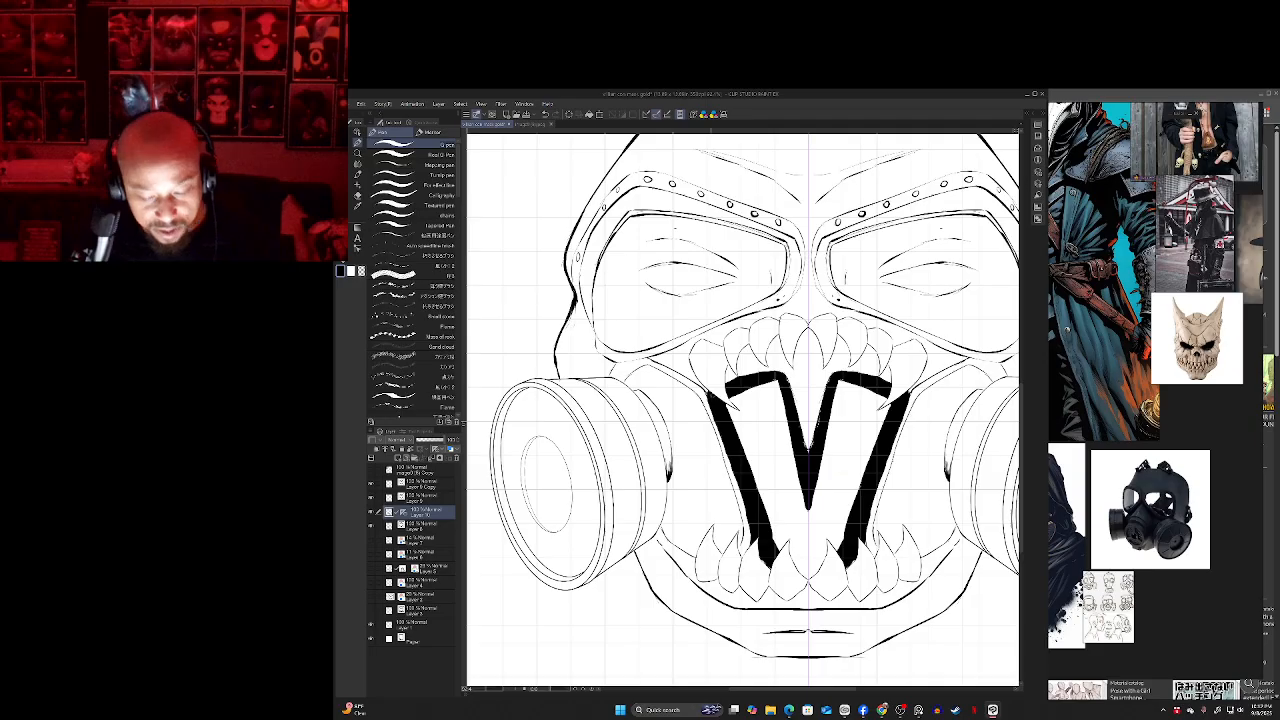
left_click_drag(808, 450, 816, 452)
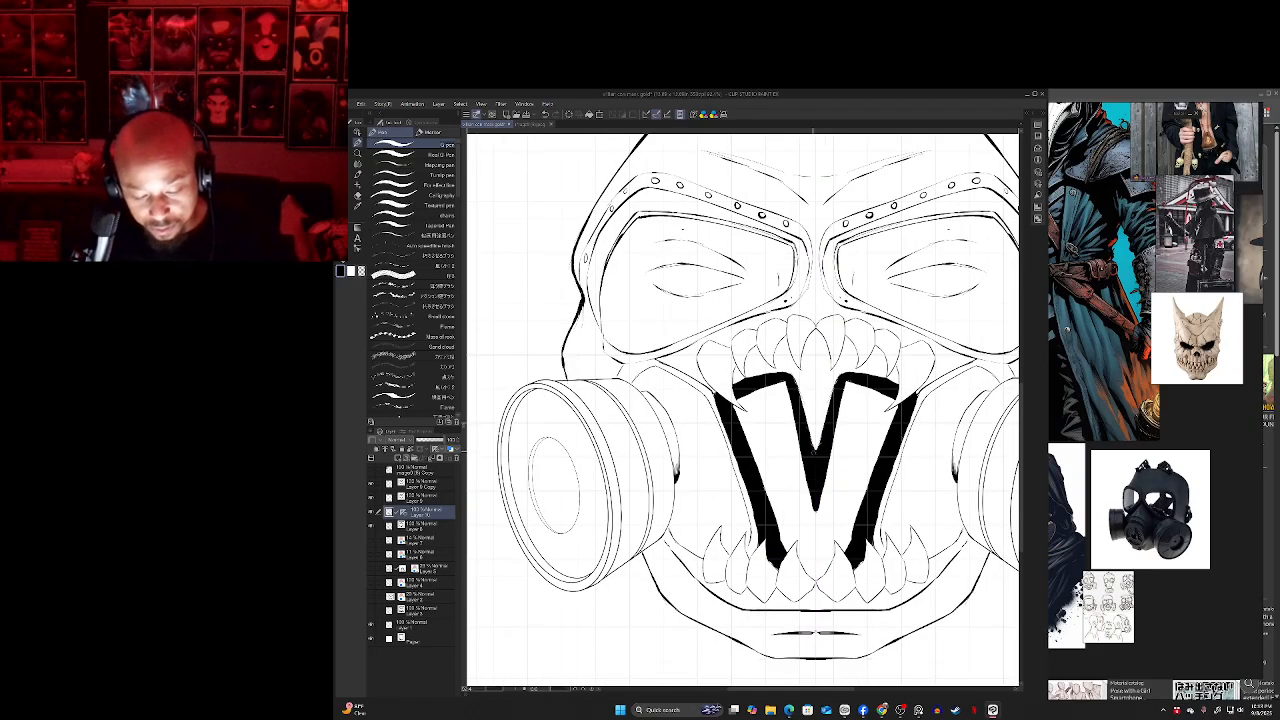
left_click_drag(811, 450, 833, 411)
- Thicken the curved seam around the filter canister's body into a tapering black band from its upper to its lower edge
left_click_drag(609, 385, 611, 390)
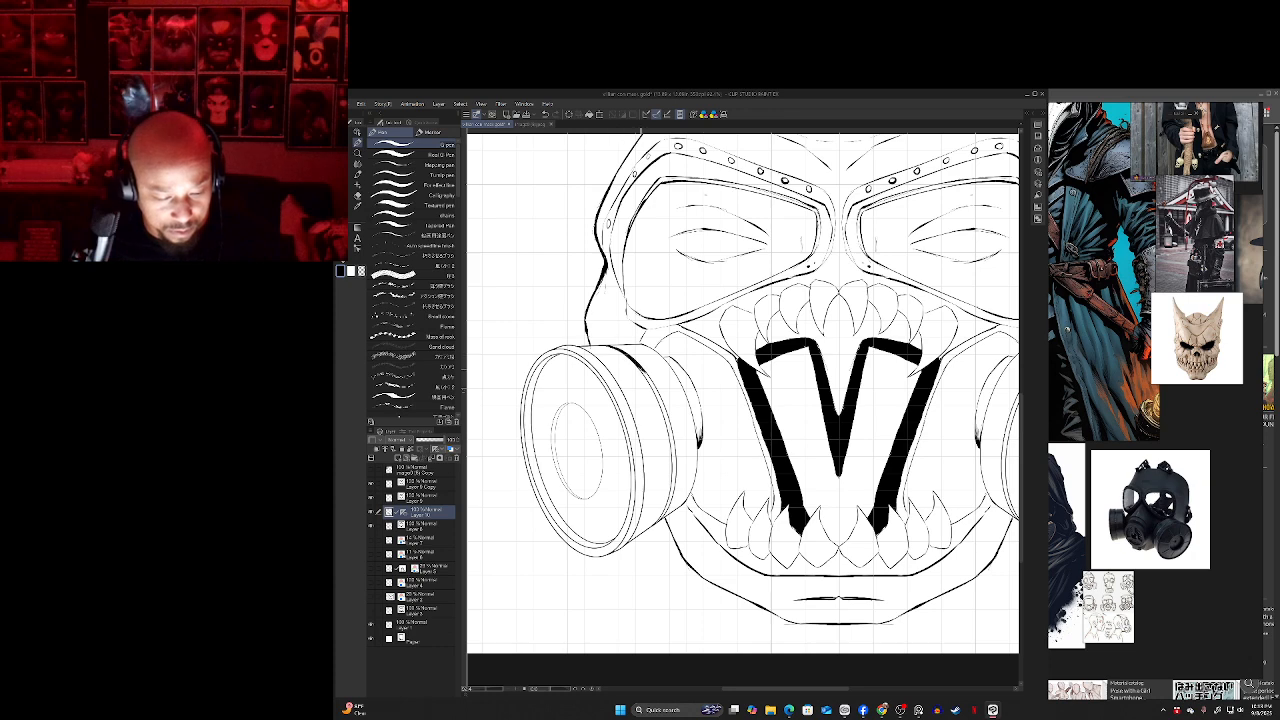
scroll(629, 377, "up", 3)
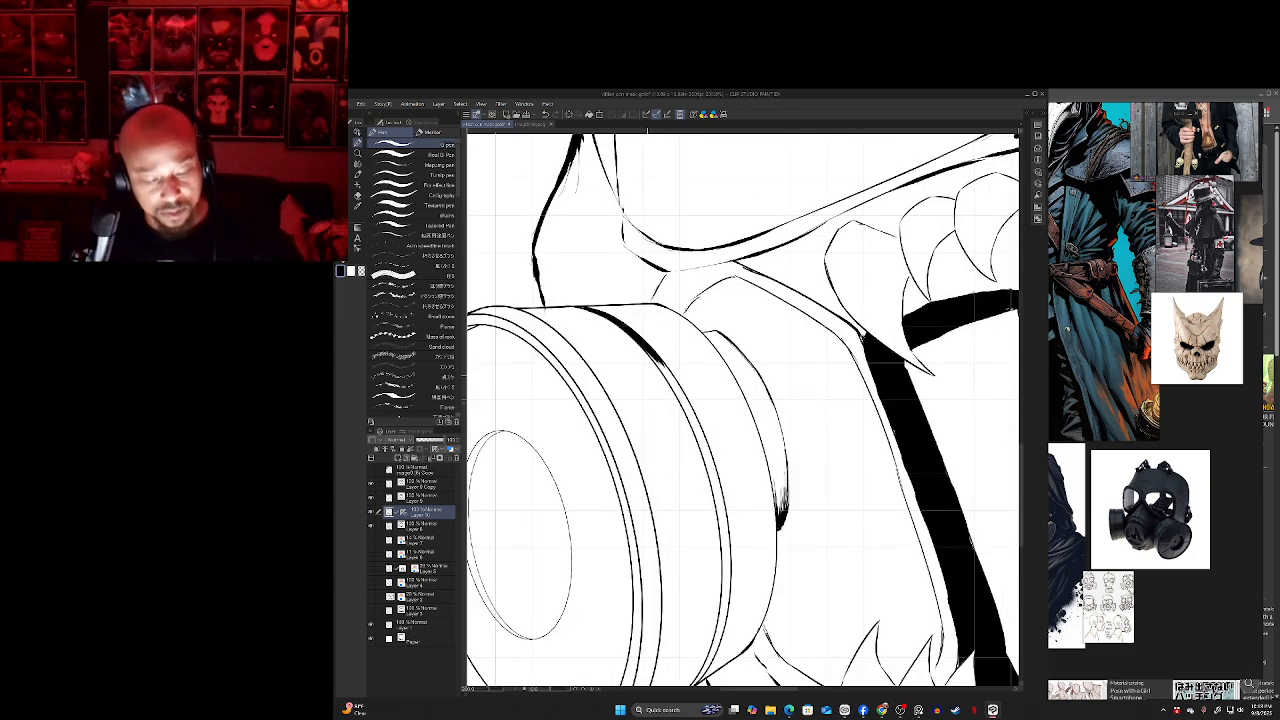
left_click_drag(645, 349, 686, 410)
left_click_drag(665, 368, 707, 454)
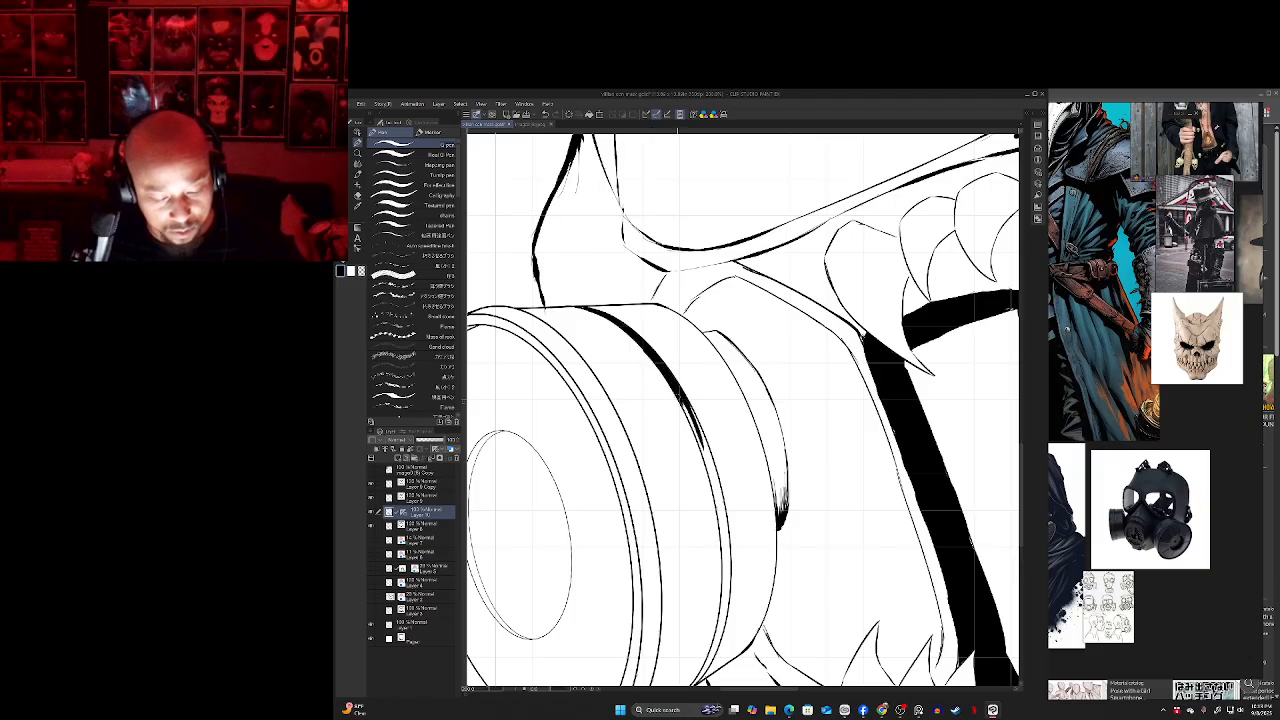
left_click_drag(682, 404, 718, 502)
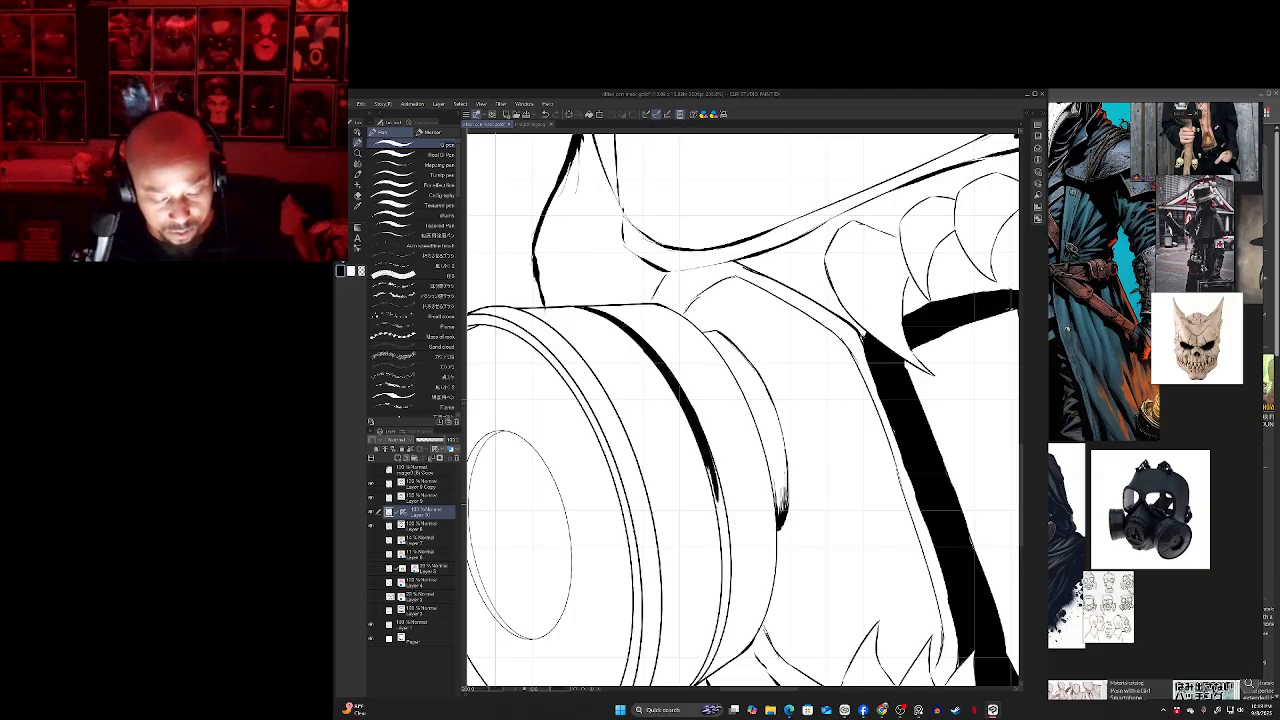
left_click_drag(700, 440, 720, 520)
mouse_move(706, 466)
left_mouse_down()
mouse_move(722, 526)
mouse_move(733, 375)
mouse_move(740, 417)
left_mouse_up()
left_click_drag(731, 367, 741, 462)
left_click_drag(739, 416, 732, 492)
left_click_drag(740, 440, 726, 522)
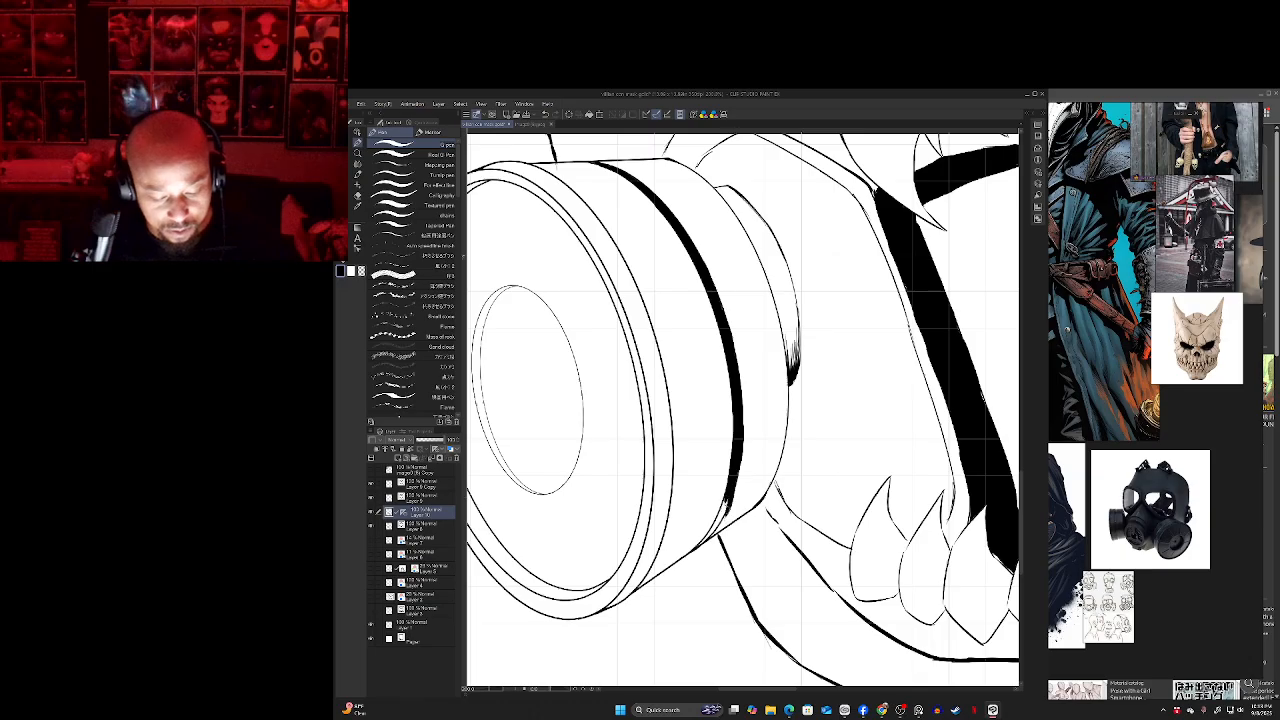
left_click_drag(735, 474, 720, 526)
key("ctrl+z")
mouse_move(735, 478)
left_mouse_down()
mouse_move(702, 543)
mouse_move(719, 518)
mouse_move(775, 551)
left_mouse_up()
- Lasso the gap between the canister face's inner rim lines along the outer side, fill it with black and deselect
left_click_drag(527, 283, 682, 287)
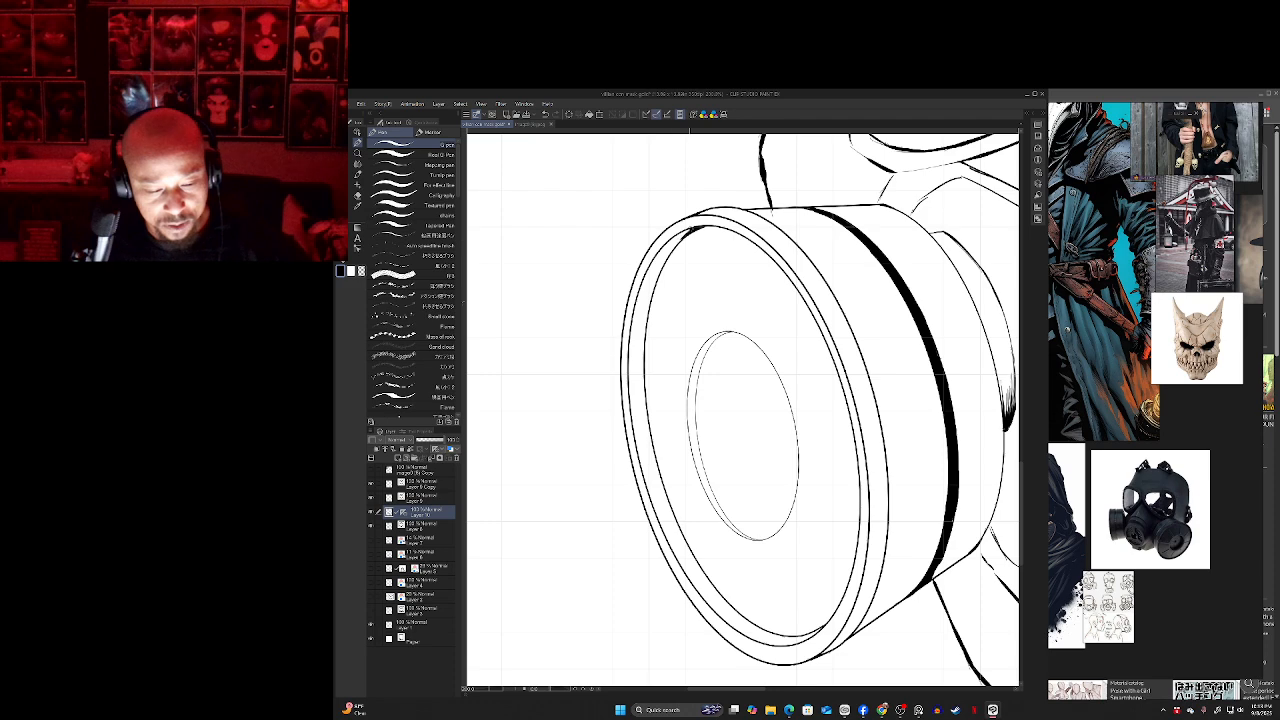
key("m")
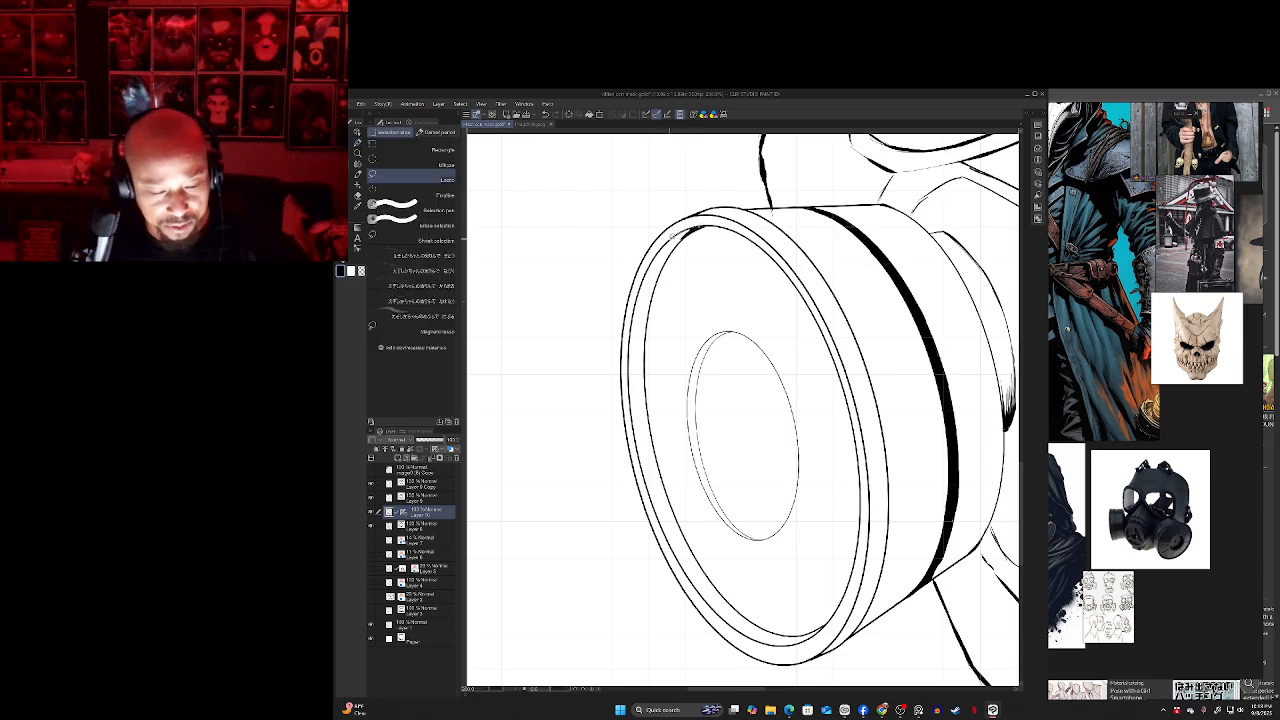
left_click_drag(697, 230, 657, 263)
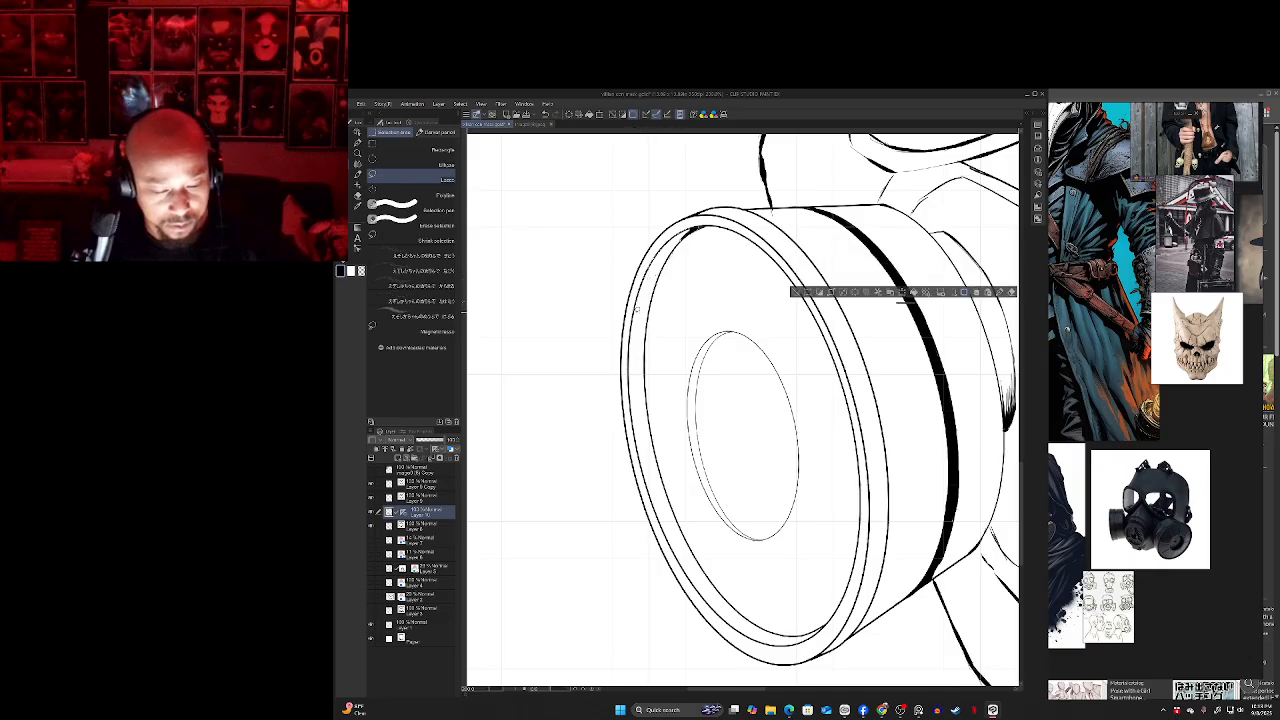
left_click_drag(662, 268, 654, 293)
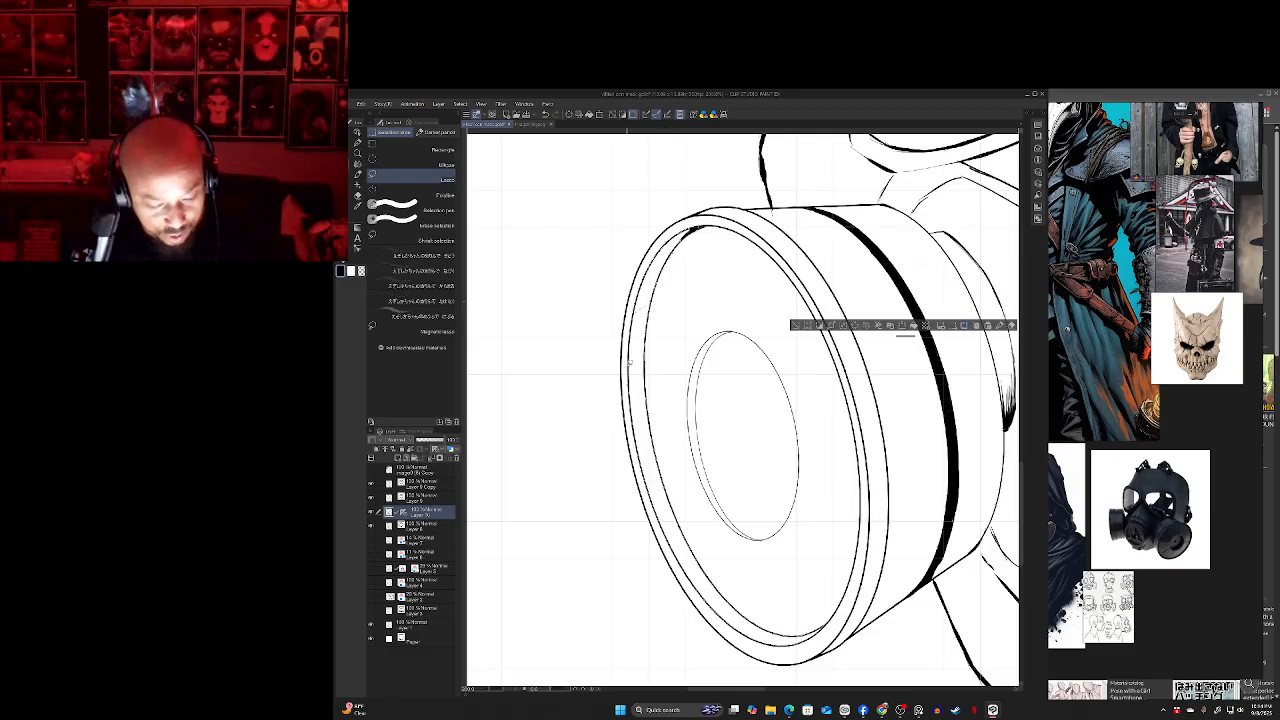
mouse_move(634, 313)
left_mouse_down()
mouse_move(668, 245)
mouse_move(688, 236)
left_mouse_up()
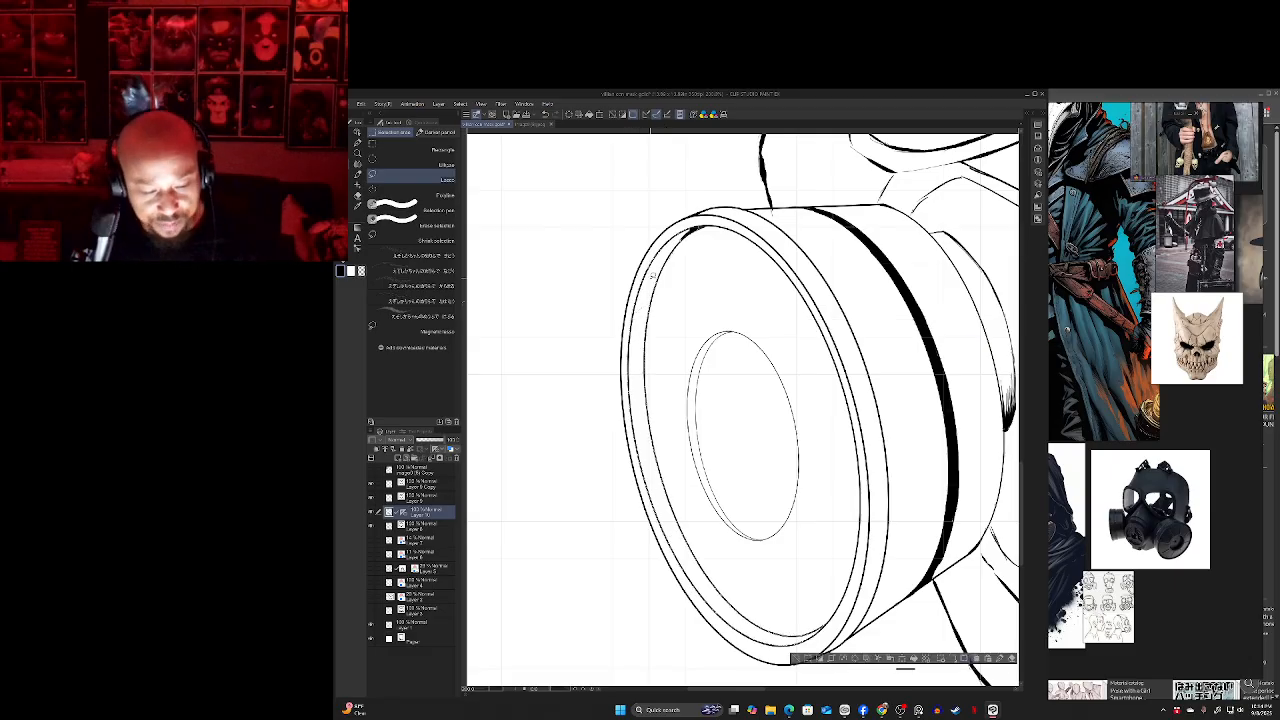
left_click(914, 658)
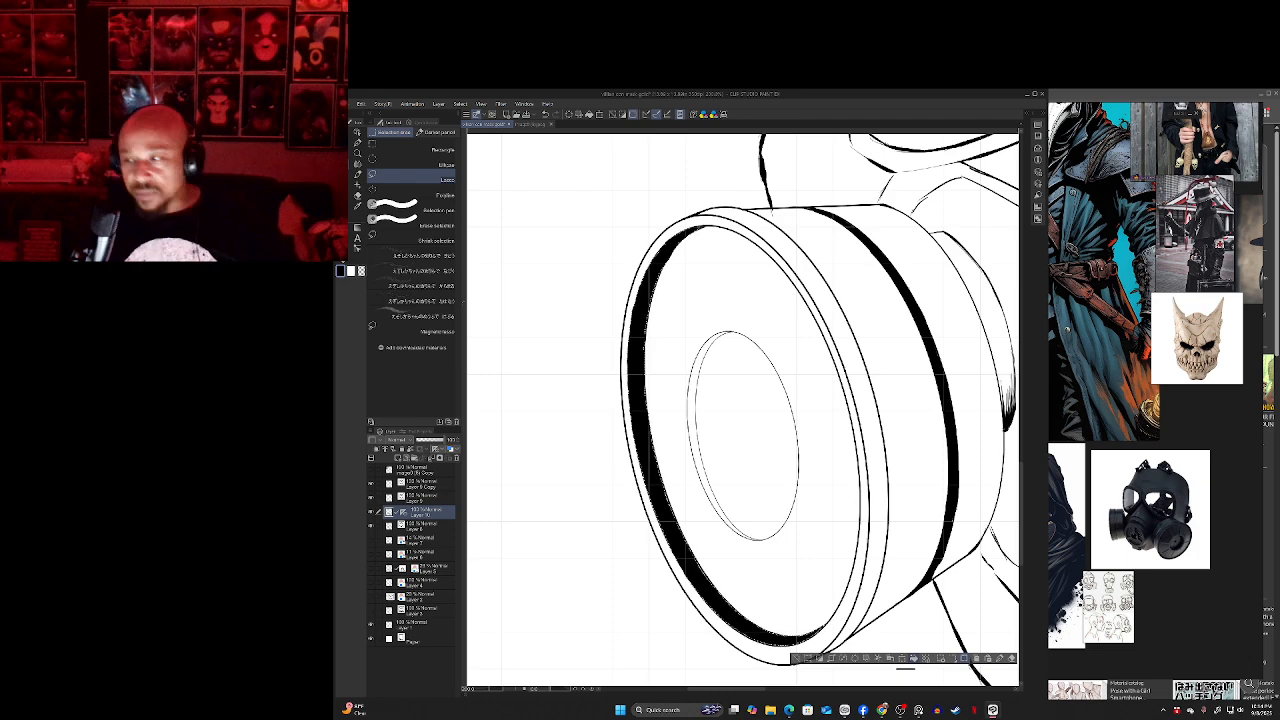
key("ctrl+d")
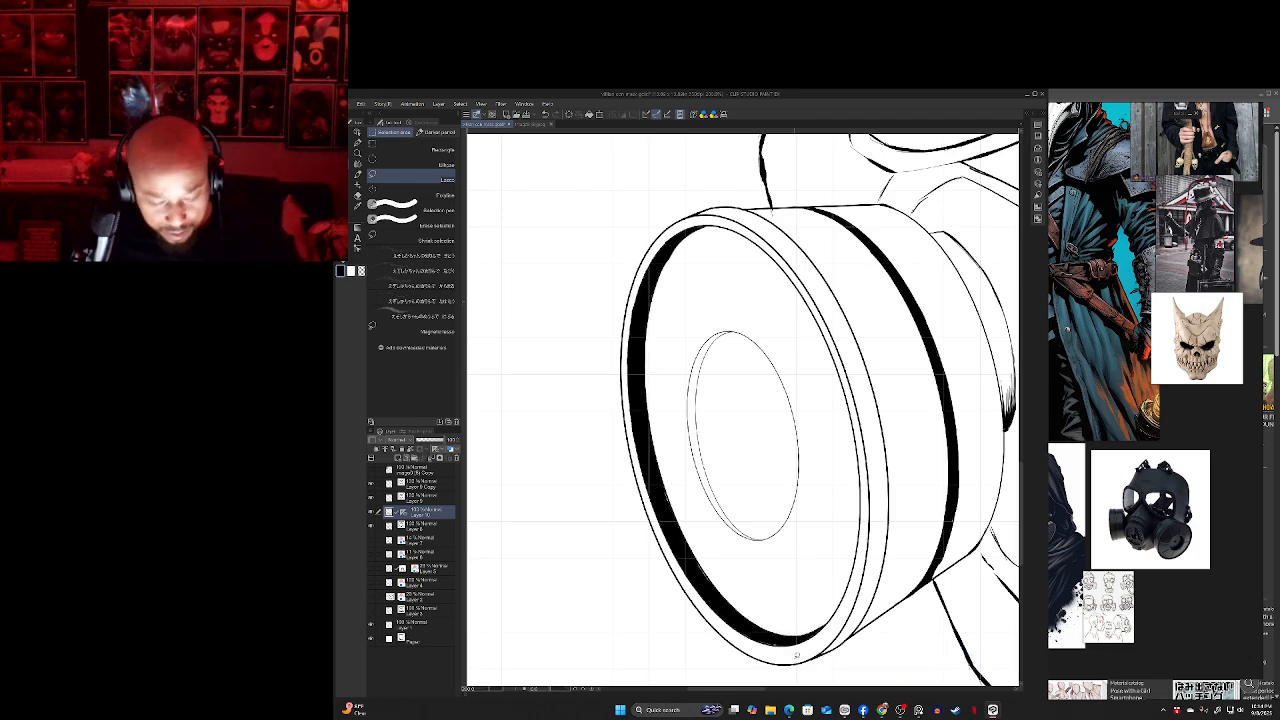
key("p")
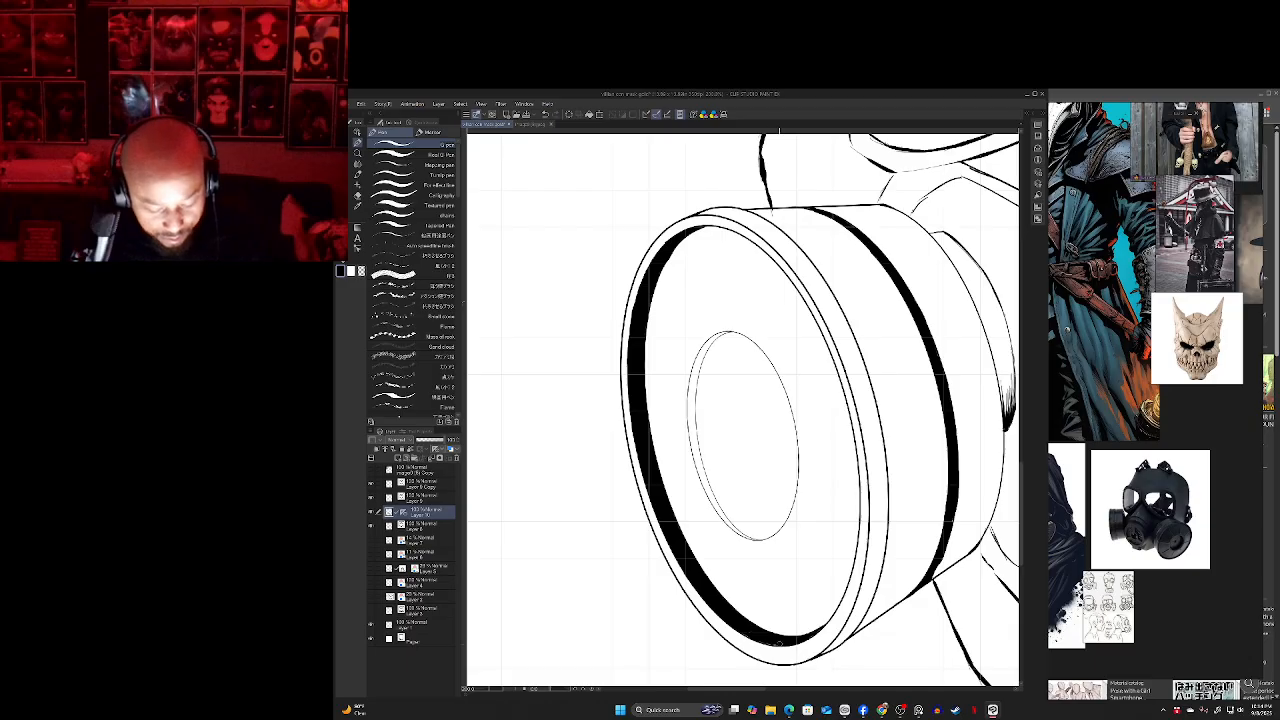
key("ctrl+z")
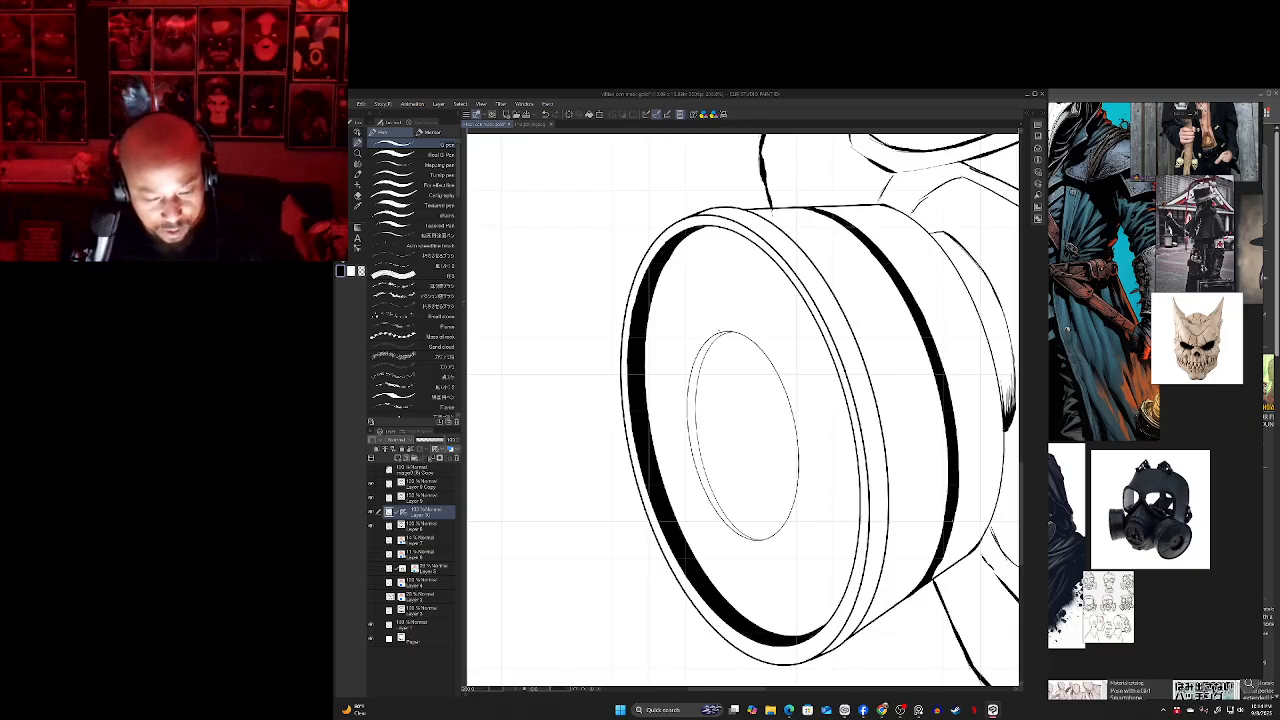
scroll(710, 330, "up", 7)
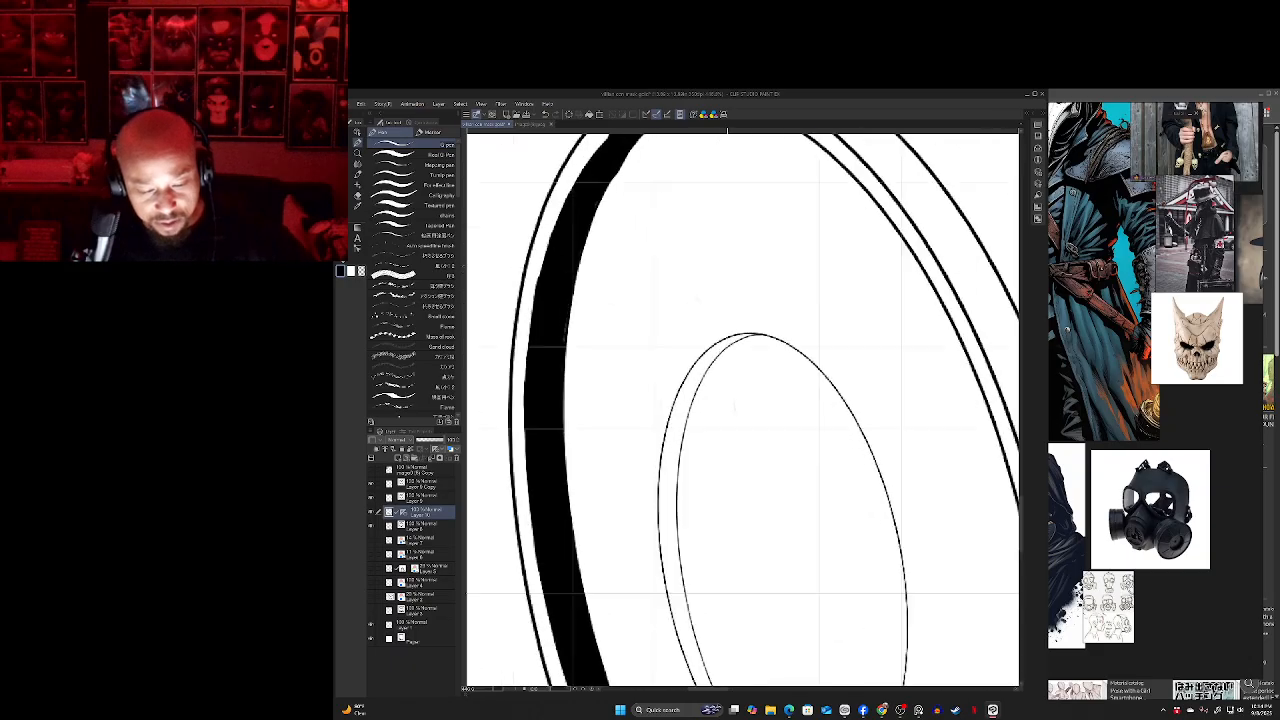
left_click_drag(765, 335, 702, 372)
key("ctrl+z")
key("ctrl+z")
key("ctrl+z")
key("ctrl+z")
key("ctrl+z")
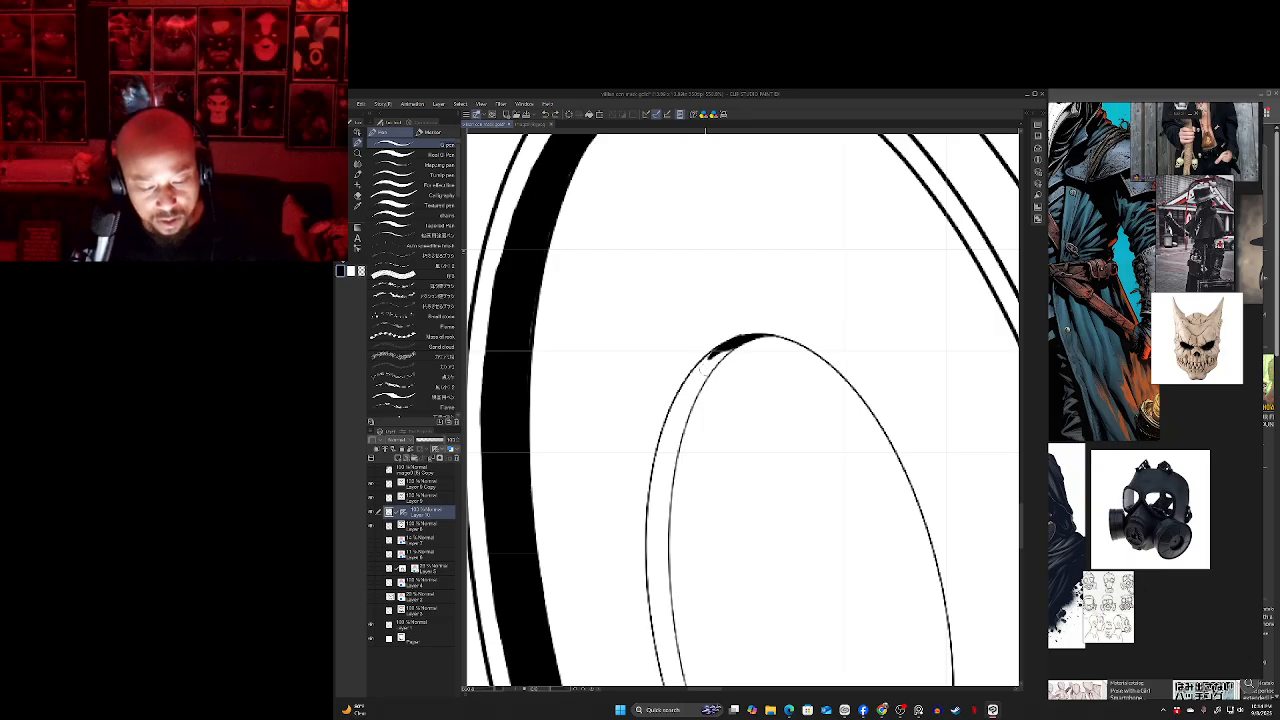
key("ctrl+z")
key("ctrl+z")
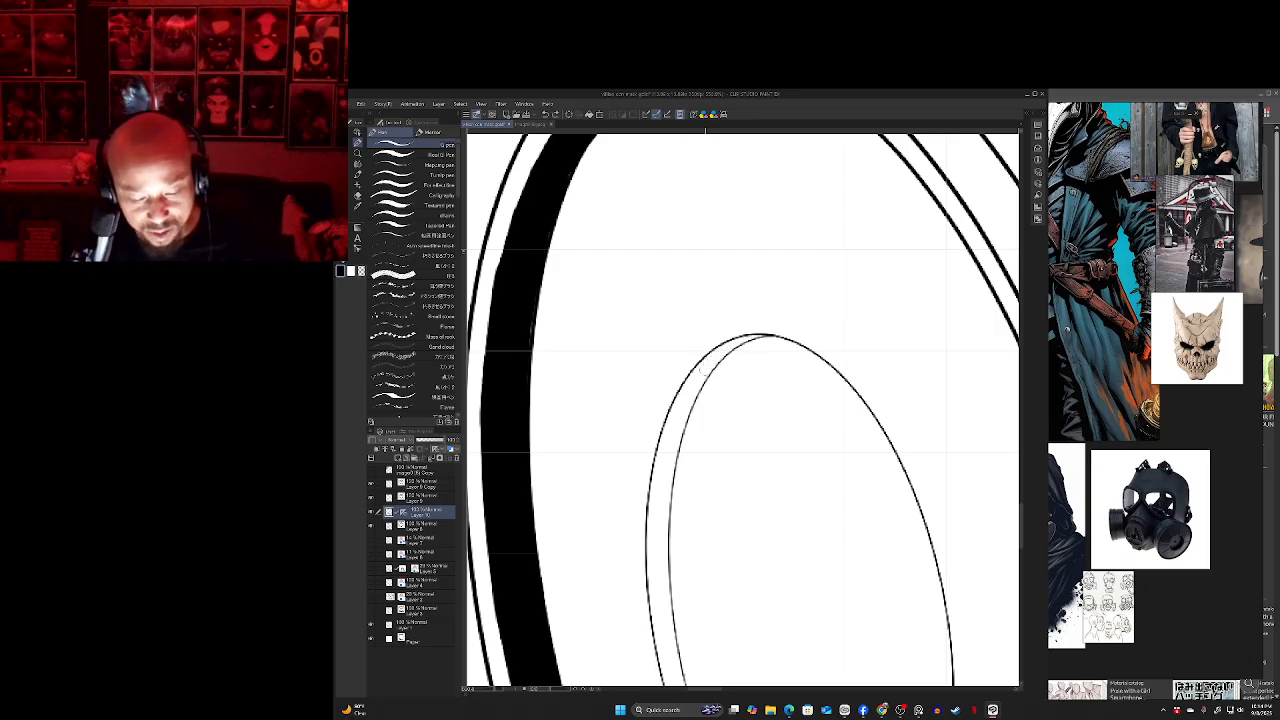
scroll(701, 385, "down", 5)
left_click_drag(705, 329, 715, 287)
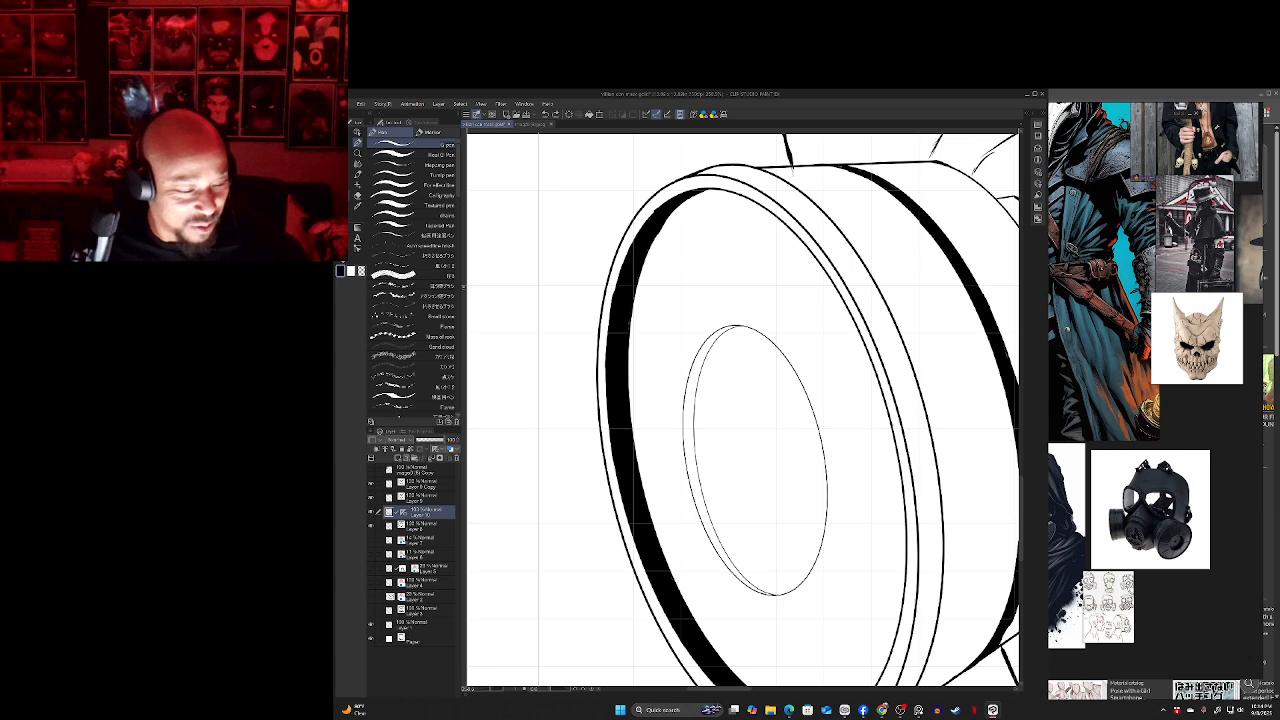
- Try to fill the crescent between the canister face's small inner ellipses with the Paint unfilled area fill tool
key("g")
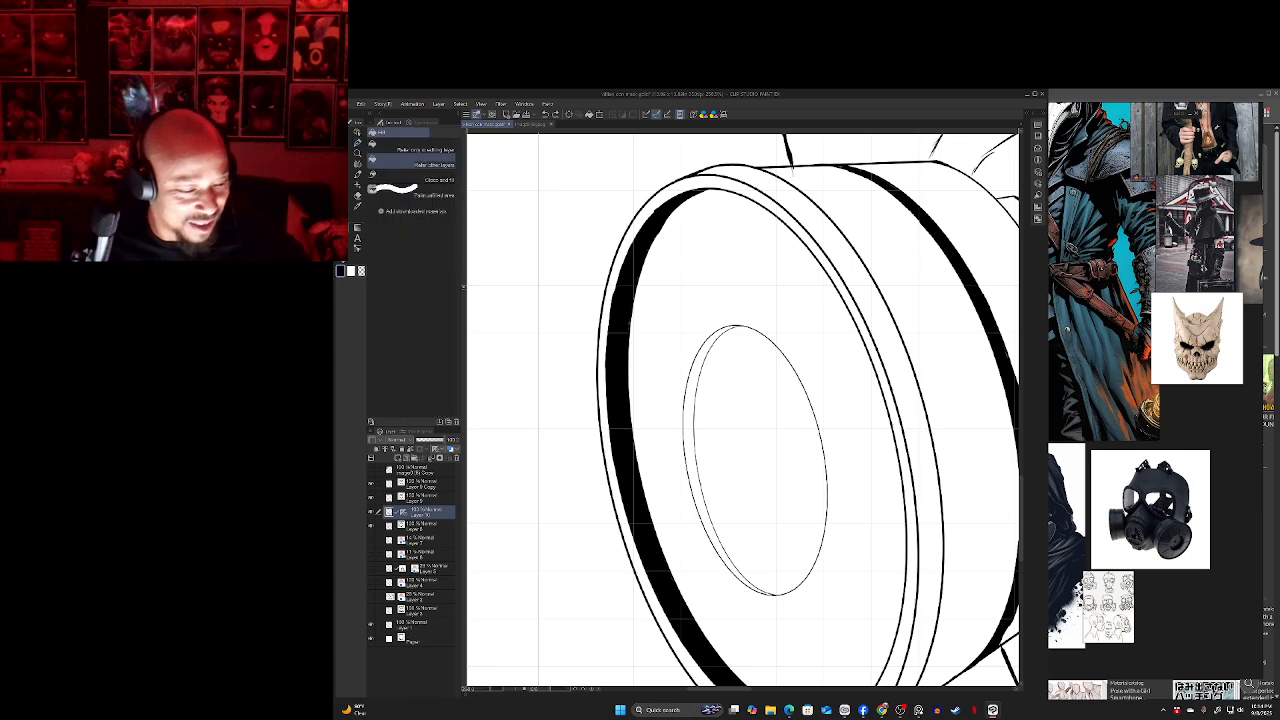
left_click(382, 177)
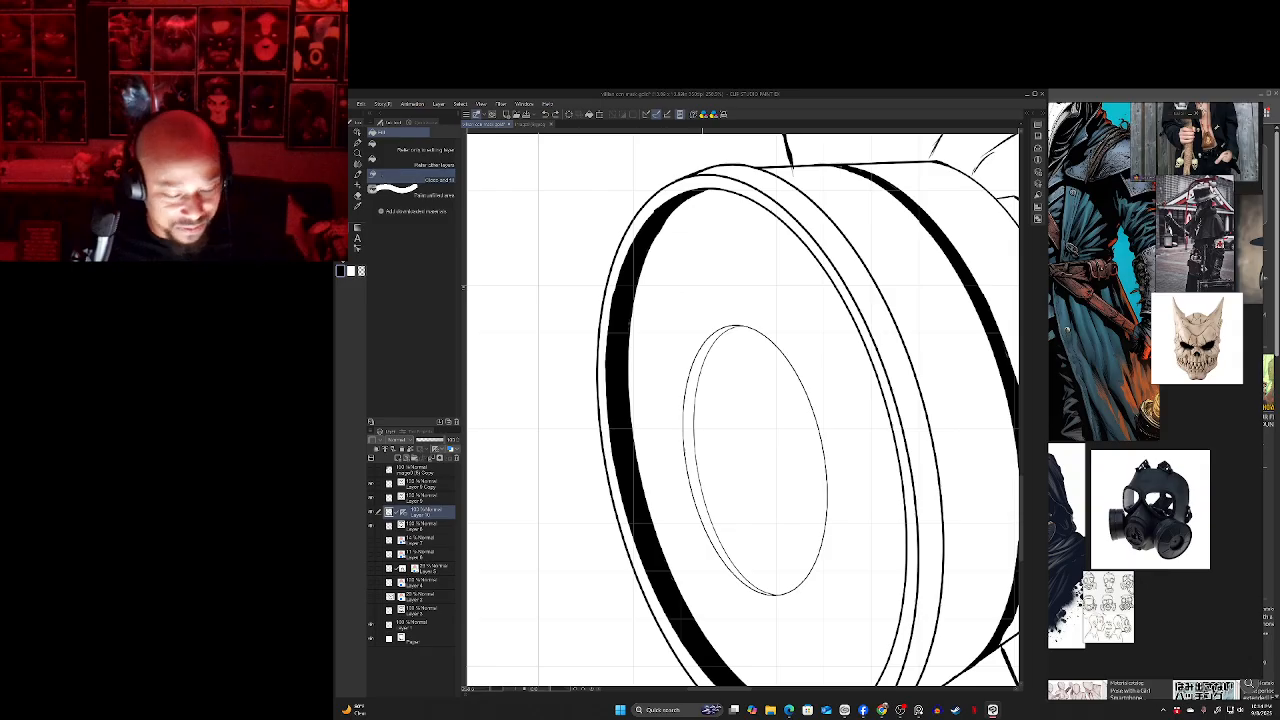
left_click(396, 152)
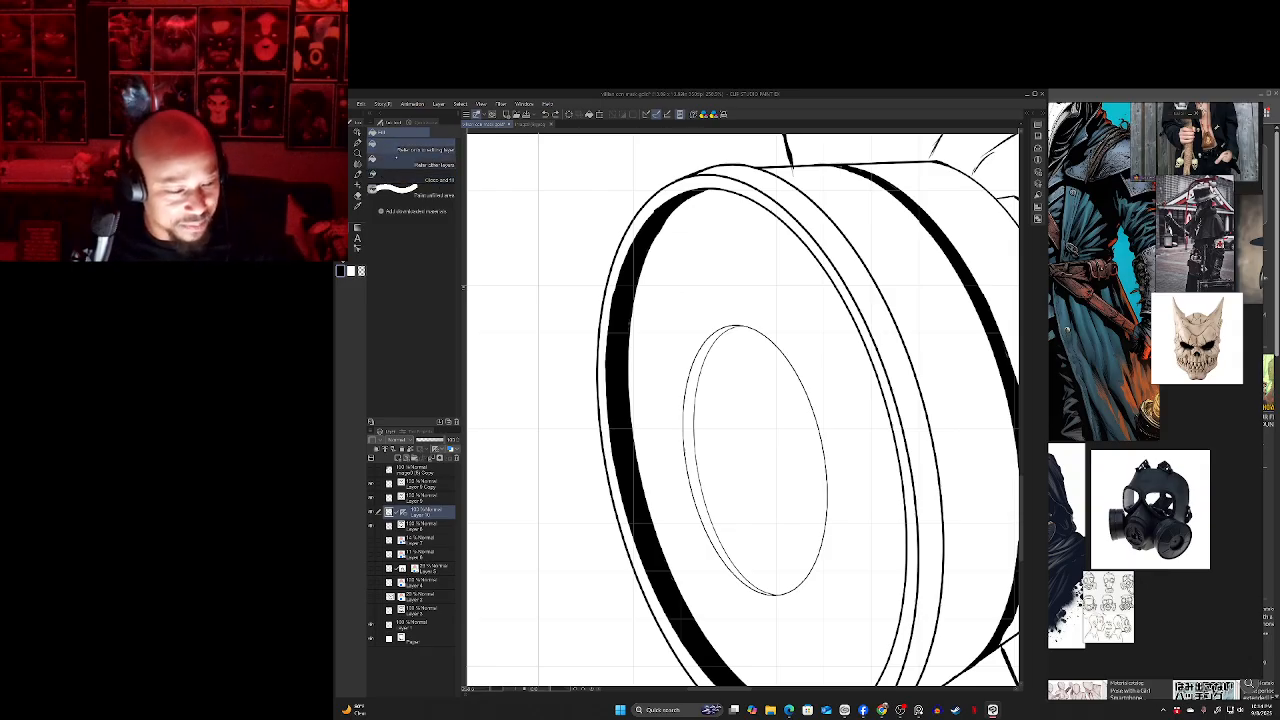
left_click(398, 162)
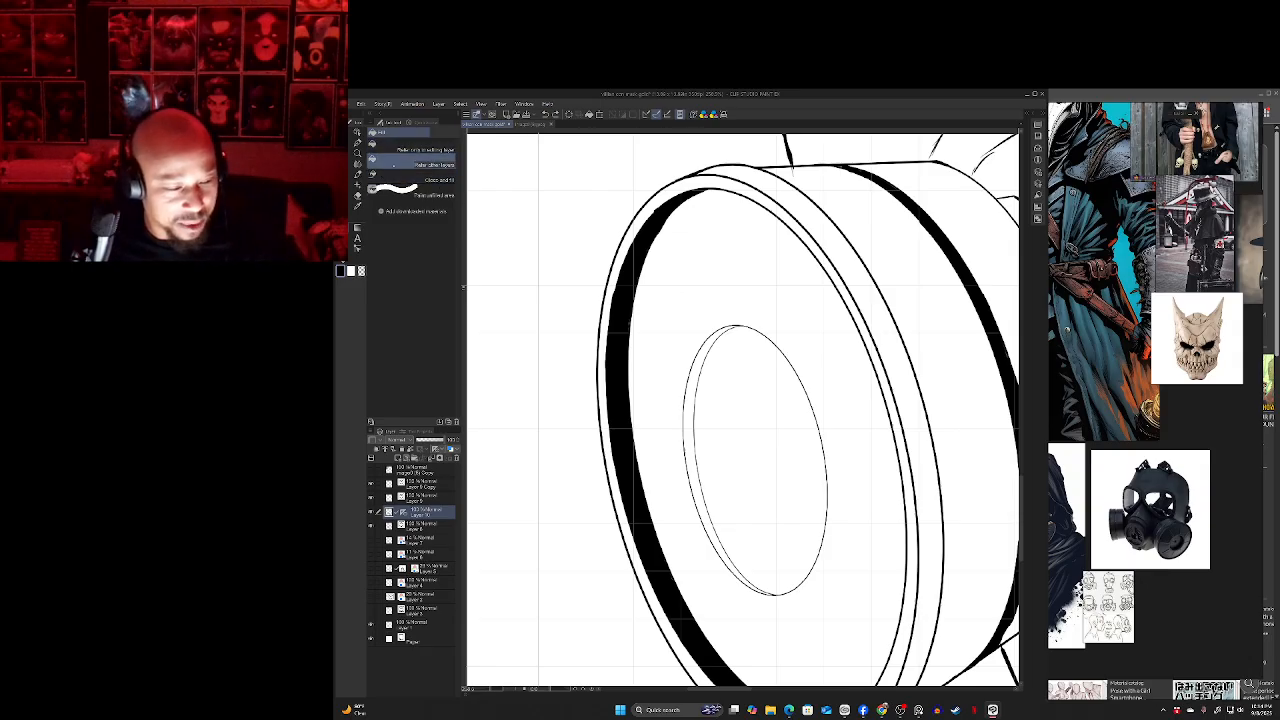
left_click(400, 192)
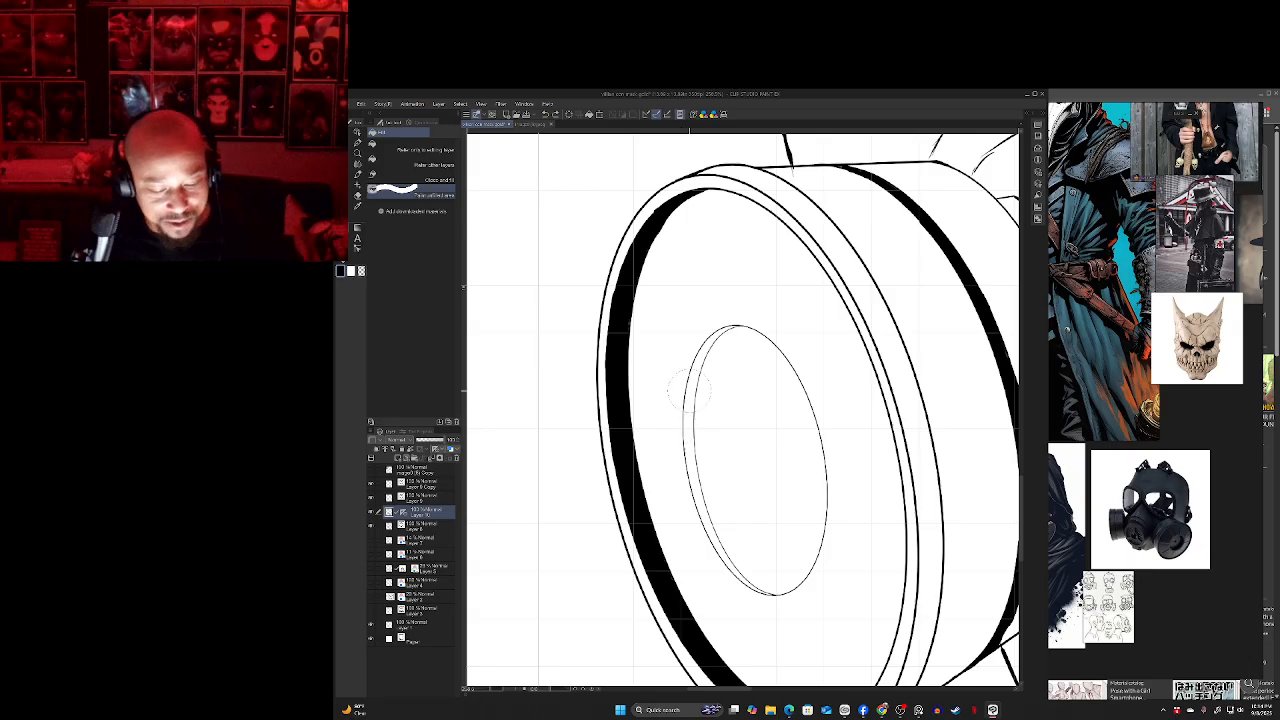
mouse_move(728, 318)
left_mouse_down()
mouse_move(698, 378)
mouse_move(691, 438)
mouse_move(707, 518)
mouse_move(778, 608)
left_mouse_up()
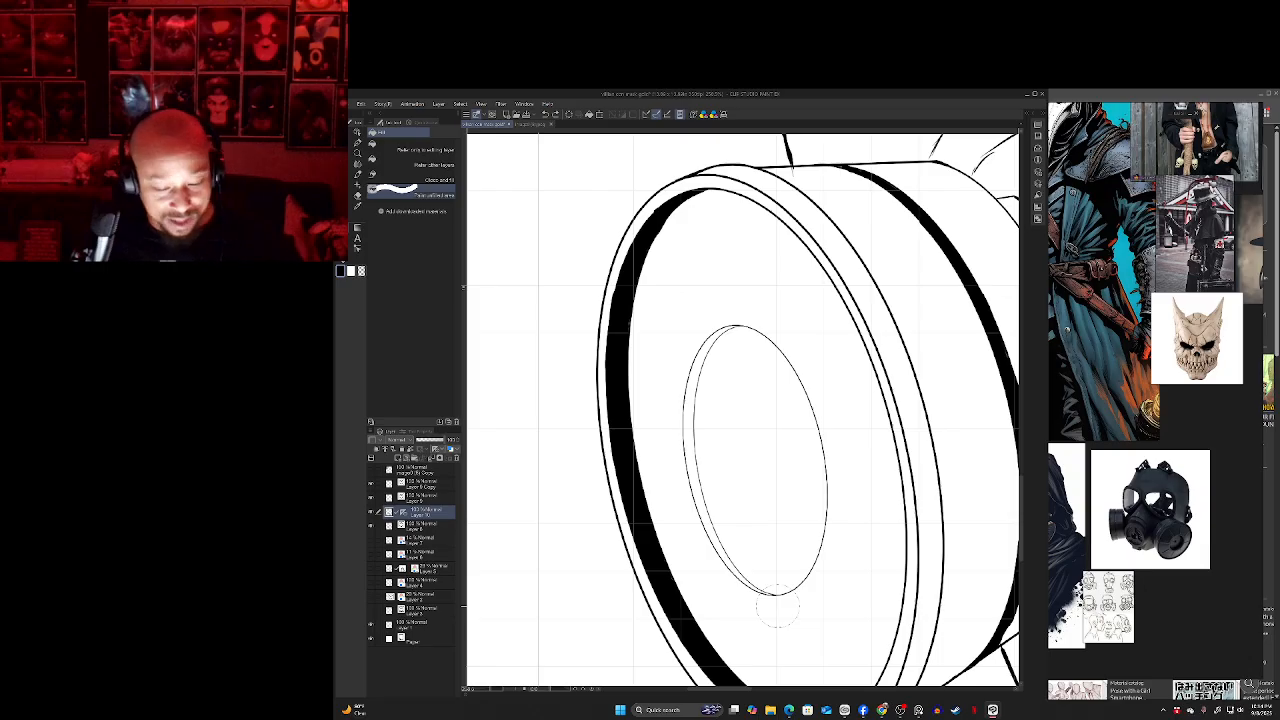
mouse_move(733, 318)
left_mouse_down()
mouse_move(700, 366)
mouse_move(692, 468)
mouse_move(733, 561)
mouse_move(781, 602)
left_mouse_up()
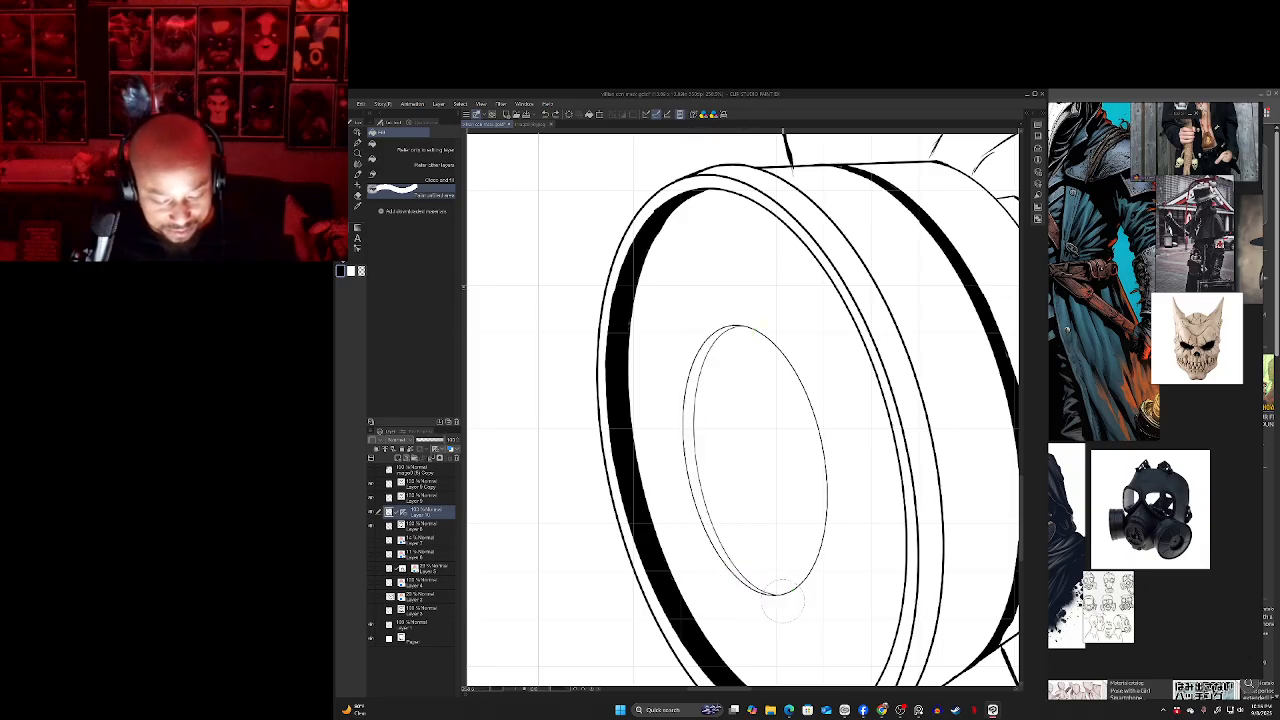
key("p")
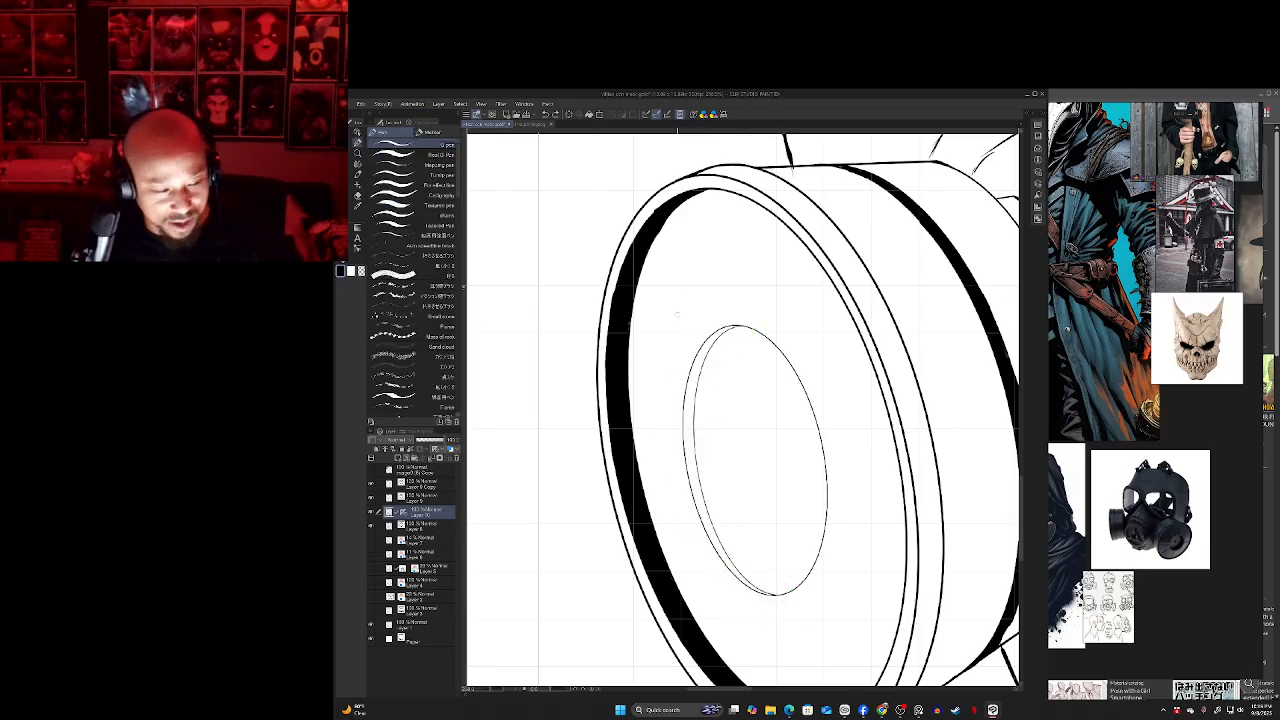
left_click(358, 196)
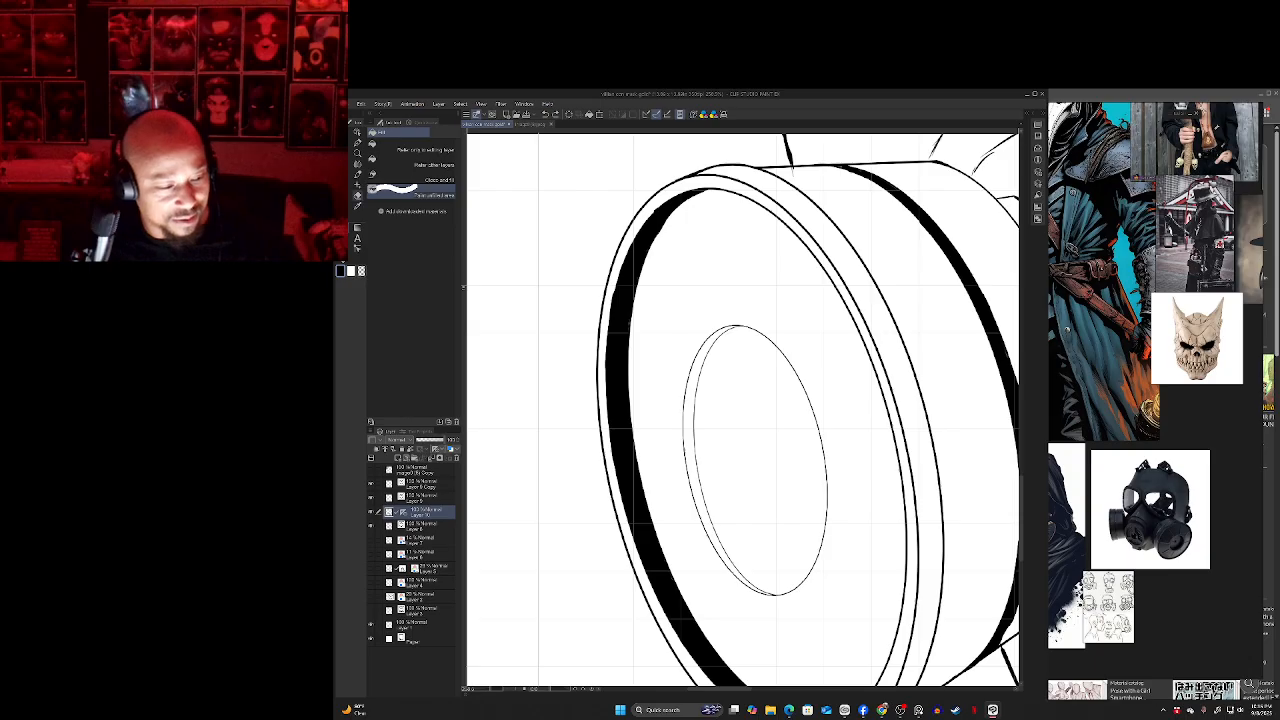
left_click(397, 166)
left_click(400, 180)
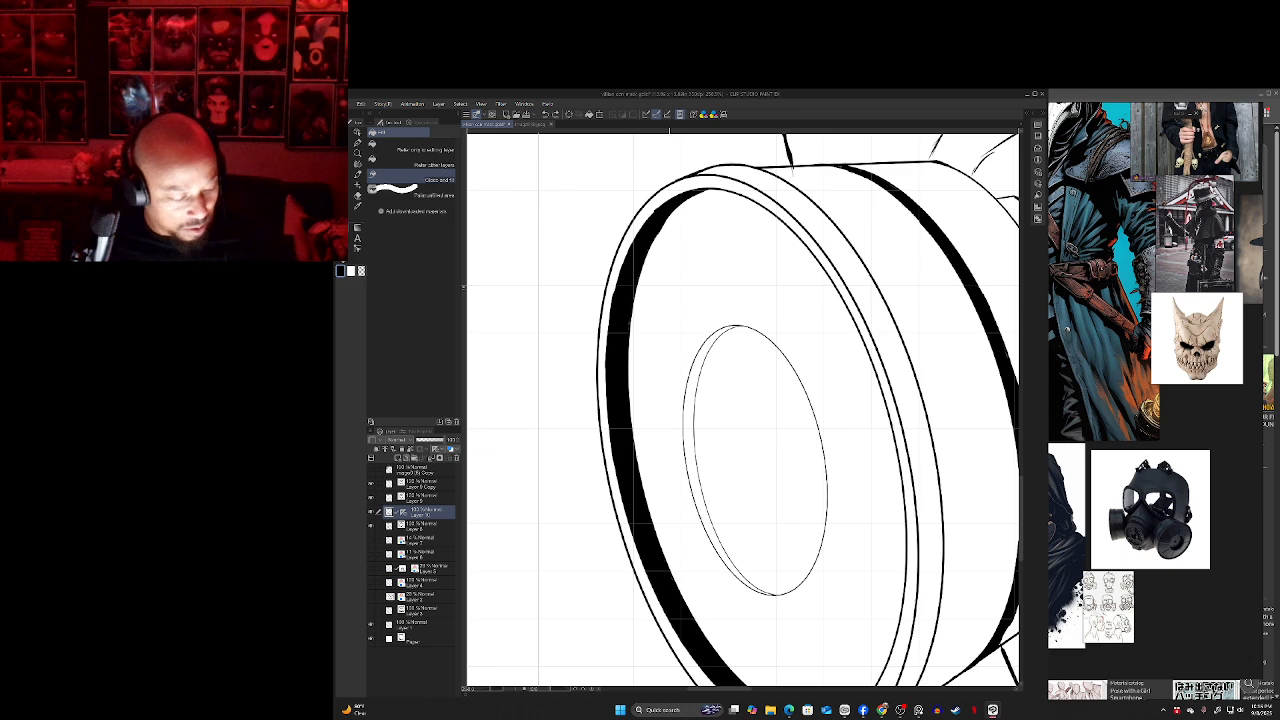
- Set the layer directly beneath the black fill layer as a reference layer, and reselect the fill layer
left_click(424, 526)
left_click(385, 449)
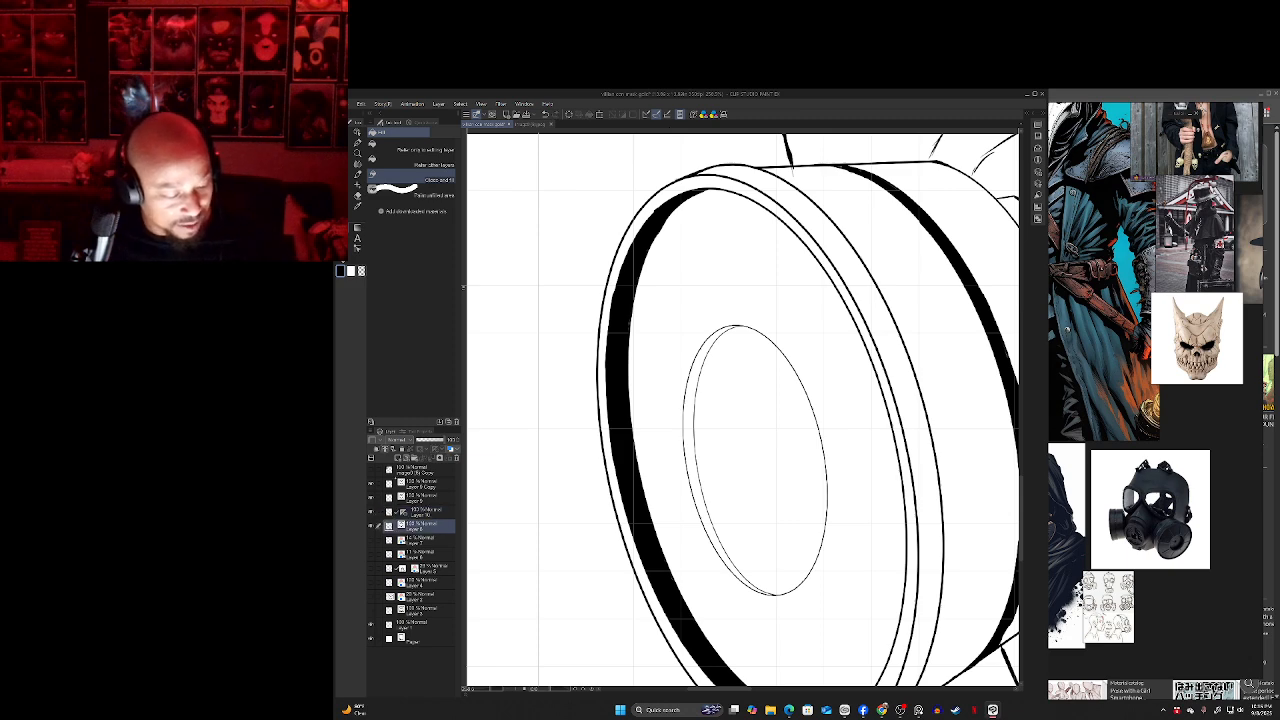
left_click(413, 510)
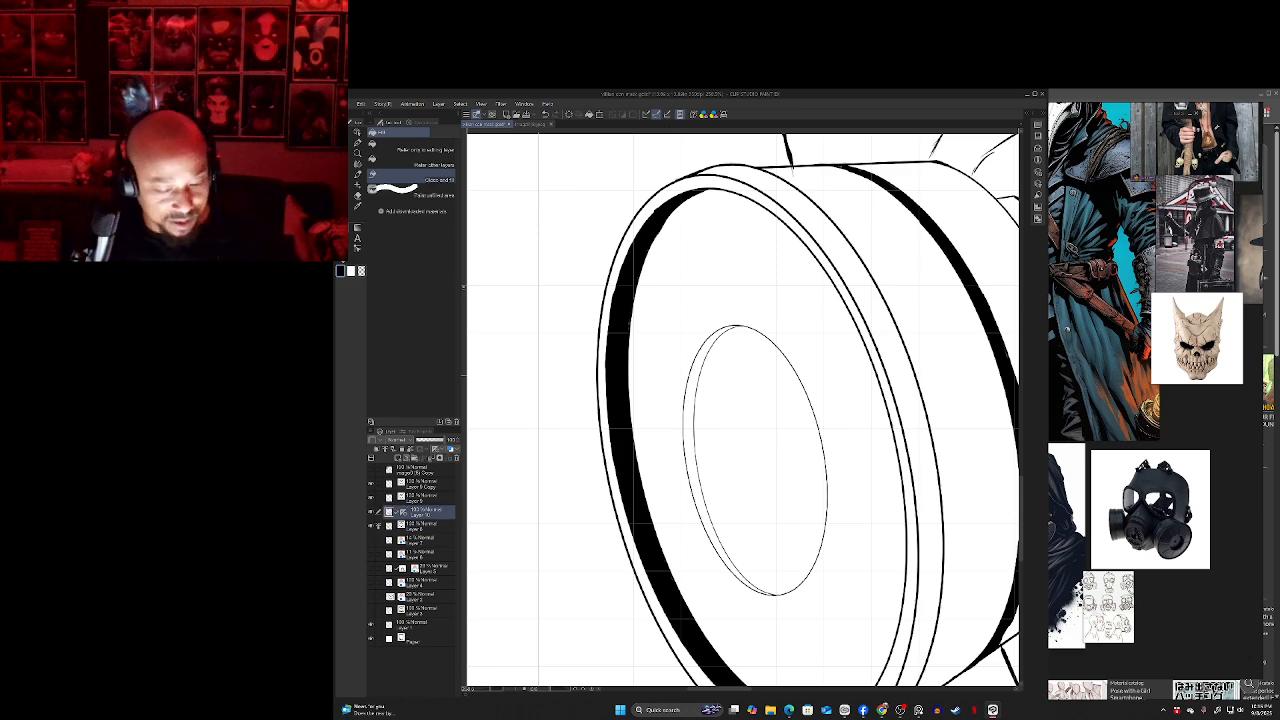
- Try again to fill the crescent with Close and fill and Paint unfilled area, and return to the G-pen
mouse_move(775, 578)
left_mouse_down()
mouse_move(779, 616)
mouse_move(674, 493)
mouse_move(675, 431)
mouse_move(736, 326)
mouse_move(691, 415)
mouse_move(724, 539)
mouse_move(782, 615)
left_mouse_up()
left_click(414, 192)
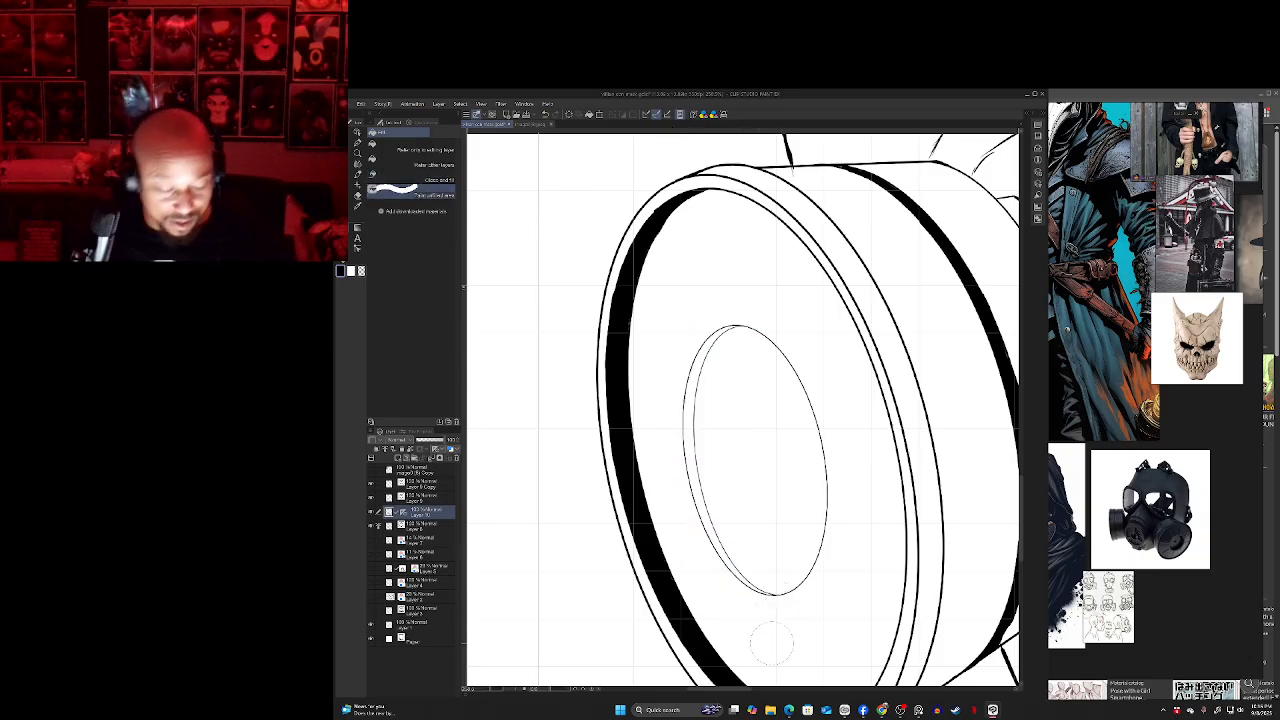
key("p")
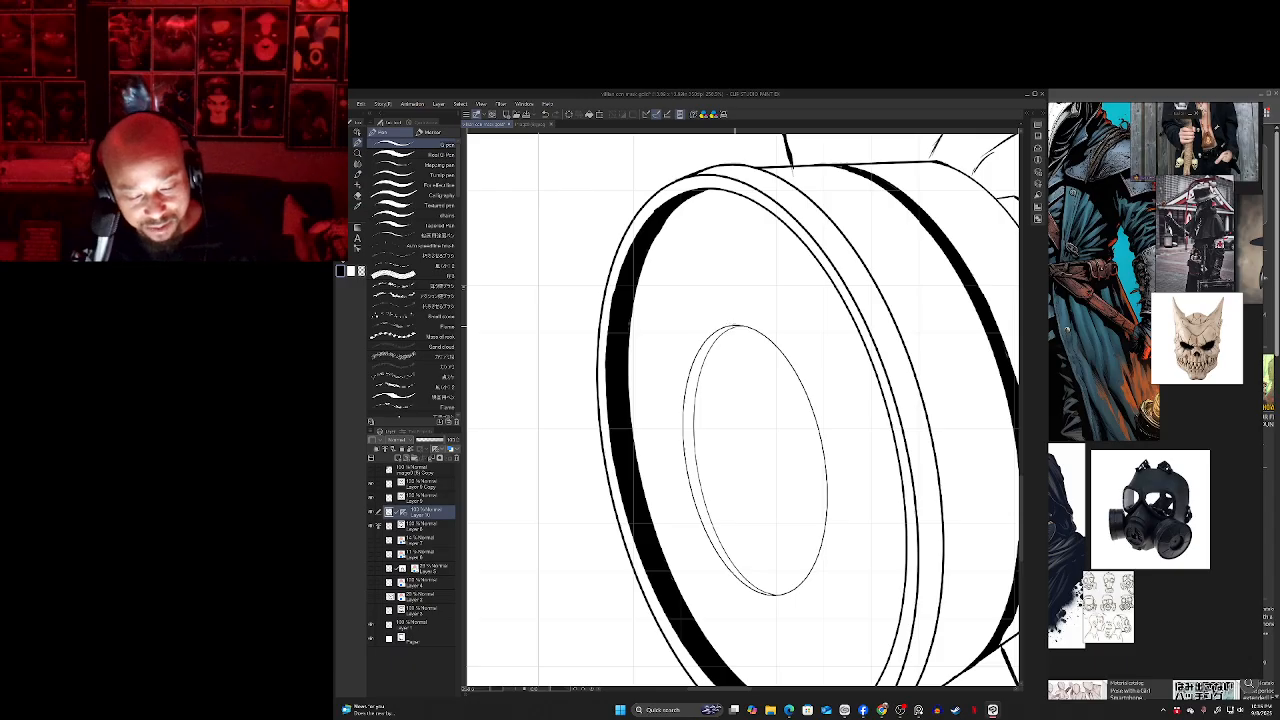
- Ink the upper half of the crescent between the canister face's small inner ellipses solid black with overlapping pen strokes
scroll(728, 326, "up", 5)
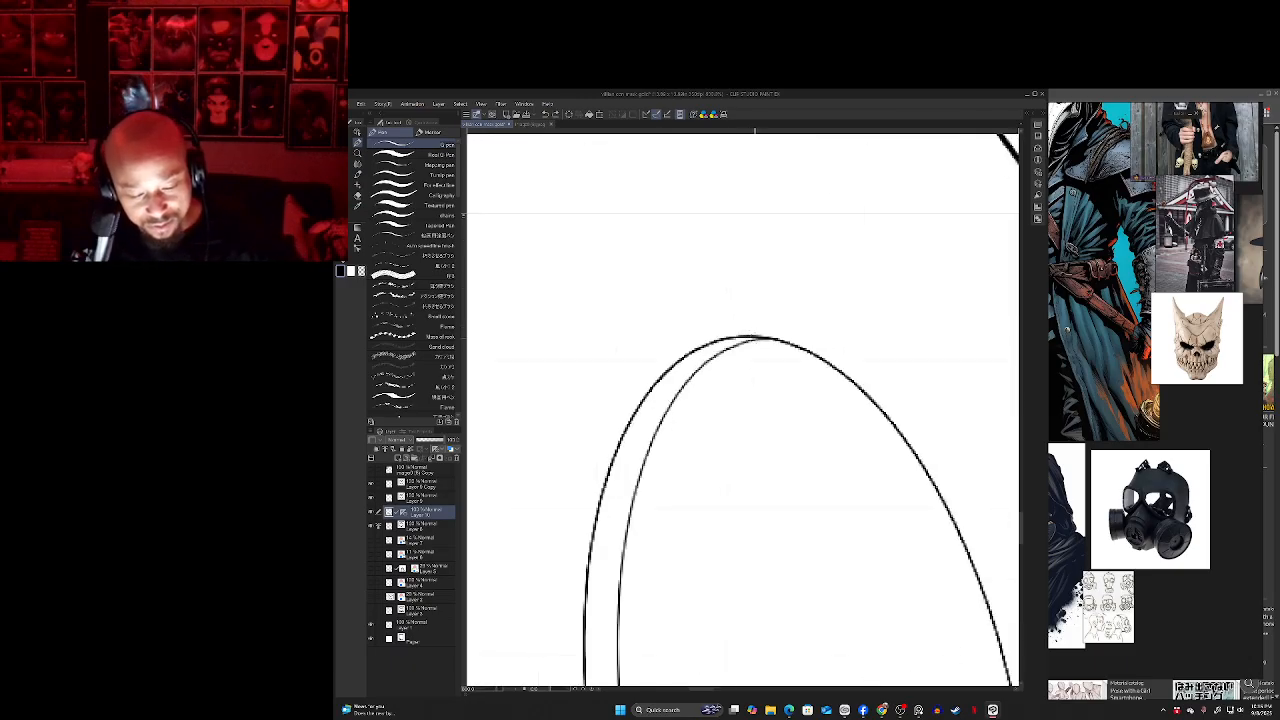
mouse_move(758, 338)
left_mouse_down()
mouse_move(677, 367)
mouse_move(711, 352)
mouse_move(654, 422)
left_mouse_up()
mouse_move(690, 356)
left_mouse_down()
mouse_move(648, 412)
mouse_move(636, 456)
left_mouse_up()
left_click_drag(674, 392, 628, 488)
mouse_move(654, 442)
left_mouse_down()
mouse_move(620, 516)
mouse_move(643, 491)
mouse_move(698, 340)
left_mouse_up()
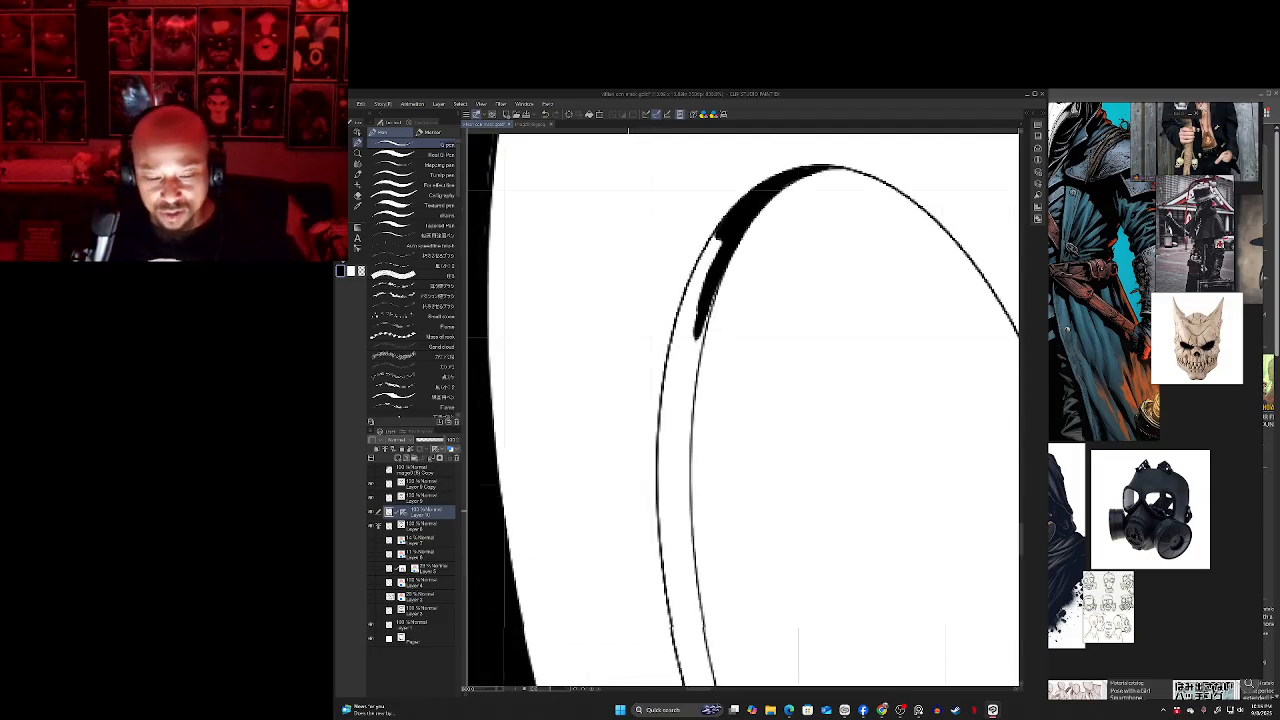
mouse_move(726, 222)
left_mouse_down()
mouse_move(686, 286)
mouse_move(680, 356)
left_mouse_up()
left_click_drag(712, 272, 668, 382)
left_click_drag(684, 318, 664, 470)
left_click_drag(700, 344, 677, 478)
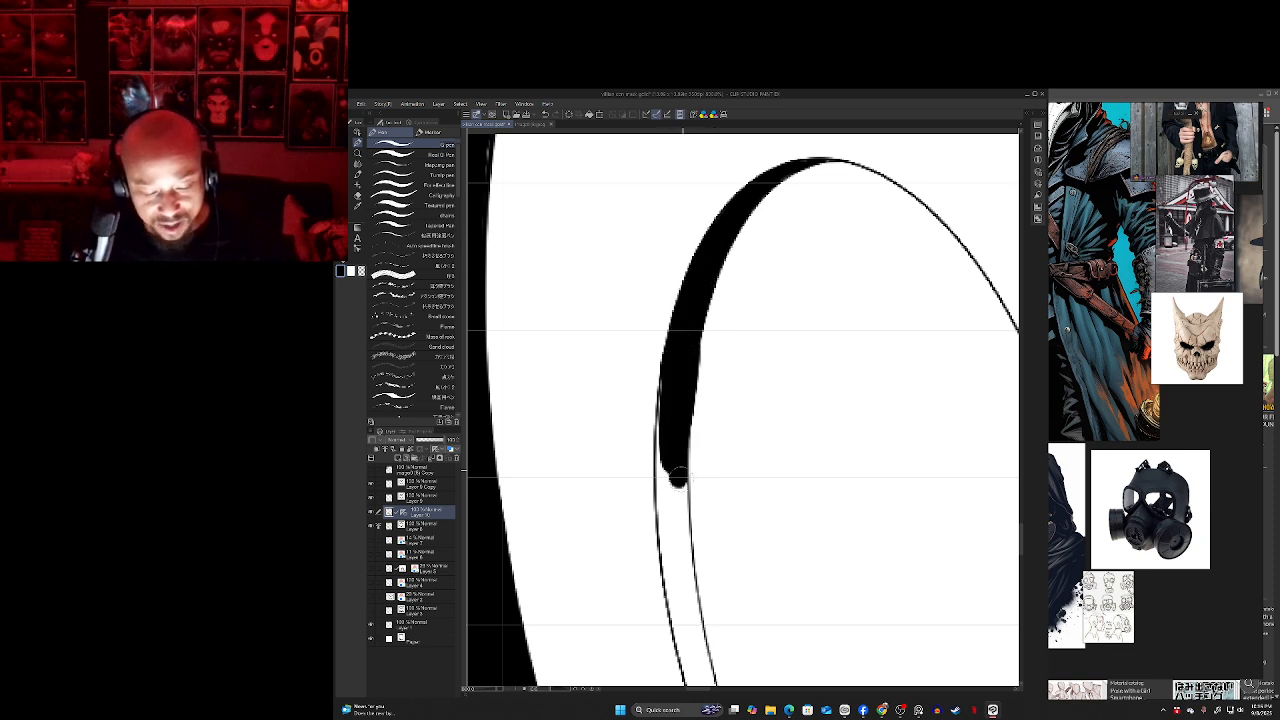
- Continue the black fill down the crescent's lower half to its tapering end, redrawing strokes that leave the outline
left_click_drag(670, 386, 676, 583)
left_click_drag(682, 468, 685, 595)
key("ctrl+z")
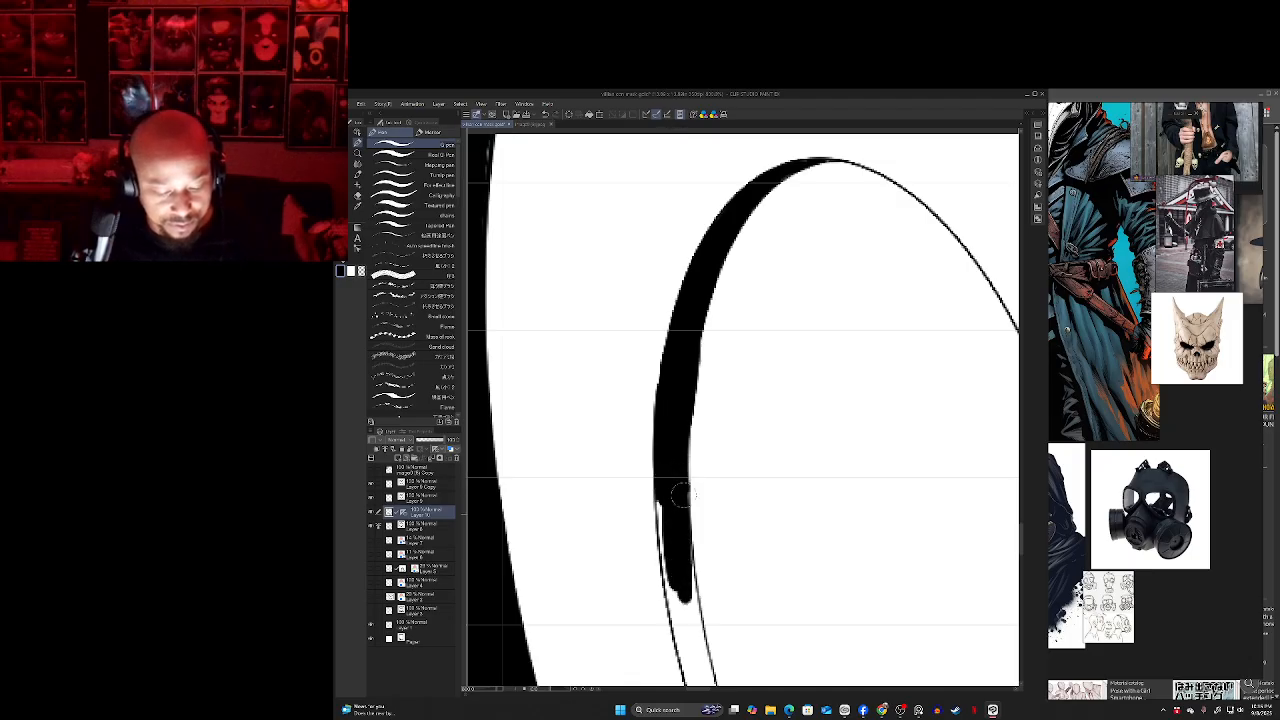
mouse_move(683, 495)
left_mouse_down()
mouse_move(673, 563)
mouse_move(666, 504)
mouse_move(676, 592)
left_mouse_up()
mouse_move(668, 505)
left_mouse_down()
mouse_move(677, 616)
mouse_move(630, 383)
left_mouse_up()
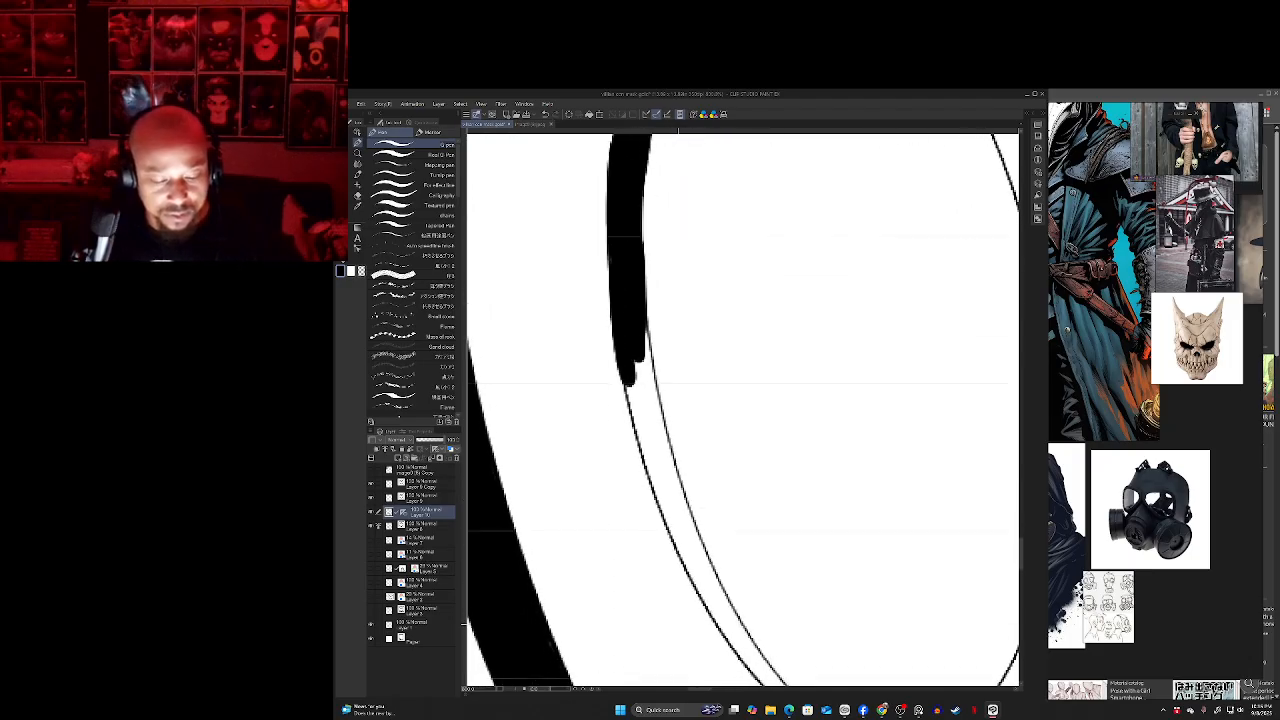
left_click_drag(628, 300, 645, 436)
left_click_drag(614, 345, 657, 453)
key("ctrl+z")
key("ctrl+z")
mouse_move(633, 346)
left_mouse_down()
mouse_move(649, 443)
mouse_move(624, 362)
mouse_move(664, 502)
left_mouse_up()
left_click_drag(636, 385, 705, 562)
mouse_move(664, 490)
left_mouse_down()
mouse_move(738, 620)
mouse_move(730, 608)
left_mouse_up()
left_click_drag(634, 360, 662, 450)
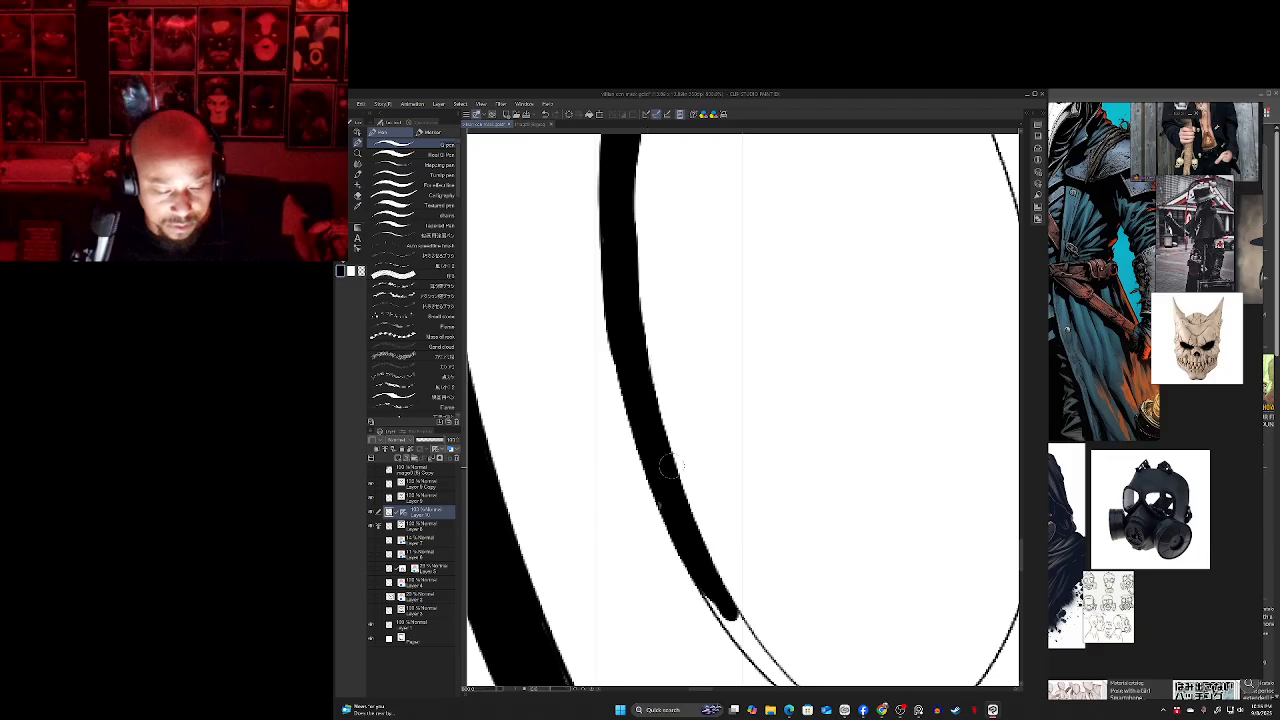
left_click_drag(686, 546, 745, 632)
mouse_move(667, 508)
left_mouse_down()
mouse_move(770, 653)
mouse_move(698, 482)
mouse_move(756, 546)
mouse_move(810, 560)
mouse_move(745, 538)
mouse_move(760, 549)
mouse_move(694, 503)
left_mouse_up()
- Thicken the eye lens outlines along their upper edge, outer corner and inner end, redrawing strokes until they taper smoothly
scroll(662, 442, "down", 7)
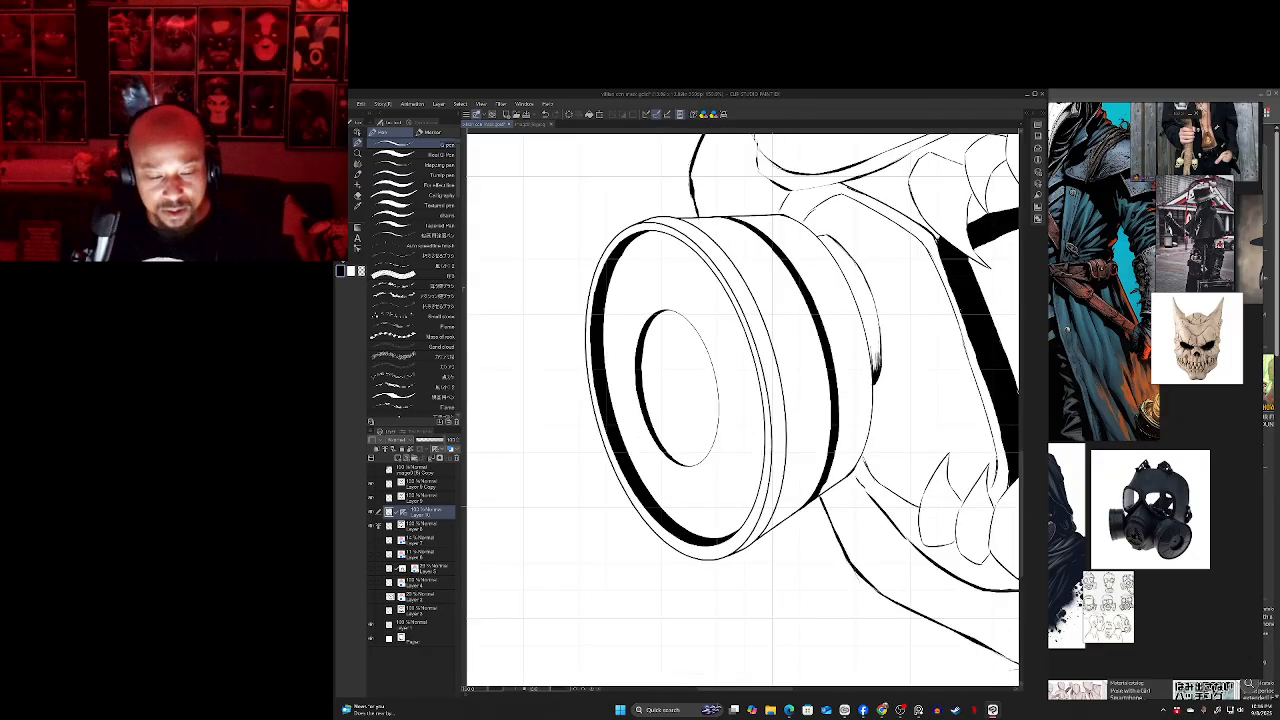
scroll(742, 409, "down", 5)
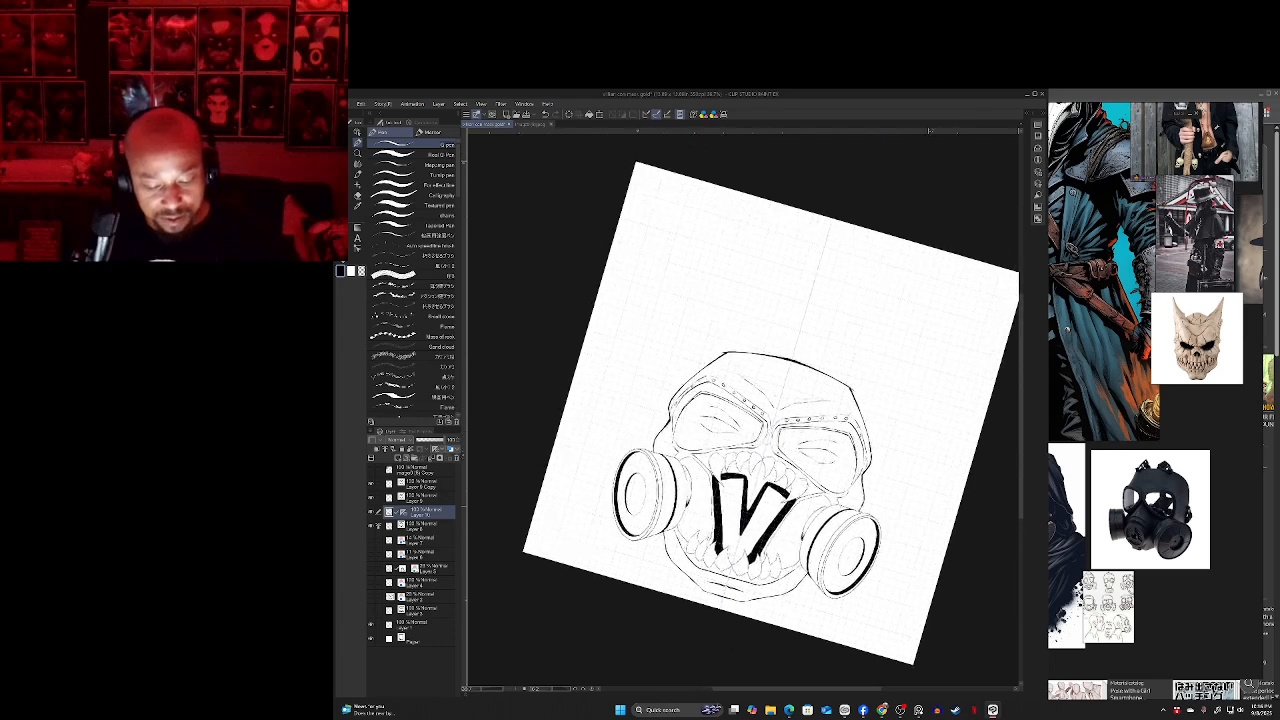
key("ctrl+@")
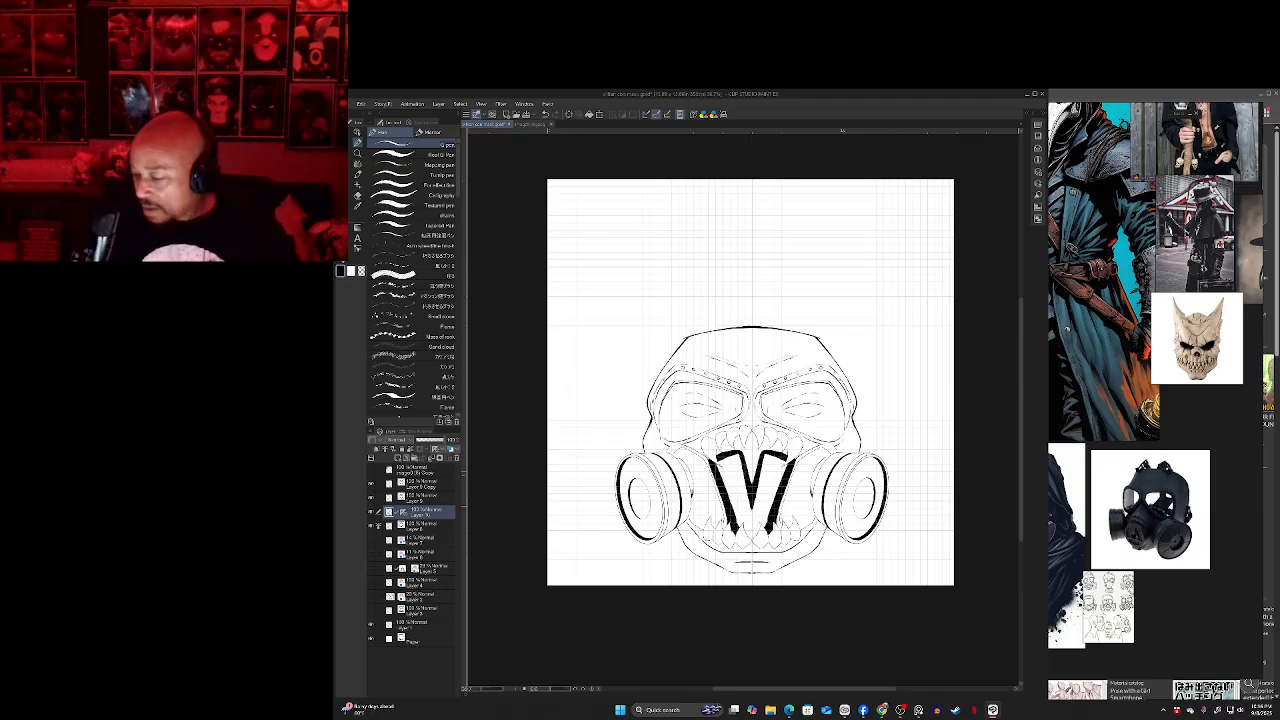
scroll(750, 393, "up", 1)
scroll(694, 393, "up", 5)
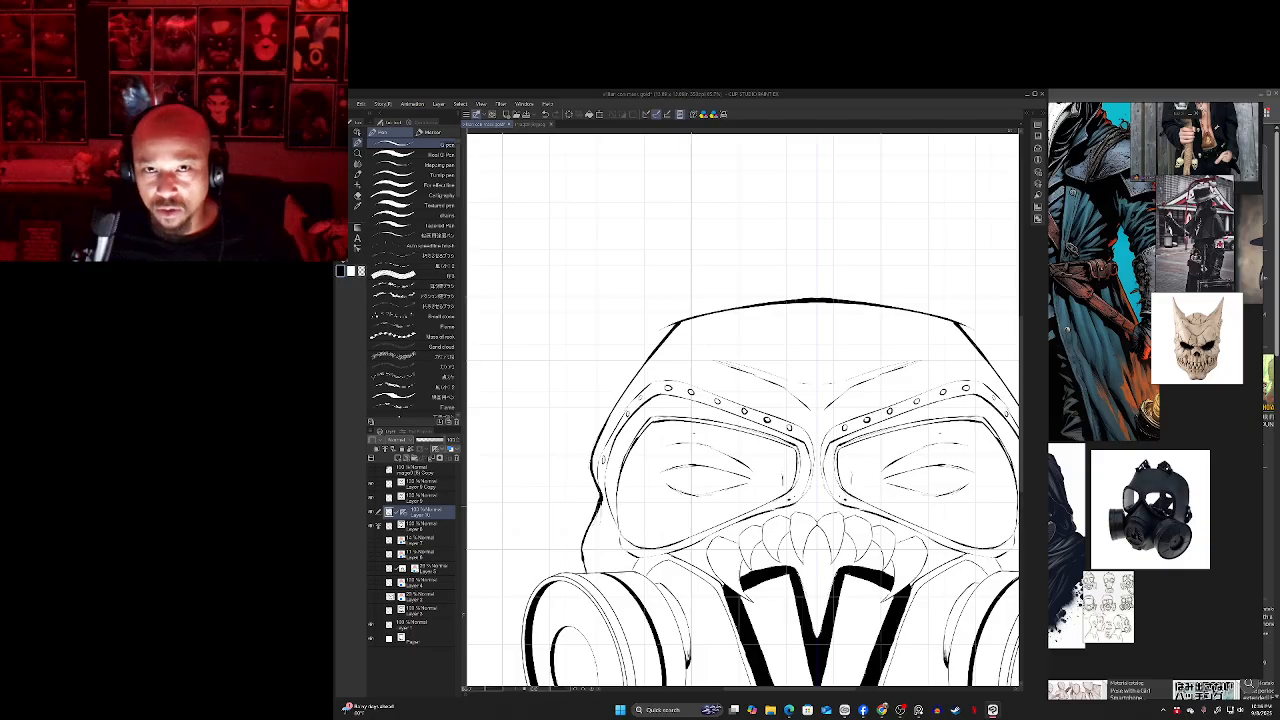
left_click_drag(717, 542, 657, 483)
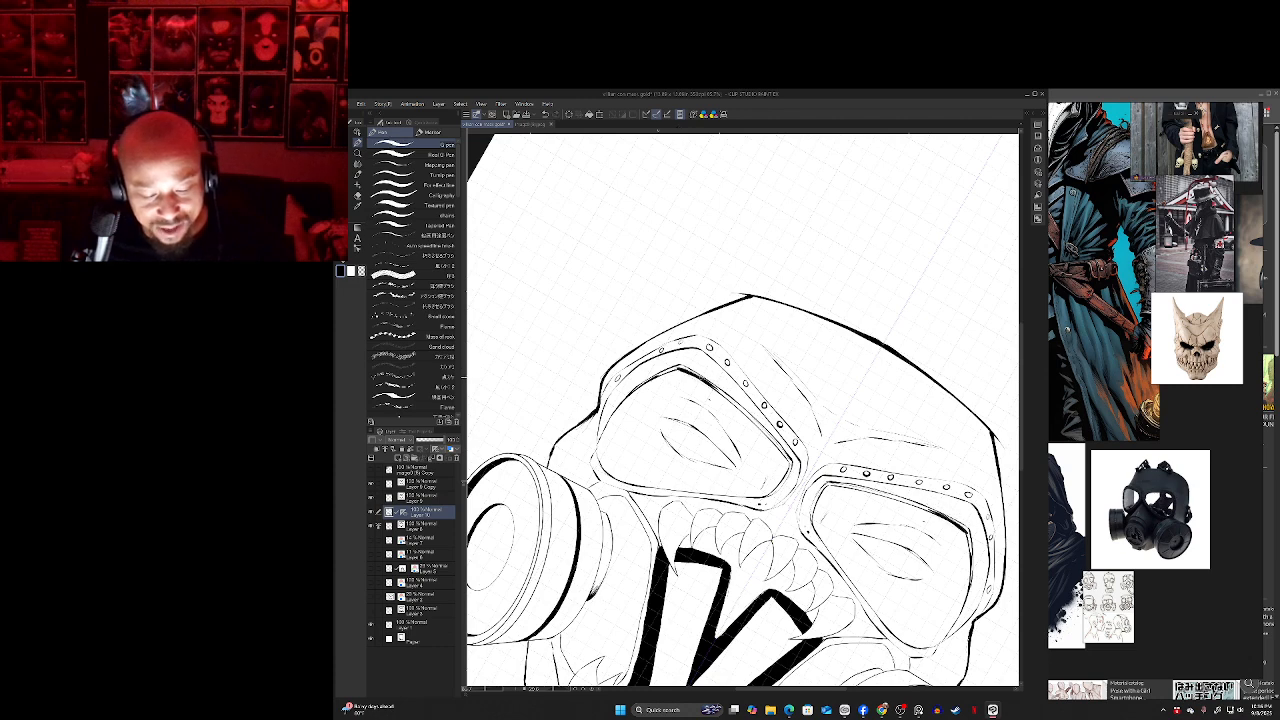
left_click_drag(680, 367, 757, 423)
key("ctrl+z")
left_click_drag(711, 387, 782, 448)
key("ctrl+z")
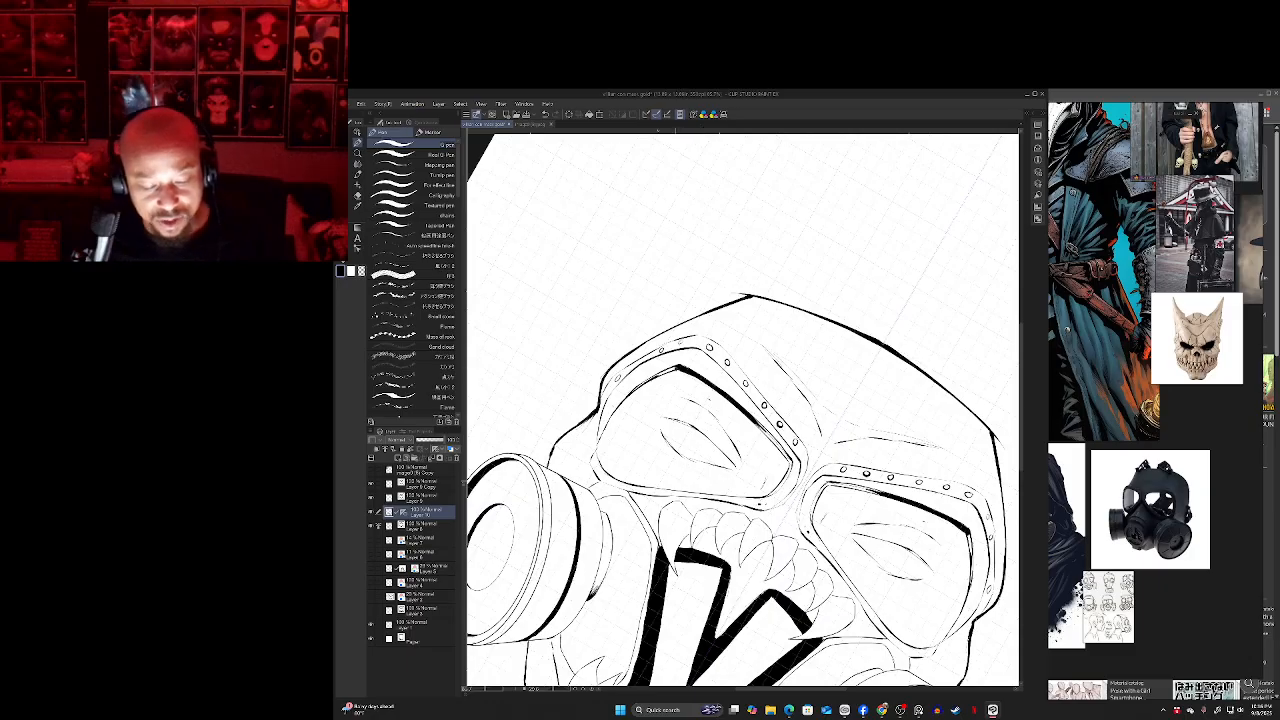
mouse_move(658, 483)
left_mouse_down()
mouse_move(947, 615)
mouse_move(992, 660)
left_mouse_up()
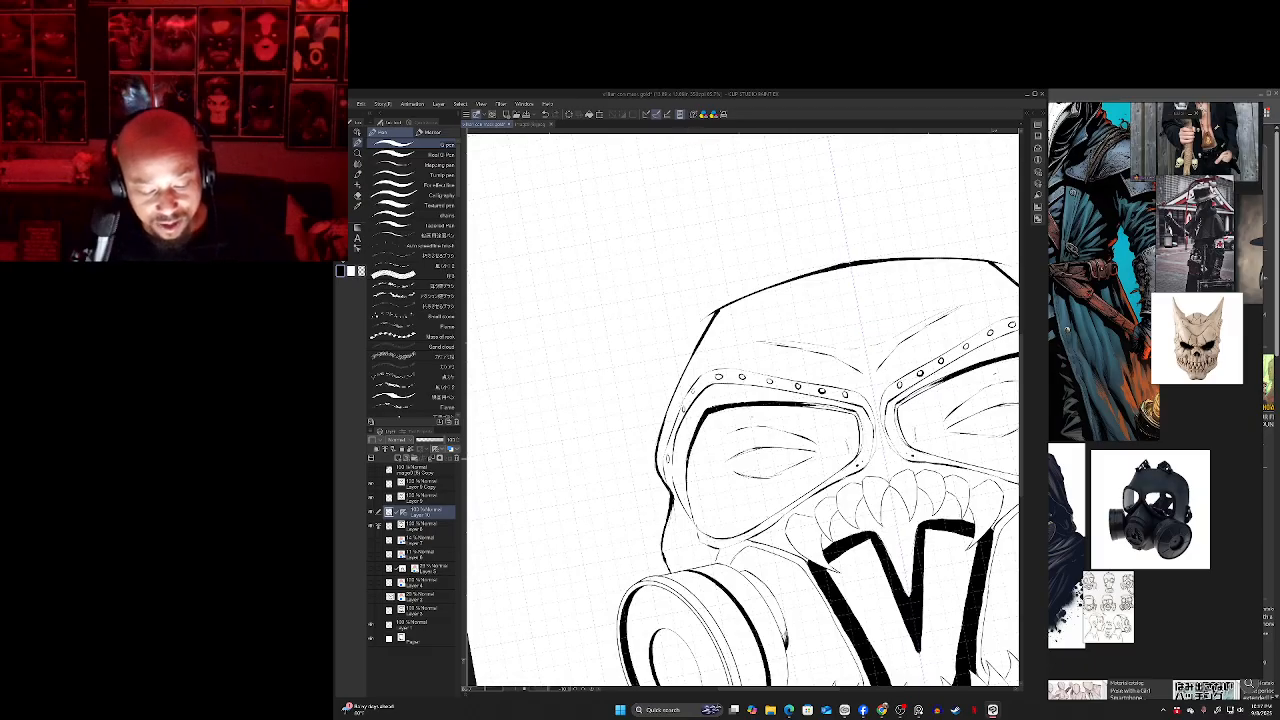
left_click_drag(857, 454, 774, 445)
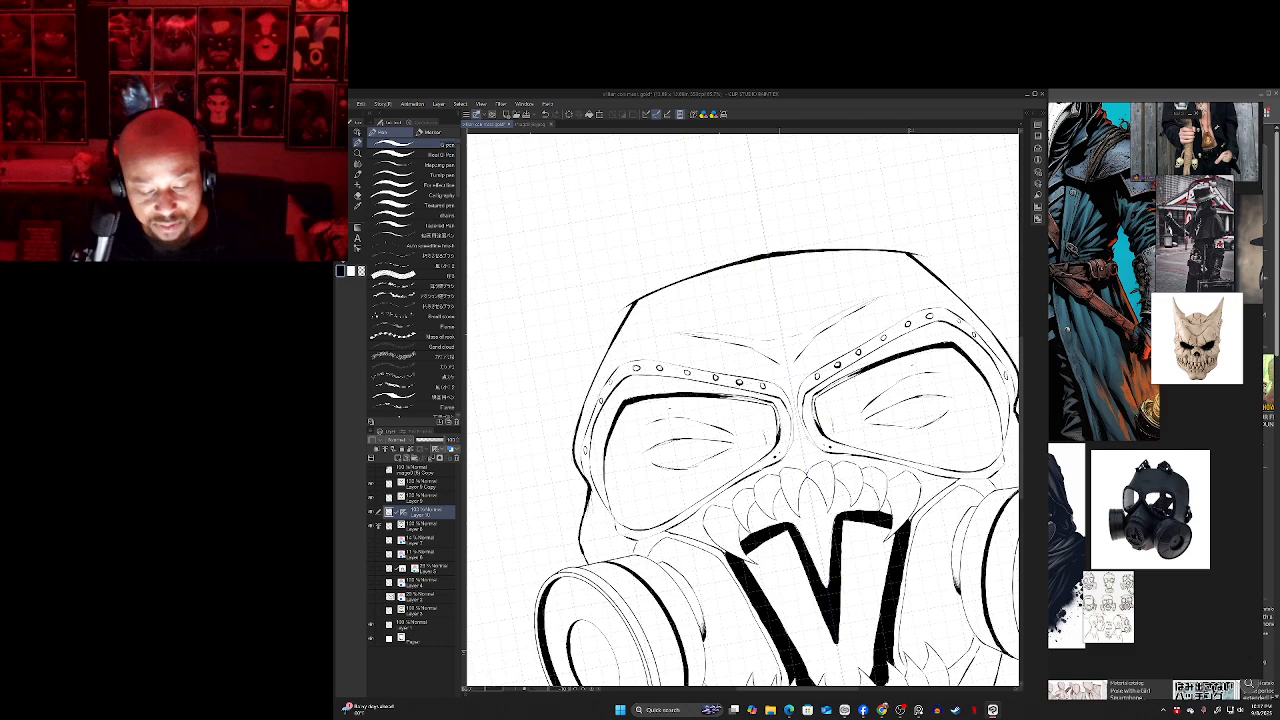
left_click_drag(755, 537, 730, 531)
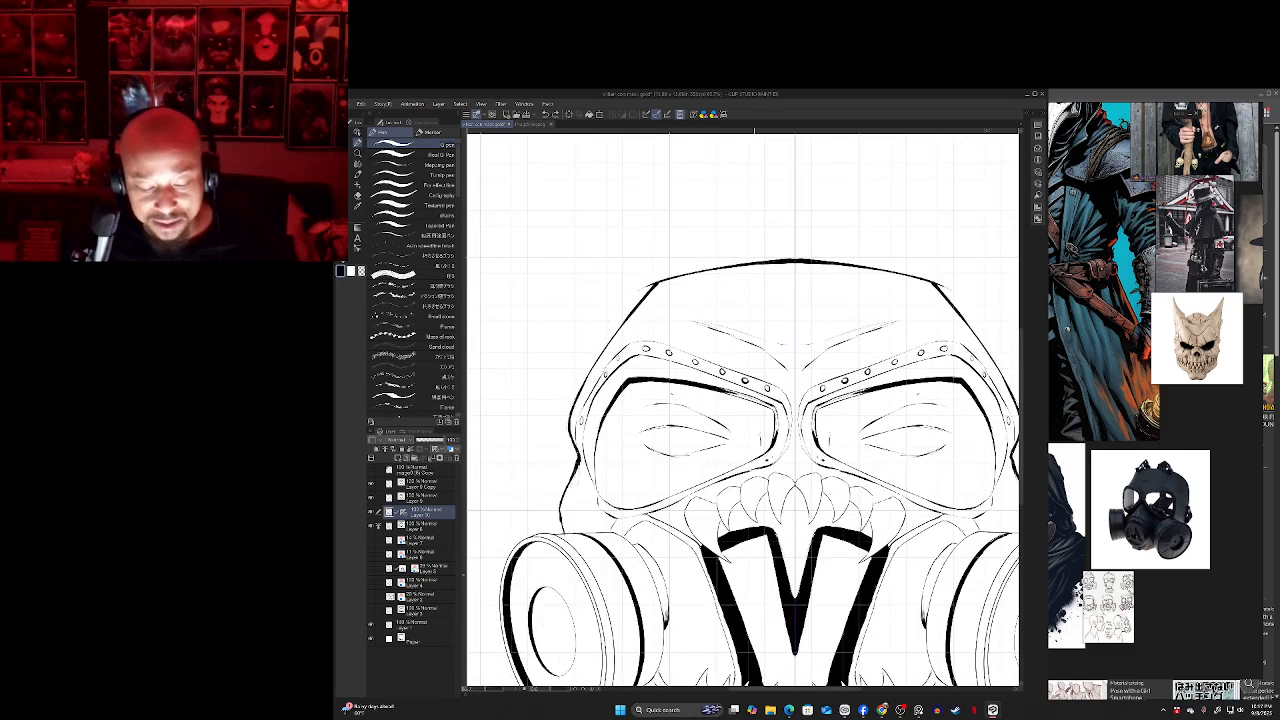
- Ink feathered black hatching at the notch in the mask's side outline beside the eye lens, replacing the G-pen stroke with a textured pen
key("e")
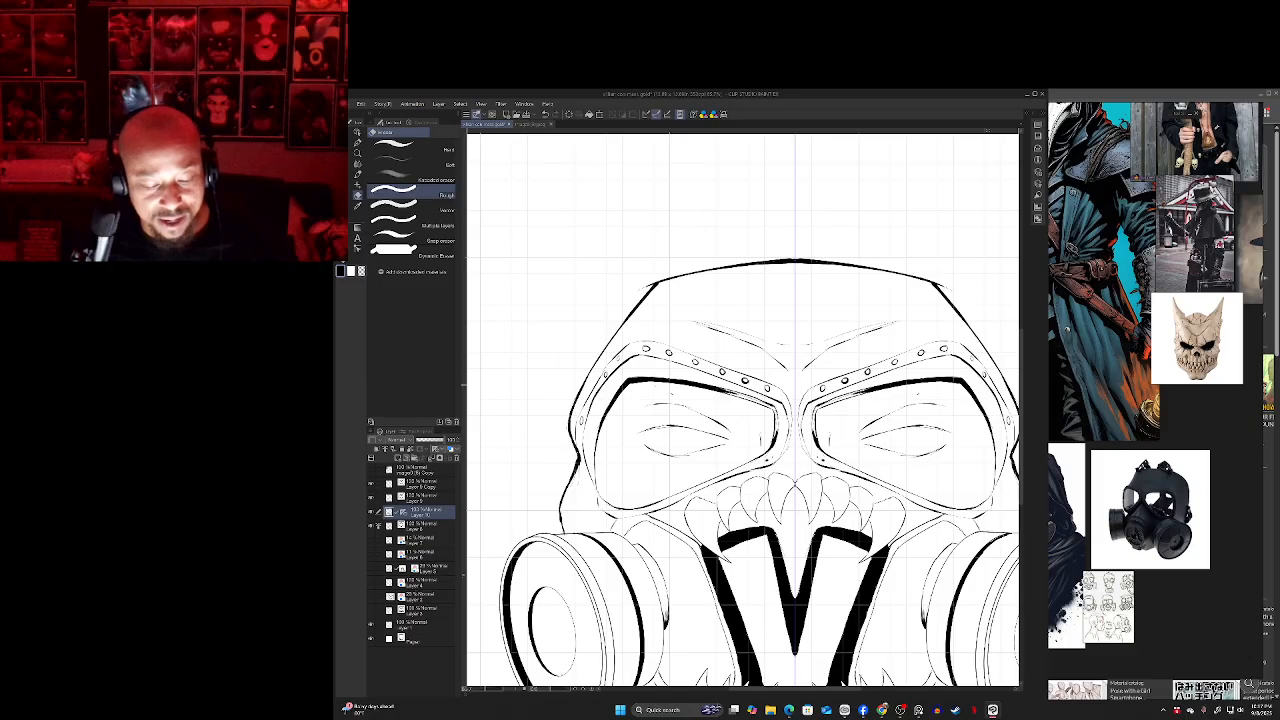
left_click_drag(613, 444, 688, 409)
scroll(615, 458, "down", 2)
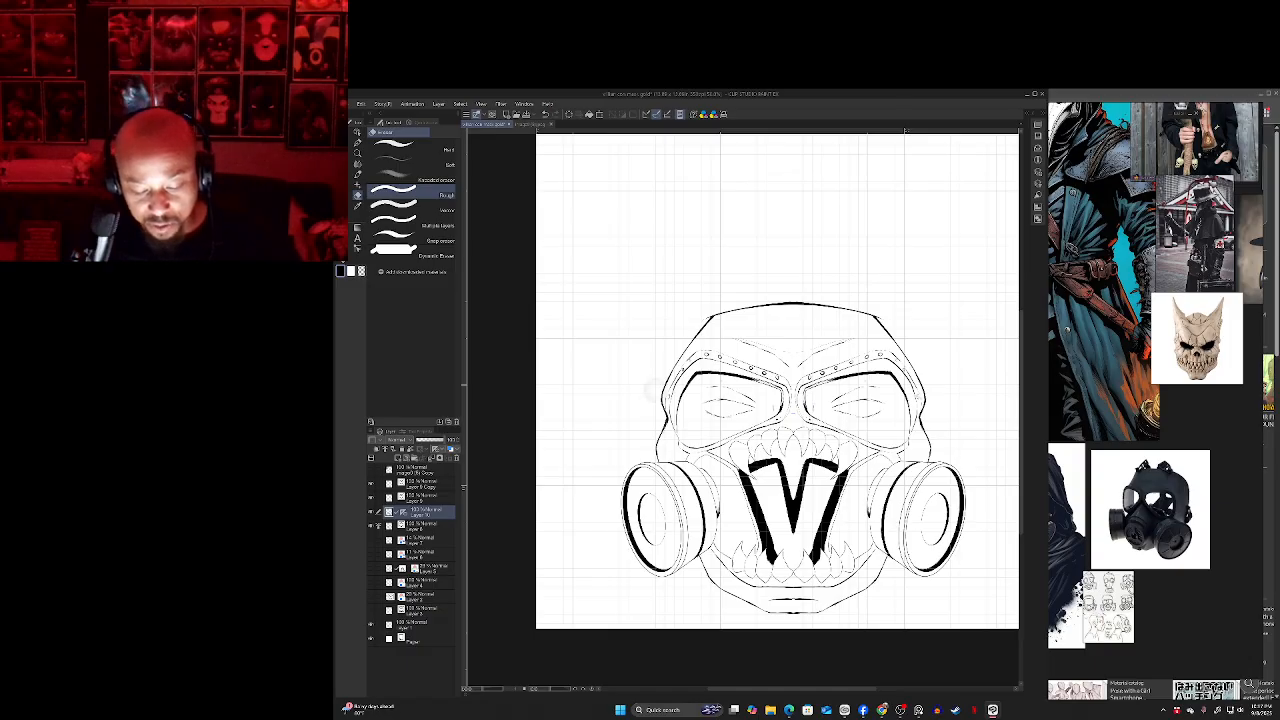
scroll(660, 400, "up", 3)
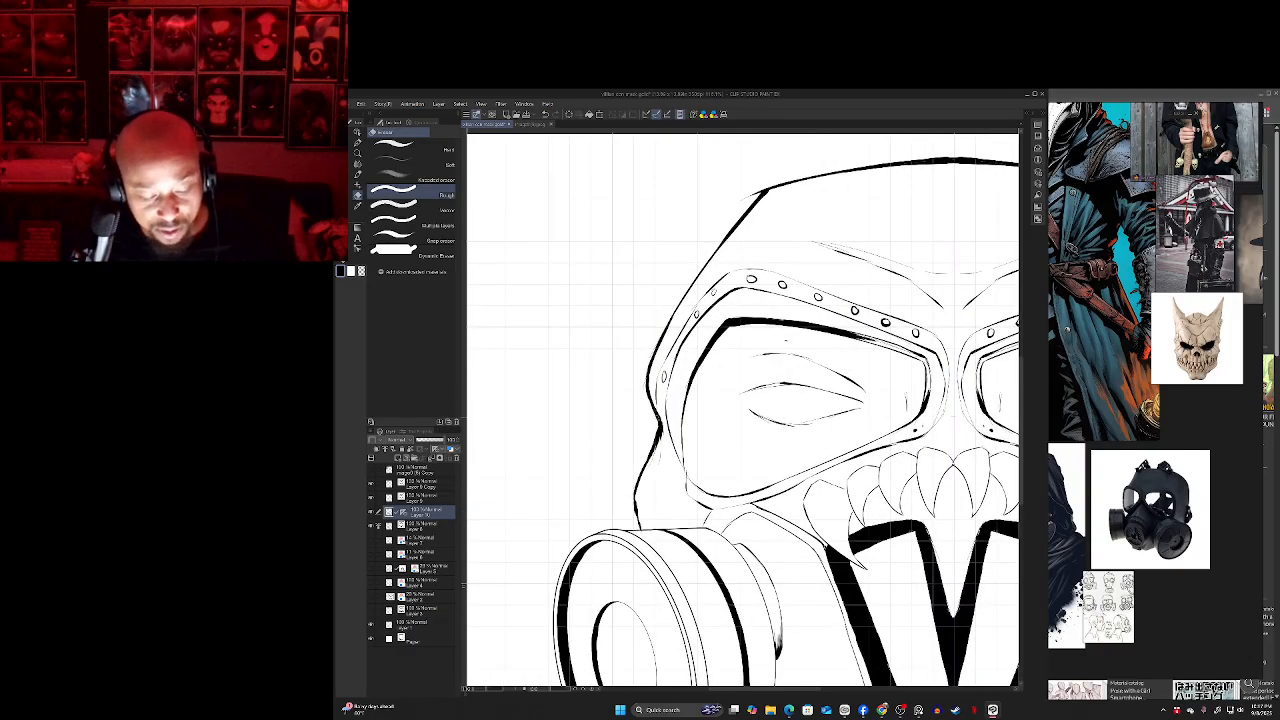
key("p")
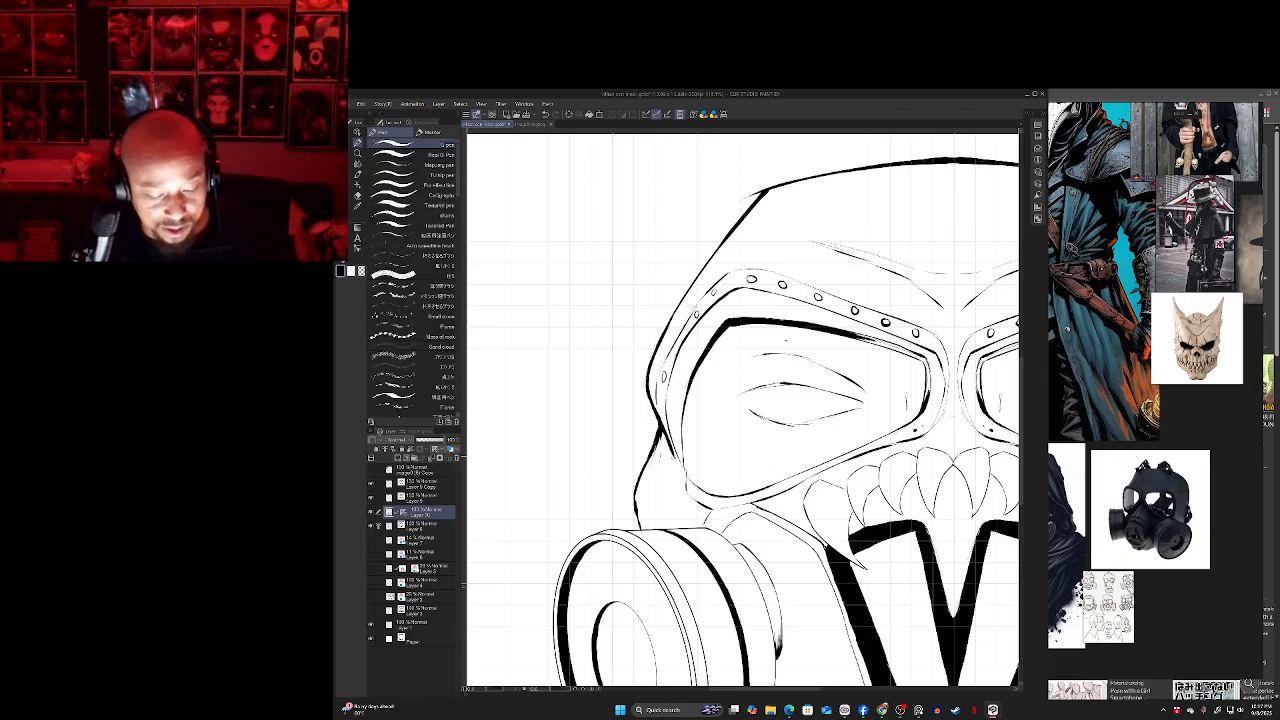
key("ctrl+z")
left_click(420, 235)
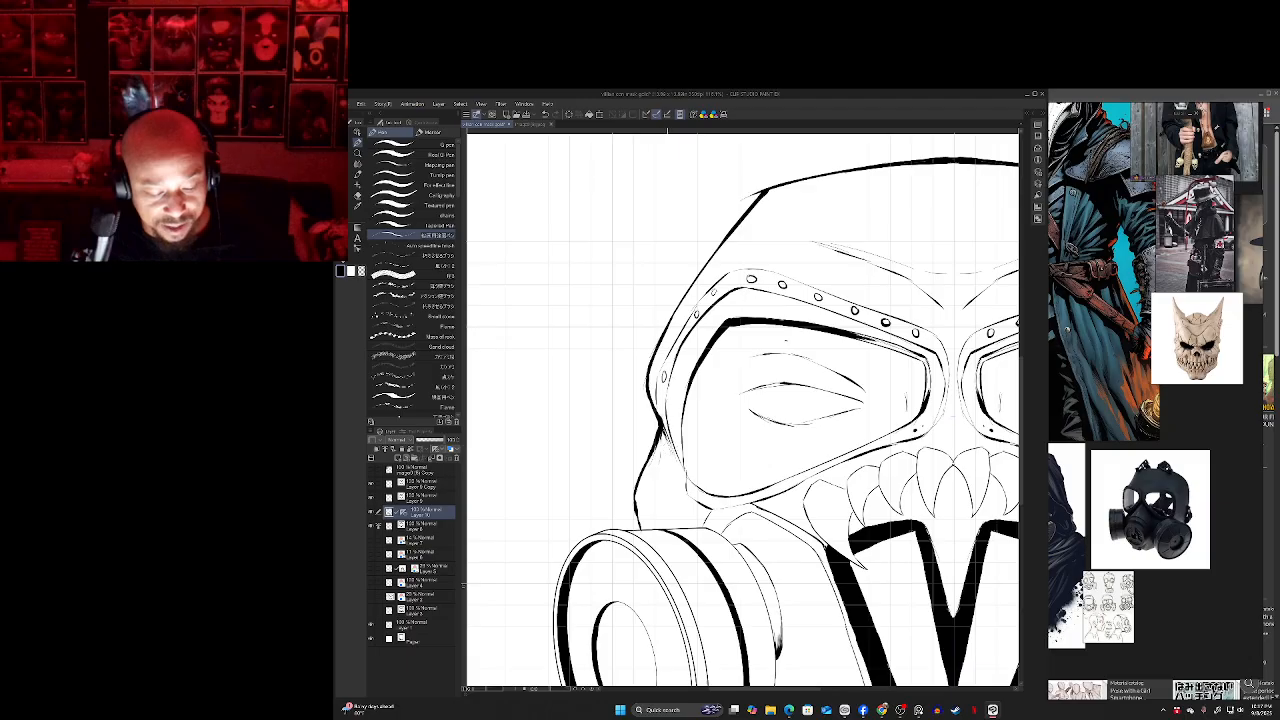
key("ctrl+z")
left_click_drag(656, 410, 680, 468)
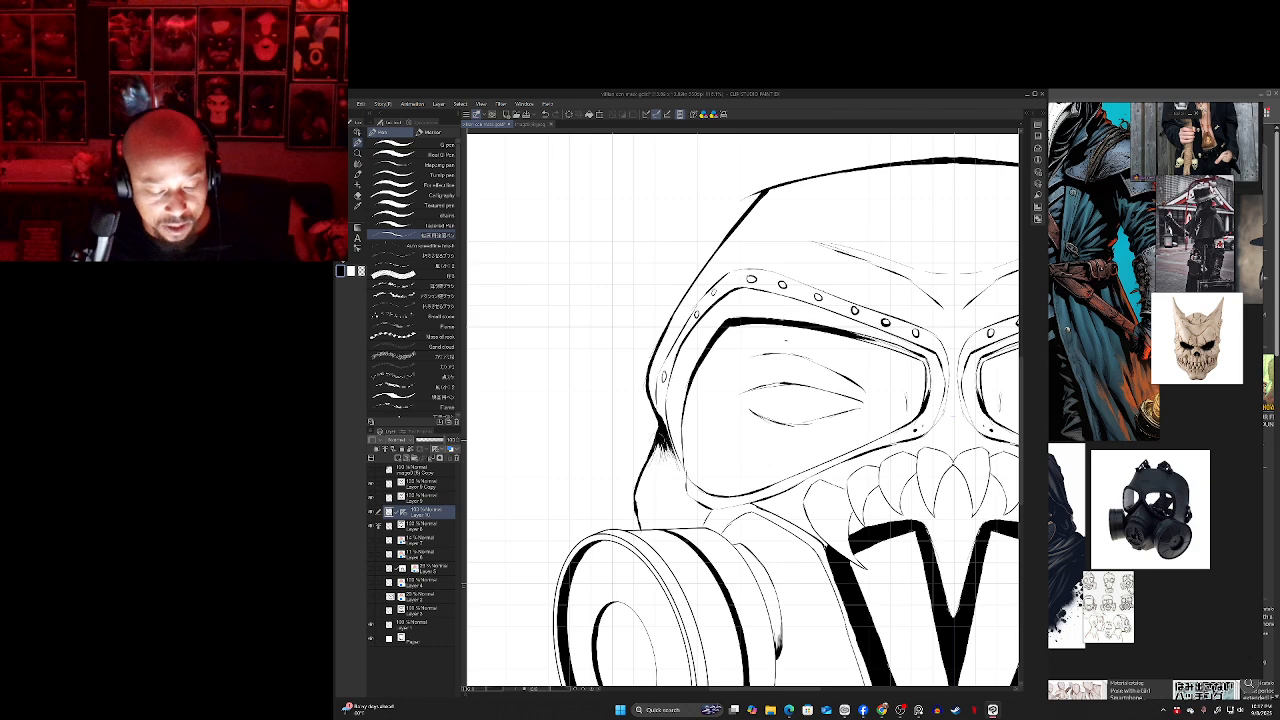
mouse_move(661, 432)
left_mouse_down()
mouse_move(662, 463)
mouse_move(647, 472)
mouse_move(621, 433)
left_mouse_up()
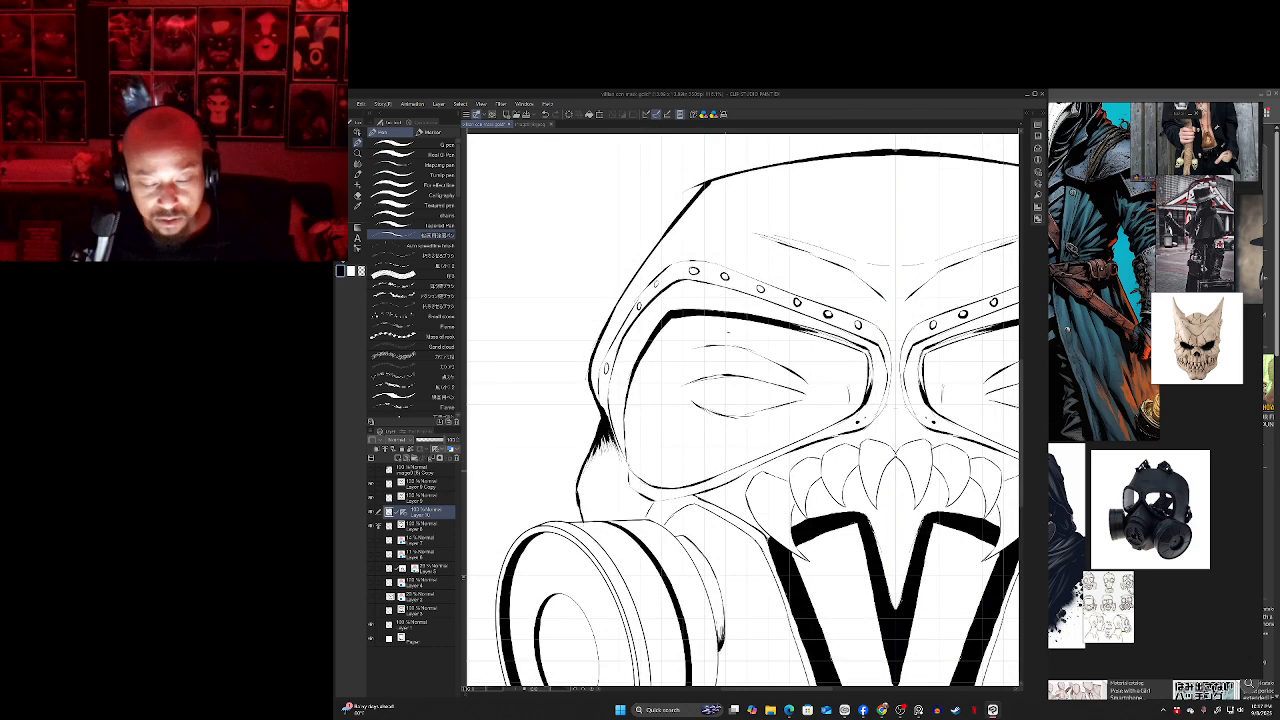
- Examine the whole mask at several zoom levels to judge its line weights and balance of black areas
scroll(620, 432, "down", 3)
left_click_drag(926, 470, 934, 465)
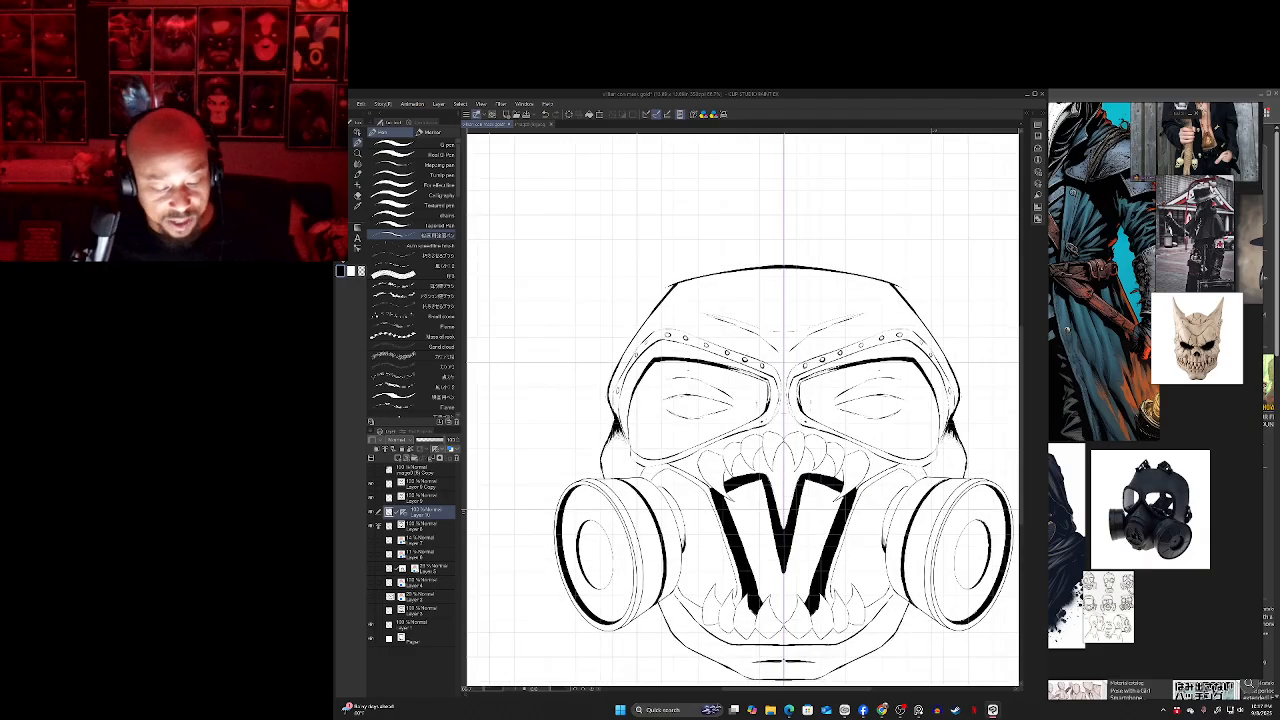
left_click_drag(784, 470, 802, 437)
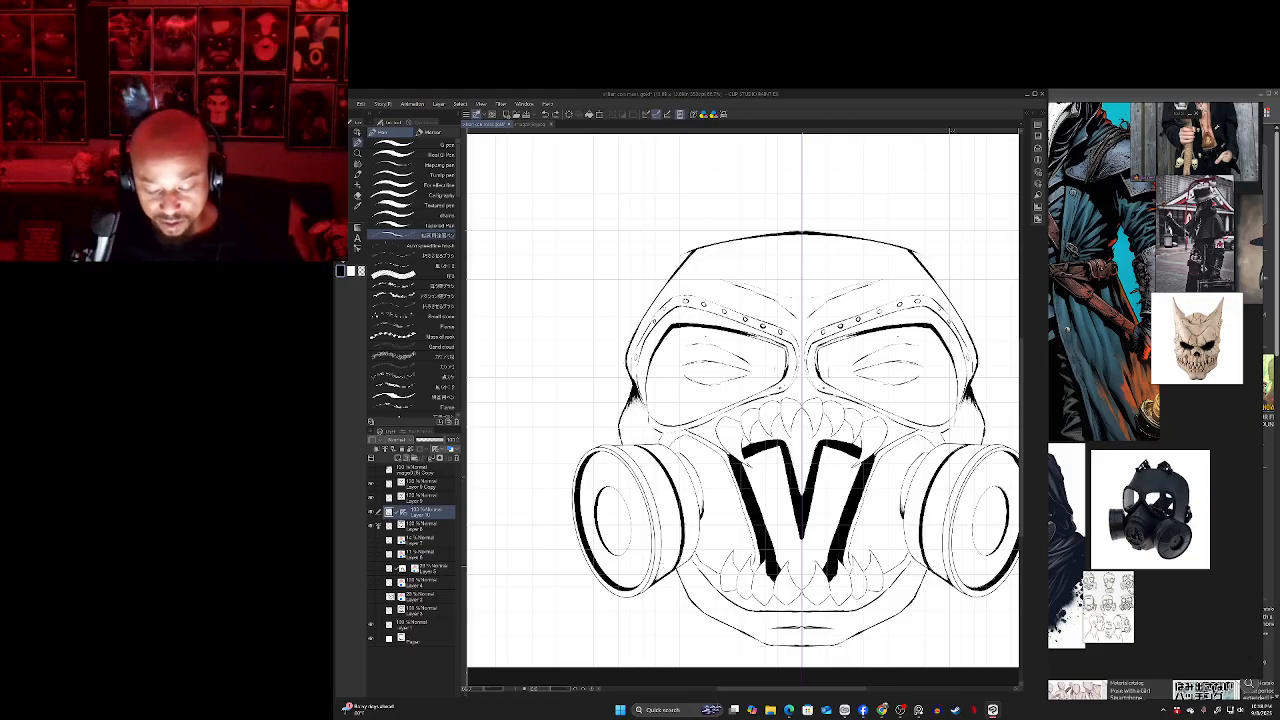
left_click_drag(774, 369, 756, 364)
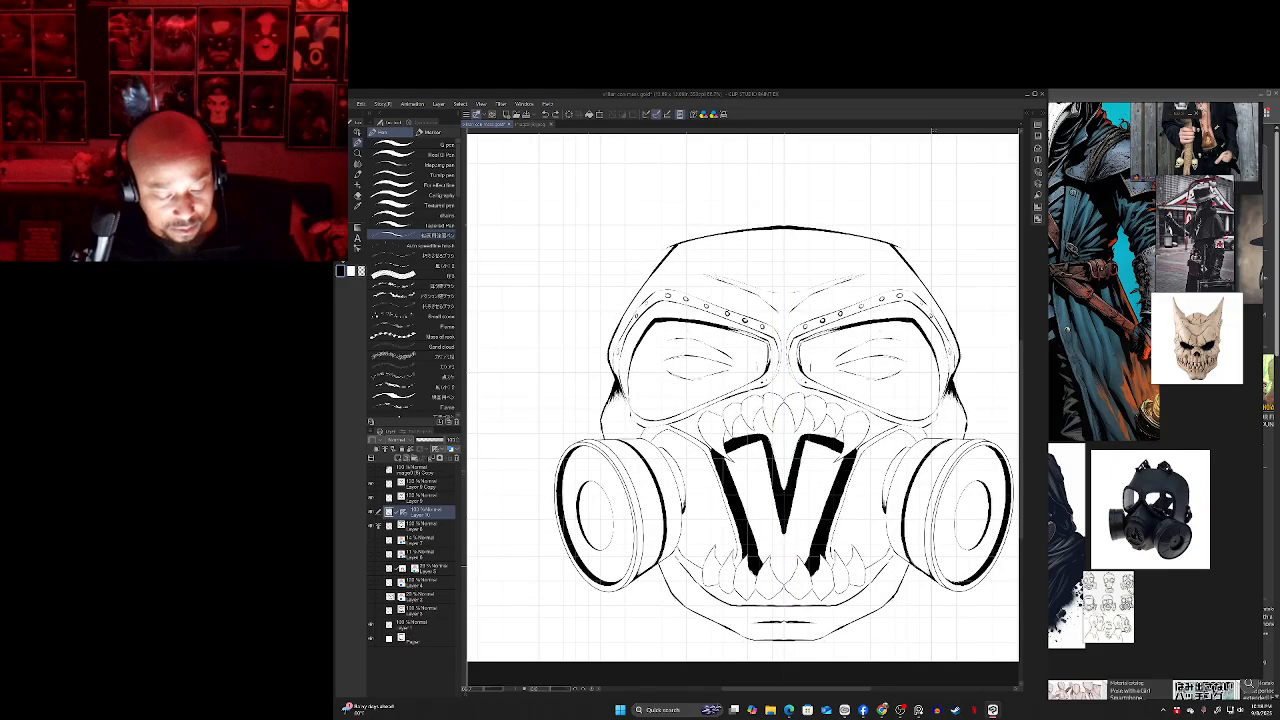
left_click_drag(597, 394, 594, 391)
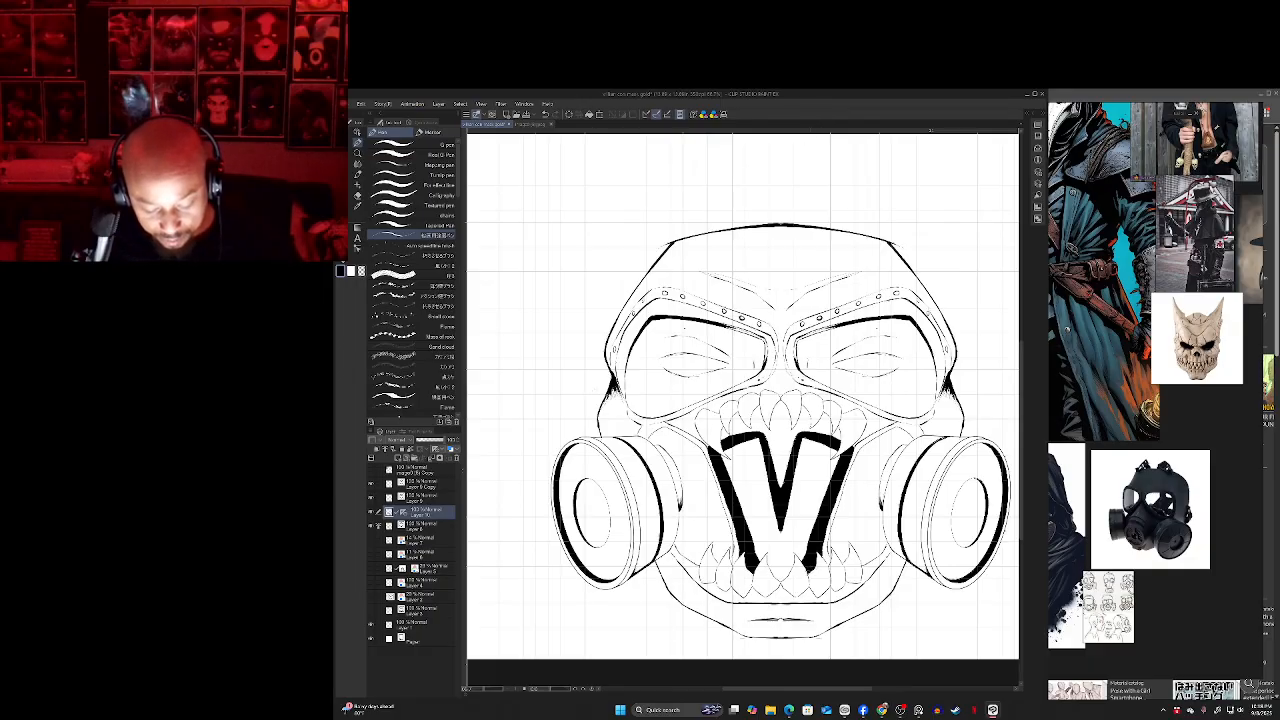
key("ctrl+z")
key("ctrl+z")
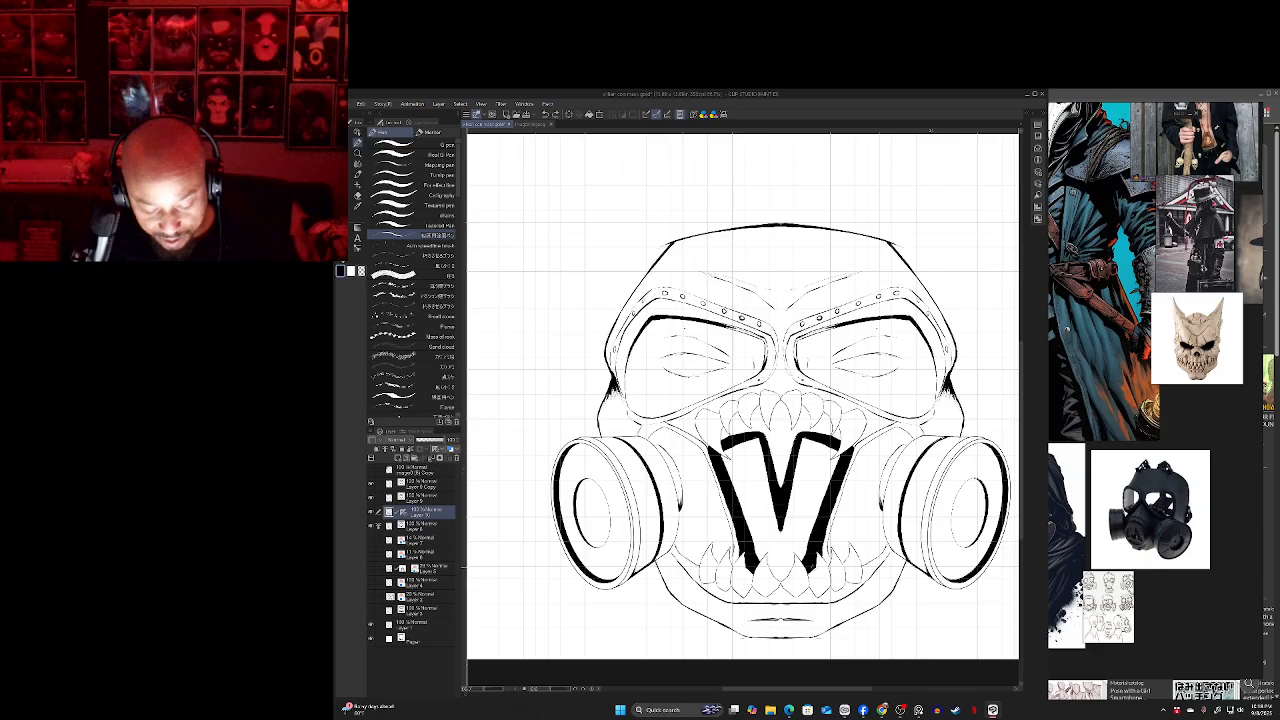
key("ctrl+z")
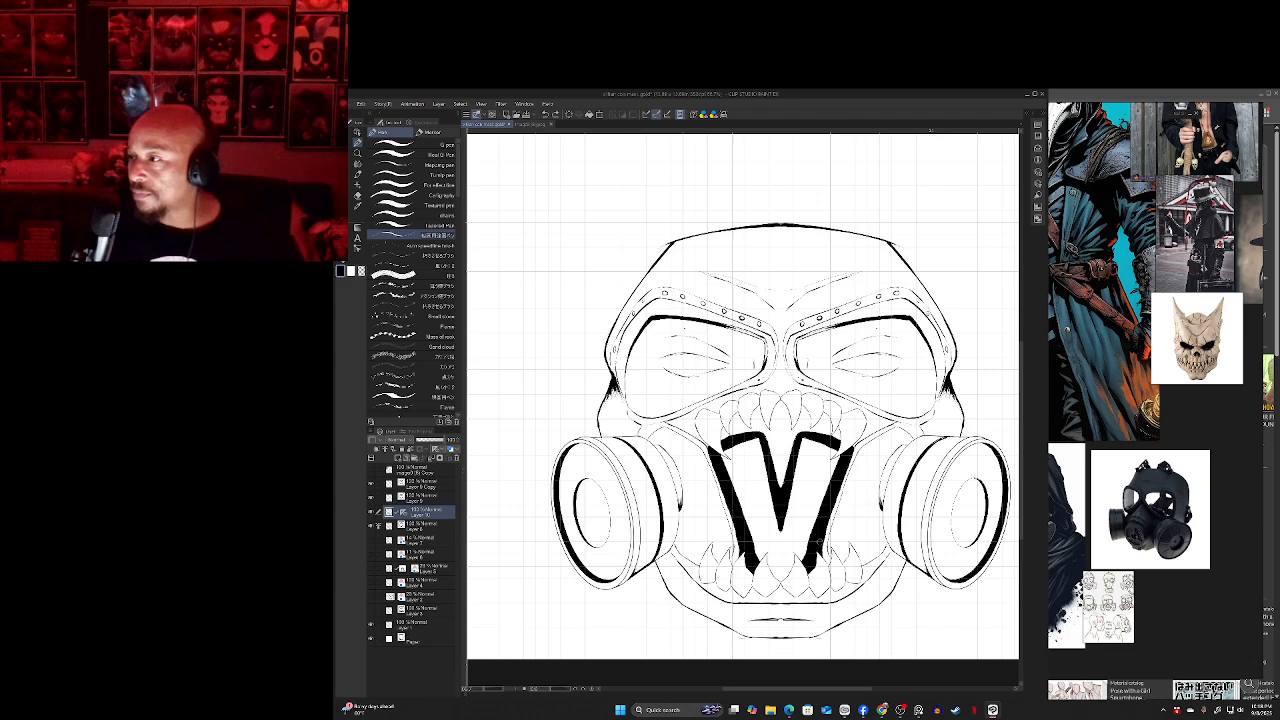
scroll(643, 583, "down", 4)
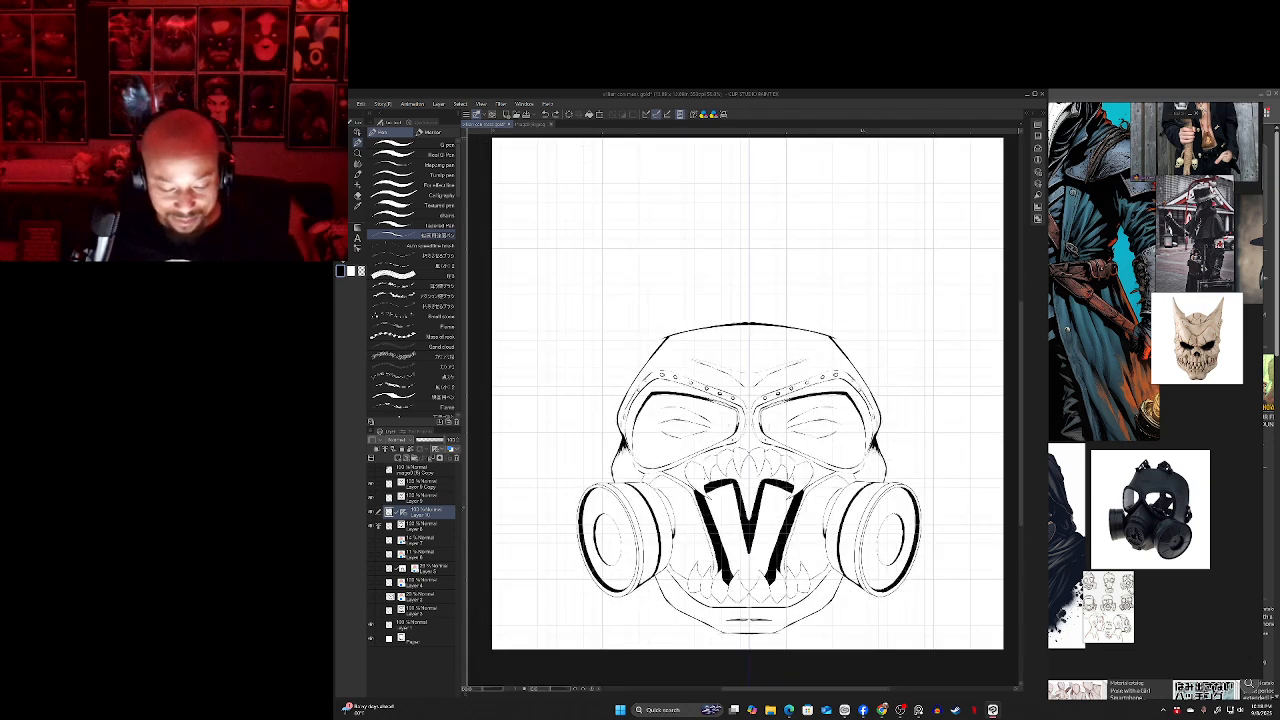
left_click_drag(643, 583, 665, 581)
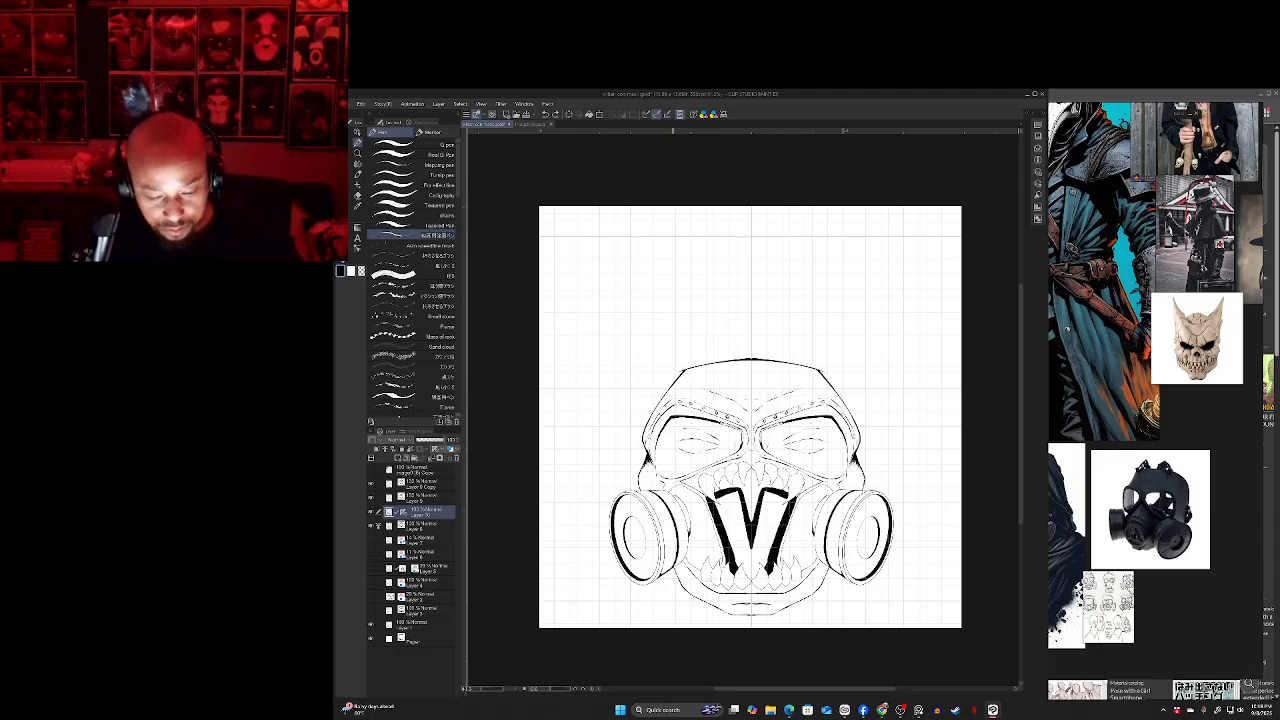
scroll(666, 537, "down", 4)
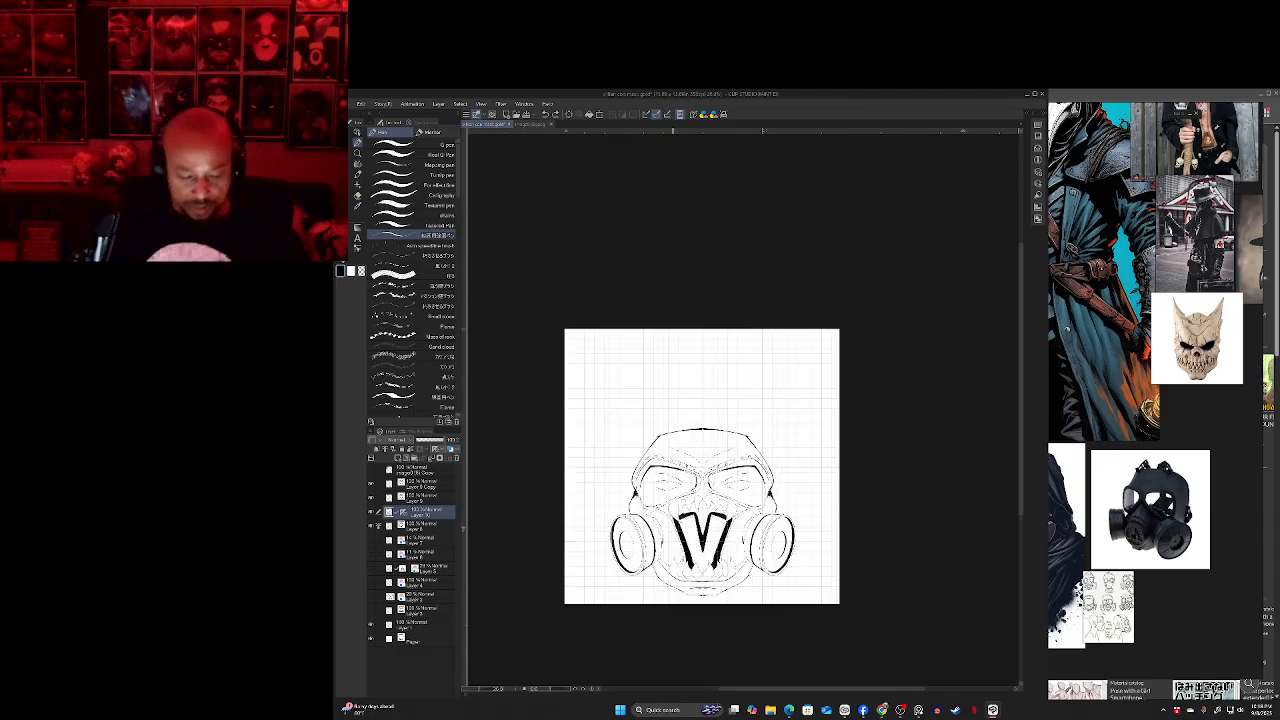
left_click_drag(673, 522, 708, 462)
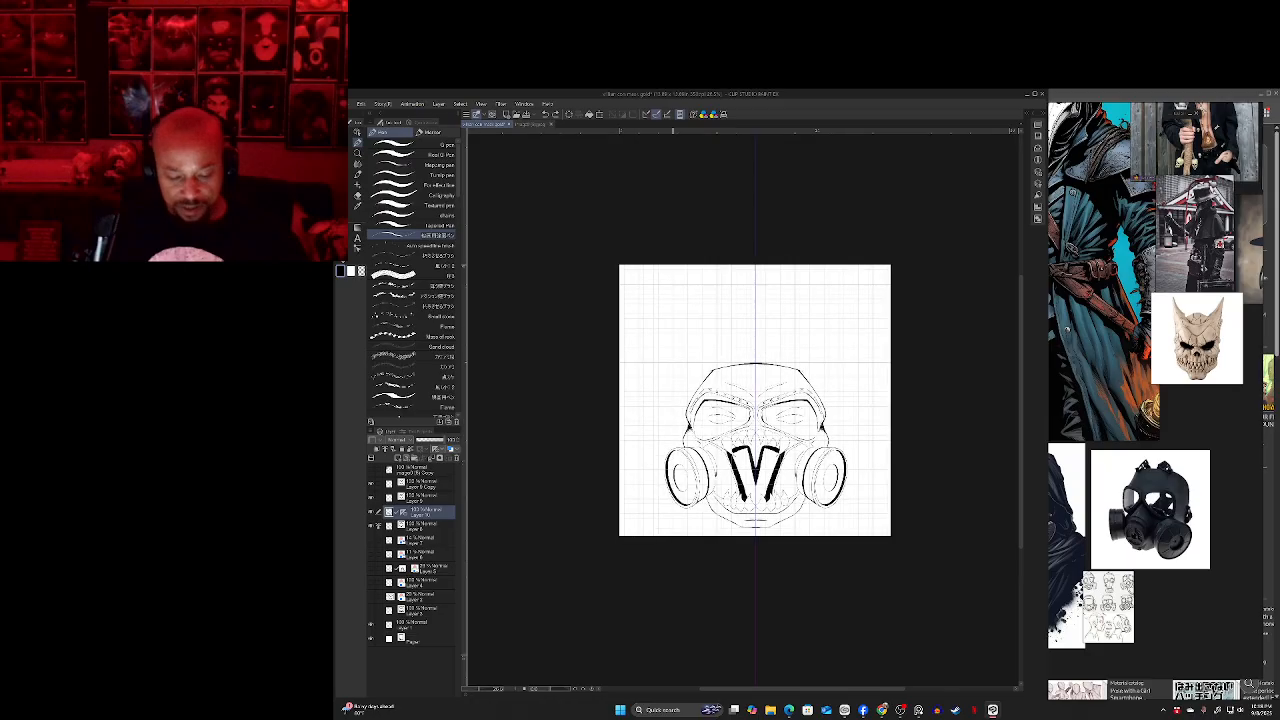
scroll(712, 454, "up", 4)
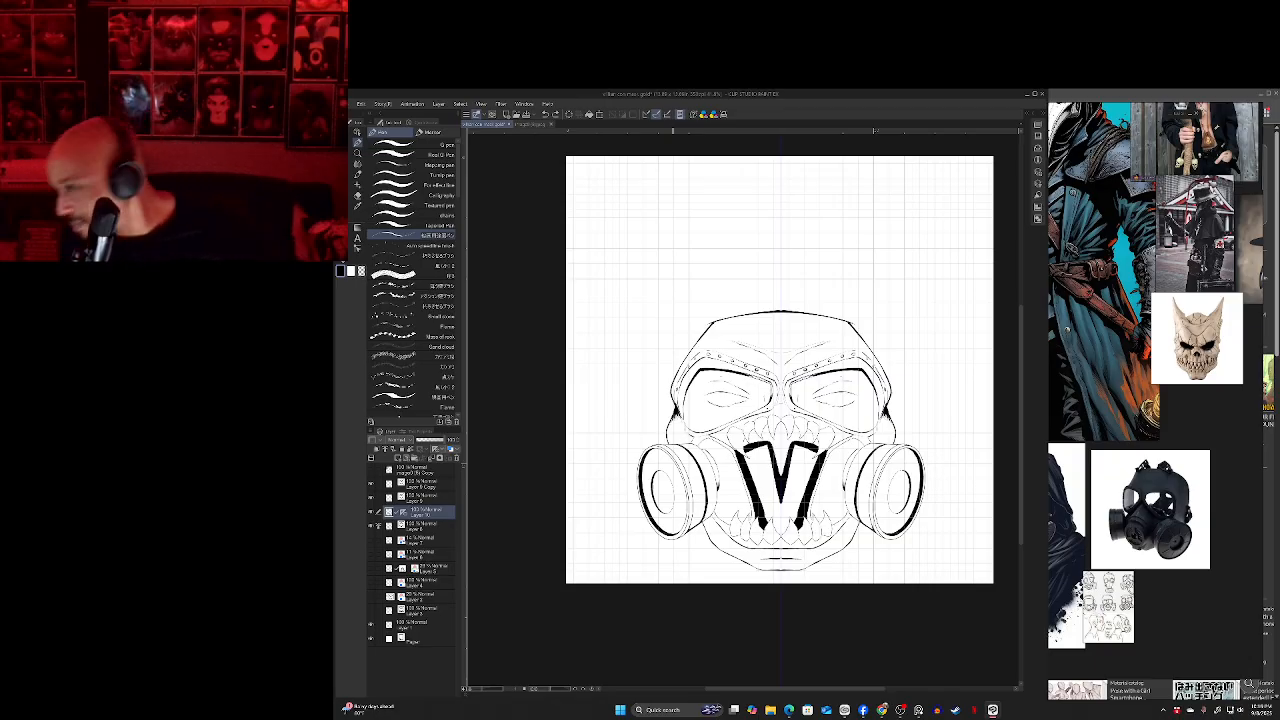
left_click_drag(780, 400, 771, 391)
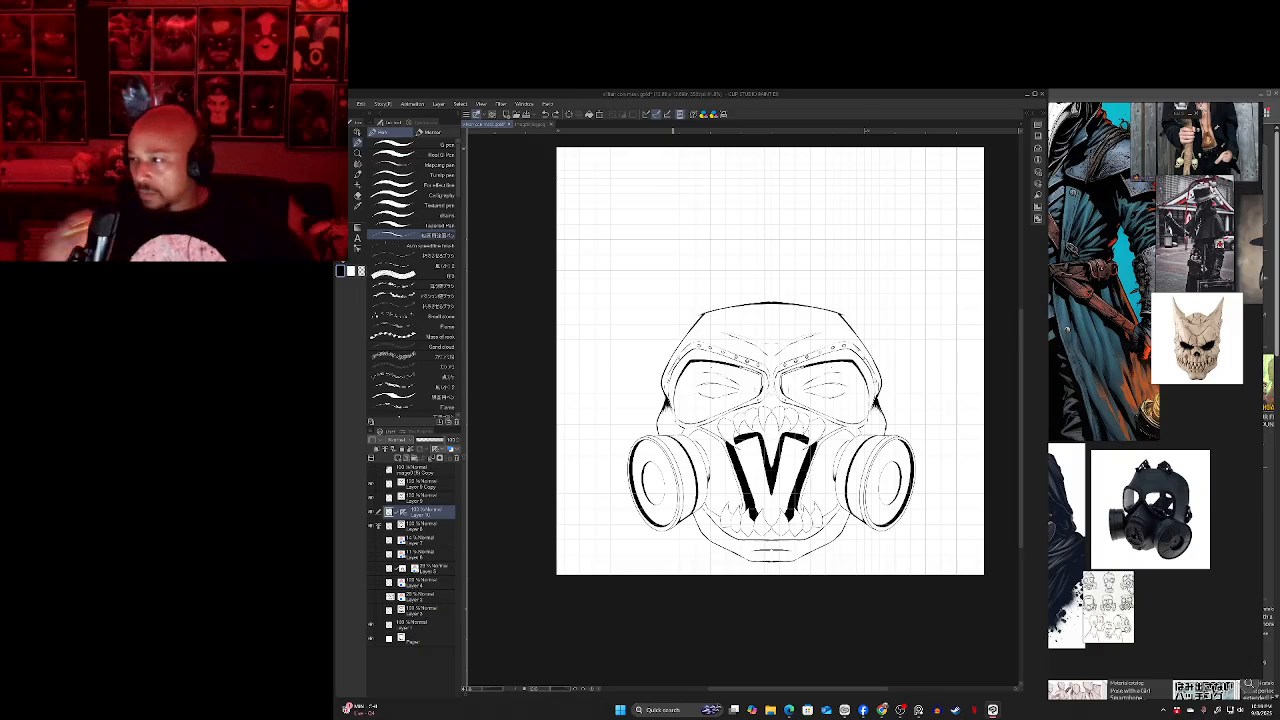
scroll(732, 443, "up", 3)
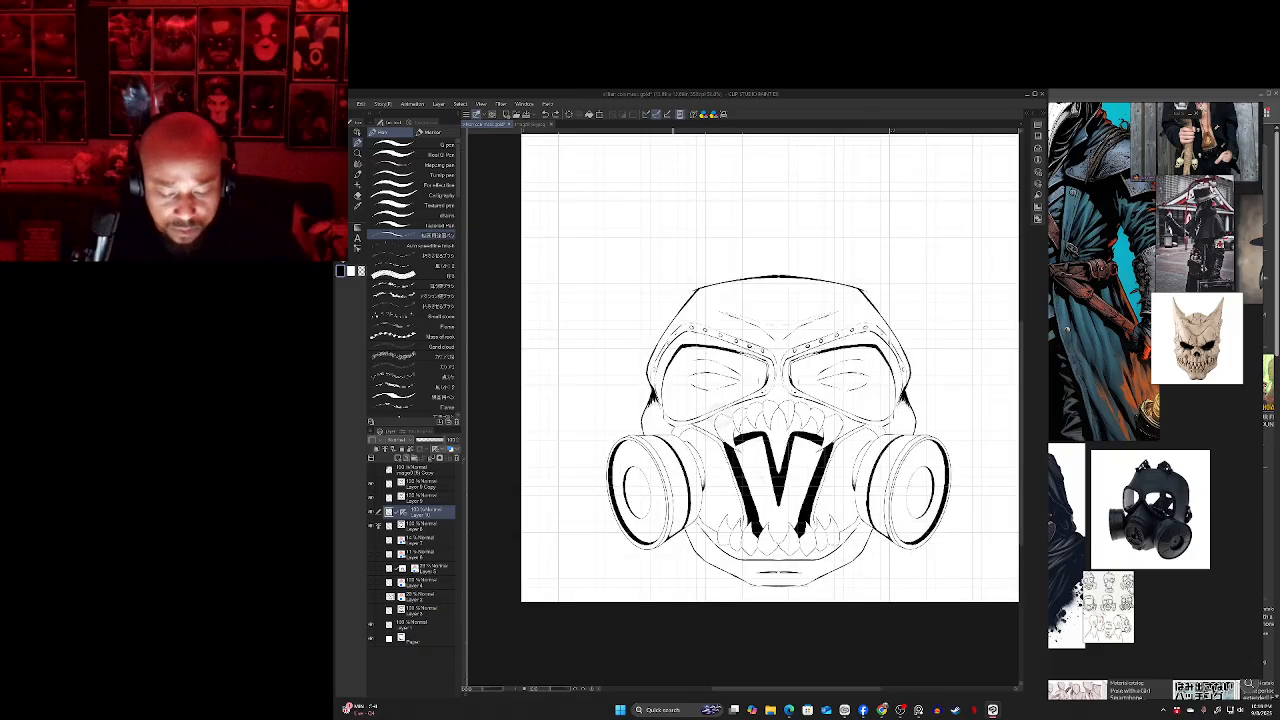
- Try textured pen strokes along the inner edge of the black V on the nose panel
mouse_move(732, 443)
left_mouse_down()
mouse_move(738, 522)
mouse_move(790, 520)
left_mouse_up()
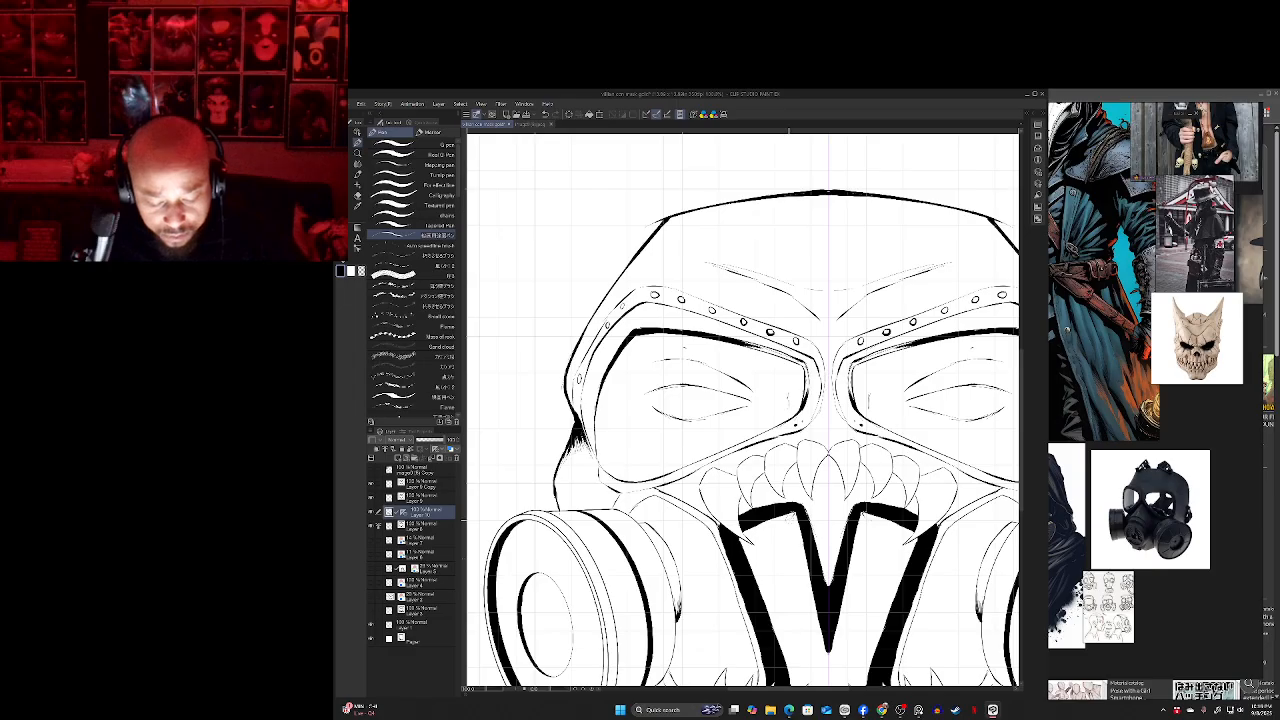
key("ctrl+z")
key("ctrl+z")
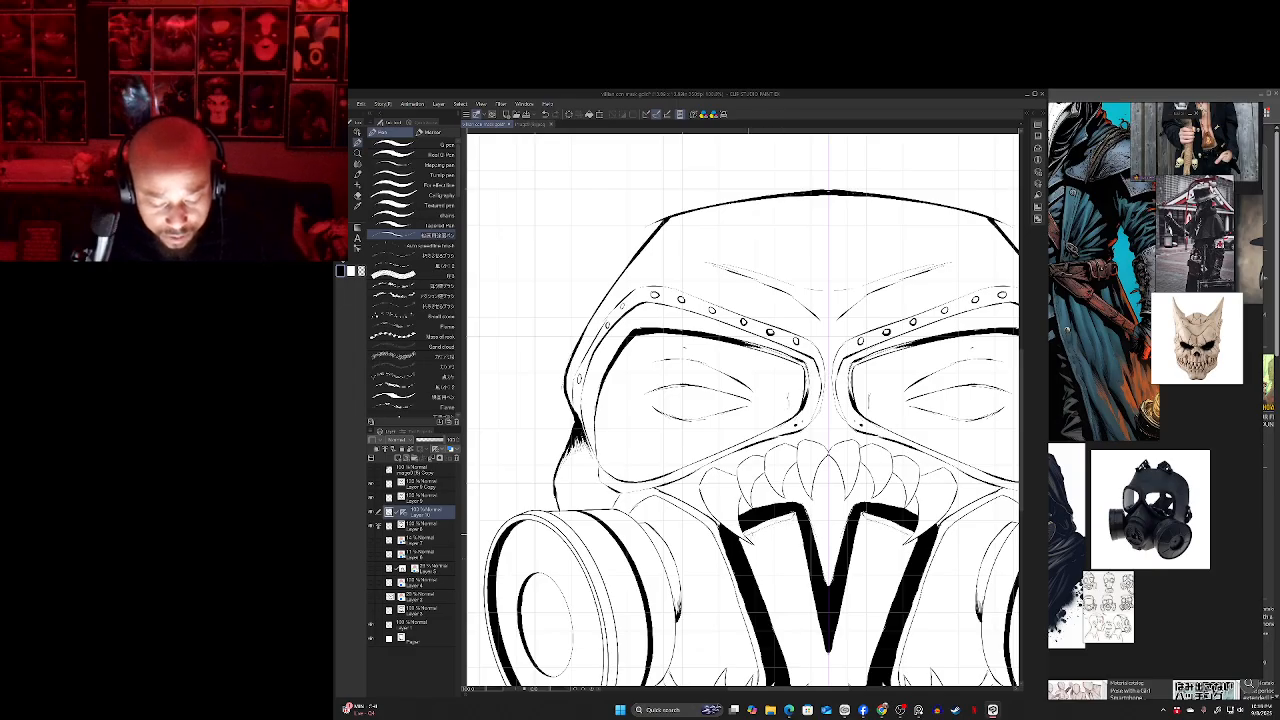
left_click_drag(790, 546, 736, 428)
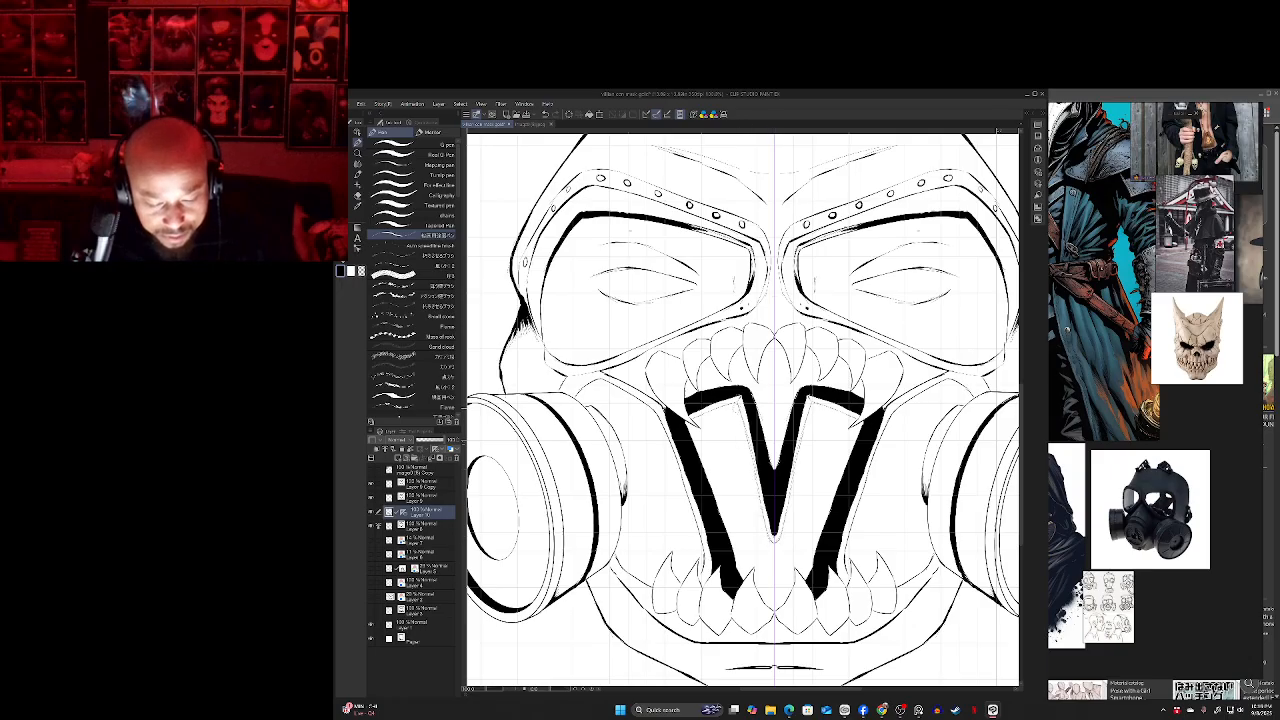
left_click_drag(739, 403, 755, 466)
key("ctrl+z")
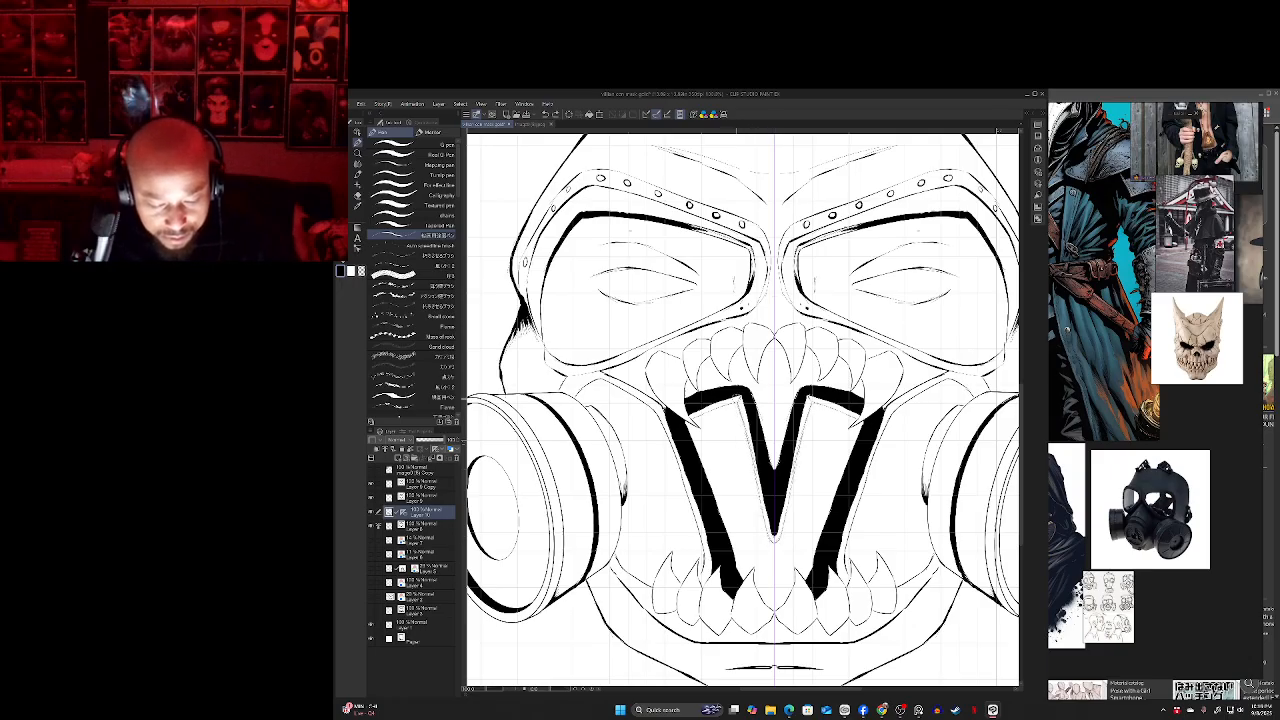
left_click_drag(738, 401, 773, 545)
key("ctrl+z")
key("ctrl+z")
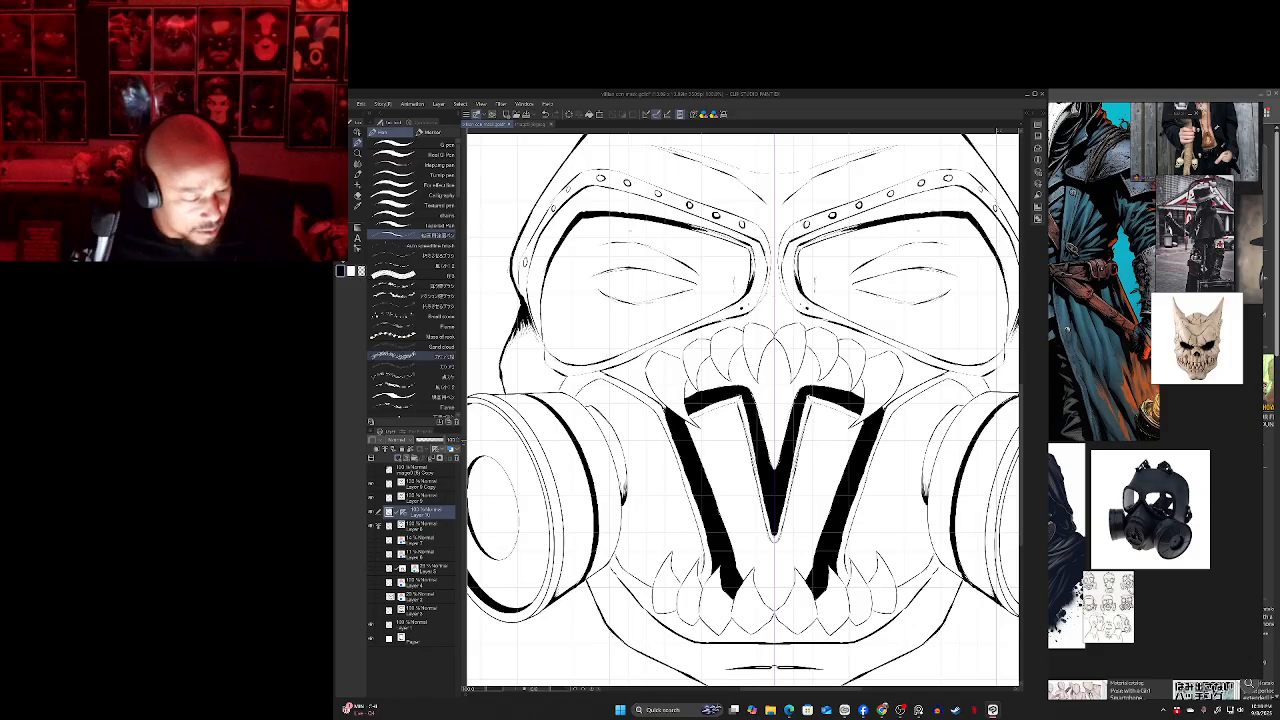
- Add broken texture strokes along the inner edge and upper arm of the nose panel's black V with a different textured brush
left_click(414, 356)
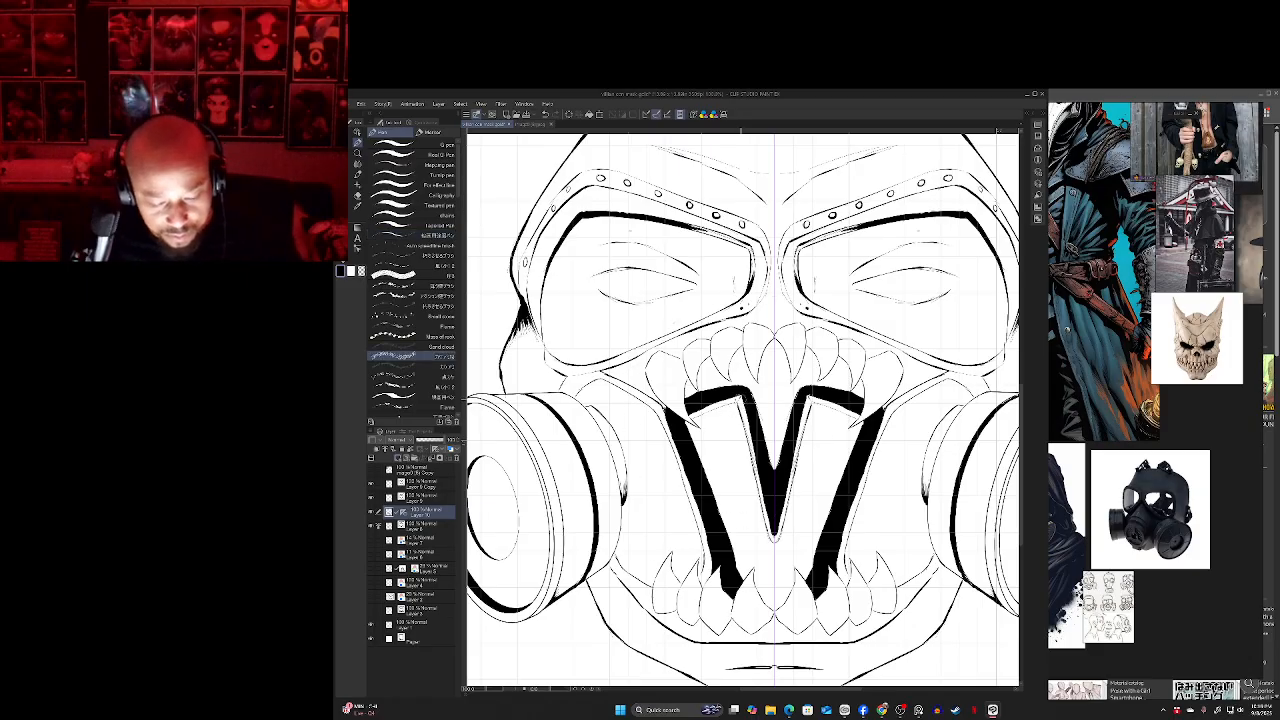
left_click_drag(744, 400, 764, 490)
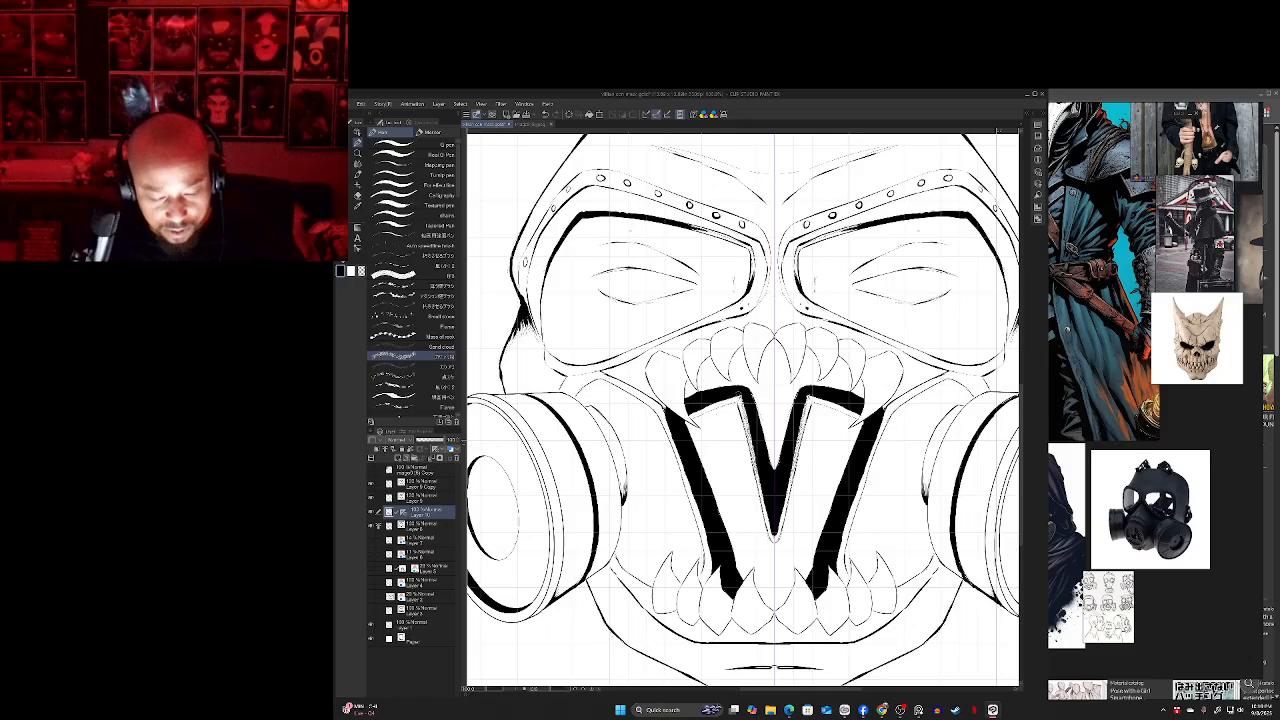
left_click_drag(741, 395, 716, 403)
scroll(743, 410, "down", 2)
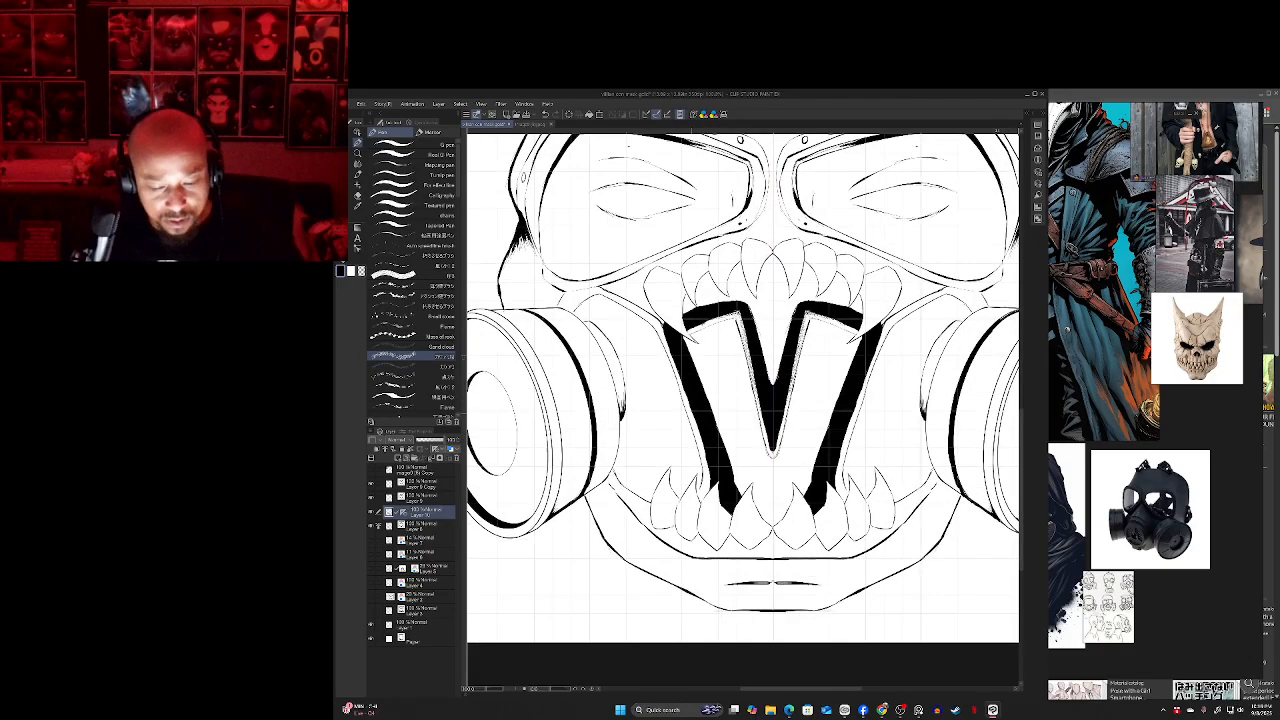
scroll(595, 503, "down", 3)
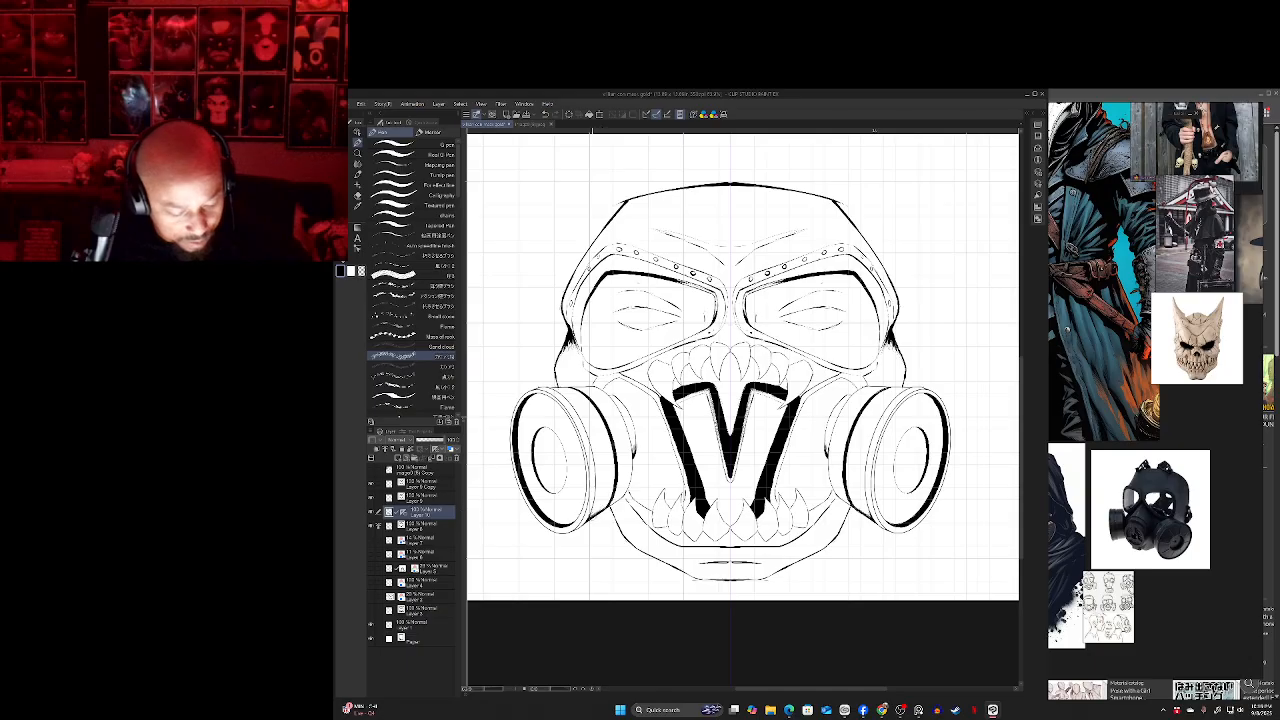
- Try textured strokes along the filter canister's lower rim and outer edge
left_click_drag(593, 516, 612, 490)
key("ctrl+z")
key("ctrl+z")
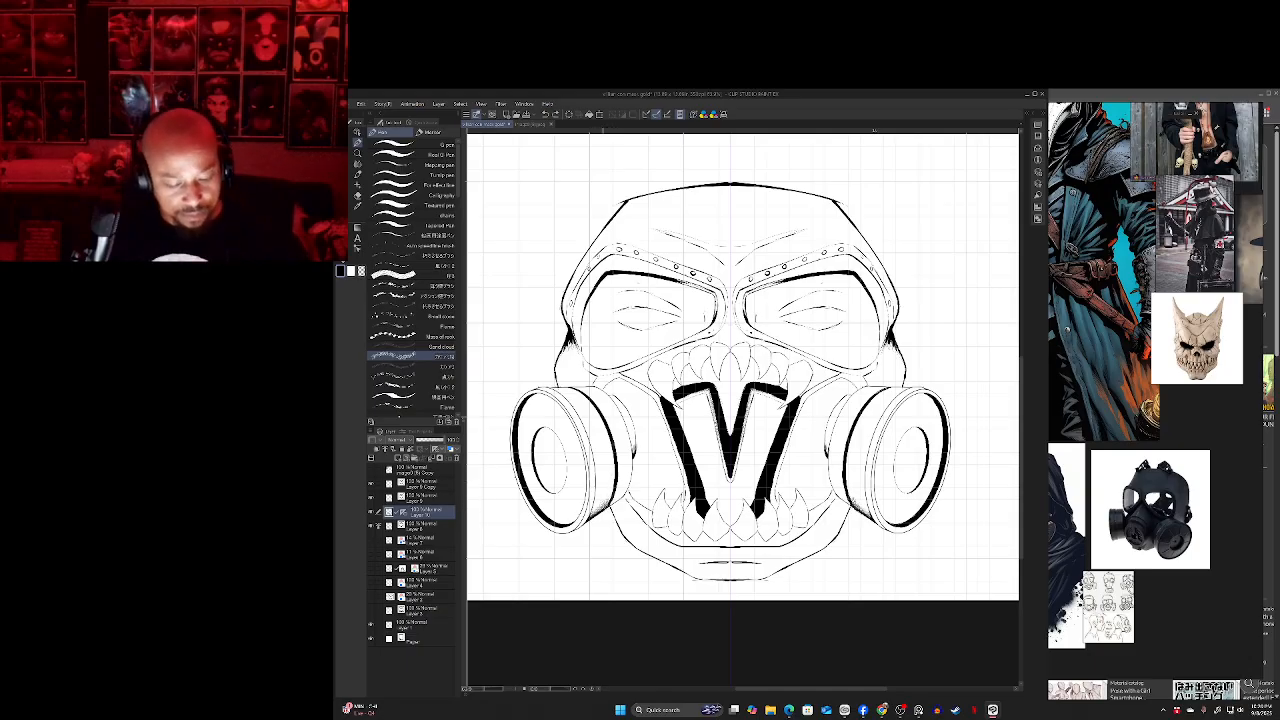
left_click_drag(607, 508, 607, 504)
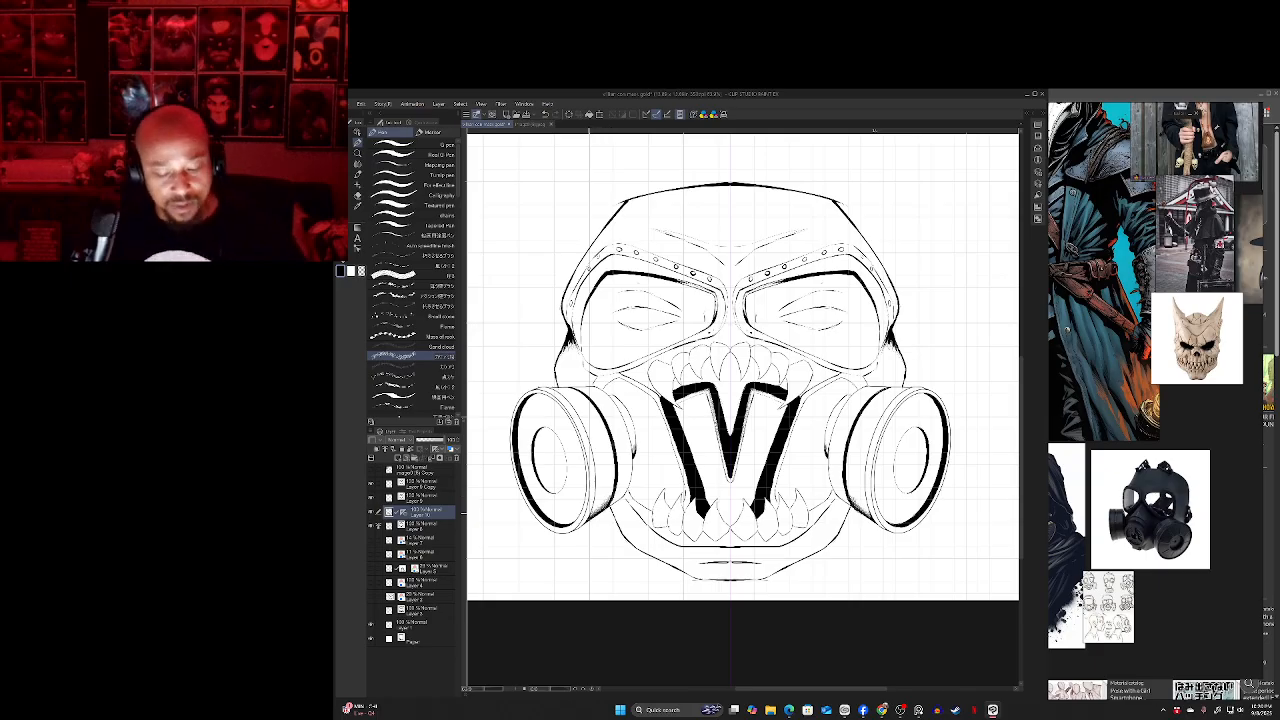
left_click_drag(518, 448, 560, 525)
key("ctrl+z")
scroll(679, 500, "down", 5)
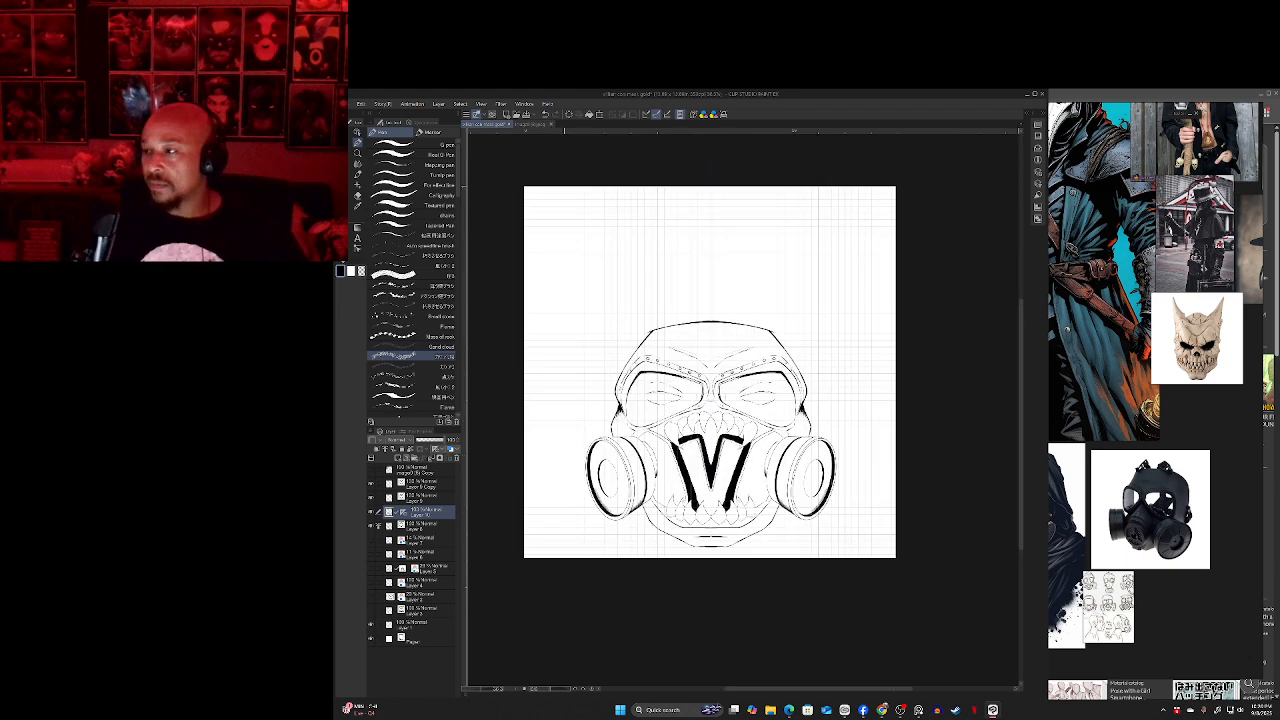
left_click_drag(679, 500, 730, 507)
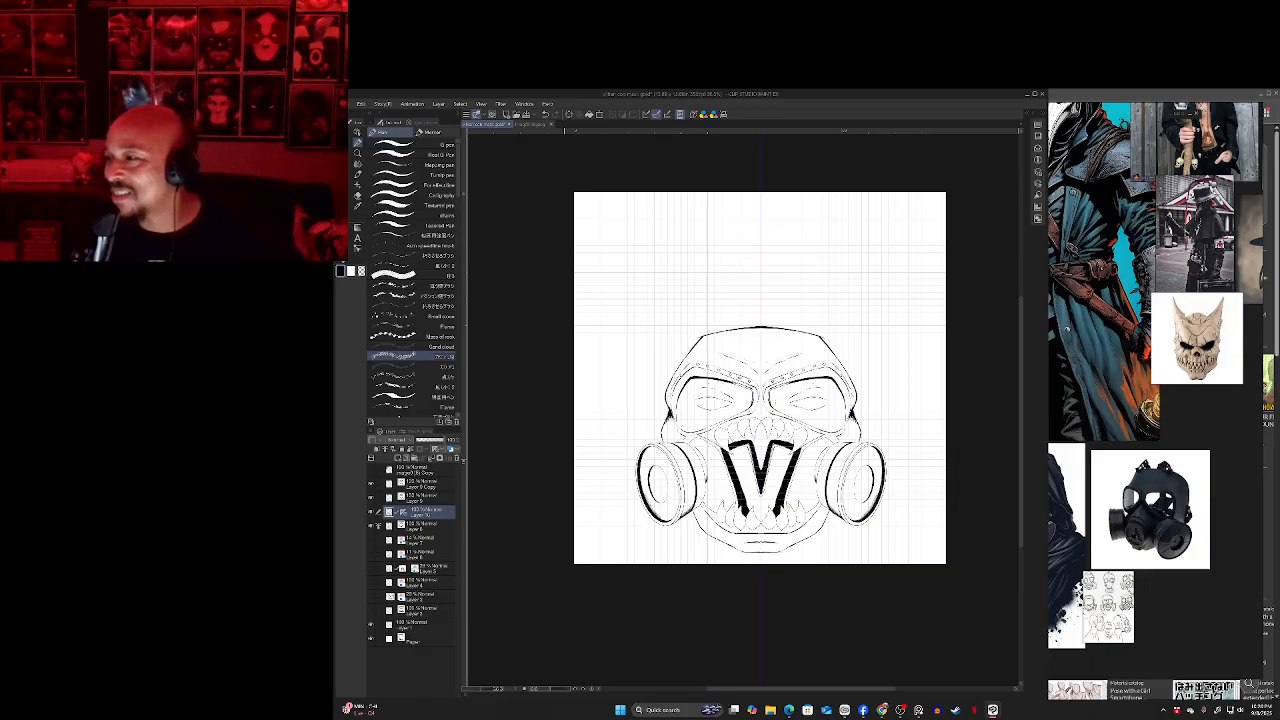
scroll(668, 468, "up", 2)
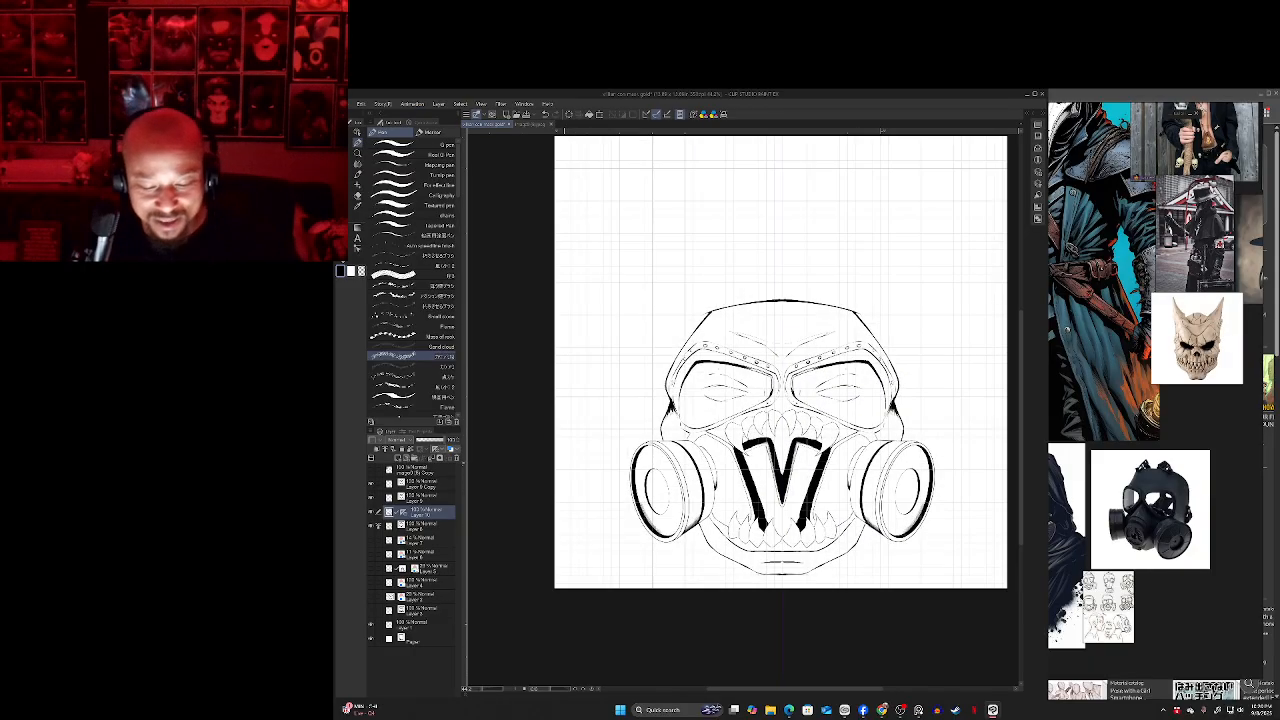
left_click_drag(668, 468, 651, 474)
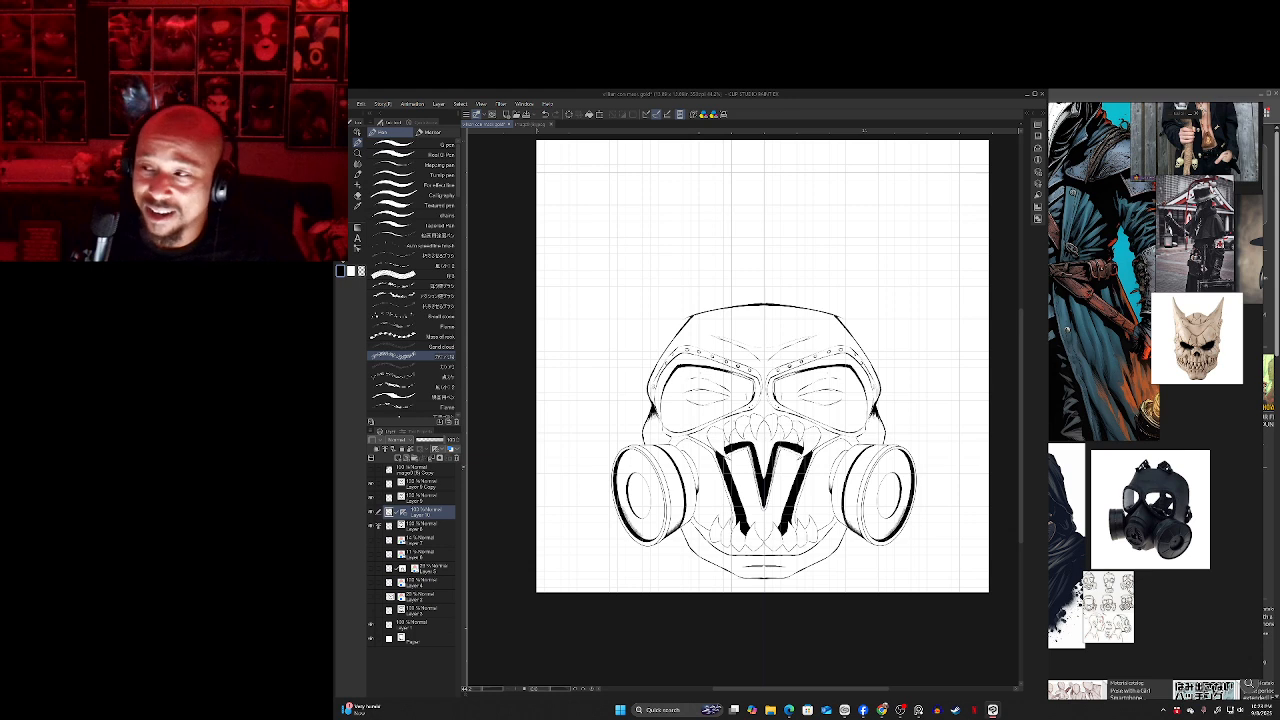
key("alt+Tab")
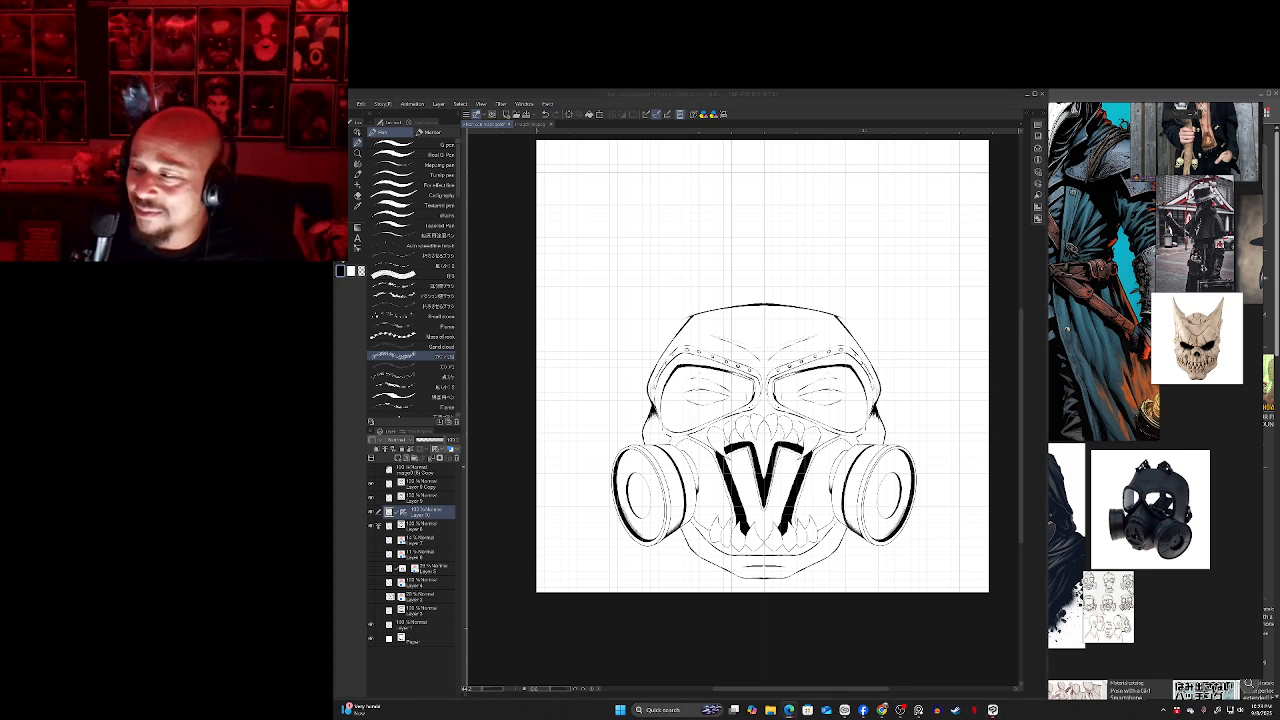